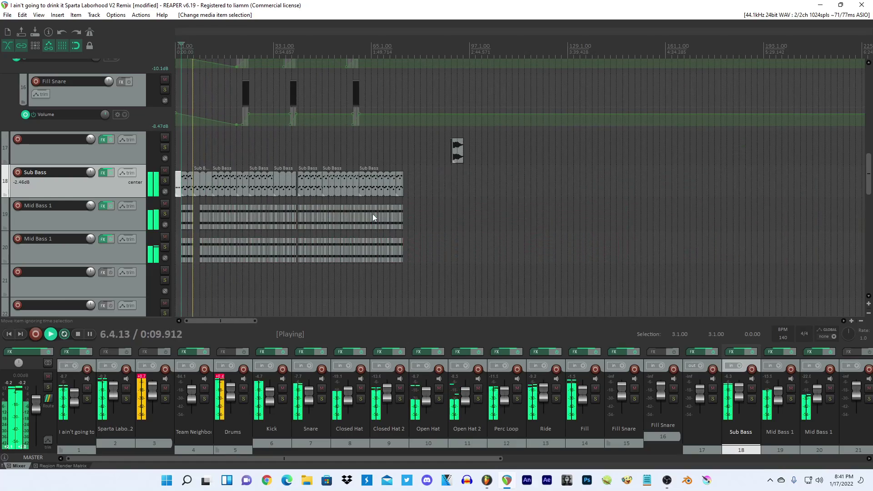
# Show the video preview and start playing the Team Neighborhood episode footage on track 4.
pyautogui.press('space')
pyautogui.moveTo(868, 180); pyautogui.dragTo(868, 89)
pyautogui.scroll(-4, 576, 178)
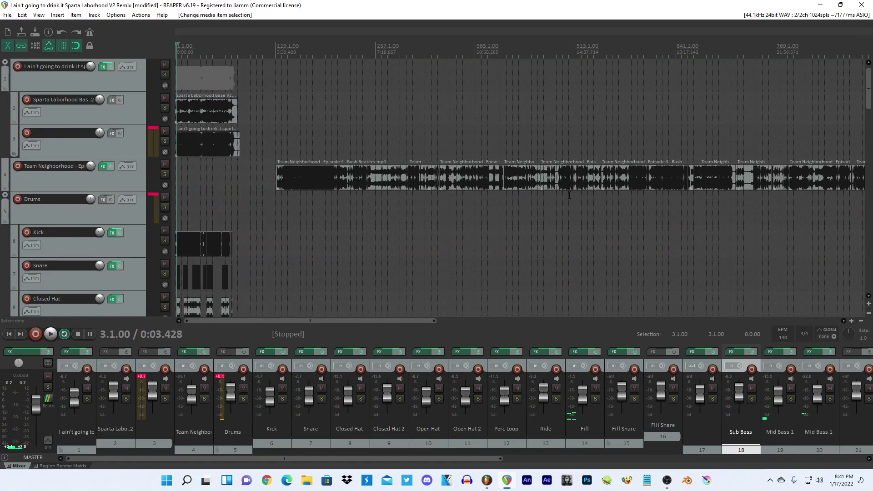
pyautogui.click(465, 120)
pyautogui.press('space')
pyautogui.scroll(2, 483, 143)
pyautogui.hotkey('ctrl', 'shift', 'v')
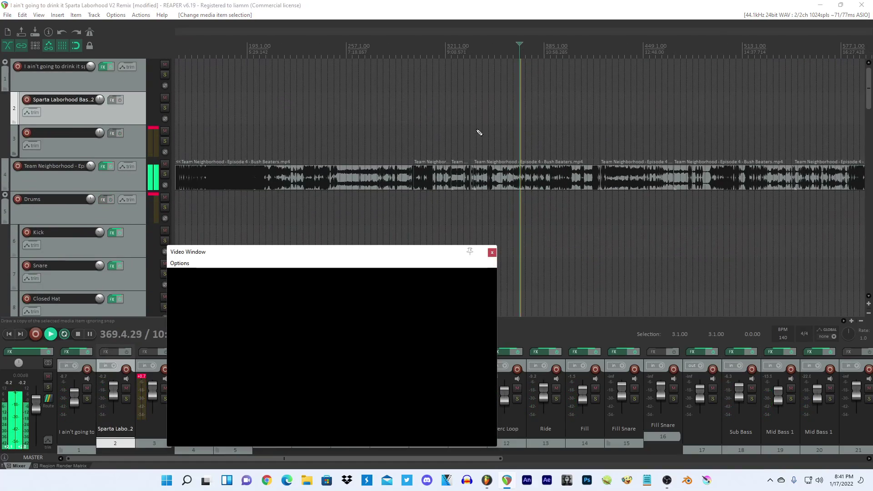
# Audition the Team Neighborhood footage around bars 505 to 509.
pyautogui.scroll(-3, 494, 145)
pyautogui.click(455, 144)
pyautogui.scroll(10, 546, 167)
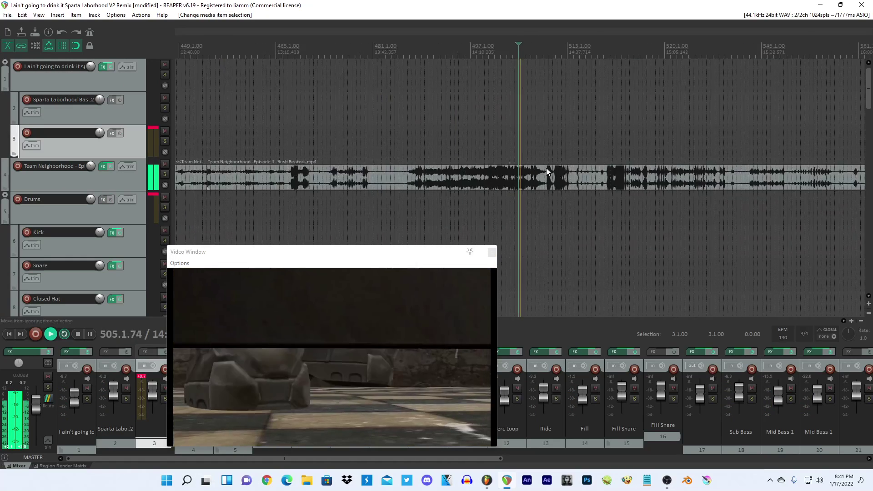
pyautogui.click(616, 155)
pyautogui.scroll(5, 617, 155)
pyautogui.click(303, 148)
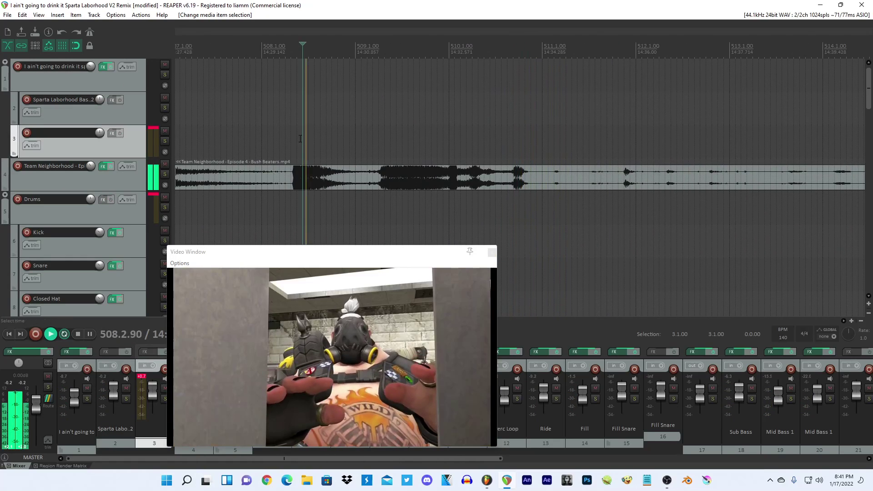
pyautogui.scroll(-5, 377, 148)
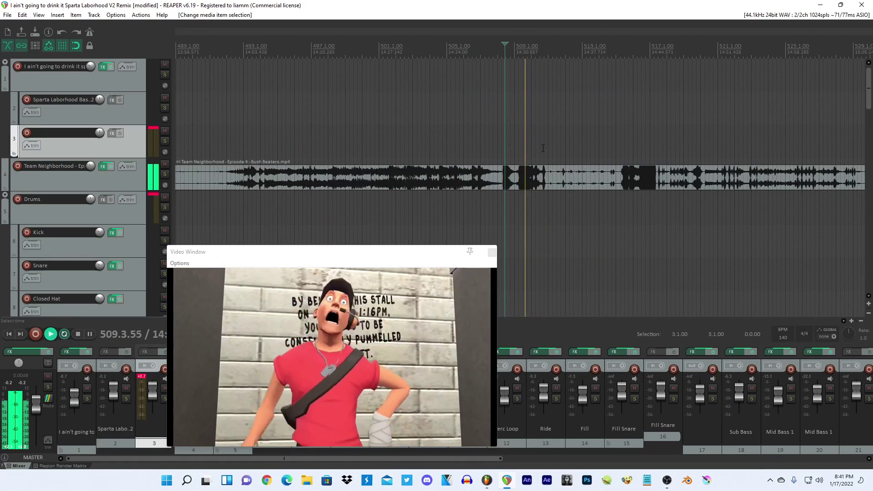
# Split the Team Neighborhood clip on track 4 at 514.4.30, at the start of the voice sound, and play from there.
pyautogui.click(611, 160)
pyautogui.press('space')
pyautogui.scroll(6, 548, 159)
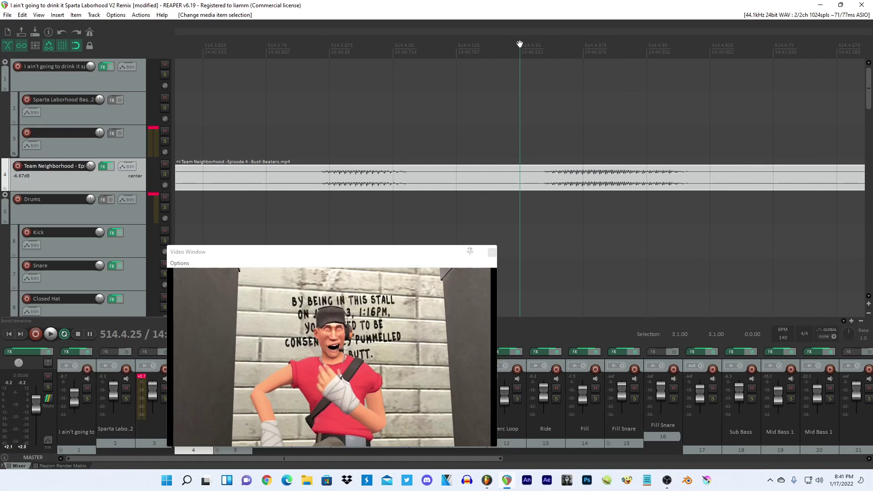
pyautogui.press('s')
pyautogui.press('space')
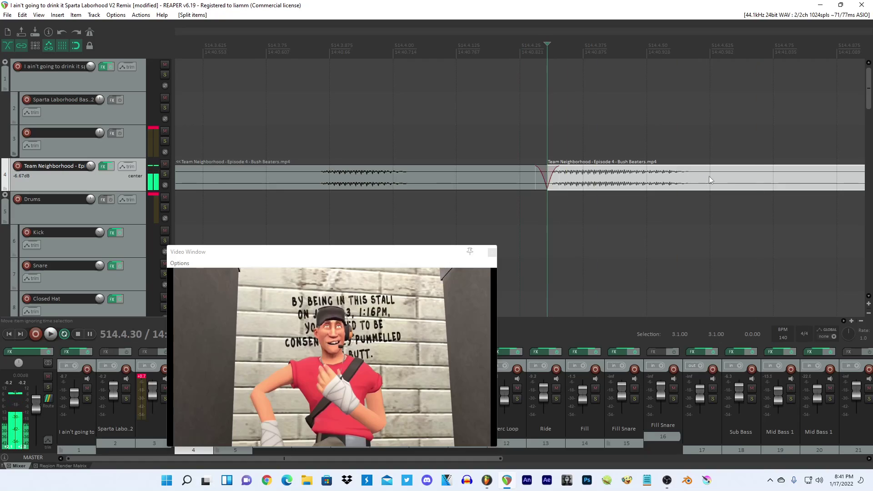
# Audition the footage after the split, from bar 515 to about bar 552.
pyautogui.scroll(-6, 709, 176)
pyautogui.scroll(-6, 465, 223)
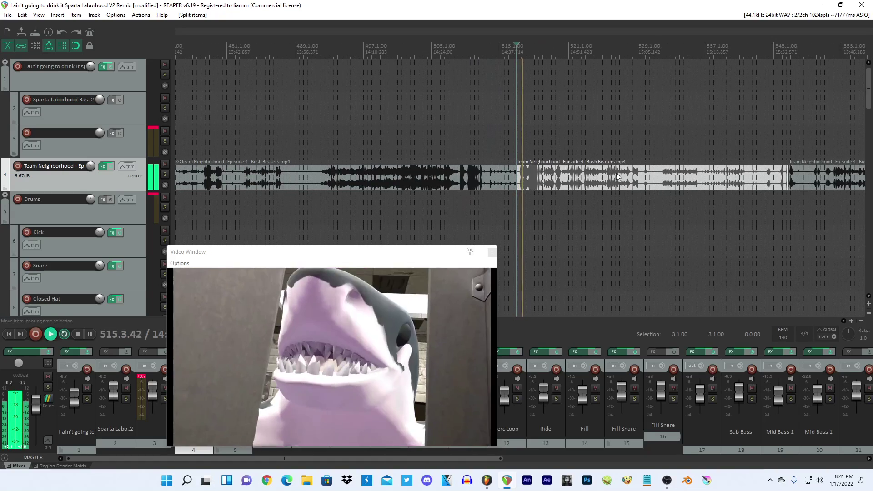
pyautogui.click(647, 177)
pyautogui.scroll(3, 647, 178)
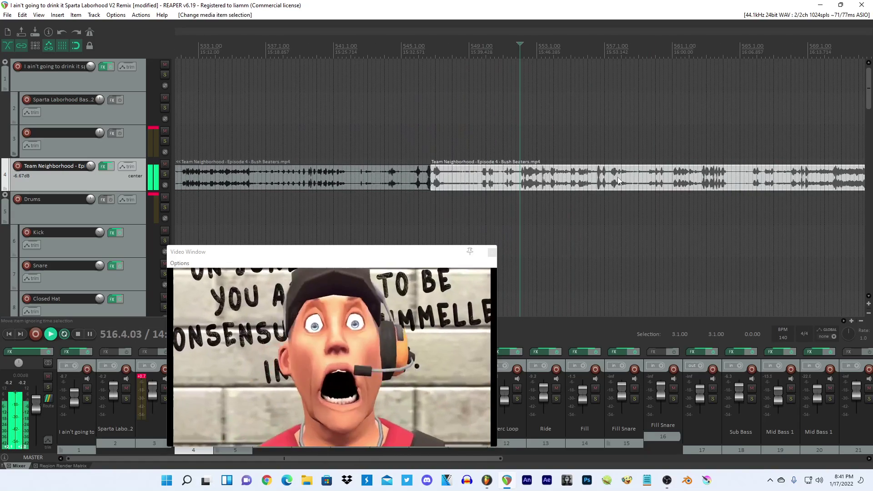
pyautogui.scroll(-2, 577, 184)
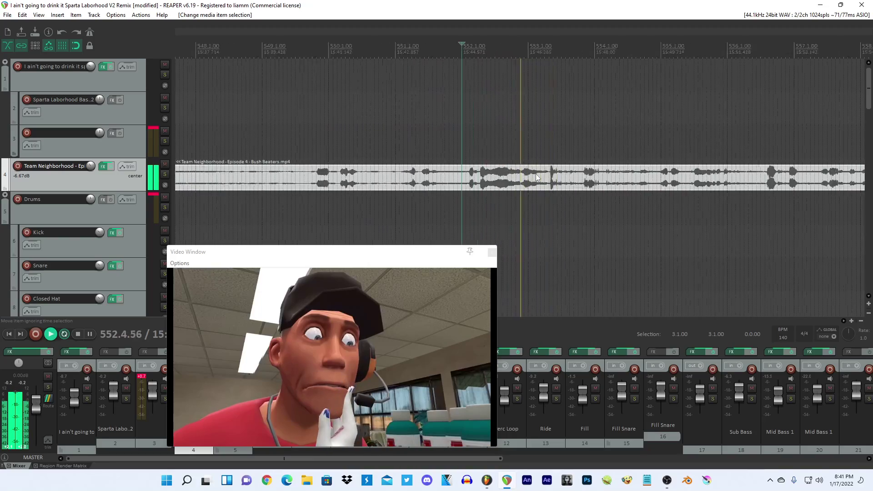
pyautogui.scroll(-5, 559, 186)
# Audition the Team Neighborhood footage from bar 617 and around bars 701 to 703.
pyautogui.press('space')
pyautogui.click(658, 163)
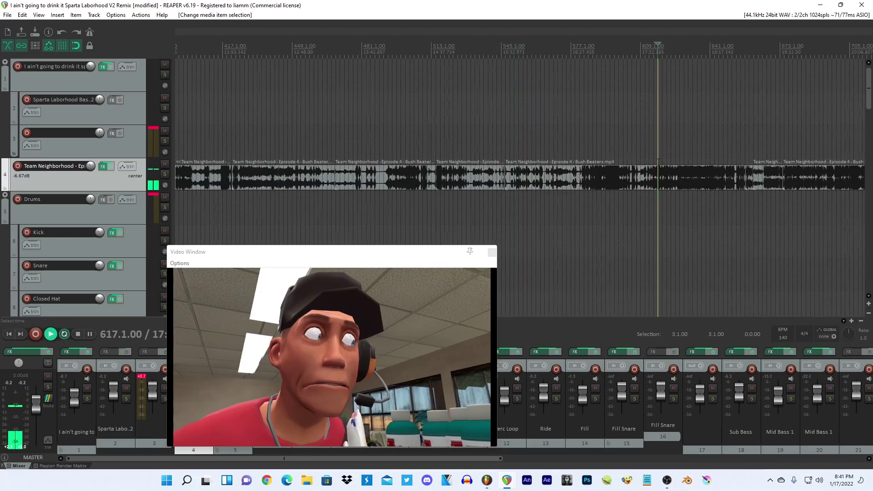
pyautogui.press('space')
pyautogui.scroll(4, 609, 163)
pyautogui.scroll(-5, 599, 163)
pyautogui.click(647, 156)
pyautogui.scroll(10, 647, 156)
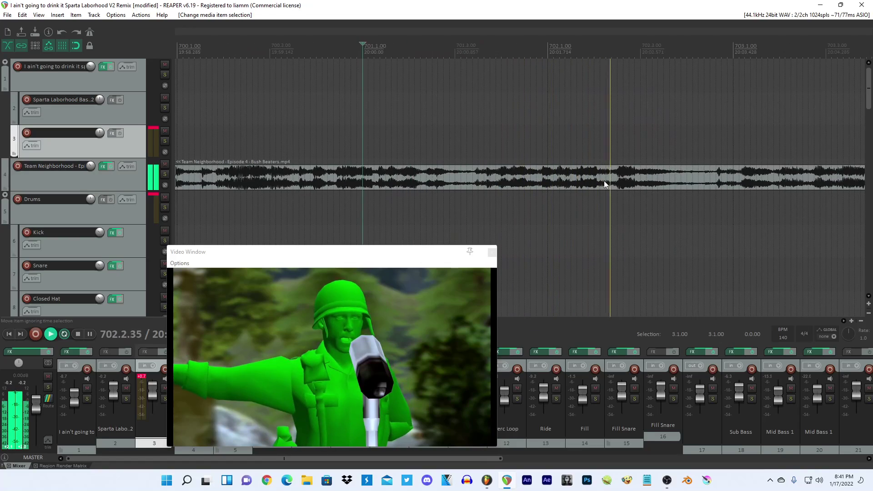
pyautogui.scroll(-2, 486, 157)
pyautogui.scroll(-6, 486, 158)
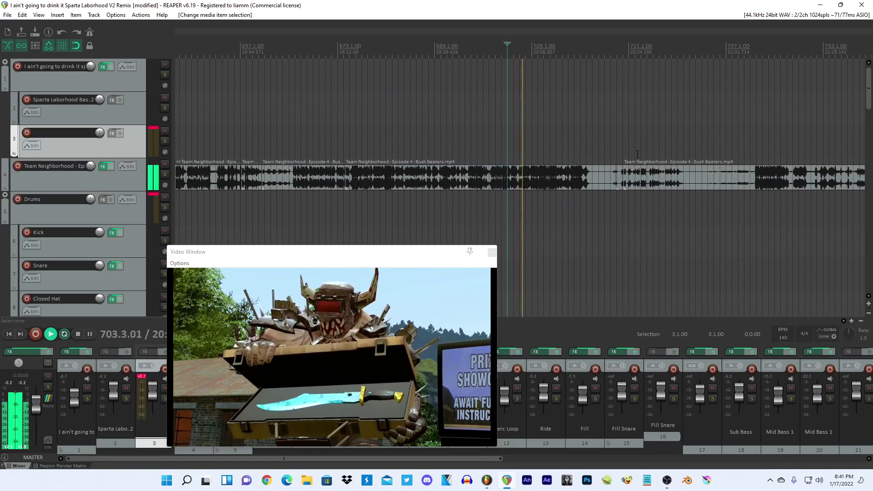
# Audition the footage between about bars 749 and 756 for usable vocal samples.
pyautogui.click(634, 154)
pyautogui.scroll(9, 636, 154)
pyautogui.scroll(-4, 623, 153)
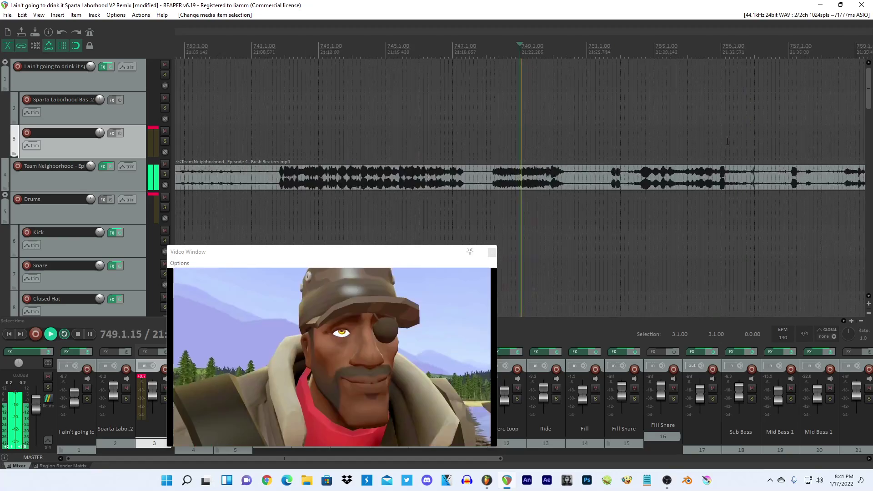
pyautogui.click(633, 148)
pyautogui.scroll(4, 632, 148)
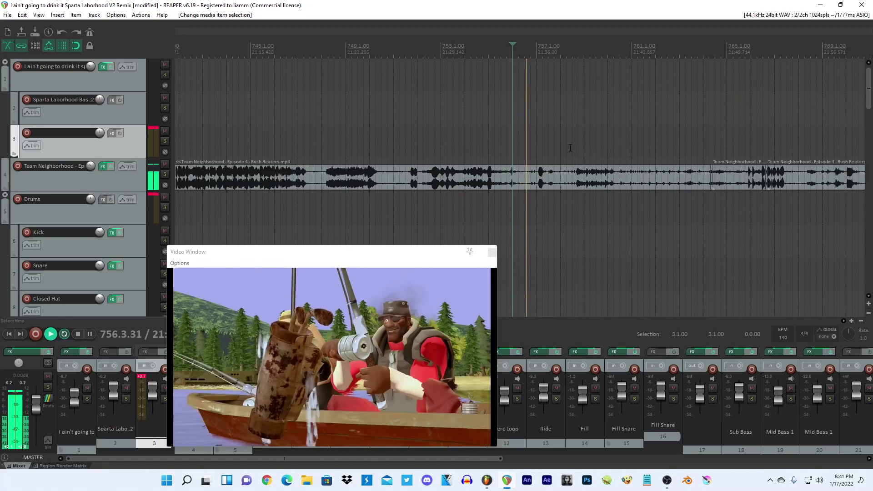
pyautogui.click(392, 146)
pyautogui.scroll(5, 396, 139)
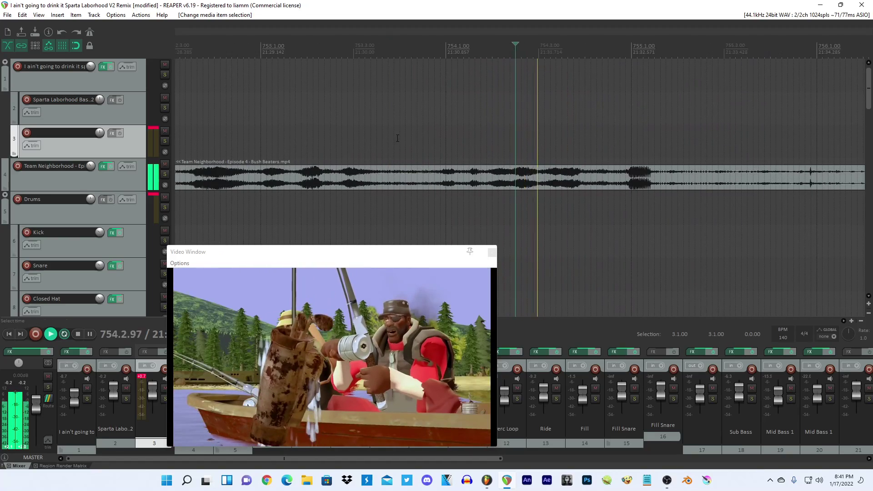
# Replay the boat scene from about bar 753 and continue auditioning around bar 766.
pyautogui.press('space')
pyautogui.scroll(7, 531, 181)
pyautogui.scroll(-6, 455, 177)
pyautogui.click(380, 151)
pyautogui.press('space')
pyautogui.scroll(-7, 381, 152)
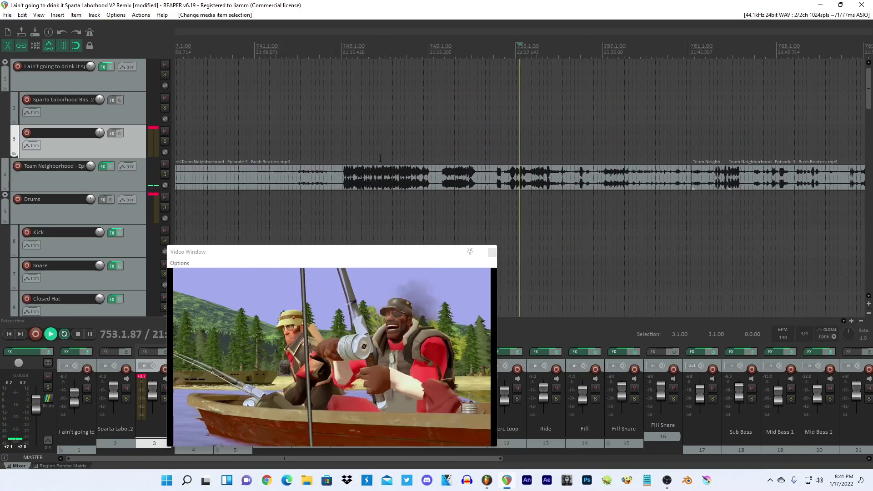
pyautogui.click(632, 150)
pyautogui.scroll(2, 705, 150)
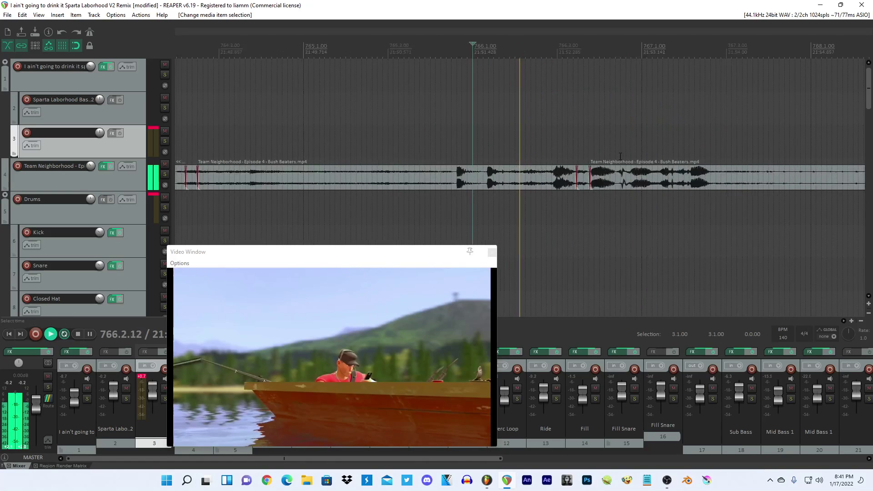
# Audition the footage around bars 779 to 783 and stop playback.
pyautogui.click(756, 148)
pyautogui.scroll(-2, 472, 148)
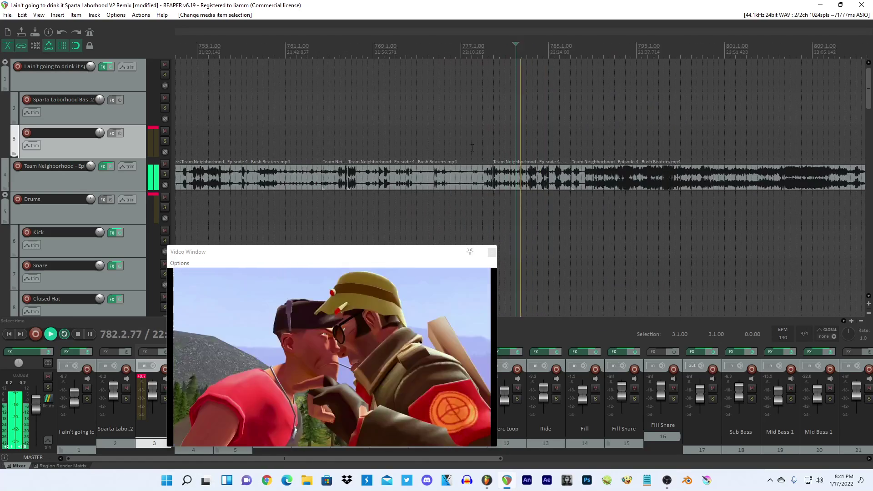
pyautogui.click(526, 142)
pyautogui.scroll(6, 527, 143)
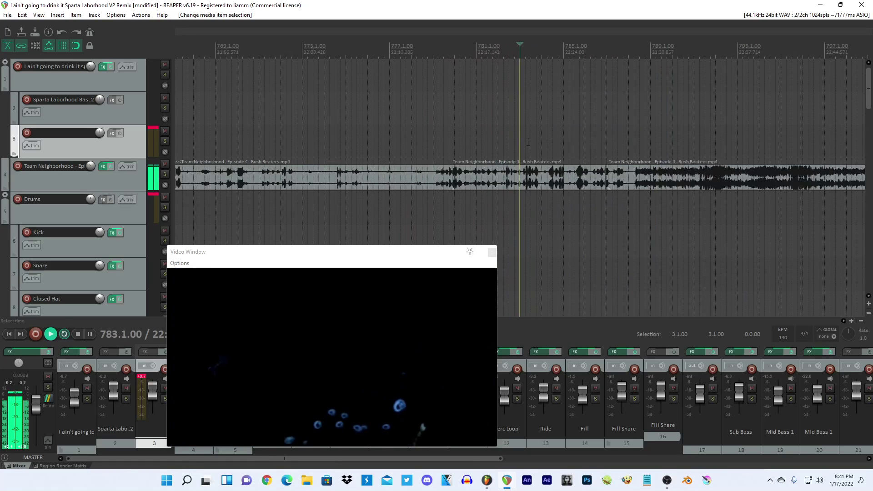
pyautogui.scroll(-1, 556, 151)
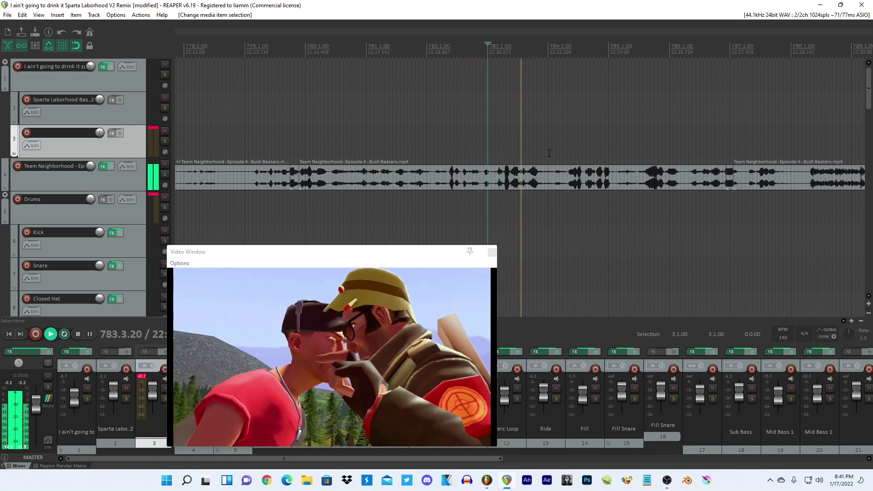
pyautogui.click(289, 173)
pyautogui.scroll(-5, 664, 147)
pyautogui.scroll(-6, 786, 101)
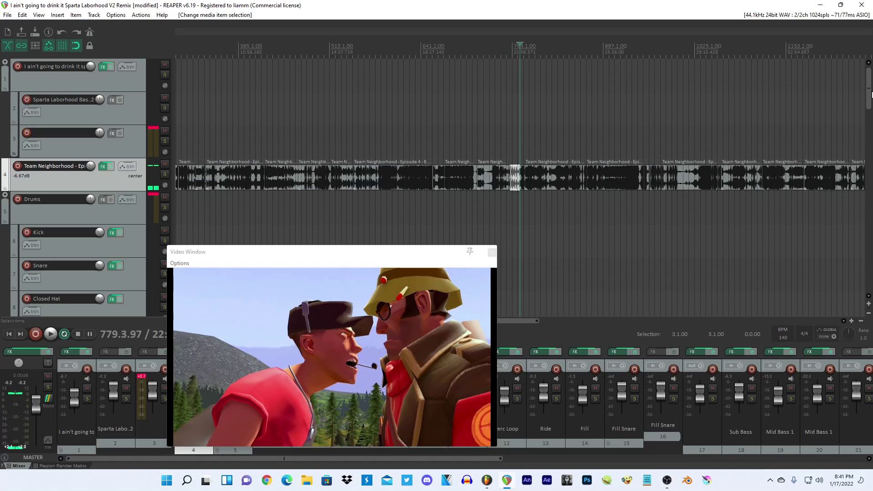
# Play the short pitched sample on track 17 near bar 91.
pyautogui.moveTo(871, 91); pyautogui.dragTo(871, 177)
pyautogui.scroll(-5, 328, 161)
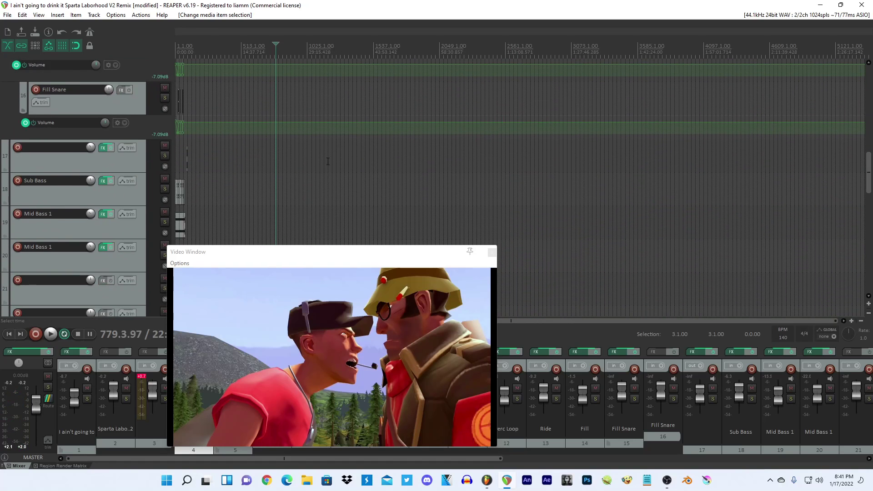
pyautogui.click(188, 158)
pyautogui.scroll(12, 305, 156)
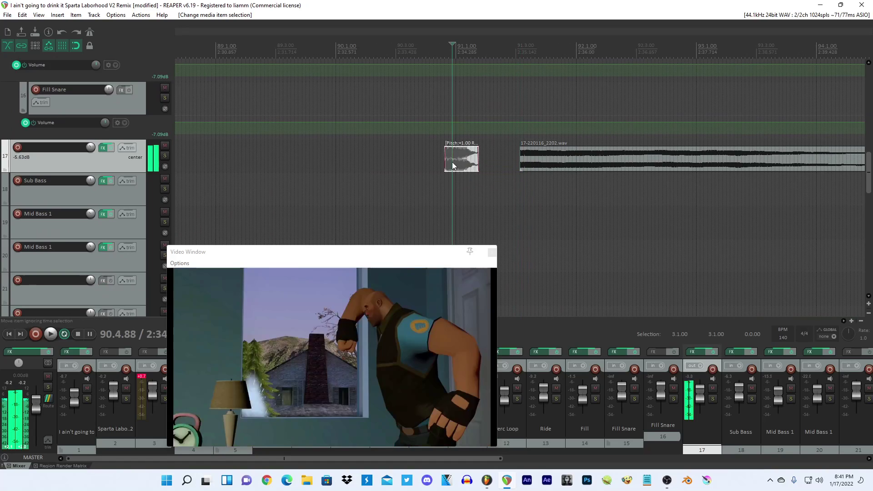
pyautogui.scroll(-6, 358, 155)
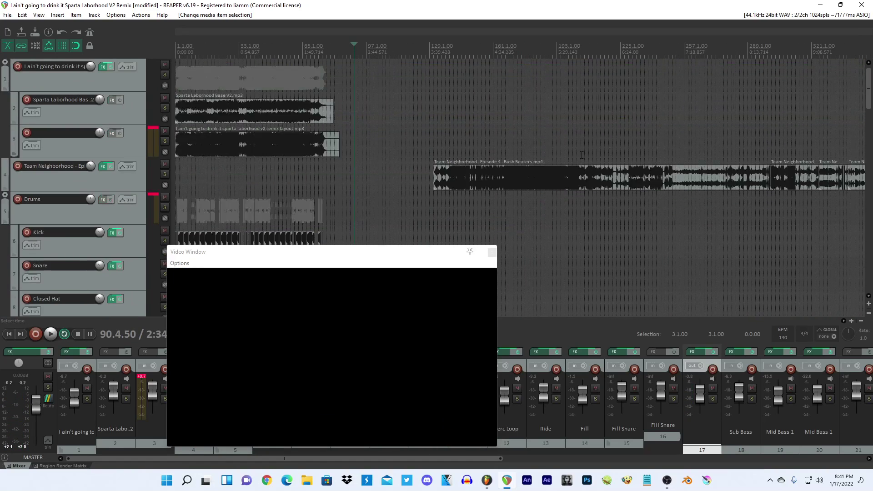
# Audition the track 4 footage around bars 1329 to 1409 and play the short split clip just before bar 1329.
pyautogui.click(357, 146)
pyautogui.scroll(8, 357, 146)
pyautogui.press('space')
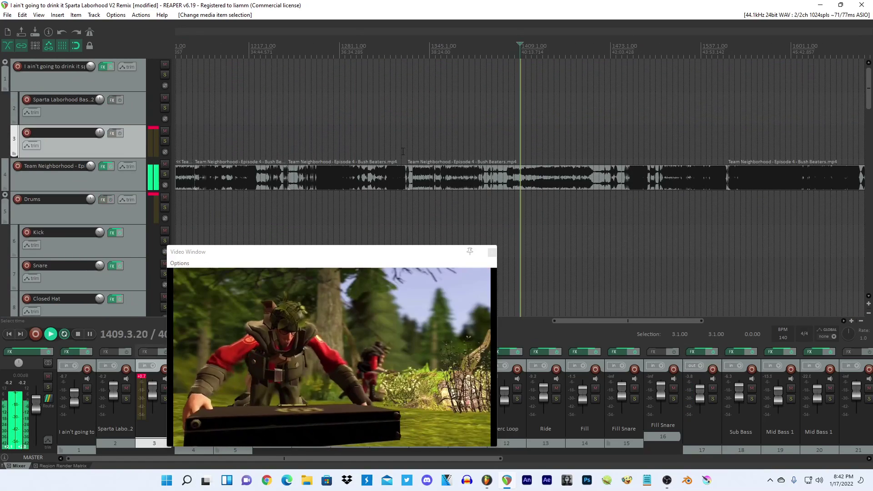
pyautogui.scroll(3, 413, 153)
pyautogui.click(683, 179)
pyautogui.scroll(5, 682, 179)
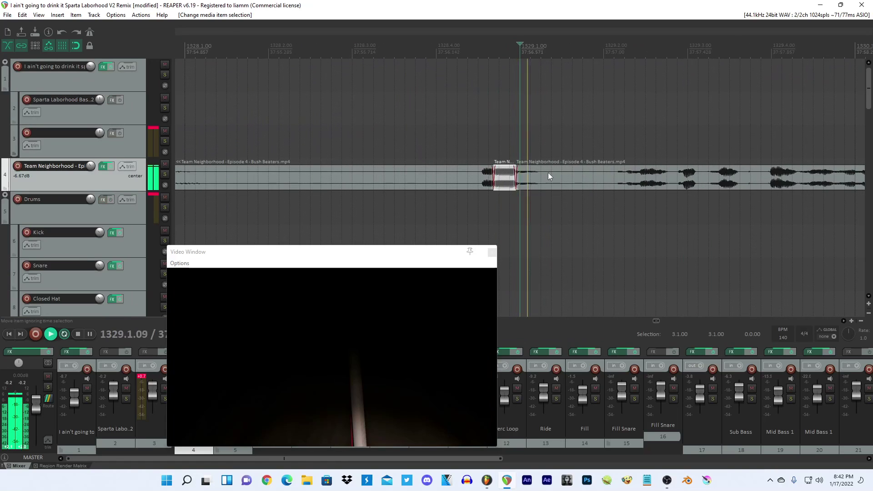
pyautogui.moveTo(495, 173); pyautogui.dragTo(497, 173)
pyautogui.click(496, 173)
pyautogui.press('space')
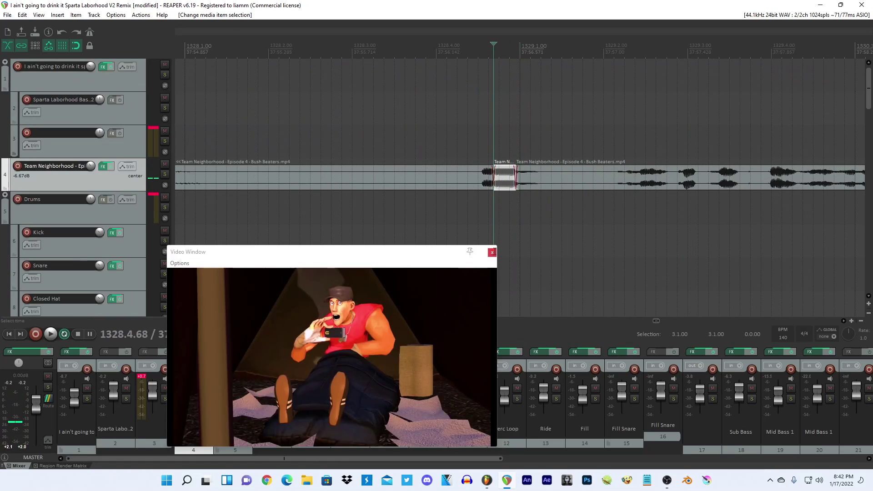
# Close the video preview and paste the short Team Neighborhood clip onto track 17 at 96.2.77.
pyautogui.click(492, 252)
pyautogui.scroll(-12, 515, 224)
pyautogui.moveTo(868, 94); pyautogui.dragTo(868, 166)
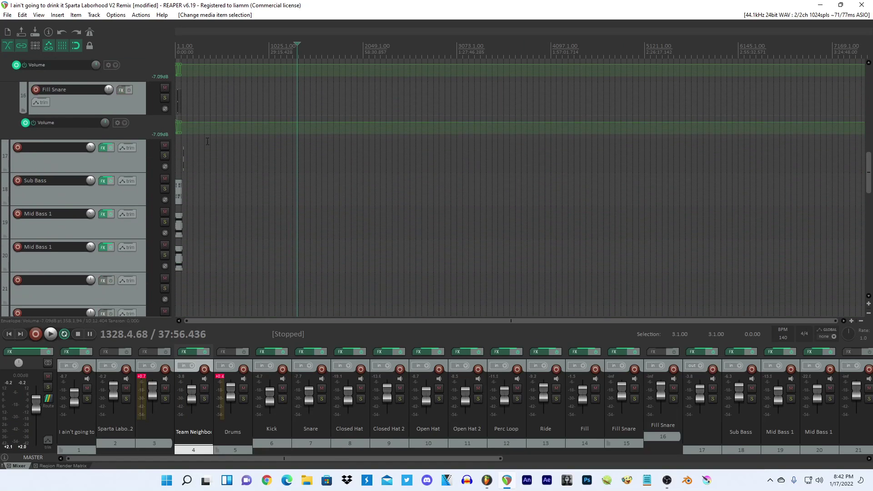
pyautogui.click(185, 159)
pyautogui.scroll(15, 560, 163)
pyautogui.hotkey('ctrl', 'v')
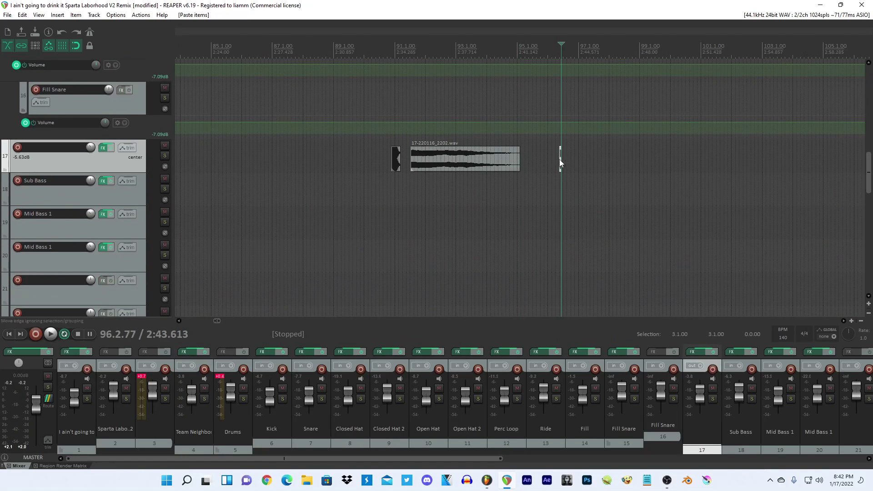
# Place the short Team Neighborhood clip on track 21 at bar 3 and solo that track.
pyautogui.scroll(-10, 498, 107)
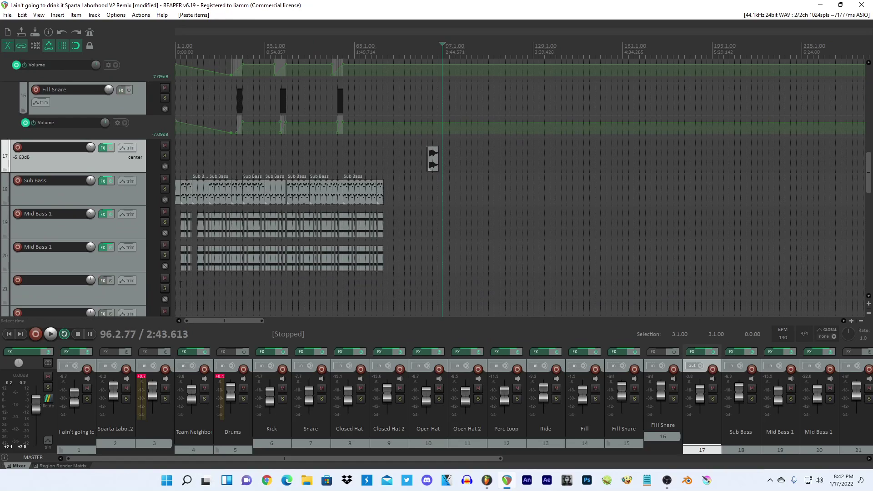
pyautogui.click(486, 480)
pyautogui.click(507, 480)
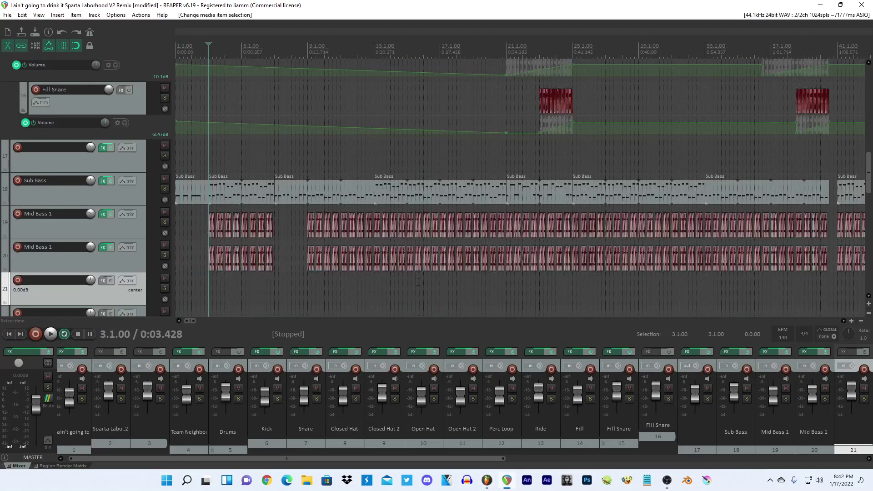
pyautogui.click(164, 288)
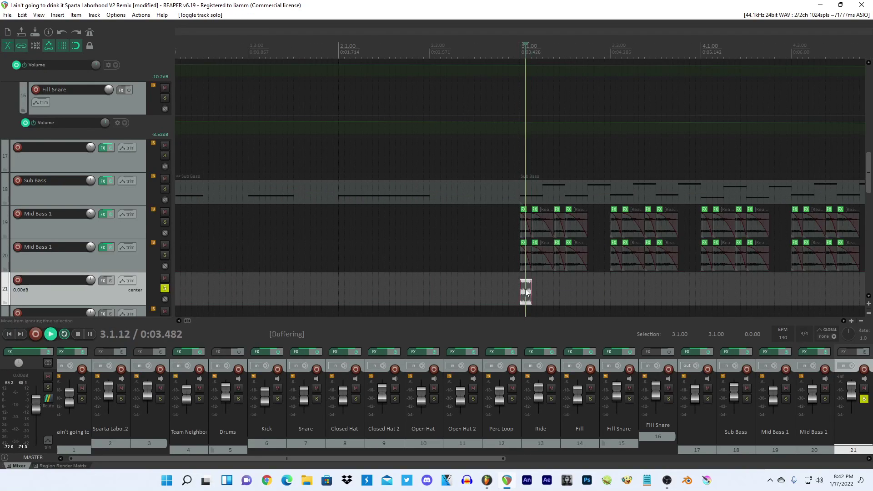
pyautogui.scroll(5, 525, 292)
# Play the soloed clip on track 21 and raise its pitch to +6.00.
pyautogui.press('space')
pyautogui.click(486, 290)
pyautogui.press('space')
pyautogui.press('space')
pyautogui.click(494, 289)
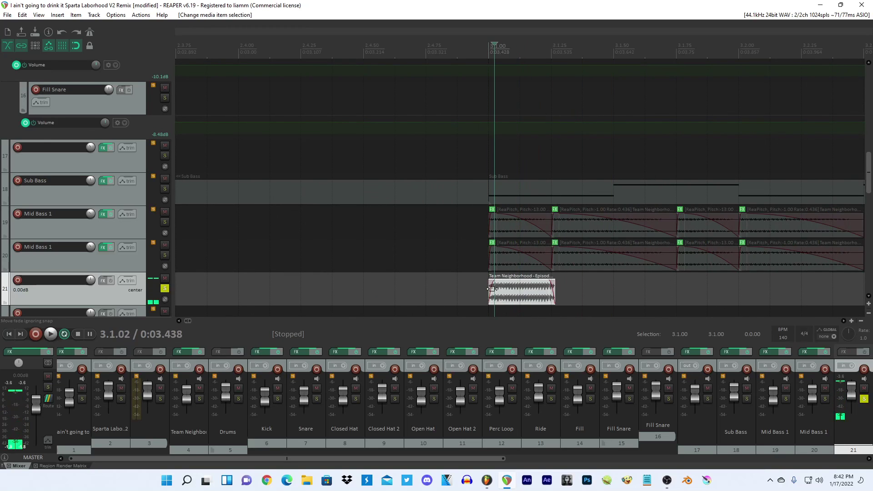
pyautogui.press('space')
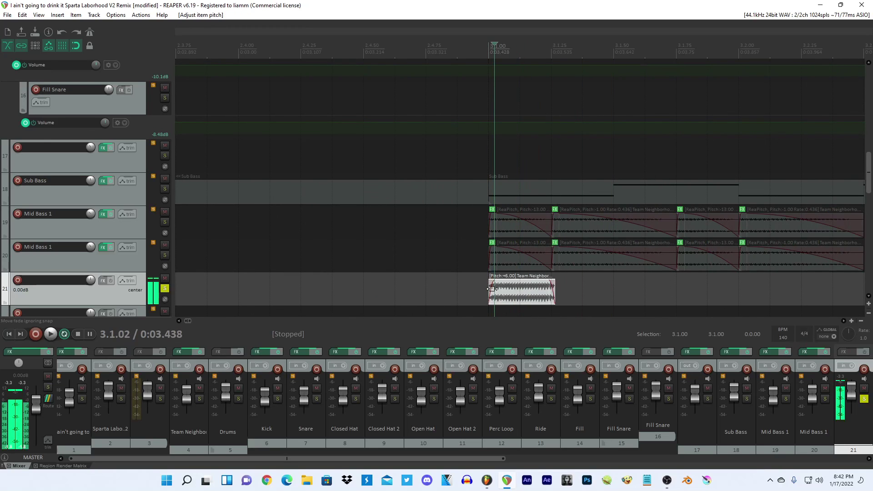
# Play the clip on track 21, lower its pitch to -6.79 and shorten it to end at 3.1.25.
pyautogui.hotkey('ctrl', 'shift', '9')
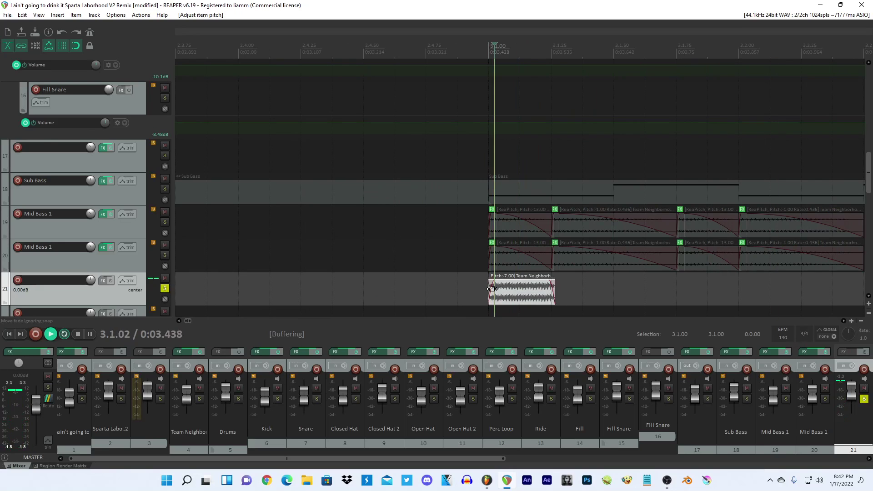
pyautogui.press('space')
pyautogui.click(504, 298)
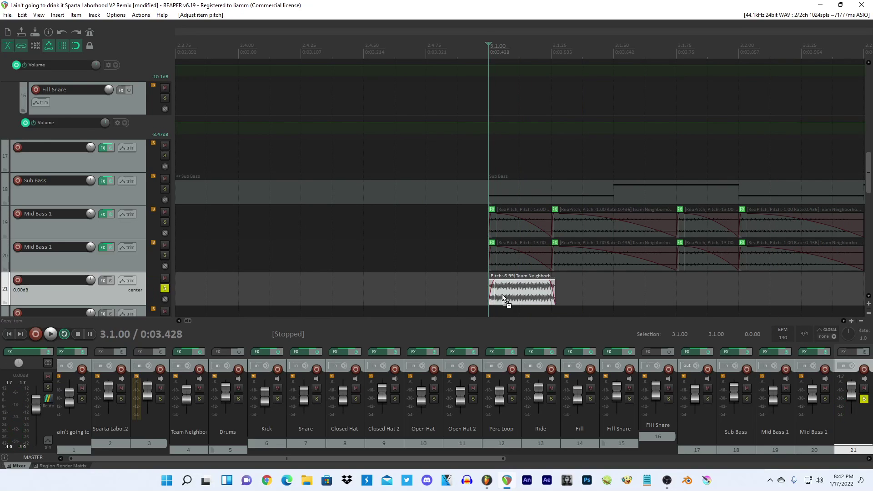
pyautogui.moveTo(555, 291); pyautogui.dragTo(552, 291)
# Add the Voloco effect to track 21 and set its scale to Chromatic.
pyautogui.click(103, 281)
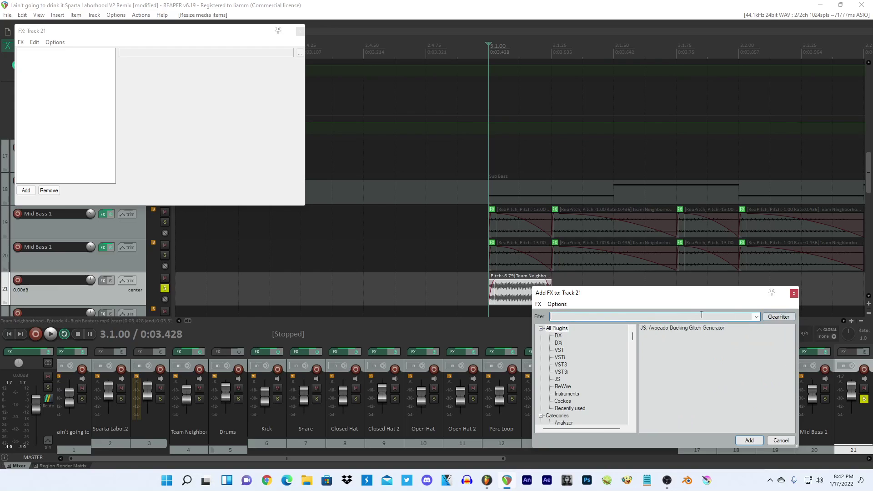
pyautogui.write('l')
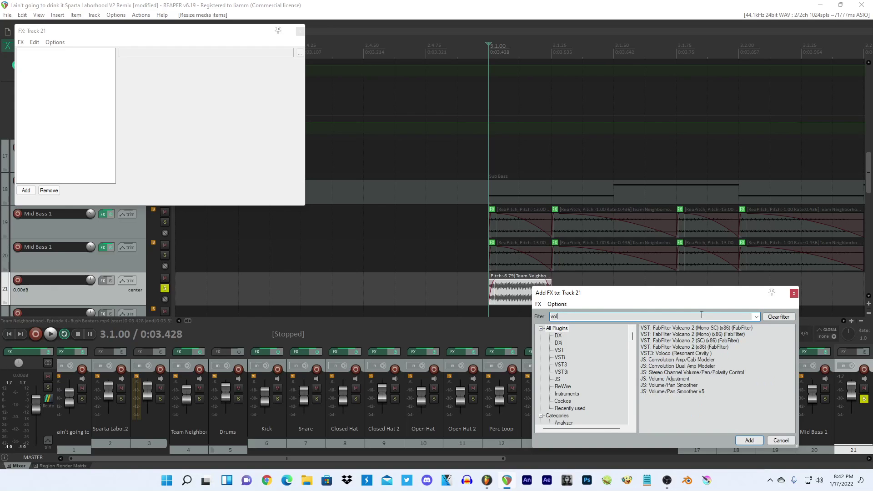
pyautogui.doubleClick(670, 355)
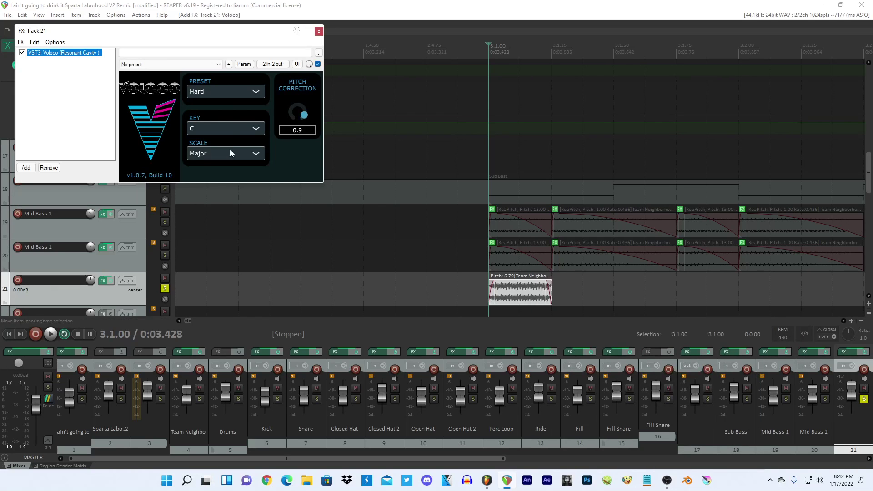
pyautogui.click(218, 89)
pyautogui.click(213, 103)
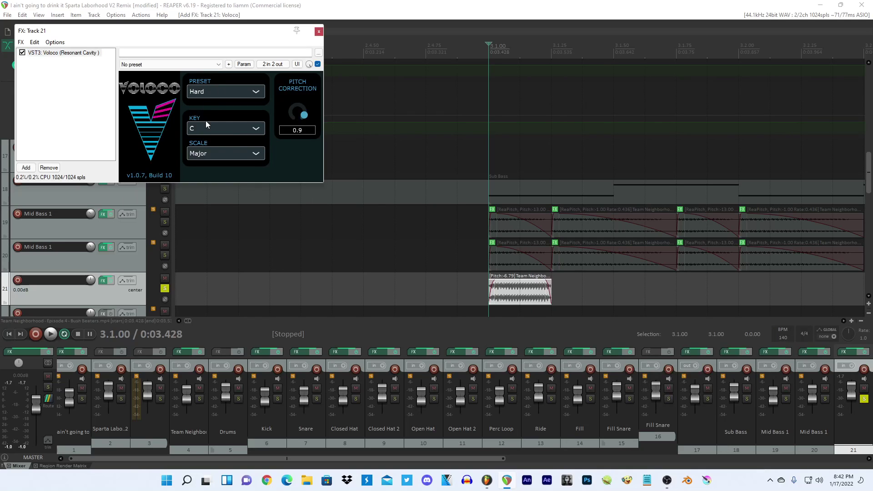
pyautogui.click(206, 153)
pyautogui.click(214, 255)
# Lower the track 21 clip's pitch to -18.79 and play it through the effect.
pyautogui.click(500, 293)
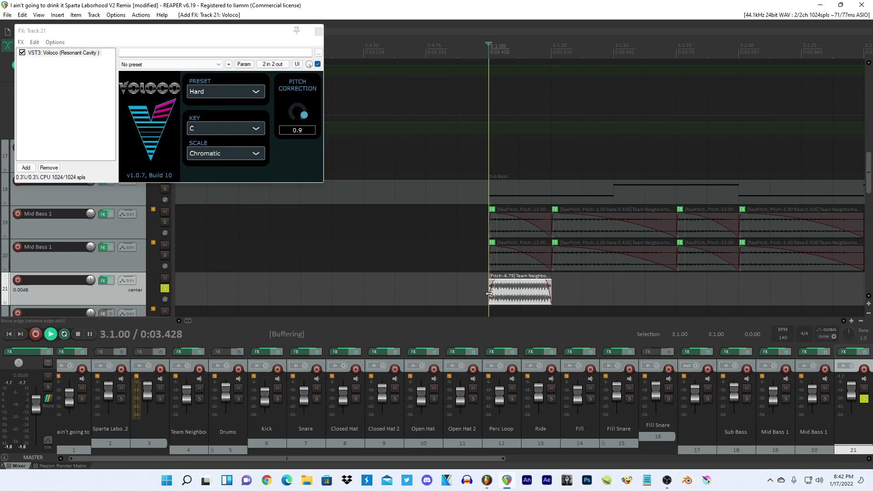
pyautogui.hotkey('shift', '9')
pyautogui.press('space')
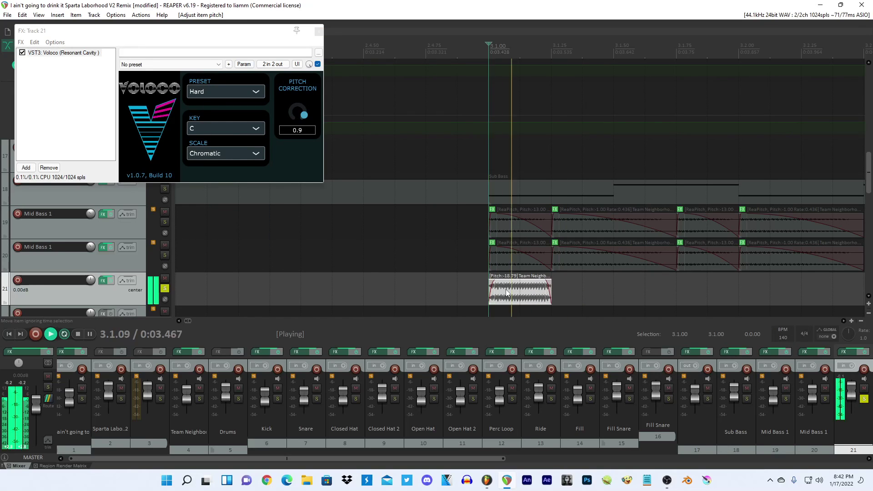
pyautogui.press('space')
pyautogui.press('space')
# Extend the track 21 clip to about 3.1.87, play it, and cut it back to end at 3.1.25.
pyautogui.moveTo(549, 285); pyautogui.dragTo(703, 288)
pyautogui.press('space')
pyautogui.press('space')
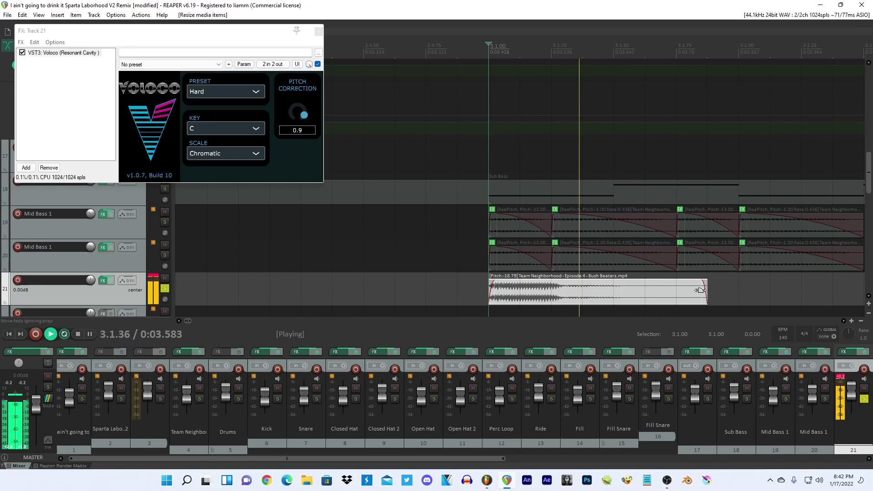
pyautogui.press('space')
pyautogui.click(547, 294)
pyautogui.press('s')
pyautogui.press('Delete')
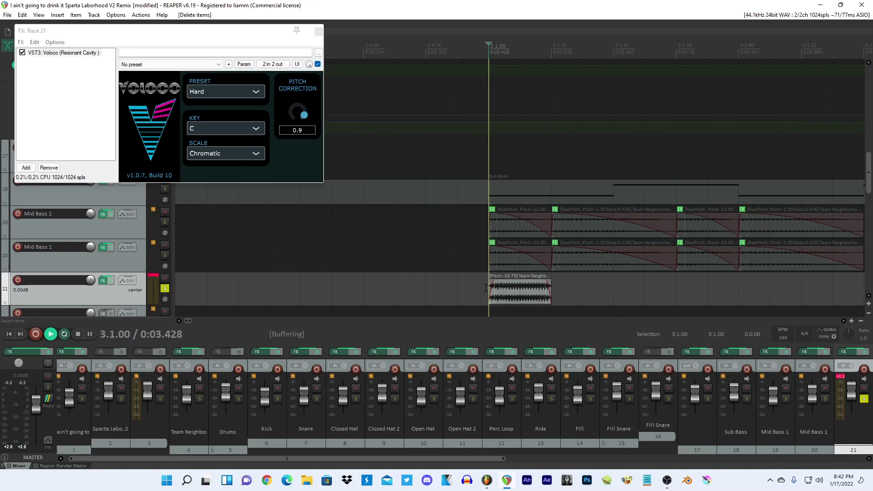
# Copy the Voloco effect from track 21 onto the clip at bar 3 and bypass the track's own instance.
pyautogui.press('space')
pyautogui.click(490, 288)
pyautogui.click(45, 52)
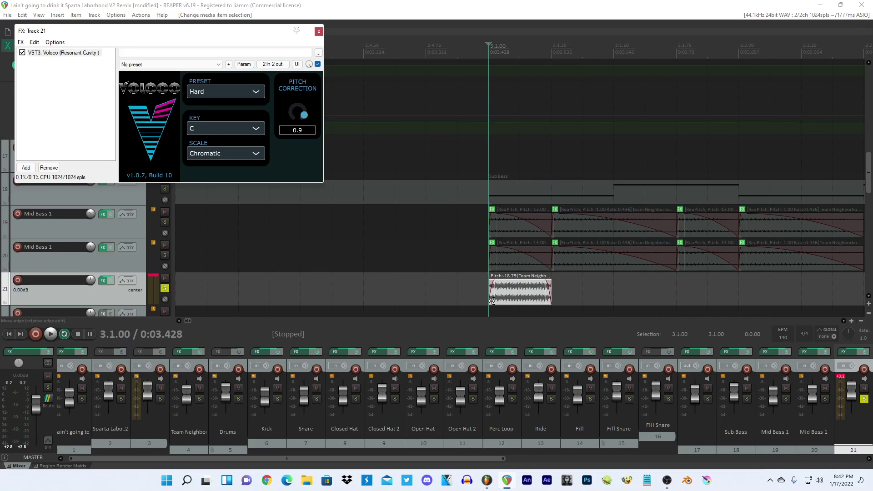
pyautogui.moveTo(516, 293); pyautogui.dragTo(516, 294)
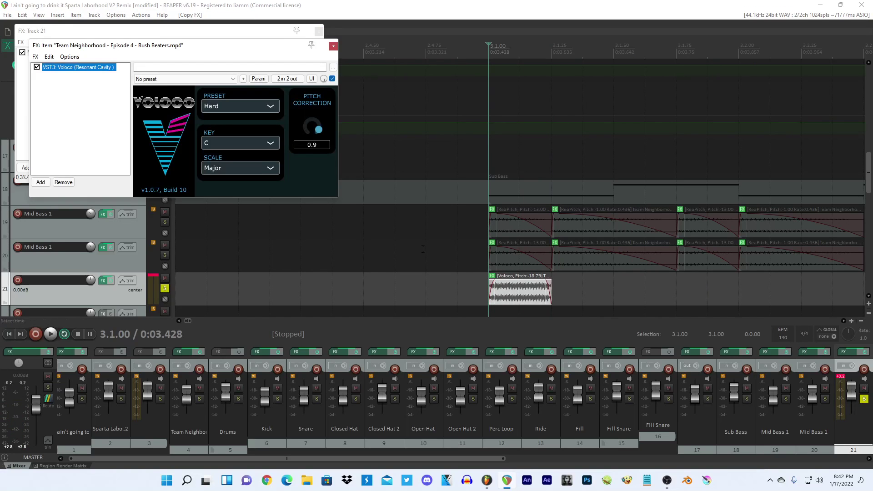
pyautogui.click(488, 289)
pyautogui.press('space')
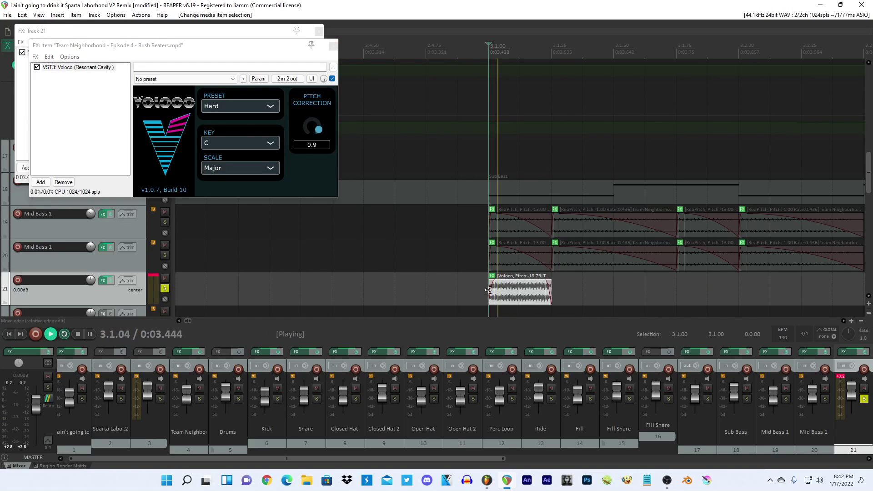
pyautogui.click(22, 52)
# Extend the clip with its own Voloco effect to 3.1.75, audition it repeatedly, and cut it back to 3.1.25.
pyautogui.moveTo(551, 293); pyautogui.dragTo(701, 298)
pyautogui.press('space')
pyautogui.press('space')
pyautogui.press('space')
pyautogui.press('space')
pyautogui.press('space')
pyautogui.press('space')
pyautogui.press('space')
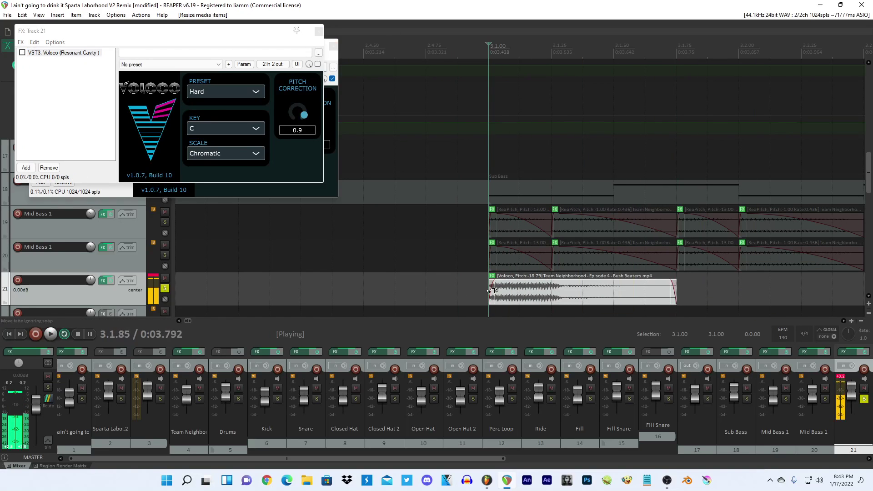
pyautogui.click(556, 288)
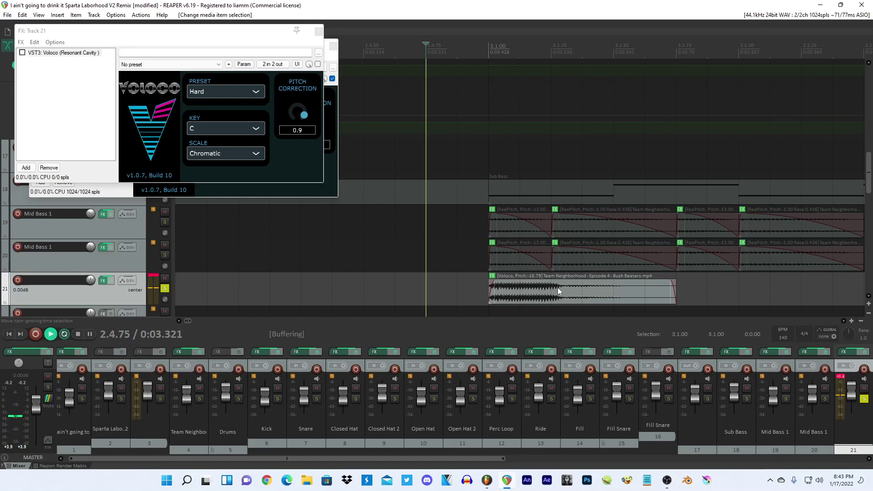
pyautogui.press('space')
pyautogui.press('s')
pyautogui.press('Delete')
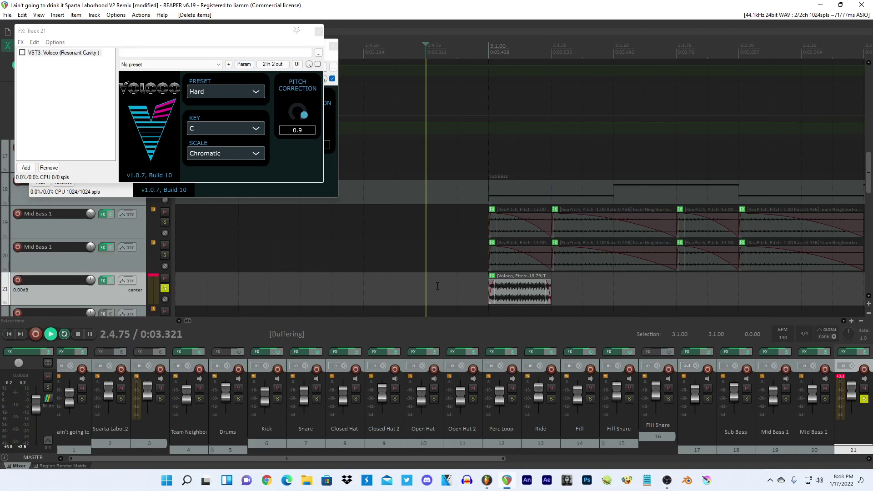
# Remove the bypassed Voloco from track 21 and lower the track's volume to -5.43 dB.
pyautogui.press('space')
pyautogui.press('space')
pyautogui.click(494, 287)
pyautogui.press('space')
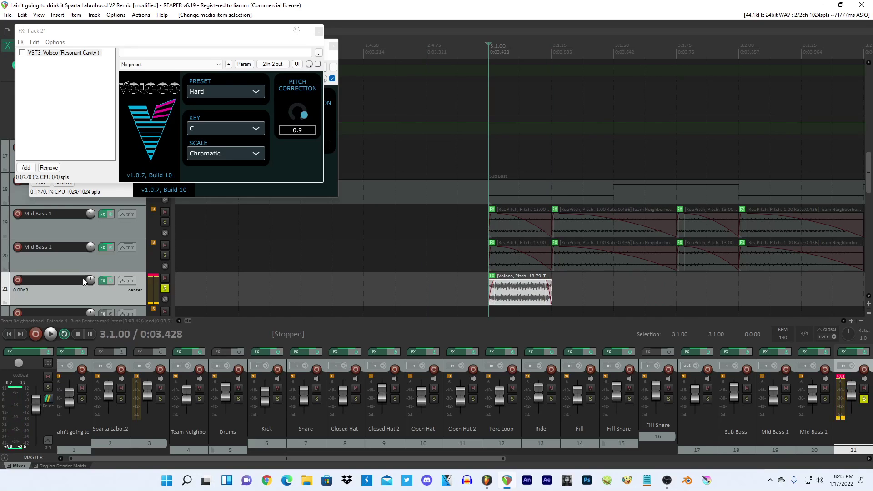
pyautogui.click(49, 167)
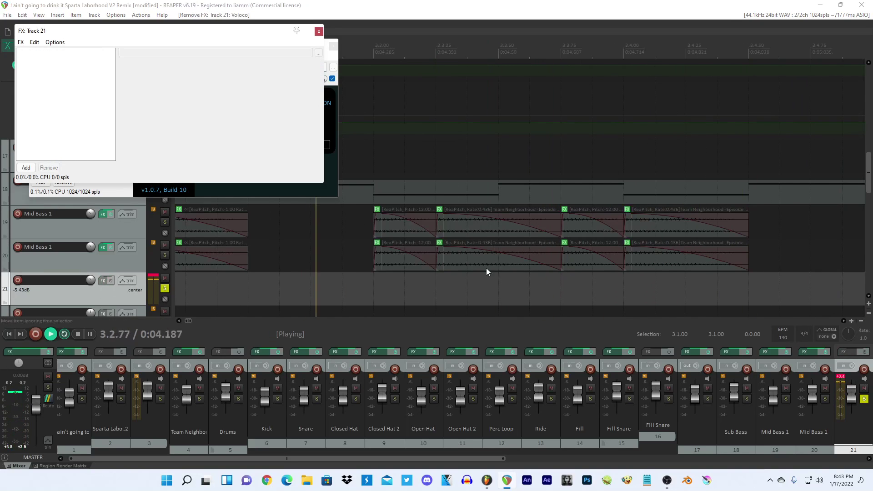
pyautogui.press('space')
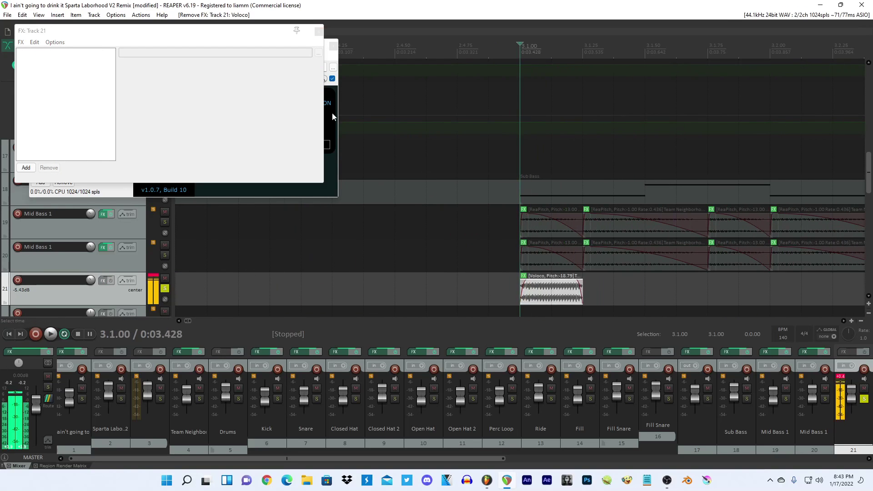
pyautogui.click(318, 33)
pyautogui.click(334, 46)
# After checking the playlist in FL Studio, return to REAPER and paste a clip copy on track 21 at 3.1.25, cut to end at 3.1.38.
pyautogui.click(483, 480)
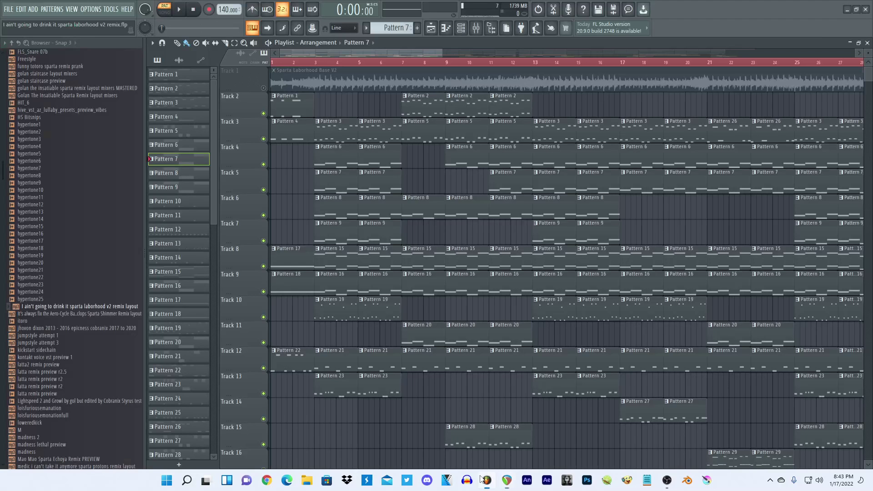
pyautogui.click(508, 479)
pyautogui.click(584, 287)
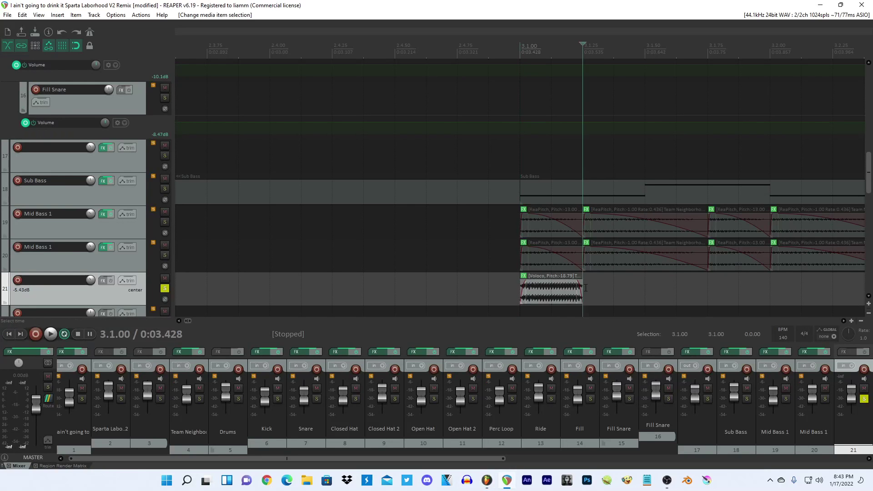
pyautogui.hotkey('ctrl', 'v')
pyautogui.click(619, 282)
pyautogui.press('s')
pyautogui.press('Delete')
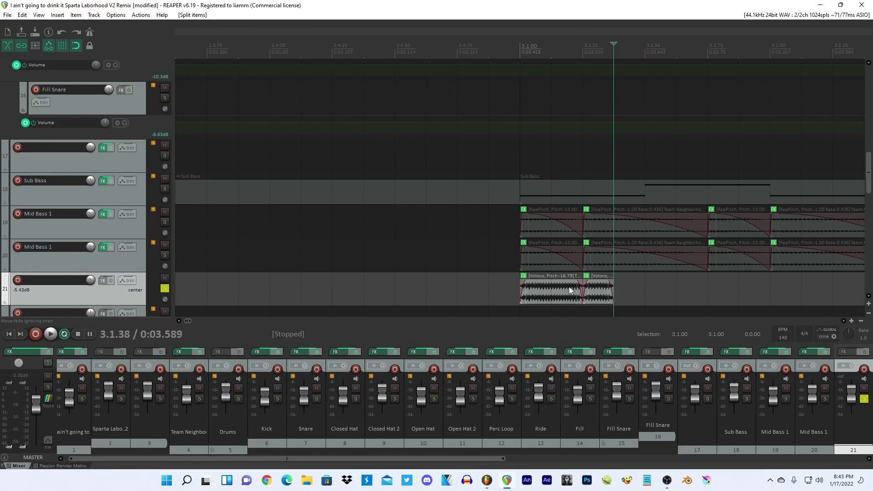
# Play both clips on track 21 and set the pitch of the second clip to -6.79.
pyautogui.click(565, 290)
pyautogui.press('space')
pyautogui.scroll(3, 569, 291)
pyautogui.press('space')
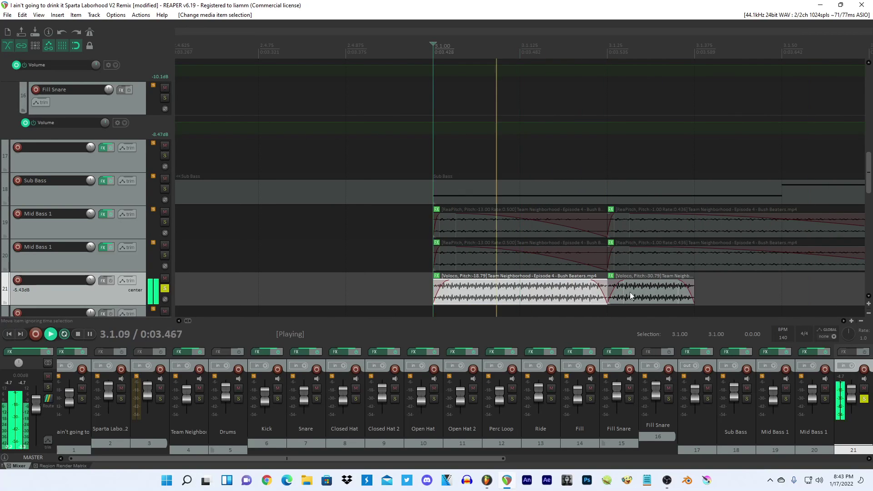
pyautogui.click(640, 293)
pyautogui.press('space')
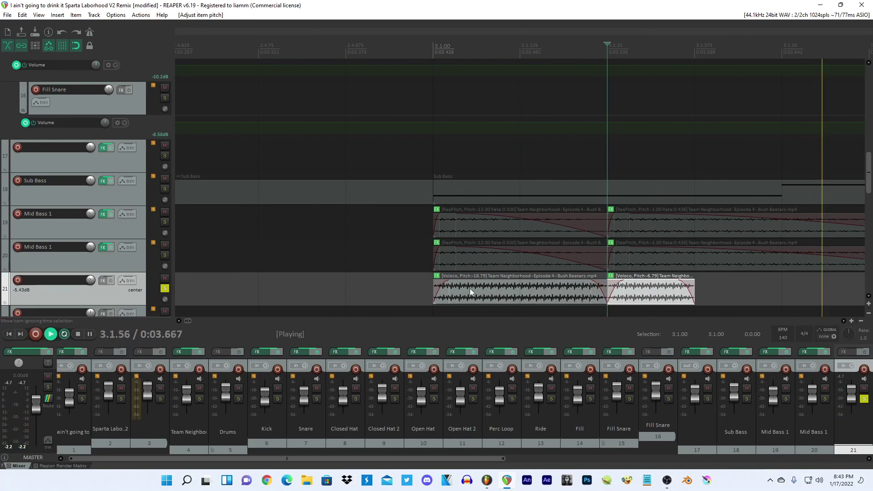
pyautogui.scroll(-3, 471, 291)
pyautogui.press('space')
pyautogui.click(395, 284)
pyautogui.press('space')
pyautogui.press('space')
# Paste a copy of the second clip on track 21 at 3.1.50 and lengthen it to end at 3.1.75.
pyautogui.click(539, 294)
pyautogui.hotkey('ctrl', 'c')
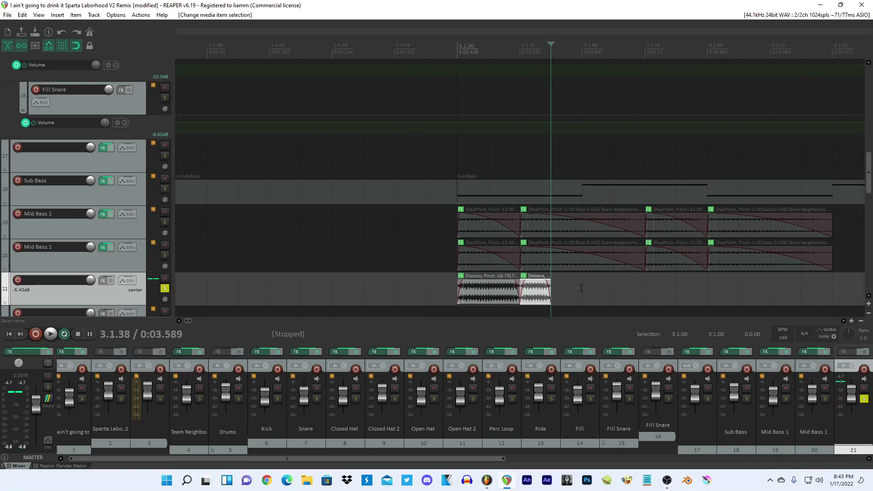
pyautogui.click(581, 289)
pyautogui.hotkey('ctrl', 'v')
pyautogui.moveTo(612, 285); pyautogui.dragTo(649, 285)
# Play back the three clips on track 21 and delete the two copies at 3.1.25 and 3.1.50.
pyautogui.click(425, 283)
pyautogui.press('space')
pyautogui.scroll(-3, 425, 282)
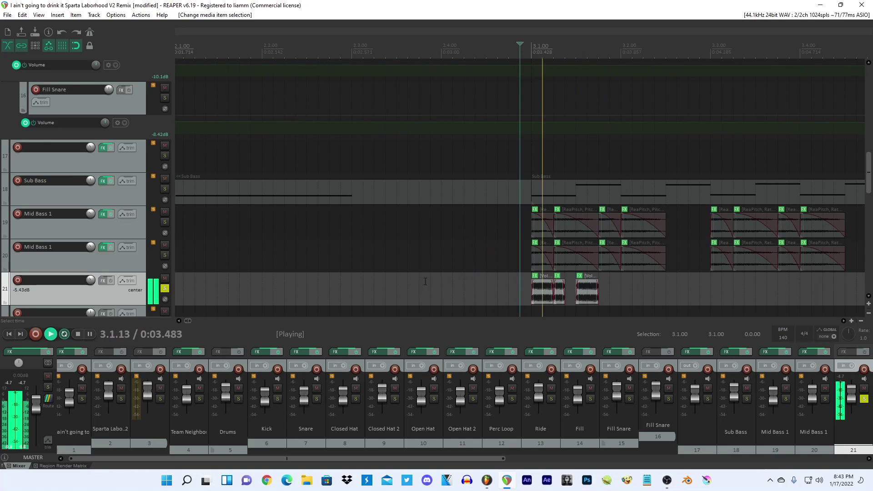
pyautogui.press('space')
pyautogui.click(559, 288)
pyautogui.press('space')
pyautogui.scroll(3, 406, 291)
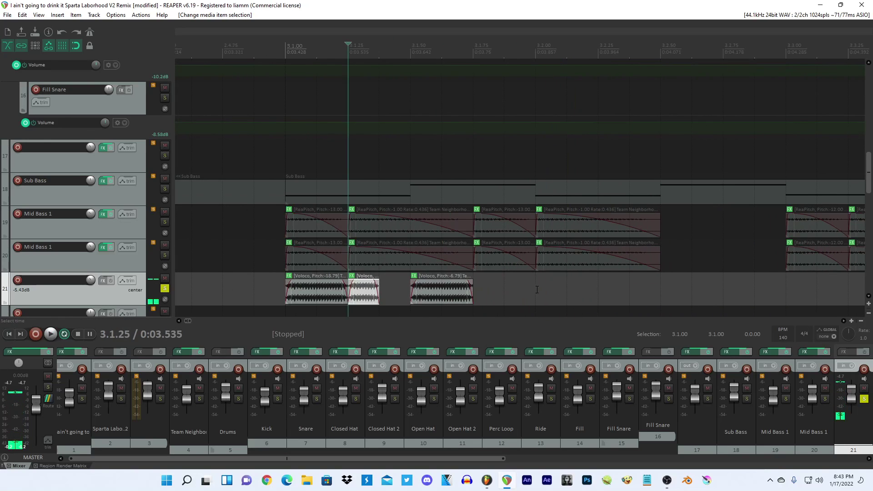
pyautogui.press('space')
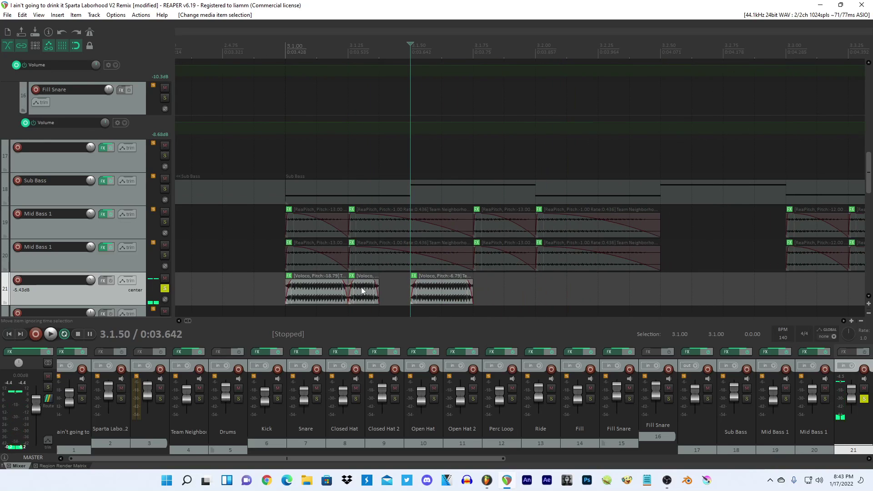
pyautogui.click(441, 292)
pyautogui.press('Delete')
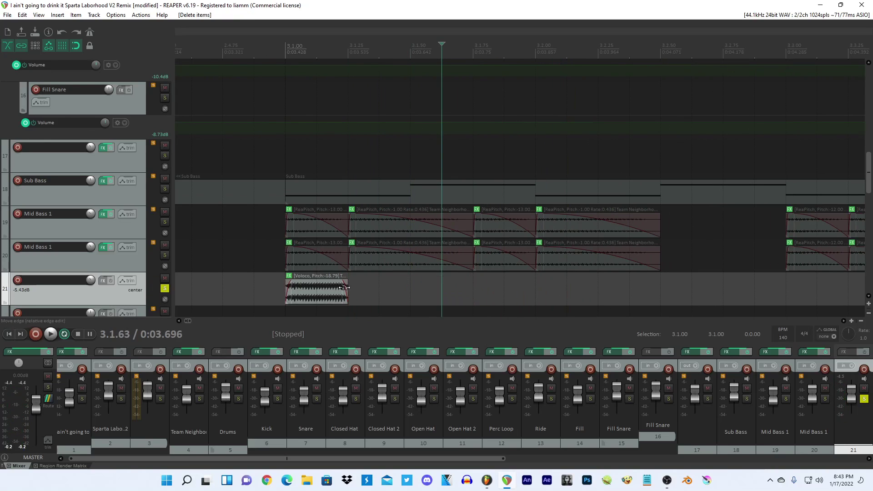
# Copy the Voloco effect from the remaining clip to track 21 and remove it from the clip.
pyautogui.doubleClick(316, 291)
pyautogui.click(593, 358)
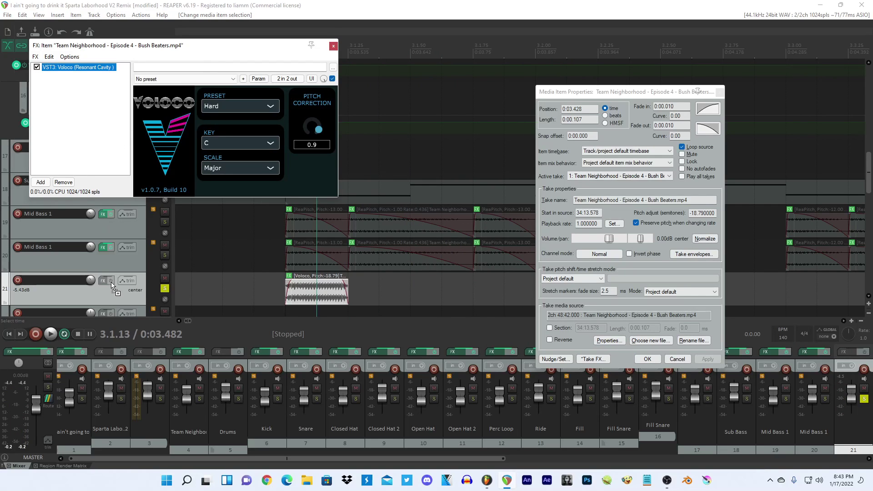
pyautogui.moveTo(112, 286); pyautogui.dragTo(111, 285)
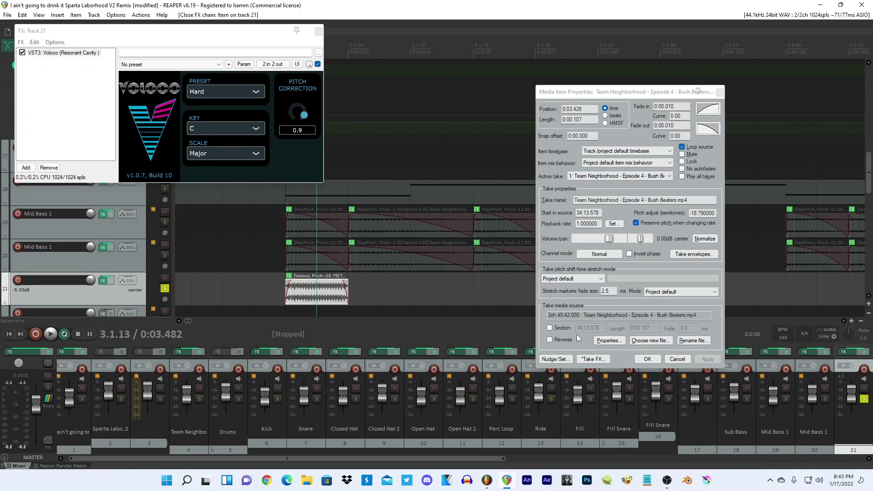
pyautogui.click(594, 359)
pyautogui.click(83, 191)
pyautogui.click(335, 32)
pyautogui.click(319, 31)
pyautogui.click(720, 93)
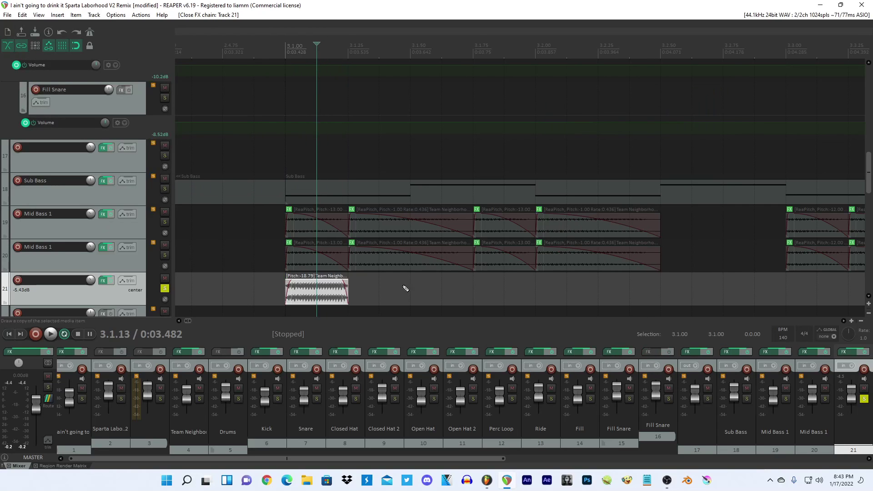
# Paste a copy of the effect-free clip at 3.1.25, cut it to end at 3.1.38 and set its pitch to -6.79.
pyautogui.click(353, 285)
pyautogui.hotkey('ctrl', 'v')
pyautogui.click(385, 286)
pyautogui.press('s')
pyautogui.press('Delete')
pyautogui.click(356, 286)
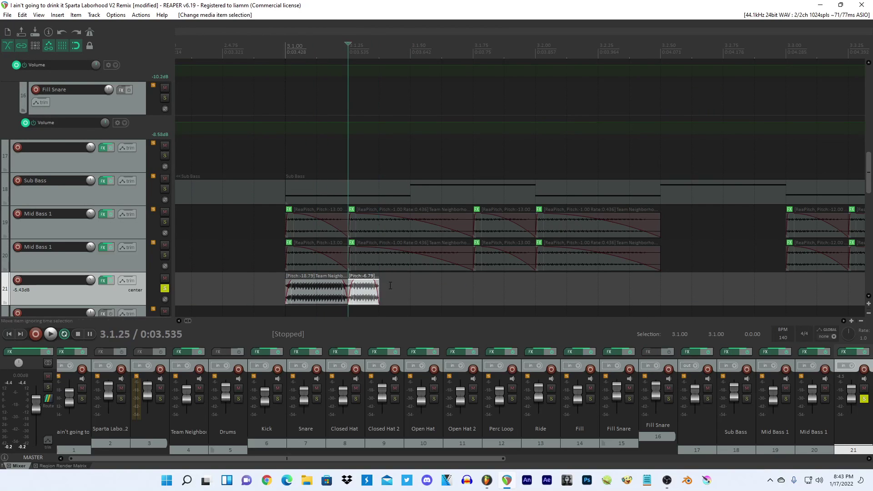
# Paste the -6.79 clip on track 21 at 3.1.50, stretch it to end at 3.2.00 and play the result.
pyautogui.click(412, 287)
pyautogui.hotkey('ctrl', 'v')
pyautogui.moveTo(444, 285); pyautogui.dragTo(535, 285)
pyautogui.click(390, 287)
pyautogui.press('space')
pyautogui.press('space')
# Audition the first clip and slide the contents of all three track 21 clips slightly earlier.
pyautogui.click(317, 287)
pyautogui.press('space')
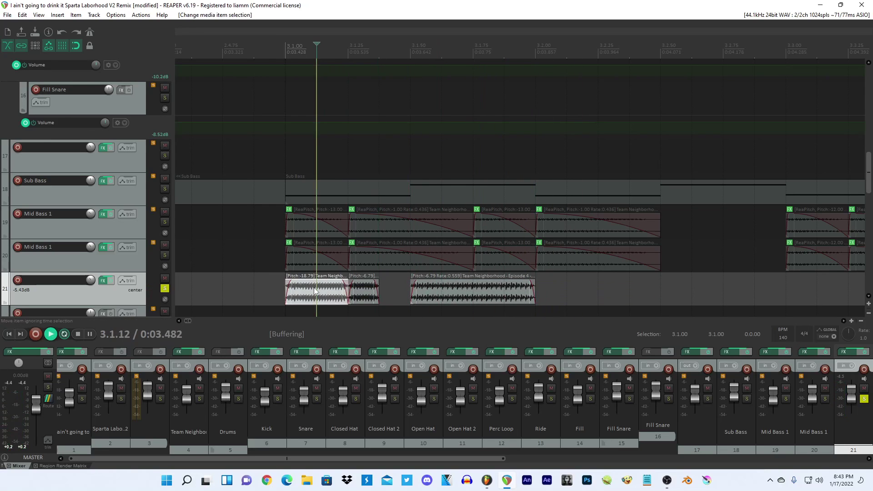
pyautogui.press('space')
pyautogui.click(291, 287)
pyautogui.moveTo(473, 291)
pyautogui.mouseDown()
pyautogui.moveTo(453, 292)
pyautogui.moveTo(460, 294)
pyautogui.mouseUp()
pyautogui.press('space')
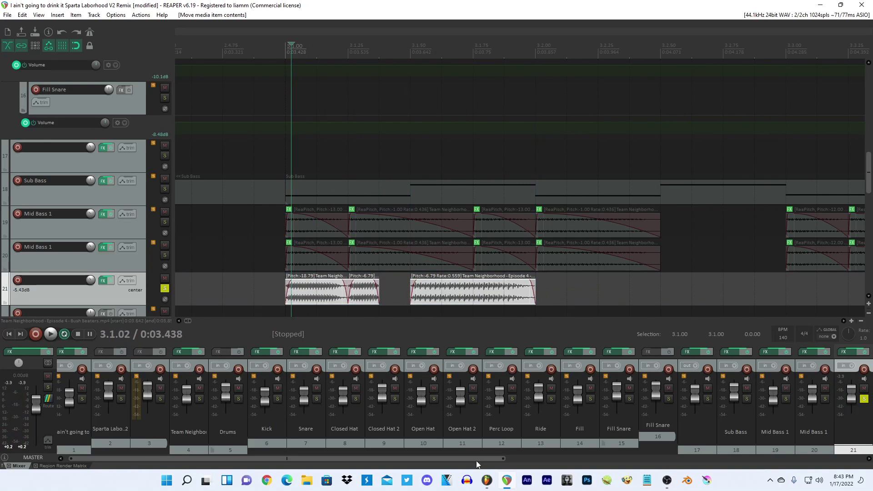
# Paste copies of the two -6.79 clips at 3.2.00 and 3.2.25 on track 21, and set the first copy's pitch to -18.79.
pyautogui.click(486, 480)
pyautogui.click(506, 481)
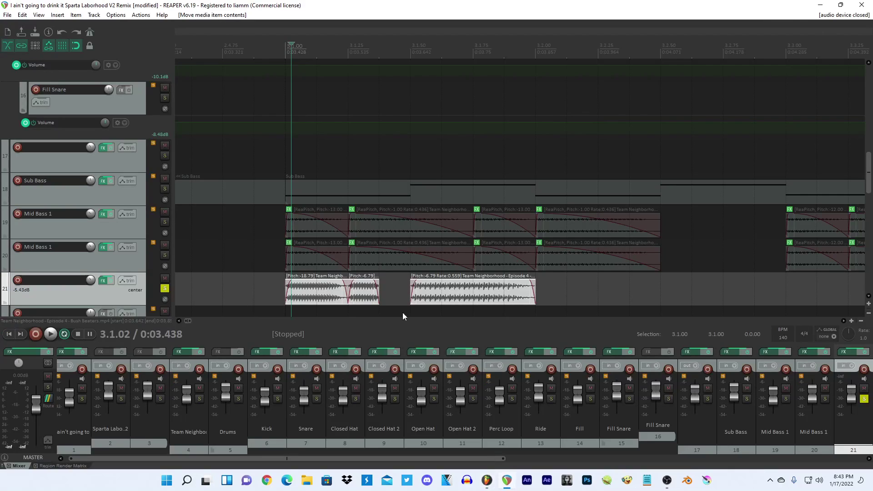
pyautogui.click(353, 290)
pyautogui.keyDown('ctrl'); pyautogui.click(450, 288); pyautogui.keyUp('ctrl')
pyautogui.hotkey('ctrl', 'c')
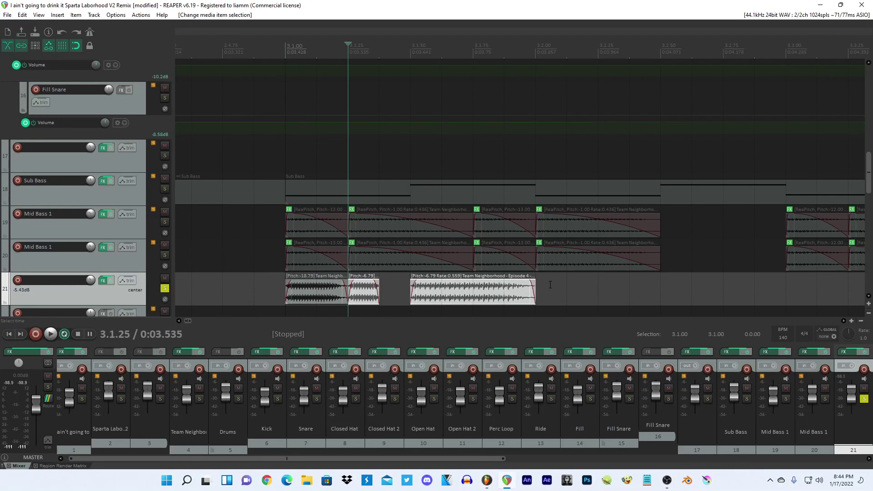
pyautogui.click(530, 288)
pyautogui.hotkey('ctrl', 'v')
pyautogui.moveTo(544, 291); pyautogui.dragTo(551, 292)
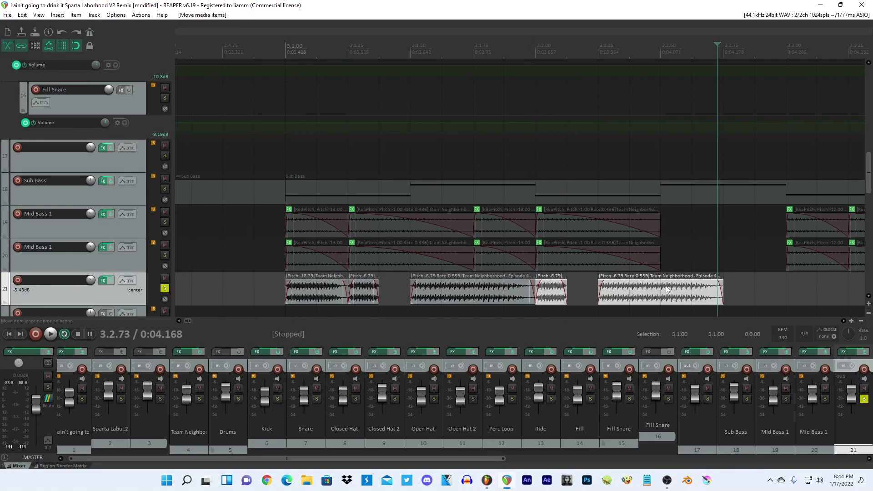
pyautogui.click(552, 293)
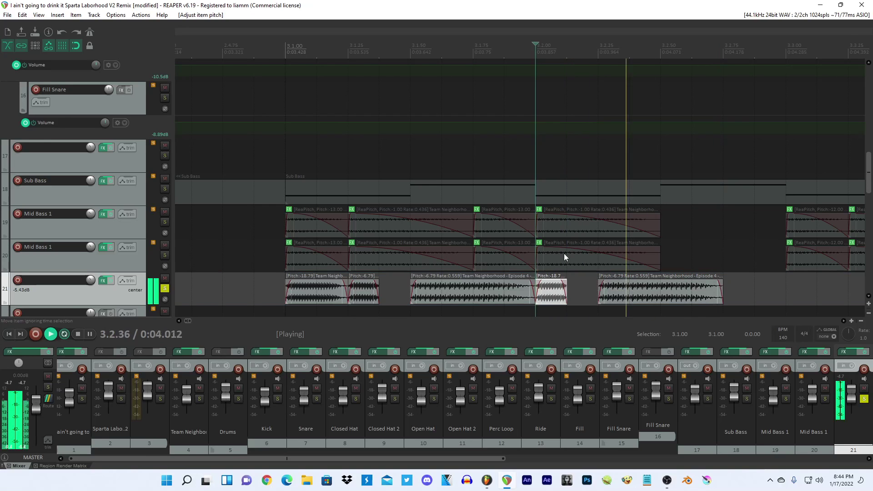
pyautogui.press('space')
# Check the reference arrangement in FL Studio, return to REAPER and paste a copy of the -18.79 clip at 3.2.75 on track 21.
pyautogui.click(486, 480)
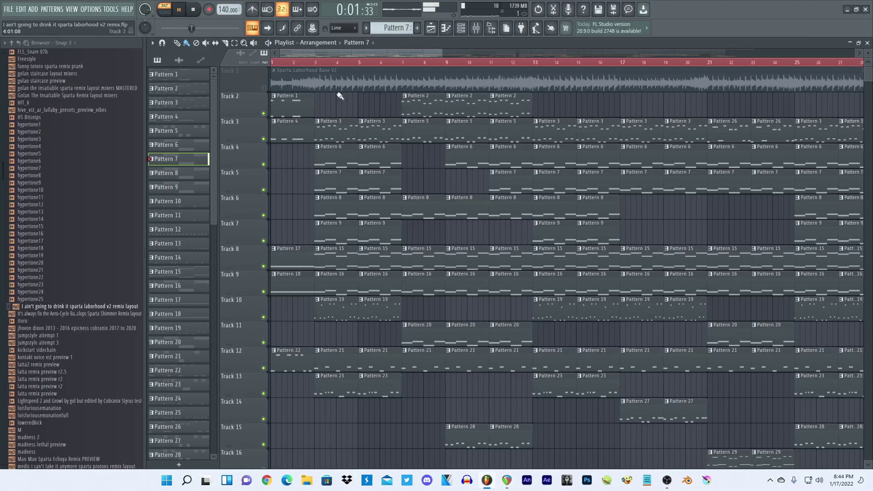
pyautogui.scroll(-1, 351, 135)
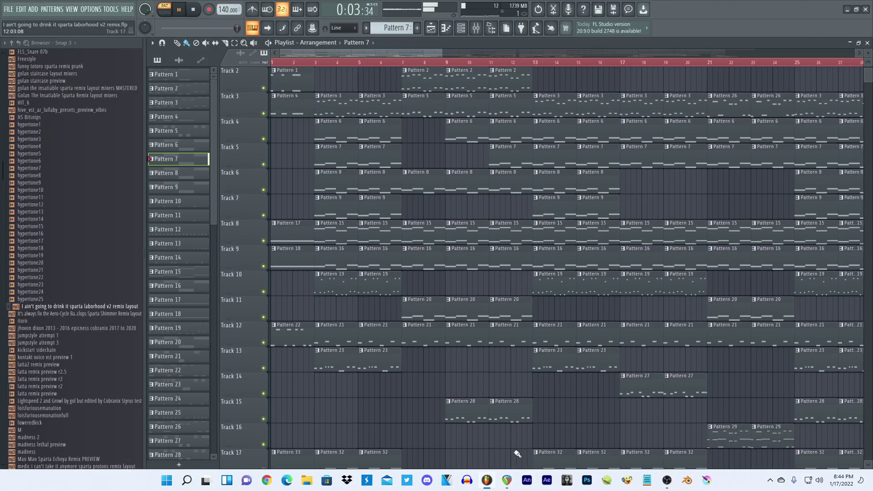
pyautogui.moveTo(509, 475)
pyautogui.click(507, 399)
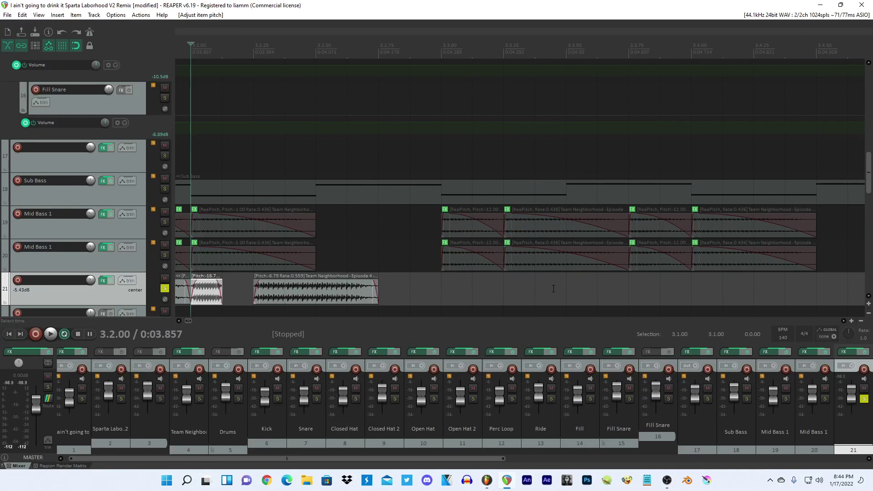
pyautogui.click(379, 293)
pyautogui.scroll(-3, 379, 293)
pyautogui.hotkey('ctrl', 'v')
# Duplicate the track 21 clips from 3.1.00 to 3.3.00, raise the copies' pitch by one semitone and play the result.
pyautogui.click(371, 288)
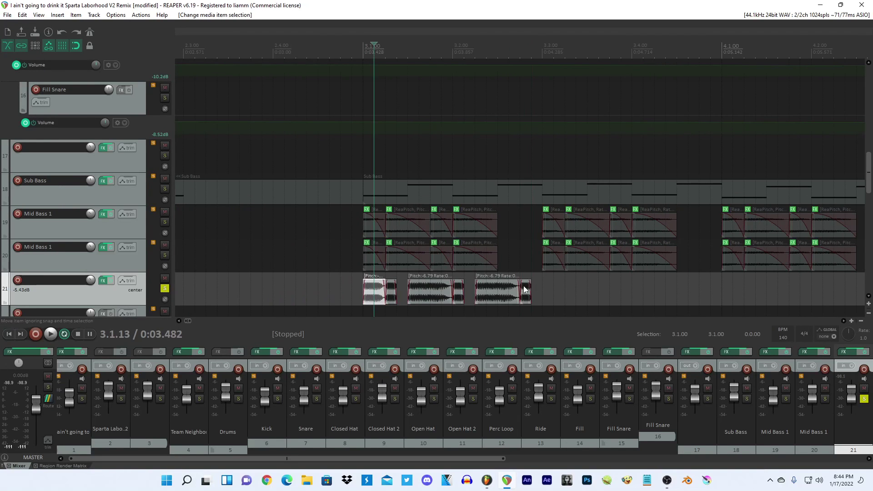
pyautogui.keyDown('shift'); pyautogui.click(523, 289); pyautogui.keyUp('shift')
pyautogui.click(541, 286)
pyautogui.hotkey('ctrl', 'v')
pyautogui.hotkey('shift', '0')
pyautogui.click(377, 286)
pyautogui.press('space')
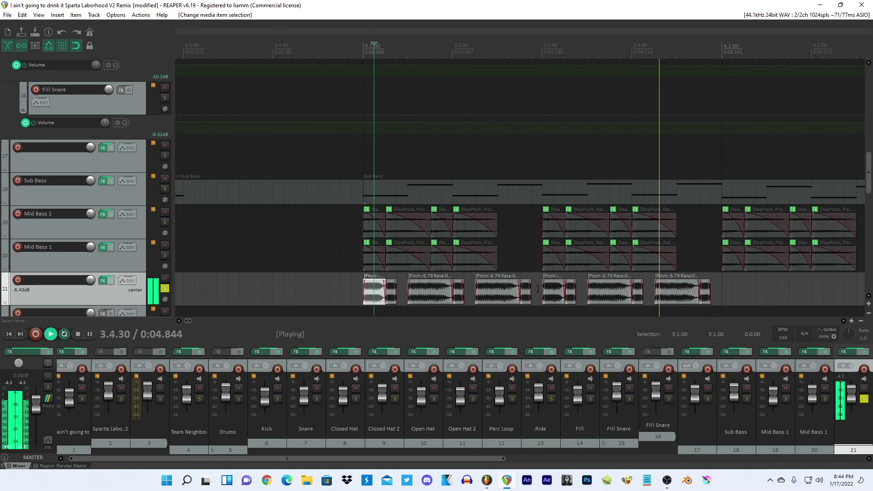
# Lower the pitch of the track 21 clips from 3.2.75 to the end of the second group by one semitone.
pyautogui.press('space')
pyautogui.click(521, 289)
pyautogui.keyDown('shift'); pyautogui.click(704, 289); pyautogui.keyUp('shift')
pyautogui.scroll(3, 704, 290)
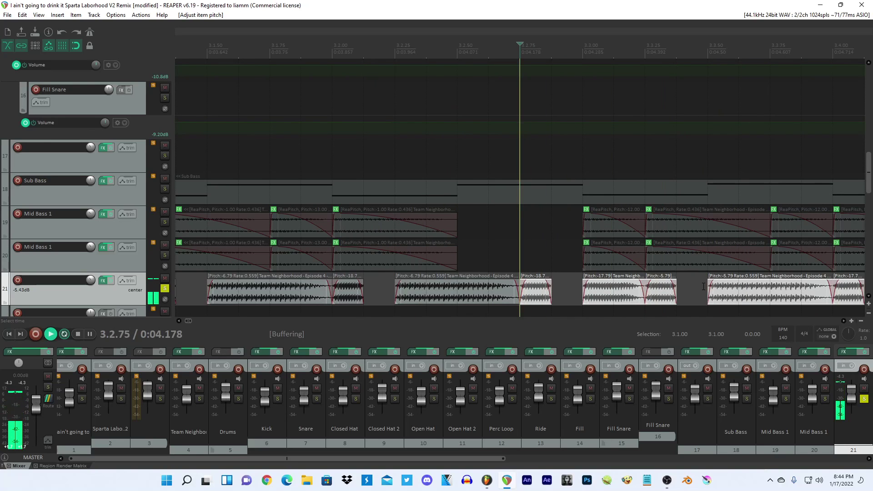
pyautogui.press('space')
pyautogui.scroll(-3, 665, 271)
pyautogui.hotkey('shift', '9')
# Audition the second clip group from 3.3.00 and raise its pitch by one semitone, bringing its long clips to -5.79.
pyautogui.click(511, 296)
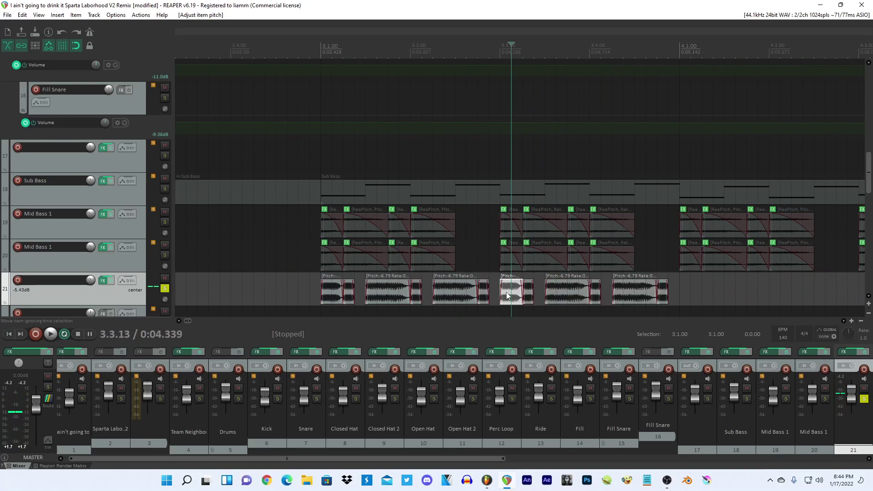
pyautogui.scroll(3, 507, 292)
pyautogui.press('space')
pyautogui.scroll(-3, 523, 293)
pyautogui.keyDown('shift'); pyautogui.click(675, 290); pyautogui.keyUp('shift')
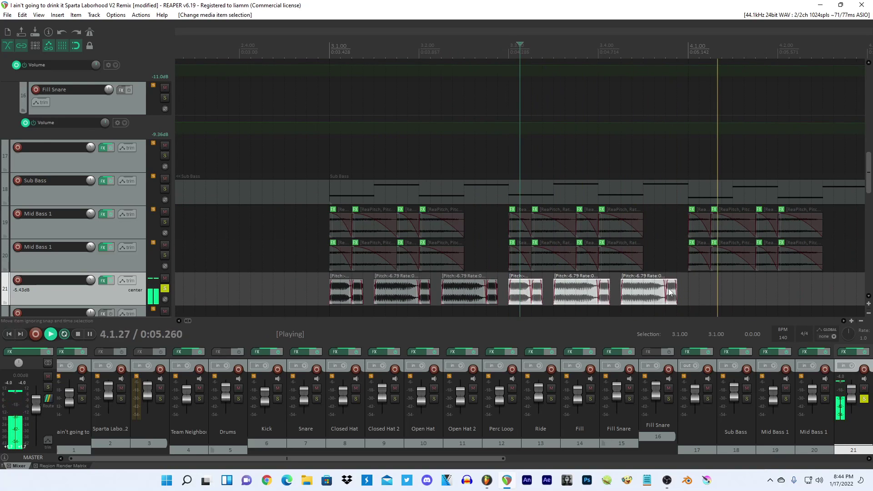
pyautogui.press('space')
pyautogui.hotkey('shift', '0')
pyautogui.press('space')
pyautogui.press('space')
# Set track 21's Voloco scale to Chromatic and its pitch correction to 1.0 while playing the clips.
pyautogui.click(104, 283)
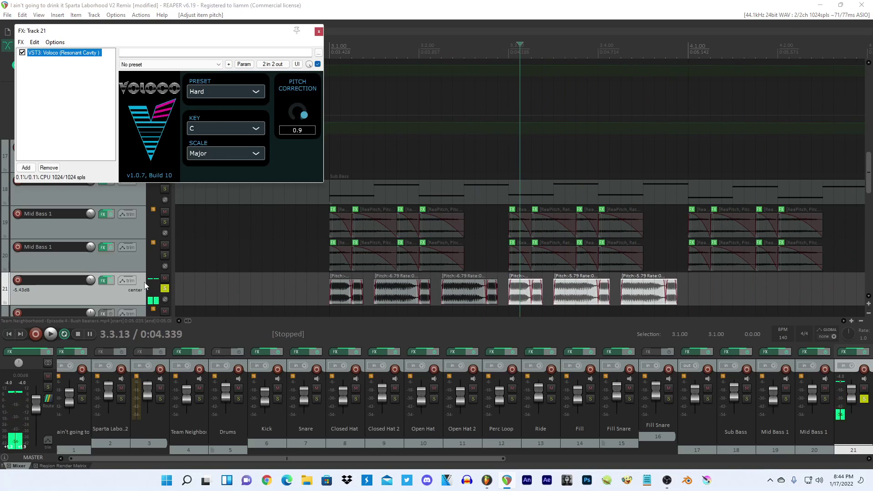
pyautogui.click(217, 157)
pyautogui.click(209, 257)
pyautogui.press('space')
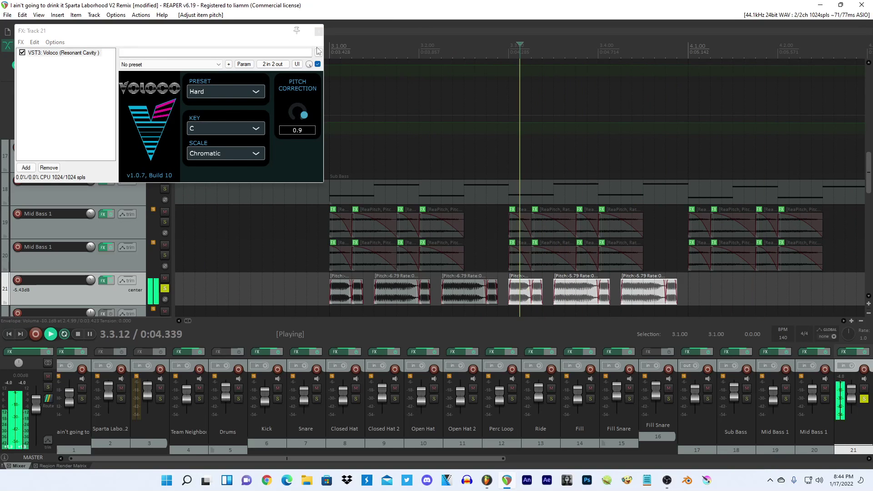
pyautogui.moveTo(304, 115); pyautogui.dragTo(302, 120)
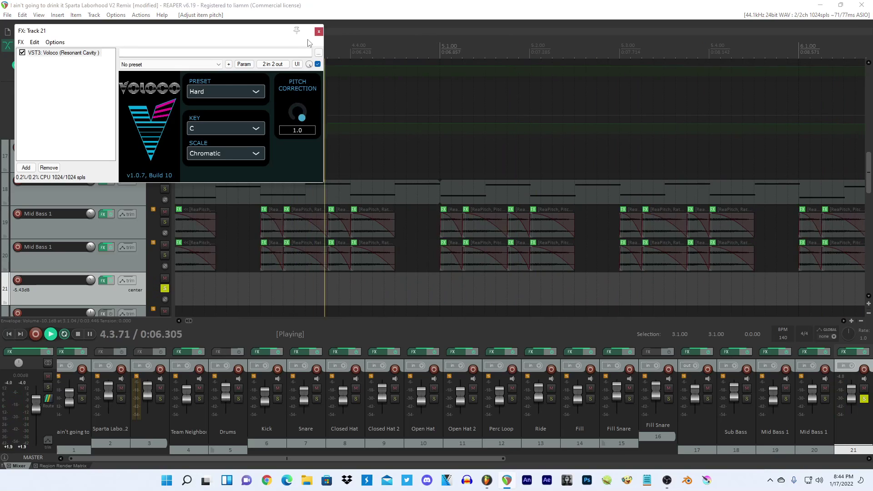
pyautogui.click(318, 32)
pyautogui.press('space')
# Paste further copies of the vocal chop group at 4.1.00 and 4.3.00 on track 21.
pyautogui.scroll(-4, 463, 197)
pyautogui.click(561, 284)
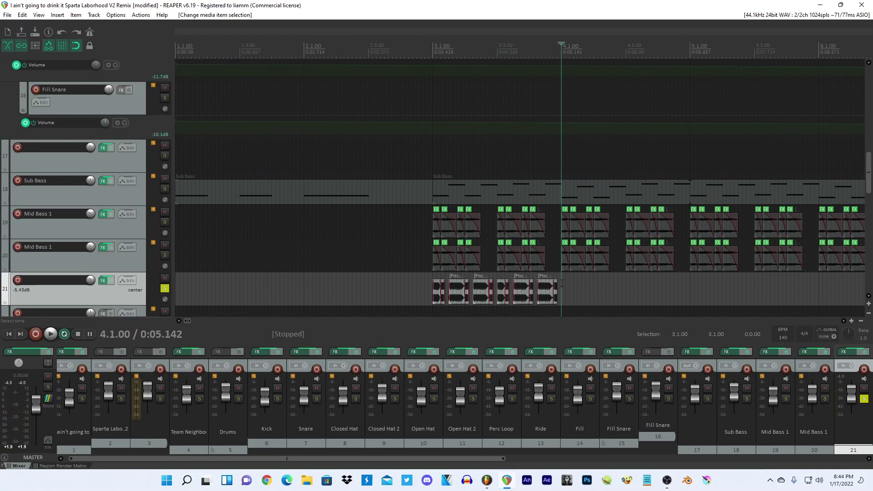
pyautogui.click(467, 287)
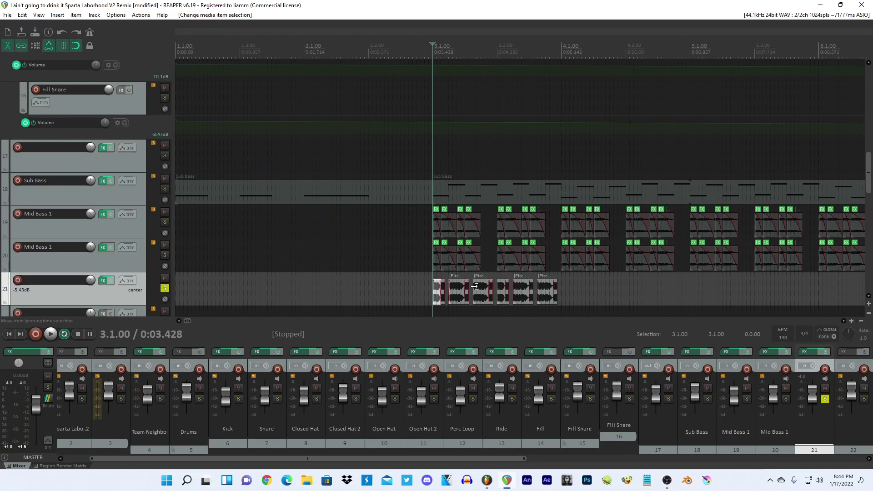
pyautogui.click(563, 283)
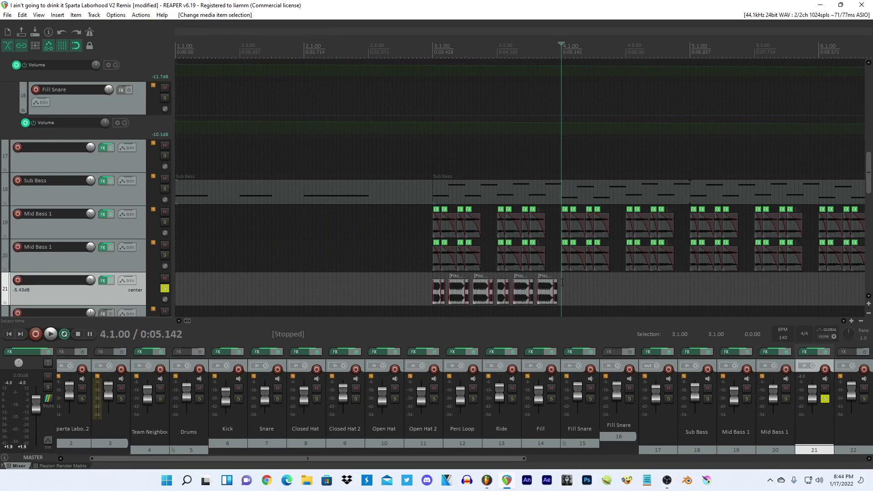
pyautogui.hotkey('ctrl', 'v')
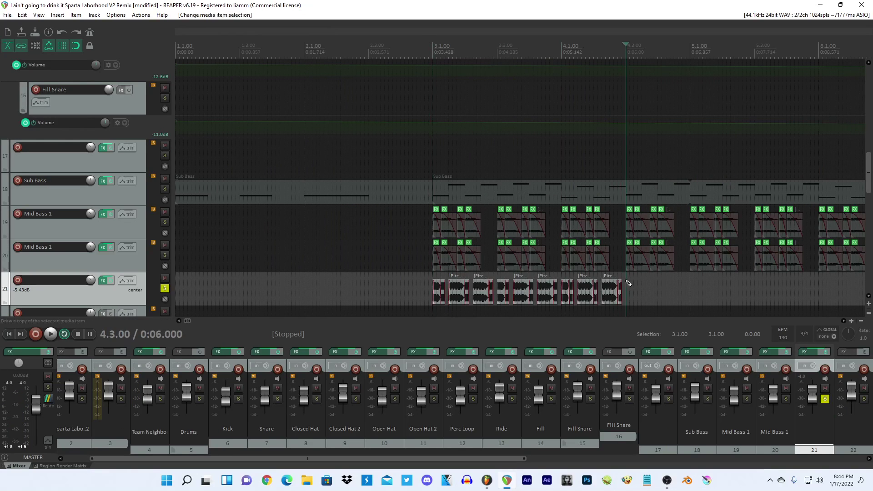
pyautogui.hotkey('ctrl', 'v')
# Copy the two-bar vocal chop pattern from 3.1.00 and paste it at 5.1.00 on track 21.
pyautogui.click(433, 290)
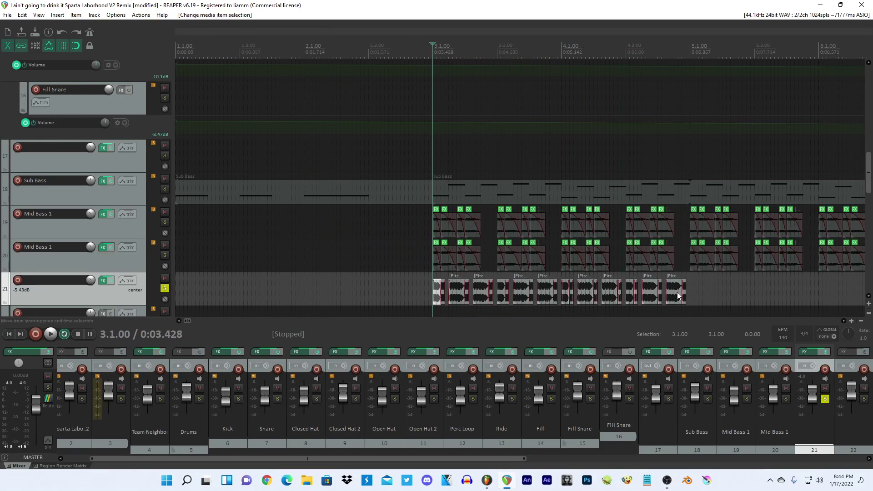
pyautogui.keyDown('shift'); pyautogui.click(683, 289); pyautogui.keyUp('shift')
pyautogui.hotkey('ctrl', 'c')
pyautogui.click(691, 287)
pyautogui.scroll(-5, 691, 287)
pyautogui.hotkey('ctrl', 'v')
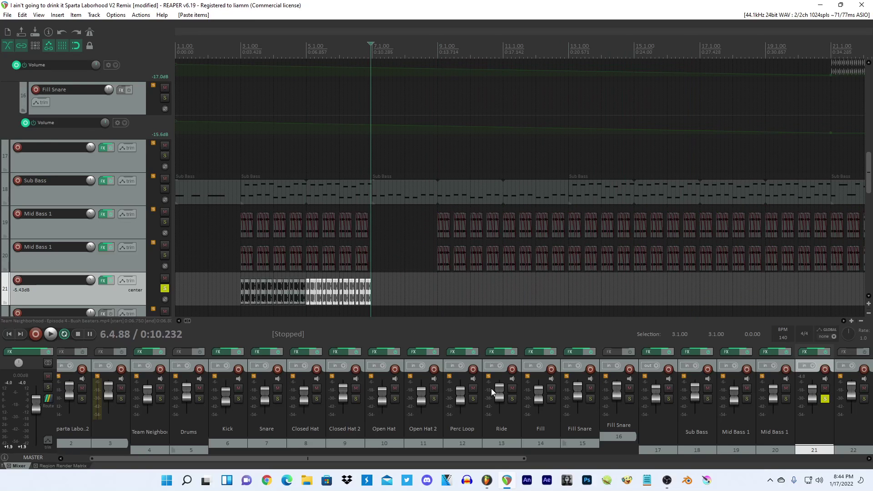
# Check the FL Studio layout, return to REAPER and paste the two-bar pattern at 11.1.00 on track 21.
pyautogui.click(507, 484)
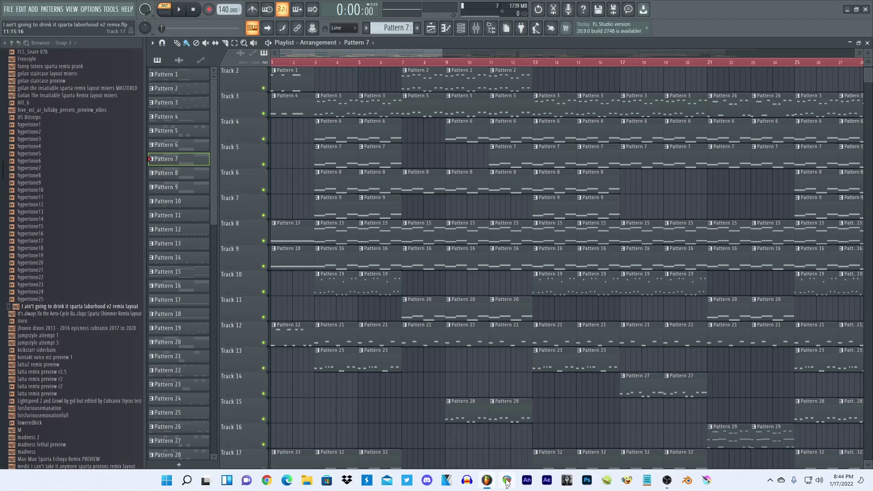
pyautogui.click(507, 483)
pyautogui.click(504, 287)
pyautogui.hotkey('ctrl', 'v')
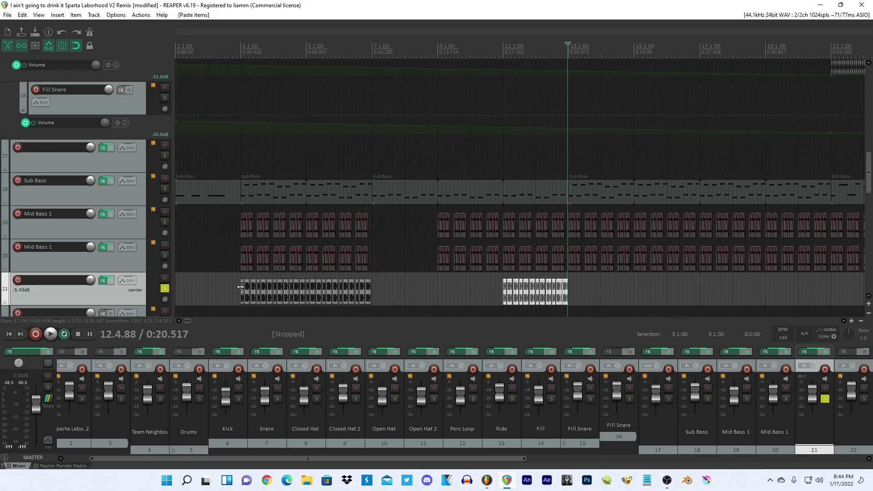
# Copy the four-bar vocal chop section from 3.1.00 to 7.1.00 and paste it at 13.1.00 on track 21.
pyautogui.click(241, 287)
pyautogui.keyDown('shift'); pyautogui.click(370, 282); pyautogui.keyUp('shift')
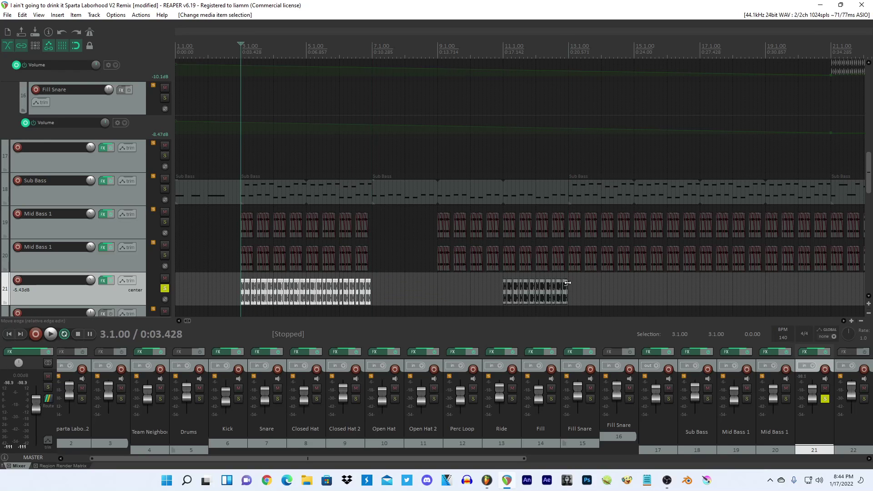
pyautogui.click(567, 283)
pyautogui.scroll(3, 559, 283)
pyautogui.click(530, 284)
pyautogui.scroll(-2, 530, 284)
pyautogui.hotkey('ctrl', 'v')
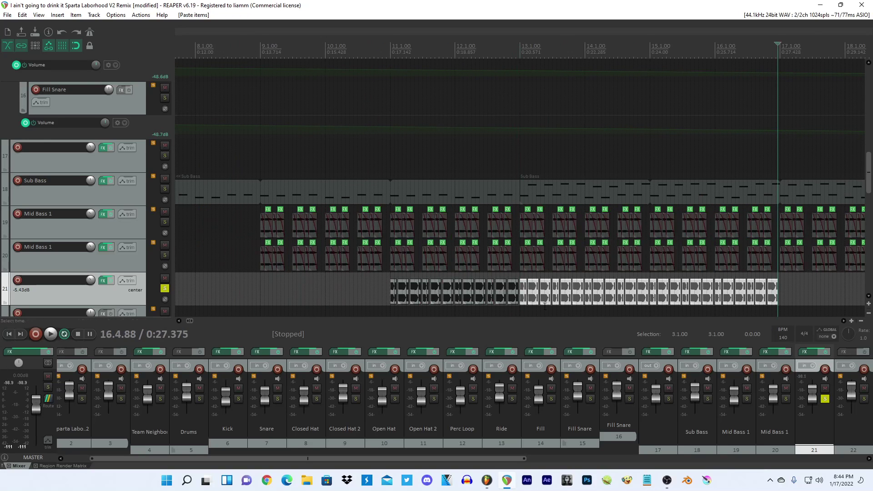
# Review the FL Studio playlist, return to REAPER and paste the four-bar section at 17.1.00 on track 21.
pyautogui.click(489, 481)
pyautogui.scroll(-6, 474, 354)
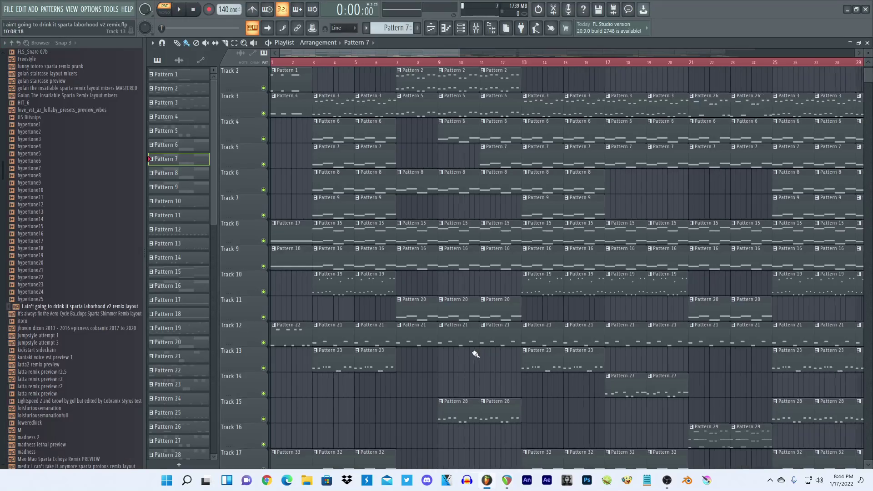
pyautogui.click(506, 481)
pyautogui.scroll(-2, 524, 291)
pyautogui.scroll(3, 515, 286)
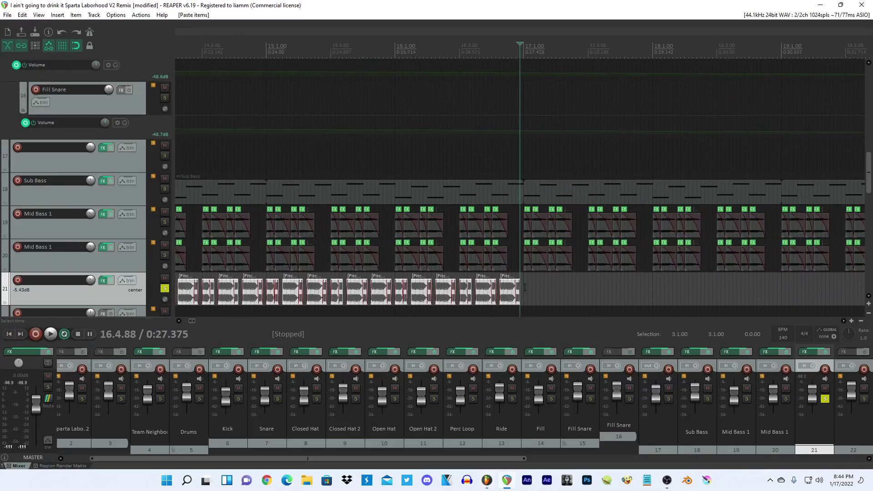
pyautogui.scroll(-3, 392, 295)
pyautogui.hotkey('ctrl', 'v')
# Inspect the pasted chops around 13.1.00 and paste another four-bar section at 21.1.00 on track 21.
pyautogui.click(388, 289)
pyautogui.scroll(6, 387, 289)
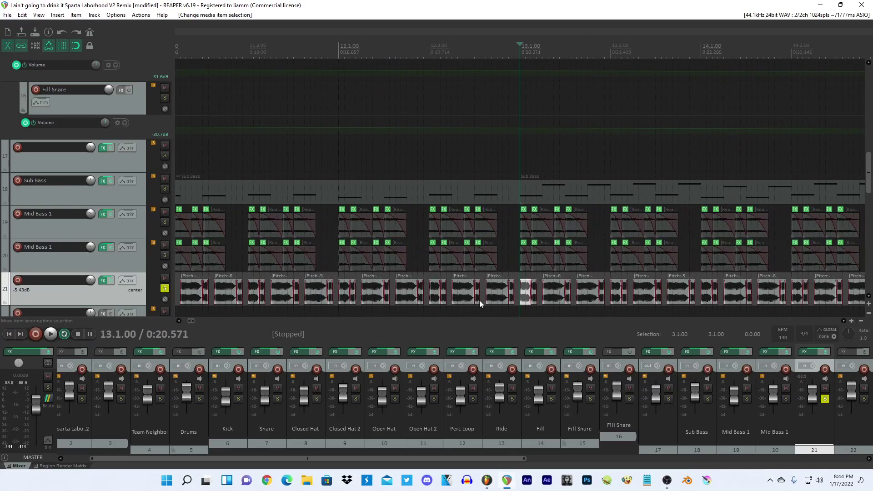
pyautogui.scroll(-6, 480, 300)
pyautogui.click(790, 287)
pyautogui.scroll(3, 746, 288)
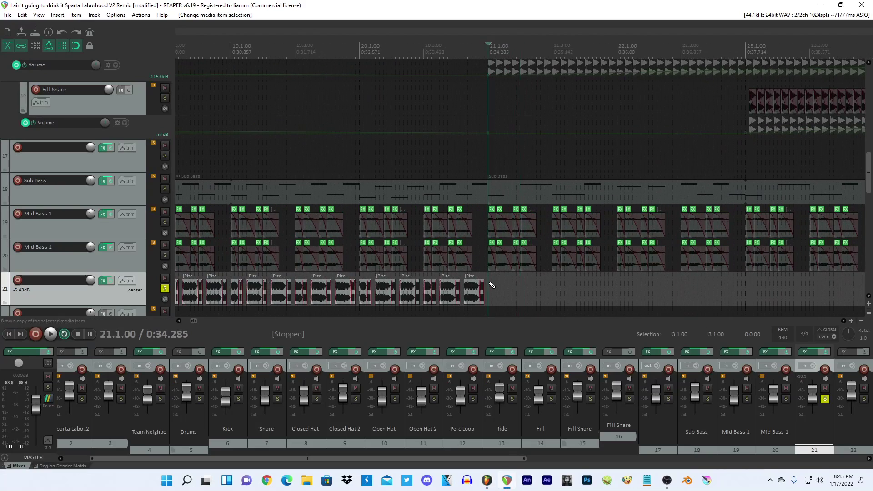
pyautogui.hotkey('ctrl', 'v')
# Continue the vocal chops on track 21 with four-bar copies at 25.1.00 and 29.1.00.
pyautogui.scroll(5, 524, 283)
pyautogui.click(525, 283)
pyautogui.scroll(-4, 525, 284)
pyautogui.hotkey('ctrl', 'v')
pyautogui.scroll(5, 524, 285)
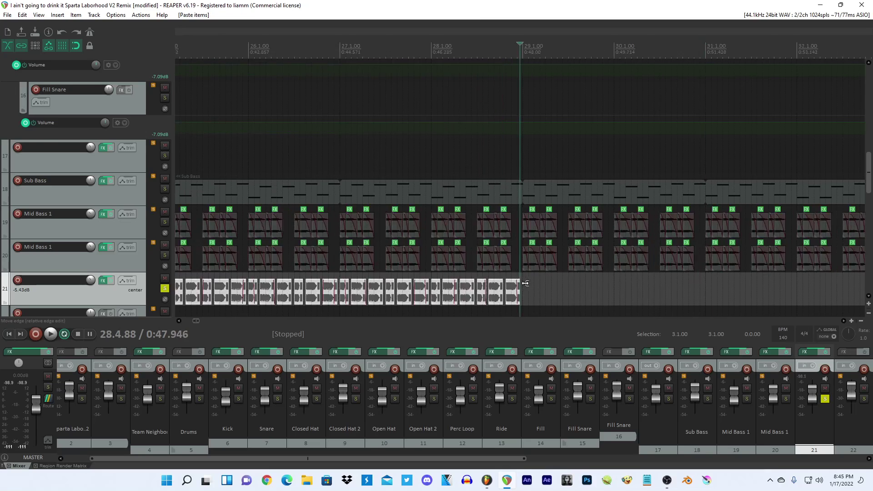
pyautogui.click(526, 285)
pyautogui.hotkey('ctrl', 'v')
# Check the full FL Studio arrangement, return to REAPER and paste the four-bar section at 33.1.00 and 37.1.00 on track 21.
pyautogui.click(495, 484)
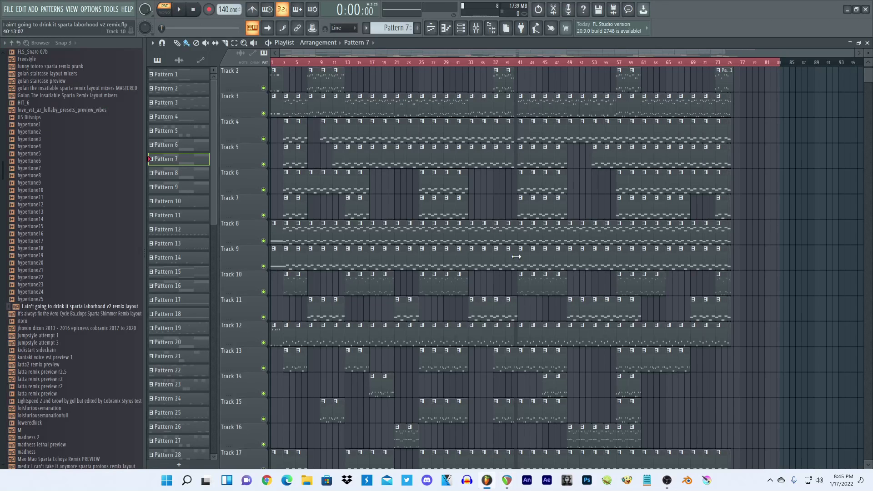
pyautogui.click(471, 65)
pyautogui.click(506, 482)
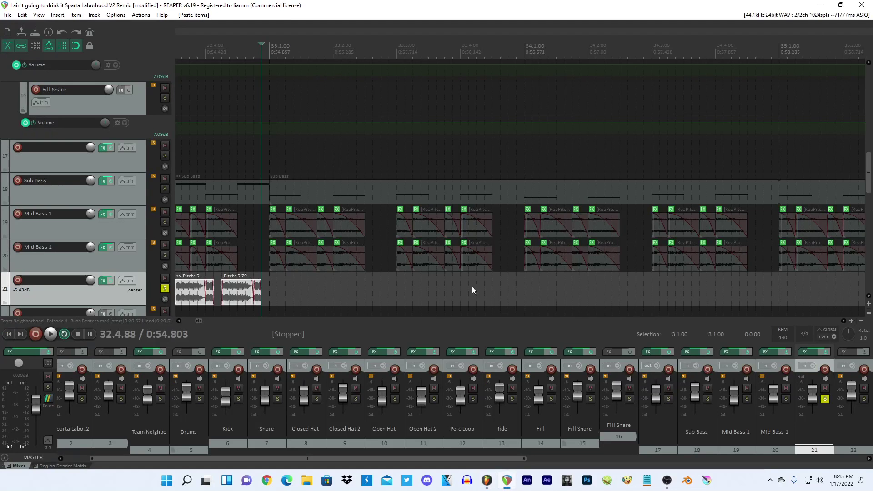
pyautogui.click(525, 281)
pyautogui.scroll(-2, 525, 281)
pyautogui.hotkey('ctrl', 'v')
pyautogui.scroll(4, 538, 284)
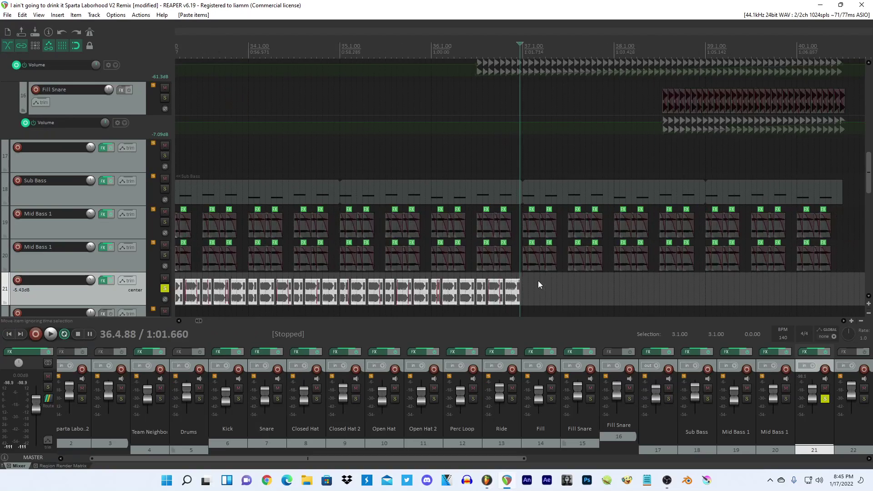
pyautogui.click(528, 281)
pyautogui.scroll(-4, 528, 282)
pyautogui.hotkey('ctrl', 'v')
# Delete the vocal chops between 40.3.00 and 41.1.00 on track 21.
pyautogui.click(681, 286)
pyautogui.scroll(5, 676, 281)
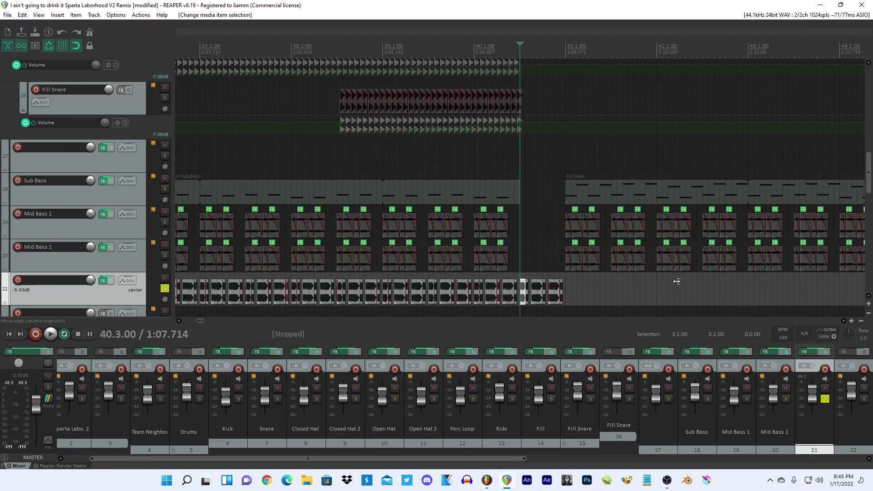
pyautogui.press('Delete')
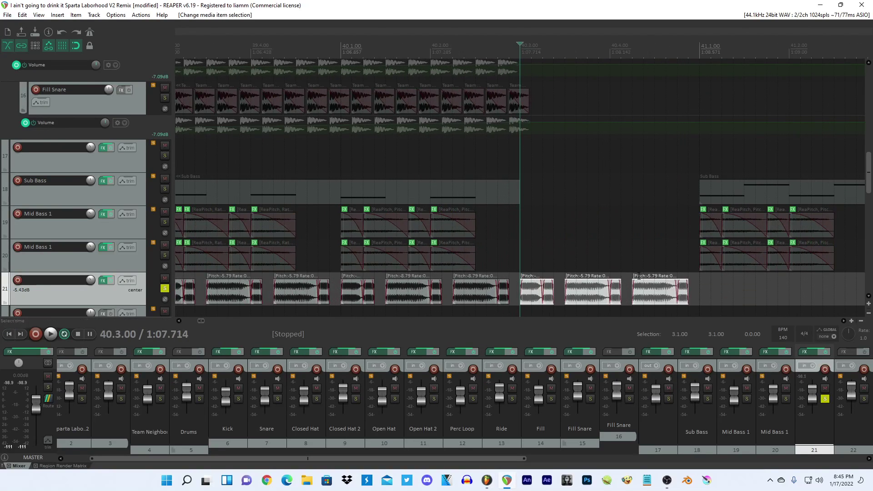
# Paste the four-bar vocal chop section at 41.1.00 and again at 45.1.00 on track 21.
pyautogui.scroll(-2, 609, 278)
pyautogui.scroll(-4, 608, 280)
pyautogui.hotkey('ctrl', 'v')
pyautogui.scroll(3, 529, 285)
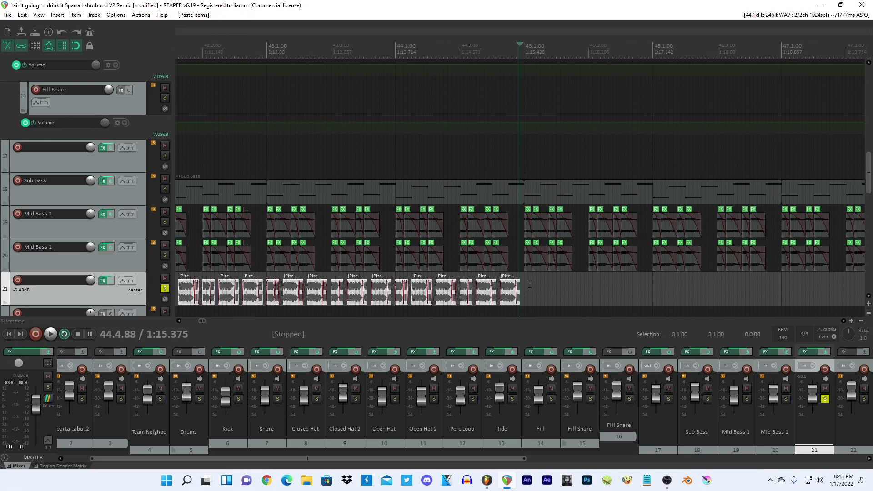
pyautogui.click(528, 286)
pyautogui.hotkey('ctrl', 'v')
# Check the FL Studio playlist, return to REAPER and paste the four-bar section at 53.1.00 and 57.1.00 on track 21.
pyautogui.click(497, 482)
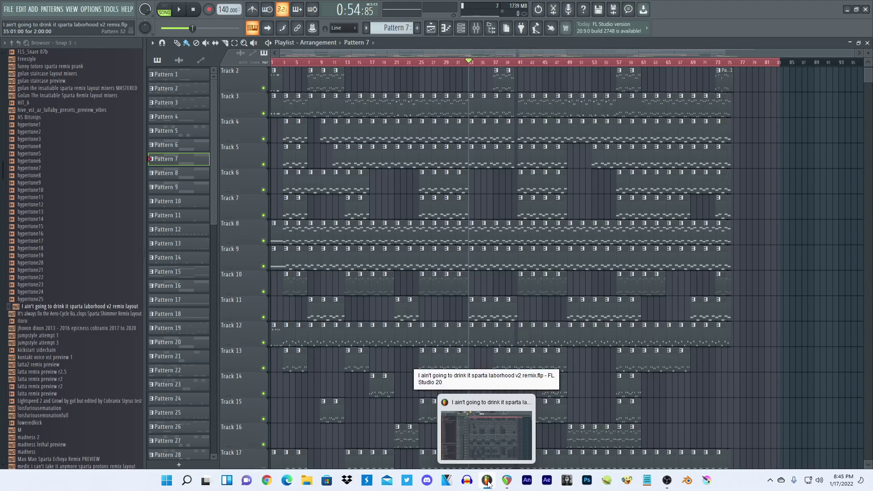
pyautogui.click(509, 481)
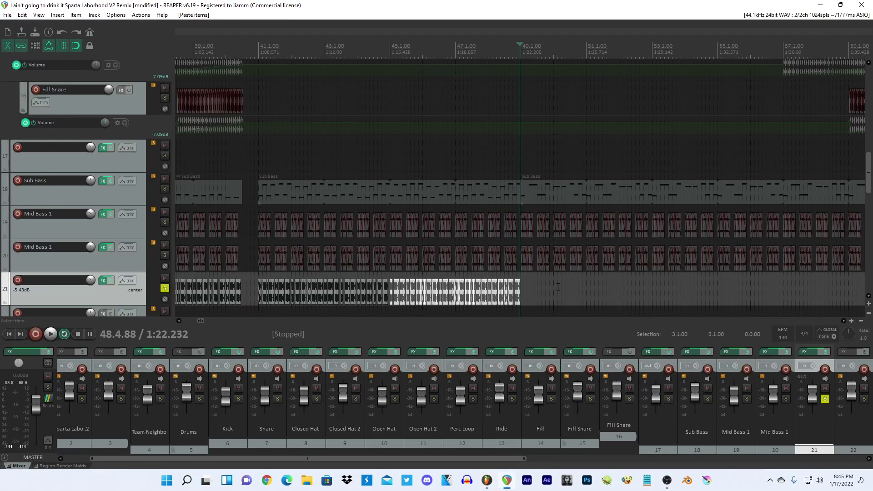
pyautogui.click(594, 290)
pyautogui.hotkey('ctrl', 'v')
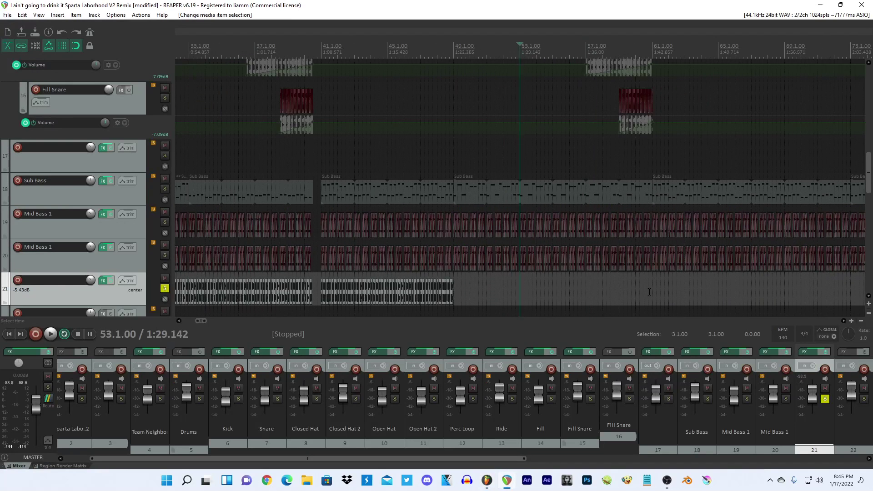
pyautogui.scroll(3, 576, 299)
pyautogui.click(526, 283)
pyautogui.scroll(-2, 526, 283)
pyautogui.hotkey('ctrl', 'v')
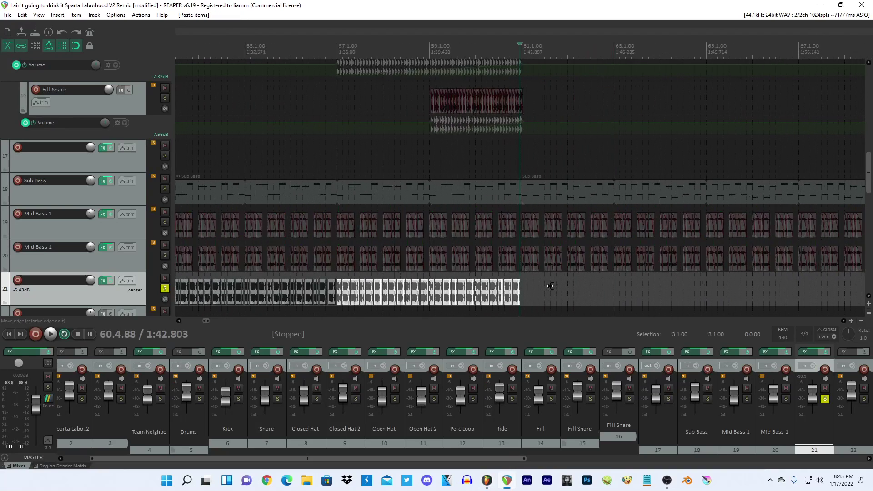
# Continue the vocal chops on track 21 with four-bar copies at 61.1.00 and 65.1.00.
pyautogui.scroll(1, 551, 285)
pyautogui.click(524, 286)
pyautogui.hotkey('ctrl', 'v')
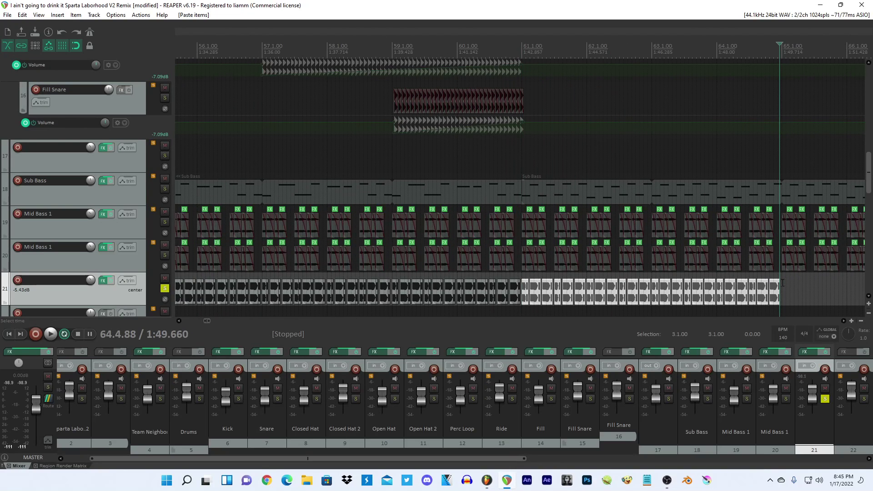
pyautogui.click(783, 283)
pyautogui.scroll(-3, 746, 288)
pyautogui.hotkey('ctrl', 'v')
# Check the end of the FL Studio arrangement, return to REAPER and paste the four-bar section at 69.1.00 and 73.1.00 on track 21.
pyautogui.scroll(4, 551, 287)
pyautogui.click(525, 290)
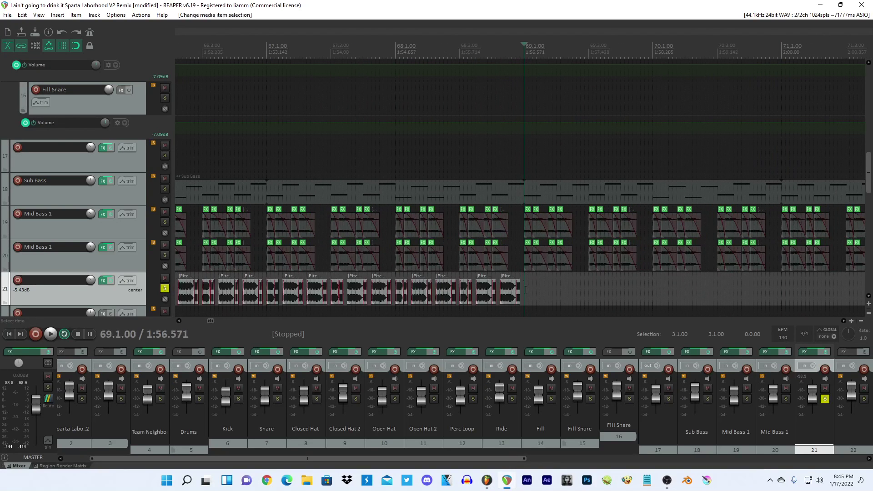
pyautogui.hotkey('alt', 'Tab')
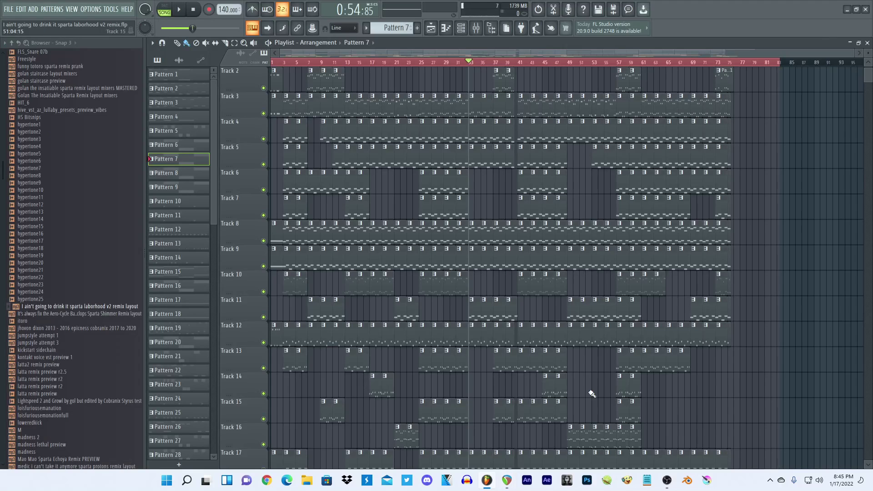
pyautogui.click(510, 483)
pyautogui.hotkey('ctrl', 'v')
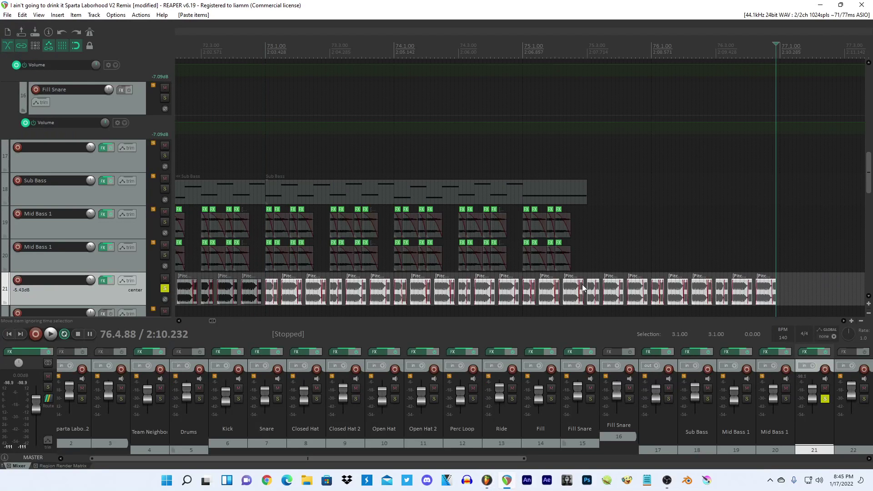
# Delete the excess vocal chops from 75.3.00 onward on track 21.
pyautogui.click(589, 282)
pyautogui.keyDown('shift'); pyautogui.click(773, 292); pyautogui.keyUp('shift')
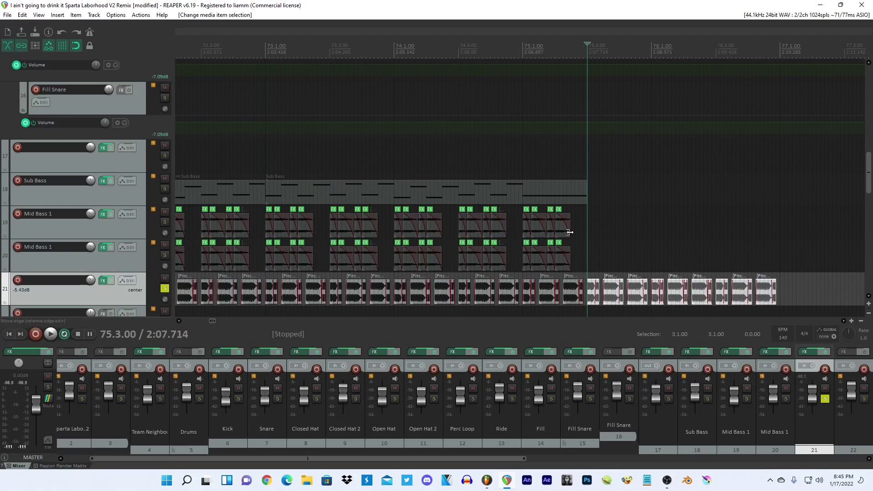
pyautogui.scroll(-5, 569, 232)
pyautogui.press('Delete')
# Play back the track 21 vocal chops from bar 3.
pyautogui.scroll(-5, 411, 257)
pyautogui.click(177, 285)
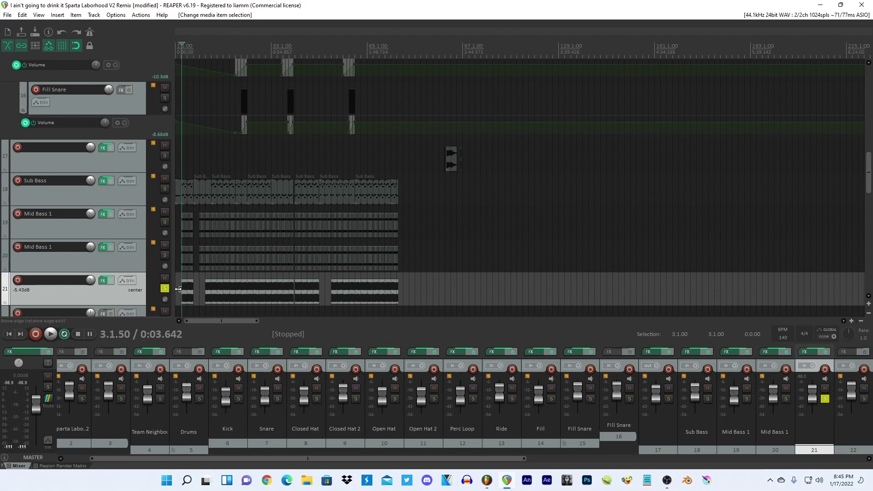
pyautogui.press('space')
pyautogui.scroll(10, 225, 291)
pyautogui.scroll(6, 226, 274)
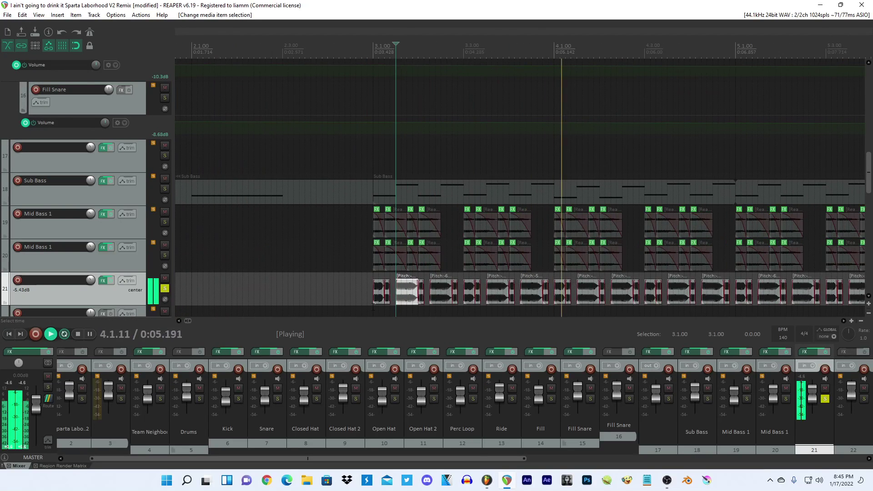
# Select every vocal chop on track 21 and fine-tune their pitch up by about 9 cents while listening from bar 3.
pyautogui.click(385, 292)
pyautogui.scroll(-9, 391, 295)
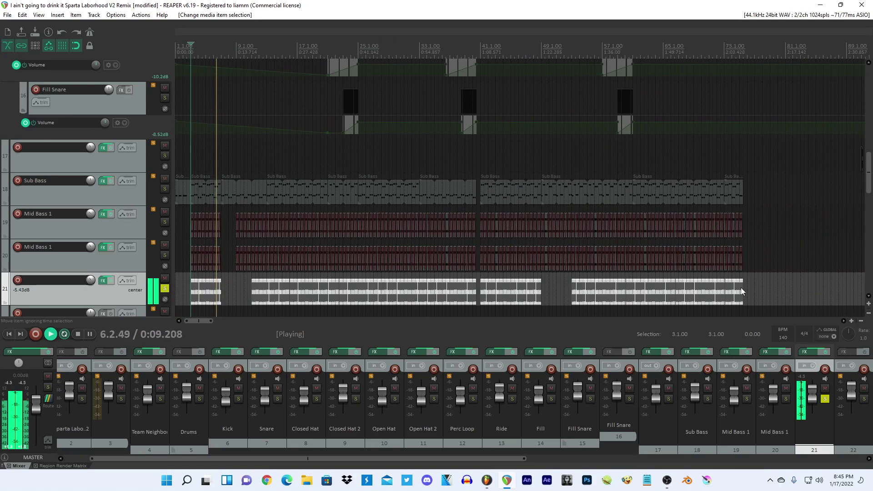
pyautogui.scroll(8, 741, 288)
pyautogui.press('space')
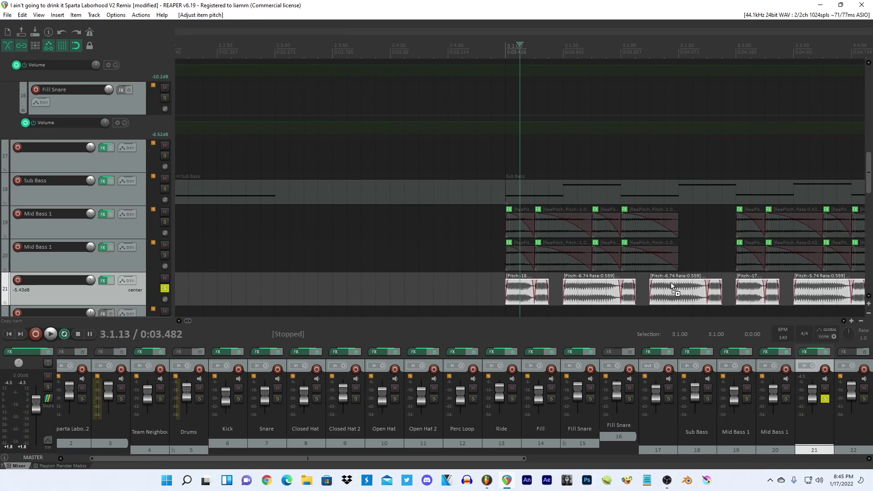
pyautogui.press('space')
pyautogui.scroll(-4, 592, 277)
pyautogui.scroll(4, 536, 263)
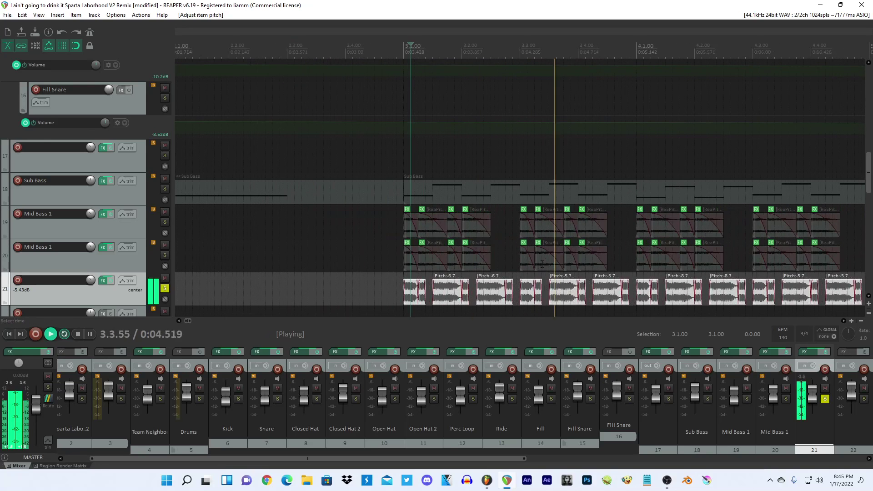
# Compare the playing vocal chops with track 21's effects bypassed and enabled.
pyautogui.click(111, 282)
pyautogui.click(111, 281)
pyautogui.scroll(-4, 629, 249)
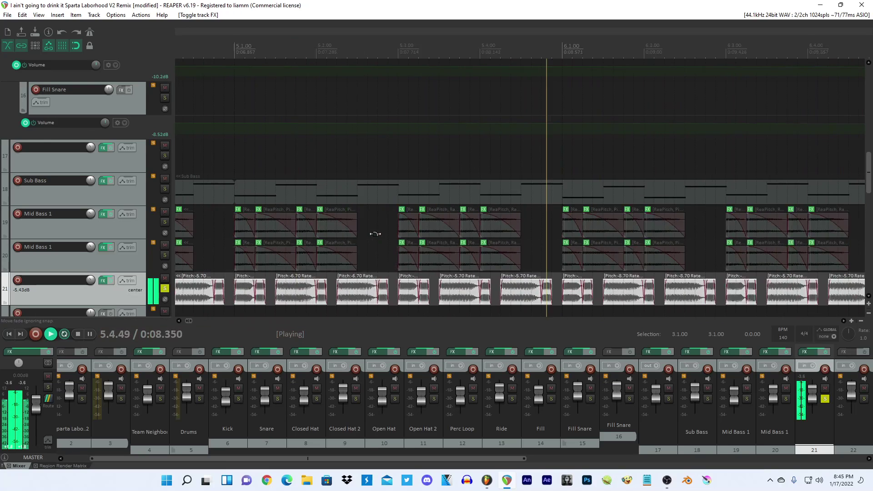
# Set the playback rate of all vocal chops on track 21 to 0.8 in their media item properties.
pyautogui.hotkey('ctrl', 'a')
pyautogui.press('F2')
pyautogui.click(587, 222)
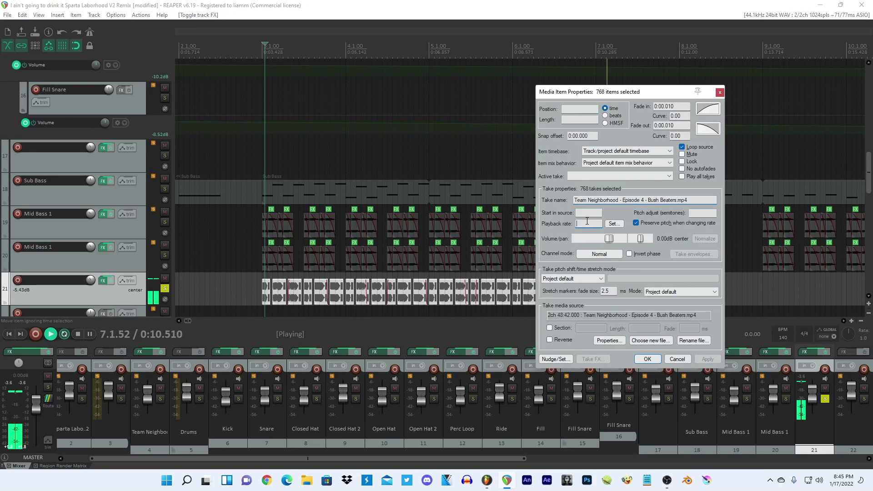
pyautogui.write('0.8')
pyautogui.press('Return')
pyautogui.click(645, 361)
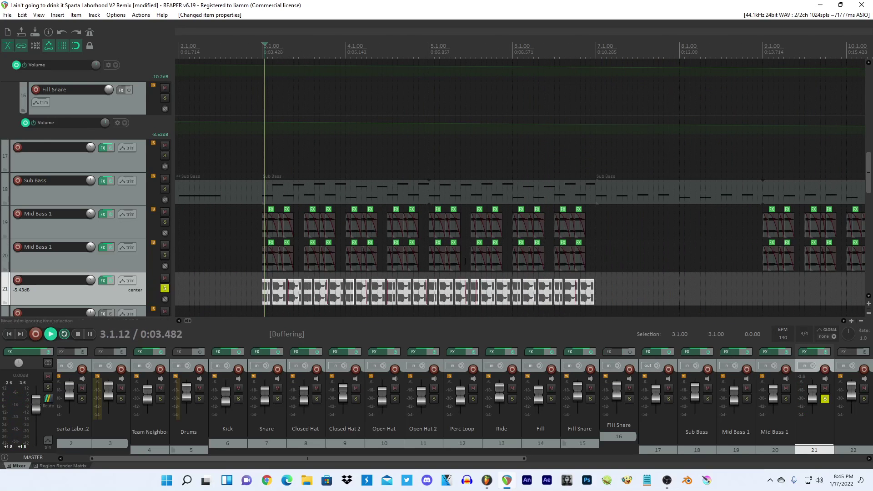
# Listen to the vocal chops at the new playback rate from 3.1.00 on track 21.
pyautogui.scroll(6, 460, 260)
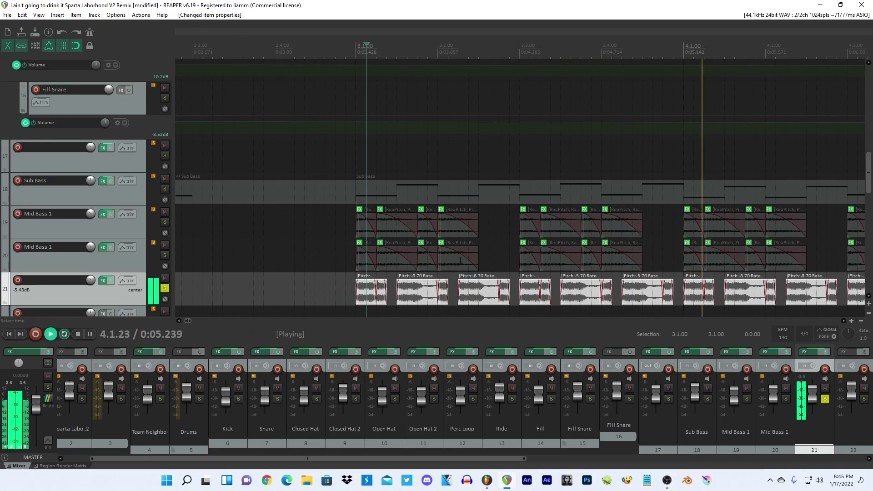
pyautogui.scroll(-3, 460, 260)
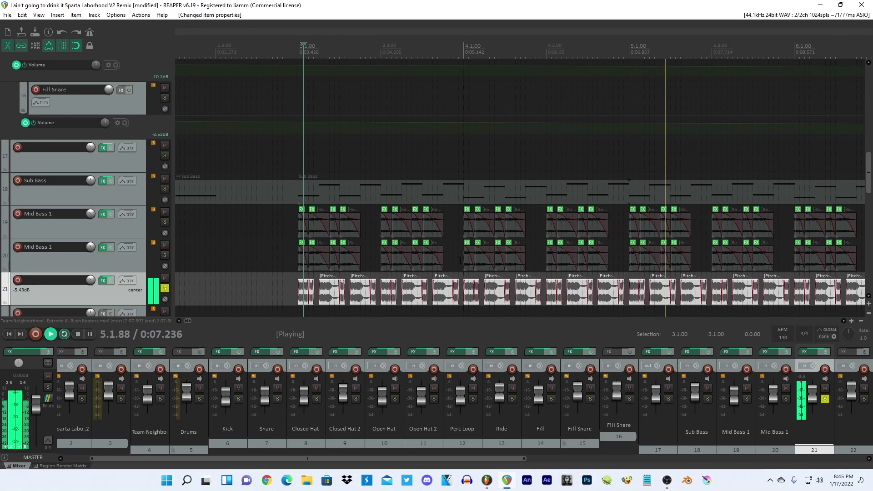
pyautogui.press('space')
pyautogui.scroll(3, 460, 261)
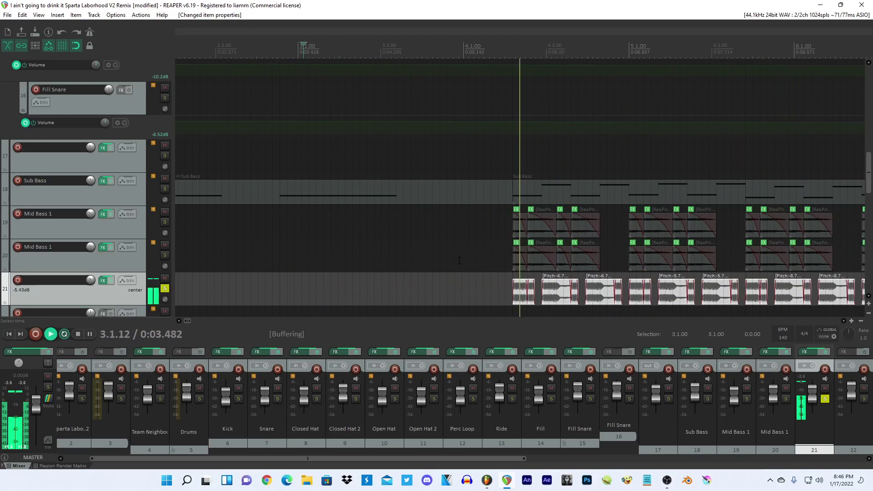
# Raise the short chop at 3.2.75 by one semitone, check it by ear, and pitch the short chop at 3.4.75 to -17.70.
pyautogui.click(658, 295)
pyautogui.scroll(7, 652, 294)
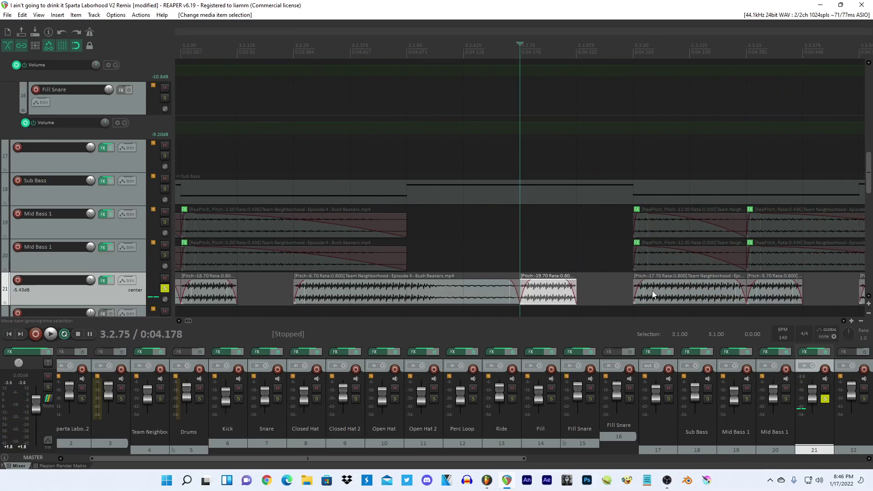
pyautogui.hotkey('shift', '0')
pyautogui.press('space')
pyautogui.scroll(-6, 651, 290)
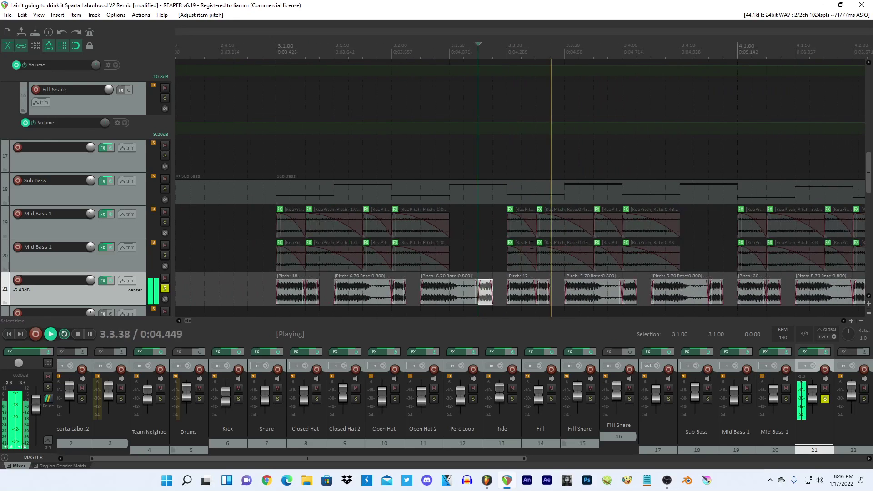
pyautogui.press('space')
pyautogui.click(712, 289)
pyautogui.scroll(4, 711, 288)
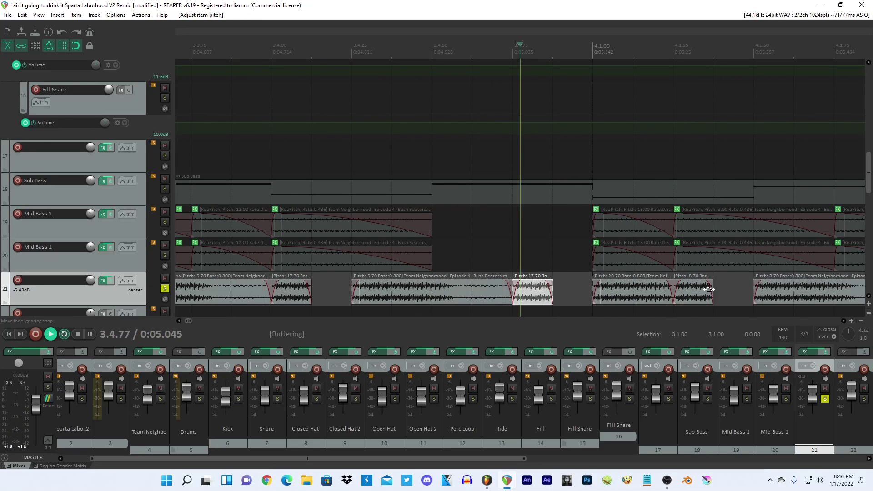
# Check the short chop at 4.2.75 on track 21 and listen to the pattern from there.
pyautogui.scroll(-4, 680, 276)
pyautogui.click(748, 293)
pyautogui.scroll(4, 743, 292)
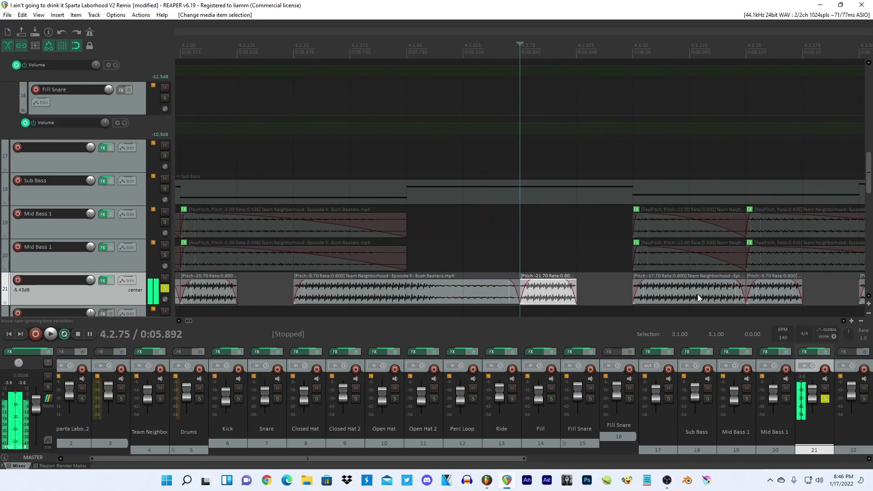
pyautogui.press('space')
pyautogui.scroll(-4, 609, 252)
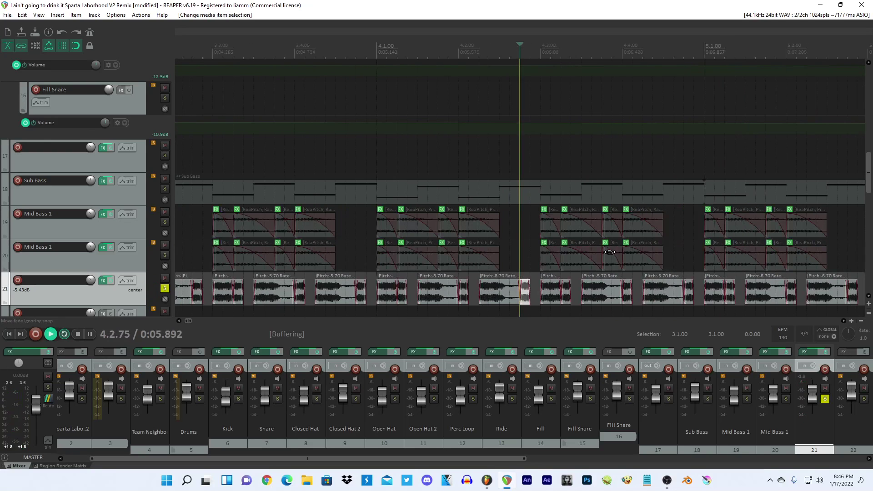
pyautogui.scroll(-3, 609, 252)
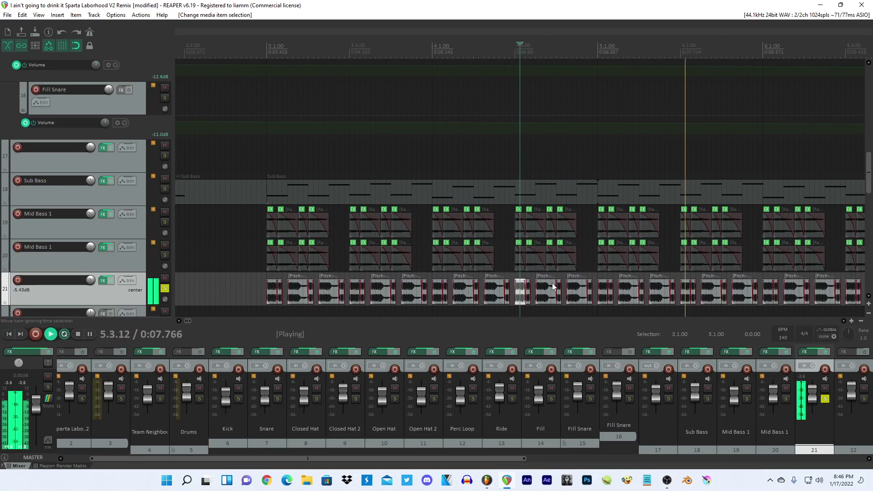
pyautogui.scroll(-6, 552, 283)
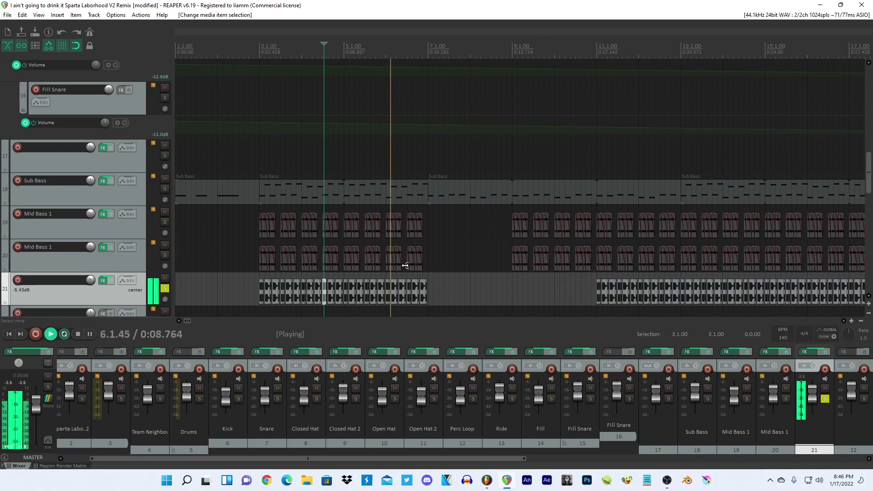
# Select the two-bar run of chops from 3.1.00 to 5.1.00 on track 21, lower their pitch one semitone and audition them.
pyautogui.click(259, 288)
pyautogui.scroll(6, 260, 288)
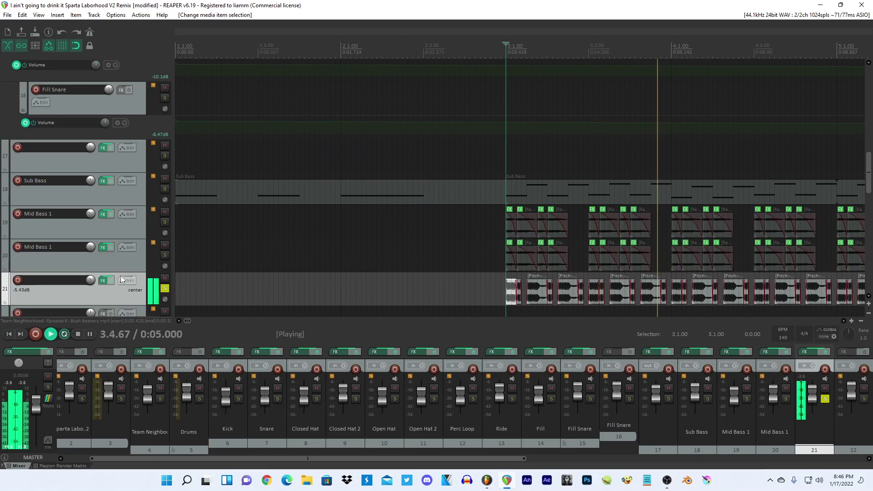
pyautogui.scroll(-3, 506, 289)
pyautogui.keyDown('shift'); pyautogui.click(506, 286); pyautogui.keyUp('shift')
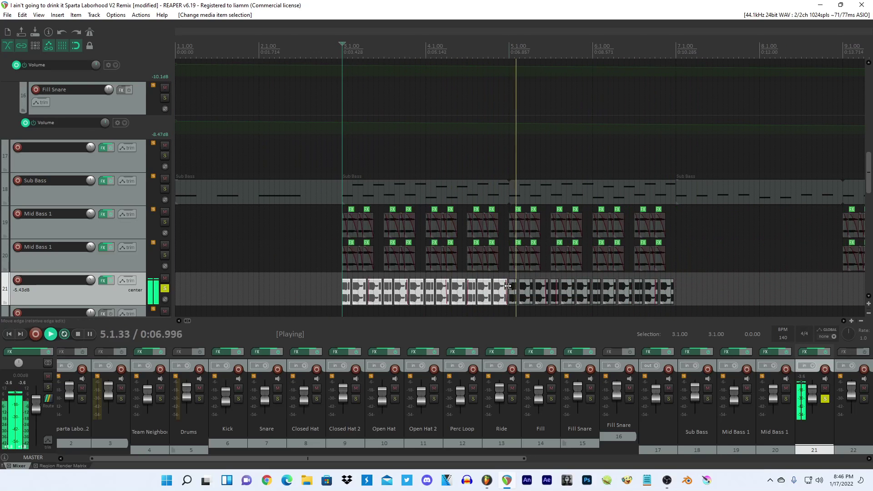
pyautogui.hotkey('shift', '9')
pyautogui.press('space')
pyautogui.press('space')
# Delete all vocal chops from 5.1.00 to the end of track 21.
pyautogui.click(511, 286)
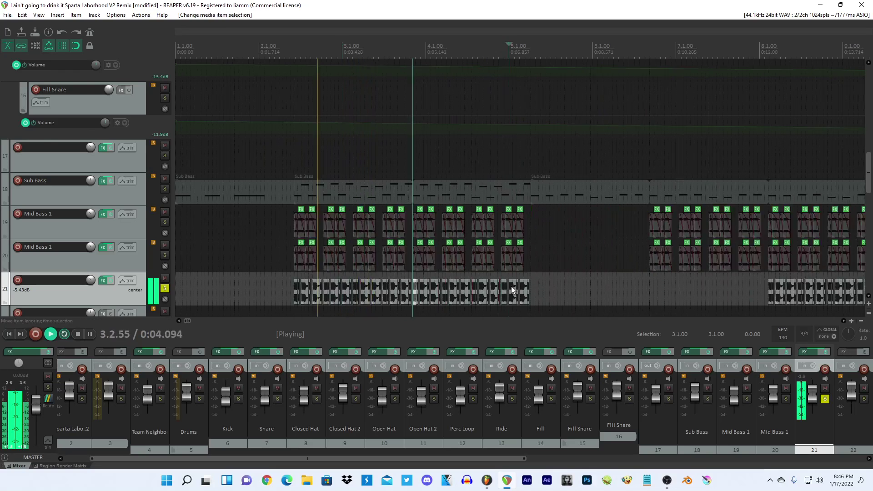
pyautogui.scroll(-12, 511, 285)
pyautogui.keyDown('shift'); pyautogui.click(578, 283); pyautogui.keyUp('shift')
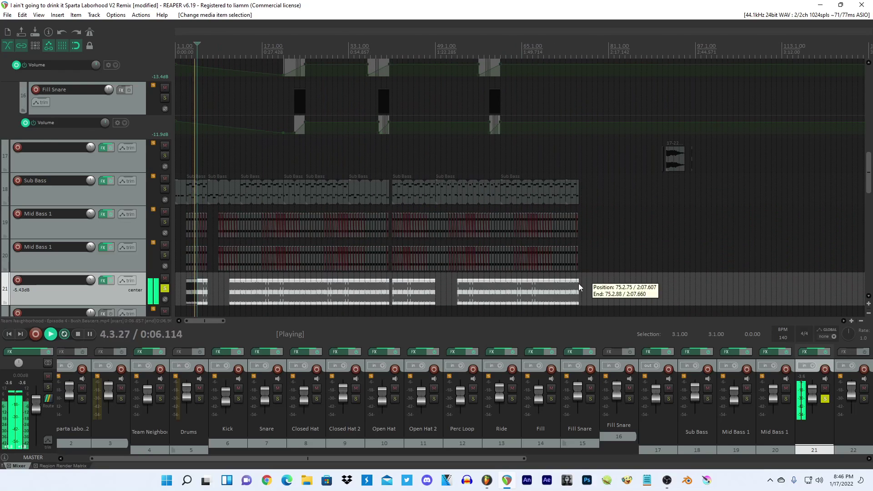
pyautogui.press('Delete')
# Play back the remaining two-bar vocal chop pattern from 3.1.00 on track 21.
pyautogui.click(186, 285)
pyautogui.scroll(9, 187, 285)
pyautogui.press('space')
pyautogui.press('space')
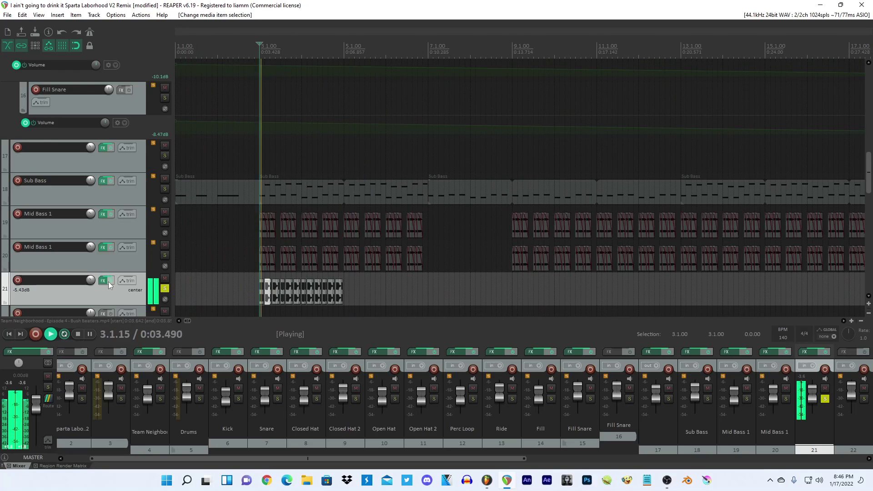
# Compare the vocal chops with track 21's effects bypassed and enabled during playback from 3.1.00.
pyautogui.click(110, 281)
pyautogui.scroll(4, 111, 281)
pyautogui.click(110, 280)
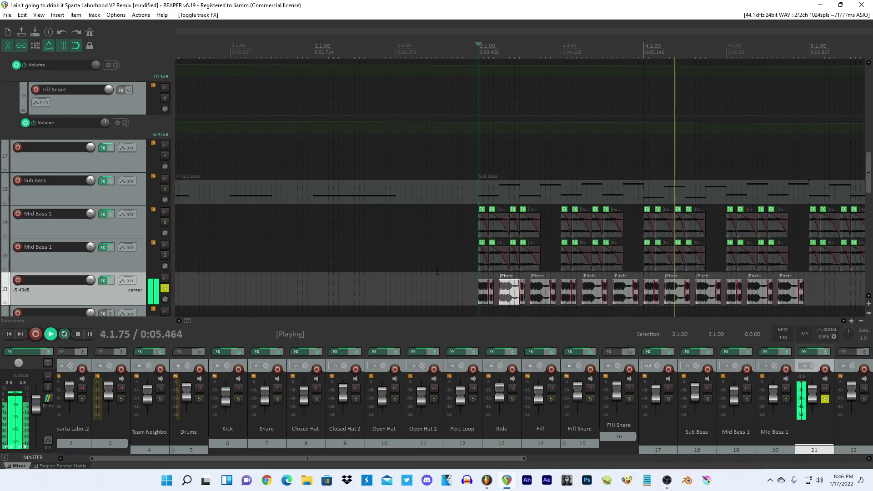
pyautogui.keyDown('shift'); pyautogui.click(800, 289); pyautogui.keyUp('shift')
pyautogui.press('space')
pyautogui.scroll(4, 463, 291)
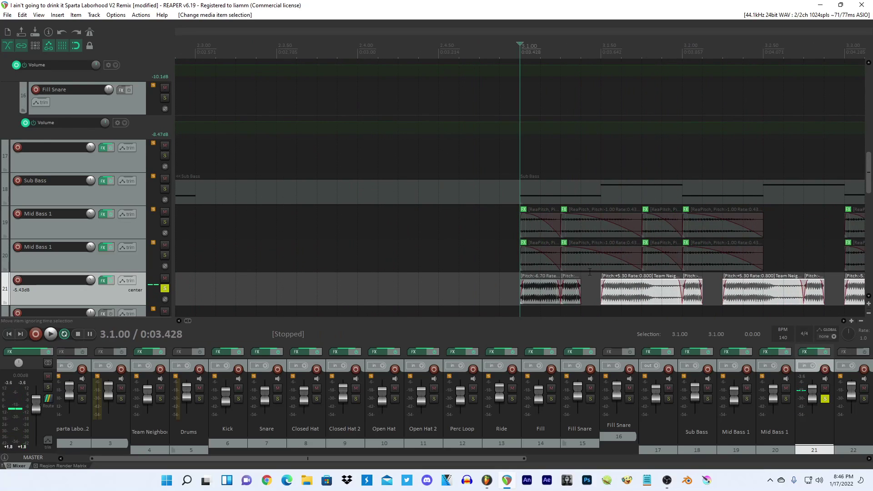
# Add ReaTune to track 21's effects chain, place it ahead of Voloco and load its Autotune preset.
pyautogui.click(541, 291)
pyautogui.click(103, 280)
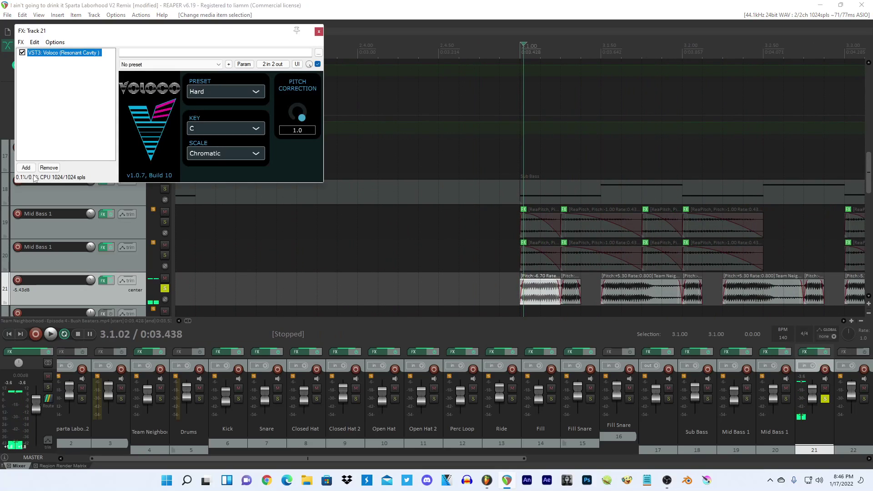
pyautogui.click(26, 168)
pyautogui.write('auto')
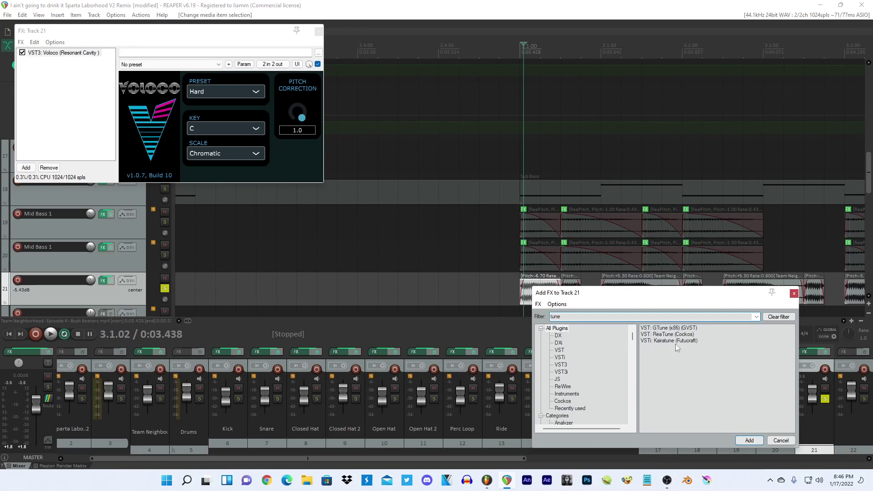
pyautogui.doubleClick(669, 339)
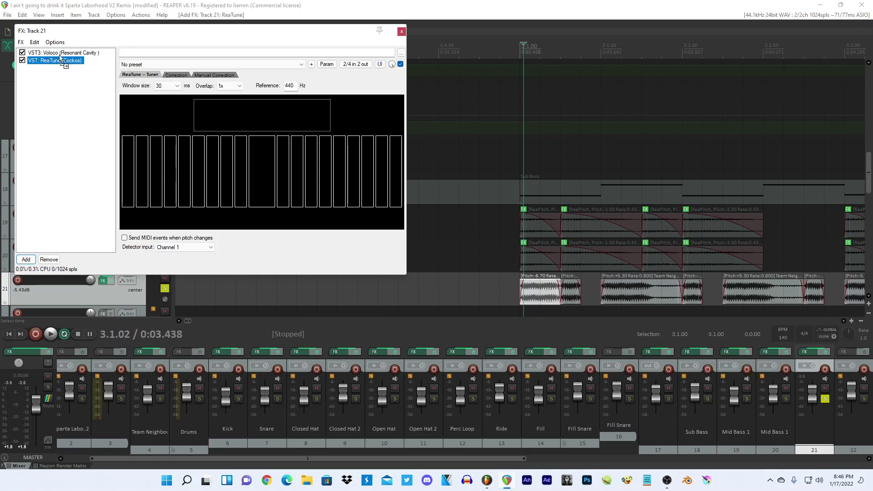
pyautogui.moveTo(60, 58); pyautogui.dragTo(55, 52)
pyautogui.click(301, 64)
pyautogui.click(136, 85)
# Play the chop pattern from 3.1.00 through ReaTune and watch its tuner.
pyautogui.click(515, 293)
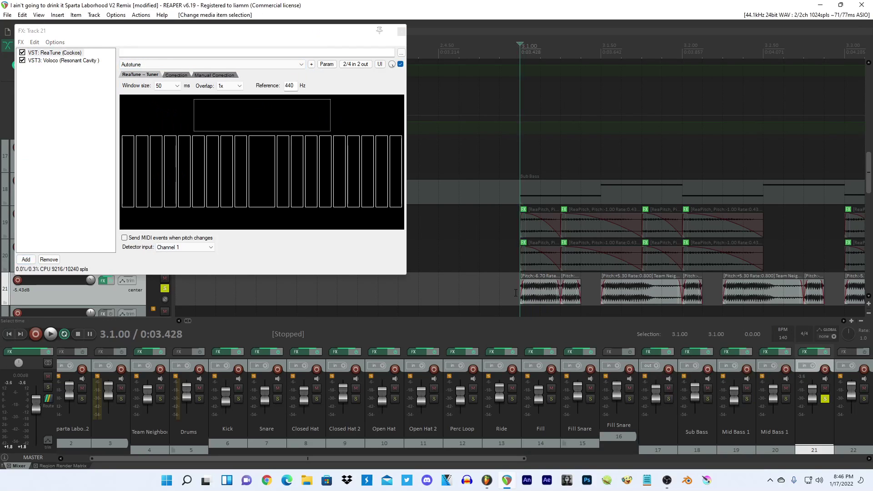
pyautogui.press('space')
pyautogui.scroll(-5, 500, 292)
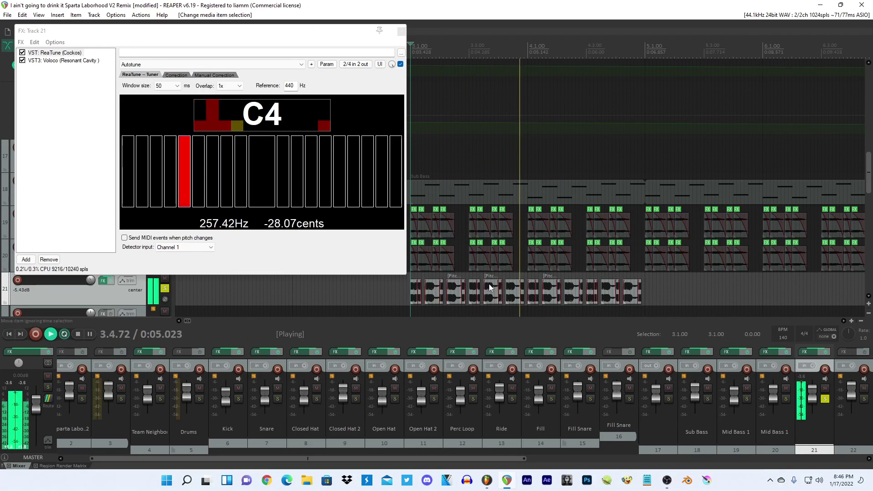
pyautogui.press('space')
pyautogui.press('space')
pyautogui.click(205, 64)
pyautogui.click(205, 64)
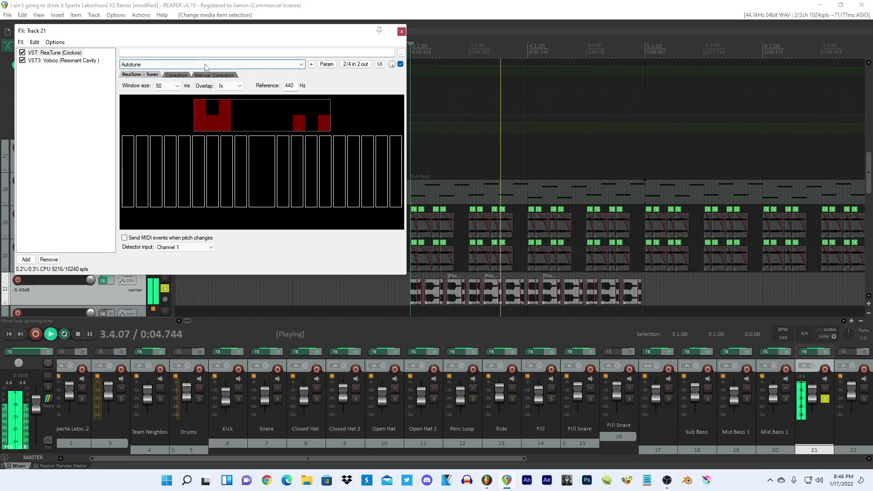
# Review ReaTune's automatic pitch correction settings while auditioning the chops, and close the effects window.
pyautogui.click(177, 75)
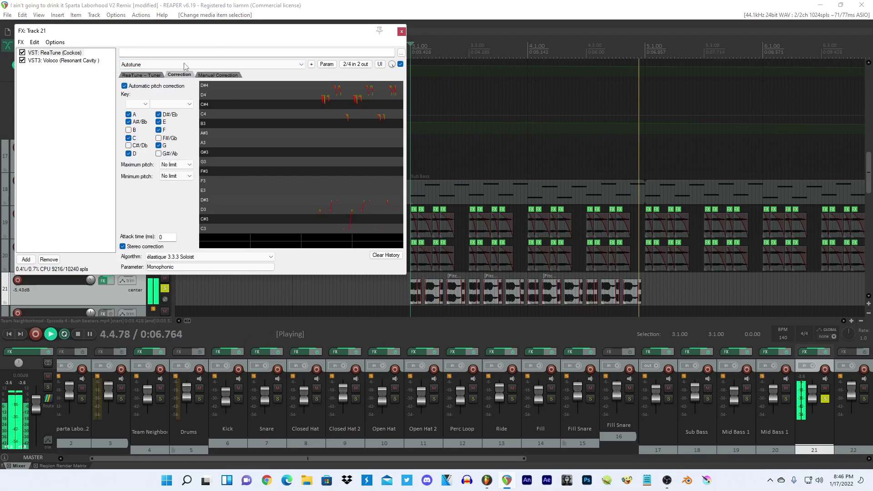
pyautogui.press('space')
pyautogui.press('space')
pyautogui.scroll(3, 524, 270)
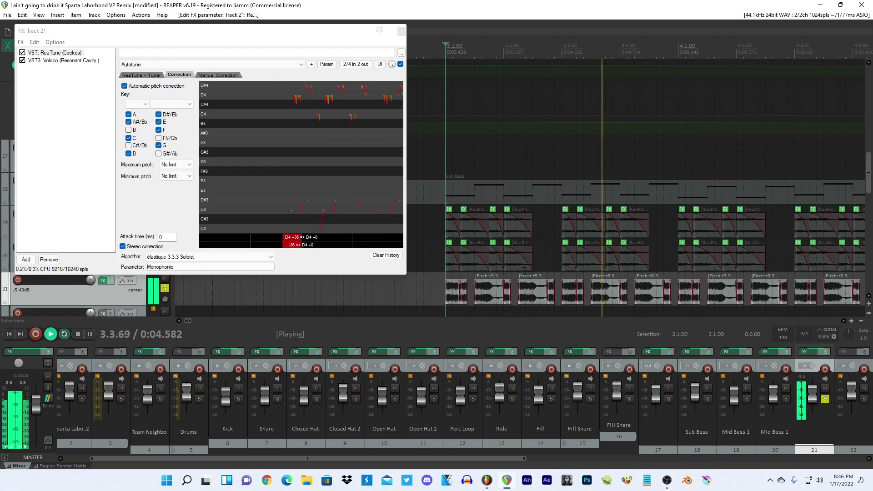
pyautogui.press('space')
pyautogui.click(403, 31)
pyautogui.press('space')
# Select all 24 vocal chops on track 21 and set their fade-in to 0.
pyautogui.click(715, 287)
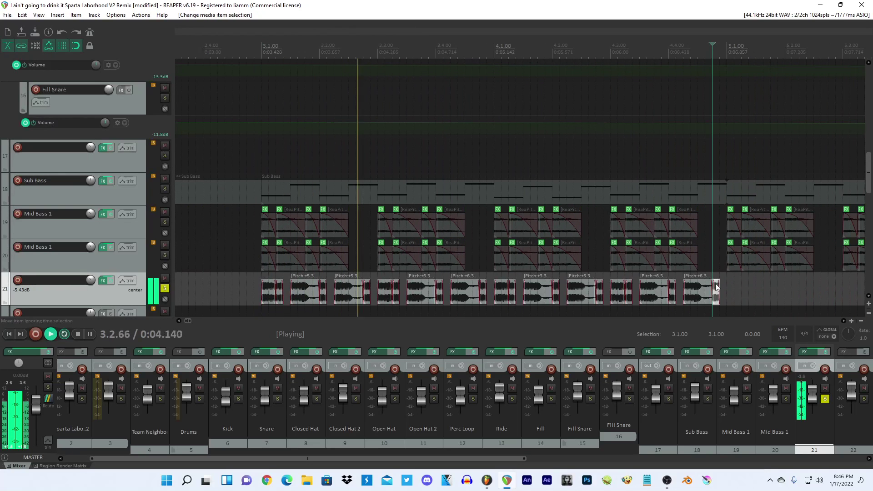
pyautogui.doubleClick(232, 296)
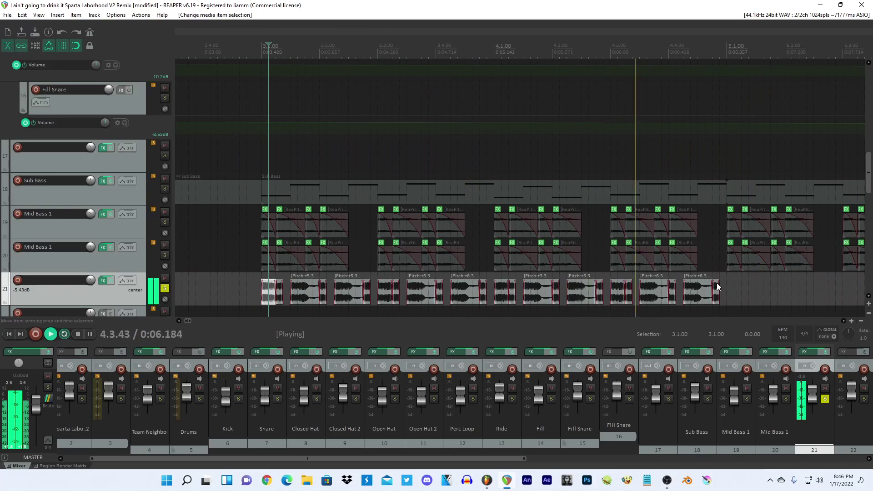
pyautogui.press('F2')
pyautogui.moveTo(681, 107); pyautogui.dragTo(586, 178)
pyautogui.write('0')
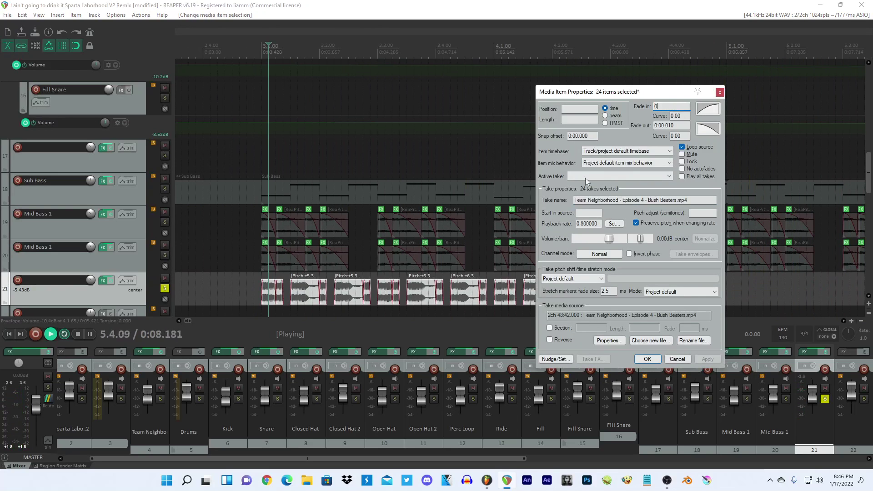
pyautogui.click(635, 360)
# Play the chop pattern on track 21 from 3.1.00 to hear its attacks.
pyautogui.click(261, 289)
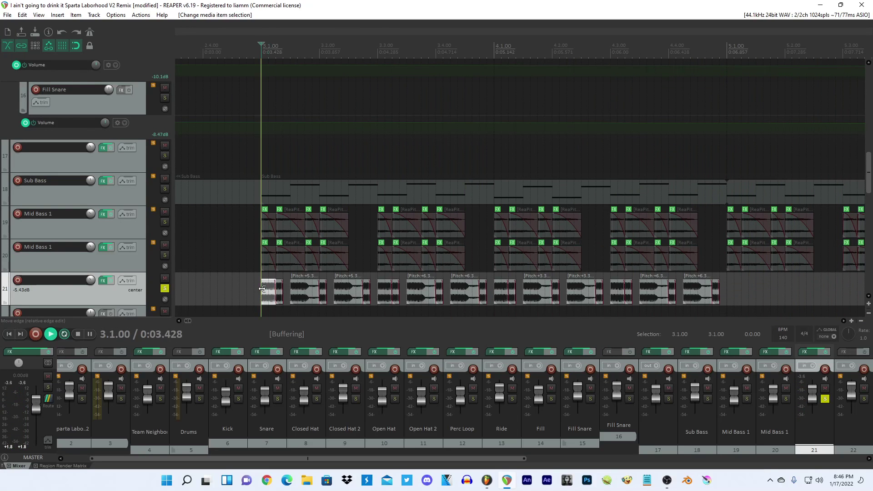
pyautogui.scroll(-5, 312, 131)
pyautogui.scroll(3, 643, 296)
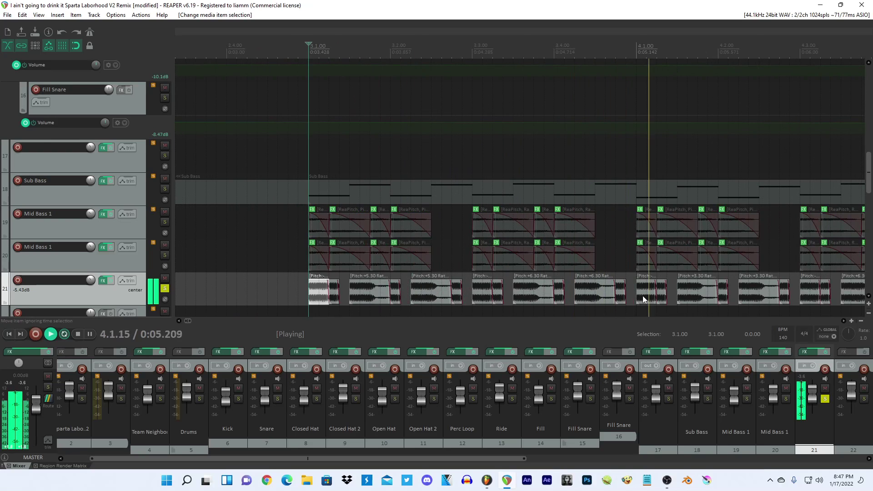
pyautogui.scroll(4, 606, 290)
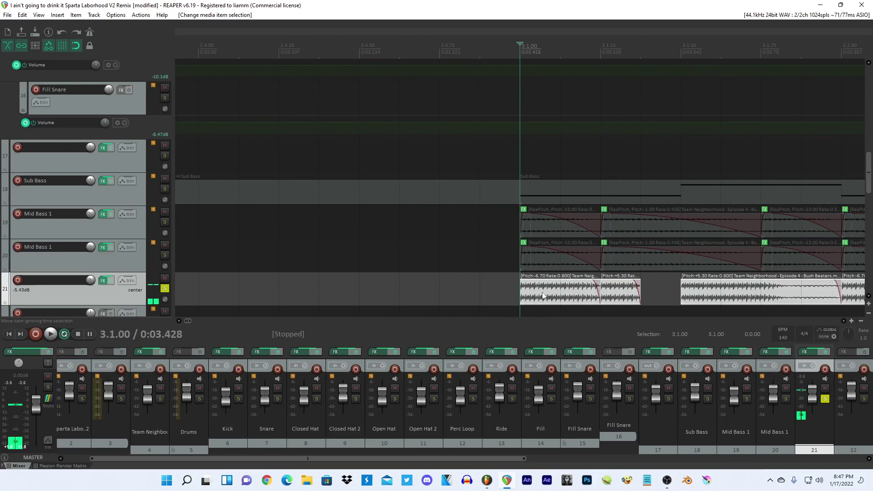
pyautogui.press('space')
pyautogui.scroll(-4, 514, 259)
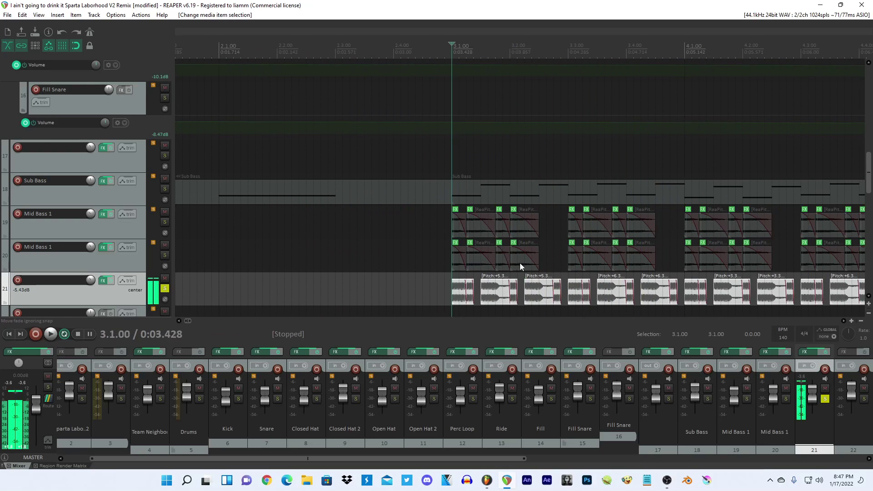
pyautogui.scroll(3, 520, 267)
# Check the individual chops at 3.2.75 and 3.3.00 on track 21 and replay the pattern.
pyautogui.click(809, 292)
pyautogui.scroll(-2, 742, 279)
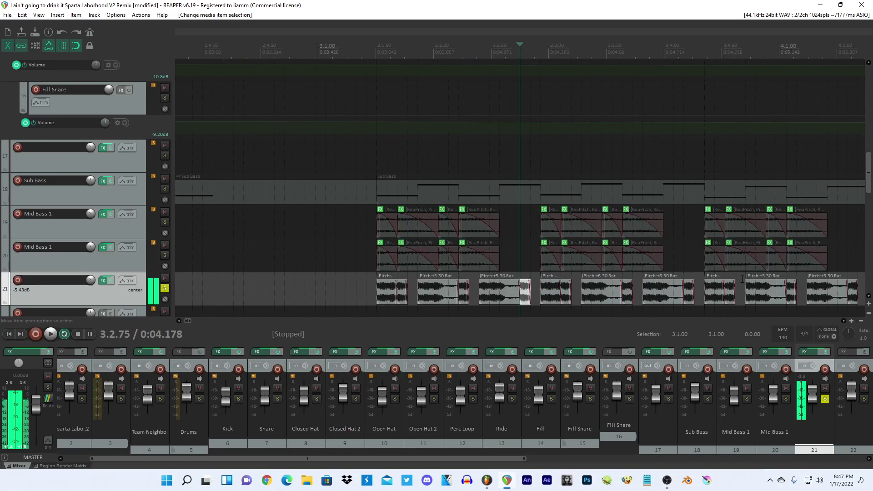
pyautogui.click(544, 292)
pyautogui.scroll(3, 545, 290)
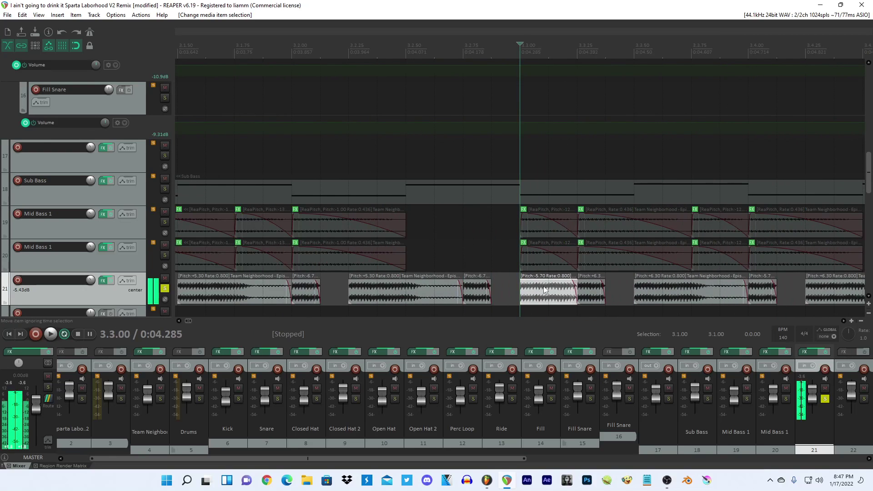
pyautogui.scroll(-5, 545, 290)
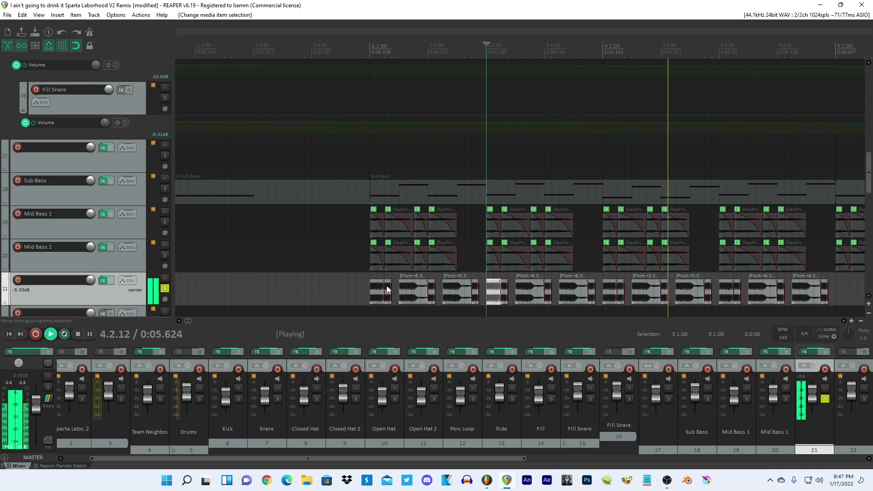
pyautogui.click(374, 289)
pyautogui.press('space')
pyautogui.press('space')
# Raise the pitch of the short chop at 4.2.75 on track 21 and listen to the rest of the pattern.
pyautogui.click(700, 288)
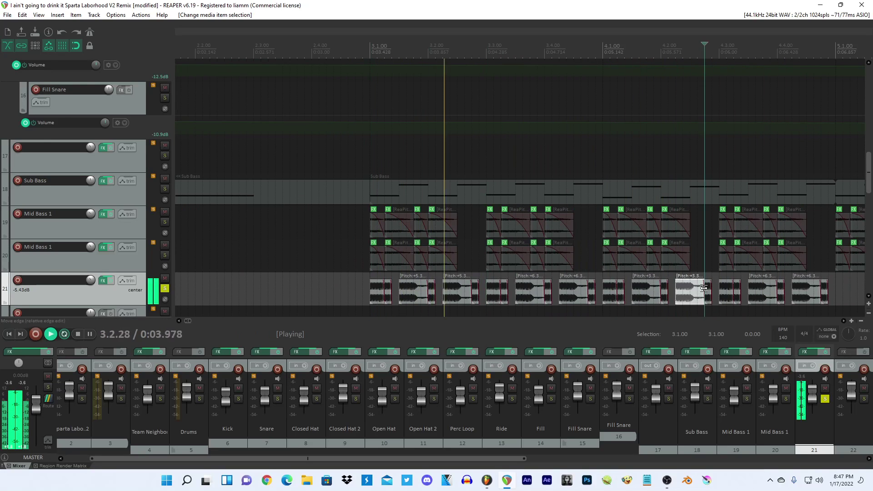
pyautogui.scroll(5, 703, 288)
pyautogui.click(563, 291)
pyautogui.press('space')
pyautogui.click(542, 292)
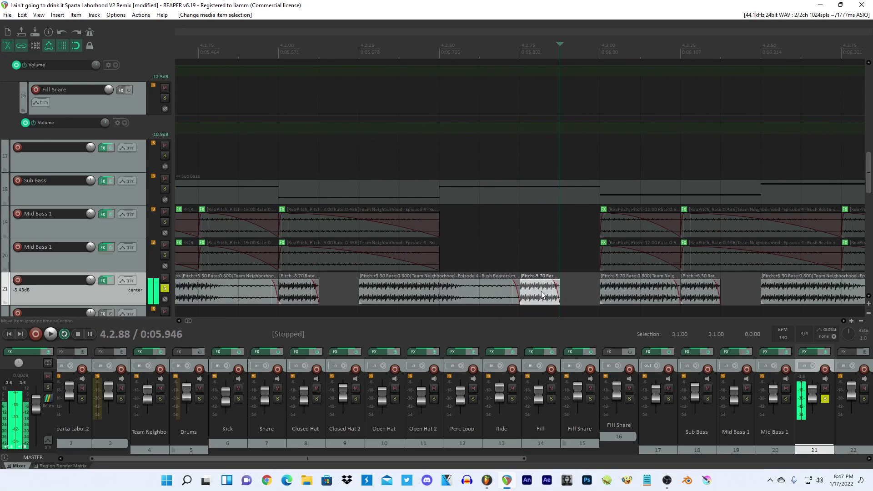
pyautogui.hotkey('shift', '0')
pyautogui.press('space')
pyautogui.scroll(-5, 542, 292)
pyautogui.scroll(-2, 266, 293)
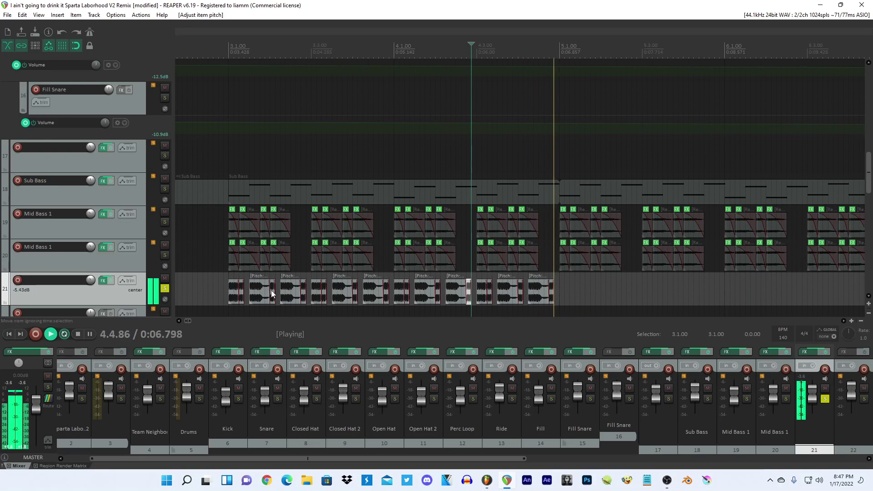
# Select all 24 vocal chops on track 21 and set their fade-in to 0:00.002.
pyautogui.press('space')
pyautogui.click(234, 290)
pyautogui.keyDown('shift'); pyautogui.click(547, 288); pyautogui.keyUp('shift')
pyautogui.press('F2')
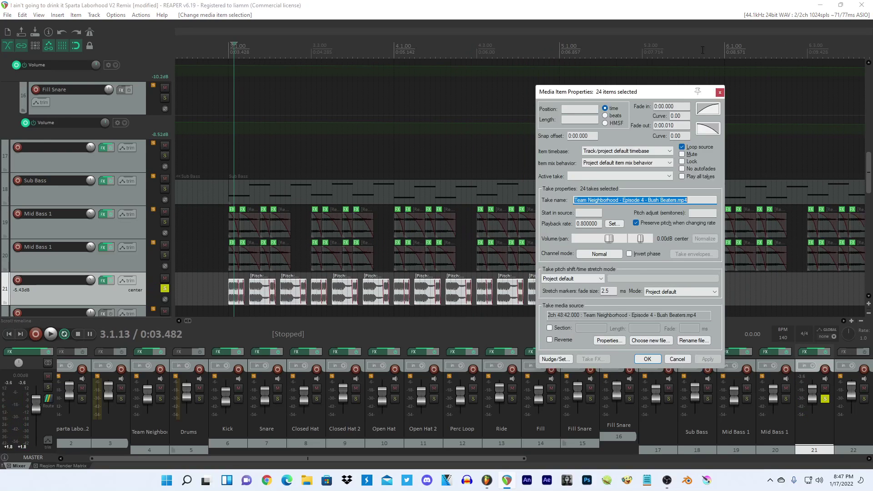
pyautogui.write('2')
pyautogui.press('Return')
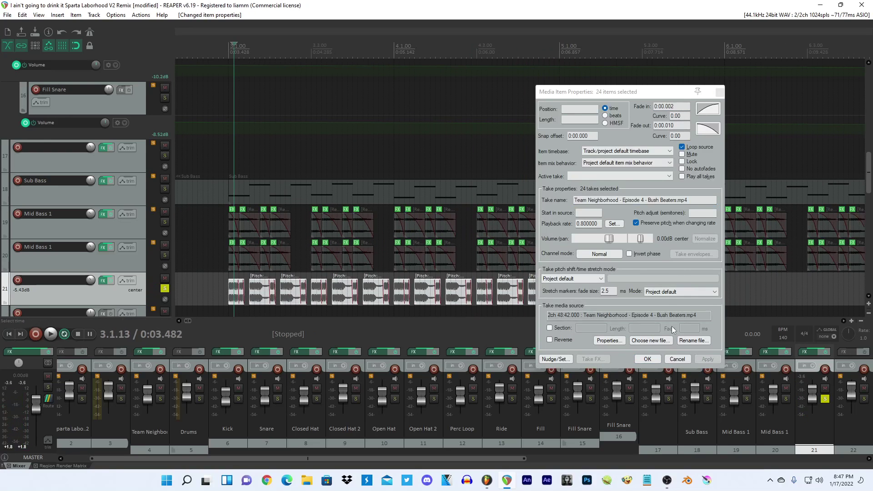
pyautogui.click(647, 359)
# Try the whole chop pattern one octave higher, auditioning it from 3.1.00.
pyautogui.scroll(4, 470, 280)
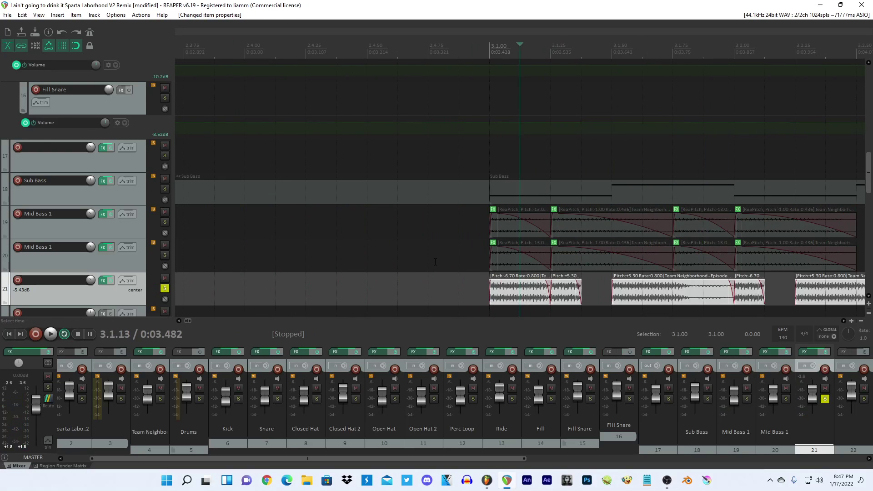
pyautogui.click(491, 289)
pyautogui.press('space')
pyautogui.scroll(-6, 492, 290)
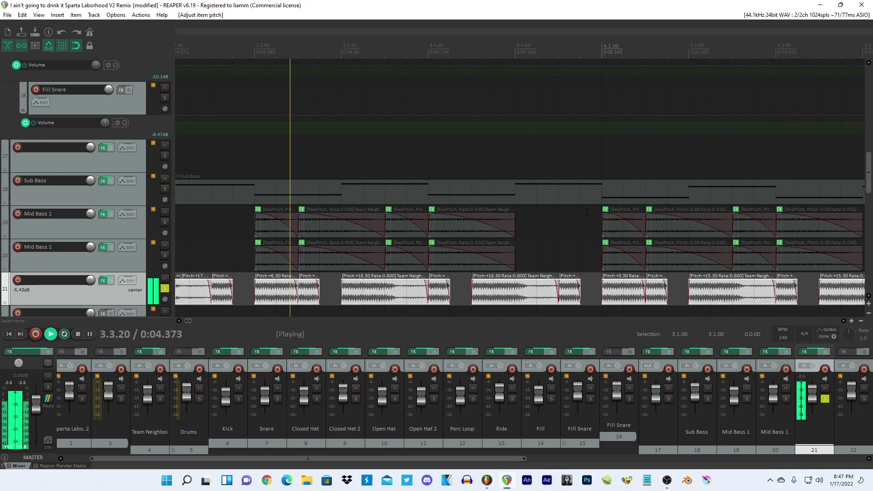
pyautogui.press('space')
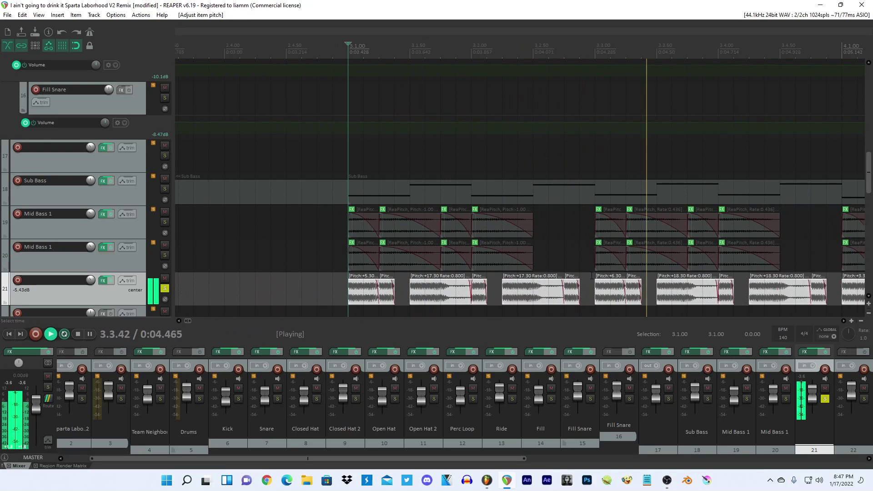
pyautogui.press('space')
pyautogui.press('space')
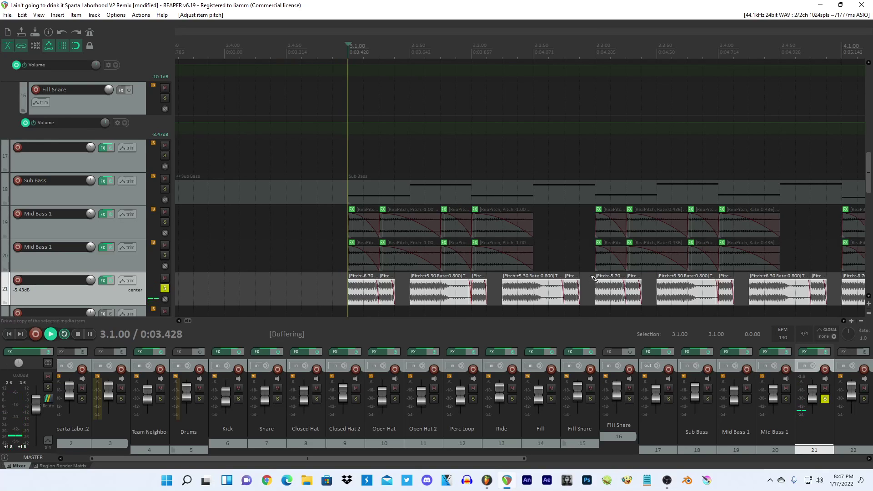
# Raise all selected chops on track 21 by 12 cents and audition the pattern from 3.1.00.
pyautogui.hotkey('shift', '8')
pyautogui.hotkey('shift', '8')
pyautogui.hotkey('shift', '8')
pyautogui.hotkey('shift', '8')
pyautogui.hotkey('shift', '8')
pyautogui.hotkey('shift', '8')
pyautogui.hotkey('shift', '8')
pyautogui.hotkey('shift', '8')
pyautogui.hotkey('shift', '8')
pyautogui.hotkey('shift', '8')
pyautogui.hotkey('shift', '8')
pyautogui.hotkey('shift', '8')
pyautogui.press('space')
pyautogui.press('space')
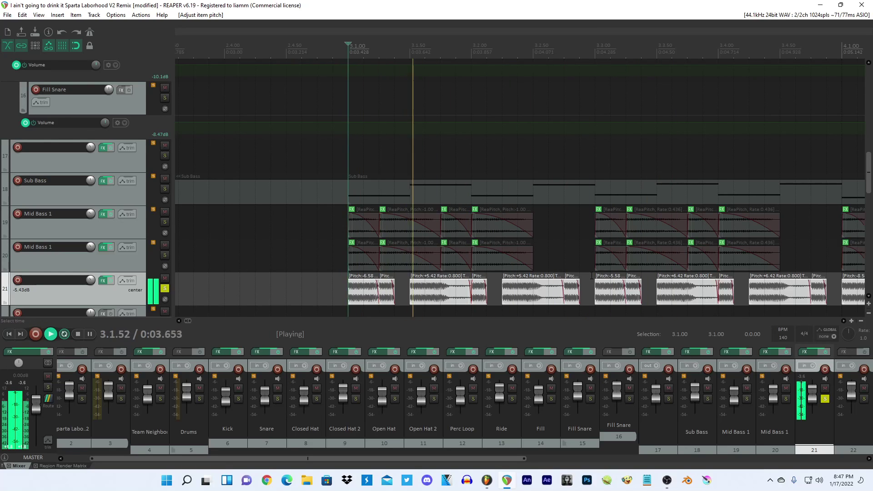
pyautogui.scroll(-6, 593, 276)
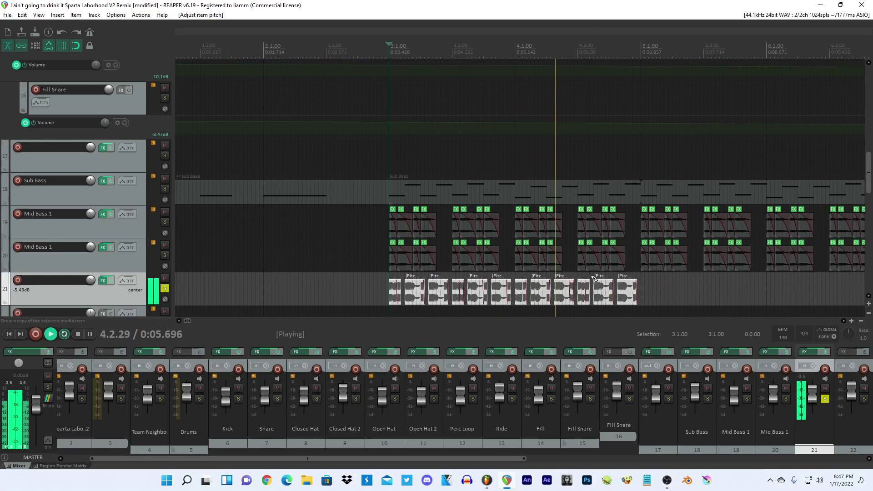
pyautogui.press('space')
pyautogui.press('space')
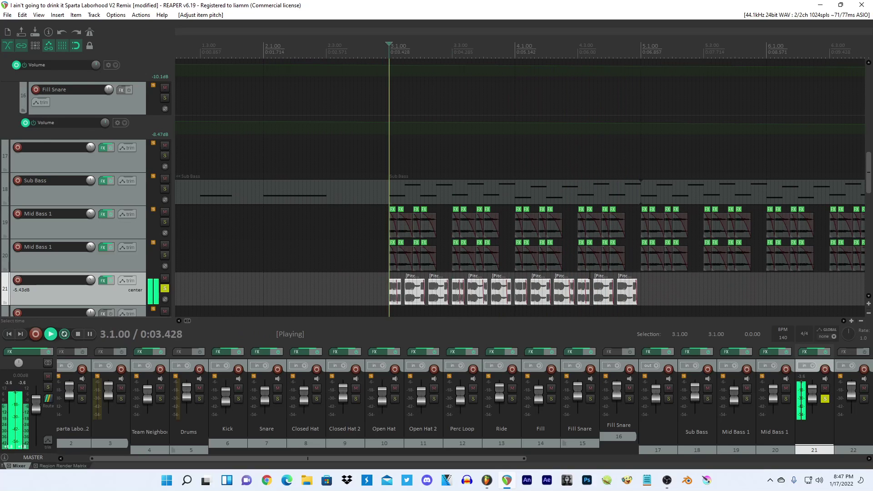
pyautogui.press('space')
# Add a second Voloco to track 21 in C Major at 0.52 pitch correction and compare it bypassed and enabled during playback.
pyautogui.click(103, 280)
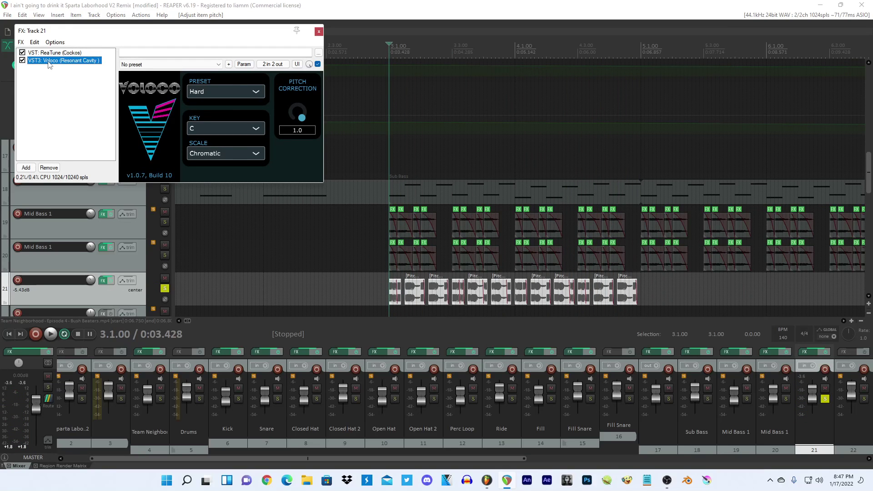
pyautogui.hotkey('ctrl', 'z')
pyautogui.click(183, 4)
pyautogui.press('space')
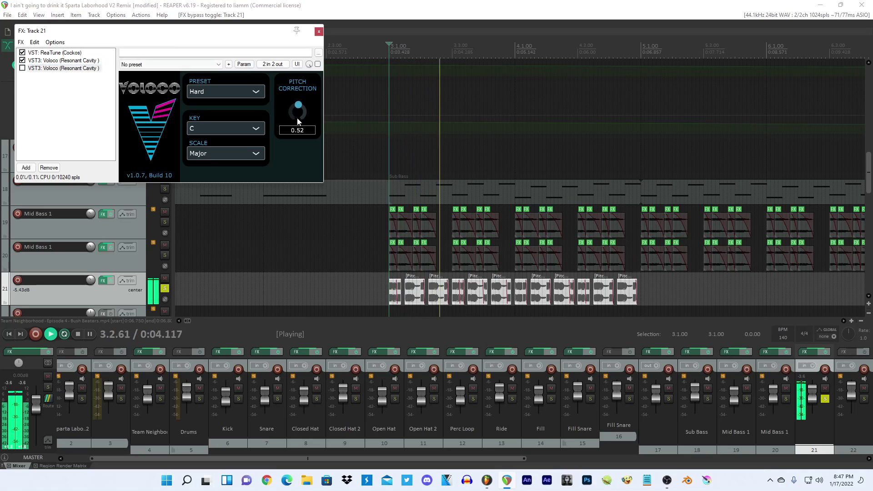
pyautogui.click(29, 61)
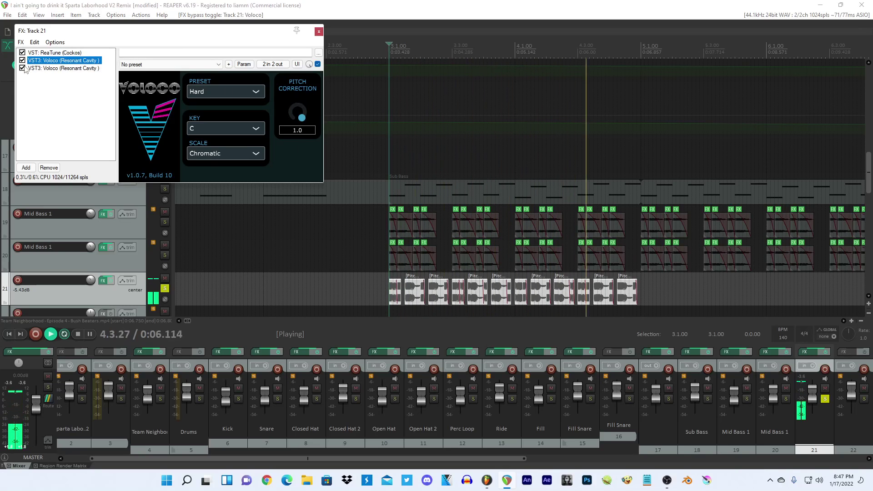
# Try the Chromatic scale on track 21's second Voloco while auditioning the chop pattern from 3.1.00.
pyautogui.click(28, 68)
pyautogui.click(285, 4)
pyautogui.press('space')
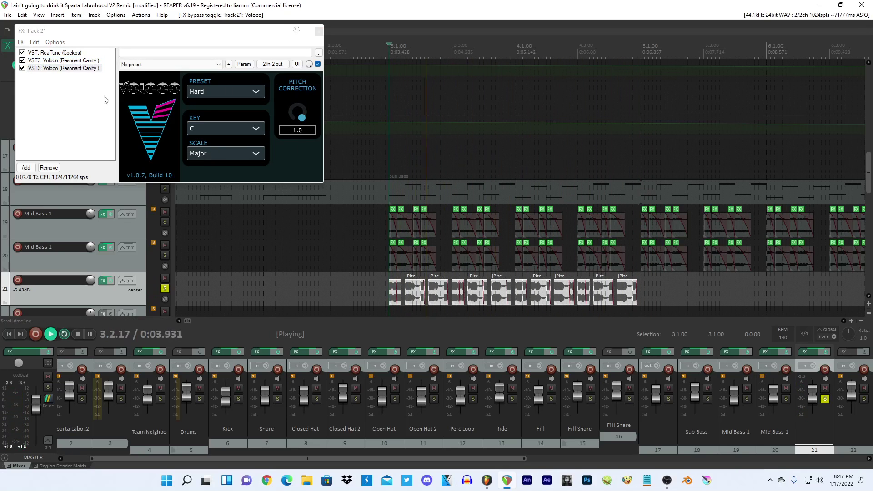
pyautogui.click(62, 70)
pyautogui.click(257, 4)
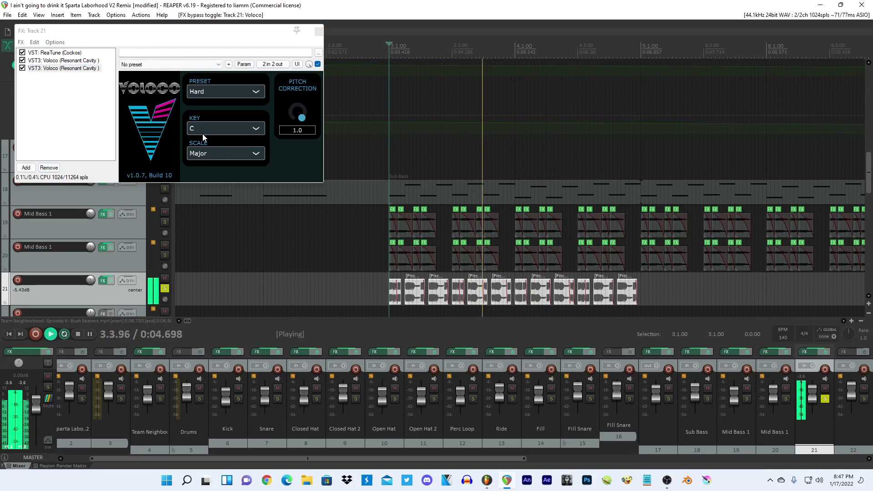
pyautogui.click(226, 154)
pyautogui.click(214, 255)
pyautogui.click(365, 23)
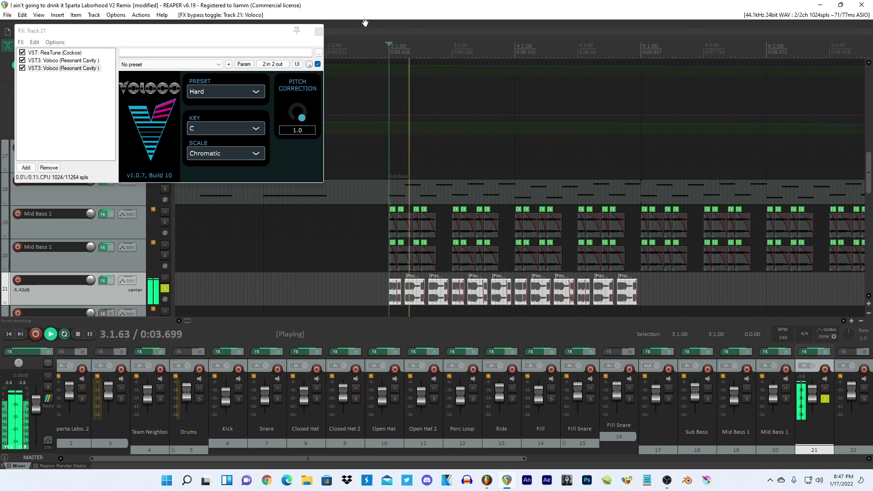
# Try the Super Vocoder preset on the second Voloco and audition the pattern from 3.1.00.
pyautogui.click(198, 92)
pyautogui.click(197, 130)
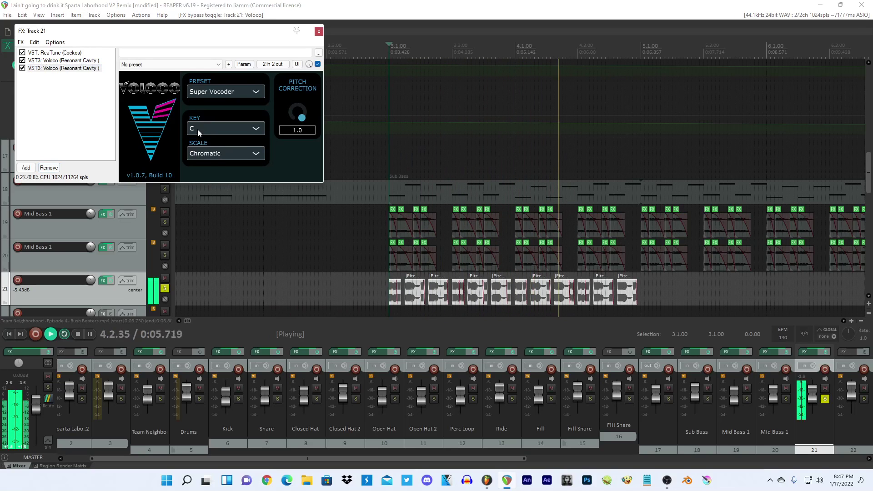
pyautogui.click(410, 4)
pyautogui.press('space')
pyautogui.press('space')
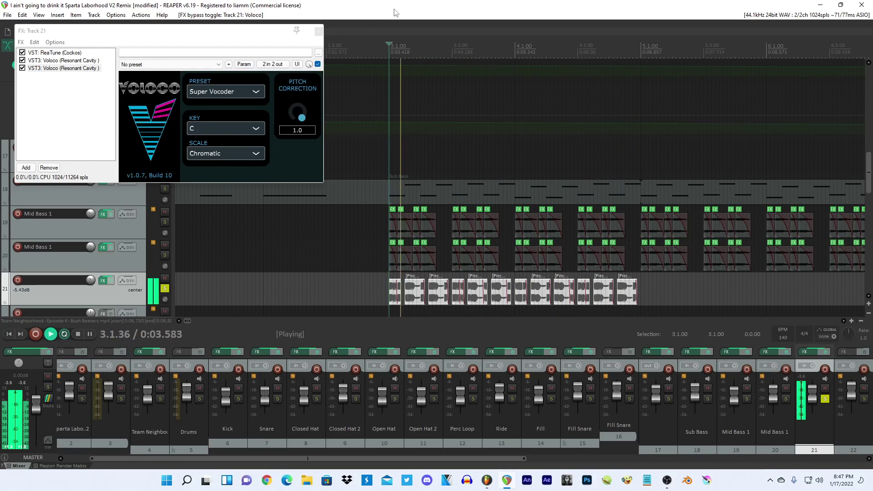
# Remove the second Voloco from track 21, bypass ReaTune and the remaining Voloco, and play the pattern without tuning.
pyautogui.click(48, 168)
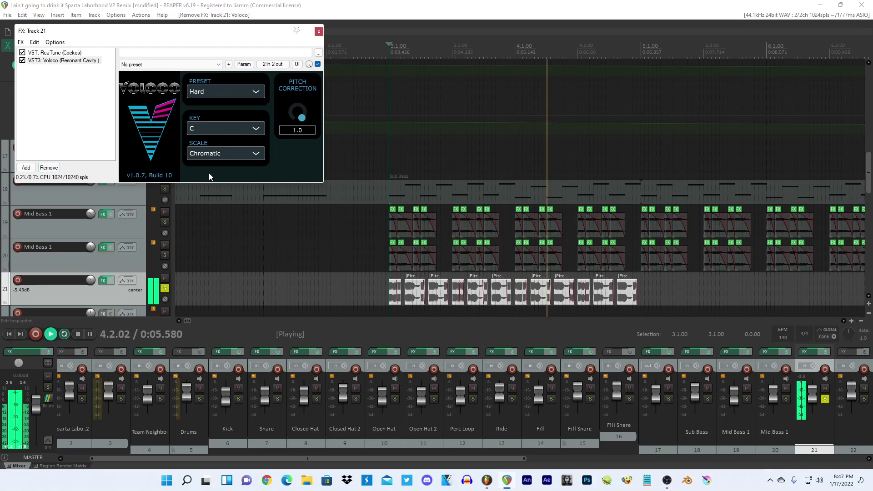
pyautogui.press('space')
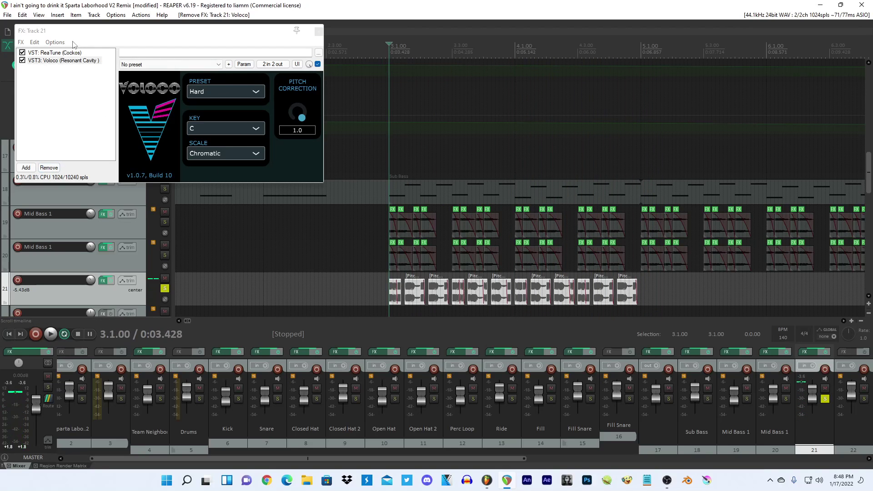
pyautogui.click(22, 53)
pyautogui.click(22, 60)
pyautogui.press('space')
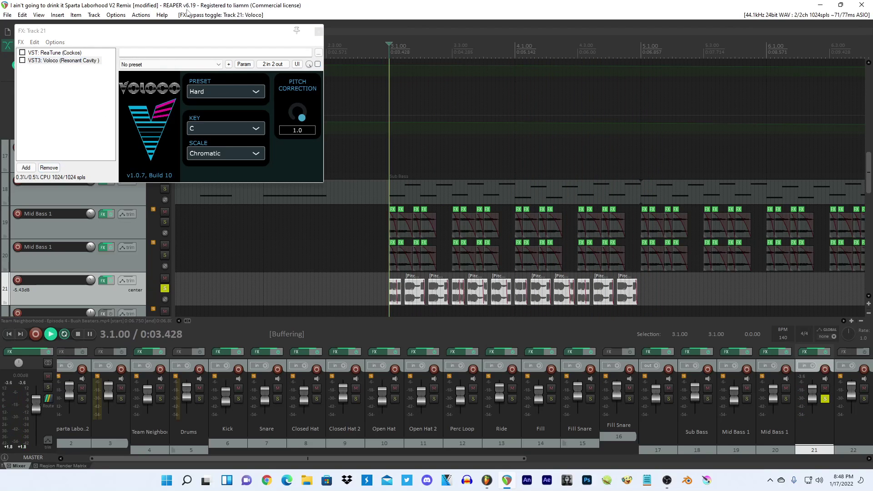
# Set the playback rate of all 24 selected chops on track 21 to 0.5.
pyautogui.scroll(4, 484, 266)
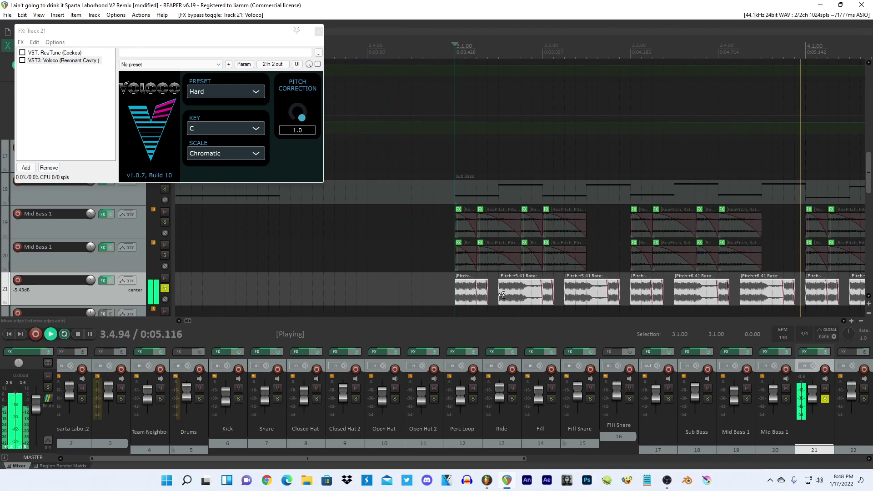
pyautogui.press('F2')
pyautogui.doubleClick(593, 224)
pyautogui.write('0.5')
pyautogui.press('Return')
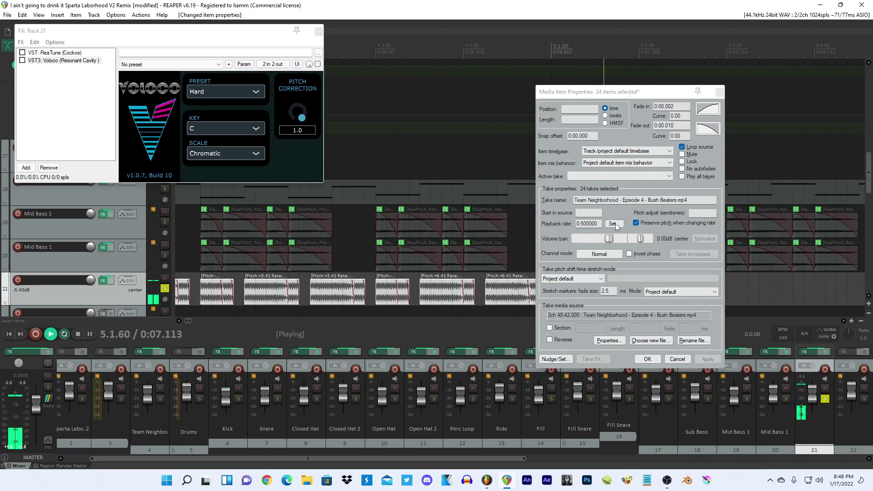
pyautogui.click(647, 359)
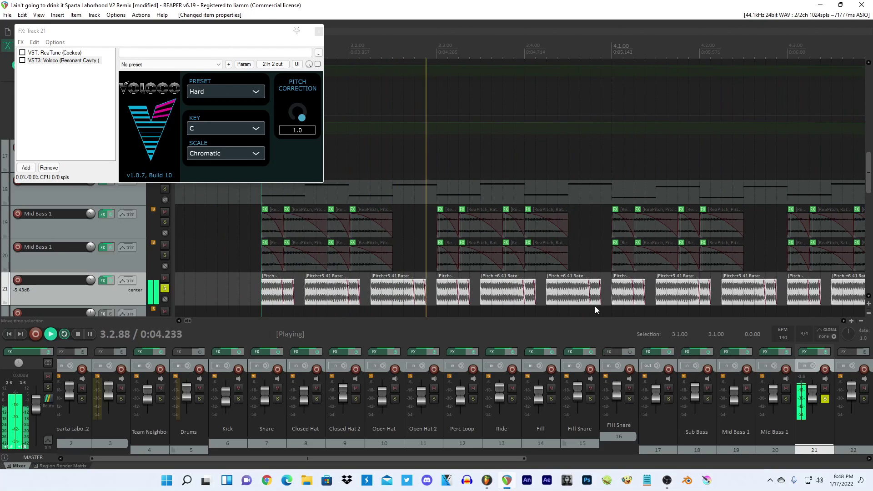
# Lower all selected chops on track 21 by two octaves during playback.
pyautogui.hotkey('shift', '9')
pyautogui.hotkey('shift', '9')
pyautogui.scroll(-2, 549, 269)
pyautogui.scroll(5, 550, 269)
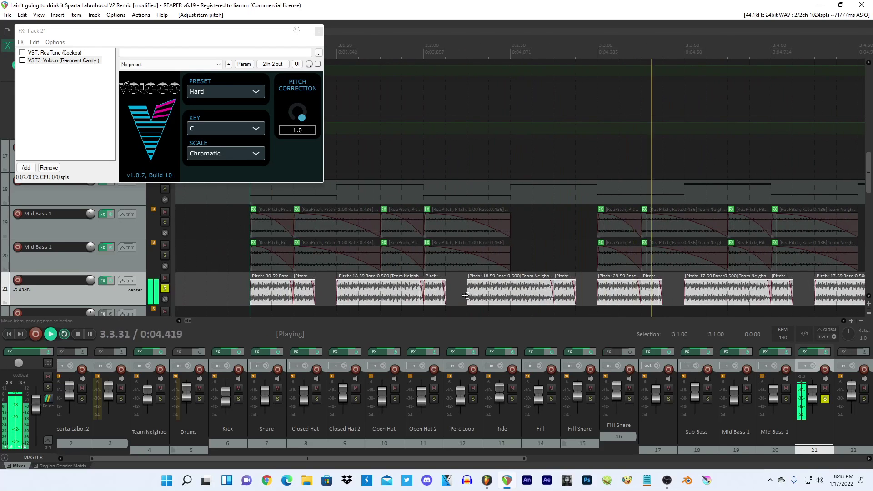
# Slip the source audio inside the selected chops and raise them one octave while auditioning.
pyautogui.press('space')
pyautogui.moveTo(429, 291); pyautogui.dragTo(370, 294)
pyautogui.press('space')
pyautogui.hotkey('shift', '0')
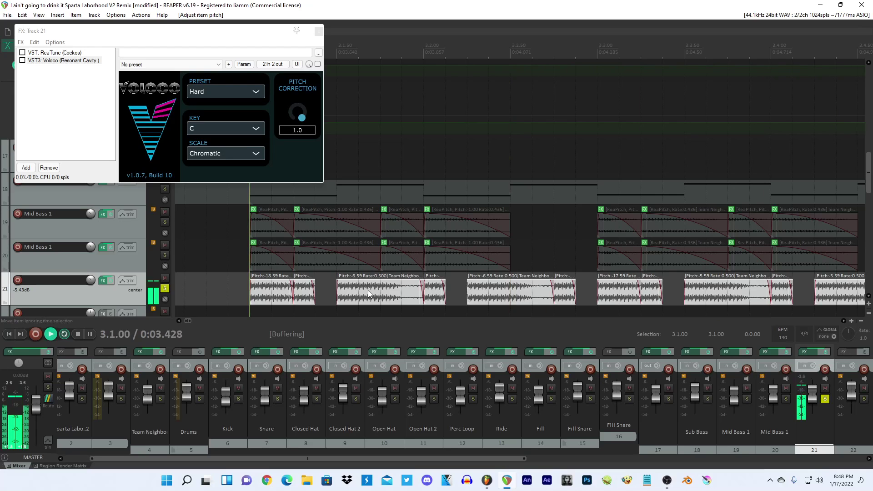
pyautogui.moveTo(368, 291); pyautogui.dragTo(385, 293)
pyautogui.press('space')
# Switch to FL Studio, play Pattern 7 on its own as a reference, and return to REAPER.
pyautogui.click(513, 482)
pyautogui.press('space')
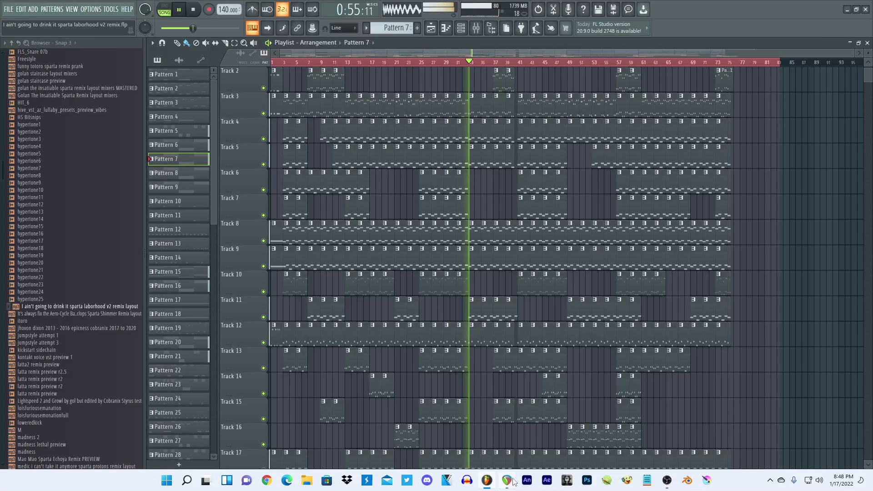
pyautogui.press('space')
pyautogui.press('l')
pyautogui.press('space')
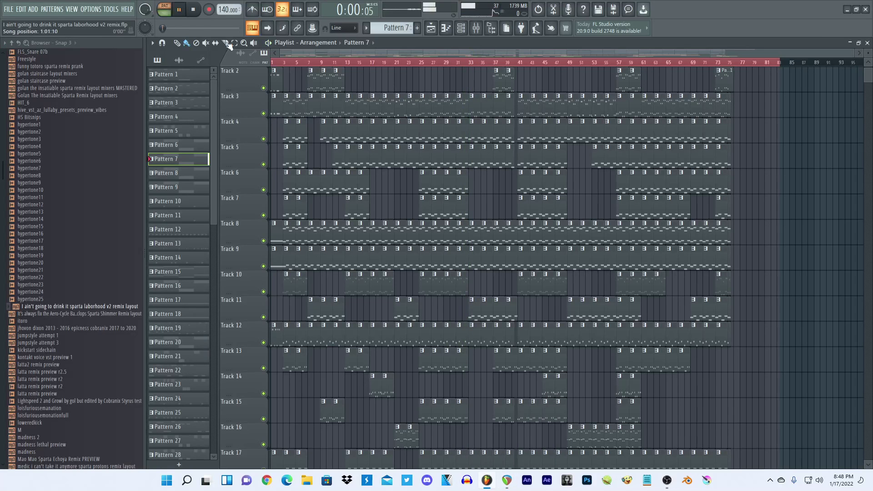
pyautogui.click(507, 481)
# Select the long chops on track 21 and shorten them from their ends to about a third of a beat.
pyautogui.scroll(-4, 460, 284)
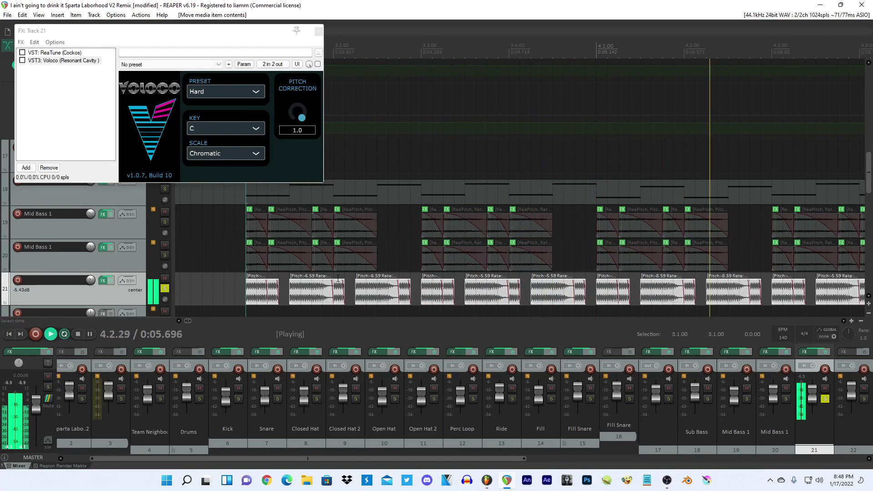
pyautogui.scroll(-5, 330, 291)
pyautogui.press('space')
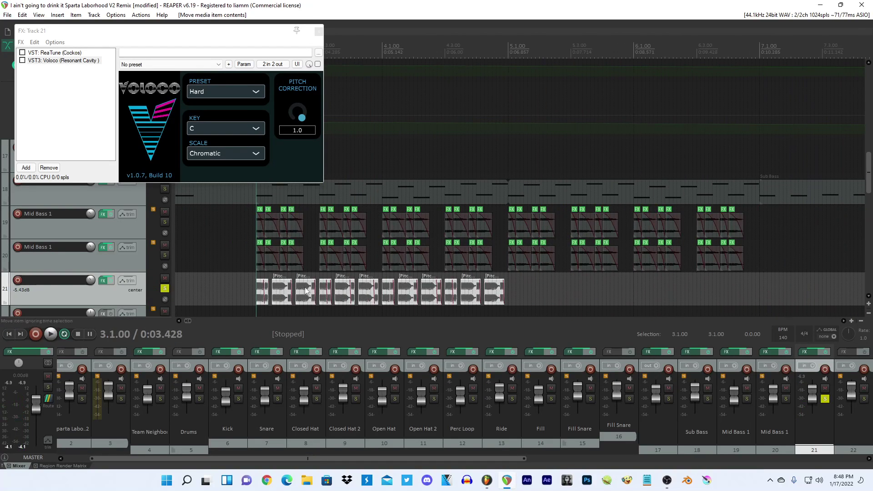
pyautogui.click(283, 287)
pyautogui.keyDown('ctrl'); pyautogui.click(311, 288); pyautogui.keyUp('ctrl')
pyautogui.keyDown('ctrl'); pyautogui.click(368, 291); pyautogui.keyUp('ctrl')
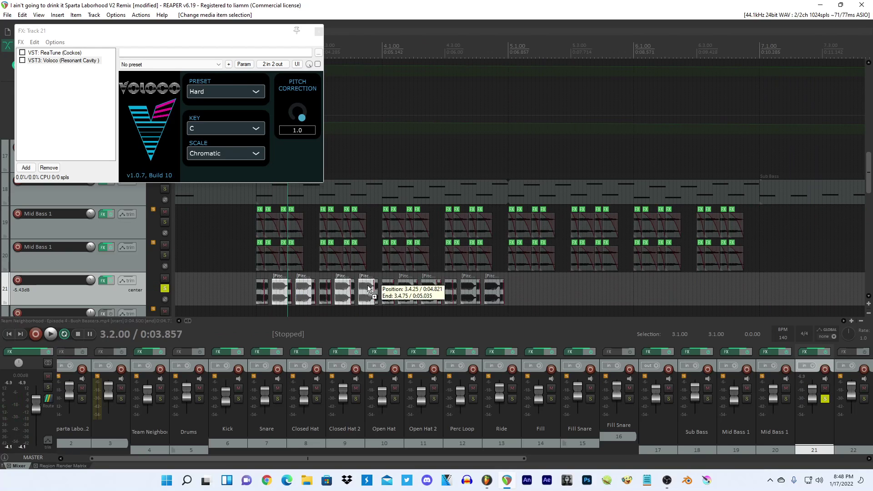
pyautogui.keyDown('ctrl'); pyautogui.click(407, 291); pyautogui.keyUp('ctrl')
pyautogui.scroll(5, 372, 290)
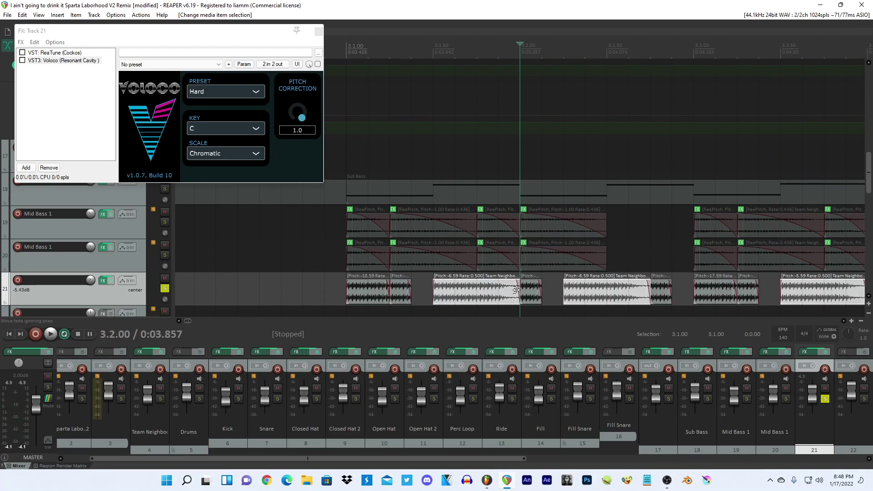
pyautogui.moveTo(519, 288); pyautogui.dragTo(489, 287)
pyautogui.press('space')
pyautogui.scroll(-5, 334, 221)
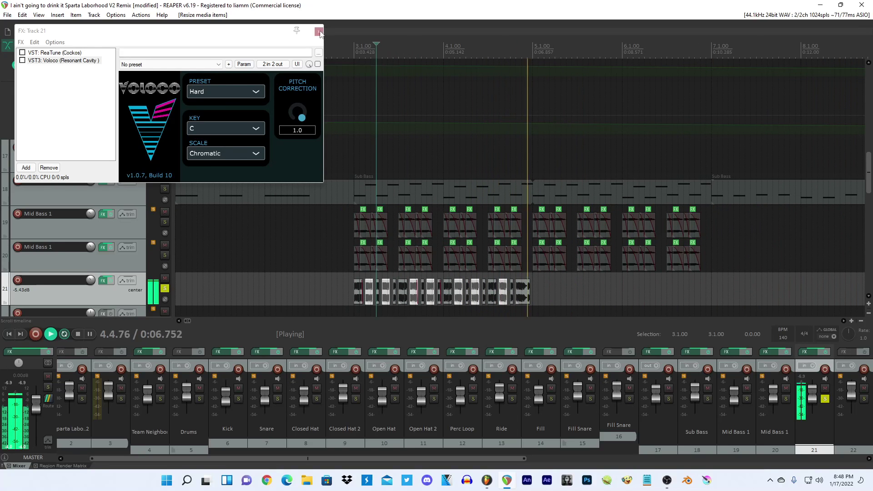
# Close track 21's FX window and audition the shortened chop pattern from its first chop.
pyautogui.press('space')
pyautogui.press('Escape')
pyautogui.click(361, 286)
pyautogui.press('space')
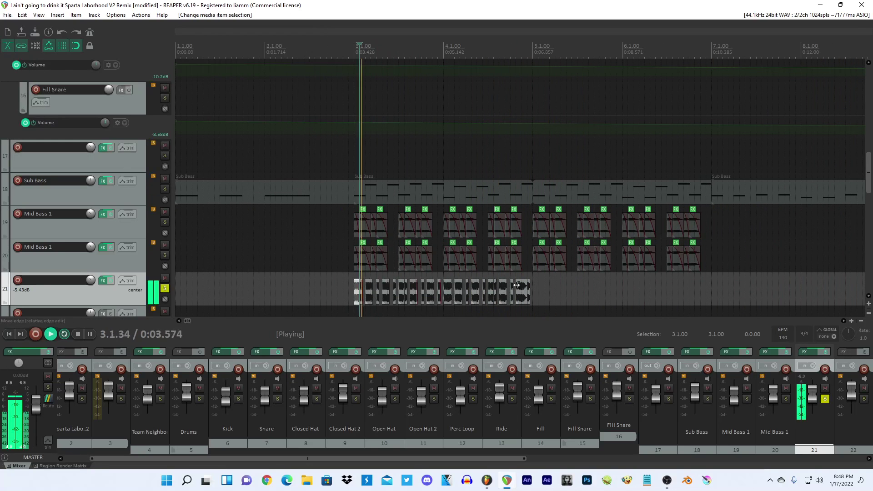
# Replace the last long chop at 4.4.25 on track 21 with a copy of the preceding shortened long chop.
pyautogui.click(518, 286)
pyautogui.scroll(5, 516, 286)
pyautogui.press('space')
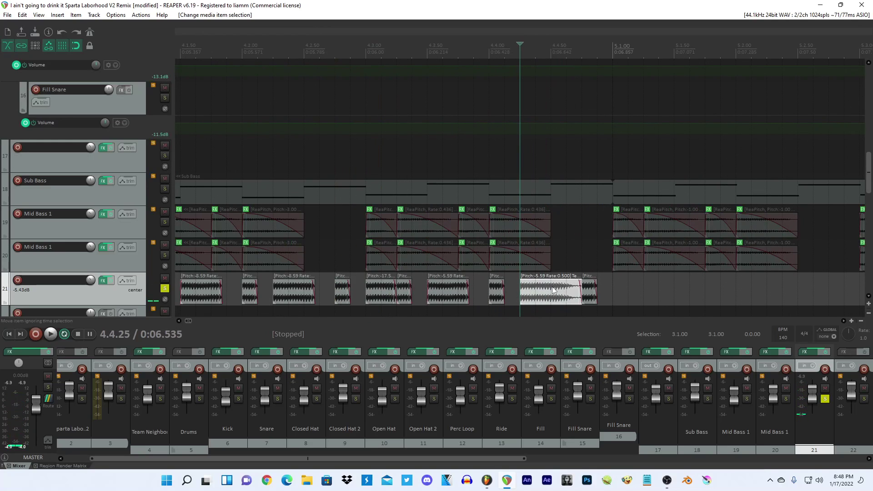
pyautogui.press('Delete')
pyautogui.click(455, 286)
pyautogui.hotkey('ctrl', 'c')
pyautogui.click(520, 287)
pyautogui.hotkey('ctrl', 'v')
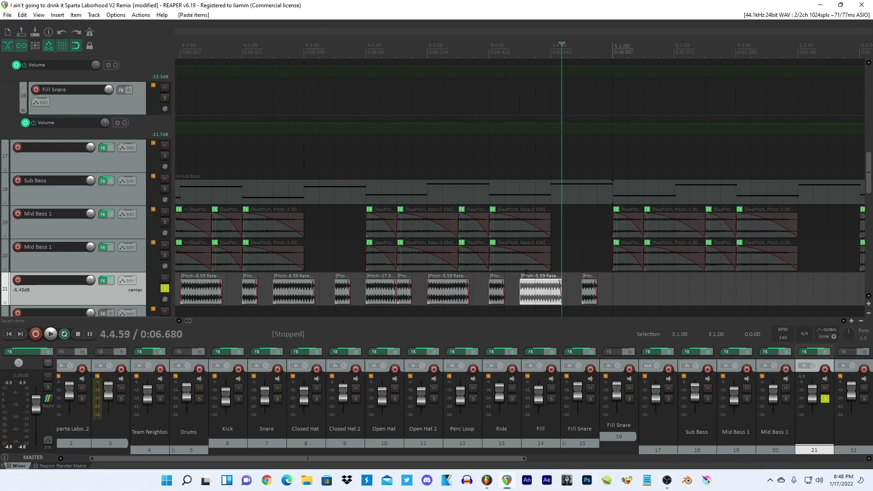
# Add the Kilohearts Delay plug-in to track 21's effects chain.
pyautogui.scroll(-5, 521, 286)
pyautogui.click(355, 291)
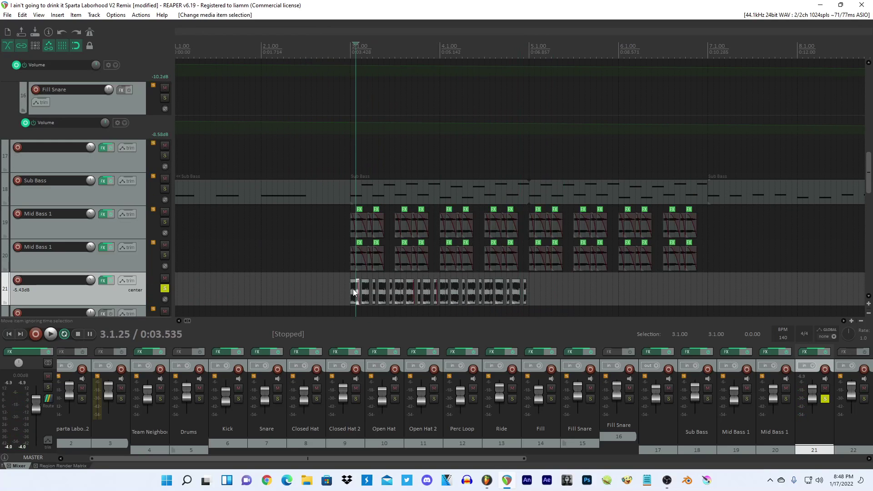
pyautogui.click(103, 281)
pyautogui.click(26, 167)
pyautogui.write('dew')
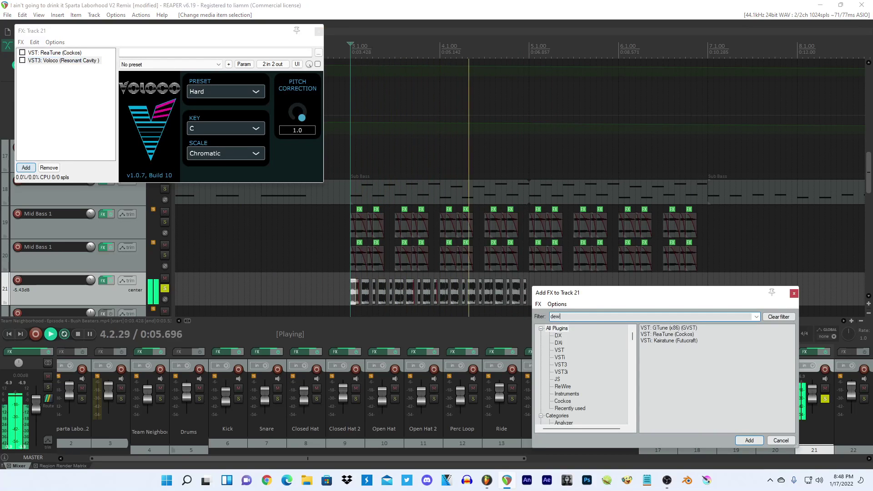
pyautogui.write('lay')
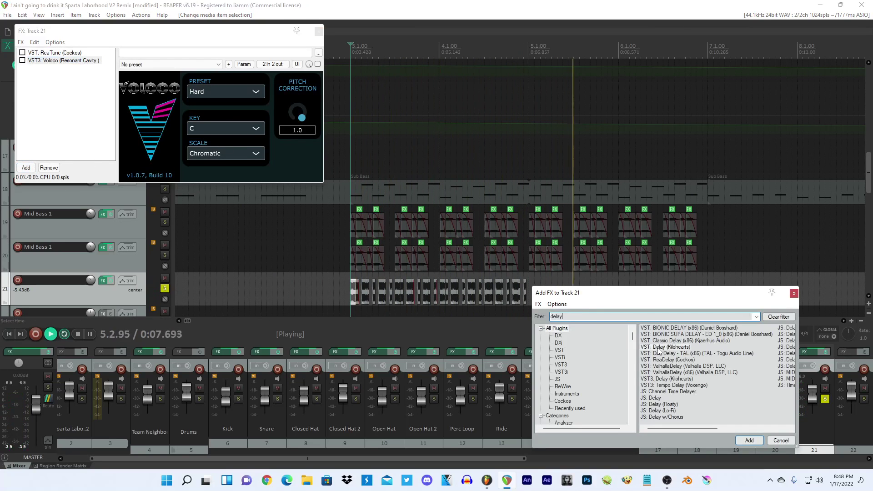
pyautogui.press('Return')
# Sync the Delay at 3/16 with Ping-Pong on, adjust its Pan and Feedback, and lower its Mix during playback.
pyautogui.click(197, 124)
pyautogui.click(193, 157)
pyautogui.moveTo(172, 206); pyautogui.dragTo(138, 191)
pyautogui.moveTo(206, 203); pyautogui.dragTo(206, 218)
pyautogui.click(330, 5)
pyautogui.press('space')
pyautogui.press('space')
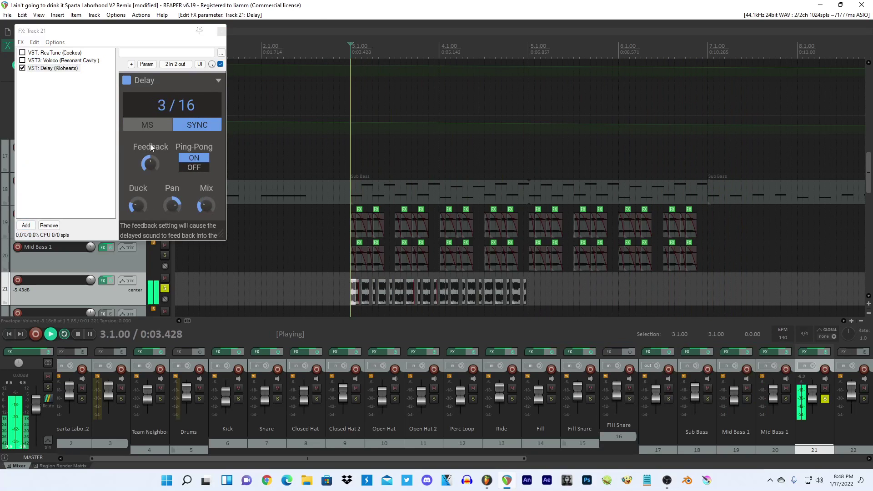
pyautogui.moveTo(150, 162); pyautogui.dragTo(150, 164)
# Copy the whole two-bar chop pattern on track 21 to 5.1.00 and play from 3.1.00.
pyautogui.click(525, 285)
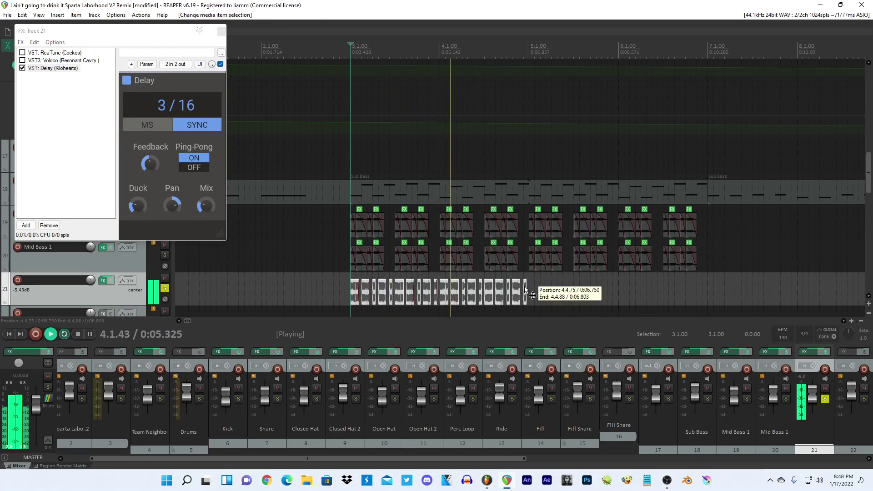
pyautogui.click(531, 284)
pyautogui.hotkey('ctrl', 'v')
pyautogui.click(354, 292)
pyautogui.press('space')
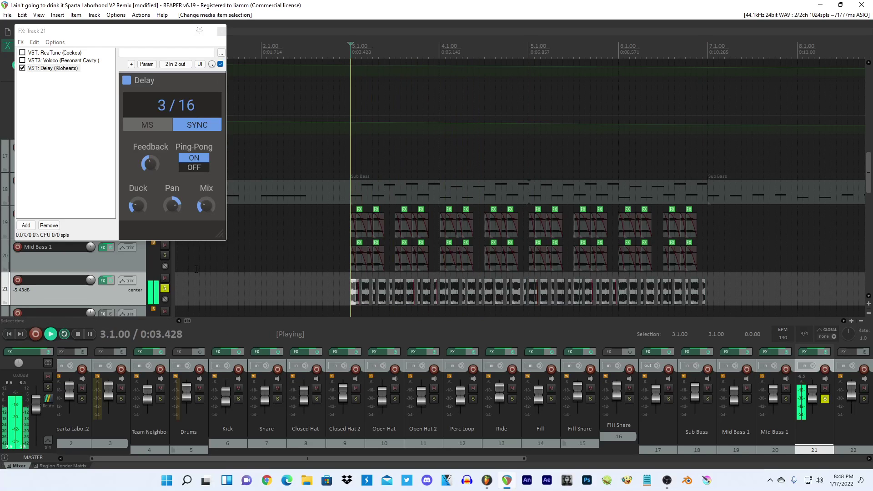
# Unsolo track 21, lower its volume to -9.69 dB against the full mix, and solo it again.
pyautogui.click(165, 289)
pyautogui.scroll(-4, 91, 280)
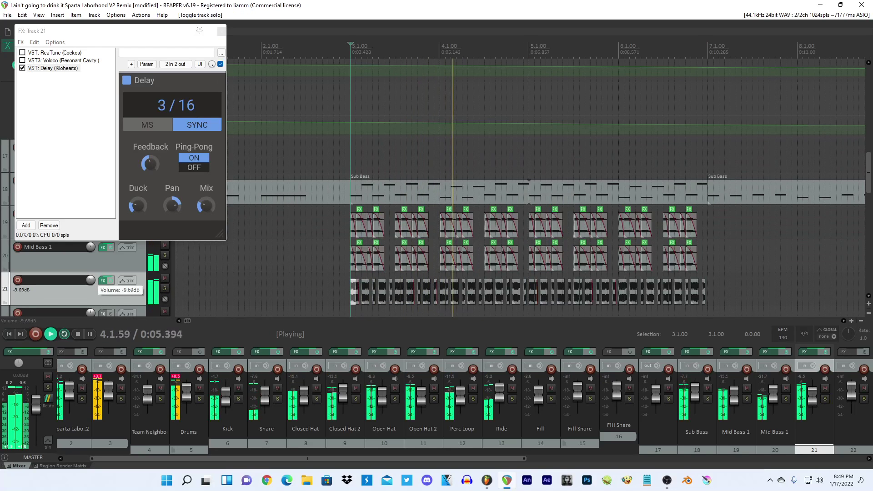
pyautogui.click(165, 288)
# Add FabFilter Pro-Q 3 to track 21 and shape an EQ band on the vocal chops.
pyautogui.click(26, 227)
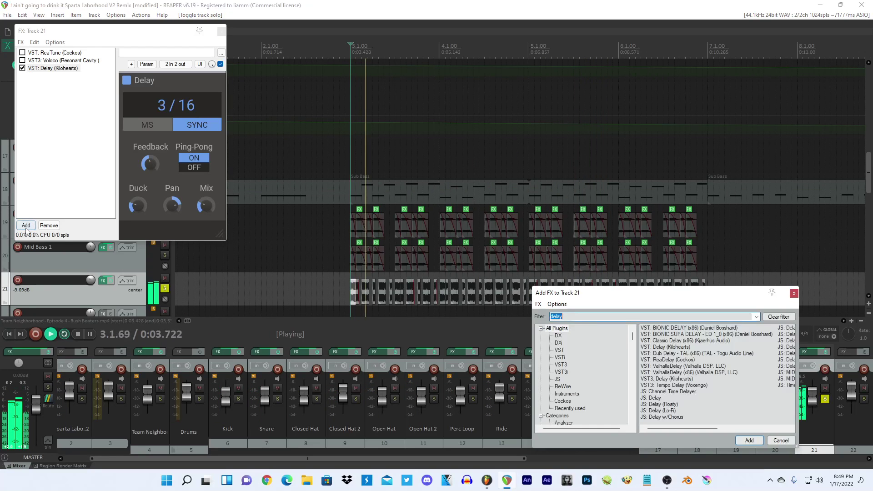
pyautogui.write('fab')
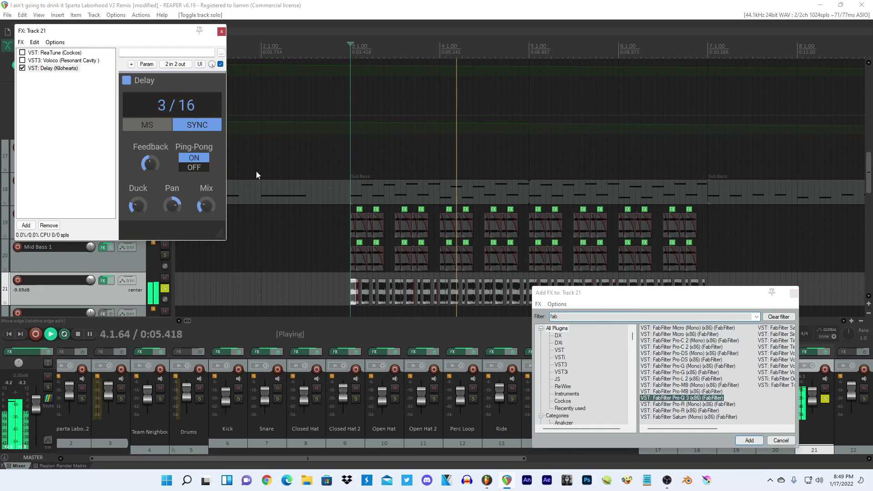
pyautogui.press('Return')
pyautogui.moveTo(177, 130); pyautogui.dragTo(164, 144)
pyautogui.click(175, 187)
pyautogui.click(431, 31)
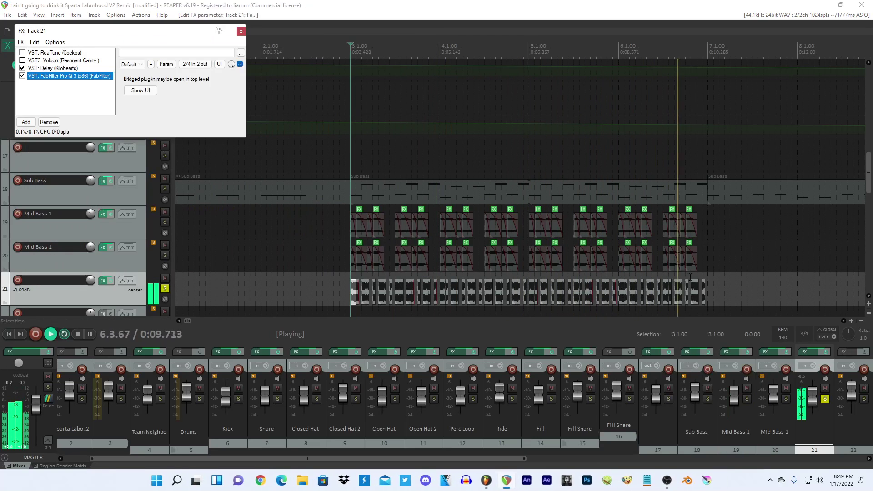
# Select all chops in both pattern repeats on track 21 and raise them one octave during playback.
pyautogui.press('space')
pyautogui.keyDown('shift'); pyautogui.click(704, 286); pyautogui.keyUp('shift')
pyautogui.press('space')
pyautogui.hotkey('shift', '9')
pyautogui.scroll(5, 666, 267)
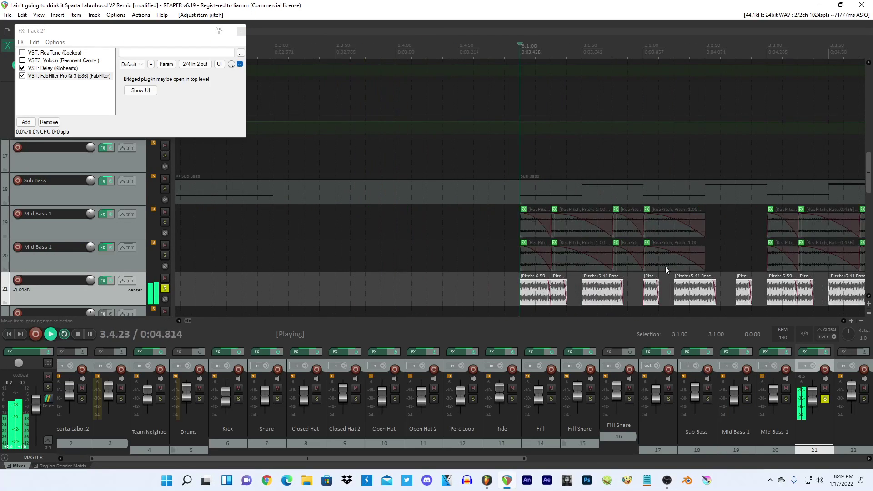
pyautogui.scroll(3, 665, 266)
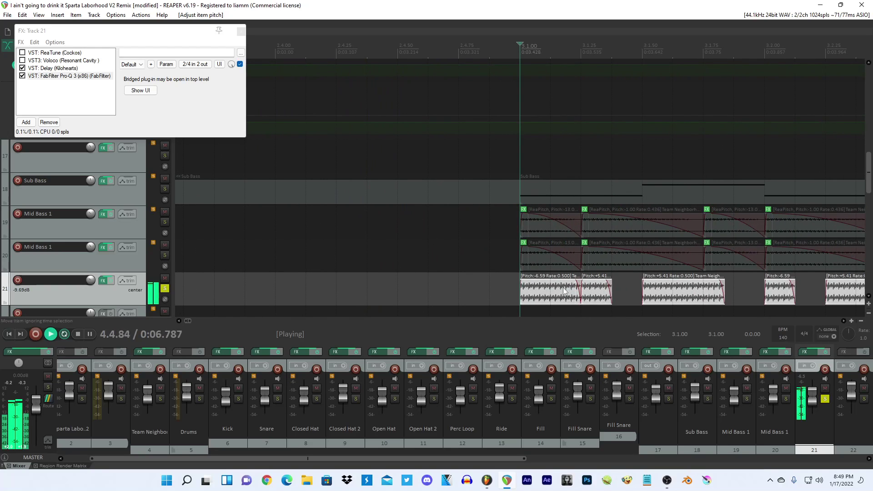
# Slip the contents of the selected chops on track 21, and enable ReaTune and Voloco in the track's effects chain.
pyautogui.moveTo(551, 289); pyautogui.dragTo(535, 289)
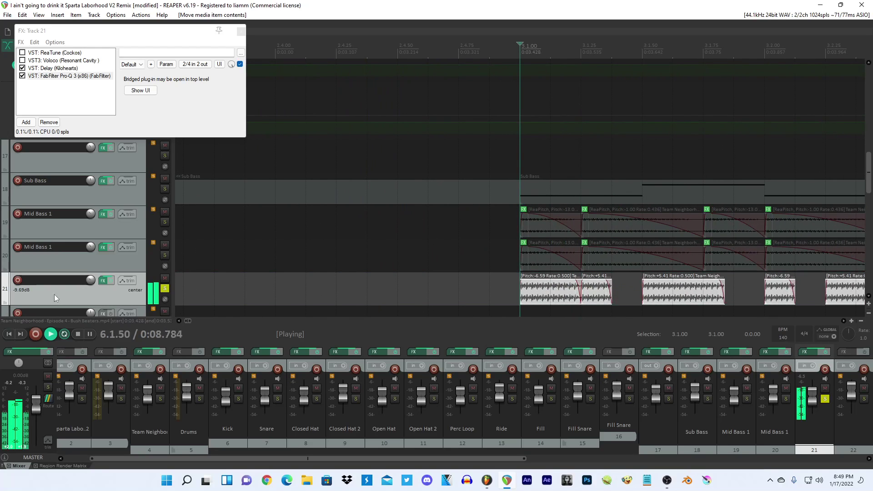
pyautogui.click(22, 52)
pyautogui.click(23, 60)
pyautogui.click(191, 6)
pyautogui.press('space')
pyautogui.press('space')
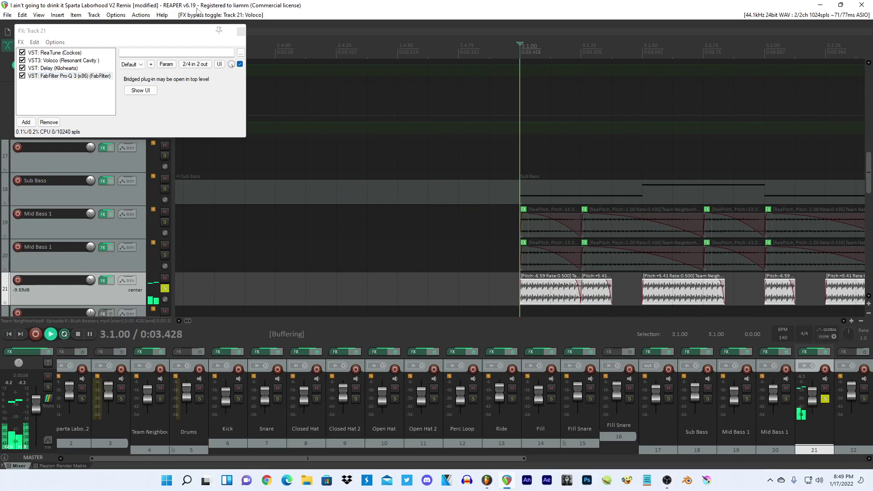
# Lower the pitch of all selected vocal chops on track 21 while replaying the pattern from 3.1.00.
pyautogui.scroll(-4, 448, 268)
pyautogui.press('-')
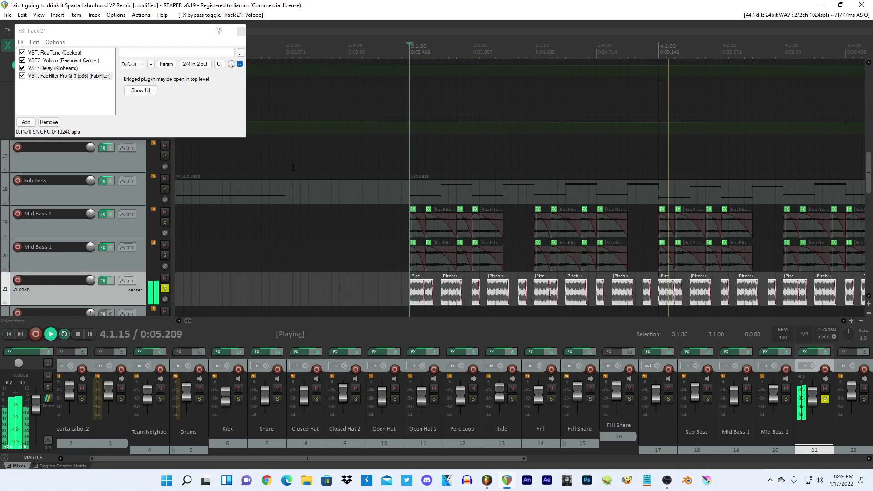
pyautogui.press('space')
pyautogui.press('space')
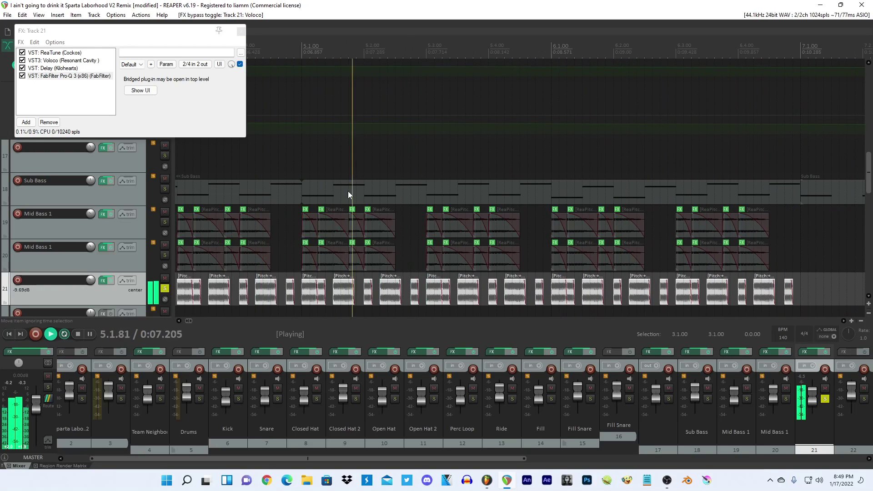
pyautogui.press('space')
pyautogui.press('space')
pyautogui.press('space')
pyautogui.press('space')
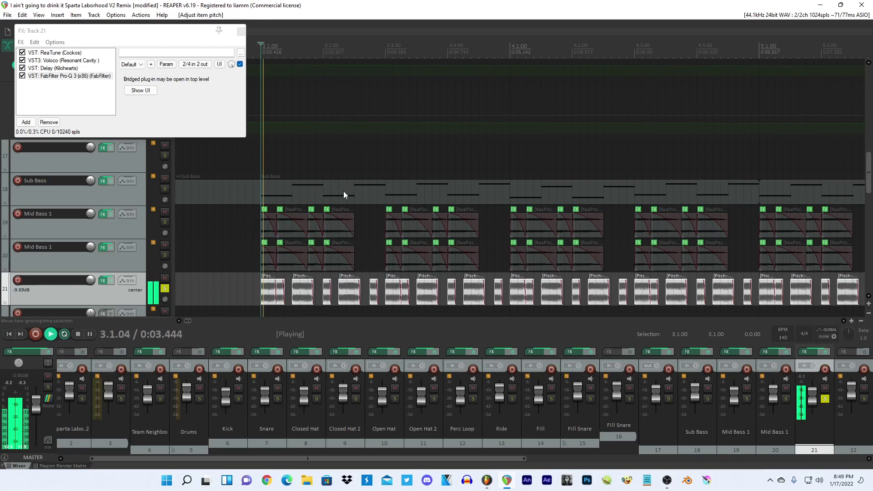
# Remove ReaTune from track 21's effects chain.
pyautogui.press('-')
pyautogui.click(49, 53)
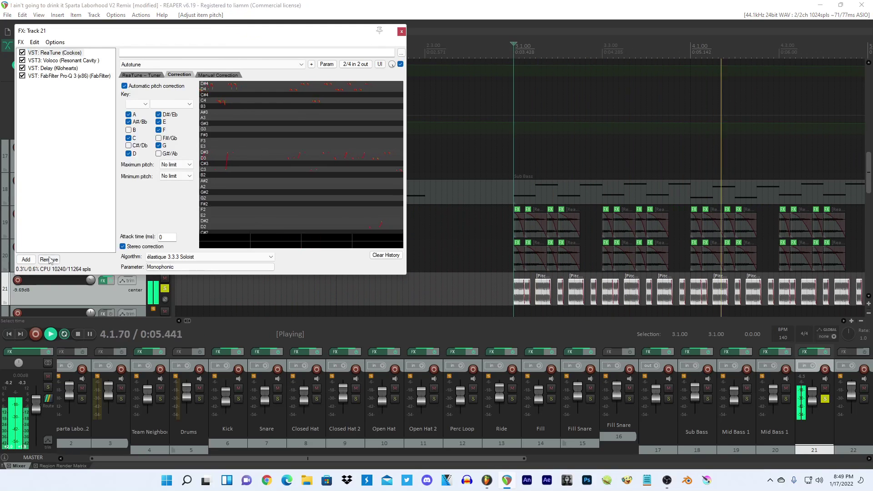
pyautogui.press('Delete')
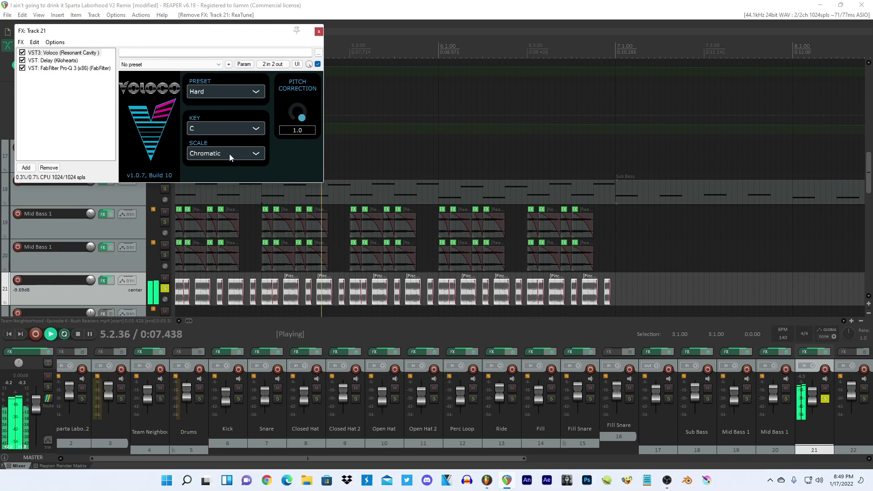
# Try Voloco's Natural preset on the chops, followed by its Big Chorus preset.
pyautogui.click(230, 153)
pyautogui.click(223, 82)
pyautogui.click(223, 91)
pyautogui.click(210, 120)
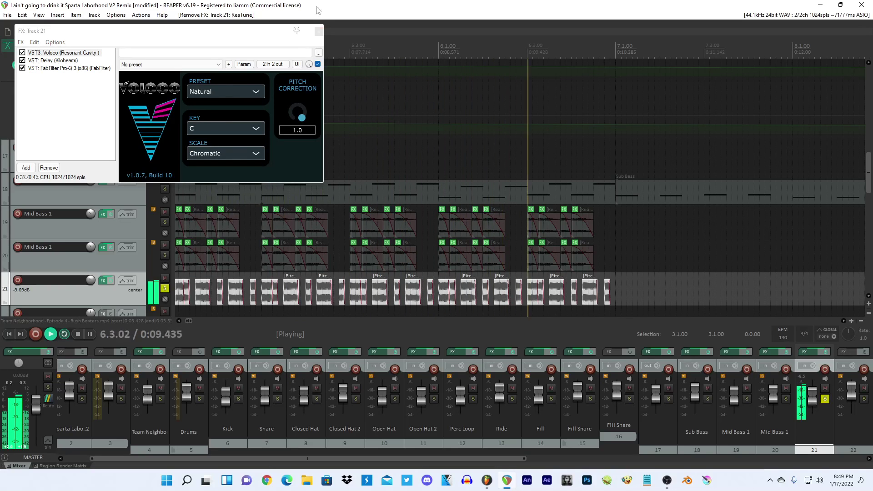
pyautogui.click(223, 91)
pyautogui.click(223, 144)
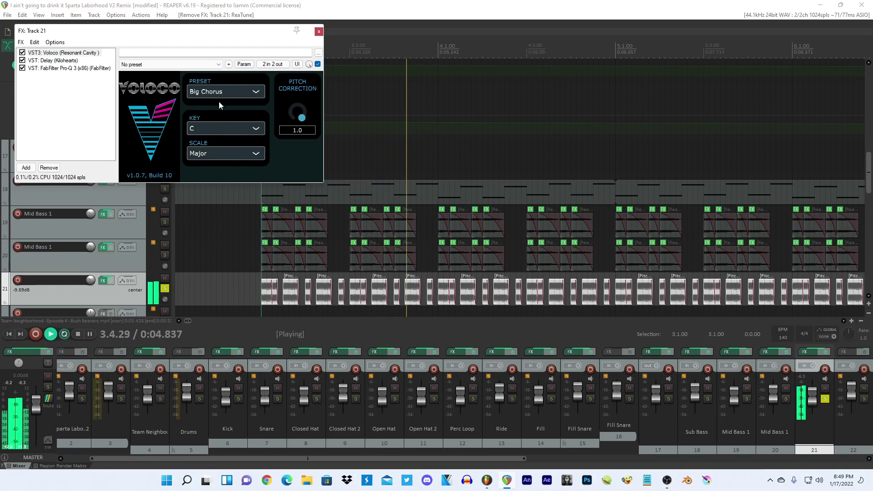
# Audition Voloco's Super Vocoder preset, and return to Big Chorus with the scale set to Chromatic.
pyautogui.click(221, 93)
pyautogui.click(211, 132)
pyautogui.click(218, 95)
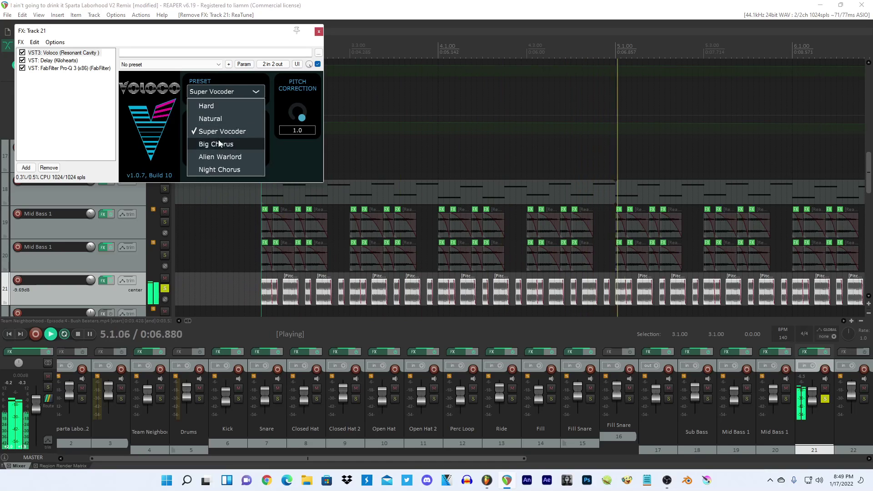
pyautogui.click(219, 144)
pyautogui.click(226, 153)
pyautogui.click(253, 245)
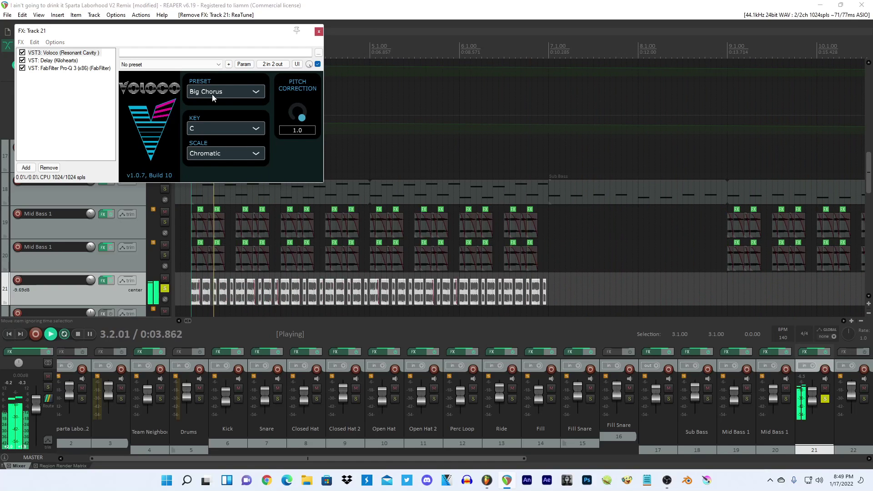
# Audition Voloco's Alien Warlord and Night Chorus presets on the chops, using the Chromatic scale.
pyautogui.click(241, 92)
pyautogui.click(230, 154)
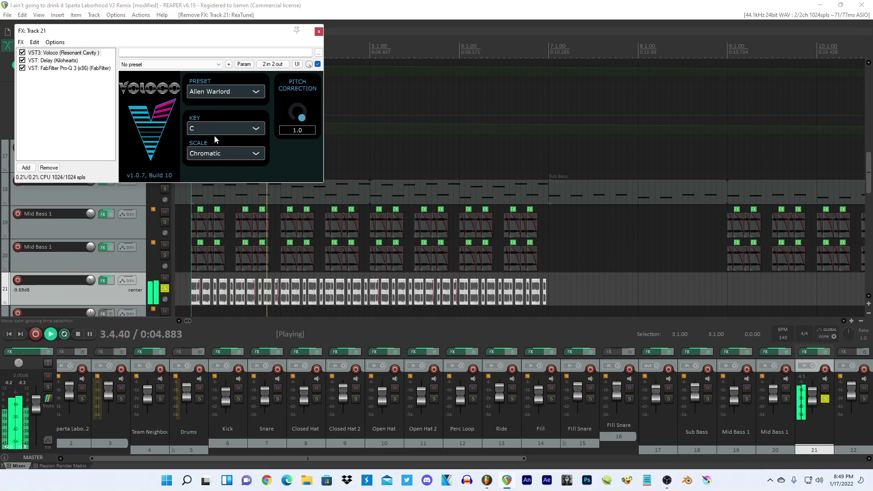
pyautogui.click(230, 91)
pyautogui.click(218, 171)
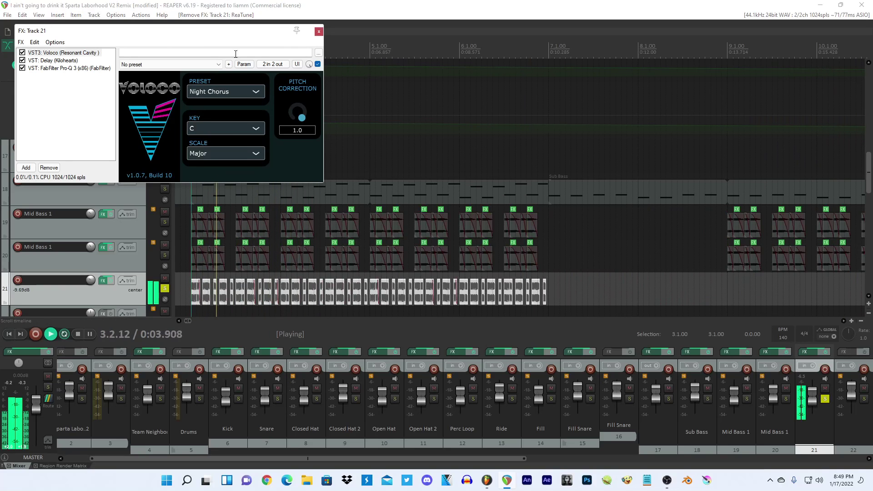
pyautogui.click(212, 154)
pyautogui.click(213, 241)
# Switch Voloco back to the Super Vocoder preset and replay the chops from 3.1.00.
pyautogui.click(220, 97)
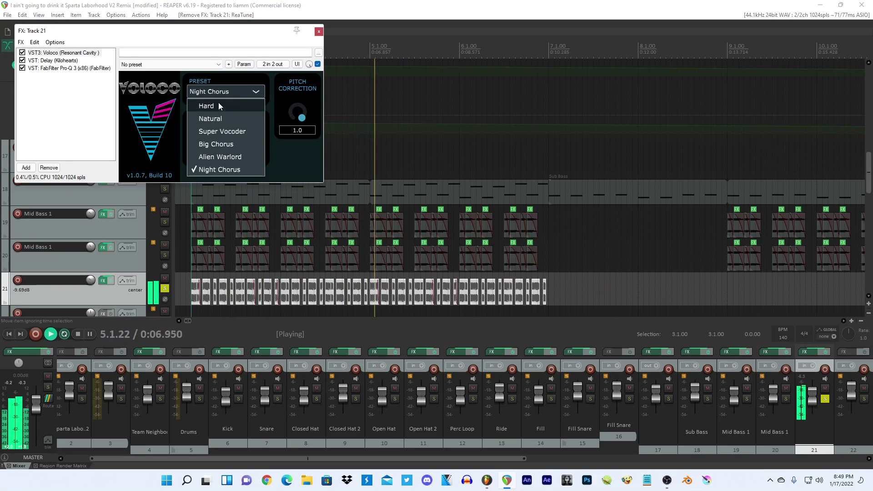
pyautogui.click(214, 130)
pyautogui.press('space')
pyautogui.press('space')
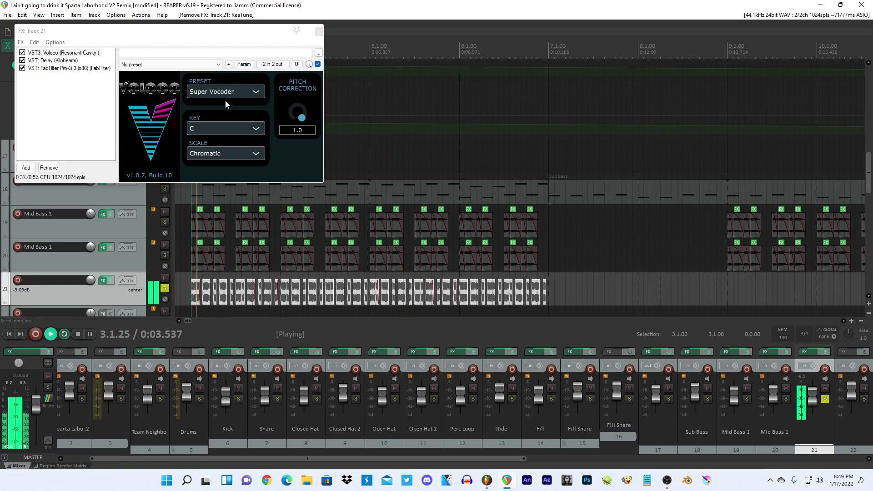
# Set Voloco's preset to Hard and replay the chops from 3.1.00.
pyautogui.click(225, 97)
pyautogui.click(214, 104)
pyautogui.click(305, 7)
pyautogui.press('space')
pyautogui.press('space')
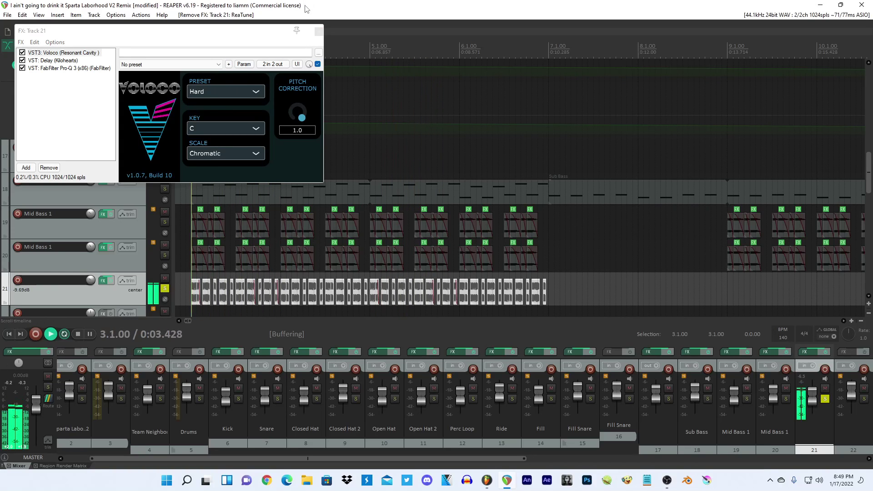
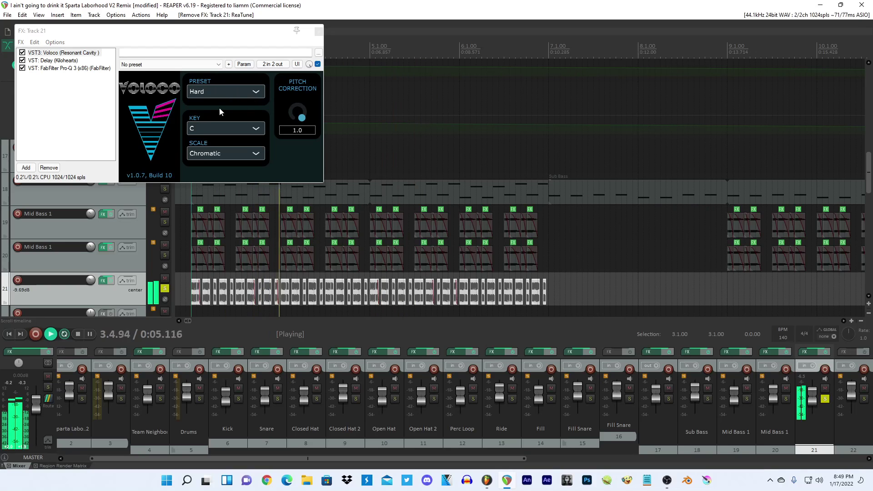
# Add Kilohearts Chorus to track 21 directly after Voloco, set its delay to about 1.55 ms and replay the chops.
pyautogui.click(26, 167)
pyautogui.write('chorus')
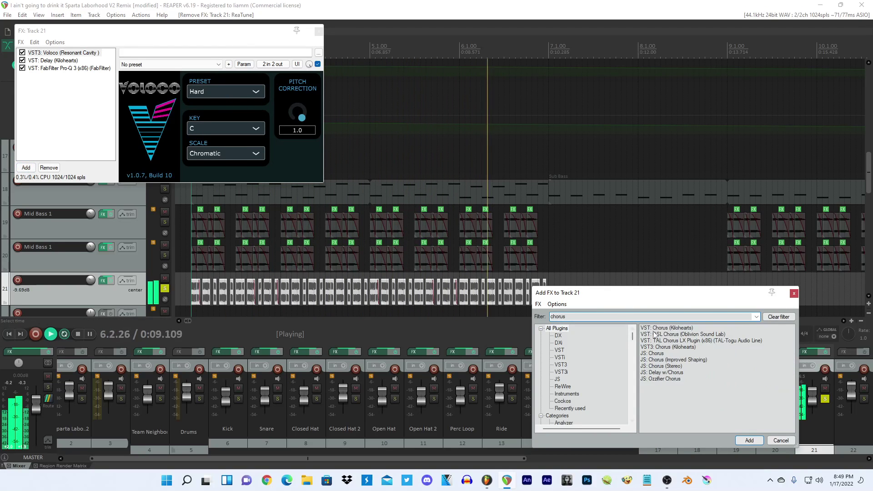
pyautogui.doubleClick(655, 329)
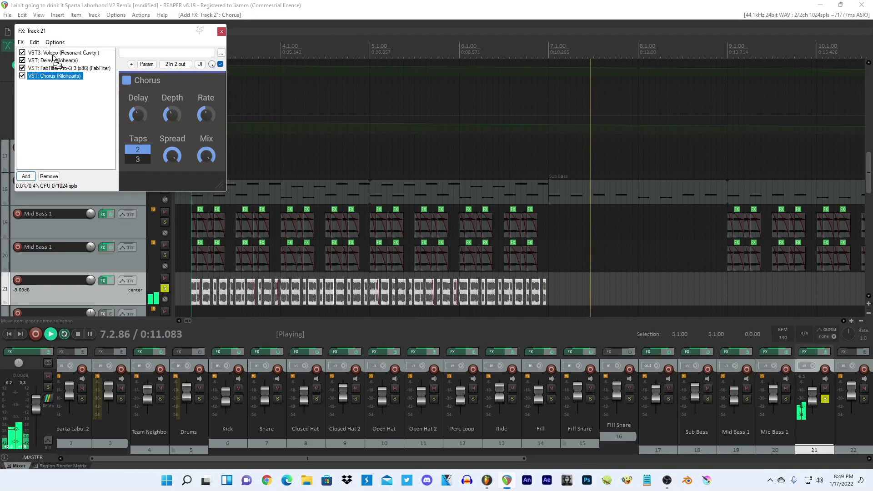
pyautogui.moveTo(54, 58); pyautogui.dragTo(54, 60)
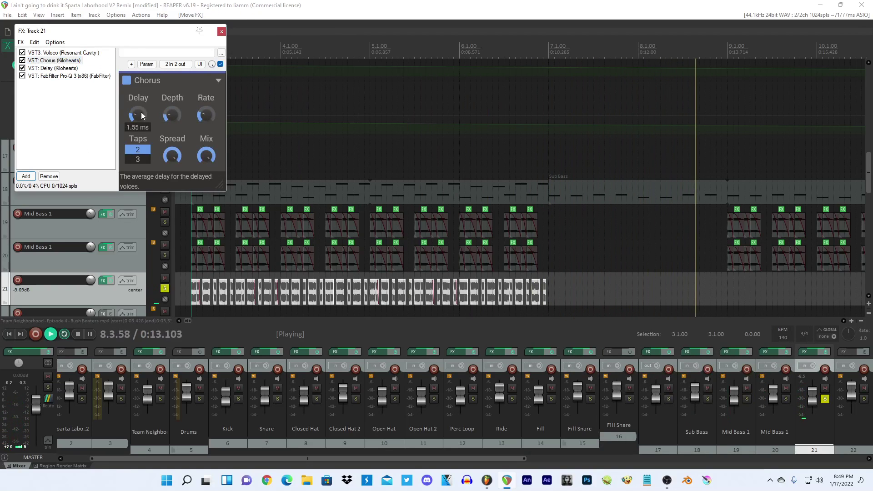
pyautogui.press('space')
pyautogui.press('space')
pyautogui.scroll(4, 304, 258)
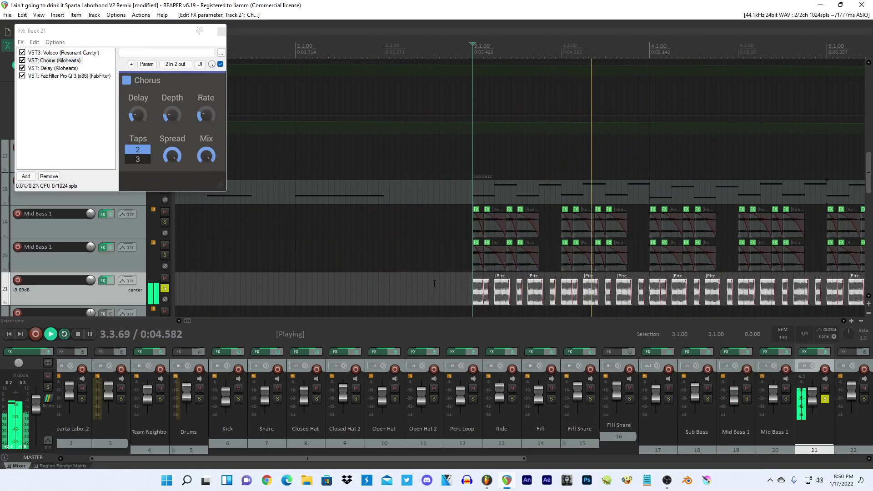
# Set the fade-out of all selected chops on track 21 to 0.010 seconds.
pyautogui.press('F2')
pyautogui.moveTo(683, 125); pyautogui.dragTo(517, 136)
pyautogui.write('.025')
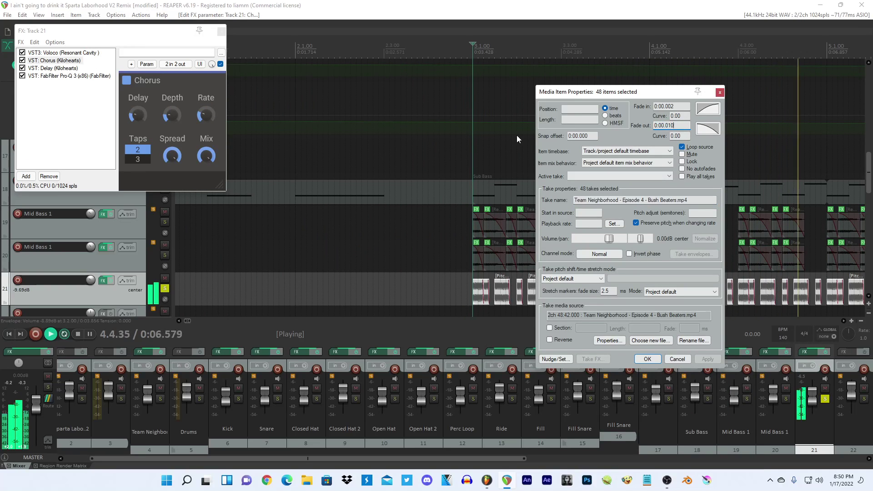
pyautogui.press('Return')
pyautogui.click(647, 359)
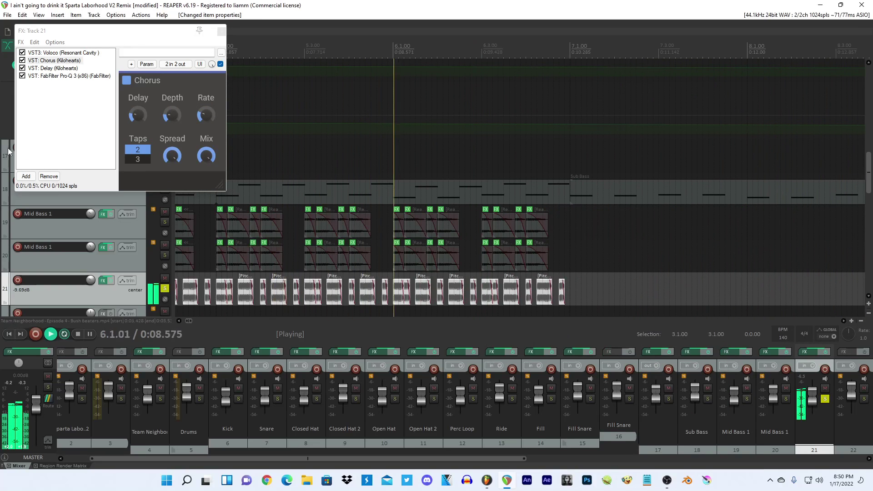
# Add CamelCrusher to track 21 between Chorus and Delay, and adjust its Mech distortion.
pyautogui.click(26, 176)
pyautogui.write('camel')
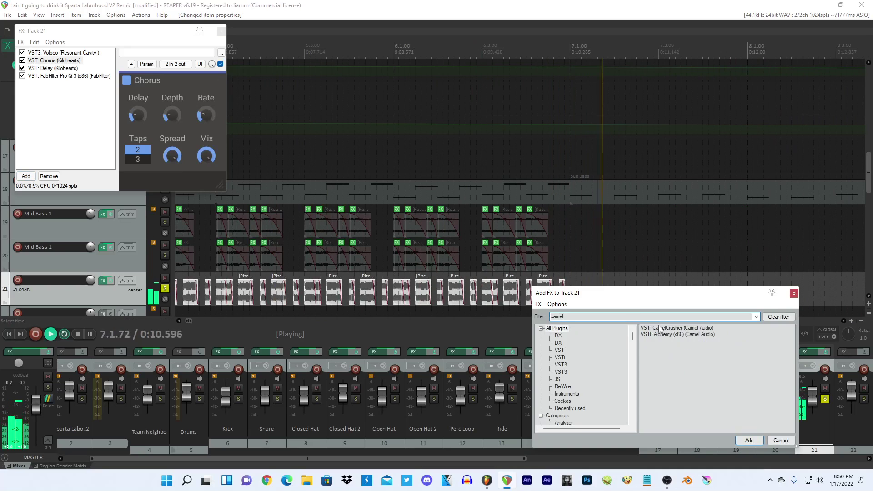
pyautogui.press('Down')
pyautogui.press('Return')
pyautogui.moveTo(43, 68); pyautogui.dragTo(44, 69)
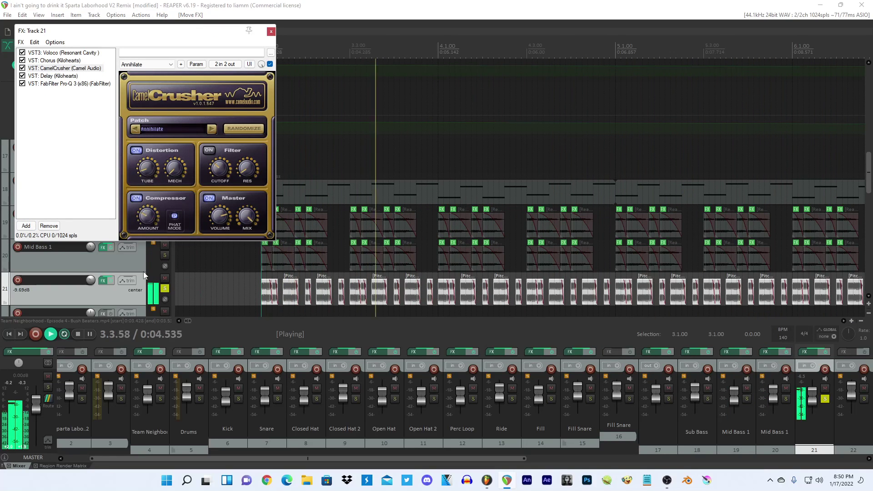
pyautogui.moveTo(181, 169); pyautogui.dragTo(176, 187)
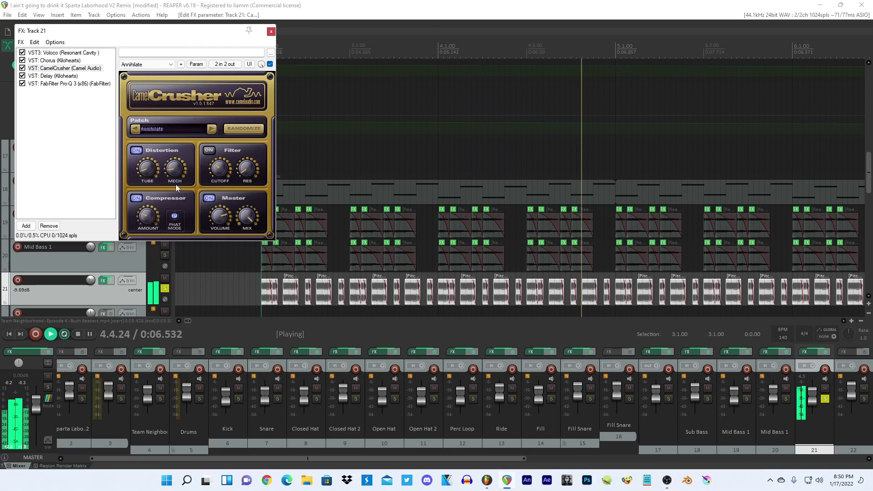
# Add Kilohearts Disperser to track 21 and place it between CamelCrusher and Delay.
pyautogui.click(26, 225)
pyautogui.write('fav')
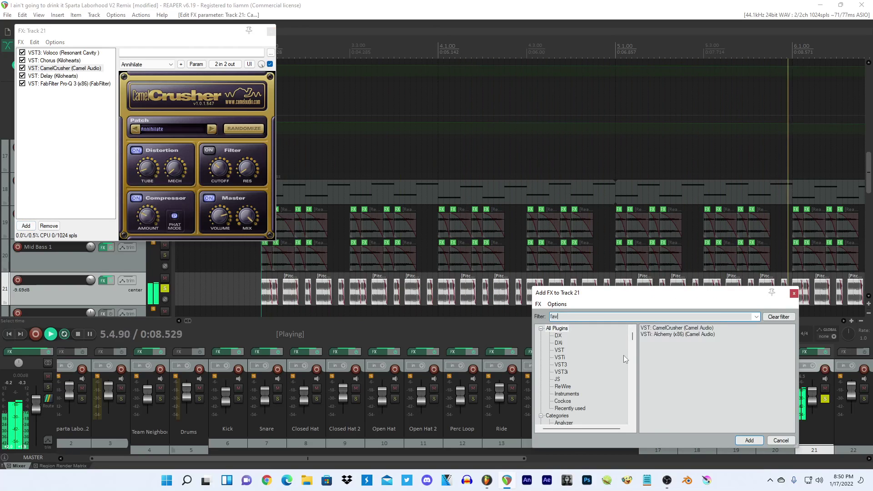
pyautogui.press('BackSpace')
pyautogui.press('BackSpace')
pyautogui.press('BackSpace')
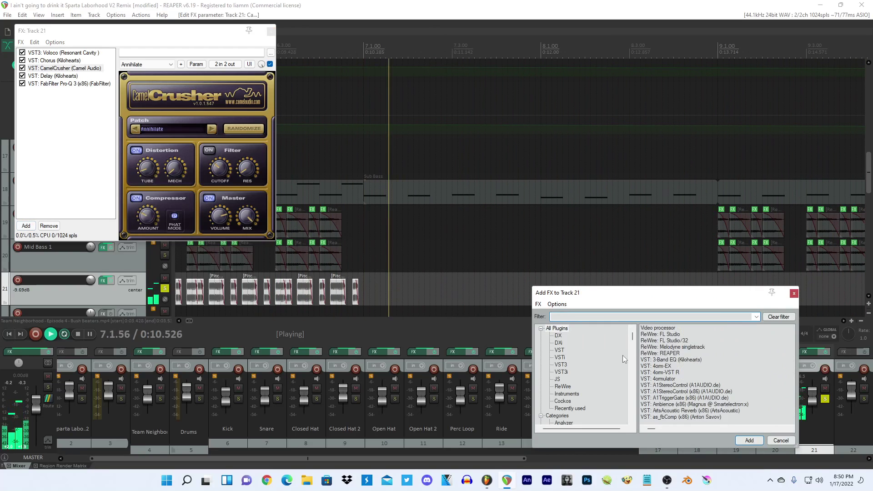
pyautogui.write('disper')
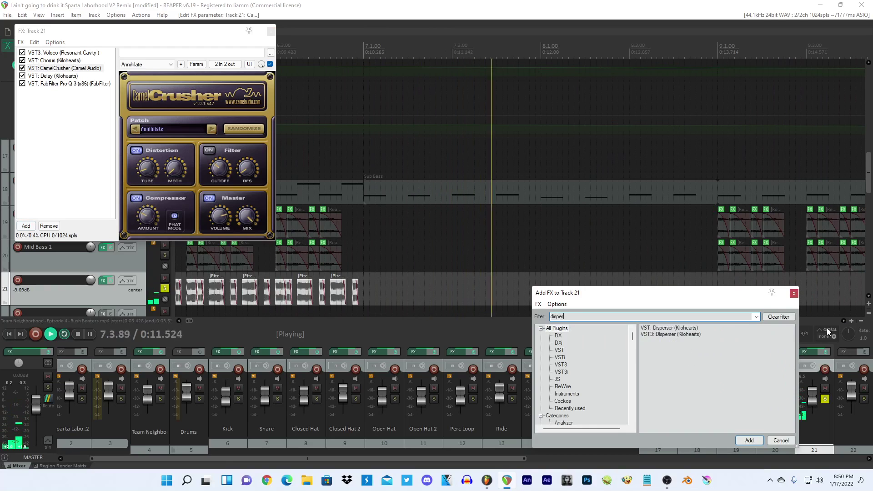
pyautogui.doubleClick(682, 328)
pyautogui.press('space')
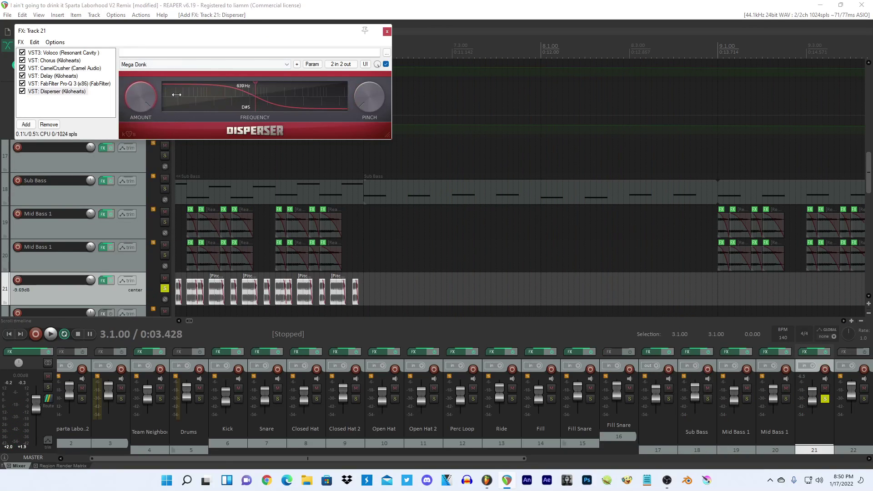
pyautogui.moveTo(71, 88); pyautogui.dragTo(70, 77)
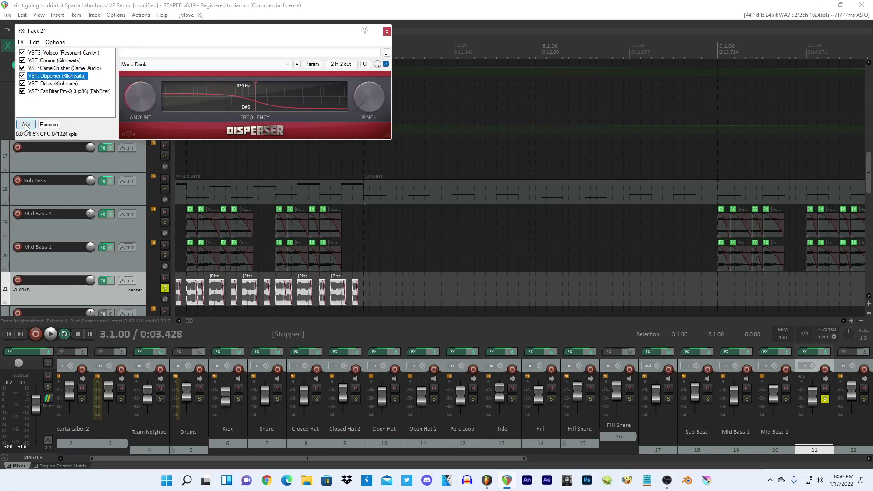
# Add Xfer OTT at the end of track 21's effects chain with 37% depth and 51% downward compression.
pyautogui.click(26, 124)
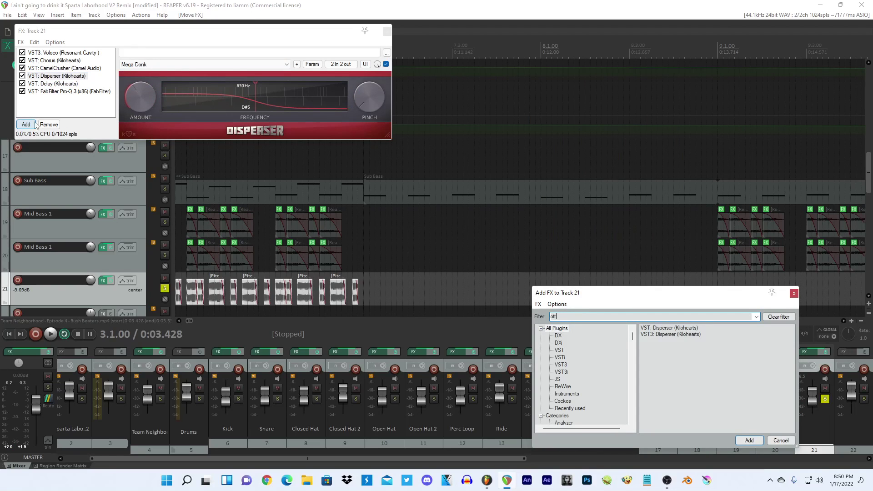
pyautogui.doubleClick(656, 336)
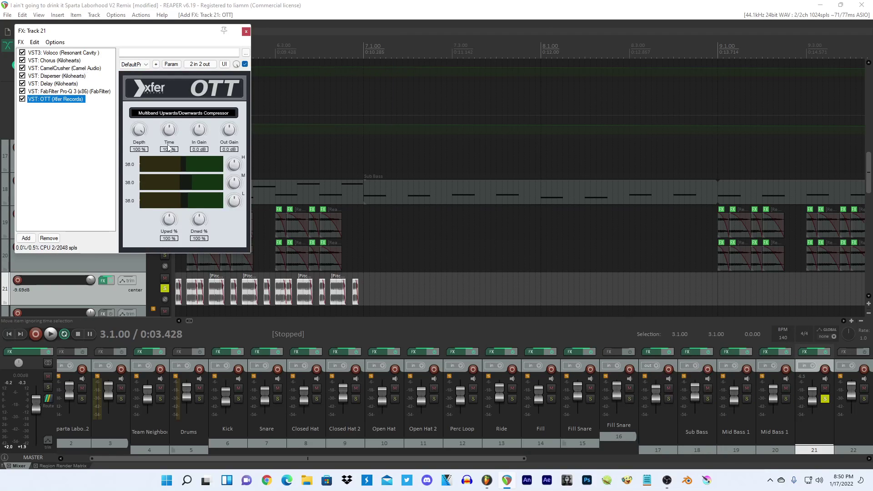
pyautogui.moveTo(130, 179); pyautogui.dragTo(130, 177)
pyautogui.press('space')
pyautogui.scroll(-1, 353, 137)
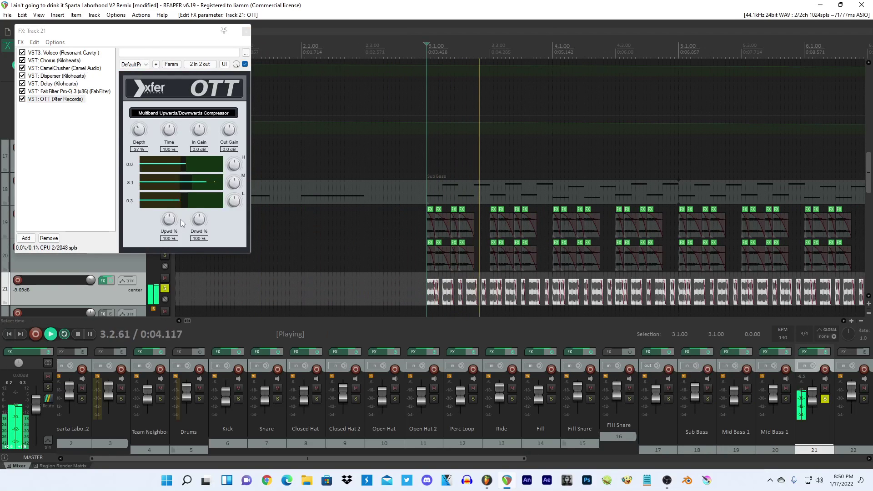
pyautogui.moveTo(198, 218); pyautogui.dragTo(206, 231)
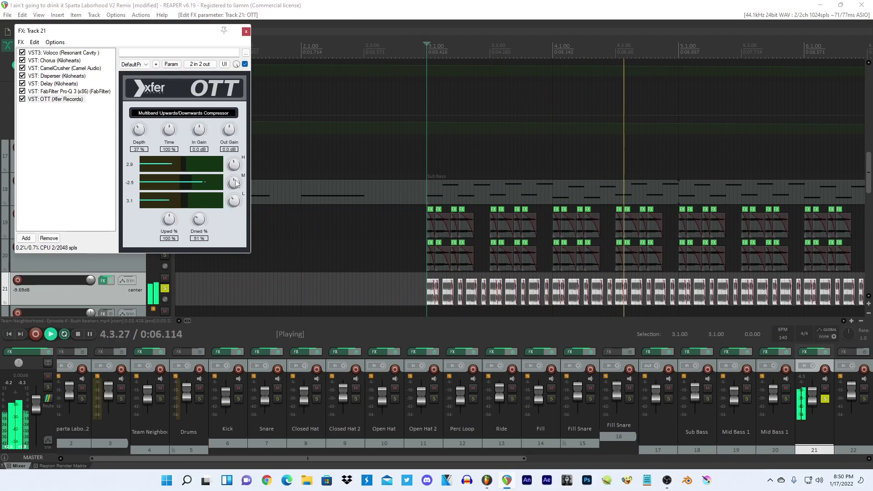
# Add Kilohearts Reverb to the end of track 21's effects chain and adjust its decay, dampening and size.
pyautogui.press('space')
pyautogui.click(28, 237)
pyautogui.write('rever')
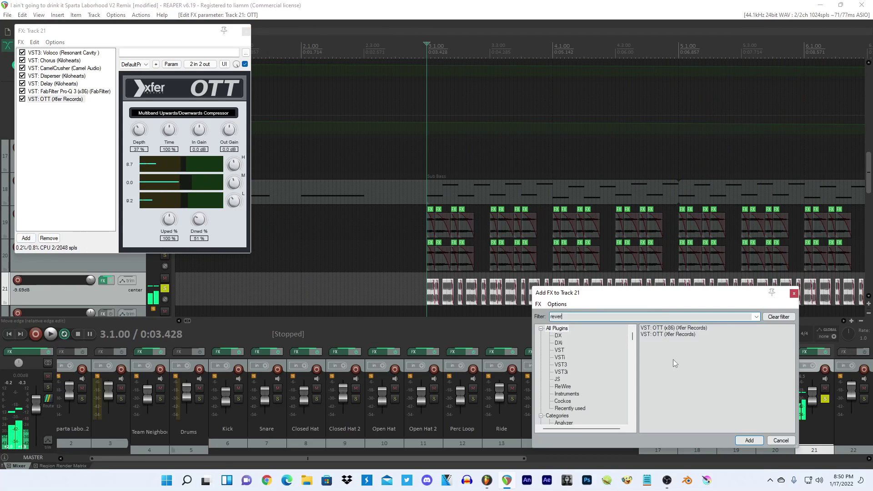
pyautogui.doubleClick(656, 341)
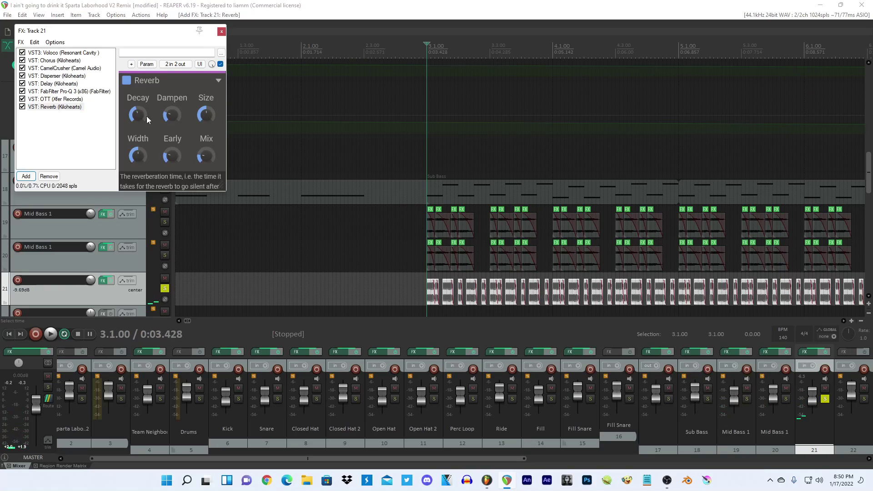
pyautogui.moveTo(138, 115); pyautogui.dragTo(137, 112)
pyautogui.moveTo(172, 115); pyautogui.dragTo(206, 129)
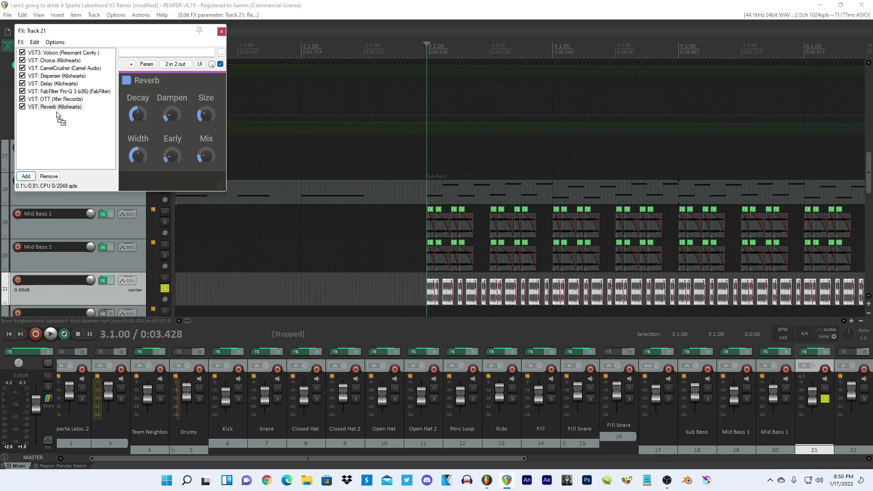
# Fine-tune the mix of track 21's Delay during playback and close the effects chain.
pyautogui.click(50, 84)
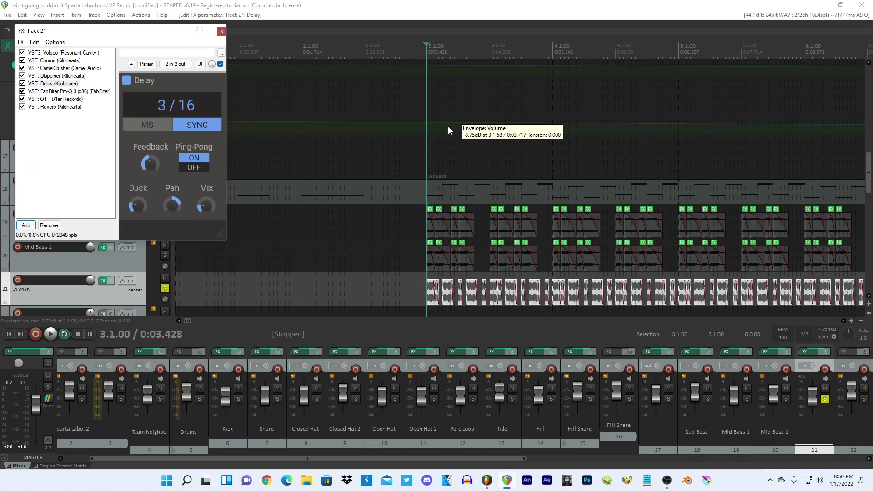
pyautogui.click(668, 480)
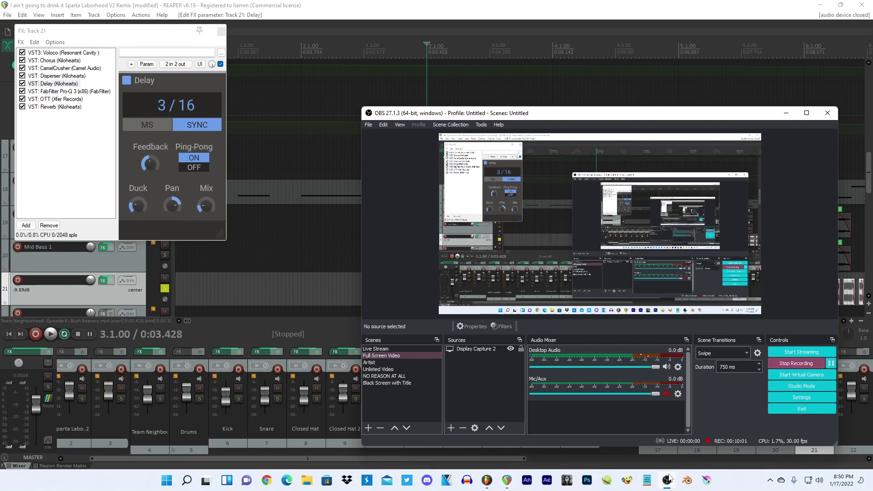
pyautogui.click(668, 480)
pyautogui.press('space')
pyautogui.scroll(-2, 503, 219)
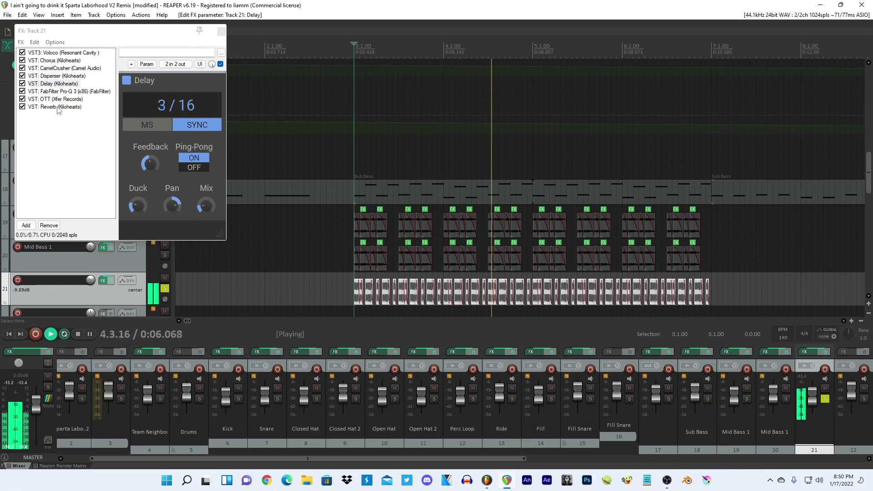
pyautogui.moveTo(204, 206); pyautogui.dragTo(204, 200)
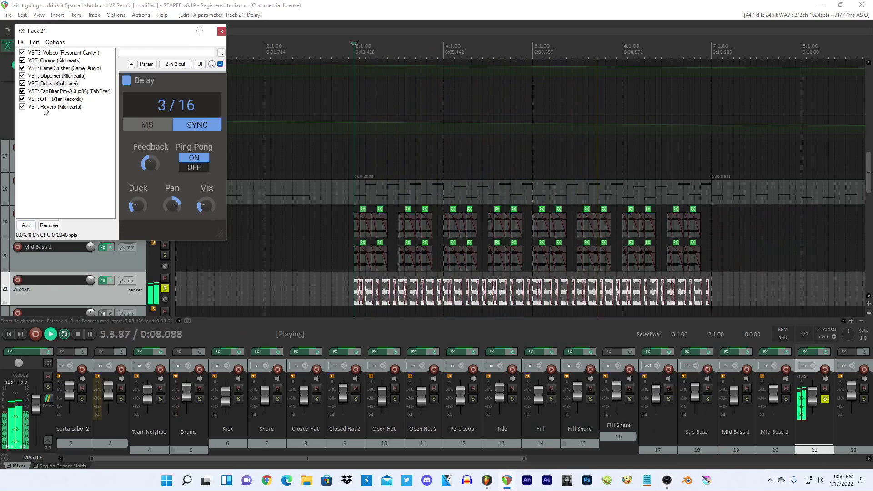
pyautogui.press('space')
pyautogui.click(222, 32)
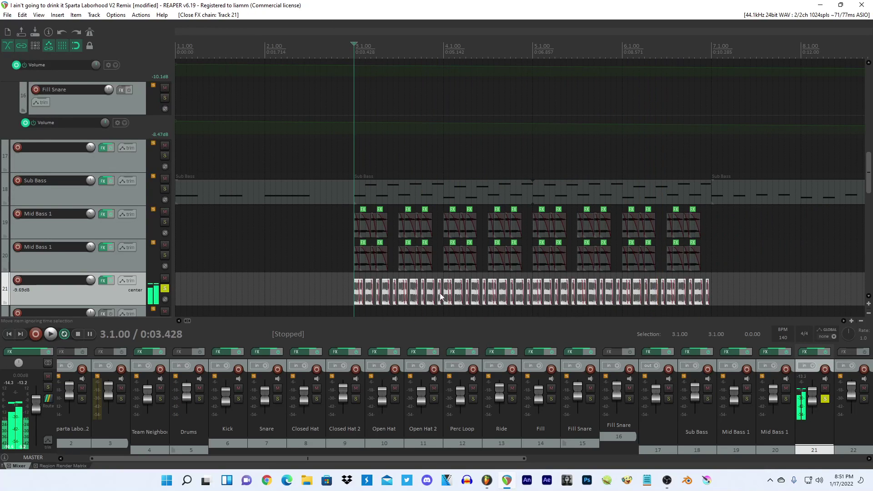
# Set the fade-out of all selected chops on track 21 to 0.020 seconds.
pyautogui.scroll(3, 486, 279)
pyautogui.scroll(3, 485, 279)
pyautogui.moveTo(546, 295); pyautogui.dragTo(547, 294)
pyautogui.press('F2')
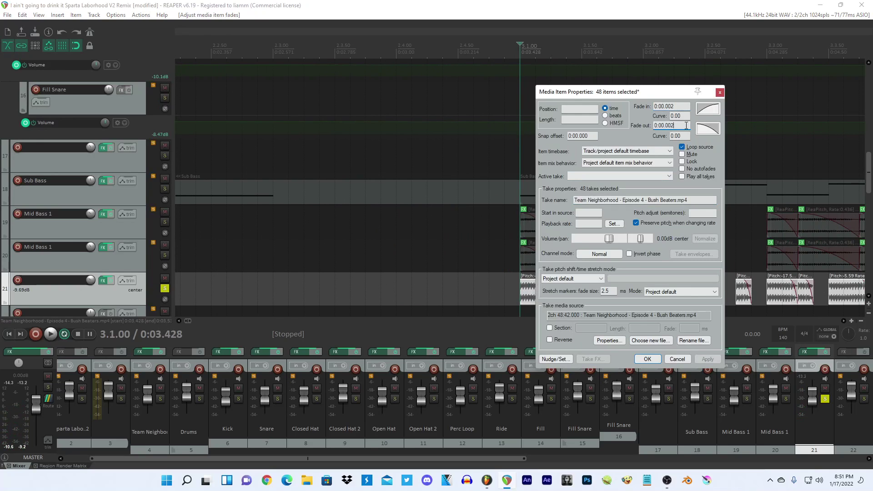
pyautogui.press('Return')
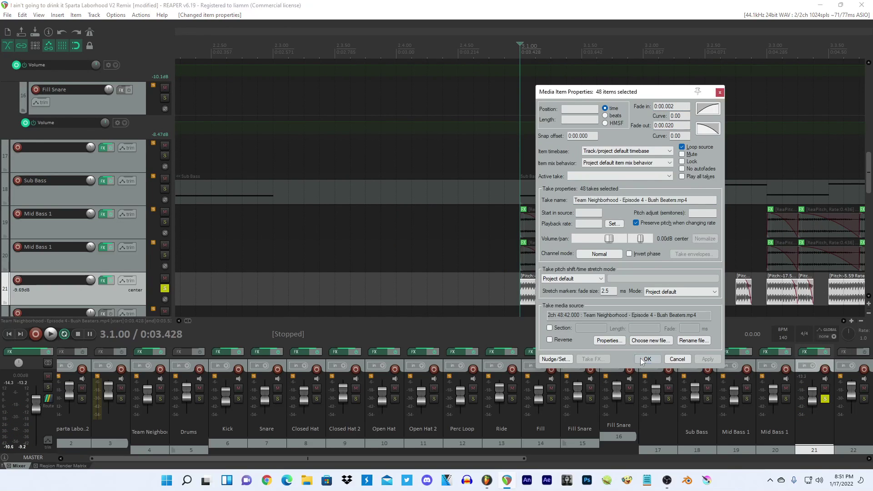
# Play the soloed chops from measure 3 and inspect their fades up close.
pyautogui.scroll(3, 636, 201)
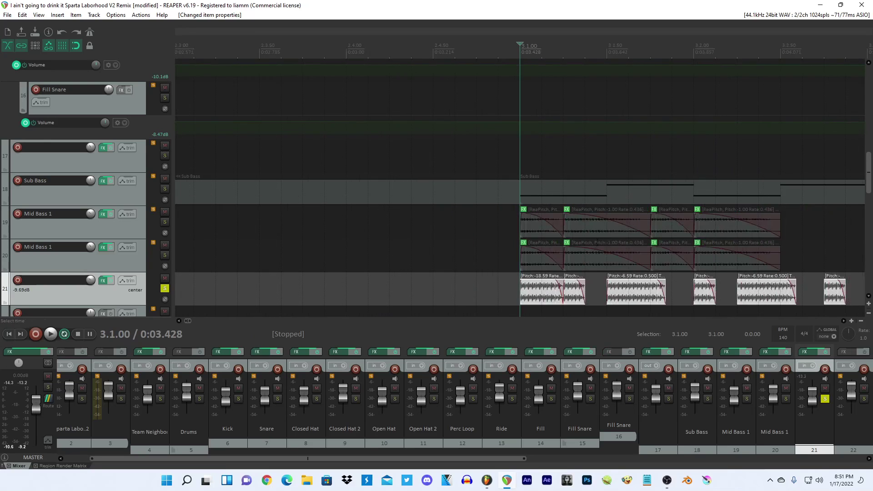
pyautogui.press('space')
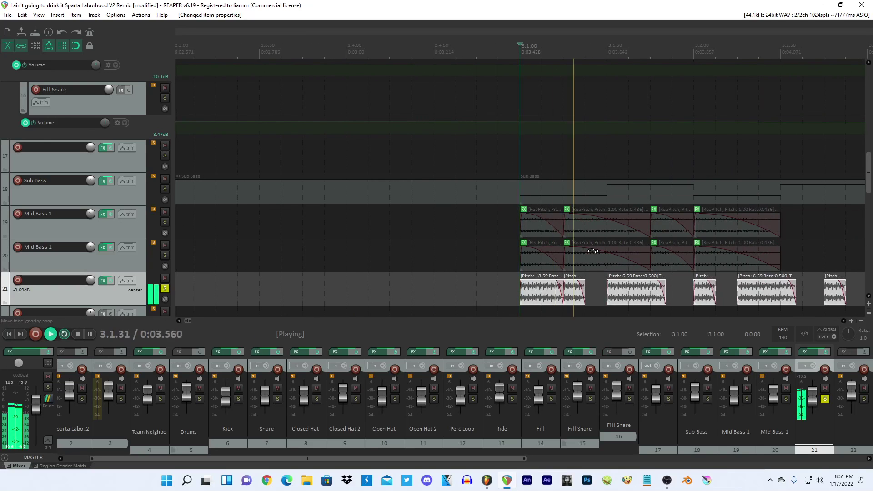
pyautogui.press('space')
pyautogui.scroll(-5, 589, 253)
pyautogui.press('space')
pyautogui.scroll(7, 587, 257)
pyautogui.press('space')
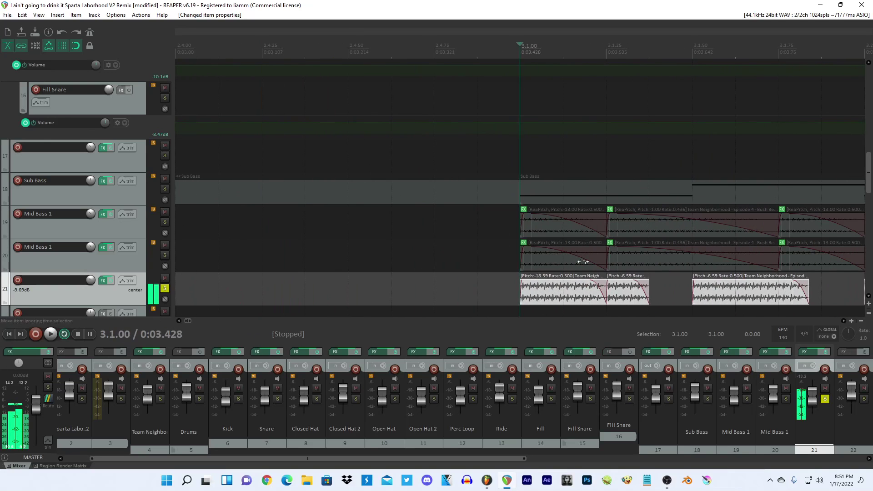
pyautogui.click(611, 293)
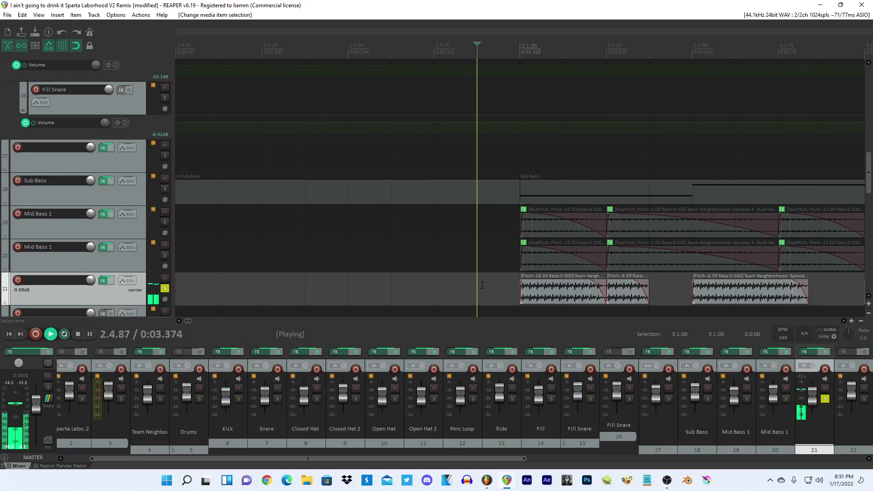
# Unsolo track 21 and lower its volume to -13.45 dB against the full mix.
pyautogui.scroll(-8, 485, 285)
pyautogui.click(164, 288)
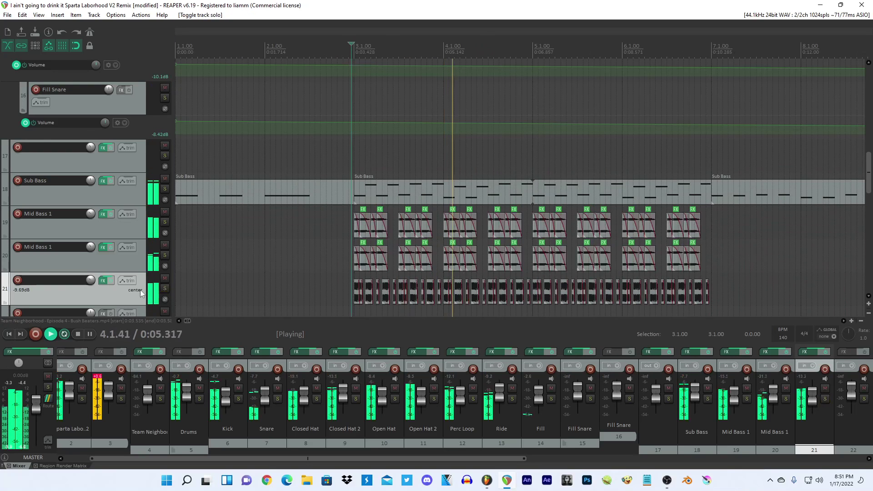
pyautogui.moveTo(91, 280); pyautogui.dragTo(91, 291)
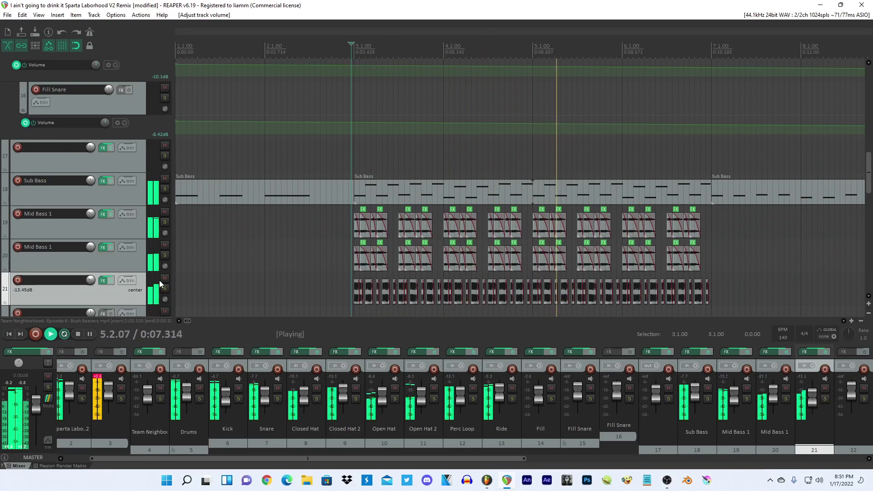
pyautogui.press('space')
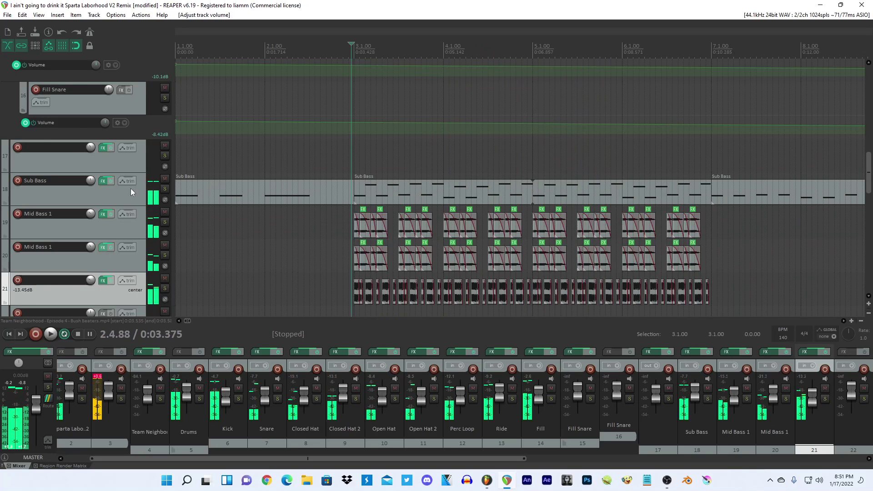
# Copy the JS Time Adjustment Delay from track 20's effects chain to the end of track 21's chain.
pyautogui.click(410, 78)
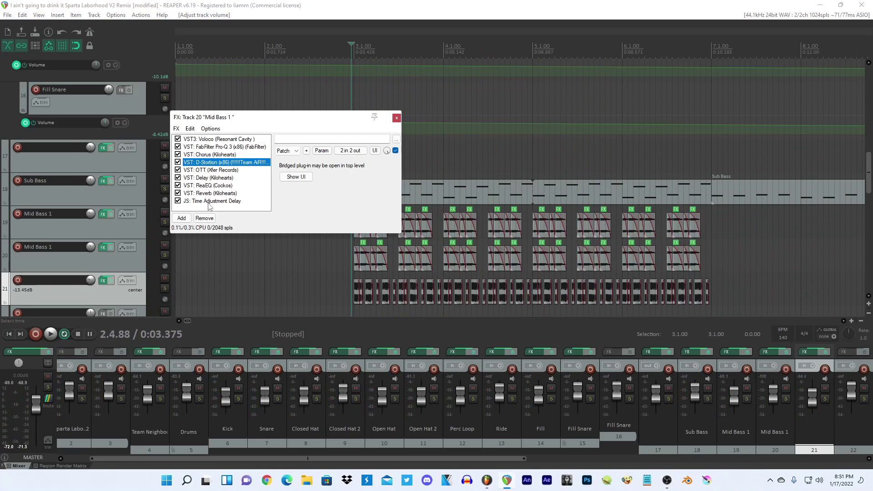
pyautogui.moveTo(78, 296); pyautogui.dragTo(77, 296)
pyautogui.press('space')
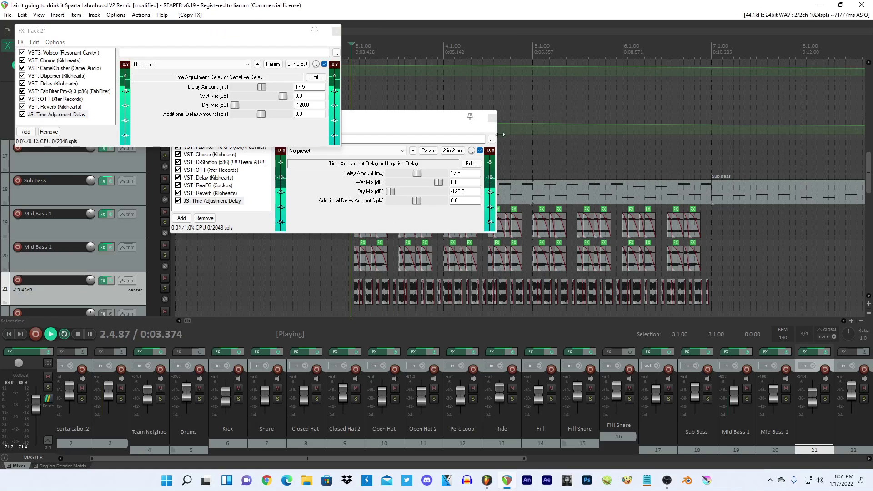
pyautogui.click(492, 117)
# Solo track 21 with the metronome enabled and set its Time Adjustment Delay amount to 15 ms.
pyautogui.click(165, 289)
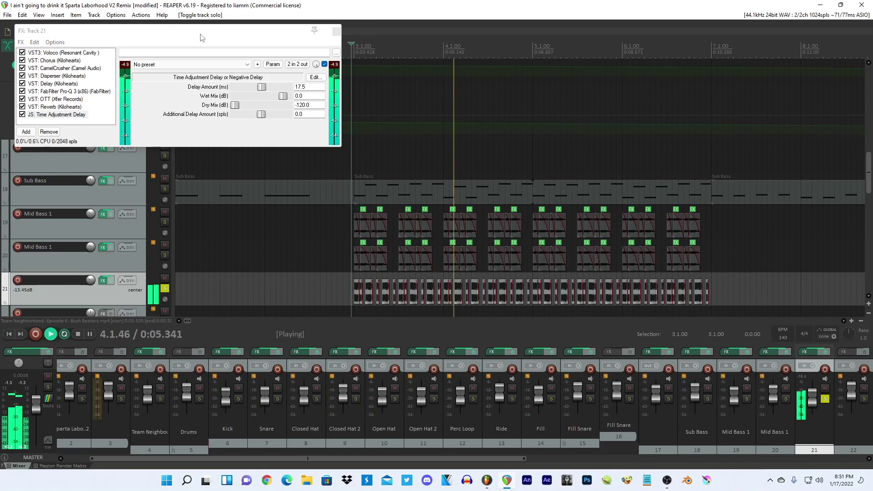
pyautogui.click(269, 116)
pyautogui.moveTo(169, 31); pyautogui.dragTo(213, 101)
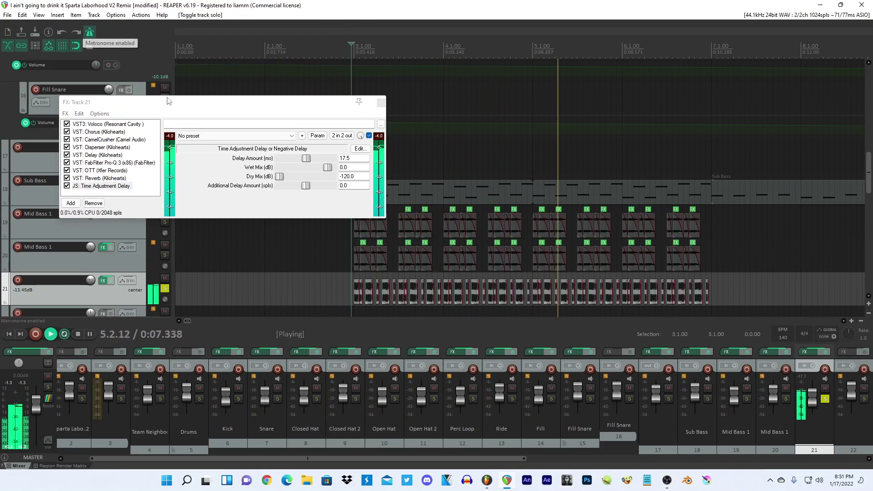
pyautogui.click(353, 158)
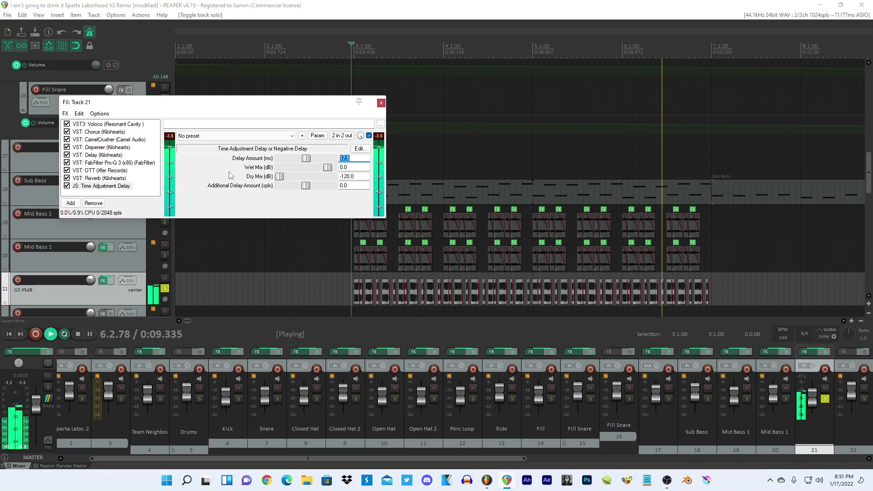
pyautogui.write('15')
pyautogui.click(488, 4)
pyautogui.press('space')
pyautogui.press('space')
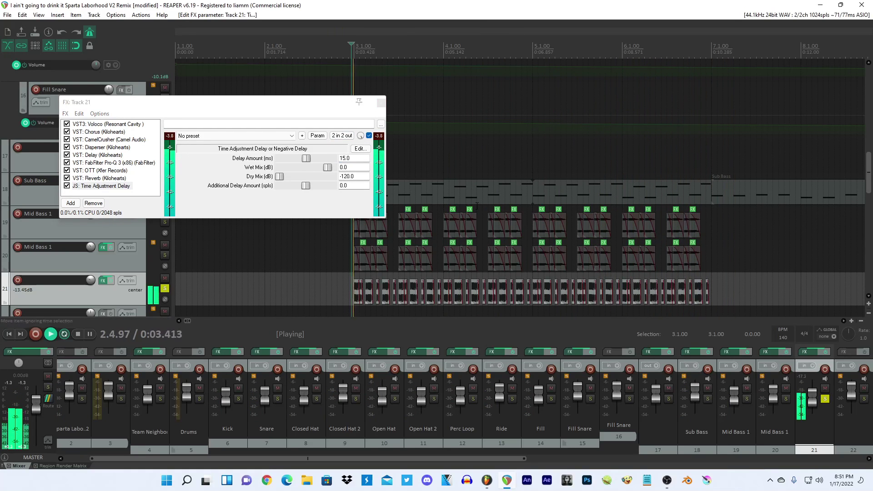
# Unsolo track 21 to hear it in the full mix and close its effects chain.
pyautogui.scroll(3, 489, 228)
pyautogui.click(165, 288)
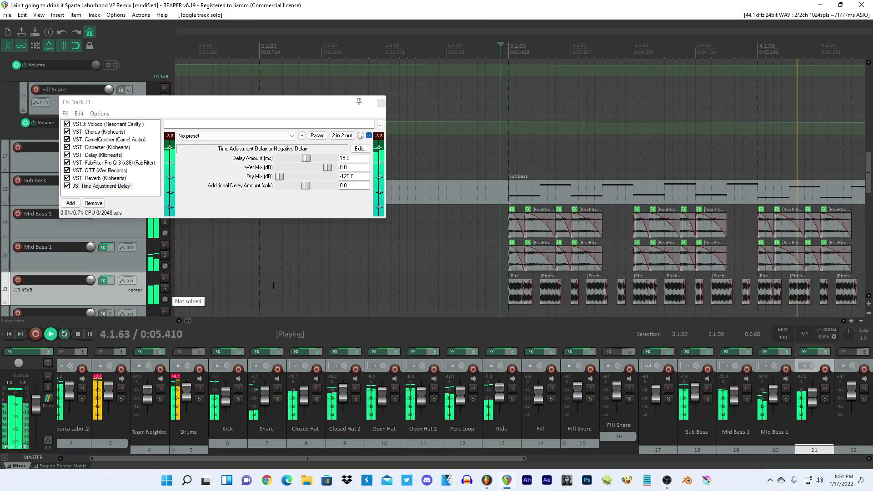
pyautogui.scroll(-3, 271, 279)
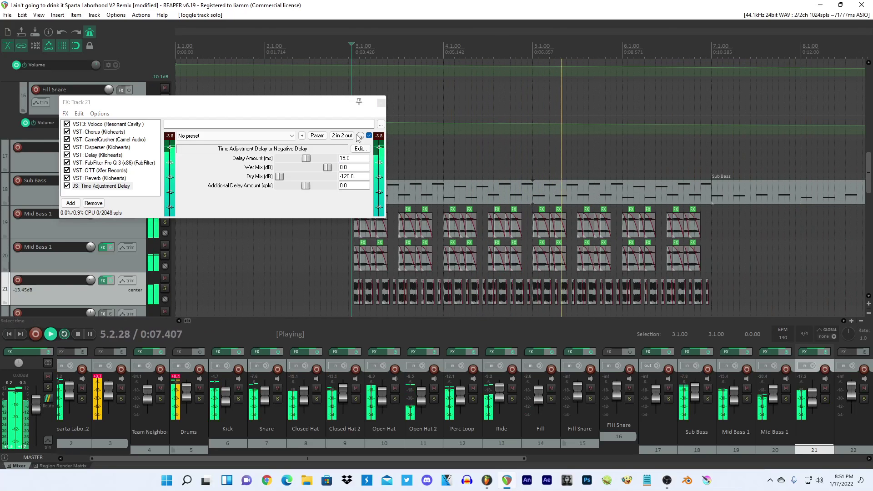
pyautogui.click(379, 103)
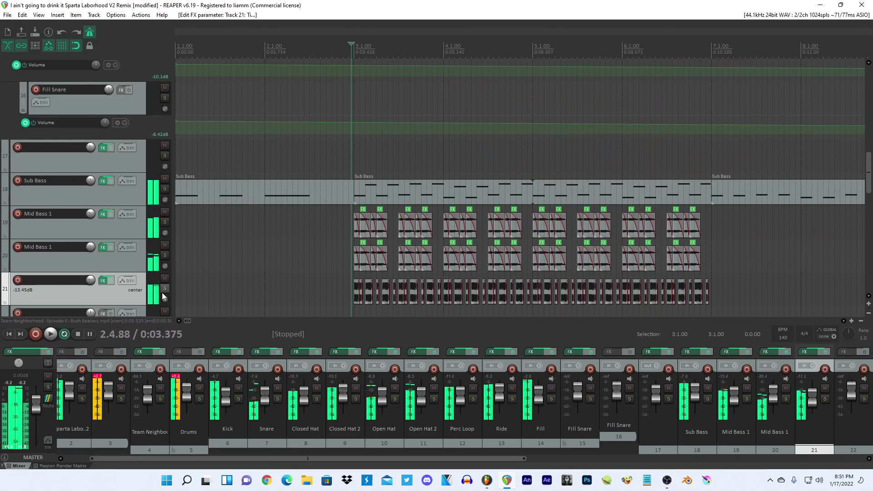
# Solo track 21, add D-Stortion to its effects chain and place it between Voloco and Chorus.
pyautogui.click(164, 288)
pyautogui.click(105, 280)
pyautogui.click(71, 203)
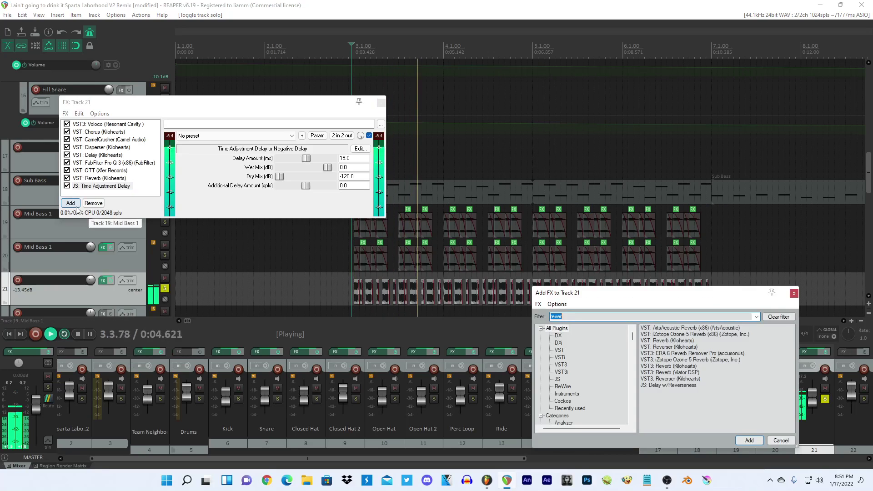
pyautogui.write('d-')
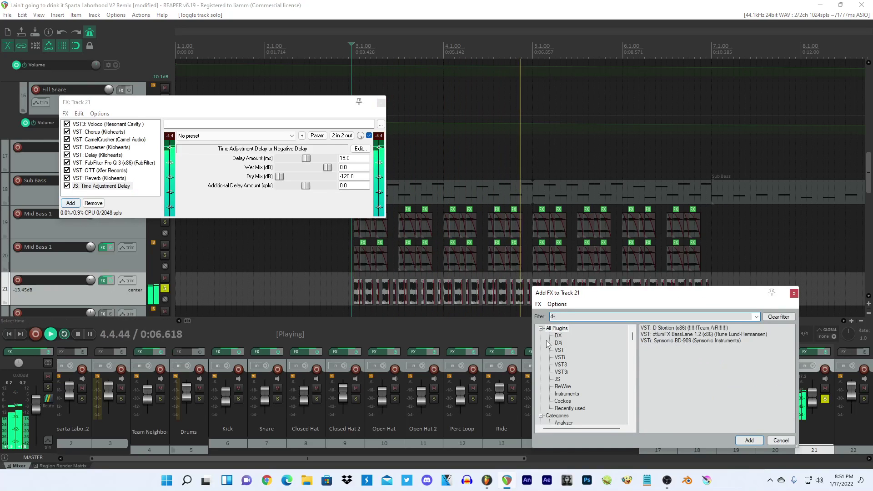
pyautogui.doubleClick(691, 328)
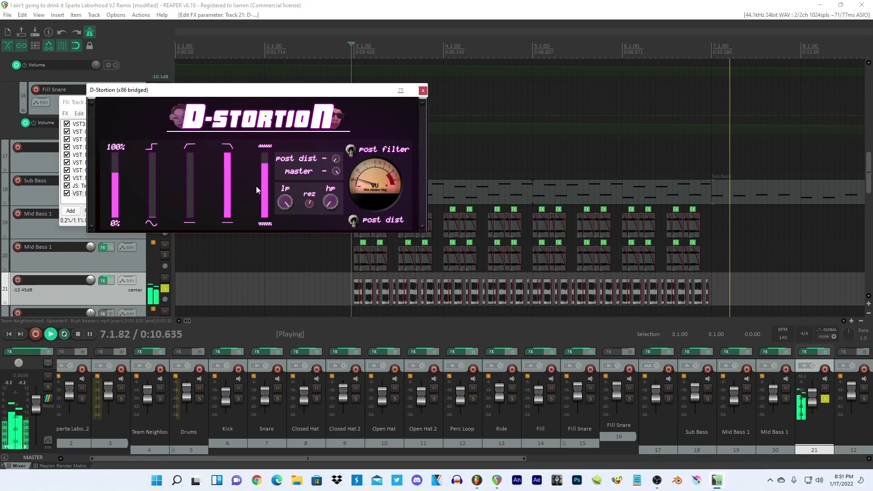
pyautogui.click(155, 199)
pyautogui.click(423, 90)
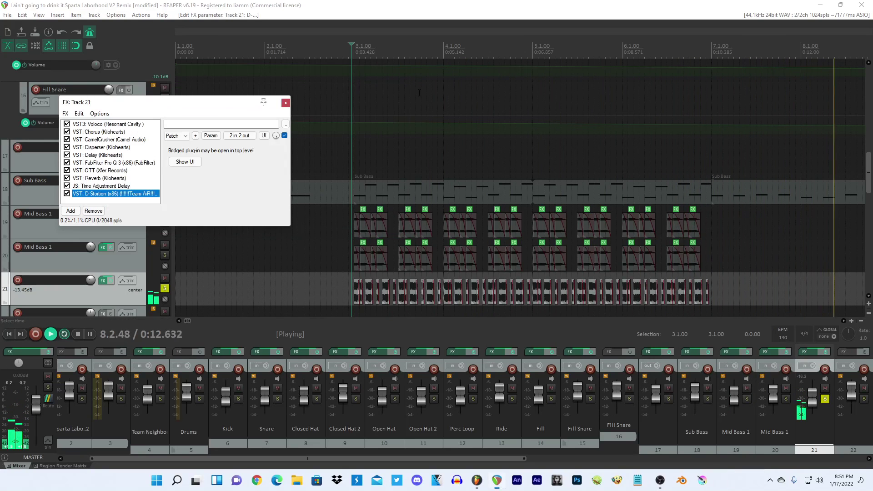
pyautogui.moveTo(108, 194); pyautogui.dragTo(95, 132)
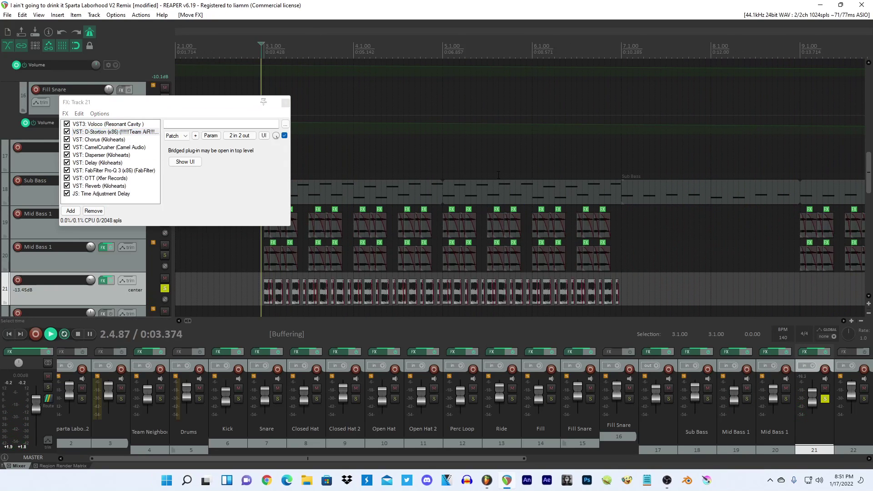
# Adjust D-Stortion's shaping sliders on track 21 and bring its percentage slider to about half.
pyautogui.doubleClick(121, 132)
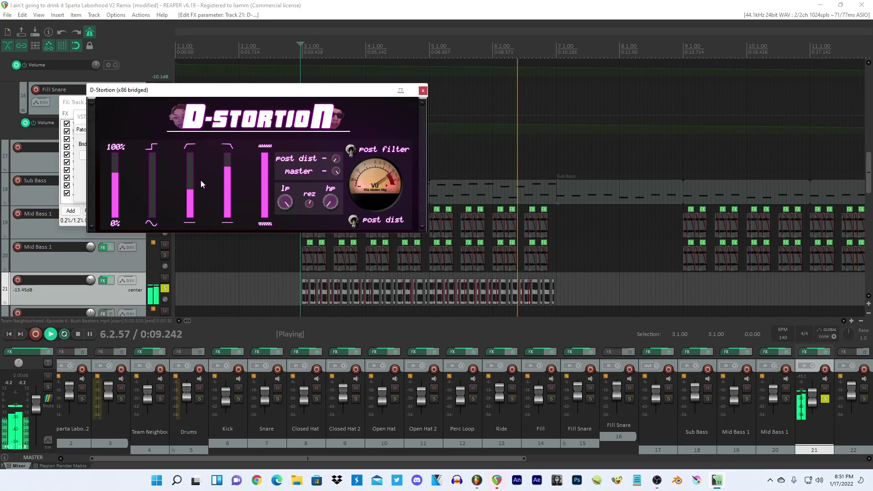
pyautogui.click(290, 30)
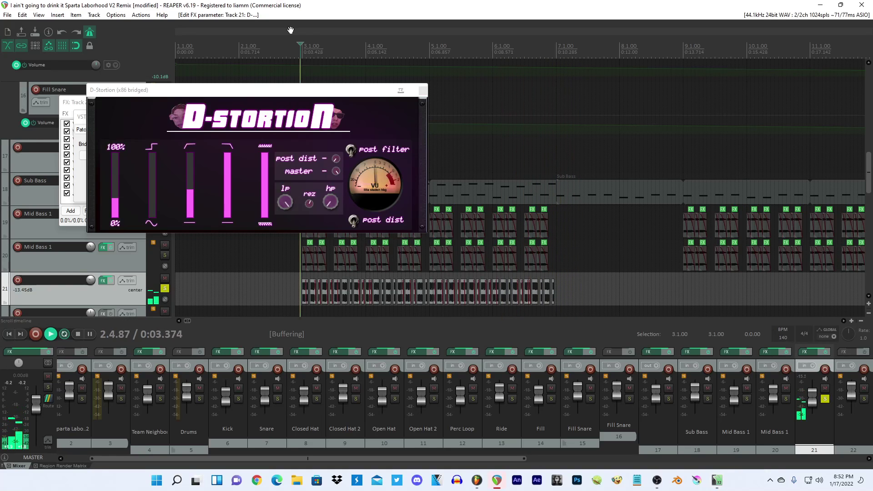
pyautogui.moveTo(115, 199); pyautogui.dragTo(115, 192)
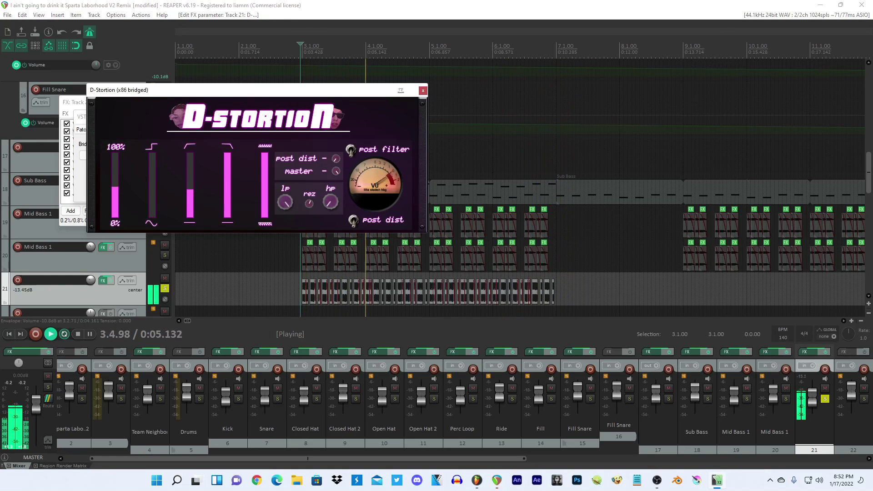
pyautogui.click(423, 91)
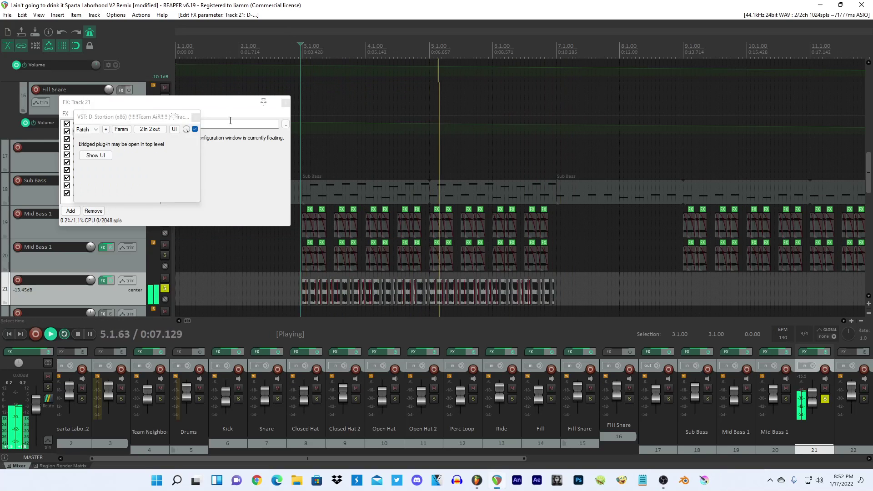
# Open FabFilter Pro-Q 3 on track 21 and cut three adjacent narrow notches around 375 Hz, the outer two at -30 dB.
pyautogui.click(195, 116)
pyautogui.doubleClick(79, 170)
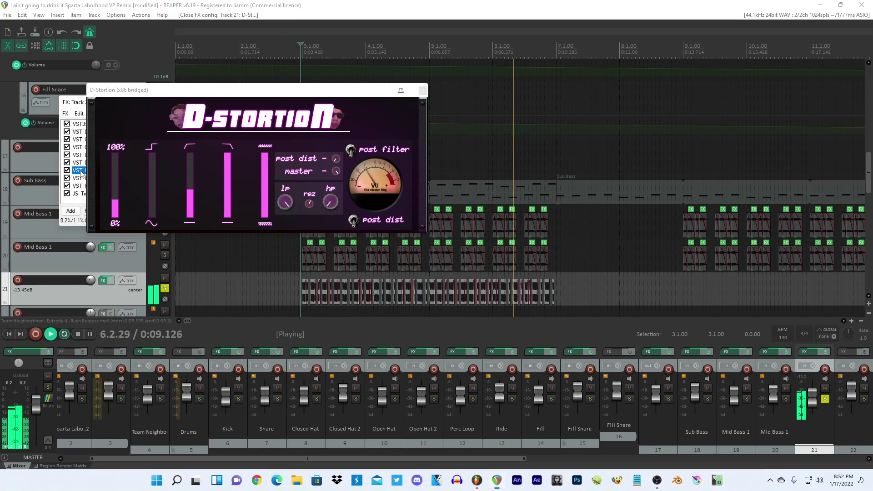
pyautogui.click(335, 5)
pyautogui.press('space')
pyautogui.moveTo(250, 138); pyautogui.dragTo(208, 211)
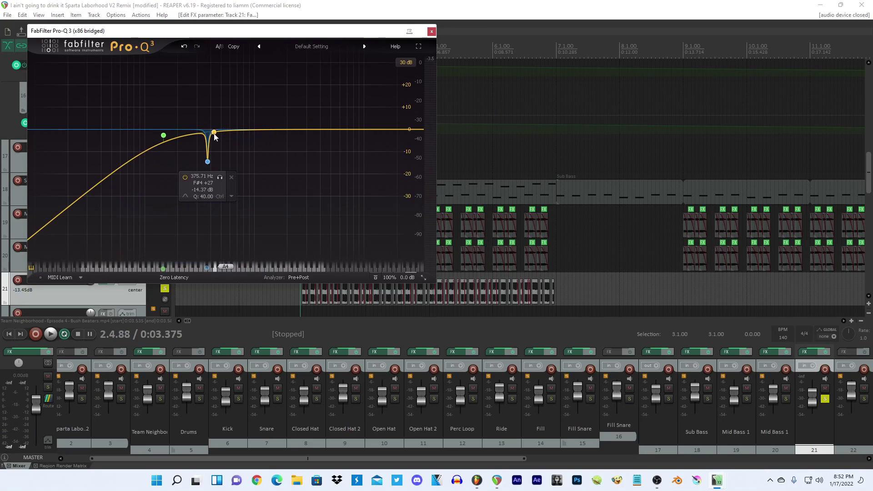
pyautogui.moveTo(215, 133); pyautogui.dragTo(210, 215)
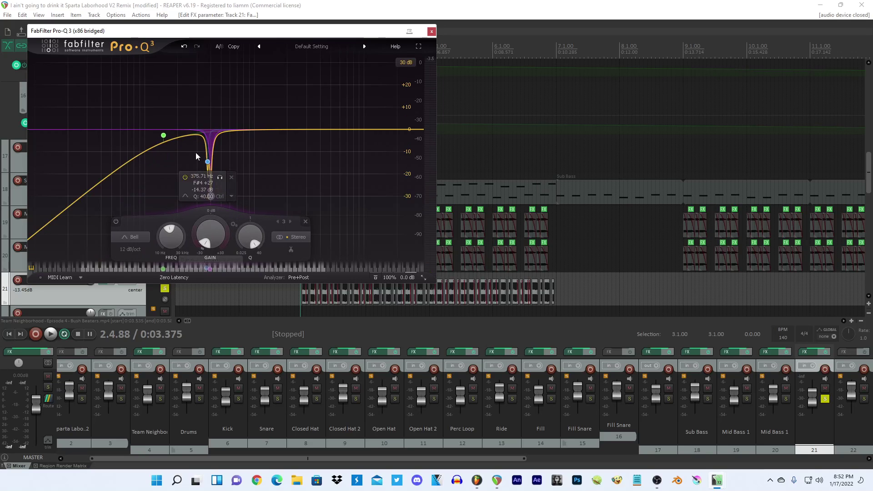
pyautogui.moveTo(191, 135); pyautogui.dragTo(202, 207)
pyautogui.scroll(8, 192, 142)
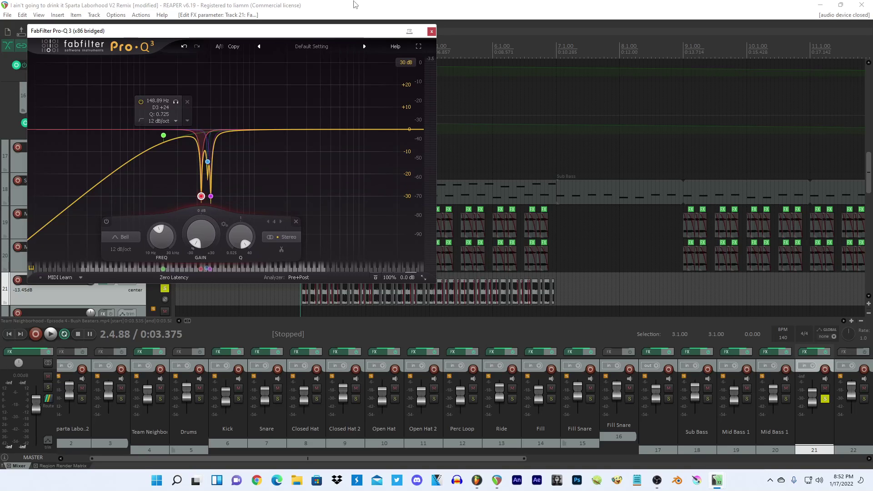
# Set the low cut to about 123 Hz at 48 dB/oct, shape the highs with two dips and a small 4.4 kHz boost, and close the effects windows.
pyautogui.click(464, 4)
pyautogui.press('space')
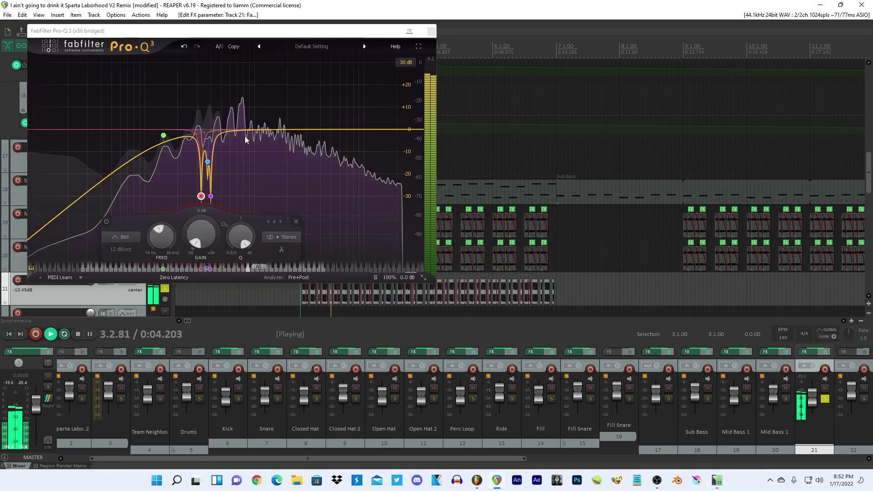
pyautogui.moveTo(163, 135)
pyautogui.mouseDown()
pyautogui.moveTo(154, 119)
pyautogui.moveTo(154, 128)
pyautogui.mouseUp()
pyautogui.scroll(5, 154, 120)
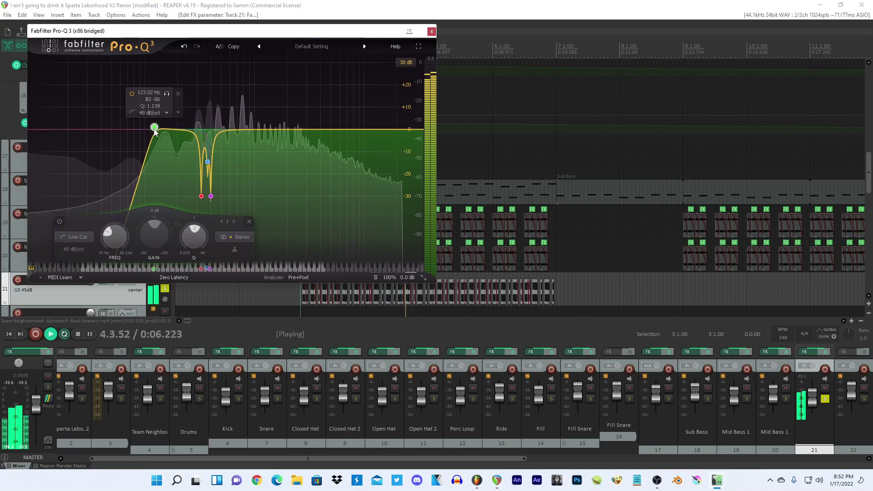
pyautogui.moveTo(269, 130); pyautogui.dragTo(325, 140)
pyautogui.scroll(5, 325, 140)
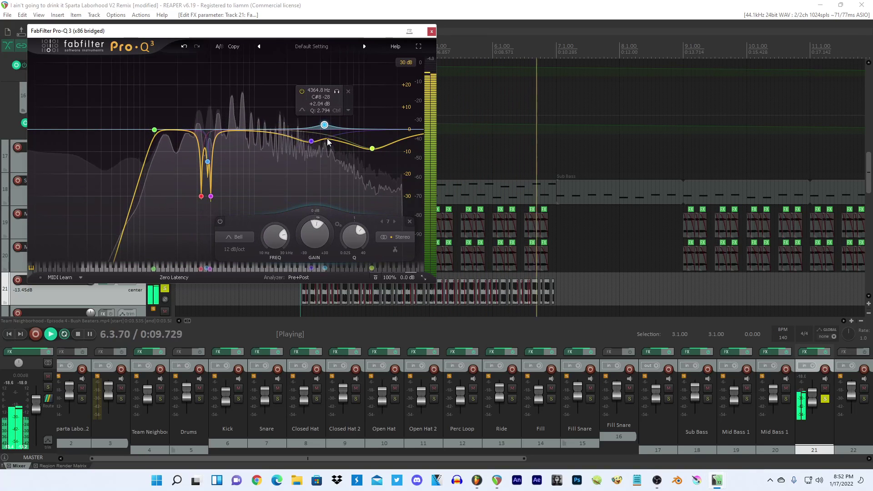
pyautogui.click(430, 32)
pyautogui.click(423, 91)
pyautogui.click(286, 102)
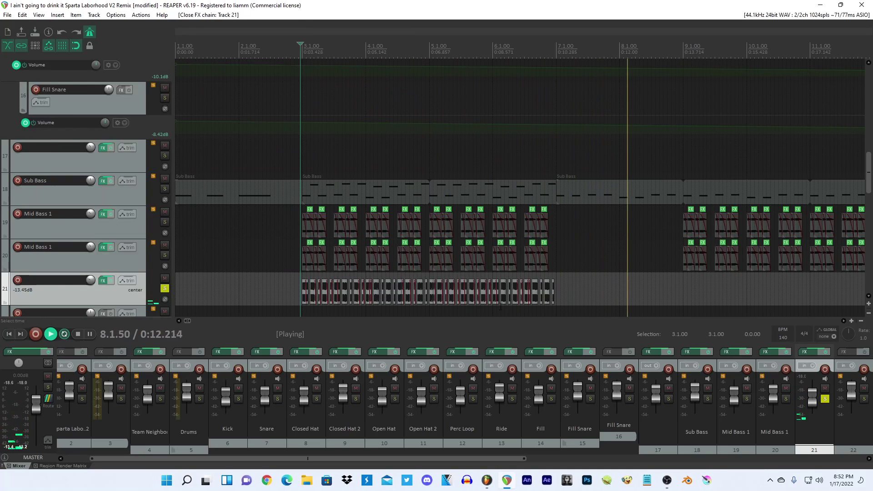
# Copy the vocal chops in bars 3 and 4 of track 21 and paste them at bar 11.
pyautogui.click(304, 290)
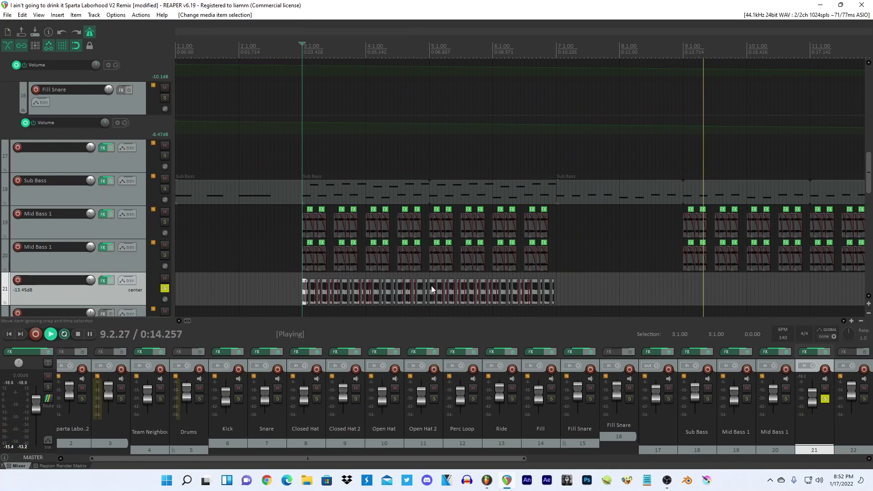
pyautogui.click(425, 285)
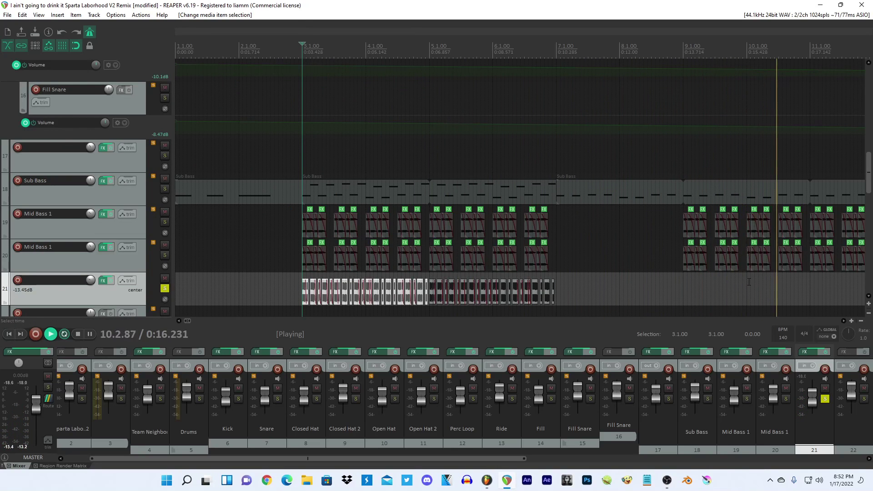
pyautogui.click(811, 283)
pyautogui.scroll(-3, 558, 274)
pyautogui.hotkey('ctrl', 'v')
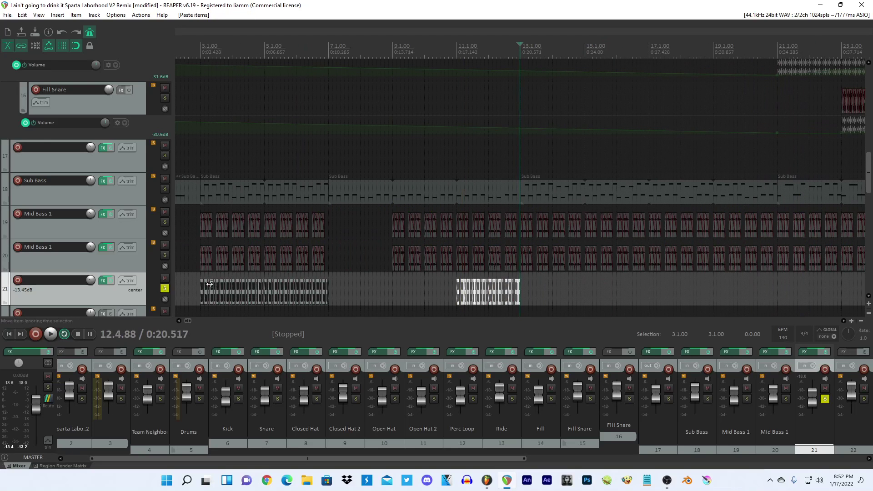
# Turn off the metronome and copy track 21's full four-bar chop pattern from bar 3 to bar 13.
pyautogui.click(204, 287)
pyautogui.click(88, 32)
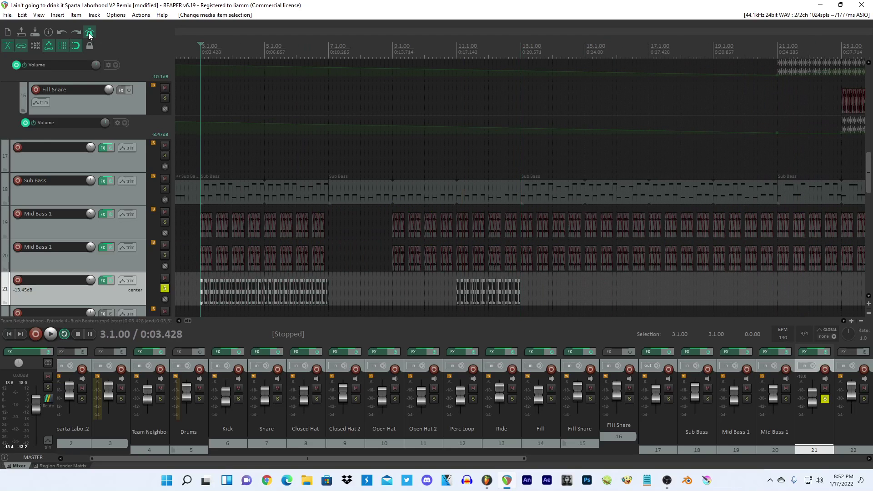
pyautogui.click(327, 285)
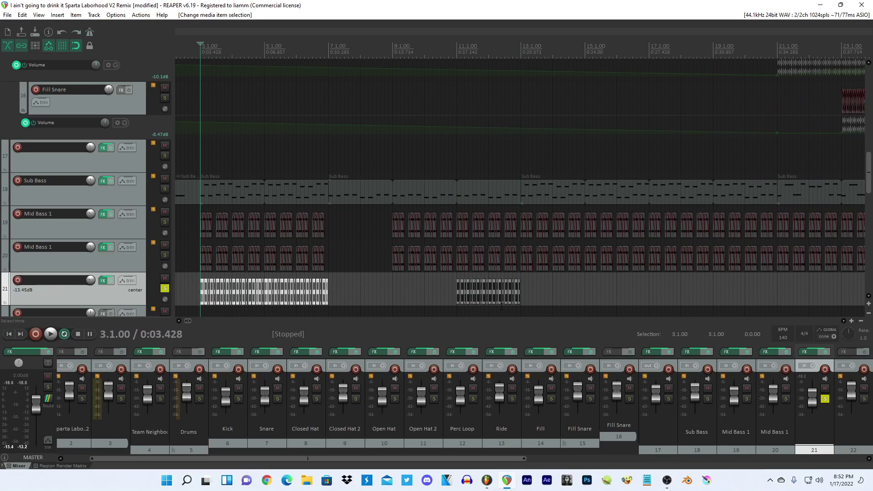
pyautogui.click(523, 289)
pyautogui.scroll(1, 523, 289)
pyautogui.hotkey('ctrl', 'v')
pyautogui.scroll(1, 522, 290)
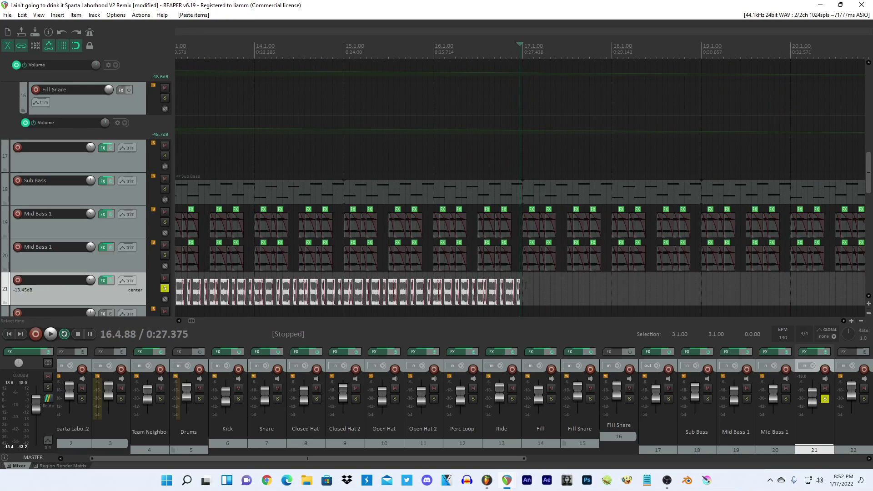
# Paste the four-bar chop pattern at bars 17, 21, 25 and 29 of track 21.
pyautogui.click(525, 283)
pyautogui.scroll(-1, 524, 283)
pyautogui.hotkey('ctrl', 'v')
pyautogui.scroll(2, 523, 285)
pyautogui.click(523, 286)
pyautogui.scroll(-4, 523, 286)
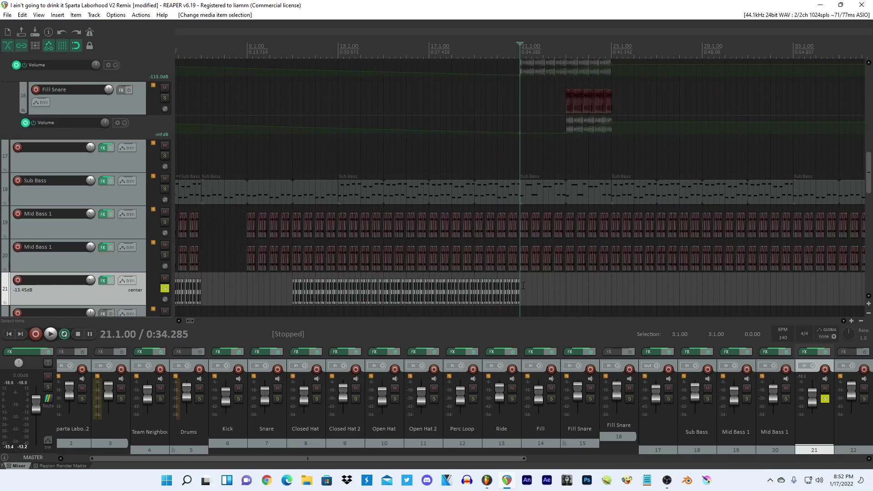
pyautogui.hotkey('ctrl', 'v')
pyautogui.scroll(4, 523, 285)
pyautogui.hotkey('ctrl', 'v')
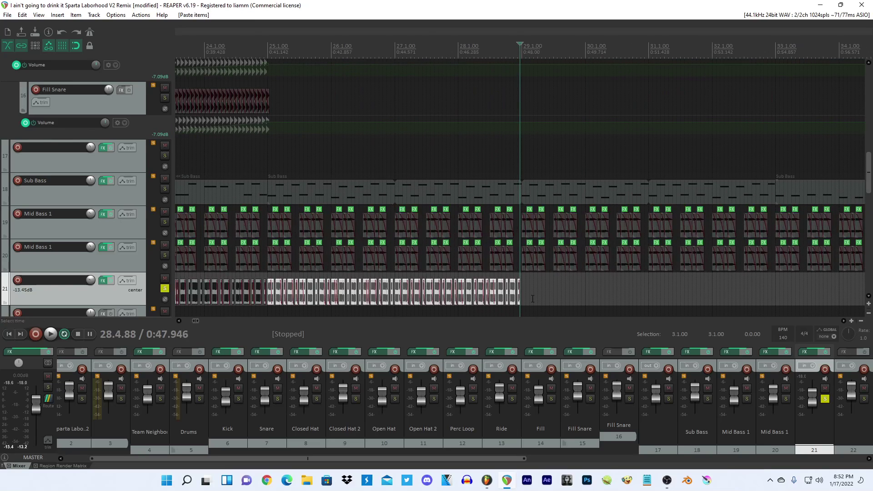
pyautogui.hotkey('ctrl', 'v')
# Paste the four-bar chop pattern at bars 33 and 37, and delete its chops from 40.3 up to bar 41.
pyautogui.click(773, 286)
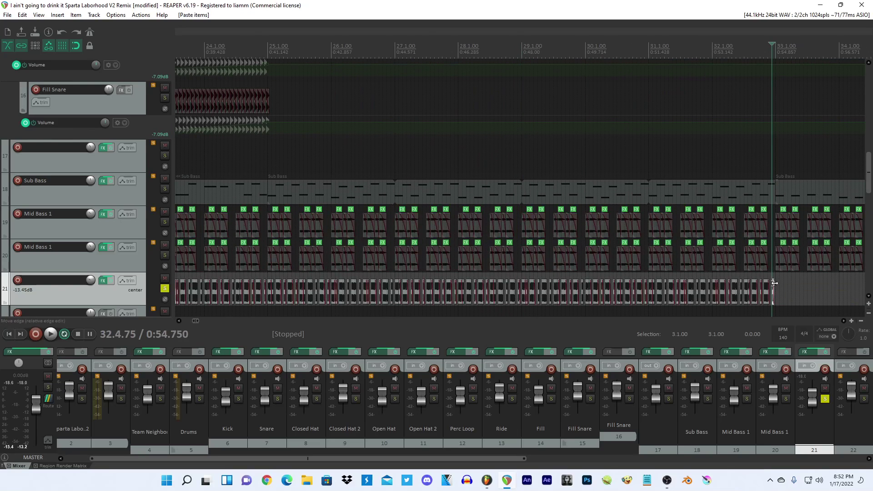
pyautogui.click(776, 285)
pyautogui.scroll(1, 775, 285)
pyautogui.scroll(-4, 639, 276)
pyautogui.hotkey('ctrl', 'v')
pyautogui.scroll(4, 508, 289)
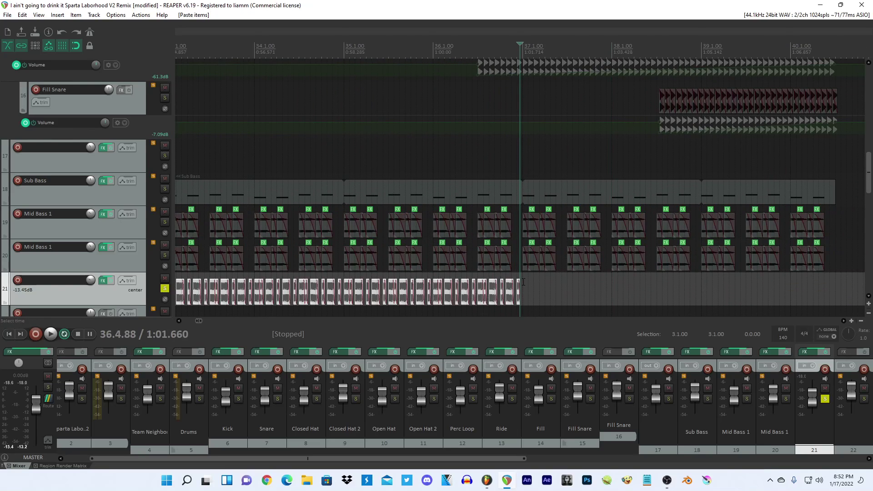
pyautogui.scroll(-2, 524, 282)
pyautogui.hotkey('ctrl', 'v')
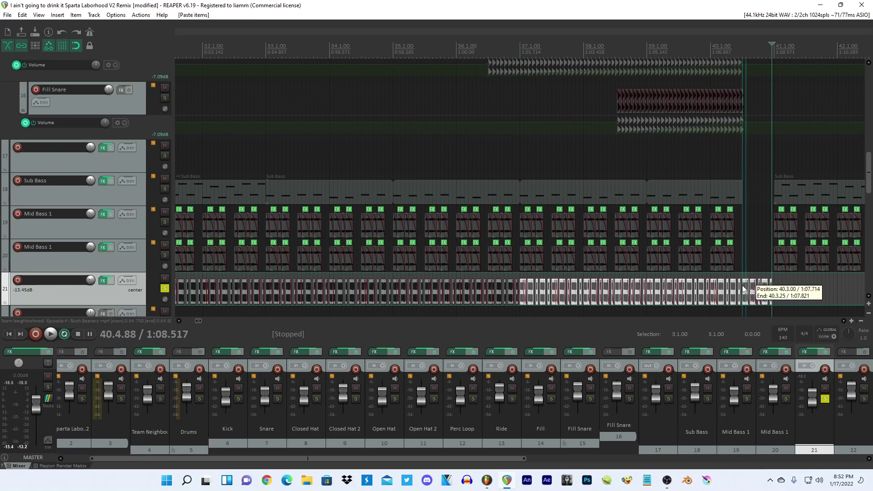
pyautogui.click(744, 289)
pyautogui.scroll(3, 744, 290)
# Paste the four-bar chop pattern at bars 41 and 45 of track 21.
pyautogui.click(610, 288)
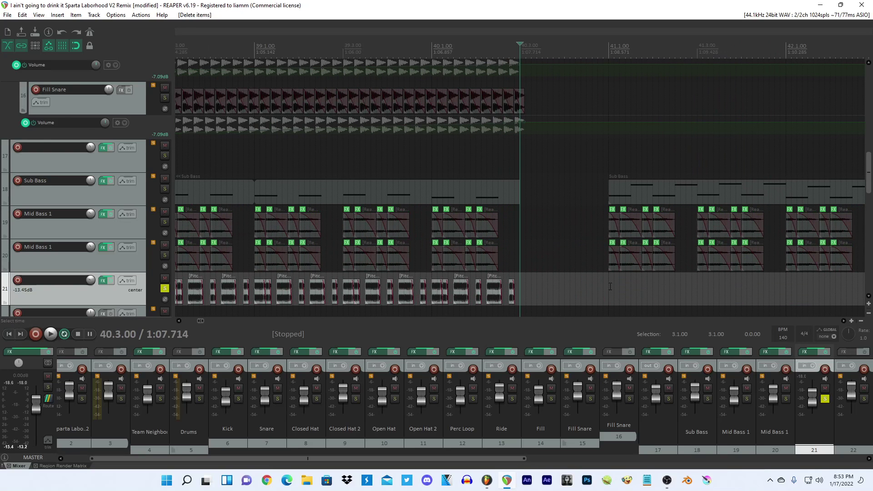
pyautogui.scroll(-4, 605, 291)
pyautogui.hotkey('ctrl', 'v')
pyautogui.scroll(4, 550, 285)
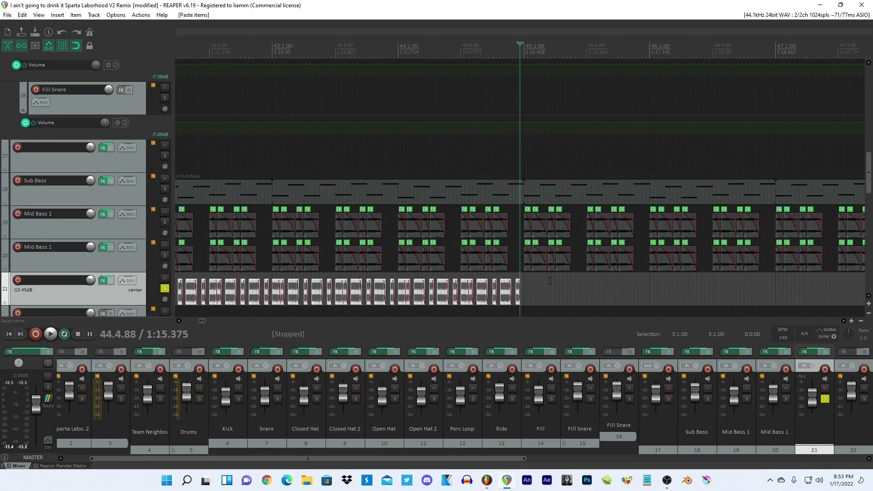
pyautogui.click(521, 286)
pyautogui.scroll(-4, 511, 284)
pyautogui.hotkey('ctrl', 'v')
pyautogui.scroll(-3, 598, 278)
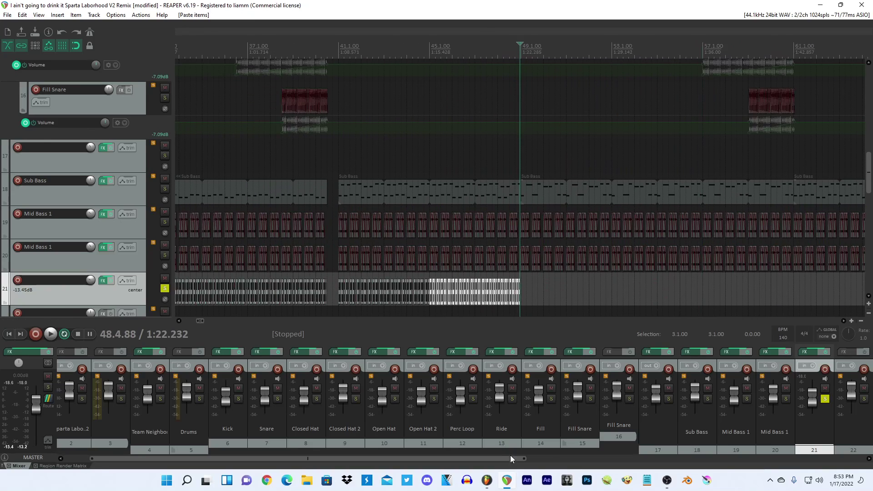
pyautogui.click(487, 480)
pyautogui.click(508, 480)
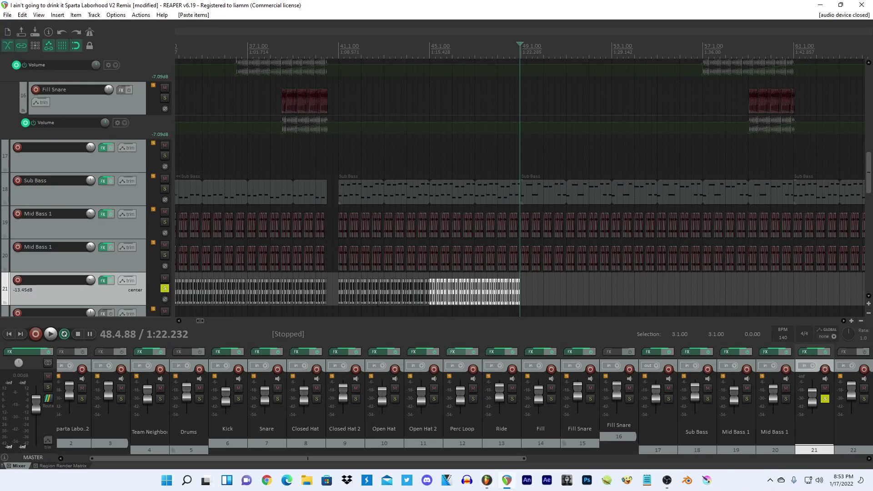
# Copy the eight bars of chops starting at bar 41 of track 21 and paste them at bar 53.
pyautogui.click(340, 283)
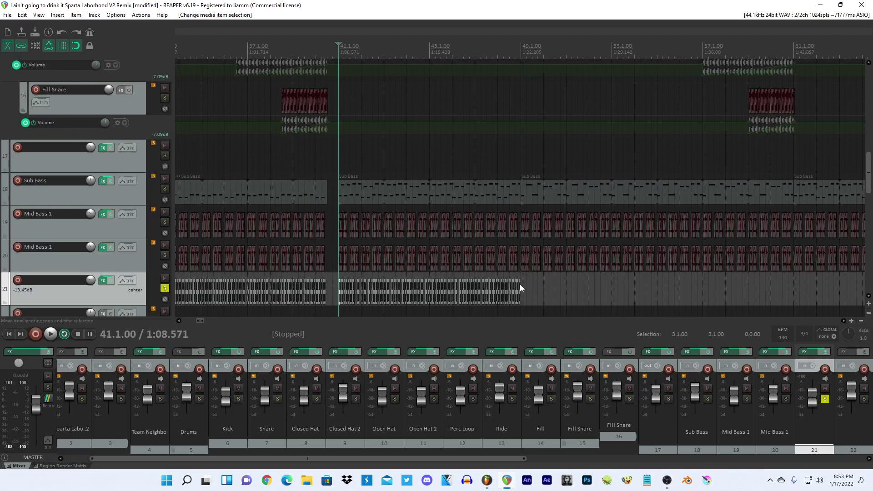
pyautogui.click(520, 285)
pyautogui.click(588, 285)
pyautogui.hotkey('ctrl', 'v')
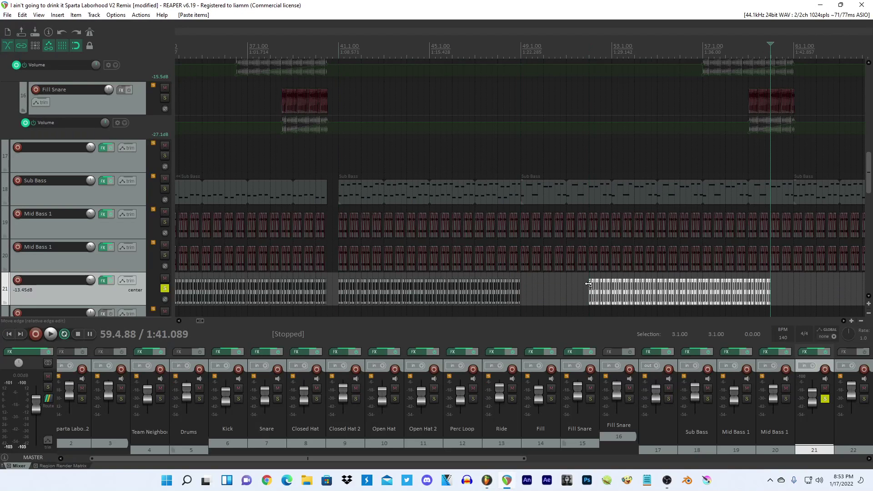
pyautogui.press('Delete')
pyautogui.hotkey('ctrl', 'v')
pyautogui.scroll(3, 585, 283)
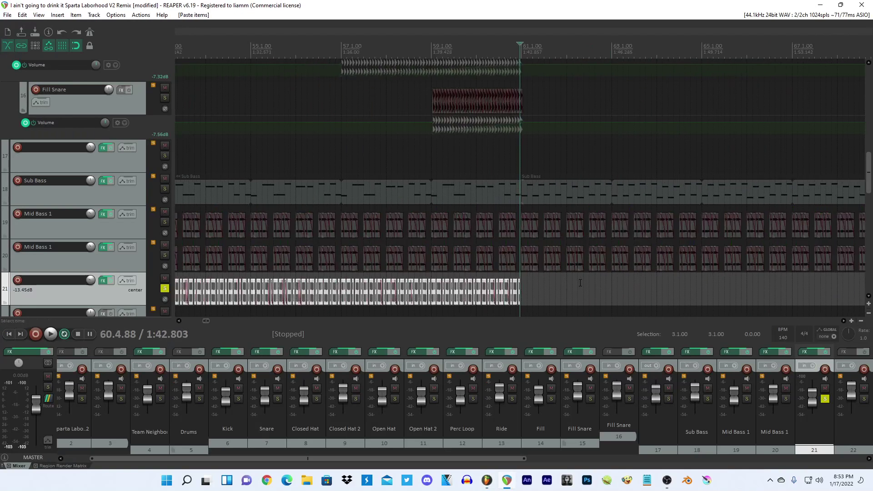
# Paste the eight-bar chop section at bars 61 and 69 of track 21.
pyautogui.click(523, 288)
pyautogui.scroll(-2, 523, 289)
pyautogui.hotkey('ctrl', 'v')
pyautogui.scroll(3, 526, 287)
pyautogui.scroll(-6, 523, 289)
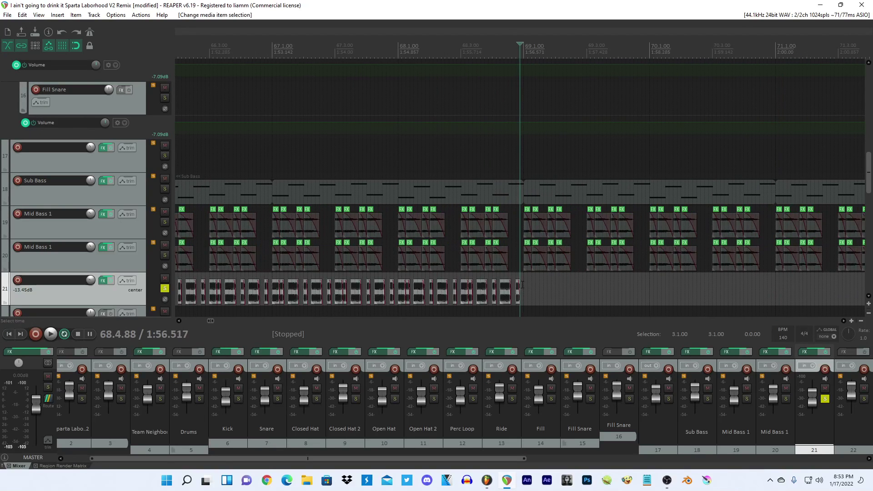
pyautogui.moveTo(515, 292); pyautogui.dragTo(487, 260)
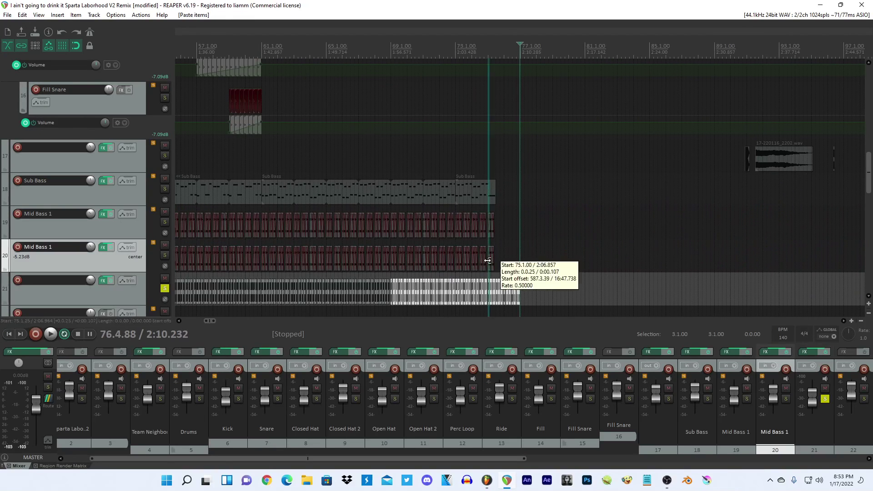
# Delete the track 21 chops that run past the end of the sub bass, from 75.3 onward.
pyautogui.scroll(5, 497, 263)
pyautogui.click(380, 270)
pyautogui.scroll(4, 492, 305)
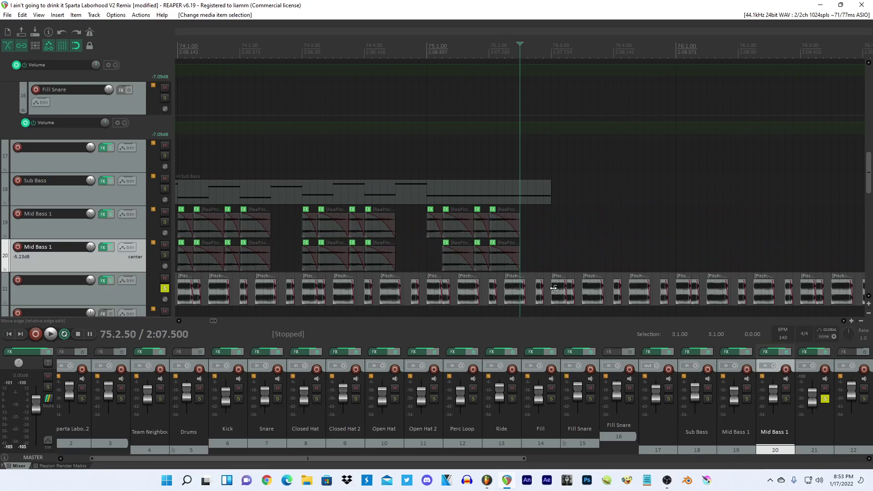
pyautogui.click(554, 289)
pyautogui.scroll(-8, 545, 289)
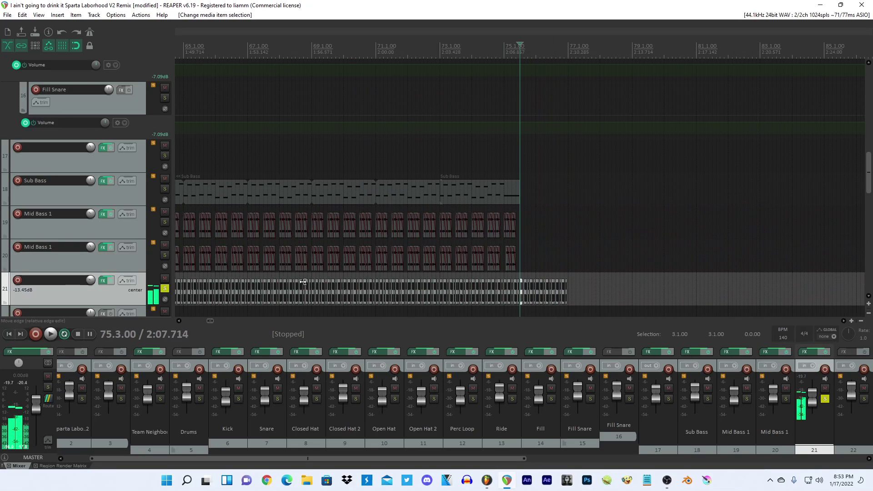
pyautogui.scroll(8, 530, 294)
pyautogui.scroll(-4, 518, 294)
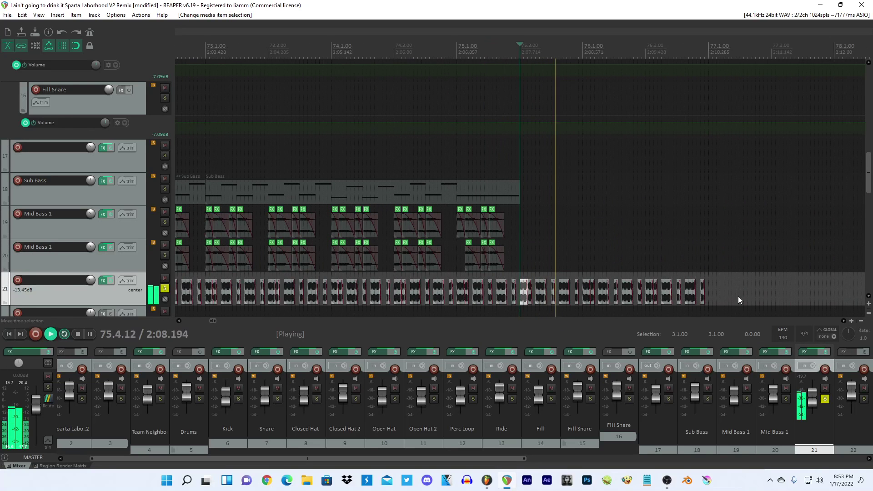
pyautogui.keyDown('shift'); pyautogui.click(703, 288); pyautogui.keyUp('shift')
pyautogui.press('Delete')
# Unsolo track 21 and play the full mix from around bar 6.
pyautogui.scroll(-8, 630, 252)
pyautogui.scroll(-4, 630, 252)
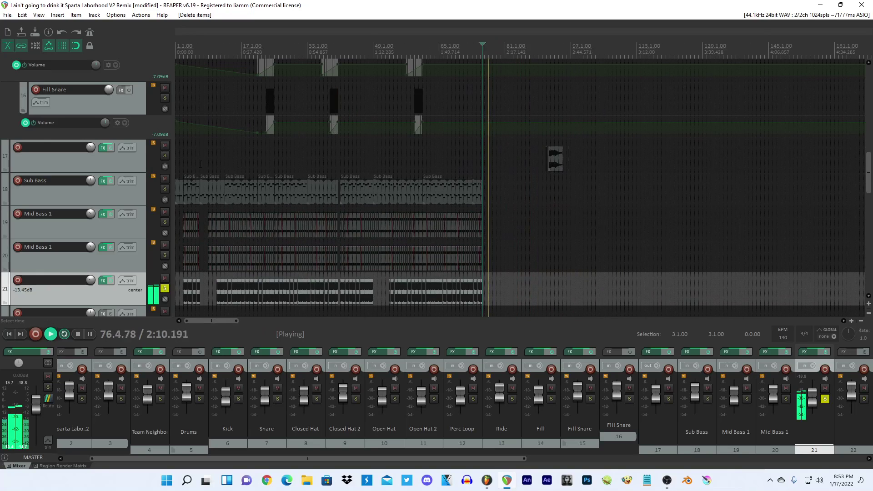
pyautogui.click(197, 160)
pyautogui.scroll(4, 223, 204)
pyautogui.click(164, 288)
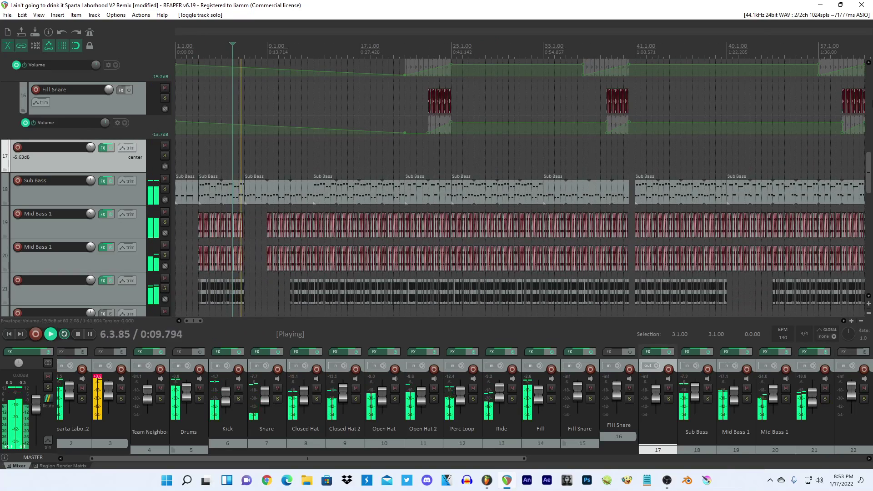
pyautogui.scroll(-1, 660, 175)
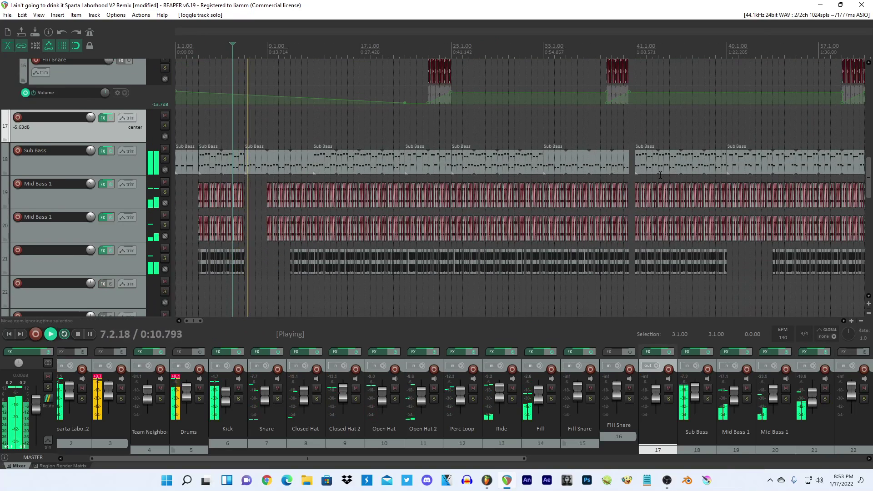
# Duplicate the vocal chop track 21 together with its items and effects.
pyautogui.click(198, 260)
pyautogui.rightClick(115, 258)
pyautogui.click(137, 267)
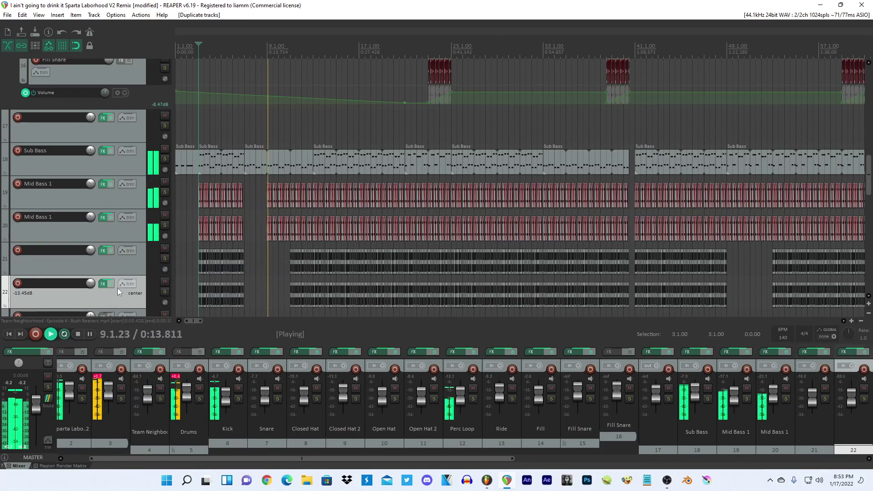
# Change the Voloco preset in track 22's effect chain to Super Vocoder.
pyautogui.click(104, 284)
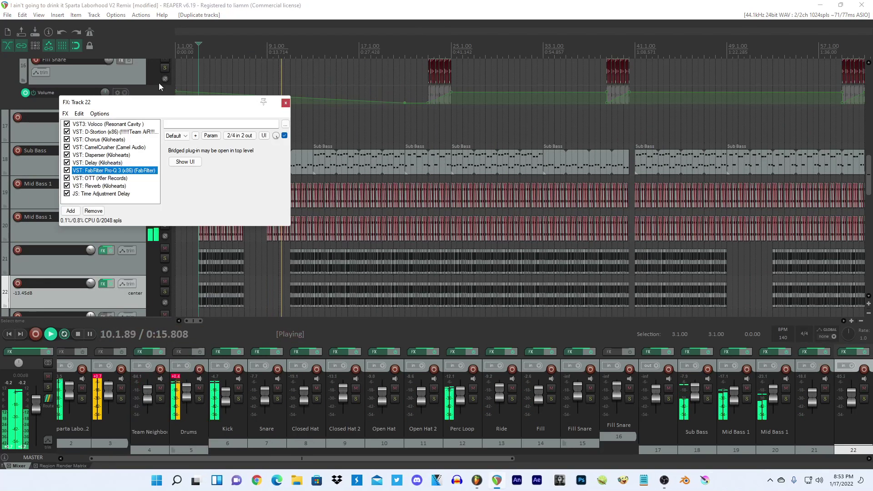
pyautogui.click(108, 124)
pyautogui.click(255, 163)
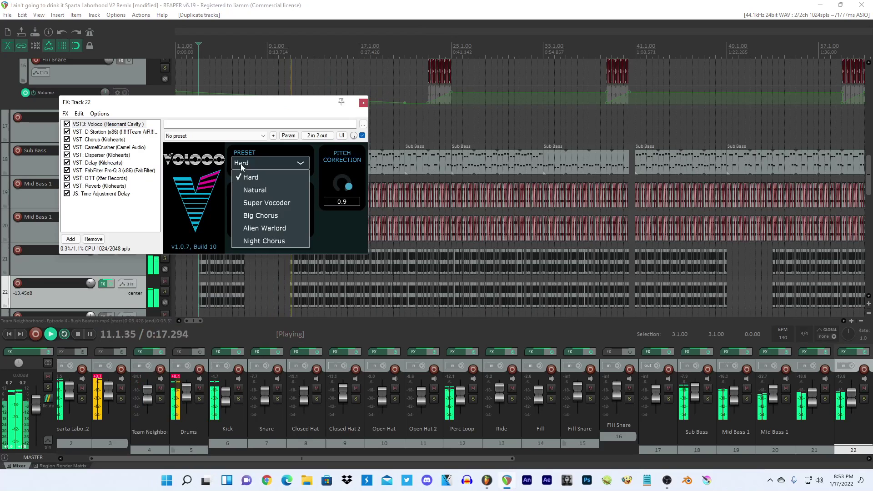
pyautogui.click(253, 206)
pyautogui.click(363, 102)
# Audition tracks 21 and 22 in solo and set track 22's Voloco scale to Chromatic.
pyautogui.click(165, 291)
pyautogui.click(165, 259)
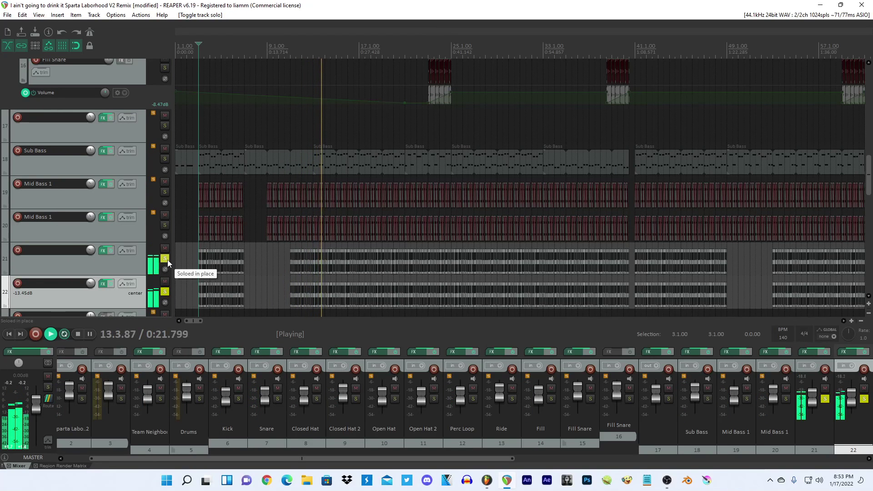
pyautogui.click(165, 259)
pyautogui.click(103, 283)
pyautogui.click(243, 224)
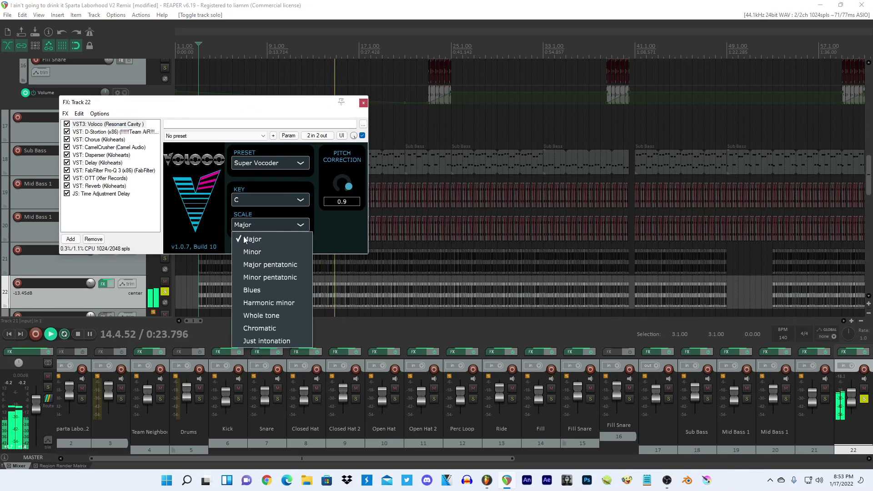
pyautogui.click(258, 329)
pyautogui.click(364, 103)
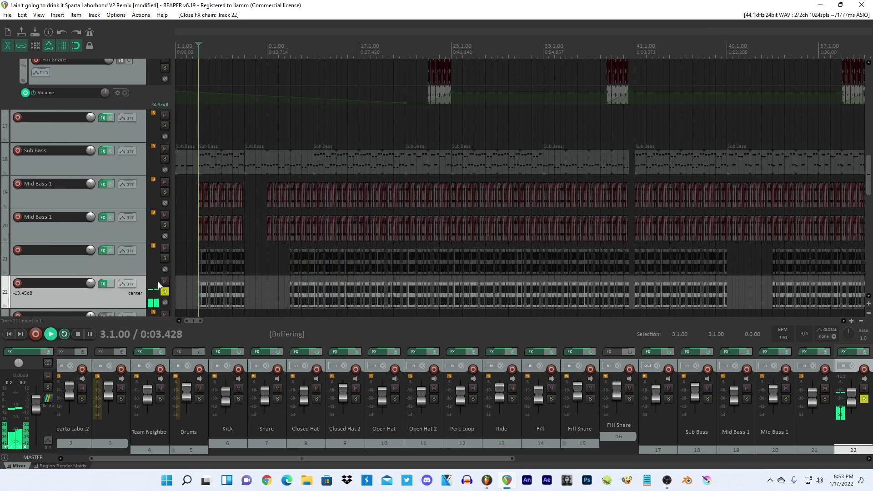
pyautogui.click(165, 294)
# Balance the vocal chop layers by setting track 21's volume to -16.81 dB and track 22's to -14.45 dB.
pyautogui.moveTo(90, 283); pyautogui.dragTo(91, 288)
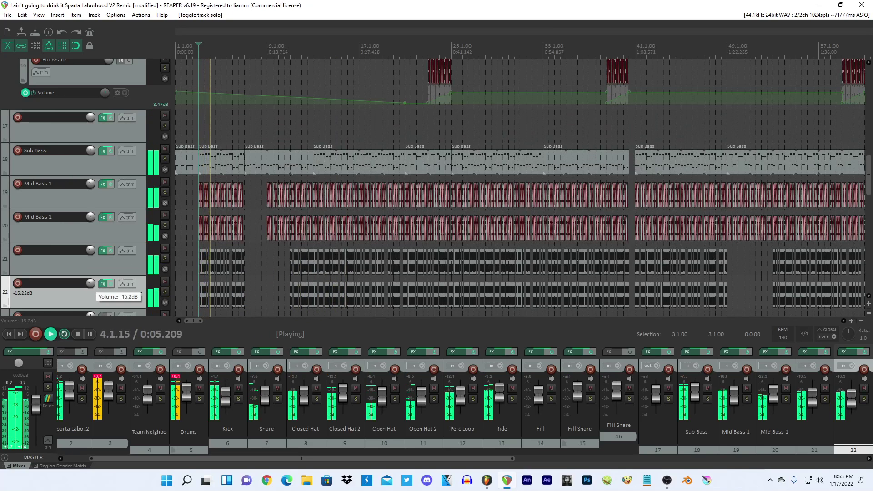
pyautogui.click(87, 257)
pyautogui.moveTo(90, 250); pyautogui.dragTo(90, 253)
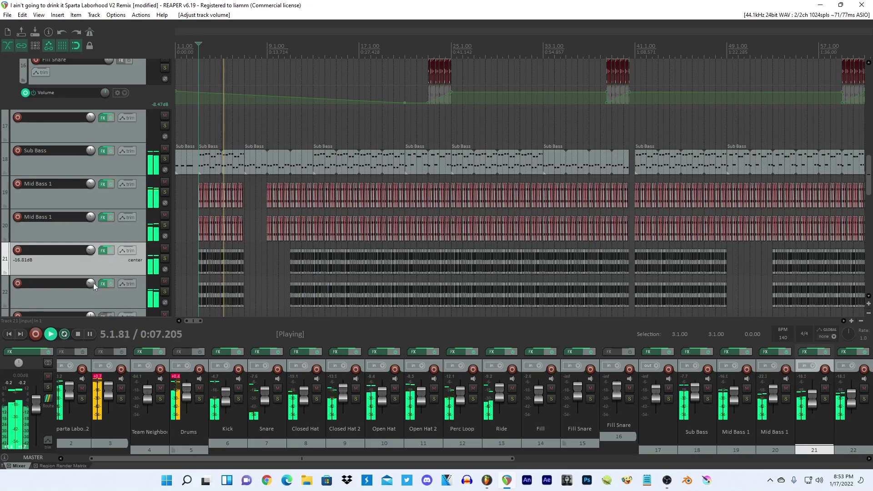
pyautogui.moveTo(93, 283); pyautogui.dragTo(93, 279)
# Review the Voloco and D-Stortion effects in track 22's chain.
pyautogui.scroll(2, 269, 243)
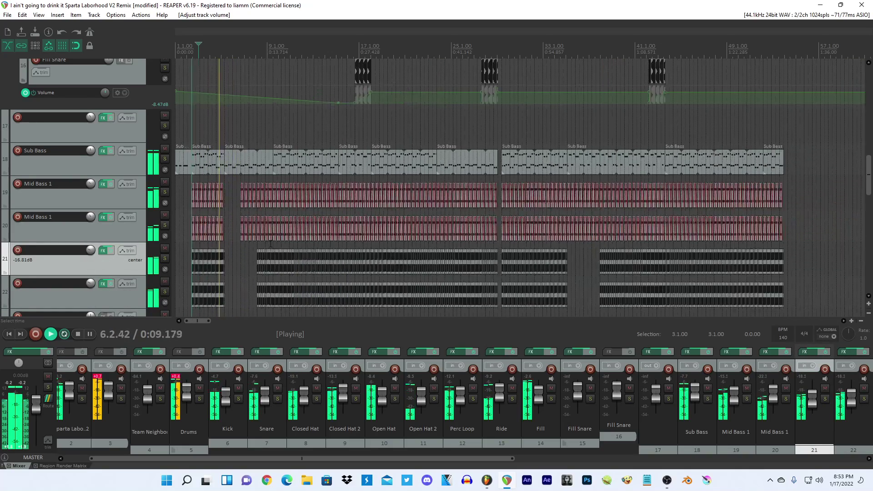
pyautogui.scroll(3, 270, 244)
pyautogui.click(104, 283)
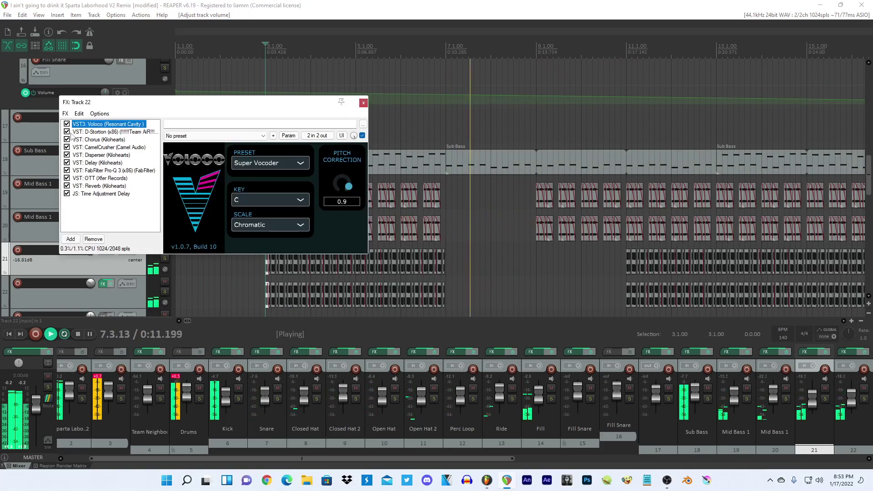
pyautogui.click(94, 132)
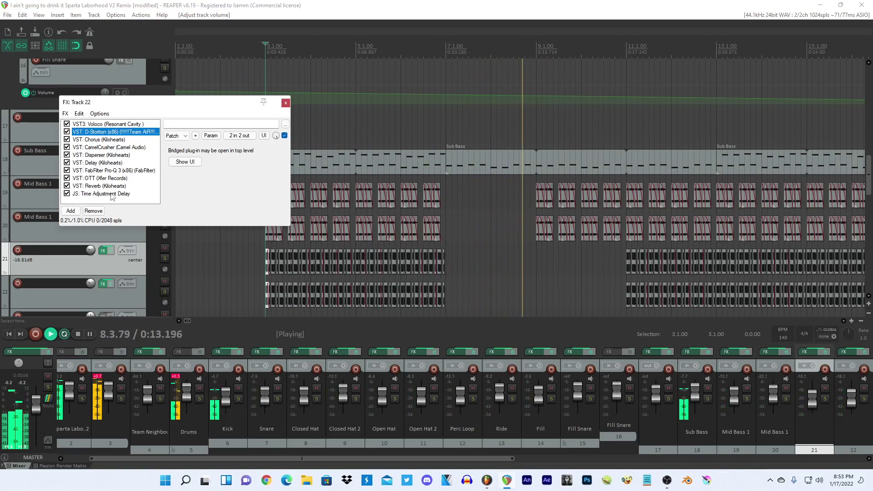
pyautogui.press('Escape')
# Play the full mix from 2.3.00 to hear the layered chops, and stop playback.
pyautogui.scroll(-4, 301, 205)
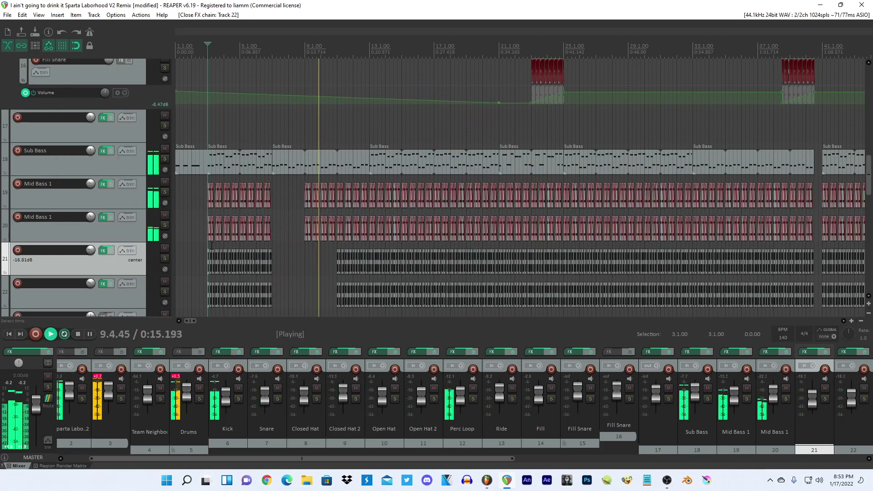
pyautogui.click(200, 241)
pyautogui.scroll(4, 230, 230)
pyautogui.scroll(-4, 244, 226)
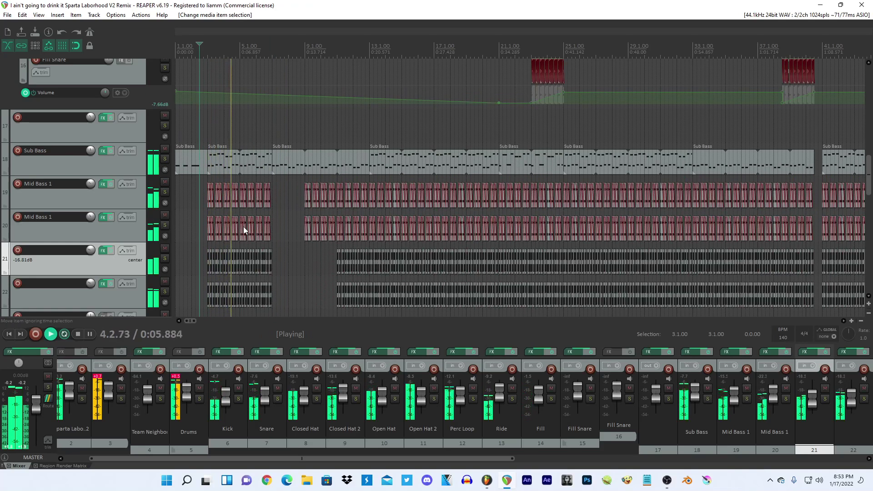
pyautogui.press('space')
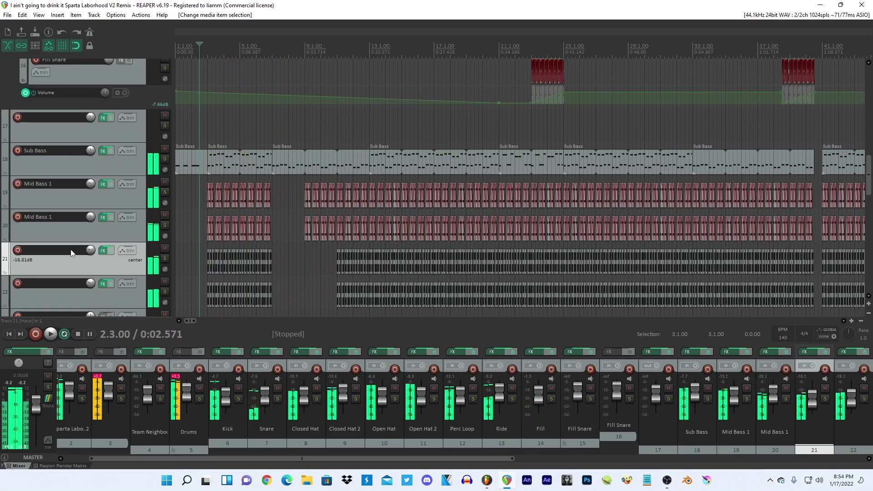
# Name tracks 21 and 22 "Mid Bass 2".
pyautogui.click(58, 219)
pyautogui.doubleClick(45, 251)
pyautogui.write('Mid Bass 1')
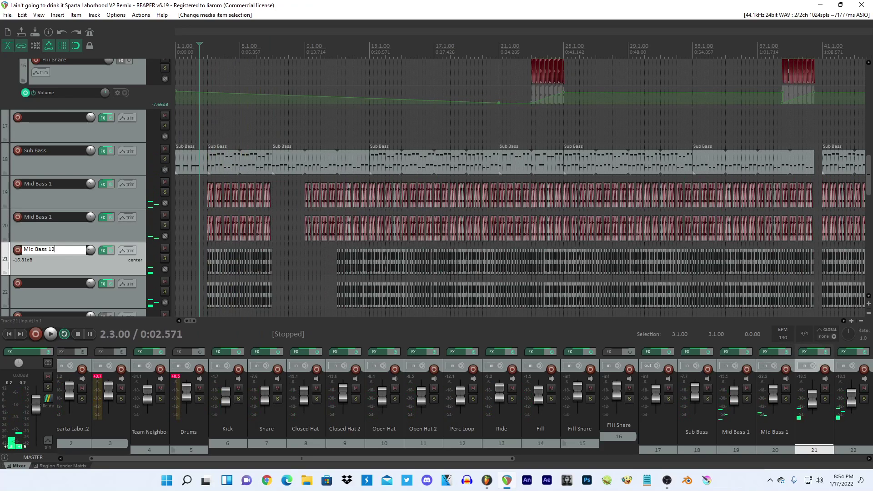
pyautogui.doubleClick(47, 280)
pyautogui.write('Mid Bass 2')
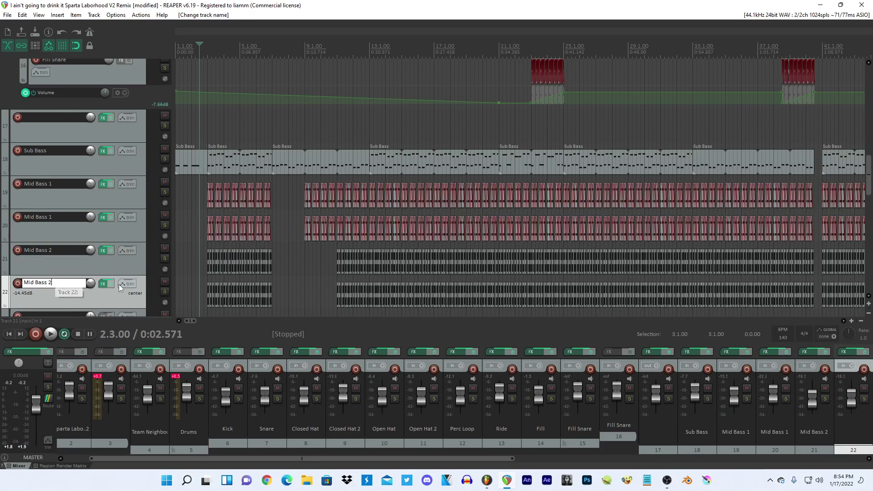
# Switch to FL Studio to check the layout's playlist arrangement, and return to REAPER.
pyautogui.click(204, 253)
pyautogui.click(486, 480)
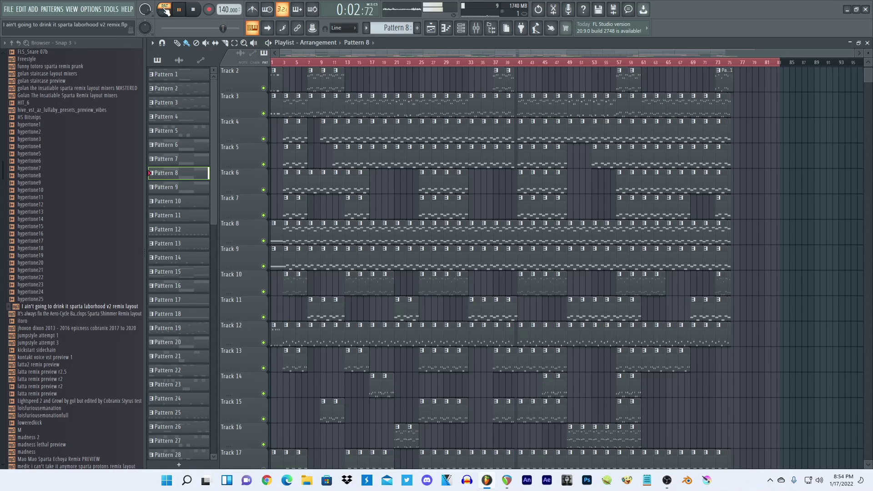
pyautogui.click(506, 482)
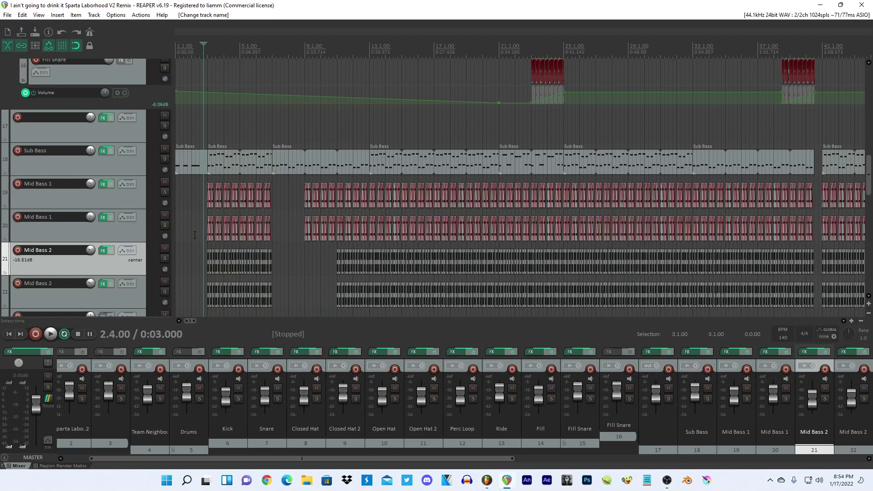
# Play the mix from the start and raise the volume of Mid Bass 1 track 20 to -3.63 dB.
pyautogui.click(176, 209)
pyautogui.scroll(-4, 213, 213)
pyautogui.press('space')
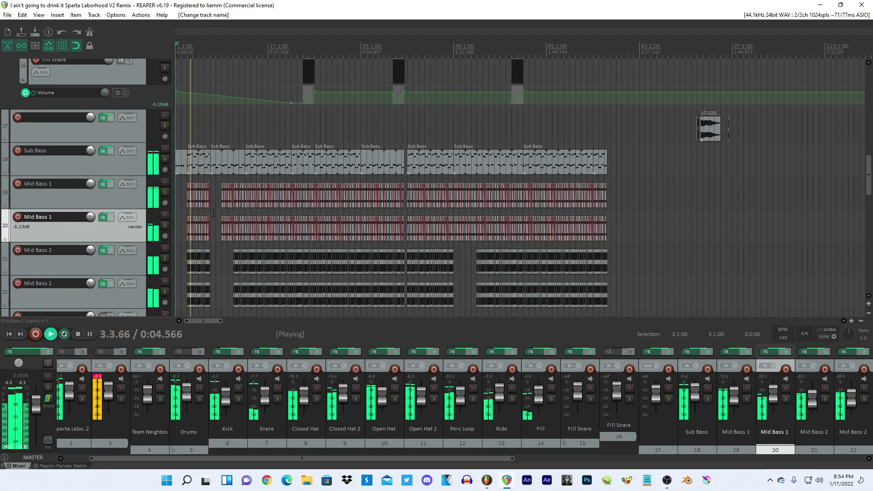
pyautogui.scroll(-3, 844, 157)
pyautogui.moveTo(869, 175)
pyautogui.mouseDown()
pyautogui.moveTo(869, 89)
pyautogui.moveTo(869, 171)
pyautogui.mouseUp()
pyautogui.scroll(-5, 719, 140)
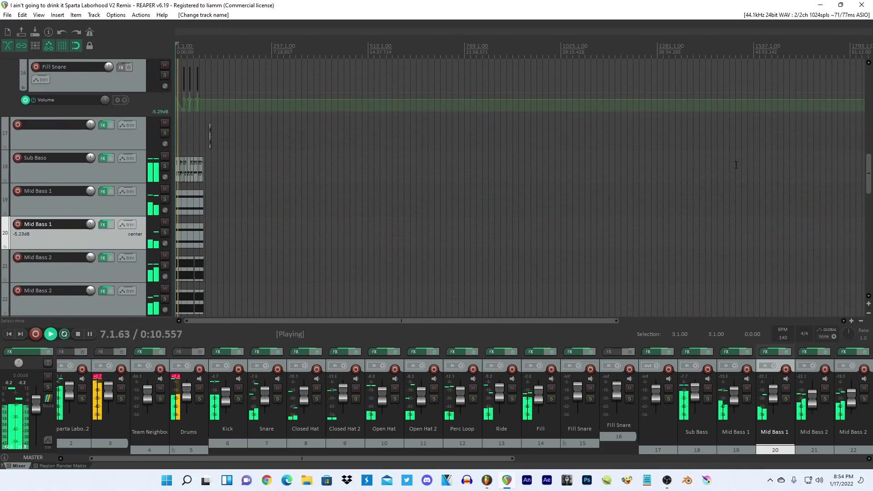
pyautogui.scroll(8, 250, 190)
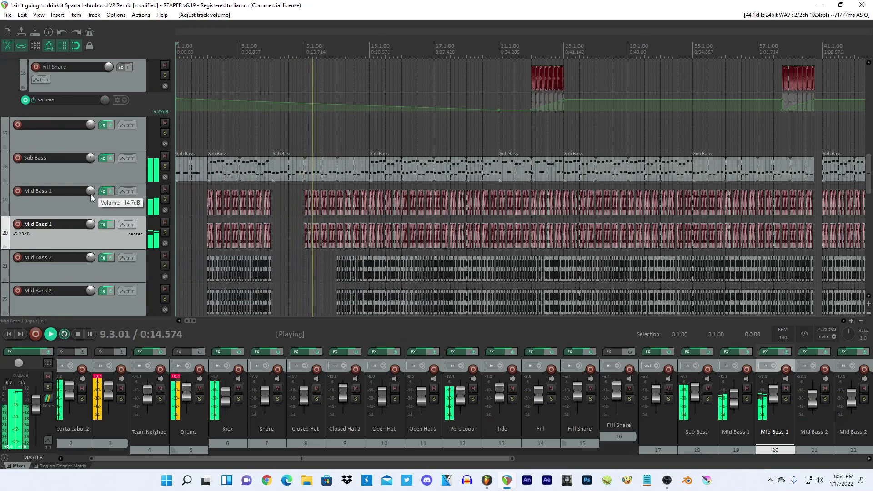
pyautogui.moveTo(91, 226); pyautogui.dragTo(91, 222)
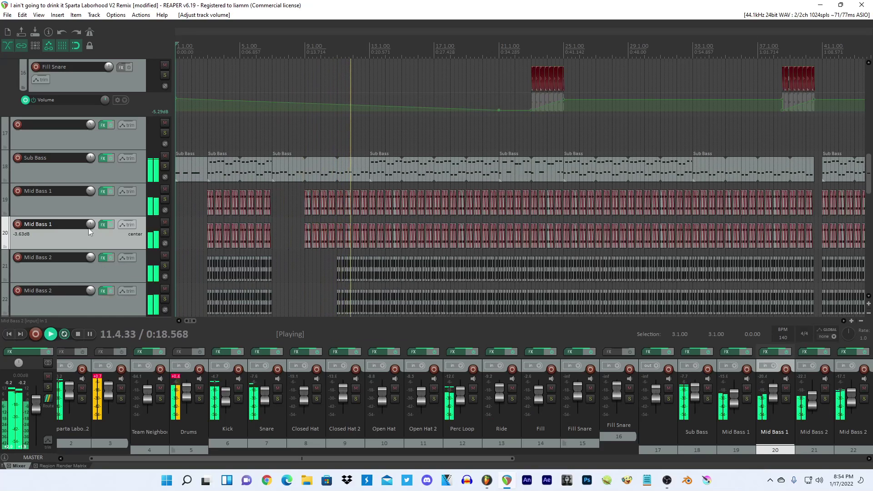
# Lower the first Mid Bass 1 track to -12.96 dB and the second Mid Bass 1 track to -6.88 dB.
pyautogui.scroll(-2, 90, 228)
pyautogui.scroll(-2, 89, 259)
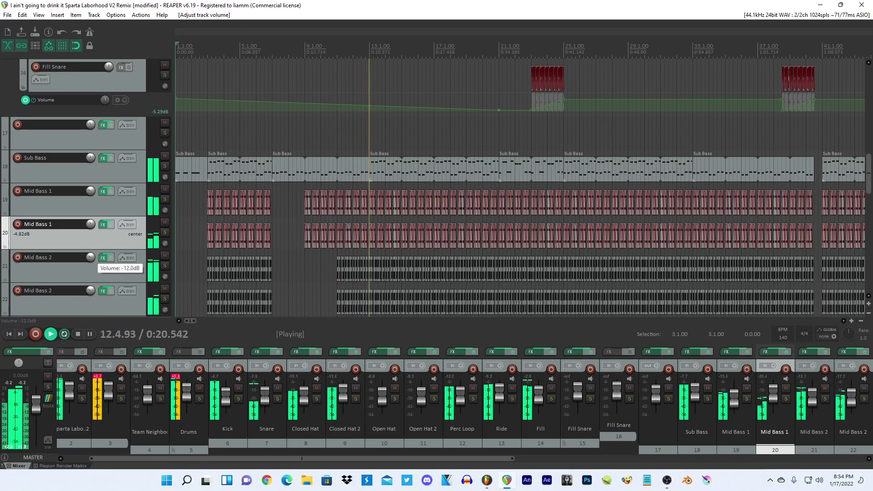
pyautogui.scroll(-3, 89, 225)
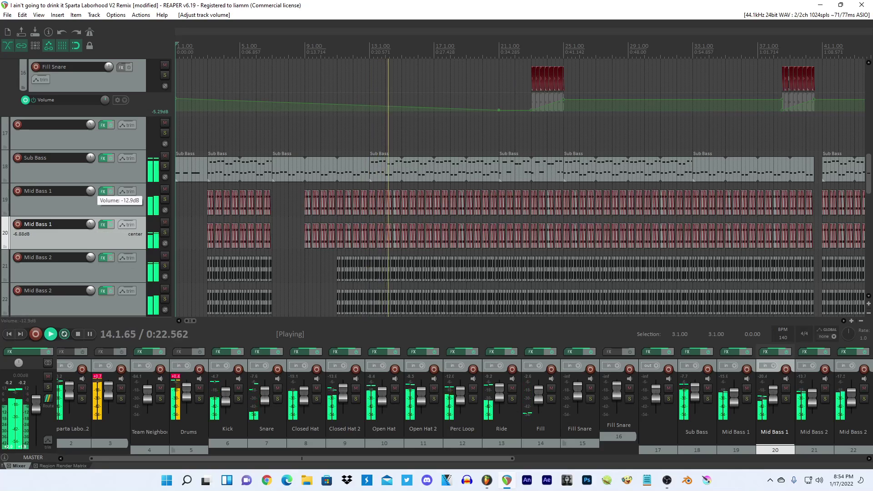
# Solo the Sub Bass, both Mid Bass 1 and both Mid Bass 2 tracks, and play them from just before bar 3.
pyautogui.click(165, 166)
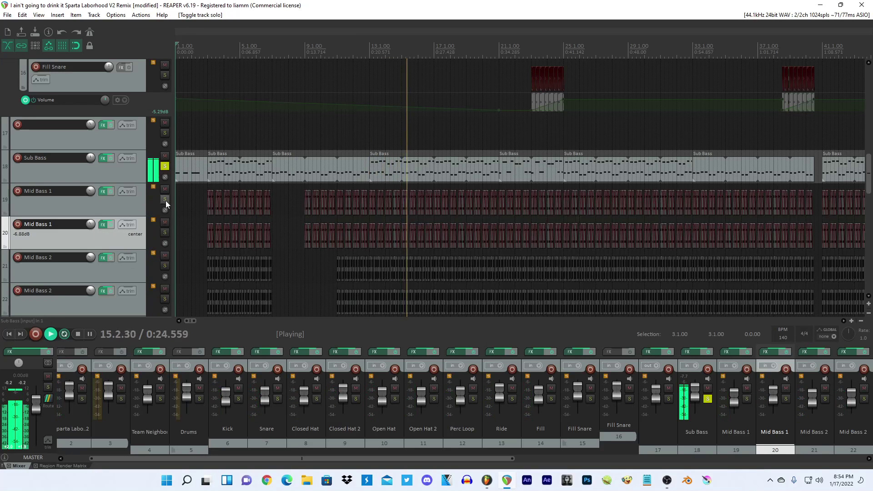
pyautogui.click(164, 199)
pyautogui.click(165, 266)
pyautogui.click(165, 299)
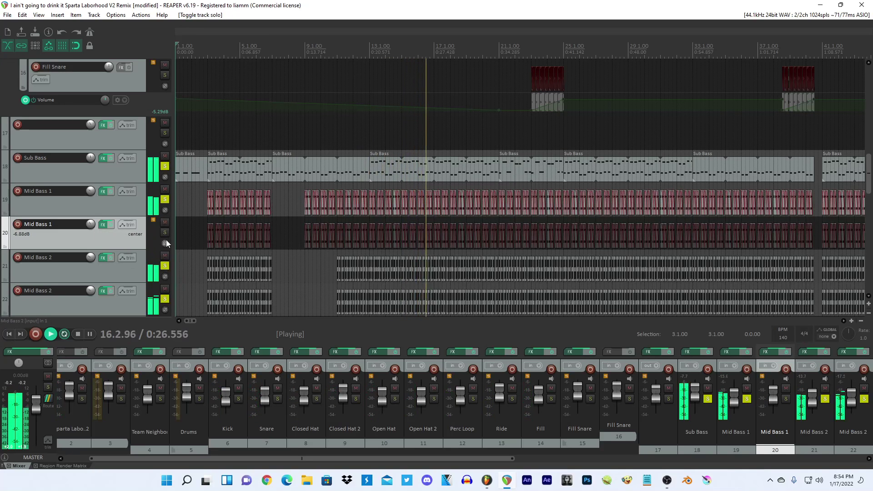
pyautogui.click(165, 234)
pyautogui.click(205, 221)
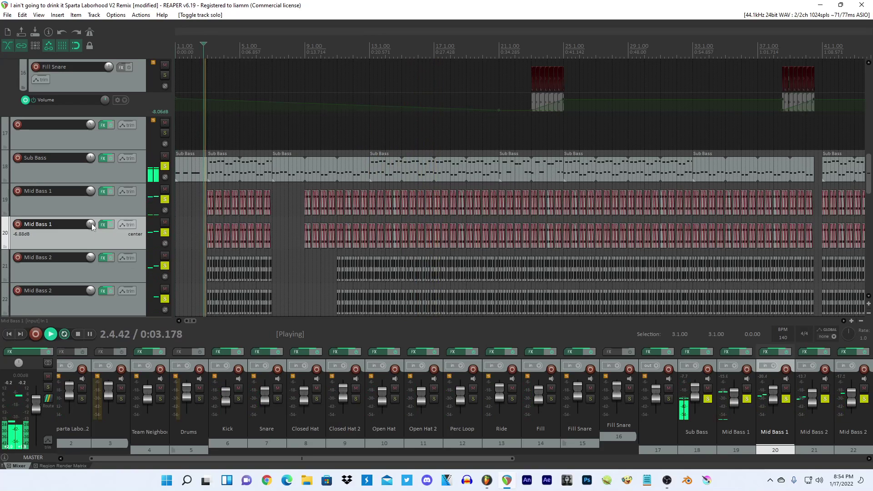
# Set the second Mid Bass 1 track's volume to -4.42 dB and the first Mid Bass 2 track's to -14.20 dB.
pyautogui.moveTo(91, 223); pyautogui.dragTo(91, 210)
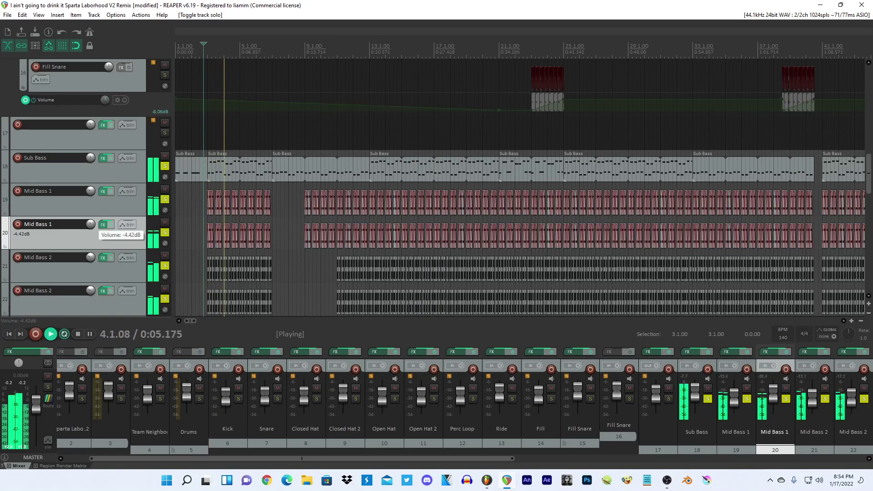
pyautogui.click(93, 279)
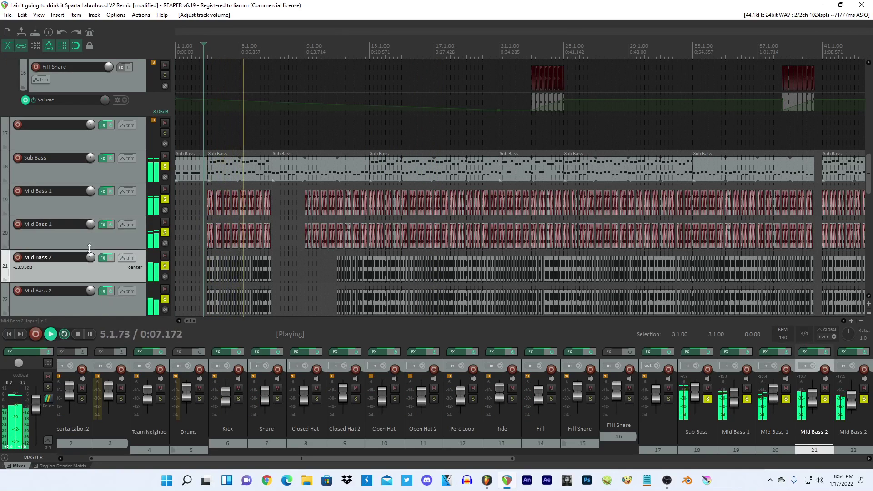
pyautogui.moveTo(94, 259); pyautogui.dragTo(94, 266)
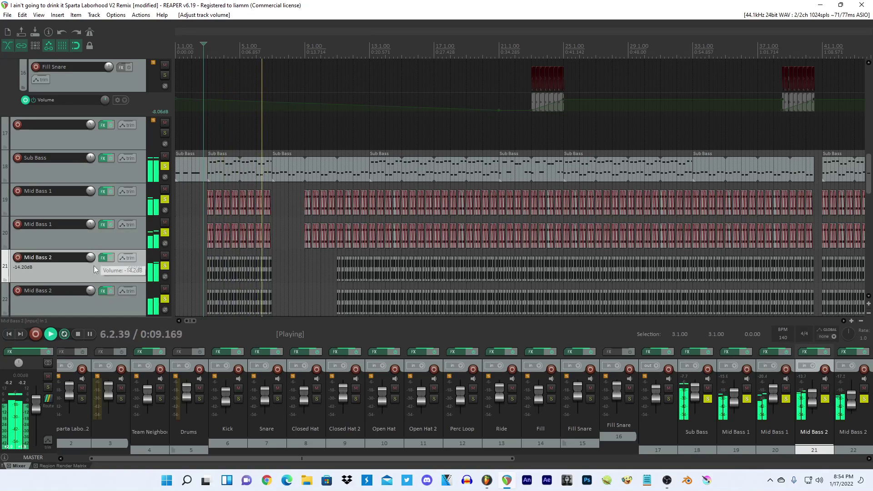
# Select all tracks from Sub Bass through the second Mid Bass 2 and turn off their solo together.
pyautogui.click(104, 301)
pyautogui.keyDown('shift'); pyautogui.click(127, 178); pyautogui.keyUp('shift')
pyautogui.click(165, 167)
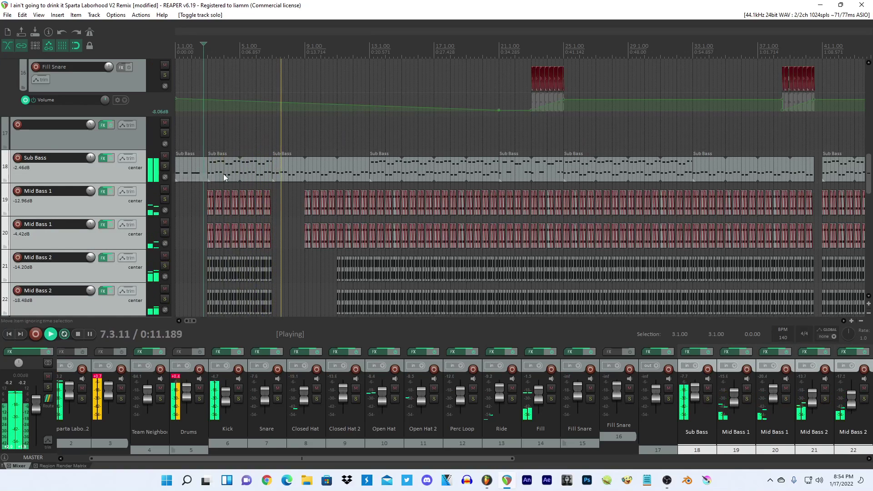
# Check the mix's waveform in the master track's Wave Observer effect and close the effects chain.
pyautogui.scroll(-6, 220, 176)
pyautogui.moveTo(870, 162); pyautogui.dragTo(870, 88)
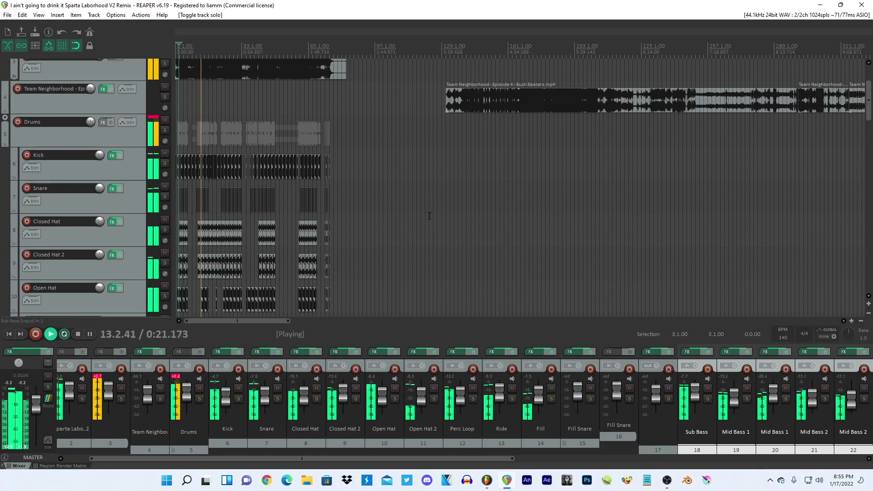
pyautogui.scroll(-2, 433, 215)
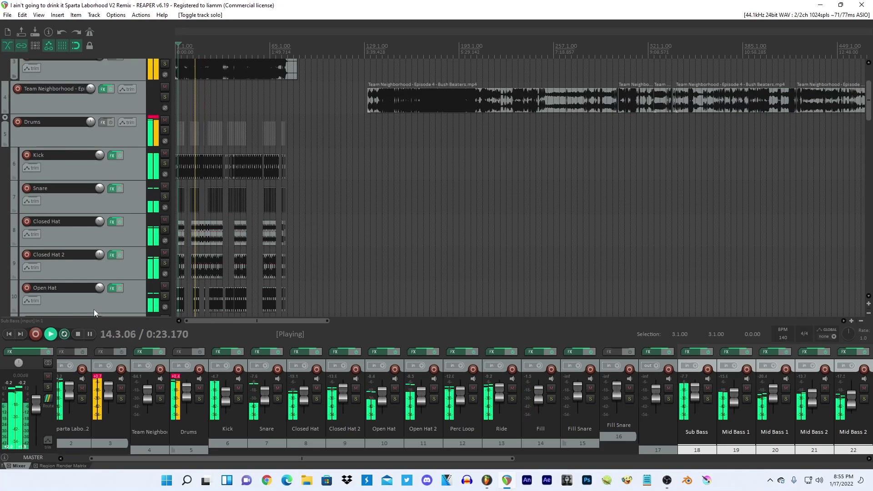
pyautogui.click(35, 351)
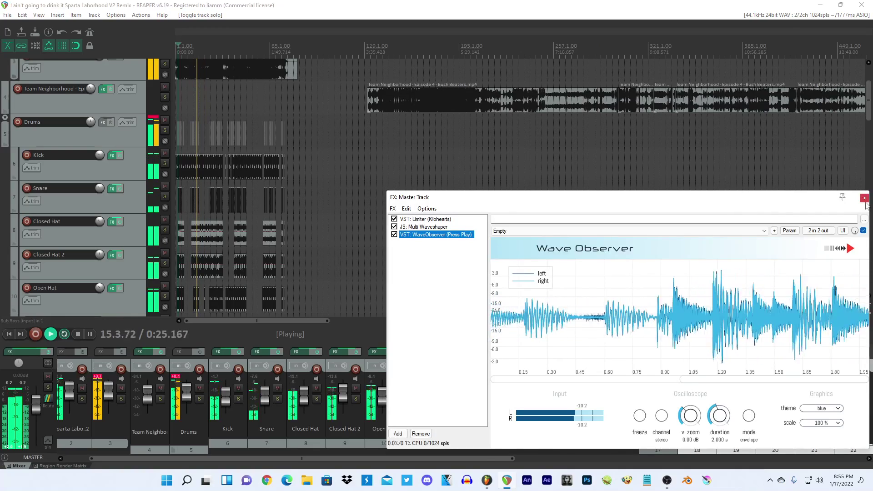
pyautogui.click(864, 198)
# Open the video preview window and play the Team Neighborhood source footage from bar 269.
pyautogui.click(571, 74)
pyautogui.scroll(-2, 553, 94)
pyautogui.press('space')
pyautogui.hotkey('ctrl', 'shift', 'v')
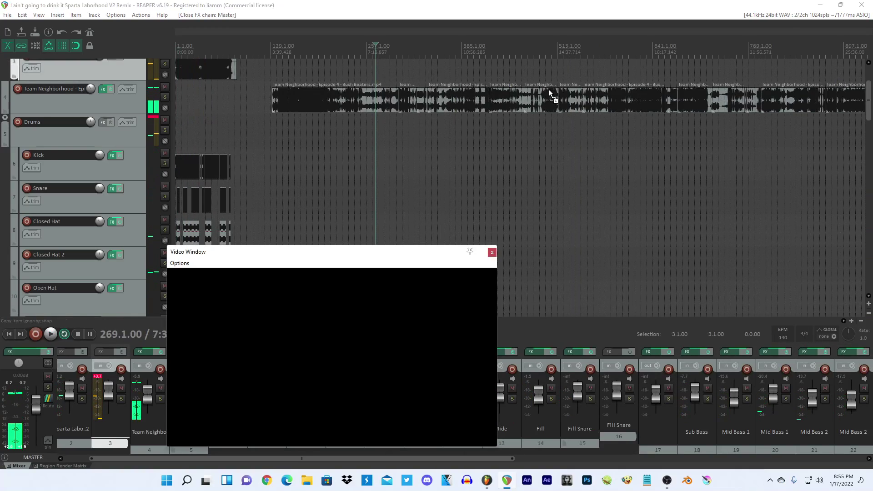
pyautogui.scroll(8, 551, 97)
pyautogui.scroll(-5, 552, 94)
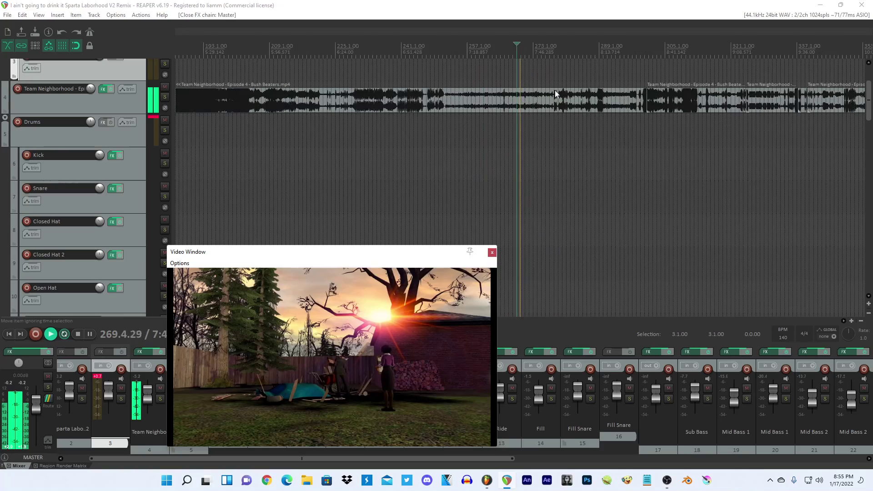
# Examine the Team Neighborhood footage around bar 289, replaying it from slightly different points.
pyautogui.click(607, 73)
pyautogui.scroll(6, 606, 73)
pyautogui.click(450, 73)
pyautogui.scroll(-8, 477, 77)
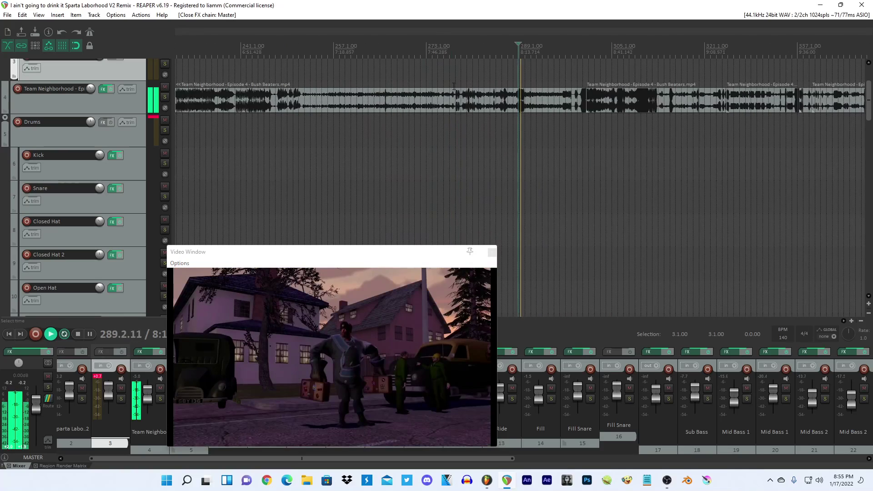
pyautogui.scroll(6, 457, 105)
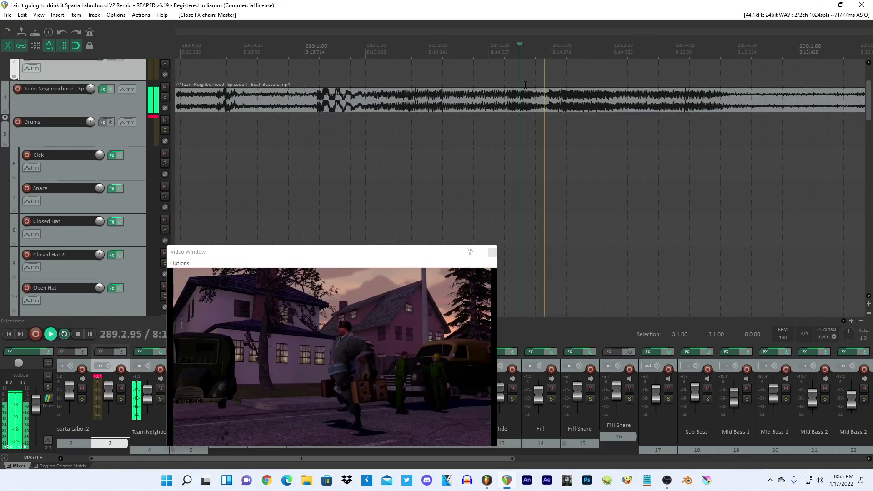
pyautogui.press('space')
pyautogui.click(552, 100)
pyautogui.press('space')
pyautogui.scroll(-10, 542, 112)
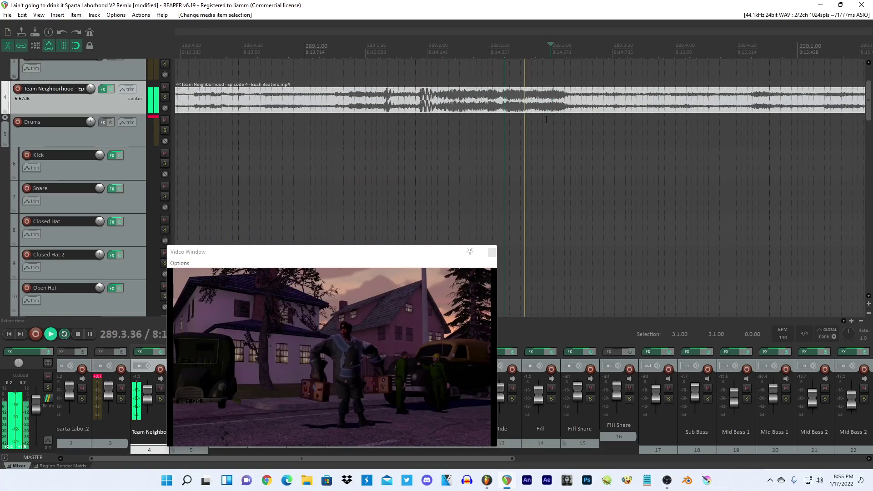
# Preview the Team Neighborhood clips around bars 341 and 344 and the cuts near bar 337.
pyautogui.click(533, 70)
pyautogui.scroll(8, 540, 108)
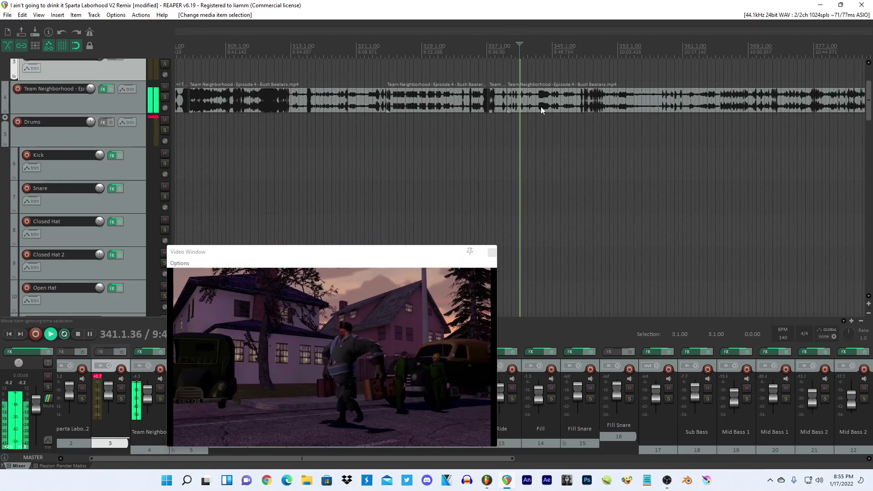
pyautogui.click(578, 73)
pyautogui.scroll(6, 546, 88)
pyautogui.scroll(-6, 505, 88)
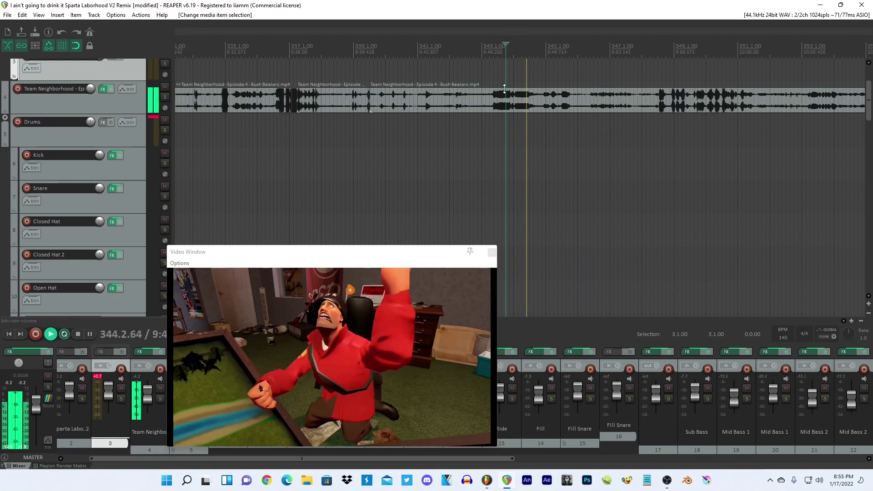
pyautogui.click(356, 86)
pyautogui.click(296, 72)
pyautogui.click(291, 72)
pyautogui.scroll(3, 293, 72)
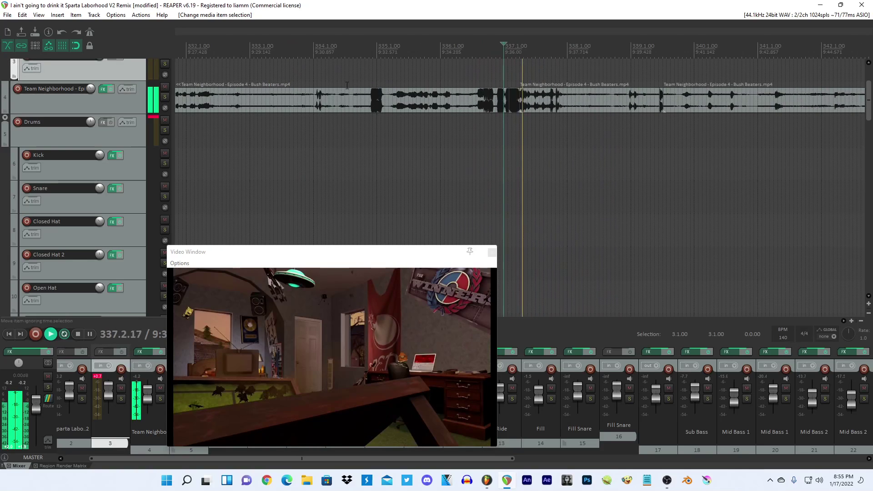
# Preview the short Team Neighborhood cut near bar 324 and close the video preview.
pyautogui.scroll(-3, 341, 84)
pyautogui.click(341, 85)
pyautogui.scroll(-2, 341, 84)
pyautogui.click(362, 78)
pyautogui.scroll(6, 362, 78)
pyautogui.scroll(2, 550, 91)
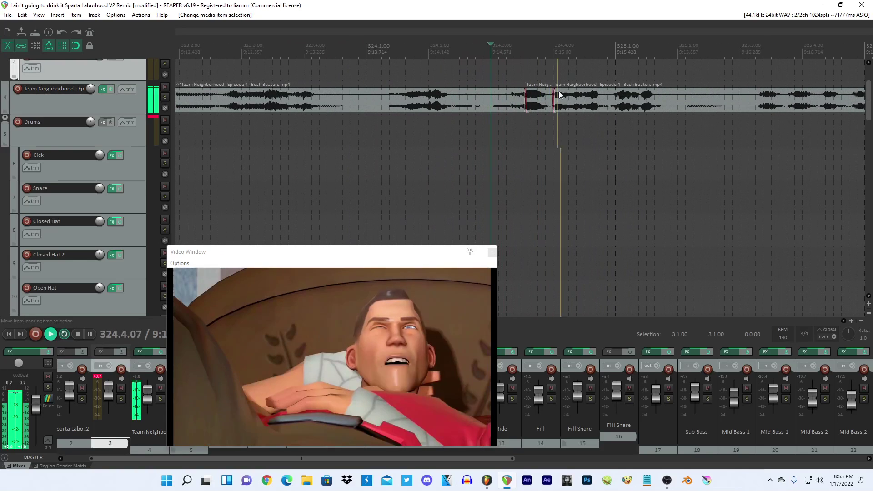
pyautogui.click(526, 99)
pyautogui.click(492, 252)
# Play the Team Neighborhood footage from the clip boundary at bar 1178.
pyautogui.scroll(-15, 493, 226)
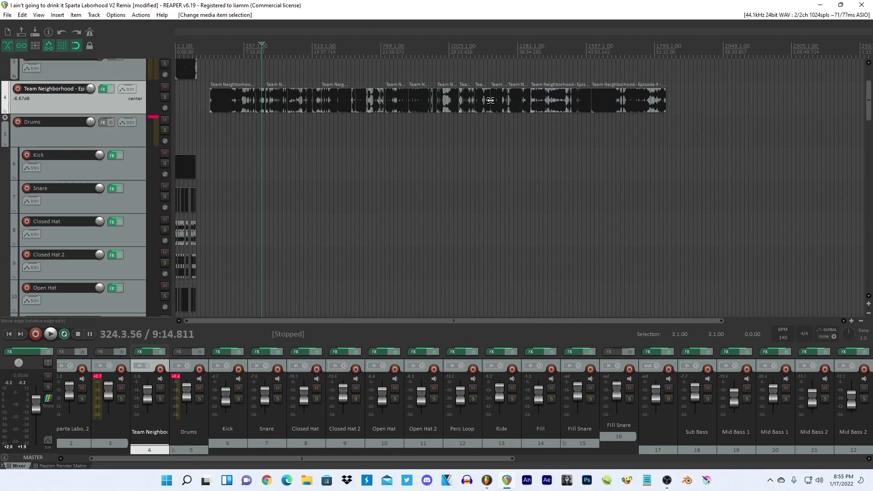
pyautogui.click(491, 100)
pyautogui.press('space')
pyautogui.click(474, 95)
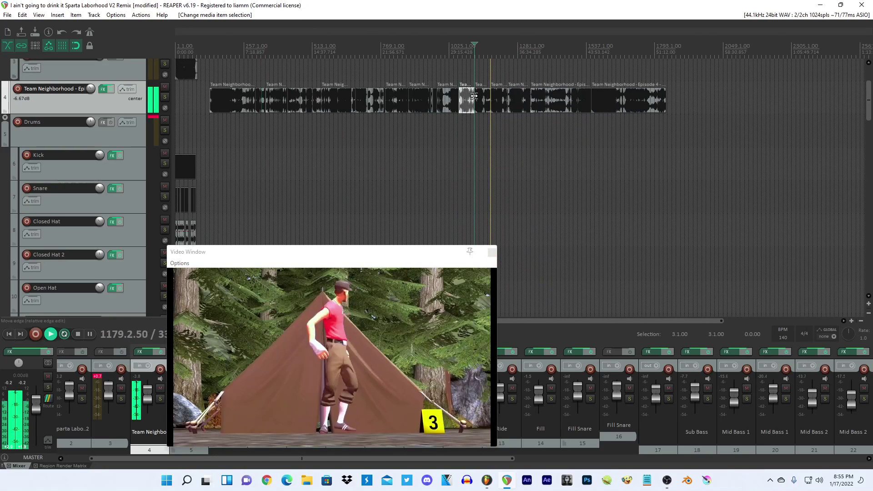
pyautogui.scroll(6, 475, 96)
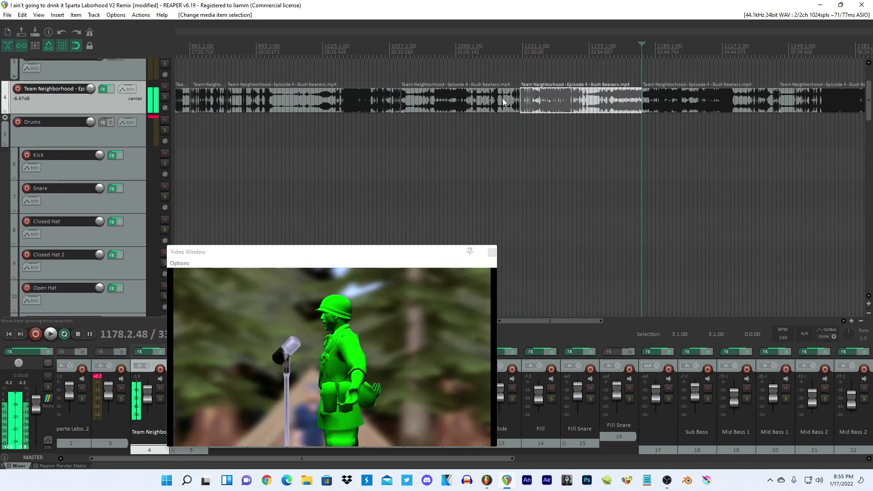
# Preview the Team Neighborhood footage from the cut near the end of bar 1119.
pyautogui.click(520, 100)
pyautogui.scroll(10, 520, 100)
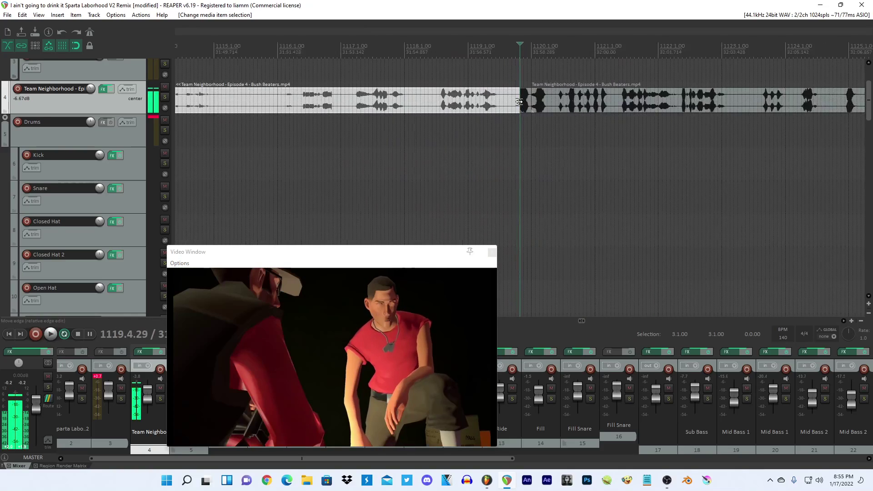
pyautogui.press('space')
pyautogui.scroll(2, 533, 106)
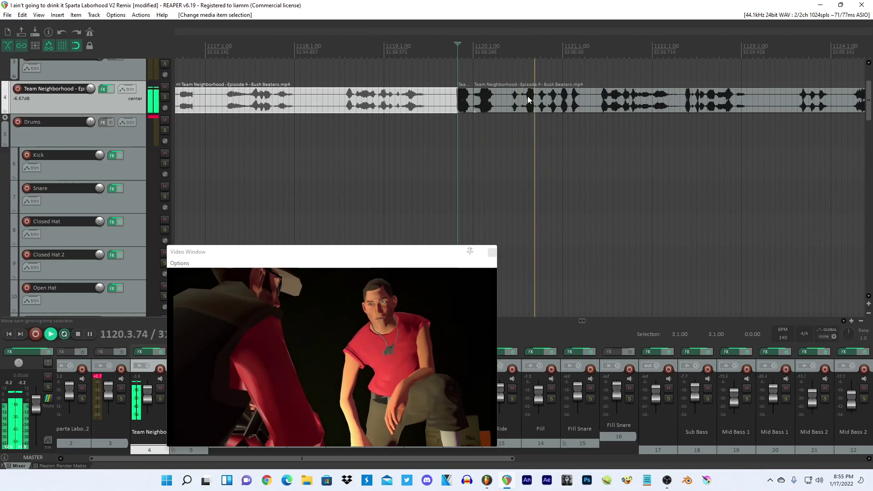
pyautogui.scroll(-4, 528, 98)
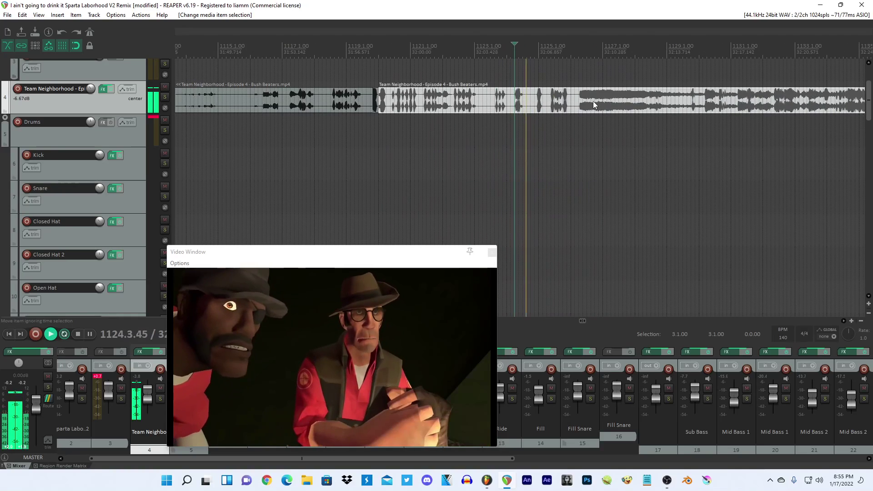
# Examine the Team Neighborhood footage at bar 1125 and at bar 1099.
pyautogui.click(593, 101)
pyautogui.press('space')
pyautogui.click(551, 101)
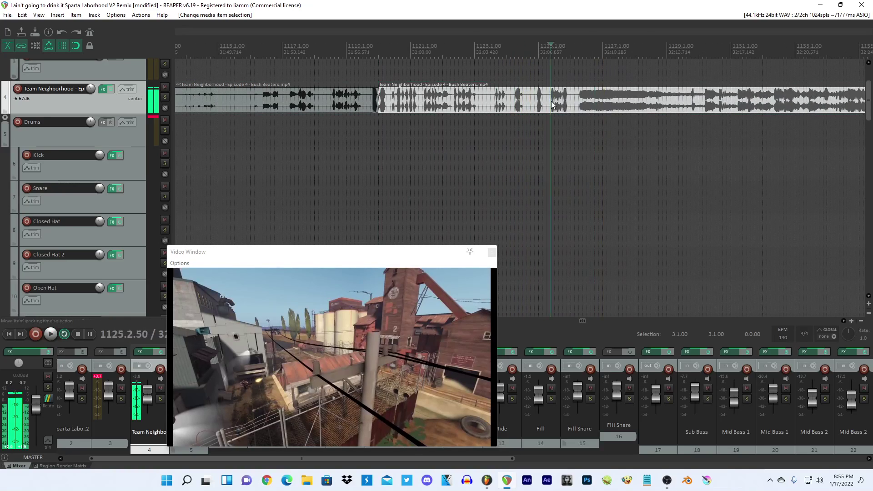
pyautogui.scroll(-6, 551, 101)
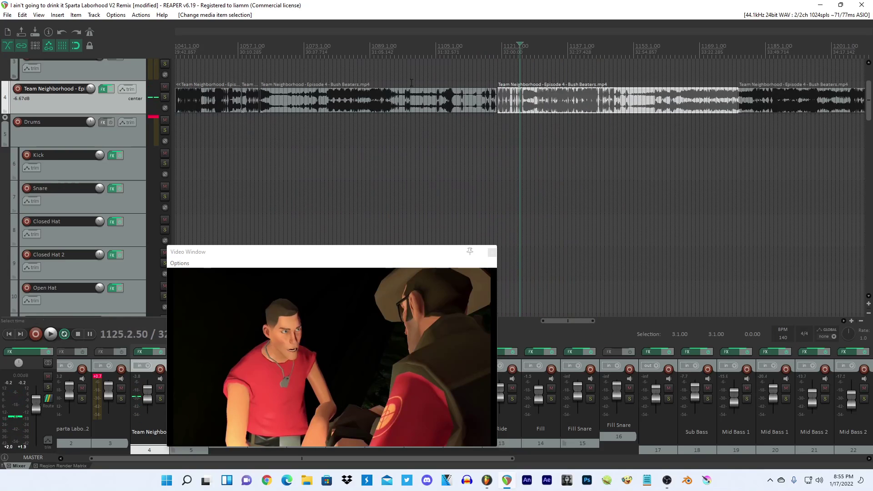
pyautogui.click(411, 83)
pyautogui.scroll(5, 411, 82)
pyautogui.scroll(-4, 411, 83)
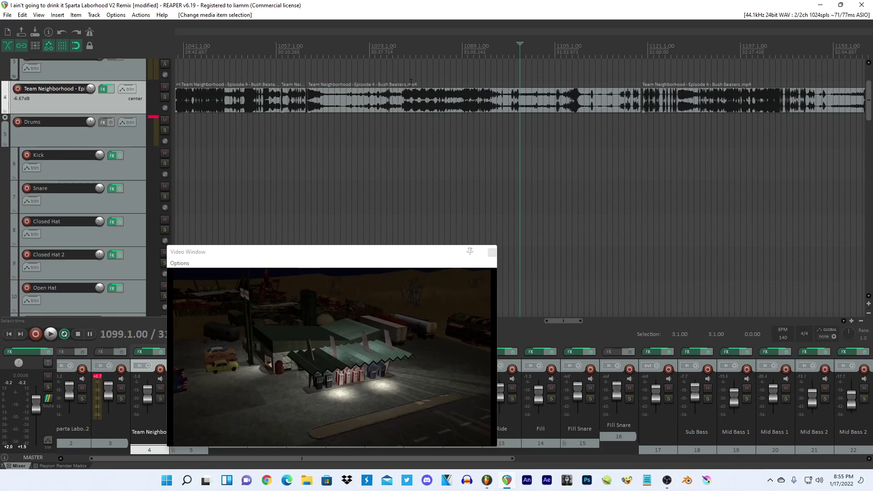
# Preview the short Team Neighborhood clips around bars 1057 to 1062.
pyautogui.click(307, 95)
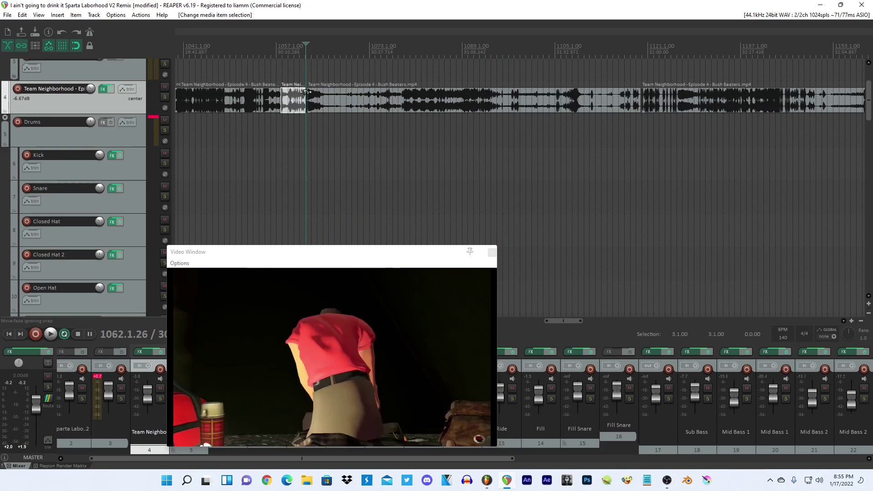
pyautogui.scroll(6, 306, 93)
pyautogui.press('space')
pyautogui.click(320, 93)
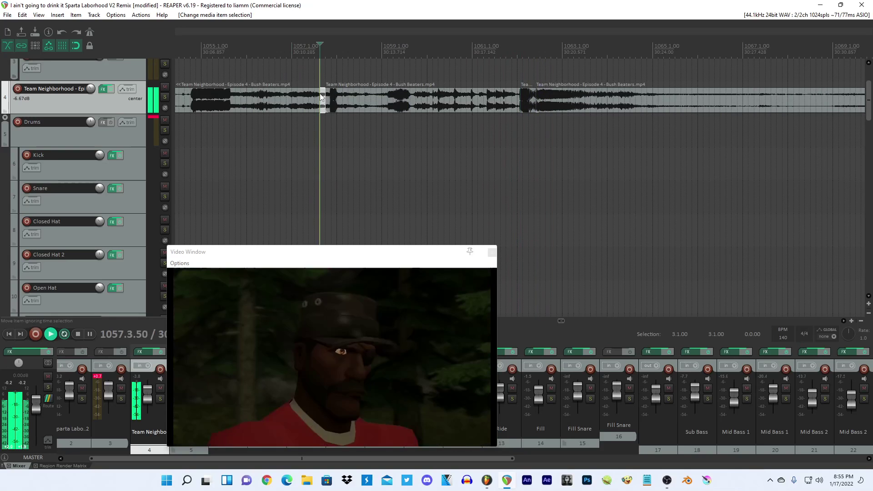
pyautogui.press('space')
pyautogui.scroll(4, 397, 110)
pyautogui.scroll(-4, 409, 117)
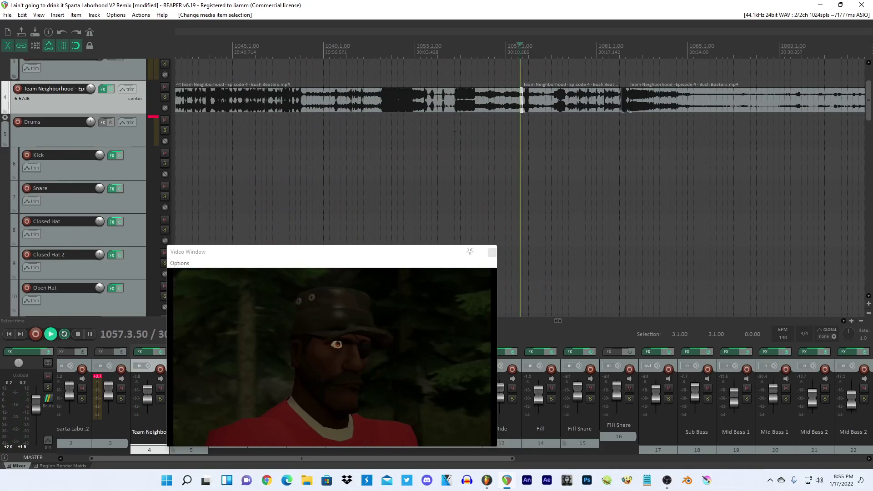
# Select the long Team Neighborhood clip before bar 1057 and preview its footage from bar 1033.
pyautogui.scroll(-4, 455, 135)
pyautogui.click(380, 100)
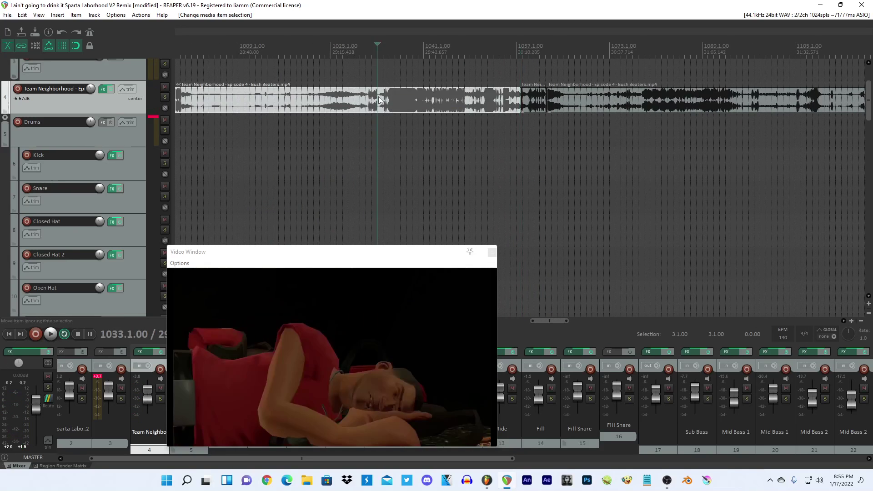
pyautogui.scroll(-2, 396, 107)
pyautogui.press('space')
pyautogui.scroll(2, 405, 113)
pyautogui.scroll(-2, 411, 114)
pyautogui.press('space')
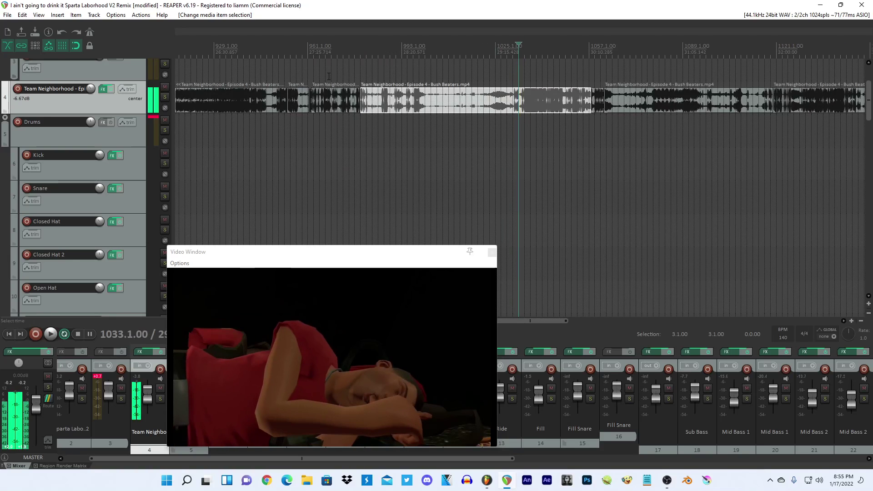
# Preview the short Team Neighborhood clips around bars 961 and 962, pick the one in bar 961, and close the video window.
pyautogui.click(317, 74)
pyautogui.scroll(5, 416, 93)
pyautogui.press('space')
pyautogui.click(454, 94)
pyautogui.scroll(4, 476, 105)
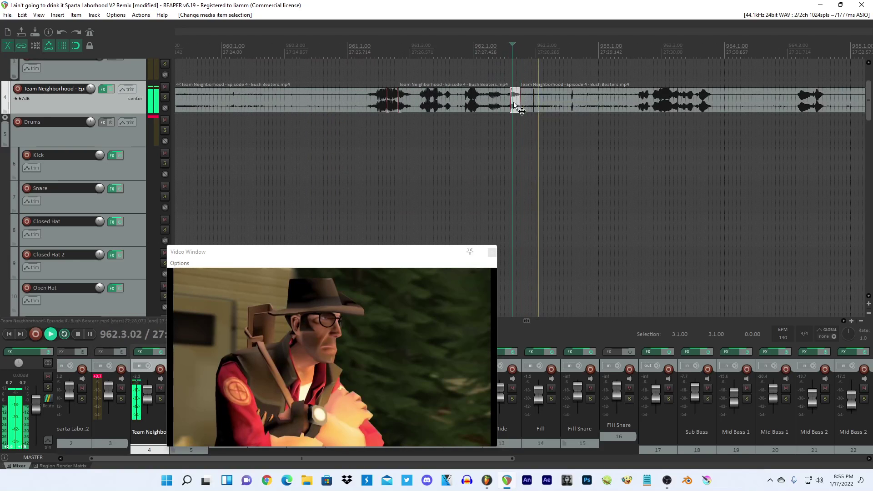
pyautogui.click(389, 99)
pyautogui.press('space')
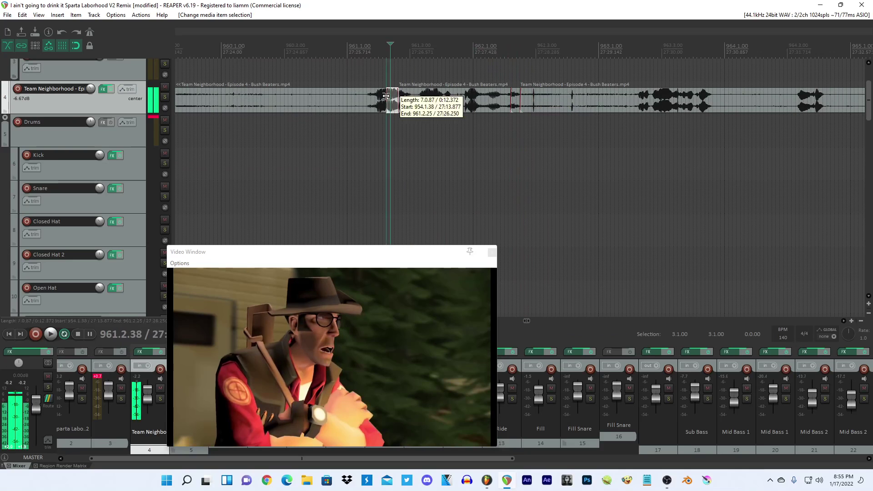
pyautogui.press('space')
pyautogui.click(491, 251)
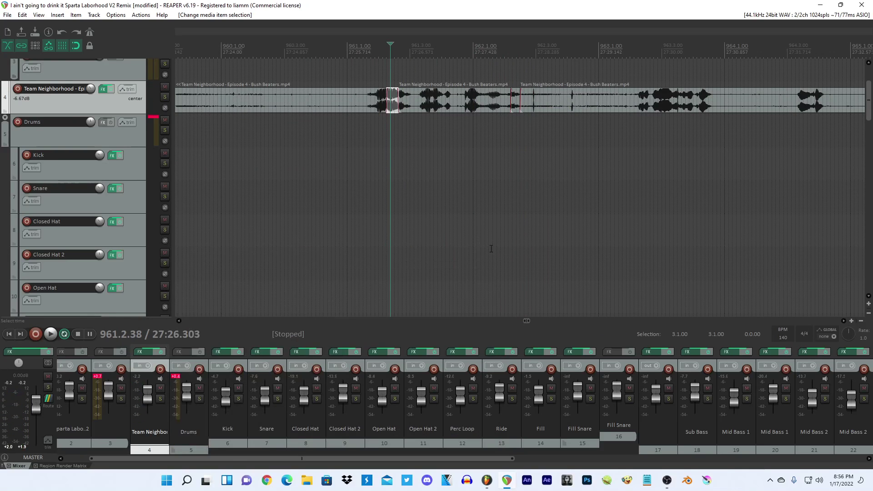
# Name the empty track below the second Mid Bass 2 track "Arp 1".
pyautogui.scroll(-8, 496, 217)
pyautogui.moveTo(865, 106); pyautogui.dragTo(867, 200)
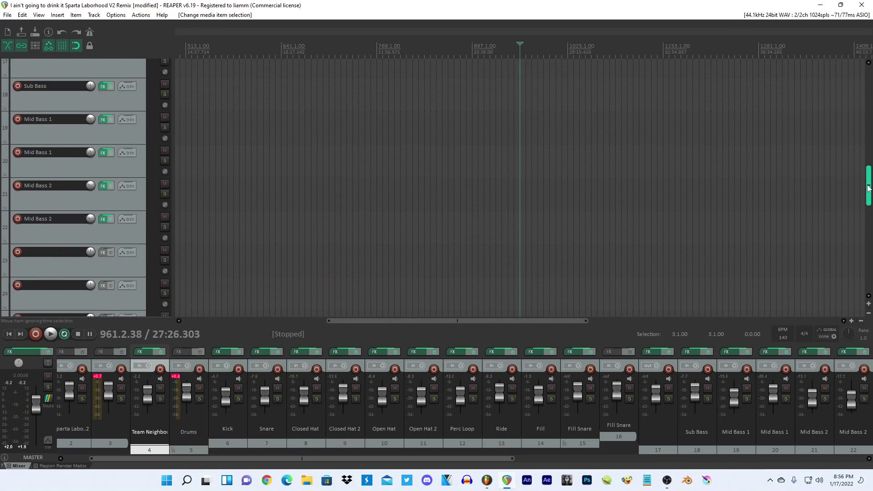
pyautogui.scroll(-5, 199, 194)
pyautogui.click(180, 198)
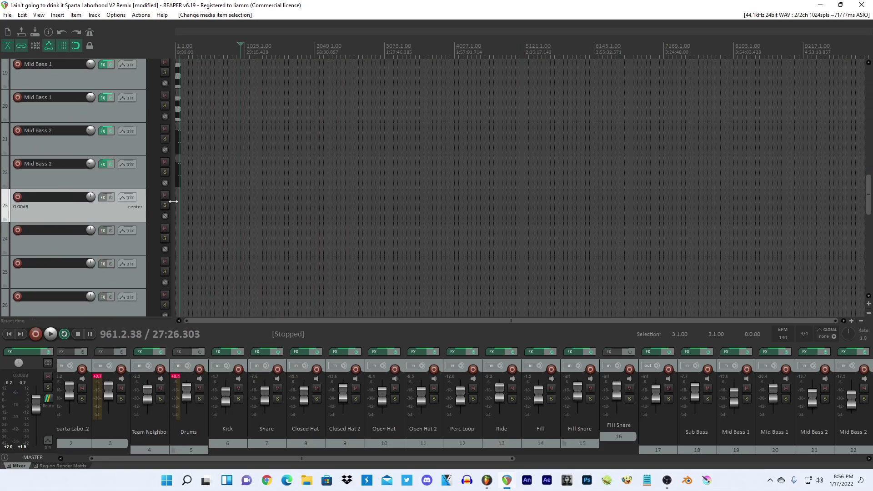
pyautogui.doubleClick(70, 194)
pyautogui.write('Arp 1')
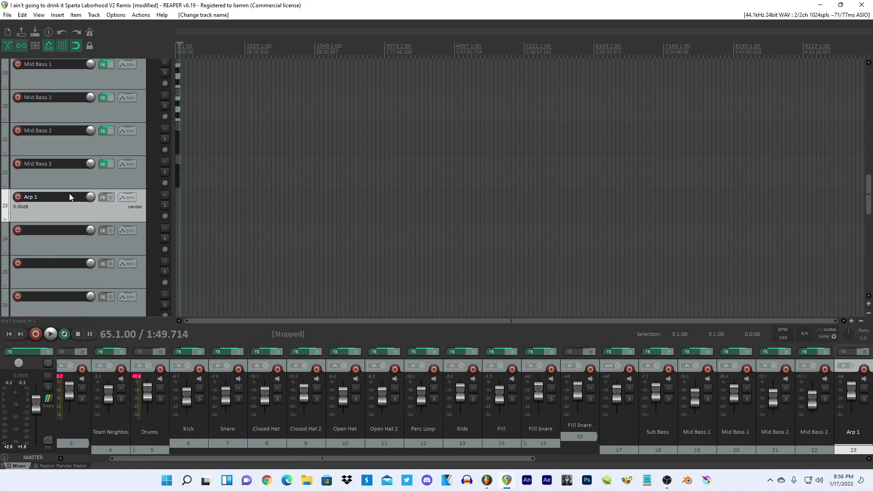
# Listen to the remix from bar 65 and from the start of the arrangement at bar 3.
pyautogui.scroll(5, 181, 191)
pyautogui.press('space')
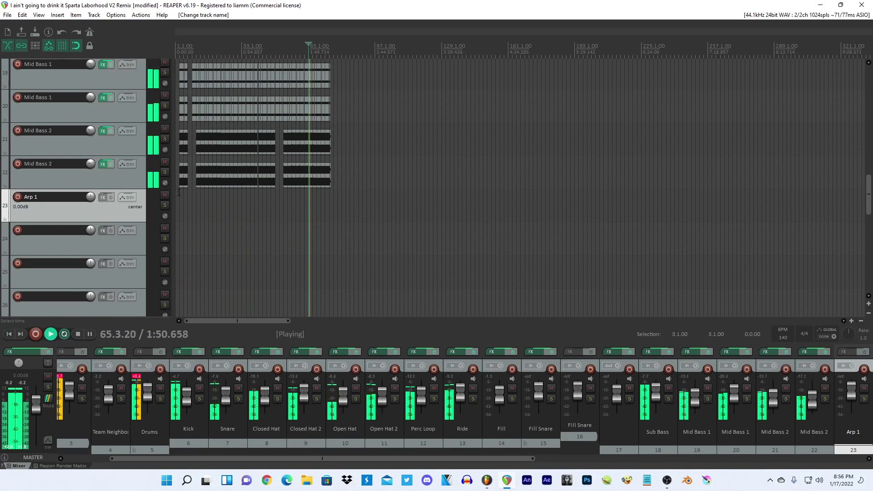
pyautogui.click(179, 192)
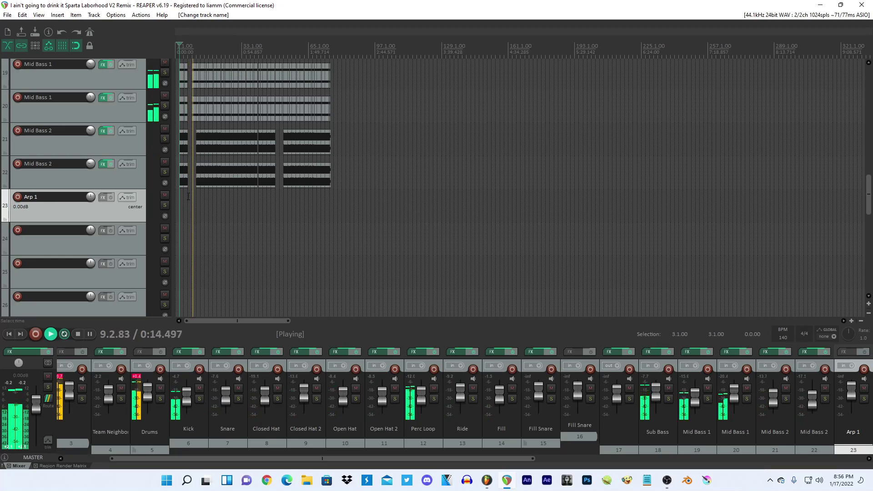
pyautogui.press('space')
pyautogui.scroll(8, 279, 217)
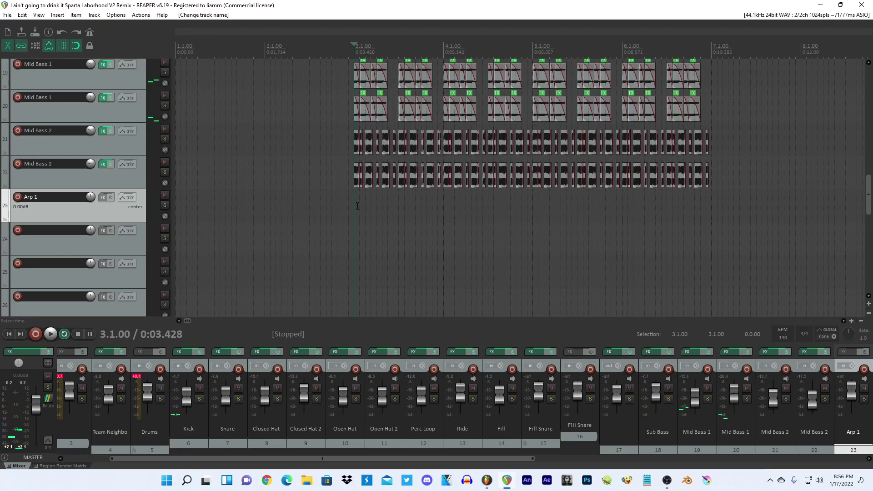
# Check the FL Studio arrangement, return to REAPER, place the Team Neighborhood clip at bar 3 on Arp 1, and solo the track.
pyautogui.click(487, 480)
pyautogui.moveTo(509, 479)
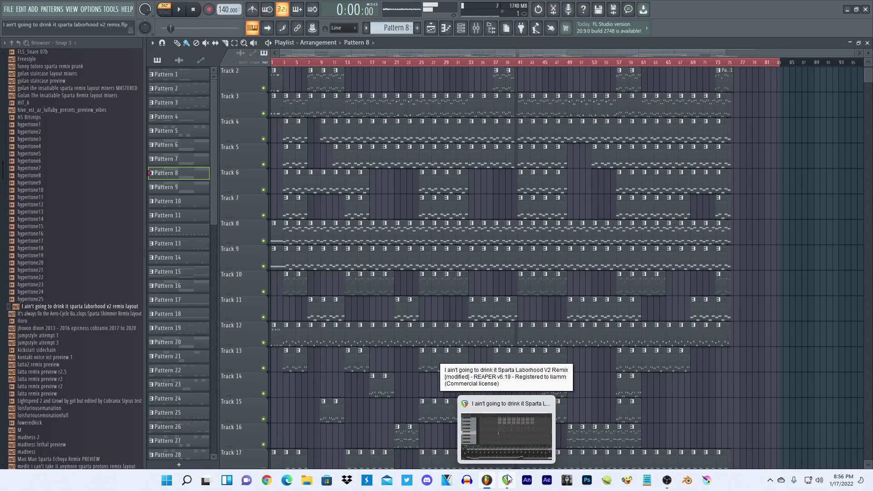
pyautogui.click(509, 479)
pyautogui.click(165, 205)
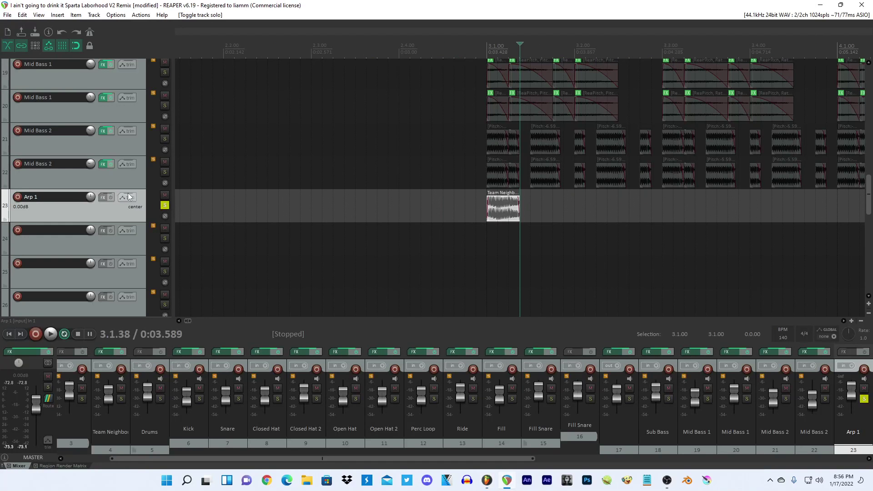
# Add Voloco to the Arp 1 track with the Hard preset, key C, Chromatic scale and pitch correction 1.0.
pyautogui.click(104, 197)
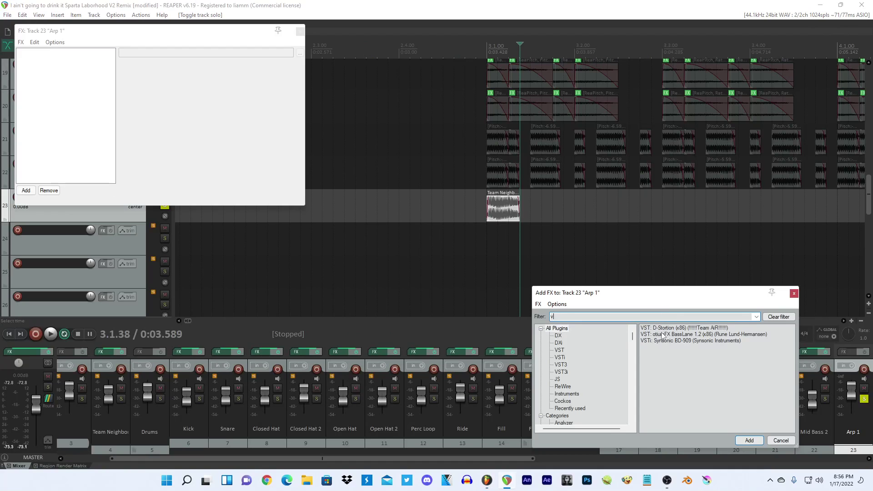
pyautogui.write('volo')
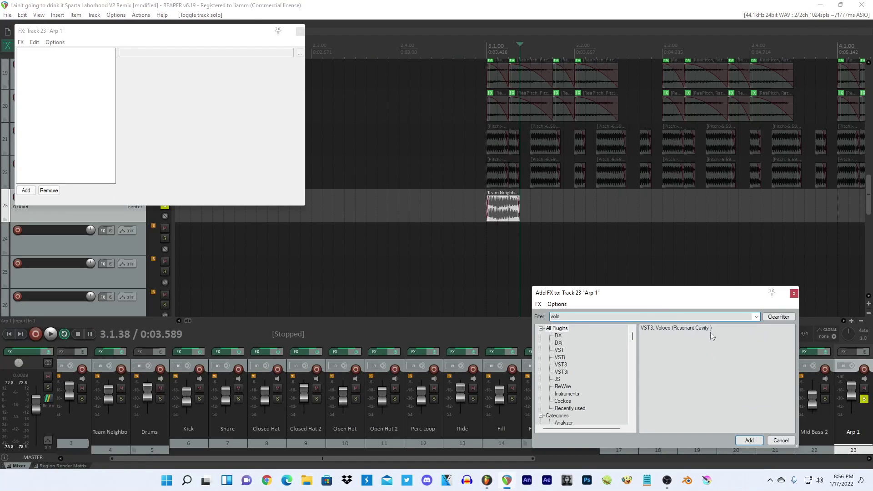
pyautogui.doubleClick(700, 330)
pyautogui.click(236, 93)
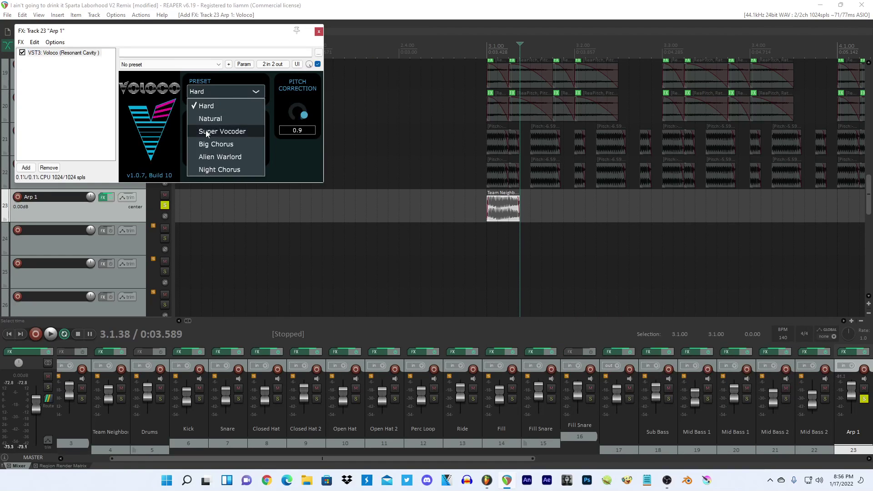
pyautogui.click(268, 118)
pyautogui.click(234, 153)
pyautogui.click(214, 253)
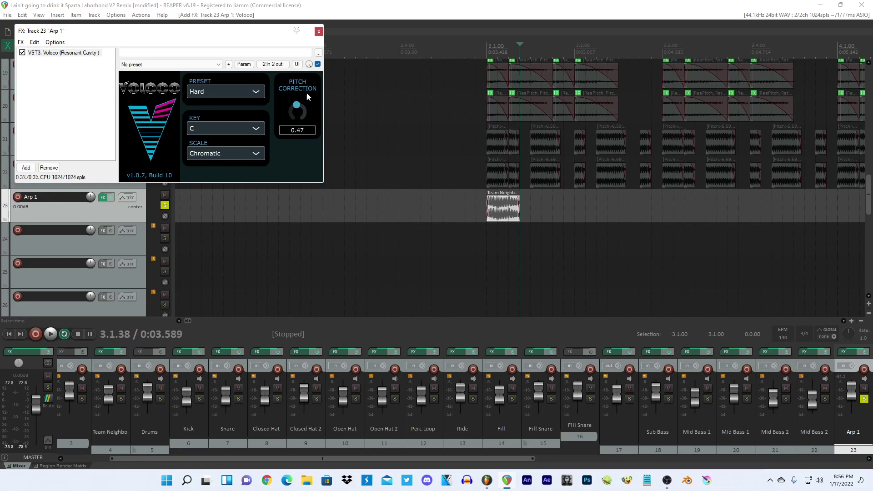
pyautogui.click(319, 32)
# Pitch the Arp 1 clip up by 3 semitones and play it back from bar 3.
pyautogui.click(497, 207)
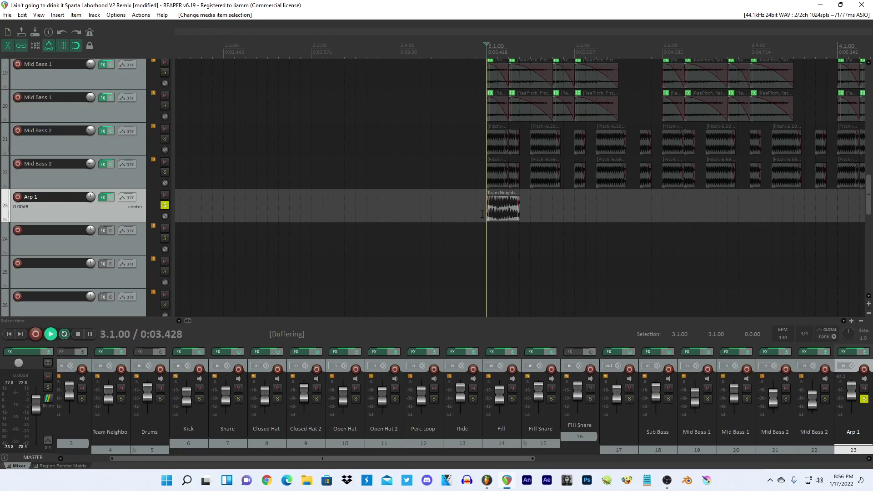
pyautogui.press('space')
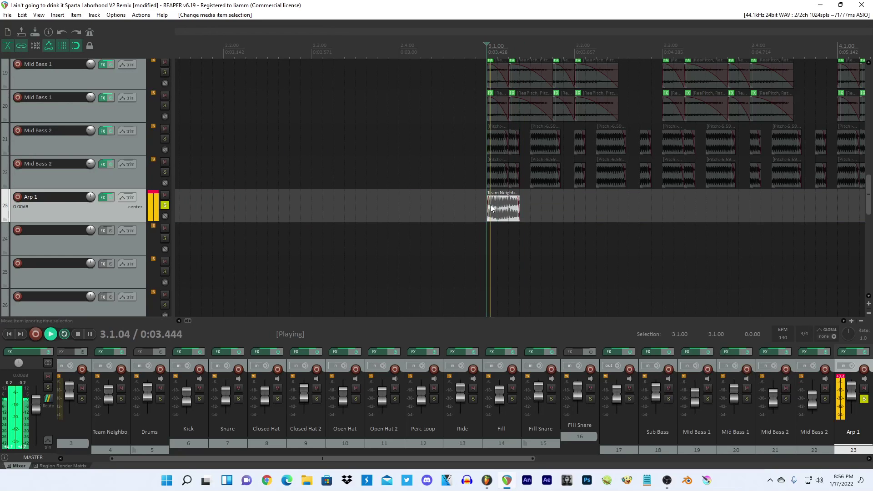
pyautogui.hotkey('shift', '0')
pyautogui.hotkey('shift', '0')
pyautogui.hotkey('shift', '0')
pyautogui.press('space')
pyautogui.press('space')
pyautogui.press('space')
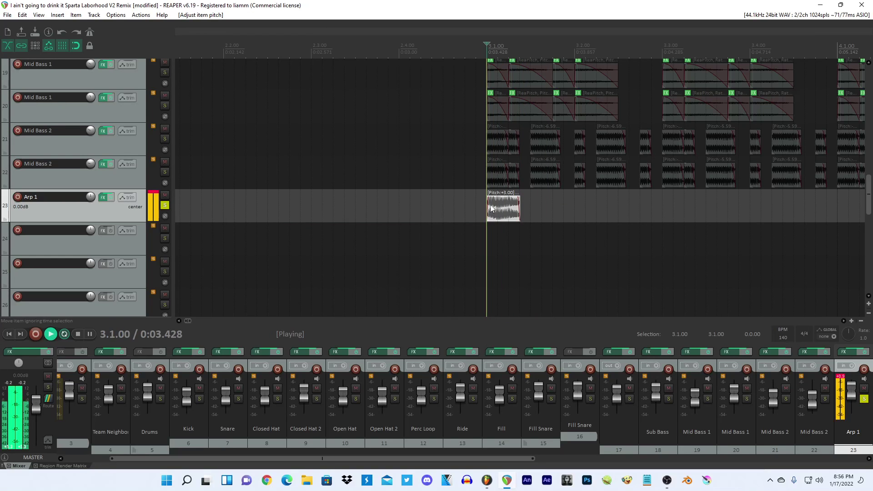
pyautogui.scroll(2, 578, 210)
# Check the FL Studio arrangement, return to REAPER, split the Arp 1 clip at about 3.1.13, and delete the remainder.
pyautogui.click(494, 481)
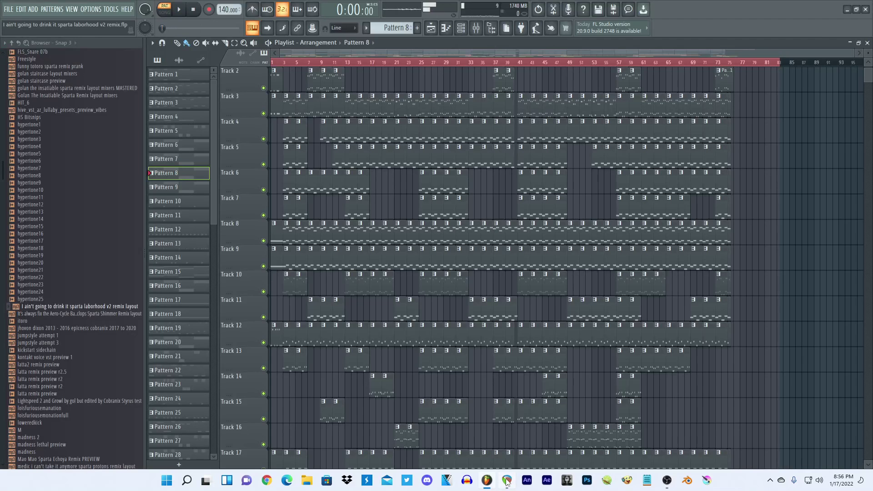
pyautogui.click(507, 481)
pyautogui.press('s')
pyautogui.press('Delete')
pyautogui.click(521, 202)
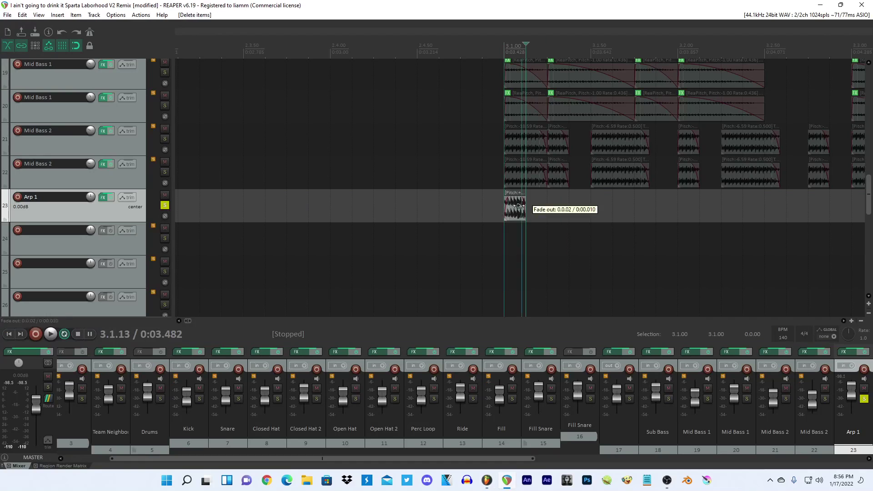
# Duplicate the shortened Arp 1 clip to 3.1.25 and extend the copy's end to about 3.1.62.
pyautogui.hotkey('ctrl', 'c')
pyautogui.click(549, 207)
pyautogui.hotkey('ctrl', 'v')
pyautogui.moveTo(569, 201); pyautogui.dragTo(618, 201)
# Set the first Arp 1 clip's pitch to -9.00 and play both clips from bar 3.
pyautogui.click(502, 207)
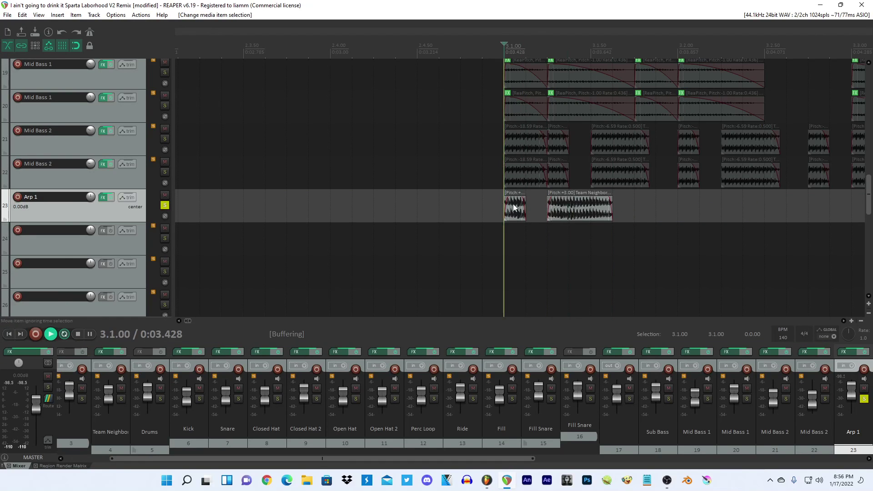
pyautogui.click(508, 205)
pyautogui.click(496, 207)
pyautogui.press('space')
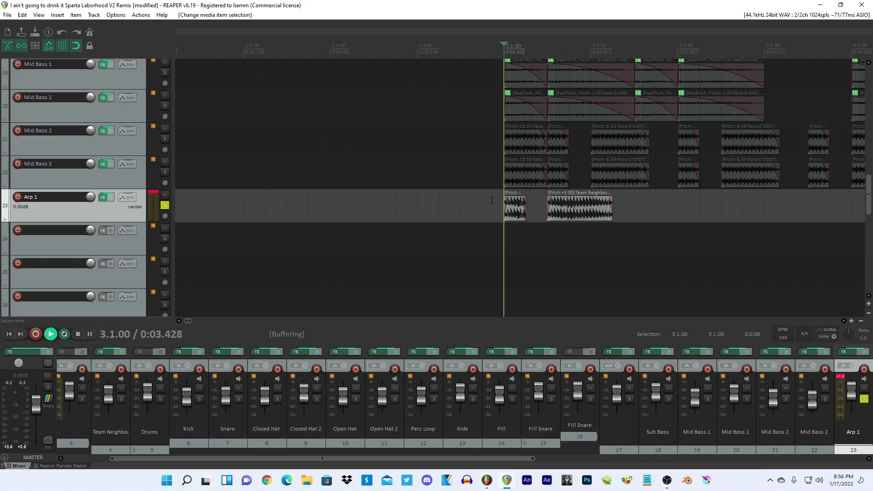
pyautogui.scroll(1, 487, 209)
pyautogui.press('space')
# Select both Arp 1 clips, shift the media contents inside them, and play them back from bar 3.
pyautogui.moveTo(630, 228); pyautogui.dragTo(523, 205)
pyautogui.moveTo(594, 214); pyautogui.dragTo(587, 216)
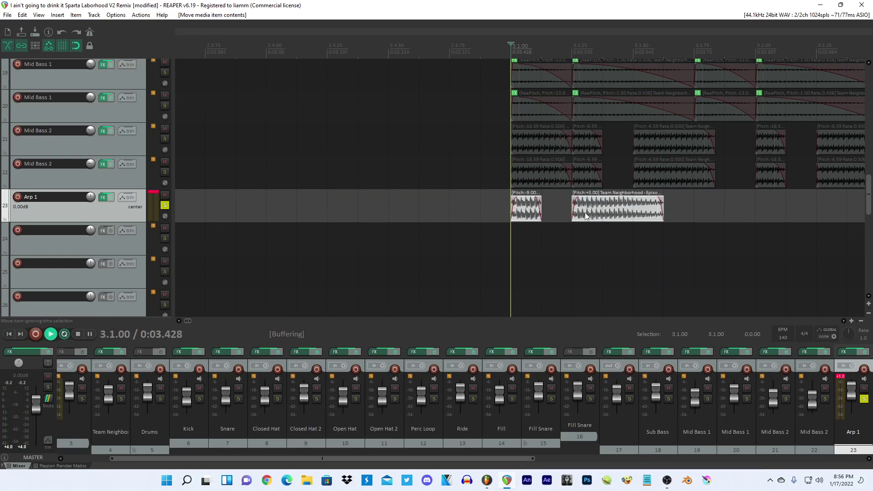
pyautogui.press('space')
pyautogui.press('space')
pyautogui.press('space')
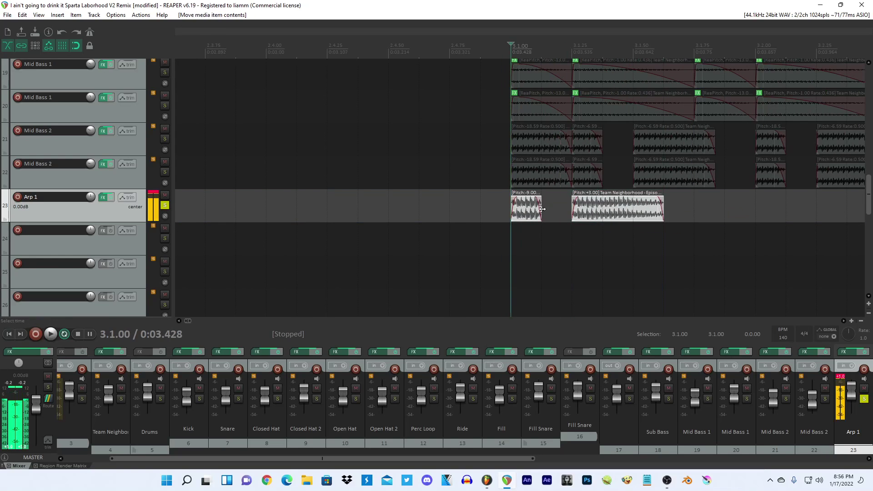
# Lower the Arp 1 track volume to -14.20 dB while previewing its clips.
pyautogui.moveTo(91, 197); pyautogui.dragTo(91, 199)
pyautogui.press('space')
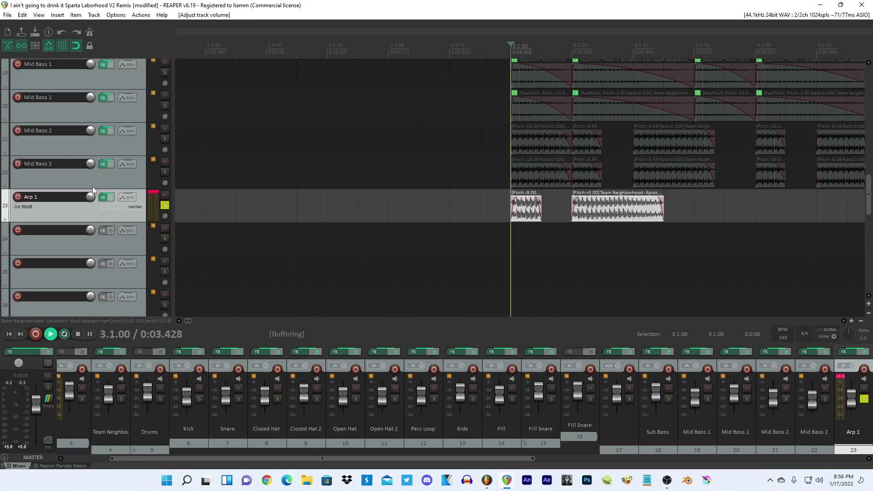
pyautogui.press('space')
pyautogui.press('space')
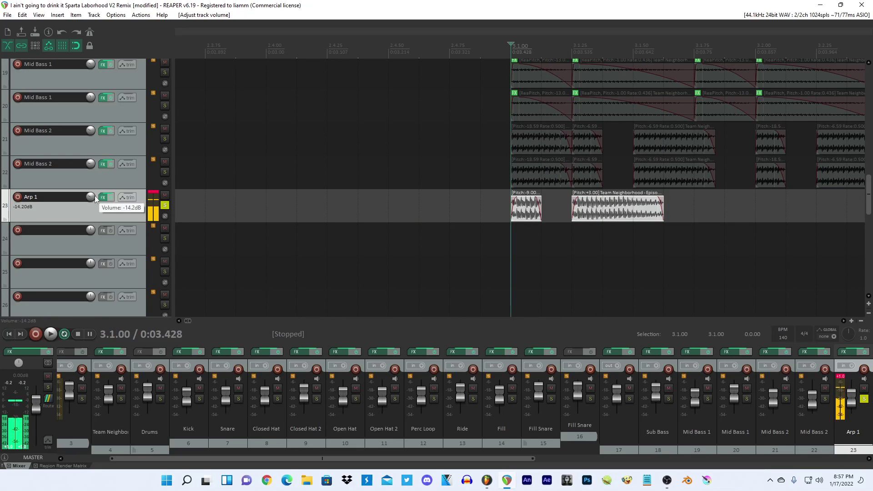
pyautogui.click(104, 197)
pyautogui.click(26, 167)
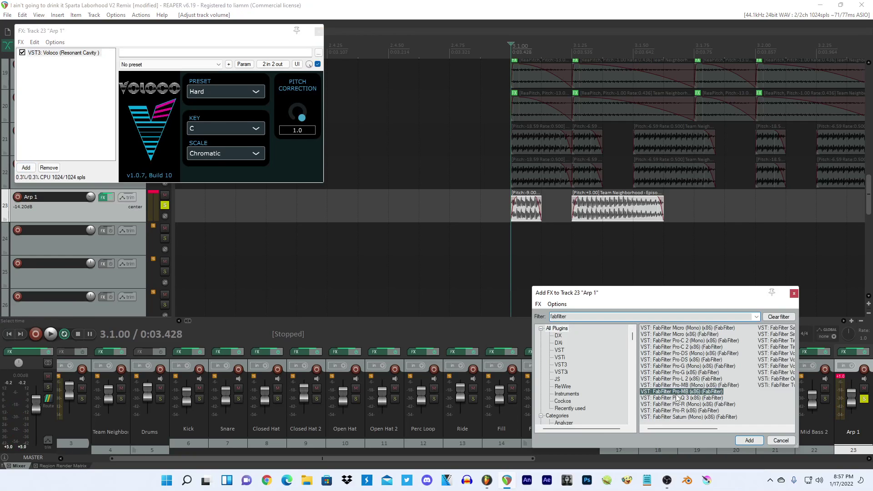
pyautogui.doubleClick(677, 392)
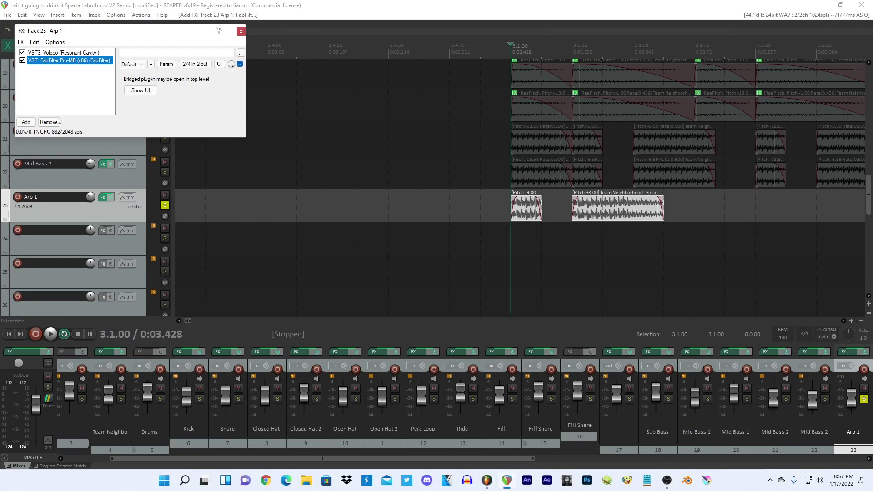
pyautogui.click(57, 121)
# Add FabFilter Pro-Q 3 to Arp 1 and create a low cut at about 105 Hz.
pyautogui.click(26, 168)
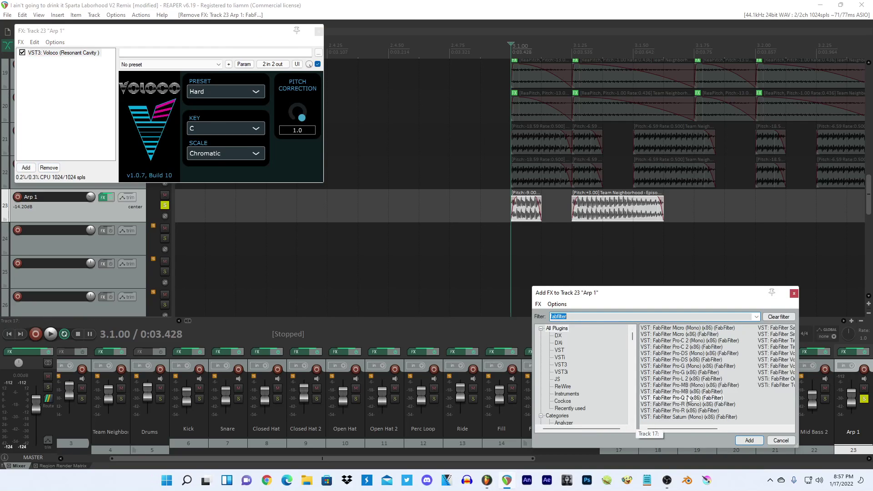
pyautogui.doubleClick(688, 399)
pyautogui.click(133, 124)
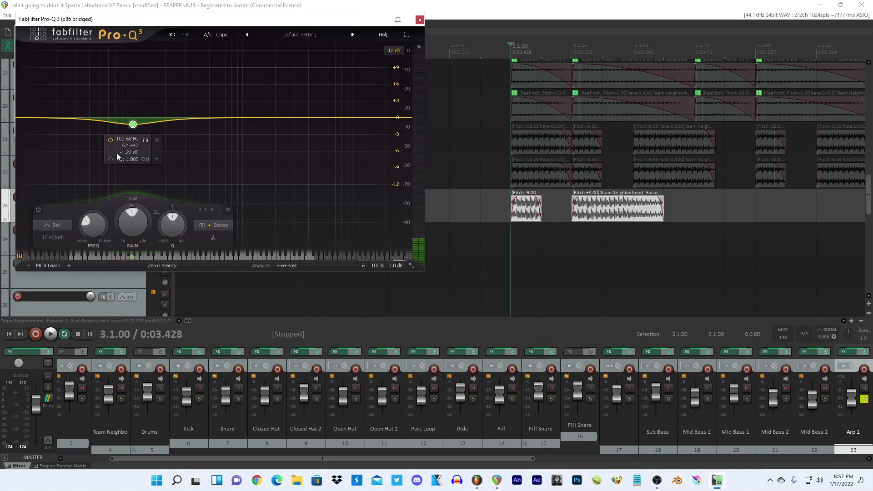
pyautogui.click(136, 168)
pyautogui.moveTo(133, 118); pyautogui.dragTo(133, 137)
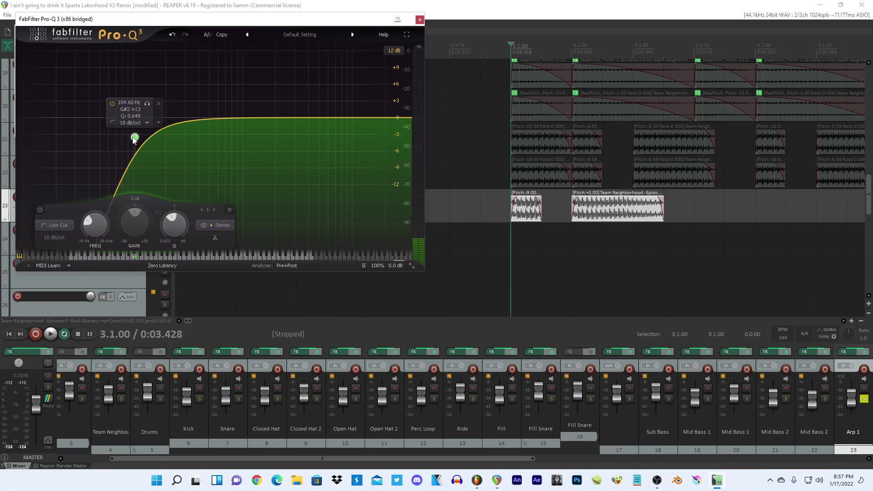
# Finish the Arp 1 EQ with a slight treble dip, a 12 dB/oct high cut at about 6900 Hz, and gentle bell bands across the mids.
pyautogui.click(325, 122)
pyautogui.click(365, 120)
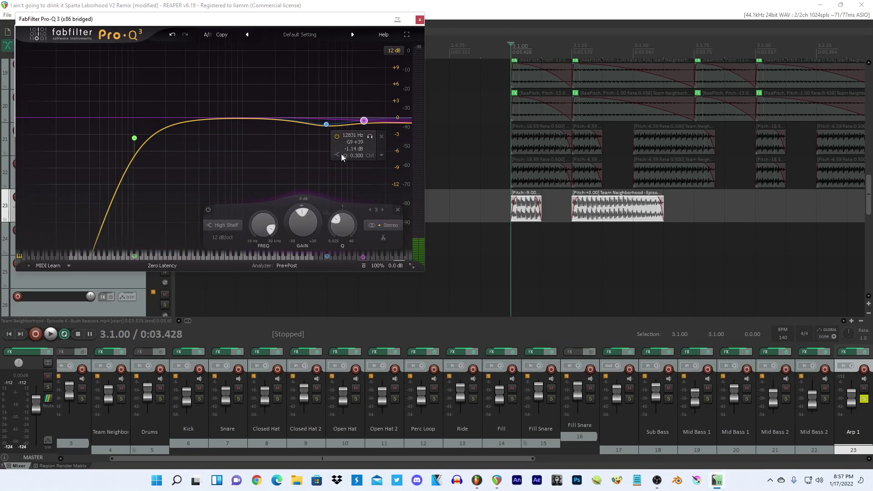
pyautogui.click(377, 164)
pyautogui.moveTo(356, 142); pyautogui.dragTo(334, 140)
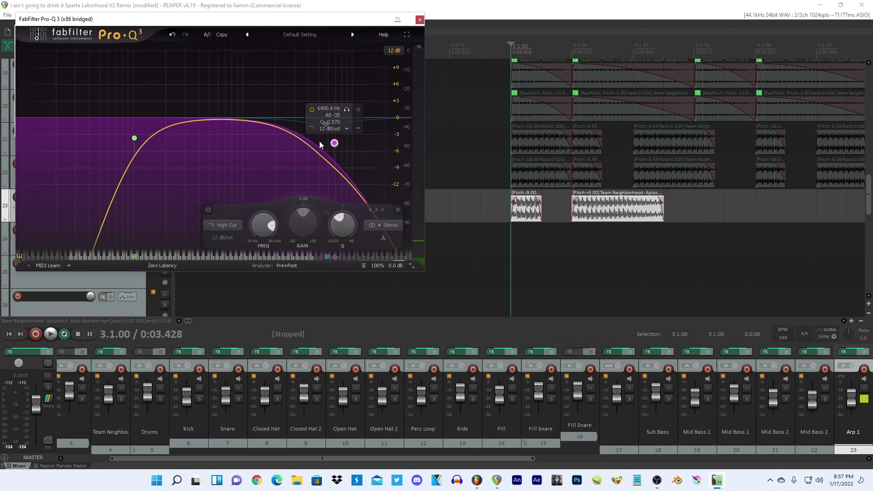
pyautogui.moveTo(250, 121); pyautogui.dragTo(208, 121)
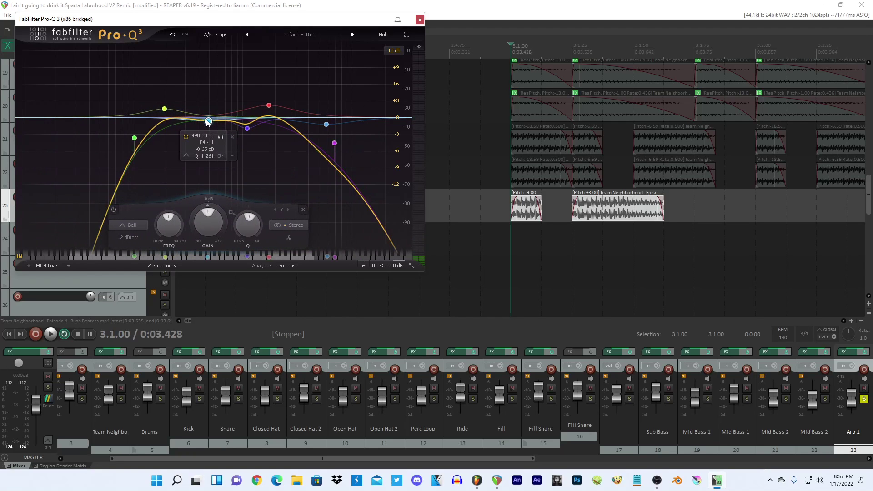
pyautogui.click(420, 20)
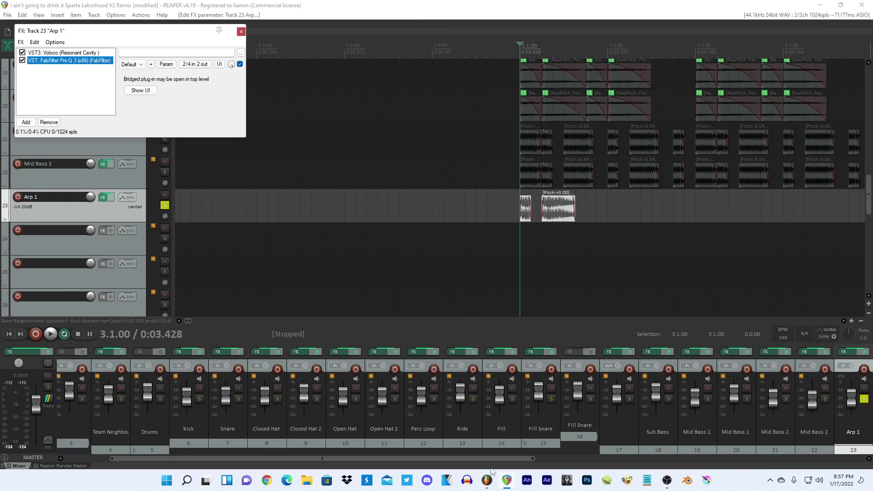
# Check the pattern in FL Studio and paste three more short notes onto REAPER's Arp 1 track, ending at 3.2.38.
pyautogui.click(488, 478)
pyautogui.click(507, 480)
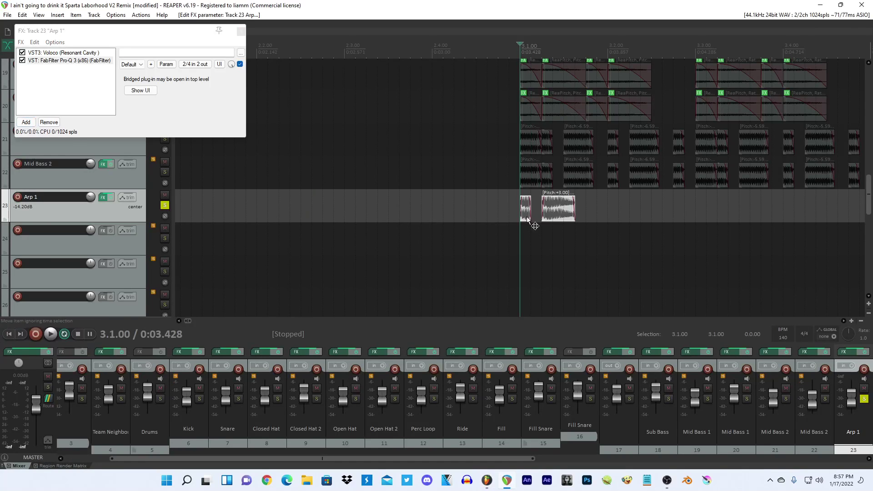
pyautogui.click(605, 202)
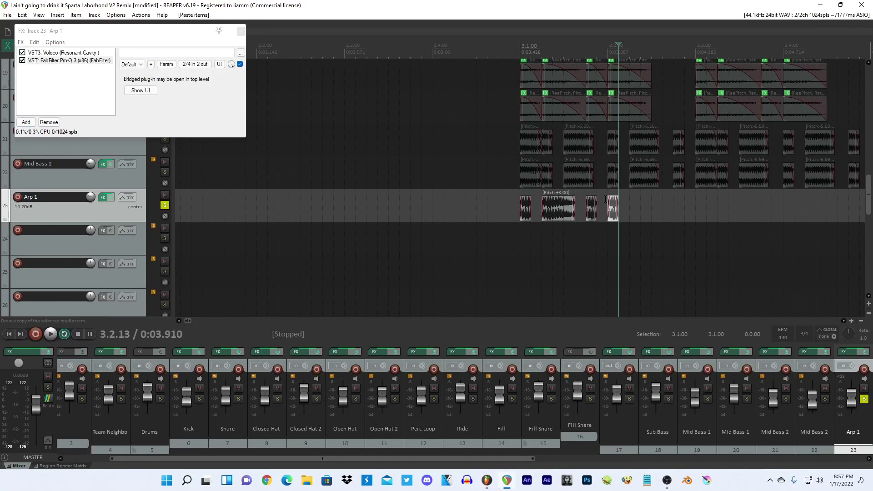
pyautogui.click(489, 479)
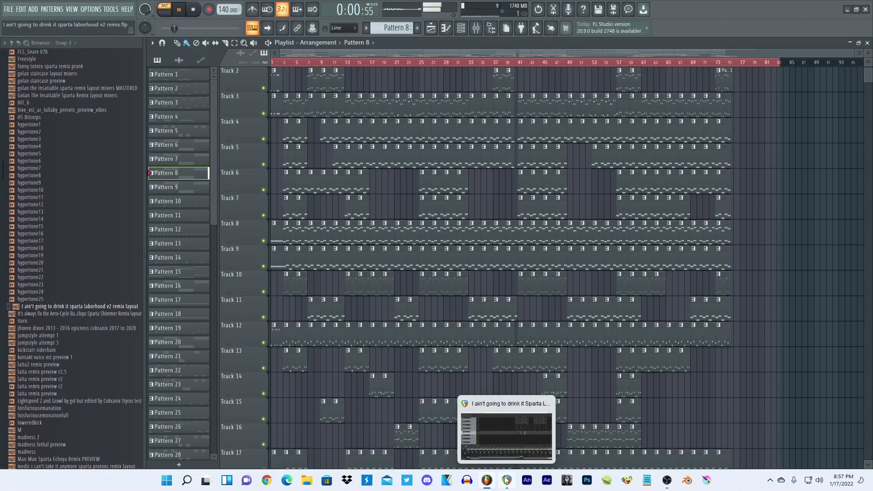
pyautogui.click(506, 480)
pyautogui.click(629, 201)
pyautogui.hotkey('ctrl', 'v')
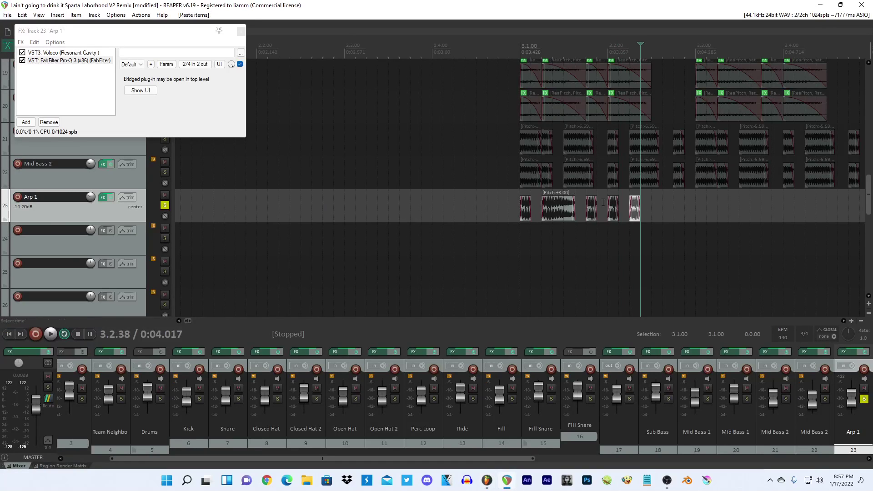
# Paste the last two short notes so the Arp 1 phrase ends at 3.2.88, and play it from bar 3.
pyautogui.click(594, 202)
pyautogui.click(653, 205)
pyautogui.hotkey('ctrl', 'v')
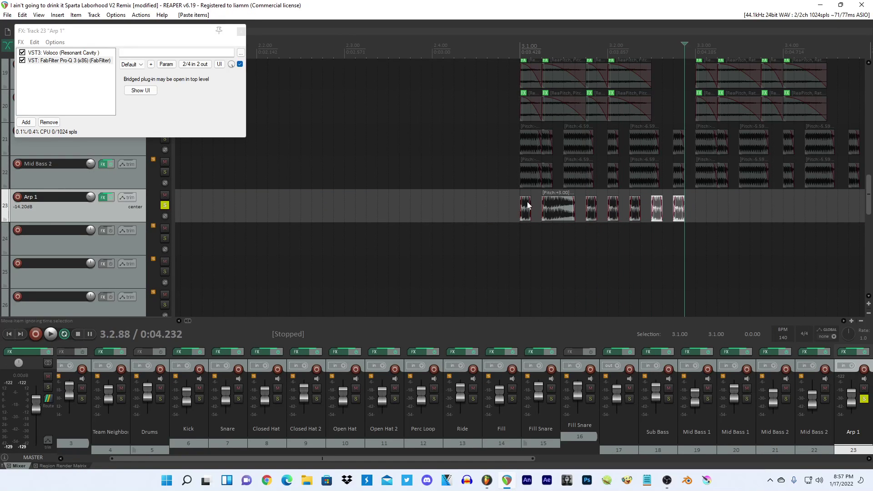
pyautogui.click(528, 205)
pyautogui.press('space')
pyautogui.scroll(2, 542, 210)
pyautogui.press('space')
# Lengthen all seven Arp 1 clips together, close the track's effects window, and play the phrase back.
pyautogui.click(503, 206)
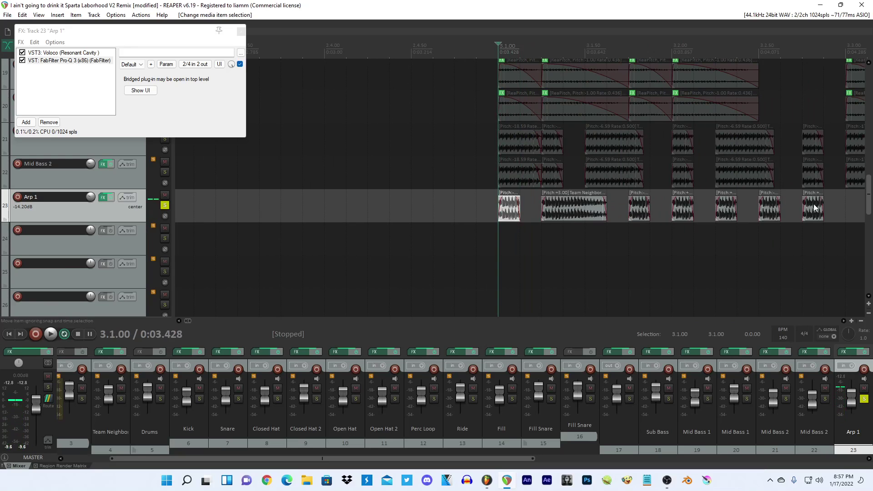
pyautogui.keyDown('shift'); pyautogui.click(814, 208); pyautogui.keyUp('shift')
pyautogui.moveTo(824, 202); pyautogui.dragTo(833, 202)
pyautogui.press('space')
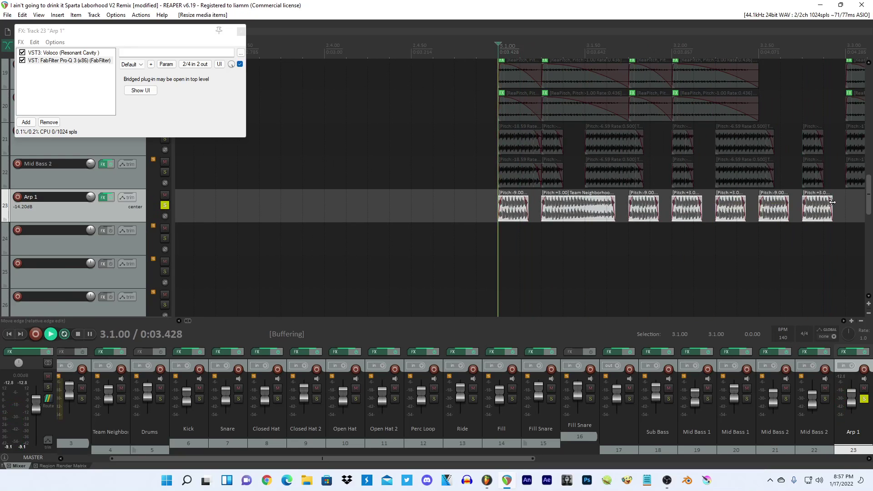
pyautogui.click(241, 31)
pyautogui.scroll(-2, 738, 221)
pyautogui.press('space')
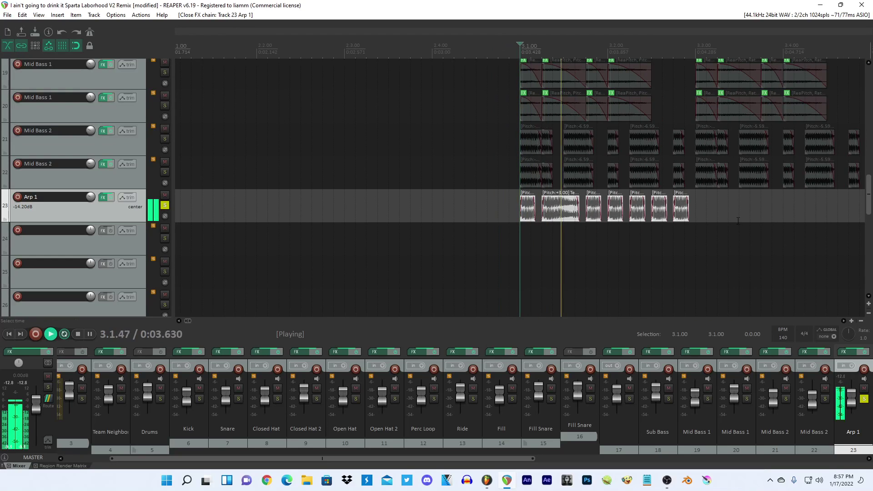
# Repeat the seven-note phrase at 3.3.00, 4.1.00 and 4.3.00, with the long notes pitched +4, +1 and +3.
pyautogui.click(696, 200)
pyautogui.hotkey('ctrl', 'v')
pyautogui.scroll(1, 695, 200)
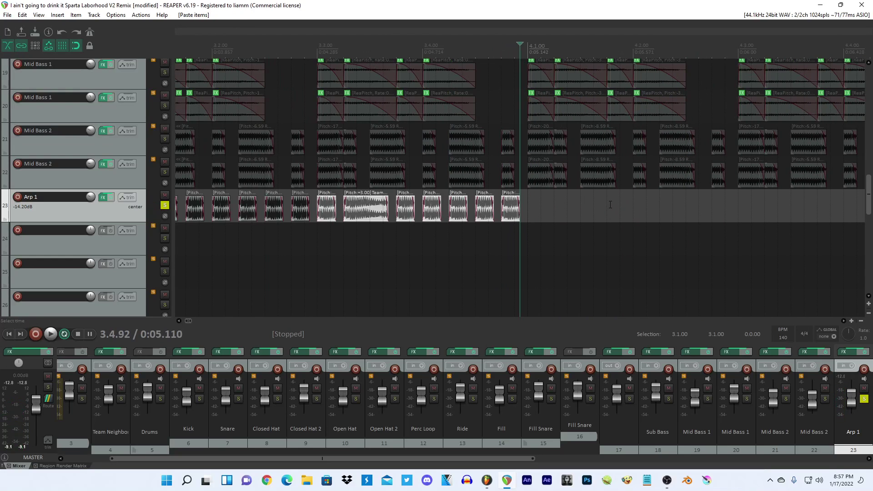
pyautogui.scroll(-2, 529, 202)
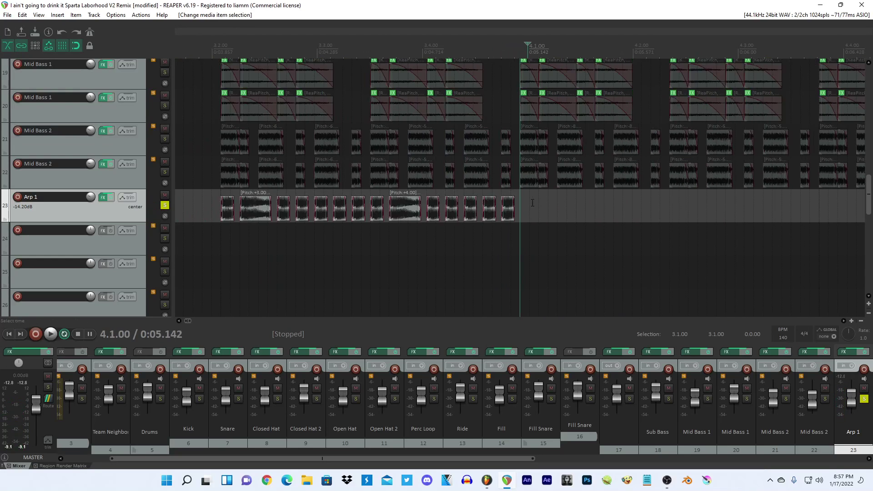
pyautogui.hotkey('ctrl', 'v')
pyautogui.hotkey('ctrl', 'v')
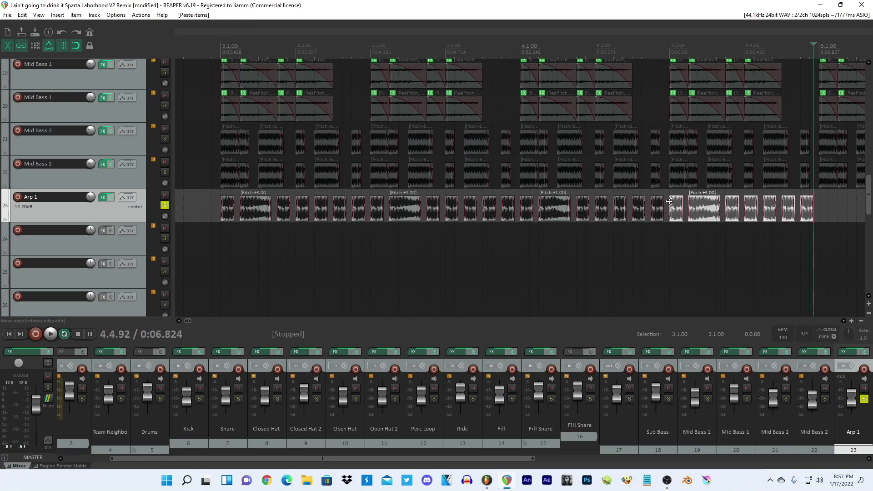
# Play the Arp 1 clips from bar 3 and duplicate the two-bar sequence at bar 5.
pyautogui.scroll(-3, 499, 208)
pyautogui.click(307, 209)
pyautogui.press('space')
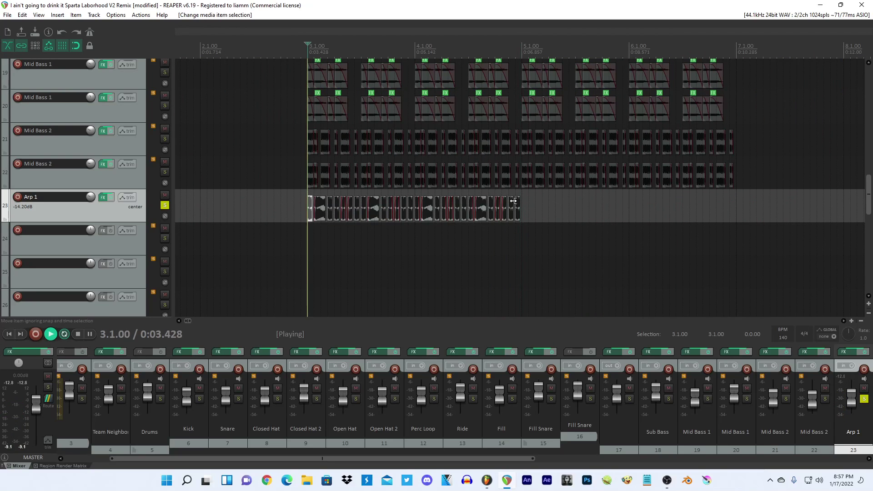
pyautogui.hotkey('ctrl', 'v')
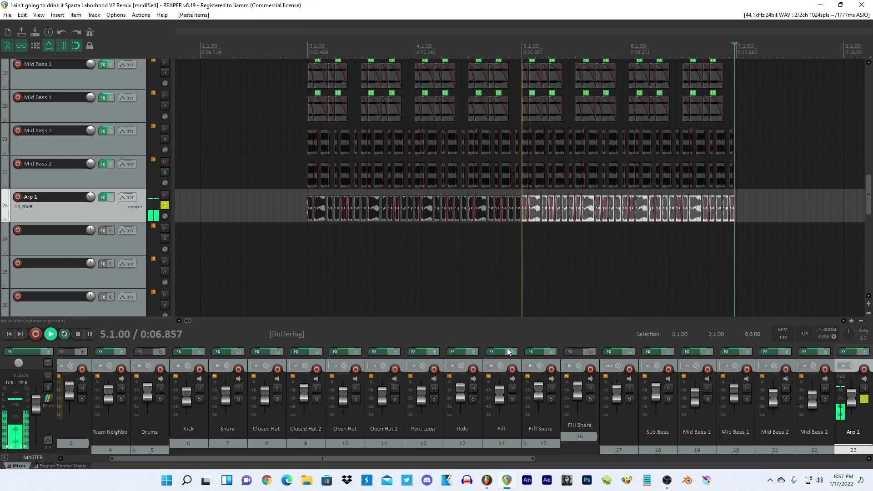
# Check the arrangement in FL Studio, copy REAPER's Arp 1 clips from bars 3 to 6, and paste them at bars 7 and 11.
pyautogui.click(487, 480)
pyautogui.scroll(5, 273, 257)
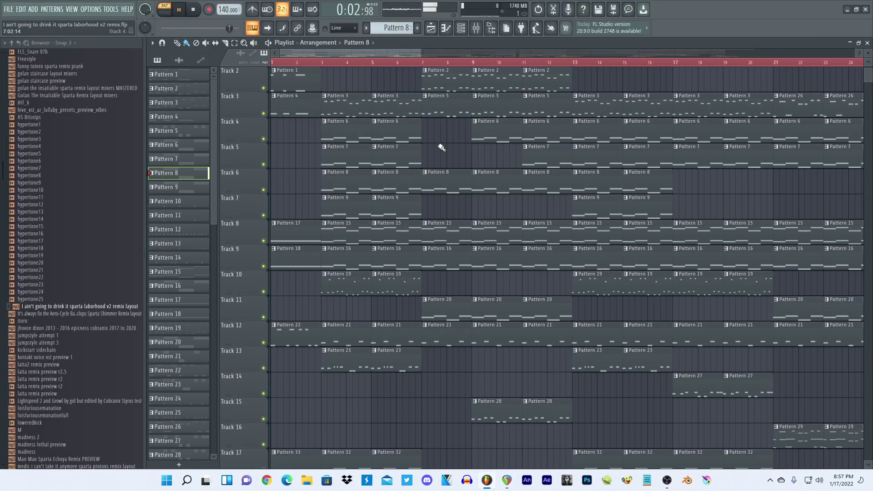
pyautogui.scroll(-3, 517, 416)
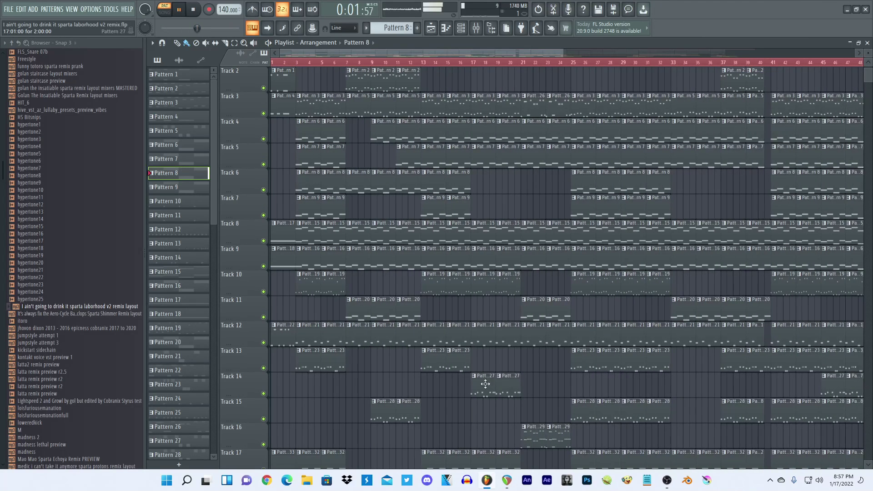
pyautogui.click(505, 481)
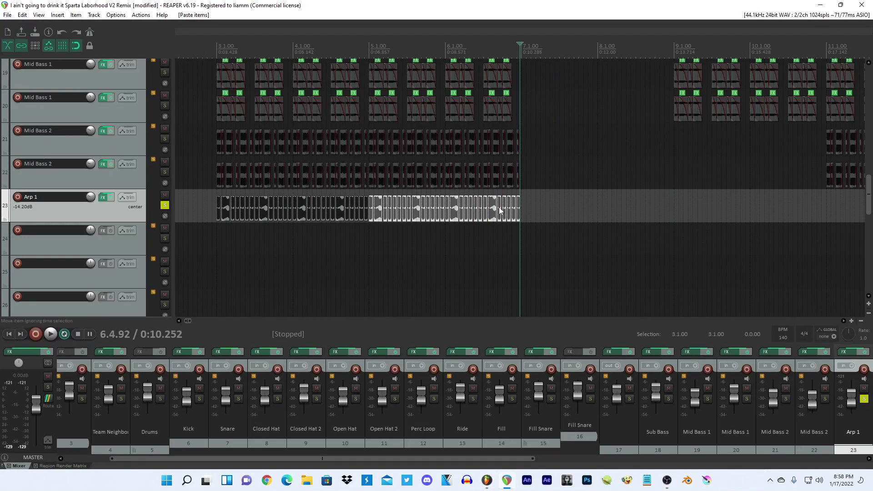
pyautogui.click(219, 208)
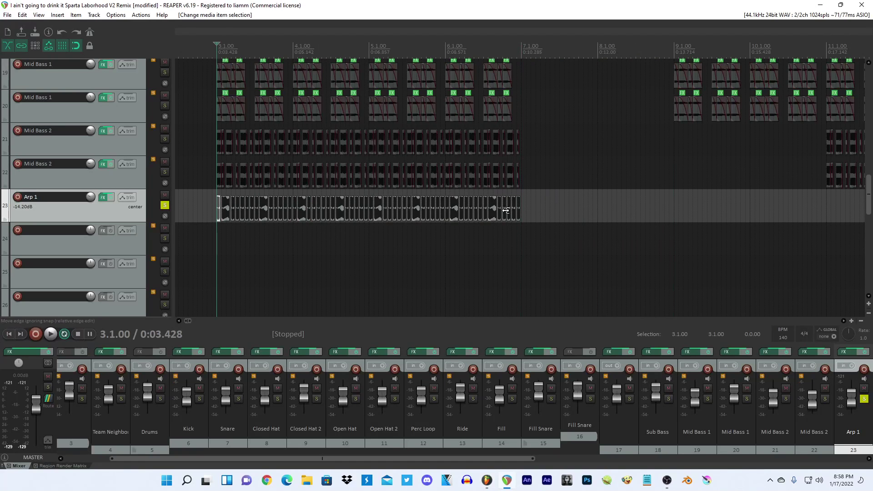
pyautogui.hotkey('ctrl', 'c')
pyautogui.click(522, 201)
pyautogui.hotkey('ctrl', 'v')
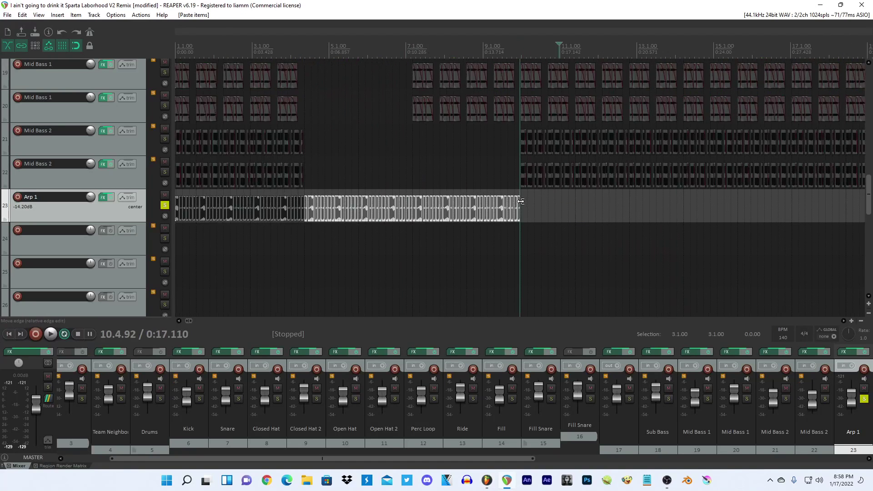
pyautogui.scroll(-5, 523, 201)
pyautogui.hotkey('ctrl', 'v')
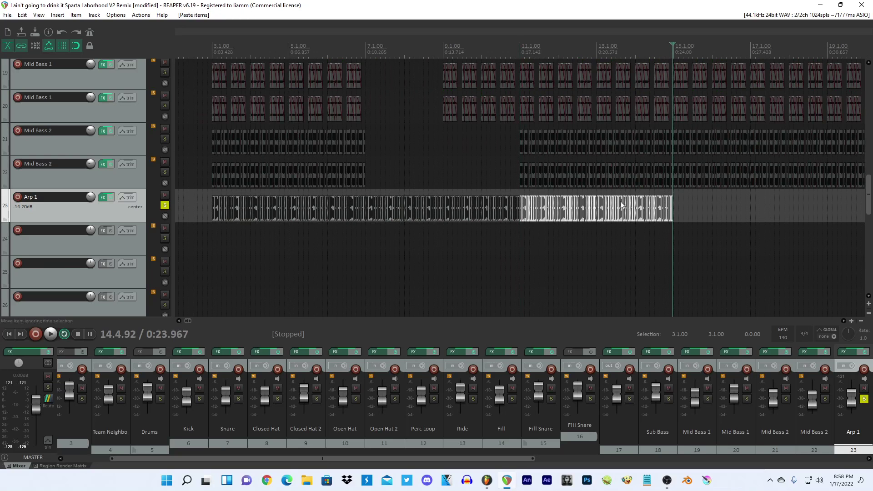
# Copy the Arp 1 clips in bars 13 and 14 and paste them at bar 15.
pyautogui.click(588, 200)
pyautogui.scroll(4, 667, 207)
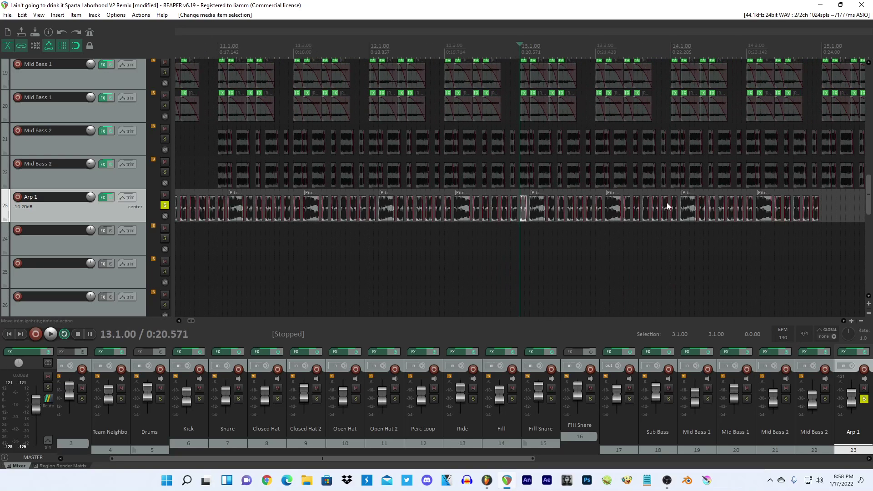
pyautogui.keyDown('shift'); pyautogui.click(816, 201); pyautogui.keyUp('shift')
pyautogui.hotkey('ctrl', 'c')
pyautogui.click(821, 202)
pyautogui.scroll(-4, 819, 202)
pyautogui.hotkey('ctrl', 'v')
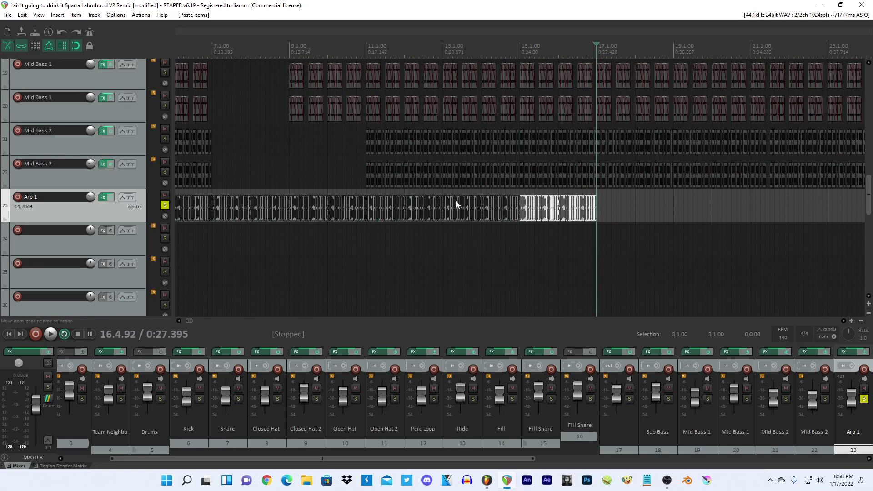
# Copy the four-bar Arp 1 block from bars 13 to 16 and paste it at bar 25.
pyautogui.click(443, 202)
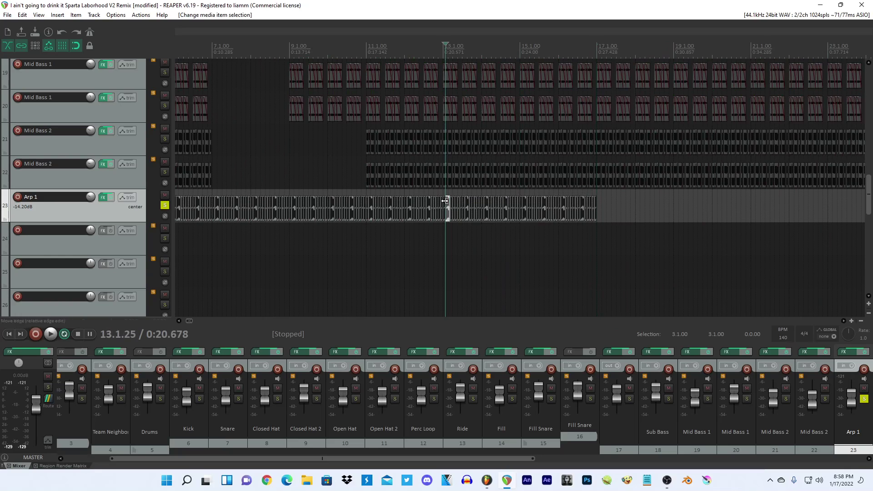
pyautogui.click(594, 204)
pyautogui.scroll(-4, 594, 203)
pyautogui.moveTo(867, 202)
pyautogui.mouseDown()
pyautogui.moveTo(867, 154)
pyautogui.moveTo(866, 201)
pyautogui.mouseUp()
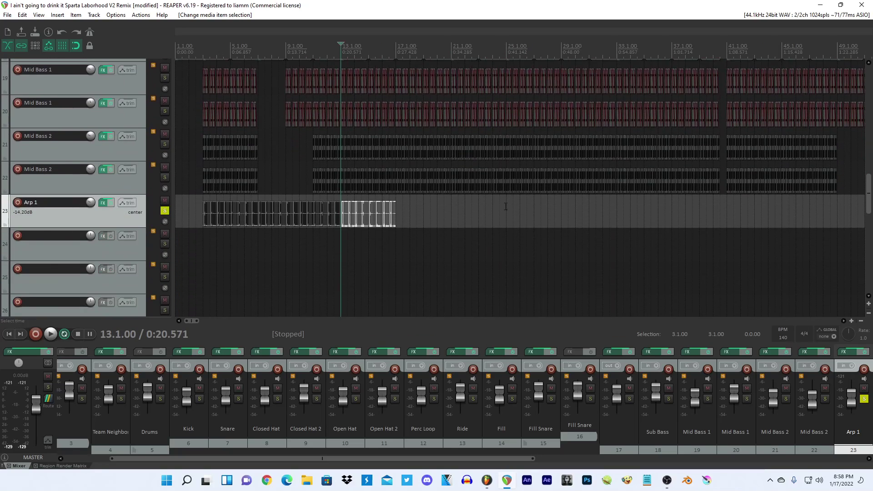
pyautogui.click(506, 207)
pyautogui.scroll(3, 507, 206)
pyautogui.hotkey('ctrl', 'v')
# Check the layout in FL Studio and paste the four-bar Arp 1 block again at bar 29 in REAPER.
pyautogui.scroll(4, 662, 216)
pyautogui.click(520, 206)
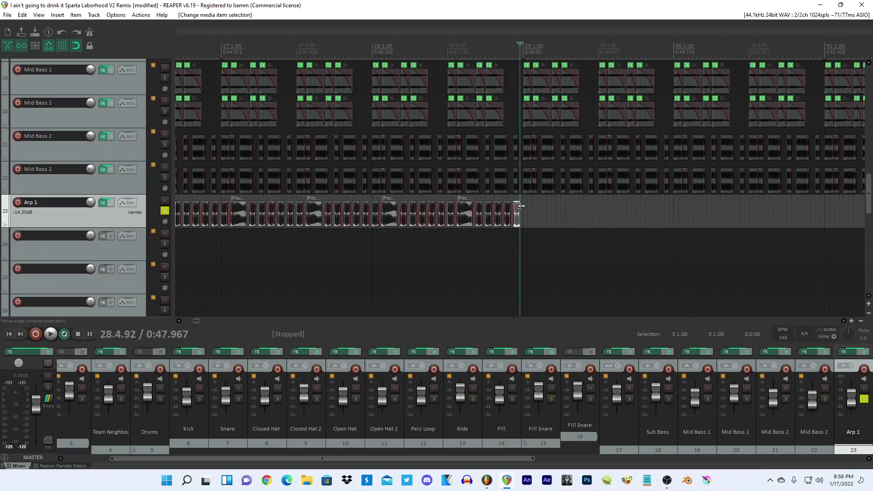
pyautogui.click(525, 207)
pyautogui.hscroll(3, 523, 207)
pyautogui.click(486, 481)
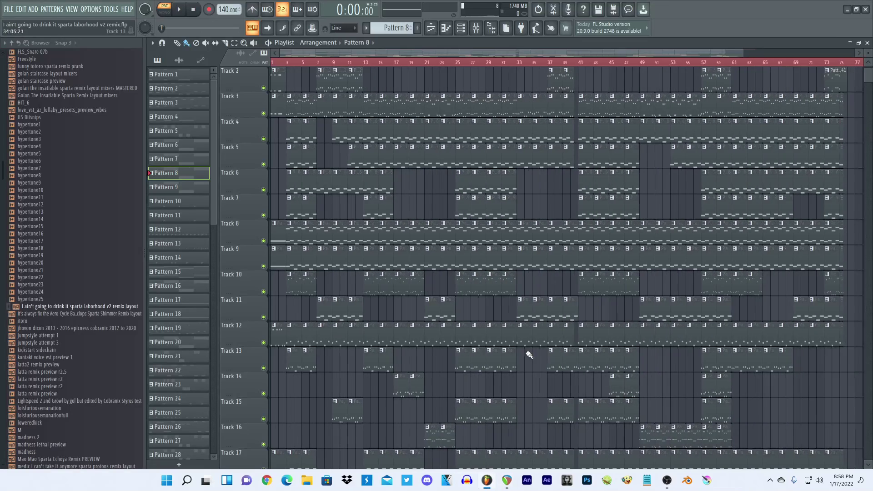
pyautogui.click(506, 480)
pyautogui.hotkey('ctrl', 'v')
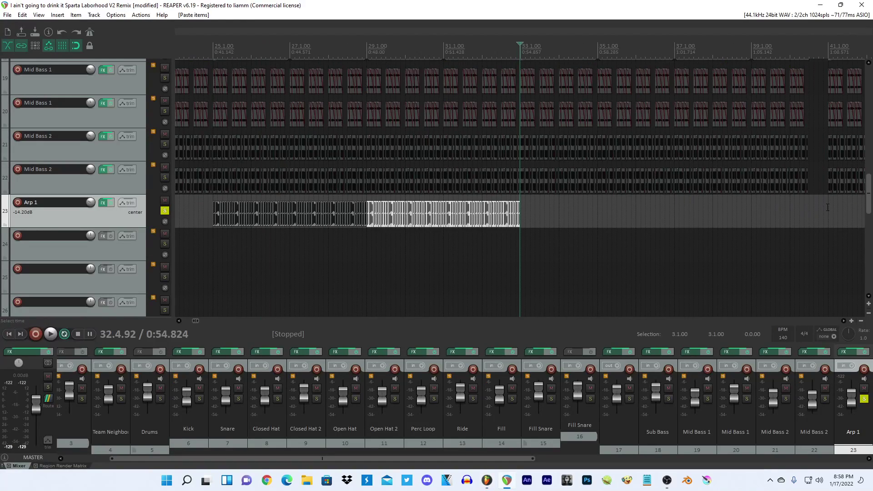
# Paste the four-bar Arp 1 block at bars 41 and 45.
pyautogui.click(827, 207)
pyautogui.scroll(-2, 623, 213)
pyautogui.hotkey('ctrl', 'v')
pyautogui.scroll(5, 542, 208)
pyautogui.click(524, 206)
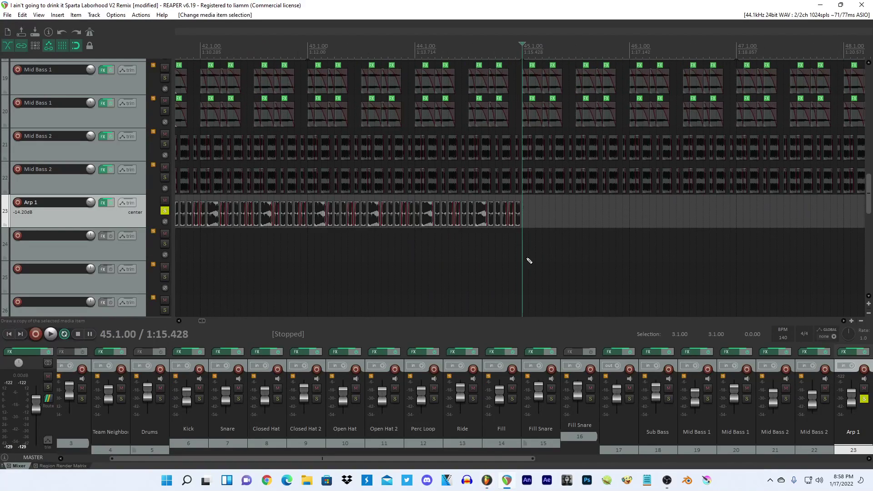
pyautogui.hotkey('ctrl', 'v')
# Check the layout in FL Studio, copy REAPER's Arp 1 clips from bars 41 to 48, and paste them at bar 57.
pyautogui.click(487, 481)
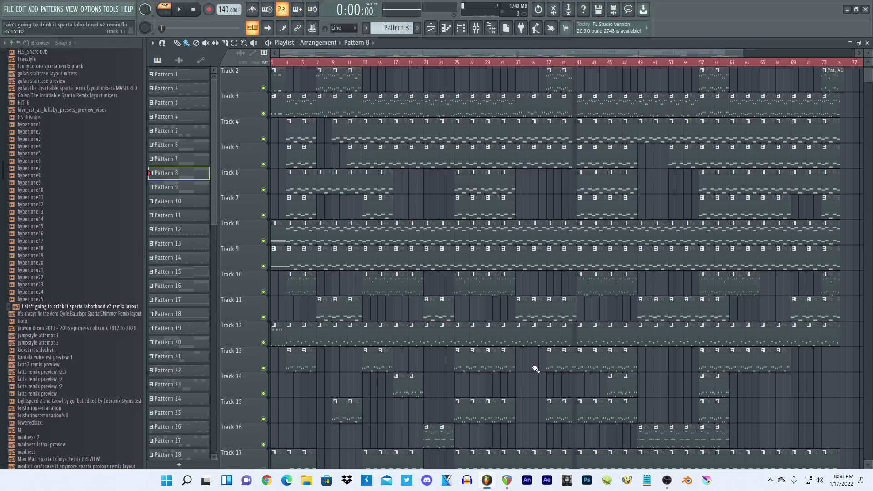
pyautogui.click(507, 481)
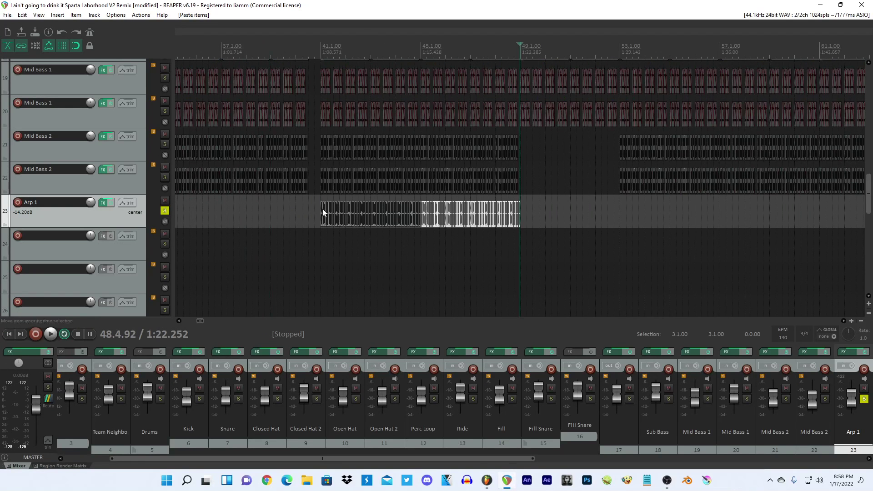
pyautogui.click(323, 212)
pyautogui.click(518, 211)
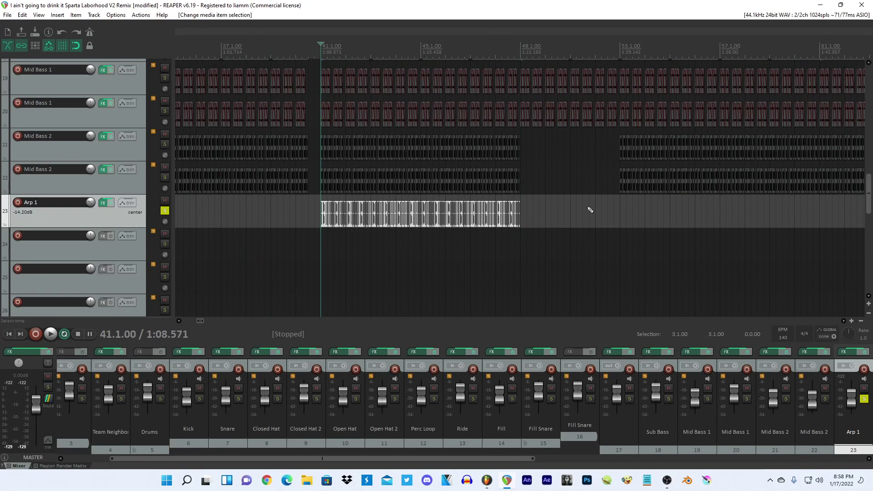
pyautogui.click(695, 210)
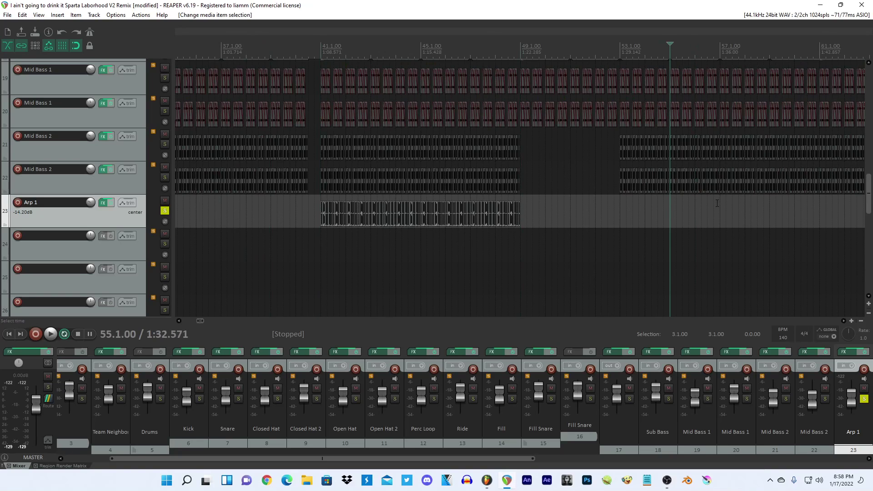
pyautogui.scroll(-4, 721, 203)
pyautogui.hotkey('ctrl', 'v')
# Paste the eight-bar Arp 1 block again at bar 65.
pyautogui.scroll(6, 538, 211)
pyautogui.scroll(6, 538, 210)
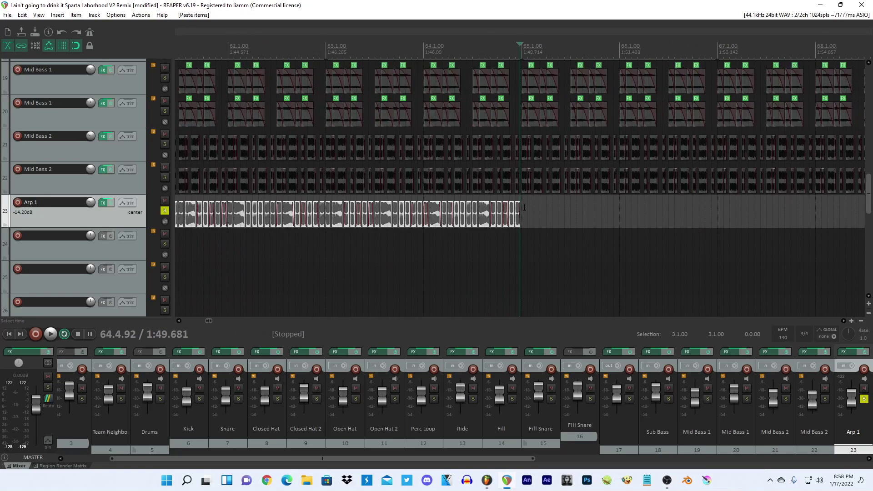
pyautogui.click(524, 206)
pyautogui.scroll(-5, 522, 209)
pyautogui.hotkey('ctrl', 'v')
# Play the project from bar 68 to check the end of the Arp 1 track.
pyautogui.scroll(5, 519, 210)
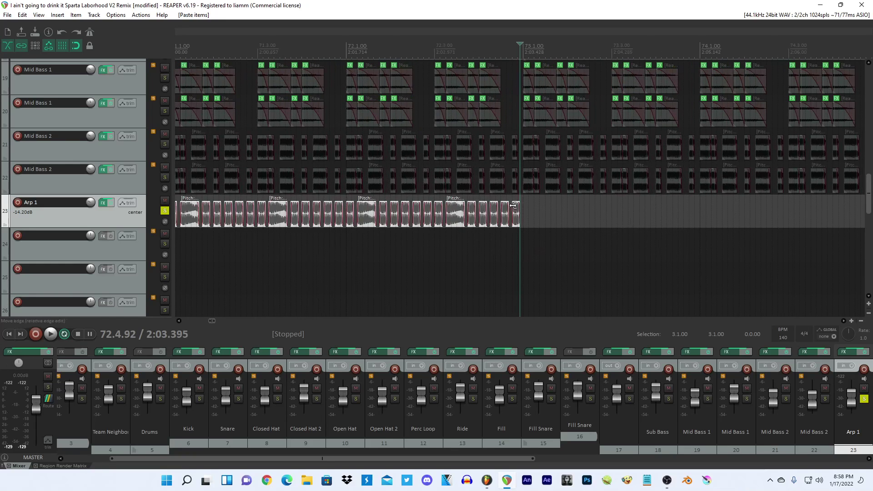
pyautogui.scroll(-2, 415, 202)
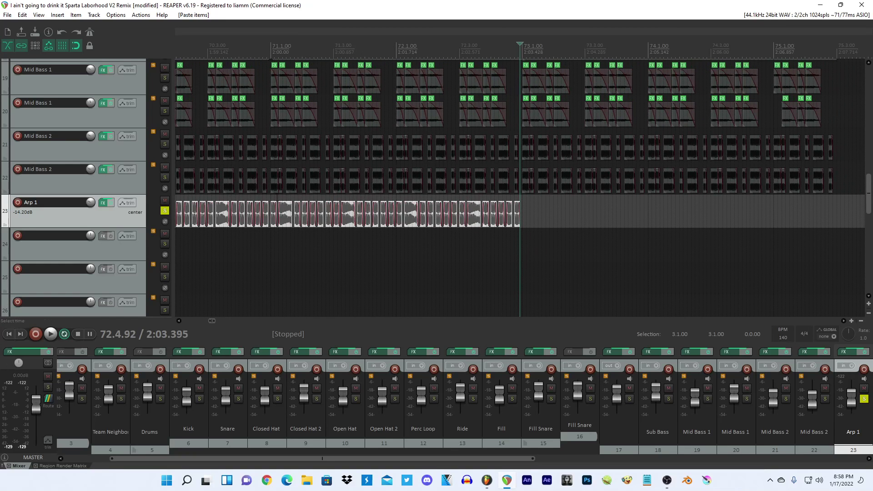
pyautogui.click(275, 208)
pyautogui.scroll(-2, 435, 200)
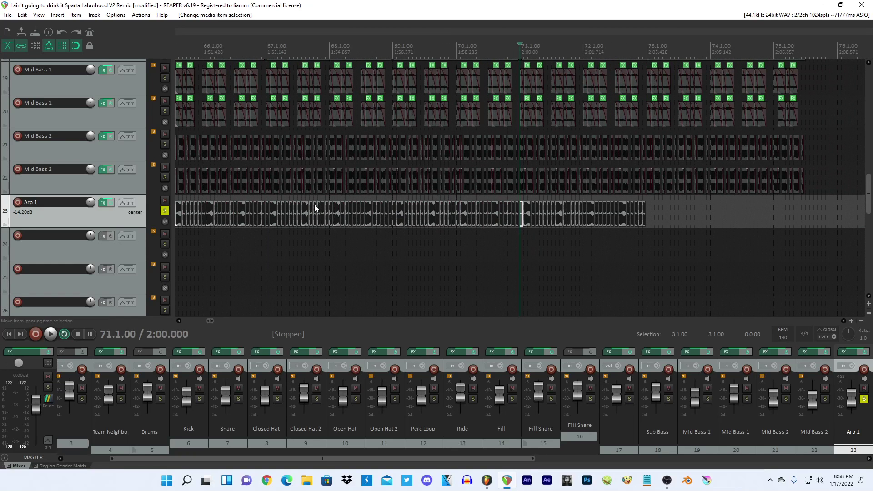
pyautogui.click(331, 208)
pyautogui.press('space')
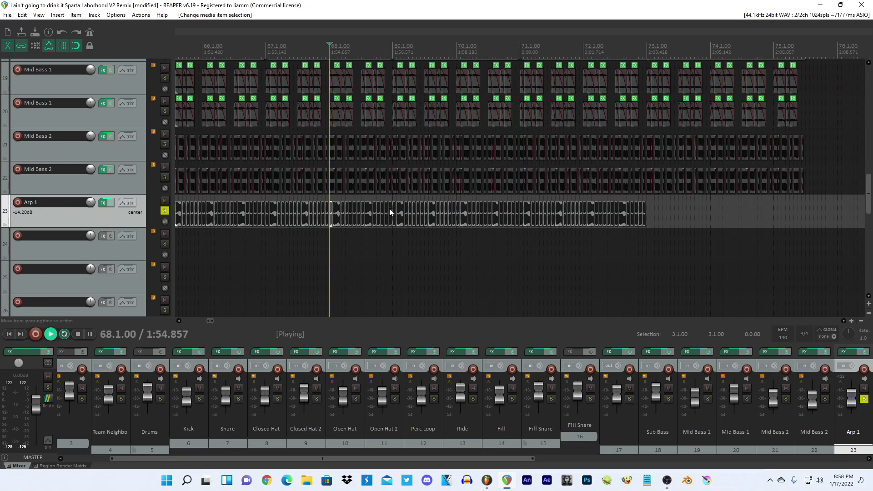
# Copy the Arp 1 clips from bar 69 to the middle of bar 71 and paste them at bar 73.
pyautogui.moveTo(390, 208); pyautogui.dragTo(394, 208)
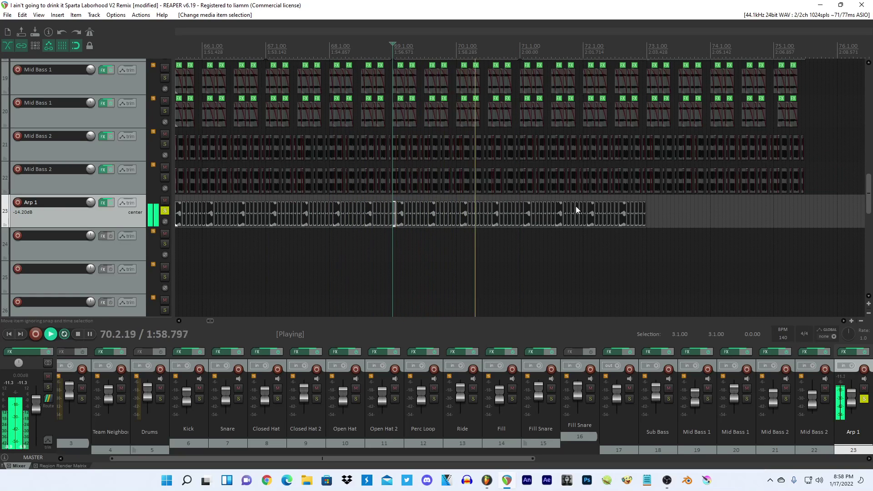
pyautogui.click(551, 209)
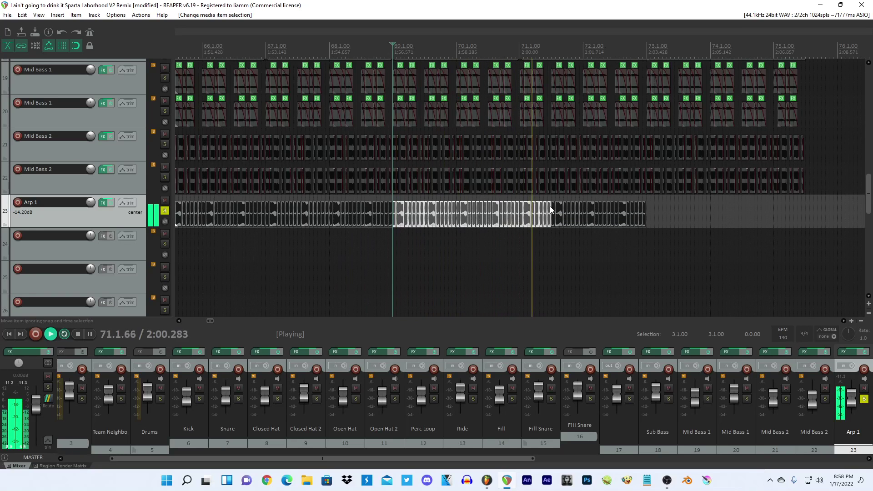
pyautogui.press('space')
pyautogui.click(646, 208)
pyautogui.scroll(5, 650, 207)
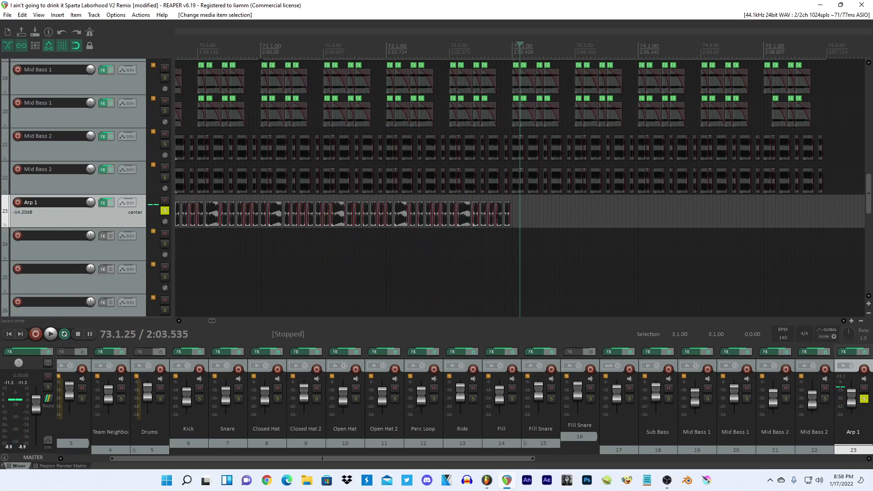
pyautogui.click(505, 210)
pyautogui.hotkey('ctrl', 'v')
pyautogui.scroll(-3, 506, 209)
pyautogui.scroll(3, 505, 209)
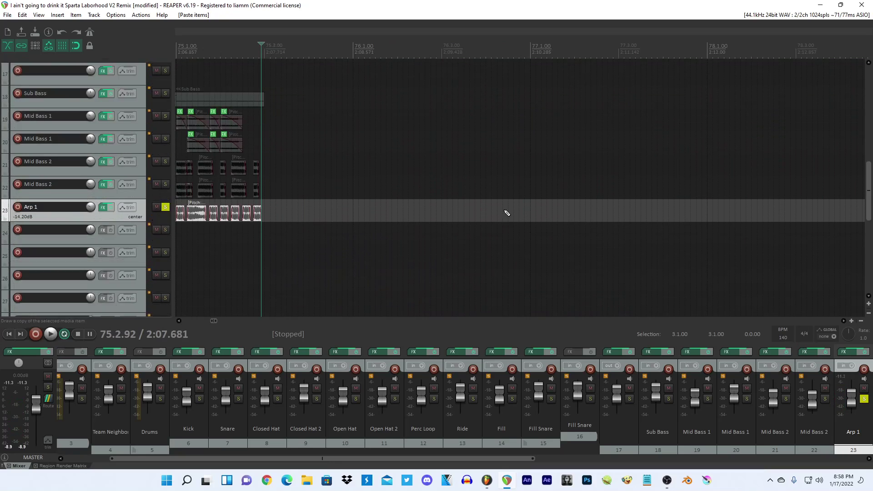
pyautogui.scroll(1, 476, 232)
# Play the arrangement from bar 9 to review the Arp 1 track.
pyautogui.scroll(-9, 428, 212)
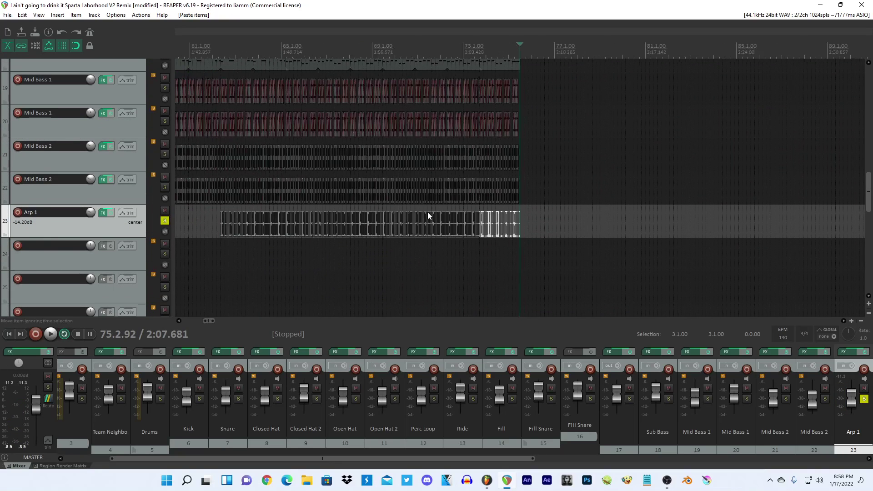
pyautogui.scroll(-4, 221, 216)
pyautogui.click(207, 216)
pyautogui.scroll(5, 319, 228)
pyautogui.press('space')
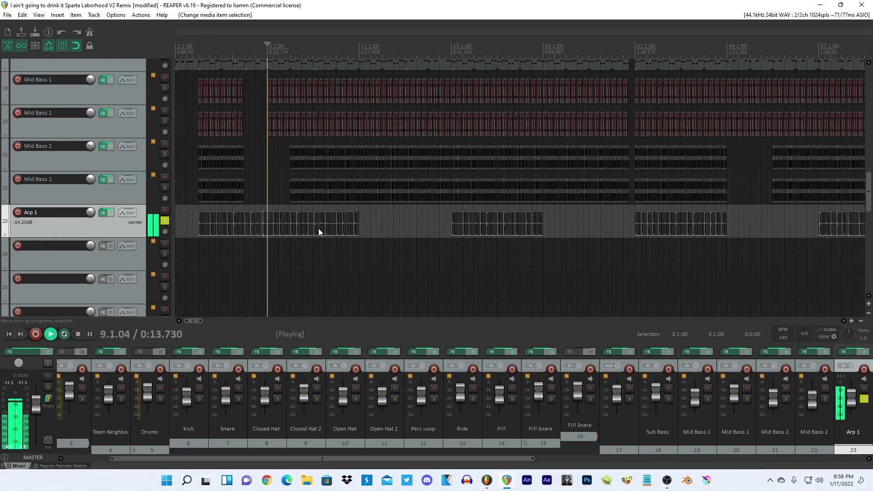
# Select all Arp 1 clips from bar 3 to the end and set their playback rate to 0.8.
pyautogui.scroll(10, 364, 219)
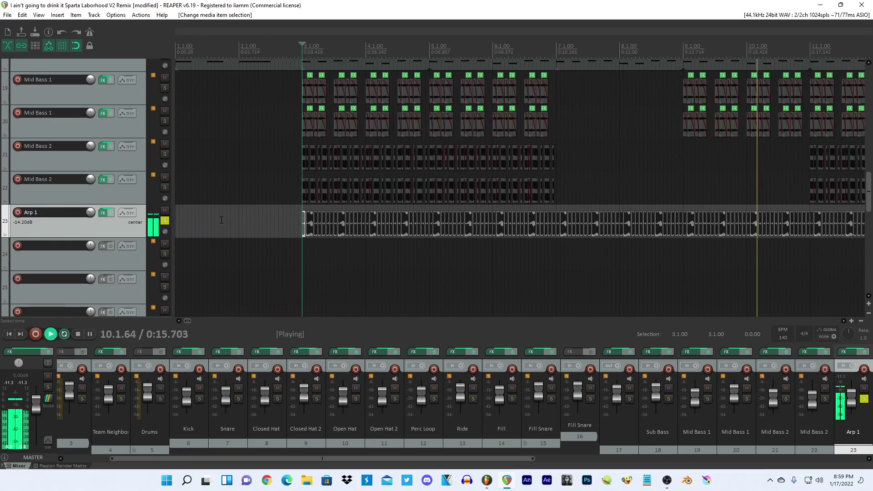
pyautogui.scroll(-12, 456, 228)
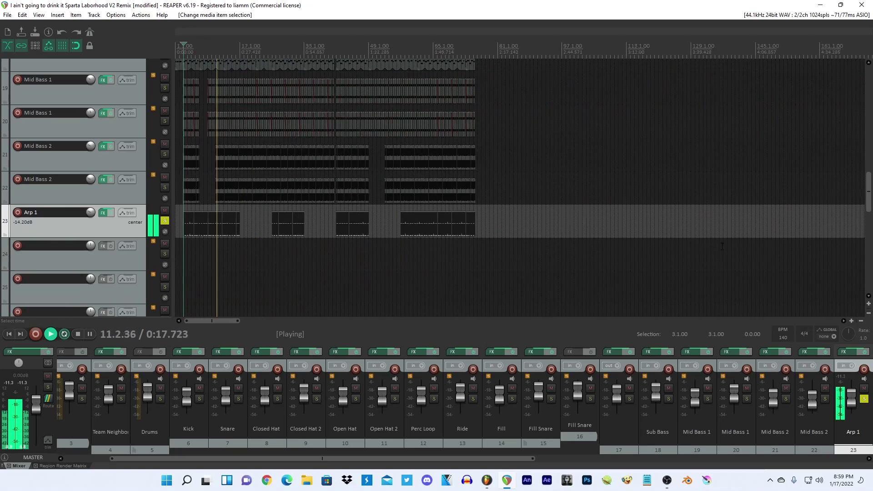
pyautogui.click(475, 216)
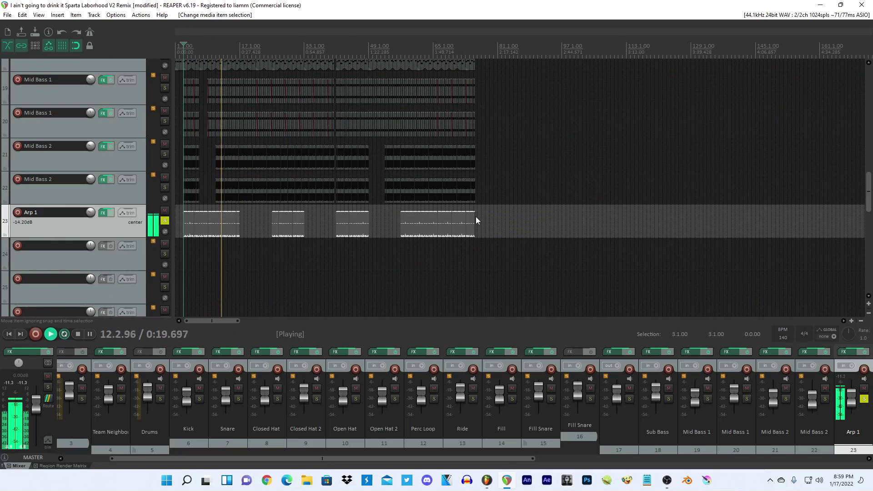
pyautogui.press('F2')
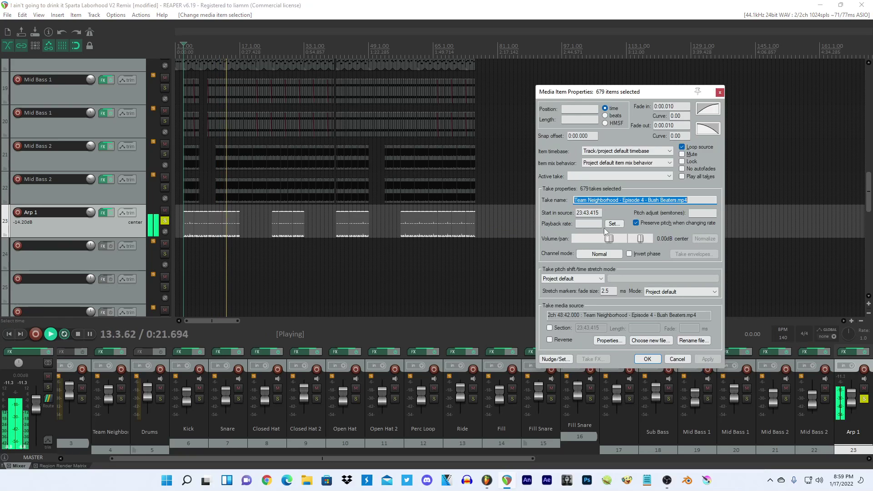
pyautogui.click(587, 222)
pyautogui.write('0.8')
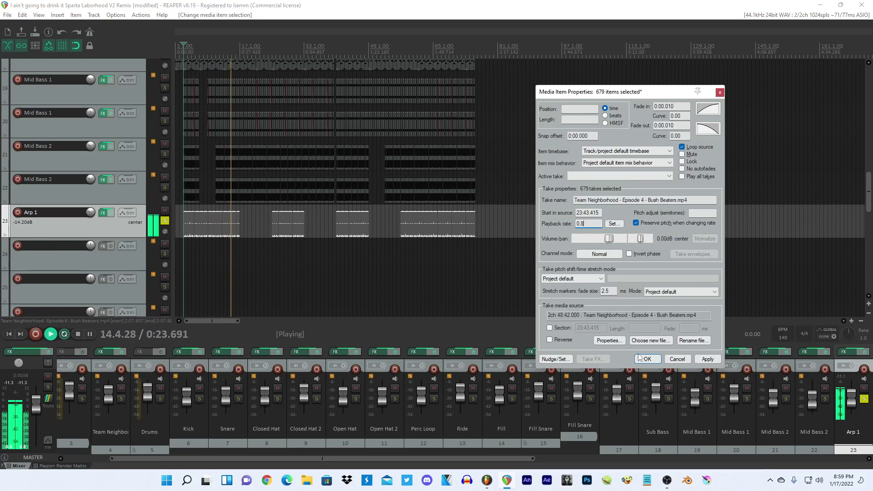
pyautogui.press('Return')
# Listen to the Arp 1 clips from bar 3 and lower the track volume to -15.22 dB.
pyautogui.scroll(10, 454, 230)
pyautogui.scroll(4, 454, 230)
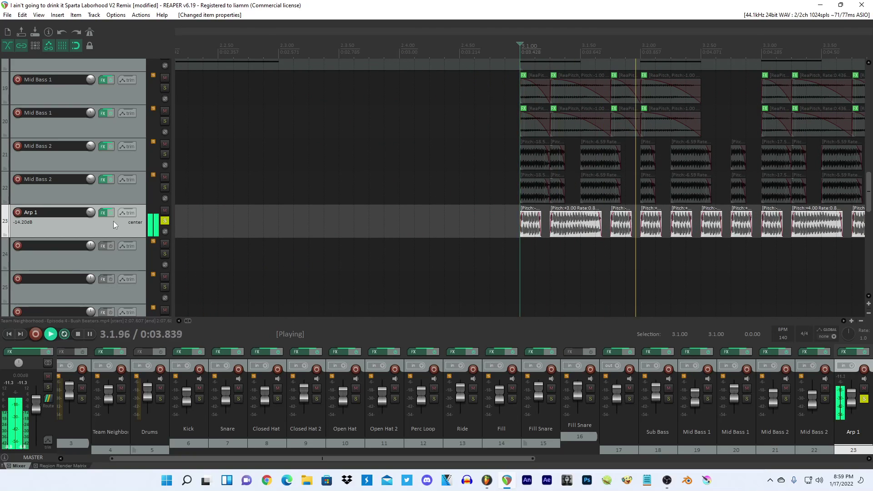
pyautogui.scroll(-5, 318, 217)
pyautogui.scroll(-5, 314, 214)
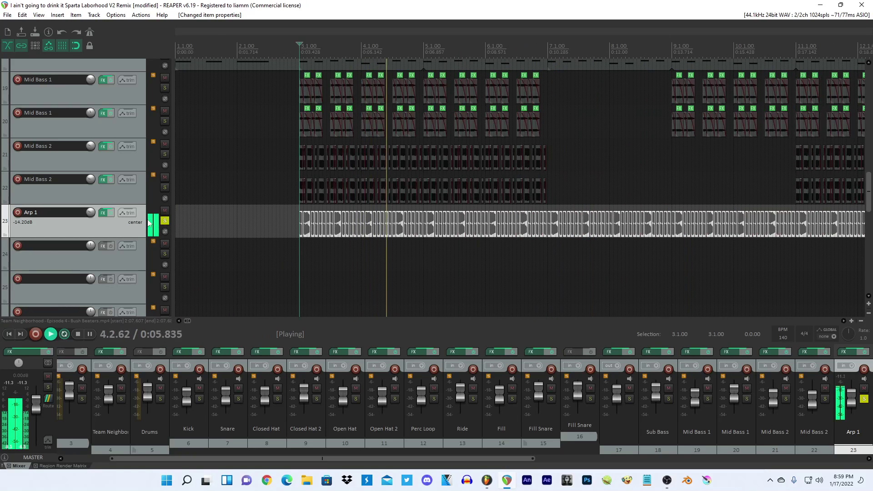
pyautogui.scroll(-2, 91, 212)
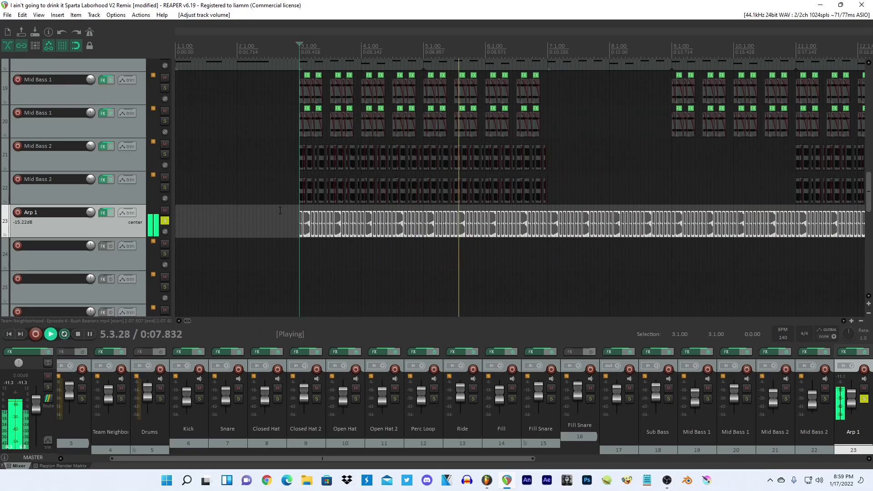
# Add the D-Stortion effect to the Arp 1 track's effects chain.
pyautogui.click(100, 213)
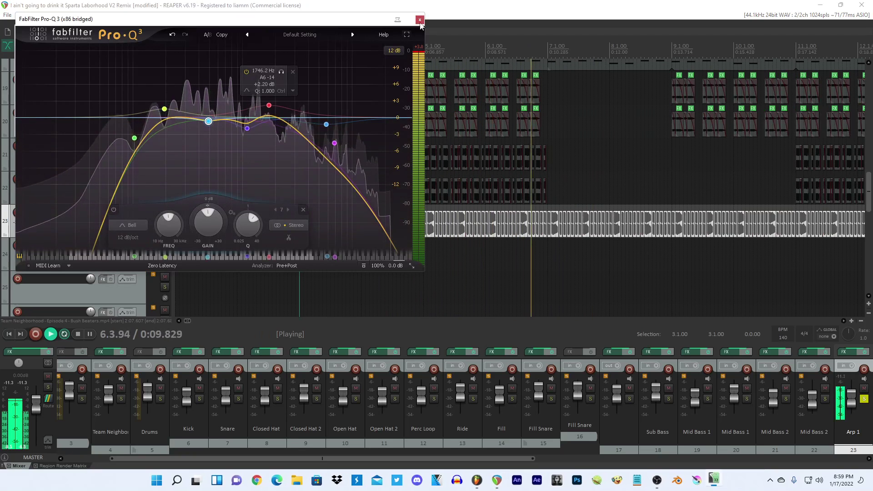
pyautogui.click(26, 123)
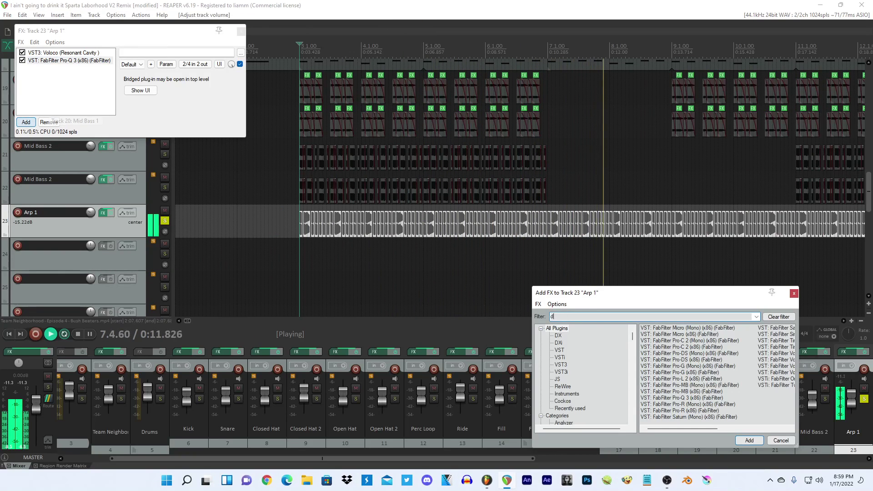
pyautogui.write('d-')
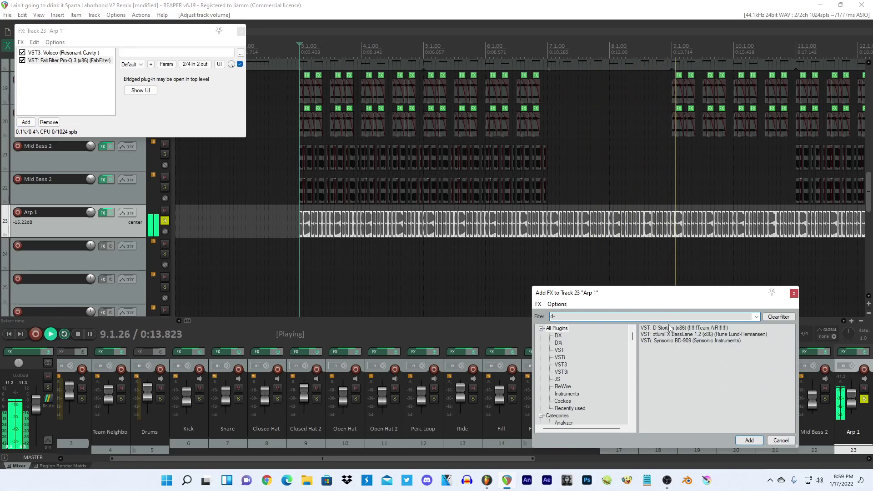
pyautogui.doubleClick(670, 327)
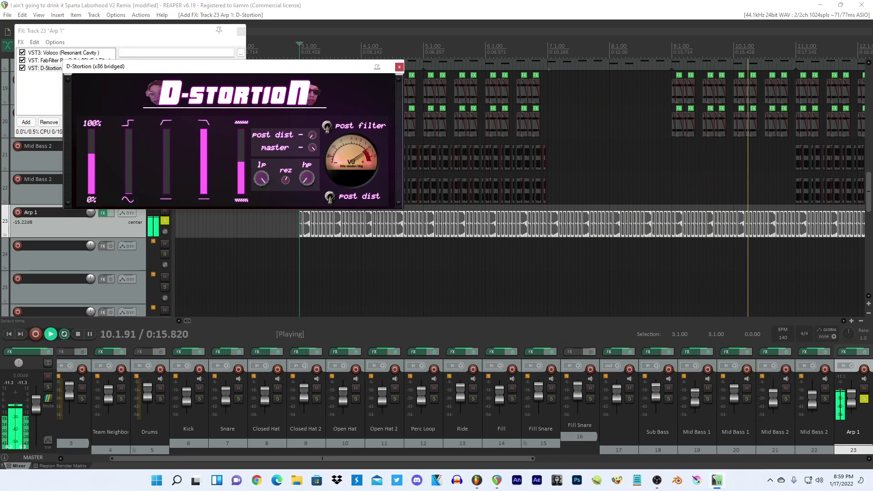
# Reduce D-Stortion's percentage level, adjust its shaping sliders, and move the effect ahead of FabFilter Pro-Q 3 in the chain.
pyautogui.moveTo(91, 154); pyautogui.dragTo(91, 162)
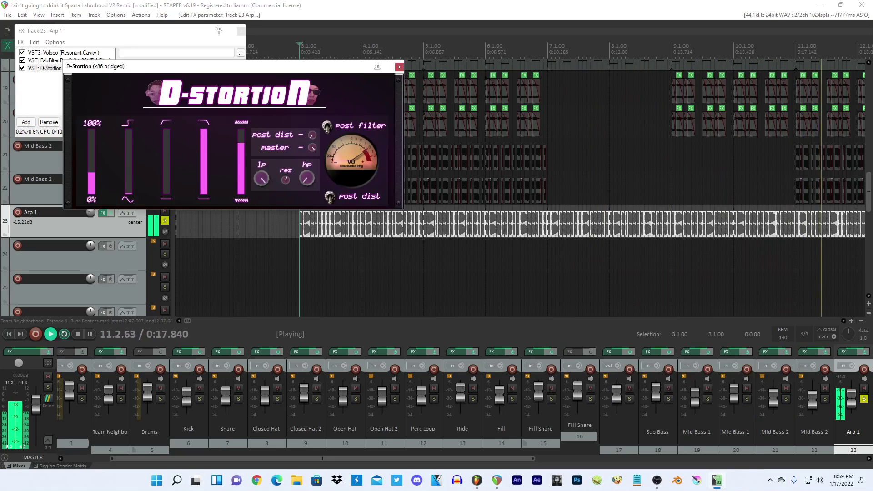
pyautogui.moveTo(241, 163); pyautogui.dragTo(241, 183)
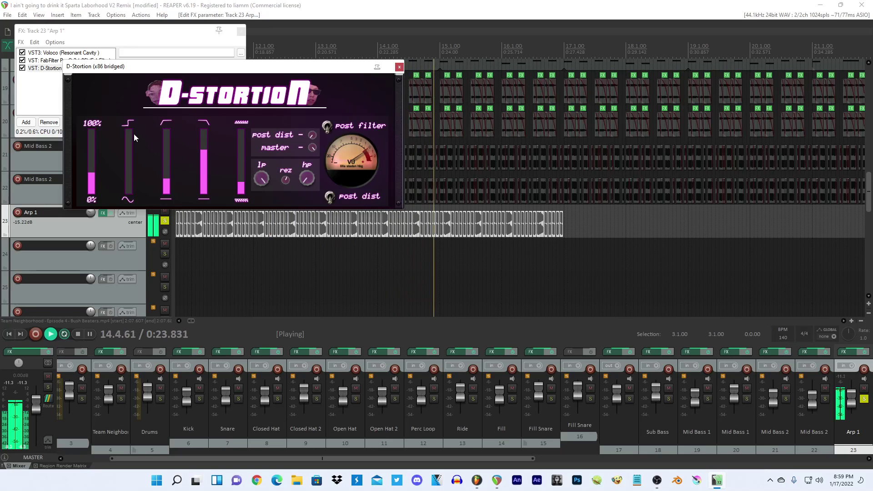
pyautogui.click(44, 68)
pyautogui.moveTo(44, 68); pyautogui.dragTo(44, 60)
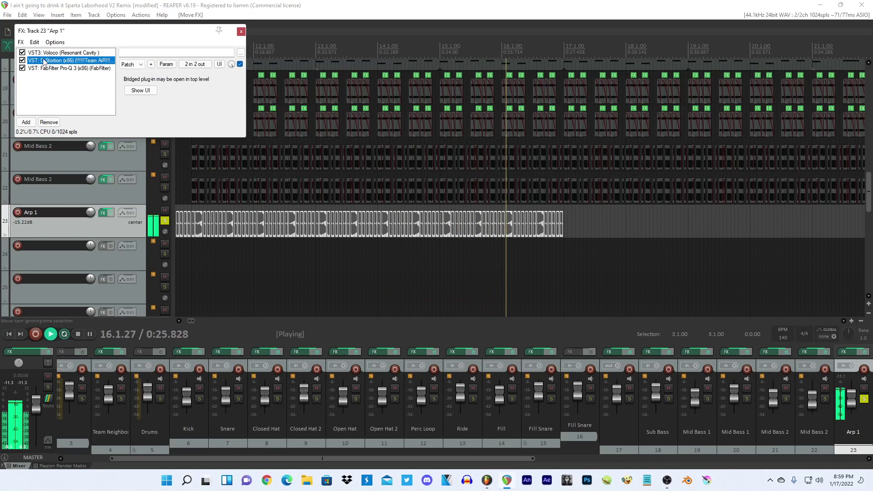
# Add the non-x86 Xfer OTT to the Arp 1 chain with depth at 54% and downward compression at 43%.
pyautogui.click(26, 122)
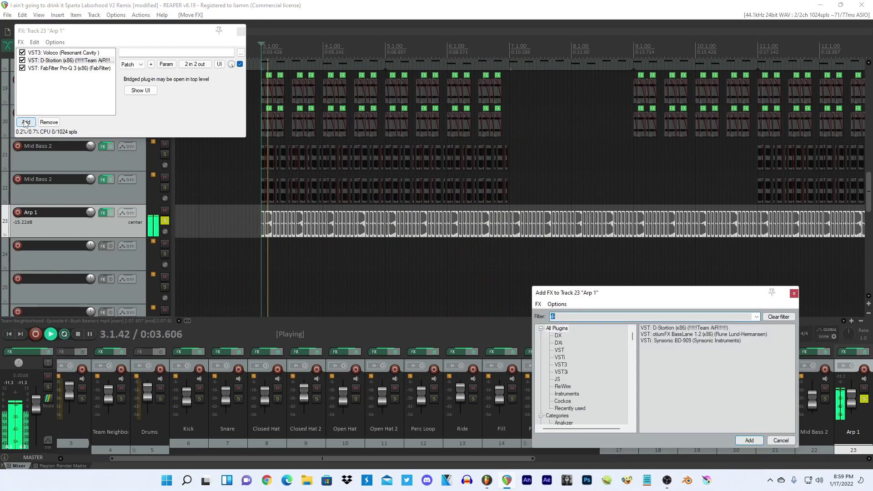
pyautogui.write('iot')
pyautogui.write('t')
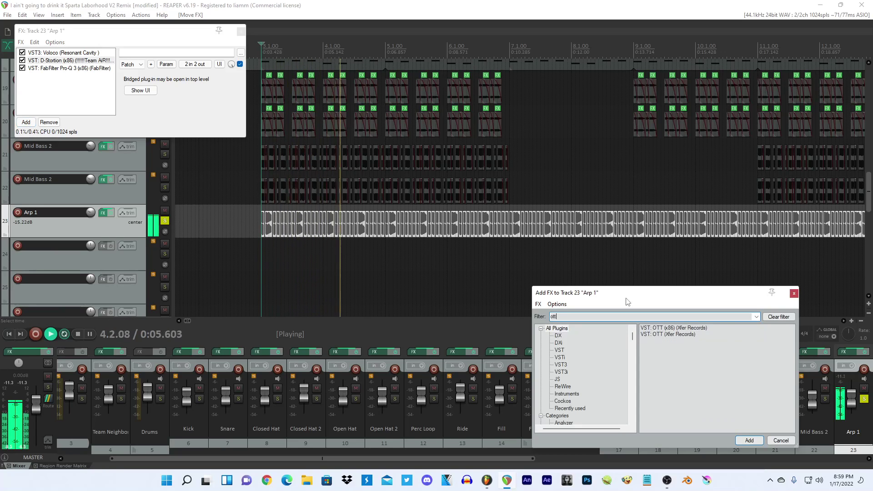
pyautogui.doubleClick(662, 336)
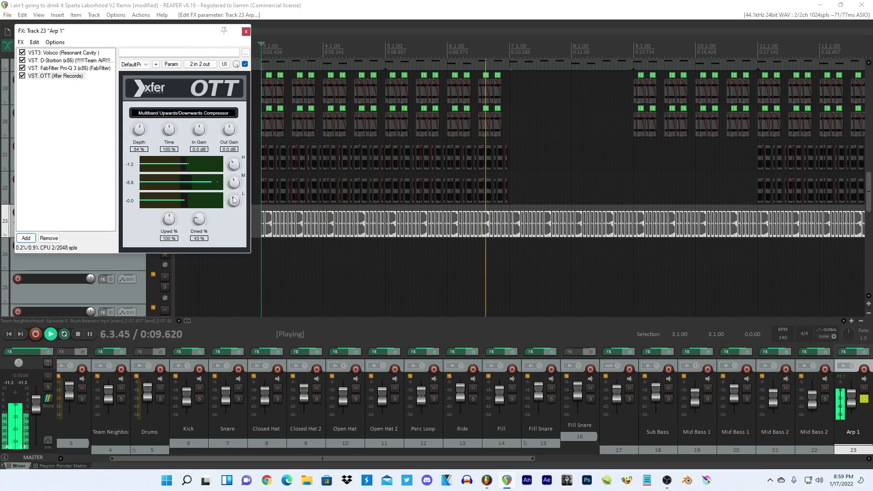
# Add the Kilohearts Delay to Arp 1 with sync and ping-pong on, some duck and pan, and the mix at 27%.
pyautogui.click(23, 240)
pyautogui.write('delay')
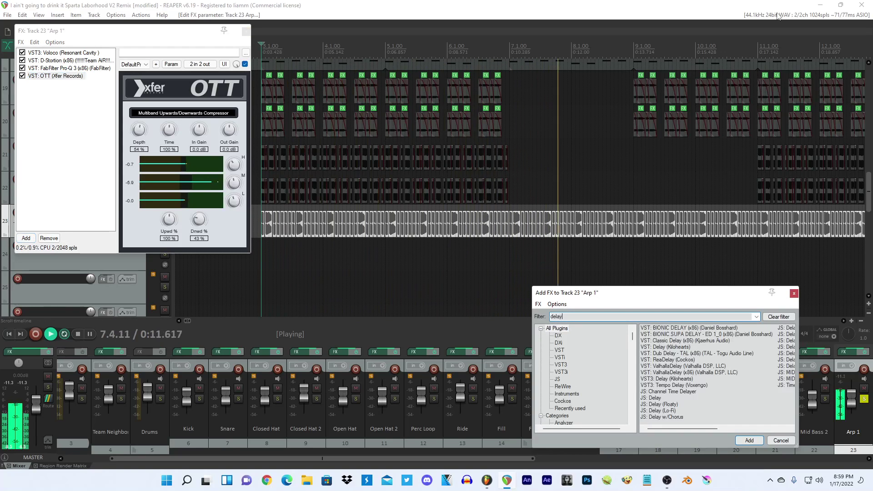
pyautogui.doubleClick(666, 347)
pyautogui.click(197, 125)
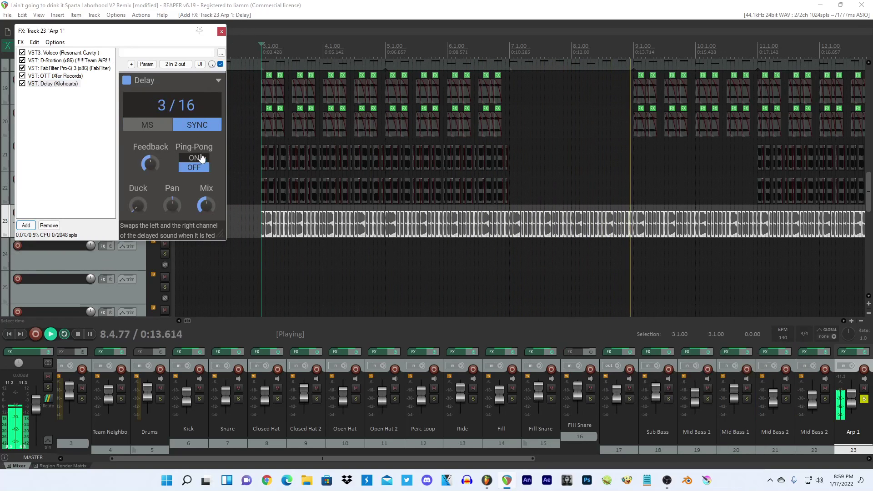
pyautogui.click(194, 157)
pyautogui.moveTo(172, 205); pyautogui.dragTo(150, 171)
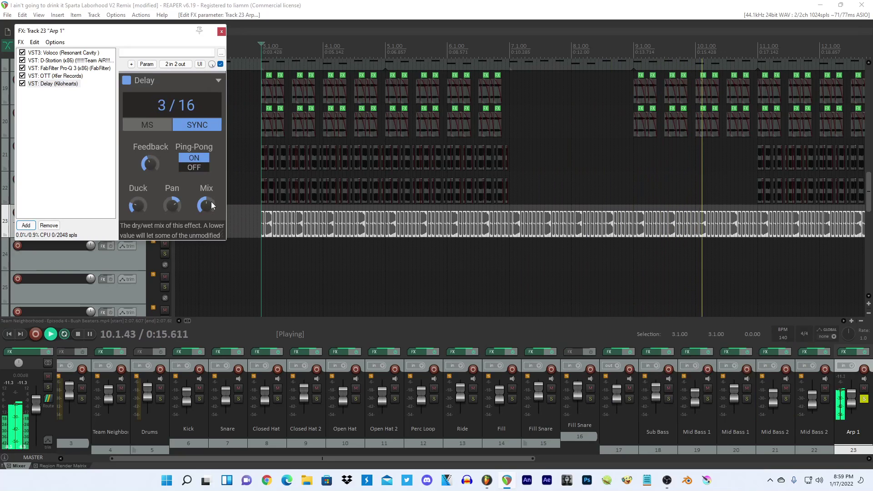
pyautogui.moveTo(206, 205); pyautogui.dragTo(206, 226)
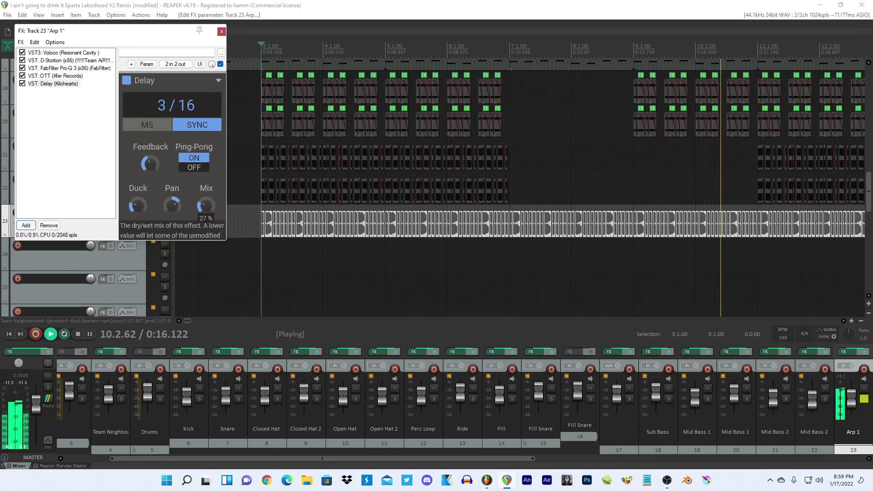
# Add ValhallaRoom (x86) to Arp 1 with the mix at about 20%, and adjust its decay, high cut and late modulation.
pyautogui.click(25, 225)
pyautogui.write('val')
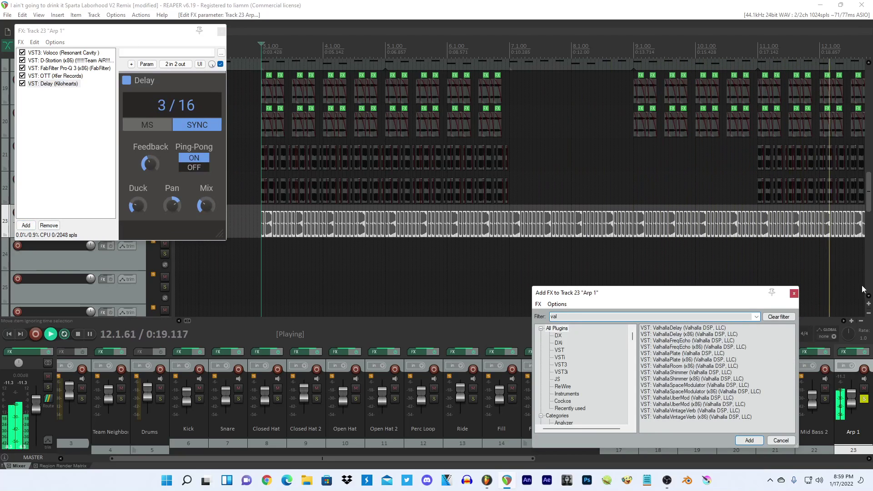
pyautogui.click(684, 366)
pyautogui.doubleClick(684, 363)
pyautogui.moveTo(99, 194); pyautogui.dragTo(99, 216)
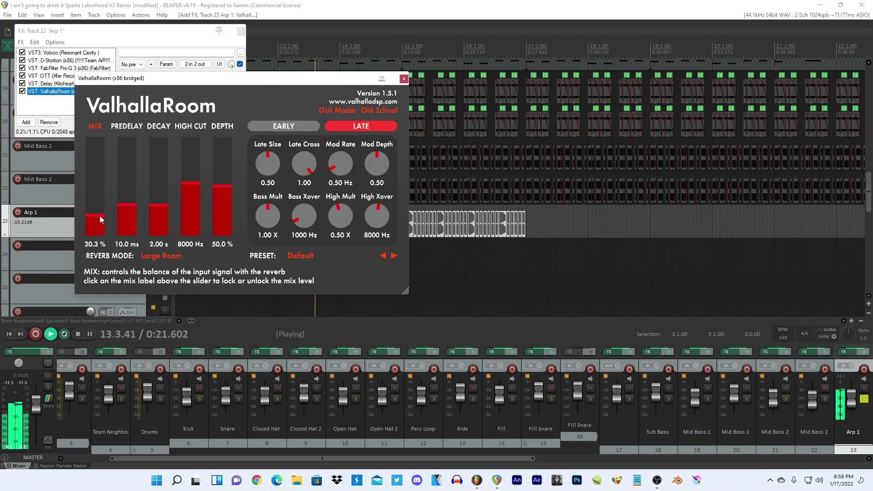
pyautogui.moveTo(158, 207); pyautogui.dragTo(126, 216)
pyautogui.moveTo(191, 183); pyautogui.dragTo(191, 178)
pyautogui.moveTo(341, 166); pyautogui.dragTo(377, 169)
pyautogui.click(403, 79)
# Add JS: Chorus to Arp 1 ahead of Xfer OTT, with length 12 ms, 4 voices, rate 0.2 Hz and wet mix -12 dB.
pyautogui.click(30, 125)
pyautogui.write('chor')
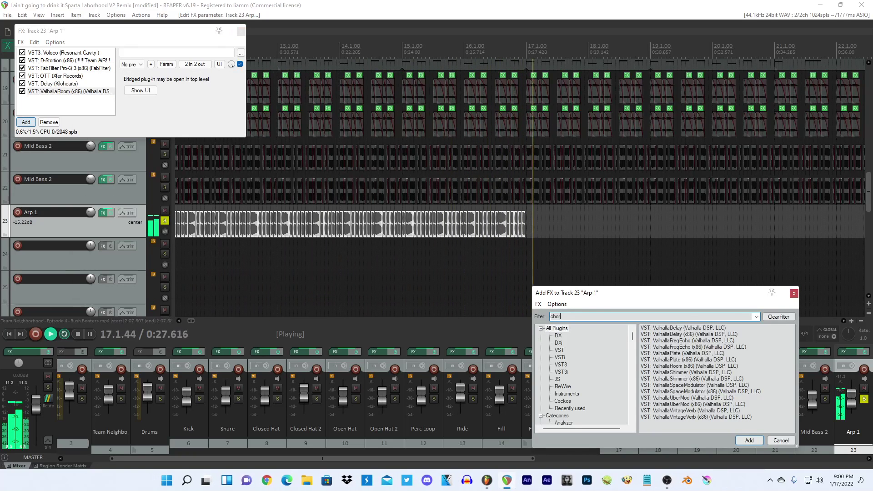
pyautogui.write('us')
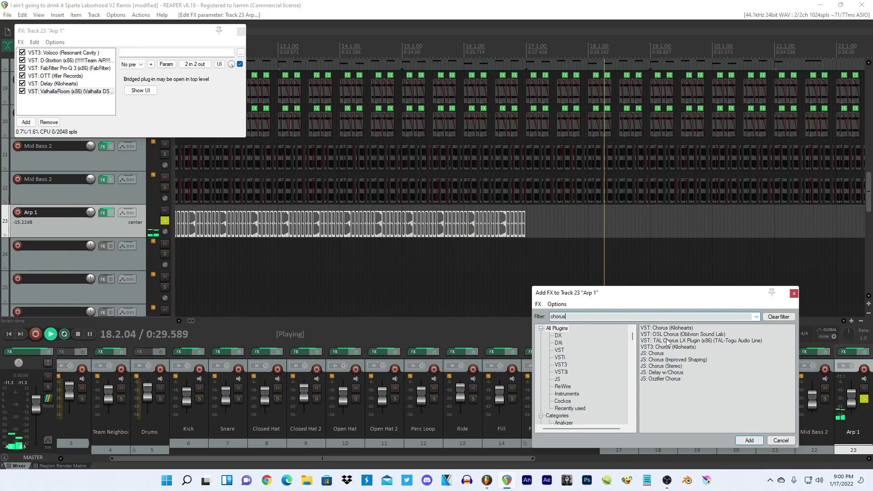
pyautogui.doubleClick(652, 354)
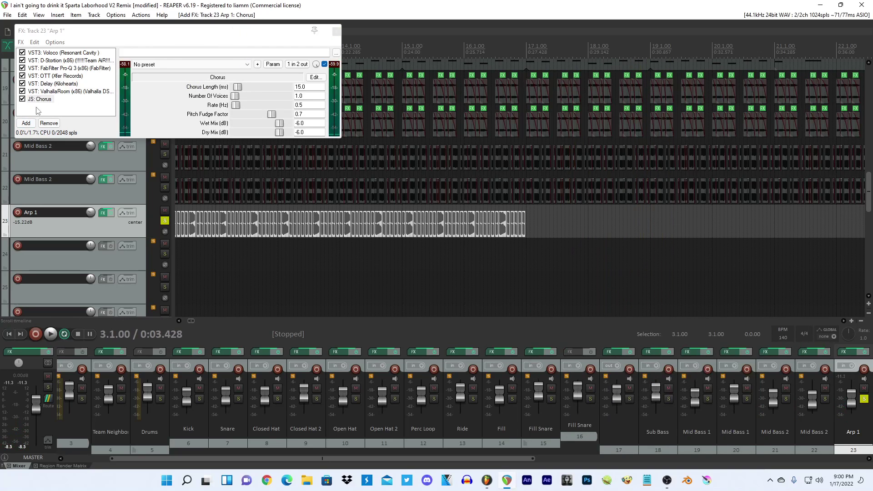
pyautogui.moveTo(38, 99); pyautogui.dragTo(41, 80)
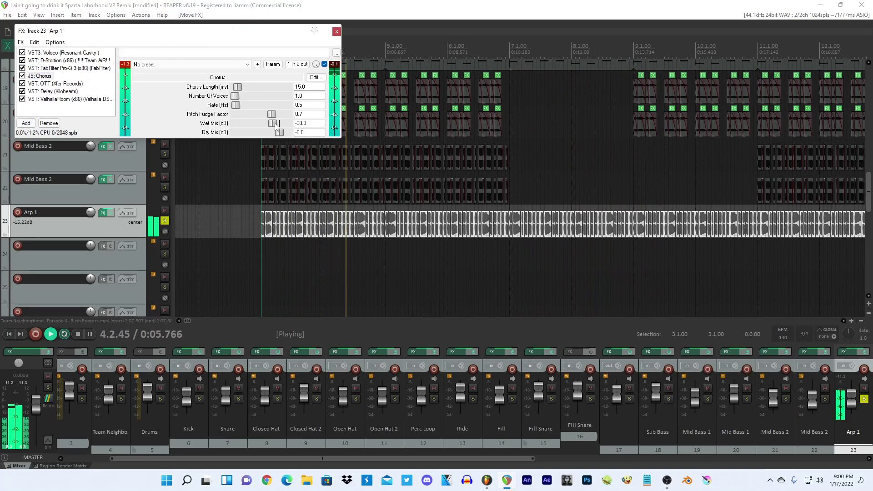
pyautogui.moveTo(277, 127); pyautogui.dragTo(280, 125)
pyautogui.moveTo(235, 96); pyautogui.dragTo(278, 130)
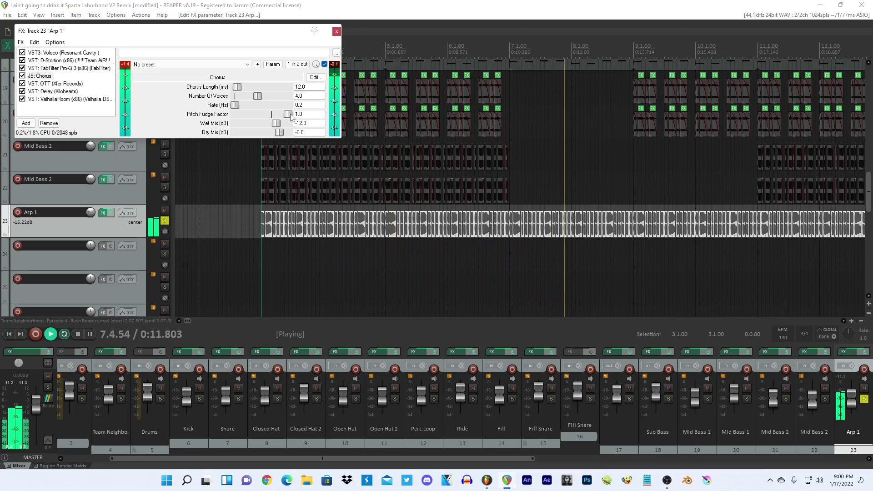
# Add JS: Chorus (Stereo) to Arp 1 and try length 52 ms, 4 voices, rate 1.59 Hz and channel rate offset 0.06 Hz.
pyautogui.click(25, 122)
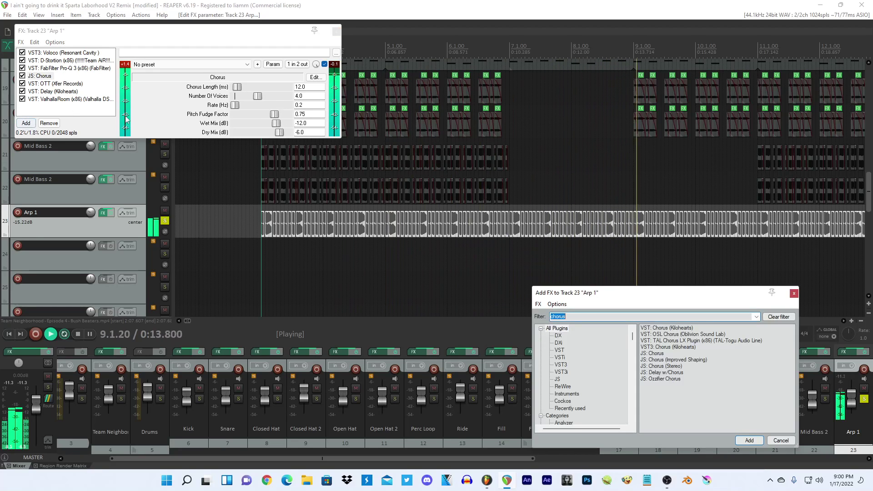
pyautogui.doubleClick(663, 367)
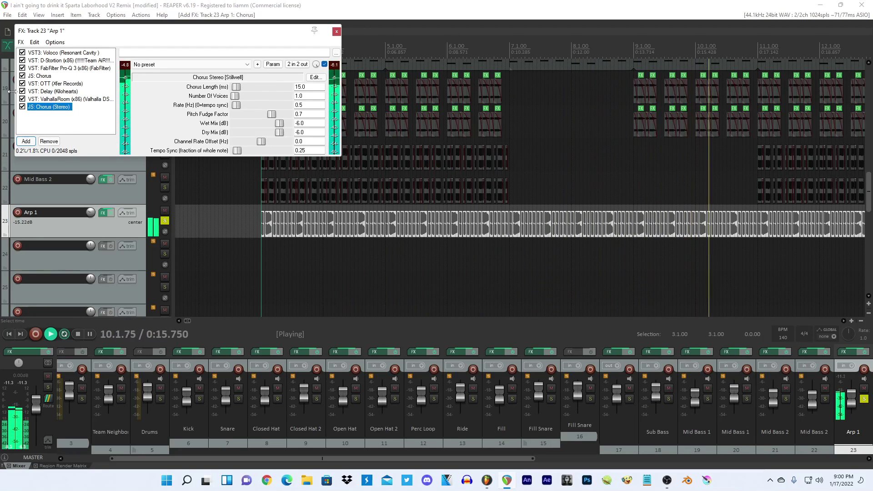
pyautogui.moveTo(236, 105); pyautogui.dragTo(243, 107)
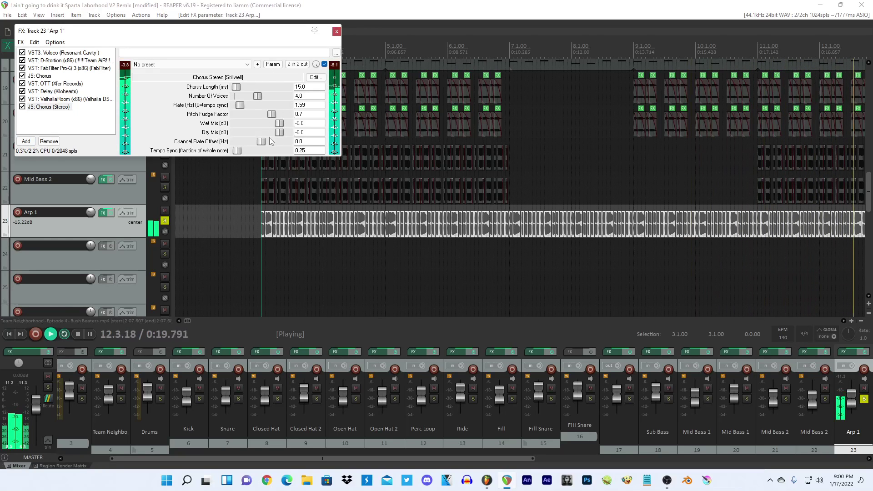
pyautogui.moveTo(265, 142); pyautogui.dragTo(267, 142)
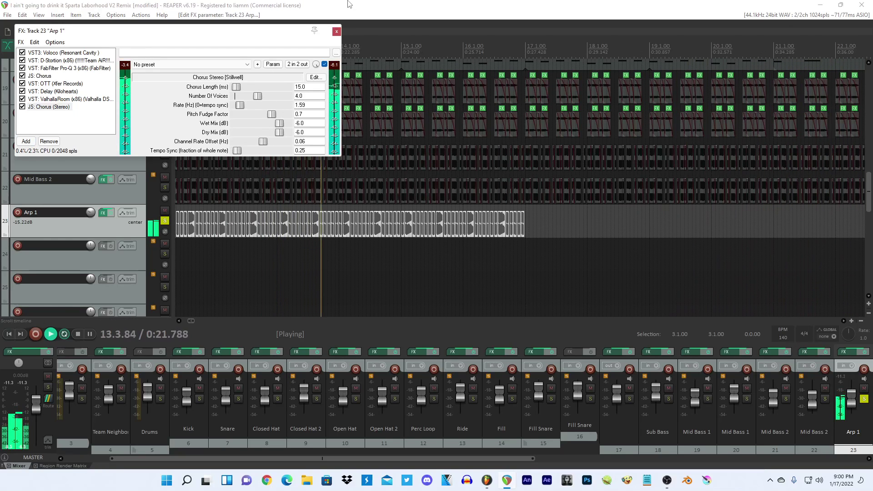
pyautogui.moveTo(280, 124); pyautogui.dragTo(281, 123)
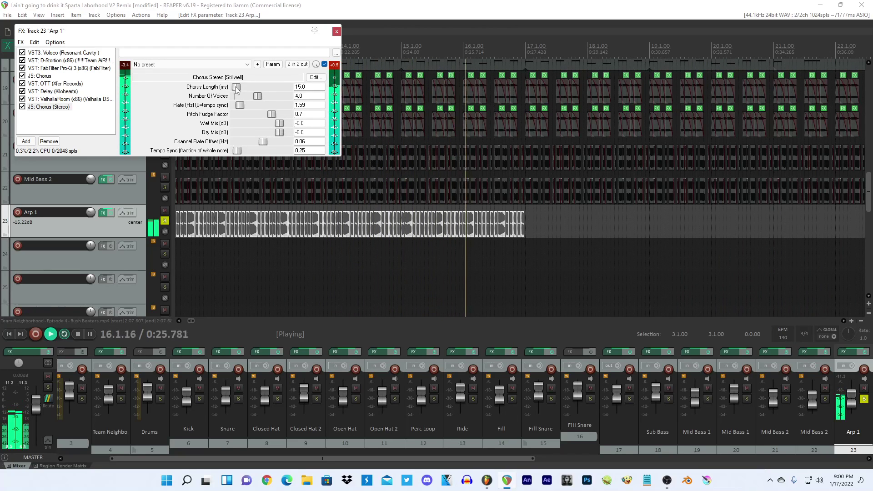
pyautogui.moveTo(236, 87); pyautogui.dragTo(239, 87)
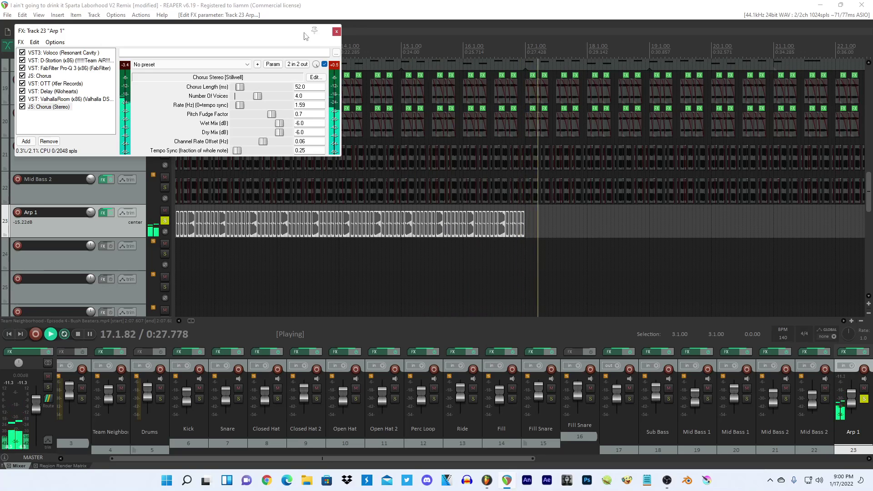
# Try Chorus (Stereo) with length 13 ms, rate 4.32 Hz, pitch fudge 0.48 and wet mix 12 dB, and remove it from the chain.
pyautogui.press('space')
pyautogui.press('space')
pyautogui.moveTo(272, 114); pyautogui.dragTo(278, 123)
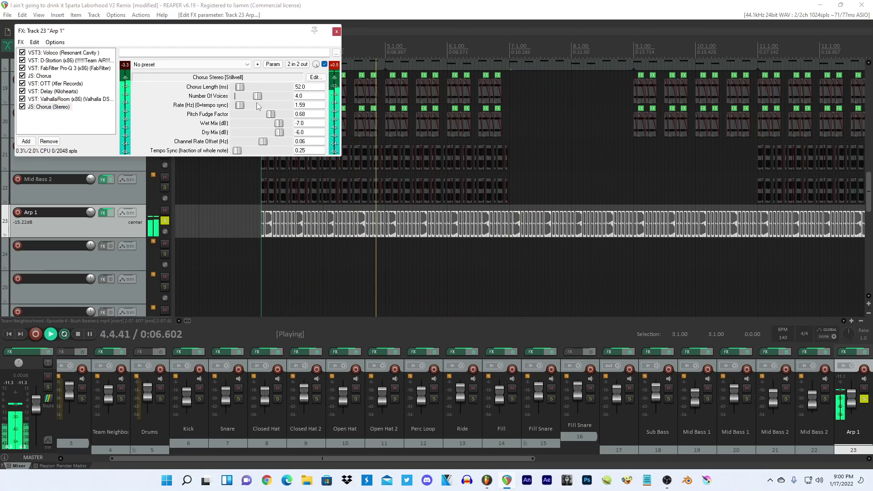
pyautogui.moveTo(240, 87); pyautogui.dragTo(234, 87)
pyautogui.moveTo(237, 150); pyautogui.dragTo(269, 141)
pyautogui.moveTo(270, 114); pyautogui.dragTo(249, 105)
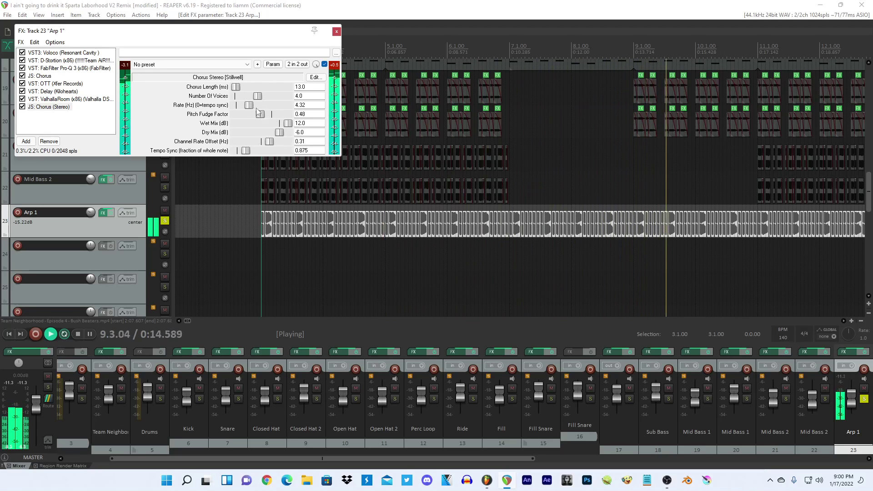
pyautogui.click(49, 141)
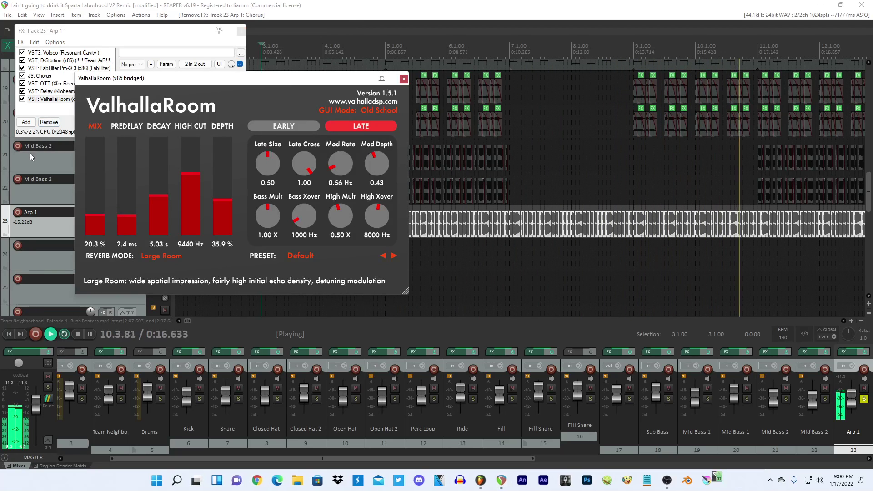
# Try JS: Chorus (Improved Shaping) on Arp 1 with 2 voices, rate 2.8 Hz and pitch fudge 0.81, and remove it.
pyautogui.click(25, 121)
pyautogui.doubleClick(664, 360)
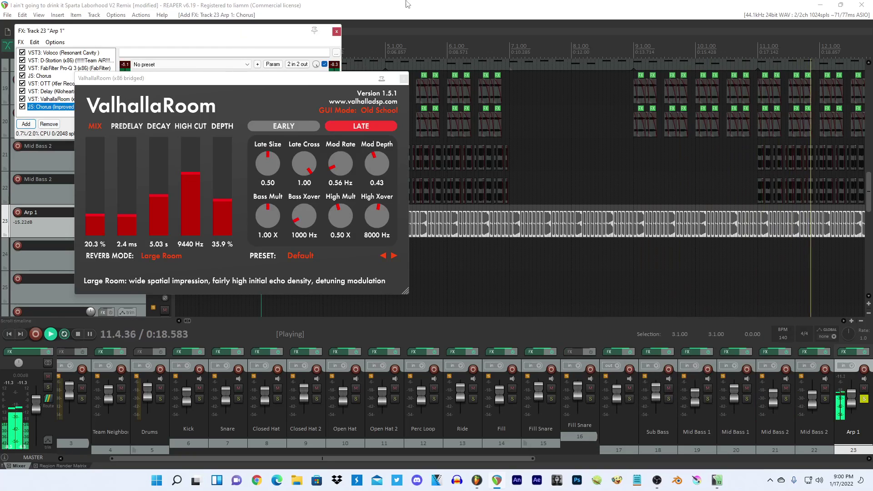
pyautogui.click(392, 4)
pyautogui.press('space')
pyautogui.press('space')
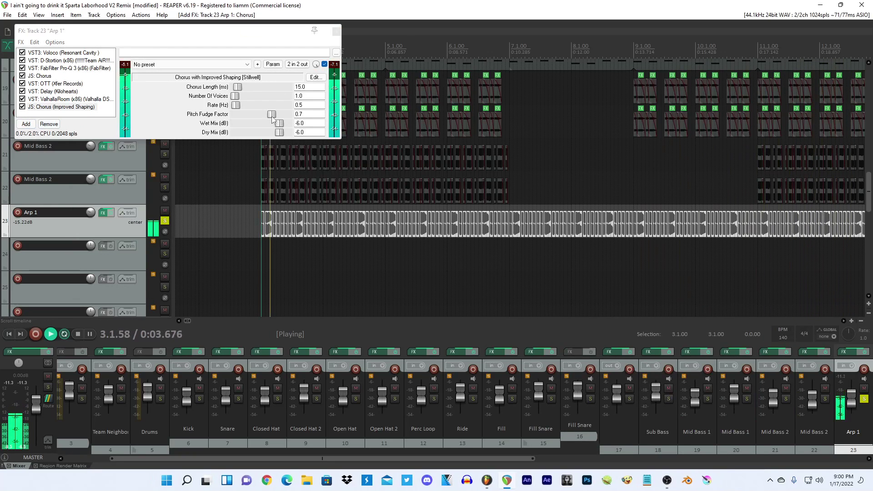
pyautogui.scroll(3, 272, 116)
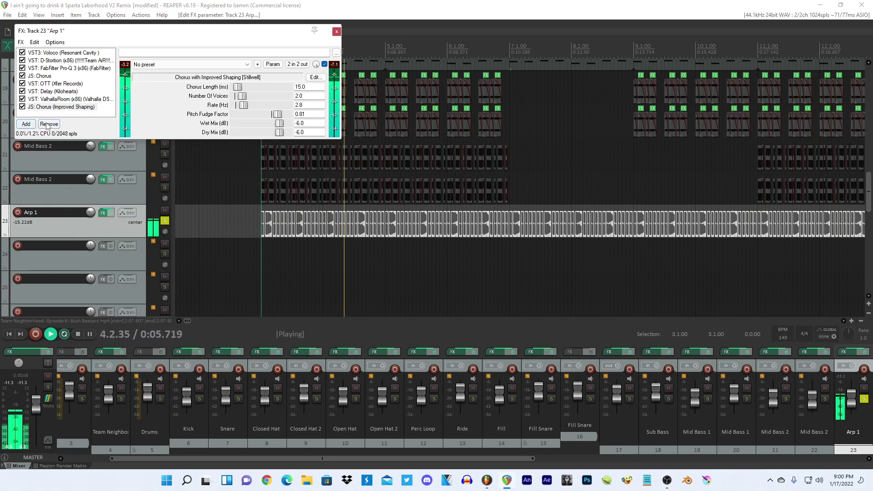
pyautogui.click(47, 124)
# Add JS: Ozzifier Chorus to Arp 1 ahead of Xfer OTT and bypass the plain JS: Chorus.
pyautogui.click(25, 123)
pyautogui.doubleClick(665, 379)
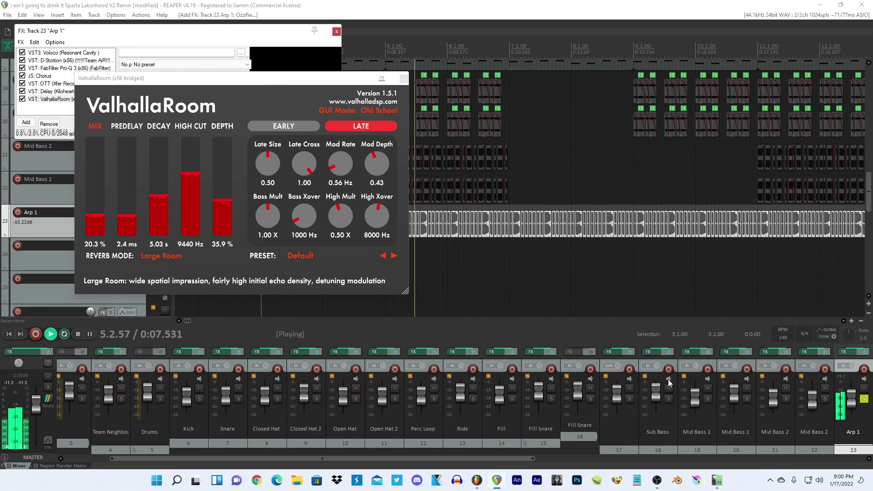
pyautogui.press('space')
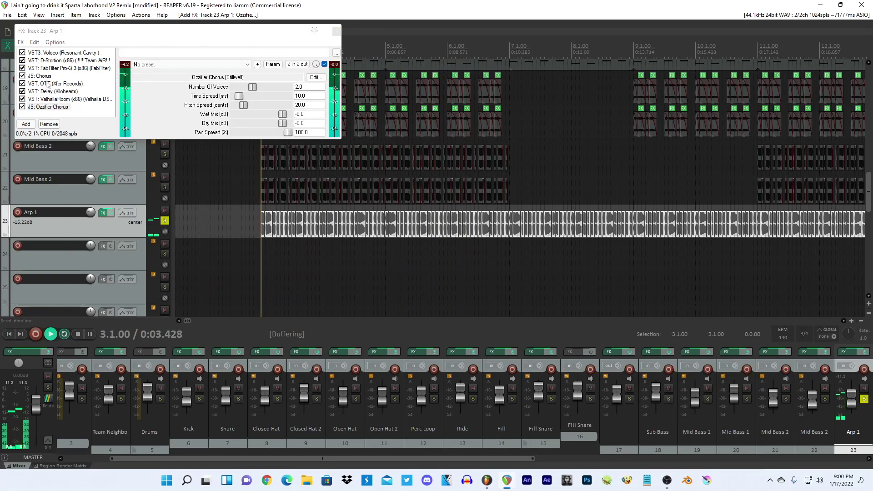
pyautogui.click(23, 75)
pyautogui.moveTo(37, 85); pyautogui.dragTo(29, 84)
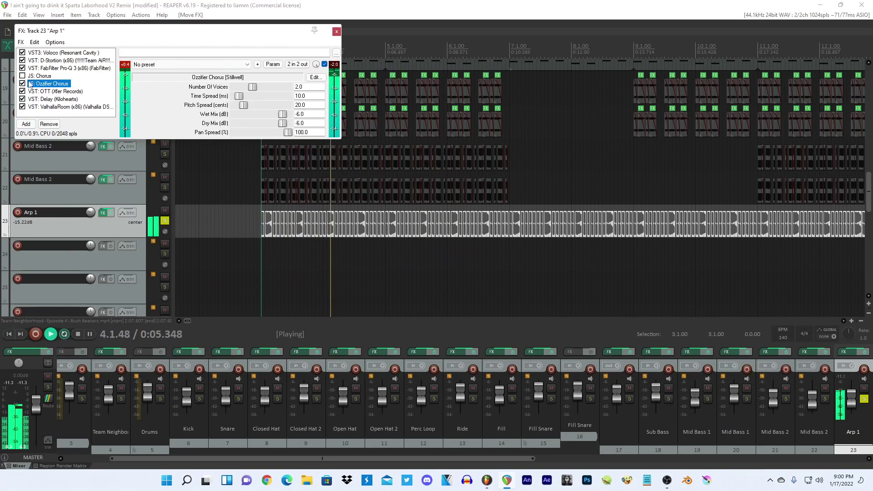
# Set Ozzifier Chorus to 3 voices, time spread 1.7 ms, pitch spread 5 cents, wet mix -7 dB and dry mix -17 dB.
pyautogui.moveTo(283, 114); pyautogui.dragTo(278, 128)
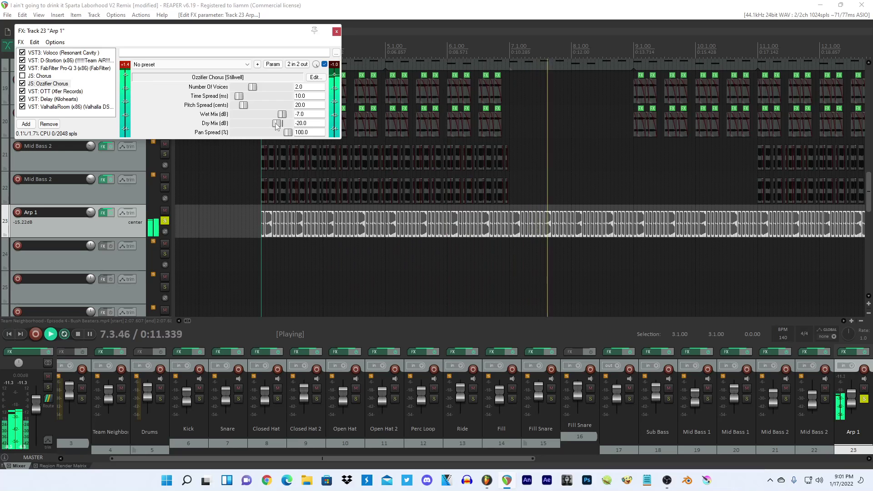
pyautogui.click(260, 87)
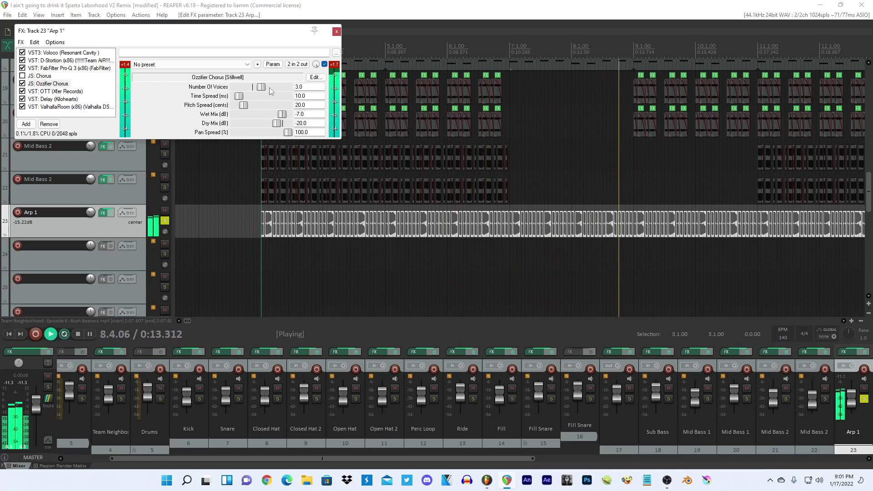
pyautogui.click(236, 96)
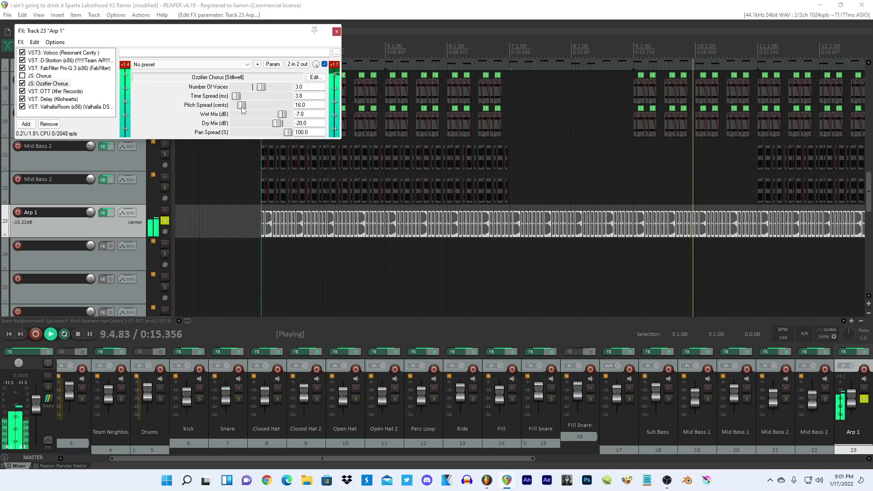
pyautogui.moveTo(242, 106); pyautogui.dragTo(236, 106)
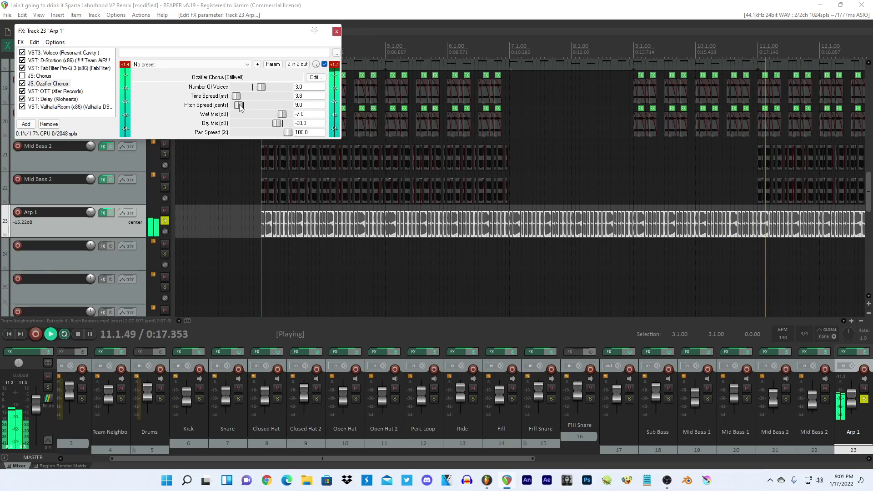
pyautogui.click(236, 97)
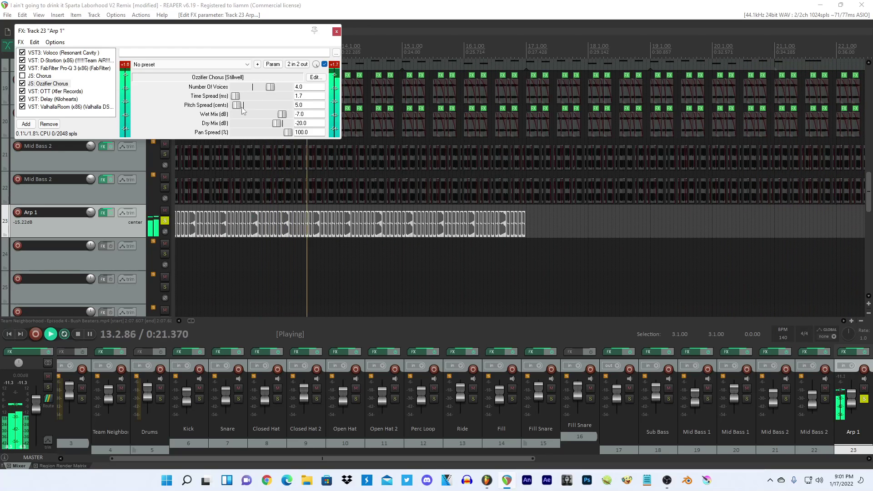
pyautogui.moveTo(278, 124); pyautogui.dragTo(280, 124)
pyautogui.moveTo(272, 87); pyautogui.dragTo(267, 88)
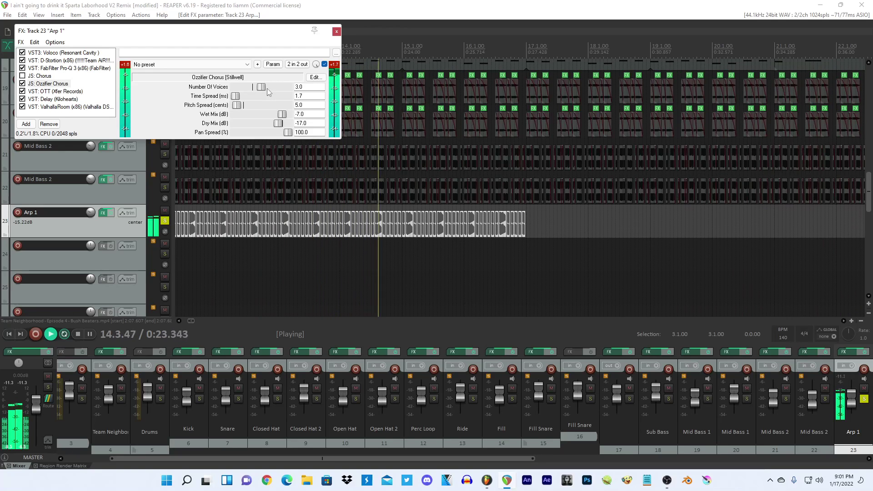
# Unsolo Arp 1 to hear it in the full mix and raise its track volume to -13.7 dB.
pyautogui.click(337, 31)
pyautogui.click(165, 220)
pyautogui.scroll(-4, 318, 224)
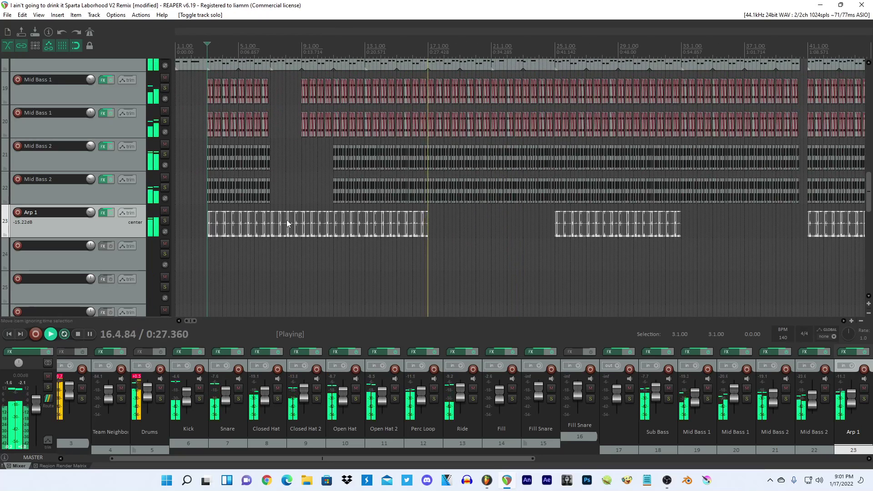
pyautogui.press('space')
pyautogui.press('space')
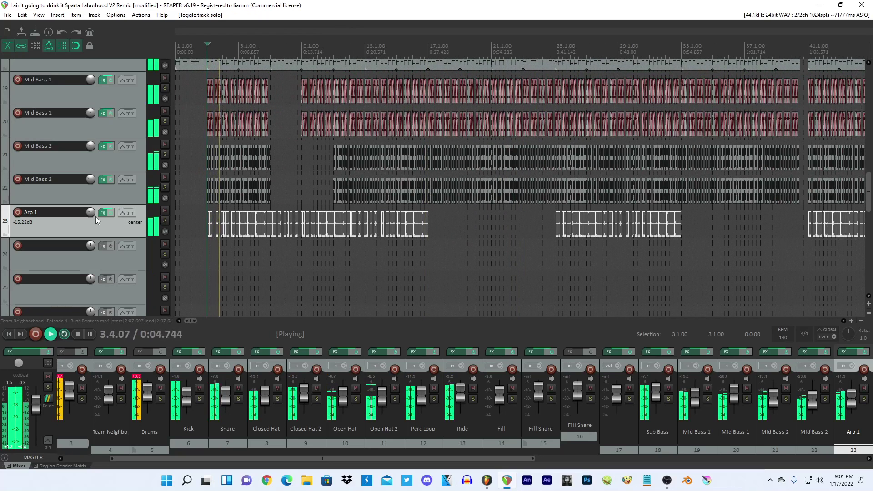
pyautogui.moveTo(95, 216); pyautogui.dragTo(109, 215)
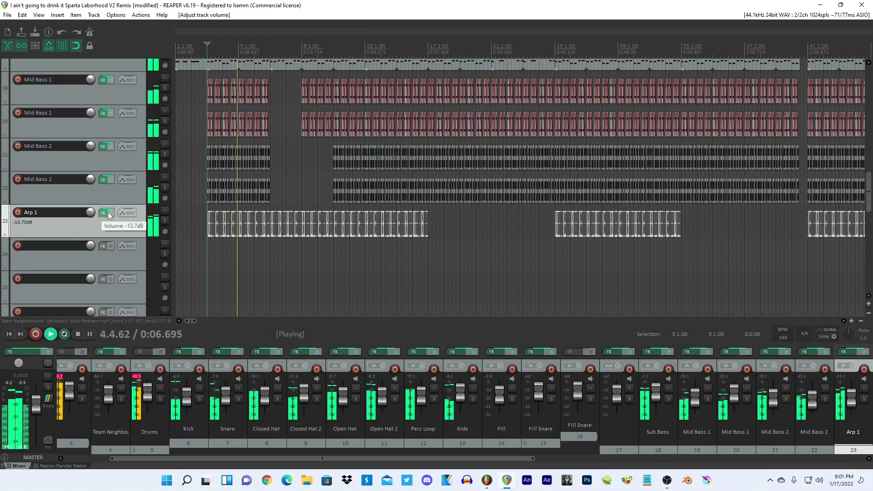
# Solo Arp 1 and turn on the metronome to check the clips' timing.
pyautogui.click(165, 220)
pyautogui.scroll(4, 187, 195)
pyautogui.click(90, 33)
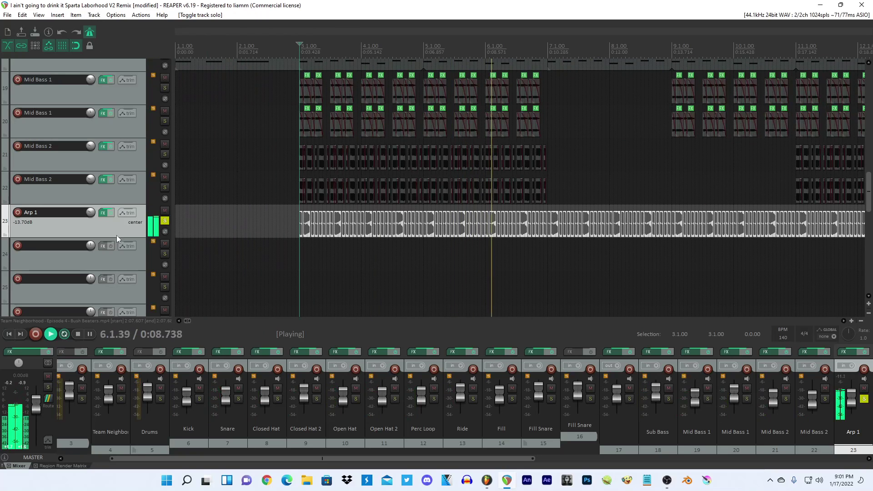
pyautogui.press('space')
# Copy the JS: Time Adjustment Delay from the lower Mid Bass 2 track's effects chain to the end of Arp 1's chain.
pyautogui.click(103, 179)
pyautogui.click(411, 79)
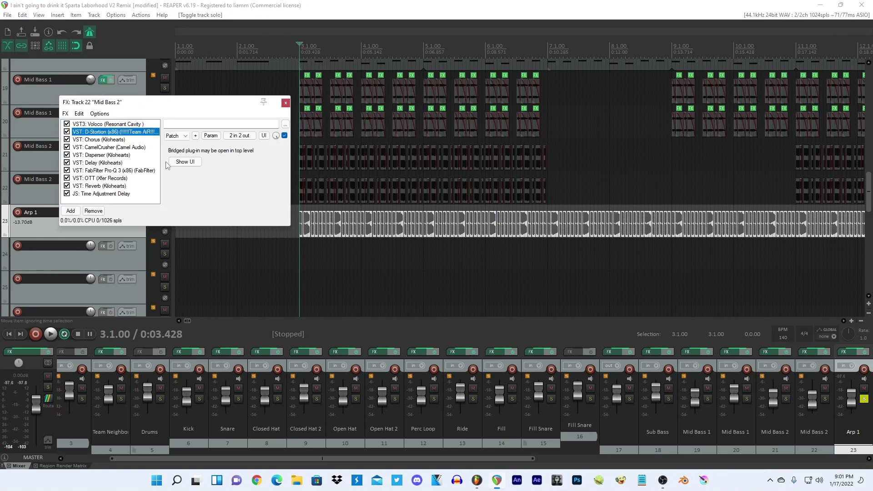
pyautogui.moveTo(102, 193); pyautogui.dragTo(51, 215)
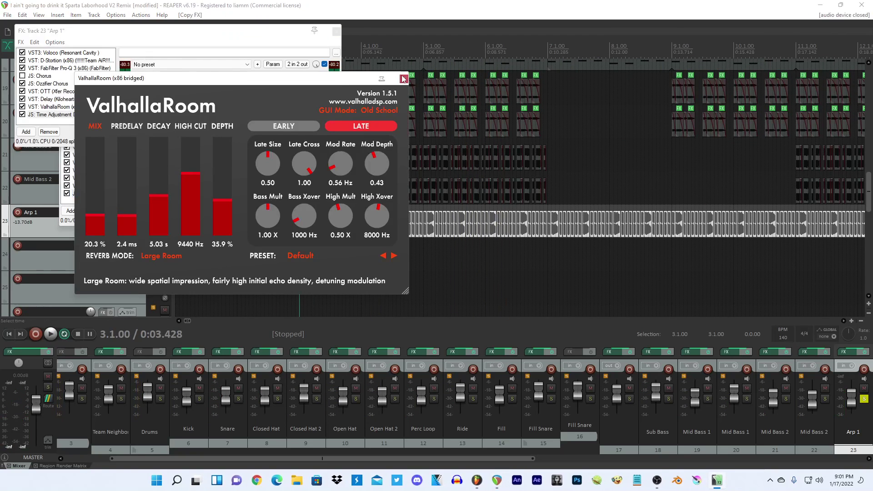
pyautogui.click(381, 103)
# Unsolo Arp 1 for playback with the mix and set its Time Adjustment Delay amount to 13 ms.
pyautogui.press('space')
pyautogui.scroll(5, 363, 53)
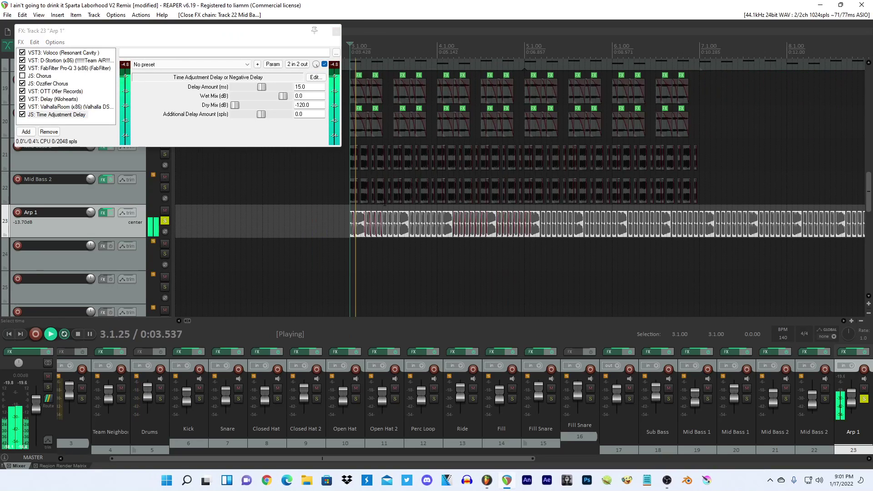
pyautogui.click(165, 221)
pyautogui.press('-')
pyautogui.press('-')
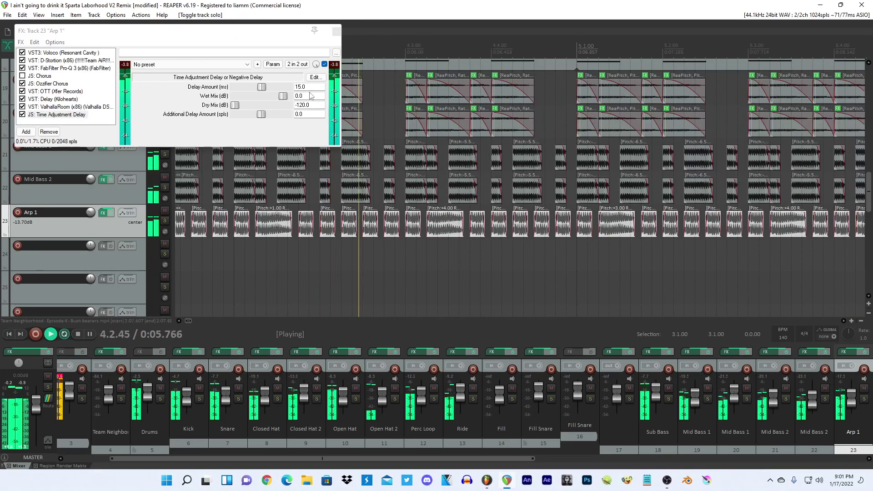
pyautogui.moveTo(313, 87); pyautogui.dragTo(156, 94)
pyautogui.write('13')
pyautogui.press('Return')
pyautogui.press('space')
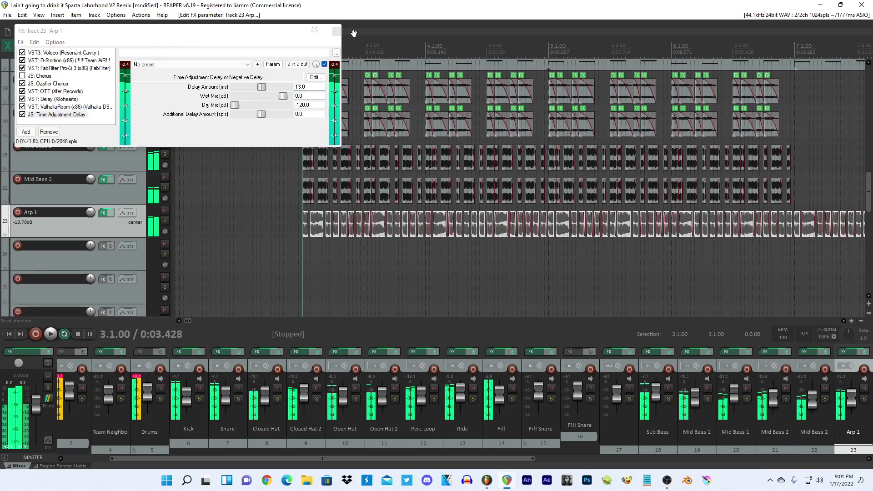
# Remove the bypassed JS: Chorus from Arp 1's effects chain and close the chain.
pyautogui.click(34, 76)
pyautogui.press('Delete')
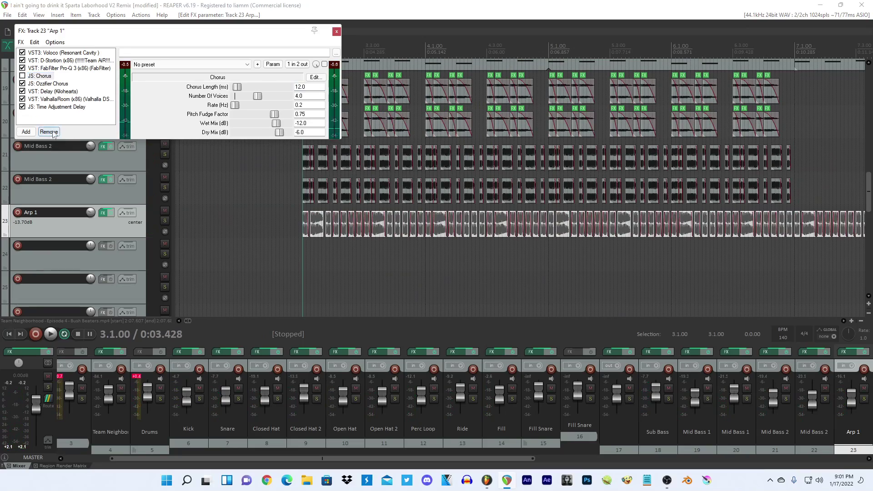
pyautogui.click(337, 32)
# Play the full mix from 3.1.00 to hear Arp 1 across the arrangement.
pyautogui.press('space')
pyautogui.scroll(-5, 387, 236)
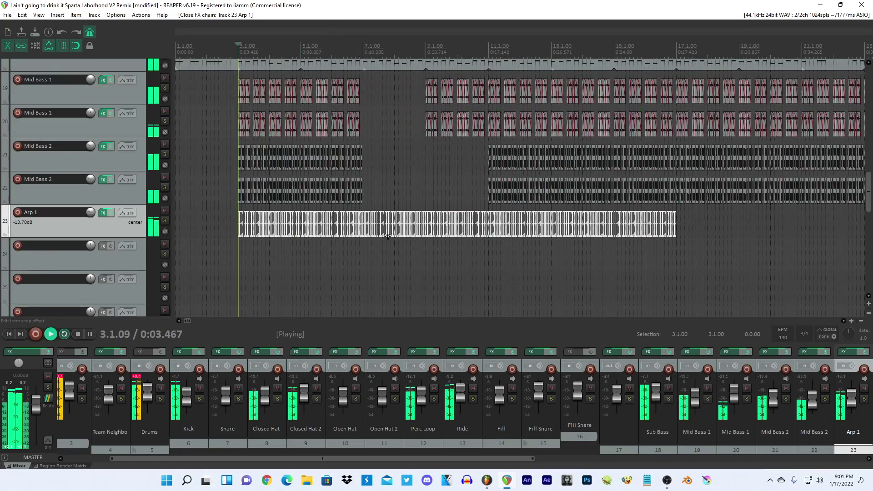
pyautogui.scroll(-5, 388, 236)
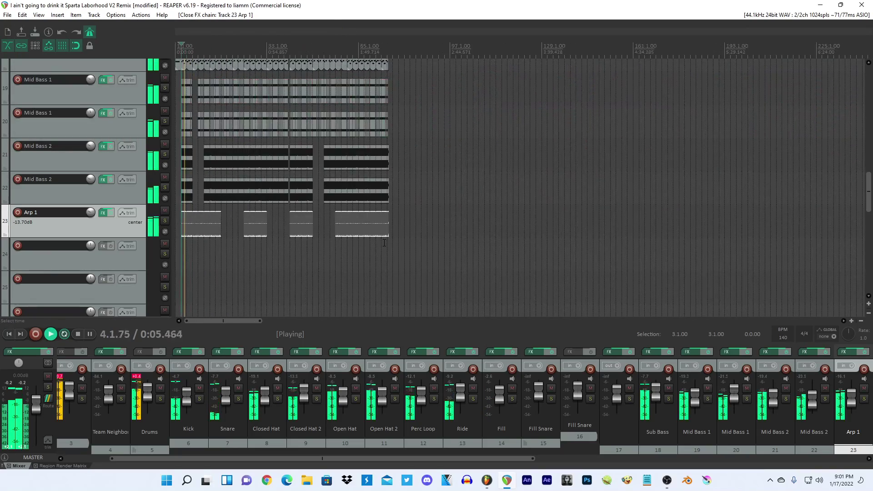
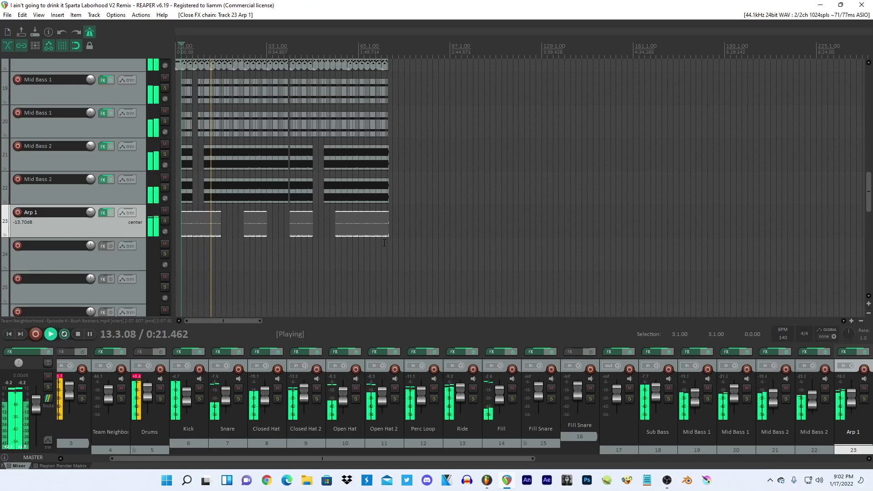
# Stop playback, place the edit cursor near bar 953 on the Team Neighborhood source track, and show the video window.
pyautogui.moveTo(870, 182); pyautogui.dragTo(870, 75)
pyautogui.scroll(-6, 486, 175)
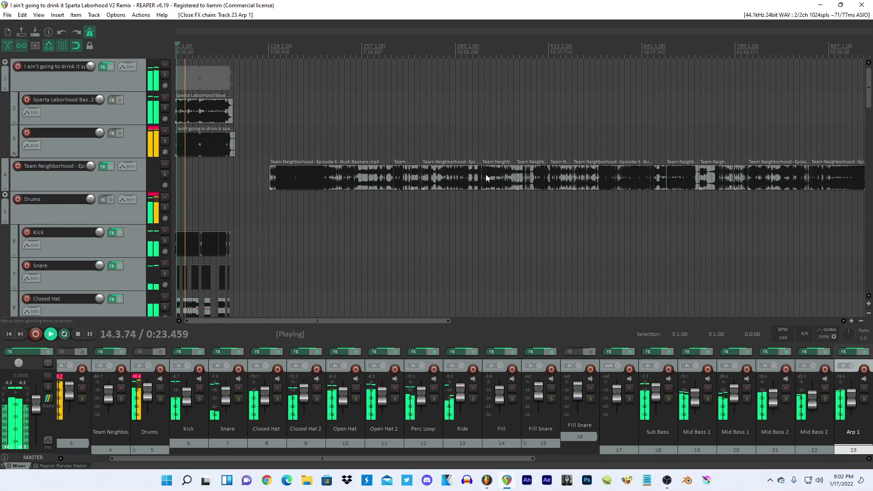
pyautogui.press('space')
pyautogui.click(523, 173)
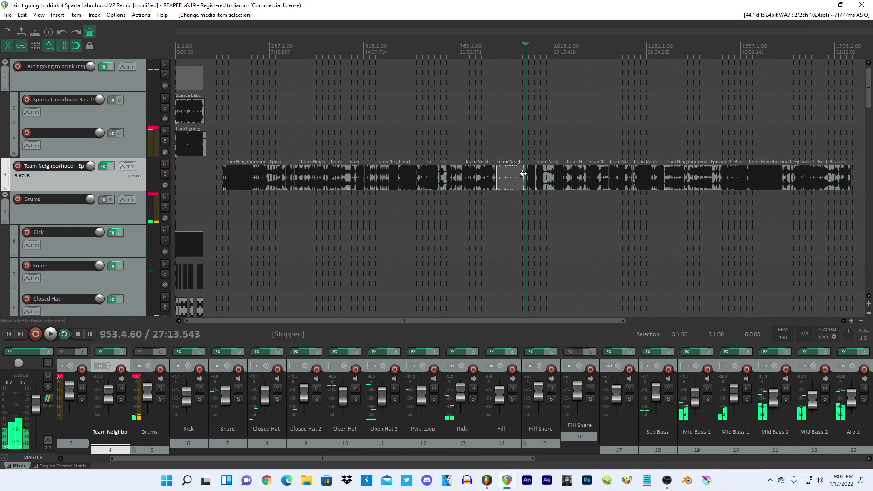
pyautogui.scroll(6, 522, 183)
pyautogui.hotkey('ctrl', 'shift', 'v')
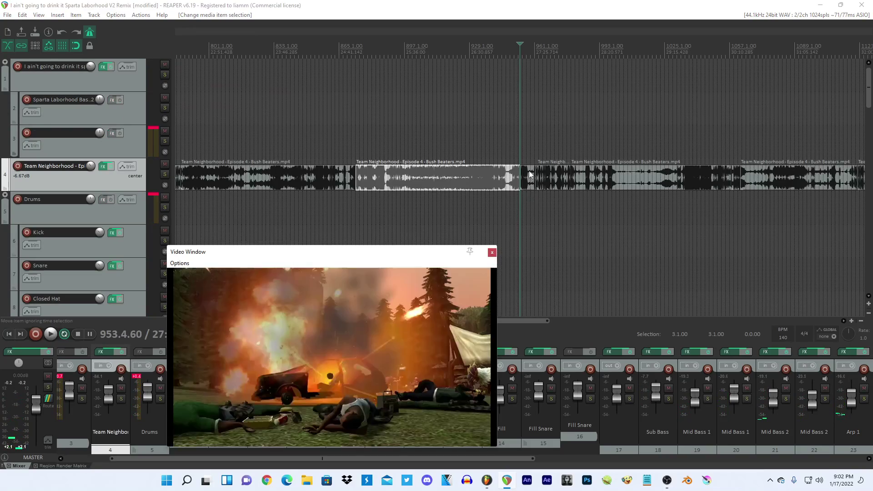
# Audition the Team Neighborhood footage from about bar 961 onward for a usable vocal sample.
pyautogui.scroll(4, 530, 173)
pyautogui.press('space')
pyautogui.press('space')
pyautogui.click(561, 173)
pyautogui.scroll(6, 560, 172)
pyautogui.press('space')
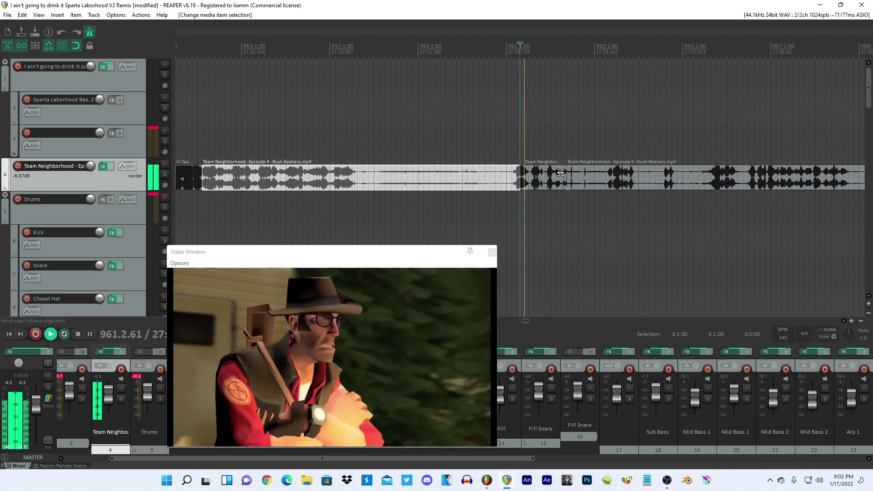
pyautogui.scroll(-8, 559, 172)
pyautogui.click(563, 174)
pyautogui.scroll(6, 563, 175)
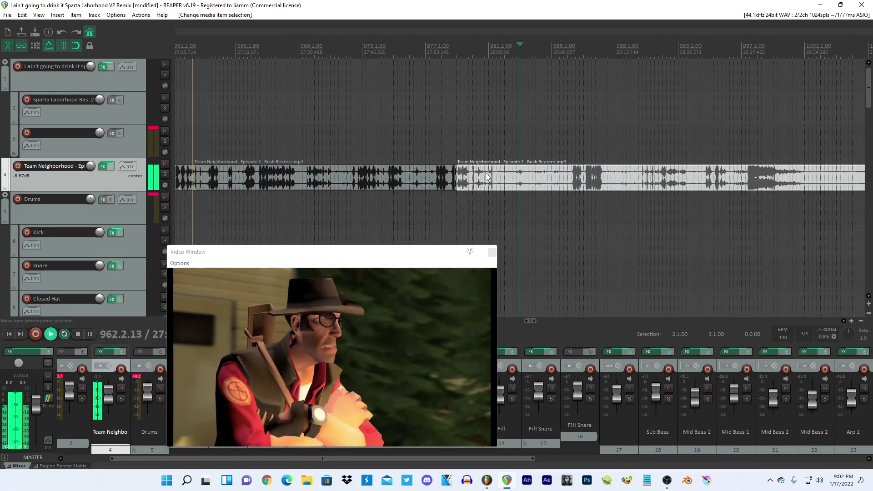
pyautogui.click(453, 173)
pyautogui.scroll(-5, 455, 175)
pyautogui.click(459, 178)
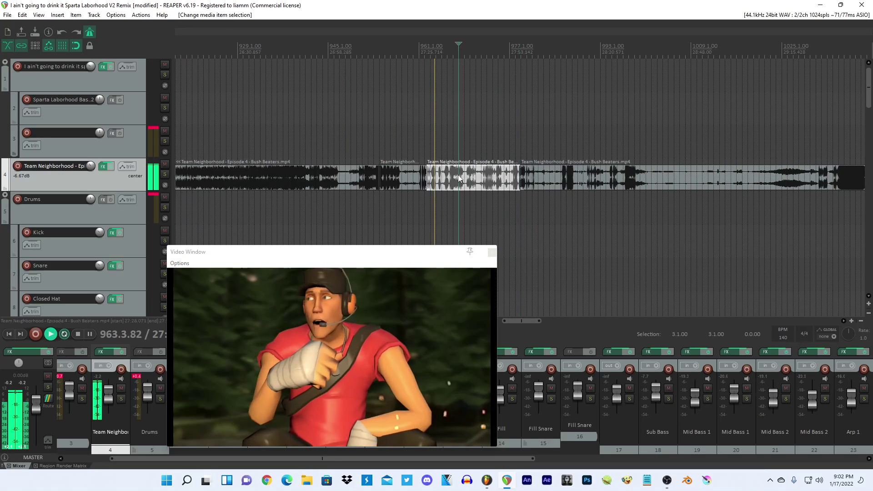
# Toggle Voloco's bypass on the Team Neighborhood track to compare the dialogue with and without pitch correction.
pyautogui.click(103, 167)
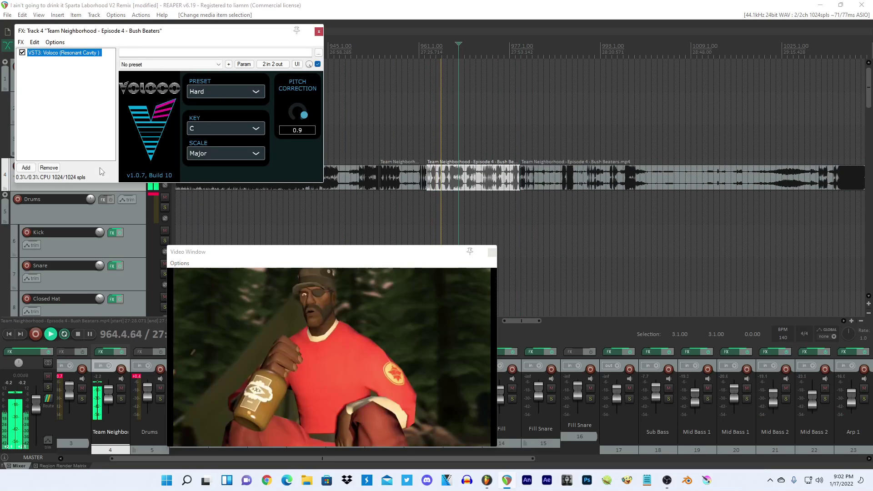
pyautogui.click(23, 53)
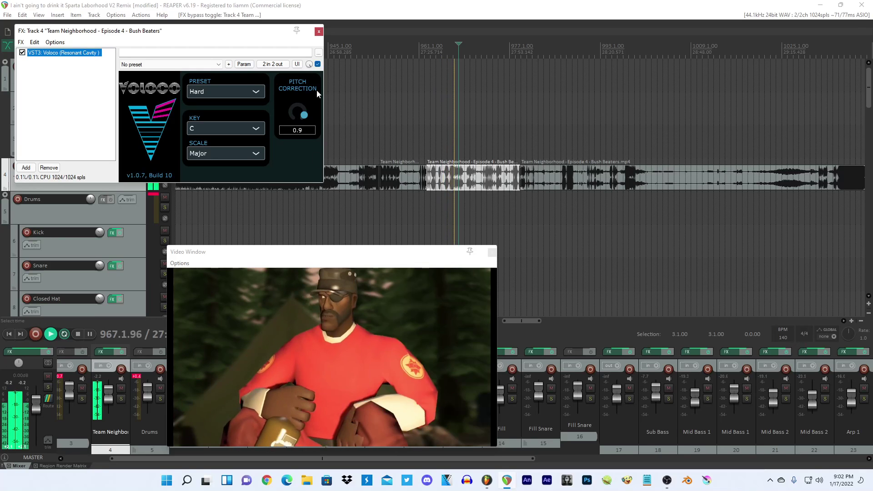
pyautogui.moveTo(304, 115); pyautogui.dragTo(305, 132)
pyautogui.click(319, 31)
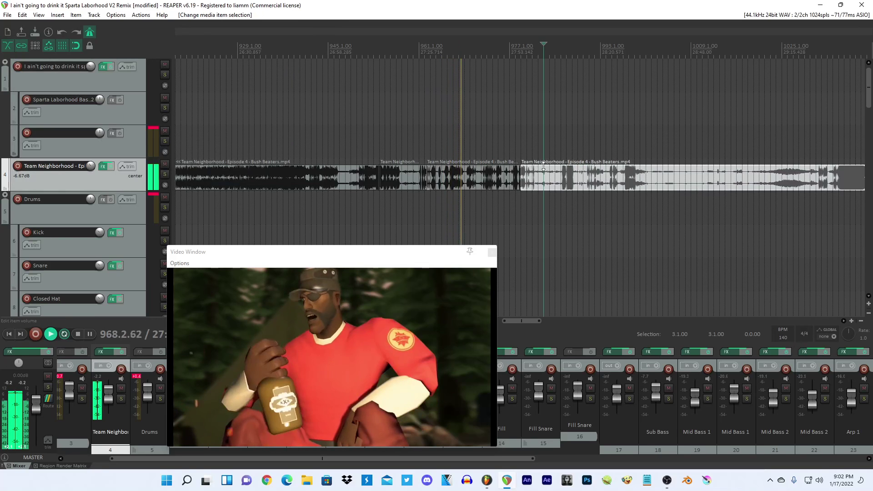
# Audition the Team Neighborhood dialogue between bars 983 and 987 for a sustained vocal sound.
pyautogui.click(543, 144)
pyautogui.scroll(5, 597, 181)
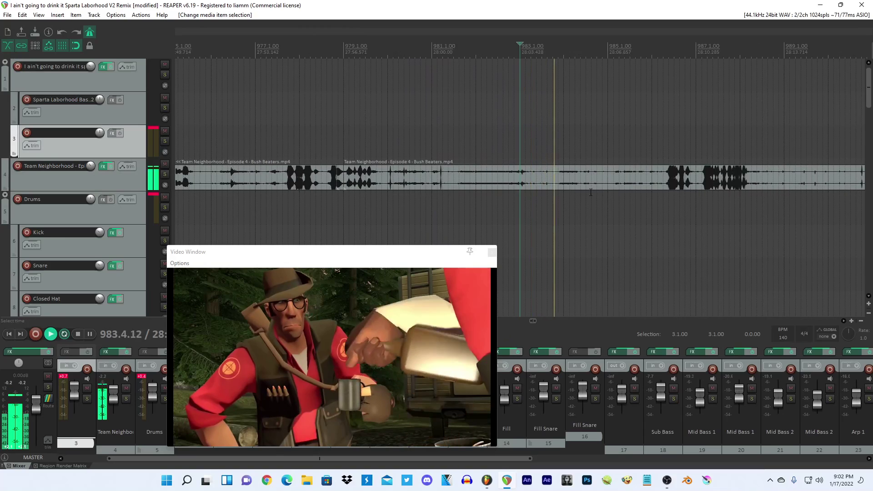
pyautogui.click(597, 181)
pyautogui.scroll(-2, 645, 178)
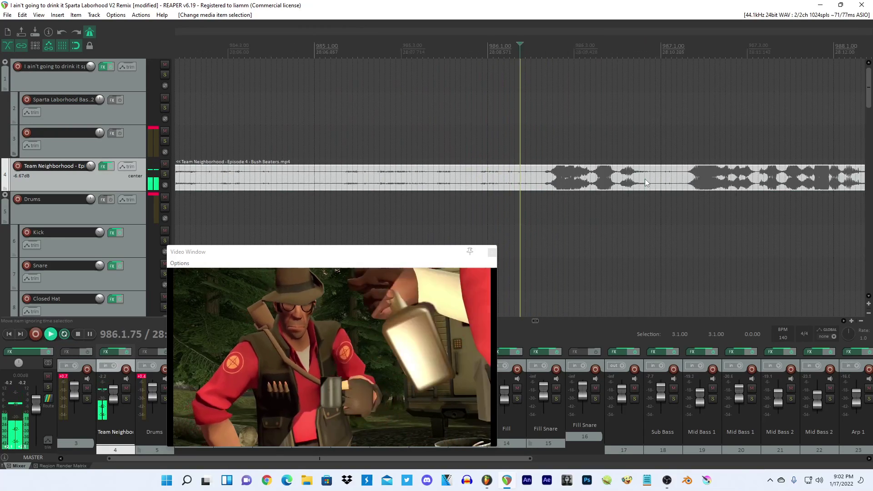
pyautogui.scroll(3, 583, 174)
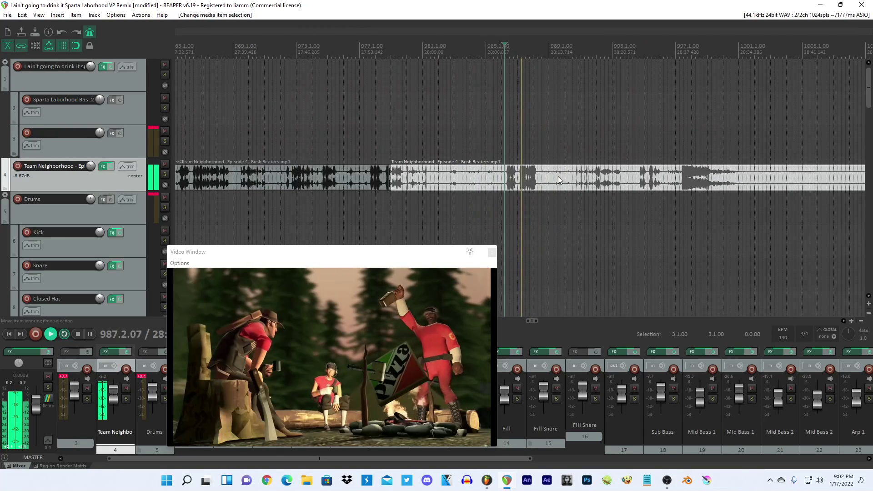
pyautogui.press('space')
# Split the Team Neighborhood footage at 987.1.88 and 987.2.13 to isolate a short vocal slice.
pyautogui.scroll(6, 499, 188)
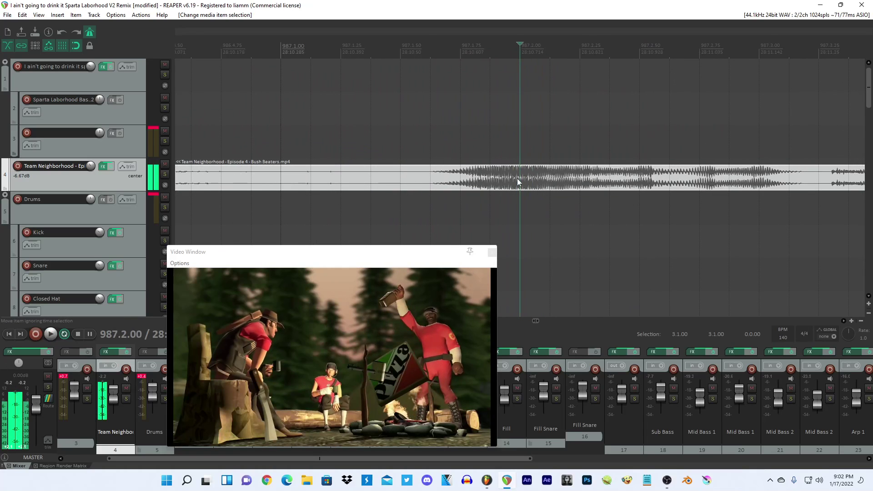
pyautogui.click(499, 186)
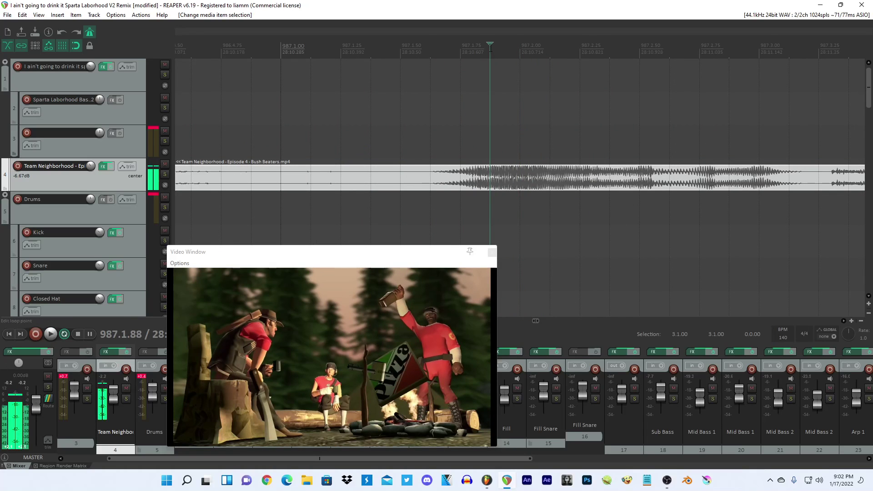
pyautogui.press('s')
pyautogui.click(551, 184)
pyautogui.press('s')
# Preview the new slice with a time selection from 987.1.88 to 987.2.13, close the video window, clear the selection, and select the slice.
pyautogui.click(488, 181)
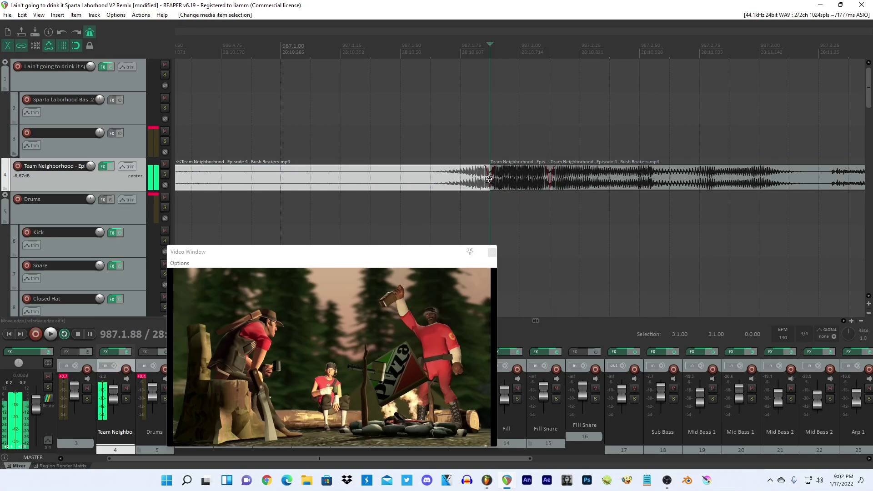
pyautogui.moveTo(487, 55); pyautogui.dragTo(550, 55)
pyautogui.press('space')
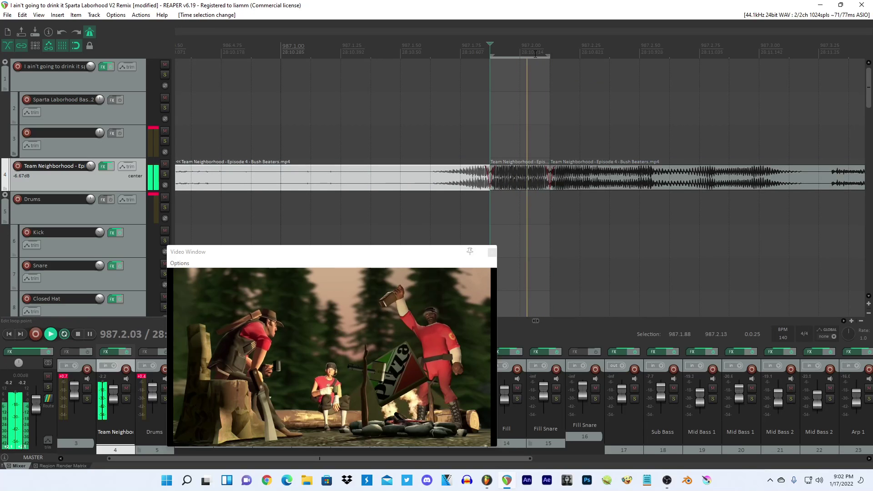
pyautogui.click(494, 253)
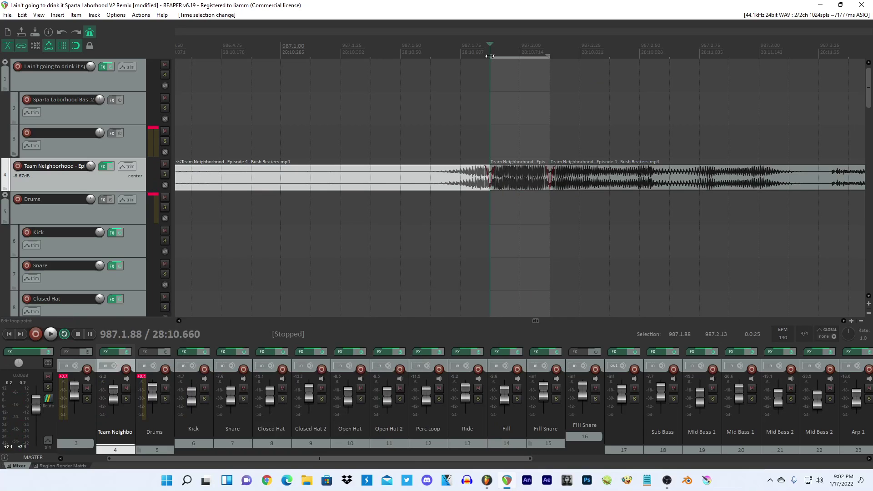
pyautogui.moveTo(489, 56); pyautogui.dragTo(550, 56)
pyautogui.click(503, 180)
pyautogui.scroll(-4, 500, 201)
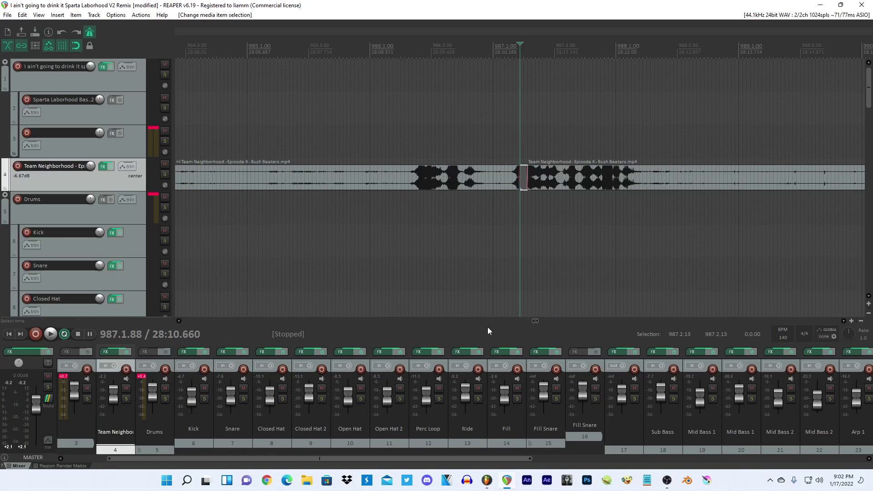
# Check the arrangement in FL Studio's playlist, moving REAPER's edit cursor to 1039.1.00 on the source footage between checks.
pyautogui.click(487, 481)
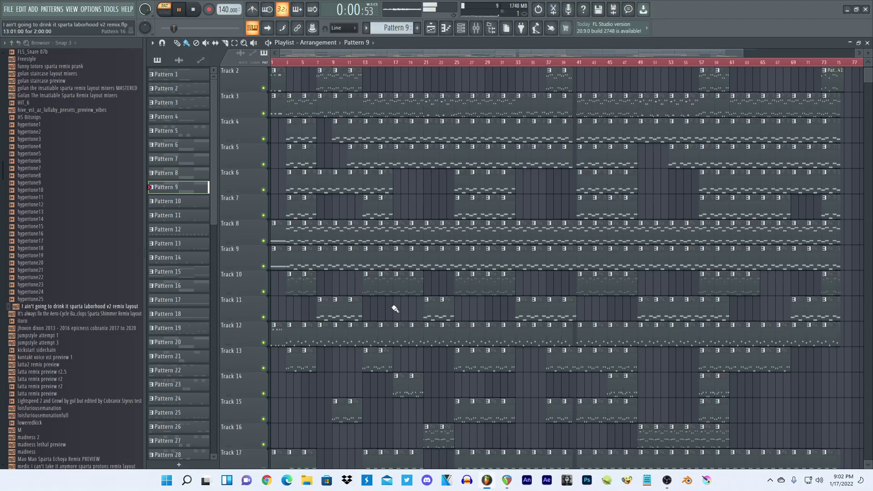
pyautogui.click(506, 480)
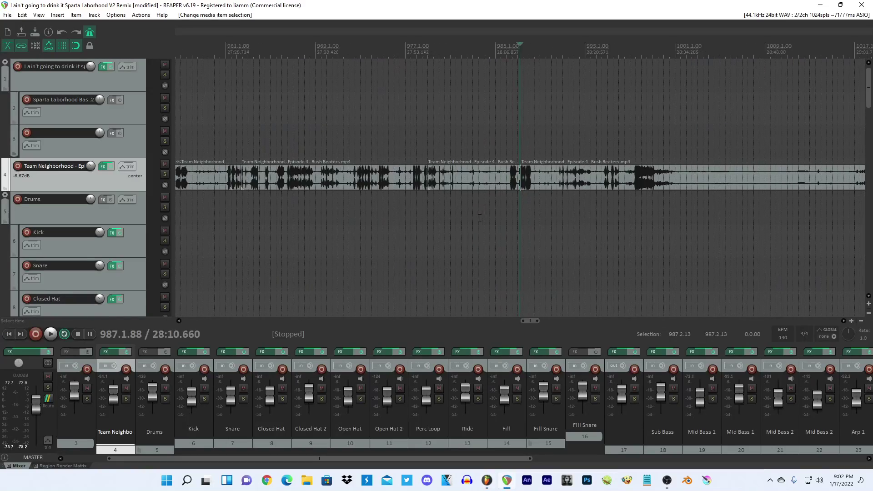
pyautogui.scroll(8, 623, 183)
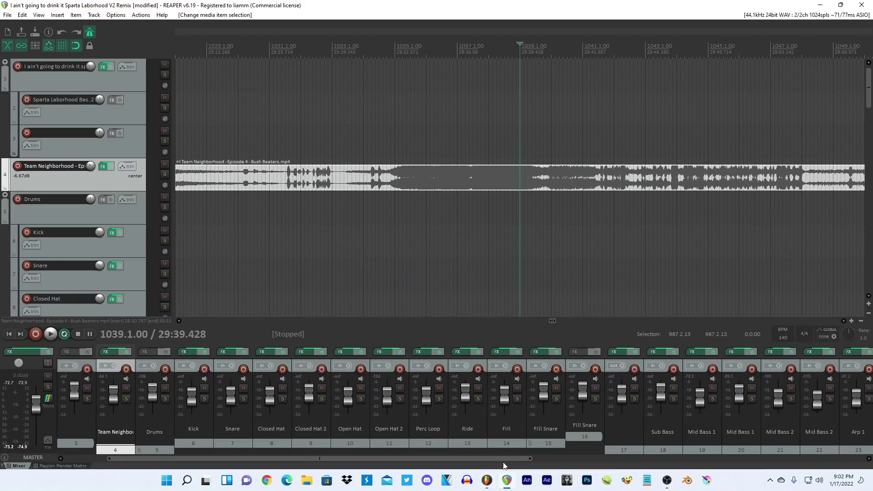
pyautogui.click(487, 481)
pyautogui.click(505, 481)
# Audition the Team Neighborhood footage from 1039.1.00 and from 1057.3.50 for another usable sample.
pyautogui.press('space')
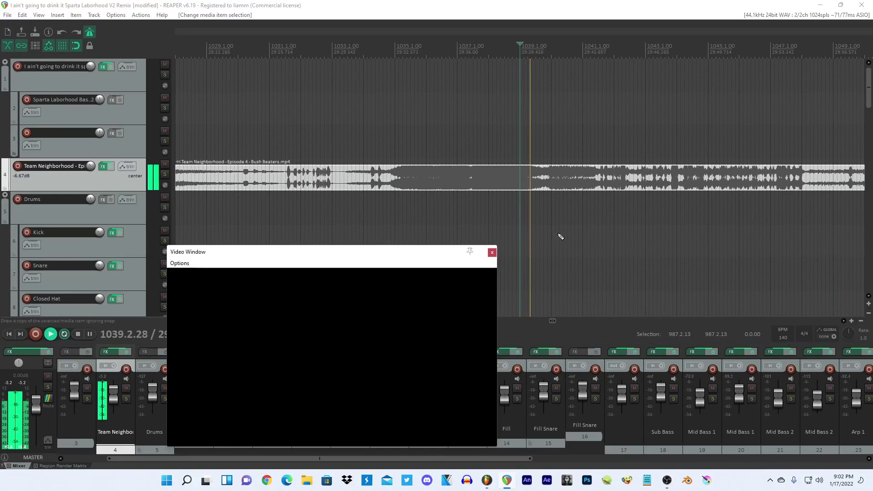
pyautogui.scroll(4, 538, 197)
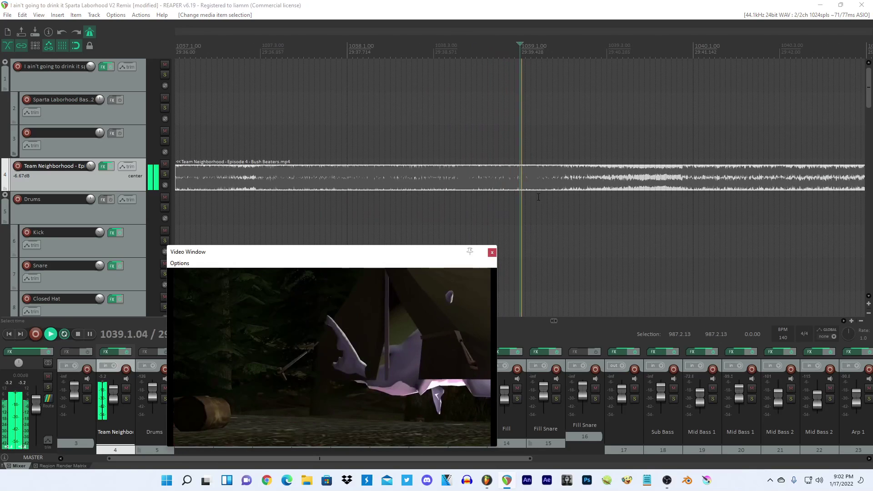
pyautogui.scroll(3, 594, 182)
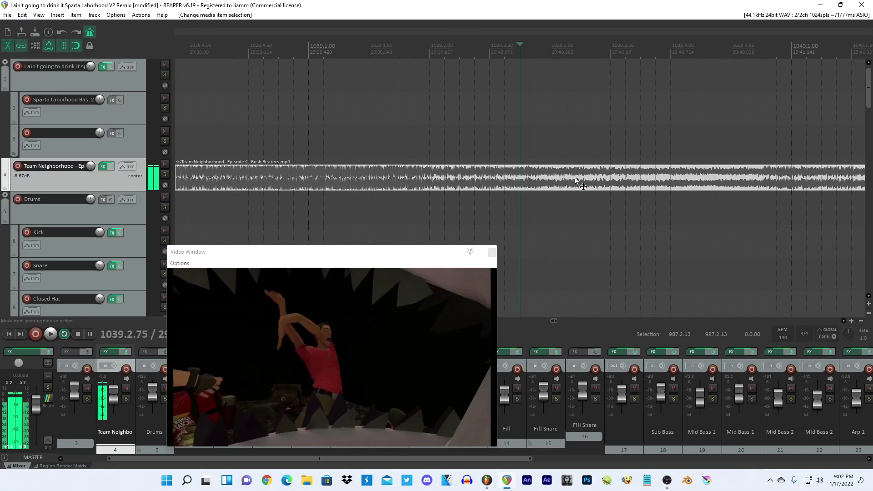
pyautogui.scroll(-5, 609, 189)
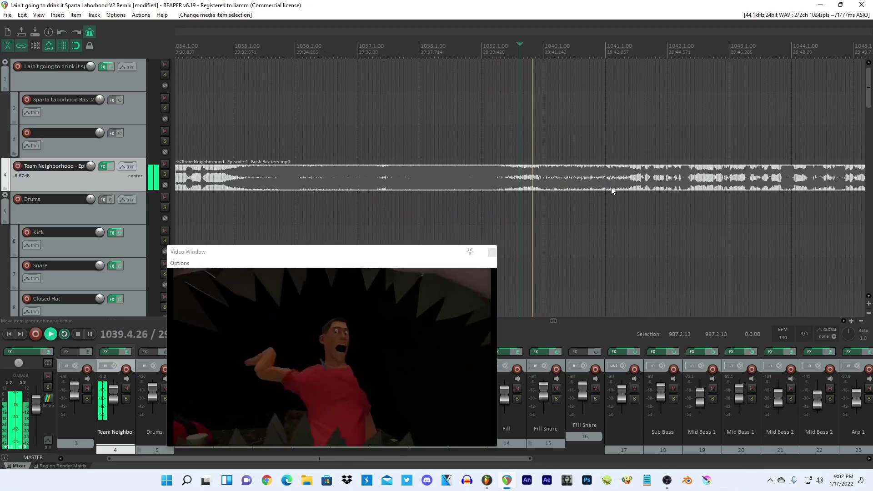
pyautogui.scroll(-4, 608, 190)
pyautogui.click(725, 175)
pyautogui.click(718, 173)
pyautogui.press('space')
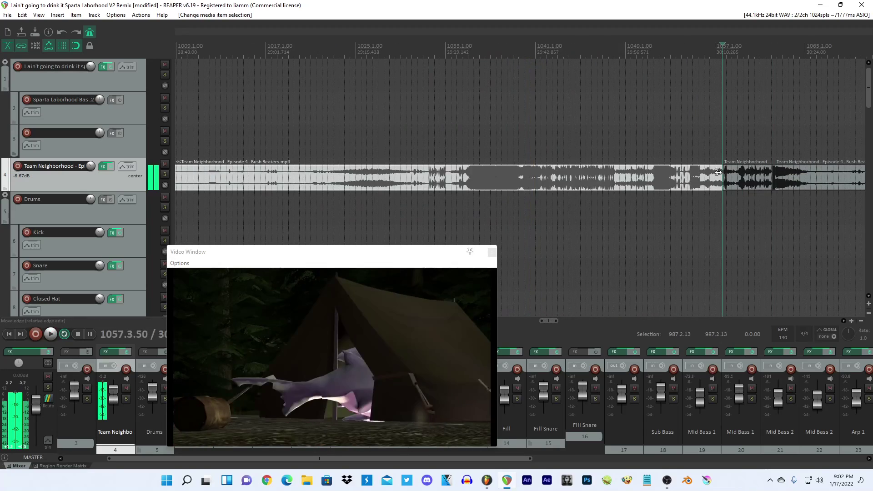
pyautogui.scroll(-3, 605, 182)
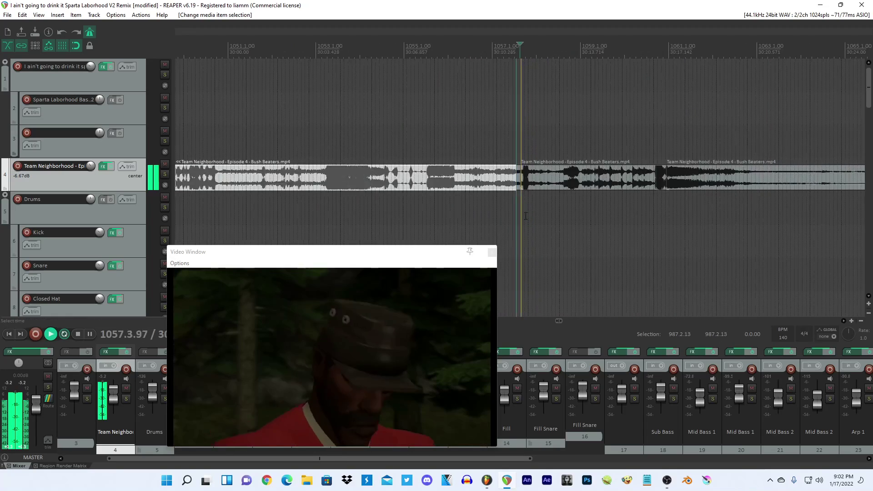
# Audition the Team Neighborhood footage around 1091, 1097 and 1101 for a usable vocal sample.
pyautogui.click(609, 182)
pyautogui.scroll(3, 562, 181)
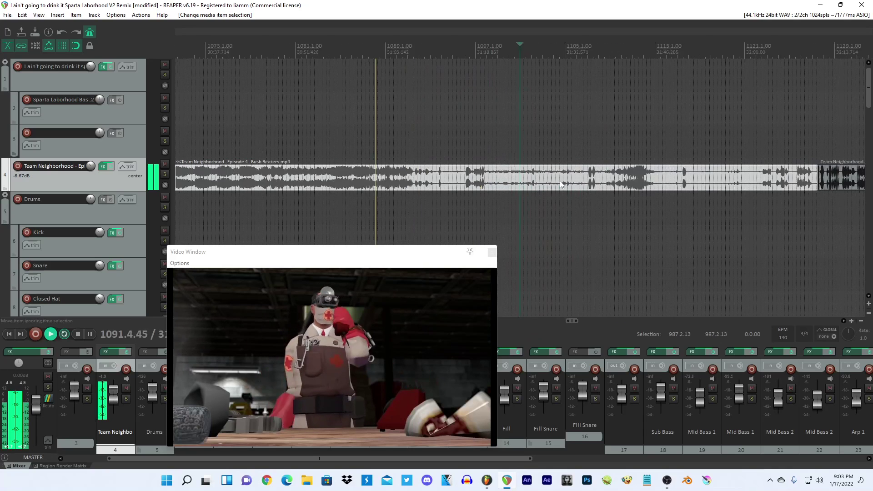
pyautogui.scroll(3, 560, 181)
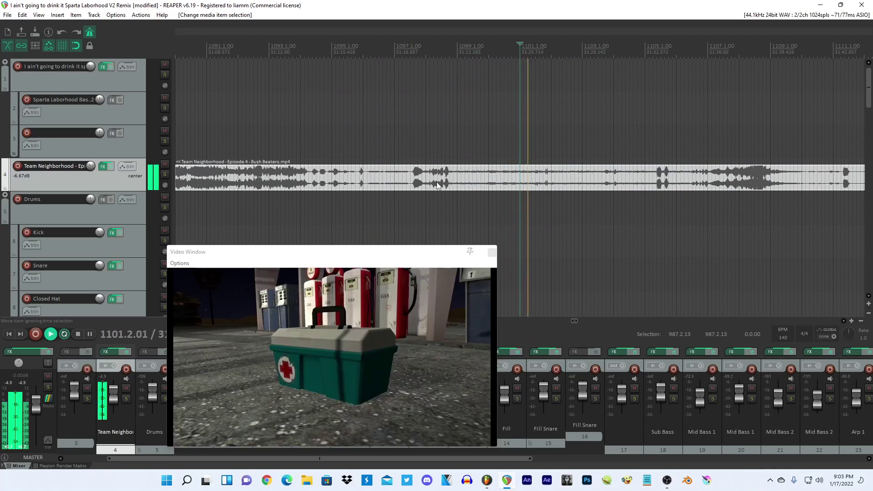
pyautogui.click(413, 183)
pyautogui.scroll(-3, 413, 183)
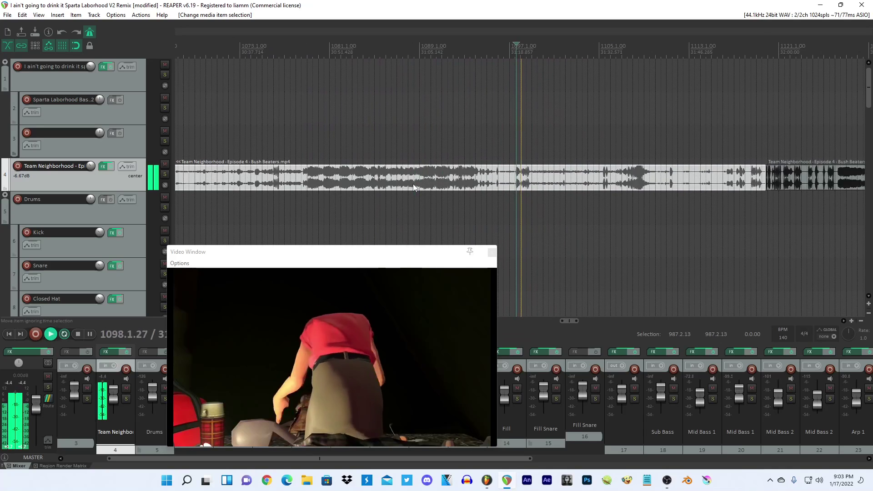
pyautogui.click(481, 178)
pyautogui.scroll(6, 482, 177)
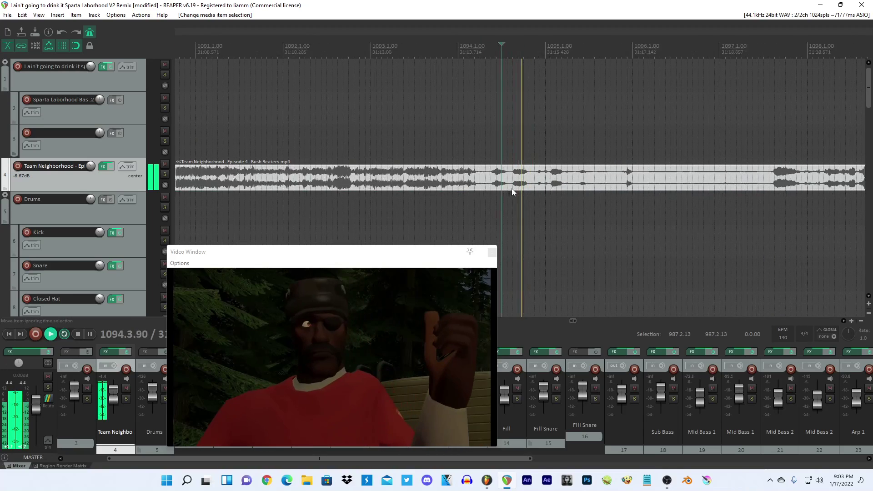
pyautogui.scroll(-10, 511, 191)
# Audition the Team Neighborhood footage from 1131.1.00, 1153.1.00, 1151.2.00 and 1147.2.00 to locate a sustained vocal sound.
pyautogui.click(620, 181)
pyautogui.scroll(5, 620, 181)
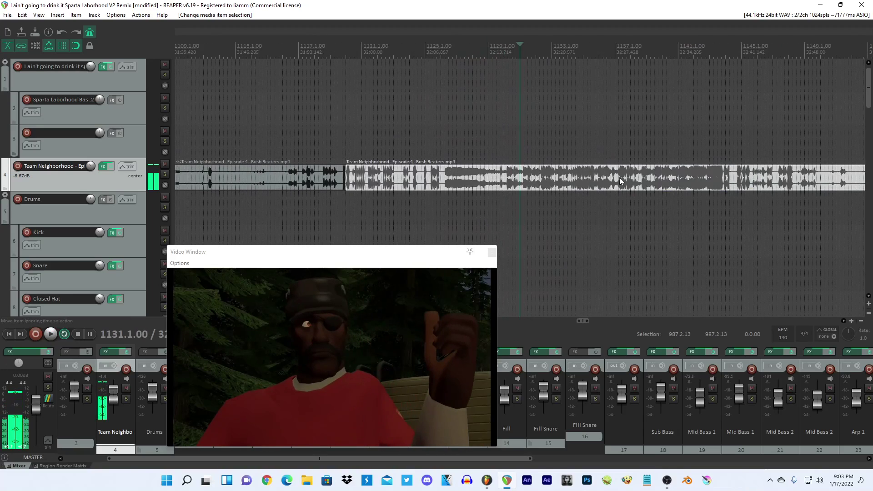
pyautogui.scroll(-3, 620, 181)
pyautogui.click(643, 181)
pyautogui.scroll(4, 643, 181)
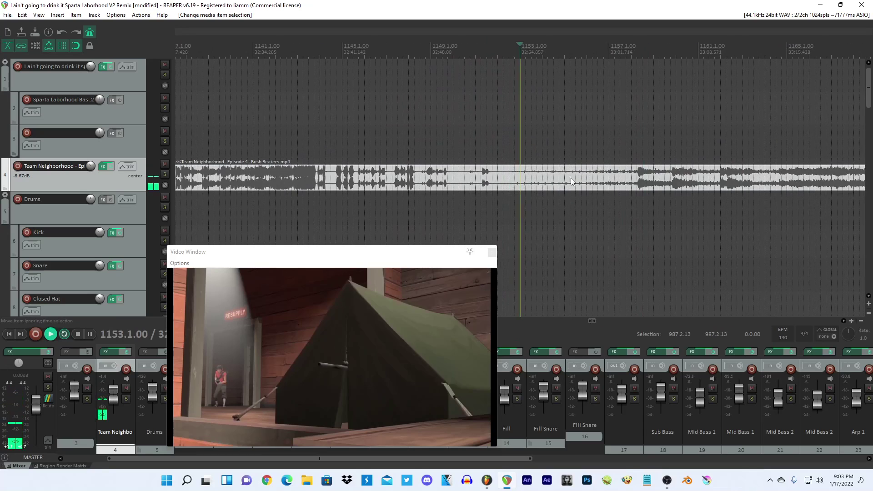
pyautogui.click(480, 184)
pyautogui.scroll(4, 481, 184)
pyautogui.scroll(-4, 494, 184)
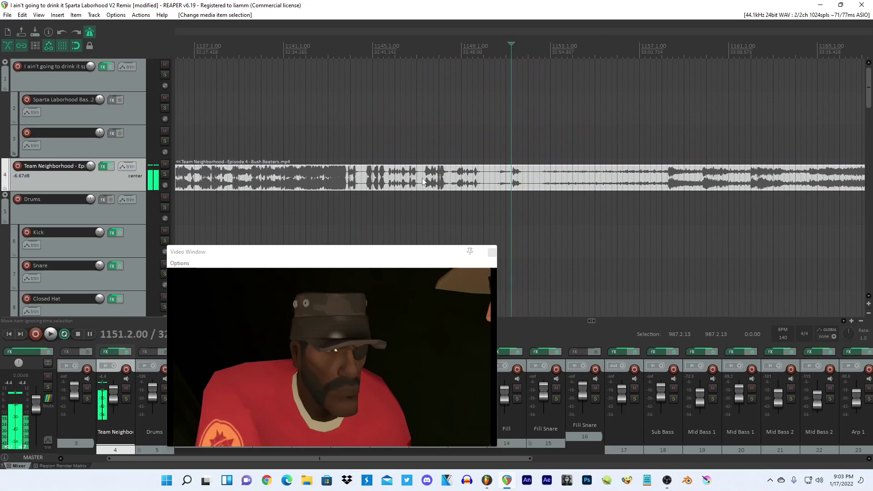
pyautogui.click(421, 184)
pyautogui.scroll(3, 422, 184)
pyautogui.press('space')
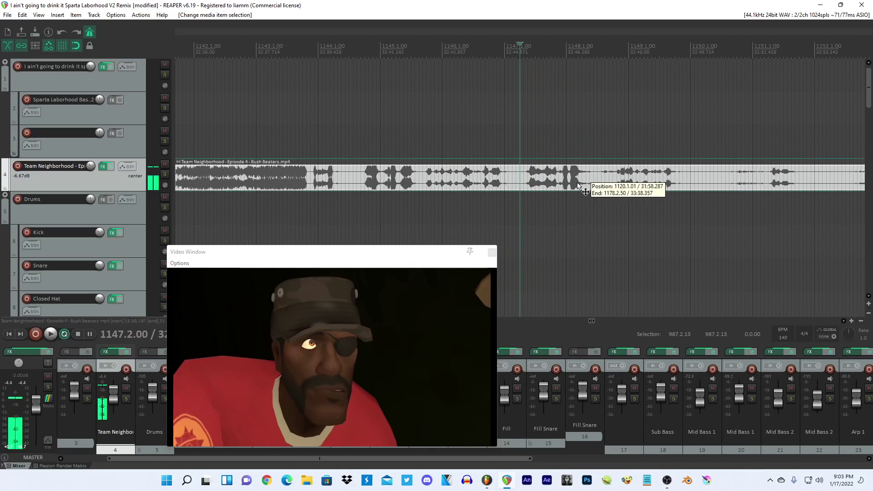
# Split the footage at about 1147.3.13 and 1147.3.63 to isolate a short vocal slice, and preview it.
pyautogui.scroll(3, 569, 180)
pyautogui.click(405, 178)
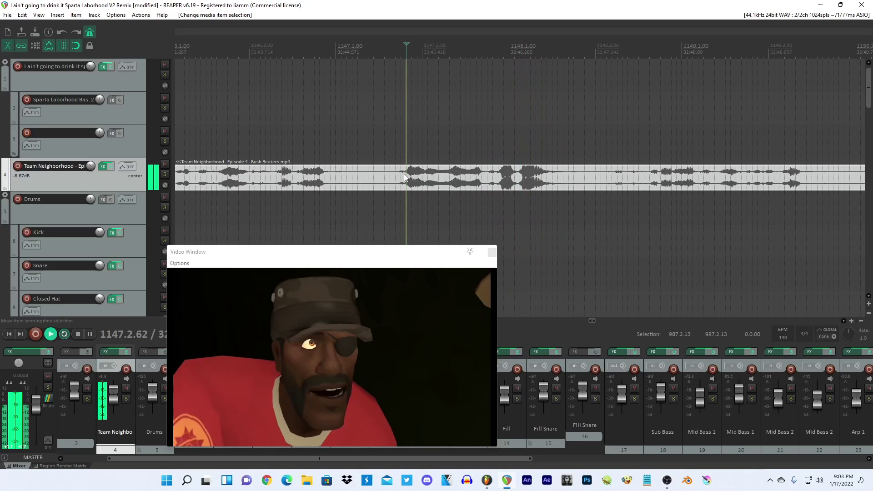
pyautogui.scroll(3, 427, 175)
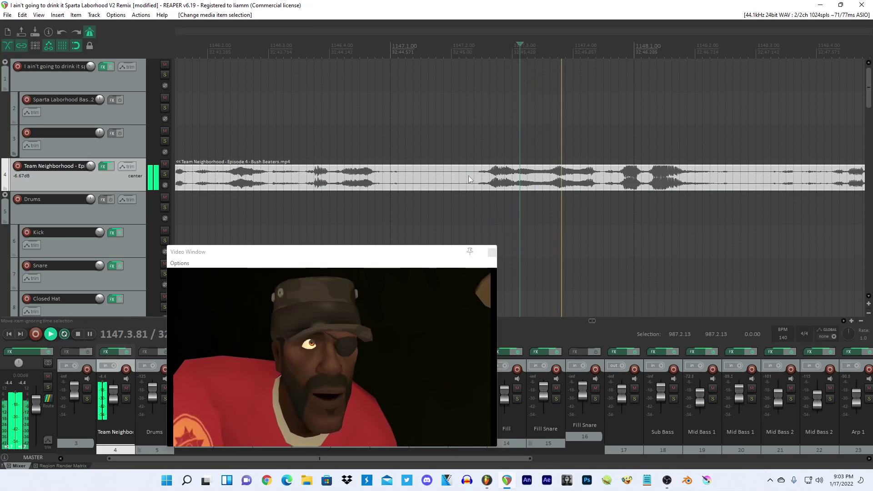
pyautogui.press('s')
pyautogui.click(579, 176)
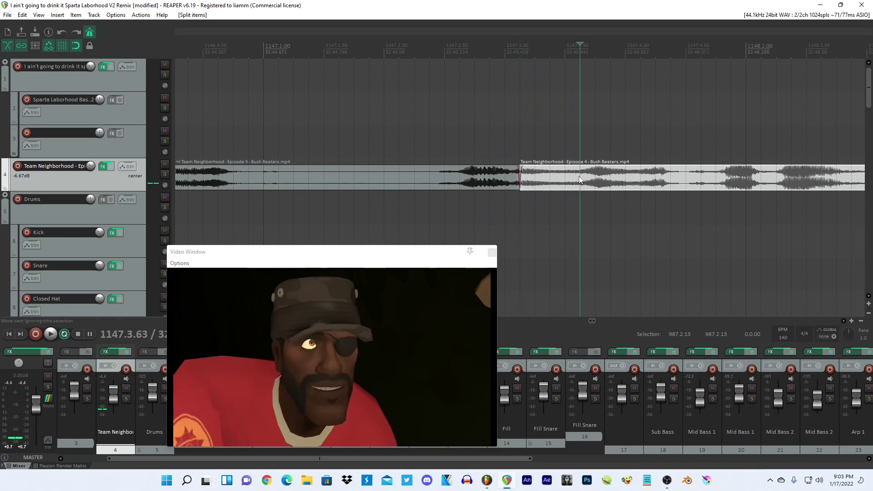
pyautogui.press('s')
pyautogui.click(524, 178)
pyautogui.press('space')
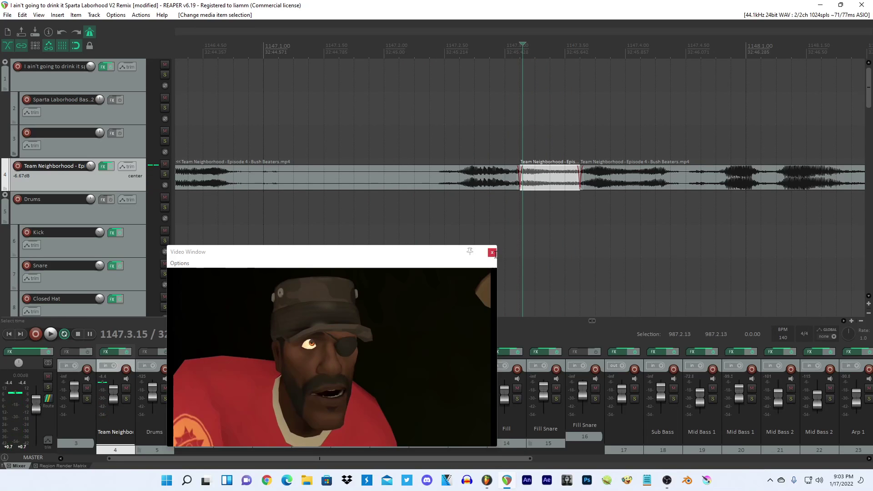
# Close the video window, solo empty track 24 below Arp 1, and paste the vocal slice there at 3.1.00.
pyautogui.click(493, 253)
pyautogui.scroll(-20, 496, 233)
pyautogui.moveTo(868, 94); pyautogui.dragTo(827, 199)
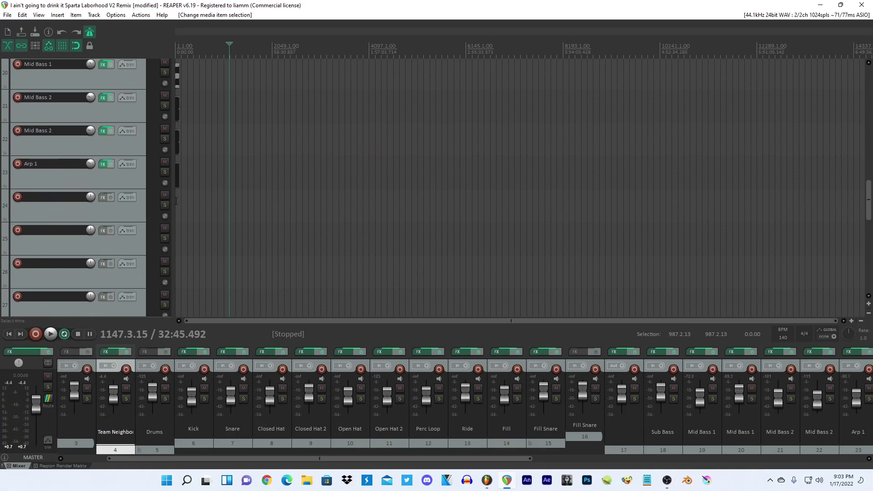
pyautogui.click(176, 201)
pyautogui.scroll(14, 190, 200)
pyautogui.click(164, 205)
pyautogui.scroll(6, 290, 205)
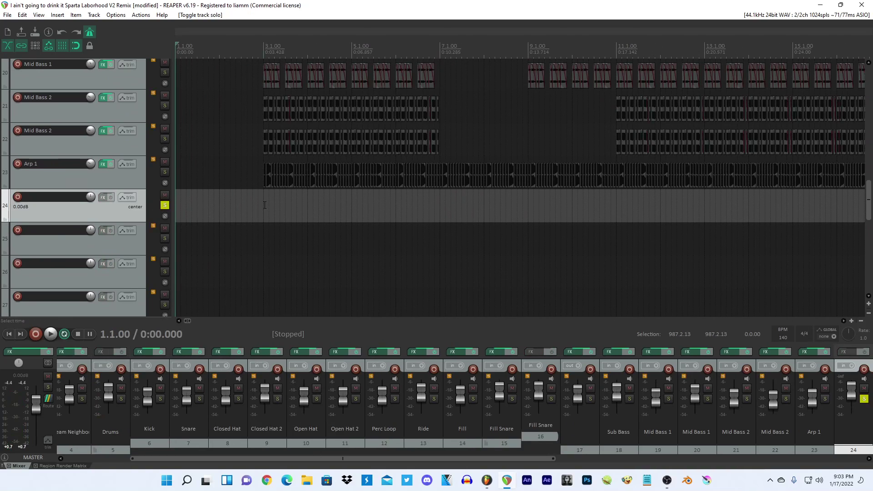
pyautogui.click(265, 205)
pyautogui.hotkey('ctrl', 'v')
pyautogui.press('space')
pyautogui.scroll(-2, 417, 226)
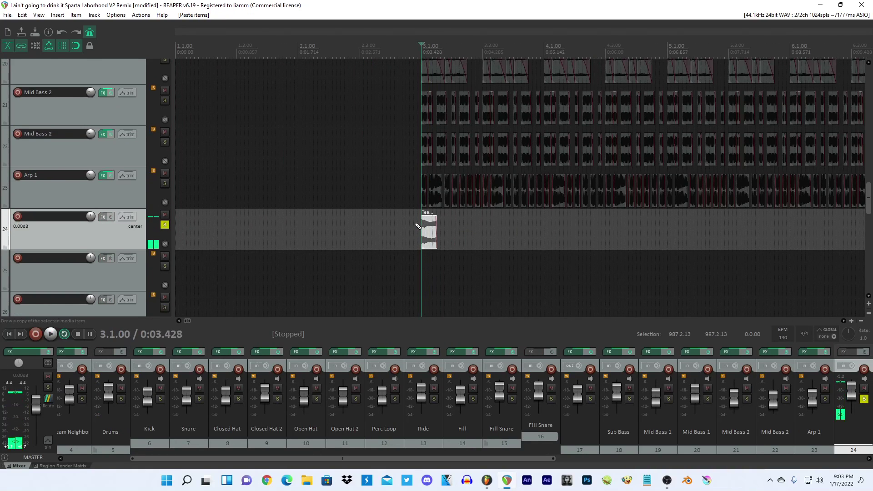
# Set the pasted slice's playback rate to 0.8.
pyautogui.scroll(4, 452, 228)
pyautogui.doubleClick(528, 219)
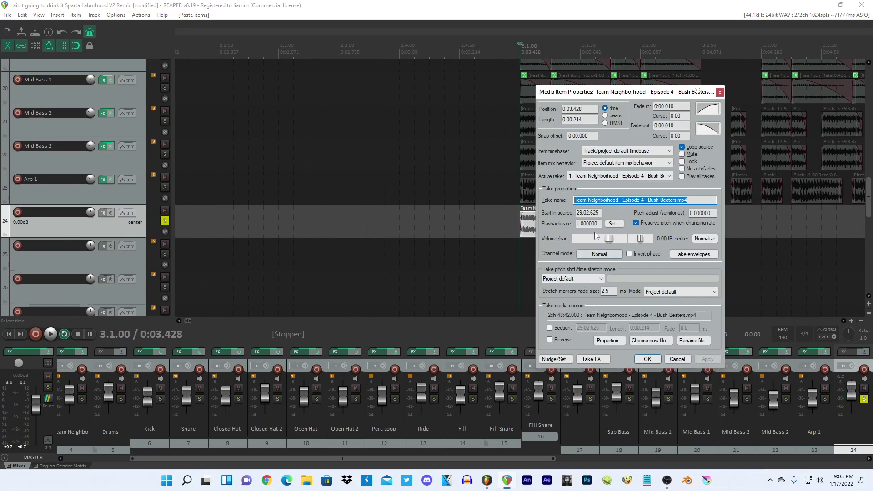
pyautogui.write('0.8')
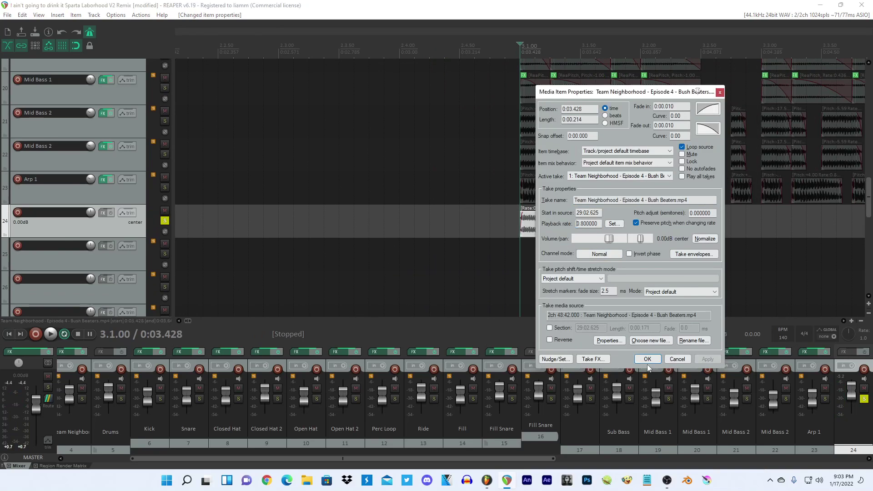
pyautogui.click(647, 359)
# Trim the slice on track 24 to end at 3.1.38 and slip its contents to the left.
pyautogui.press('space')
pyautogui.press('space')
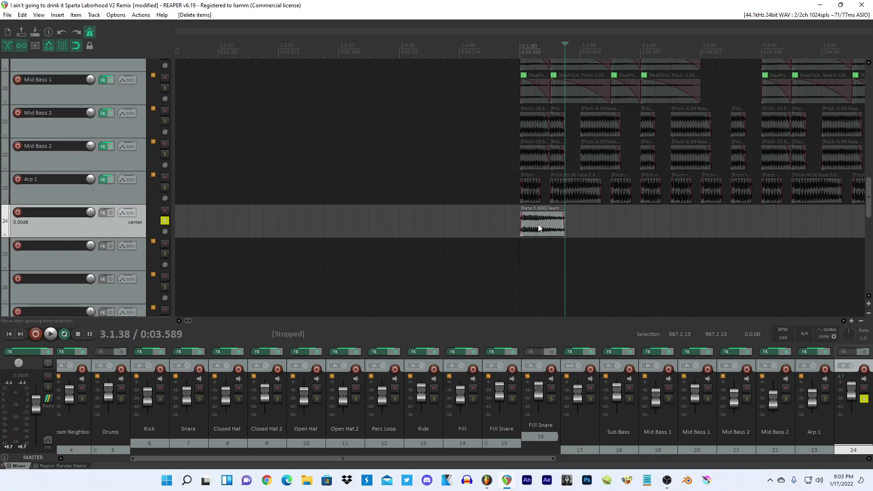
pyautogui.press('super')
pyautogui.press('super')
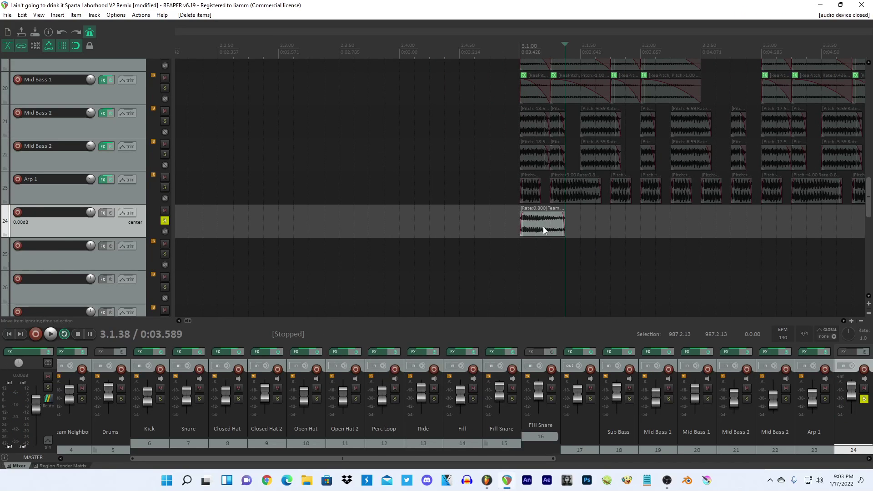
pyautogui.moveTo(542, 226); pyautogui.dragTo(517, 226)
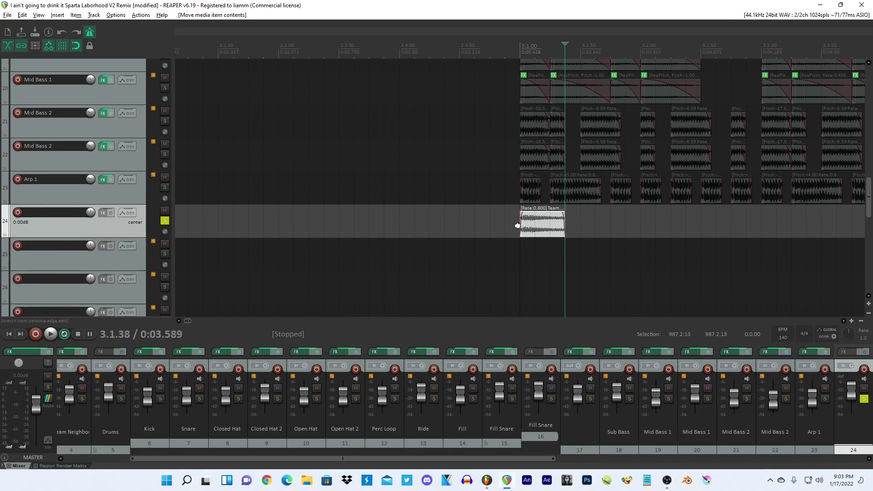
# Copy the Voloco effect from the Arp 1 track to track 24 and preview the slice through it.
pyautogui.click(100, 179)
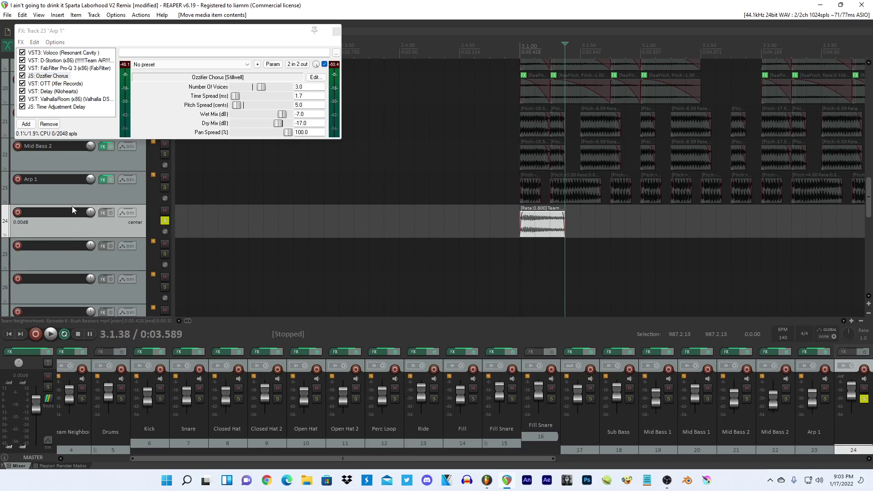
pyautogui.moveTo(77, 52); pyautogui.dragTo(79, 234)
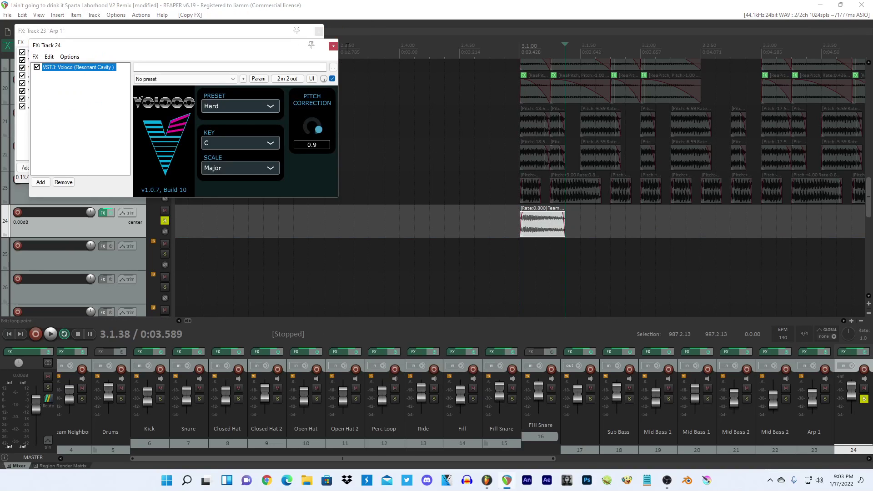
pyautogui.click(327, 43)
pyautogui.click(319, 30)
pyautogui.press('space')
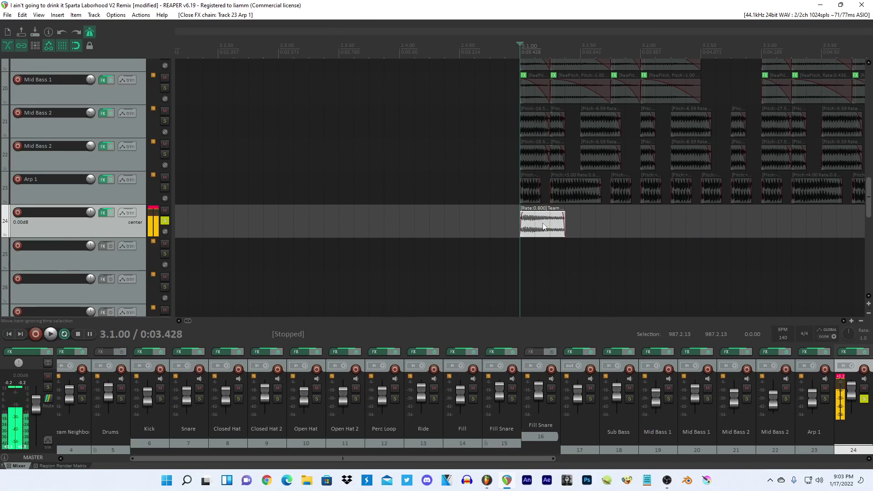
# Lower the slice's pitch by 3 semitones and preview it.
pyautogui.hotkey('shift', '9')
pyautogui.hotkey('shift', '9')
pyautogui.hotkey('shift', '9')
pyautogui.press('space')
pyautogui.press('space')
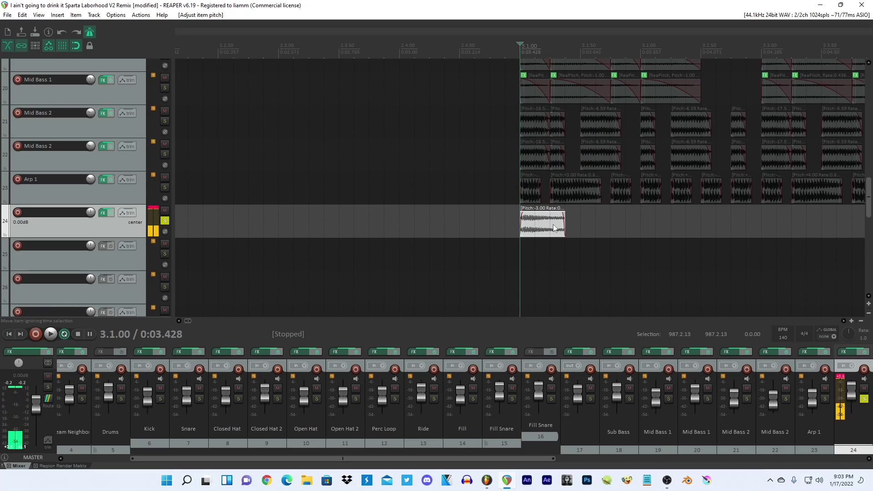
pyautogui.press('space')
pyautogui.scroll(-1, 554, 225)
pyautogui.press('space')
# Paste copies of the slice at 3.2.00 and 3.2.50, setting the last copy's pitch to +4 semitones.
pyautogui.click(566, 221)
pyautogui.click(606, 222)
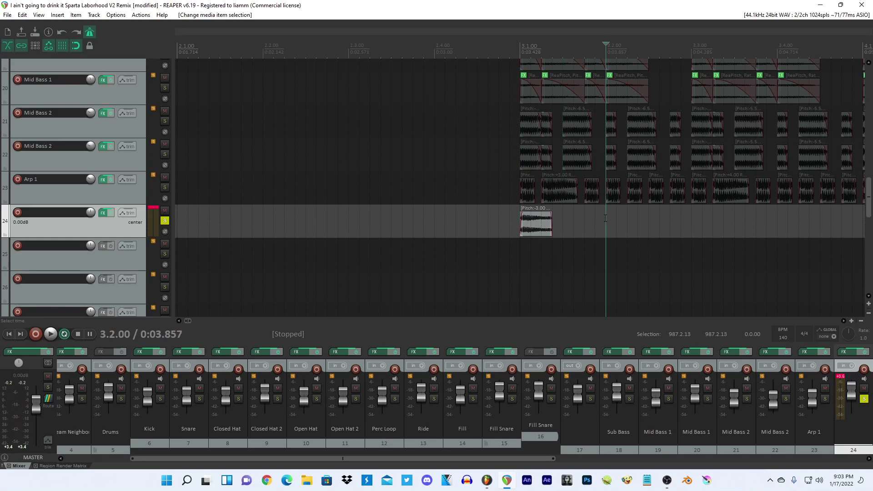
pyautogui.hotkey('ctrl', 'v')
pyautogui.click(648, 224)
pyautogui.hotkey('ctrl', 'v')
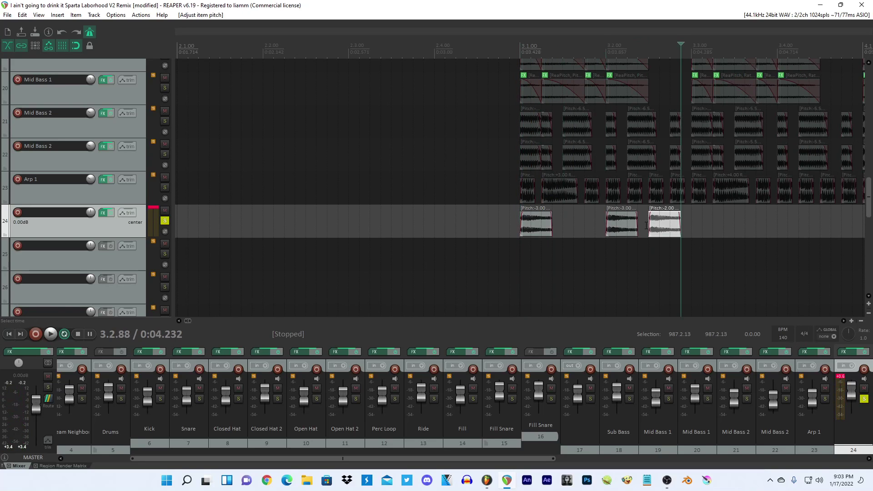
# Set the first slice's pitch to -15 semitones, paste a copy of it at 3.1.50, and preview the four-slice pattern.
pyautogui.click(529, 229)
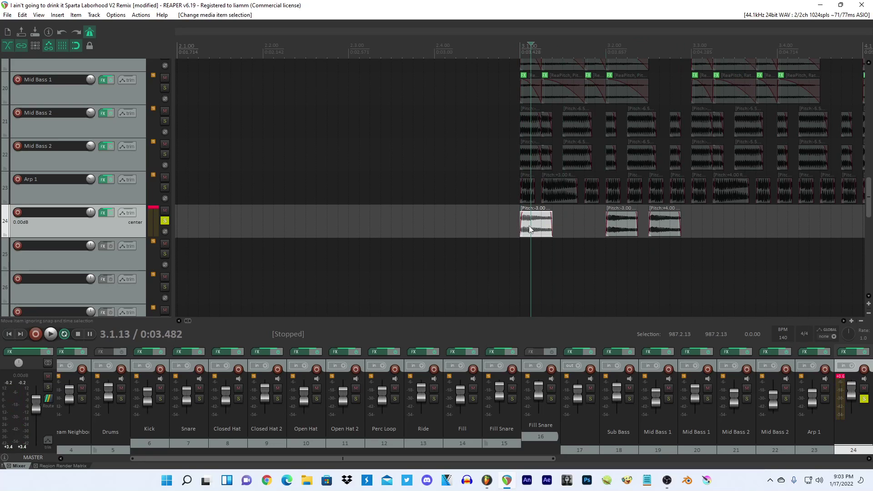
pyautogui.press('space')
pyautogui.hotkey('ctrl', 'c')
pyautogui.click(565, 221)
pyautogui.hotkey('ctrl', 'v')
pyautogui.click(499, 224)
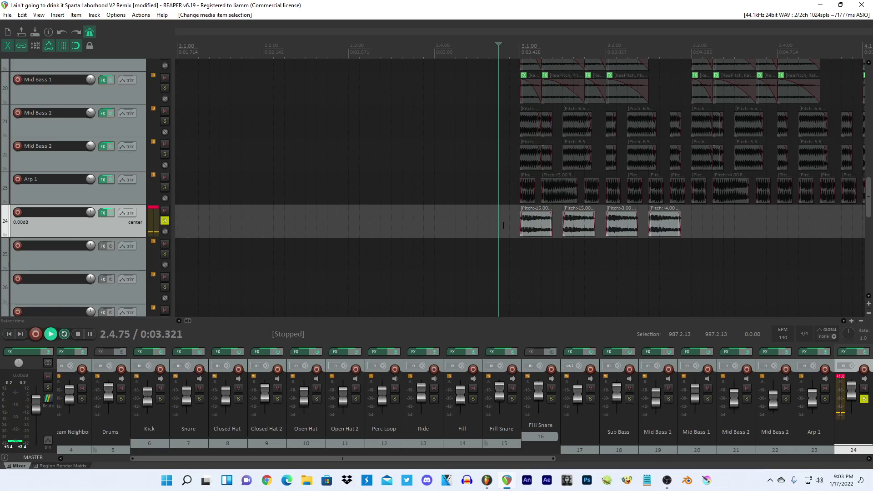
pyautogui.press('space')
pyautogui.press('space')
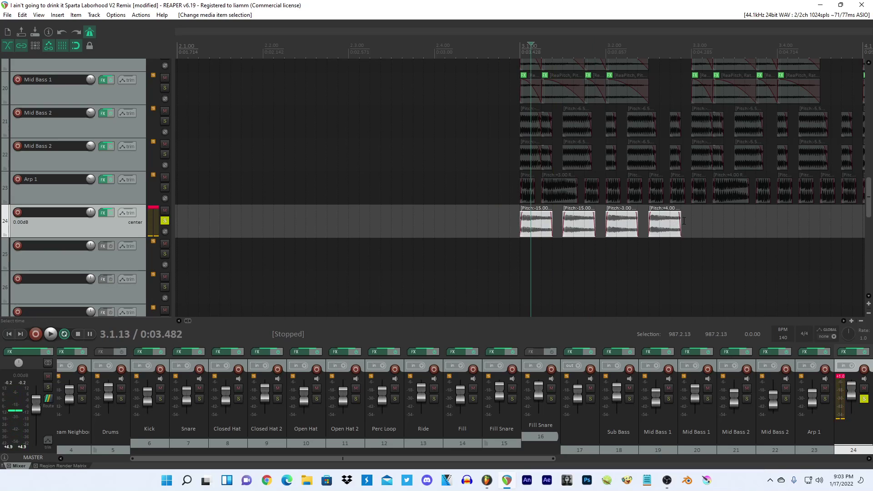
# Repeat the four-slice pattern on track 24 at 3.3.00, 4.1.00 and 4.3.00.
pyautogui.click(684, 221)
pyautogui.hotkey('ctrl', 'v')
pyautogui.click(641, 216)
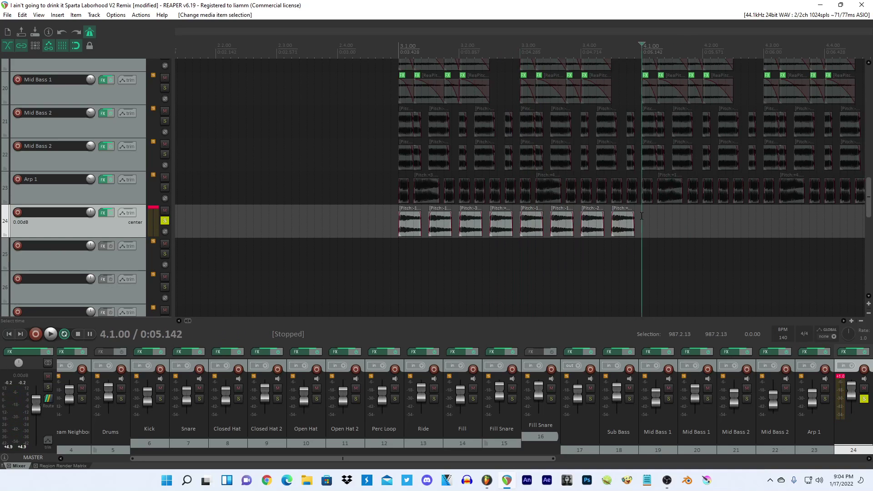
pyautogui.hotkey('ctrl', 'v')
pyautogui.hotkey('ctrl', 'v')
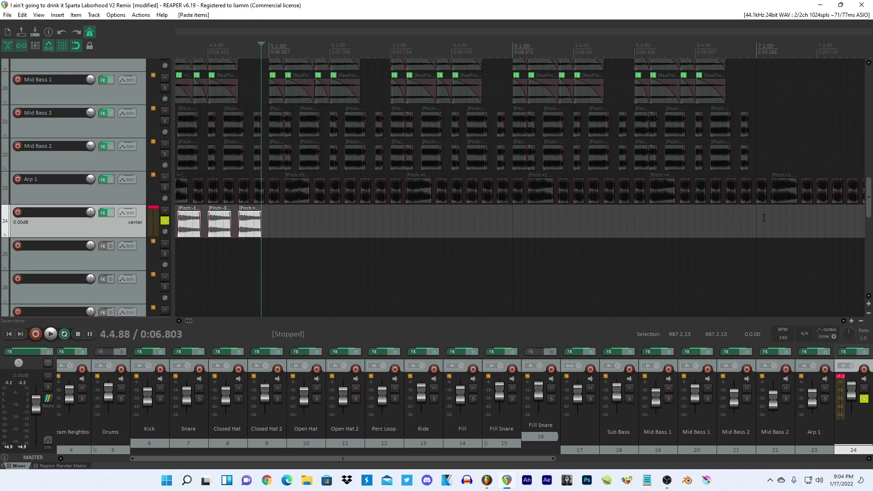
# Play the pattern from its first slice and lower track 24's volume to -6.25 dB.
pyautogui.scroll(-3, 740, 218)
pyautogui.click(284, 222)
pyautogui.press('space')
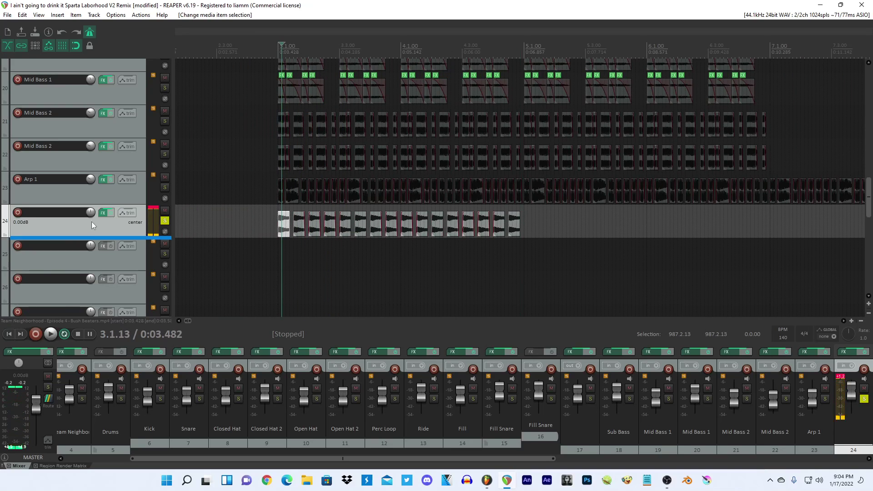
pyautogui.scroll(-1, 91, 213)
pyautogui.press('space')
# Try other Voloco scales on track 24 during playback and set the scale to Just intonation.
pyautogui.click(103, 212)
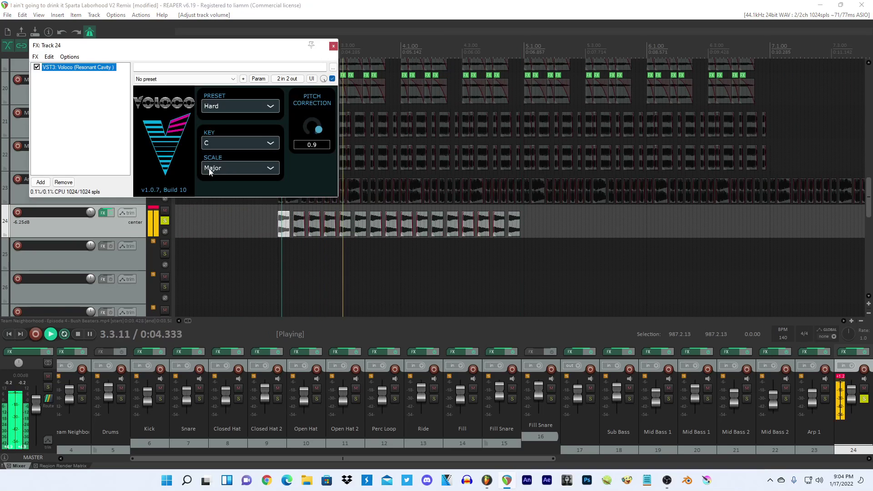
pyautogui.click(210, 171)
pyautogui.click(225, 271)
pyautogui.click(103, 213)
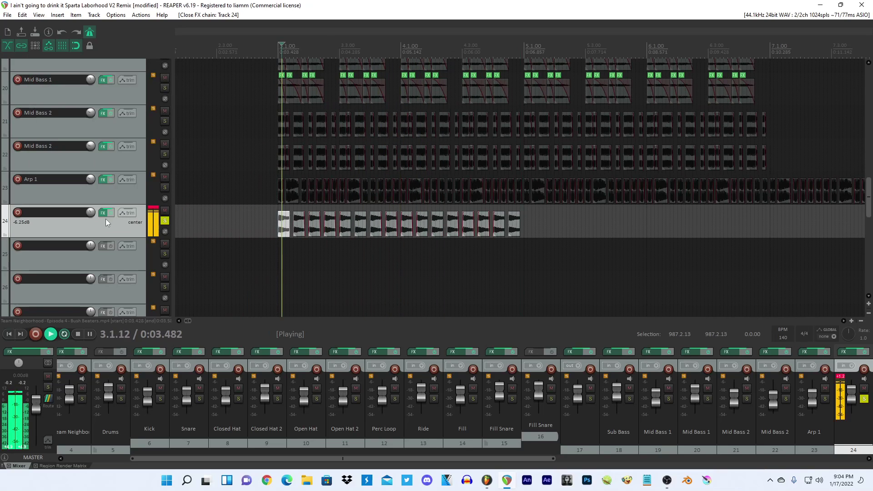
pyautogui.click(103, 213)
pyautogui.click(240, 168)
pyautogui.click(228, 282)
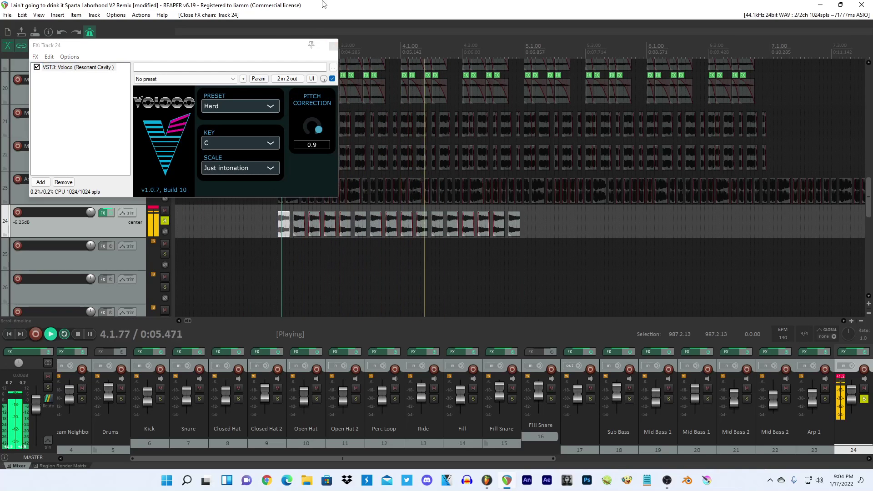
# Set Voloco's scale on track 24 to Chromatic with pitch correction at 1.0, close the effects window and stop playback.
pyautogui.click(240, 168)
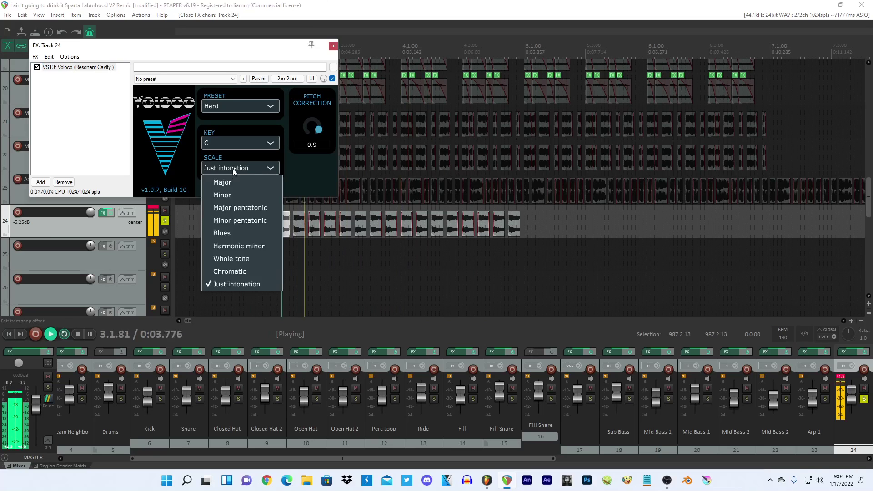
pyautogui.click(227, 271)
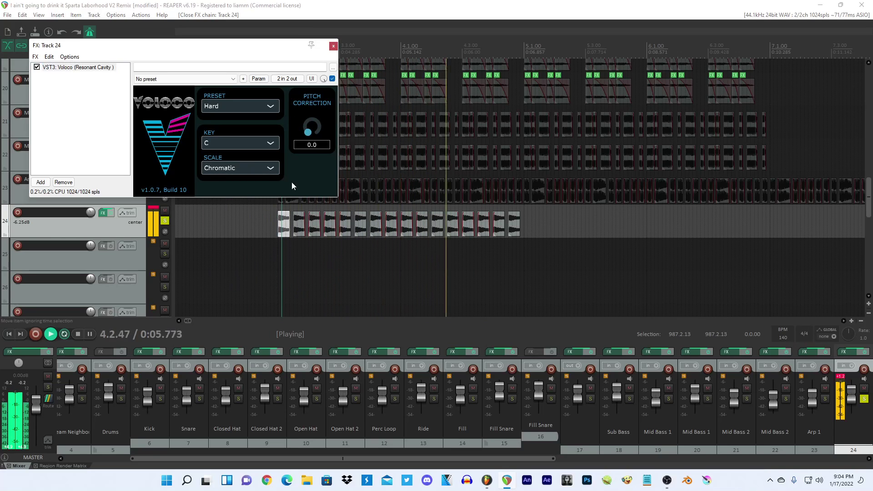
pyautogui.moveTo(307, 132); pyautogui.dragTo(324, 91)
pyautogui.click(333, 46)
pyautogui.press('space')
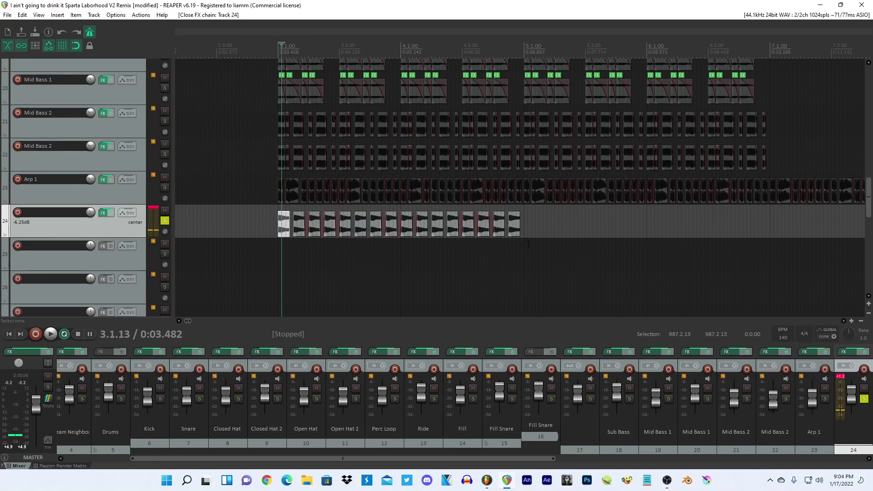
# Select all 16 slices on track 24 and set their playback rate to 0.6, previewing the change.
pyautogui.keyDown('shift'); pyautogui.click(512, 227); pyautogui.keyUp('shift')
pyautogui.press('F2')
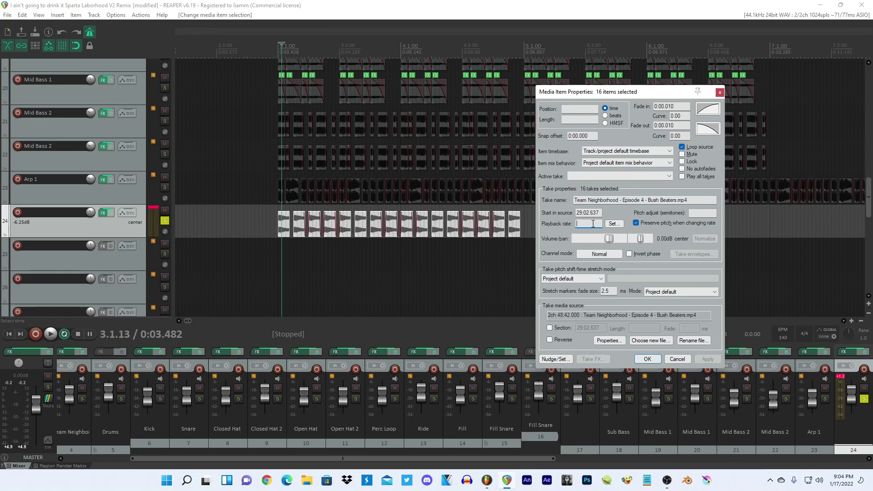
pyautogui.press('Return')
pyautogui.press('space')
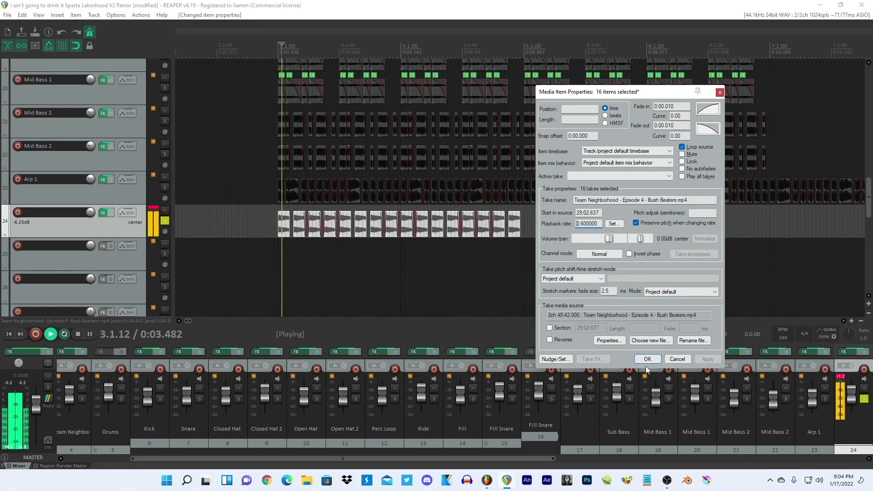
pyautogui.click(648, 359)
# Slip the source content inside the 16 slices so it starts at 29:02.680, and play the pattern.
pyautogui.scroll(5, 297, 234)
pyautogui.press('space')
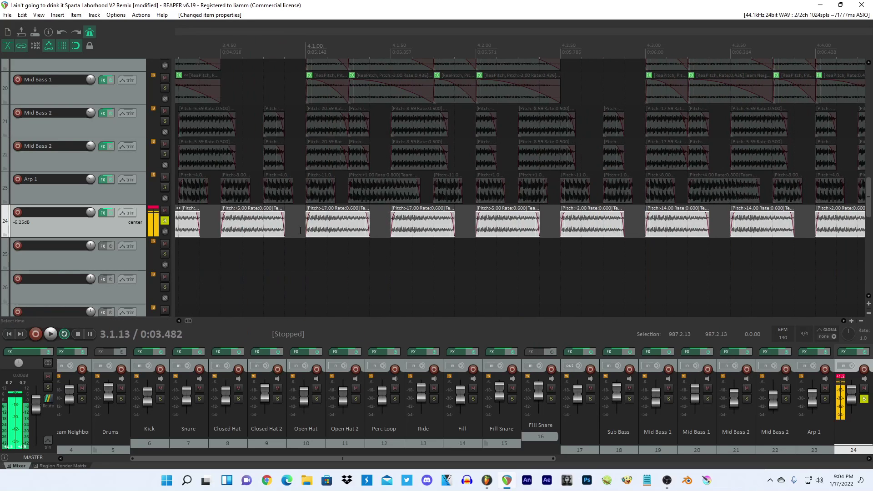
pyautogui.moveTo(285, 230); pyautogui.dragTo(238, 228)
pyautogui.press('space')
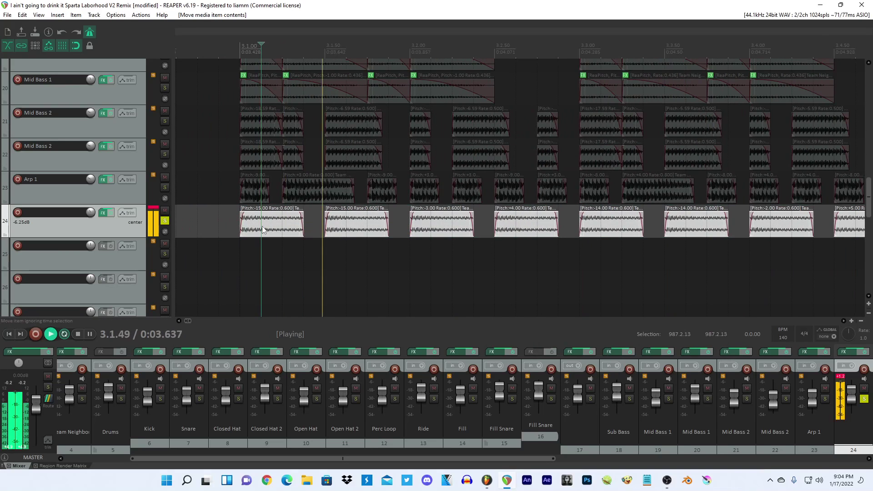
pyautogui.scroll(-6, 262, 225)
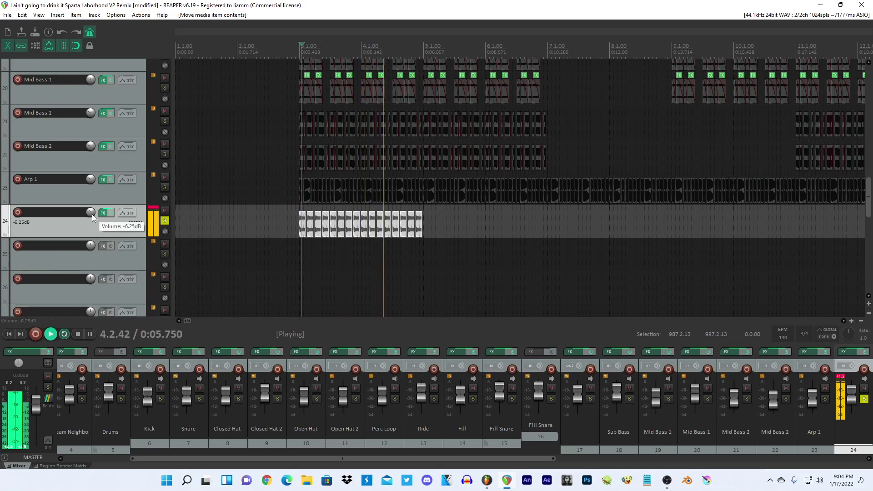
# Reopen Voloco on track 24 and nudge the selected slices' pitch up slightly while replaying the pattern.
pyautogui.click(104, 213)
pyautogui.click(227, 170)
pyautogui.click(281, 86)
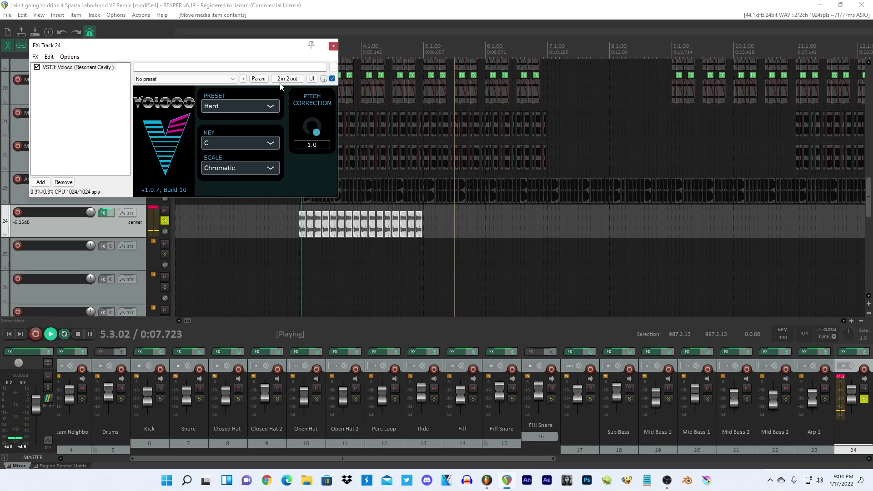
pyautogui.press('space')
pyautogui.press('space')
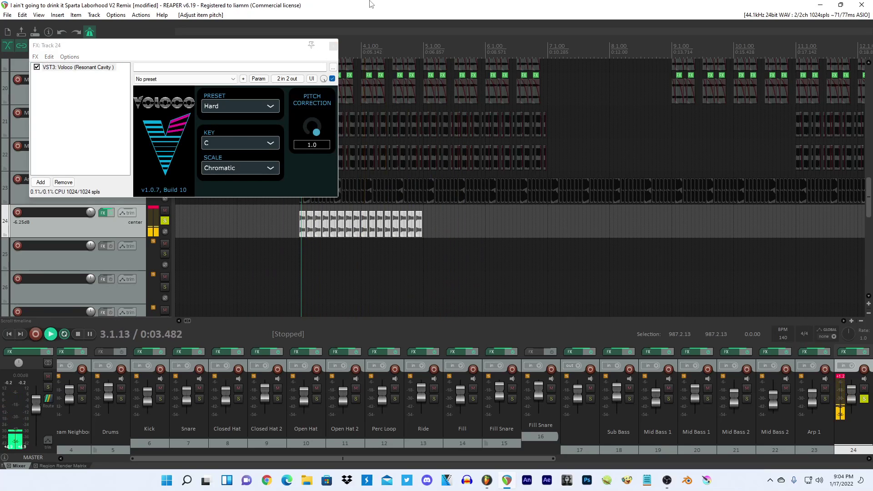
pyautogui.press('space')
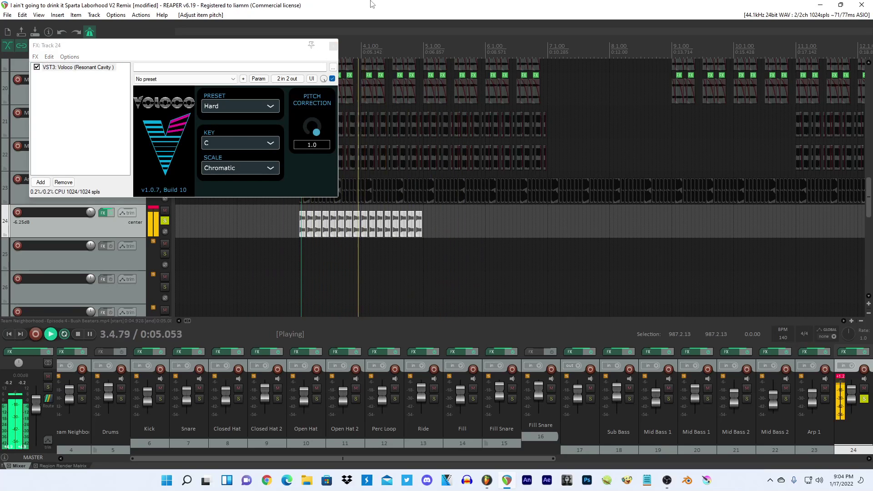
pyautogui.press('space')
pyautogui.press('space')
# Set Voloco's pitch correction to 0.0 and fine-tune all slices by ear, bringing the first to -14.42 semitones.
pyautogui.moveTo(313, 128); pyautogui.dragTo(291, 187)
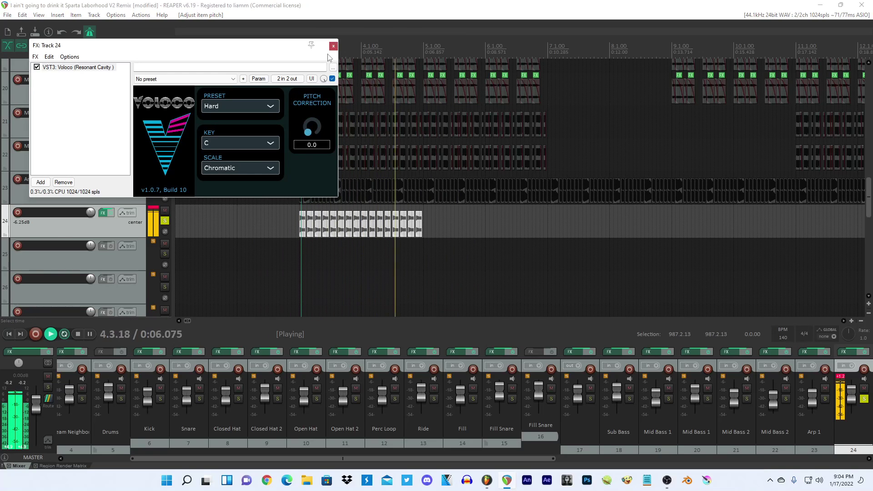
pyautogui.scroll(2, 482, 248)
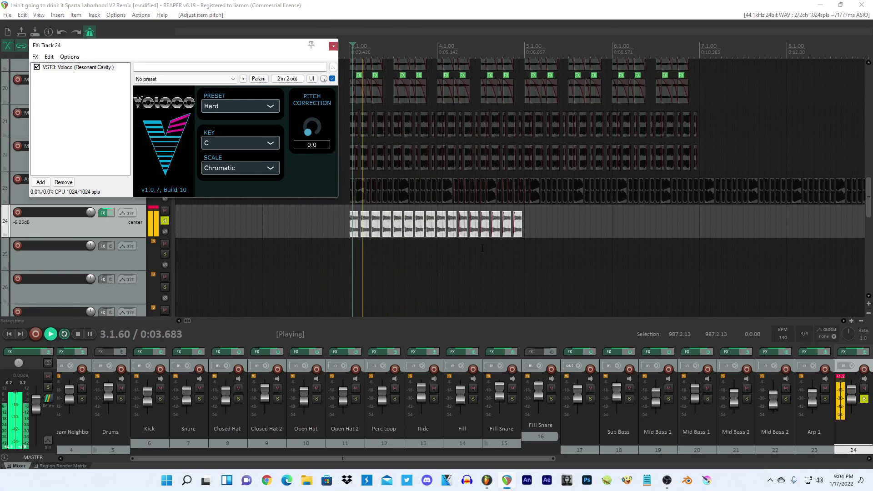
pyautogui.scroll(4, 482, 247)
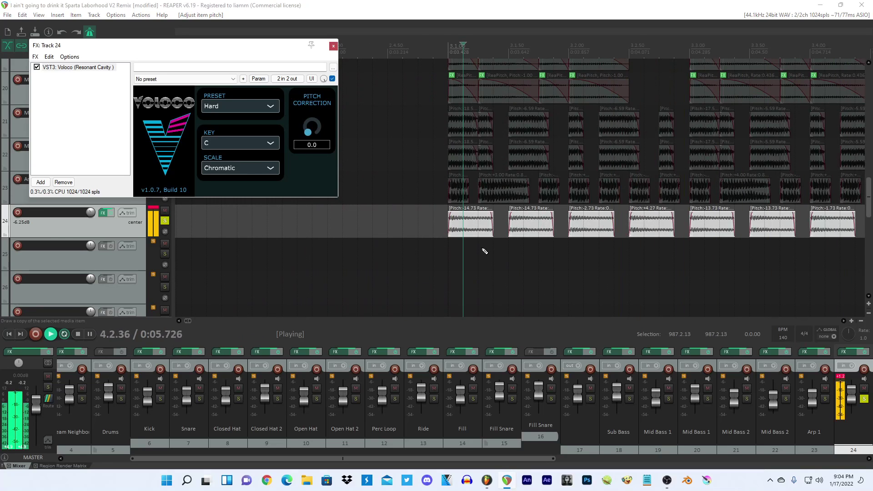
pyautogui.press('space')
pyautogui.press('space')
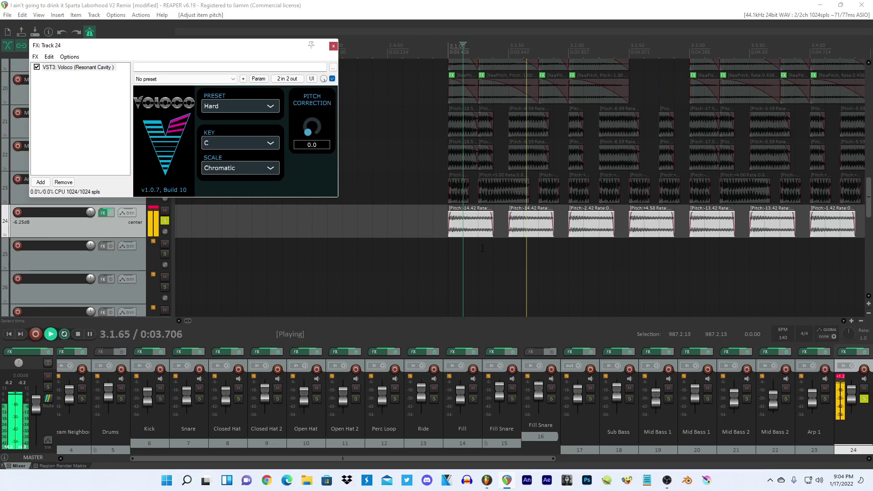
# Set Voloco's pitch correction back to 1.0 and play the retuned pattern.
pyautogui.scroll(-4, 485, 251)
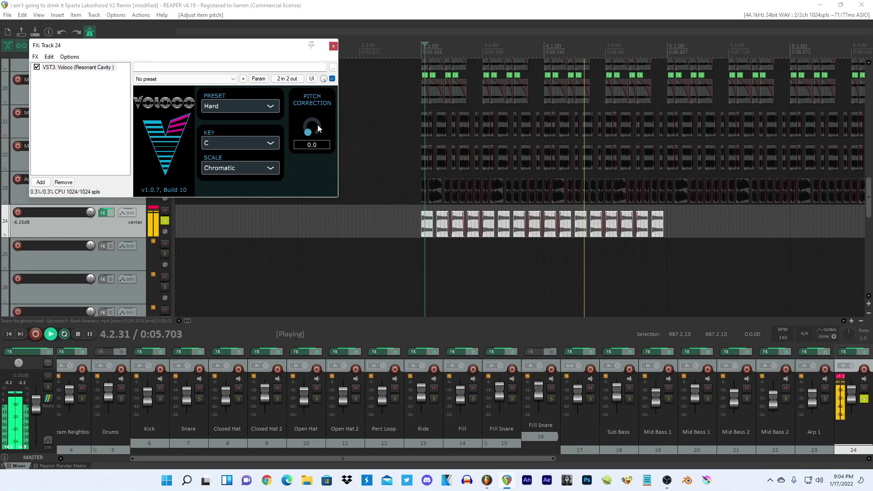
pyautogui.moveTo(317, 124); pyautogui.dragTo(313, 157)
pyautogui.press('space')
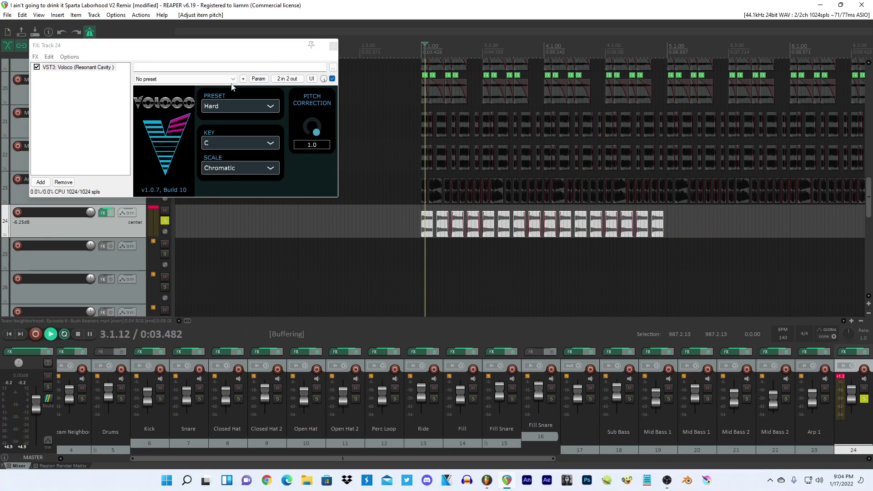
# Add the ReaTune effect to track 24 and place it before Voloco in the chain.
pyautogui.click(40, 181)
pyautogui.write('aut')
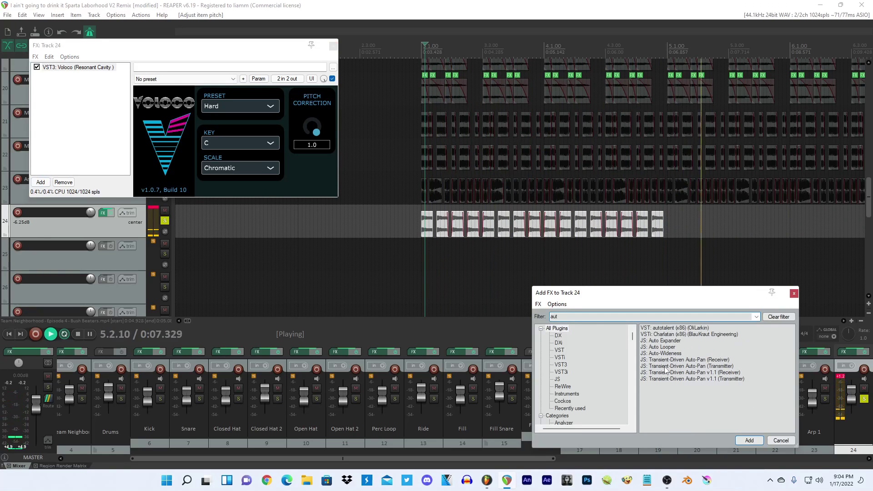
pyautogui.click(563, 5)
pyautogui.press('space')
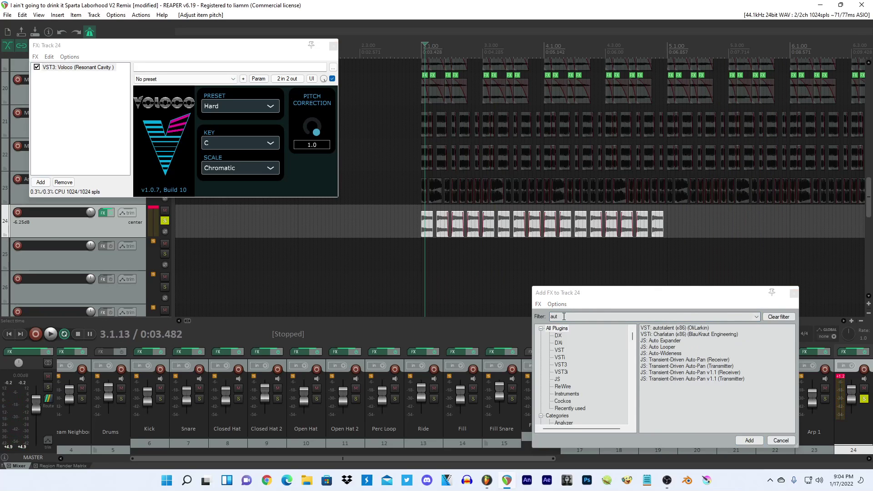
pyautogui.click(564, 316)
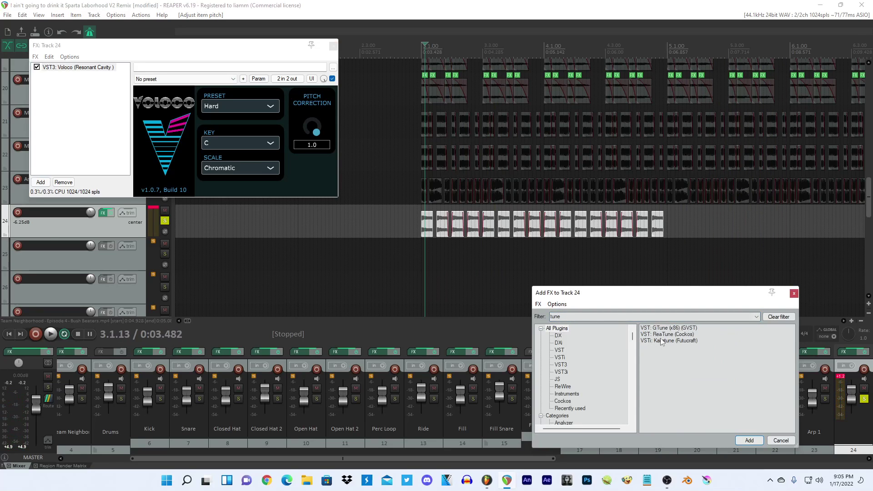
pyautogui.doubleClick(673, 334)
pyautogui.moveTo(69, 75); pyautogui.dragTo(68, 66)
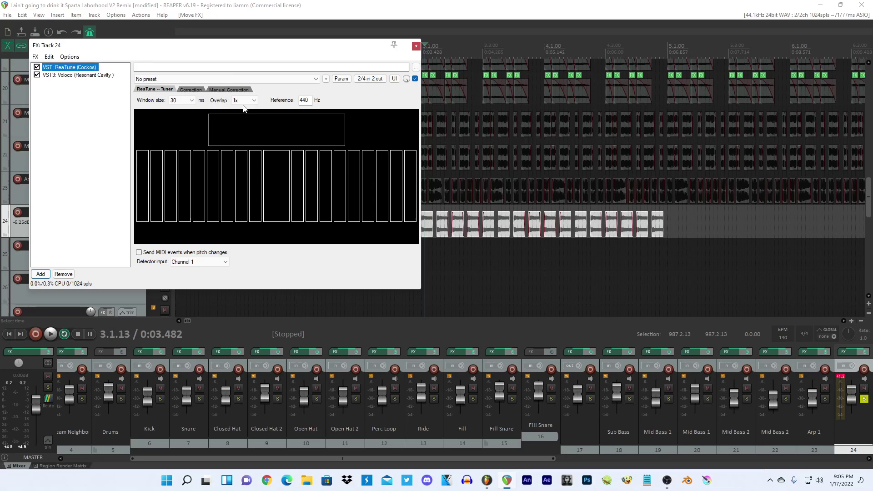
# Load ReaTune's Autotune preset, check its correction settings during playback, and close the effects window.
pyautogui.click(232, 81)
pyautogui.click(188, 100)
pyautogui.press('space')
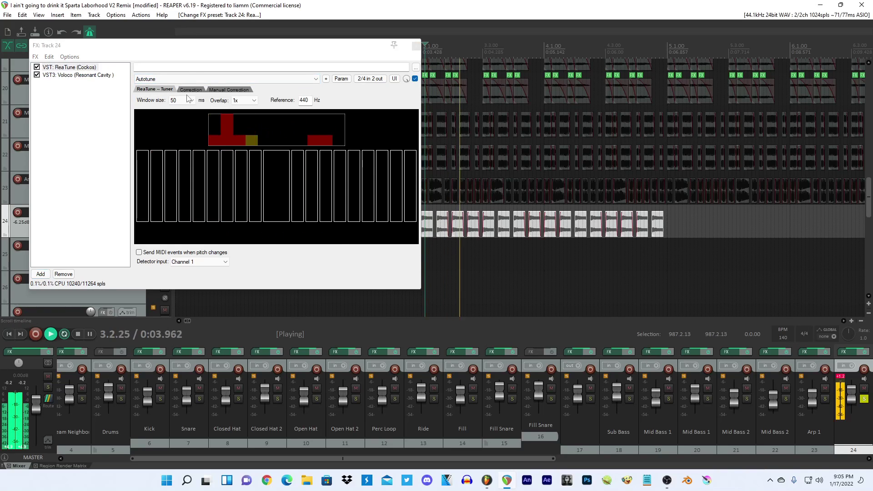
pyautogui.click(202, 90)
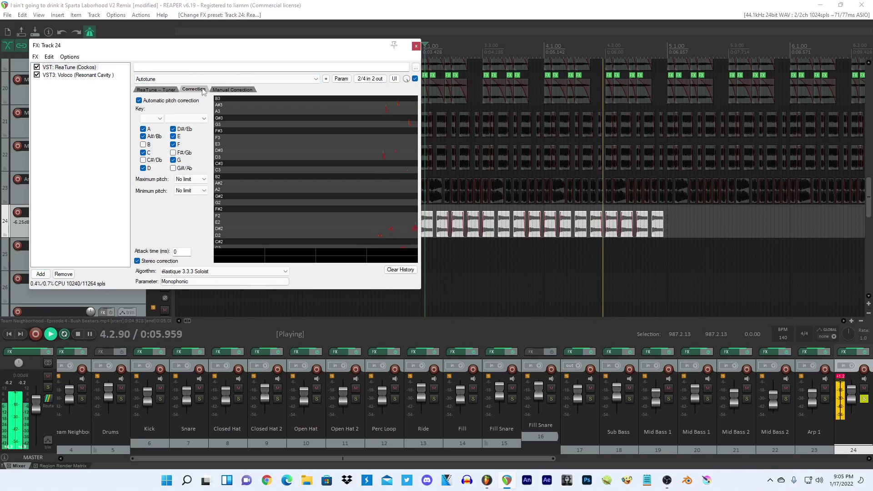
pyautogui.click(416, 46)
pyautogui.press('space')
# Set the playback rate of the 16 slices to 0.5 and play the pattern from 3.1.00.
pyautogui.press('F2')
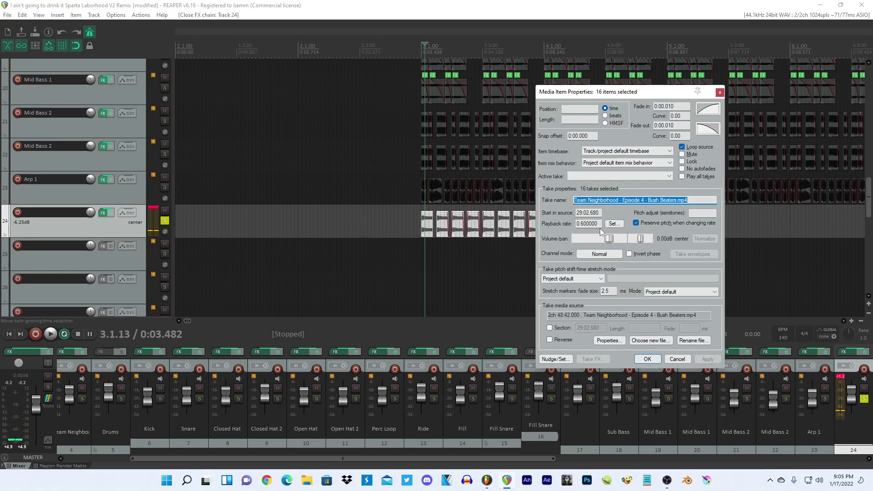
pyautogui.write('0.8')
pyautogui.press('Return')
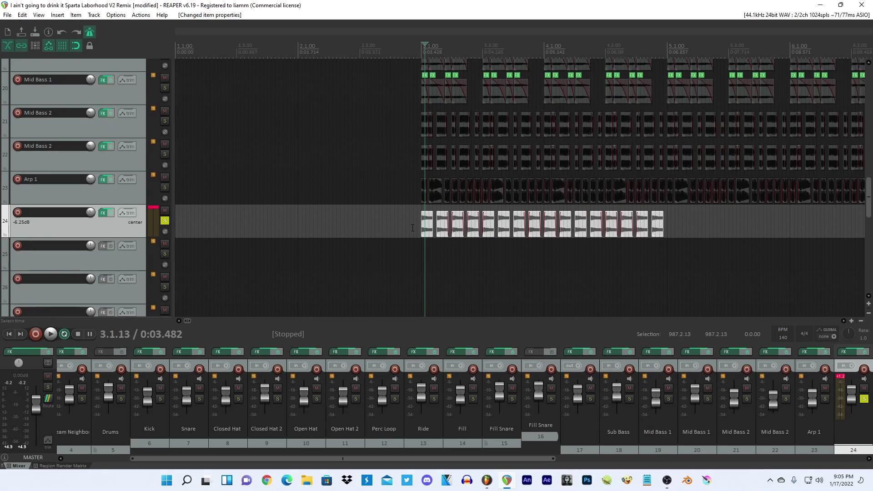
pyautogui.click(423, 226)
pyautogui.press('space')
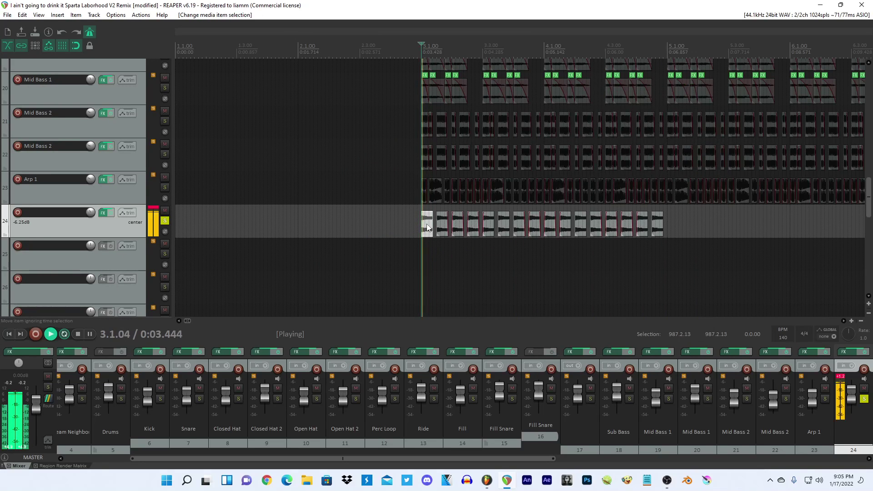
# Reselect all 16 slices, fine-tune them so the first is at -14.82 semitones, and slip their source content.
pyautogui.keyDown('shift'); pyautogui.click(655, 221); pyautogui.keyUp('shift')
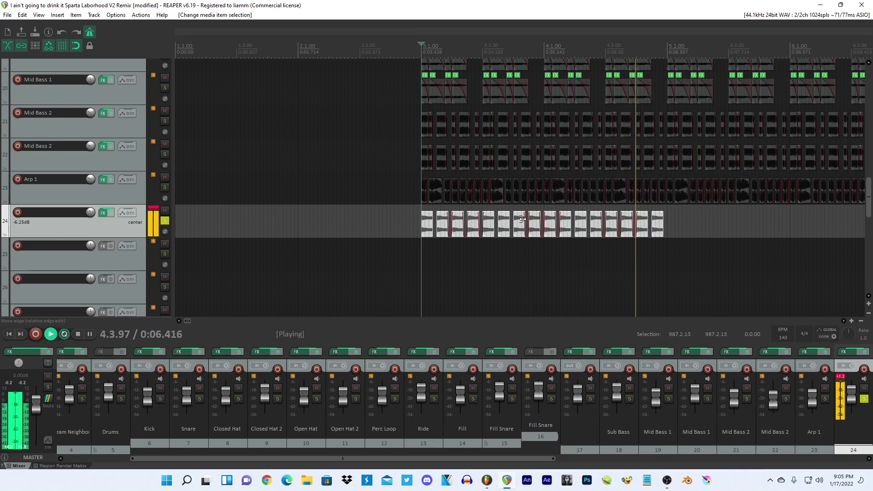
pyautogui.doubleClick(522, 219)
pyautogui.click(677, 359)
pyautogui.press('space')
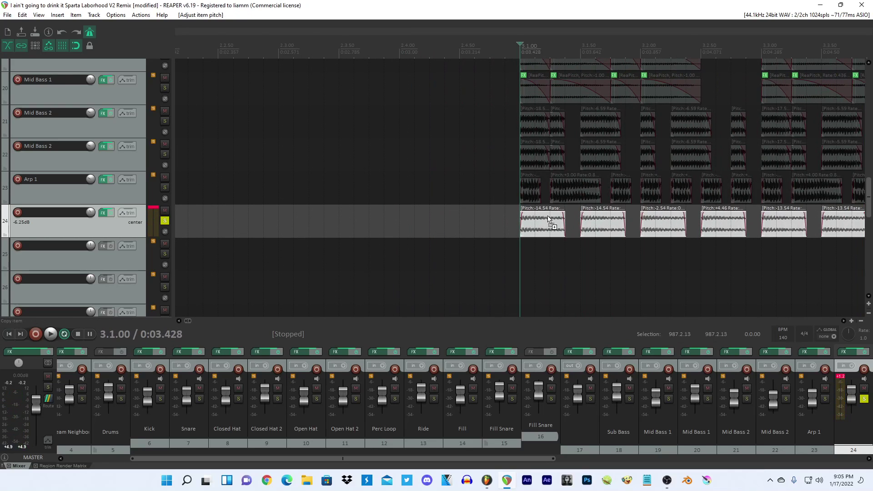
pyautogui.press('space')
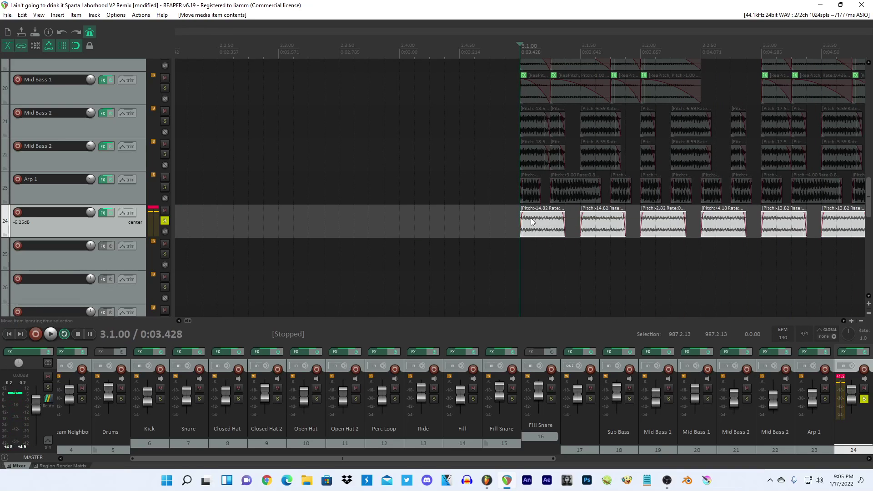
pyautogui.press('space')
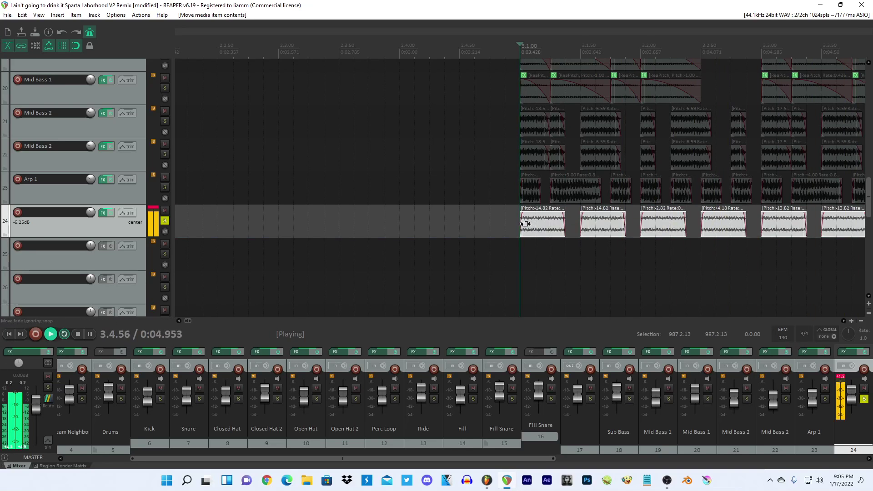
# Replay the retuned pattern on track 24 from 3.1.00 and examine its slices.
pyautogui.scroll(-4, 389, 221)
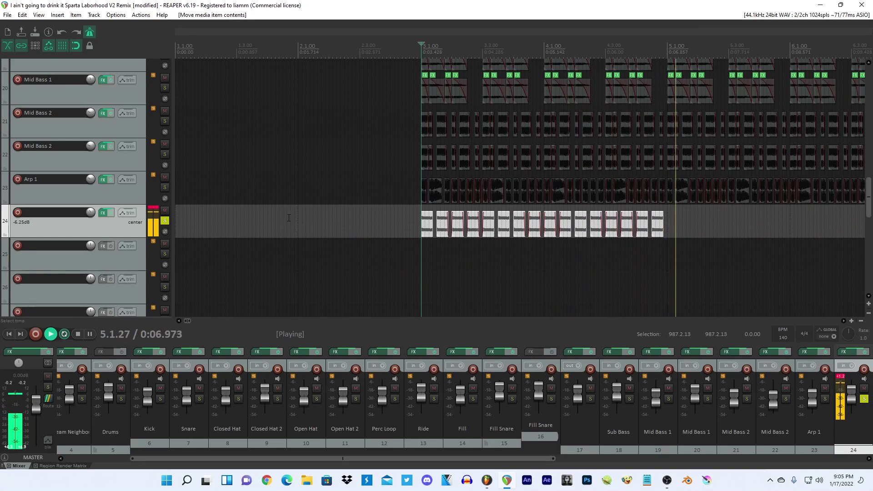
pyautogui.press('space')
pyautogui.press('space')
pyautogui.scroll(5, 400, 226)
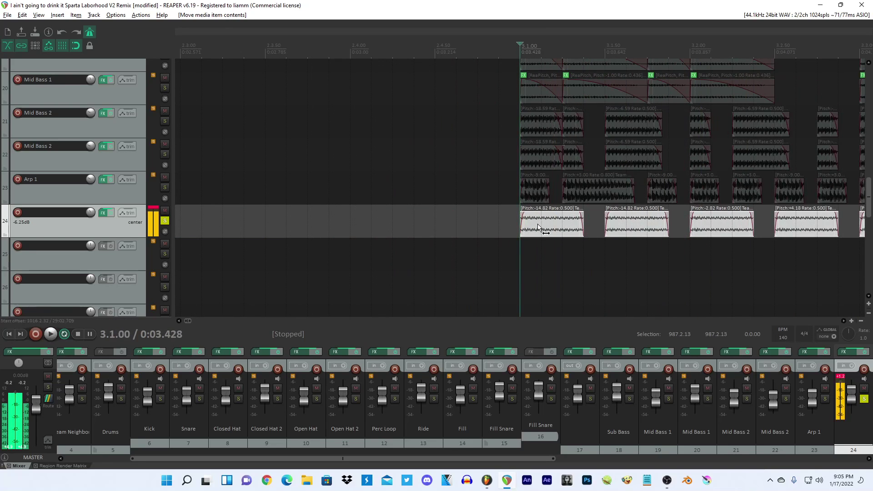
pyautogui.press('space')
pyautogui.scroll(-4, 510, 232)
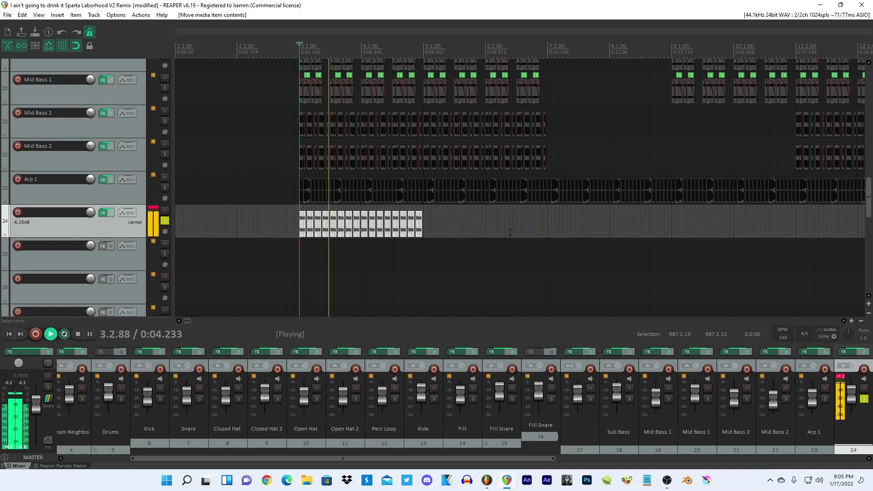
pyautogui.scroll(5, 499, 238)
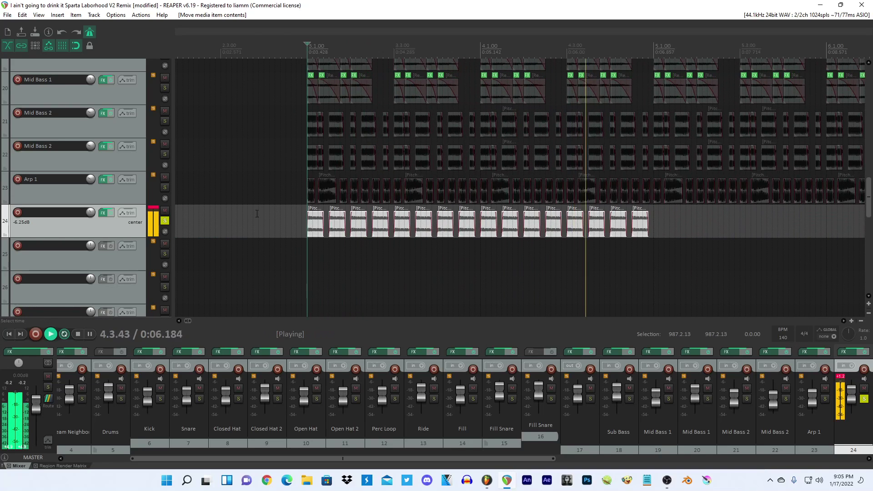
# Bypass track 24's effects chain and play the pattern without it.
pyautogui.press('space')
pyautogui.click(111, 213)
pyautogui.press('space')
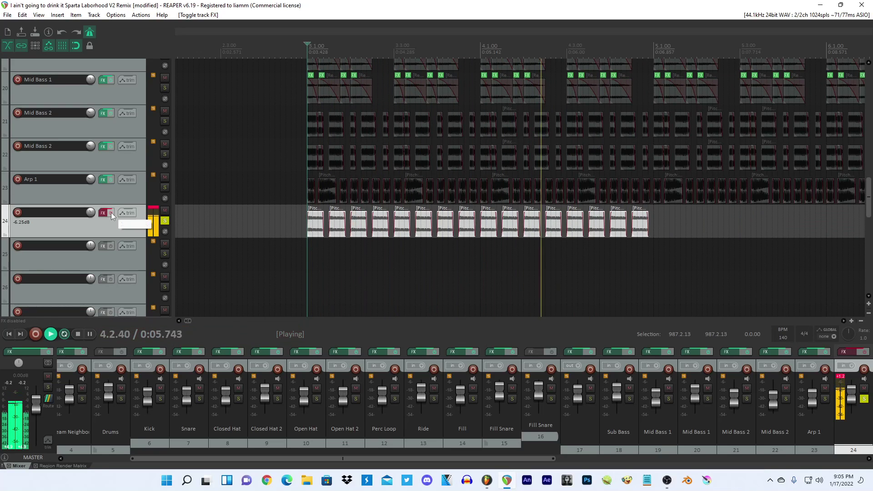
# Re-enable track 24's effects chain, open it, and replay the pattern from 3.1.00.
pyautogui.click(111, 213)
pyautogui.click(102, 213)
pyautogui.click(312, 5)
pyautogui.press('space')
pyautogui.press('space')
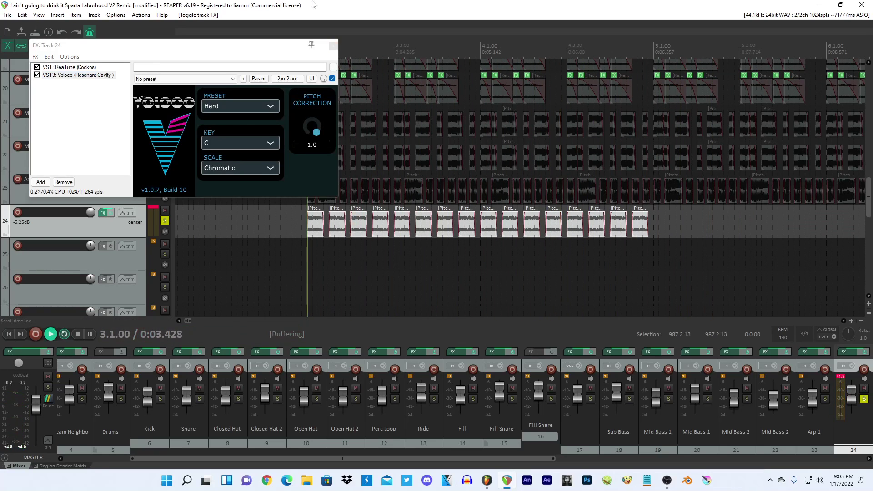
# Bypass ReaTune on track 24 while leaving Voloco active, and replay the pattern from 3.1.00.
pyautogui.click(37, 74)
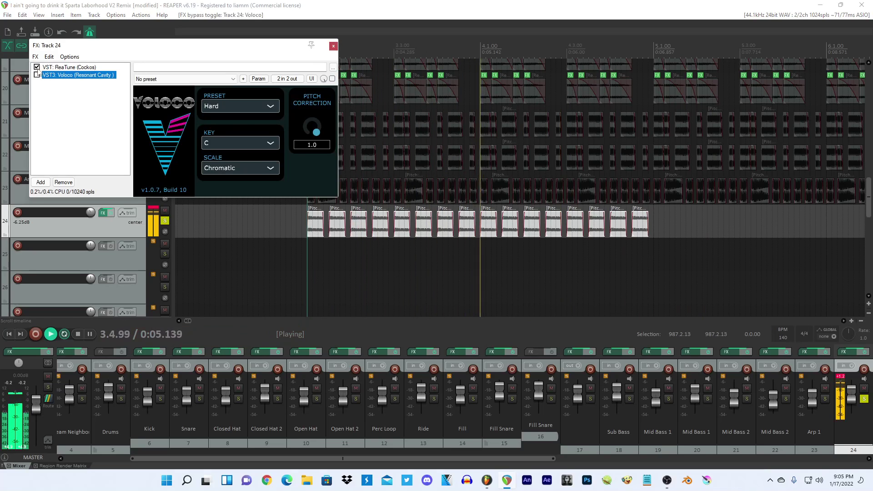
pyautogui.click(36, 75)
pyautogui.click(37, 67)
pyautogui.press('space')
pyautogui.press('space')
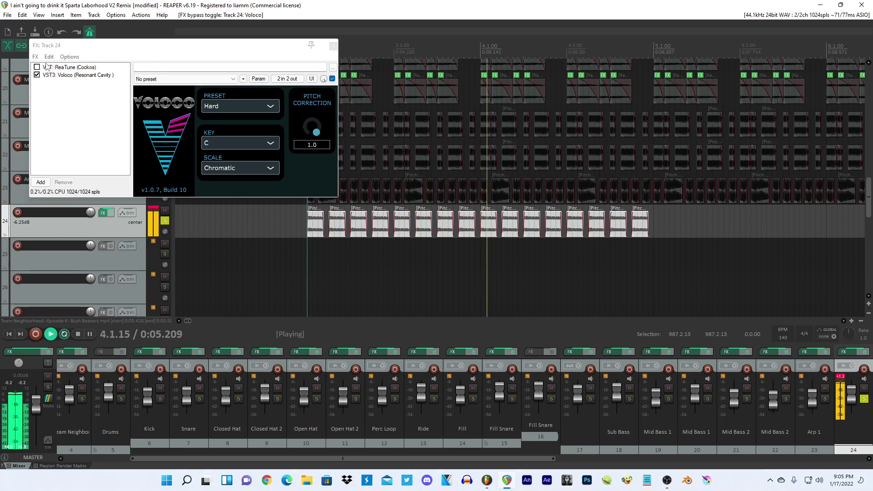
pyautogui.press('space')
pyautogui.press('space')
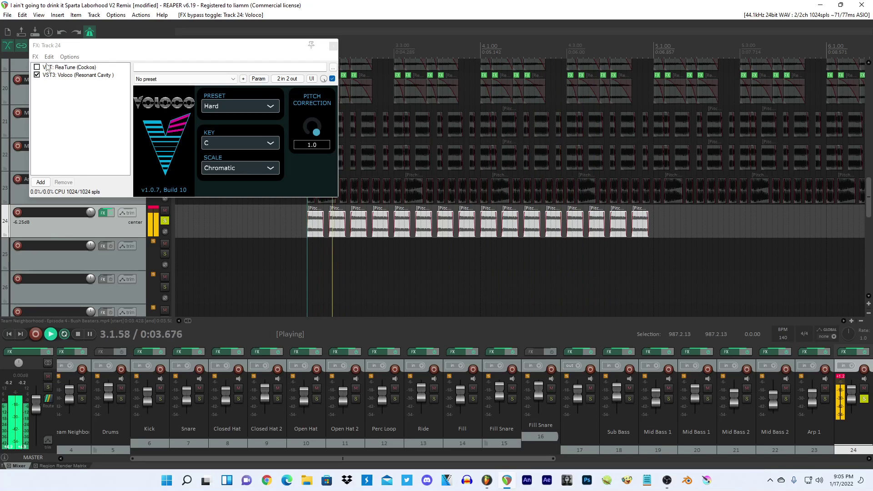
# Select the two track 24 slices at 4.1.00 and 4.1.50 and fine-tune their pitch to -16.44 semitones.
pyautogui.click(487, 230)
pyautogui.keyDown('ctrl'); pyautogui.click(507, 226); pyautogui.keyUp('ctrl')
pyautogui.press('space')
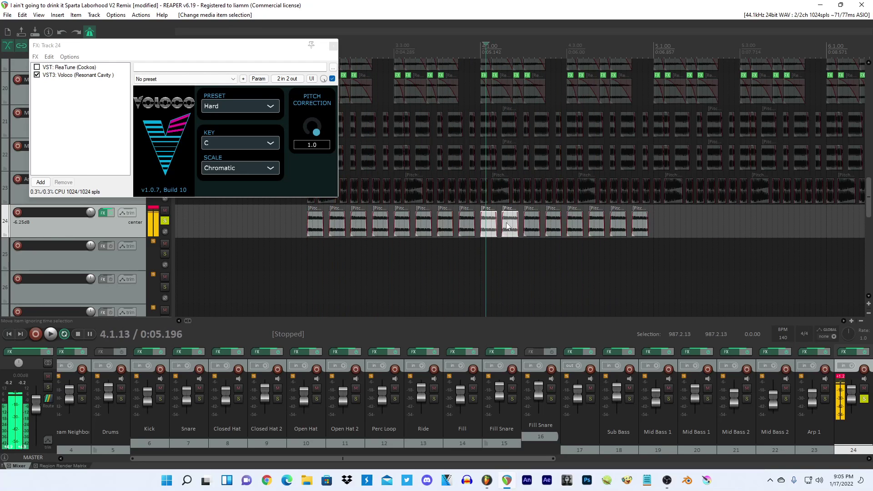
pyautogui.scroll(4, 508, 226)
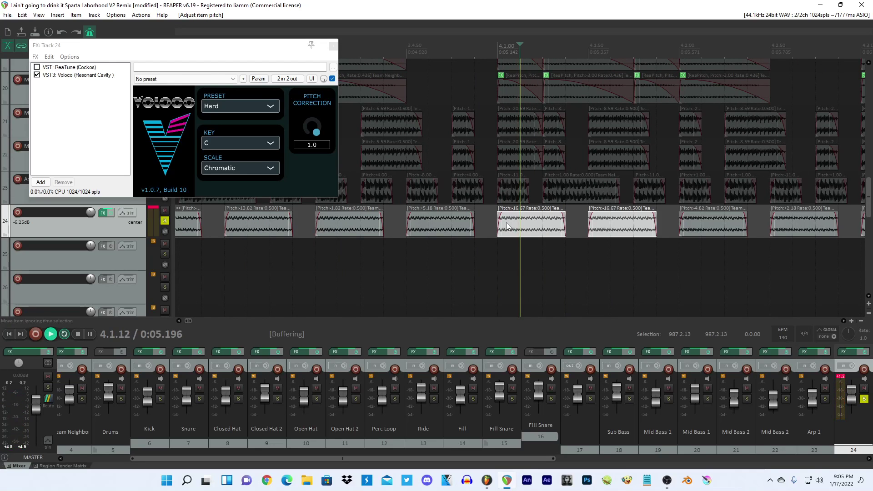
pyautogui.click(496, 220)
pyautogui.press('space')
pyautogui.click(517, 220)
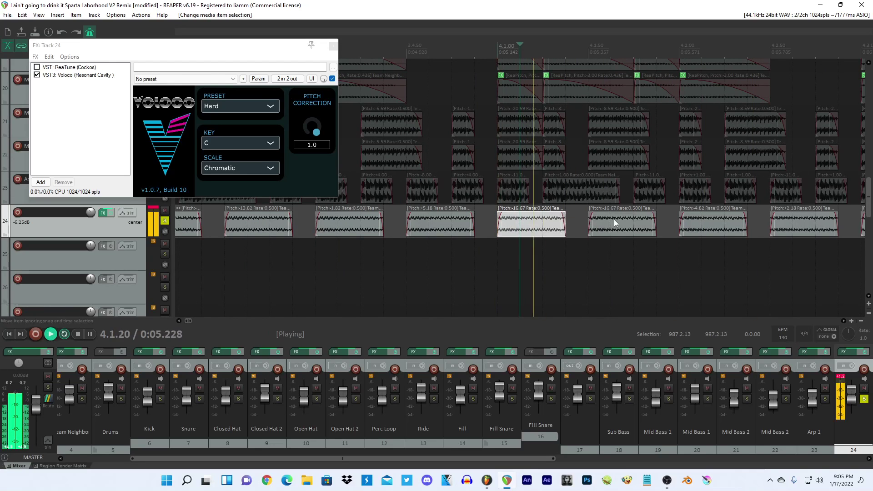
pyautogui.keyDown('ctrl'); pyautogui.click(616, 222); pyautogui.keyUp('ctrl')
pyautogui.hotkey('shift', '8')
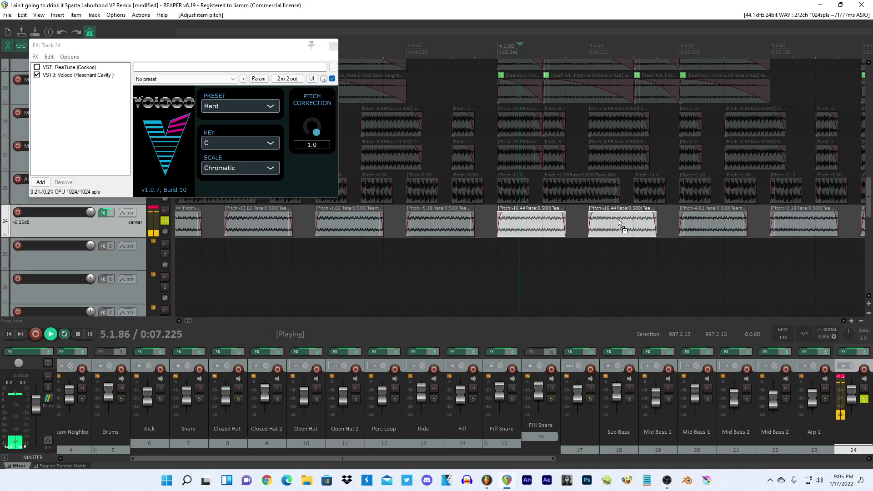
# Replay from 4.1.00 and fine-tune the same two slices up to -16.00 semitones.
pyautogui.click(508, 219)
pyautogui.press('space')
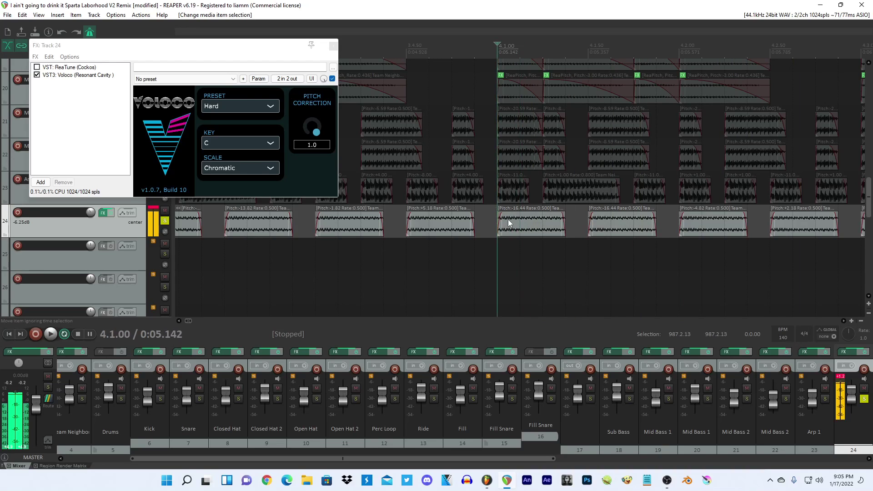
pyautogui.click(509, 223)
pyautogui.press('space')
pyautogui.keyDown('ctrl'); pyautogui.click(613, 225); pyautogui.keyUp('ctrl')
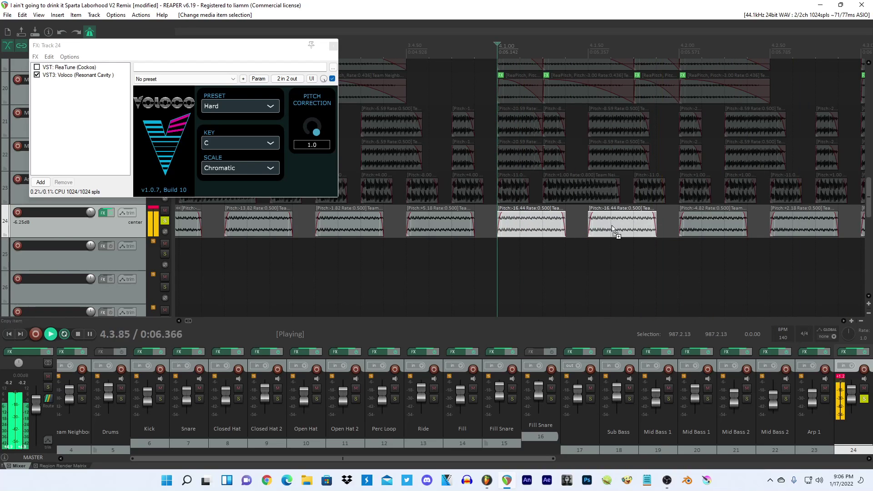
pyautogui.press('space')
pyautogui.press('space')
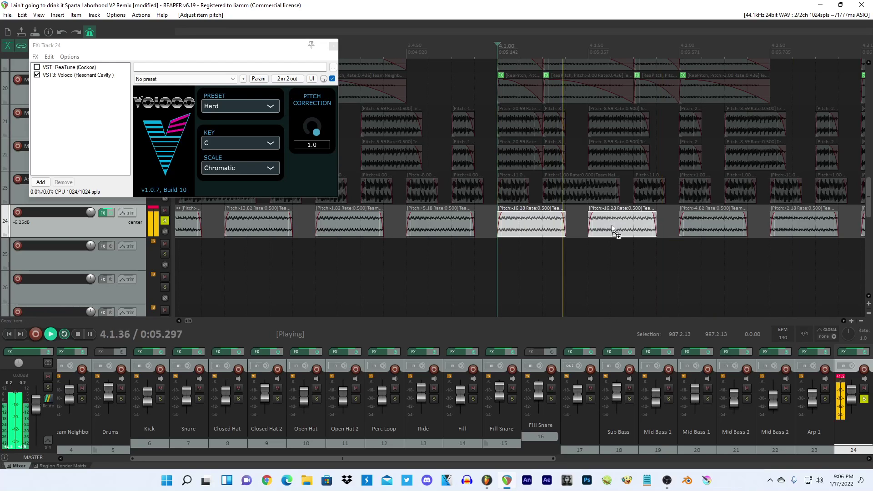
pyautogui.scroll(1, 612, 226)
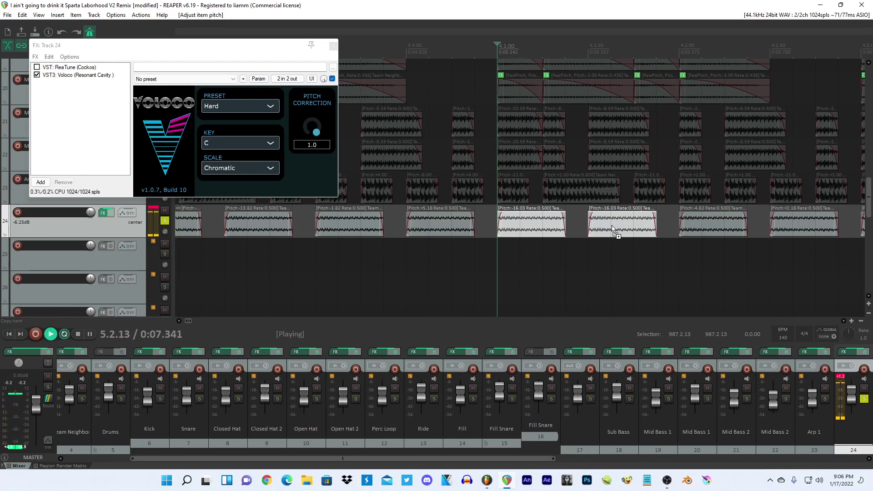
pyautogui.scroll(-3, 612, 225)
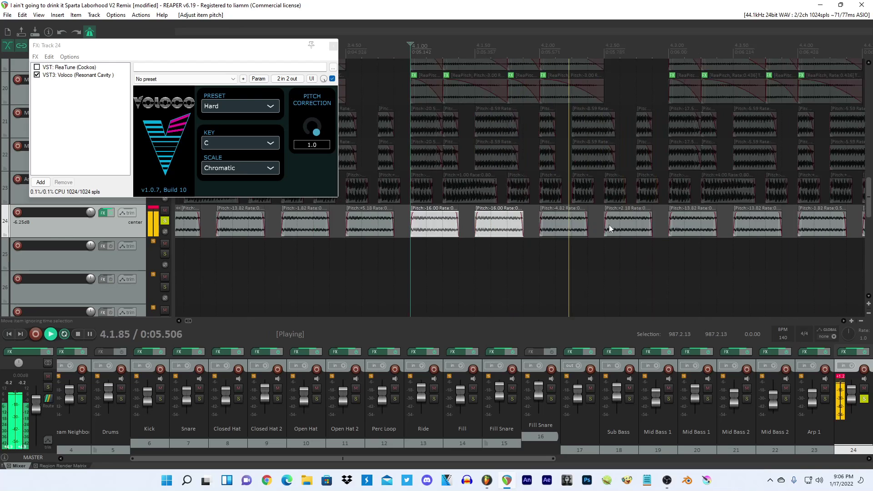
pyautogui.press('space')
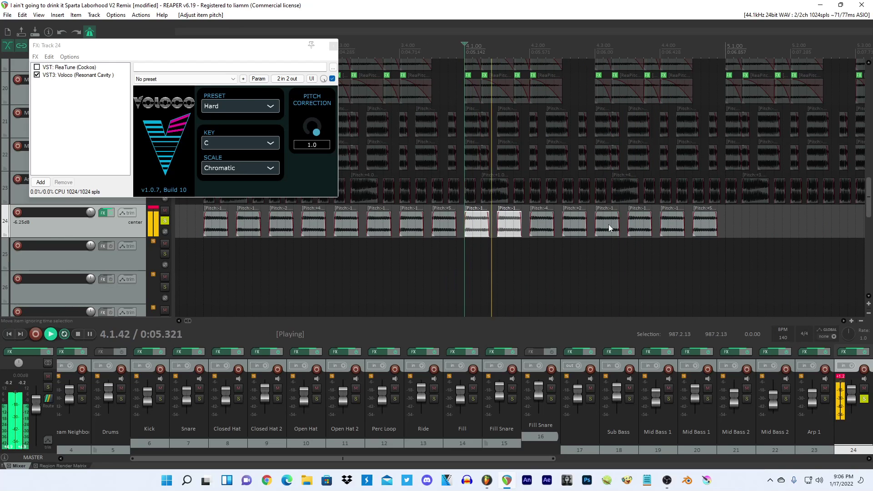
# Try the two slices an octave higher at -4.00 semitones and return them to -16.00 semitones.
pyautogui.press('space')
pyautogui.scroll(3, 608, 225)
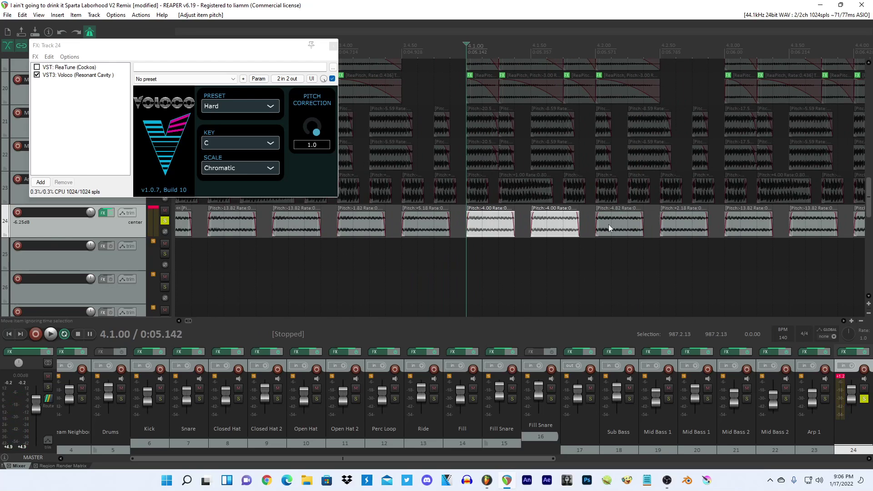
pyautogui.press('space')
pyautogui.hotkey('ctrl', 'shift', '9')
pyautogui.press('space')
pyautogui.press('space')
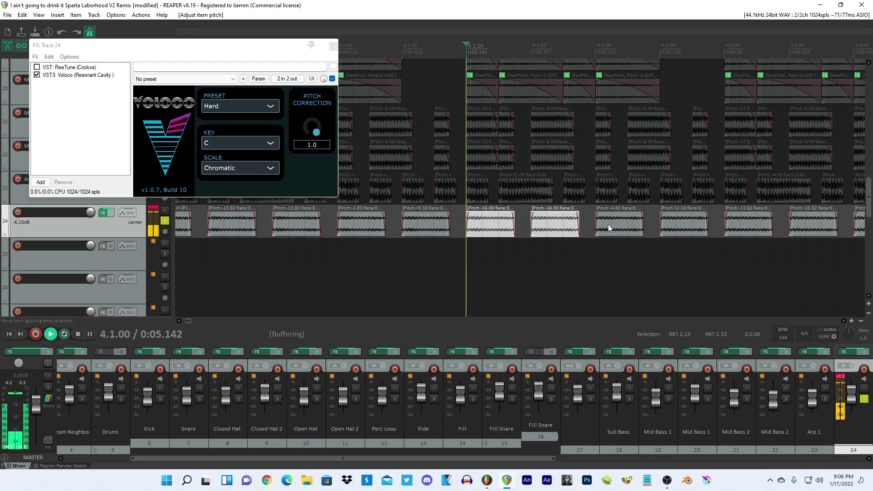
# Play on from 4.1.00 and fine-tune the two selected slices to -16.24 semitones.
pyautogui.scroll(-3, 591, 223)
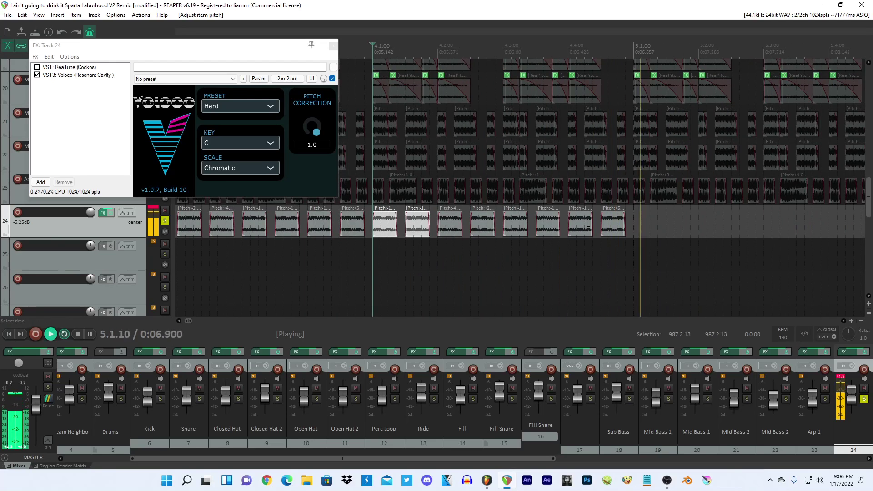
pyautogui.press('space')
pyautogui.scroll(3, 576, 224)
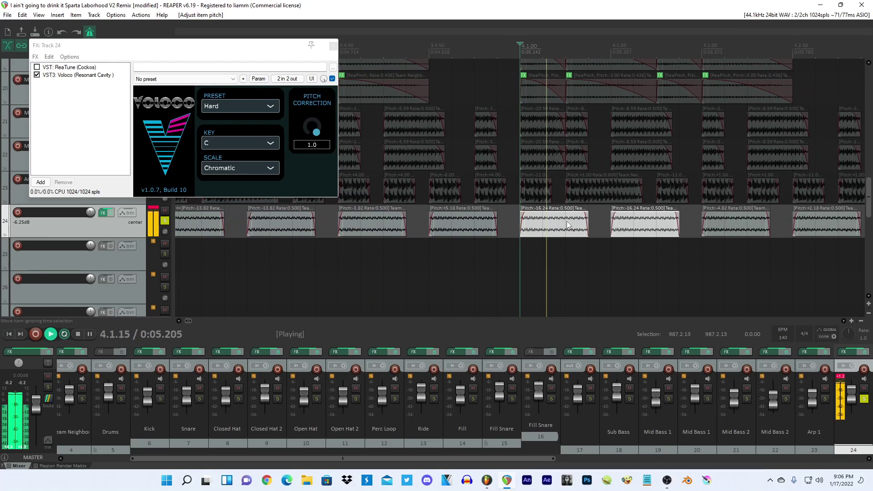
# Close track 24's effects window and play the whole pattern from 3.1.00.
pyautogui.scroll(-5, 567, 221)
pyautogui.press('space')
pyautogui.click(333, 46)
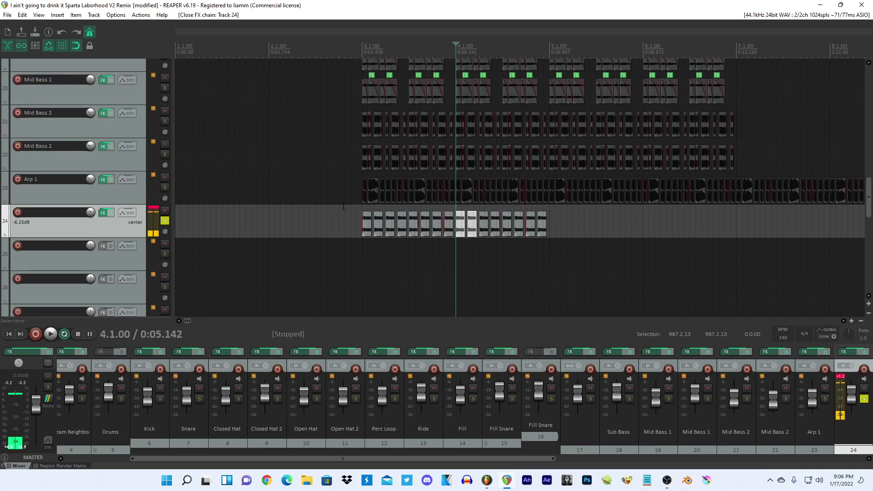
pyautogui.click(362, 220)
pyautogui.press('space')
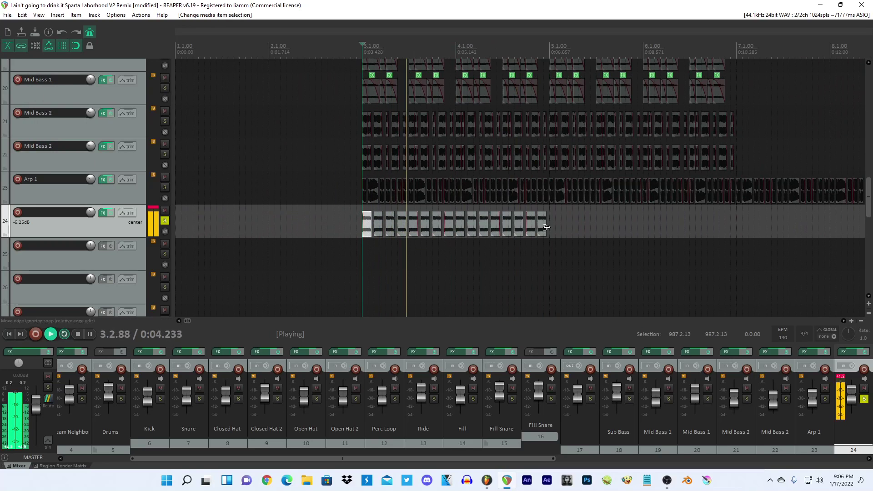
# Check the FL Studio playlist, return to REAPER, and select and copy all track 24 slices from 3.1.00 to 7.1.00.
pyautogui.click(487, 481)
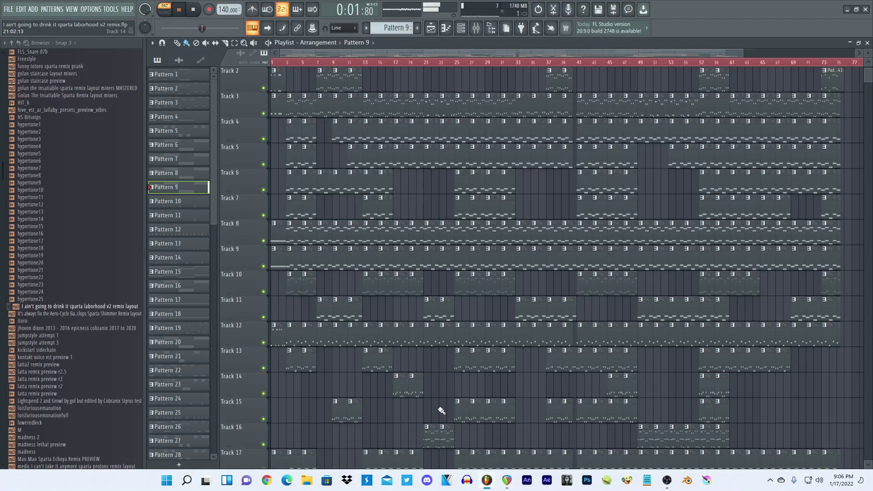
pyautogui.click(506, 480)
pyautogui.click(377, 224)
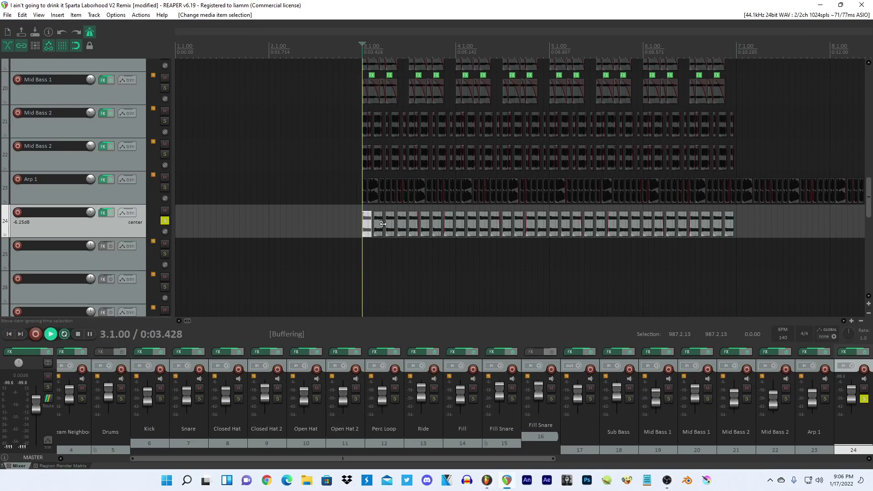
pyautogui.press('space')
pyautogui.scroll(-2, 617, 234)
pyautogui.scroll(-3, 618, 234)
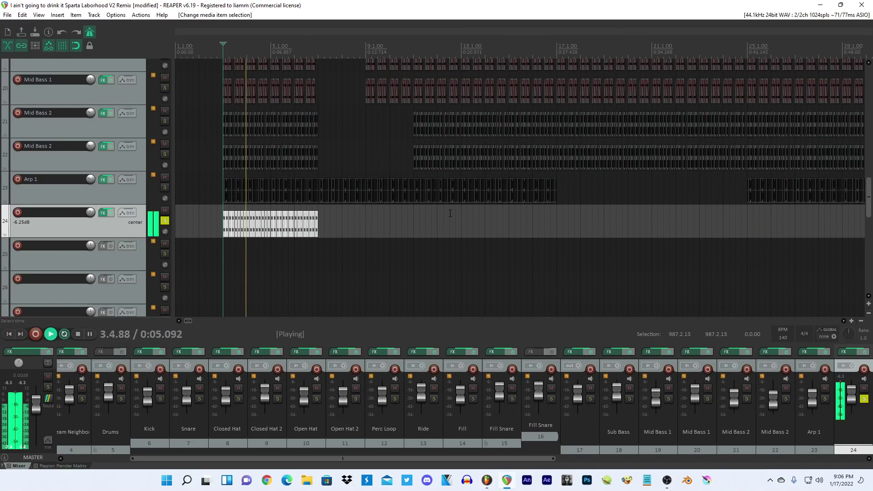
pyautogui.click(414, 213)
pyautogui.click(484, 217)
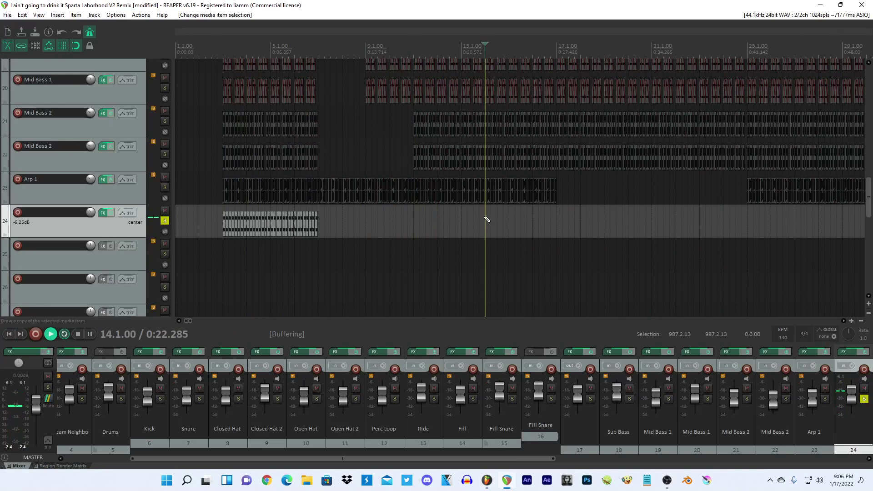
pyautogui.hotkey('ctrl', 'v')
pyautogui.press('space')
pyautogui.press('Delete')
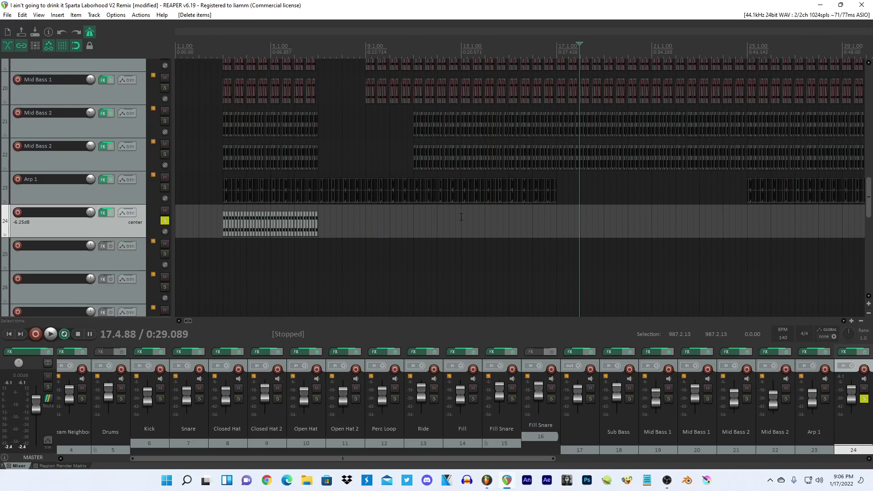
# Paste the copied slices on track 24 at 13.1.00 and check the FL Studio playlist for the following section.
pyautogui.click(460, 213)
pyautogui.hotkey('ctrl', 'v')
pyautogui.click(492, 479)
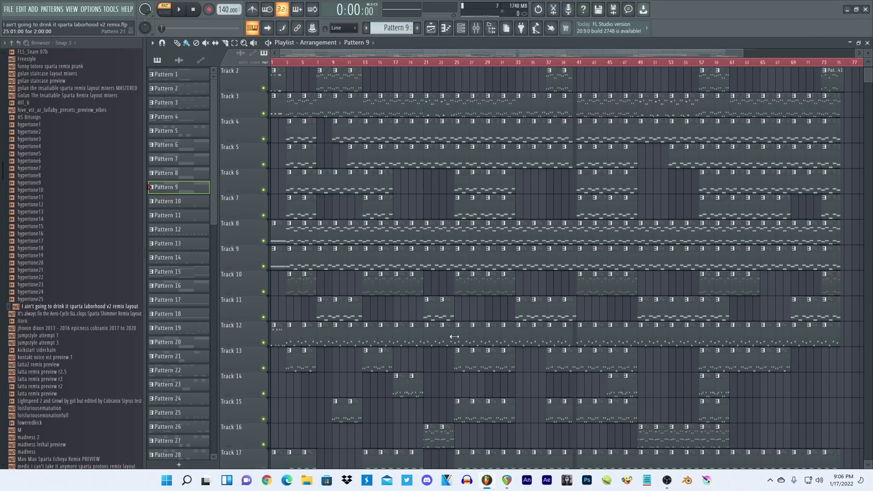
pyautogui.click(506, 481)
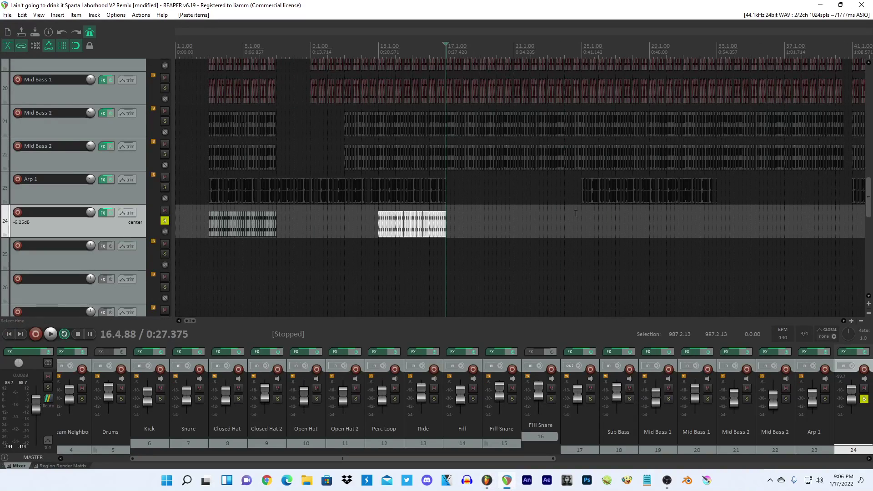
# Paste the four-bar pattern on track 24 at 25.1.00 and again at 29.1.00.
pyautogui.click(582, 217)
pyautogui.hotkey('ctrl', 'v')
pyautogui.scroll(3, 630, 221)
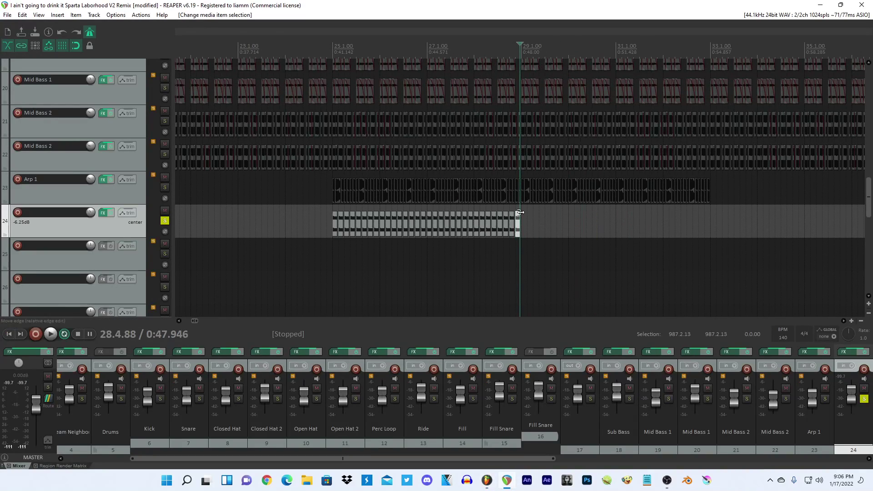
pyautogui.click(521, 213)
pyautogui.hotkey('ctrl', 'v')
pyautogui.scroll(-2, 526, 214)
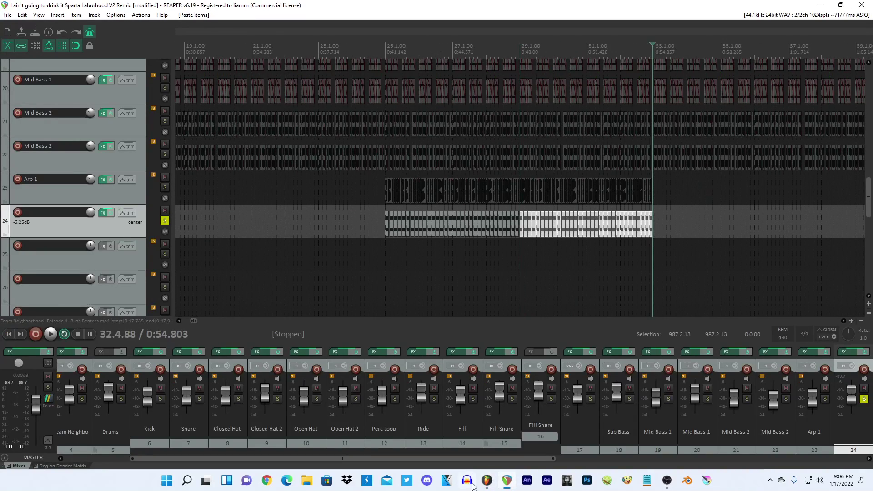
# Check the FL Studio playlist, return to REAPER, and paste the pattern on track 24 at 41.1.00 and 45.1.00.
pyautogui.click(487, 481)
pyautogui.moveTo(517, 483)
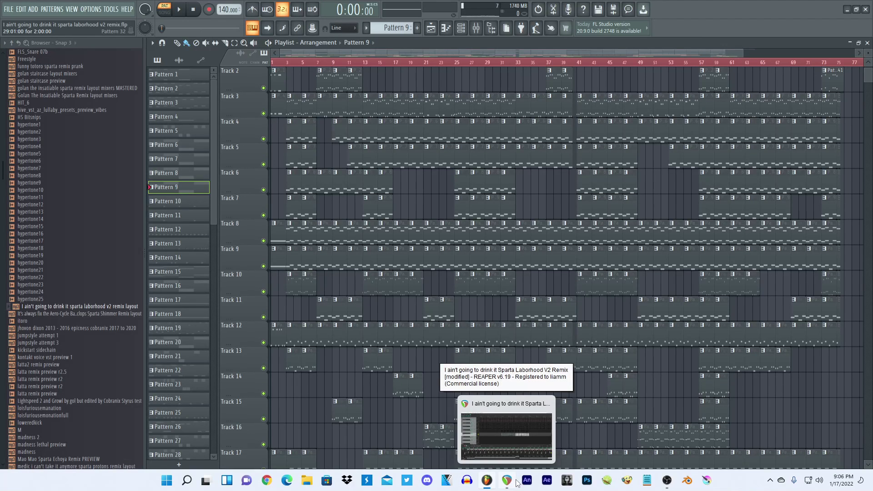
pyautogui.click(517, 483)
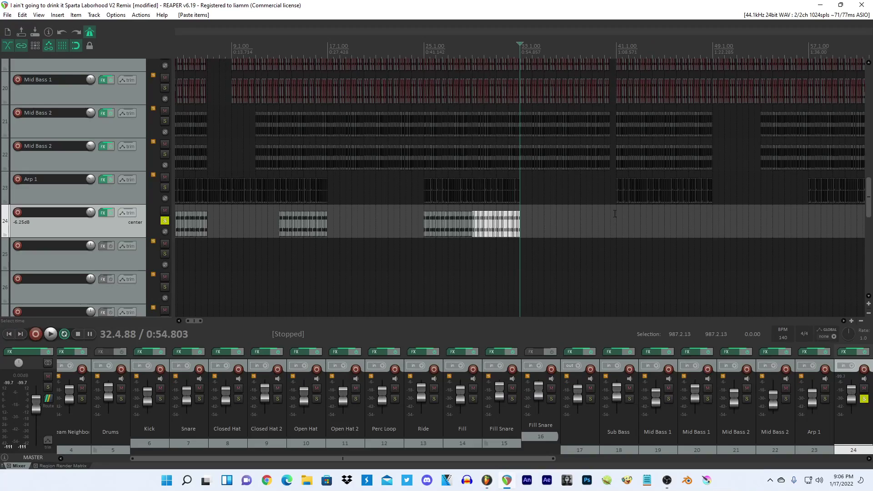
pyautogui.click(615, 214)
pyautogui.scroll(4, 615, 214)
pyautogui.hotkey('ctrl', 'v')
pyautogui.hotkey('ctrl', 'v')
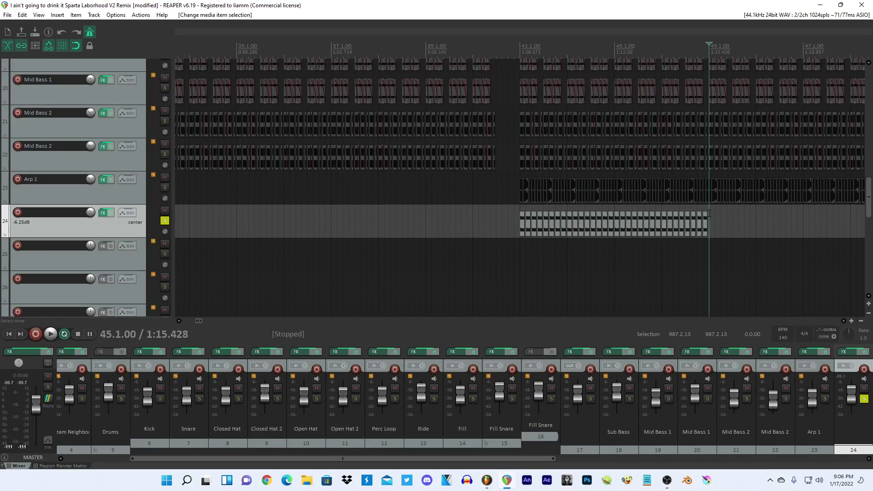
# Paste the pattern on track 24 at 57.1.00, where the last Arp 1 section starts, and again at 61.1.00.
pyautogui.scroll(-4, 673, 223)
pyautogui.click(656, 217)
pyautogui.scroll(-4, 656, 218)
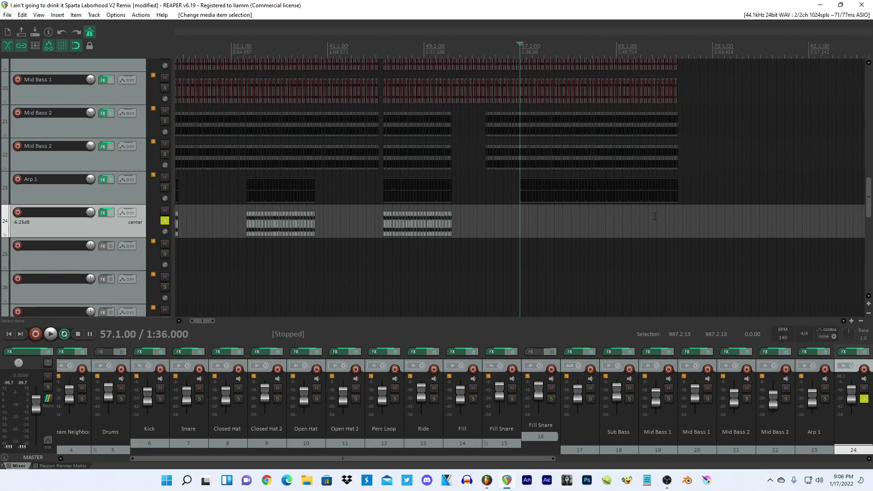
pyautogui.moveTo(528, 4); pyautogui.dragTo(309, 2)
pyautogui.scroll(4, 498, 218)
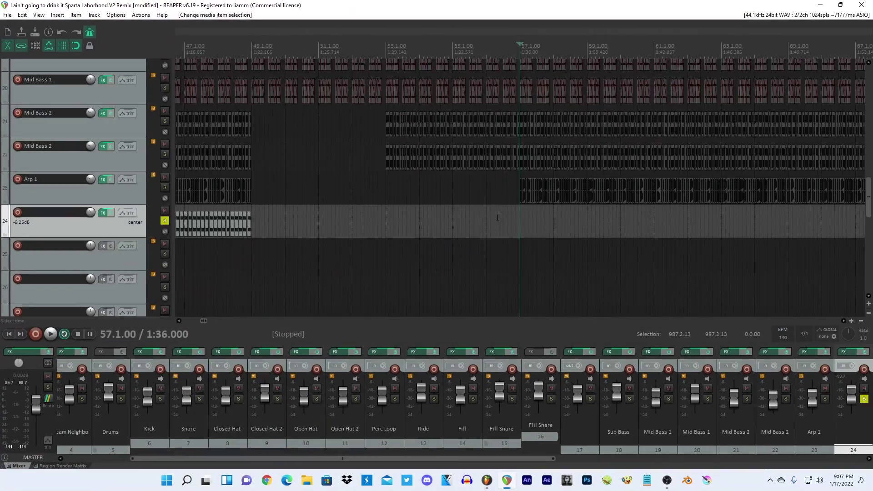
pyautogui.hotkey('ctrl', 'v')
pyautogui.scroll(3, 614, 228)
pyautogui.click(525, 218)
pyautogui.scroll(-3, 526, 218)
pyautogui.hotkey('ctrl', 'v')
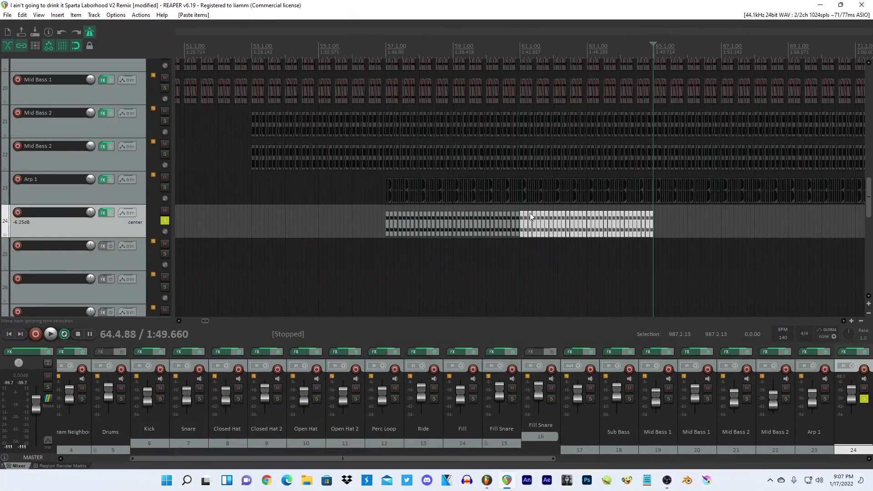
# Paste the four-bar pattern on track 24 at 65.1.00.
pyautogui.scroll(3, 530, 218)
pyautogui.click(524, 218)
pyautogui.scroll(-3, 526, 218)
pyautogui.hotkey('ctrl', 'v')
pyautogui.scroll(-3, 553, 217)
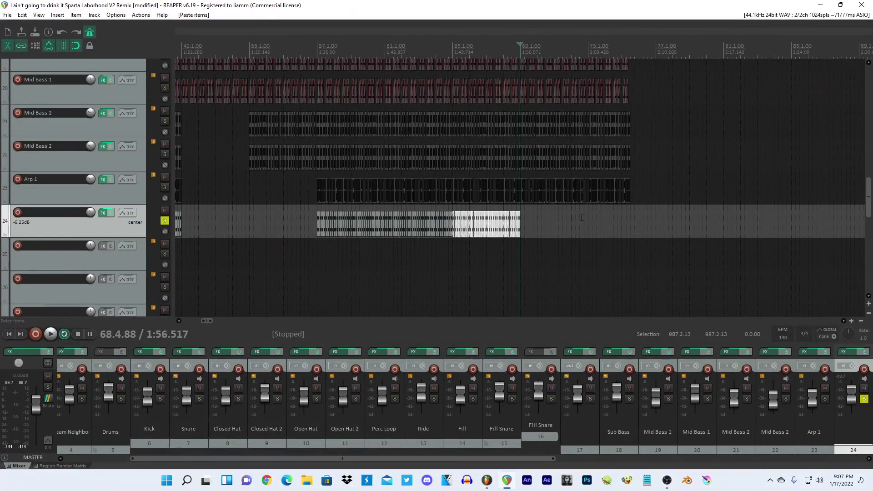
# Paste the pattern on track 24 at 73.1.00, then split it at 75.3.00 and delete the excess slices beyond the song's end.
pyautogui.moveTo(582, 2); pyautogui.dragTo(285, 154)
pyautogui.doubleClick(286, 158)
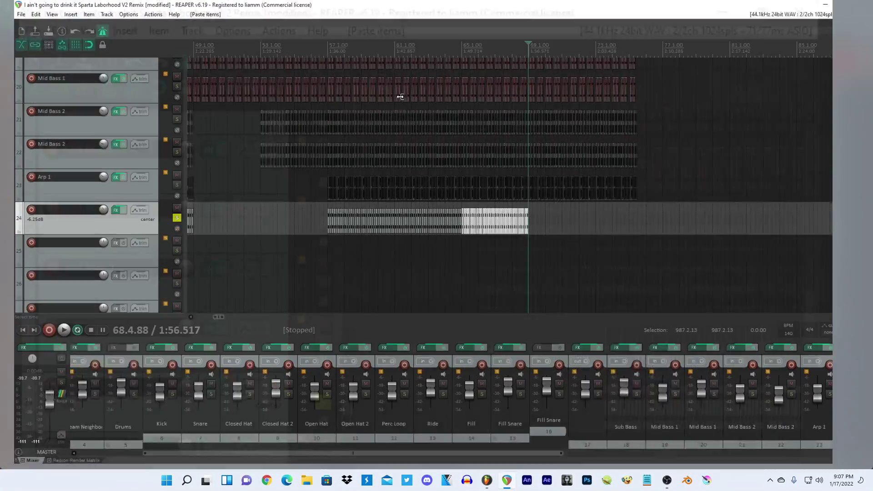
pyautogui.click(590, 215)
pyautogui.scroll(3, 590, 215)
pyautogui.hotkey('ctrl', 'v')
pyautogui.click(639, 224)
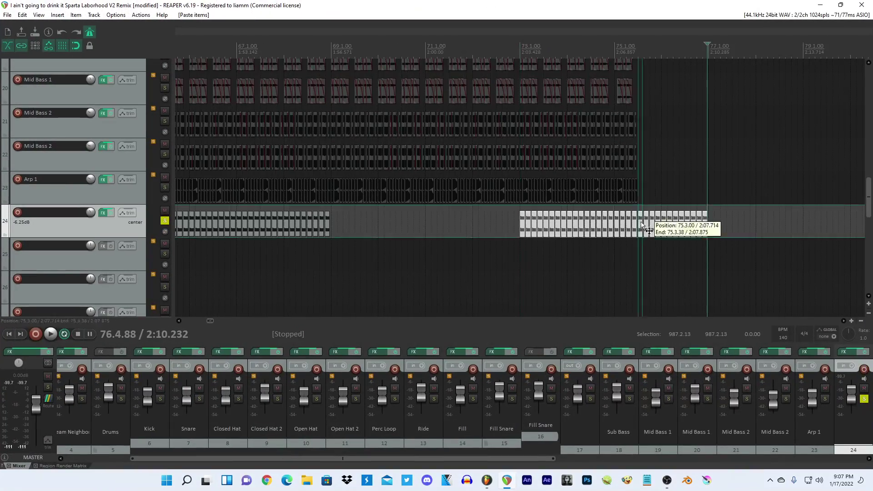
pyautogui.scroll(3, 638, 225)
pyautogui.scroll(-5, 711, 222)
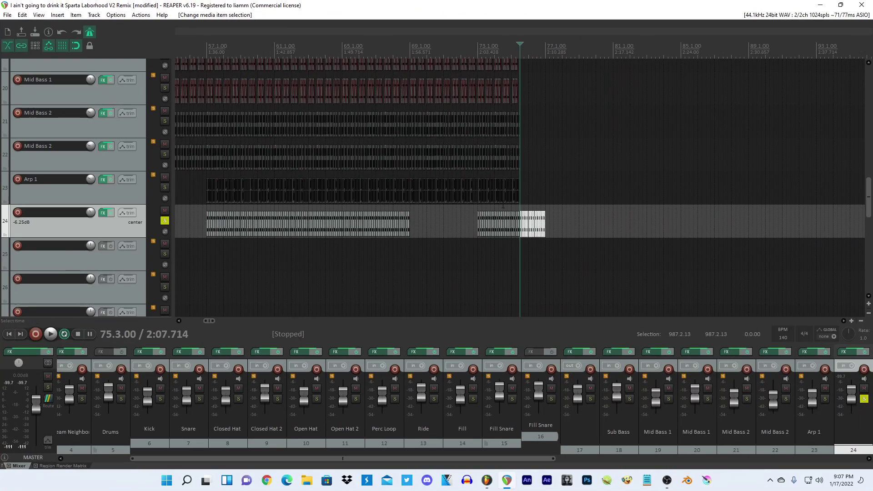
pyautogui.press('Delete')
# Play from 25.1.00 and add Kilohearts Delay to track 24, synced to 3/16 with ping-pong on and reduced feedback and mix.
pyautogui.click(212, 215)
pyautogui.press('space')
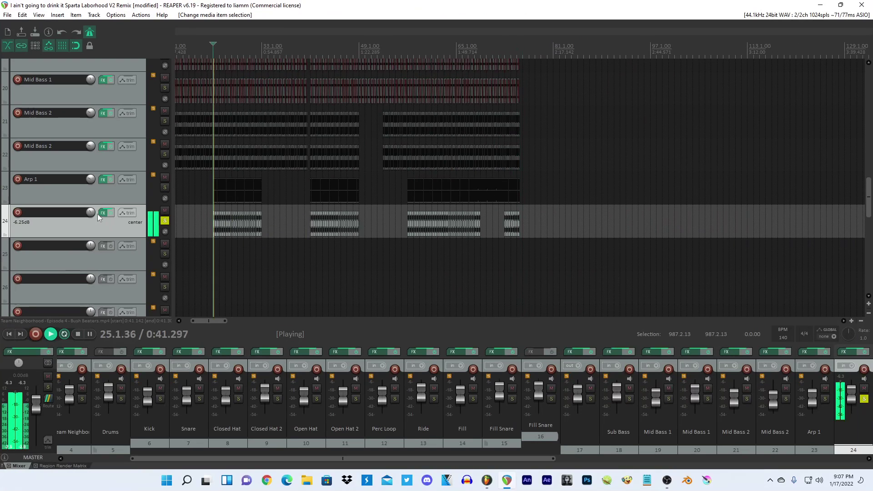
pyautogui.click(102, 213)
pyautogui.click(41, 183)
pyautogui.write('delay')
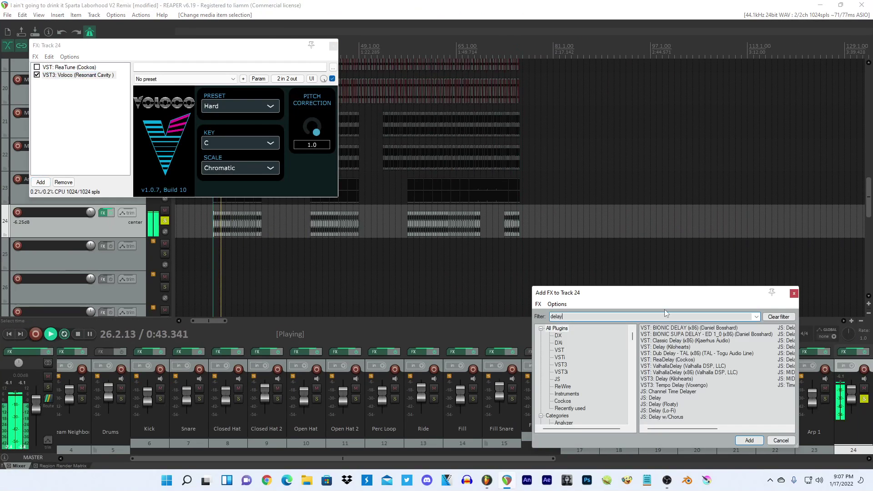
pyautogui.doubleClick(665, 347)
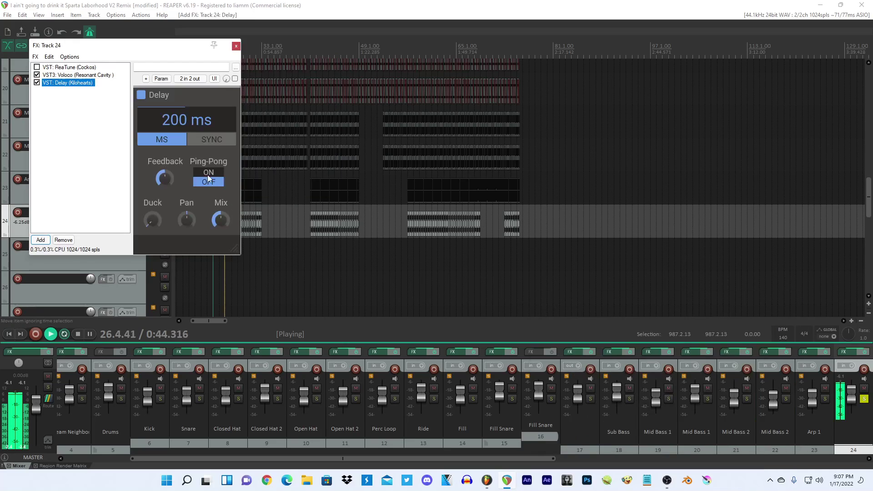
pyautogui.click(201, 141)
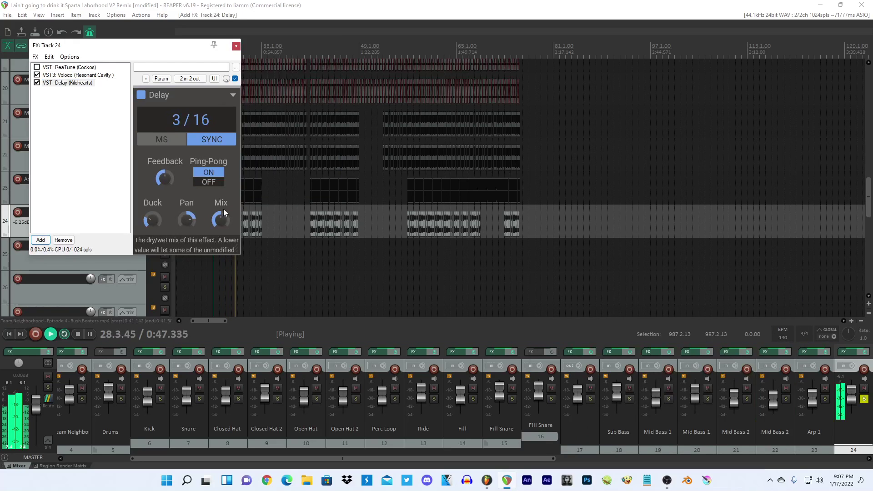
pyautogui.moveTo(164, 178); pyautogui.dragTo(164, 176)
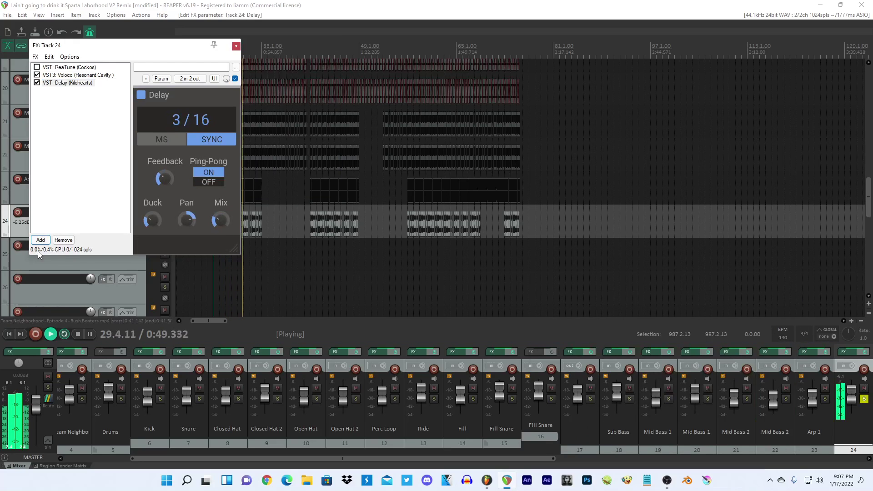
# Add Kilohearts Chorus after the delay on track 24 and lower its delay, depth and rate.
pyautogui.click(40, 239)
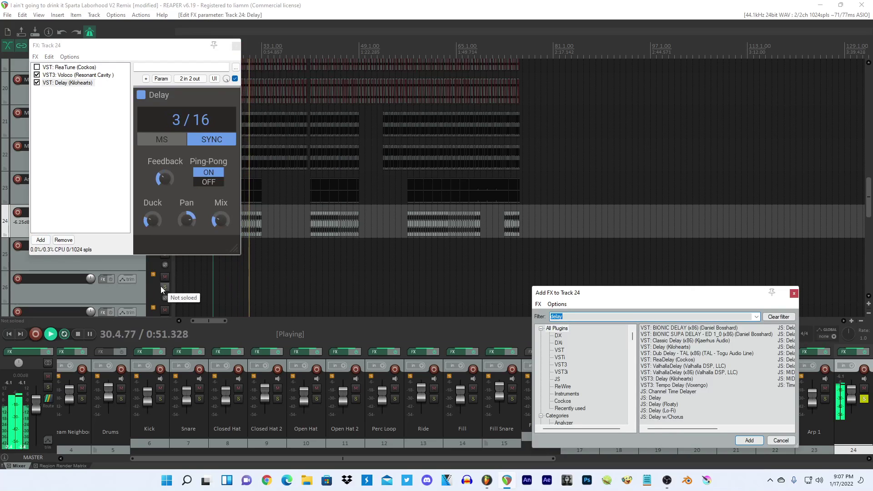
pyautogui.write('chorus')
pyautogui.doubleClick(675, 330)
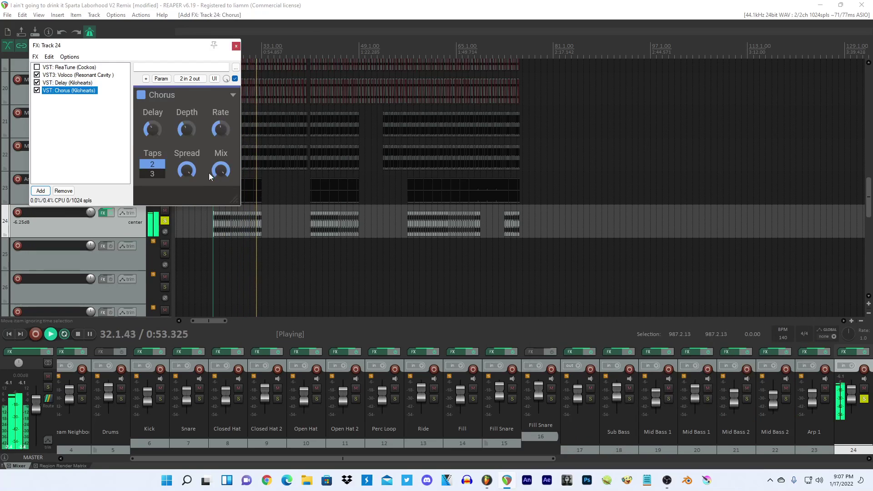
pyautogui.moveTo(152, 130); pyautogui.dragTo(152, 142)
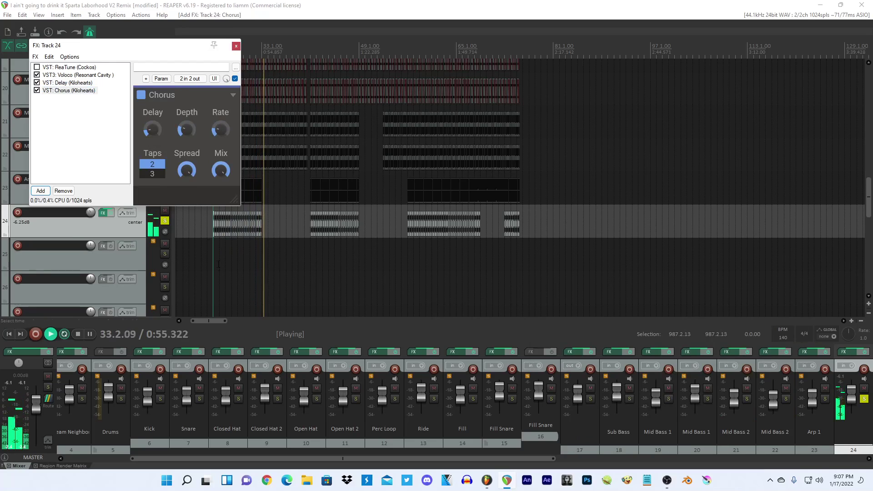
# Select all slices on track 24 and adjust their pitch while playing the pattern from its first section.
pyautogui.click(213, 246)
pyautogui.scroll(5, 209, 239)
pyautogui.scroll(-5, 207, 234)
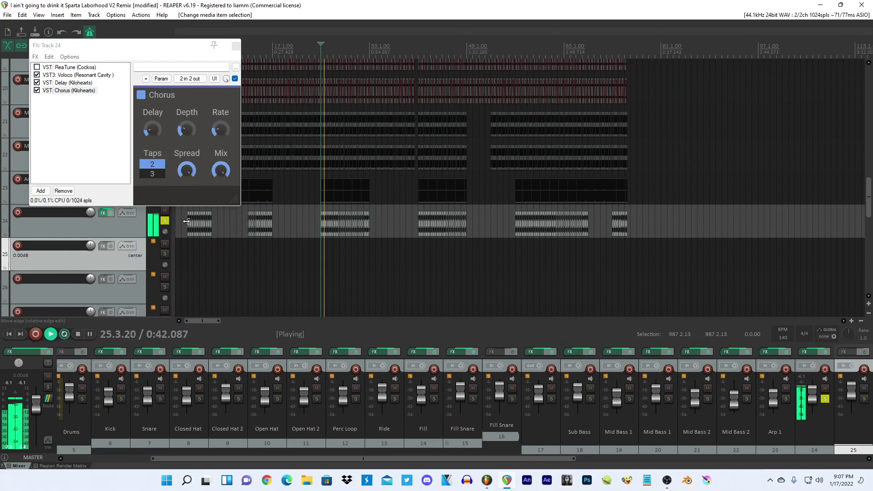
pyautogui.click(206, 234)
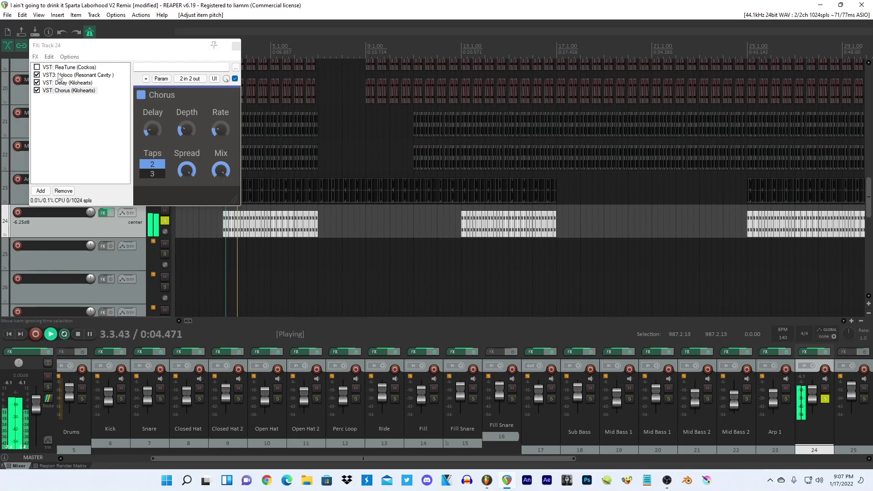
# Try the Super Vocoder preset in Voloco on track 24.
pyautogui.click(59, 75)
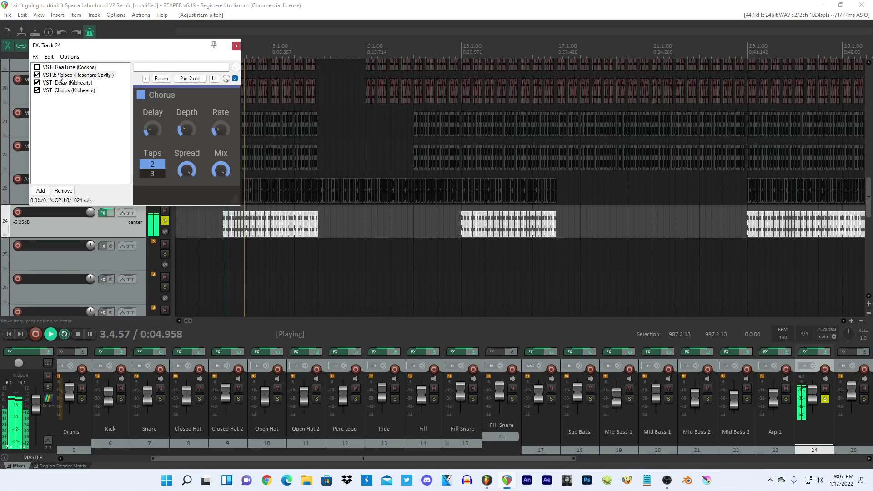
pyautogui.click(239, 106)
pyautogui.click(226, 146)
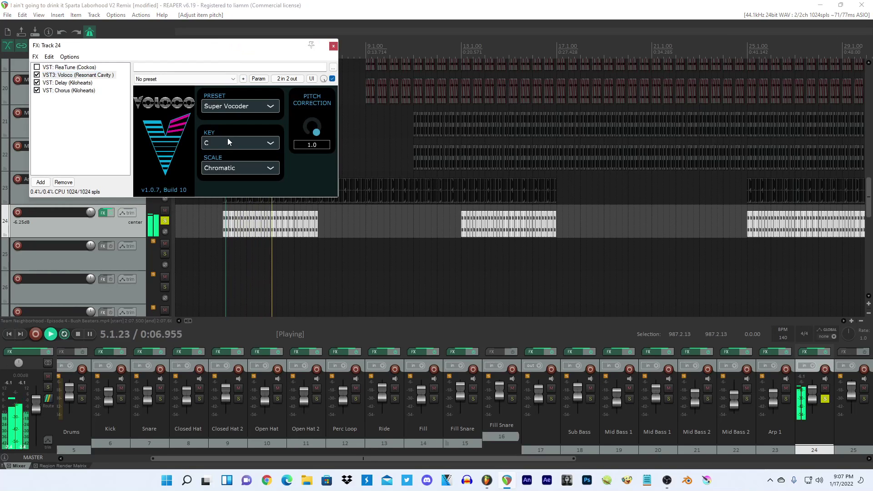
pyautogui.press('F2')
pyautogui.click(485, 246)
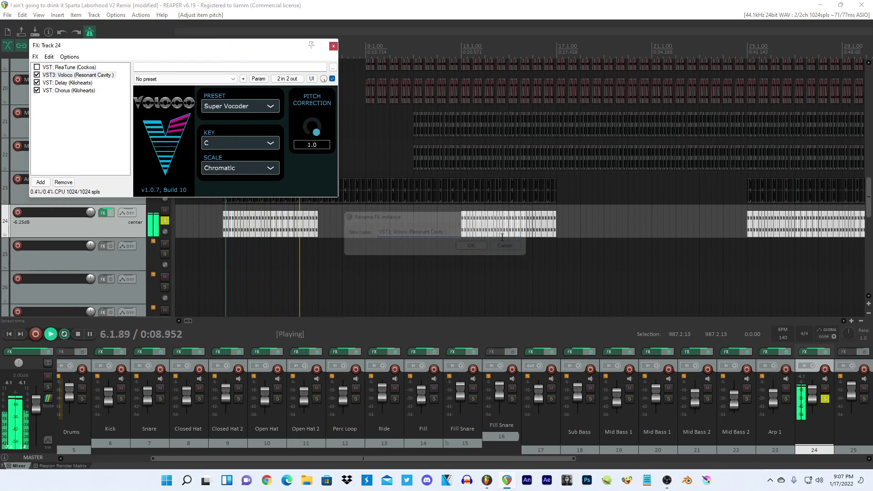
pyautogui.click(334, 46)
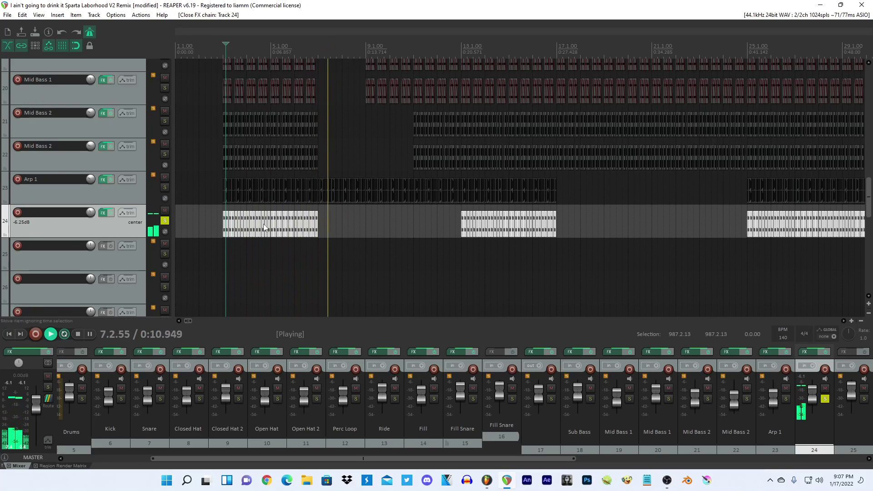
# Select every slice on track 24 from 3.1.00 to the end and set the track's Voloco preset to Hard.
pyautogui.click(327, 233)
pyautogui.scroll(-4, 326, 233)
pyautogui.click(564, 225)
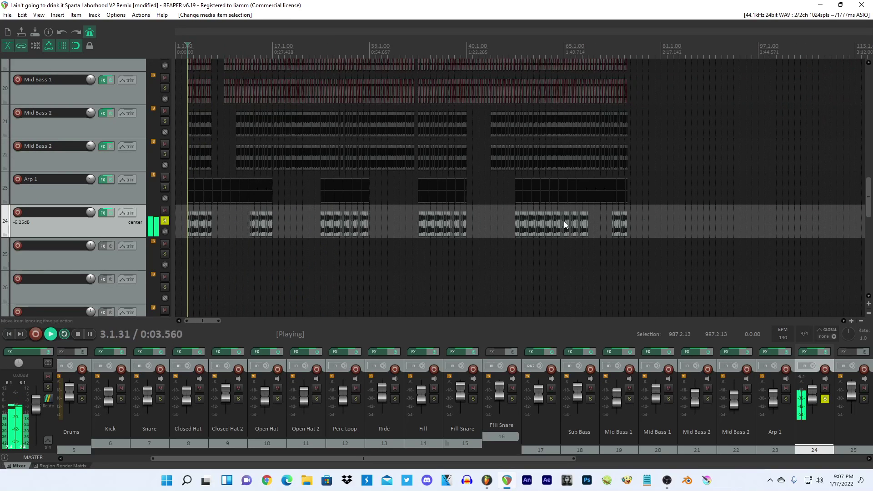
pyautogui.keyDown('shift'); pyautogui.click(627, 217); pyautogui.keyUp('shift')
pyautogui.click(106, 214)
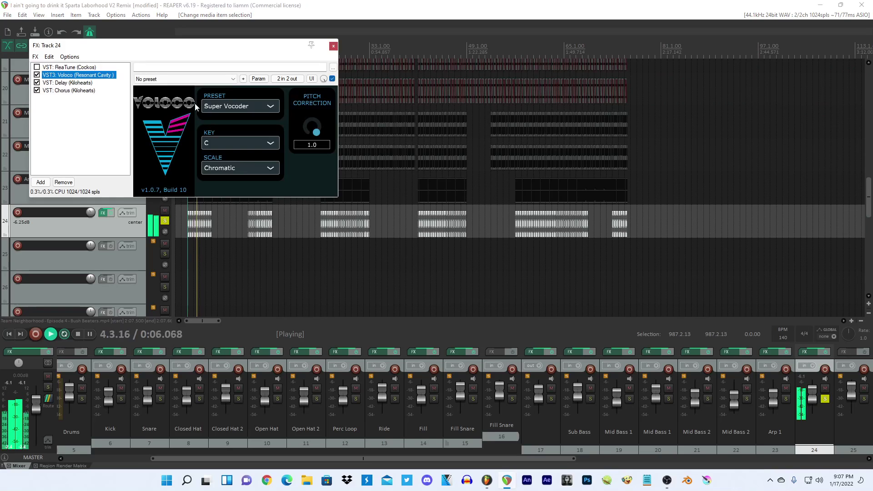
pyautogui.click(214, 106)
pyautogui.click(215, 122)
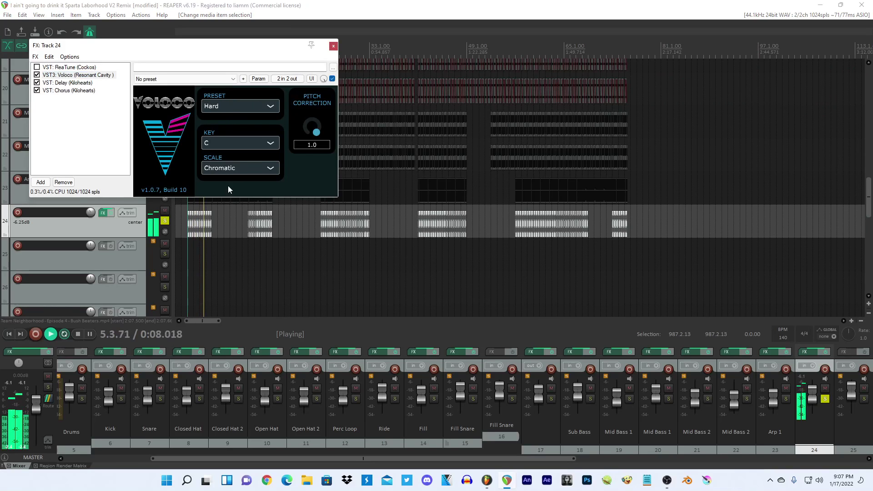
pyautogui.click(333, 46)
# Set the playback rate of all selected track 24 slices to 0.7 and adjust their pitch while playing from 3.1.00.
pyautogui.press('F2')
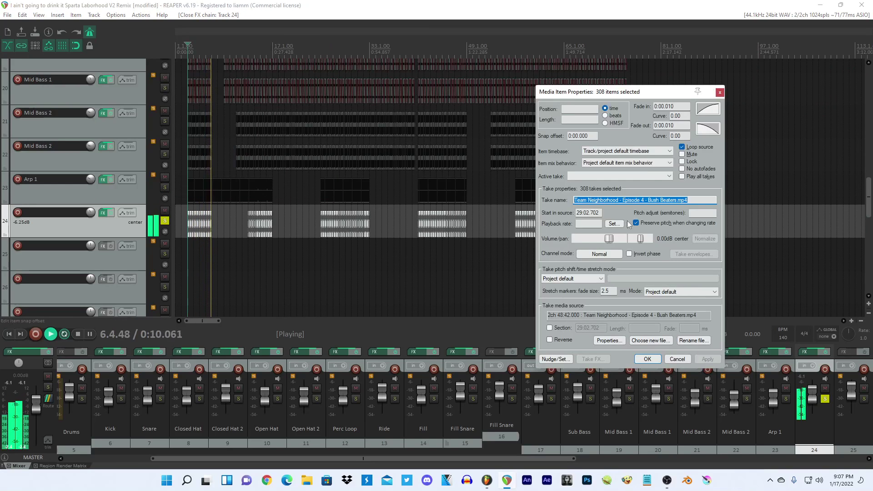
pyautogui.click(593, 222)
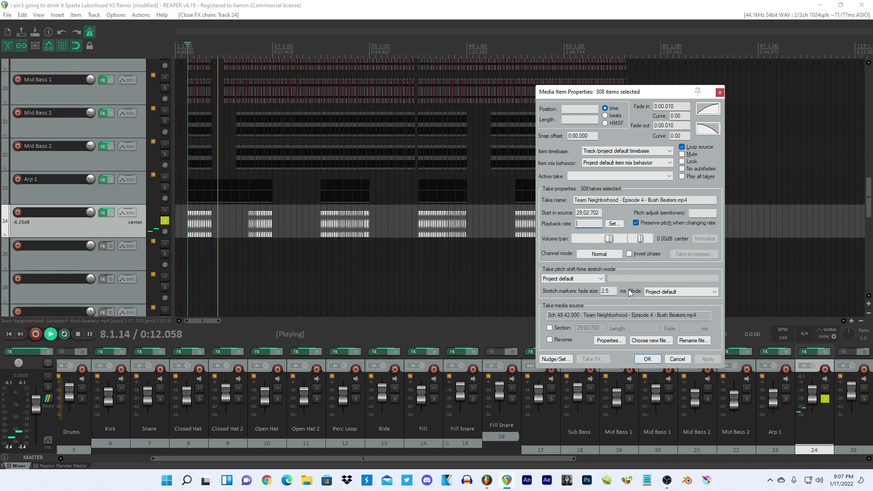
pyautogui.write('0.7')
pyautogui.press('Return')
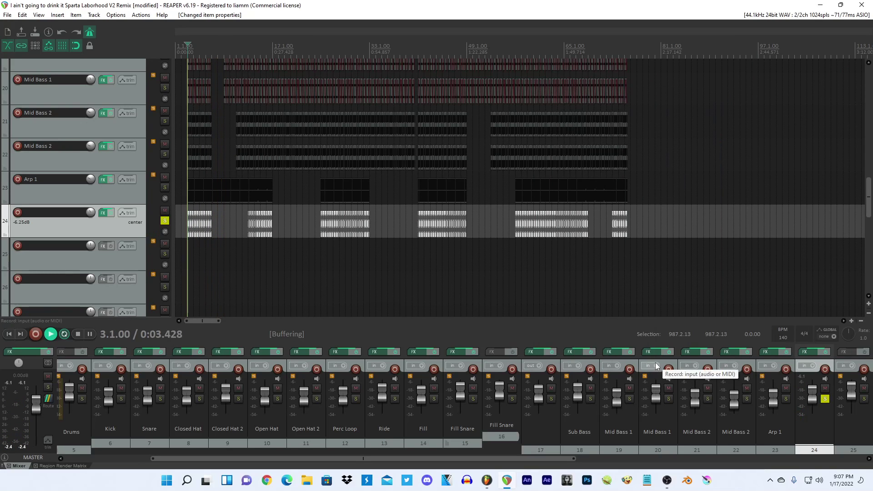
pyautogui.scroll(6, 512, 242)
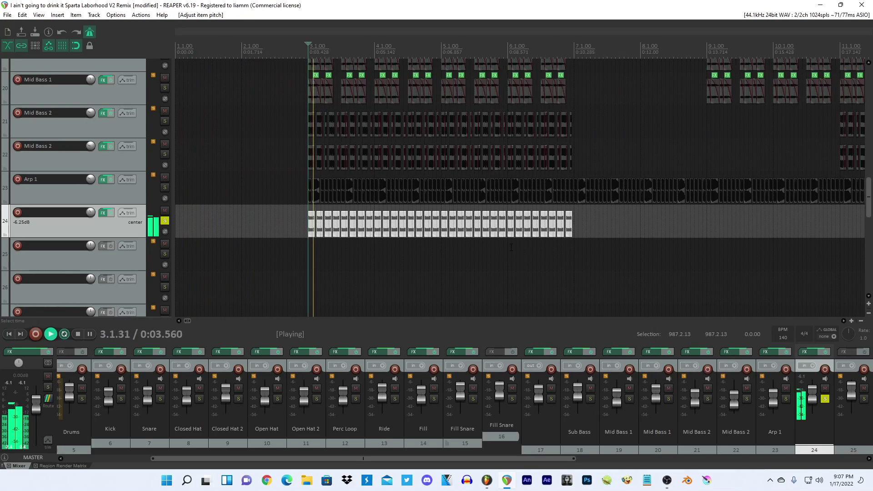
pyautogui.scroll(-3, 512, 242)
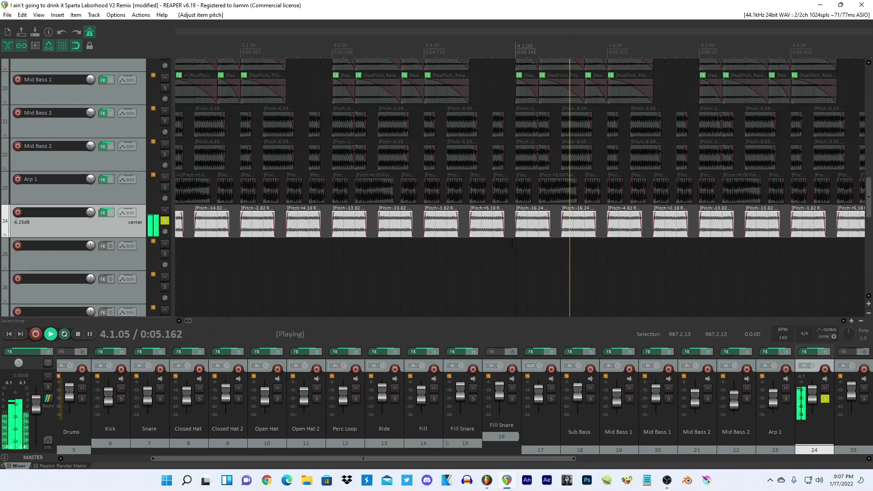
# Add the Xfer Records OTT compressor to track 24's FX chain and set its depth to 45%.
pyautogui.scroll(-2, 286, 221)
pyautogui.click(105, 213)
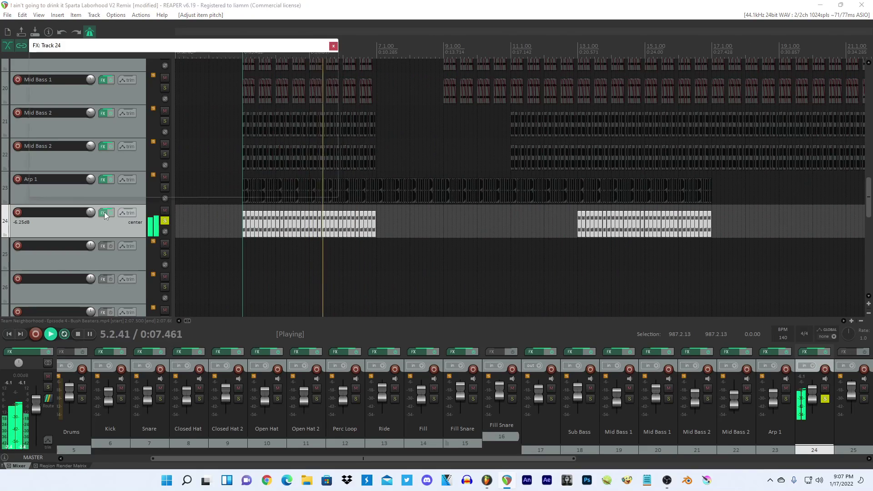
pyautogui.click(75, 90)
pyautogui.click(40, 190)
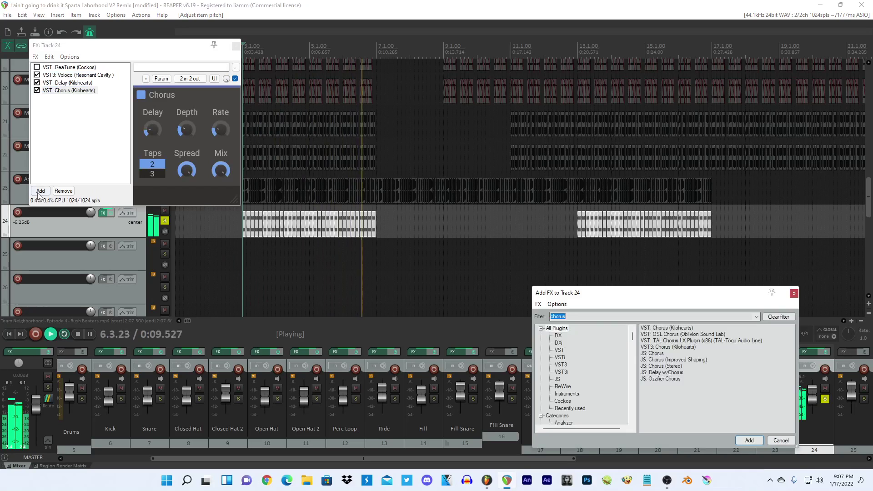
pyautogui.write('ott')
pyautogui.doubleClick(668, 327)
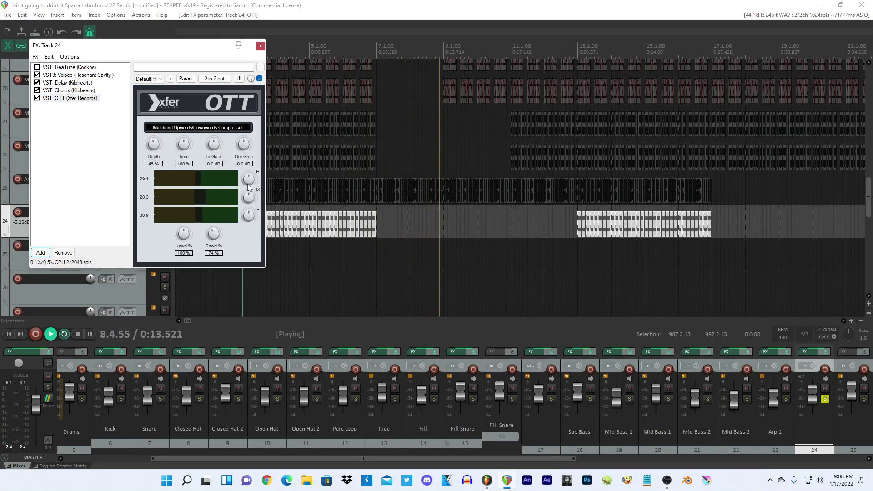
# Add the Kilohearts Reverb to track 24's FX chain with its mix at 15%, and review the OTT and Voloco effects.
pyautogui.click(46, 256)
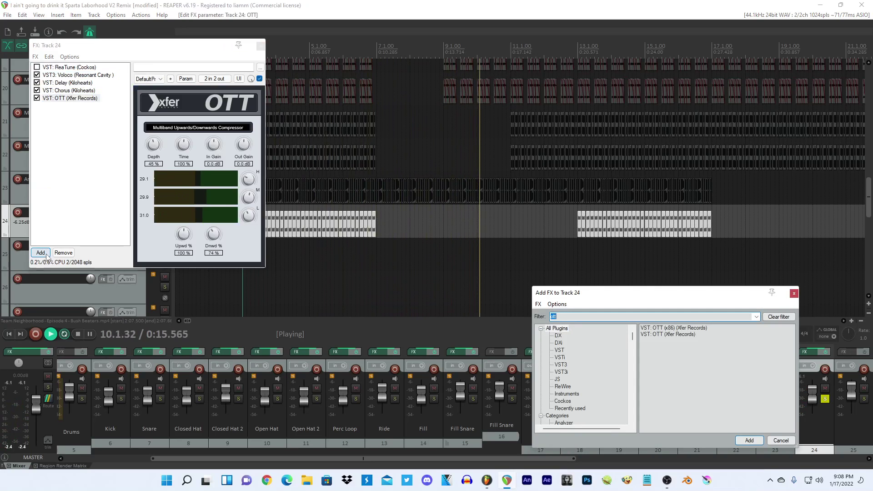
pyautogui.write('reverb')
pyautogui.doubleClick(667, 341)
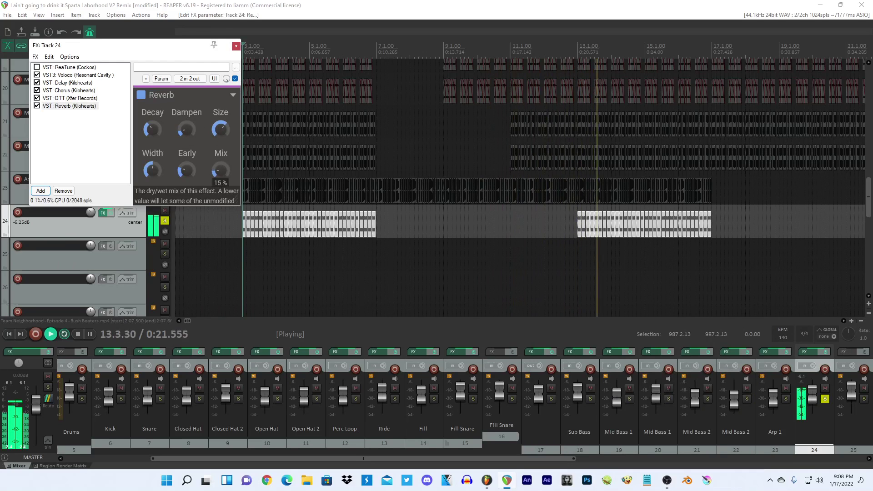
pyautogui.click(64, 98)
pyautogui.click(66, 75)
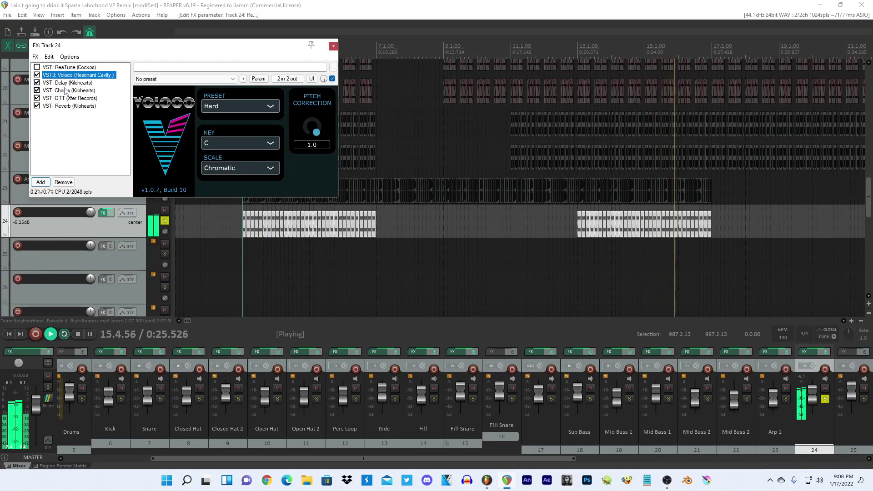
# Add FabFilter Pro-Q 3 (x86) to track 24's FX chain.
pyautogui.click(41, 183)
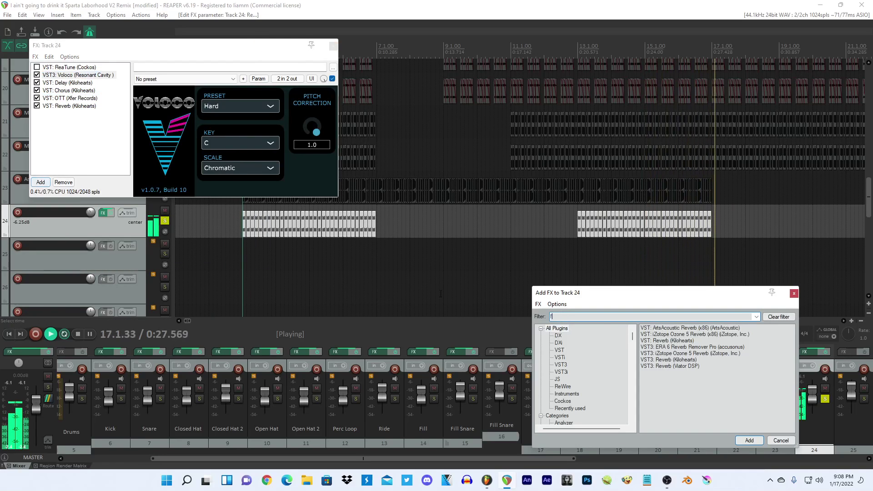
pyautogui.write('fab')
pyautogui.click(678, 399)
pyautogui.doubleClick(678, 402)
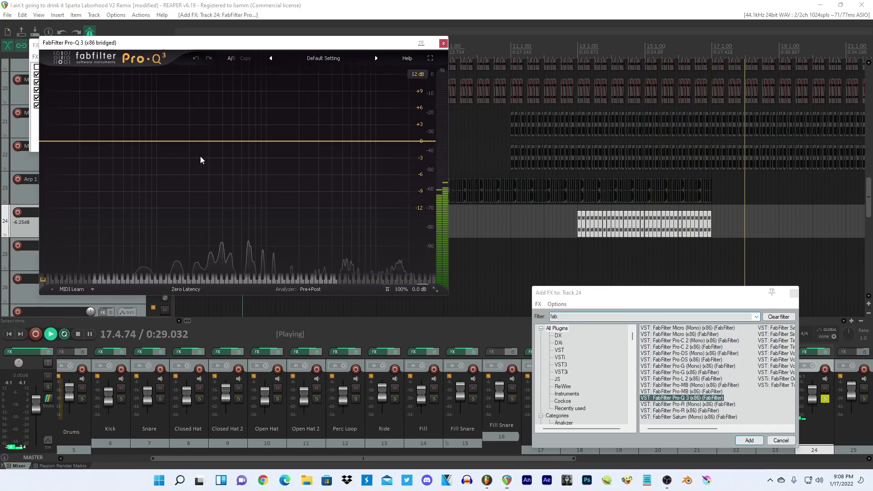
# Add a 12 dB/oct low-cut band in Pro-Q 3 to roll off track 24's low end, and replay the section.
pyautogui.click(182, 143)
pyautogui.click(180, 187)
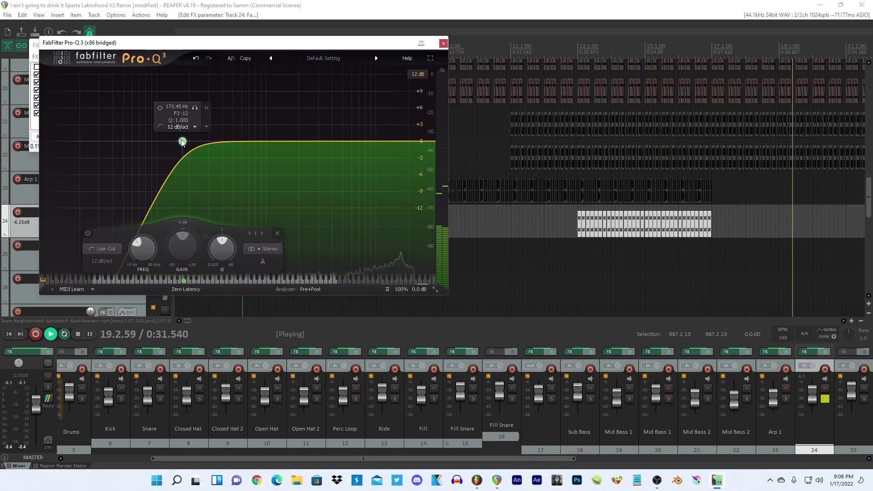
pyautogui.moveTo(182, 142); pyautogui.dragTo(190, 160)
pyautogui.click(308, 5)
pyautogui.press('space')
pyautogui.press('space')
# Shape the EQ curve with a +1.39 dB bell at about 3216 Hz, a high-shelf cut and a low-mid bell dip.
pyautogui.moveTo(312, 143); pyautogui.dragTo(322, 135)
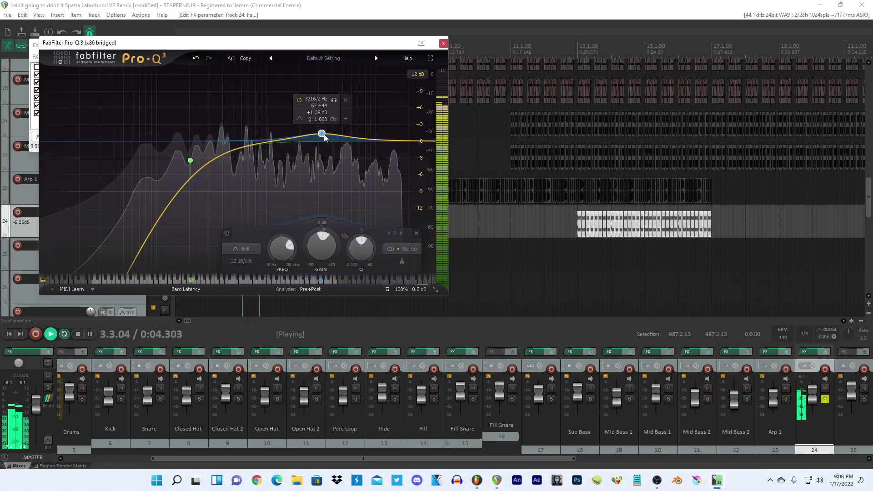
pyautogui.moveTo(387, 141); pyautogui.dragTo(376, 162)
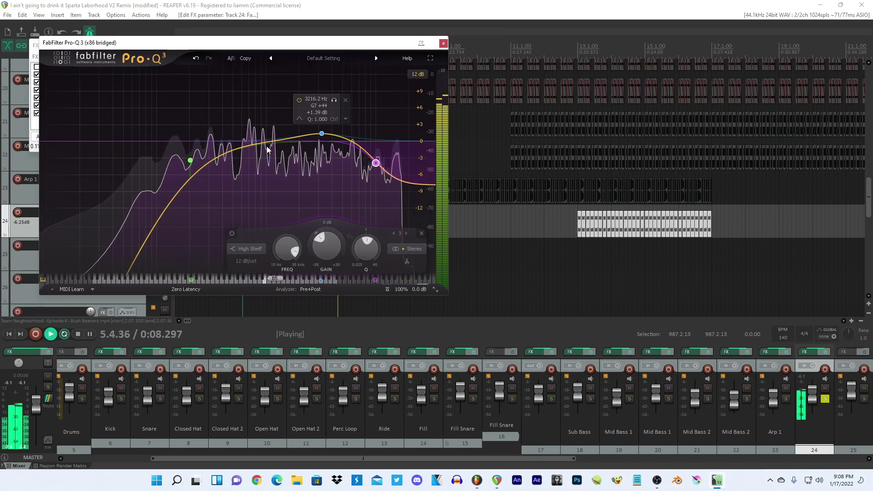
pyautogui.moveTo(219, 143); pyautogui.dragTo(220, 162)
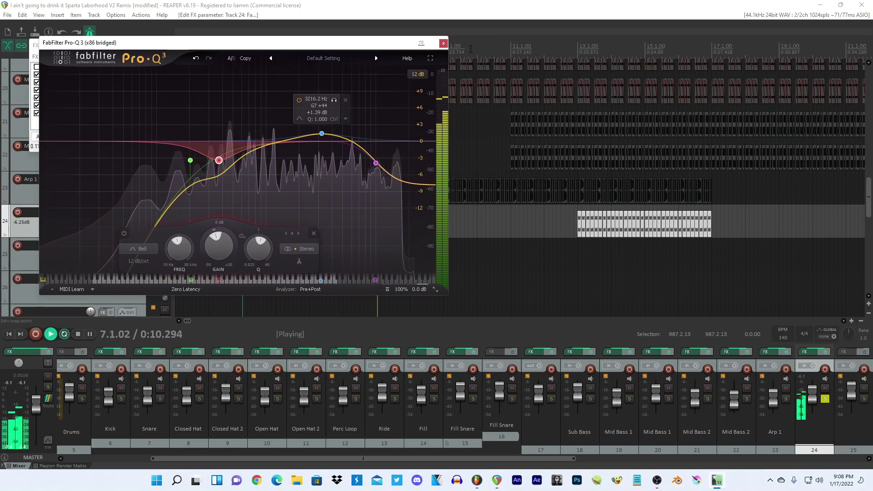
pyautogui.click(443, 42)
pyautogui.press('space')
pyautogui.press('space')
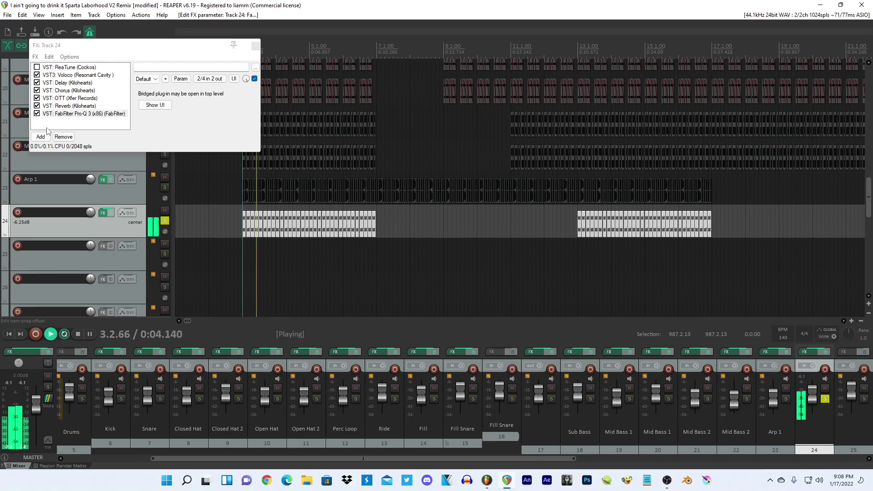
# Unsolo track 24 and remove ReaTune from its FX chain, replaying the section in the mix.
pyautogui.click(165, 221)
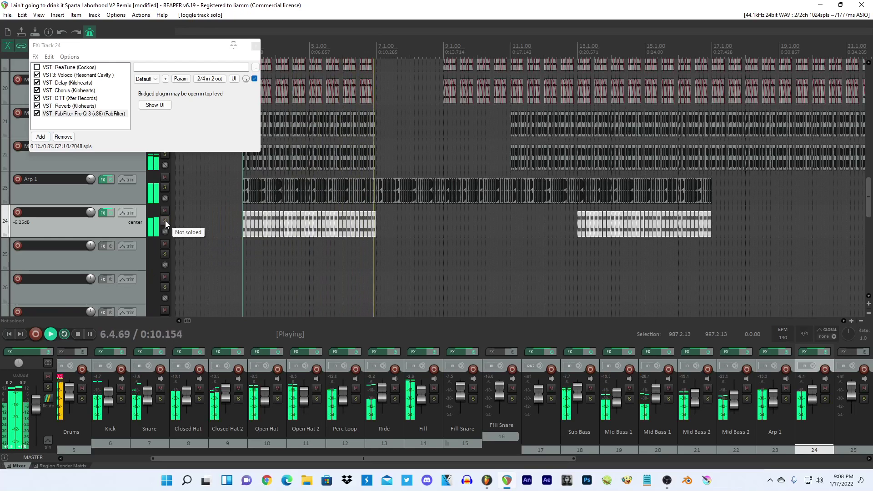
pyautogui.click(61, 69)
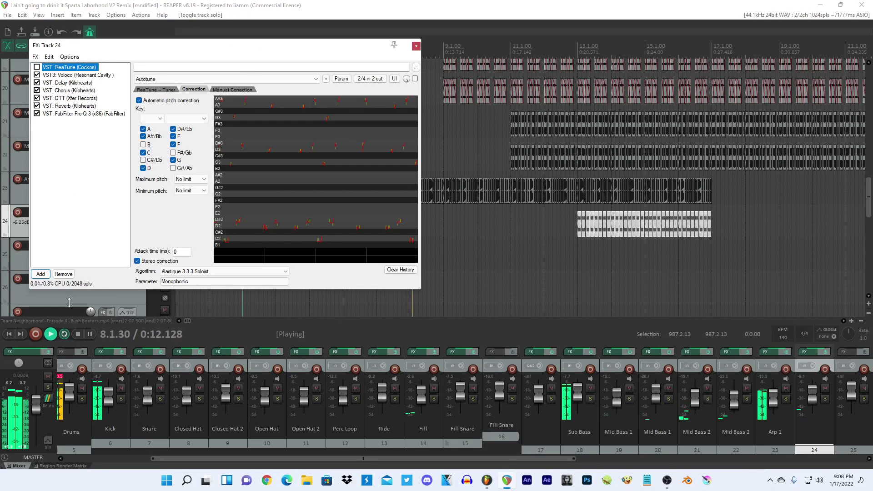
pyautogui.click(66, 271)
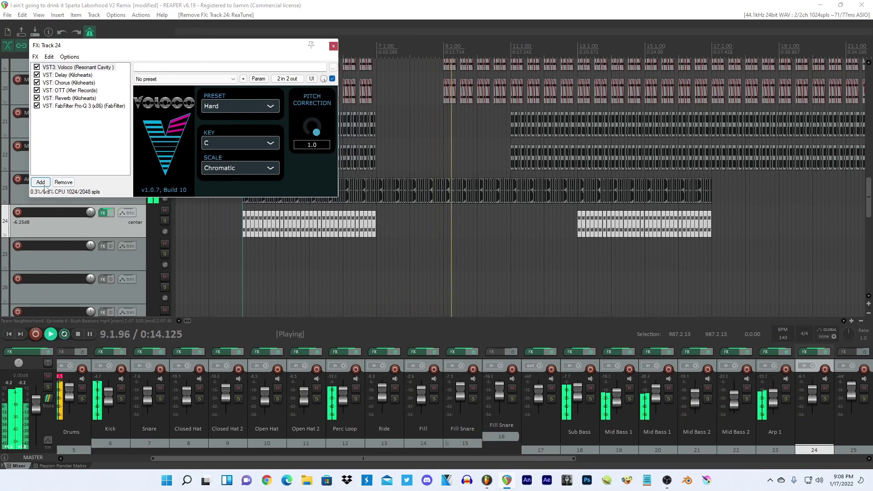
pyautogui.click(147, 246)
pyautogui.press('space')
pyautogui.press('space')
# Solo track 24 and audition Voloco bypassed, re-enabled and with a different pitch correction amount.
pyautogui.click(165, 221)
pyautogui.scroll(5, 326, 246)
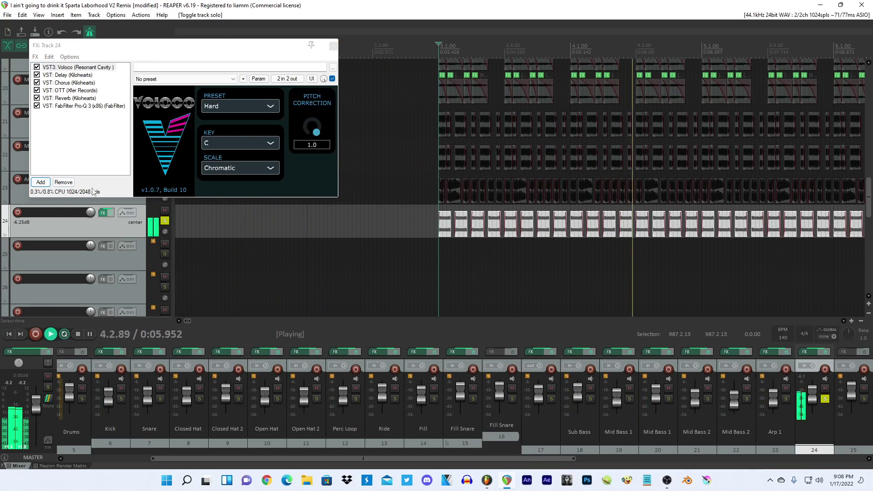
pyautogui.click(37, 67)
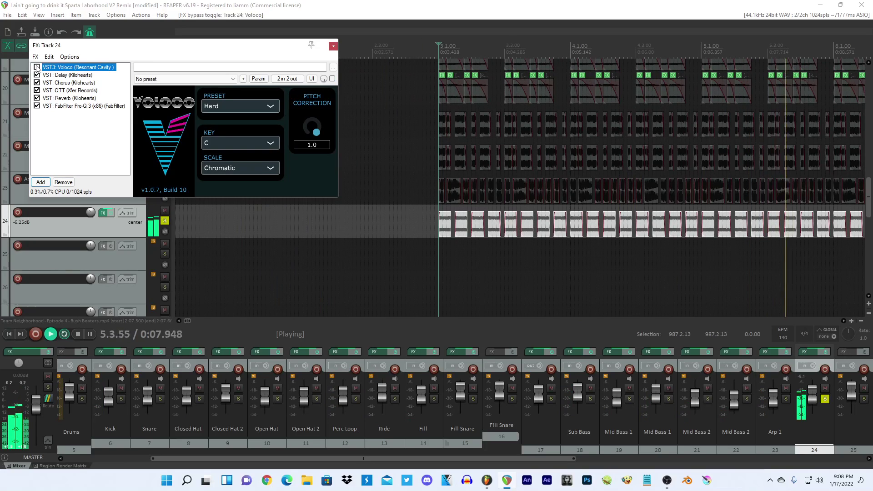
pyautogui.click(37, 67)
pyautogui.click(181, 5)
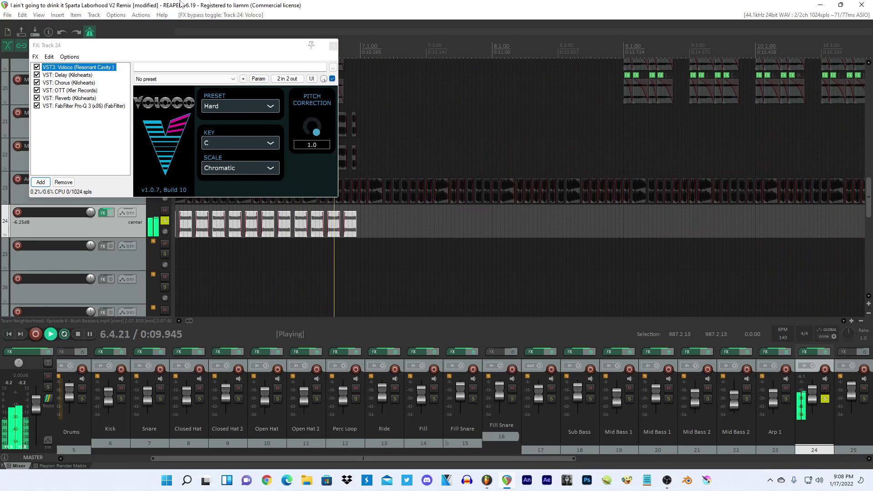
pyautogui.press('space')
pyautogui.press('space')
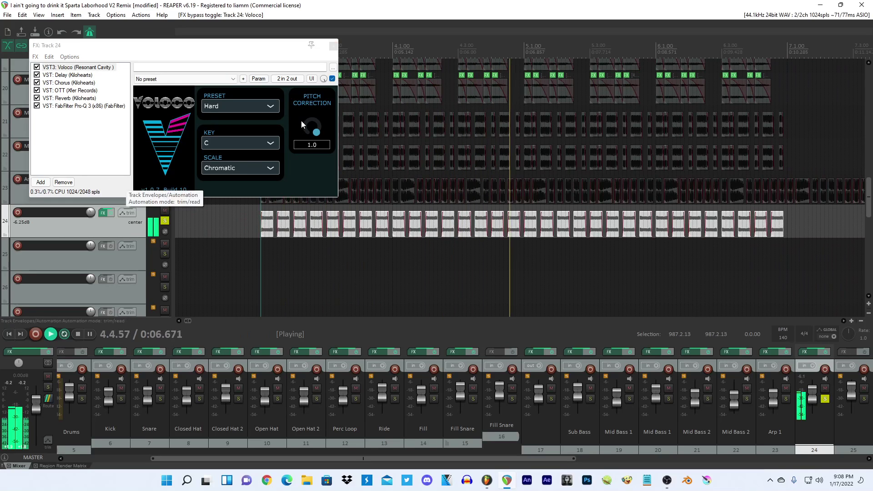
pyautogui.moveTo(301, 120); pyautogui.dragTo(305, 156)
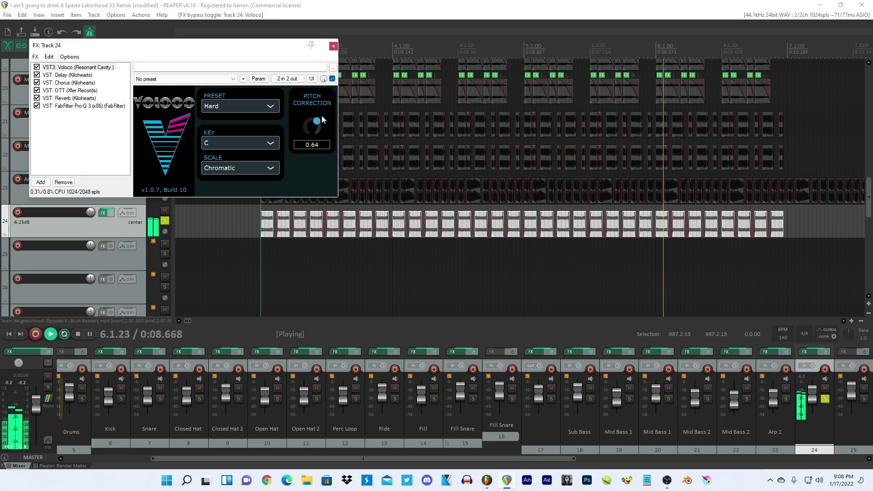
pyautogui.click(302, 4)
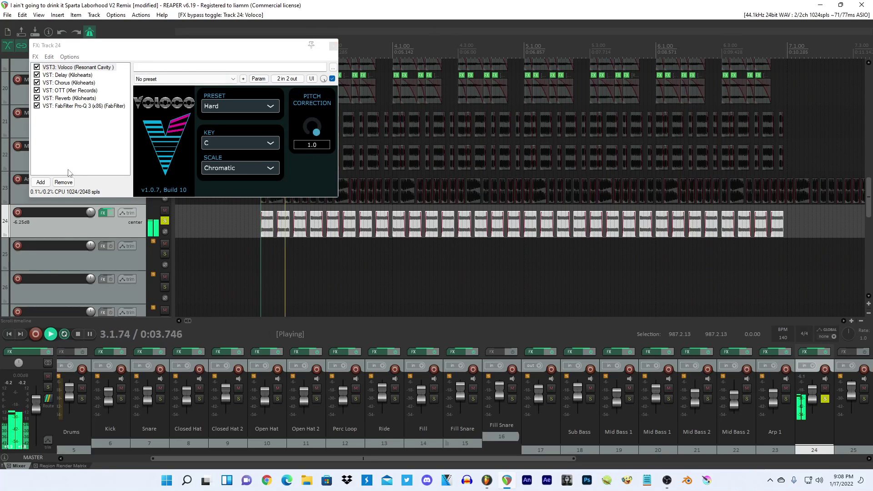
# Try a second Kilohearts Chorus in track 24's FX chain.
pyautogui.click(44, 183)
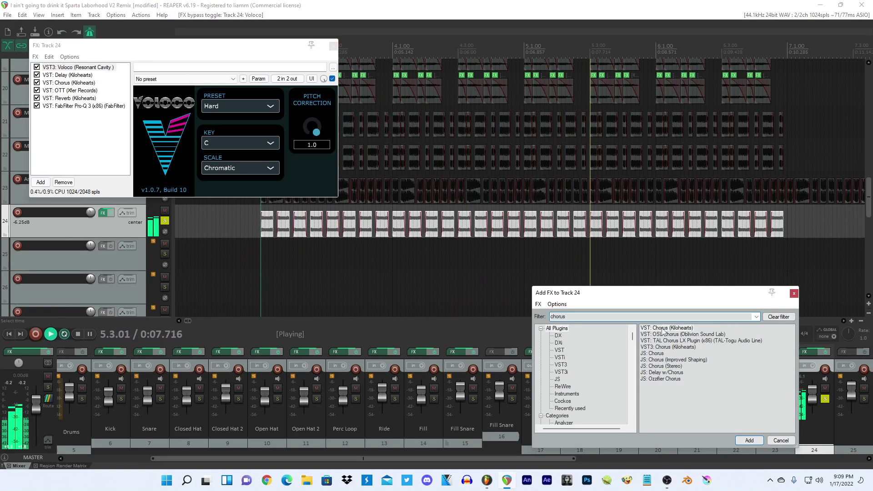
pyautogui.doubleClick(663, 328)
pyautogui.press('Delete')
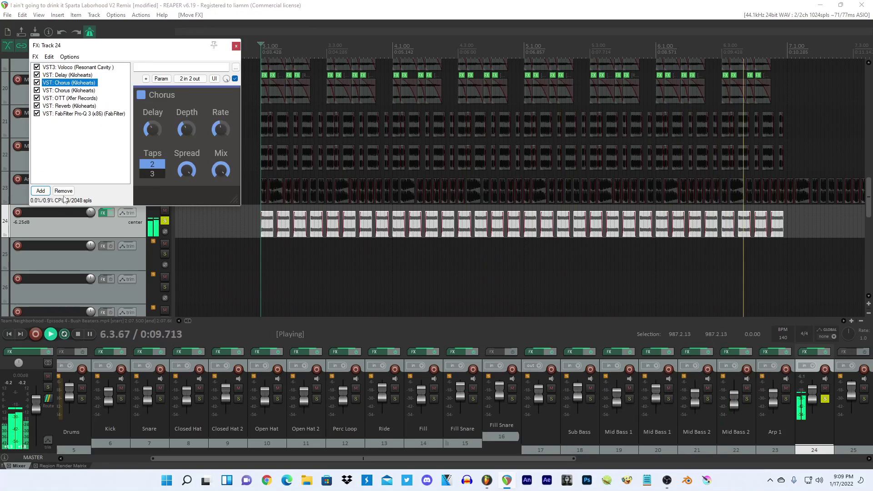
pyautogui.press('space')
pyautogui.press('space')
# Add JS Ozzifier Chorus directly after the Kilohearts Chorus on track 24 and set its pitch spread to 15 cents.
pyautogui.click(40, 191)
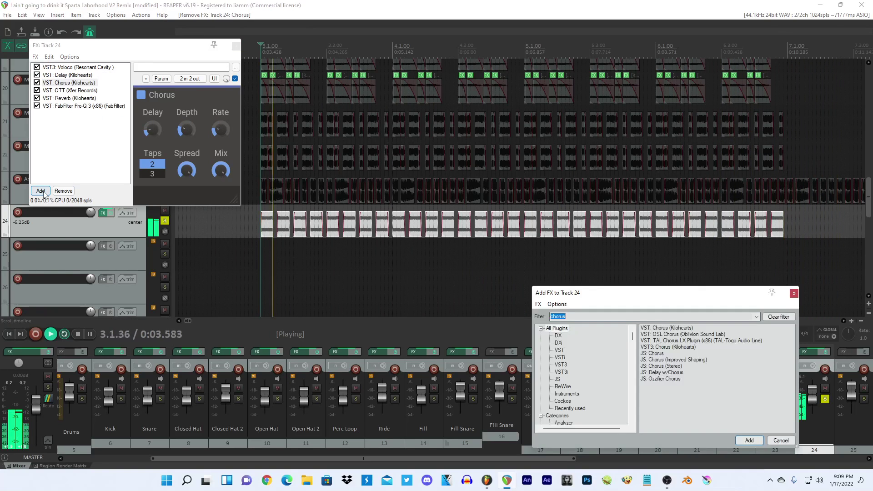
pyautogui.doubleClick(666, 379)
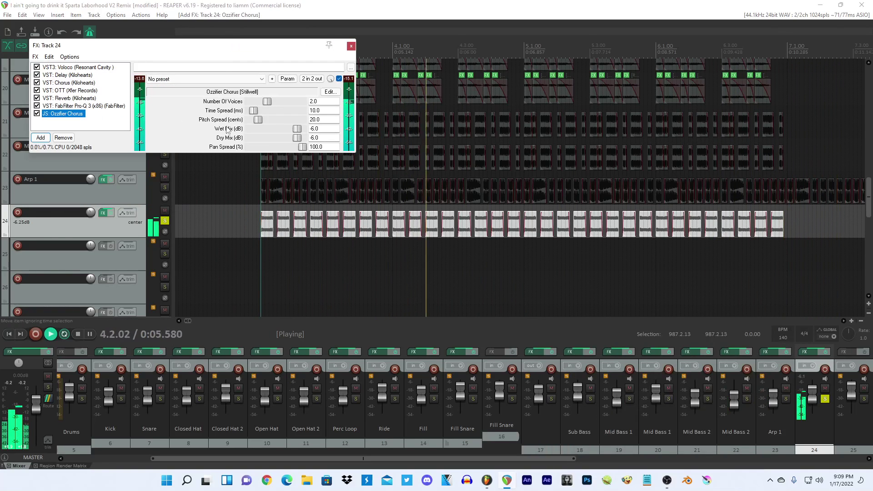
pyautogui.moveTo(66, 115); pyautogui.dragTo(66, 93)
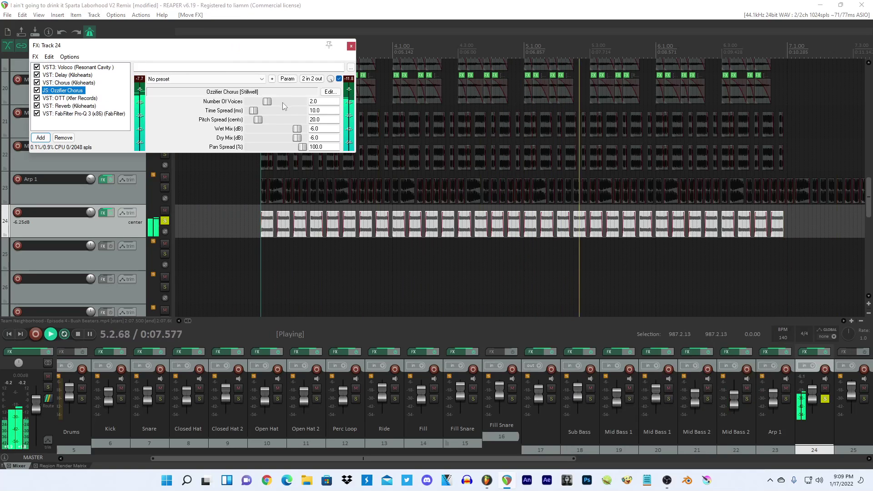
pyautogui.click(297, 128)
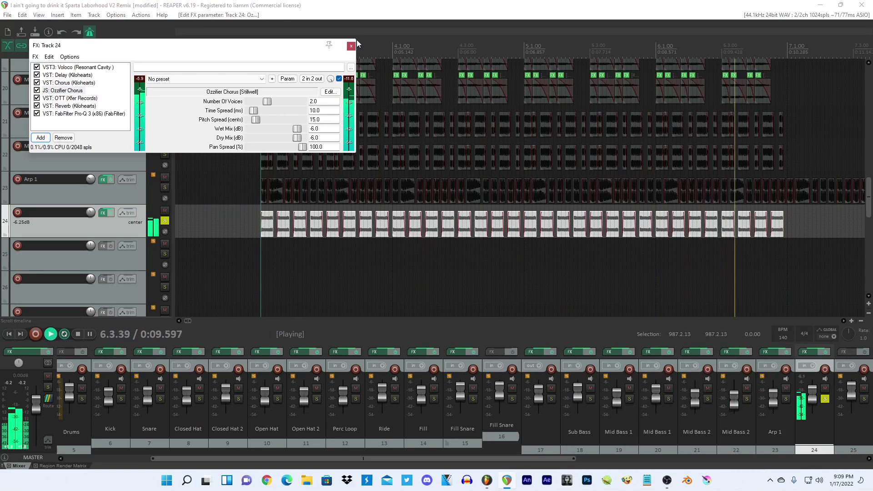
pyautogui.click(351, 46)
# Unsolo track 24 and reset its volume to 0.00 dB.
pyautogui.click(164, 221)
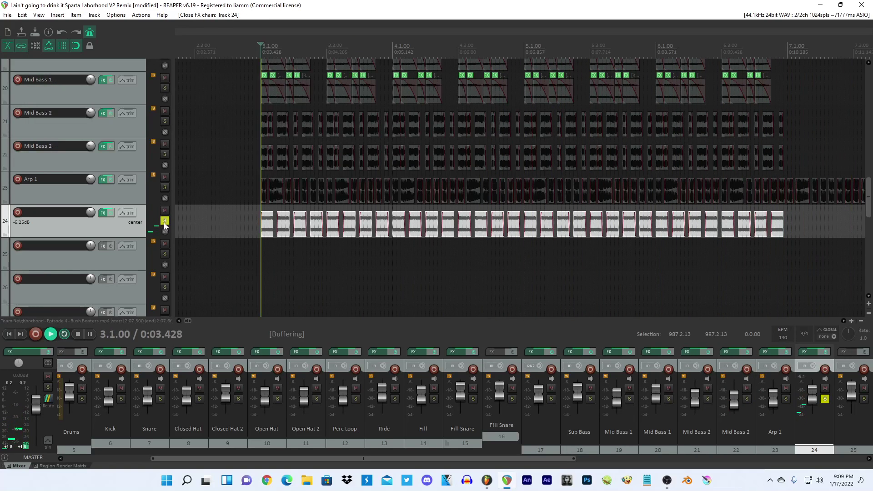
pyautogui.scroll(-1, 197, 218)
pyautogui.moveTo(91, 212); pyautogui.dragTo(90, 205)
pyautogui.scroll(1, 91, 212)
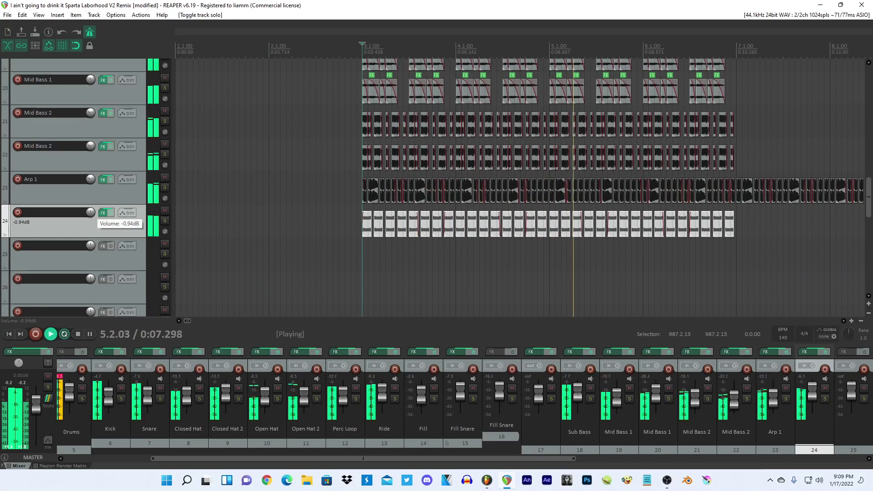
pyautogui.doubleClick(90, 212)
# Copy the Time Adjustment Delay from the Arp 1 track's FX chain to track 24, set its delay to 13 ms, and replay the mix.
pyautogui.click(105, 213)
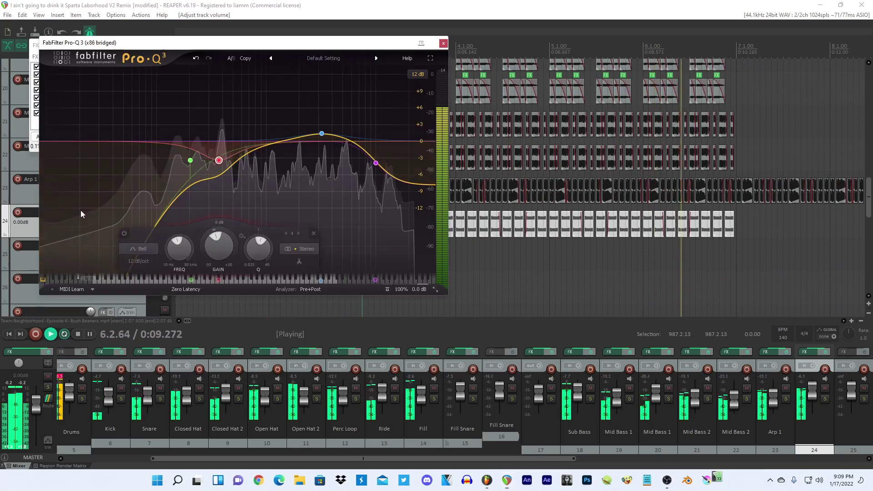
pyautogui.click(443, 43)
pyautogui.click(258, 45)
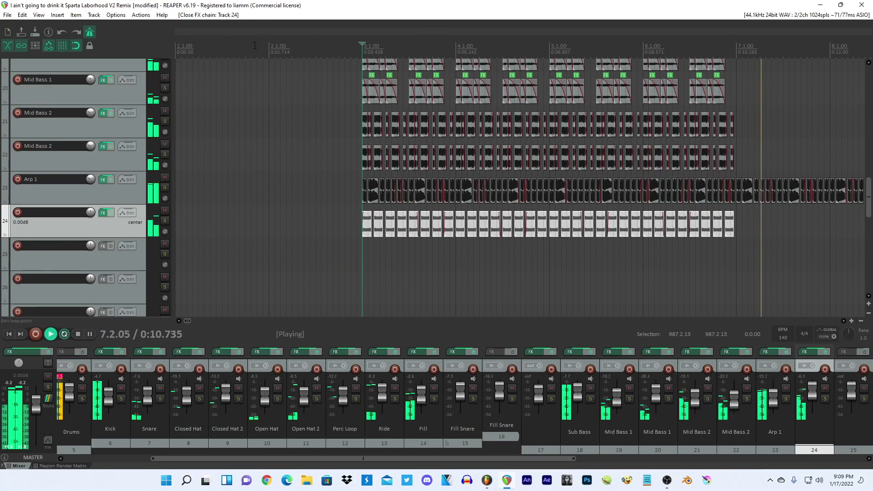
pyautogui.click(104, 179)
pyautogui.moveTo(51, 107); pyautogui.dragTo(74, 226)
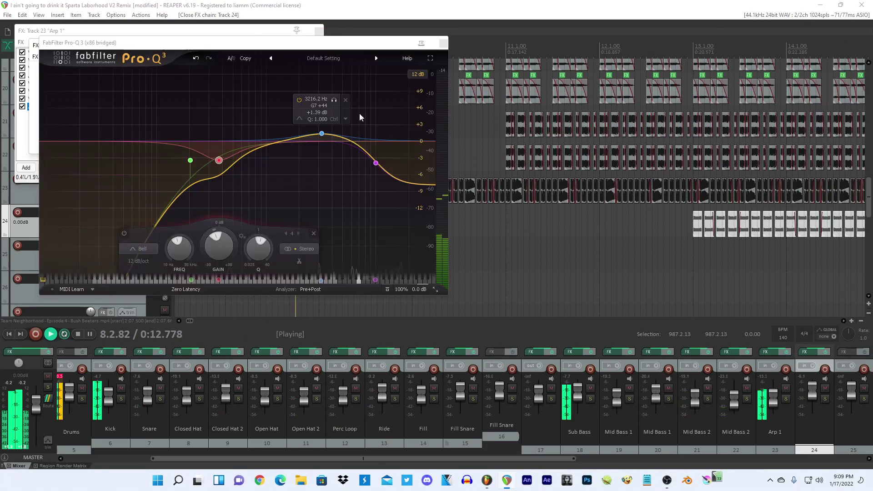
pyautogui.click(443, 44)
pyautogui.click(317, 101)
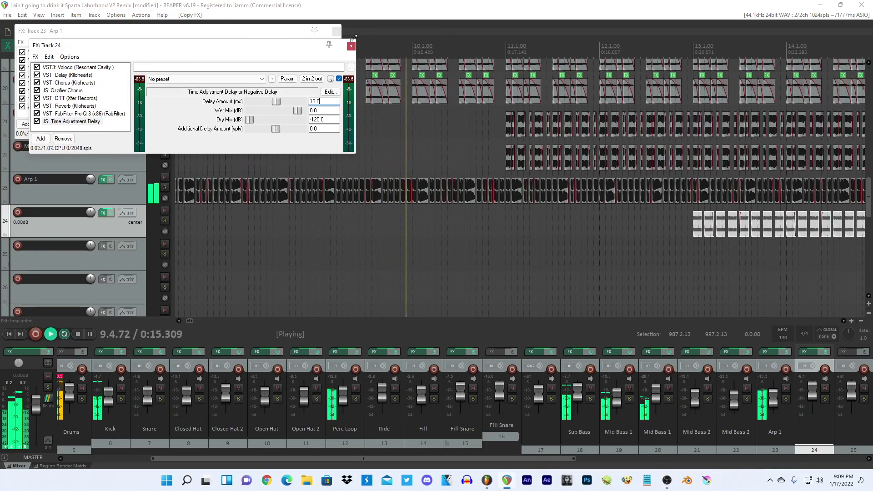
pyautogui.click(351, 45)
pyautogui.click(337, 31)
pyautogui.press('space')
pyautogui.press('space')
pyautogui.scroll(-1, 397, 157)
pyautogui.scroll(-3, 398, 156)
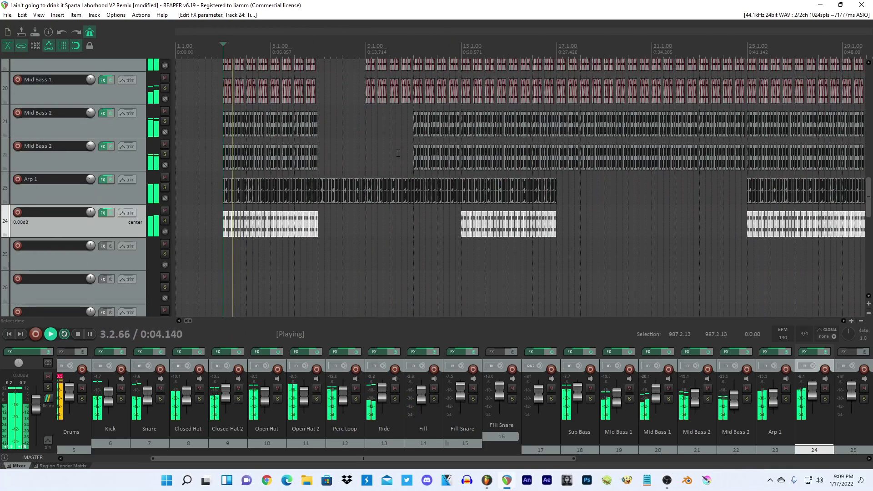
# Solo track 24, set its Time Adjustment Delay amount to 10 ms, and unsolo the track.
pyautogui.click(165, 221)
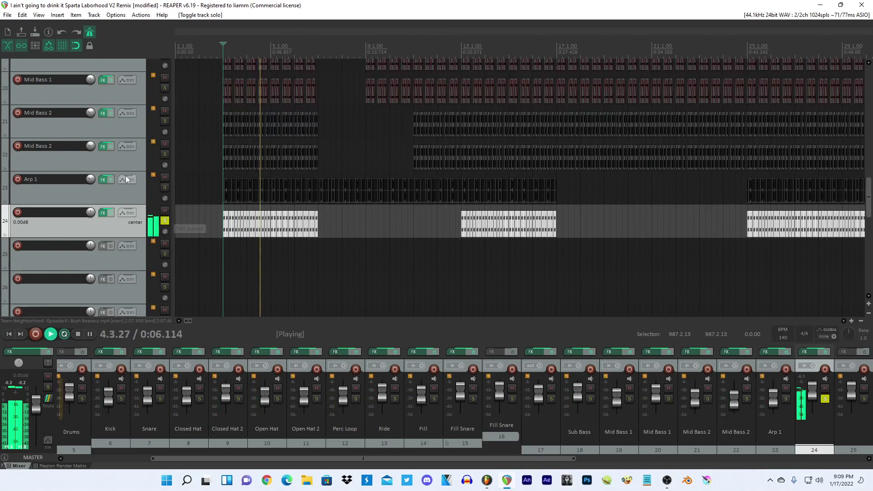
pyautogui.click(104, 213)
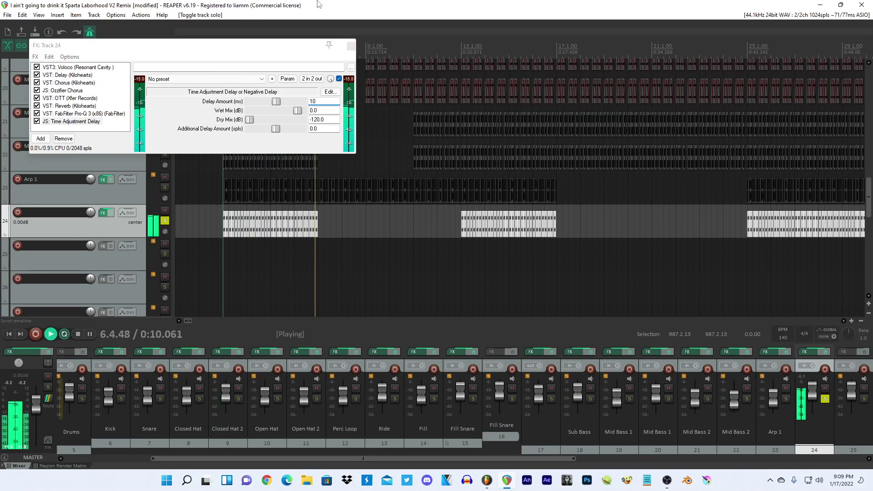
pyautogui.press('Return')
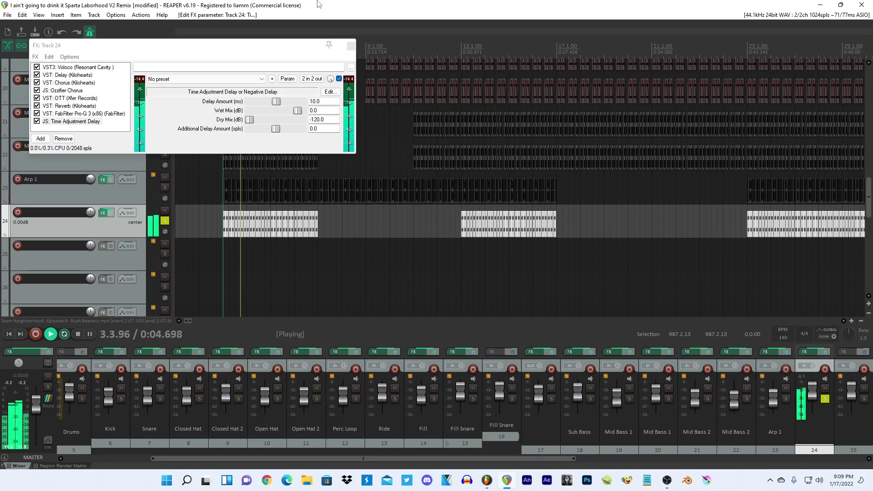
pyautogui.click(165, 221)
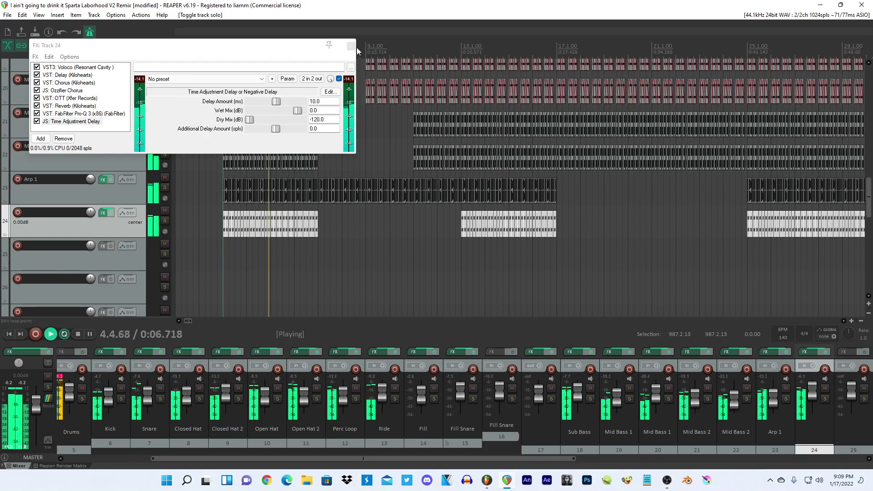
pyautogui.click(103, 212)
# Lower track 24's volume to -6.46 dB and duplicate the track while it is soloed.
pyautogui.scroll(-5, 90, 213)
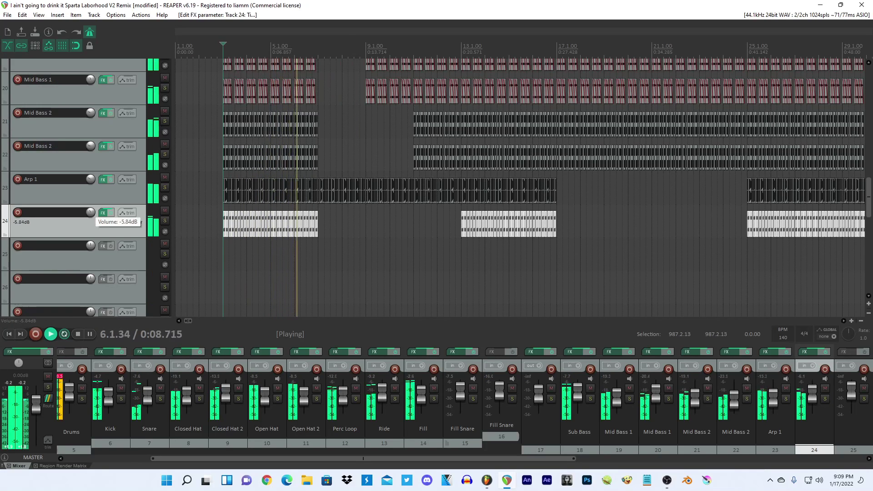
pyautogui.click(165, 221)
pyautogui.rightClick(86, 222)
pyautogui.click(118, 265)
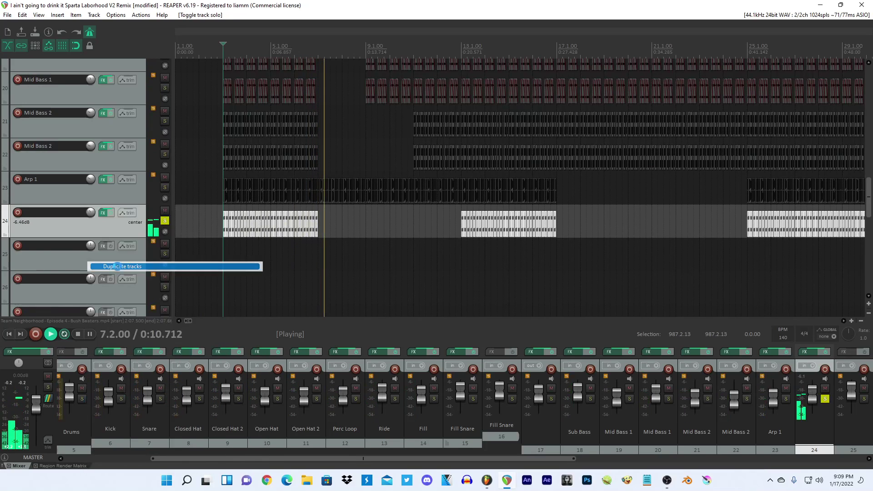
# Change the Voloco preset on the duplicated track 25 to Super Vocoder.
pyautogui.click(69, 67)
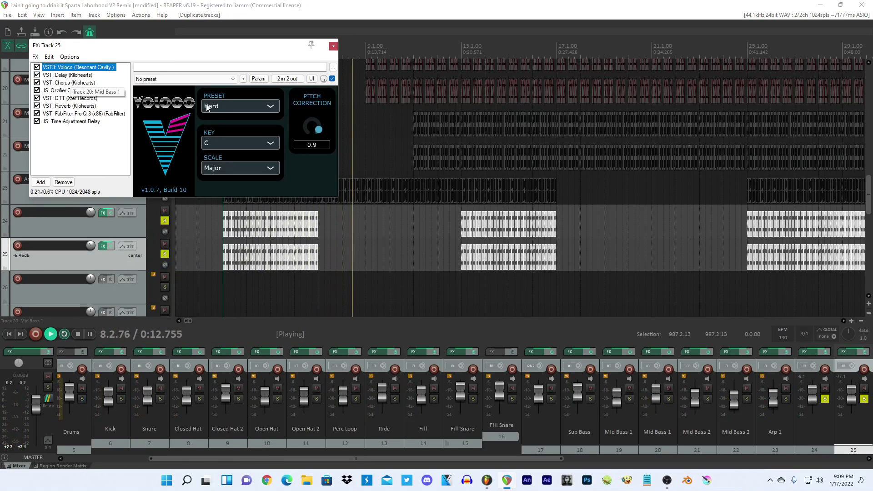
pyautogui.click(237, 106)
pyautogui.click(224, 151)
pyautogui.click(333, 46)
# Select every item on track 25, raise their pitch, and restart playback from bar 3.
pyautogui.click(223, 253)
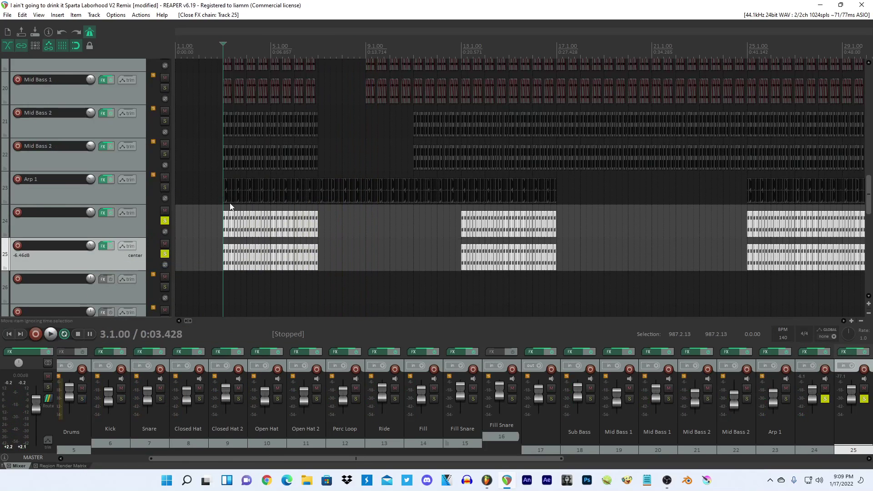
pyautogui.scroll(-3, 223, 252)
pyautogui.click(713, 258)
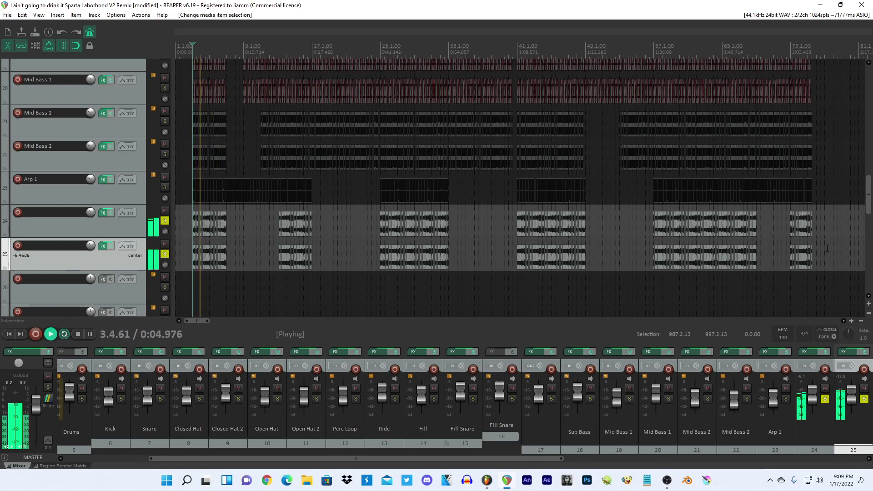
pyautogui.keyDown('shift'); pyautogui.click(811, 251); pyautogui.keyUp('shift')
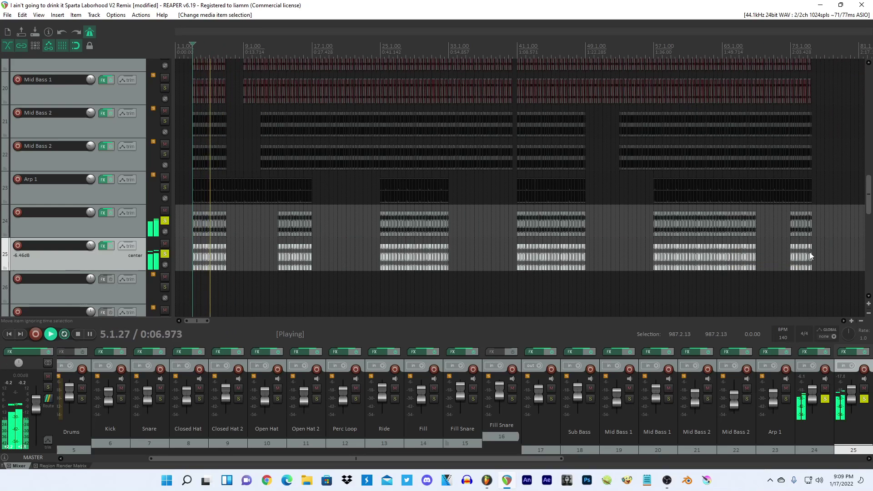
pyautogui.hotkey('shift', '0')
pyautogui.press('space')
pyautogui.press('space')
# Set track 25's Voloco scale to Chromatic and lower the track's volume to -19.06 dB, comparing it with and without track 24.
pyautogui.click(104, 246)
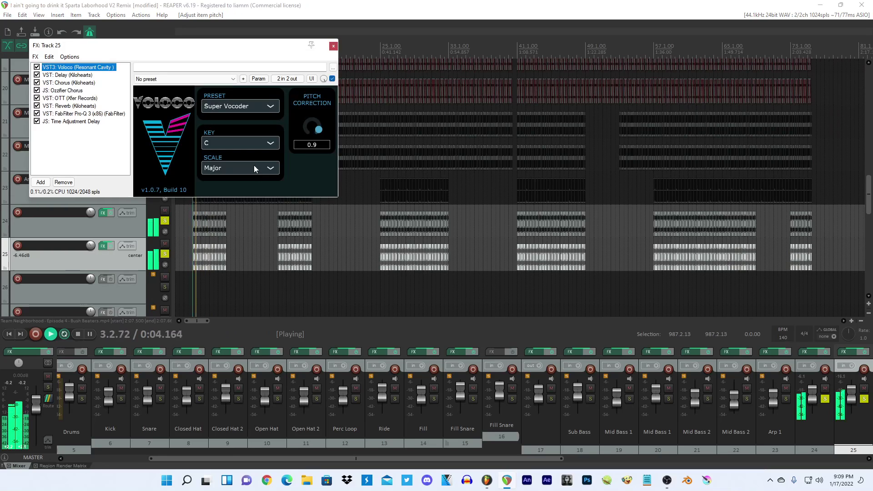
pyautogui.click(239, 168)
pyautogui.click(233, 253)
pyautogui.moveTo(93, 250); pyautogui.dragTo(93, 261)
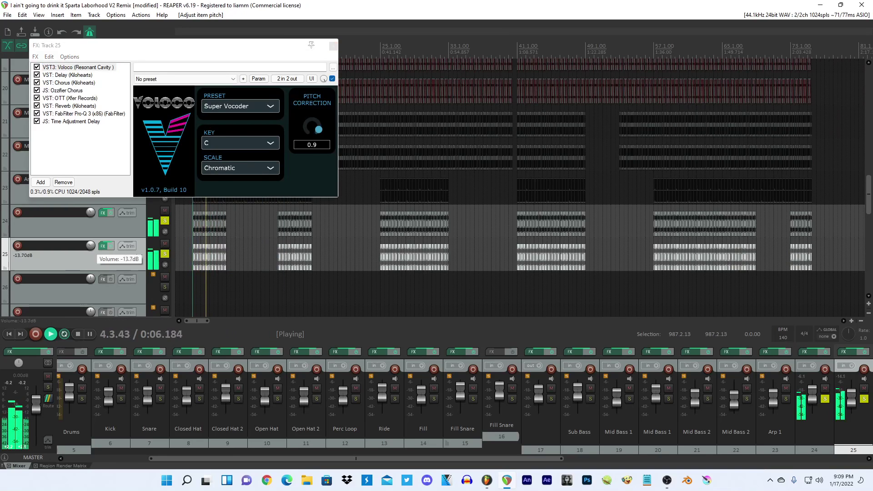
pyautogui.click(166, 221)
pyautogui.click(165, 221)
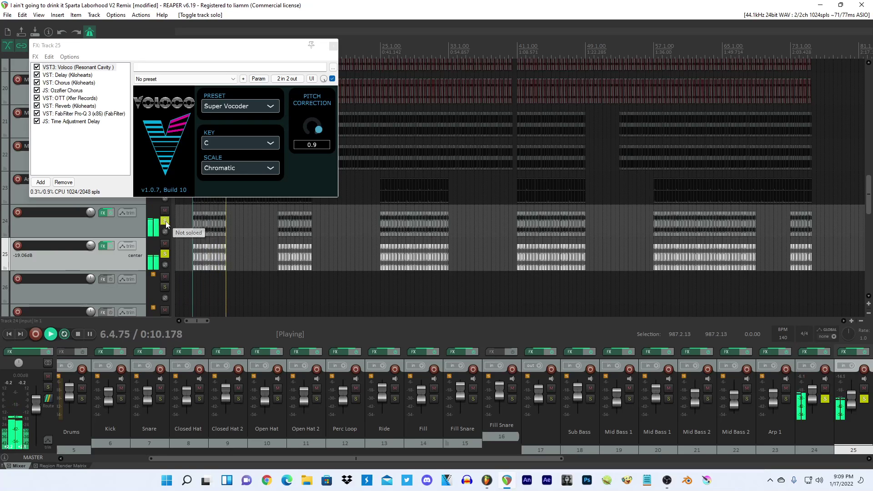
# Set Voloco's pitch correction on track 25 to 1.0 and the track's volume to -16.81 dB.
pyautogui.moveTo(314, 124); pyautogui.dragTo(336, 147)
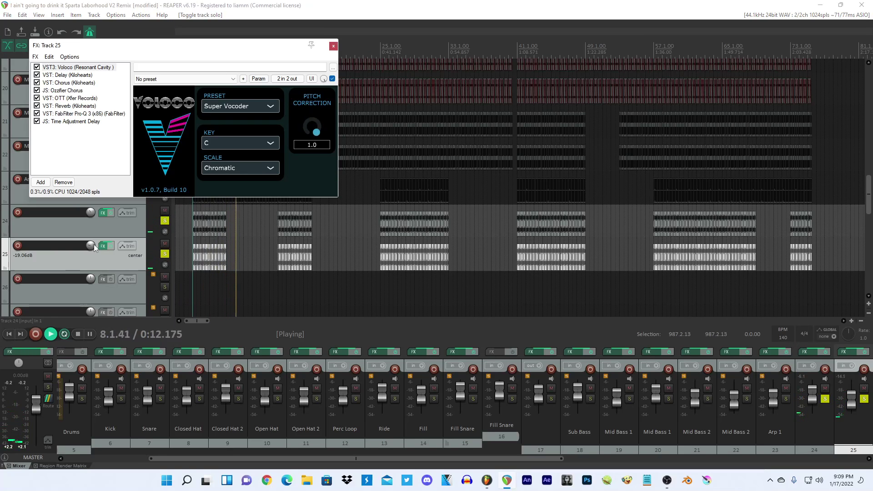
pyautogui.moveTo(93, 244); pyautogui.dragTo(94, 240)
# Unsolo tracks 24 and 25, close track 25's effects chain, and listen to the full mix before stopping playback.
pyautogui.click(166, 221)
pyautogui.click(165, 254)
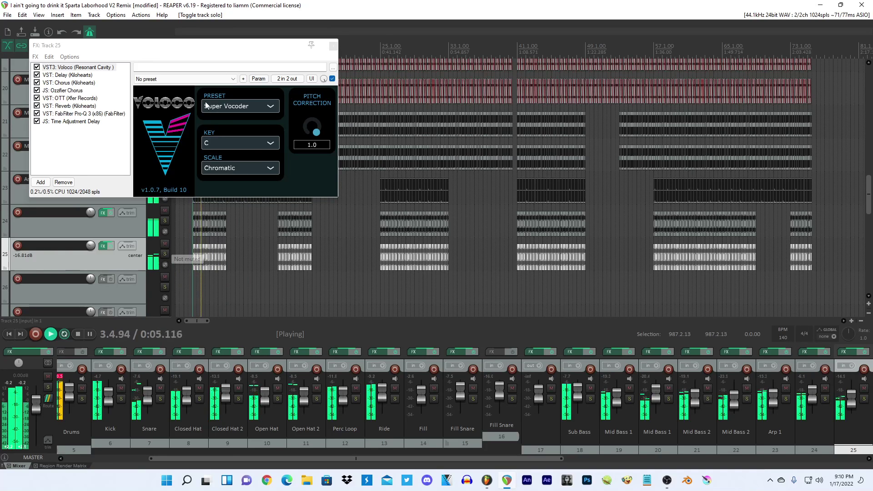
pyautogui.click(333, 46)
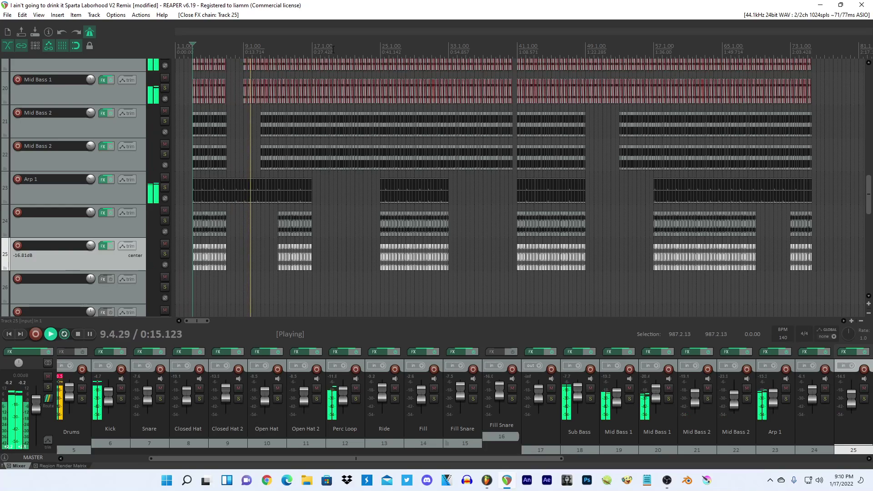
pyautogui.scroll(-3, 654, 158)
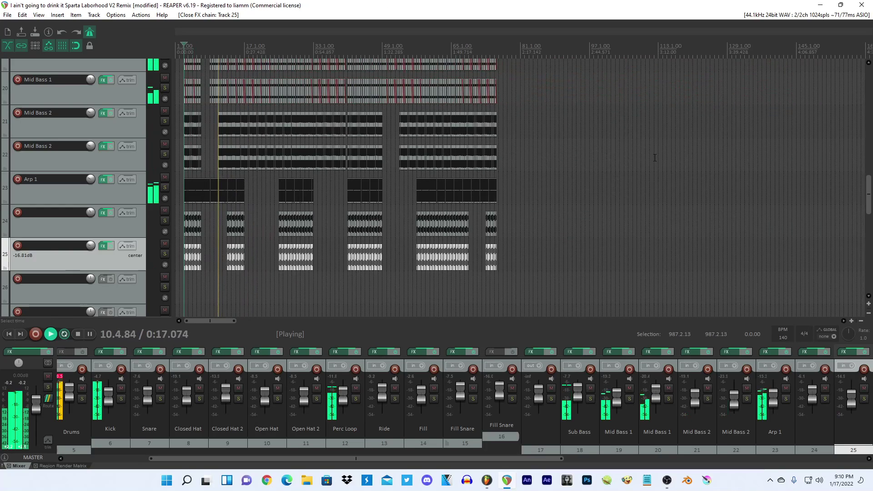
pyautogui.moveTo(869, 204); pyautogui.dragTo(869, 91)
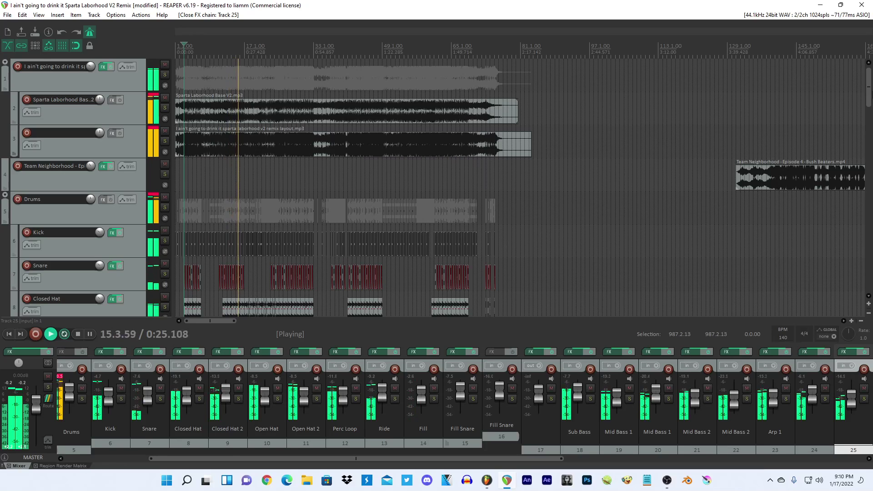
pyautogui.press('space')
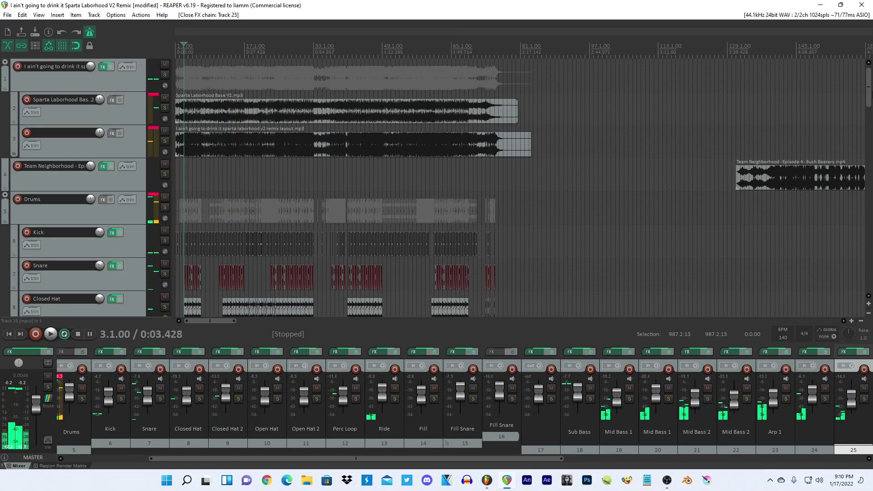
# Switch to FL Studio to check the Track 8 pattern in the remix layout's playlist, and return to REAPER.
pyautogui.click(487, 480)
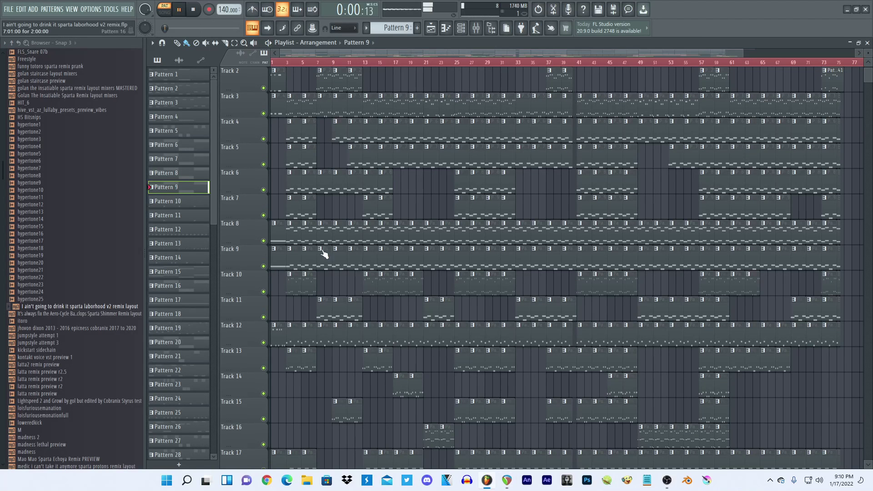
pyautogui.click(305, 235)
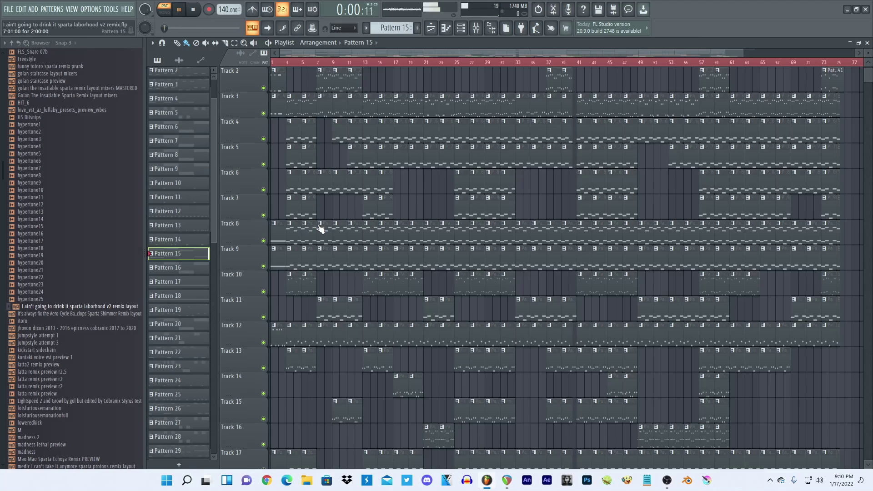
pyautogui.click(506, 478)
# Play the Team Neighborhood source video around bars 601 to 605 with the video window open to look for a usable sample.
pyautogui.scroll(-6, 437, 159)
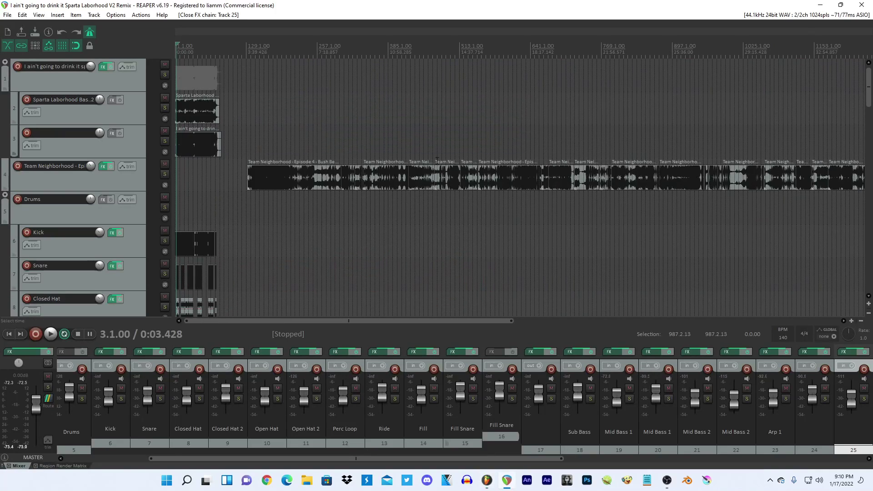
pyautogui.click(438, 168)
pyautogui.scroll(8, 439, 168)
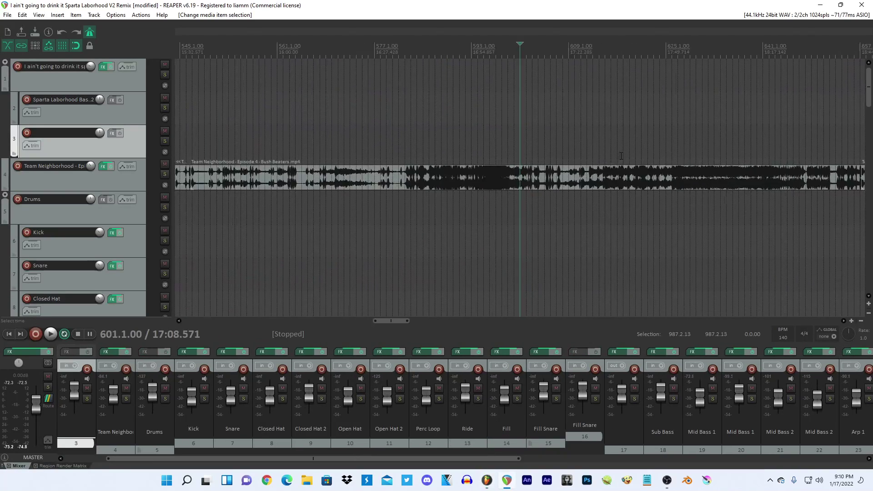
pyautogui.press('space')
pyautogui.click(506, 480)
pyautogui.click(506, 480)
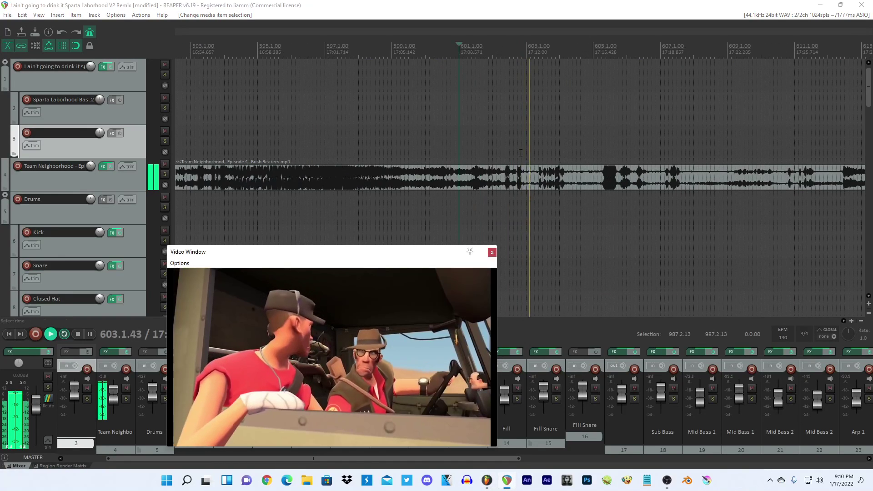
pyautogui.scroll(8, 368, 145)
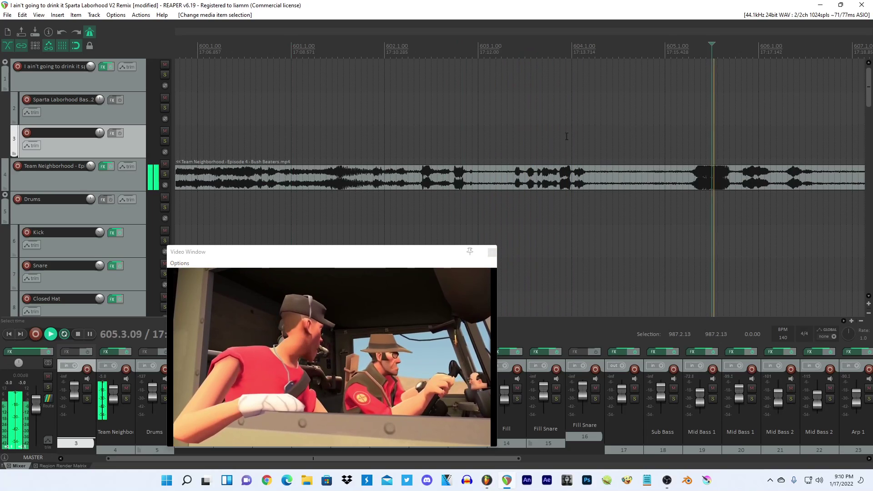
pyautogui.click(668, 154)
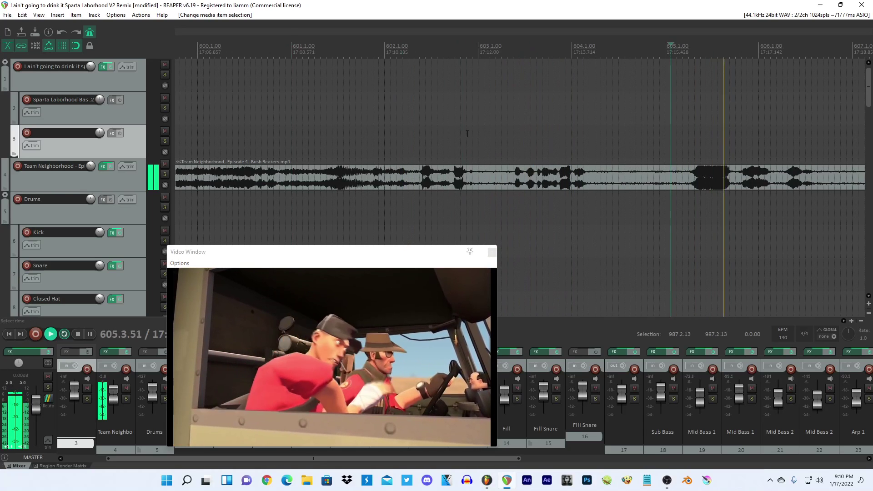
pyautogui.click(408, 145)
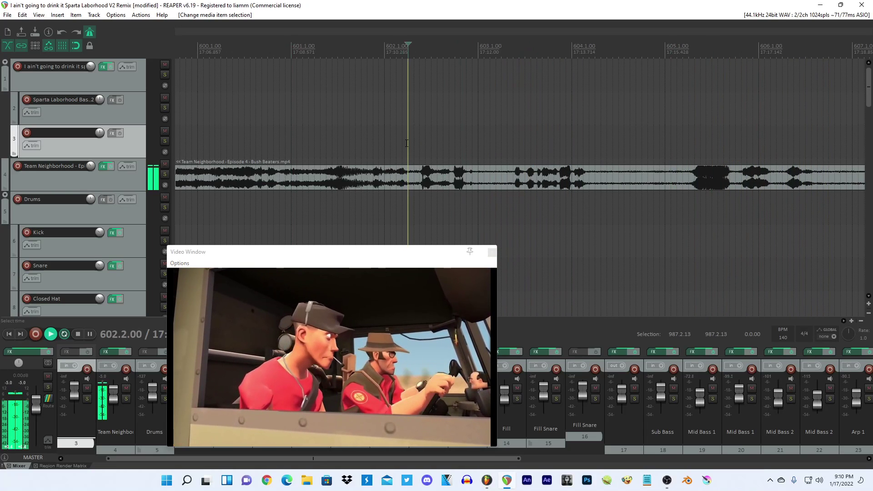
pyautogui.scroll(2, 407, 146)
pyautogui.click(316, 140)
pyautogui.press('space')
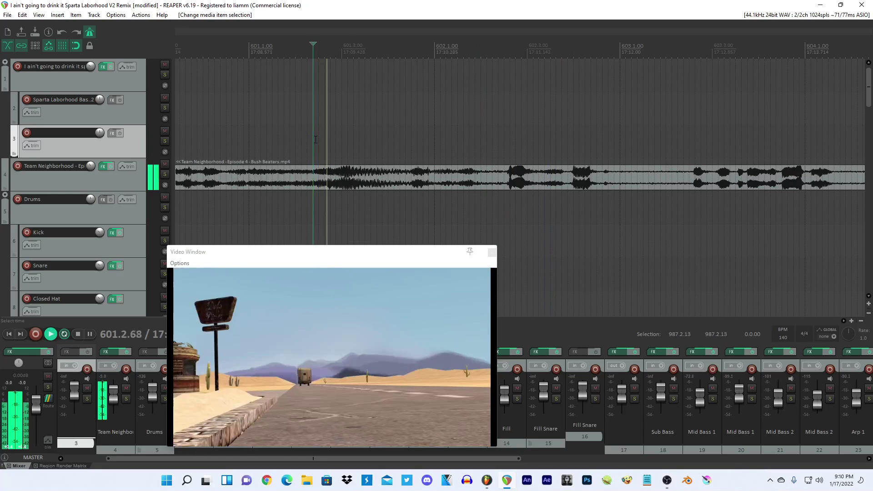
# Continue scanning the Team Neighborhood source video for samples around bars 753 to 767.
pyautogui.scroll(-14, 315, 139)
pyautogui.scroll(-3, 315, 139)
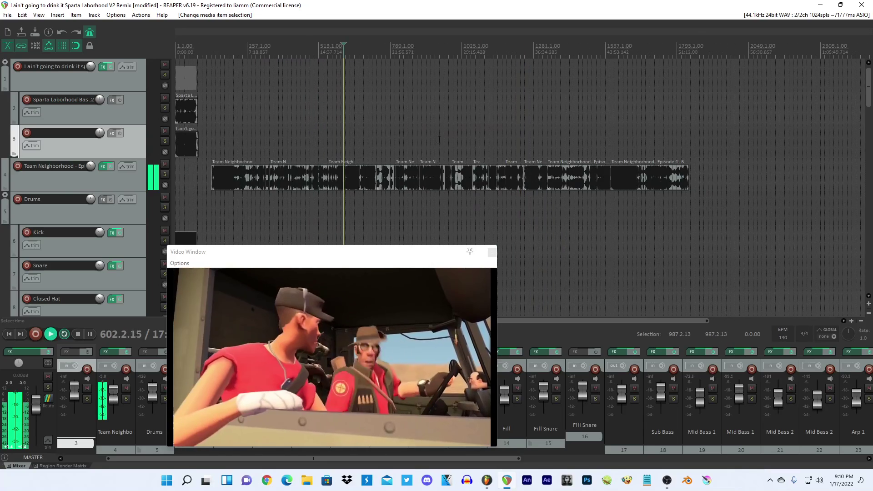
pyautogui.click(385, 145)
pyautogui.scroll(10, 386, 145)
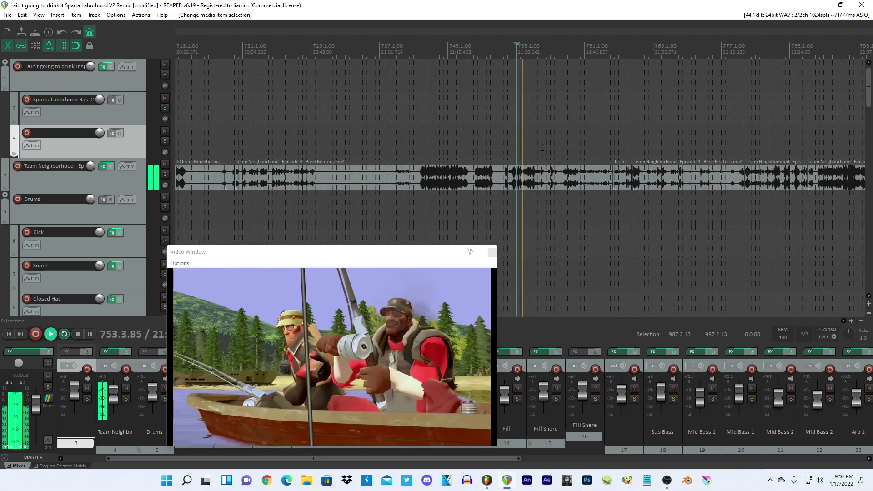
pyautogui.click(571, 148)
pyautogui.click(631, 148)
pyautogui.scroll(5, 631, 148)
pyautogui.click(387, 148)
pyautogui.scroll(6, 386, 149)
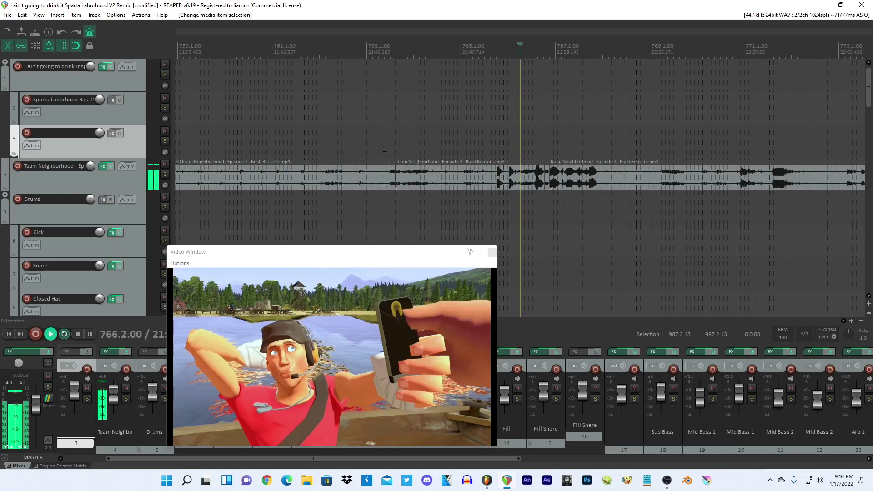
pyautogui.scroll(-1, 508, 172)
pyautogui.press('space')
# Select and audition the short source video clips around bars 766 and 767 on track 4.
pyautogui.click(562, 174)
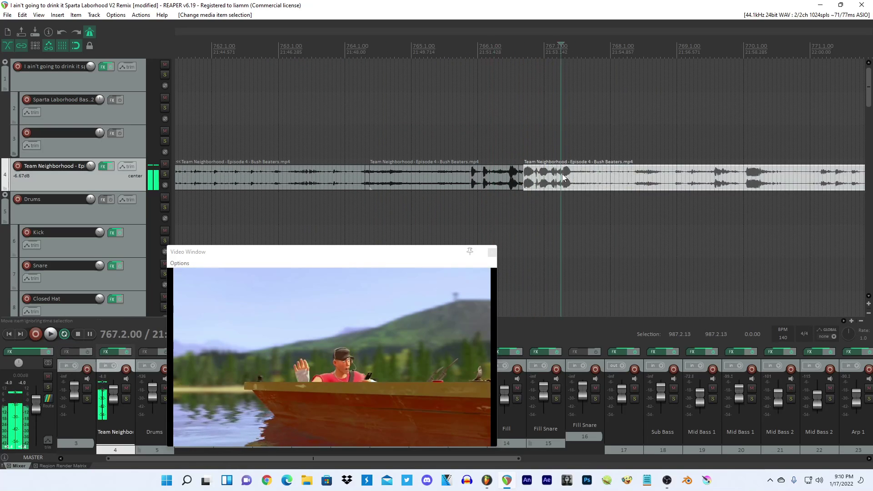
pyautogui.press('space')
pyautogui.scroll(3, 560, 173)
pyautogui.press('space')
pyautogui.click(544, 174)
pyautogui.click(360, 176)
# Play the Team Neighborhood source video around bars 865 to 893 to look for a usable sample.
pyautogui.scroll(-9, 339, 177)
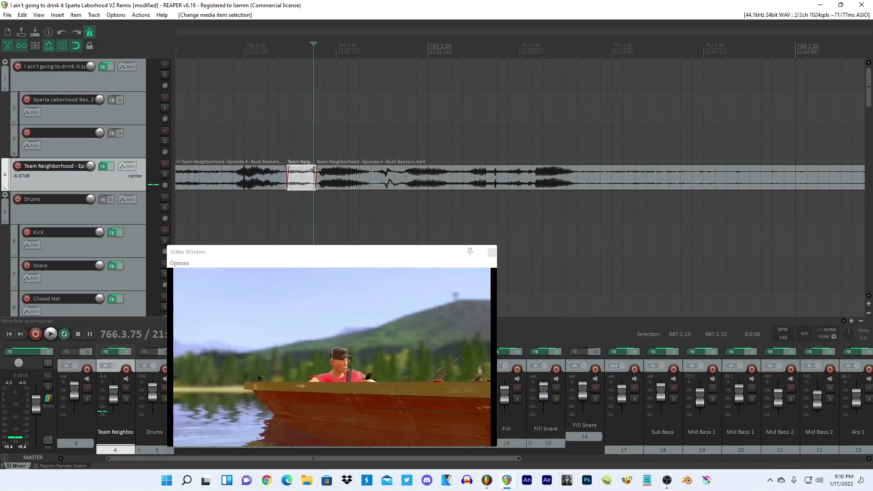
pyautogui.press('space')
pyautogui.click(597, 136)
pyautogui.scroll(-2, 585, 180)
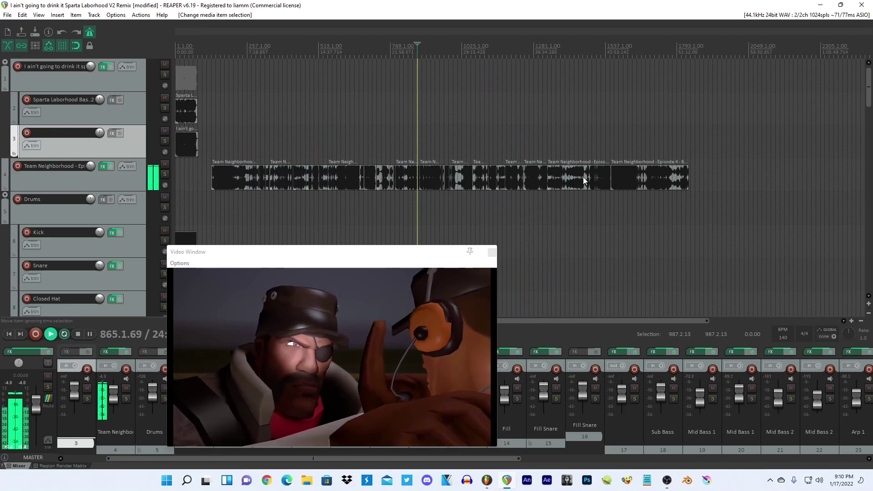
pyautogui.scroll(5, 521, 173)
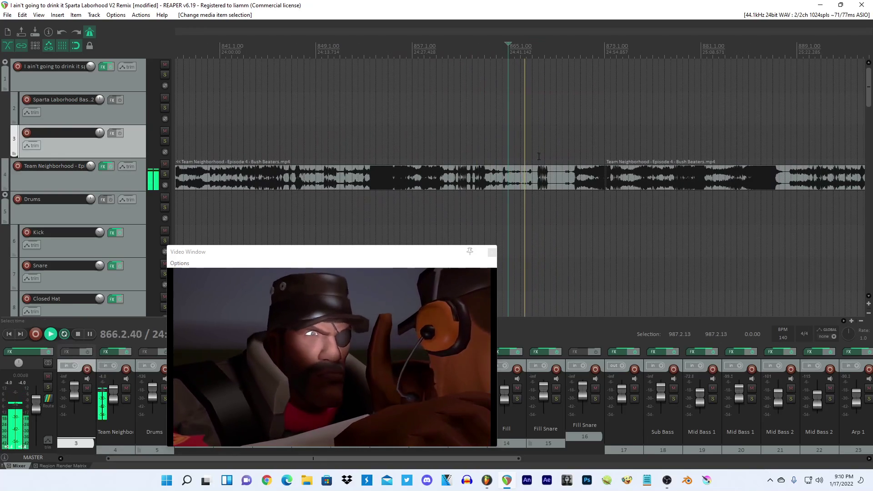
pyautogui.scroll(3, 539, 156)
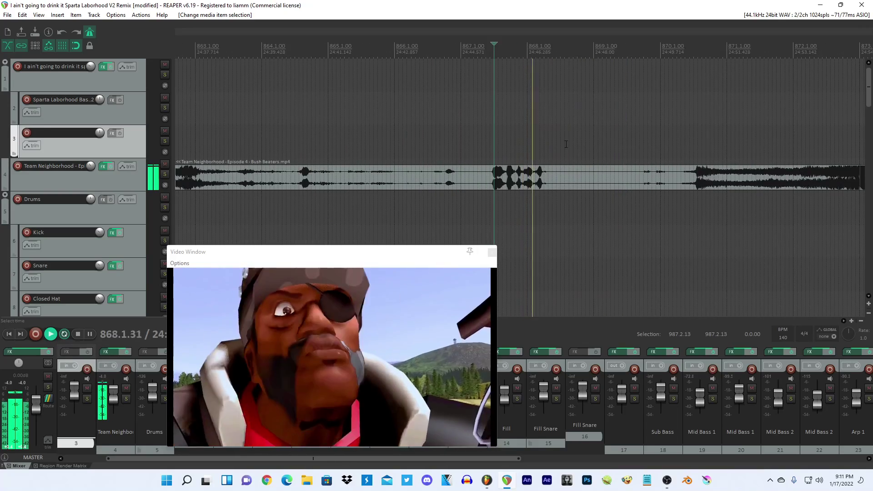
pyautogui.scroll(-2, 567, 143)
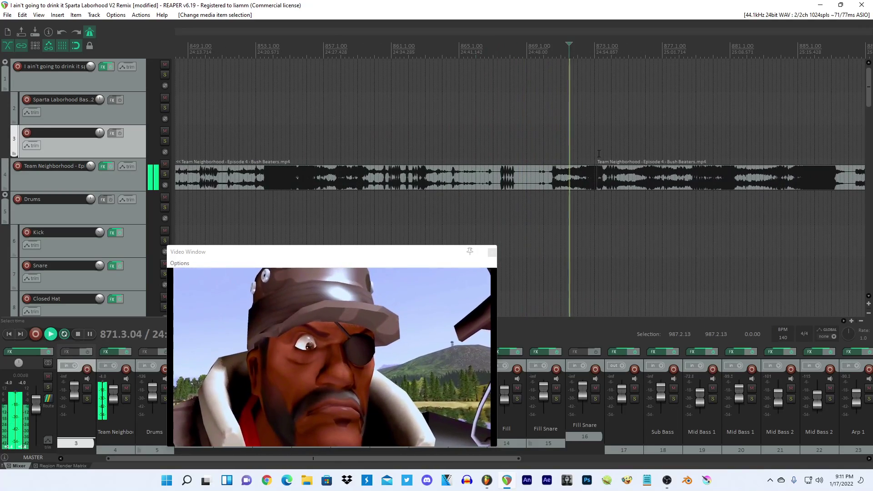
pyautogui.scroll(4, 598, 174)
pyautogui.scroll(-9, 564, 177)
pyautogui.click(566, 153)
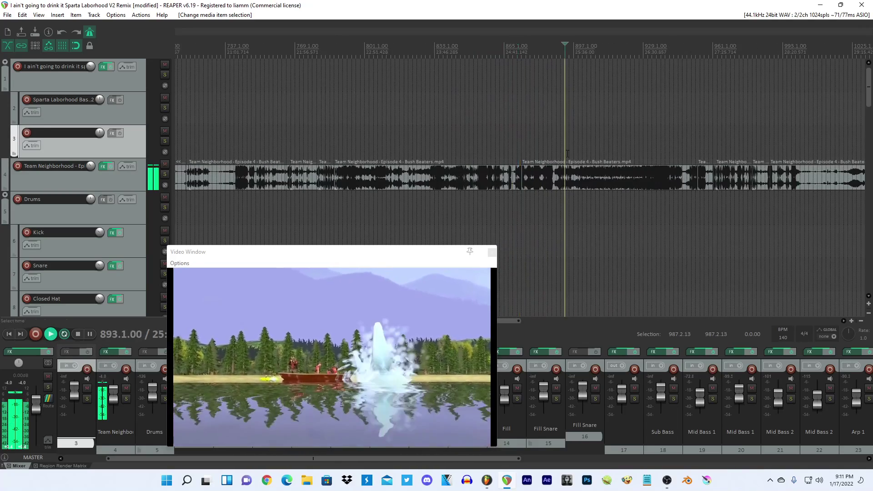
# Bypass the effects on the Team Neighborhood track and play its source video around bar 874.
pyautogui.scroll(2, 568, 153)
pyautogui.click(110, 167)
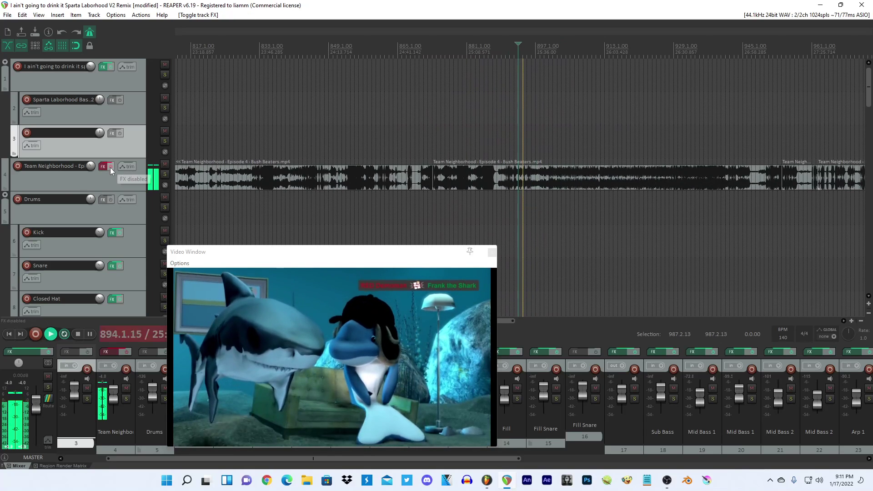
pyautogui.click(389, 160)
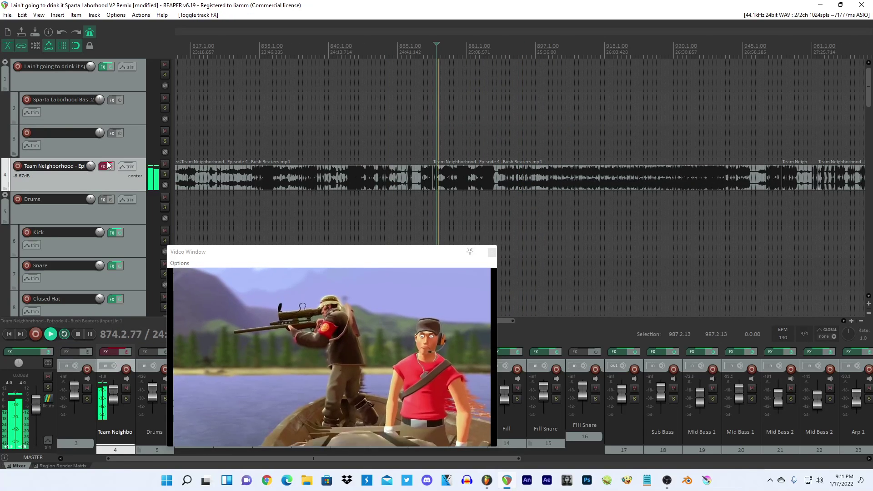
pyautogui.scroll(4, 464, 173)
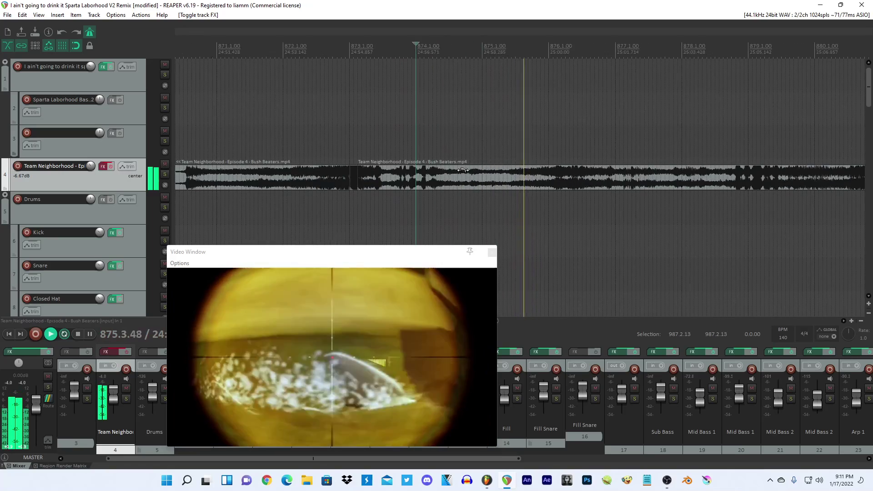
# Scan the Team Neighborhood source video for samples between bars 859 and 888 with its effects bypassed.
pyautogui.click(629, 145)
pyautogui.scroll(-2, 614, 148)
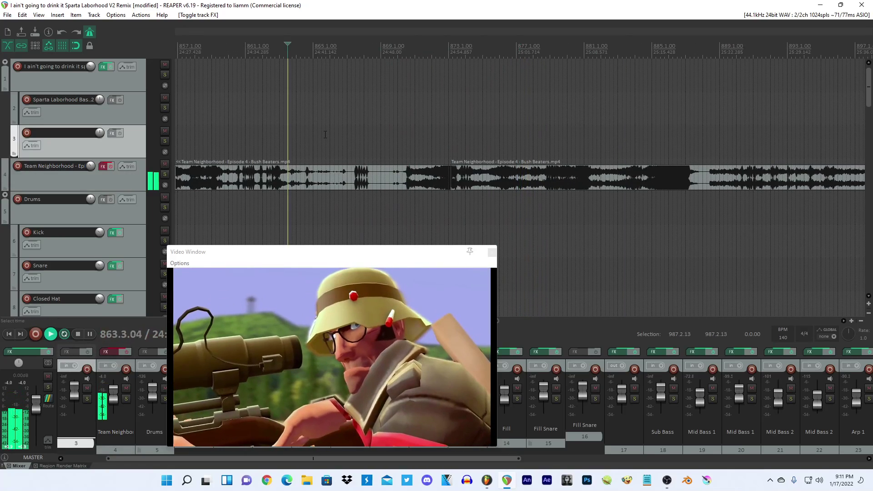
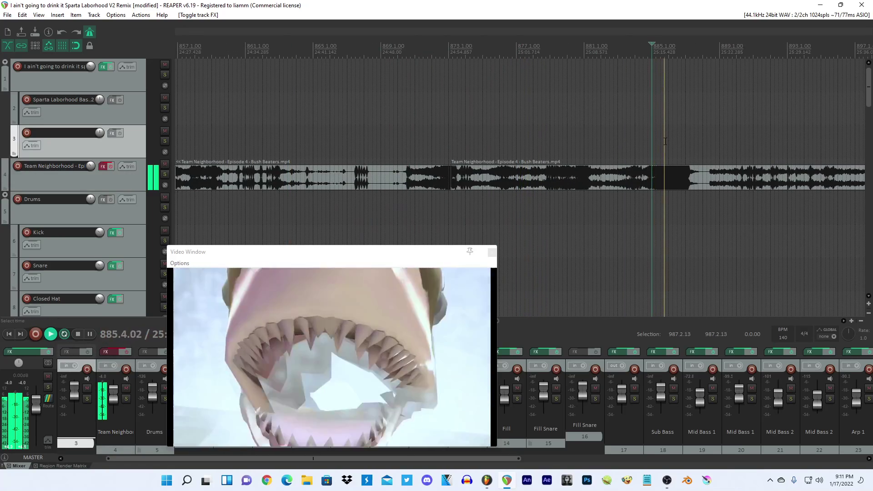
pyautogui.scroll(-1, 542, 138)
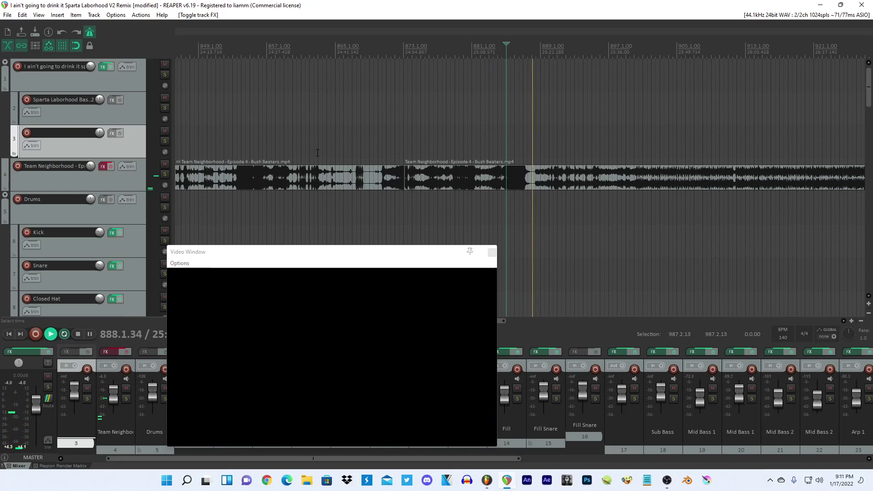
pyautogui.click(332, 150)
pyautogui.scroll(2, 331, 151)
pyautogui.scroll(-5, 513, 159)
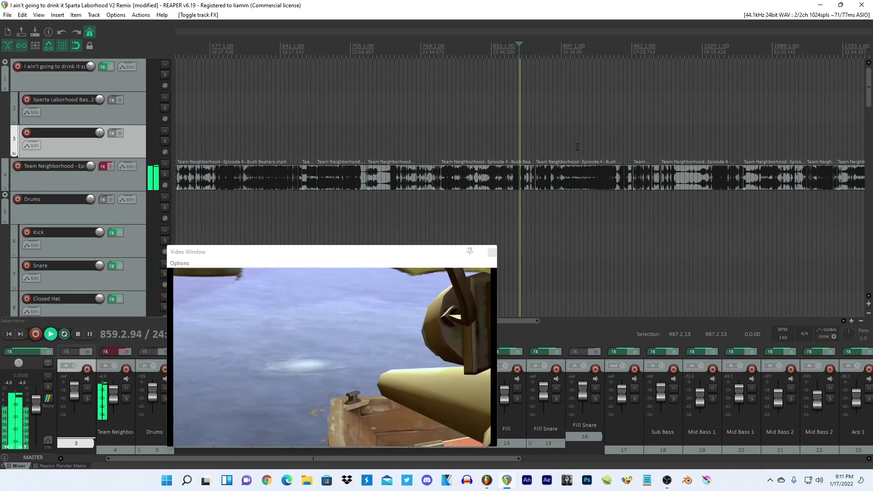
# Continue scanning the source video for samples around bars 953 to 1005, including the campfire scenes.
pyautogui.click(624, 150)
pyautogui.scroll(5, 614, 151)
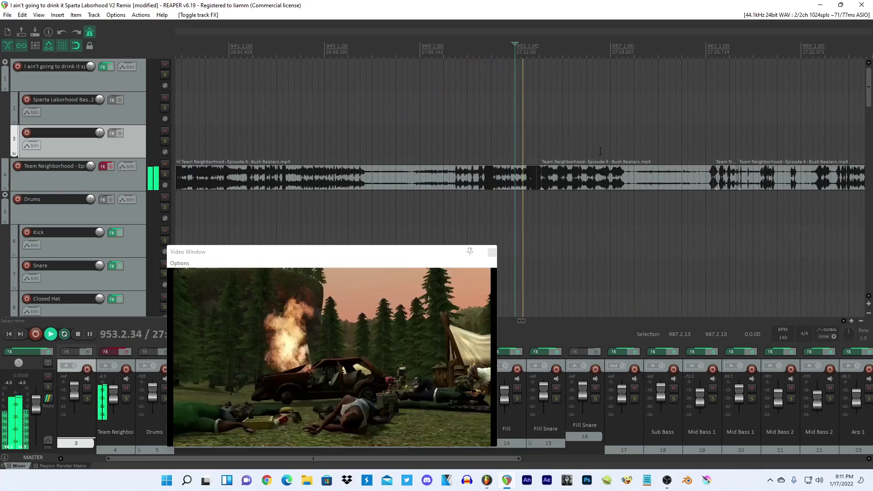
pyautogui.scroll(-3, 570, 151)
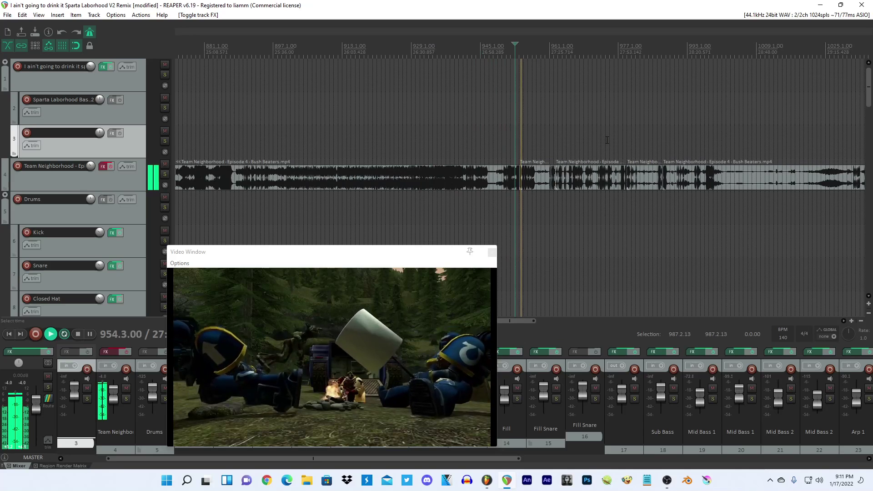
pyautogui.scroll(-2, 591, 143)
pyautogui.click(586, 145)
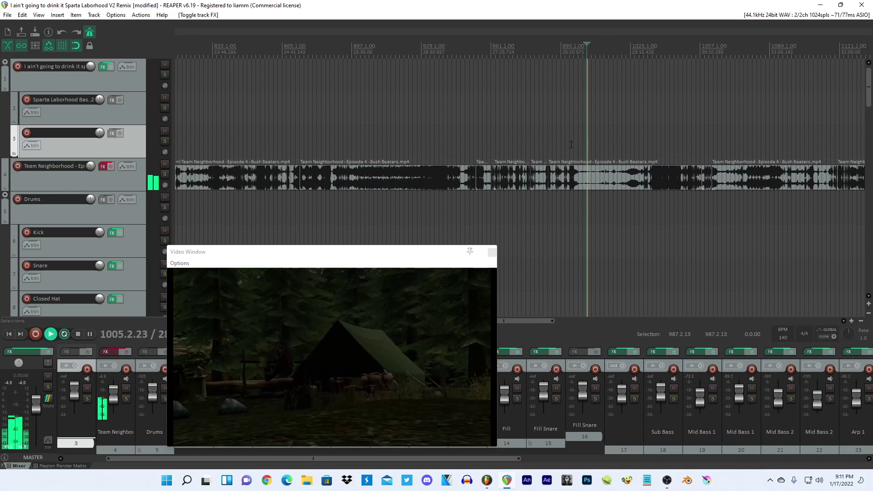
pyautogui.click(571, 145)
pyautogui.scroll(4, 569, 143)
pyautogui.click(466, 146)
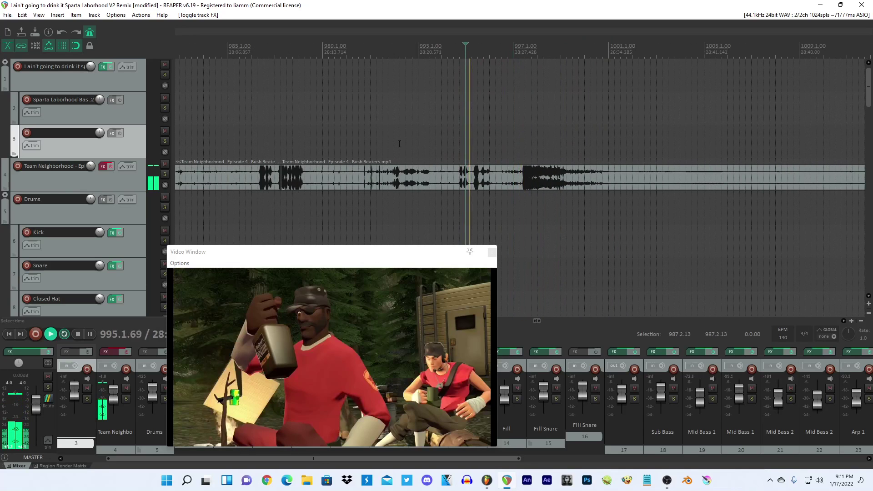
pyautogui.scroll(-2, 547, 149)
pyautogui.click(416, 141)
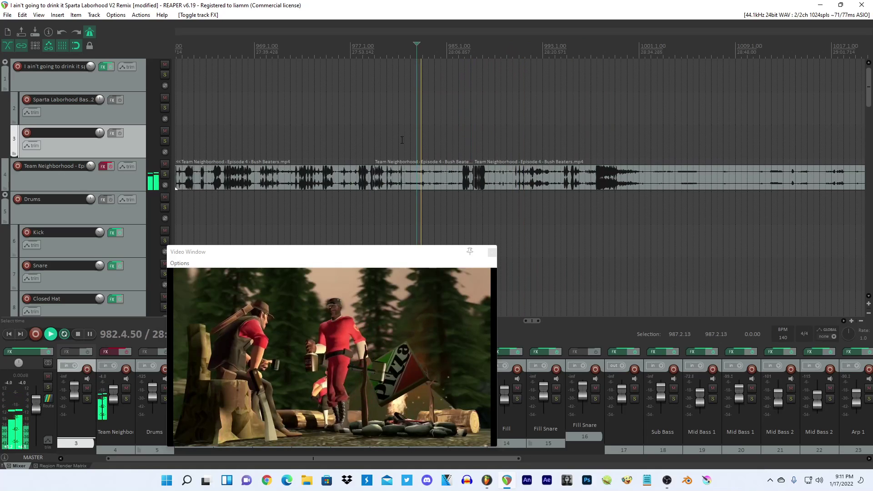
pyautogui.click(302, 129)
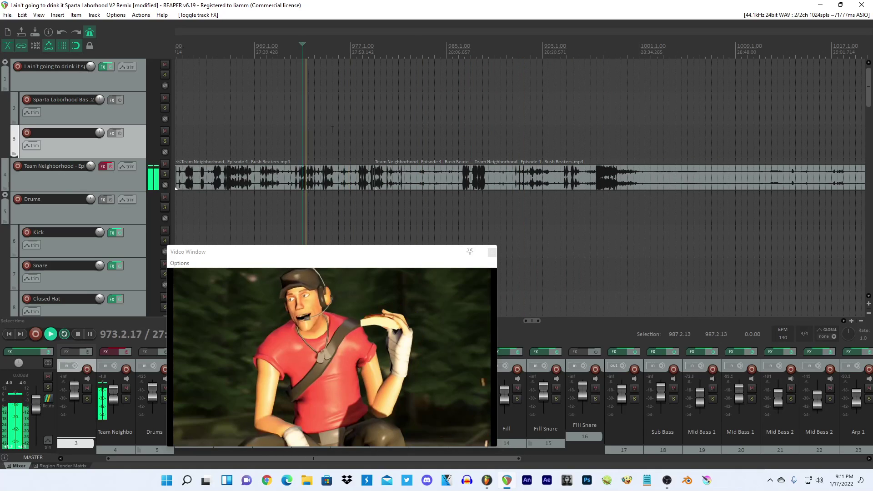
# Audition the source video on track 4 around bars 1077 to 1095 for a usable sample.
pyautogui.scroll(-3, 346, 126)
pyautogui.scroll(-3, 347, 126)
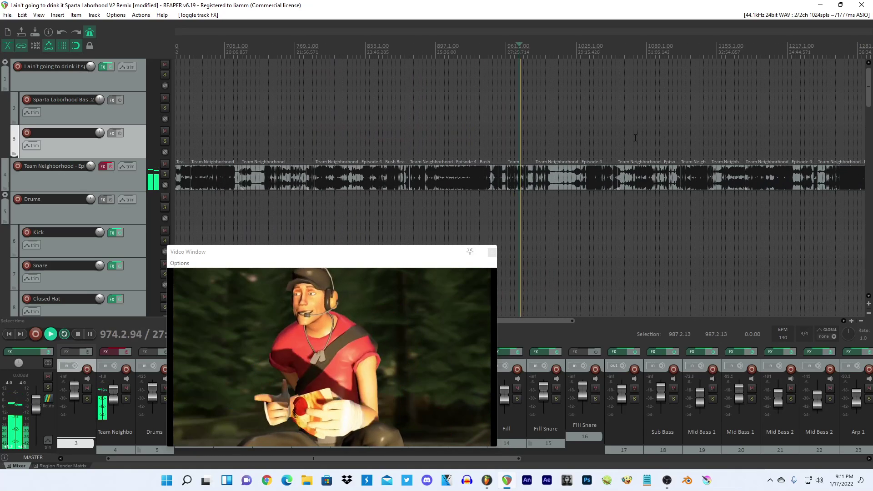
pyautogui.click(633, 138)
pyautogui.scroll(4, 636, 138)
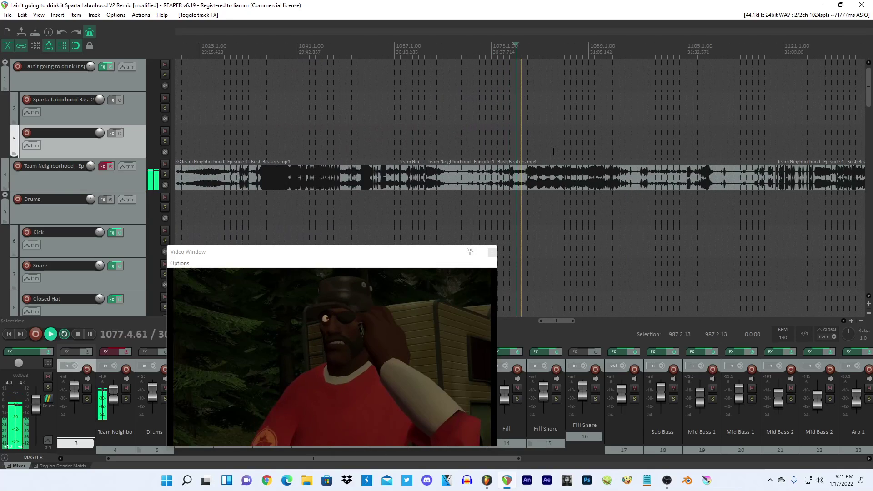
pyautogui.click(618, 152)
pyautogui.scroll(4, 620, 152)
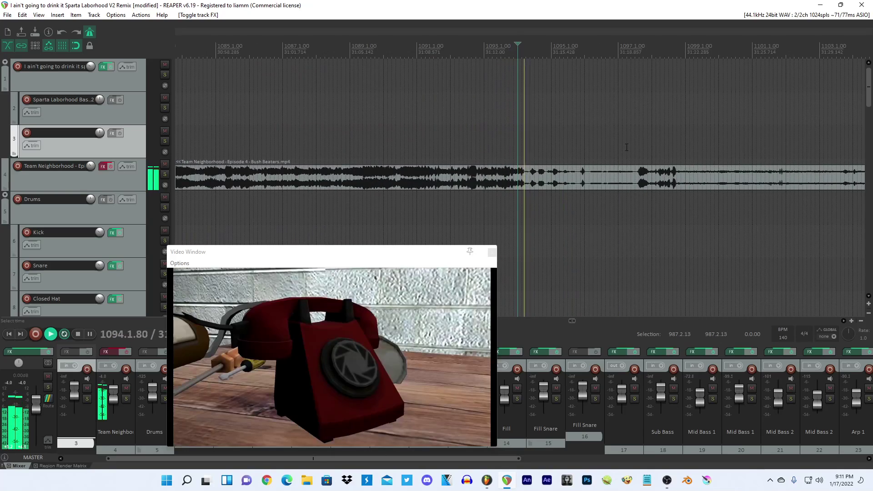
pyautogui.scroll(-2, 614, 151)
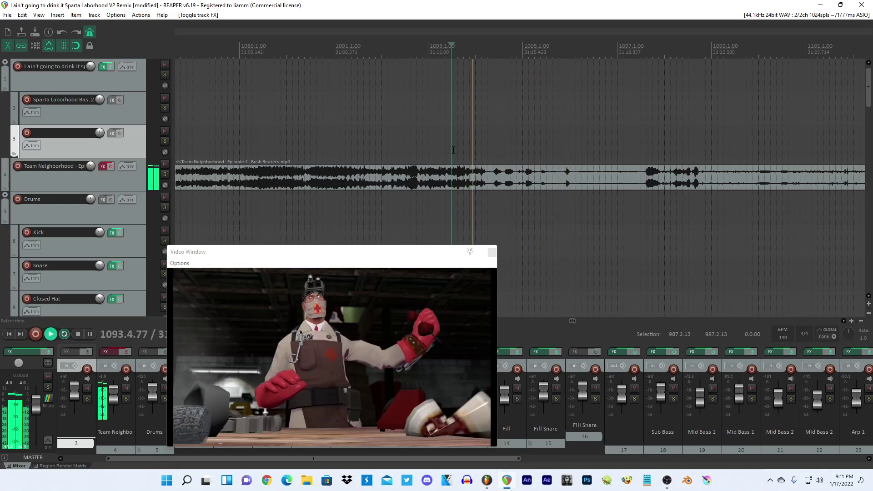
pyautogui.scroll(-6, 605, 182)
pyautogui.click(604, 182)
pyautogui.scroll(4, 604, 182)
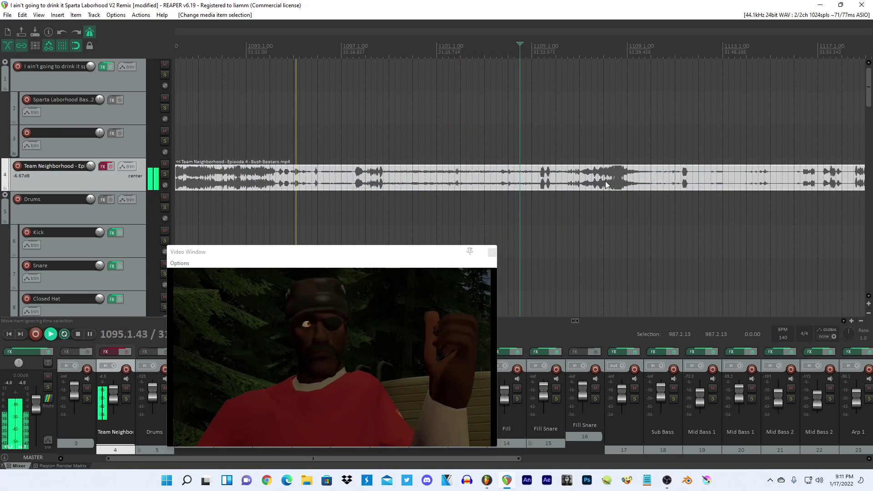
# Play the short sounds in the source video around bars 1105 to 1111 on track 4.
pyautogui.click(546, 155)
pyautogui.scroll(-2, 551, 157)
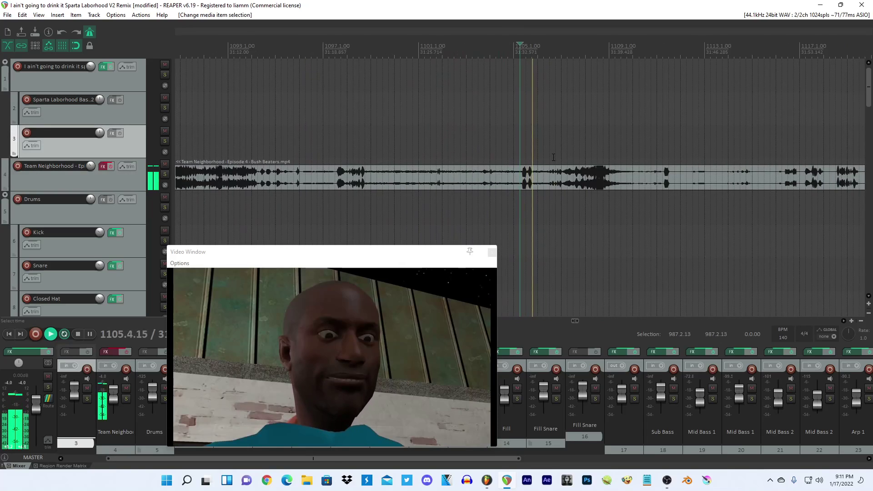
pyautogui.scroll(6, 554, 157)
pyautogui.click(546, 156)
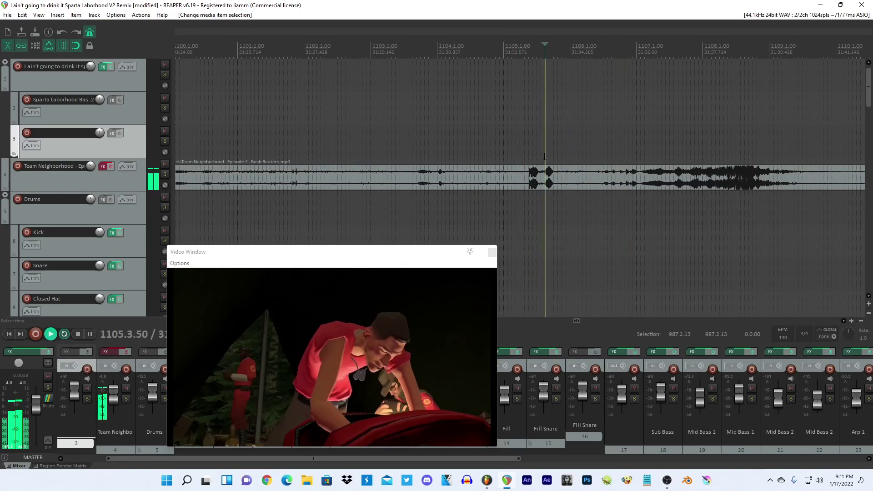
pyautogui.scroll(4, 542, 156)
pyautogui.scroll(-9, 535, 156)
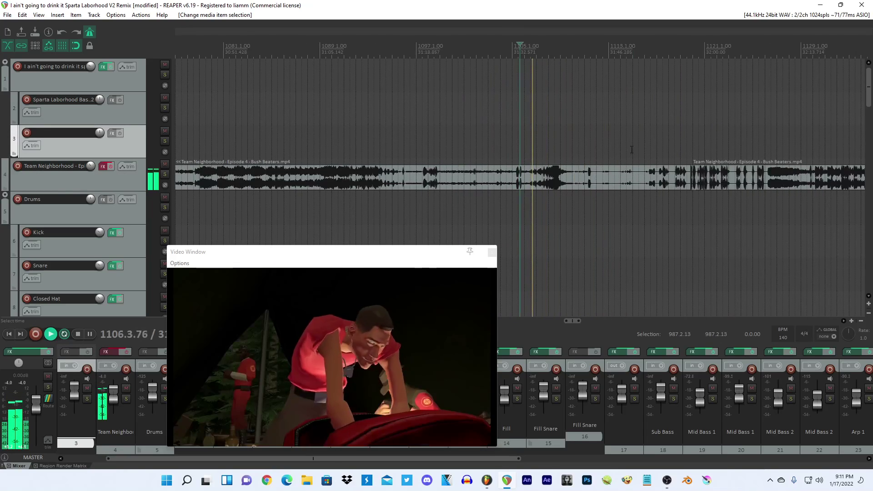
pyautogui.click(631, 149)
pyautogui.scroll(3, 631, 149)
pyautogui.click(395, 148)
pyautogui.scroll(3, 395, 148)
pyautogui.scroll(-5, 396, 148)
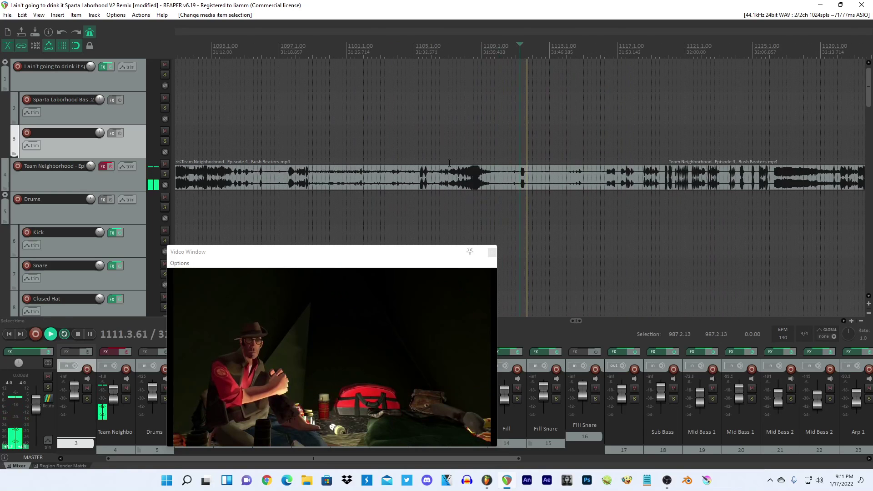
# Split the Team Neighborhood clip on track 4 at the start of the short sound in bar 1111.
pyautogui.scroll(10, 595, 186)
pyautogui.press('space')
pyautogui.click(553, 176)
pyautogui.scroll(2, 553, 175)
pyautogui.press('s')
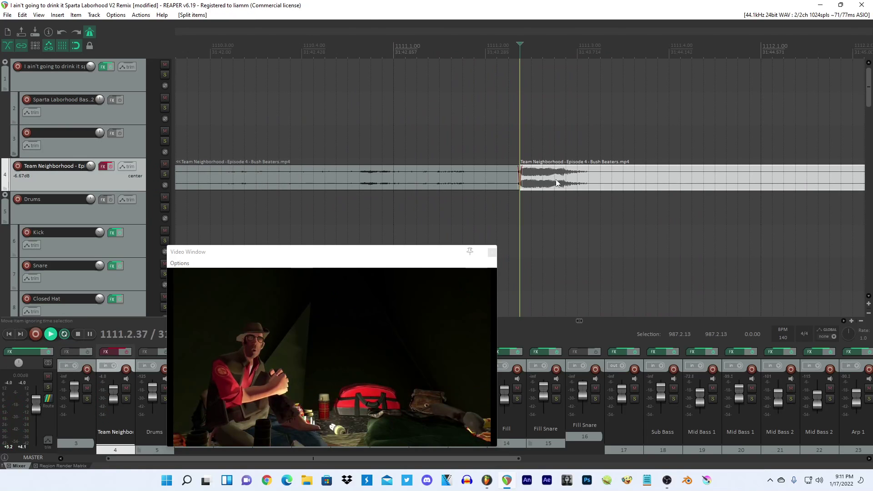
pyautogui.click(569, 179)
pyautogui.scroll(-8, 561, 178)
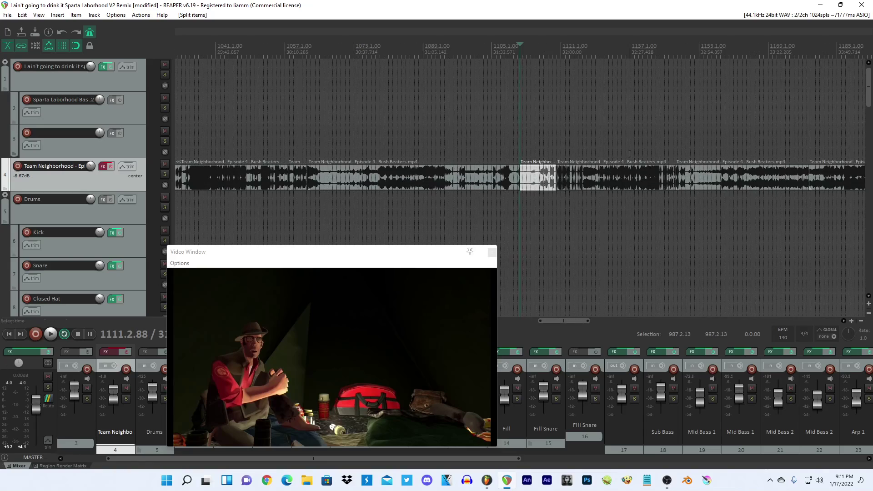
# Audition the source video around bars 1148 to 1150 and select the track 4 clip ending there.
pyautogui.click(630, 148)
pyautogui.press('space')
pyautogui.scroll(2, 616, 148)
pyautogui.click(574, 150)
pyautogui.scroll(4, 551, 151)
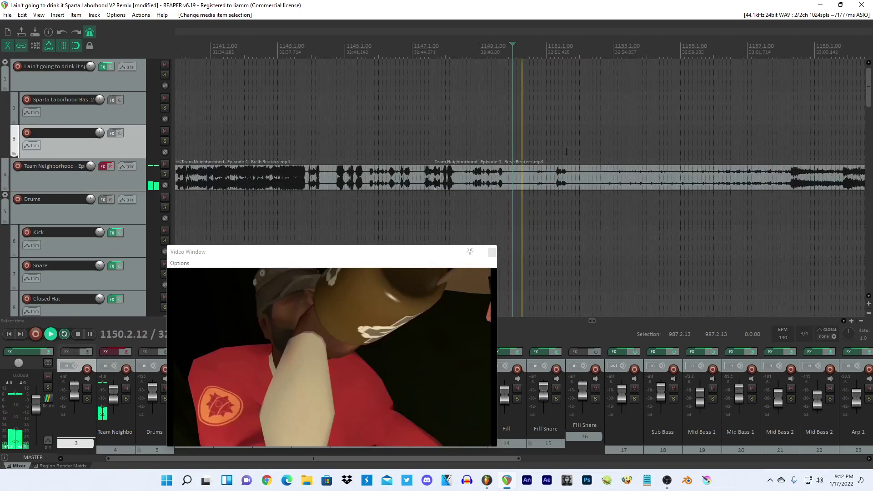
pyautogui.scroll(-4, 523, 148)
pyautogui.scroll(3, 522, 148)
pyautogui.press('space')
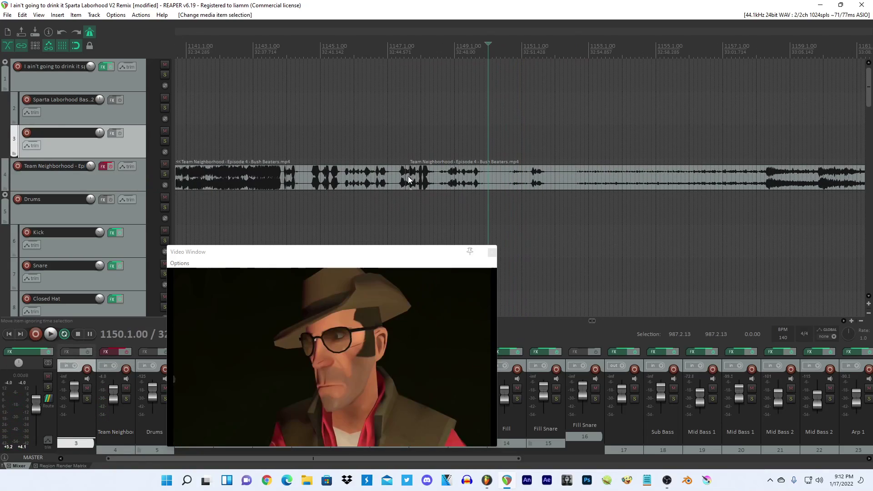
pyautogui.click(402, 174)
pyautogui.press('space')
pyautogui.scroll(-8, 599, 141)
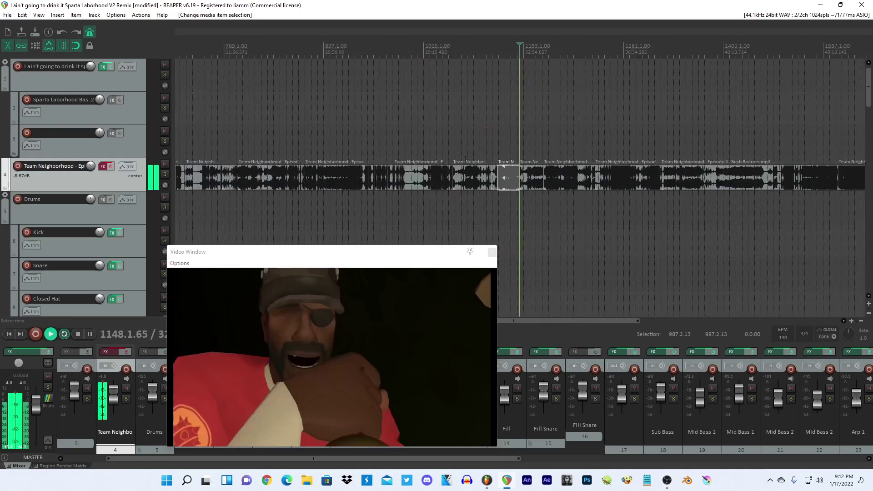
# Continue scanning the Team Neighborhood source video for samples around bars 1318 to 1329.
pyautogui.click(599, 141)
pyautogui.scroll(6, 599, 141)
pyautogui.click(644, 138)
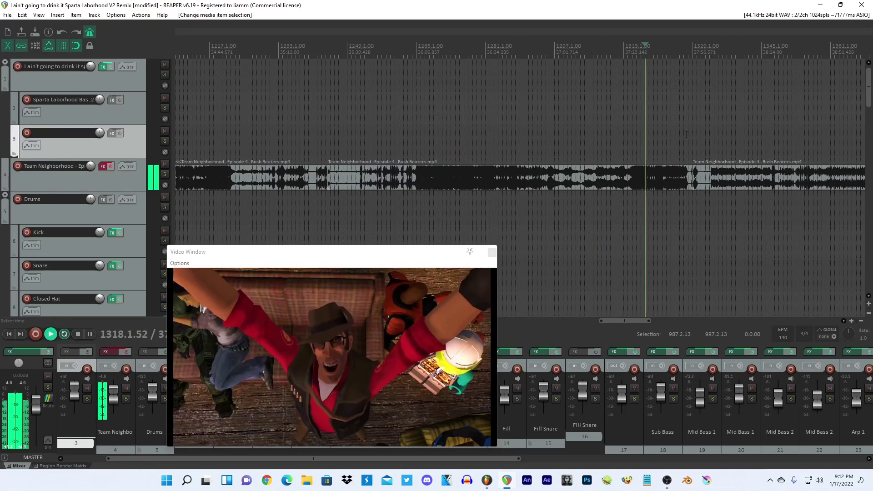
pyautogui.click(693, 137)
pyautogui.scroll(5, 693, 138)
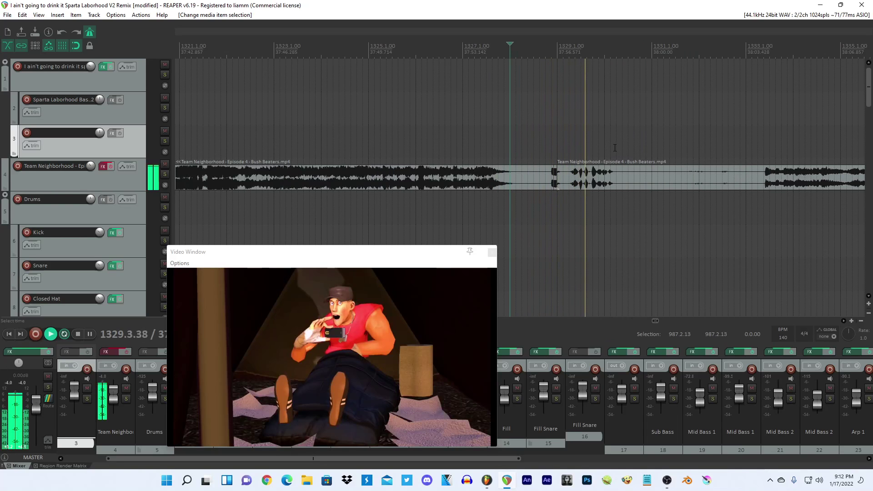
# Skim the Team Neighborhood source video on track 4 for usable sounds around bars 1329 to 1350.
pyautogui.click(670, 160)
pyautogui.scroll(5, 669, 159)
pyautogui.scroll(-9, 585, 153)
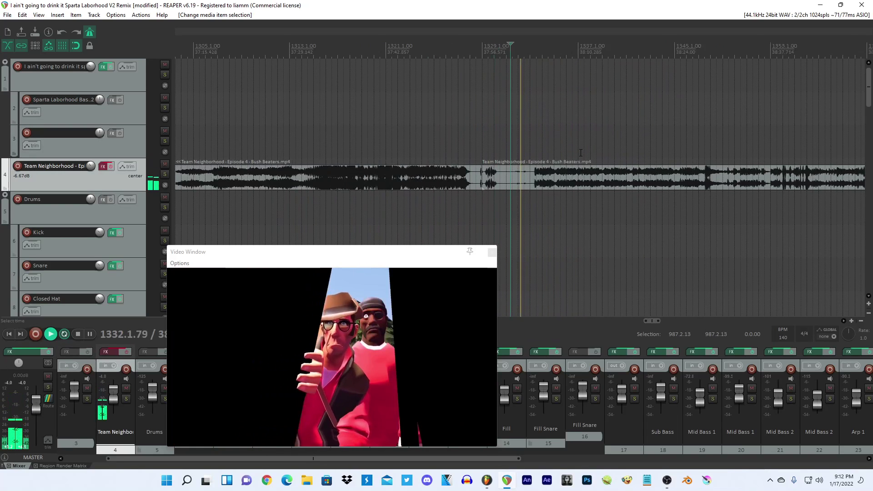
pyautogui.click(573, 151)
pyautogui.click(734, 148)
pyautogui.scroll(5, 732, 148)
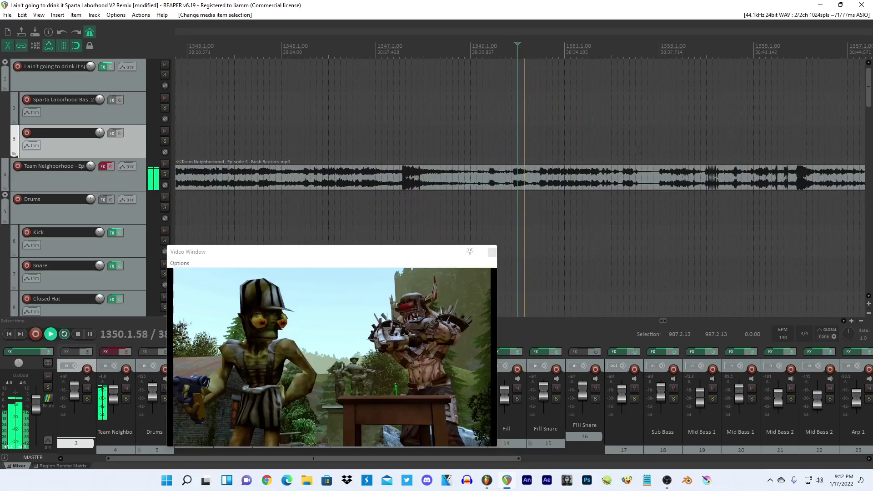
pyautogui.scroll(-3, 538, 157)
pyautogui.click(489, 156)
pyautogui.scroll(-3, 490, 157)
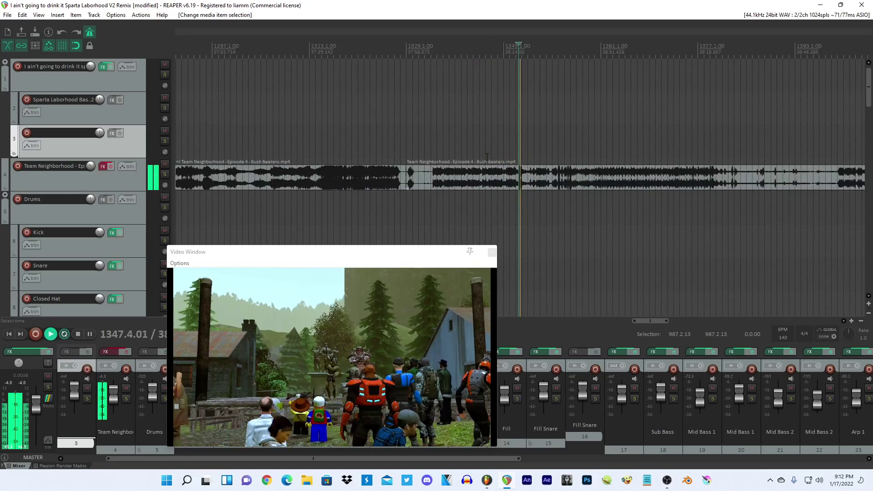
# Audition the quiet passage with short voice sounds on track 4 around bars 1385 to 1388.
pyautogui.click(632, 152)
pyautogui.scroll(4, 632, 152)
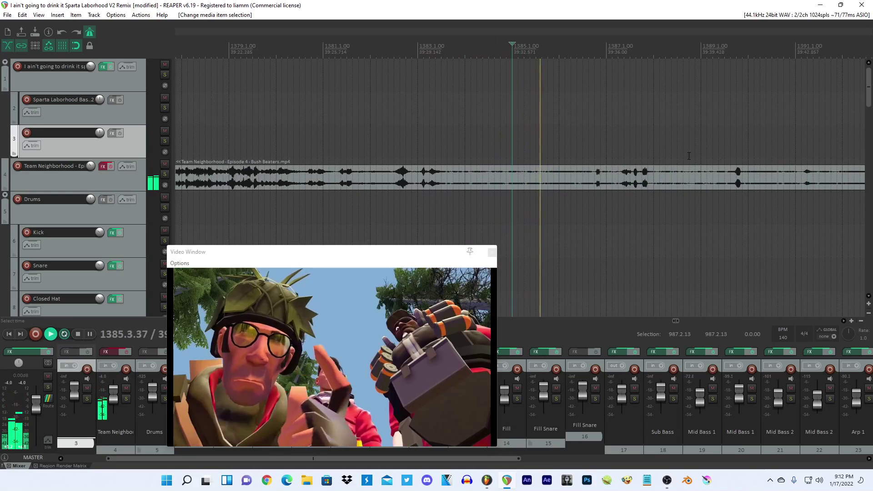
pyautogui.scroll(4, 607, 172)
pyautogui.click(676, 174)
pyautogui.press('space')
pyautogui.scroll(4, 675, 174)
pyautogui.press('space')
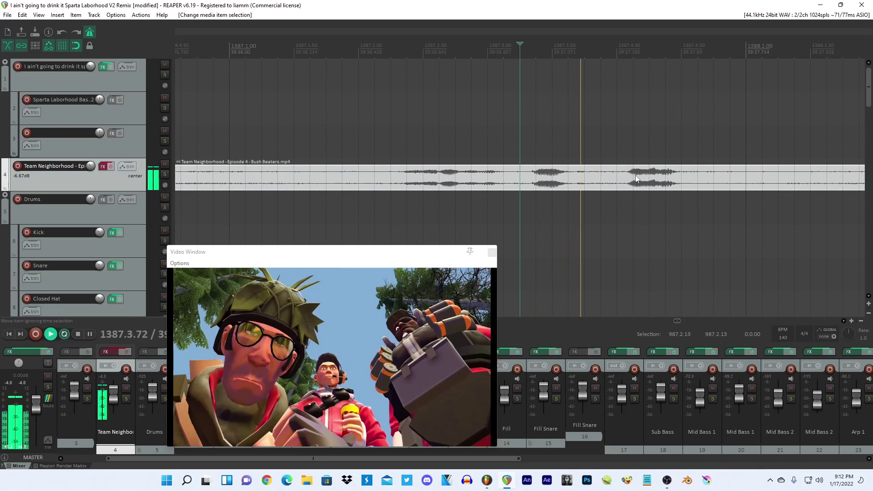
pyautogui.click(634, 175)
pyautogui.press('space')
# Play the source video around bars 1389 to 1400 on track 4 in search of samples.
pyautogui.scroll(-5, 615, 176)
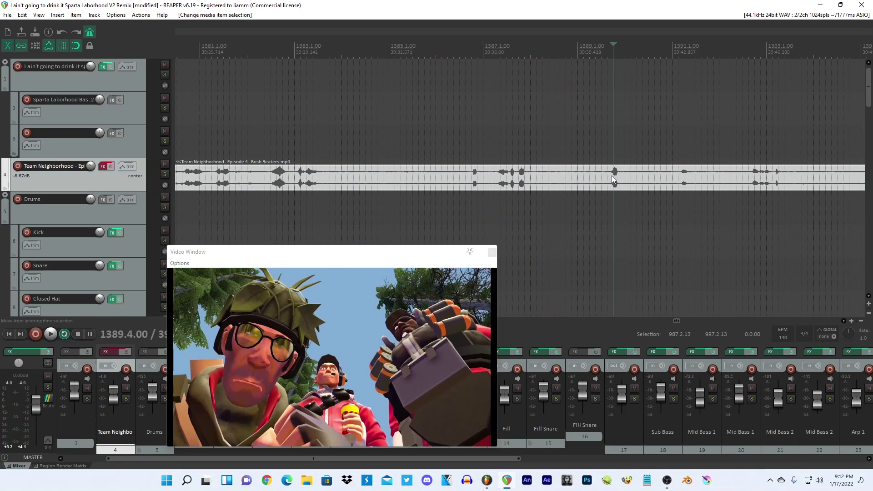
pyautogui.scroll(-3, 612, 177)
pyautogui.click(552, 176)
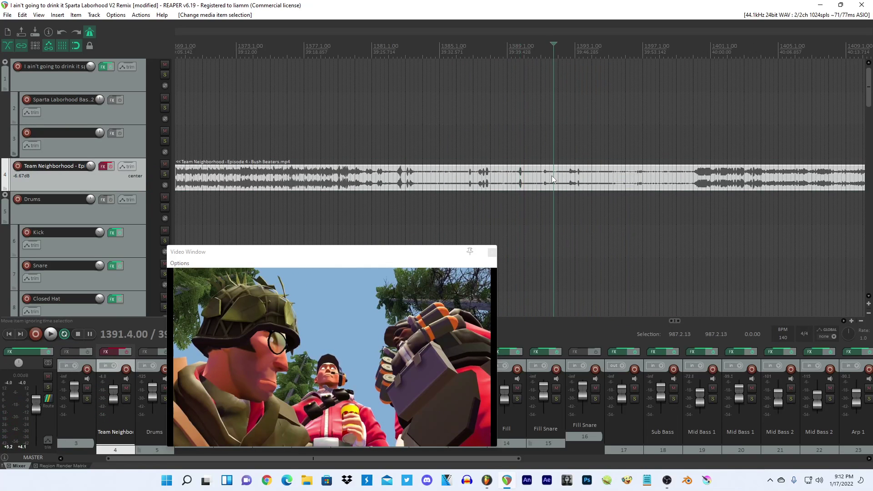
pyautogui.press('space')
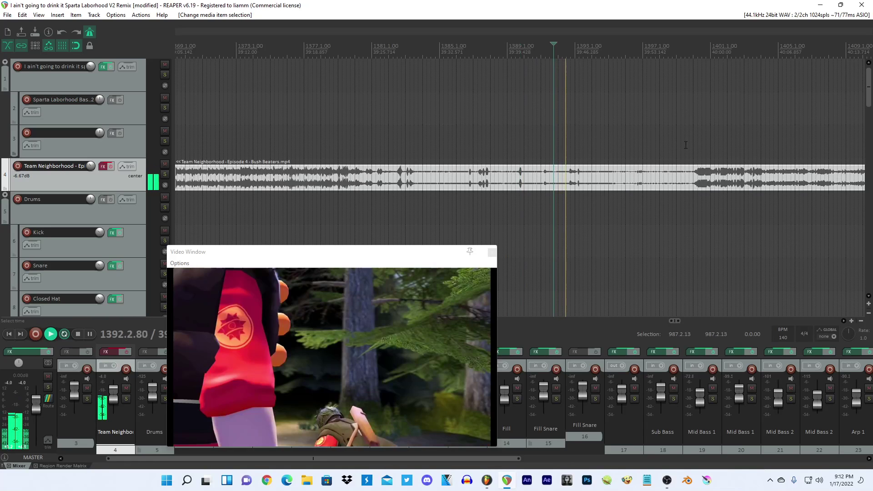
pyautogui.click(639, 149)
pyautogui.scroll(-3, 639, 148)
pyautogui.scroll(-3, 639, 149)
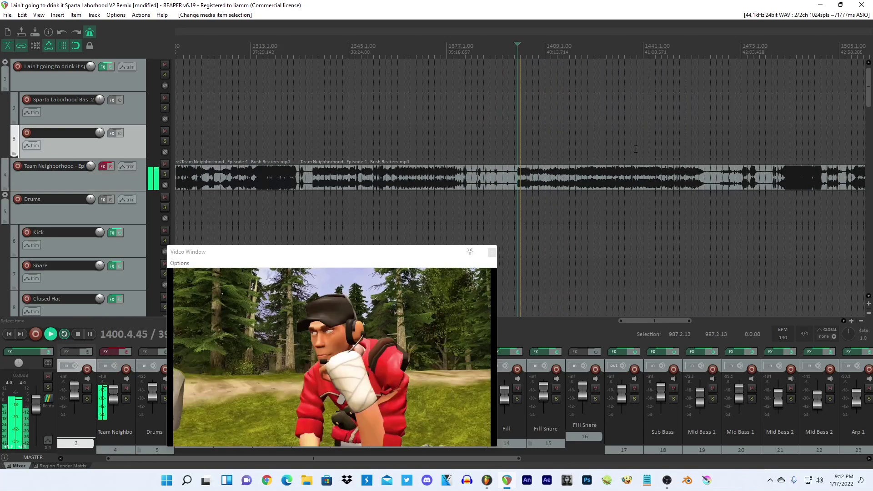
# Listen to the source video on track 4 around bars 1461 to 1484.
pyautogui.click(707, 152)
pyautogui.scroll(4, 642, 151)
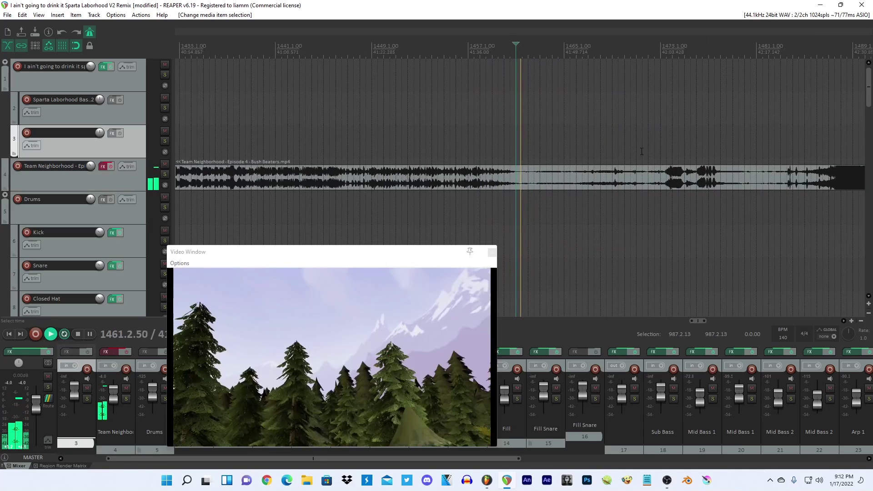
pyautogui.scroll(3, 671, 156)
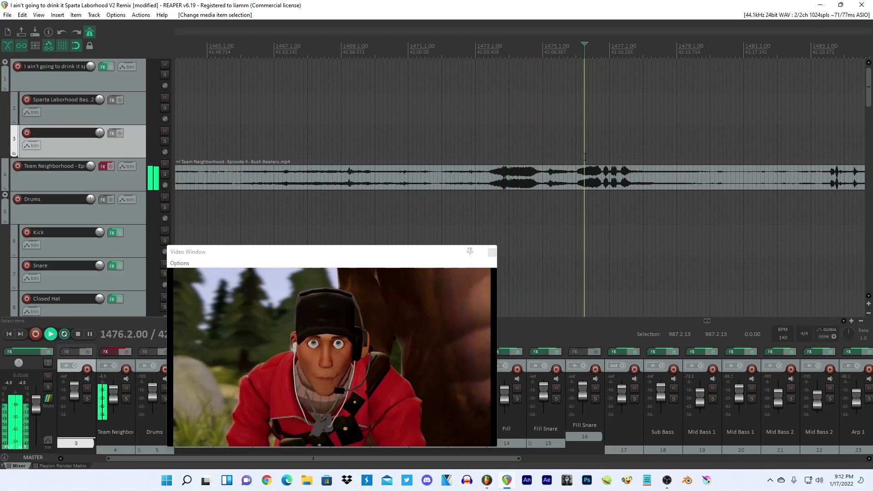
pyautogui.scroll(-4, 583, 156)
pyautogui.scroll(4, 580, 156)
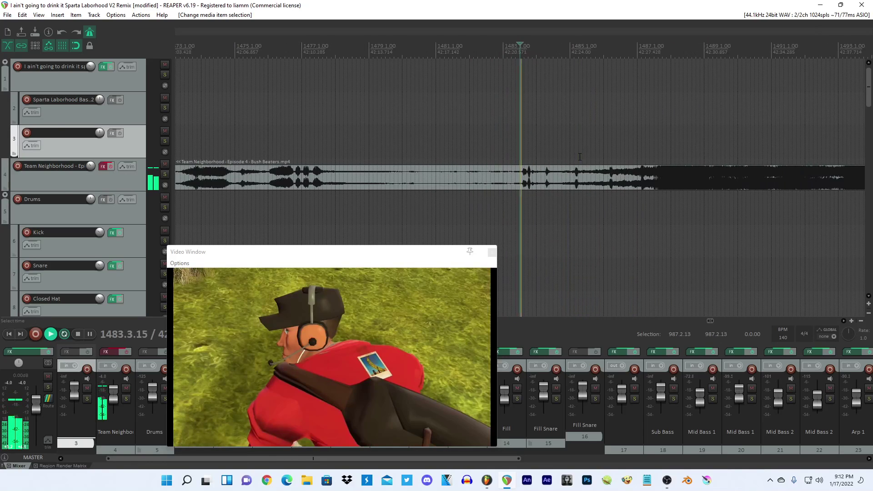
pyautogui.scroll(-7, 566, 179)
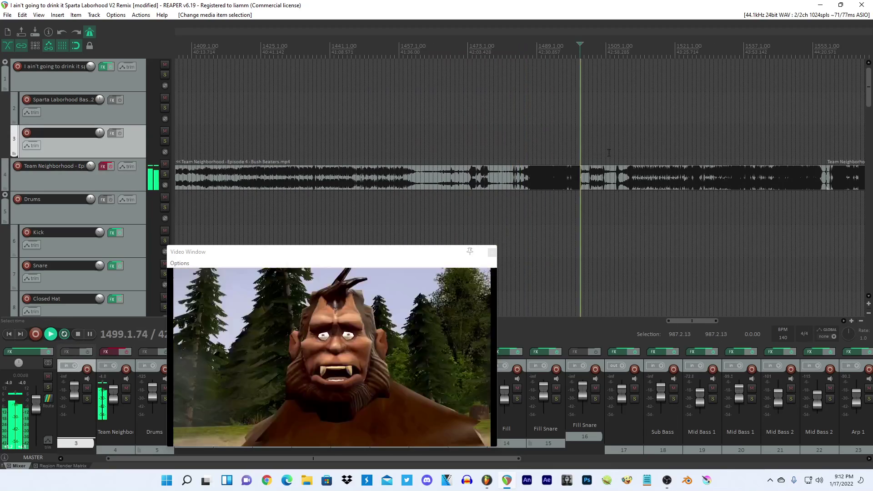
# Audition the source video around bars 1500 to 1507 and select the short track 4 clip at bar 1556.
pyautogui.scroll(9, 580, 153)
pyautogui.scroll(-6, 581, 154)
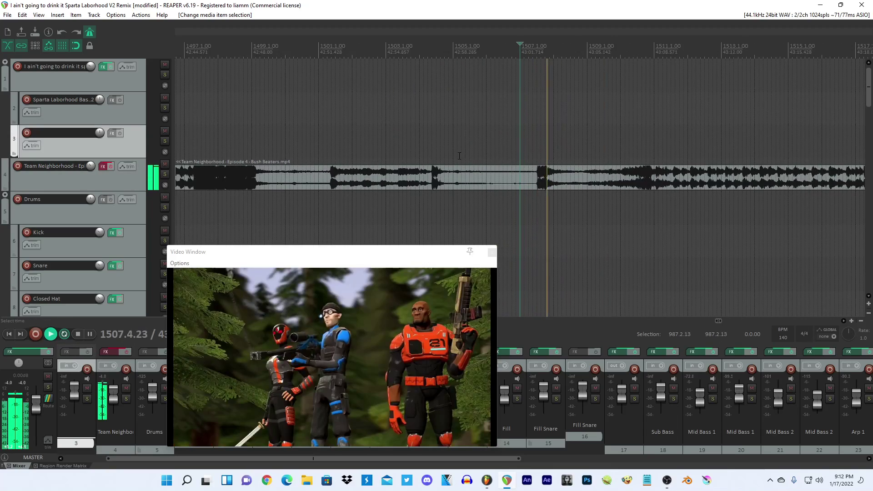
pyautogui.click(455, 157)
pyautogui.scroll(-4, 455, 158)
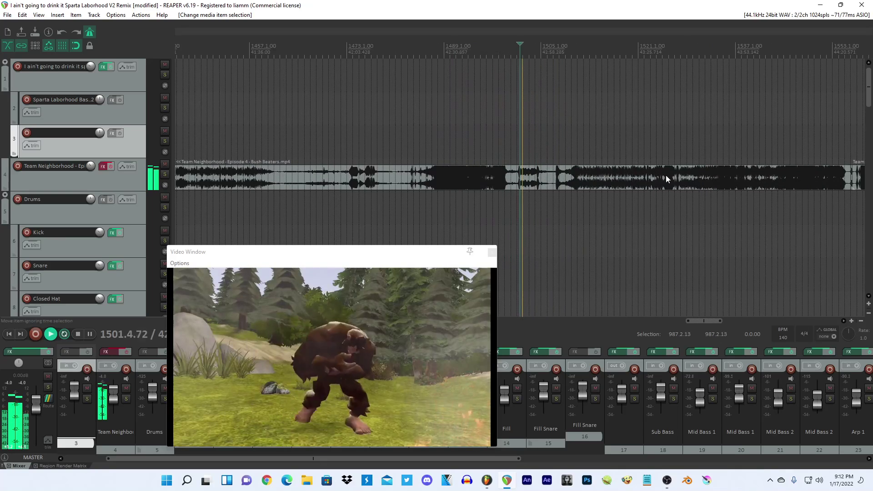
pyautogui.click(752, 154)
pyautogui.scroll(8, 709, 147)
pyautogui.click(570, 173)
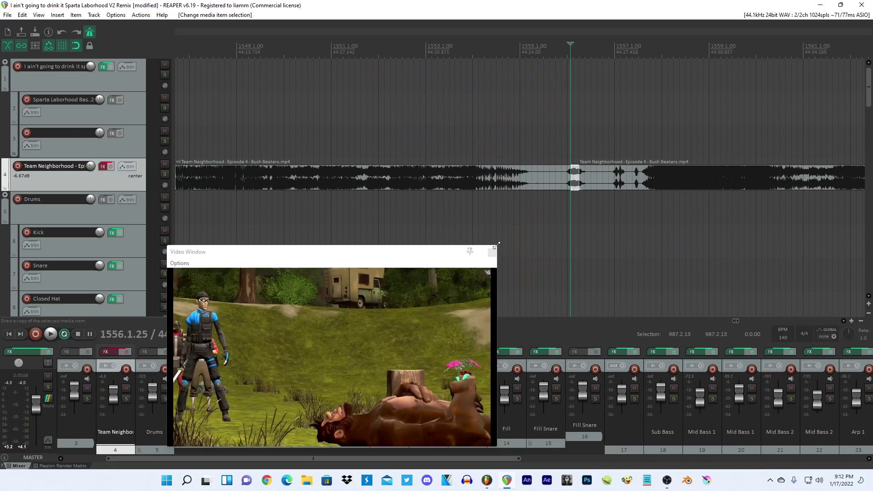
# Play the last Team Neighborhood clip on track 4 from around bar 1665.
pyautogui.scroll(-10, 484, 206)
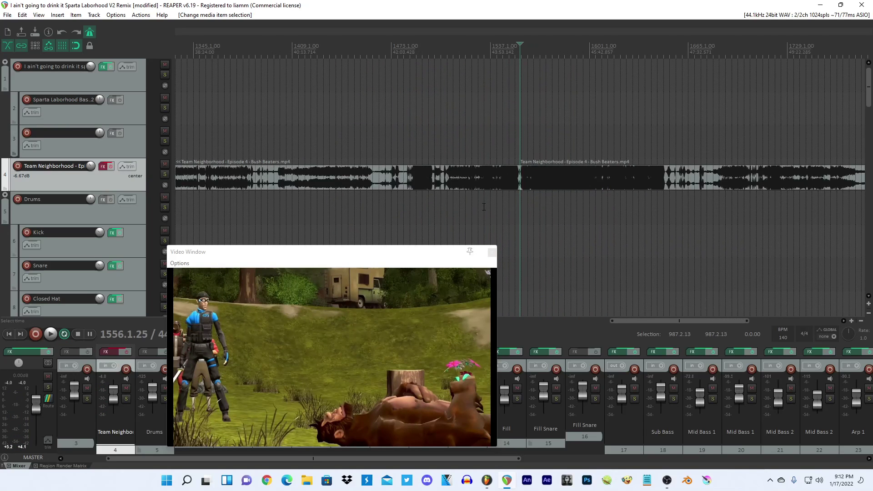
pyautogui.scroll(-5, 483, 207)
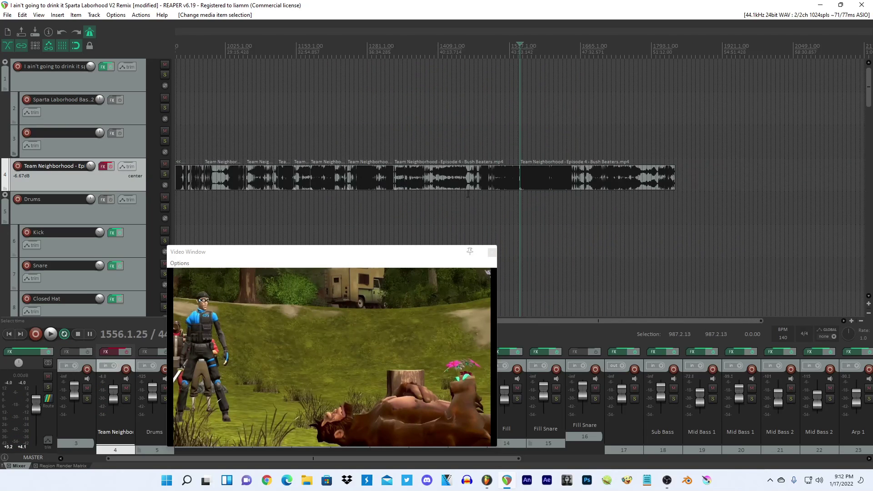
pyautogui.click(642, 181)
pyautogui.scroll(11, 642, 181)
pyautogui.press('space')
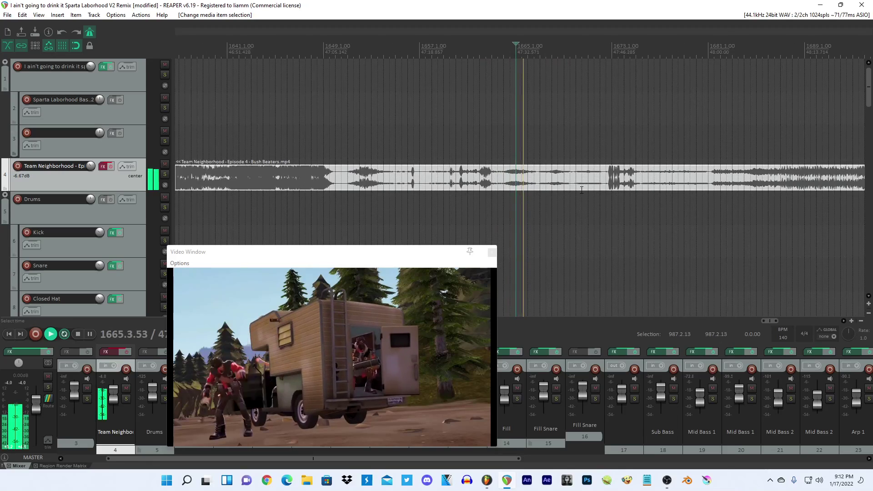
pyautogui.scroll(-11, 582, 190)
pyautogui.press('space')
# Scan the end of the source video on track 4 around bars 1809 to 1825 for samples.
pyautogui.click(684, 155)
pyautogui.scroll(5, 683, 154)
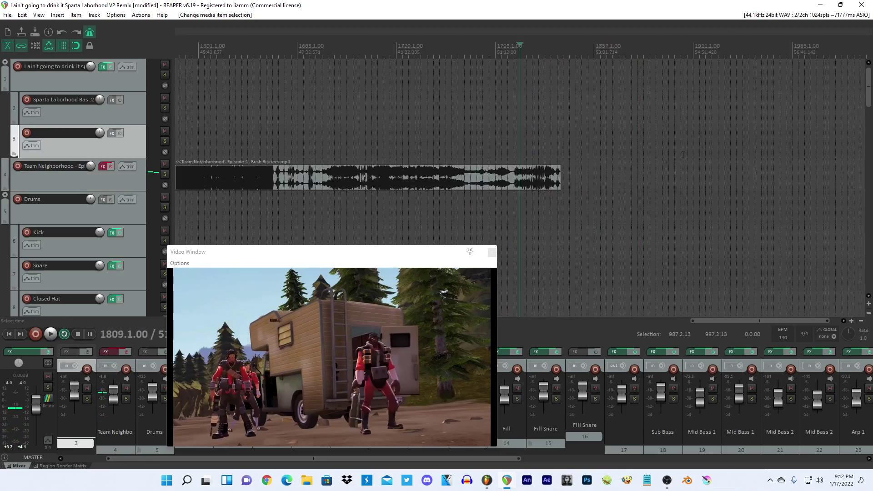
pyautogui.scroll(5, 683, 155)
pyautogui.press('space')
pyautogui.click(644, 150)
pyautogui.scroll(4, 646, 149)
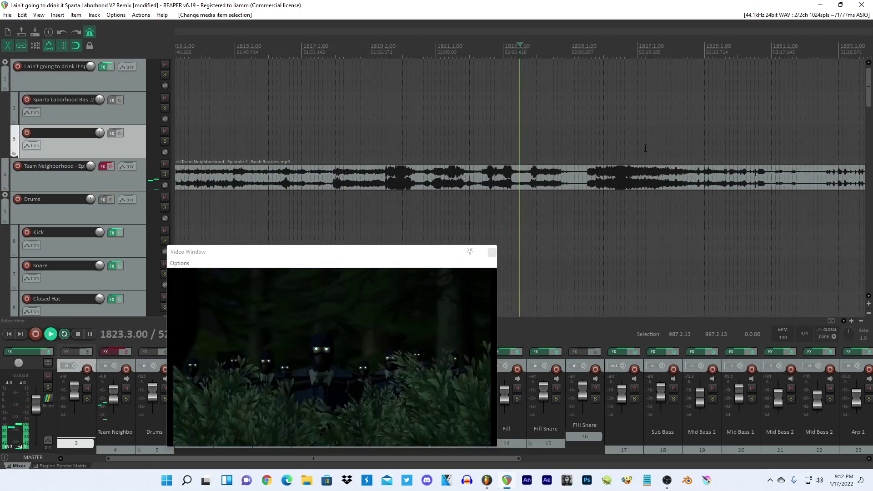
pyautogui.scroll(2, 645, 148)
pyautogui.scroll(-9, 456, 150)
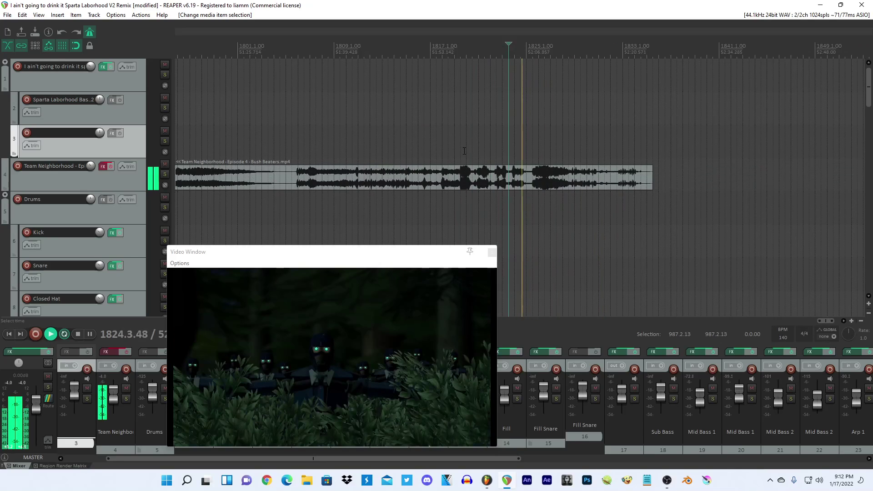
pyautogui.scroll(-3, 457, 150)
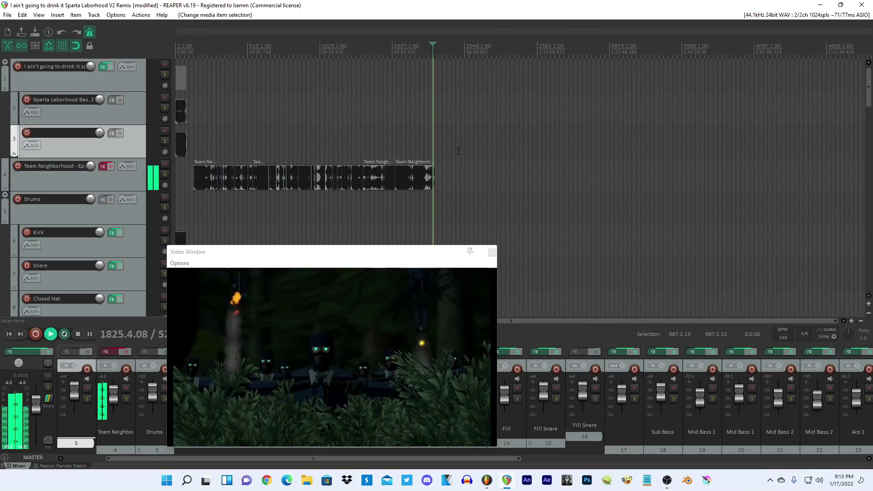
# Return to the earlier part of the source video and audition track 4 at bar 1089 and around bars 1048 to 1050.
pyautogui.click(332, 148)
pyautogui.scroll(5, 344, 153)
pyautogui.scroll(2, 353, 156)
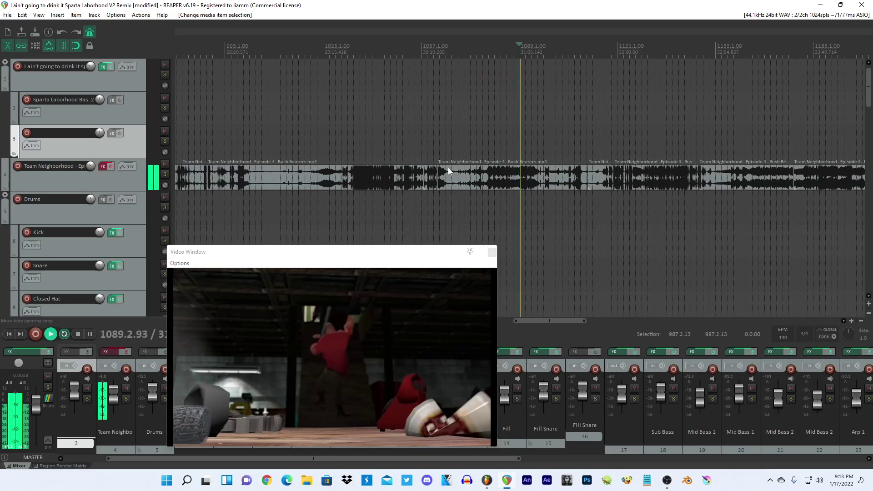
pyautogui.scroll(9, 393, 157)
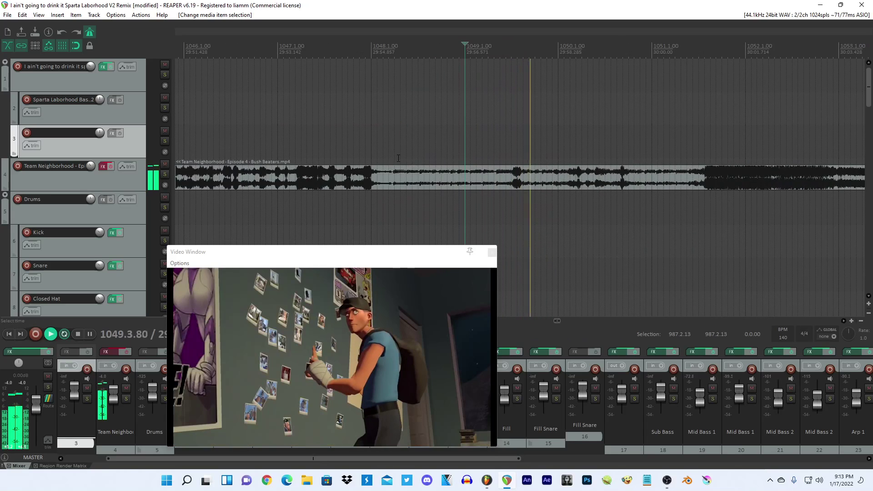
pyautogui.click(359, 161)
pyautogui.click(399, 160)
pyautogui.scroll(4, 399, 160)
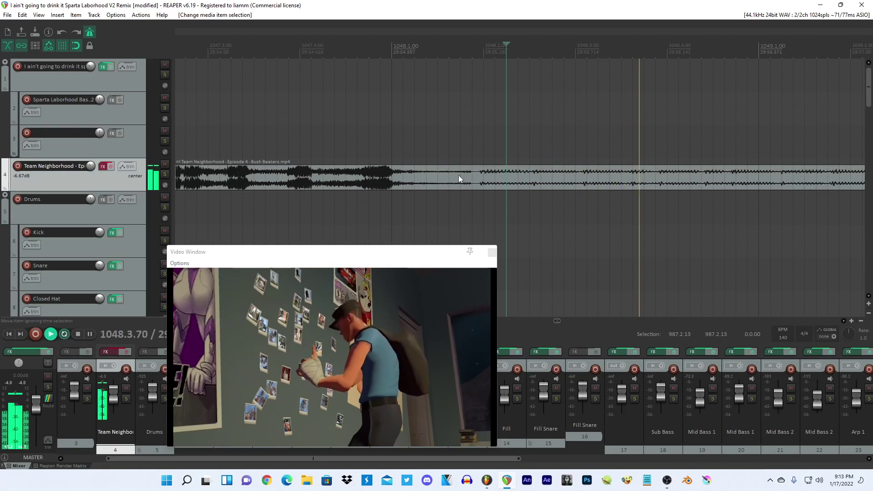
pyautogui.scroll(-4, 459, 176)
pyautogui.scroll(-8, 558, 178)
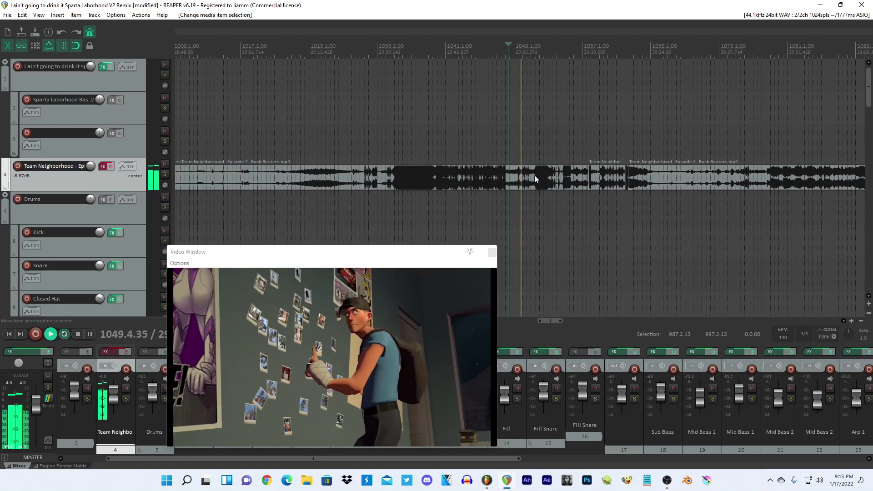
# Check the Voloco plug-in in track 4's effects chain and enable the track's effects.
pyautogui.click(103, 167)
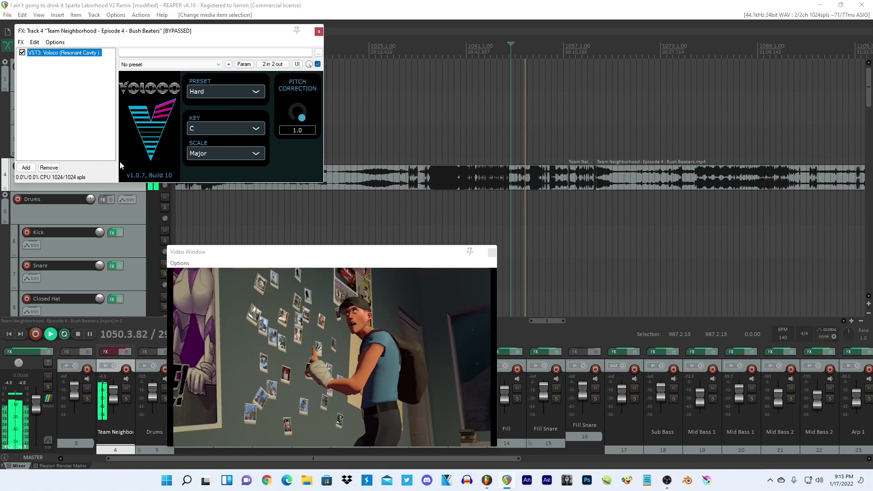
pyautogui.click(318, 32)
pyautogui.click(103, 166)
pyautogui.click(319, 32)
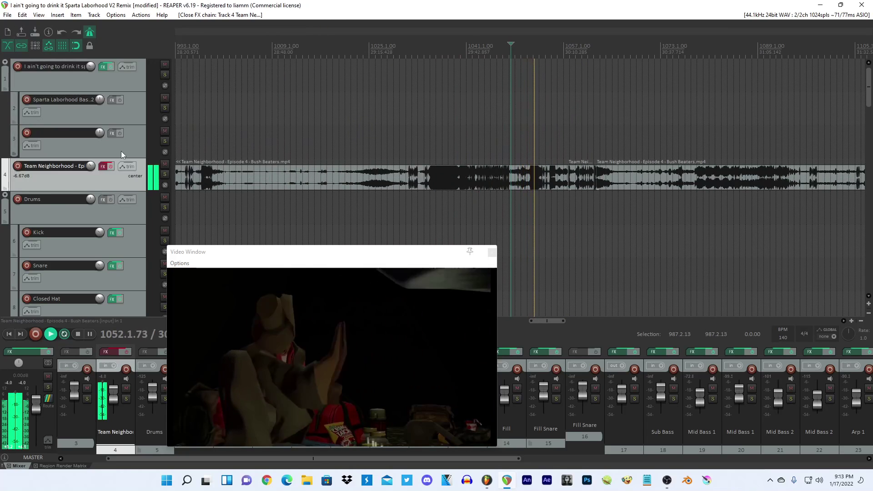
pyautogui.click(110, 168)
# Audition track 4 through its effects around bars 1053 to 1055 and examine the scream's waveform closely.
pyautogui.click(569, 176)
pyautogui.scroll(10, 569, 176)
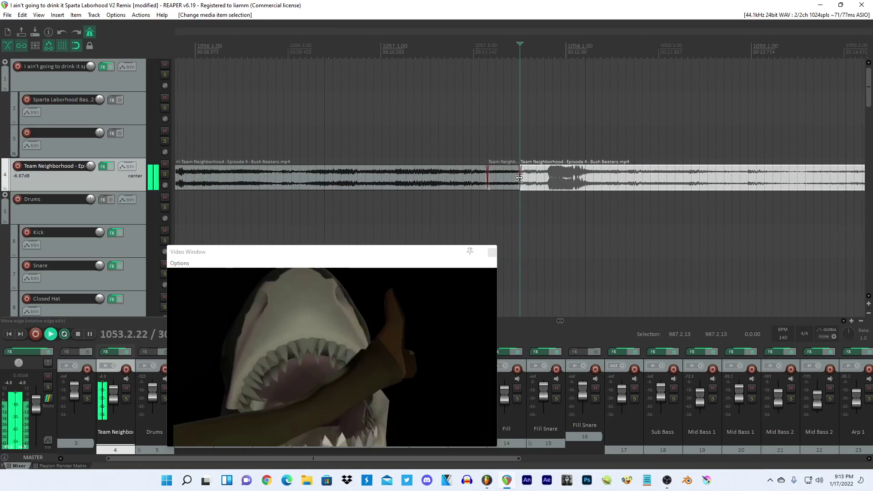
pyautogui.scroll(-6, 520, 177)
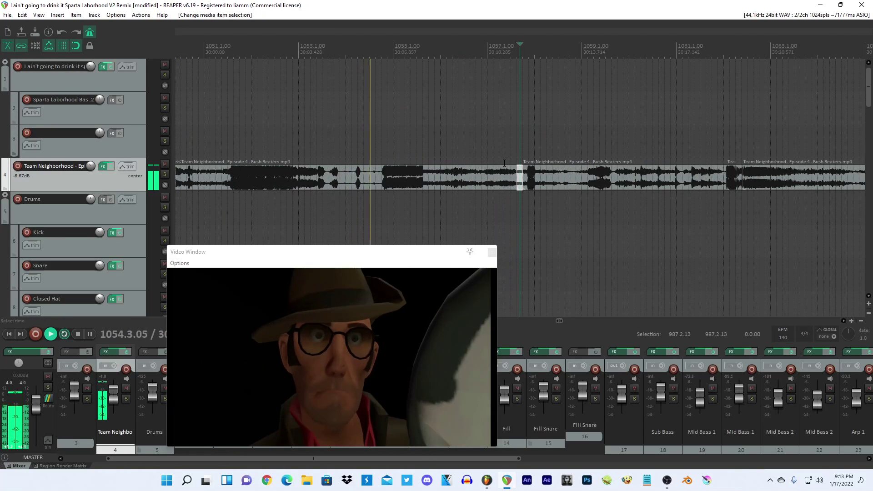
pyautogui.scroll(6, 383, 181)
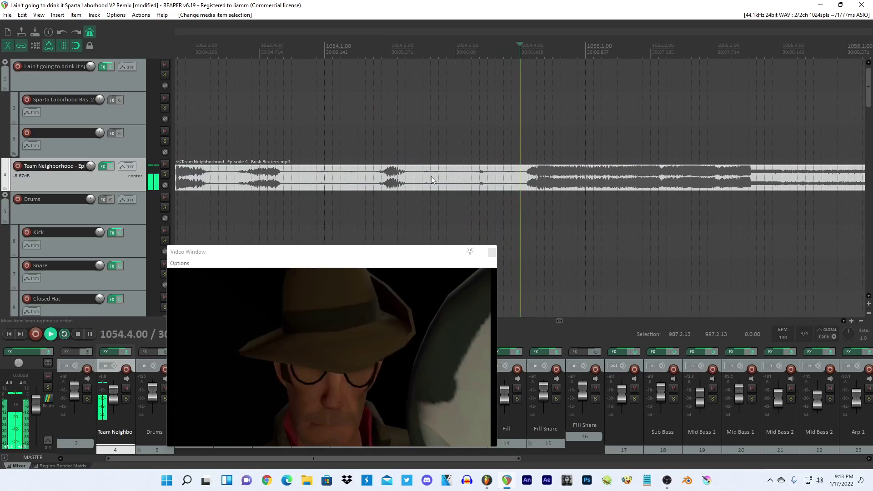
pyautogui.scroll(6, 617, 179)
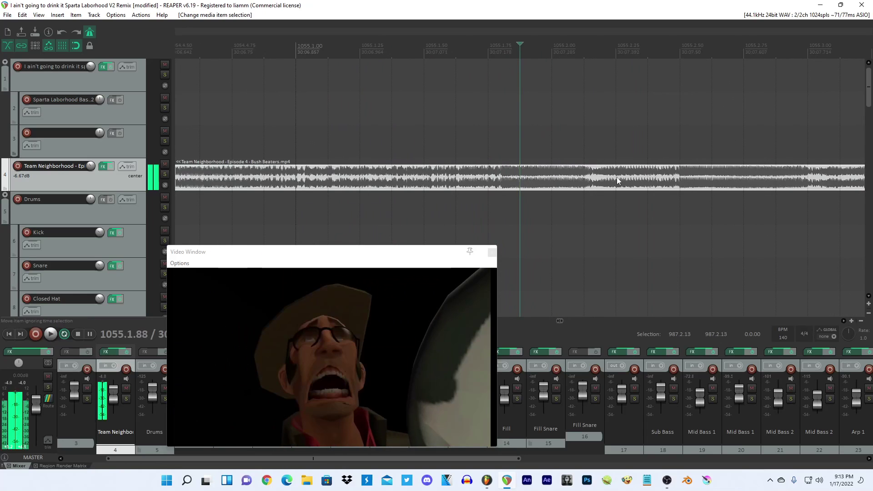
# Split the Team Neighborhood clip on track 4 at 1054.4.59 and 1054.4.88 to cut out a piece of the scream.
pyautogui.click(266, 179)
pyautogui.scroll(-3, 362, 182)
pyautogui.click(420, 178)
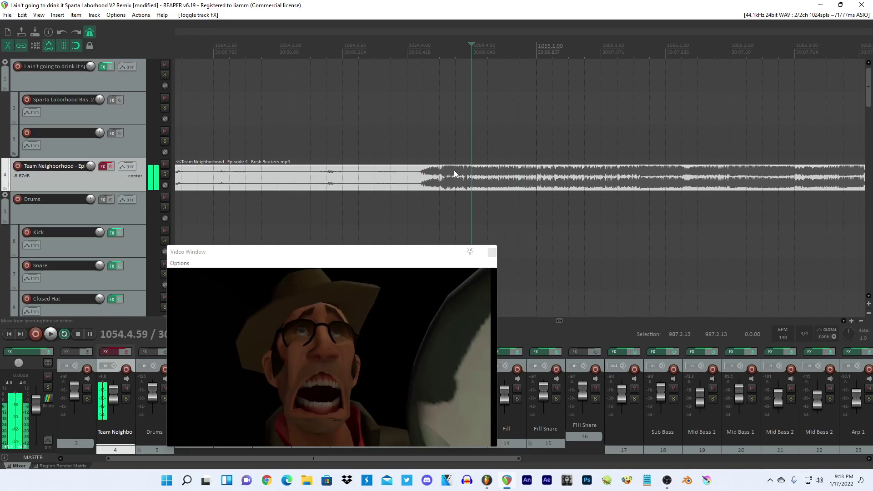
pyautogui.press('s')
pyautogui.click(522, 177)
pyautogui.press('s')
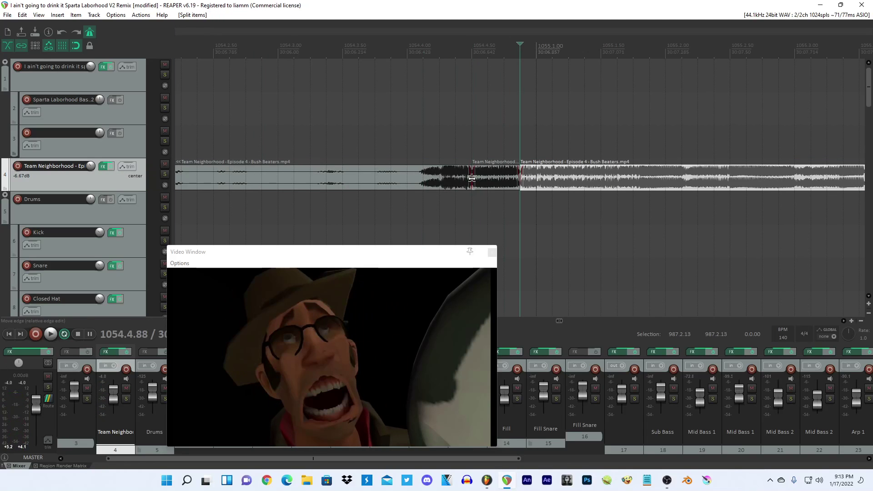
# Undo the splits in the Team Neighborhood clip on track 4 and play the clip on from 1054.4.88.
pyautogui.hotkey('ctrl', 'z')
pyautogui.scroll(-5, 550, 190)
pyautogui.press('space')
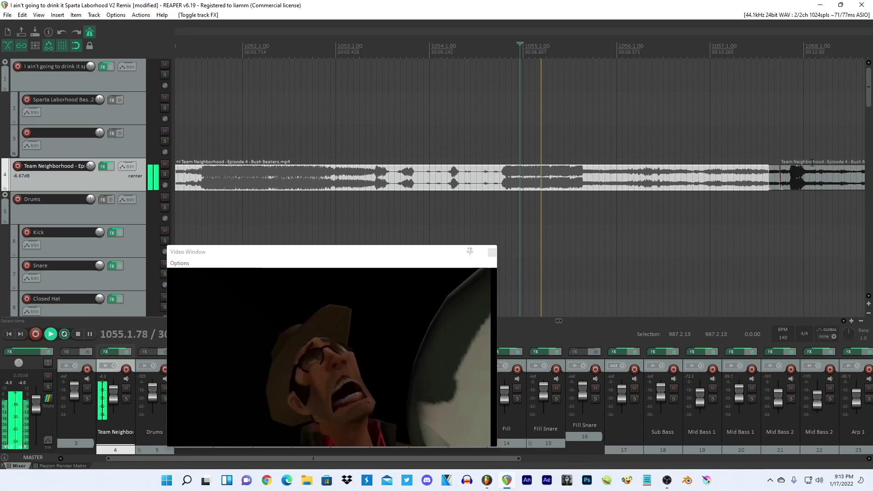
pyautogui.click(768, 178)
pyautogui.click(772, 178)
pyautogui.scroll(-10, 593, 185)
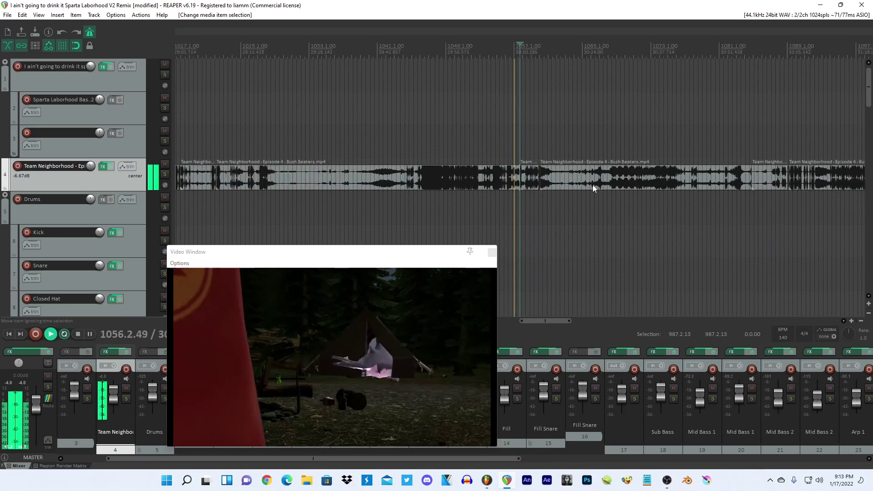
pyautogui.scroll(-5, 590, 185)
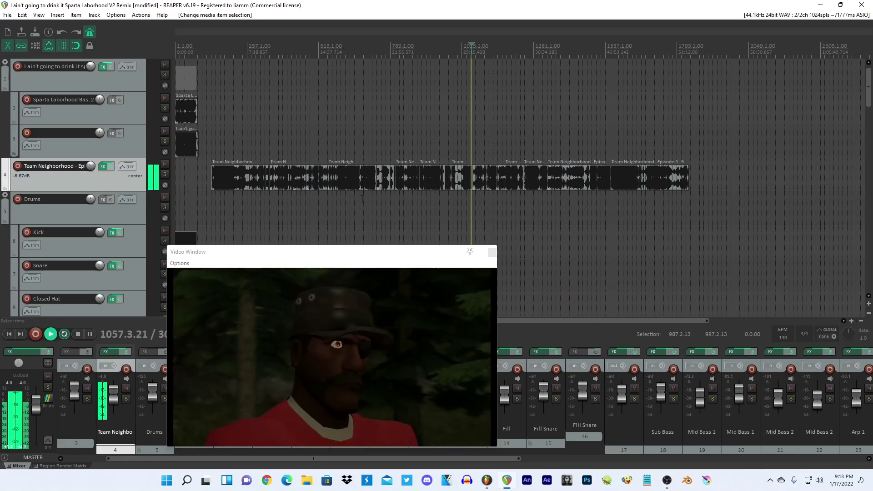
pyautogui.press('space')
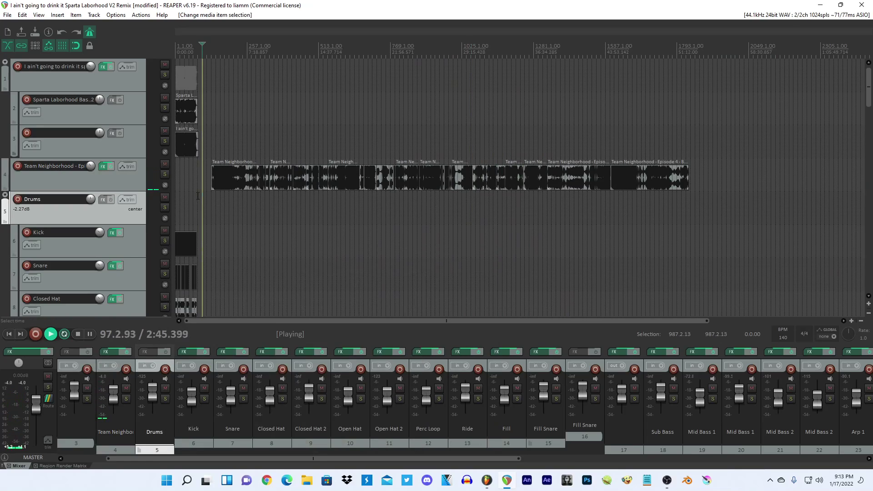
# Turn off the metronome and play the remix from its start.
pyautogui.click(178, 190)
pyautogui.click(90, 32)
pyautogui.press('space')
pyautogui.scroll(15, 436, 182)
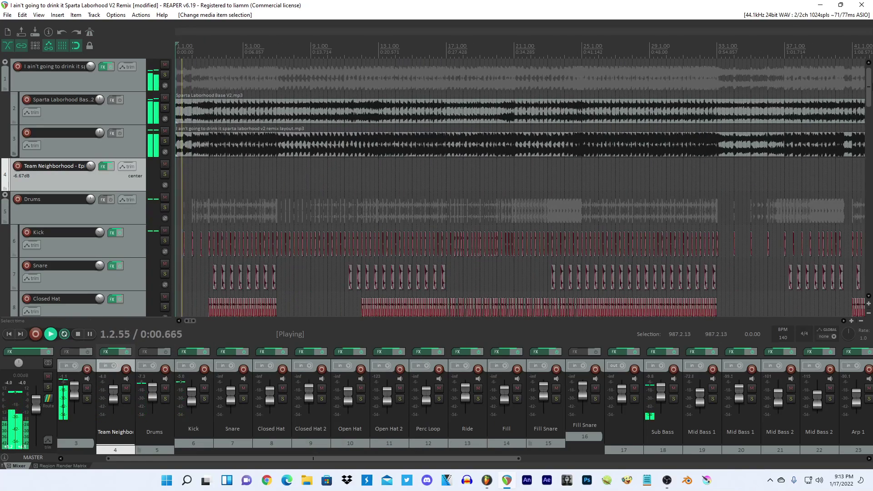
# Paste the copied scream piece onto track 17 at 97.1.00 and solo the track.
pyautogui.moveTo(868, 82); pyautogui.dragTo(869, 161)
pyautogui.scroll(-5, 606, 164)
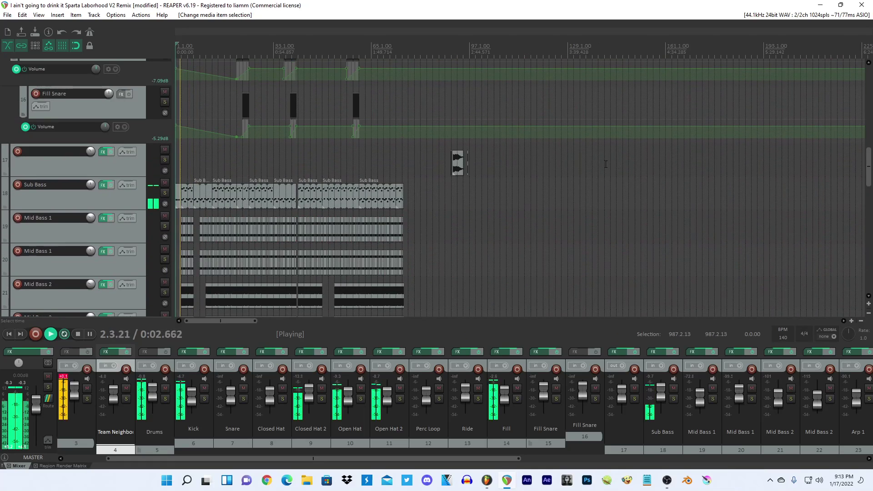
pyautogui.click(474, 163)
pyautogui.scroll(5, 474, 163)
pyautogui.press('space')
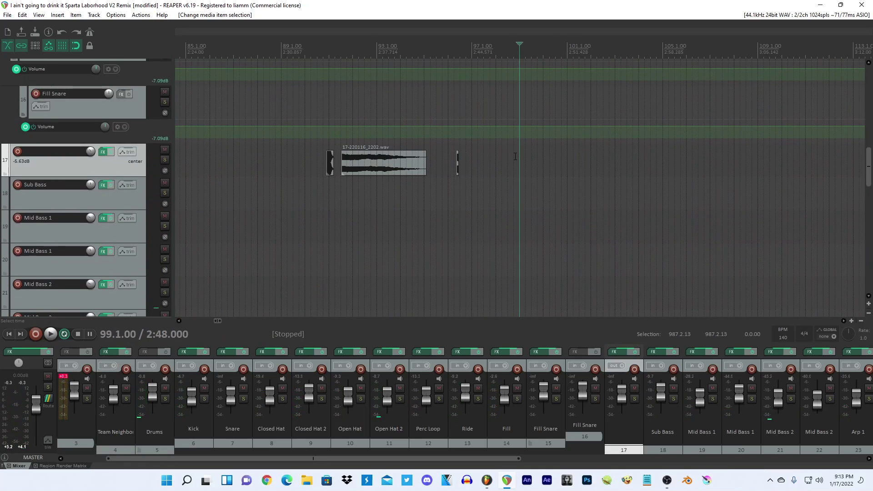
pyautogui.press('space')
pyautogui.scroll(3, 769, 183)
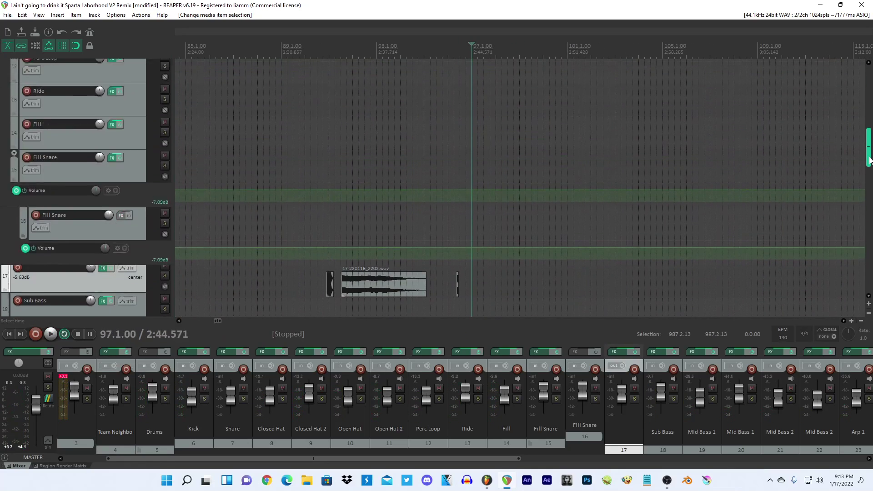
pyautogui.click(165, 226)
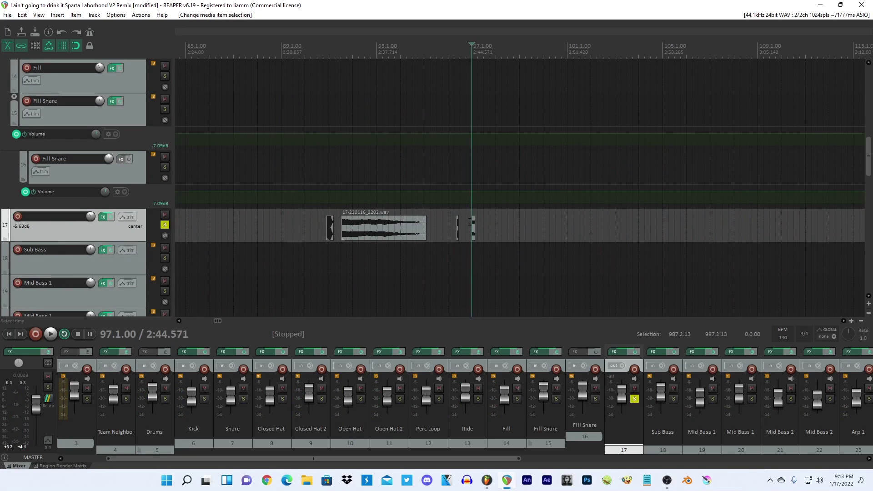
# Open Melodyne in track 17's effects chain and transfer the scream piece into it from bar 97.
pyautogui.scroll(4, 470, 222)
pyautogui.click(105, 216)
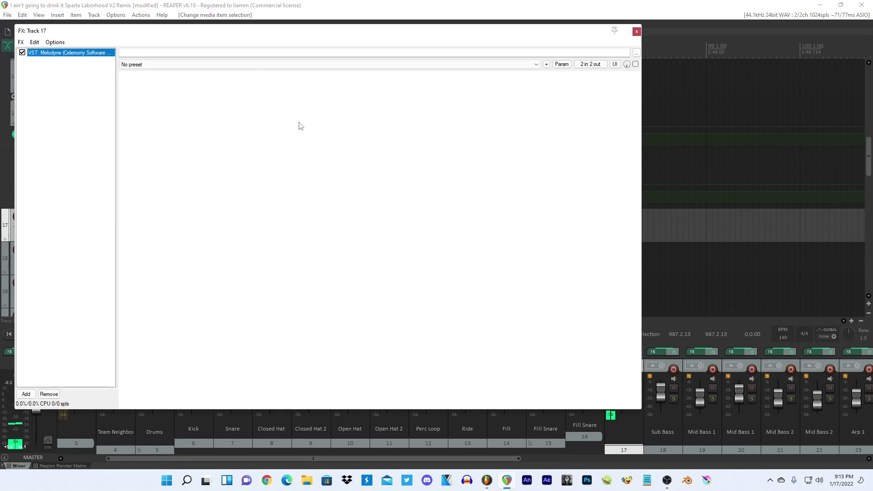
pyautogui.moveTo(267, 28); pyautogui.dragTo(326, 25)
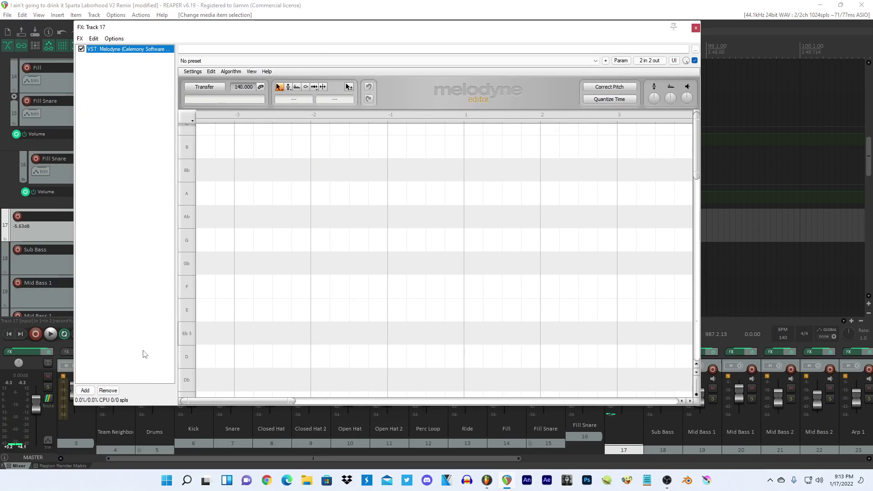
pyautogui.click(264, 3)
pyautogui.press('space')
pyautogui.press('space')
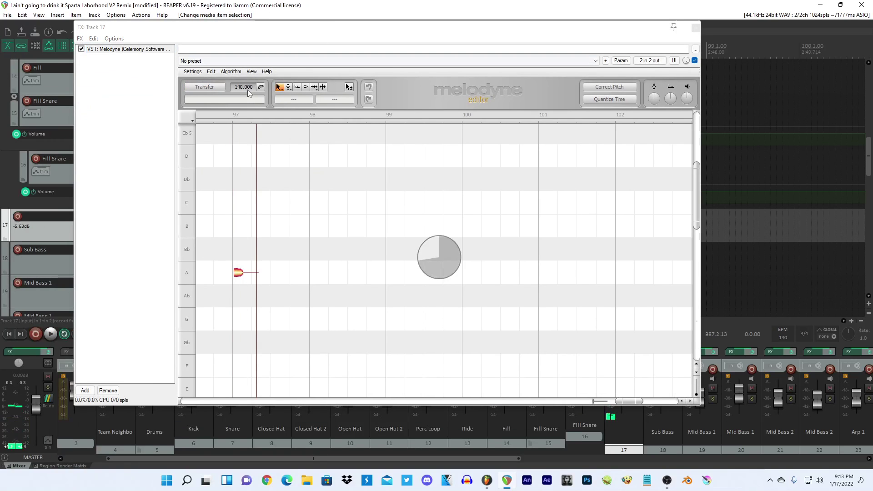
# Move the scream note to D4 and stretch its end to about halfway through bar 101.
pyautogui.click(257, 159)
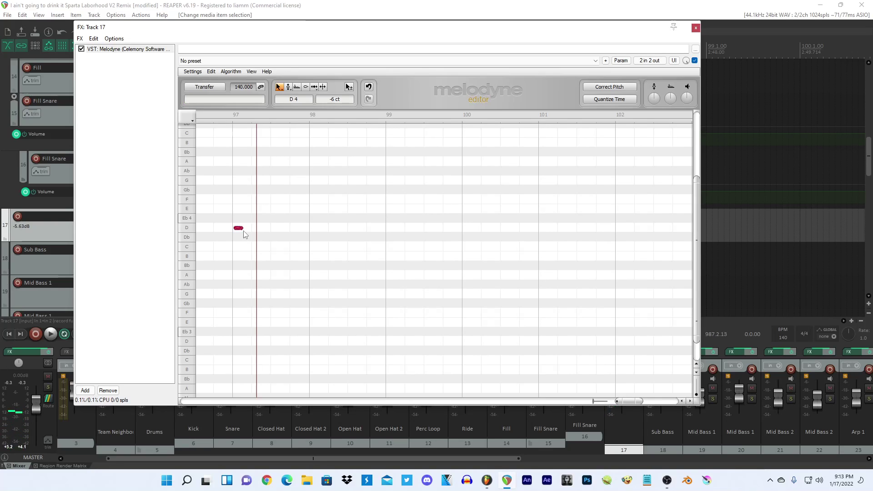
pyautogui.rightClick(430, 134)
pyautogui.click(442, 203)
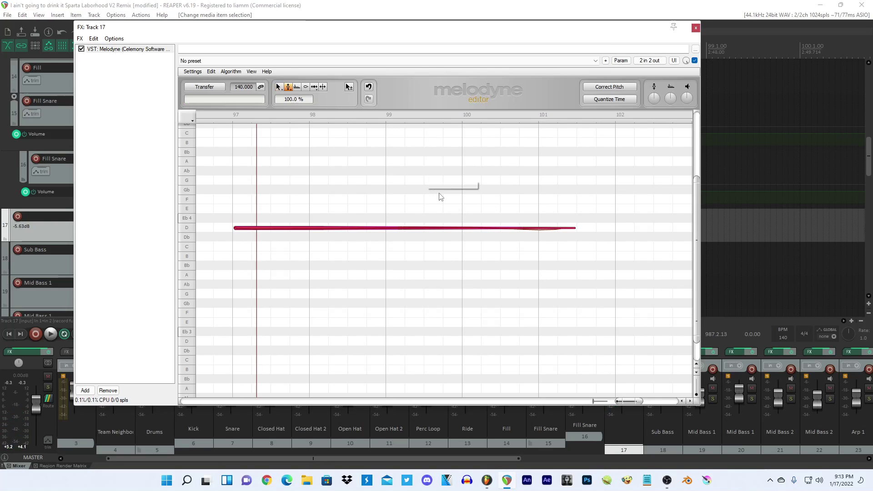
# Flatten the stretched note's pitch variation to 0% and centre its pitch exactly on D4.
pyautogui.rightClick(439, 187)
pyautogui.click(440, 195)
pyautogui.doubleClick(341, 228)
pyautogui.rightClick(335, 203)
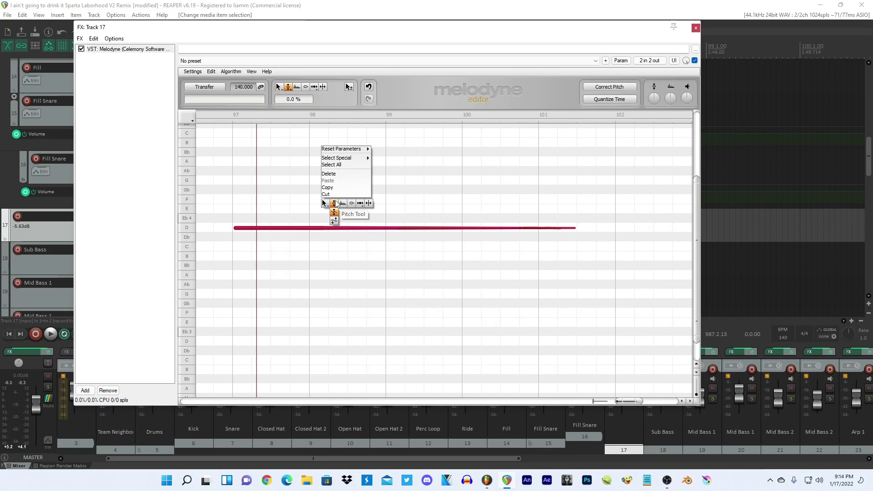
pyautogui.click(334, 212)
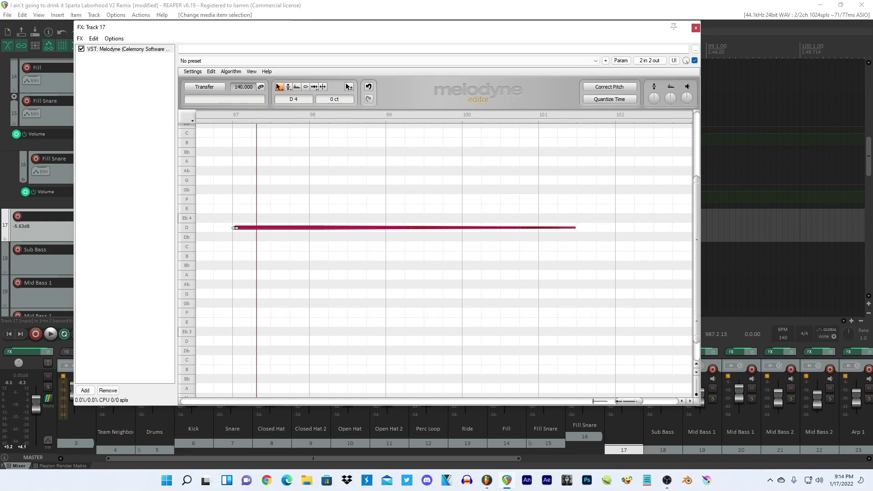
# Raise the note's amplitude by 10.08 dB, extend its start to slightly before bar 97, and close the effects window.
pyautogui.moveTo(274, 241); pyautogui.dragTo(277, 176)
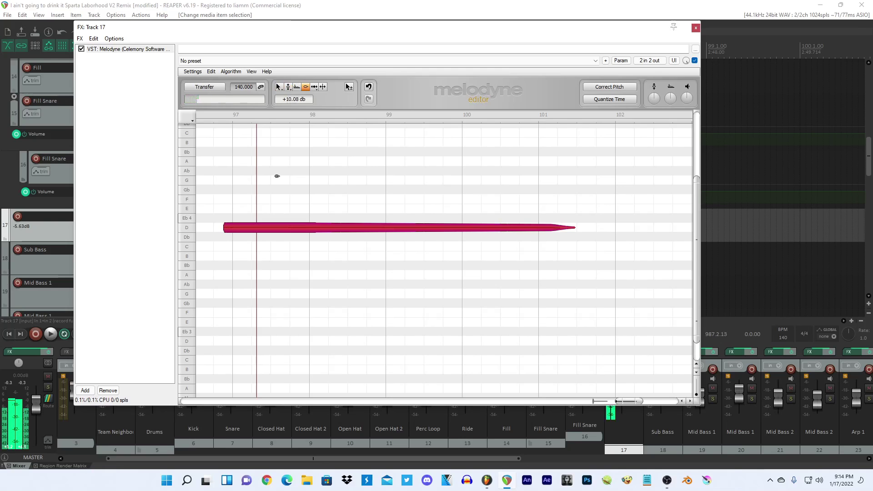
pyautogui.moveTo(263, 228)
pyautogui.mouseDown()
pyautogui.moveTo(255, 357)
pyautogui.moveTo(254, 227)
pyautogui.mouseUp()
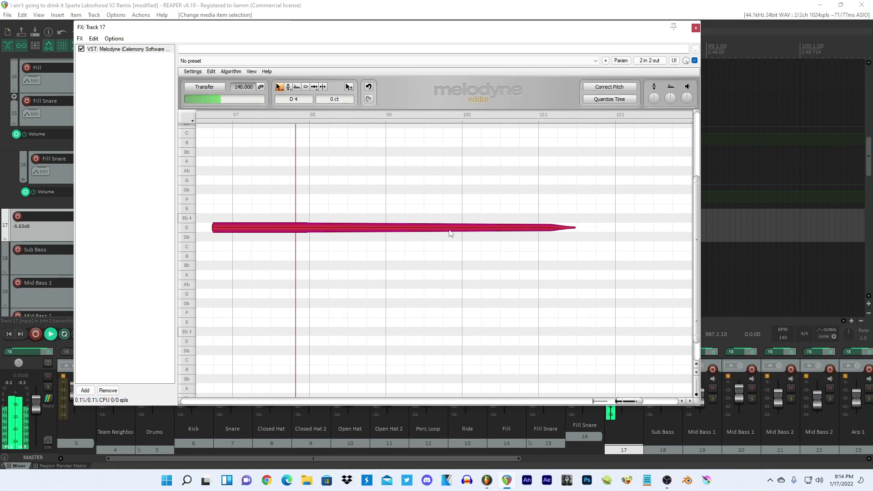
pyautogui.click(695, 28)
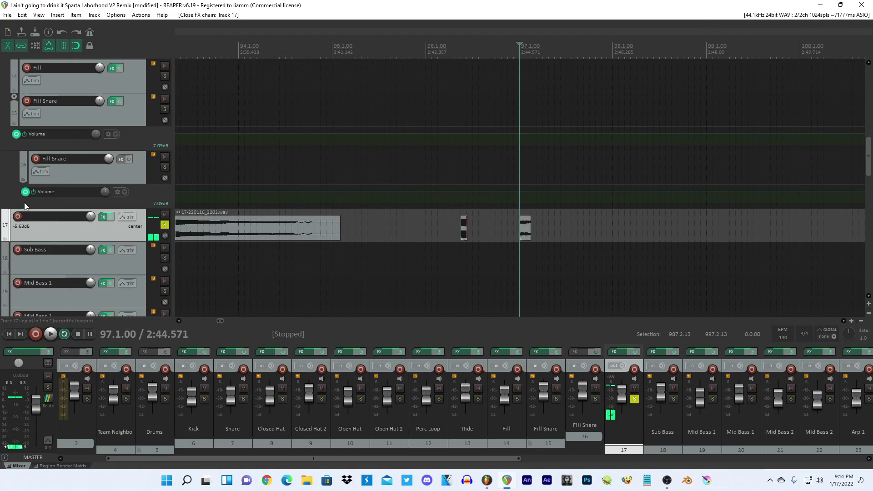
# Move the scream clip on track 17 back to about 96.3 and arm the track for recording.
pyautogui.moveTo(529, 227); pyautogui.dragTo(488, 230)
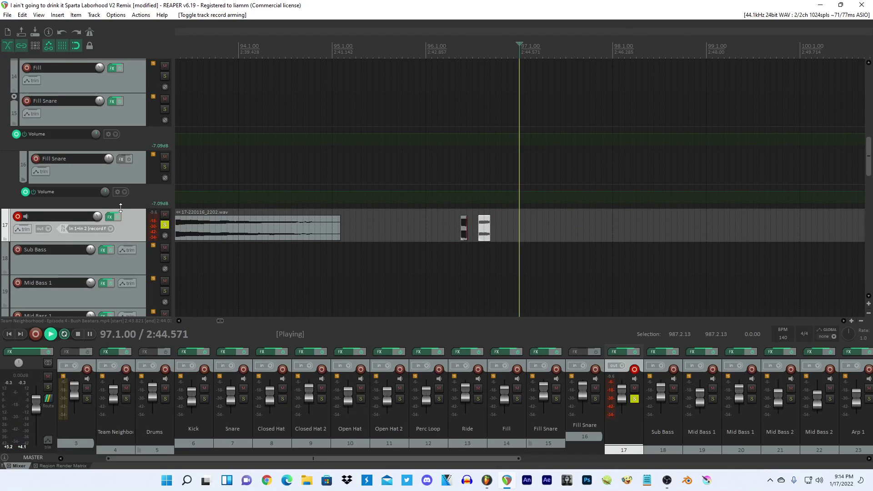
pyautogui.press('space')
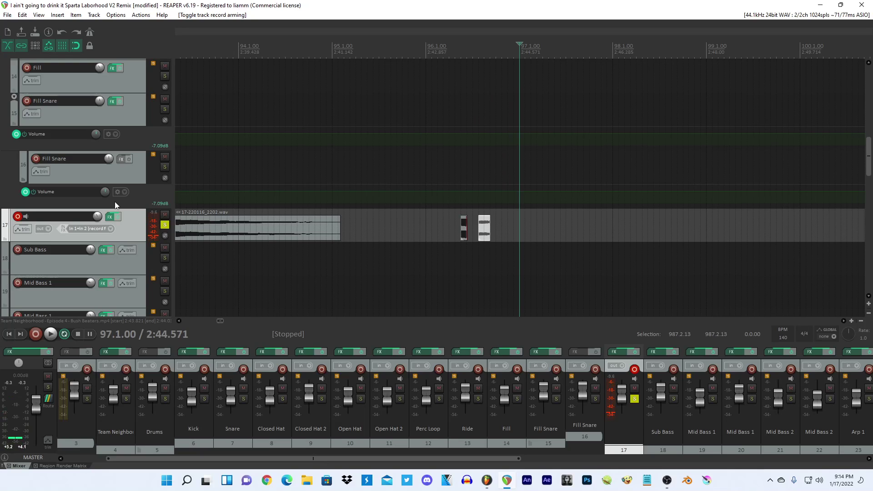
# Test the system volume at zero and full level and check the list of audio output devices.
pyautogui.click(819, 481)
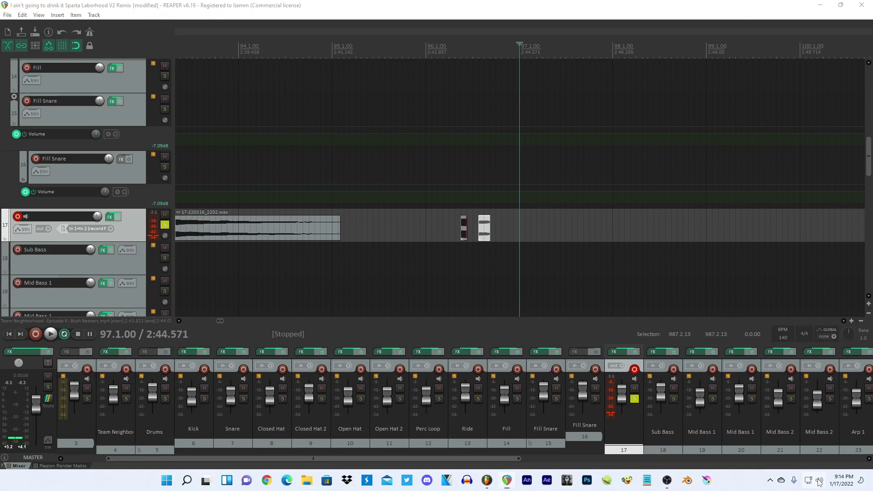
pyautogui.moveTo(843, 423); pyautogui.dragTo(728, 427)
pyautogui.click(842, 424)
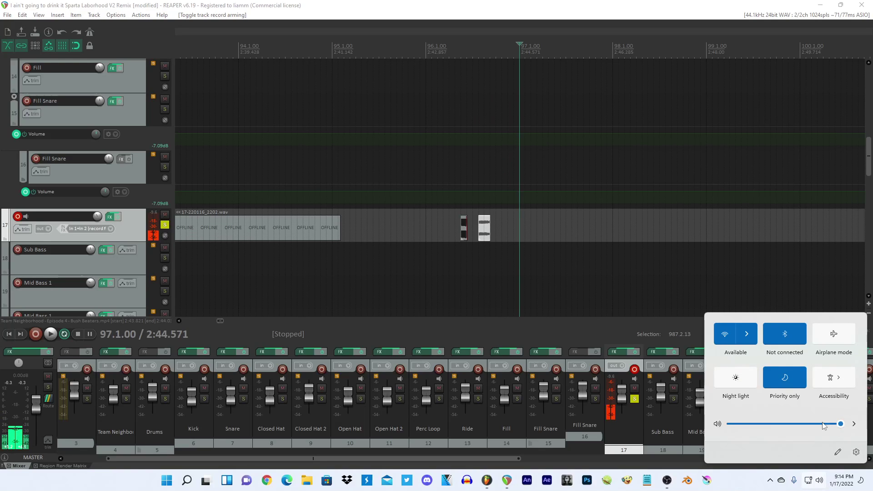
pyautogui.moveTo(750, 419); pyautogui.dragTo(572, 443)
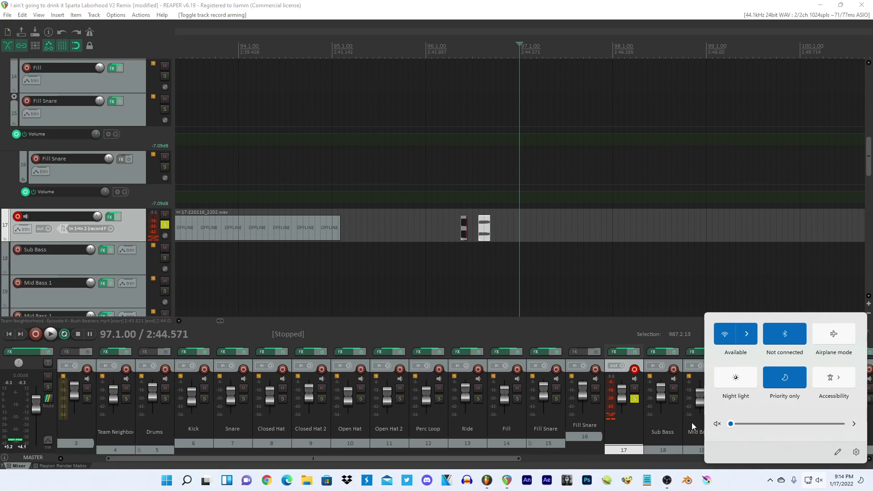
pyautogui.click(840, 424)
pyautogui.click(854, 424)
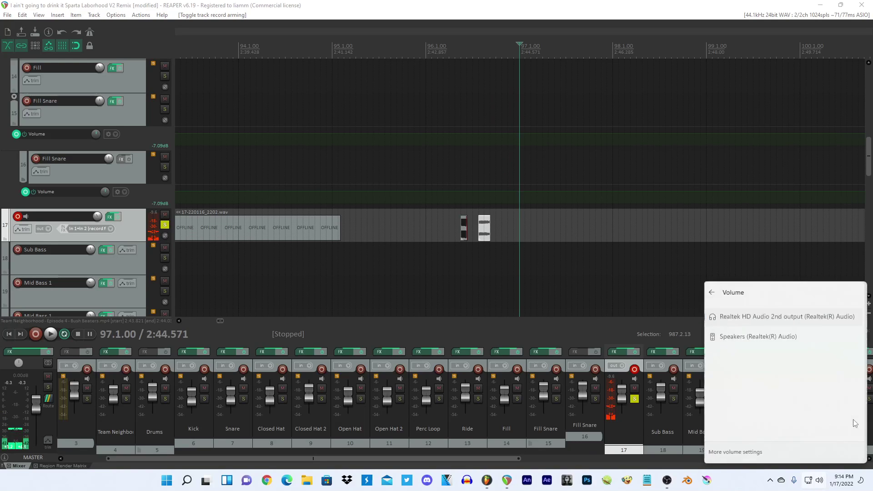
pyautogui.click(491, 4)
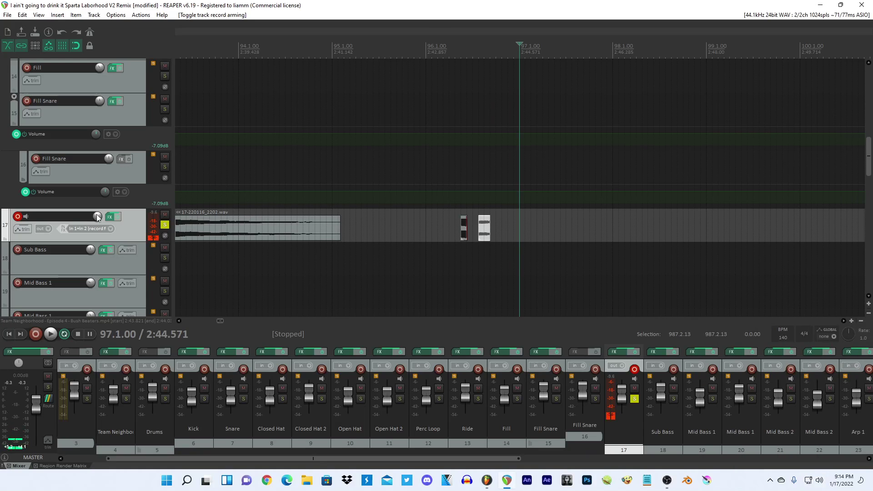
# Try track 17's record mode as output (multichannel) and as input (audio or MIDI).
pyautogui.click(39, 231)
pyautogui.moveTo(91, 255)
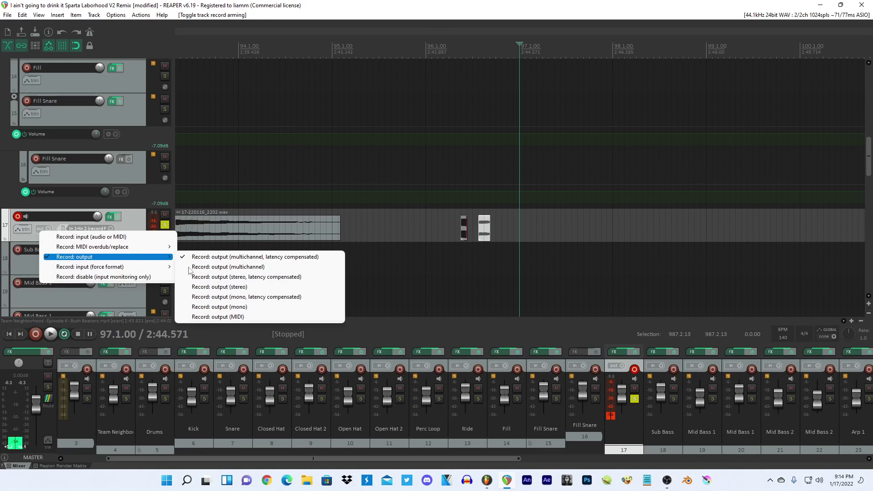
pyautogui.click(264, 267)
pyautogui.click(40, 229)
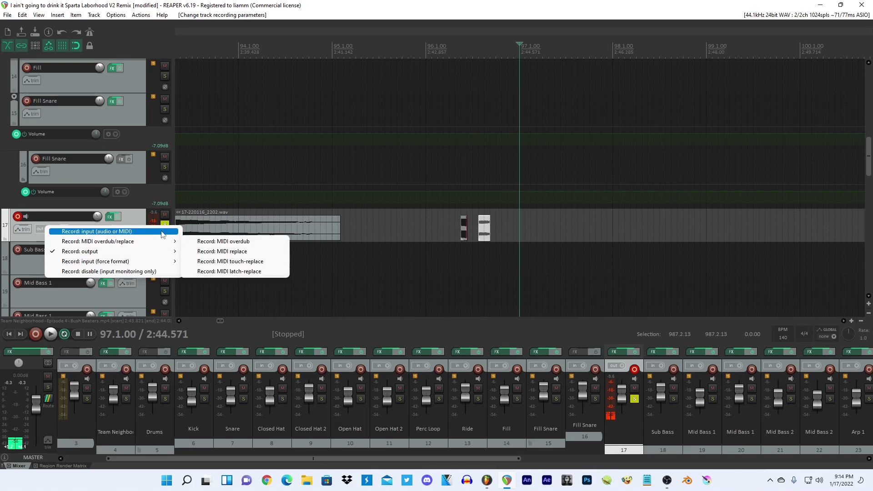
pyautogui.click(175, 231)
# Try mono In 1 as track 17's record input, and return it to stereo In 1 / In 2.
pyautogui.click(81, 228)
pyautogui.moveTo(106, 244)
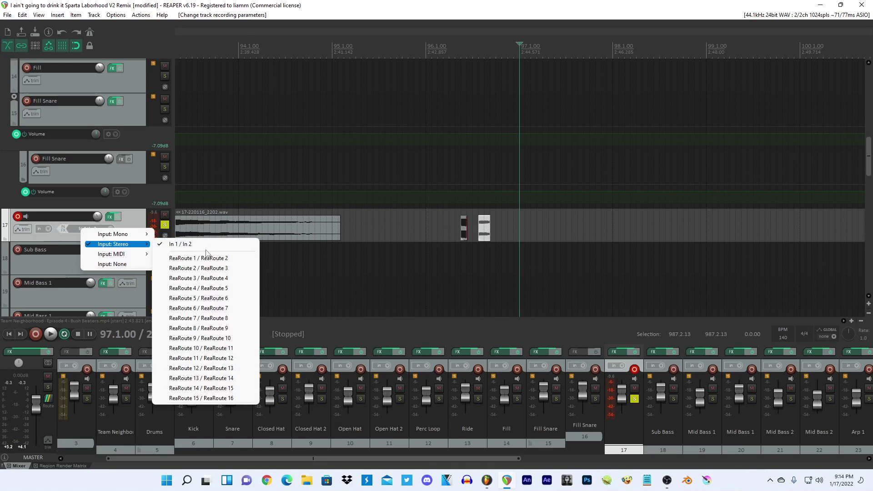
pyautogui.click(205, 246)
pyautogui.click(76, 230)
pyautogui.moveTo(145, 232)
pyautogui.click(191, 234)
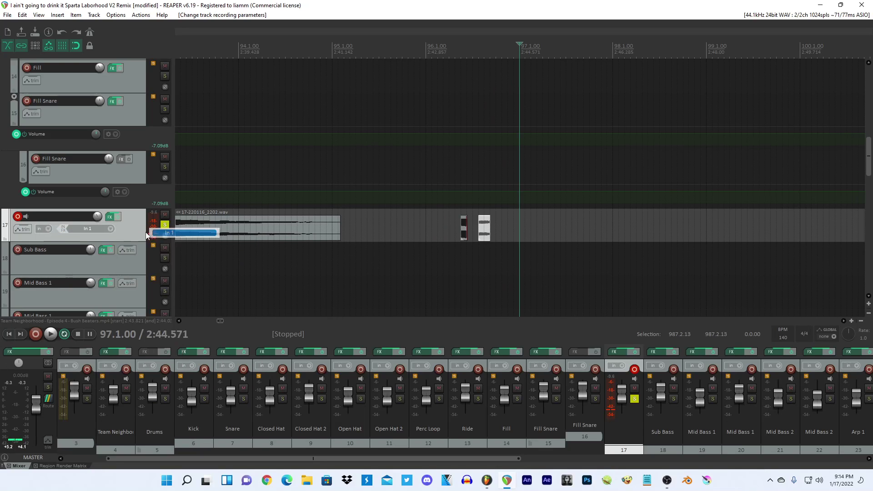
pyautogui.click(104, 228)
pyautogui.click(191, 241)
# Set track 17's record mode to output (multichannel, latency compensated) and test playback from 97.1.00.
pyautogui.click(39, 228)
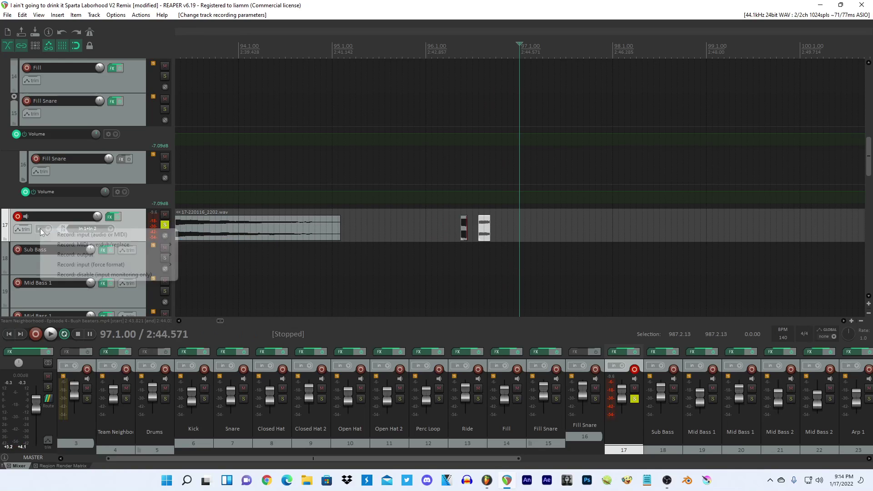
pyautogui.moveTo(76, 255)
pyautogui.click(206, 253)
pyautogui.press('space')
pyautogui.press('space')
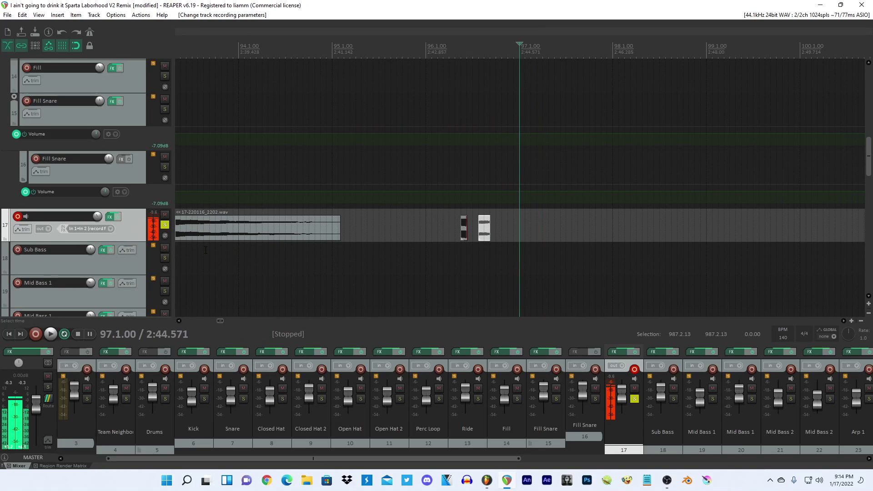
pyautogui.press('space')
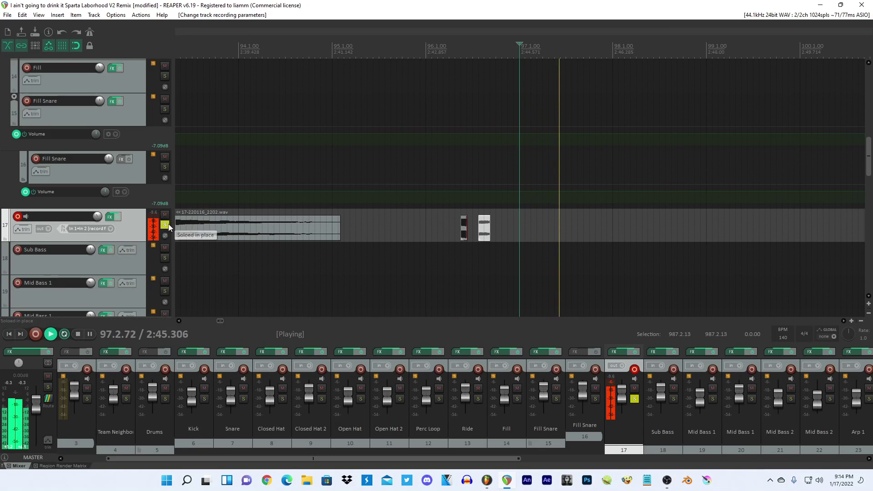
pyautogui.press('space')
# Record track 17's Melodyne output from 97.1.00 to about bar 102 and play back the recording.
pyautogui.click(38, 335)
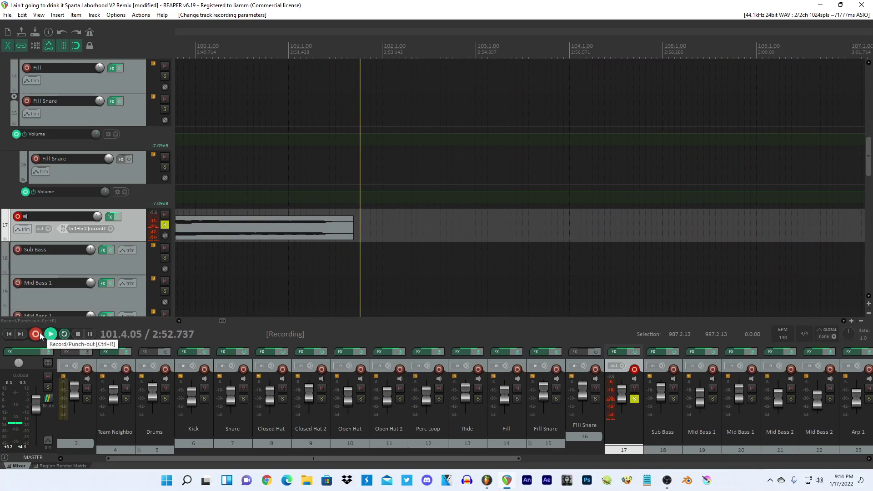
pyautogui.click(39, 334)
pyautogui.press('space')
pyautogui.scroll(-5, 430, 217)
pyautogui.press('space')
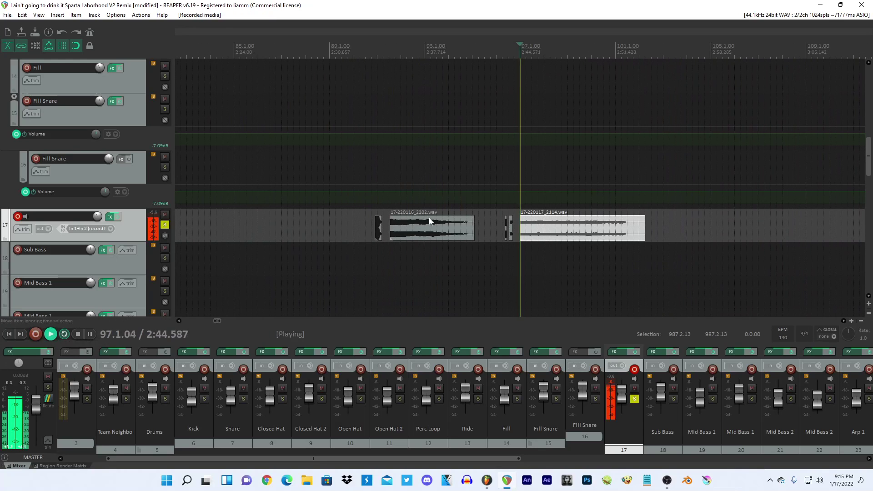
# Stop playback and disarm recording on track 17.
pyautogui.press('space')
pyautogui.click(17, 216)
pyautogui.scroll(-10, 479, 201)
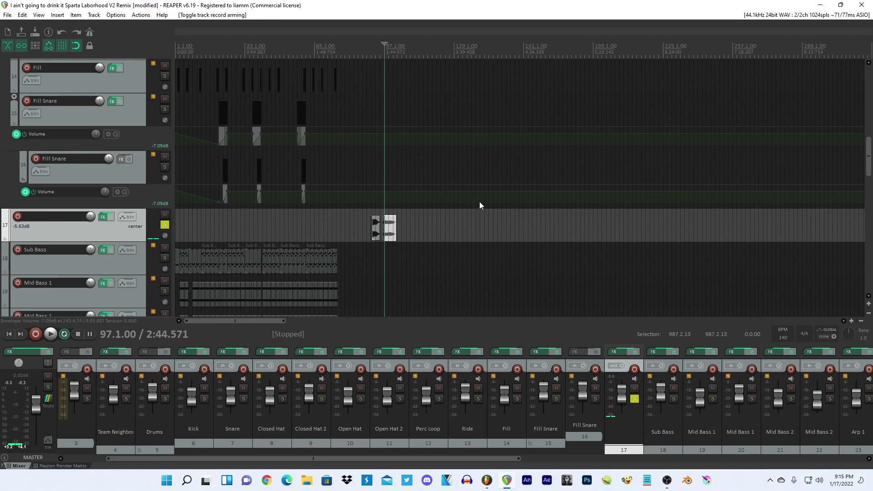
# Try pasting the copied content onto empty track 26, and undo the paste.
pyautogui.scroll(-10, 870, 128)
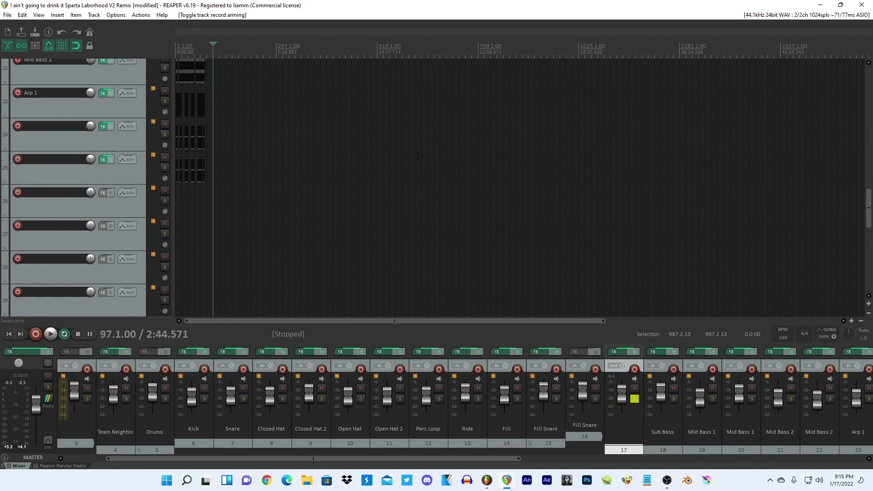
pyautogui.click(214, 196)
pyautogui.press('w')
pyautogui.scroll(10, 214, 195)
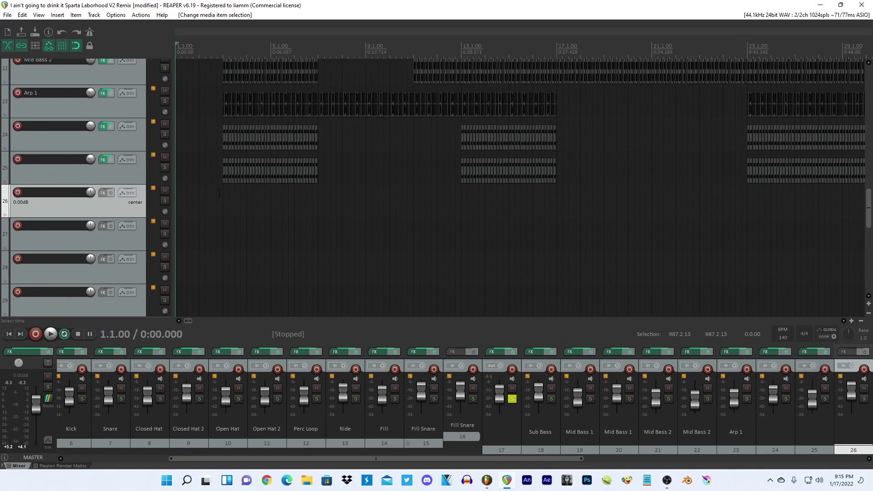
pyautogui.click(350, 197)
pyautogui.hotkey('ctrl', 'v')
pyautogui.click(268, 209)
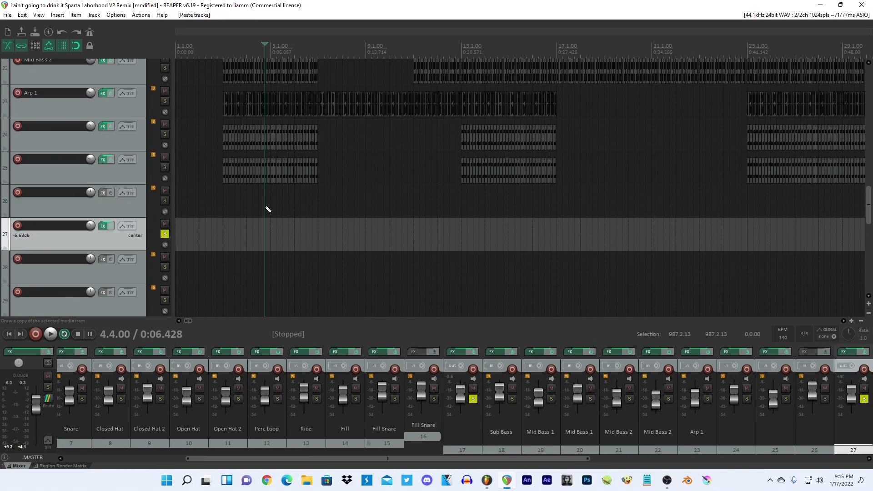
pyautogui.hotkey('ctrl', 'z')
# Copy the 17-220117_2114.wav recording from track 17 and paste it onto track 26.
pyautogui.moveTo(868, 206)
pyautogui.mouseDown()
pyautogui.moveTo(868, 161)
pyautogui.moveTo(859, 210)
pyautogui.mouseUp()
pyautogui.scroll(-8, 609, 208)
pyautogui.click(607, 200)
pyautogui.scroll(4, 607, 200)
pyautogui.scroll(-5, 571, 201)
pyautogui.click(220, 227)
pyautogui.hotkey('ctrl', 'v')
pyautogui.scroll(4, 164, 226)
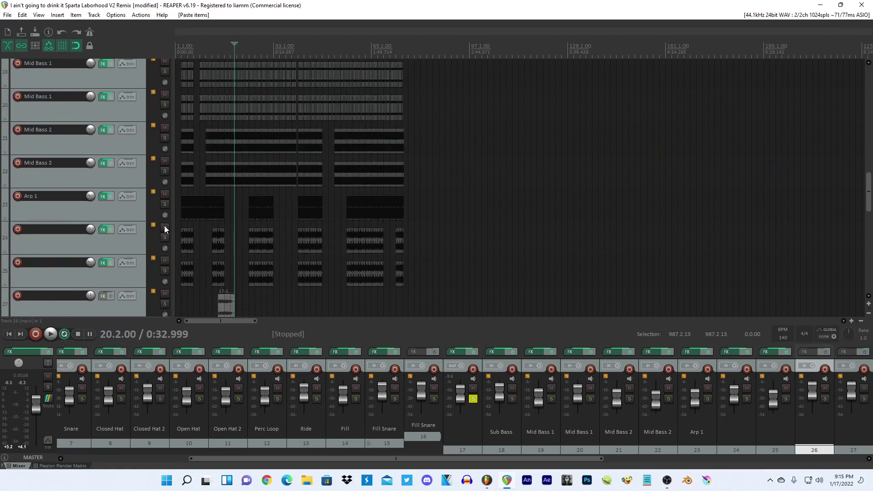
pyautogui.scroll(-4, 342, 233)
pyautogui.moveTo(871, 164); pyautogui.dragTo(860, 182)
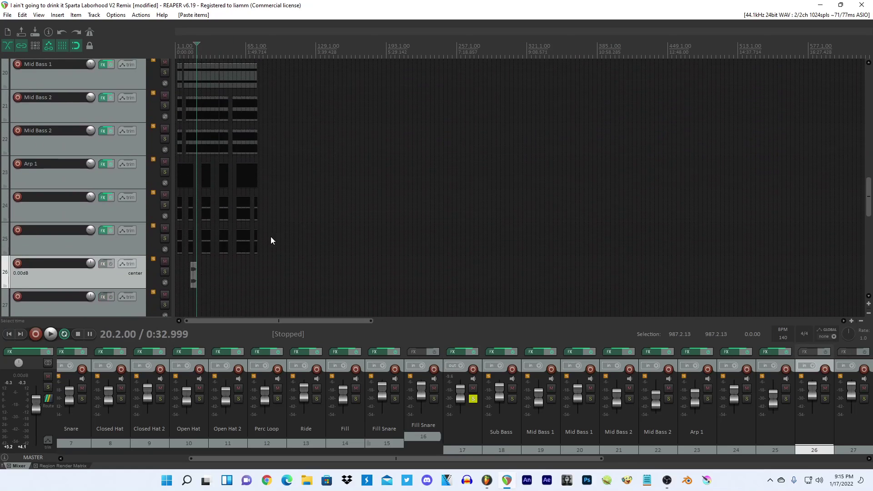
# Move the pasted recording on track 26 earlier so it starts just before bar 8.
pyautogui.scroll(6, 271, 236)
pyautogui.moveTo(316, 273); pyautogui.dragTo(256, 274)
pyautogui.click(189, 262)
pyautogui.scroll(5, 186, 260)
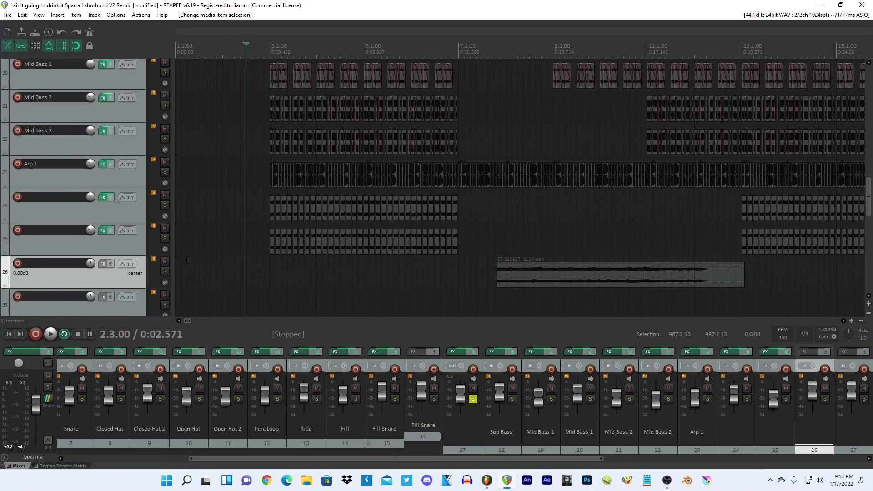
# Add the Kontakt (Native Instruments) VST3 instrument to track 26.
pyautogui.click(102, 264)
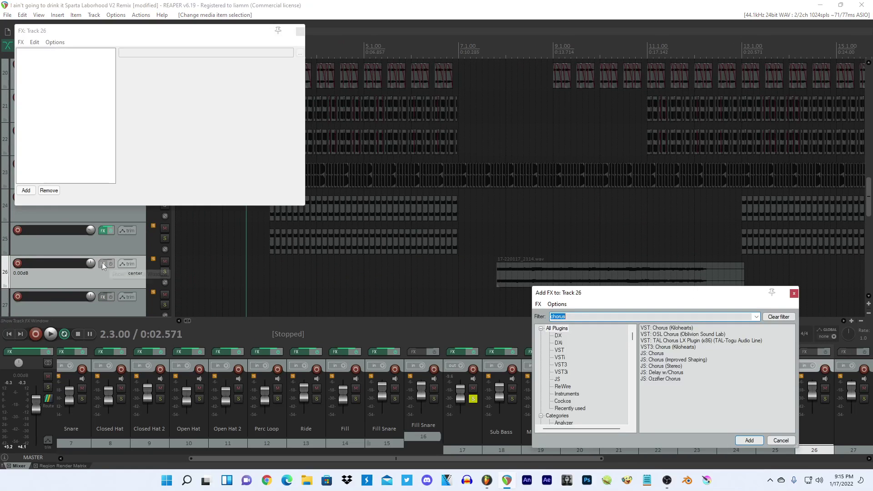
pyautogui.write('kontakt')
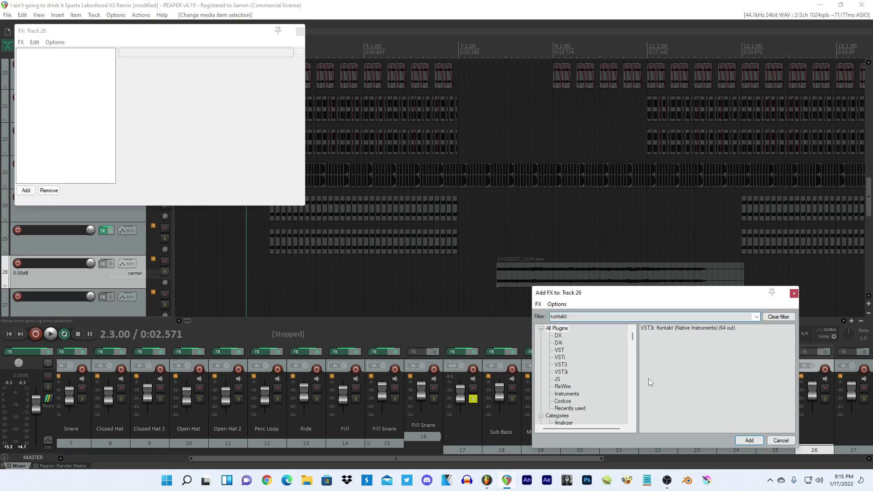
pyautogui.doubleClick(663, 328)
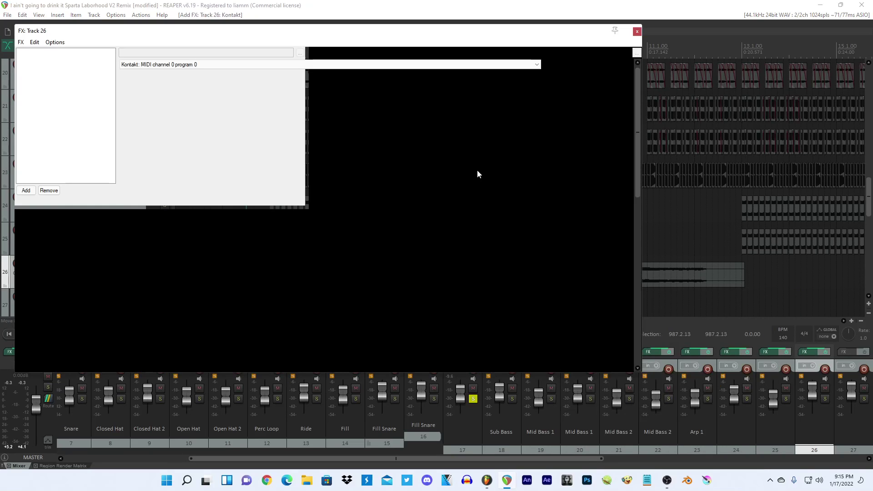
# Load 17-220117_2114.wav from the REAPER Media folder as a Kontakt instrument, put it in edit mode, and close the FX window.
pyautogui.scroll(-3, 210, 242)
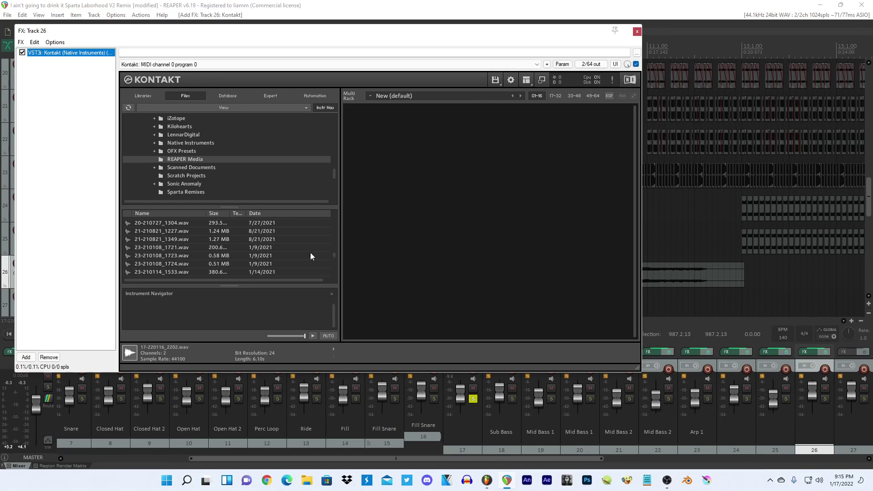
pyautogui.click(250, 256)
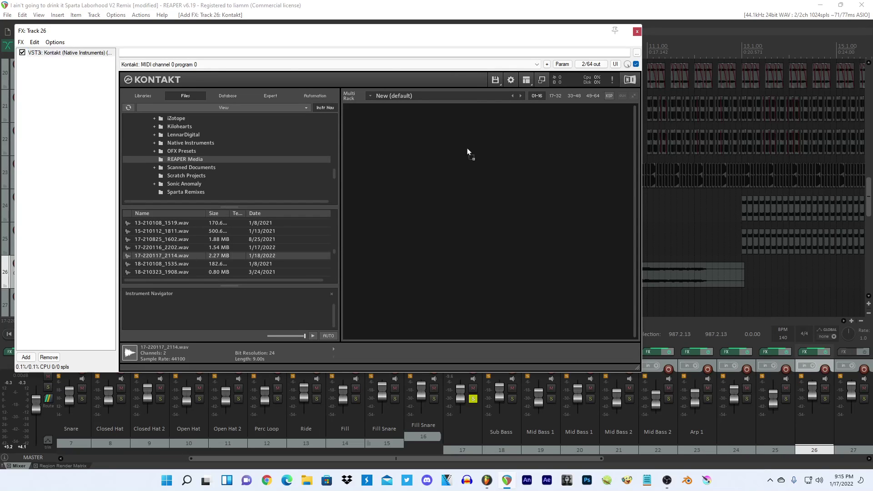
pyautogui.moveTo(447, 132); pyautogui.dragTo(444, 131)
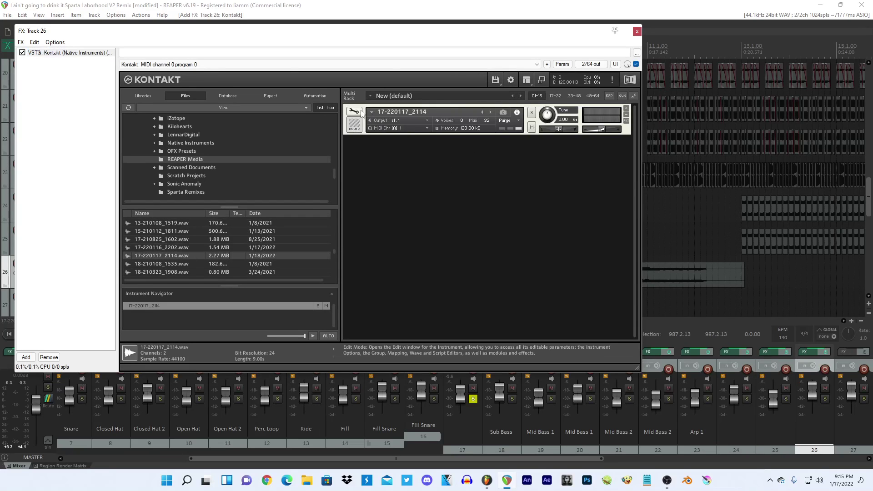
pyautogui.click(360, 113)
pyautogui.click(638, 32)
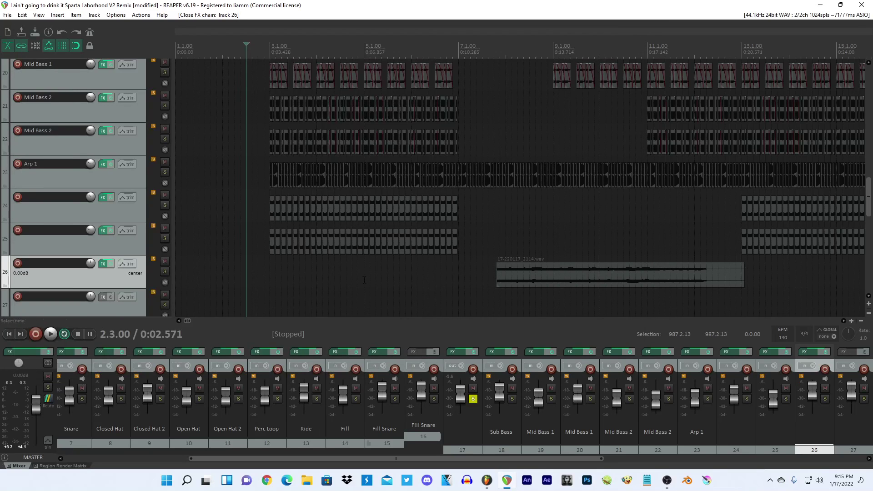
# Glance at the FL Studio arrangement, return to REAPER, and insert an empty two-bar MIDI item on track 26 from bar 3.
pyautogui.click(485, 480)
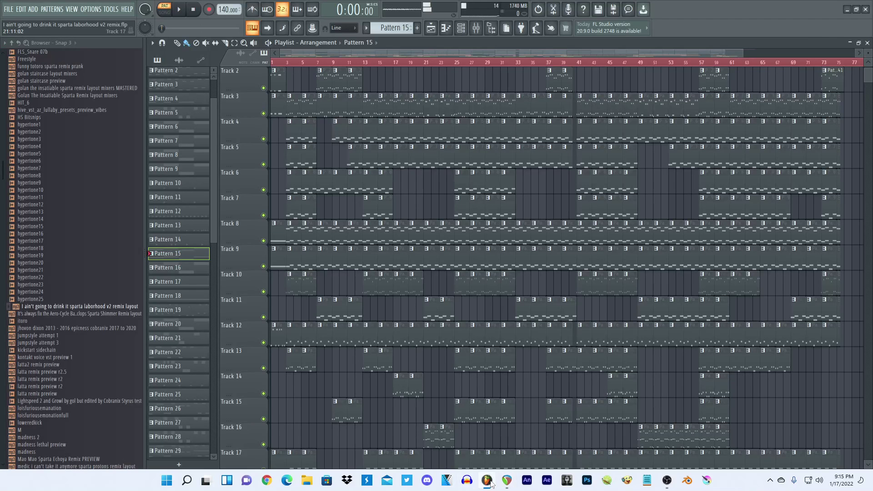
pyautogui.click(506, 481)
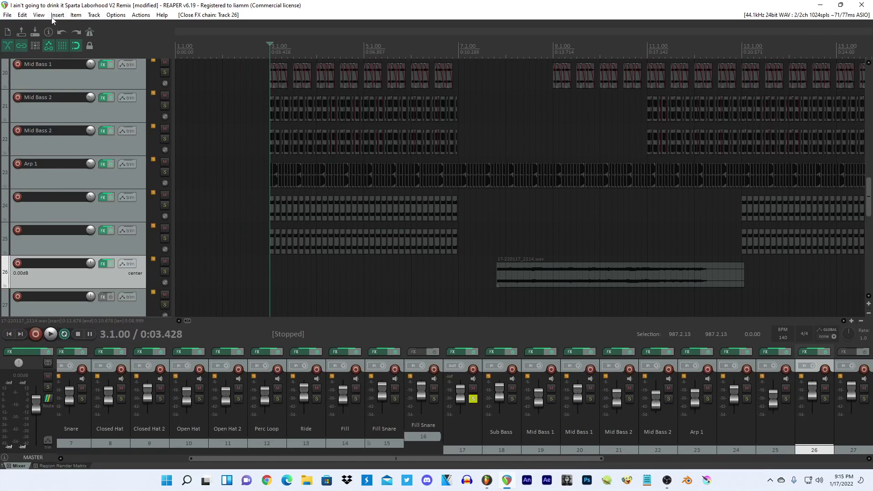
pyautogui.click(54, 16)
pyautogui.click(73, 33)
pyautogui.moveTo(315, 272); pyautogui.dragTo(357, 272)
pyautogui.scroll(3, 357, 272)
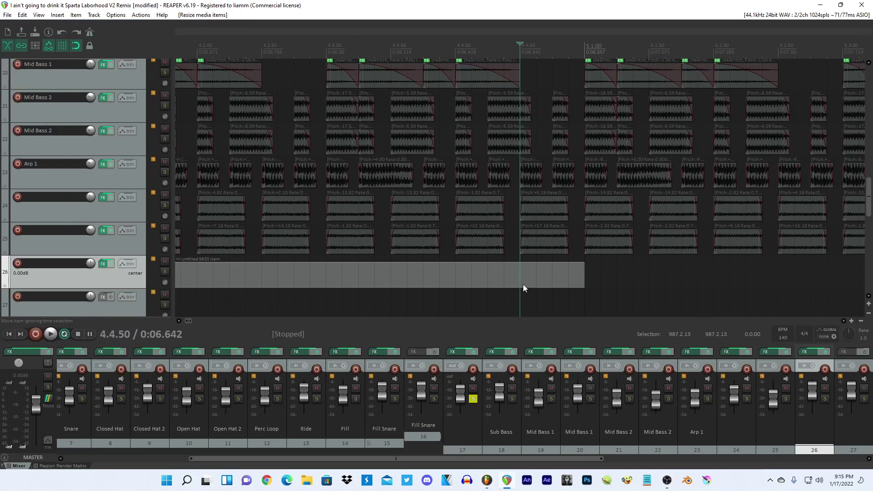
# Enable loop source for track 26's MIDI item and extend its end to bar 7.
pyautogui.doubleClick(523, 275)
pyautogui.click(682, 147)
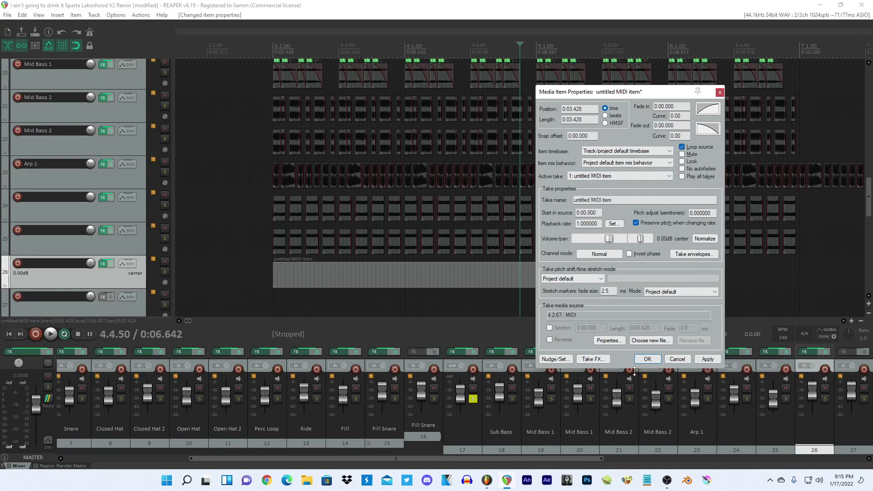
pyautogui.click(647, 359)
pyautogui.scroll(-3, 575, 293)
pyautogui.scroll(-2, 575, 293)
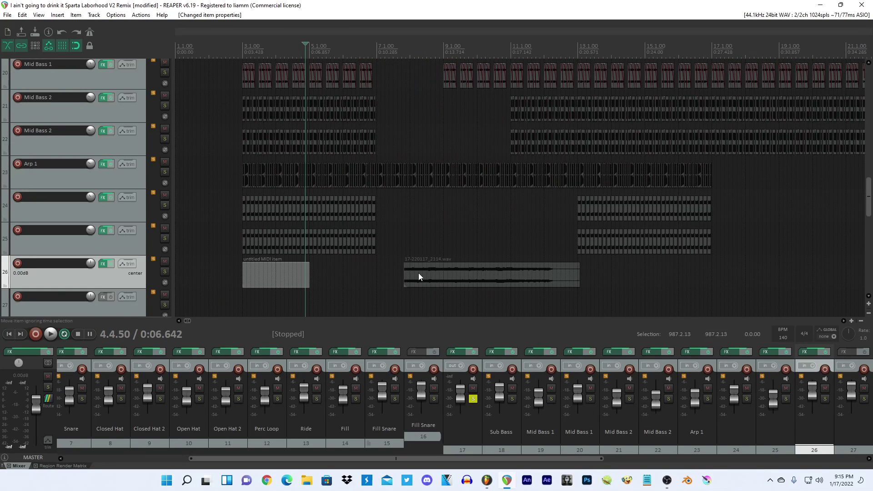
pyautogui.click(419, 273)
pyautogui.click(280, 273)
pyautogui.moveTo(311, 273); pyautogui.dragTo(377, 270)
pyautogui.scroll(-2, 377, 270)
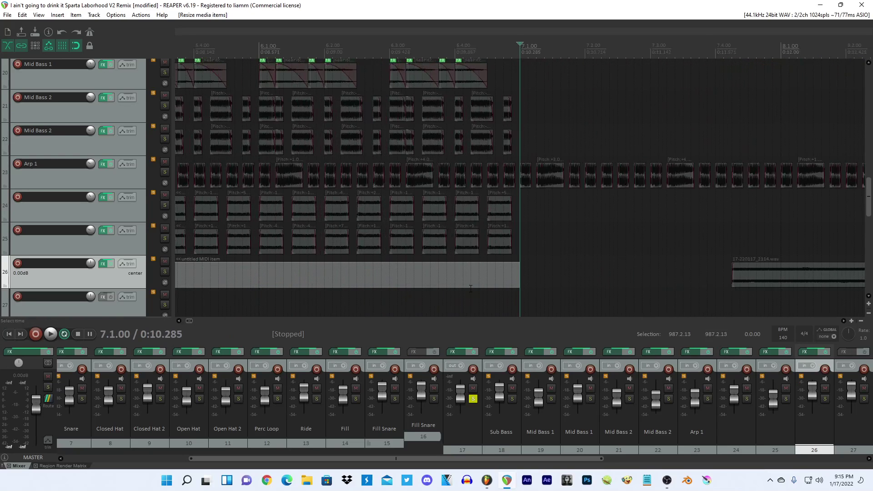
# Show the Mapping Editor for the 17-220117_2114 instrument in track 26's Kontakt and close the FX window.
pyautogui.click(232, 270)
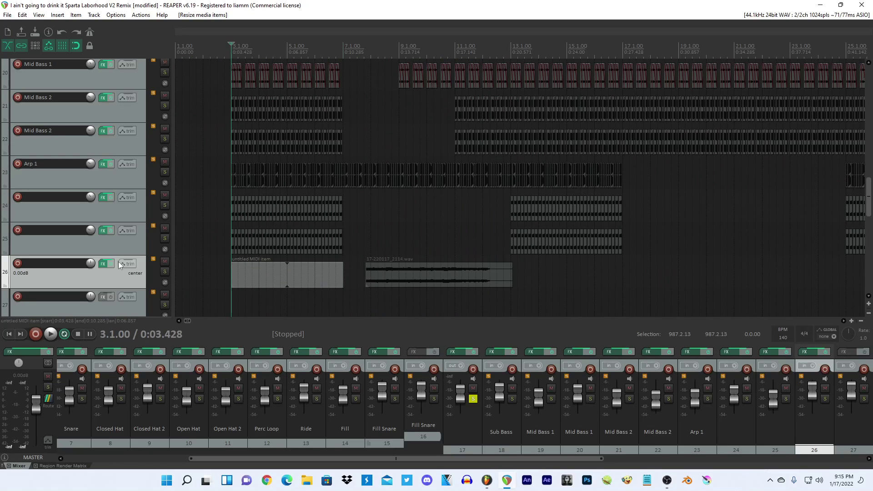
pyautogui.click(103, 265)
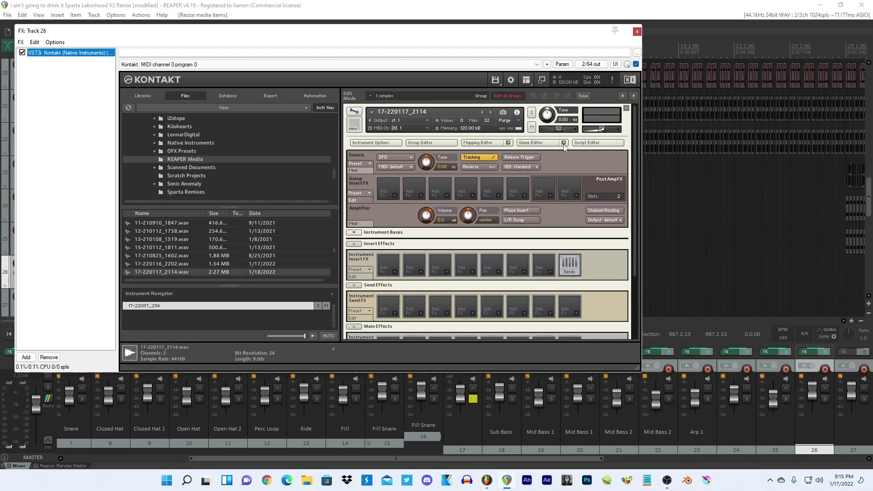
pyautogui.click(583, 144)
pyautogui.click(584, 144)
pyautogui.click(536, 143)
pyautogui.click(536, 144)
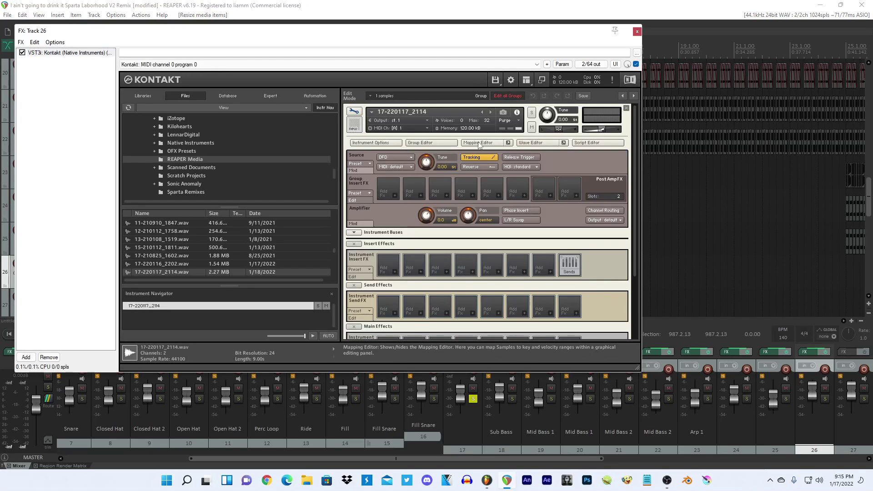
pyautogui.click(479, 142)
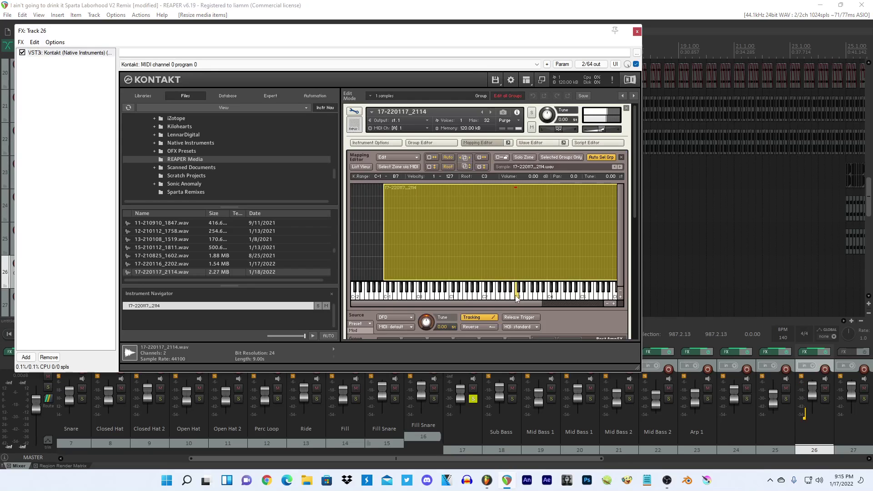
pyautogui.click(637, 32)
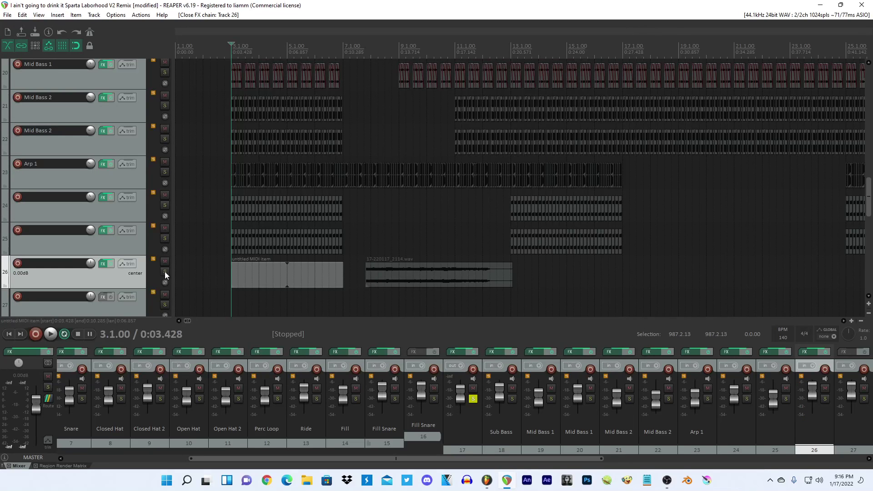
# Solo track 26, audition the sample in Kontakt, and shift its mapped zone up to root key D3.
pyautogui.click(165, 272)
pyautogui.click(103, 263)
pyautogui.click(530, 298)
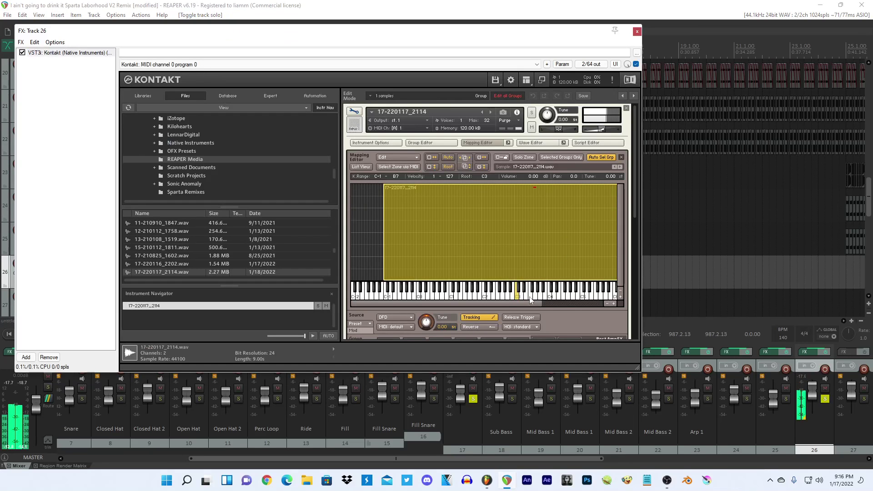
pyautogui.moveTo(525, 268); pyautogui.dragTo(525, 267)
pyautogui.click(517, 296)
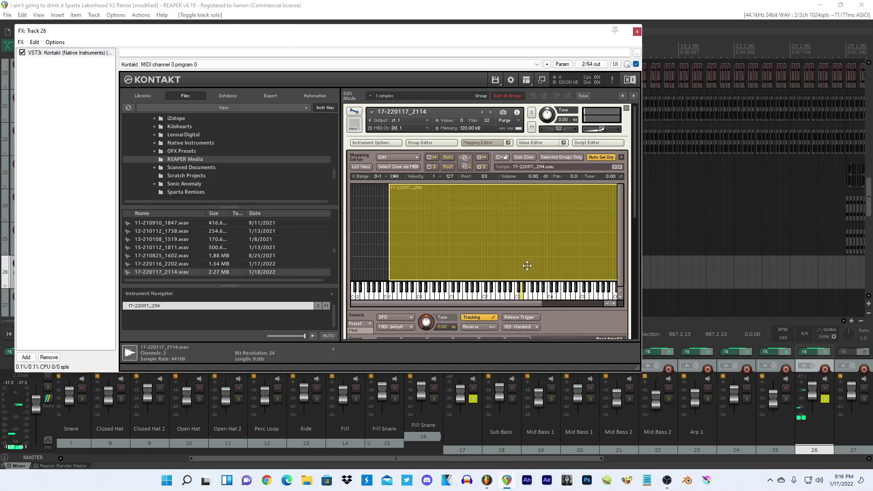
pyautogui.click(637, 32)
# Draw half-bar notes D4, D#4, C4, D#4 in track 26's MIDI item, and repeat the pattern to fill bars 3 through 6.
pyautogui.doubleClick(234, 270)
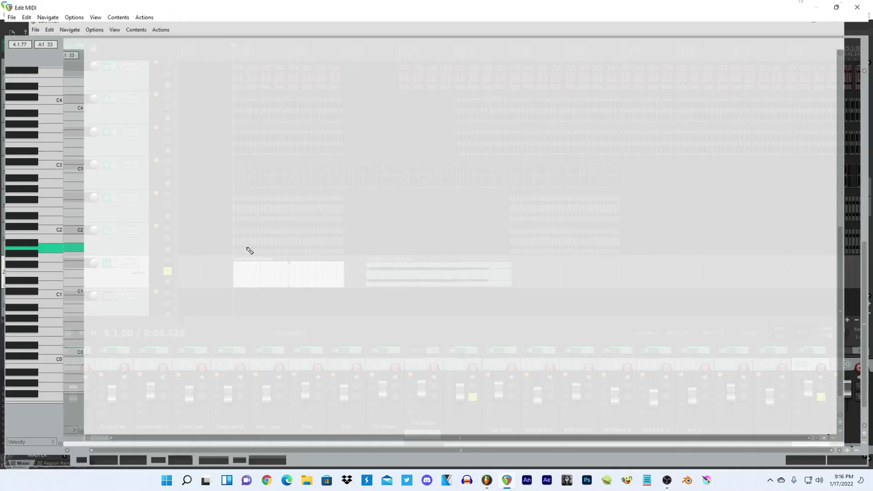
pyautogui.moveTo(50, 147); pyautogui.dragTo(45, 100)
pyautogui.moveTo(867, 247); pyautogui.dragTo(868, 205)
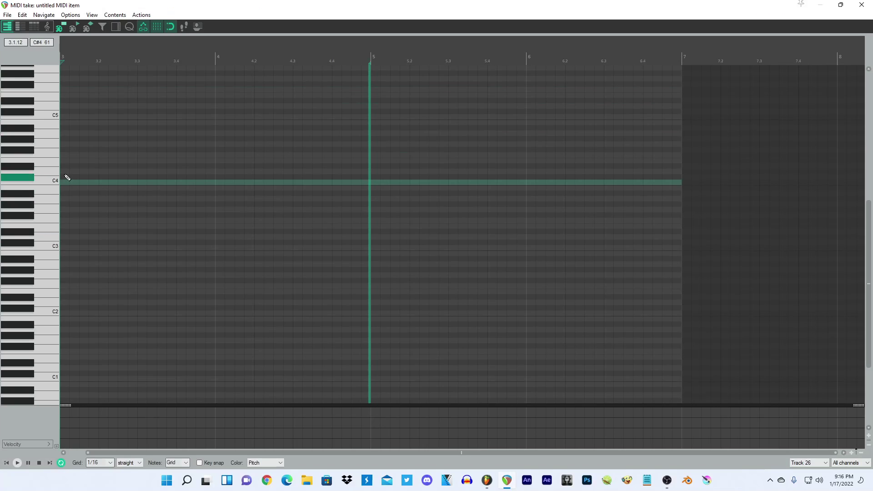
pyautogui.moveTo(65, 173); pyautogui.dragTo(197, 167)
pyautogui.keyDown('ctrl'); pyautogui.moveTo(197, 167); pyautogui.dragTo(350, 169); pyautogui.keyUp('ctrl')
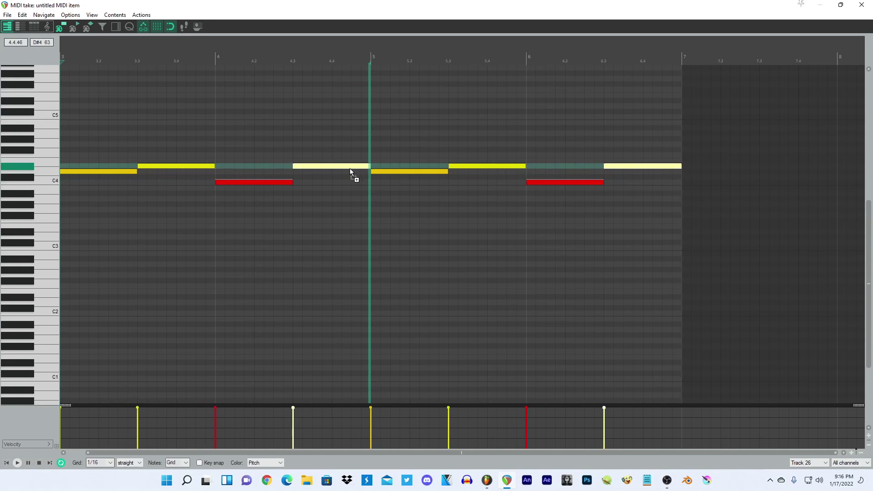
# Duplicate the note pattern one and two octaves lower, and set the time selection from 3.1.00 to 7.1.00.
pyautogui.hotkey('ctrl', 'a')
pyautogui.moveTo(94, 172); pyautogui.dragTo(65, 231)
pyautogui.click(862, 4)
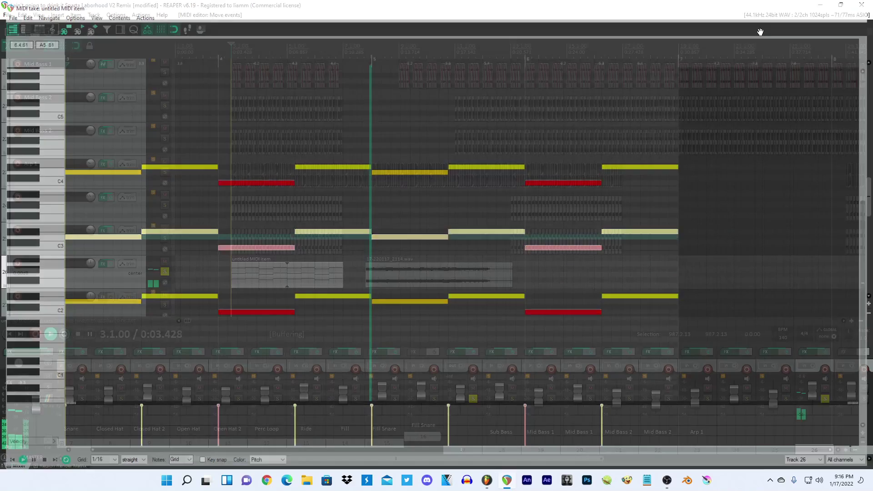
pyautogui.moveTo(231, 51); pyautogui.dragTo(343, 51)
# Set Kontakt's volume envelope on track 26 to decay 5.3k ms, sustain -18.5 dB and release 1.3k ms.
pyautogui.click(103, 264)
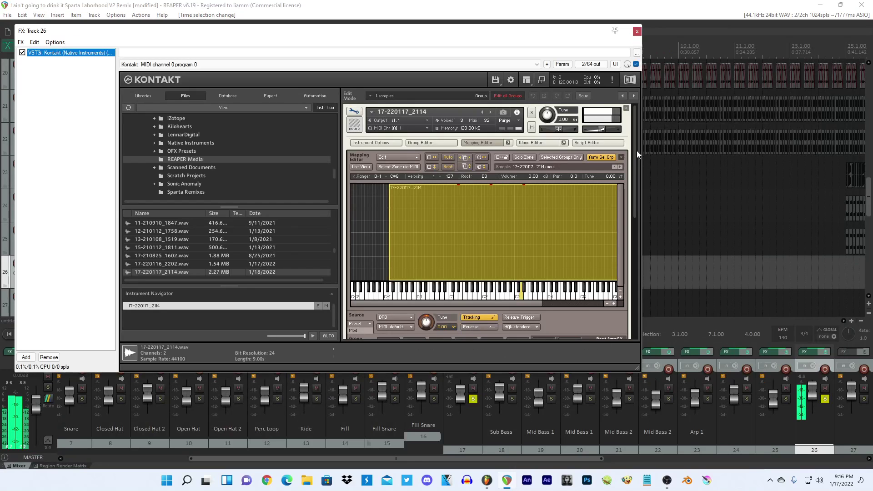
pyautogui.scroll(-10, 632, 183)
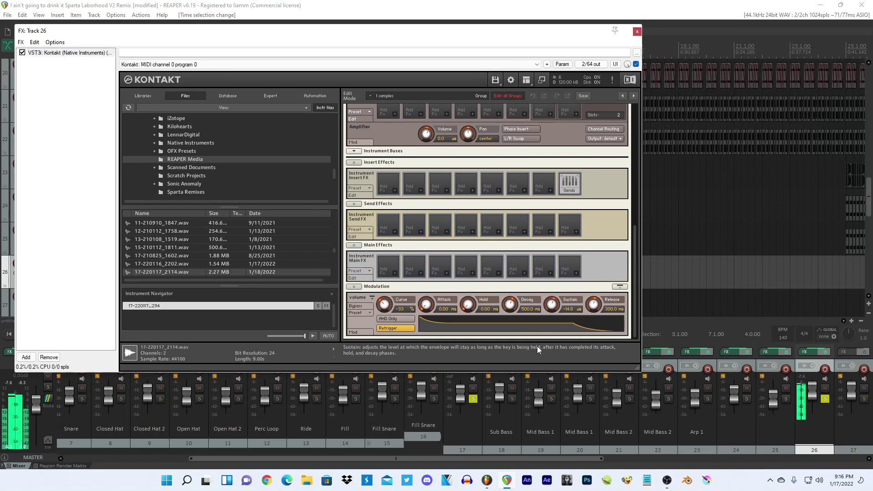
pyautogui.moveTo(509, 288); pyautogui.dragTo(509, 283)
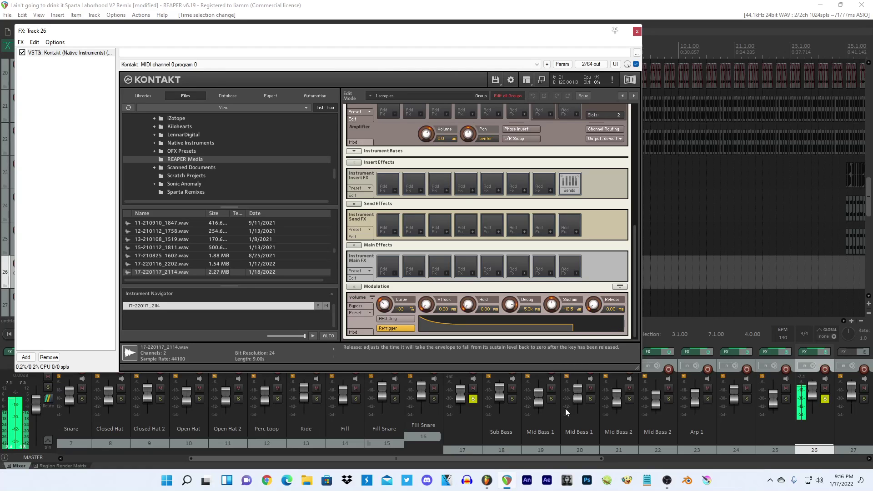
pyautogui.moveTo(565, 408); pyautogui.dragTo(598, 261)
pyautogui.click(541, 3)
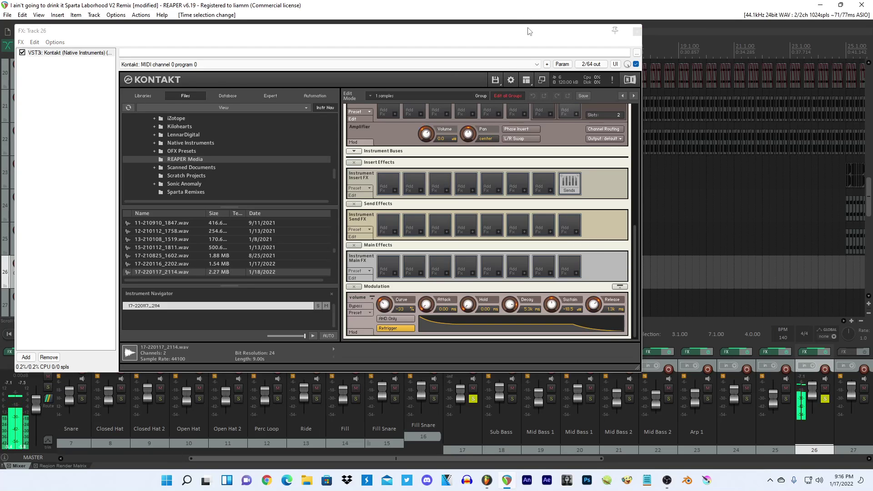
# Set the volume envelope's curve to -50 % and lengthen its release while auditioning the chord part.
pyautogui.click(596, 312)
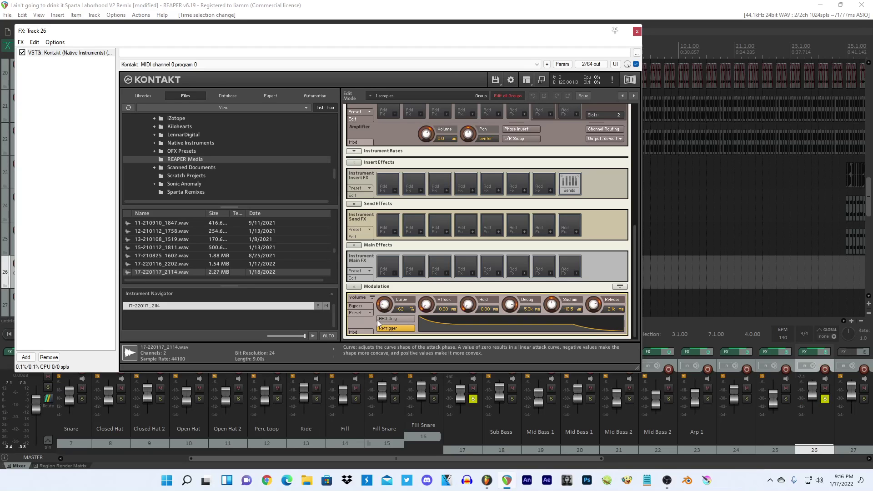
pyautogui.moveTo(378, 313); pyautogui.dragTo(377, 316)
pyautogui.click(473, 5)
pyautogui.press('space')
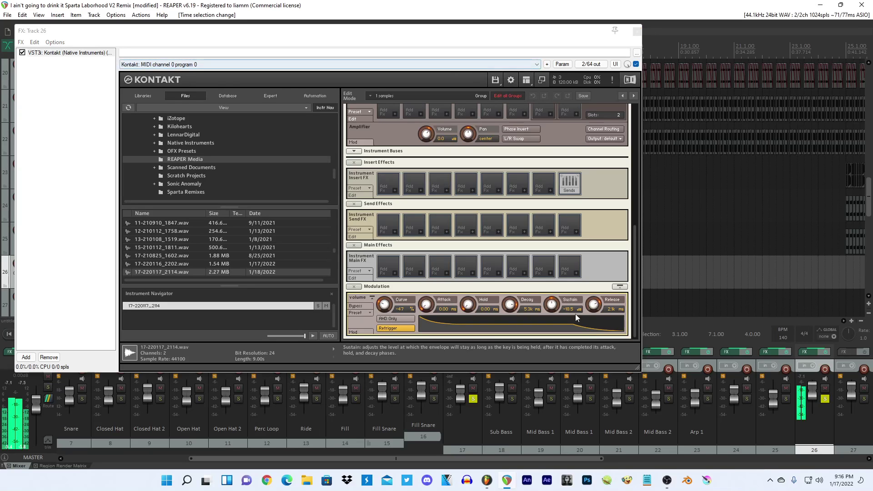
pyautogui.click(591, 313)
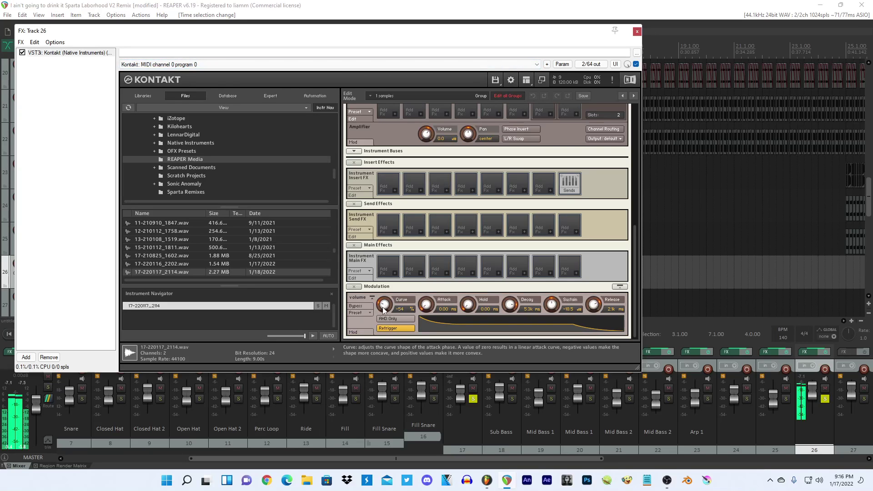
# Add a 3-band EQ to the first instrument insert slot, cutting gain 1 and setting band 2 to 223.8 Hz, bandwidth 1.3, gain 2.0 dB.
pyautogui.click(395, 190)
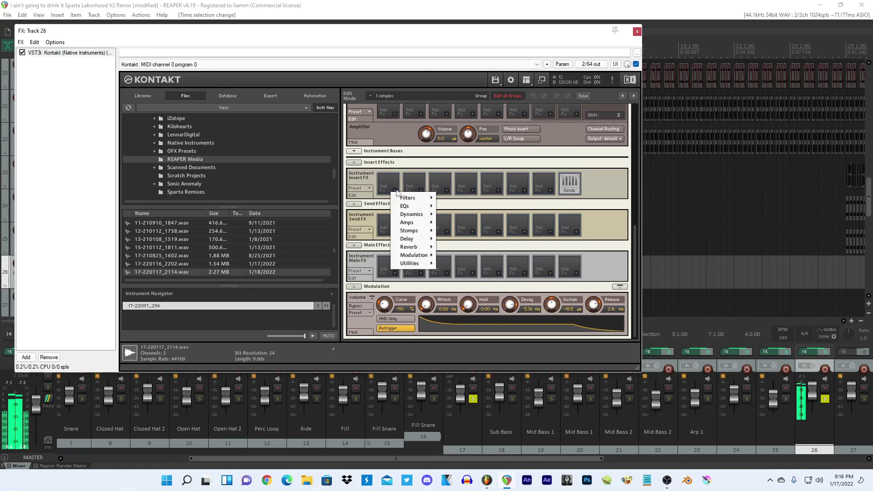
pyautogui.moveTo(405, 207)
pyautogui.click(457, 232)
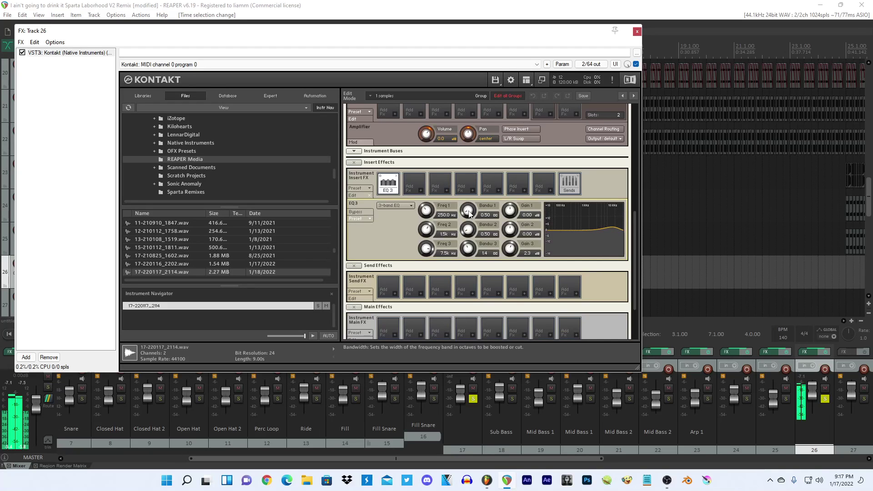
pyautogui.moveTo(469, 211); pyautogui.dragTo(513, 229)
pyautogui.moveTo(424, 224); pyautogui.dragTo(423, 246)
pyautogui.moveTo(513, 233); pyautogui.dragTo(517, 227)
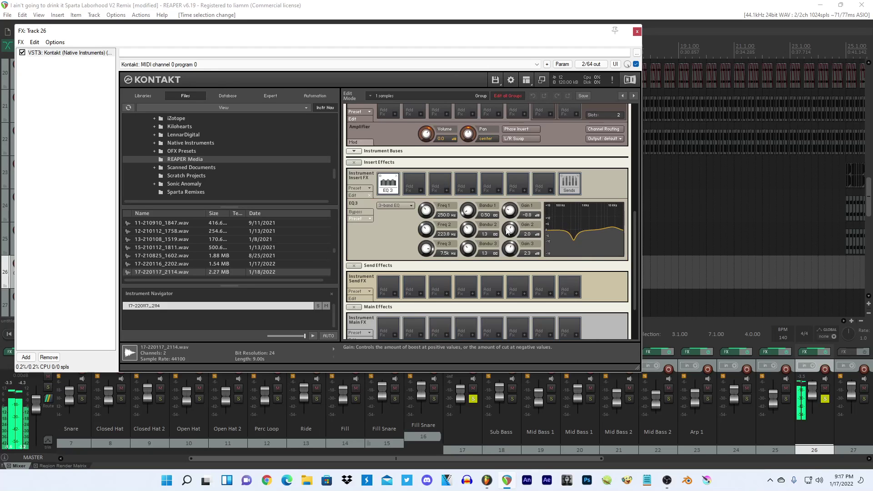
# Move EQ band 1 to 99.6 Hz with bandwidth 0.59, and adjust band 2 to 291.1 Hz with 2.5 dB gain.
pyautogui.moveTo(499, 218); pyautogui.dragTo(497, 225)
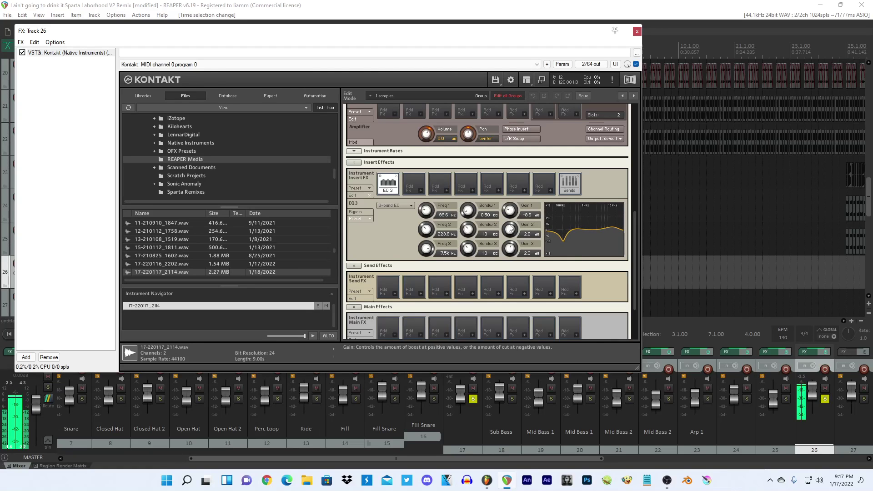
pyautogui.click(412, 205)
pyautogui.moveTo(470, 210); pyautogui.dragTo(473, 227)
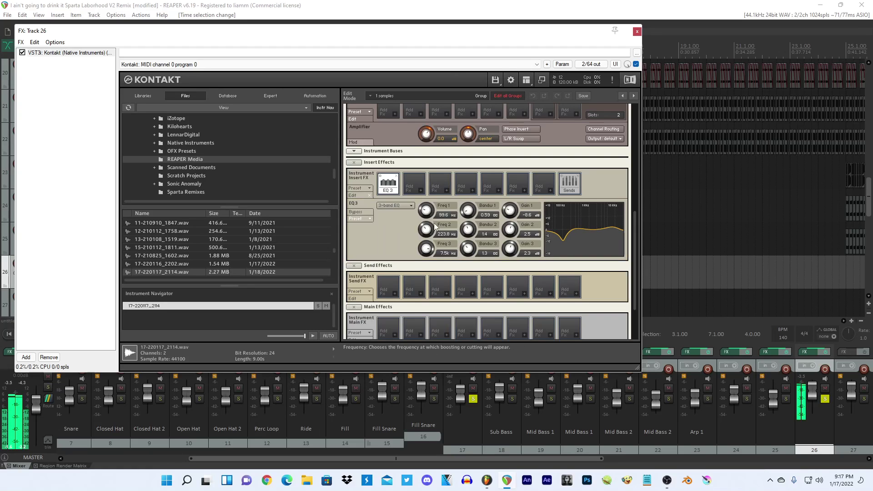
# Try a Legacy Delay with its default settings in the fourth instrument insert slot and remove it again.
pyautogui.click(416, 191)
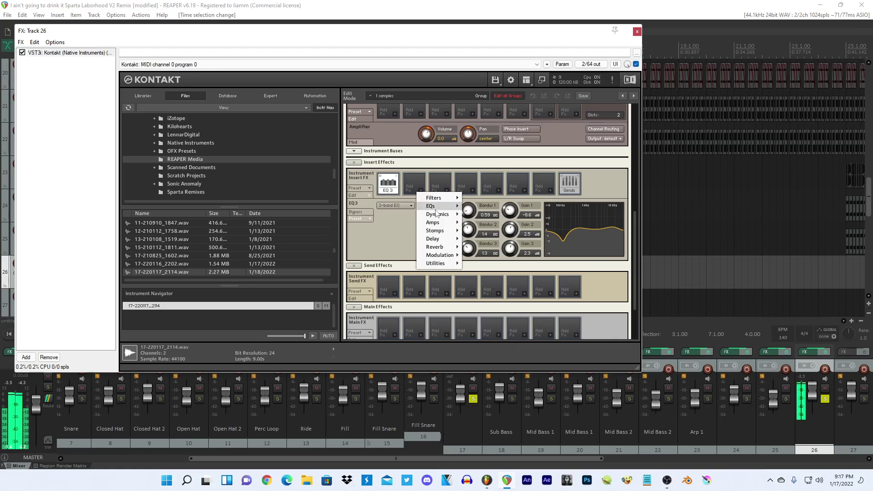
pyautogui.click(443, 187)
pyautogui.click(497, 187)
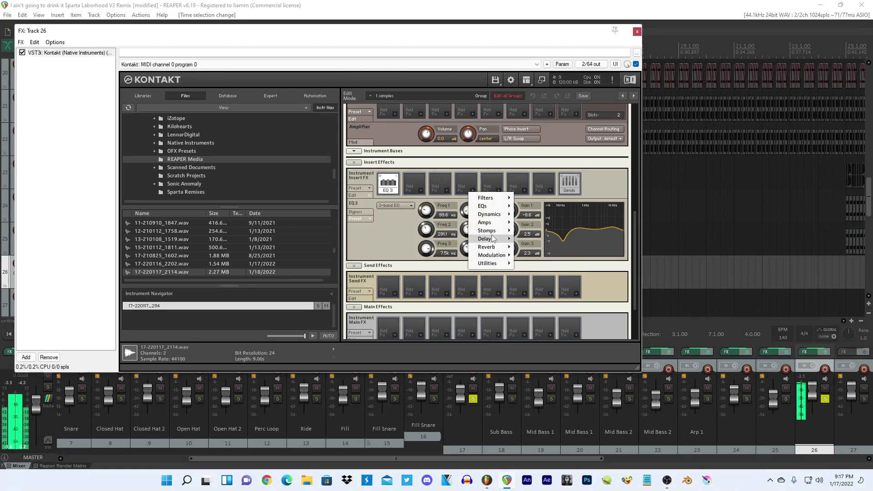
pyautogui.moveTo(494, 241)
pyautogui.click(531, 249)
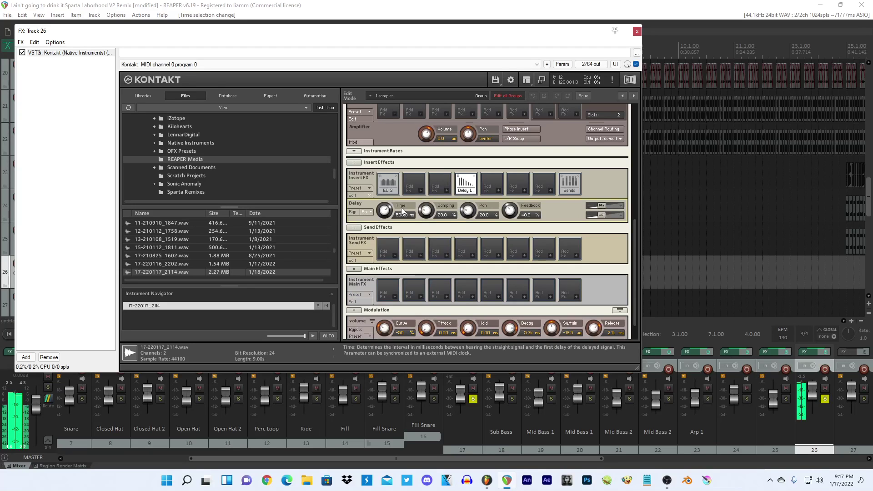
pyautogui.click(475, 176)
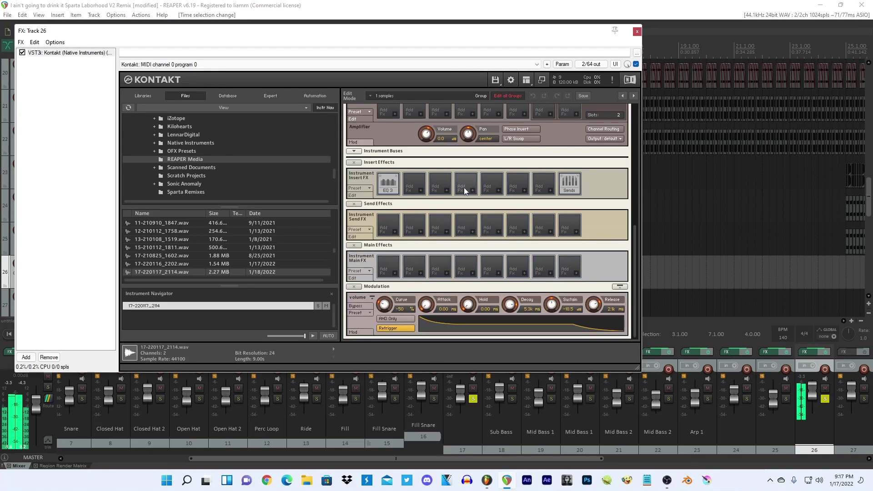
# Try Replika Delay in the fourth insert slot, comparing Tape and Modern modes with Ping Pong, and remove it again.
pyautogui.click(464, 190)
pyautogui.moveTo(496, 240)
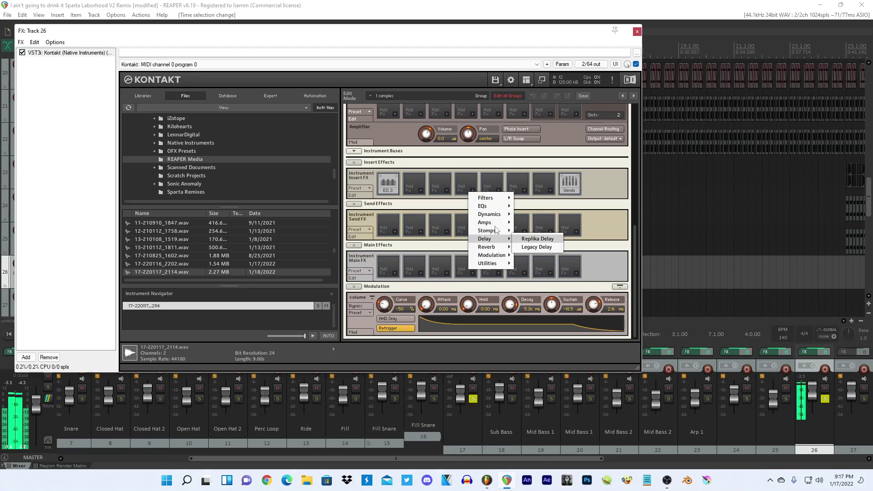
pyautogui.click(537, 239)
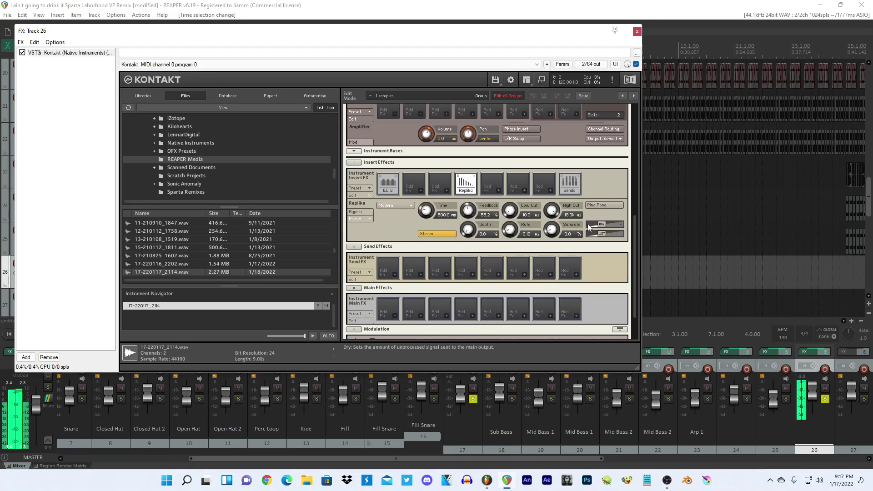
pyautogui.click(395, 206)
pyautogui.click(401, 229)
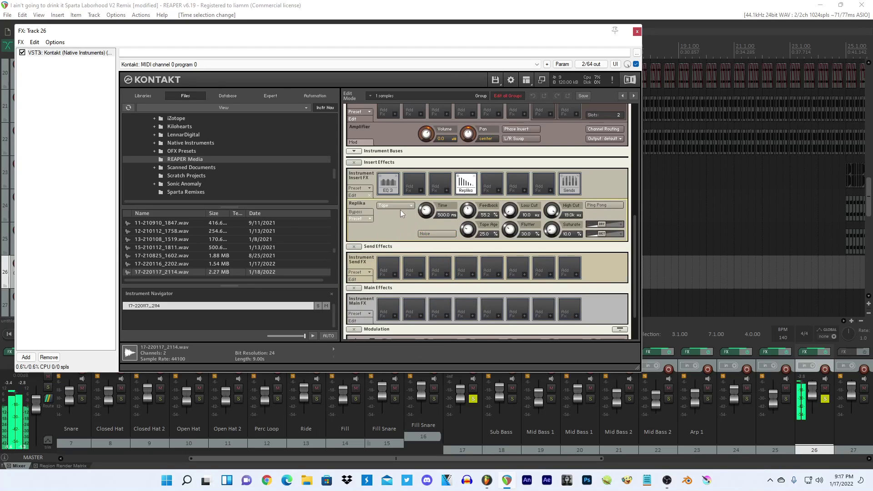
pyautogui.click(399, 205)
pyautogui.click(394, 213)
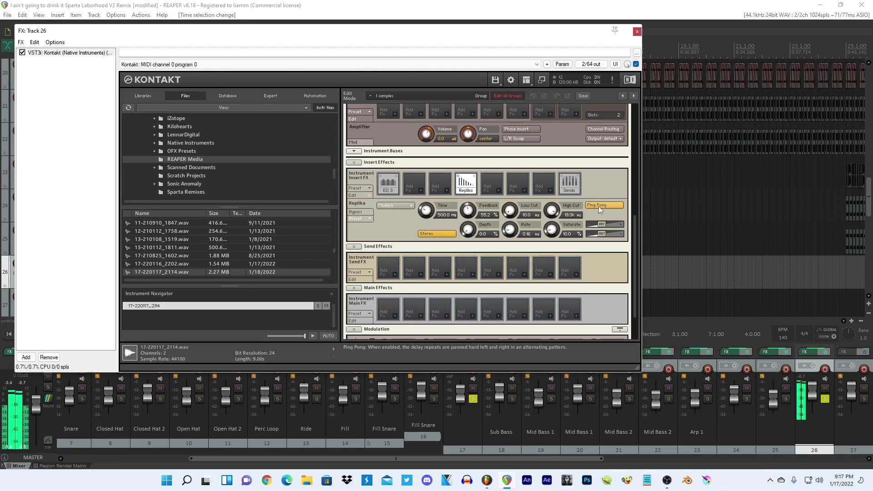
pyautogui.click(474, 175)
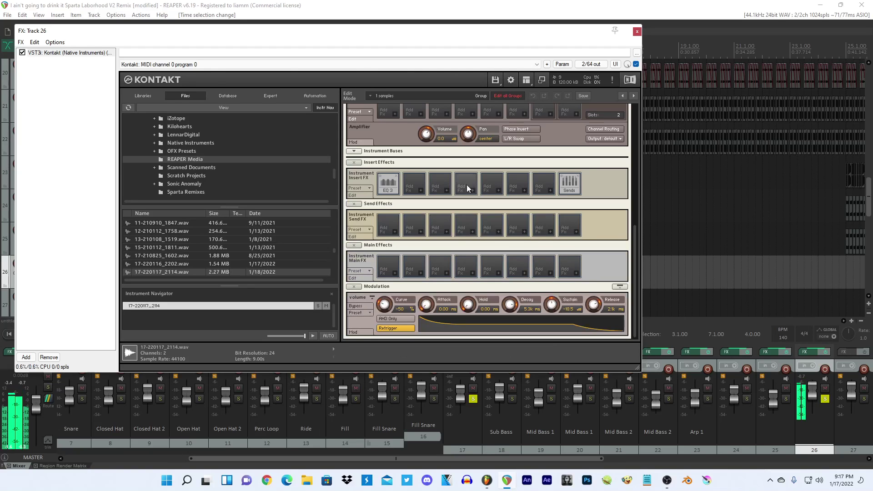
# Add a Legacy Delay to the fourth instrument insert slot and load its 16th Triplet Long factory preset.
pyautogui.click(472, 190)
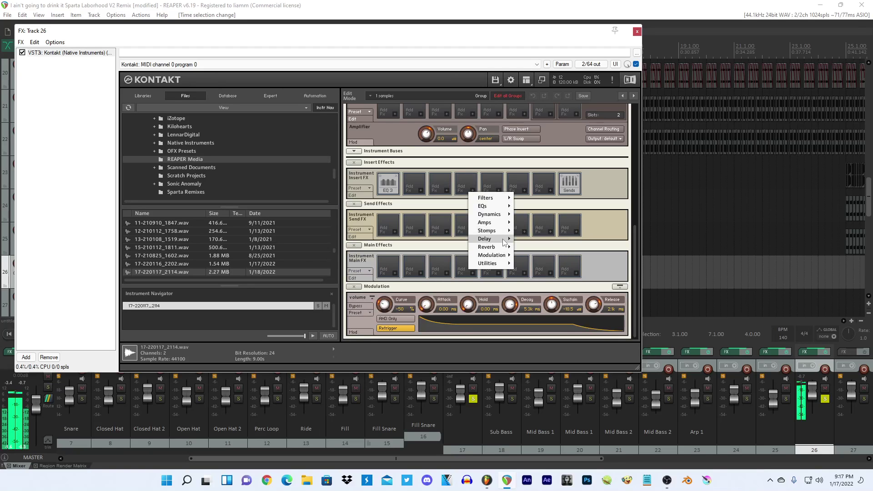
pyautogui.moveTo(503, 239)
pyautogui.click(531, 248)
pyautogui.click(367, 212)
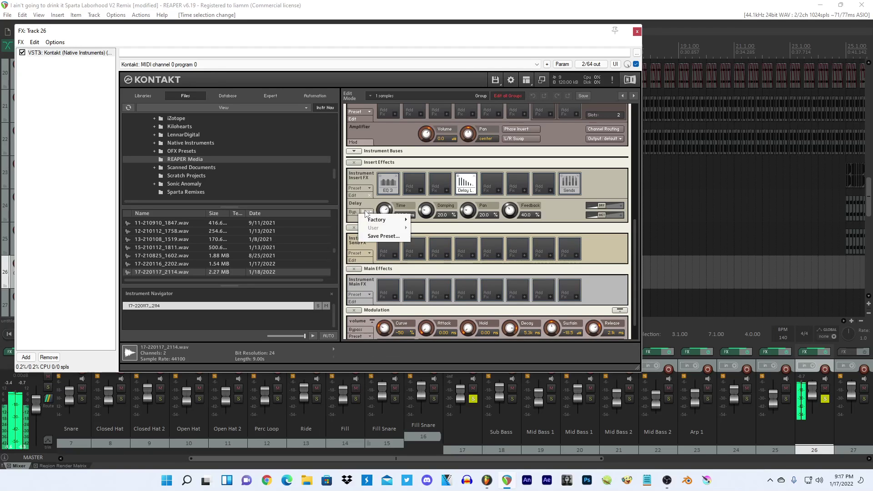
pyautogui.moveTo(386, 222)
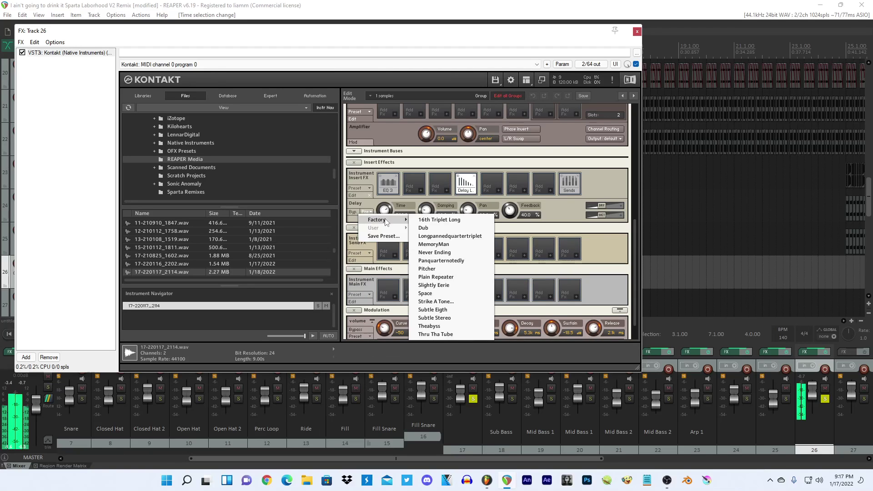
pyautogui.click(439, 220)
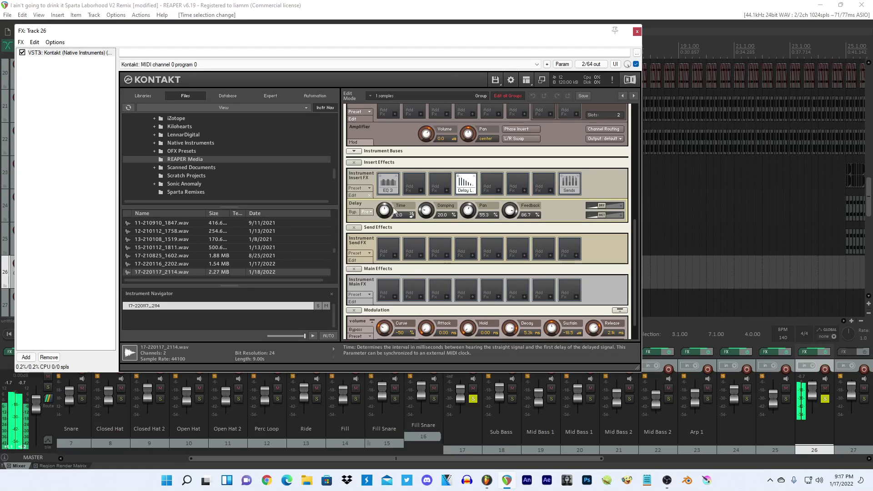
# Sync the delay time to eighth notes, set it to 8, and play the part back.
pyautogui.moveTo(391, 218)
pyautogui.mouseDown()
pyautogui.moveTo(393, 196)
pyautogui.moveTo(388, 201)
pyautogui.mouseUp()
pyautogui.click(411, 214)
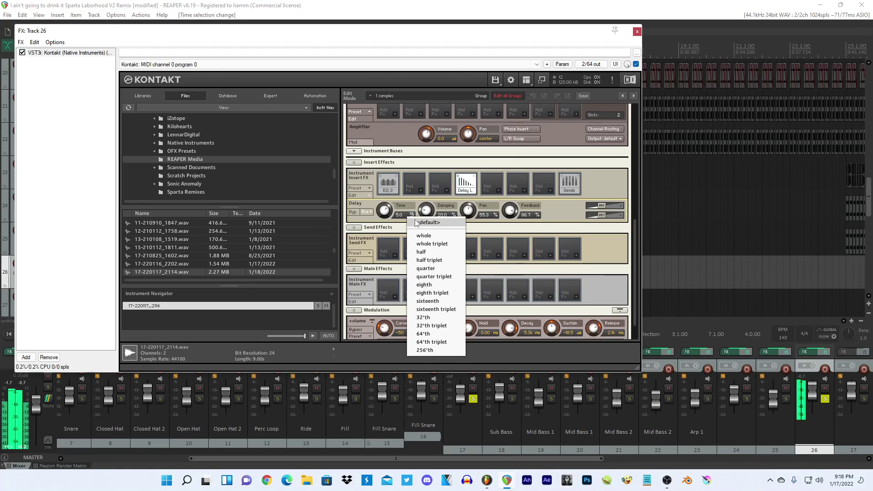
pyautogui.click(425, 284)
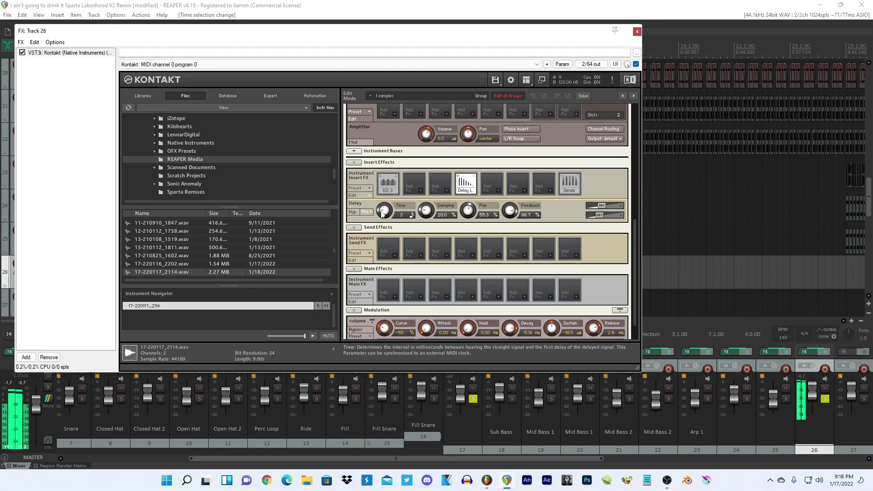
pyautogui.moveTo(381, 212); pyautogui.dragTo(384, 181)
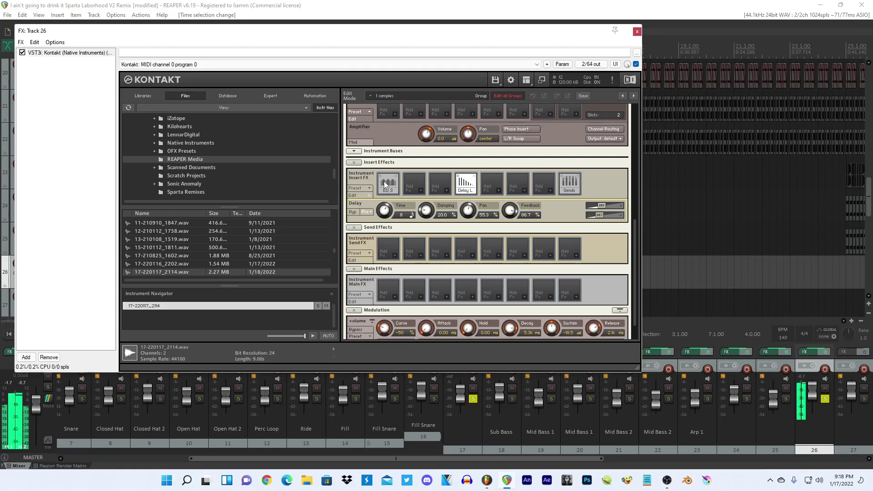
pyautogui.click(525, 4)
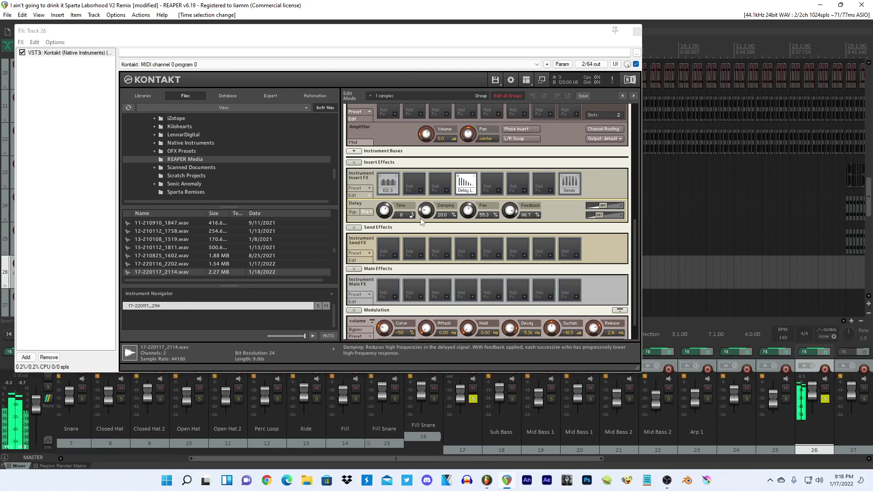
# Set the delay's damping to 20.4 % and feedback to 20.7 %, and shorten its time to 4 eighth notes.
pyautogui.moveTo(510, 210); pyautogui.dragTo(489, 272)
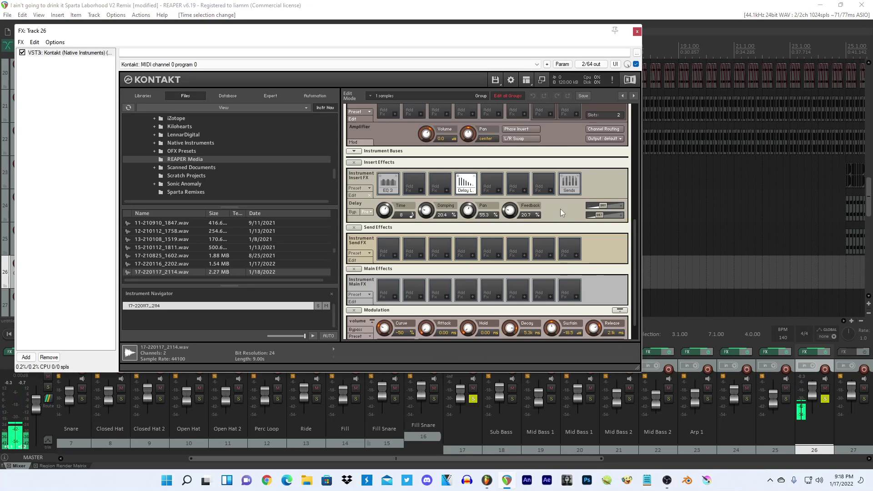
pyautogui.click(498, 4)
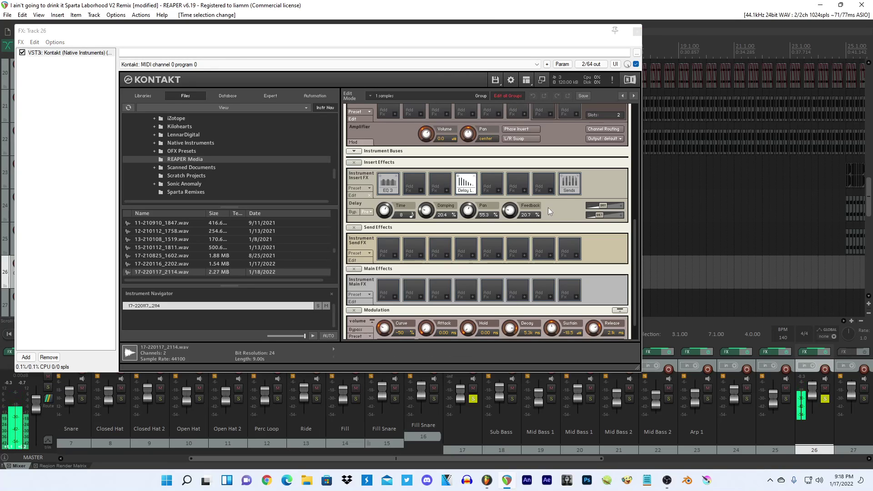
pyautogui.moveTo(604, 205); pyautogui.dragTo(605, 217)
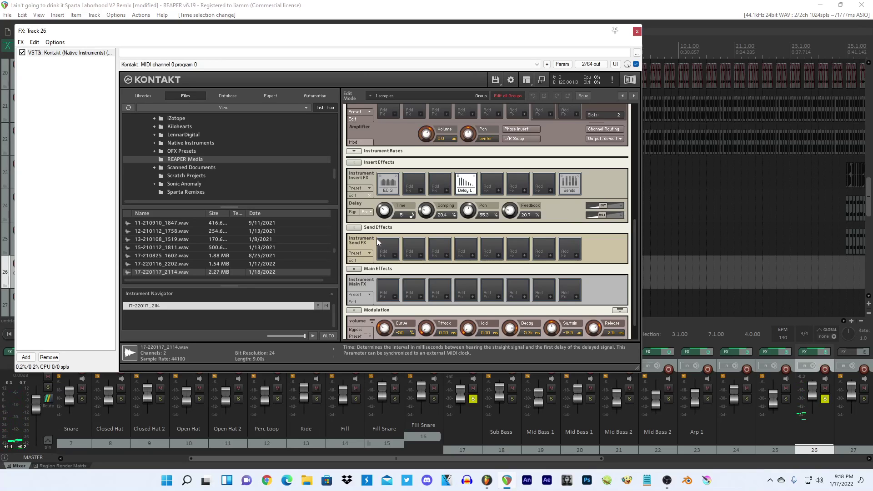
pyautogui.click(445, 3)
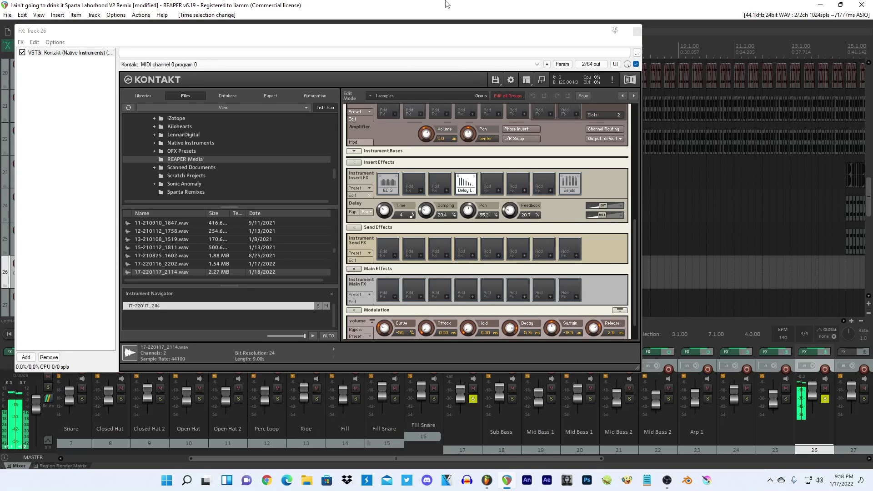
# Set the delay's pan to 76.8 % and feedback to 22.2 %, and raise its wet level.
pyautogui.click(605, 215)
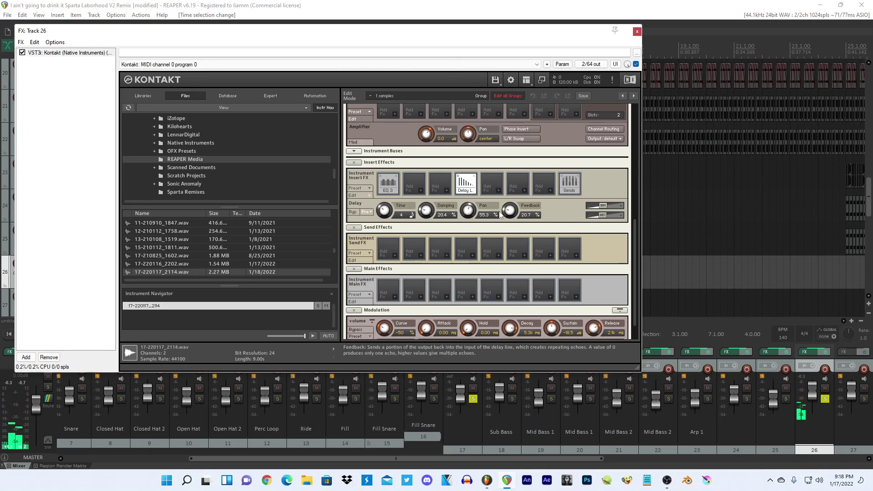
pyautogui.moveTo(467, 213); pyautogui.dragTo(468, 202)
pyautogui.click(506, 4)
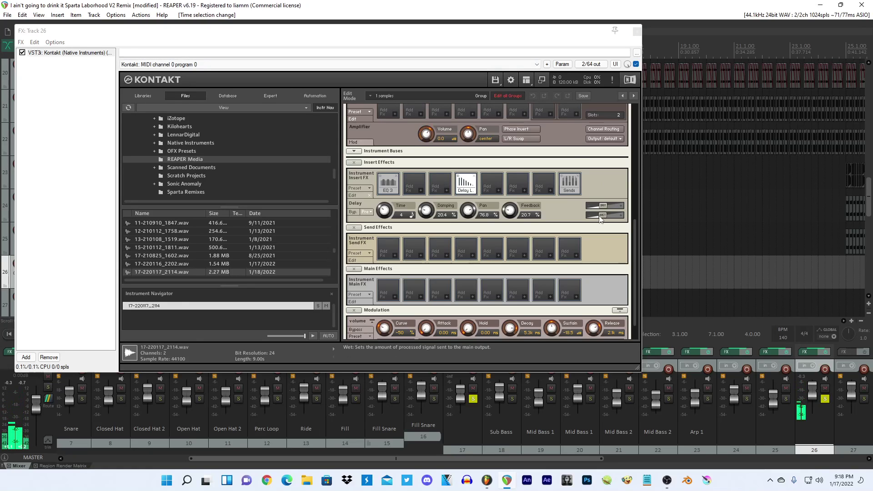
pyautogui.moveTo(603, 215); pyautogui.dragTo(632, 219)
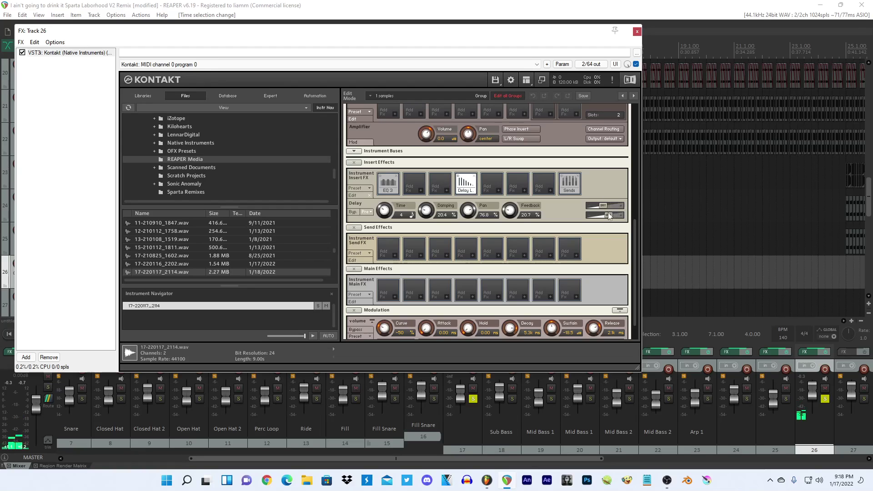
pyautogui.click(556, 4)
pyautogui.press('space')
pyautogui.moveTo(514, 207); pyautogui.dragTo(515, 205)
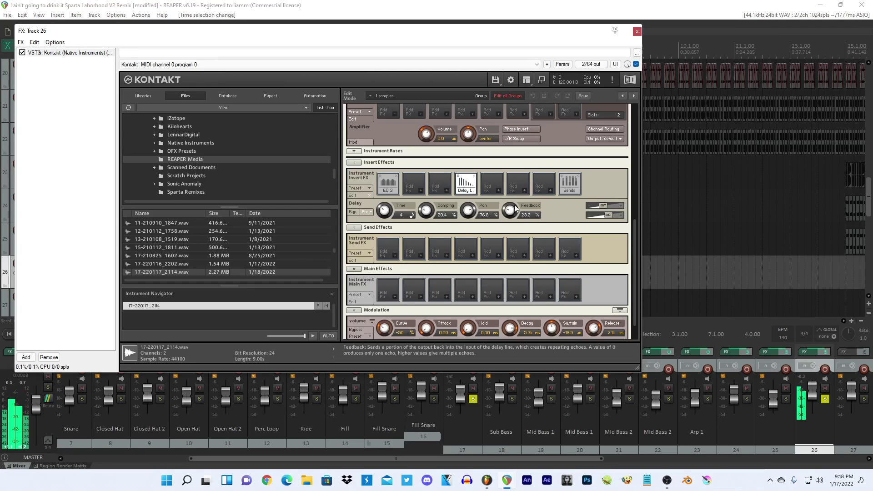
# Lower the delay's wet level and set its time to 2 eighth notes while auditioning the part.
pyautogui.moveTo(608, 214); pyautogui.dragTo(597, 215)
pyautogui.click(583, 4)
pyautogui.press('space')
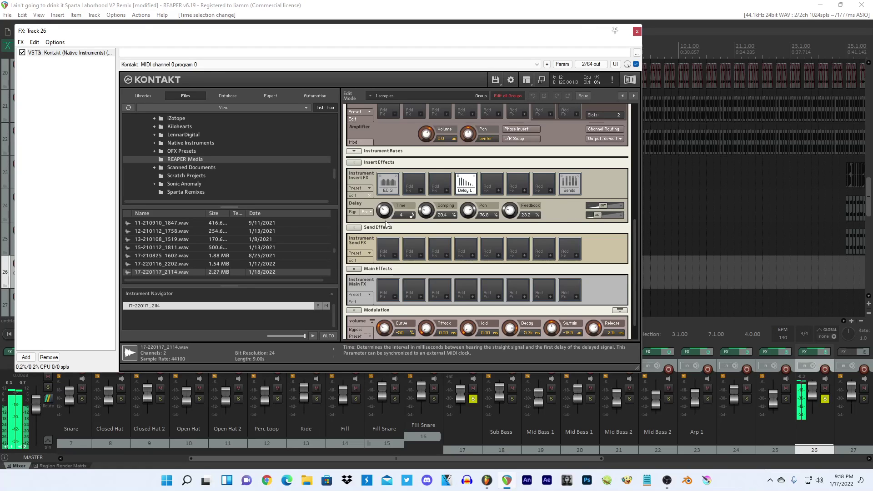
pyautogui.moveTo(383, 232); pyautogui.dragTo(384, 236)
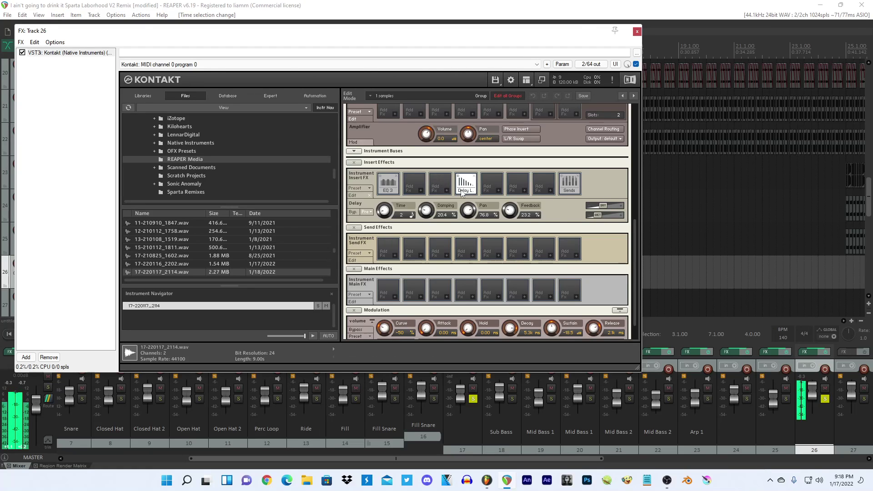
# Set the delay's pan to 60.9 % and damping to 29.9 %, and adjust its dry and wet levels.
pyautogui.moveTo(599, 216); pyautogui.dragTo(470, 217)
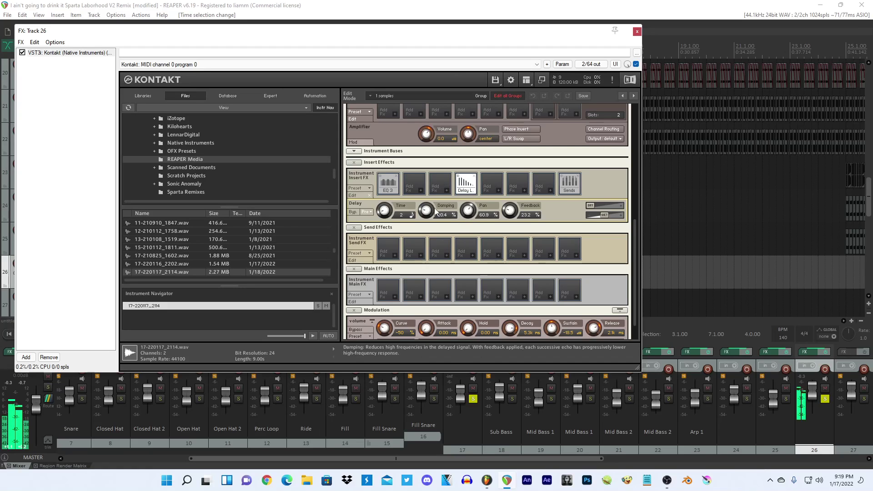
pyautogui.moveTo(432, 202); pyautogui.dragTo(432, 196)
pyautogui.moveTo(591, 206)
pyautogui.mouseDown()
pyautogui.moveTo(606, 206)
pyautogui.moveTo(600, 219)
pyautogui.mouseUp()
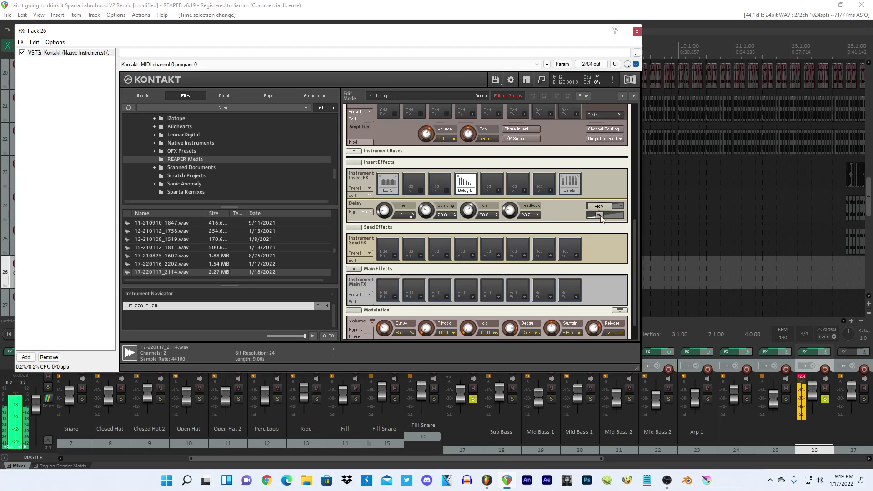
# Add a Distortion effect in the second instrument insert slot and lower its drive to about 17 %.
pyautogui.click(440, 182)
pyautogui.moveTo(436, 215)
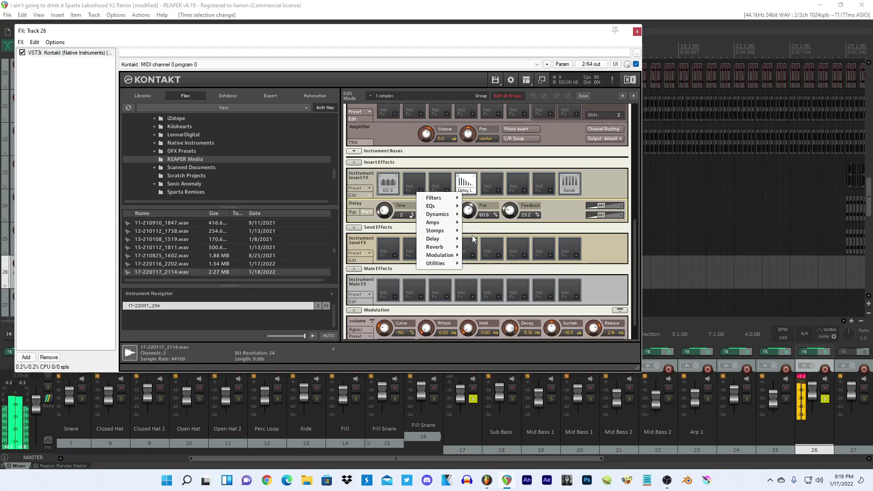
pyautogui.click(483, 248)
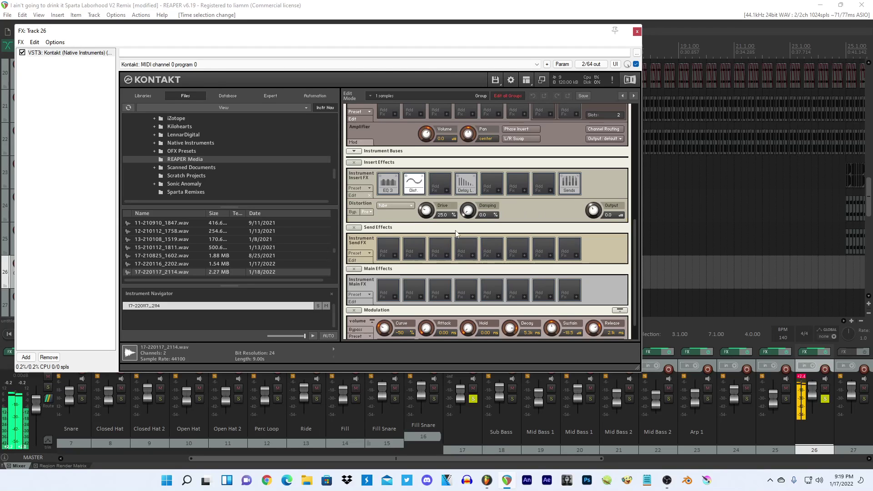
pyautogui.moveTo(432, 216); pyautogui.dragTo(430, 222)
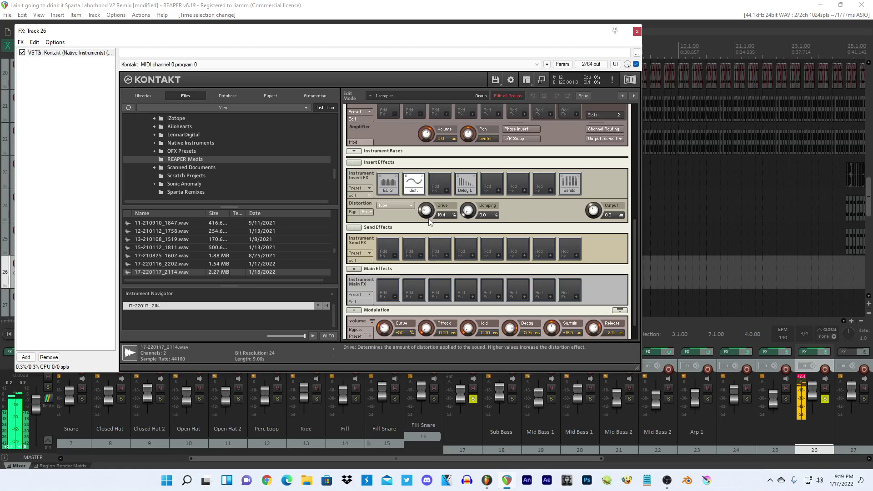
# Add an SV LP2 low-pass filter in the third insert slot and set its cutoff to about 10 kHz.
pyautogui.click(447, 190)
pyautogui.moveTo(466, 203)
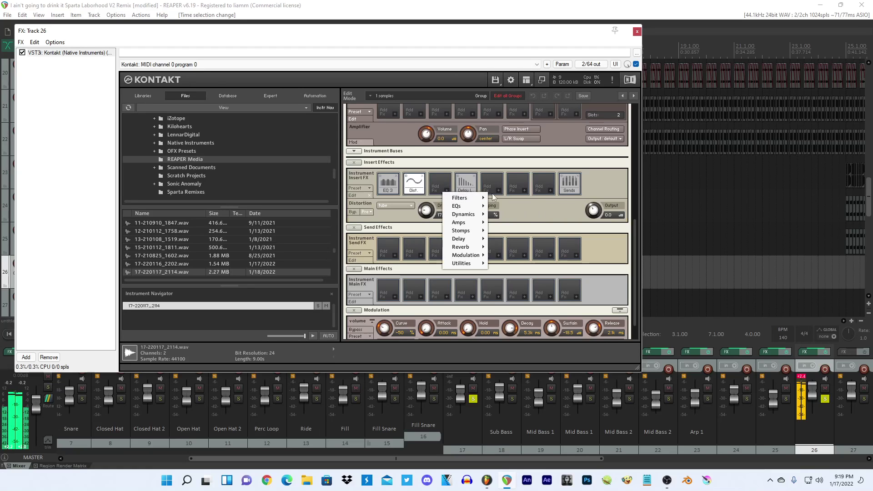
pyautogui.moveTo(514, 200)
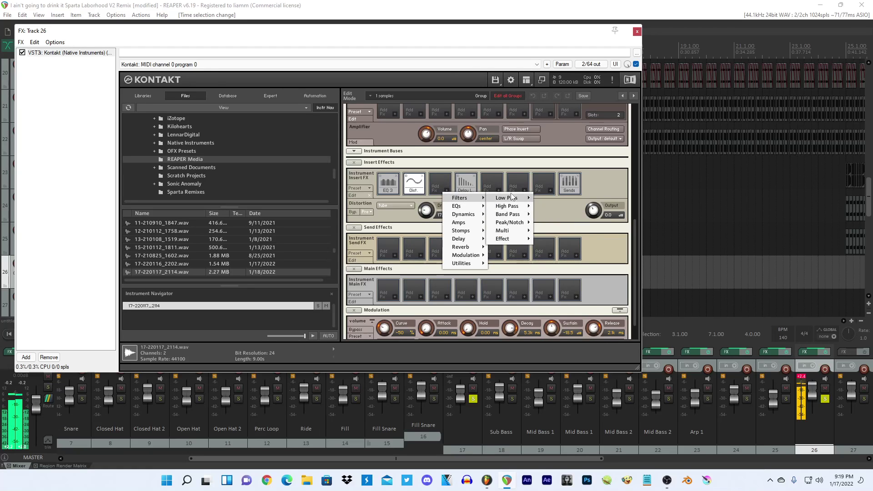
pyautogui.click(546, 206)
pyautogui.click(442, 189)
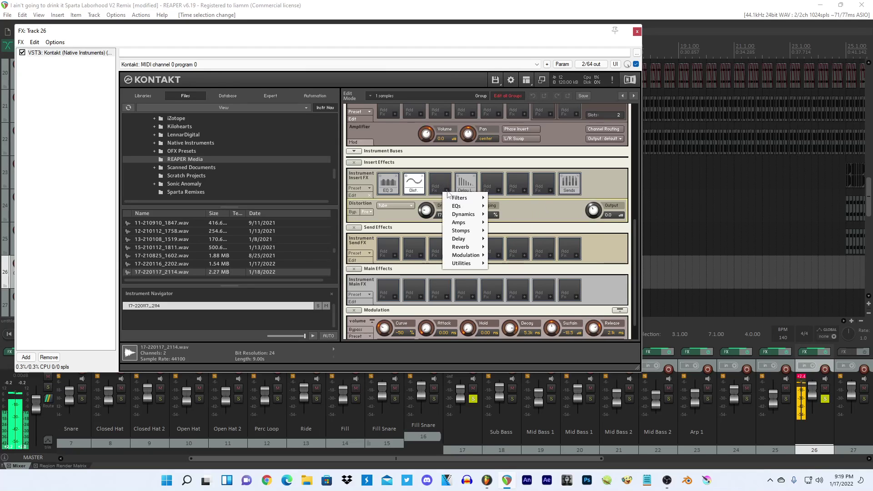
pyautogui.moveTo(464, 199)
pyautogui.moveTo(517, 201)
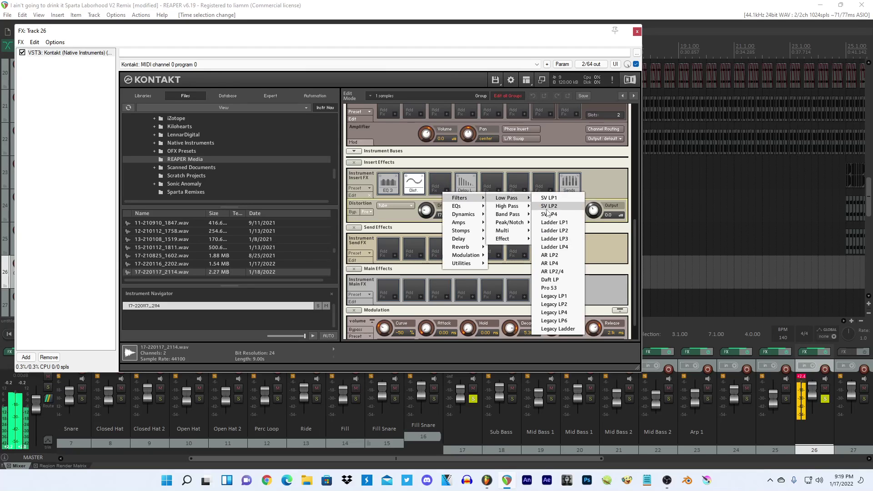
pyautogui.click(547, 207)
pyautogui.moveTo(427, 211); pyautogui.dragTo(425, 195)
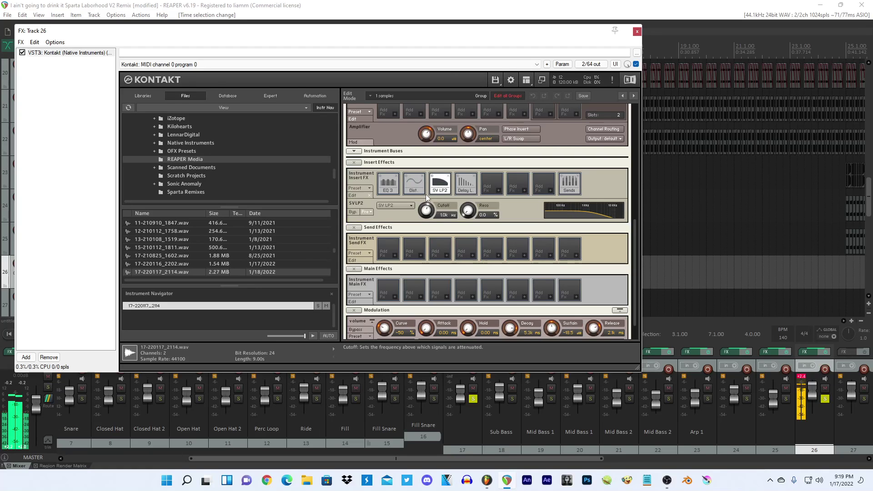
# Try a Legacy Reverb in the fifth insert slot, adjusting its size, color, stereo and pre-delay, and remove it.
pyautogui.click(499, 189)
pyautogui.moveTo(519, 247)
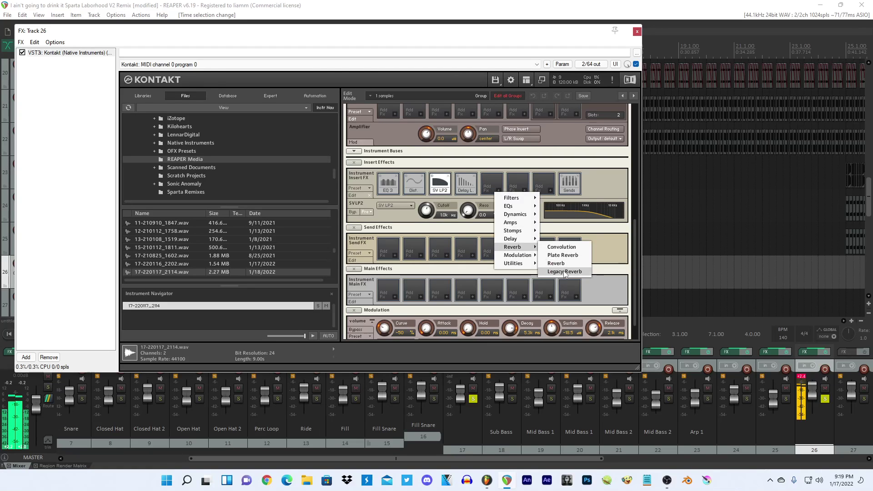
pyautogui.click(569, 273)
pyautogui.moveTo(423, 206); pyautogui.dragTo(468, 216)
pyautogui.moveTo(551, 209); pyautogui.dragTo(552, 205)
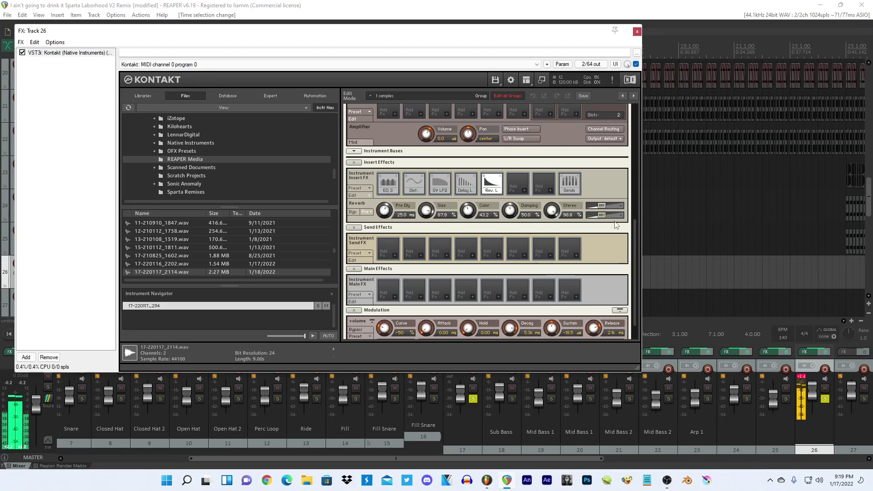
pyautogui.moveTo(385, 210); pyautogui.dragTo(384, 214)
pyautogui.click(502, 178)
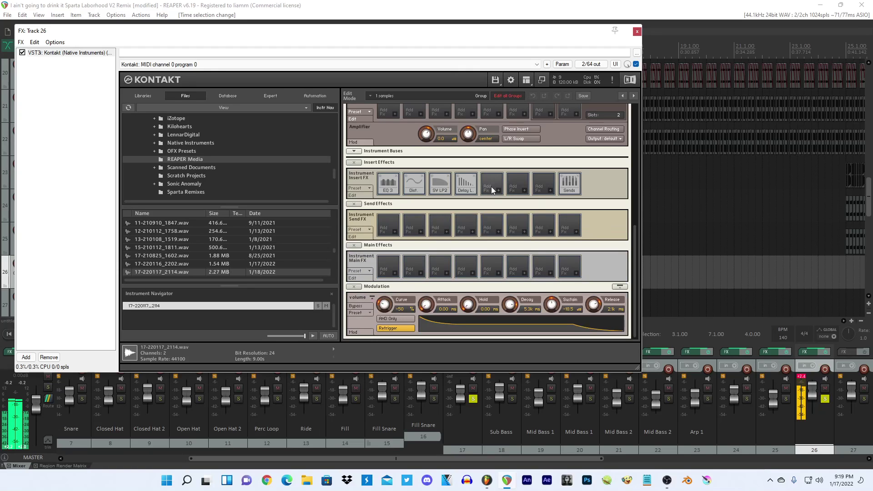
# Try a Plate Reverb in the fifth insert slot with a changed decay, and remove it.
pyautogui.click(494, 192)
pyautogui.moveTo(524, 247)
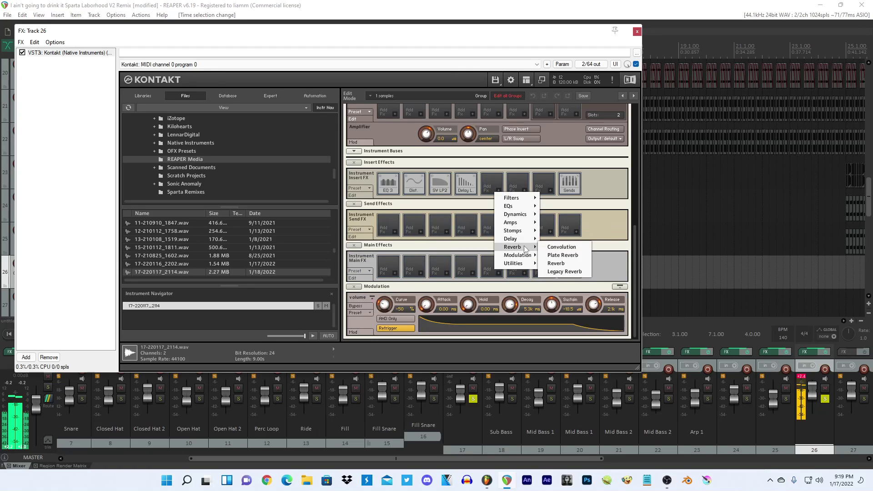
pyautogui.click(548, 256)
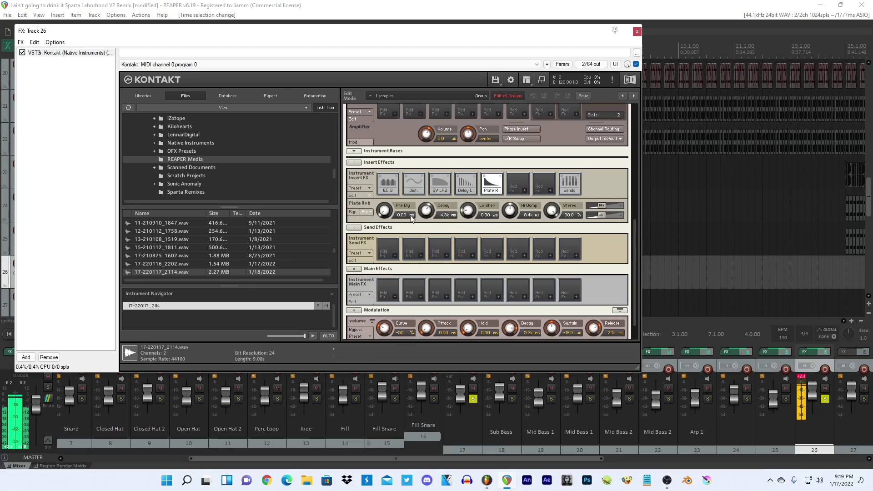
pyautogui.moveTo(428, 206); pyautogui.dragTo(427, 214)
pyautogui.click(501, 176)
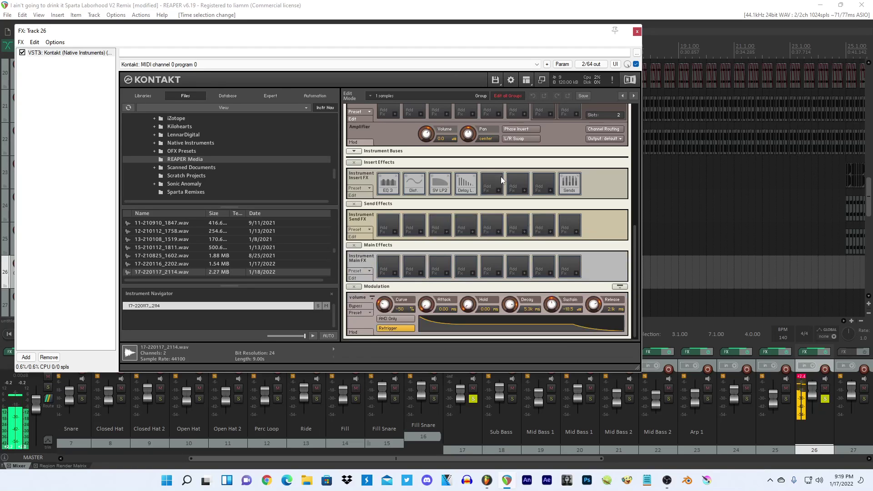
# Try a Convolution reverb in the fifth insert slot and remove it.
pyautogui.click(494, 191)
pyautogui.moveTo(523, 247)
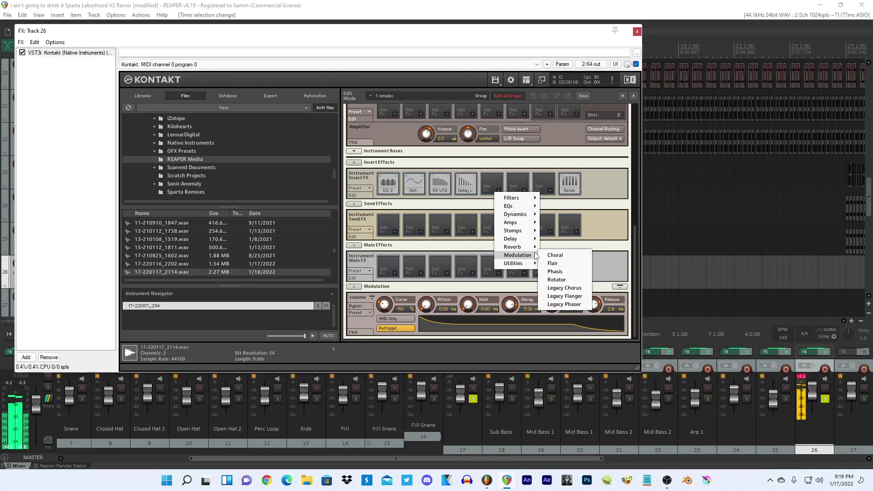
pyautogui.click(561, 247)
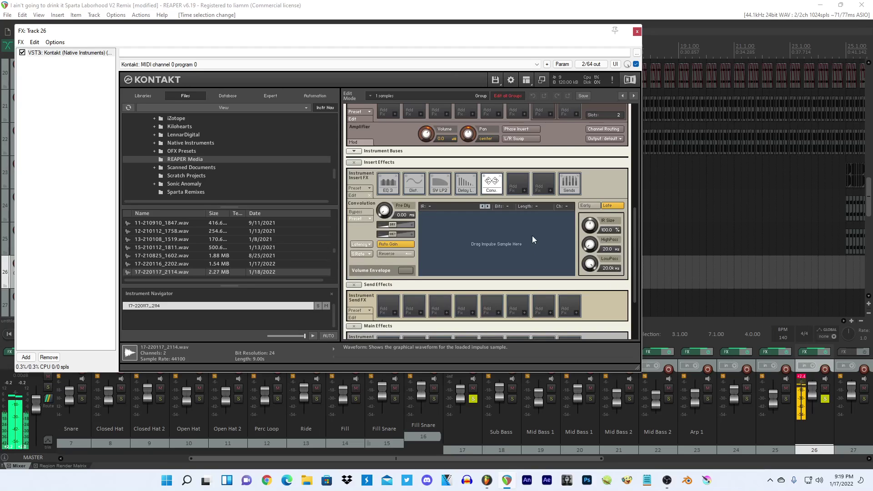
pyautogui.click(501, 176)
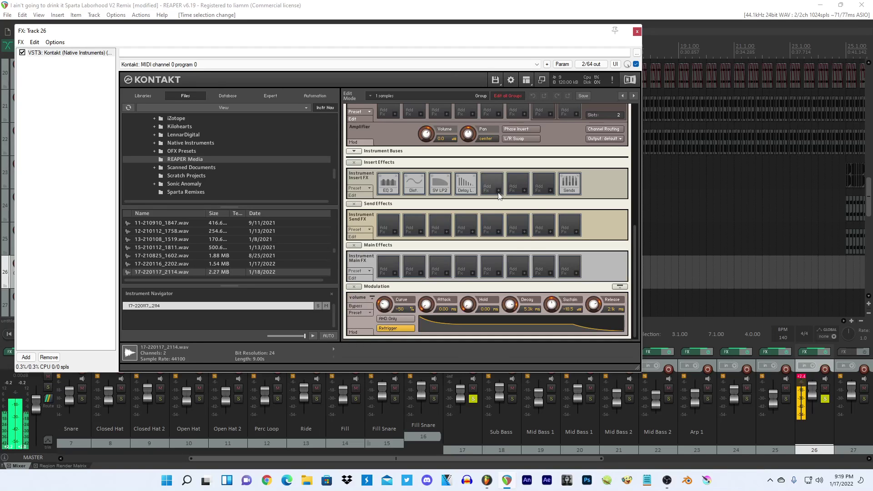
# Try the standard Reverb in the fifth insert slot with size 59.9 %, high cut 19.0 kHz, pre-delay 17.1 ms, damping 61.1 % and diffusion 100 %.
pyautogui.click(494, 191)
pyautogui.moveTo(523, 247)
pyautogui.click(563, 264)
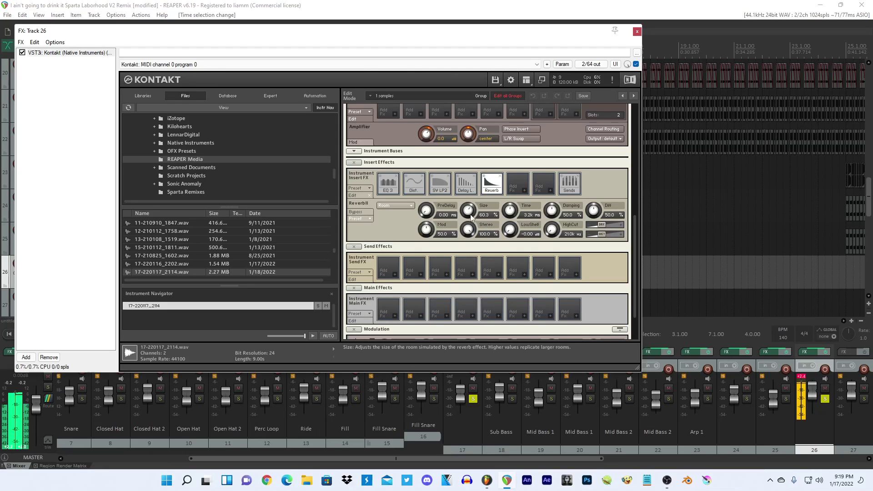
pyautogui.moveTo(468, 212); pyautogui.dragTo(470, 214)
pyautogui.moveTo(555, 231); pyautogui.dragTo(604, 225)
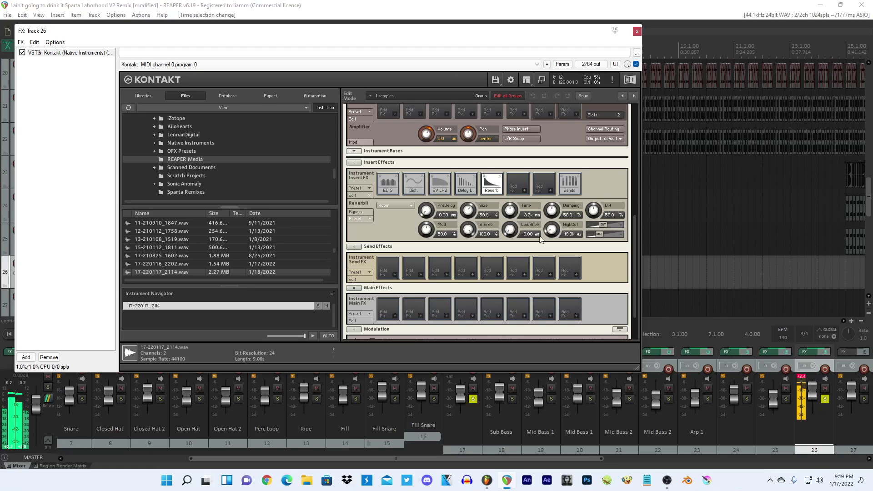
pyautogui.scroll(3, 426, 210)
pyautogui.scroll(2, 552, 210)
pyautogui.scroll(5, 594, 212)
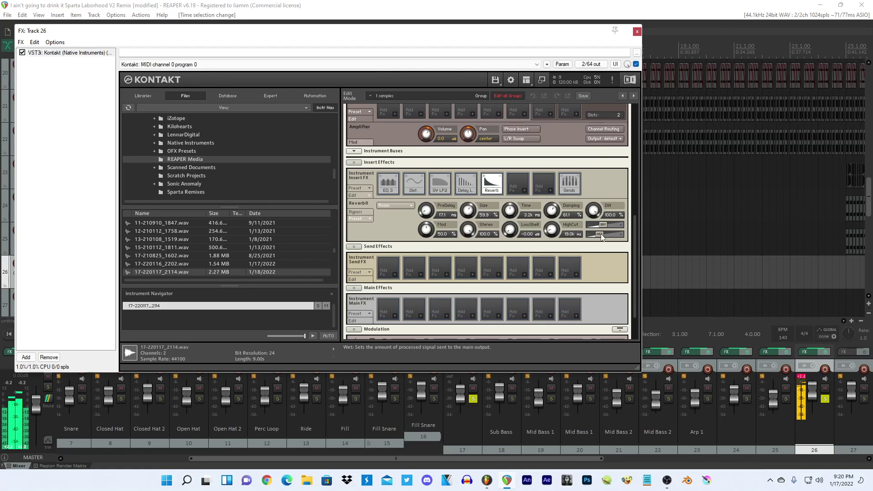
# Stop playback and remove both the Reverb and the existing delay from the instrument insert effects.
pyautogui.click(529, 4)
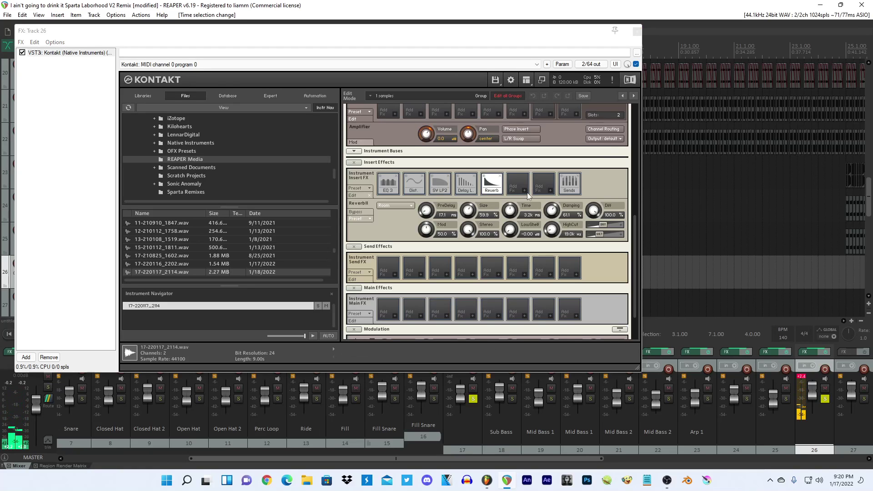
pyautogui.moveTo(492, 181); pyautogui.dragTo(519, 275)
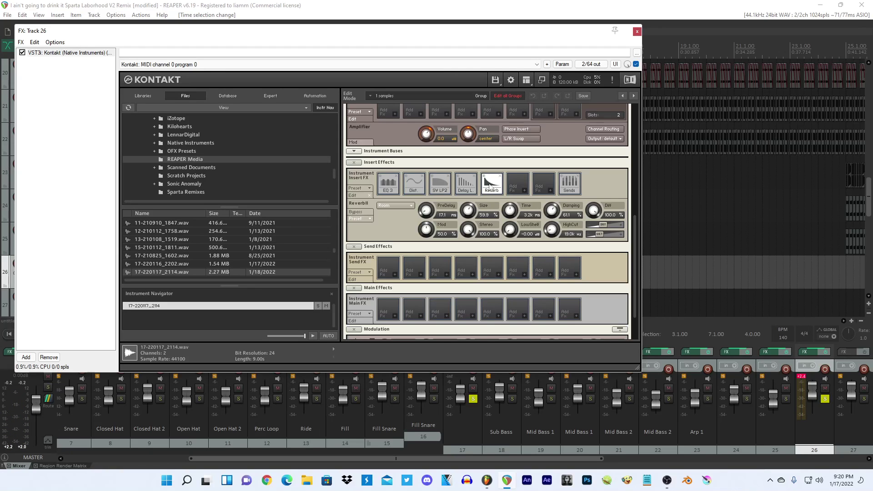
pyautogui.click(501, 177)
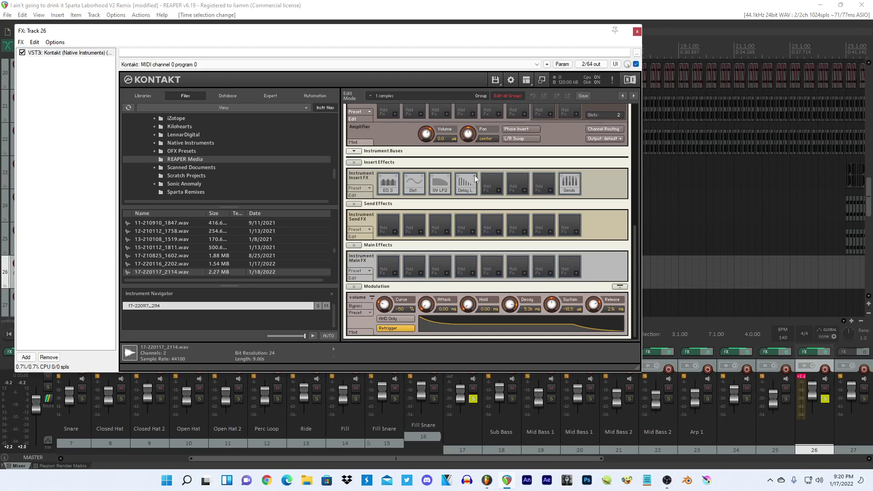
# Add a new legacy delay in the fifth insert slot and load a factory preset for it.
pyautogui.click(498, 187)
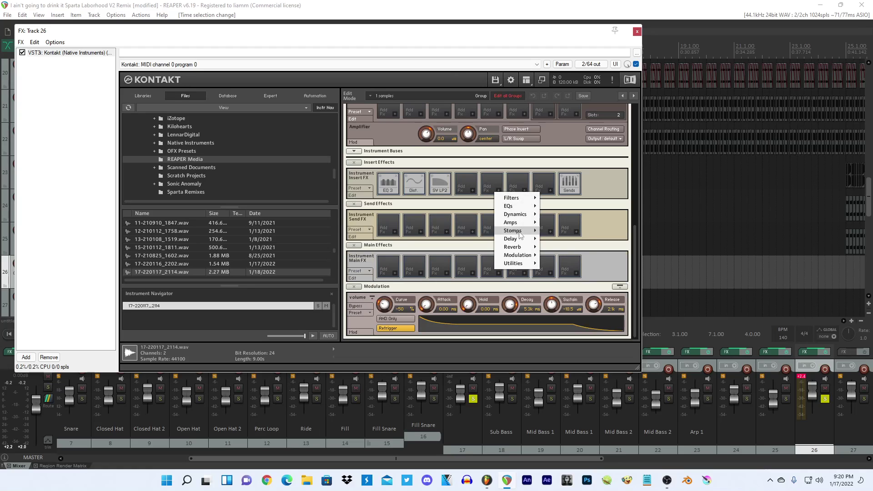
pyautogui.moveTo(511, 239)
pyautogui.click(569, 249)
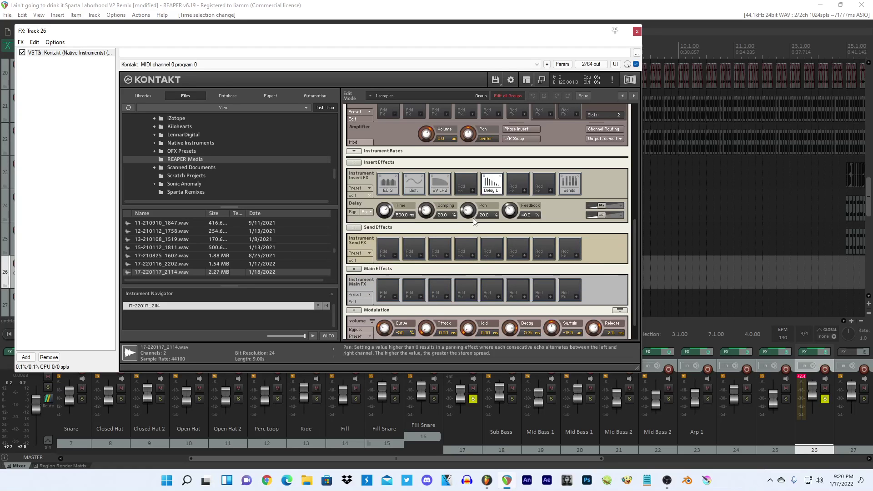
pyautogui.rightClick(405, 205)
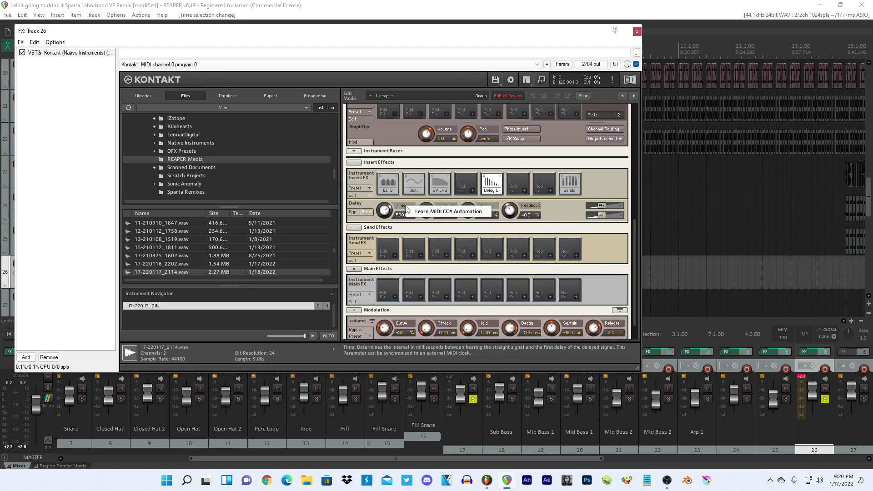
pyautogui.rightClick(402, 210)
pyautogui.click(403, 209)
pyautogui.click(367, 212)
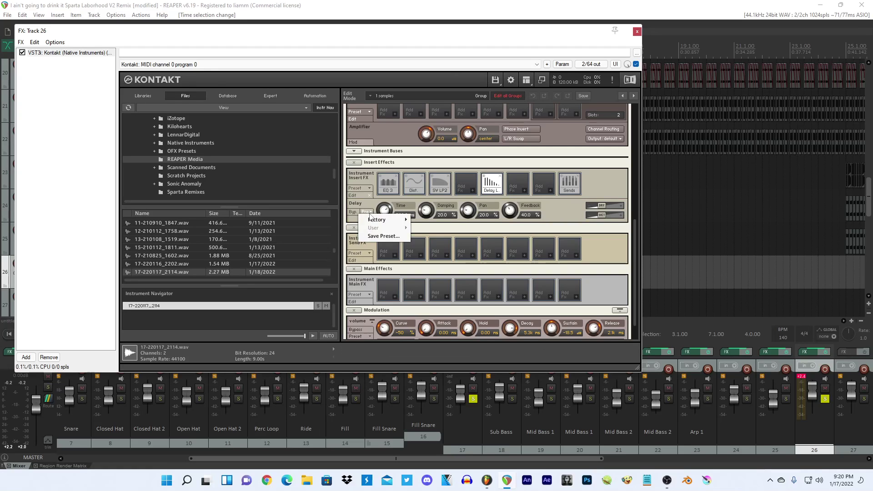
pyautogui.moveTo(379, 219)
pyautogui.click(451, 220)
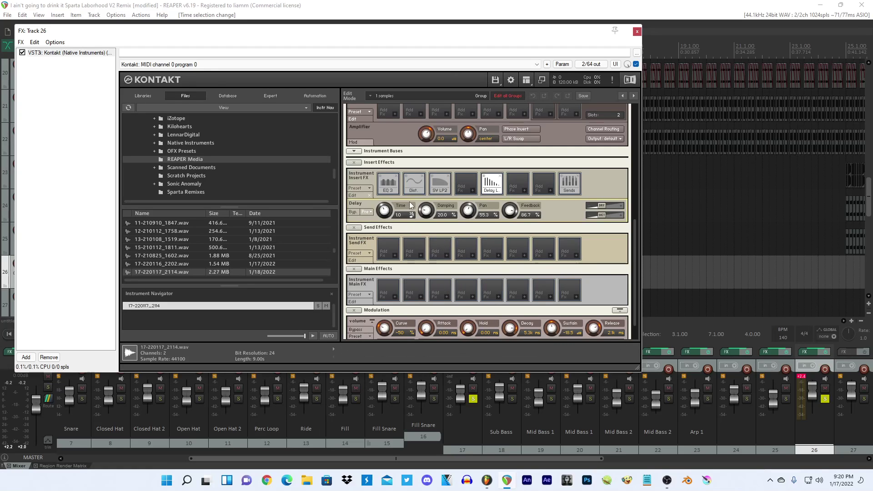
# Sync the new delay to sixteenth notes and, during playback, set its time to 4, damping to 22.6 % and feedback to 60.5 %.
pyautogui.click(411, 215)
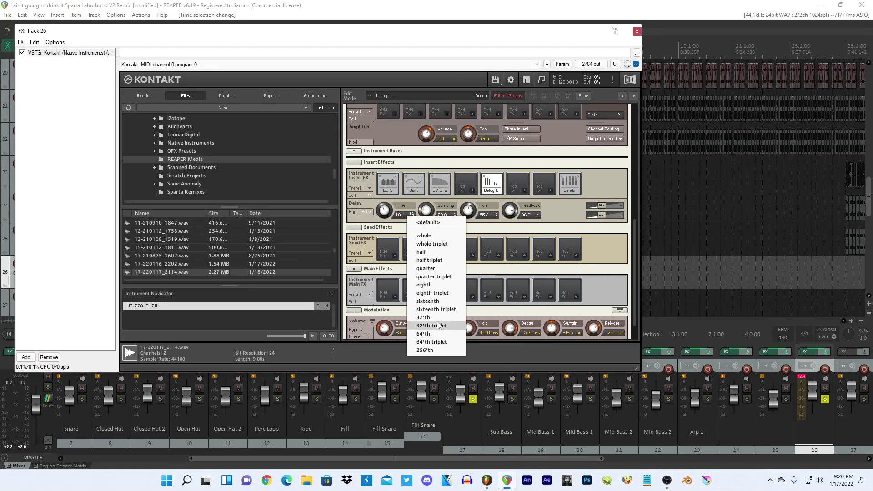
pyautogui.click(432, 301)
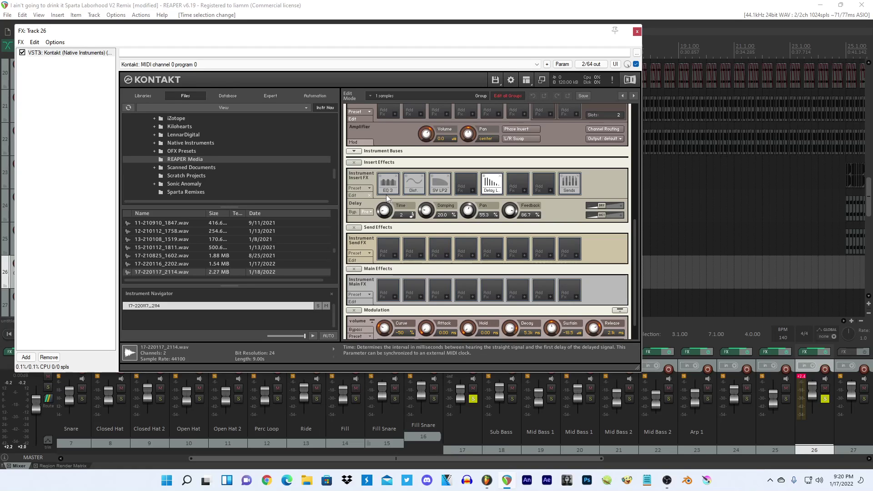
pyautogui.click(463, 4)
pyautogui.press('space')
pyautogui.moveTo(385, 210); pyautogui.dragTo(387, 198)
pyautogui.click(454, 3)
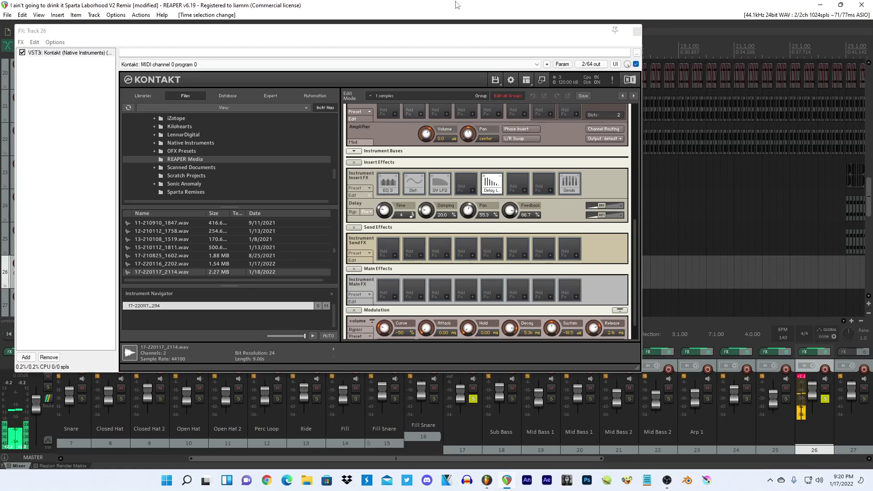
pyautogui.moveTo(429, 213); pyautogui.dragTo(429, 210)
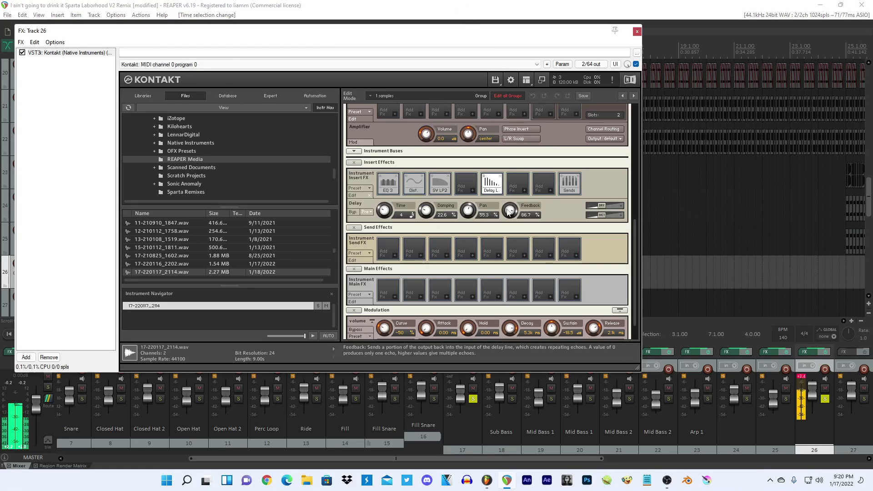
pyautogui.moveTo(509, 210); pyautogui.dragTo(502, 232)
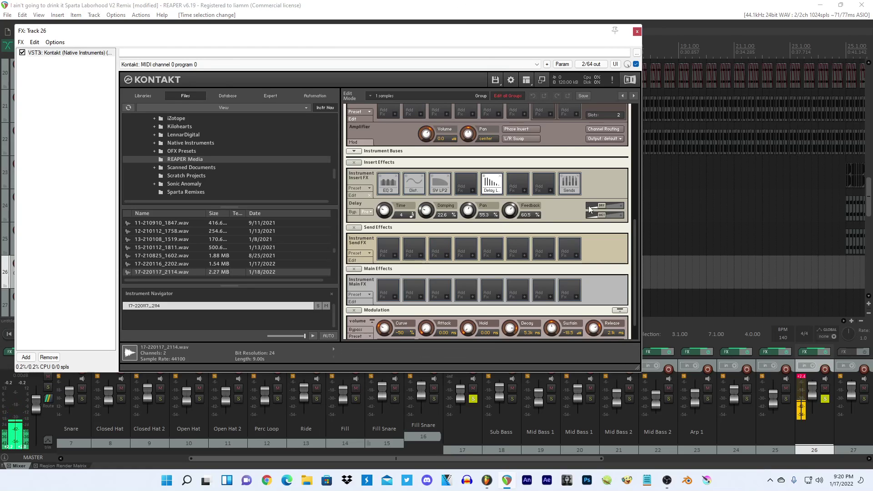
# Set the delay's pan to 100 % and add a Reverb in the sixth instrument insert slot.
pyautogui.moveTo(602, 215); pyautogui.dragTo(600, 215)
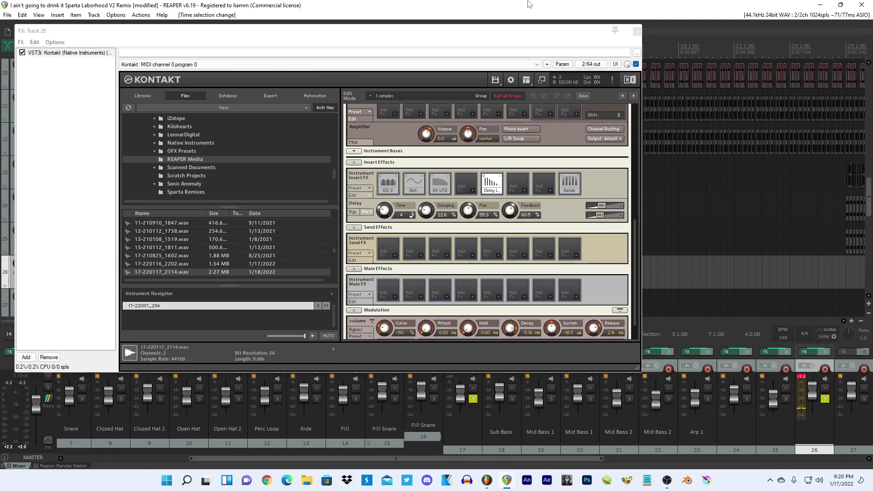
pyautogui.moveTo(468, 210); pyautogui.dragTo(480, 140)
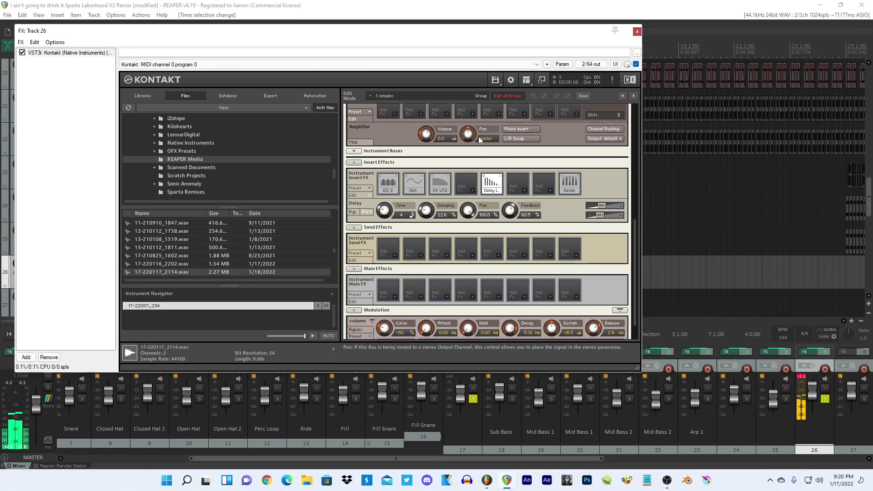
pyautogui.click(523, 188)
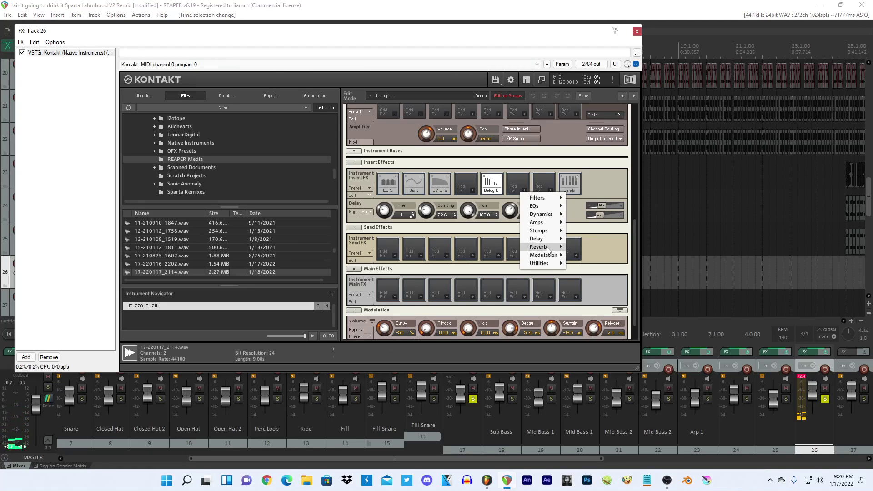
pyautogui.moveTo(548, 248)
pyautogui.click(586, 268)
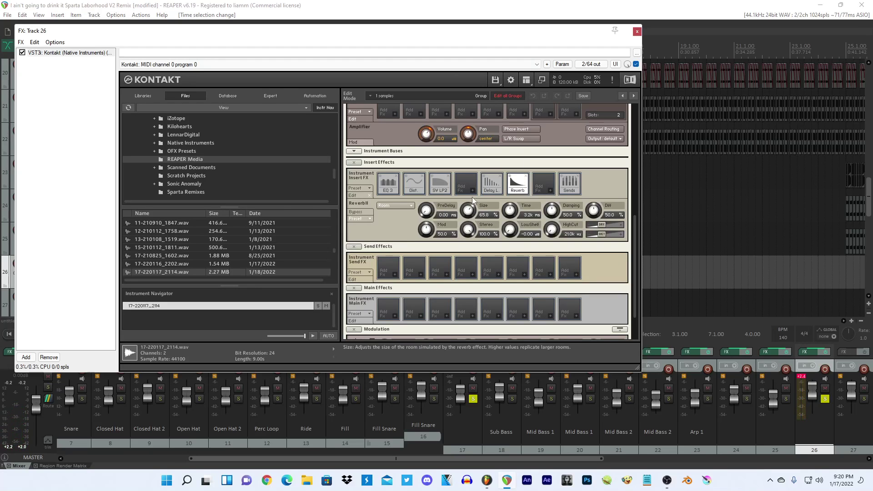
# Set the reverb to pre-delay 14.9 ms, size 78.7 %, modulation 41.9 %, damping 60.7 %, diffusion 74.4 % and wet level -6.2, and start playback.
pyautogui.moveTo(469, 211); pyautogui.dragTo(427, 207)
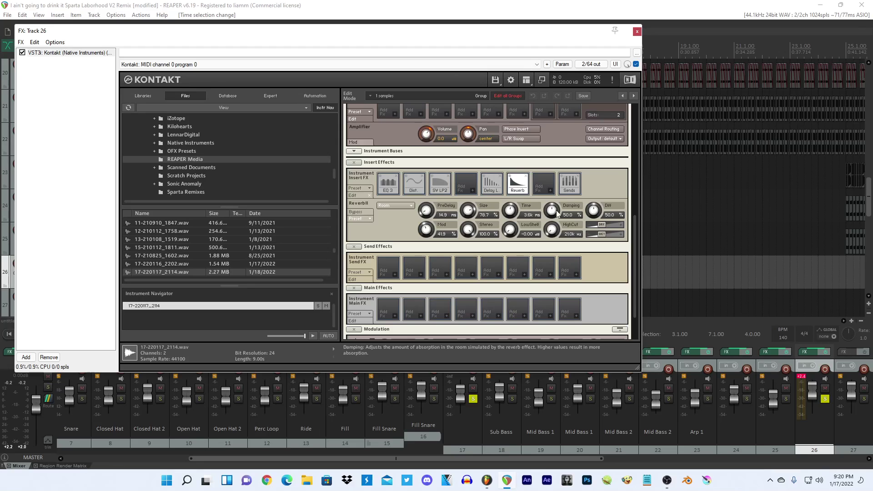
pyautogui.moveTo(559, 204); pyautogui.dragTo(560, 200)
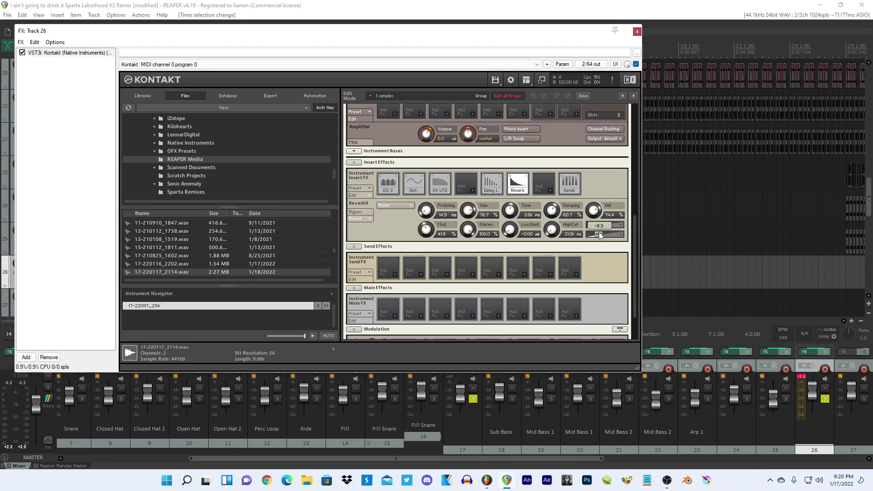
pyautogui.moveTo(603, 234); pyautogui.dragTo(605, 227)
pyautogui.click(599, 234)
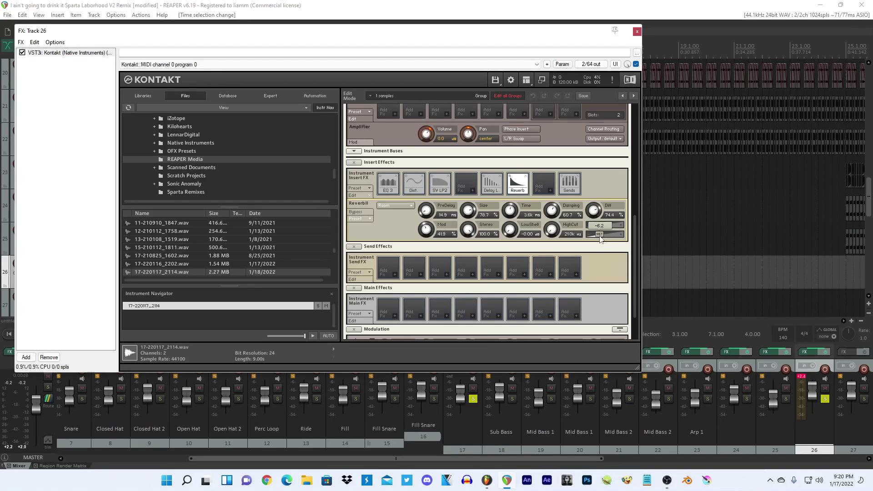
pyautogui.click(519, 4)
pyautogui.press('space')
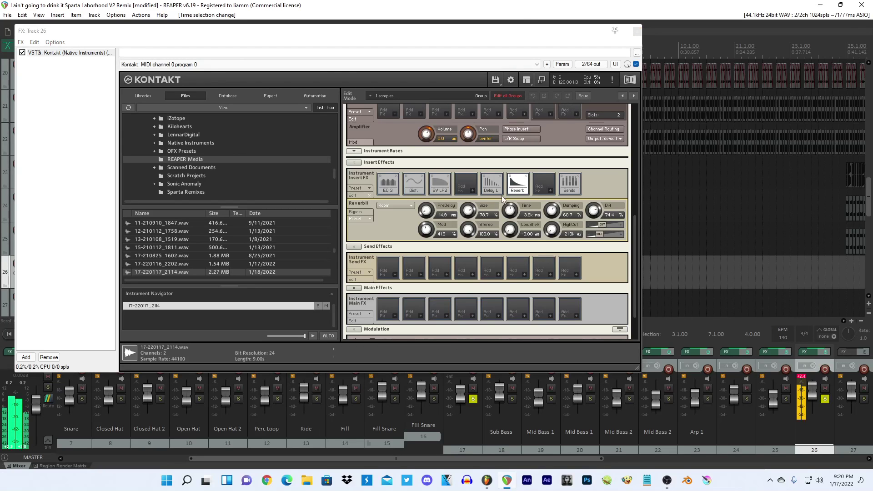
# Try a Choral effect in the fourth insert slot with amount 48.3 %, 3 voices and mix 82.8 %.
pyautogui.click(485, 191)
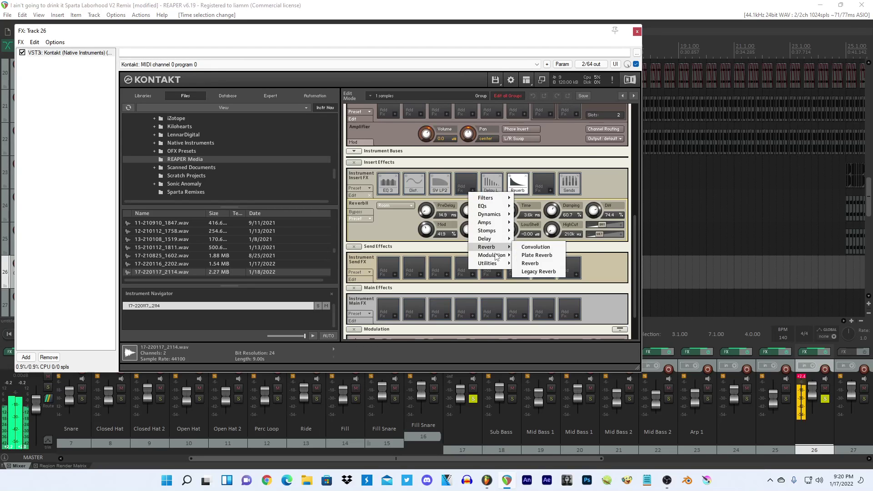
pyautogui.moveTo(495, 257)
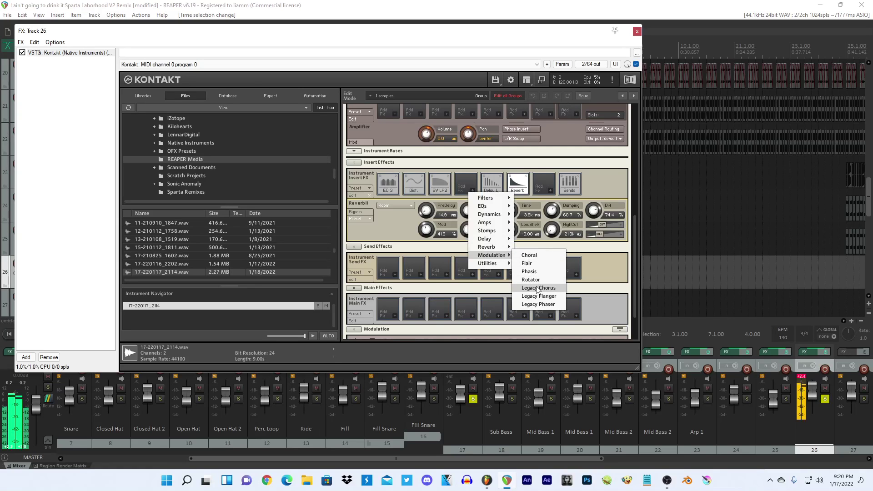
pyautogui.click(528, 256)
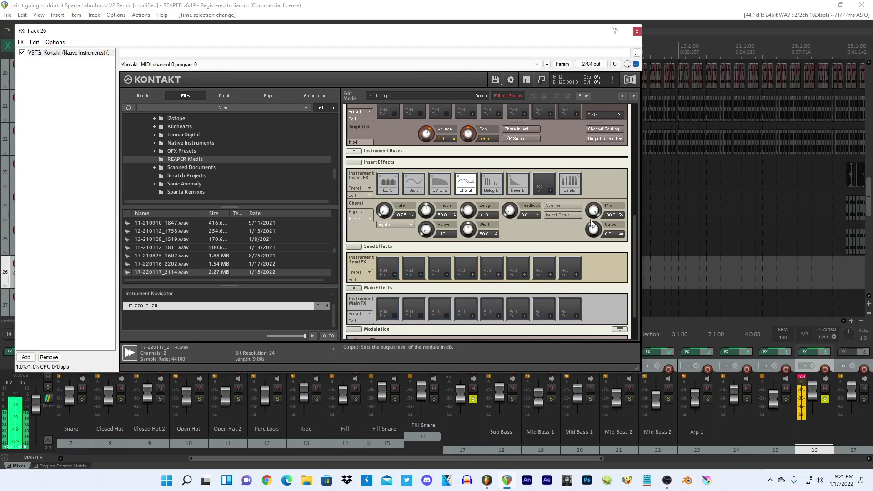
pyautogui.moveTo(598, 215); pyautogui.dragTo(591, 223)
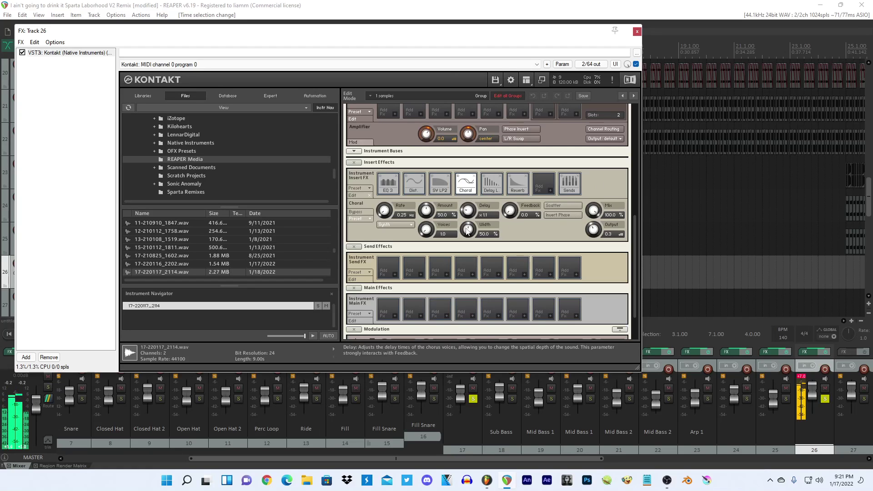
pyautogui.moveTo(434, 202); pyautogui.dragTo(427, 222)
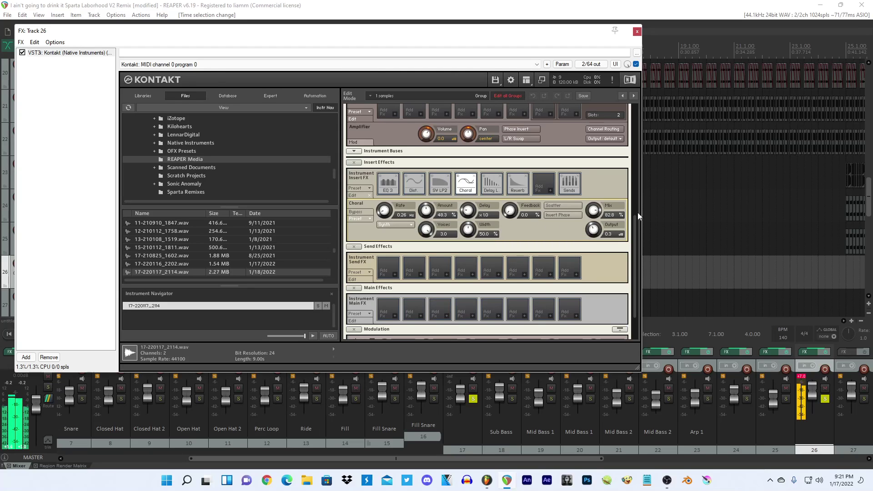
# Set the volume envelope's sustain to -27.6 dB, adjust its release time, and raise the reverb's wet level slightly.
pyautogui.scroll(-2, 632, 218)
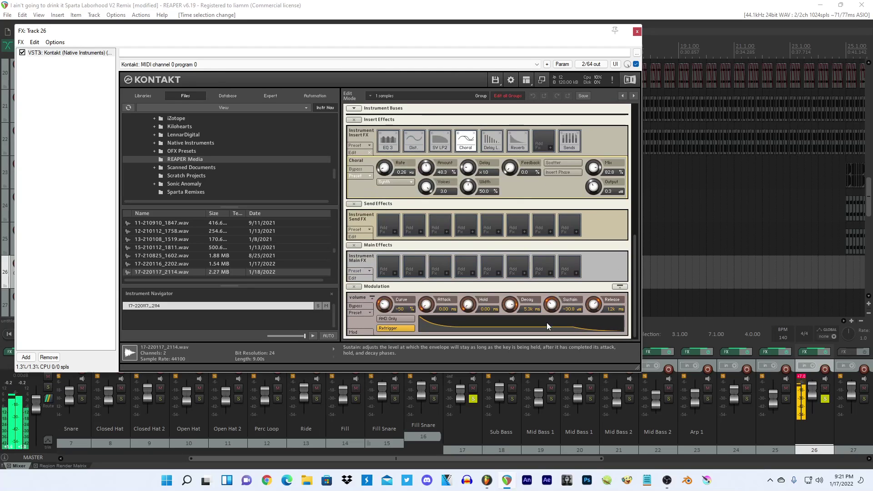
pyautogui.moveTo(547, 323); pyautogui.dragTo(591, 304)
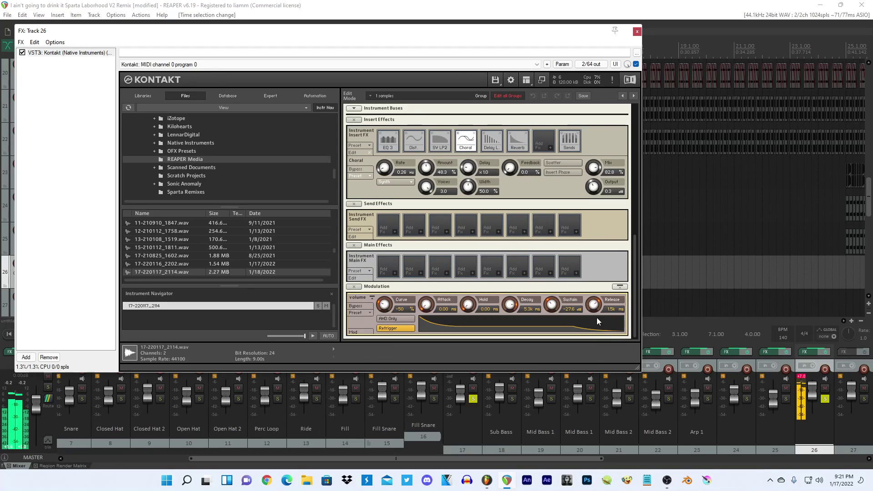
pyautogui.click(517, 139)
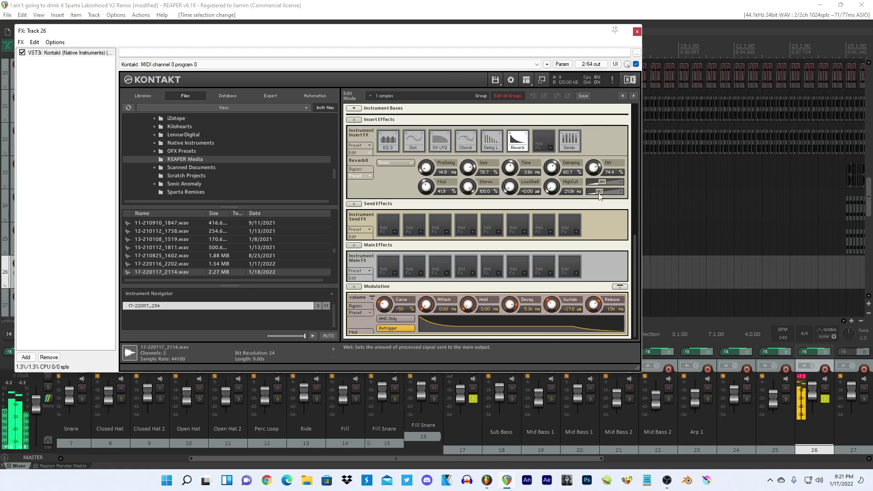
pyautogui.moveTo(599, 194); pyautogui.dragTo(606, 196)
# Replace the Choral effect in the fourth insert slot with a Legacy Chorus.
pyautogui.click(465, 139)
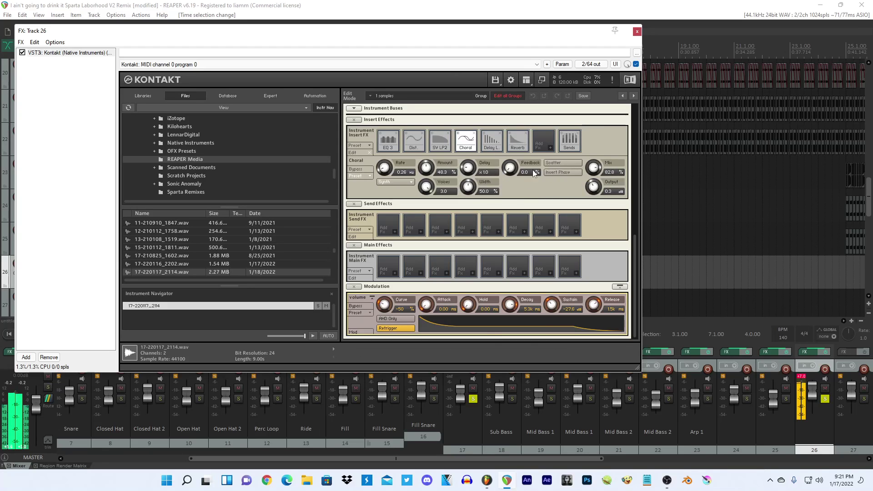
pyautogui.click(516, 144)
pyautogui.click(469, 145)
pyautogui.click(475, 133)
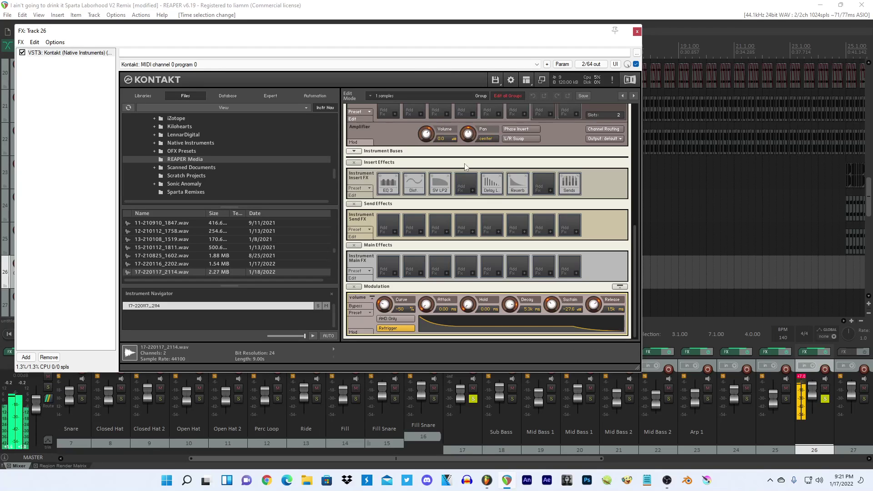
pyautogui.click(477, 194)
pyautogui.moveTo(502, 266)
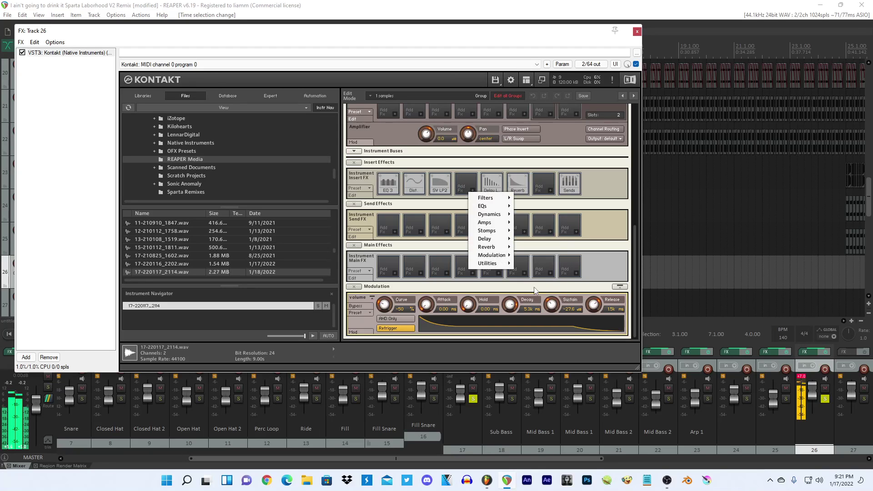
pyautogui.click(539, 288)
# Lower the reverb's wet level slightly and set the chorus depth to 66.0 % and speed to 0.31.
pyautogui.click(520, 183)
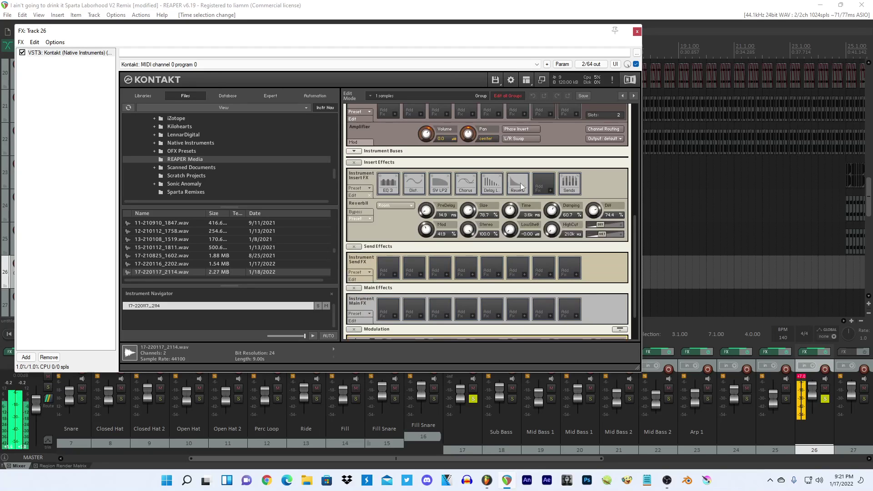
pyautogui.moveTo(604, 236); pyautogui.dragTo(599, 238)
pyautogui.click(465, 193)
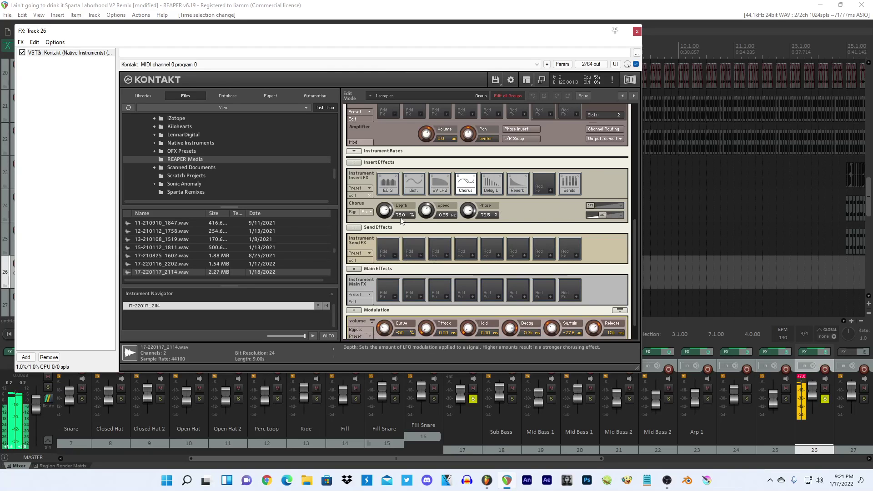
pyautogui.moveTo(386, 216); pyautogui.dragTo(425, 229)
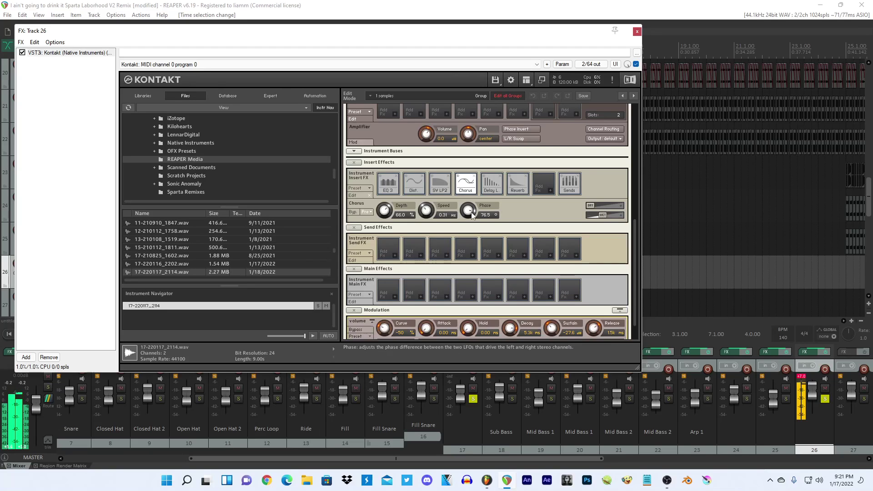
# Add a compressor in the seventh insert slot with threshold -5.6 dB, ratio 1:3.0 and attack 9.1 ms.
pyautogui.click(514, 194)
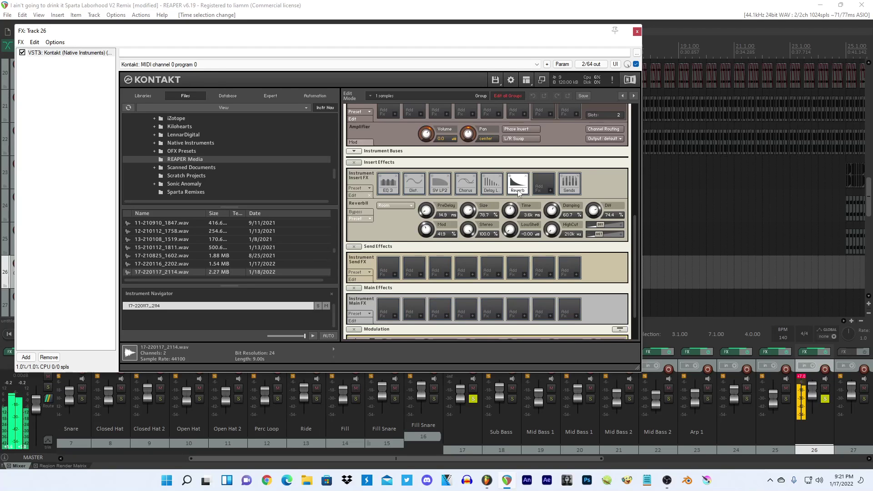
pyautogui.click(550, 191)
pyautogui.moveTo(582, 234)
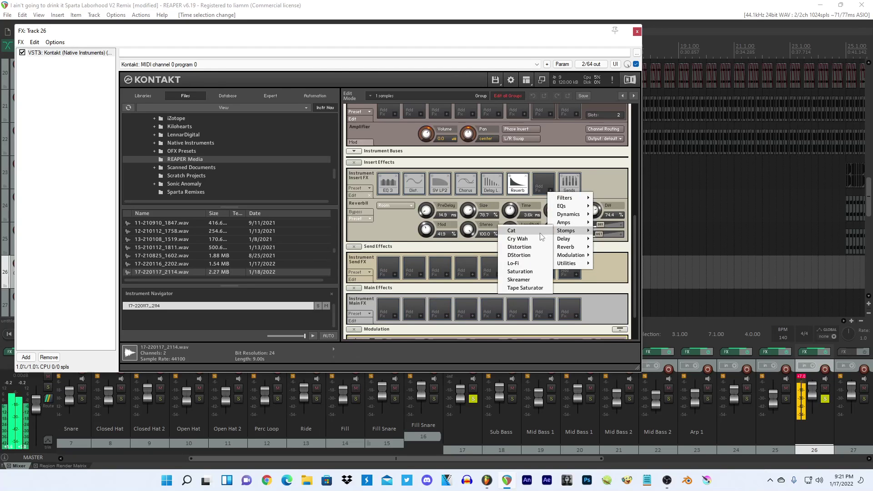
pyautogui.click(506, 214)
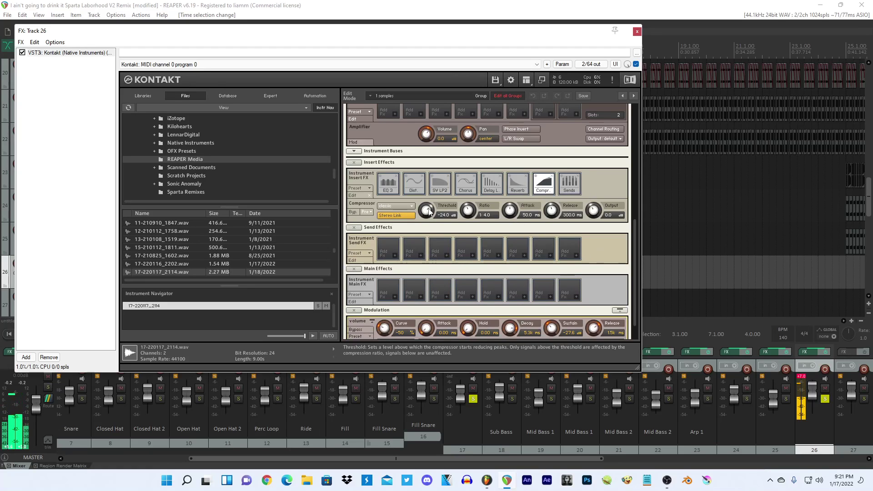
pyautogui.moveTo(427, 195)
pyautogui.mouseDown()
pyautogui.moveTo(466, 215)
pyautogui.moveTo(424, 197)
pyautogui.mouseUp()
pyautogui.moveTo(508, 209); pyautogui.dragTo(506, 237)
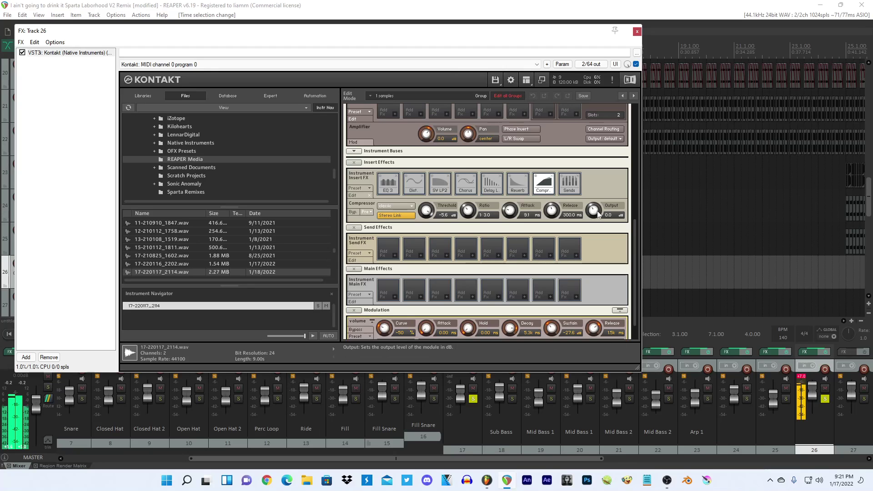
# Close the track 26 effects window, then stop playback and unsolo the track.
pyautogui.click(637, 31)
pyautogui.press('space')
pyautogui.click(165, 272)
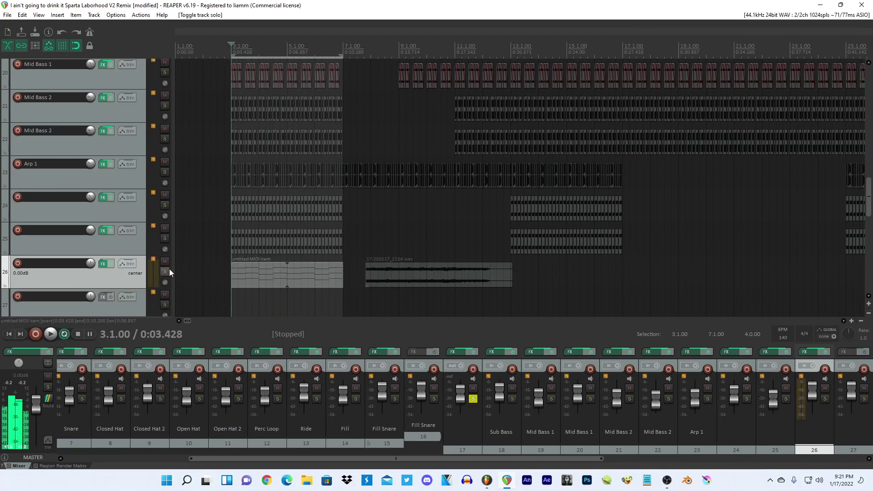
# Clear the time selection and delete the leftover 17-220117_2114.wav item from track 26.
pyautogui.moveTo(339, 54); pyautogui.dragTo(231, 56)
pyautogui.scroll(-4, 306, 267)
pyautogui.click(251, 263)
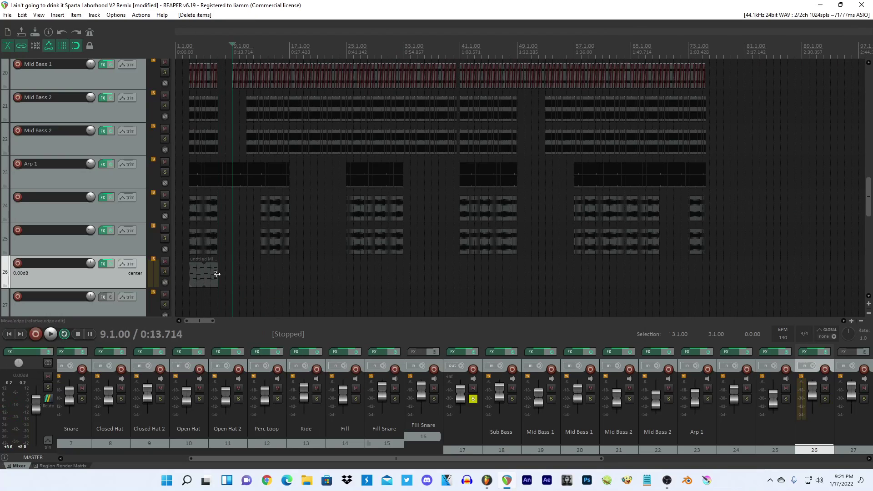
# Rename the MIDI item on track 26 as Pad 1.
pyautogui.click(217, 274)
pyautogui.scroll(3, 216, 274)
pyautogui.press('F2')
pyautogui.write('Pa')
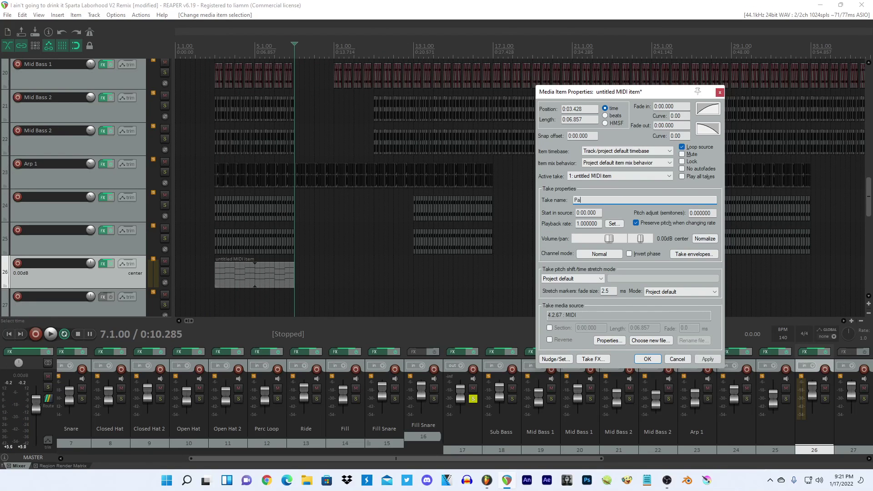
pyautogui.write('d 2')
pyautogui.press('BackSpace')
pyautogui.write('1')
pyautogui.press('Return')
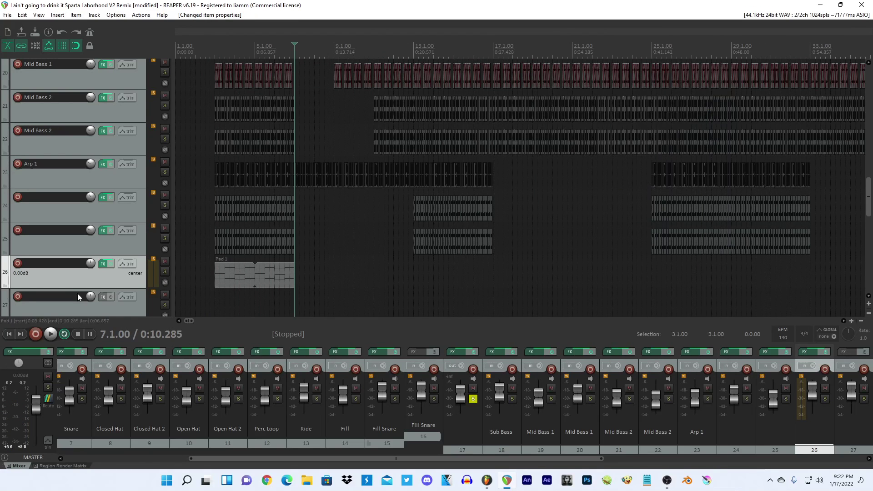
# Name track 26 Pad 1 and name tracks 24 and 25 Arp 2.
pyautogui.click(60, 267)
pyautogui.write('Pad 1')
pyautogui.press('Return')
pyautogui.doubleClick(65, 199)
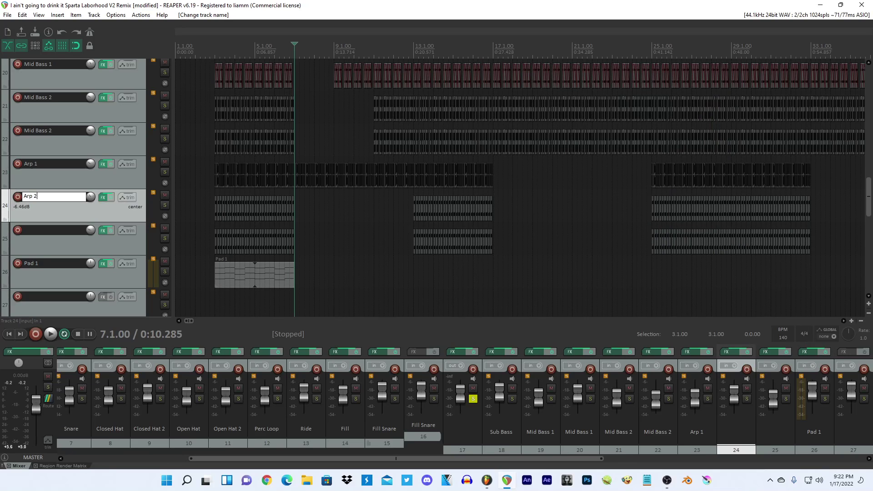
pyautogui.doubleClick(58, 231)
pyautogui.write('Arp 2')
# Solo the Pad 1 track and select its MIDI item.
pyautogui.click(130, 275)
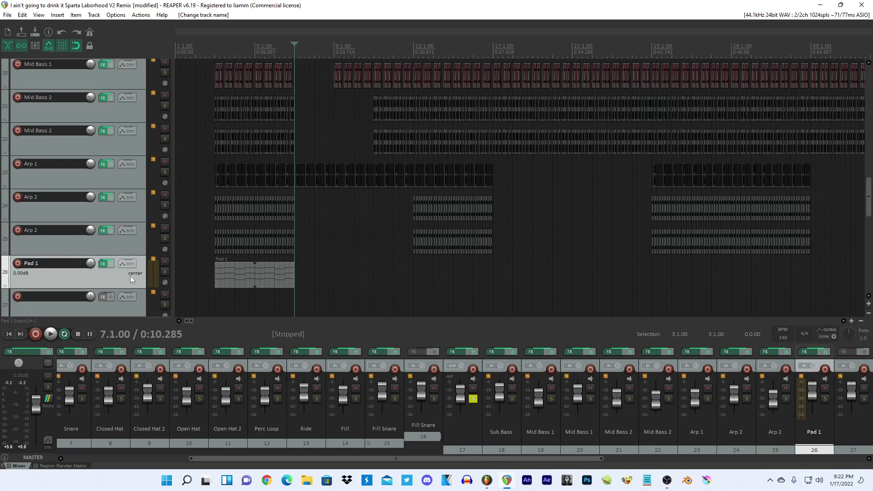
pyautogui.click(164, 271)
pyautogui.click(255, 275)
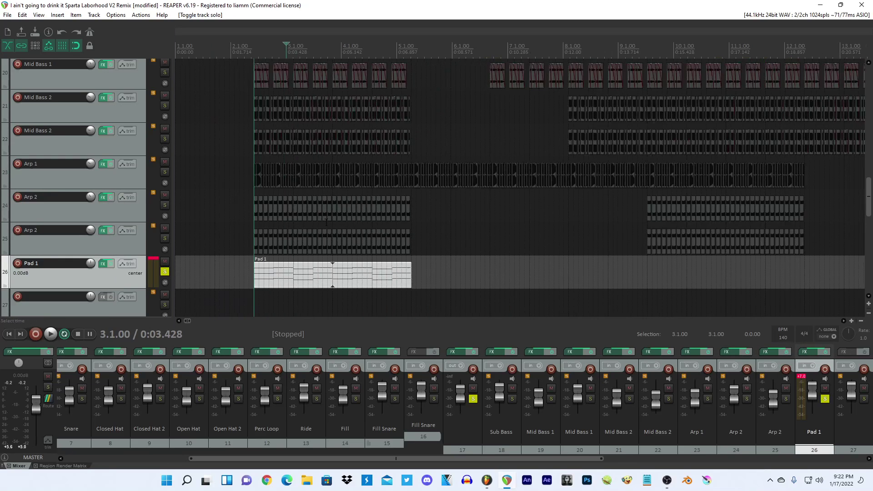
# Switch to FL Studio to check the layout arrangement and return to REAPER.
pyautogui.click(490, 483)
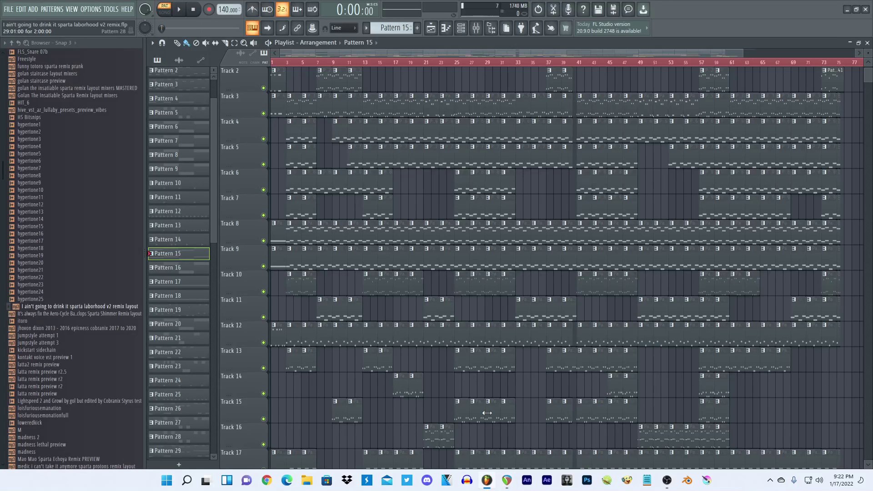
pyautogui.click(507, 481)
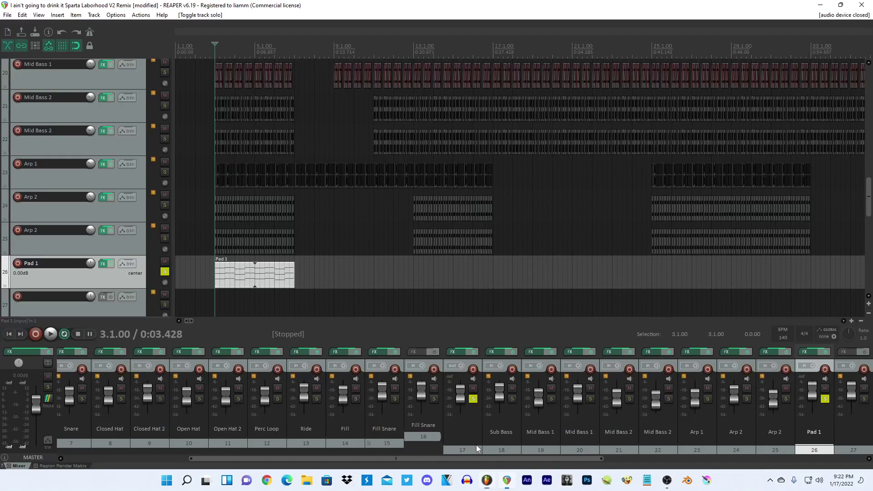
# Extend the Pad 1 MIDI item on track 26 so it loops to the end of the arrangement.
pyautogui.press('space')
pyautogui.moveTo(205, 273); pyautogui.dragTo(531, 272)
pyautogui.scroll(4, 550, 273)
pyautogui.scroll(1, 551, 274)
pyautogui.scroll(-7, 531, 272)
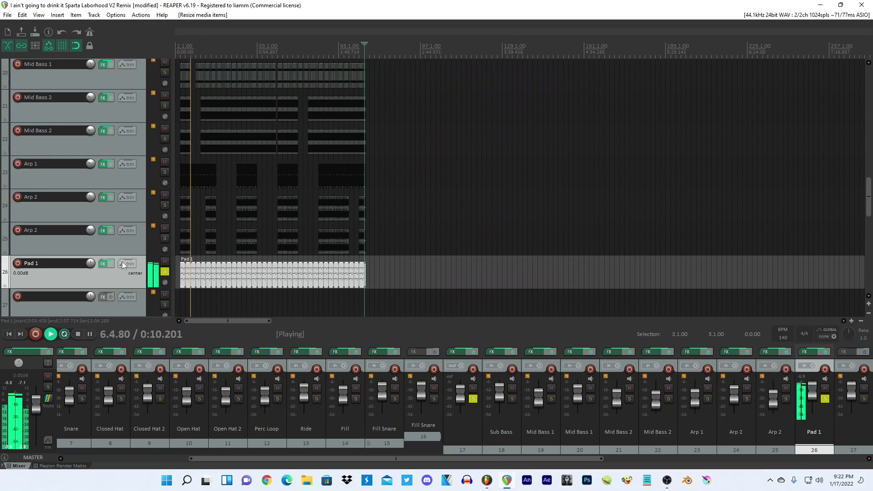
# Set the volume envelope of the Pad 1 Kontakt instrument to a sustain of -29.6 dB and a release of 1.2k.
pyautogui.click(104, 264)
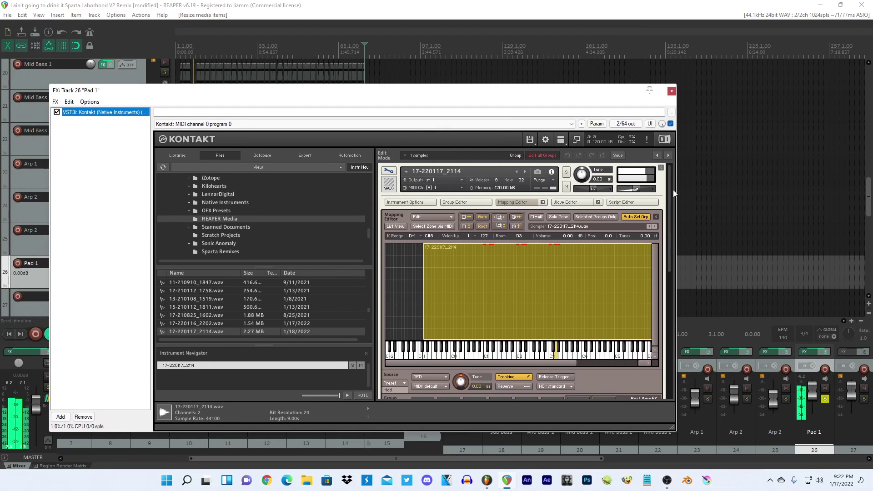
pyautogui.scroll(-10, 669, 290)
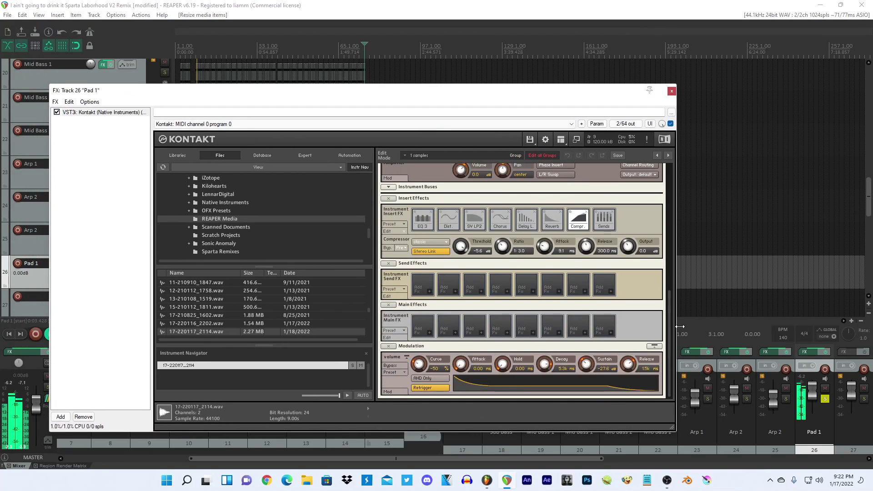
pyautogui.moveTo(587, 369); pyautogui.dragTo(588, 371)
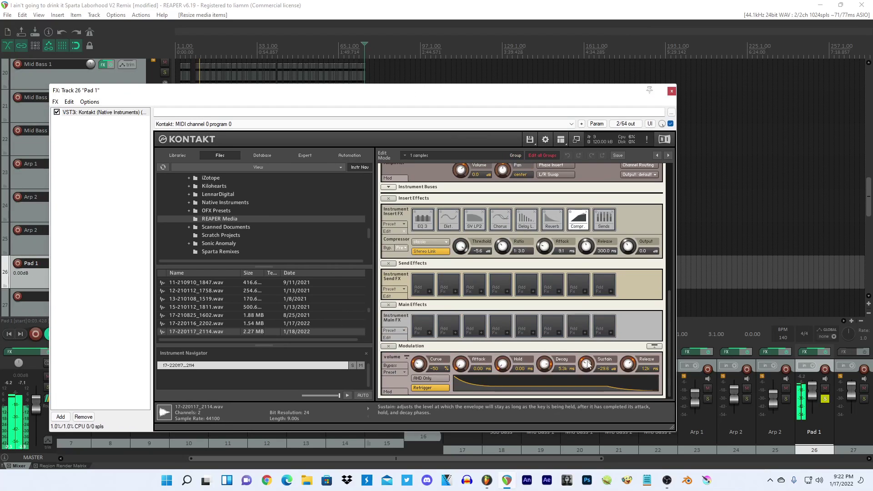
pyautogui.click(672, 91)
# Lower the velocity of the Pad 1 item's top-octave notes to 67 and reduce the middle-octave notes' velocity.
pyautogui.doubleClick(219, 262)
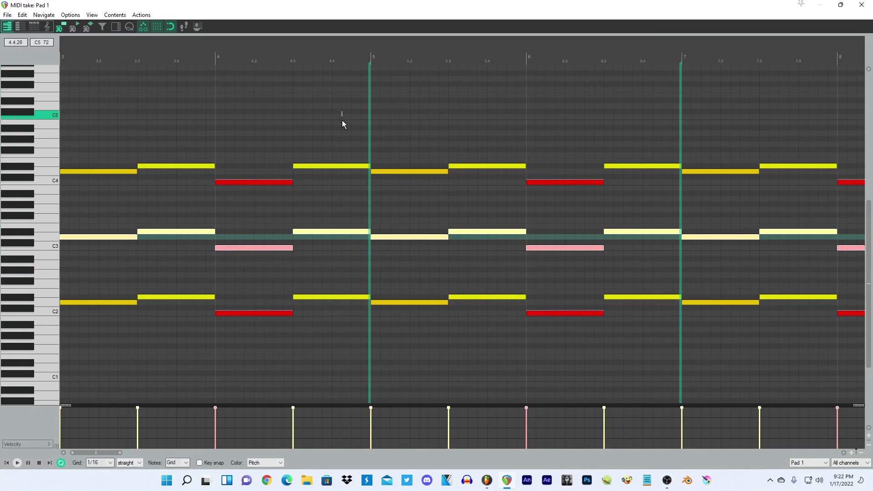
pyautogui.moveTo(342, 120); pyautogui.dragTo(86, 209)
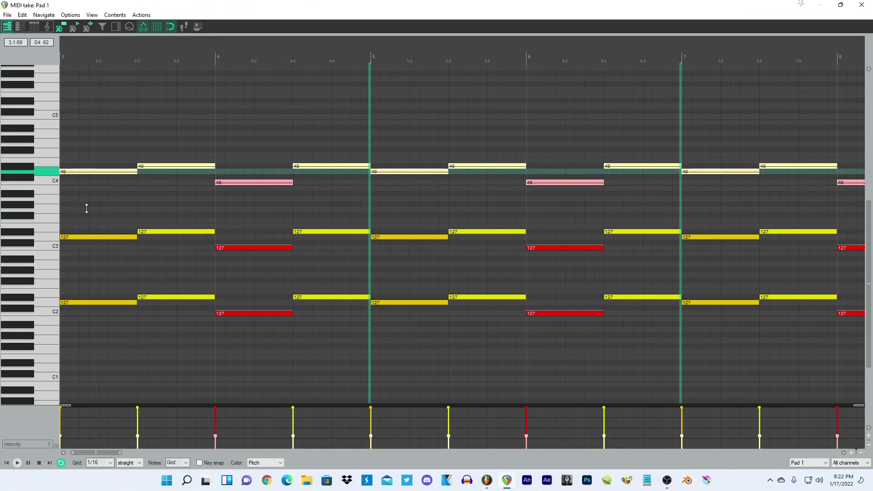
pyautogui.moveTo(381, 223); pyautogui.dragTo(83, 240)
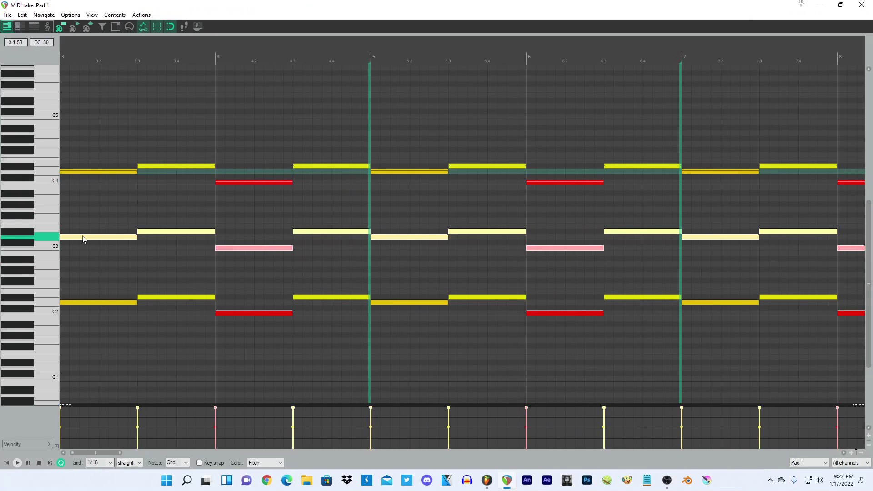
pyautogui.click(83, 236)
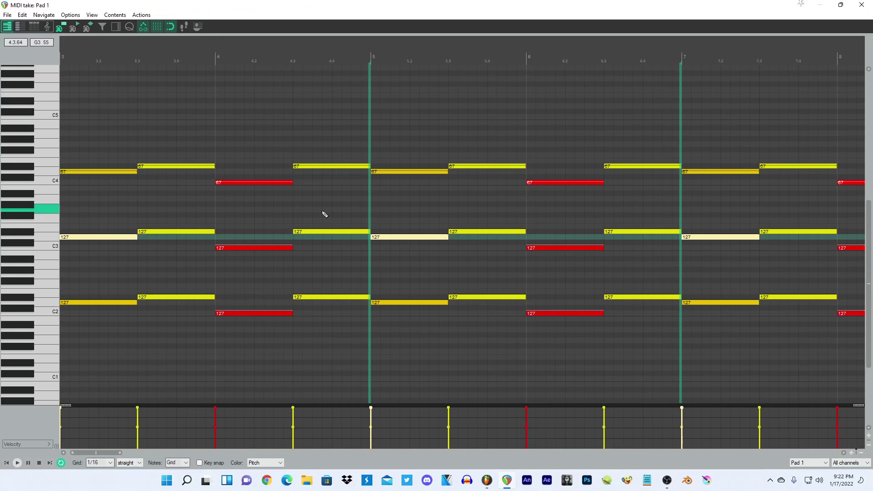
pyautogui.moveTo(370, 216); pyautogui.dragTo(97, 248)
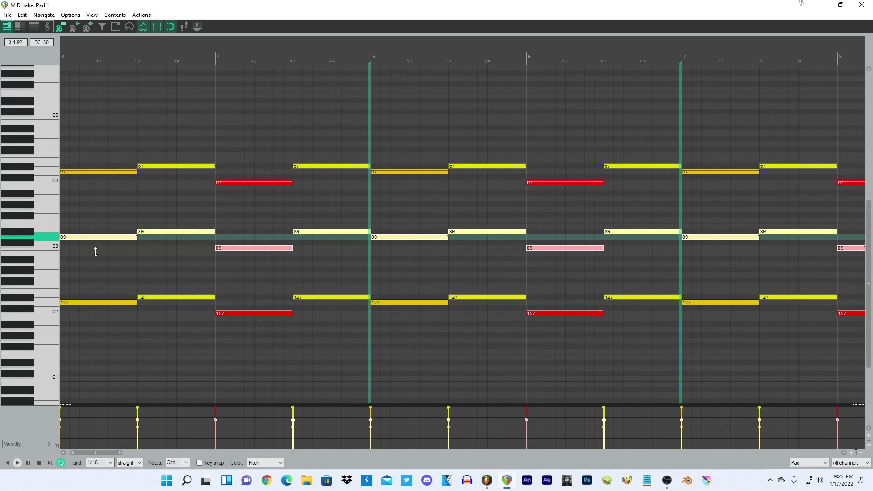
# Adjust the top and middle octave velocities together to 63 and 81, and close the MIDI editor.
pyautogui.moveTo(318, 132); pyautogui.dragTo(78, 182)
pyautogui.press('space')
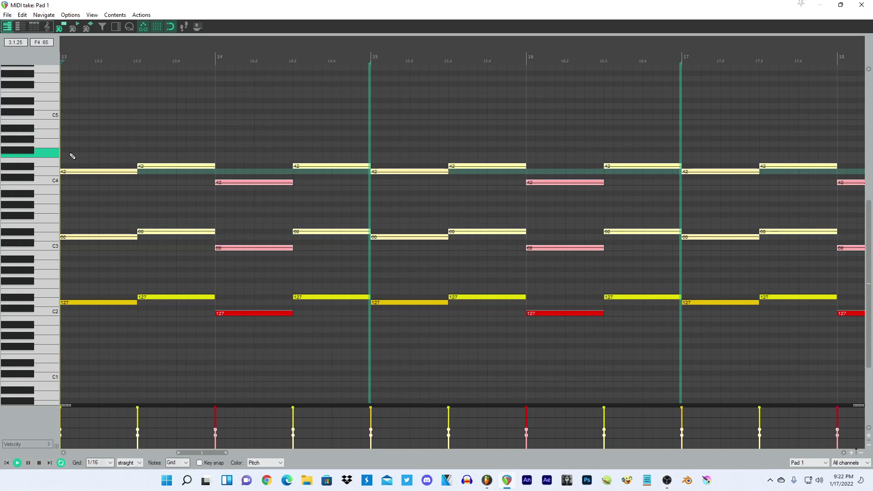
pyautogui.hotkey('ctrl', 'a')
pyautogui.moveTo(179, 230); pyautogui.dragTo(180, 219)
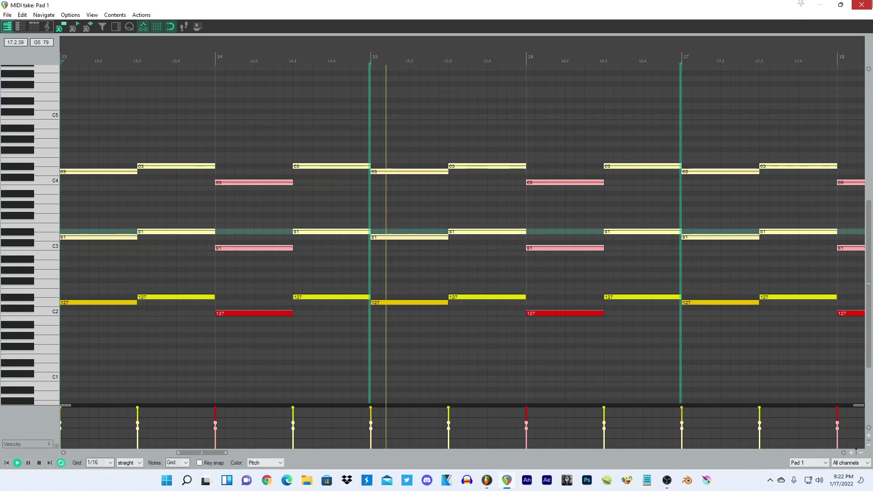
pyautogui.click(861, 5)
pyautogui.doubleClick(253, 267)
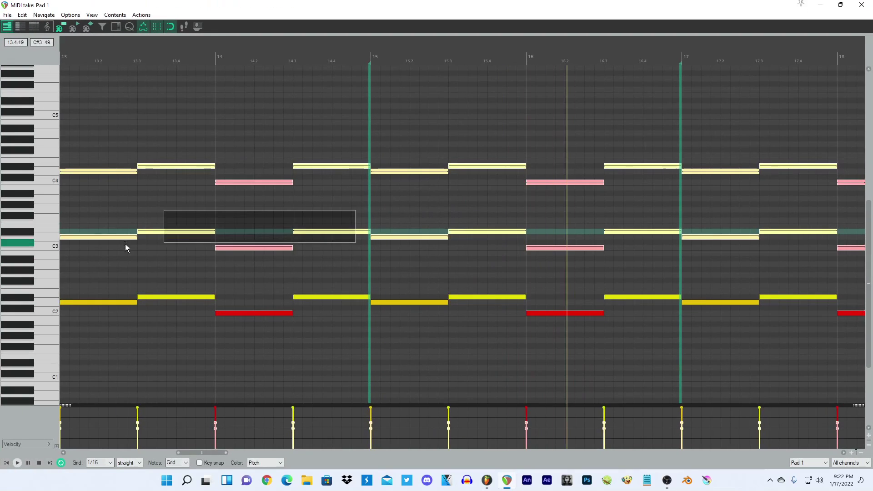
pyautogui.scroll(-3, 104, 237)
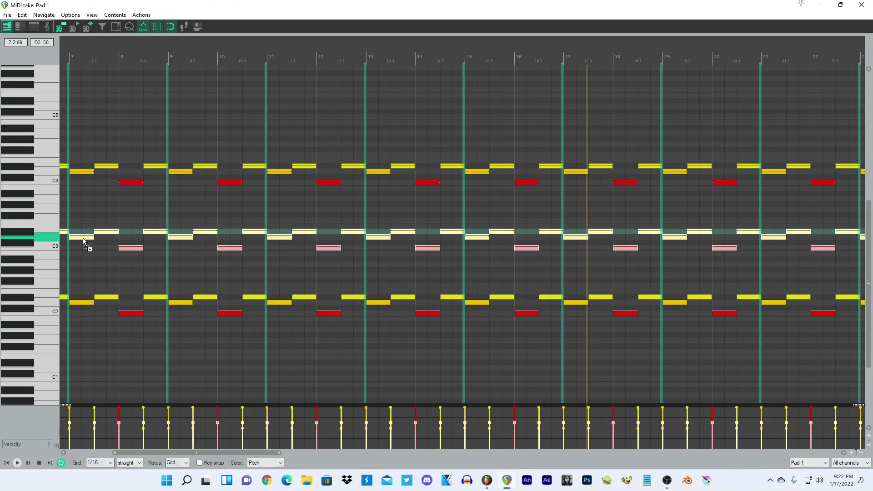
pyautogui.moveTo(82, 238); pyautogui.dragTo(84, 199)
pyautogui.scroll(-2, 455, 244)
pyautogui.press('Delete')
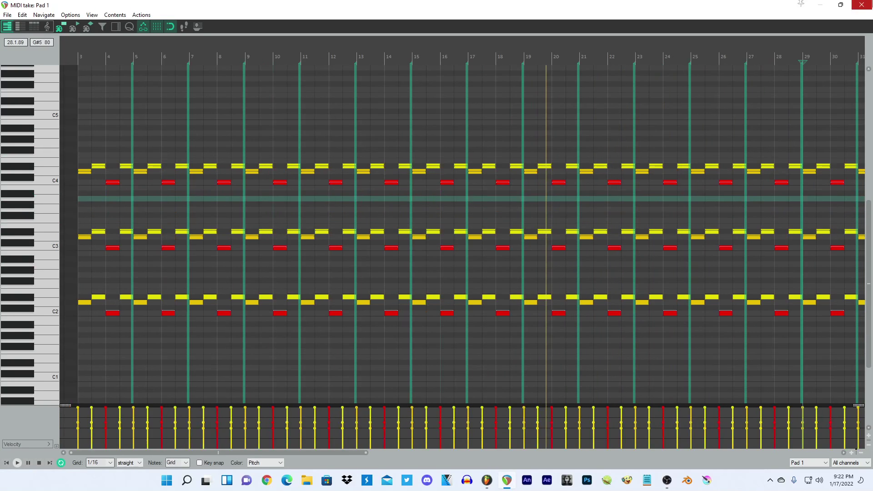
pyautogui.press('Escape')
# Unsolo the Pad 1 track, stop playback and unsolo track 17.
pyautogui.click(164, 272)
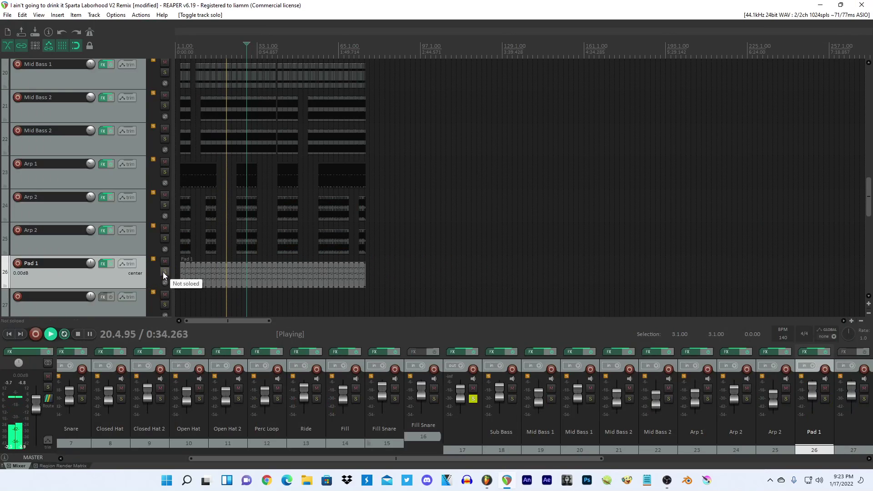
pyautogui.click(163, 272)
pyautogui.click(163, 272)
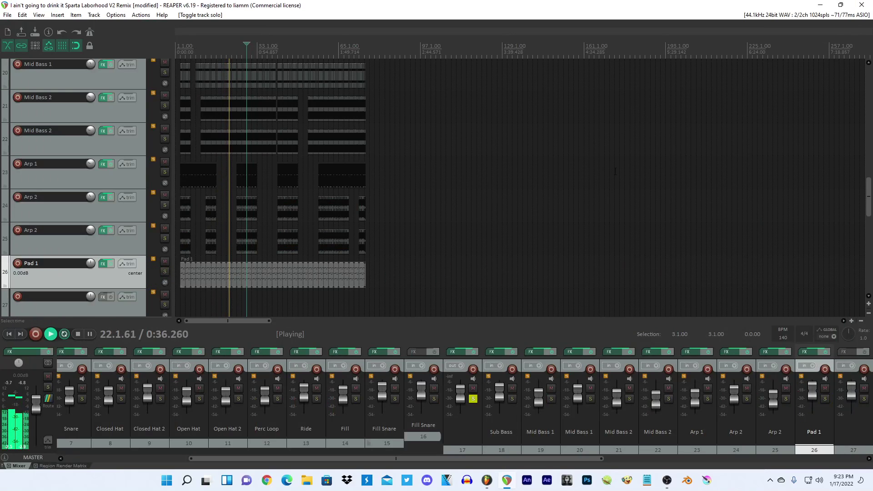
pyautogui.press('space')
pyautogui.moveTo(868, 186); pyautogui.dragTo(863, 166)
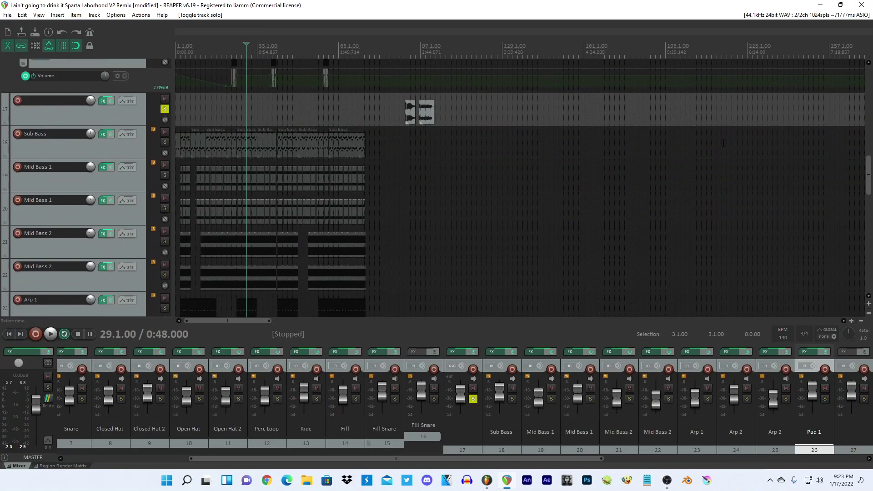
pyautogui.click(165, 108)
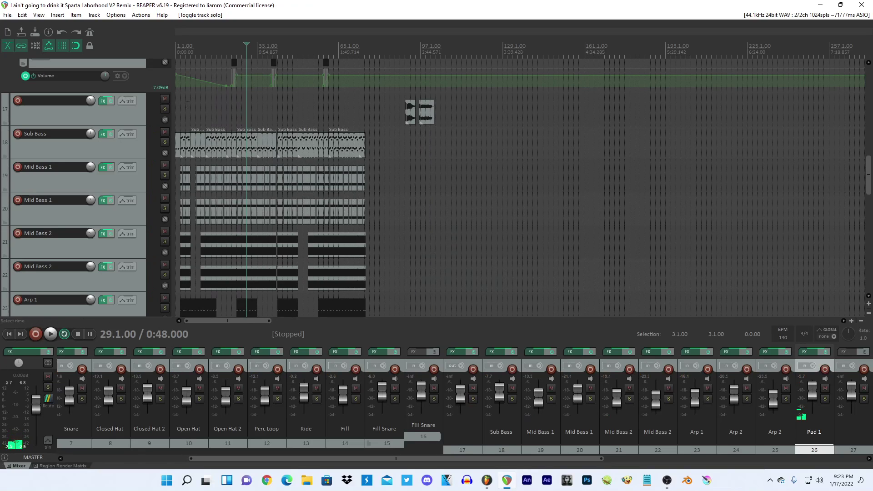
# Play the full mix from bar 3 and lower the Pad 1 track volume to about -5 dB.
pyautogui.click(188, 105)
pyautogui.press('space')
pyautogui.scroll(4, 188, 105)
pyautogui.click(196, 105)
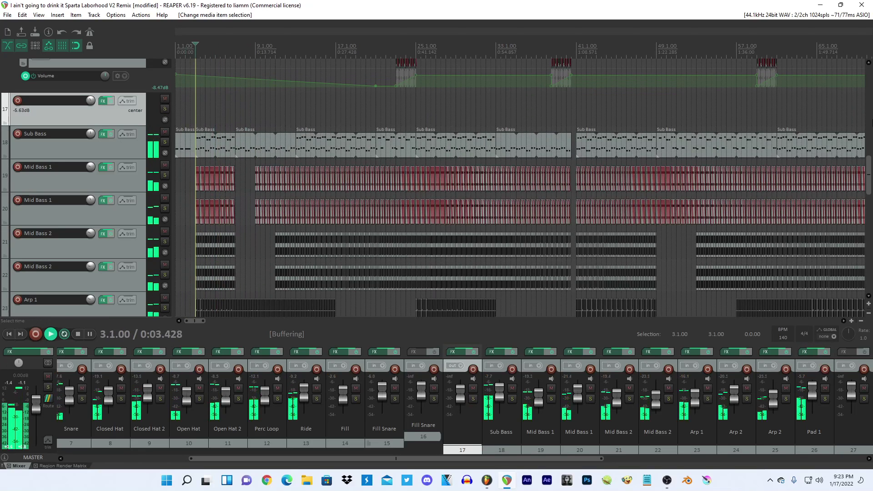
pyautogui.scroll(-5, 137, 209)
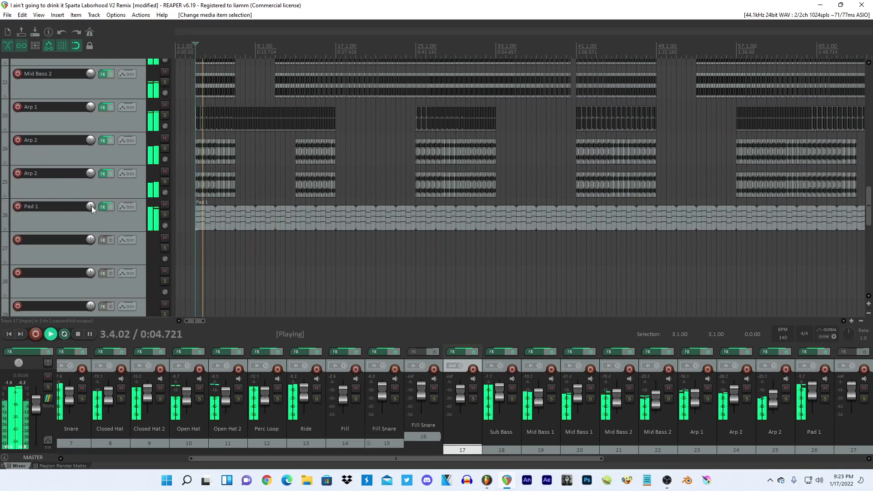
pyautogui.moveTo(92, 206); pyautogui.dragTo(91, 218)
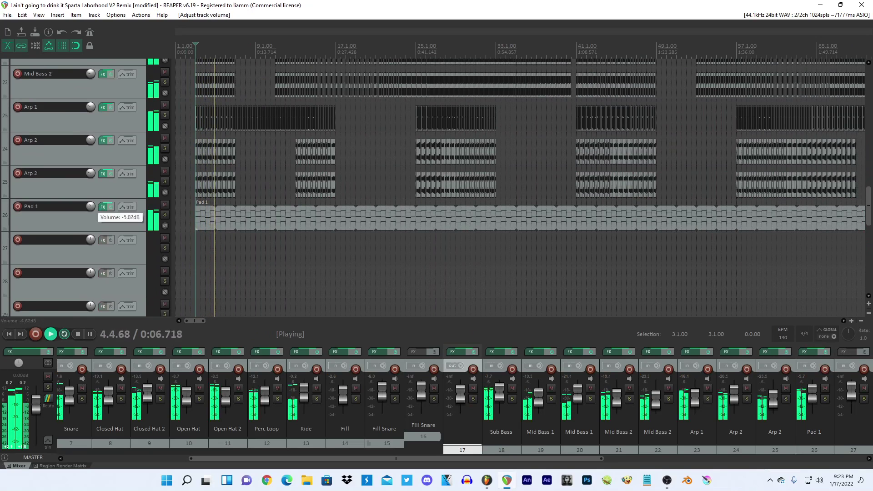
# Open the effect browser for the Pad 1 track's FX chain.
pyautogui.click(103, 207)
pyautogui.click(61, 417)
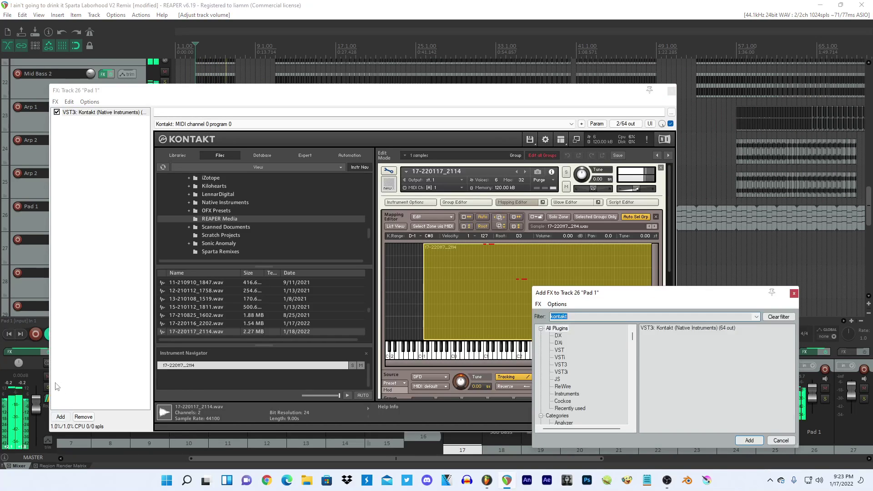
# Add FabFilter Pro-Q 3 to the Pad 1 track and carve two deep, narrow cuts side by side in the low mids.
pyautogui.write('fa')
pyautogui.doubleClick(689, 400)
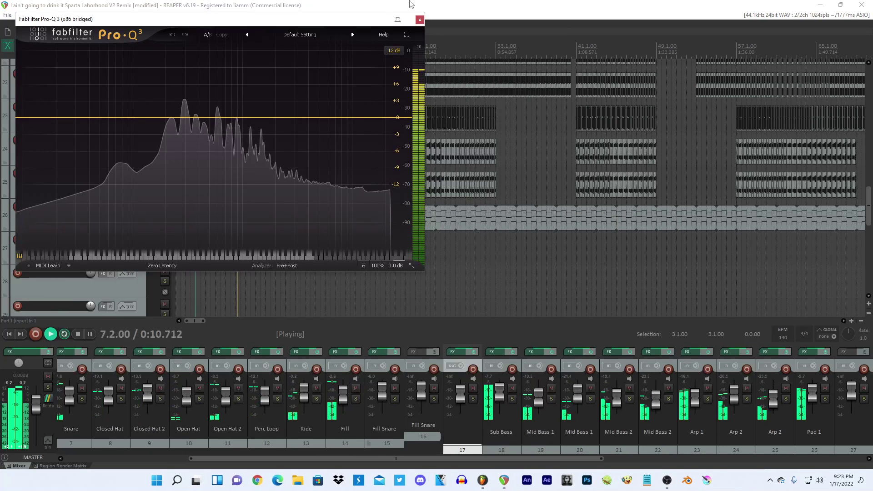
pyautogui.moveTo(251, 118); pyautogui.dragTo(189, 186)
pyautogui.scroll(10, 252, 135)
pyautogui.scroll(-4, 210, 84)
pyautogui.press('space')
pyautogui.scroll(3, 189, 183)
pyautogui.moveTo(203, 121); pyautogui.dragTo(197, 169)
pyautogui.scroll(9, 195, 159)
# Add a 36 dB/oct low cut and a bell boost of about 3.67 dB at 153 Hz to Pad 1's EQ, and resume playback.
pyautogui.moveTo(151, 119); pyautogui.dragTo(135, 129)
pyautogui.click(117, 116)
pyautogui.click(115, 110)
pyautogui.scroll(3, 121, 124)
pyautogui.click(278, 5)
pyautogui.press('space')
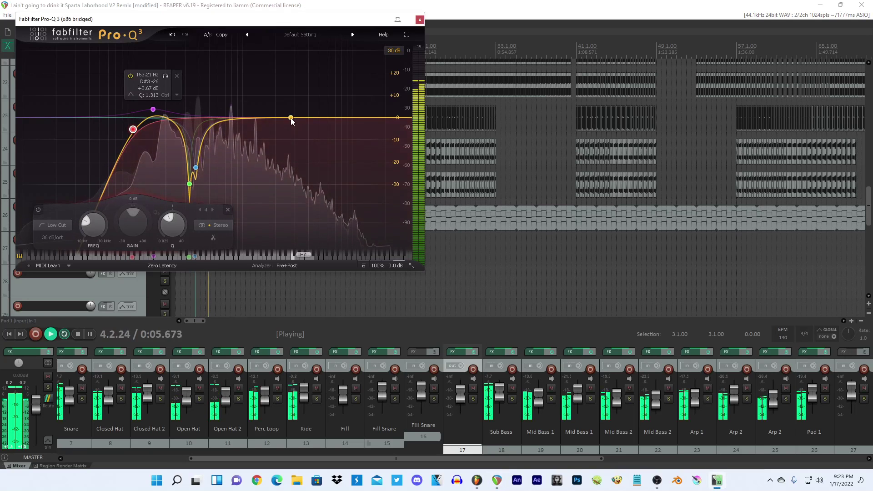
# Add a bell cut of about 6.1 dB at 2760 Hz, a high-shelf cut and a bell boost of about 3 dB at 185 Hz.
pyautogui.moveTo(291, 118); pyautogui.dragTo(291, 132)
pyautogui.moveTo(357, 123); pyautogui.dragTo(356, 147)
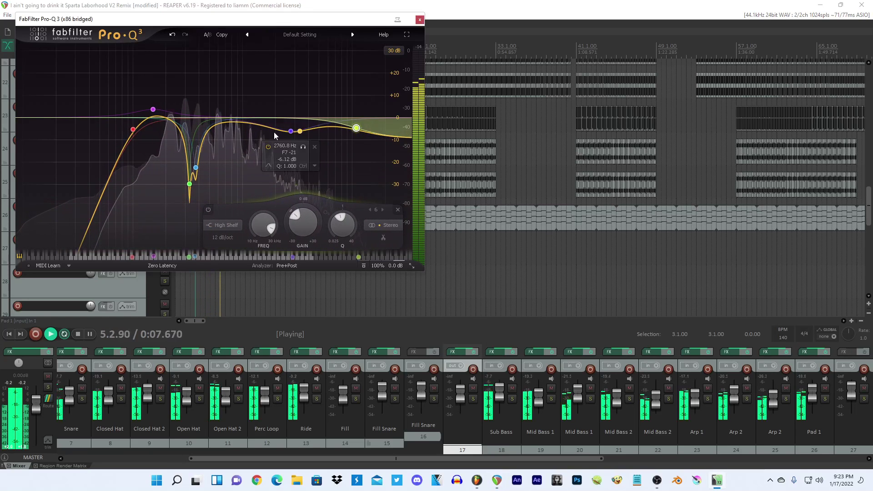
pyautogui.moveTo(226, 122); pyautogui.dragTo(163, 109)
pyautogui.scroll(3, 168, 95)
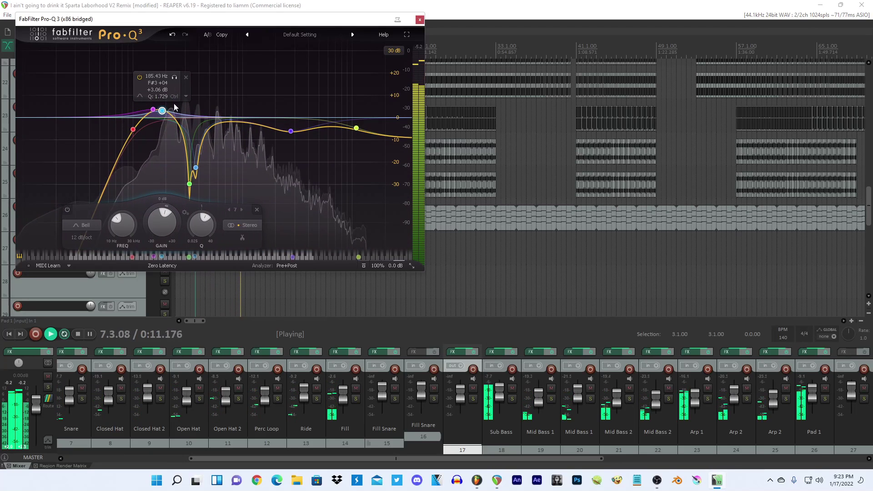
pyautogui.click(420, 20)
# Add Xfer OTT to Pad 1 with its depth at 33 % and its downward compression reduced.
pyautogui.click(61, 181)
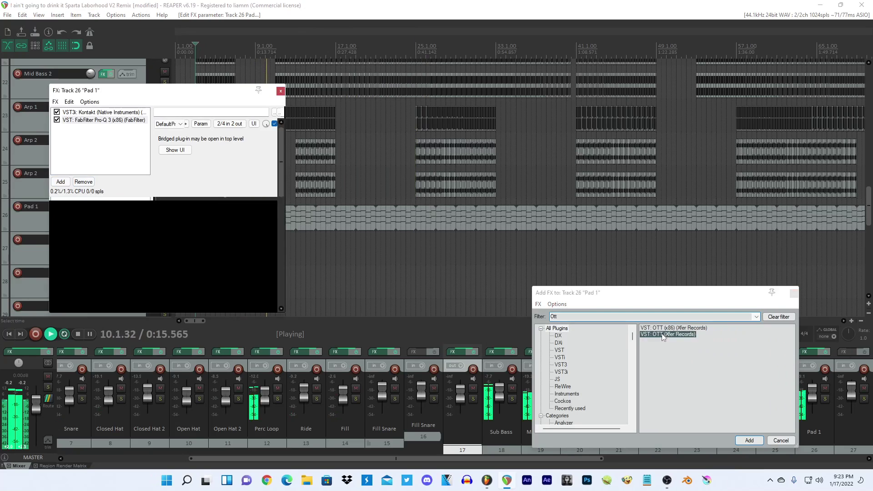
pyautogui.doubleClick(662, 334)
pyautogui.moveTo(237, 278); pyautogui.dragTo(236, 293)
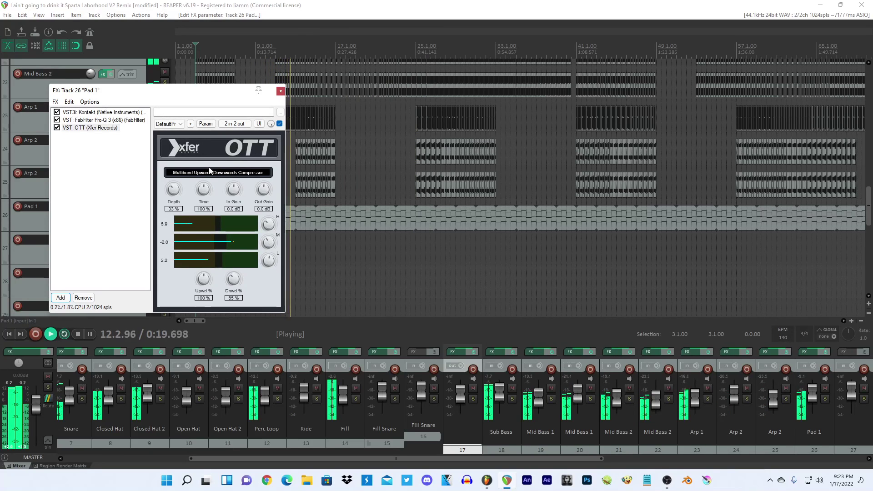
# Add Kilohearts Chorus to Pad 1, lower its depth, rate and mix, and place it directly after Kontakt in the effects chain.
pyautogui.click(60, 298)
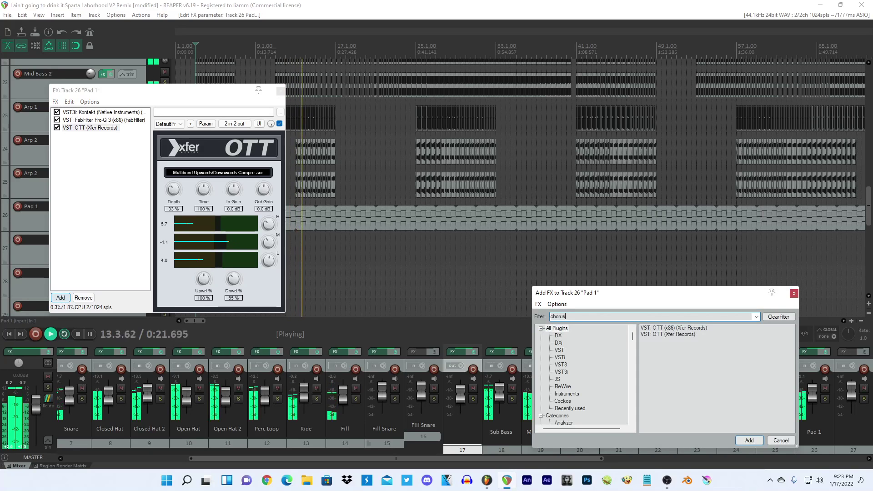
pyautogui.write('chorus')
pyautogui.doubleClick(667, 329)
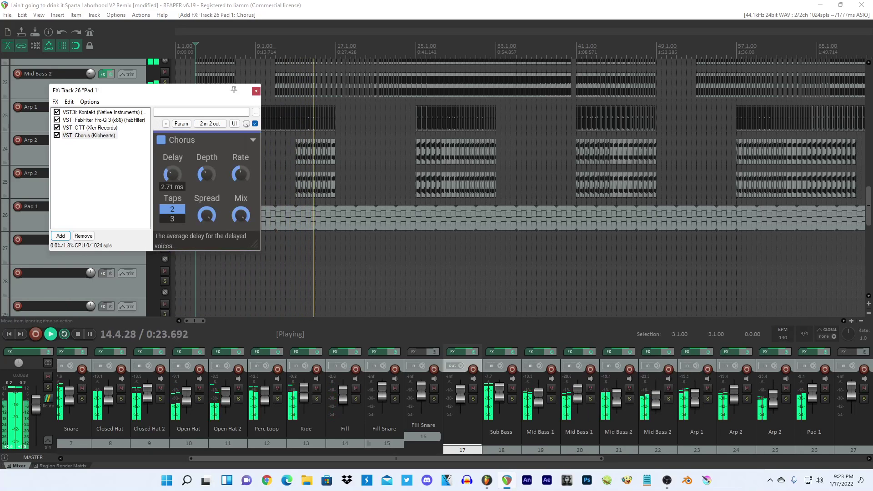
pyautogui.moveTo(235, 176); pyautogui.dragTo(235, 191)
pyautogui.moveTo(206, 175); pyautogui.dragTo(207, 170)
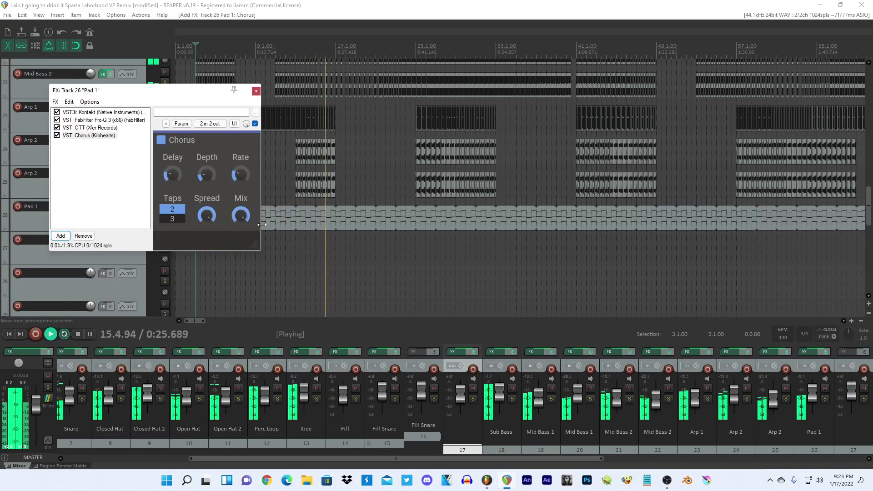
pyautogui.moveTo(241, 215); pyautogui.dragTo(241, 237)
pyautogui.moveTo(99, 136); pyautogui.dragTo(97, 120)
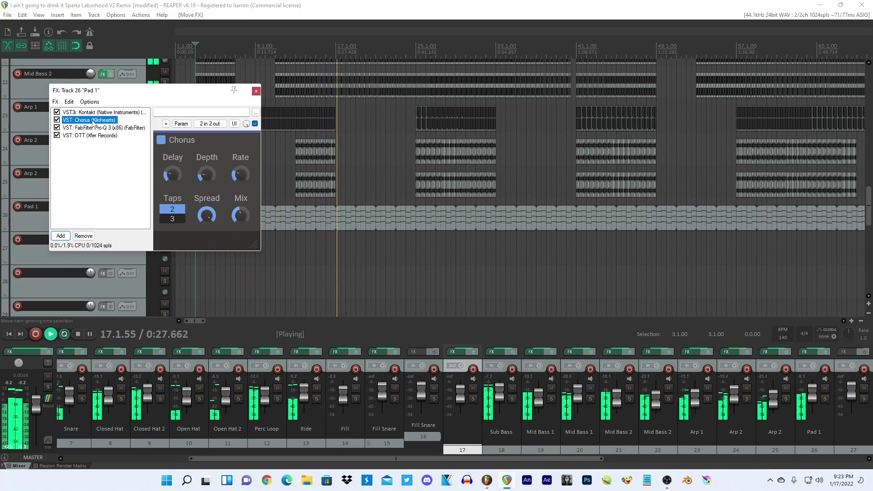
# Stop playback and add CamelCrusher with the Annihilate patch at the end of Pad 1's effects chain.
pyautogui.click(301, 4)
pyautogui.press('space')
pyautogui.click(60, 236)
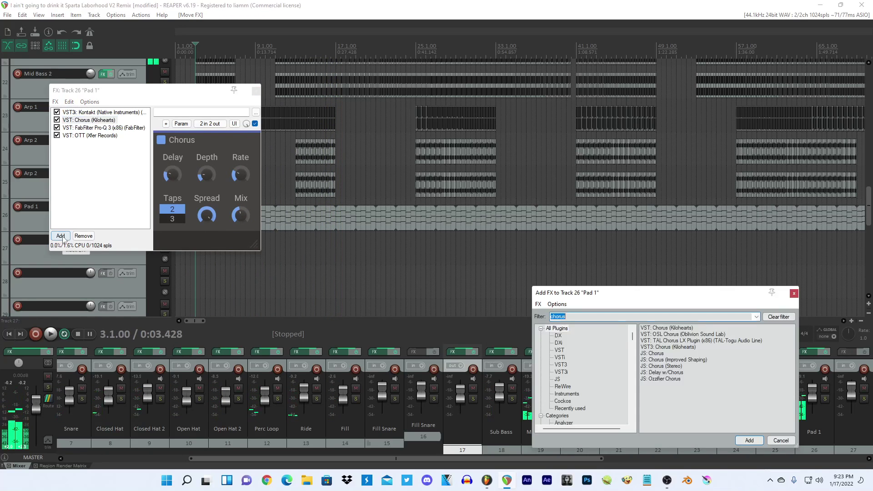
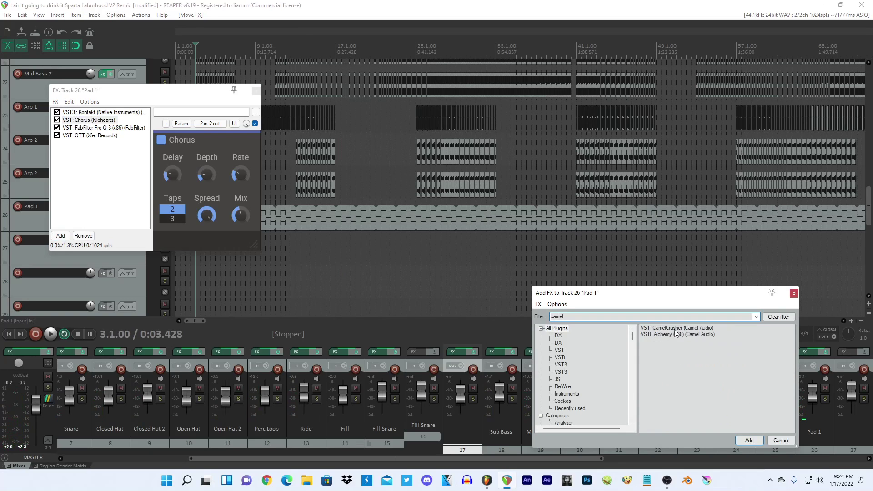
pyautogui.doubleClick(676, 328)
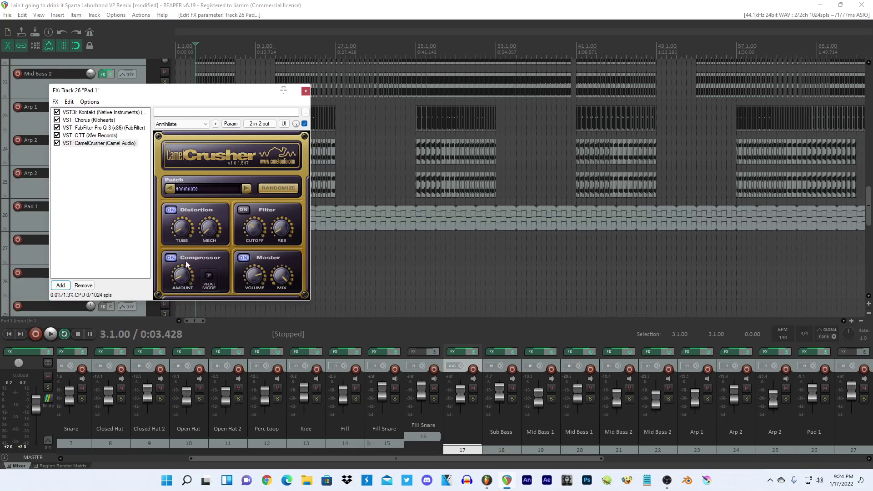
# Add the GTX rev.C compressor to Pad 1, setting the threshold to about -9.6 dB and the attack to about 0.25 ms.
pyautogui.click(61, 285)
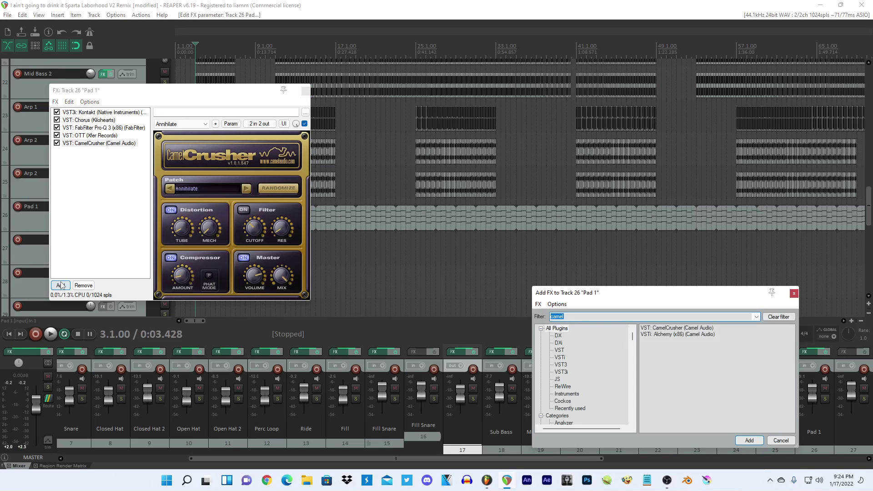
pyautogui.write('com')
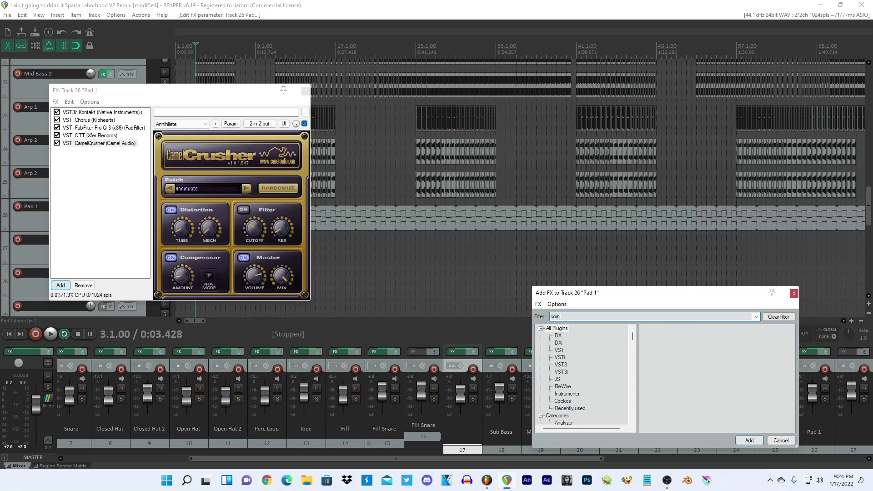
pyautogui.press('BackSpace')
pyautogui.press('BackSpace')
pyautogui.press('BackSpace')
pyautogui.write('gtx')
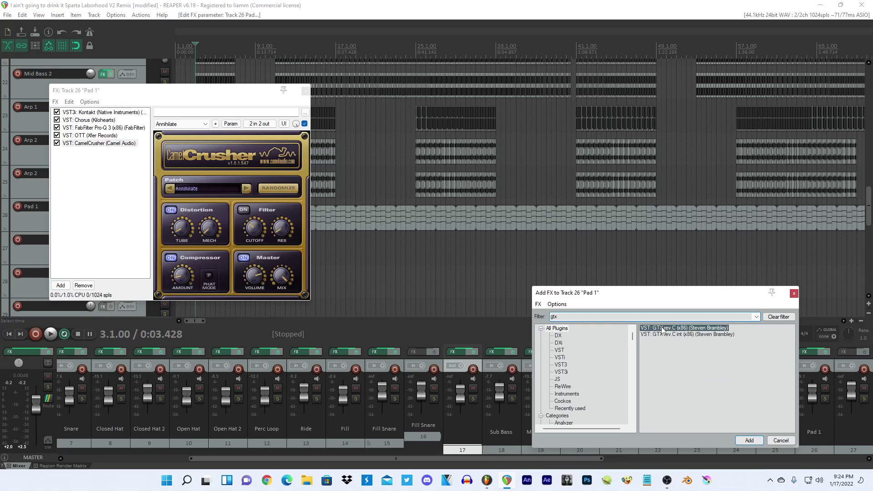
pyautogui.press('Return')
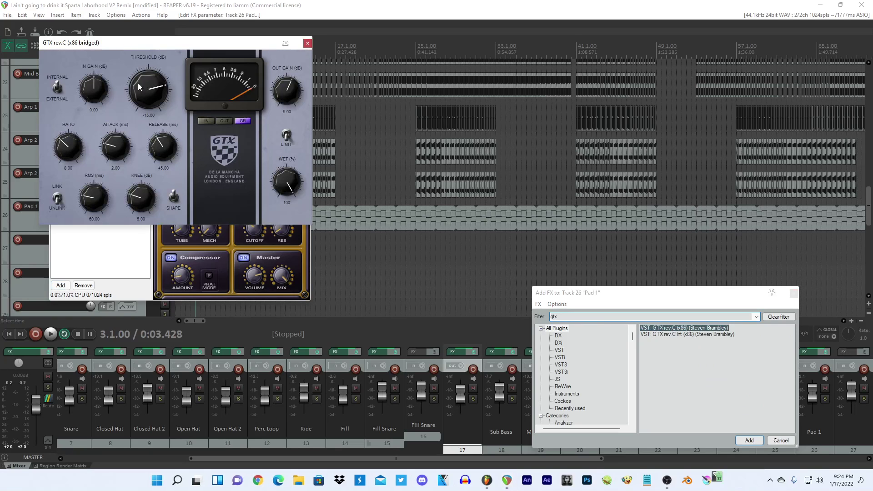
pyautogui.moveTo(140, 87); pyautogui.dragTo(137, 99)
pyautogui.moveTo(116, 144); pyautogui.dragTo(116, 155)
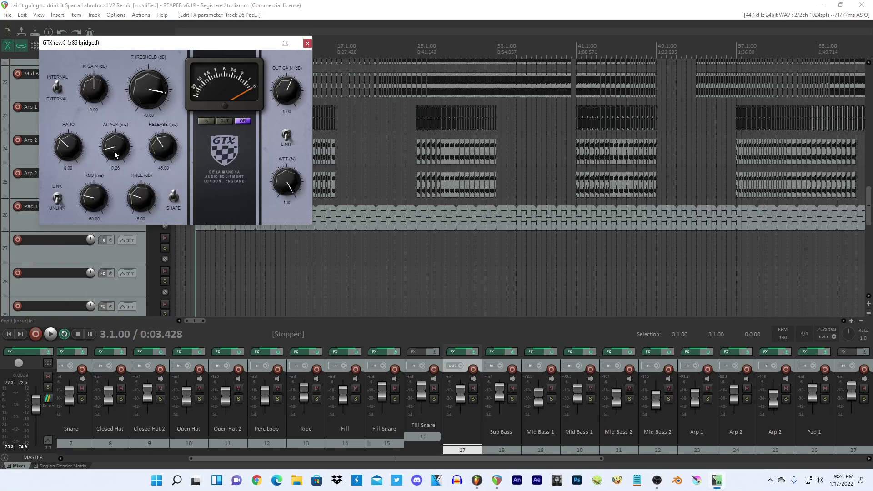
pyautogui.click(308, 43)
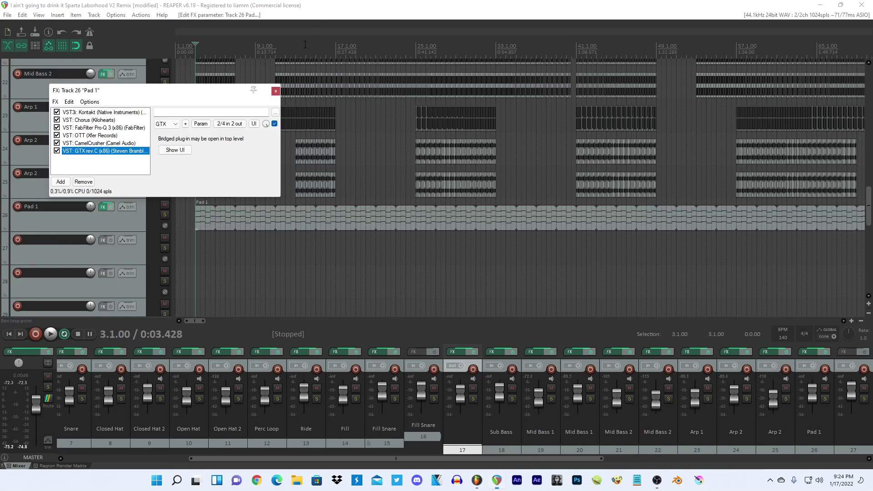
# Solo Pad 1, play it with the master track's Wave Observer open, and set the track volume to about -4.22 dB.
pyautogui.click(165, 215)
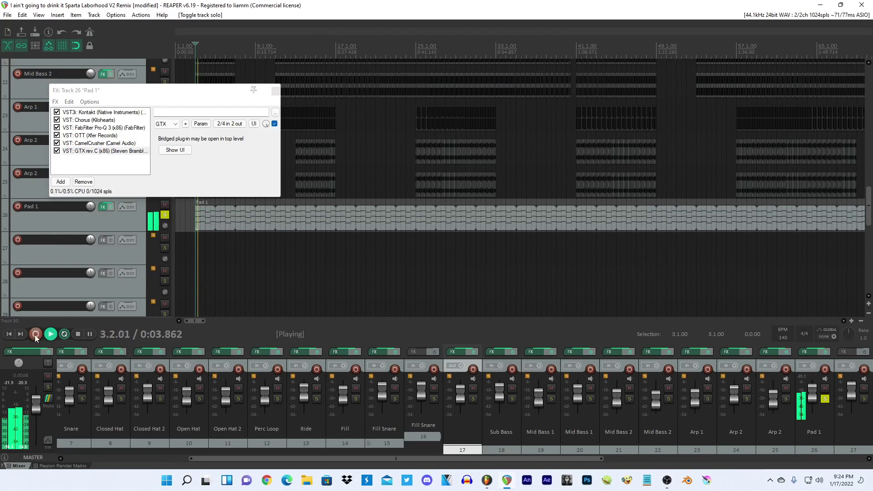
pyautogui.click(31, 352)
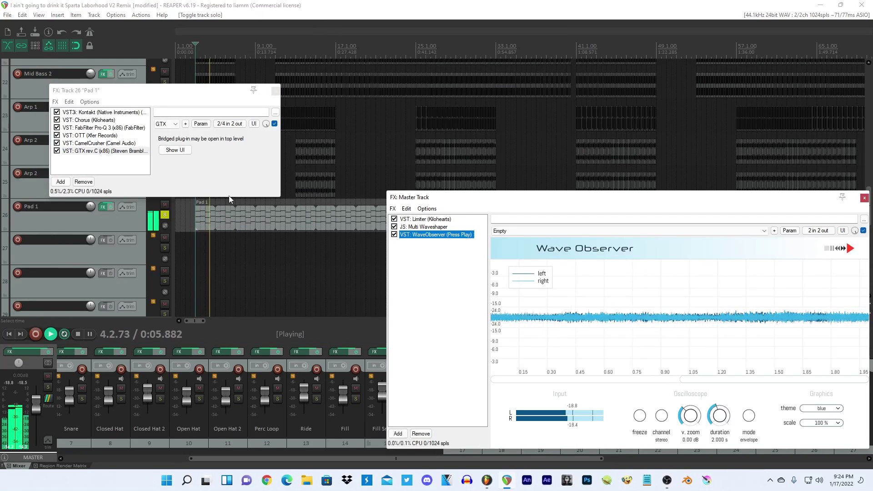
pyautogui.moveTo(91, 208); pyautogui.dragTo(91, 200)
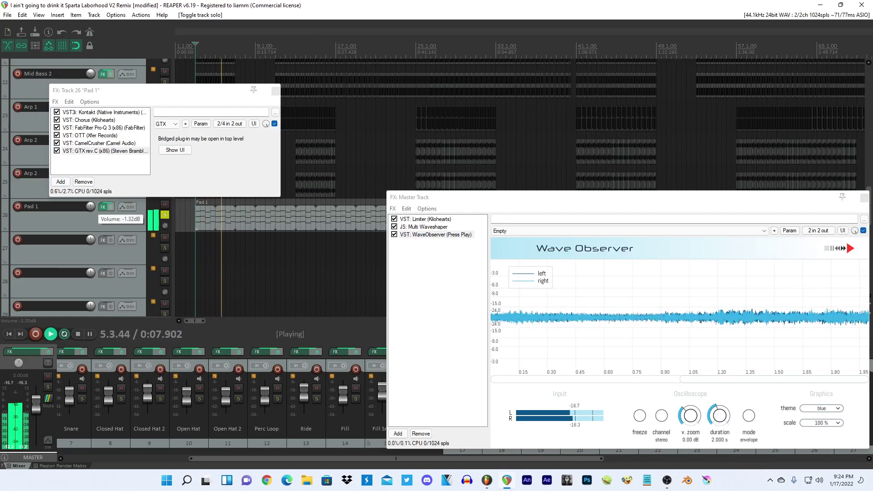
pyautogui.press('space')
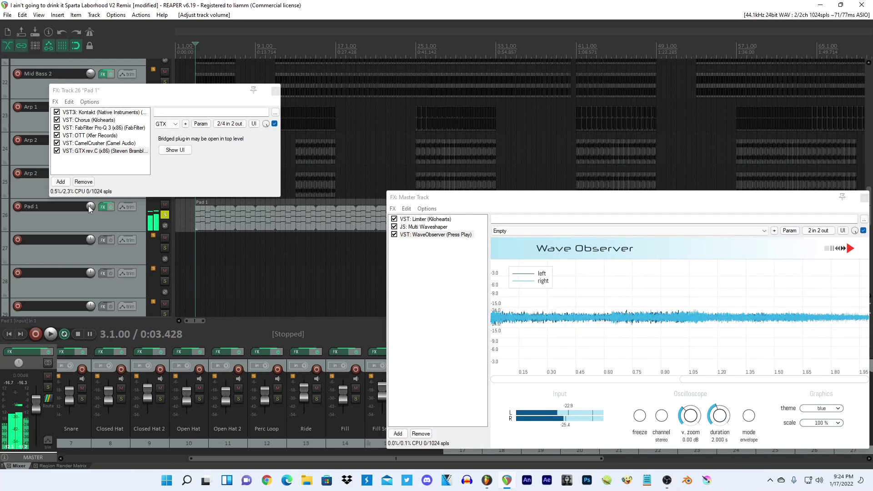
# Deepen Pad 1's Pro-Q 3 high-shelf cut to about -26.5 dB near 7.6 kHz and add a bell boost in the mids.
pyautogui.click(262, 151)
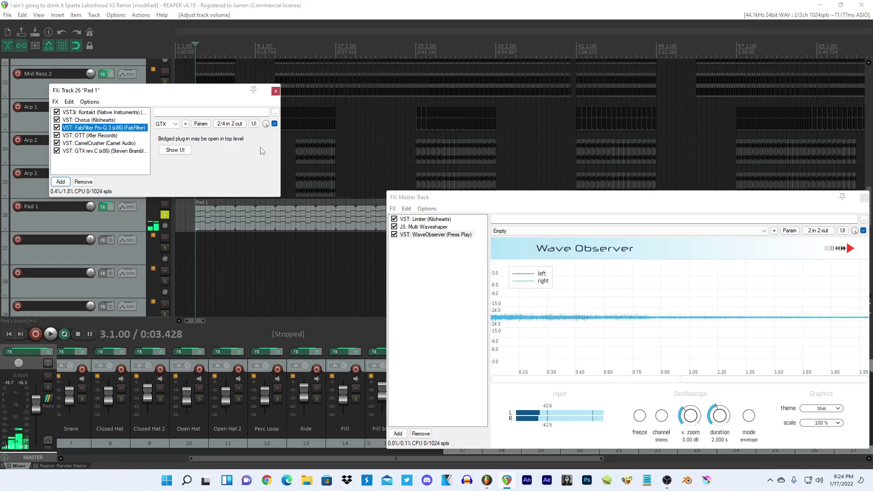
pyautogui.moveTo(356, 130); pyautogui.dragTo(339, 164)
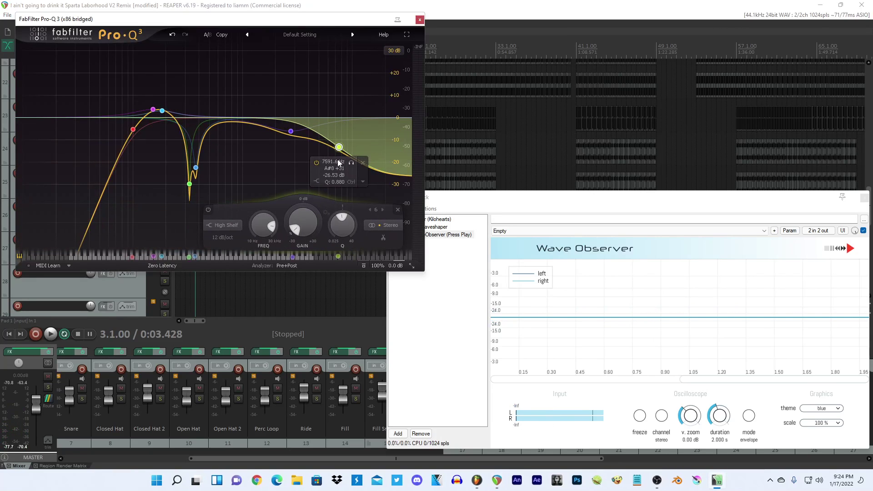
pyautogui.moveTo(252, 123); pyautogui.dragTo(227, 122)
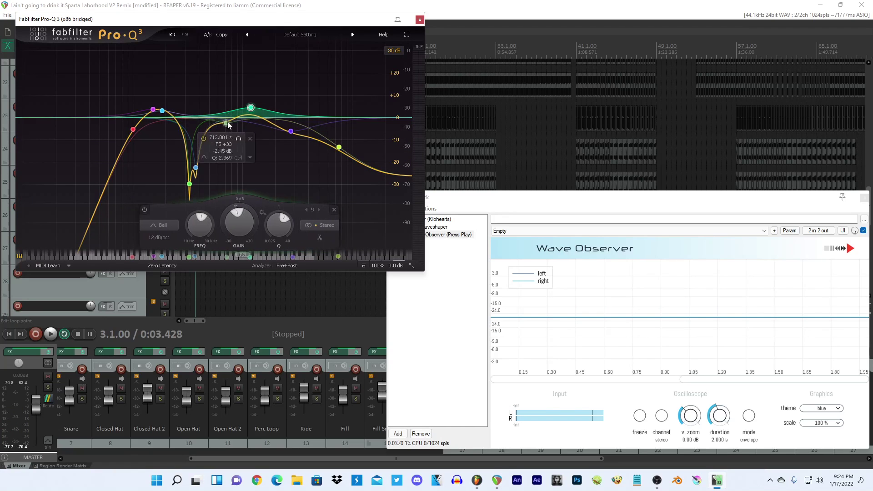
pyautogui.click(227, 124)
pyautogui.click(419, 19)
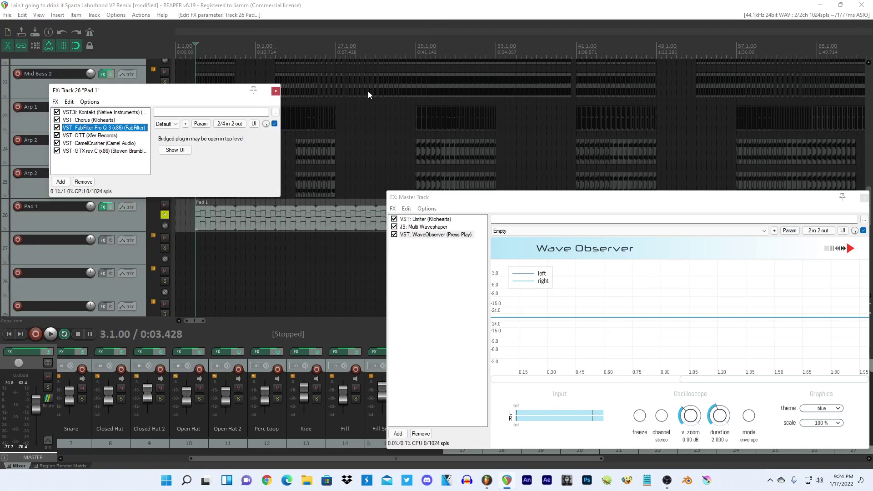
# Save the project, close the Pad 1 and master effects windows, and unsolo Pad 1.
pyautogui.hotkey('ctrl', 's')
pyautogui.click(454, 337)
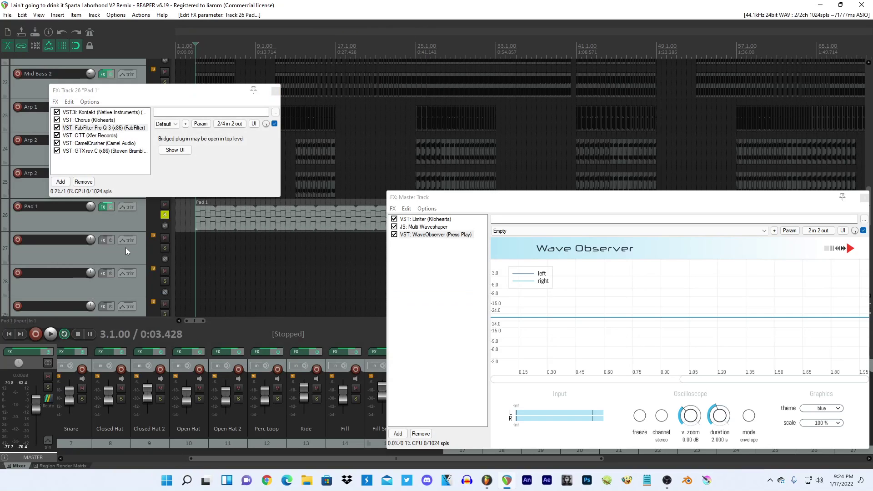
pyautogui.click(275, 92)
pyautogui.click(864, 197)
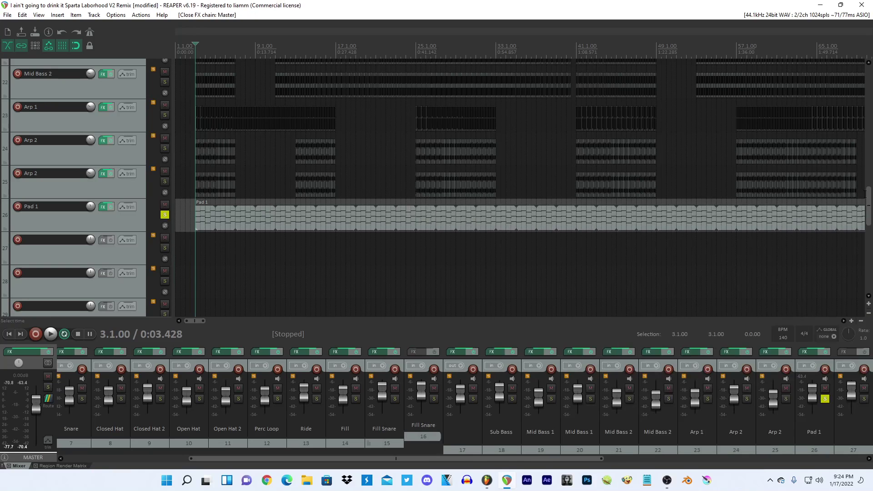
pyautogui.click(165, 215)
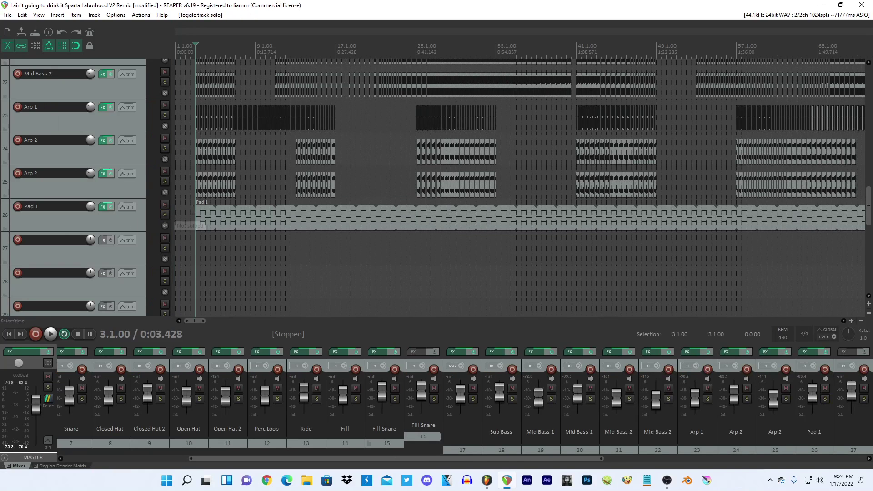
# Duplicate the Pad 1 item and position the copy after the original, starting at 79.1.00.
pyautogui.scroll(-3, 223, 265)
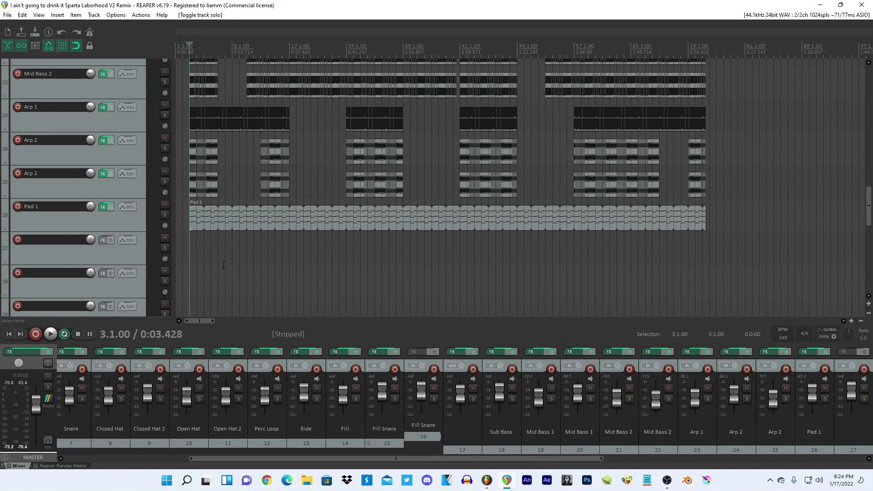
pyautogui.click(195, 214)
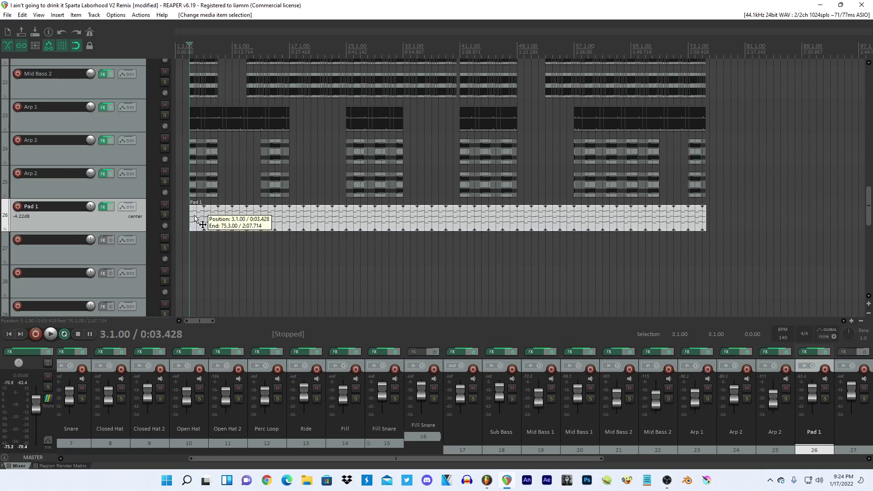
pyautogui.hotkey('ctrl', 'c')
pyautogui.hotkey('ctrl', 'v')
pyautogui.scroll(-2, 221, 227)
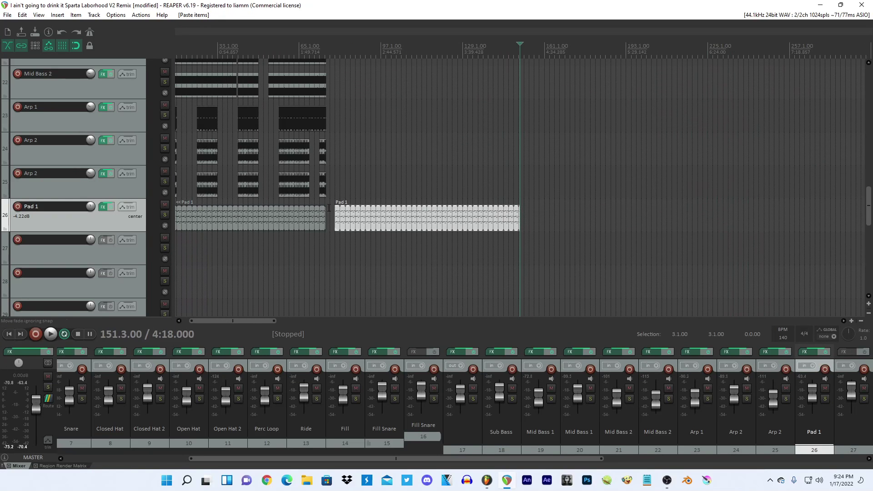
pyautogui.click(335, 211)
pyautogui.scroll(6, 336, 210)
pyautogui.moveTo(560, 218); pyautogui.dragTo(560, 218)
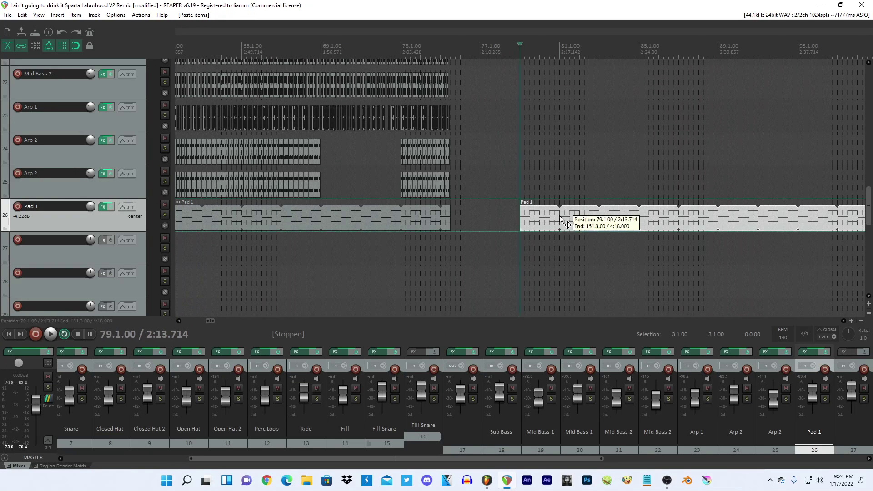
# Open the copied Pad 1 item for MIDI editing, delete all notes except the first chord, and select the remaining notes.
pyautogui.doubleClick(537, 218)
pyautogui.scroll(1, 213, 148)
pyautogui.moveTo(204, 131); pyautogui.dragTo(97, 347)
pyautogui.press('Delete')
pyautogui.moveTo(101, 168); pyautogui.dragTo(76, 307)
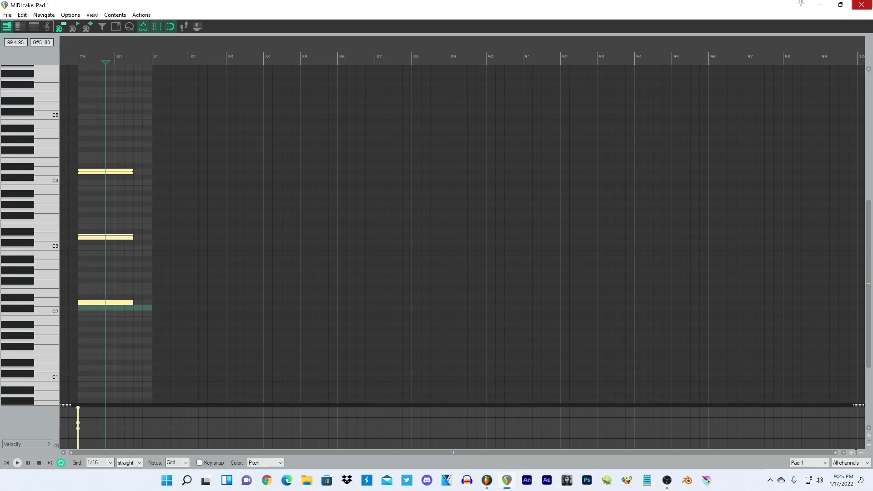
# Close the MIDI editor and move the copied Pad 1 item to the project start at 1.1.00.
pyautogui.click(862, 4)
pyautogui.moveTo(546, 219); pyautogui.dragTo(76, 219)
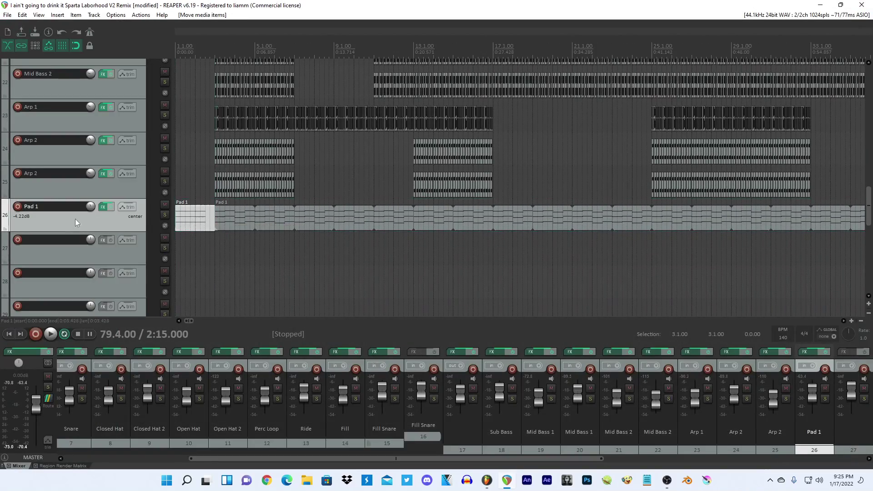
pyautogui.click(179, 186)
# Check the arrangement in FL Studio and, back in REAPER, lengthen all three notes of the intro Pad 1 chord to the item's end.
pyautogui.click(487, 480)
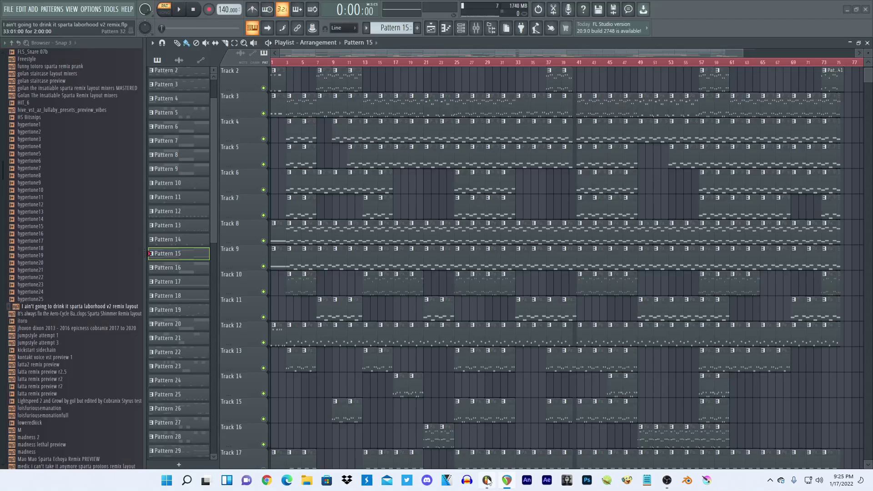
pyautogui.click(507, 481)
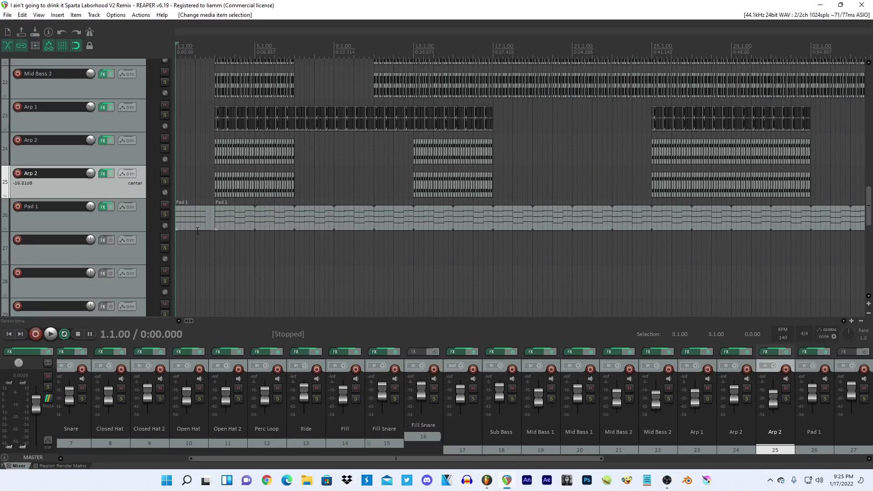
pyautogui.doubleClick(191, 220)
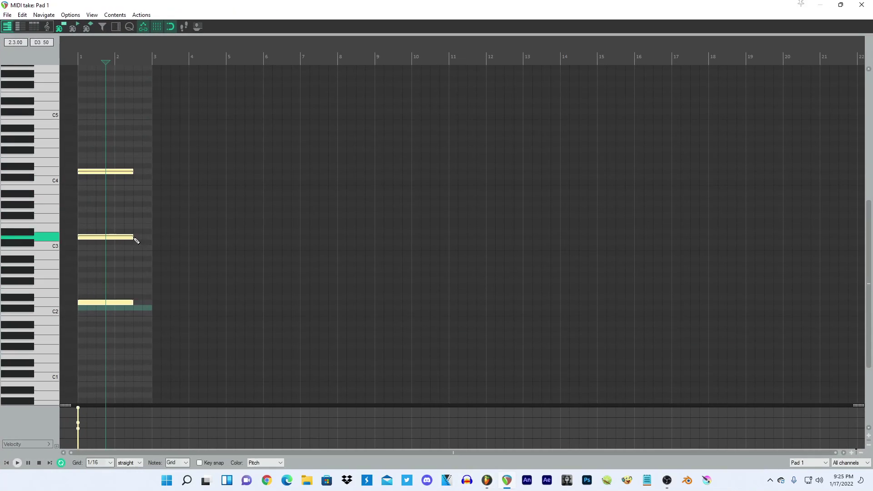
pyautogui.moveTo(134, 238); pyautogui.dragTo(156, 233)
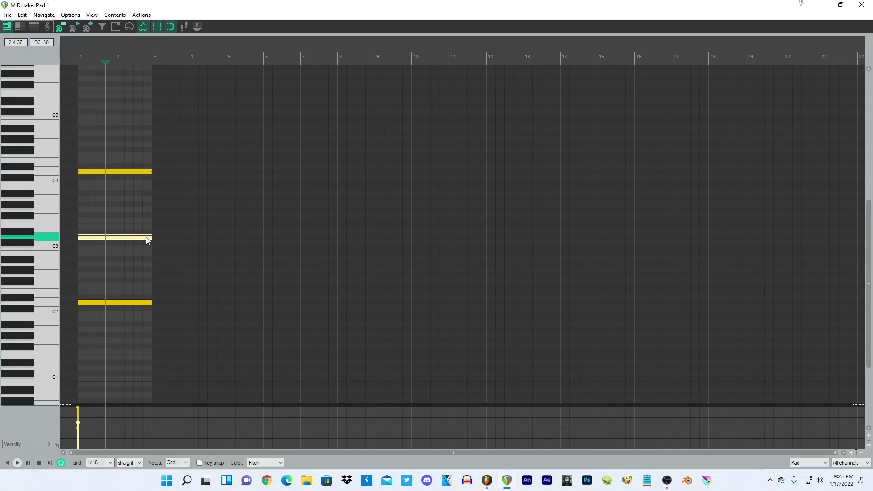
pyautogui.click(862, 4)
# Play the remix from the start and lower the Pad 1 track volume to -6.46 dB.
pyautogui.click(178, 181)
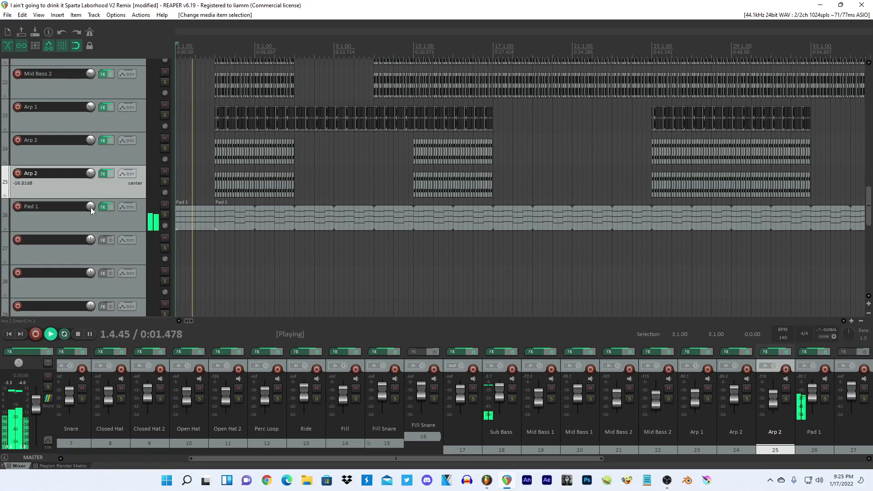
pyautogui.scroll(-1, 91, 205)
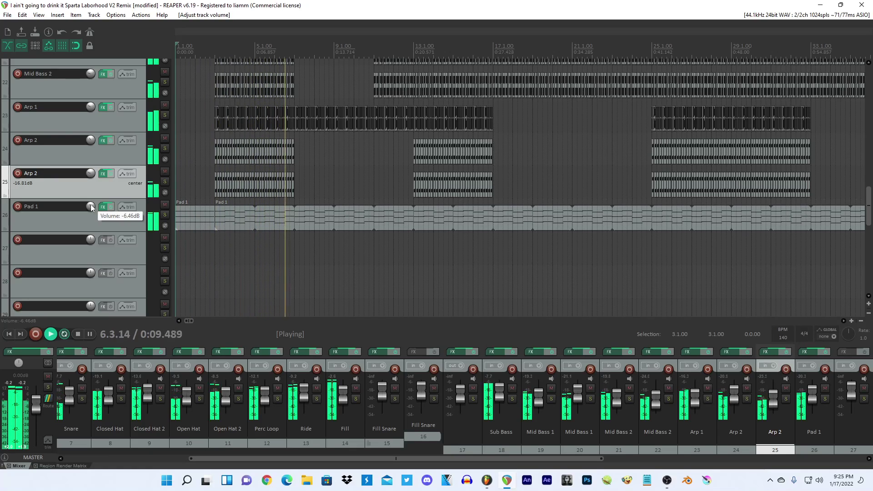
# Copy the short audio clip beside the second recording on track 17 and paste it onto the Pad 1 track at 96.1.00.
pyautogui.scroll(-5, 390, 245)
pyautogui.moveTo(869, 208); pyautogui.dragTo(870, 163)
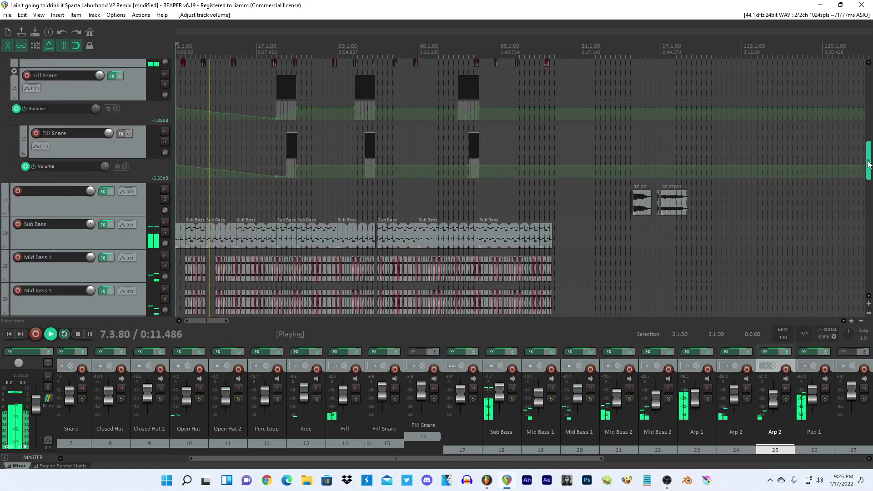
pyautogui.click(658, 192)
pyautogui.scroll(6, 658, 191)
pyautogui.scroll(-5, 753, 152)
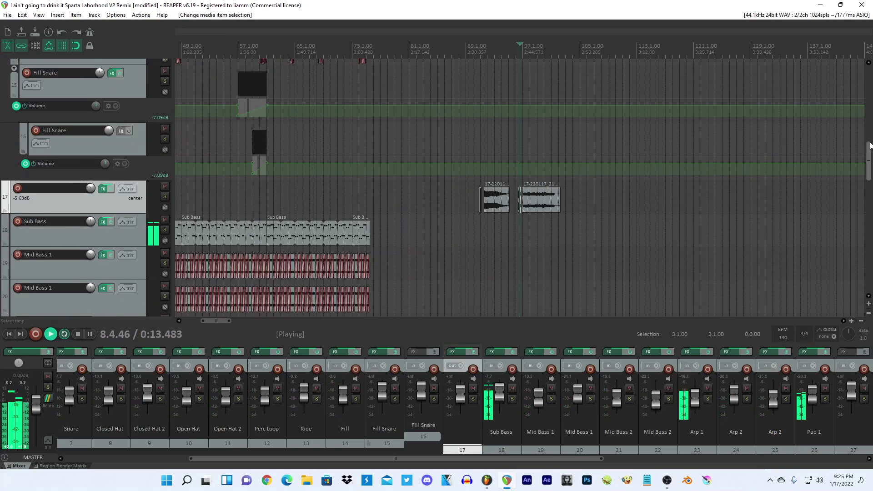
pyautogui.scroll(-5, 760, 177)
pyautogui.click(513, 222)
pyautogui.hotkey('ctrl', 'v')
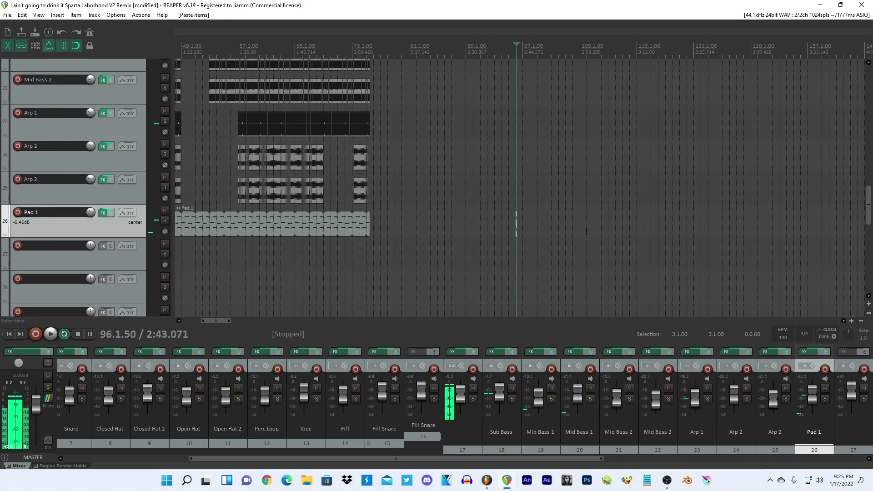
pyautogui.scroll(5, 514, 223)
pyautogui.scroll(3, 511, 219)
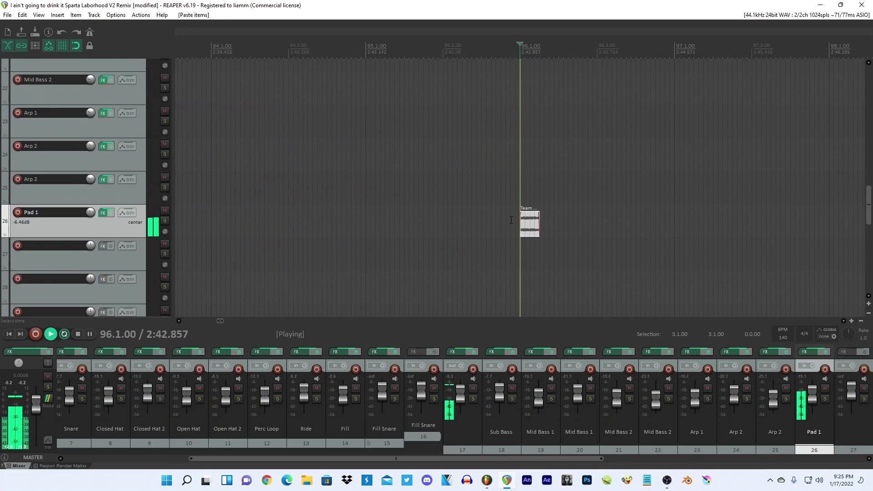
pyautogui.scroll(-8, 535, 226)
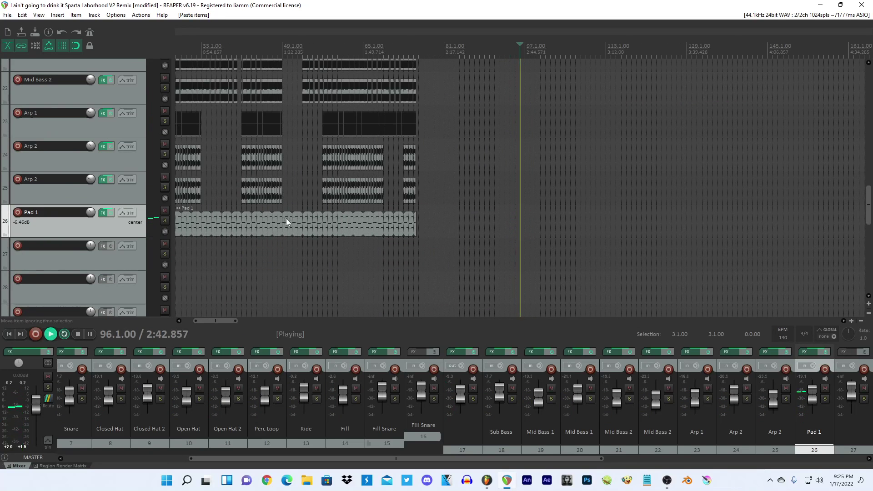
# Play the remix from the start and briefly solo Pad 1 to check the intro chord.
pyautogui.scroll(-2, 179, 223)
pyautogui.click(177, 222)
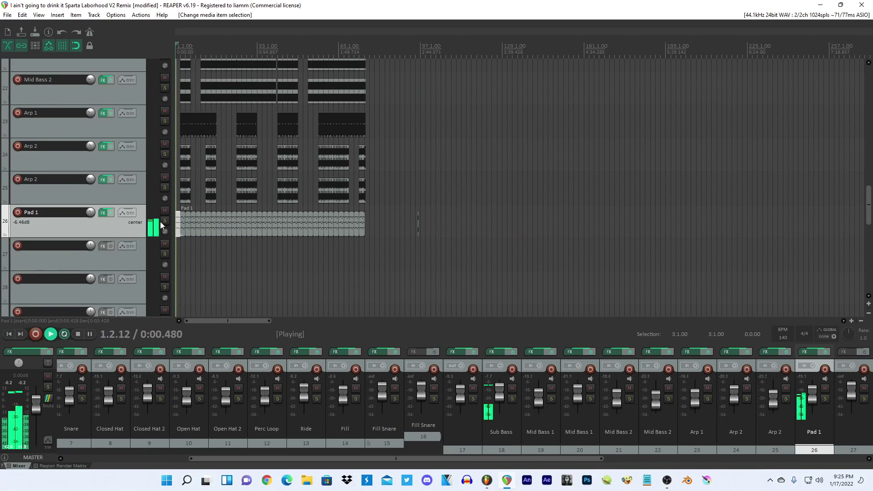
pyautogui.click(161, 222)
pyautogui.click(160, 222)
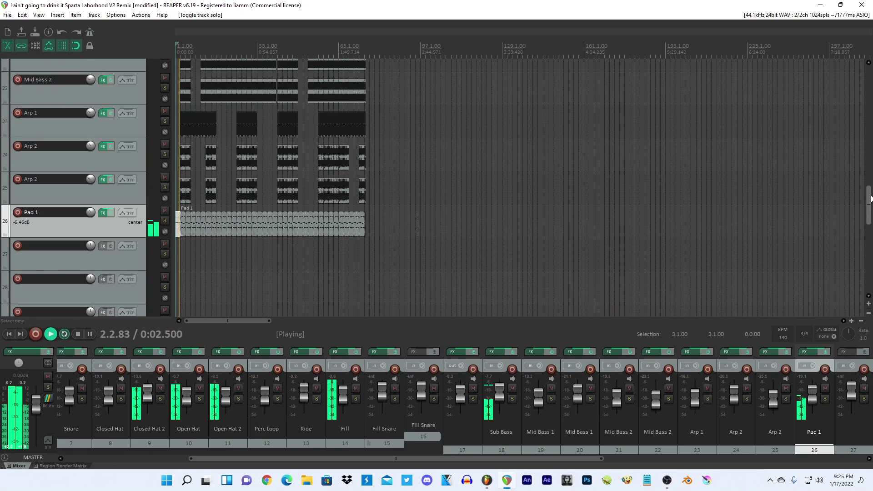
# Copy the short pitched clip before the first recording on track 17 and paste it onto the Sub Bass track at 85.2.00.
pyautogui.moveTo(871, 196); pyautogui.dragTo(872, 156)
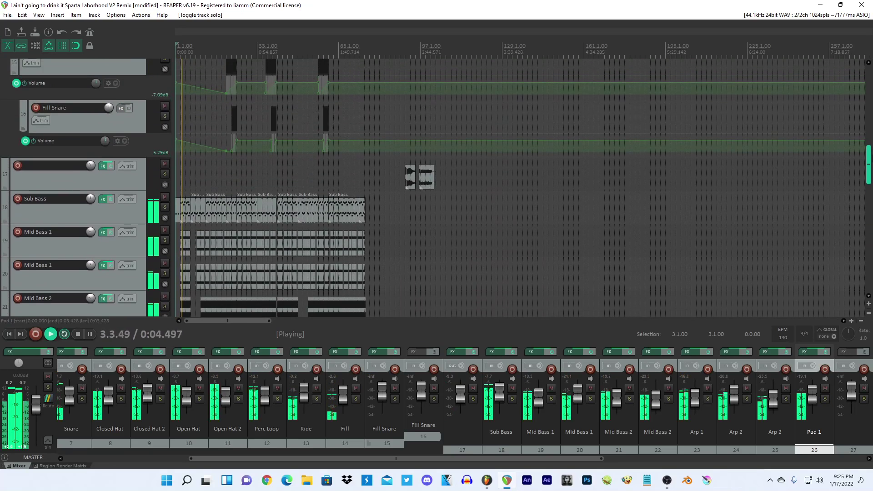
pyautogui.click(406, 176)
pyautogui.scroll(10, 406, 176)
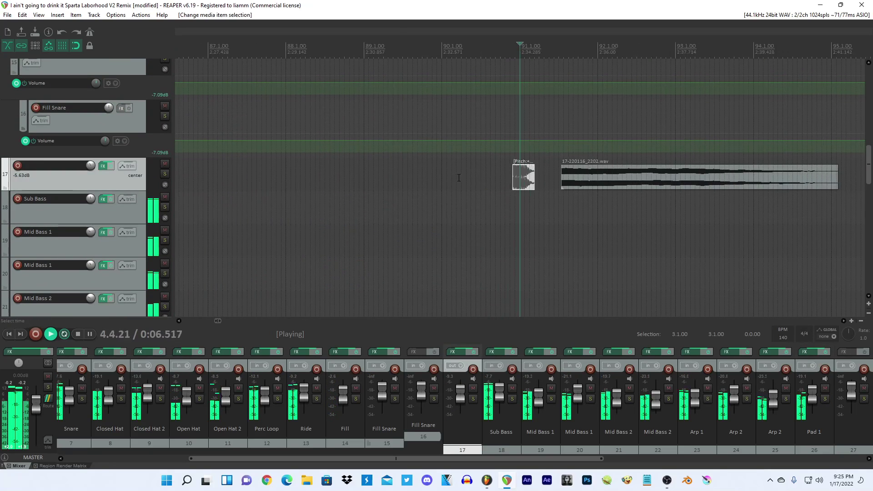
pyautogui.scroll(-5, 459, 178)
pyautogui.click(407, 204)
pyautogui.hotkey('ctrl', 'v')
pyautogui.click(406, 204)
pyautogui.scroll(4, 348, 194)
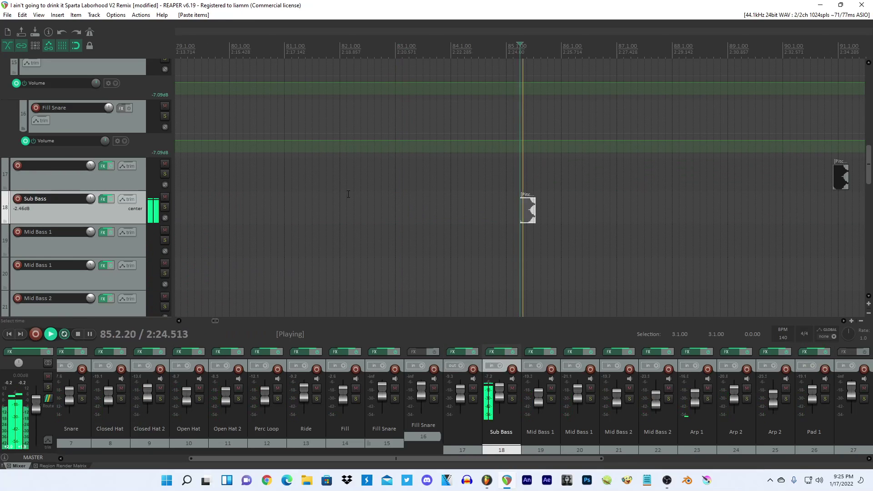
# Audition the clip pasted on Sub Bass in solo, close the Video Window, and play the full mix from the start.
pyautogui.click(167, 208)
pyautogui.press('space')
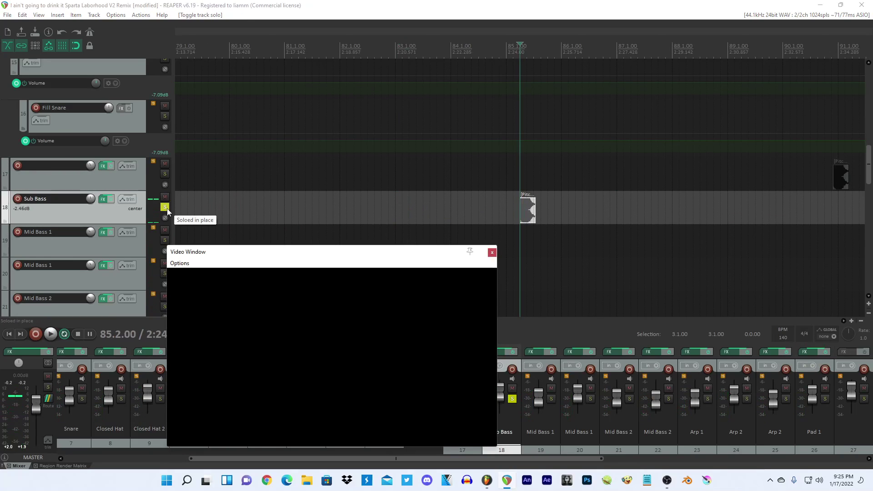
pyautogui.click(165, 207)
pyautogui.press('space')
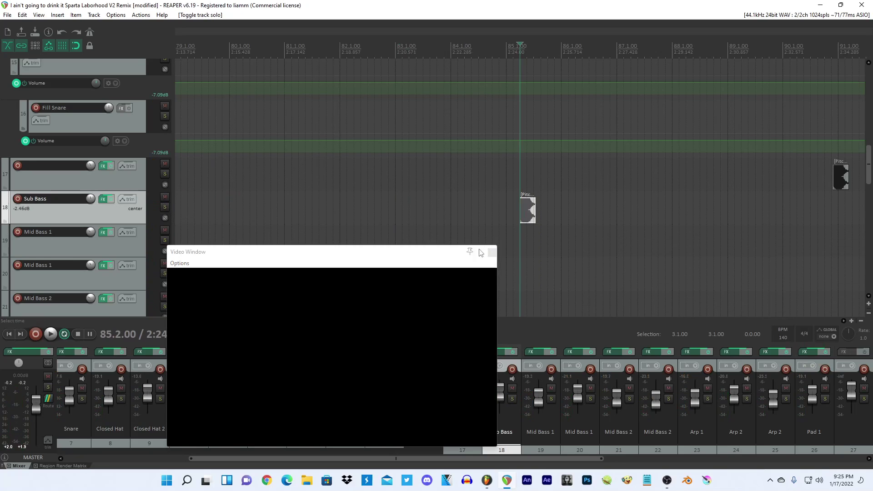
pyautogui.click(490, 252)
pyautogui.scroll(-10, 408, 209)
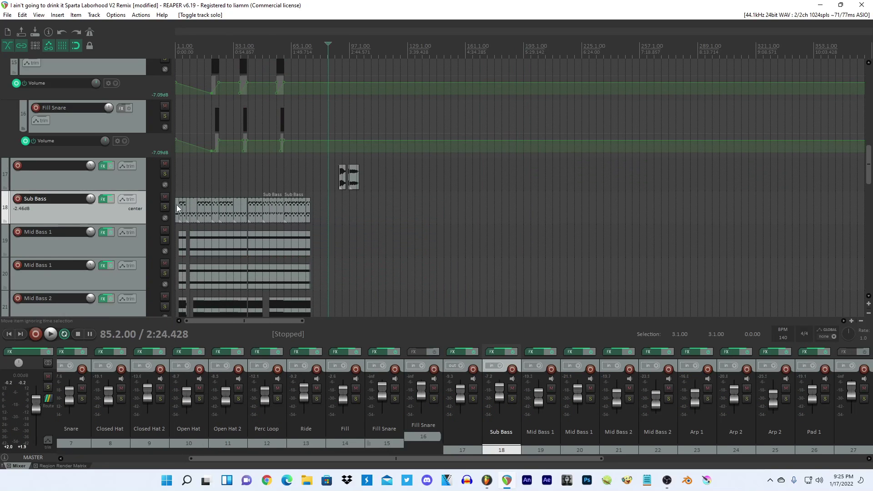
pyautogui.click(177, 205)
pyautogui.press('space')
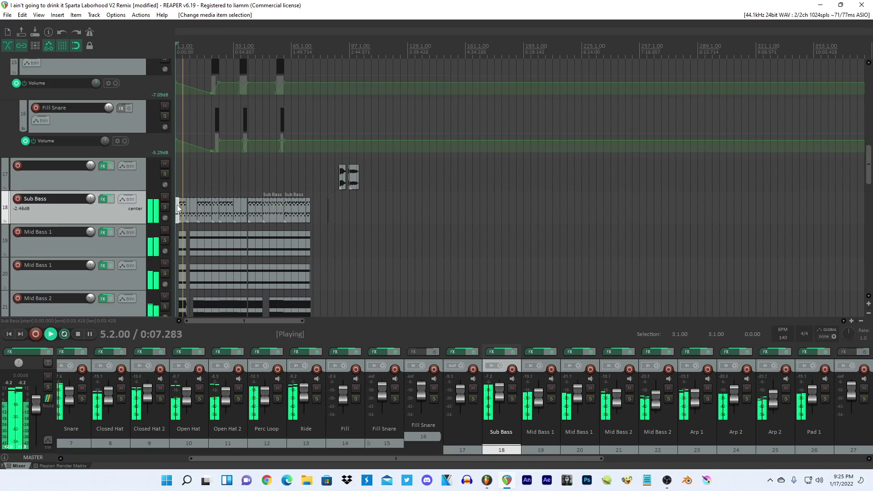
# Show the Video Window and play the Team Neighborhood source video on track 4 from bar 833.
pyautogui.scroll(-3, 606, 210)
pyautogui.moveTo(869, 155); pyautogui.dragTo(868, 75)
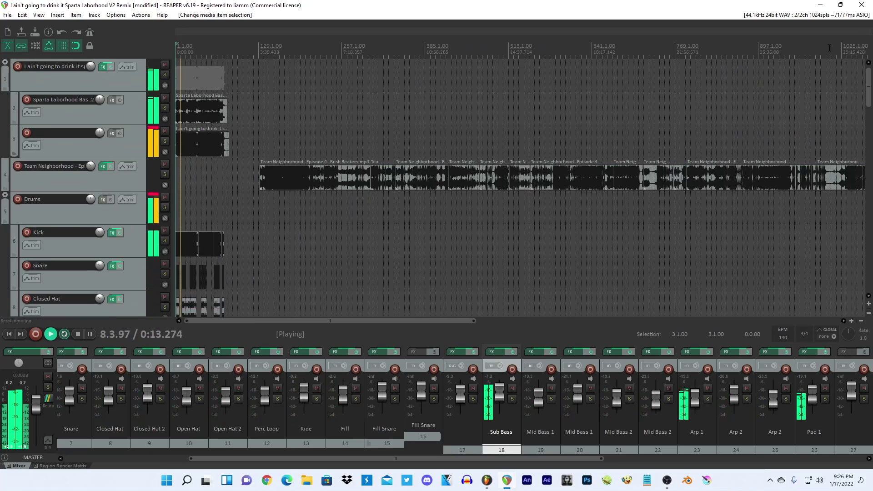
pyautogui.scroll(-1, 561, 178)
pyautogui.click(561, 178)
pyautogui.press('space')
pyautogui.scroll(6, 561, 178)
pyautogui.hotkey('ctrl', 'shift', 'v')
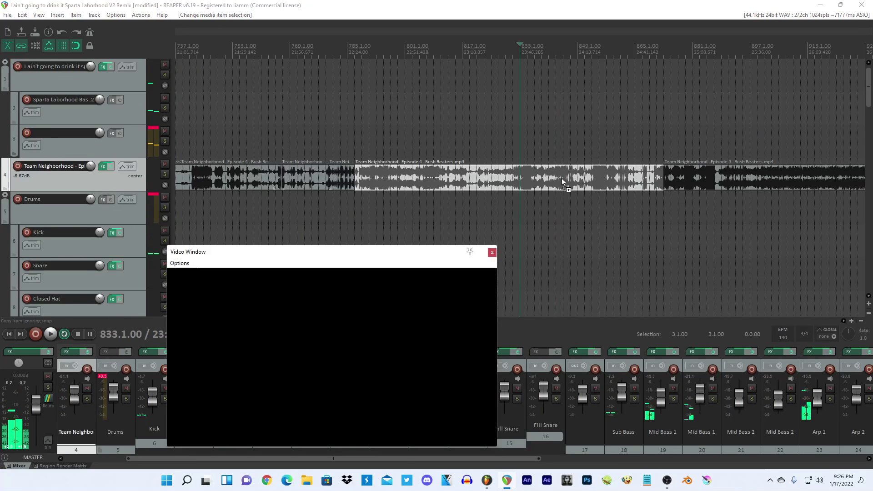
pyautogui.press('space')
pyautogui.scroll(-2, 561, 184)
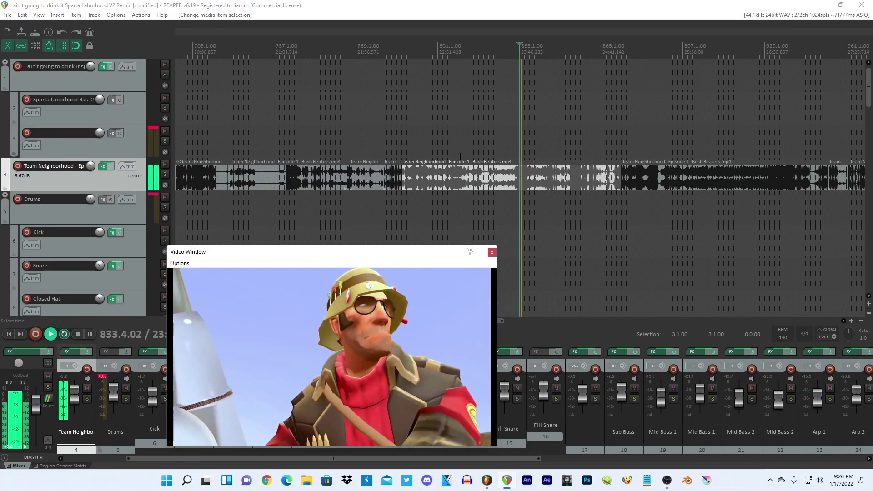
# Review the Team Neighborhood source video around bar 873 and from about bar 949 for usable material.
pyautogui.click(620, 156)
pyautogui.scroll(6, 605, 156)
pyautogui.scroll(-5, 605, 156)
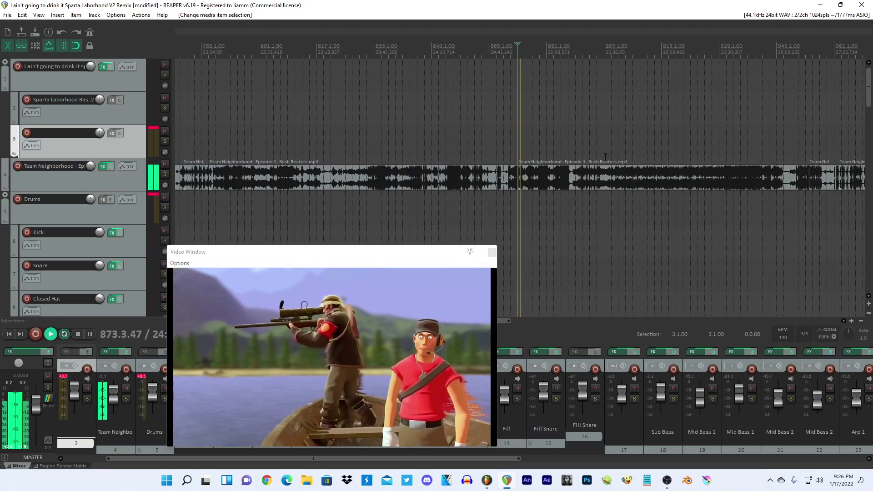
pyautogui.click(625, 154)
pyautogui.scroll(-1, 630, 153)
pyautogui.click(639, 152)
pyautogui.scroll(7, 639, 152)
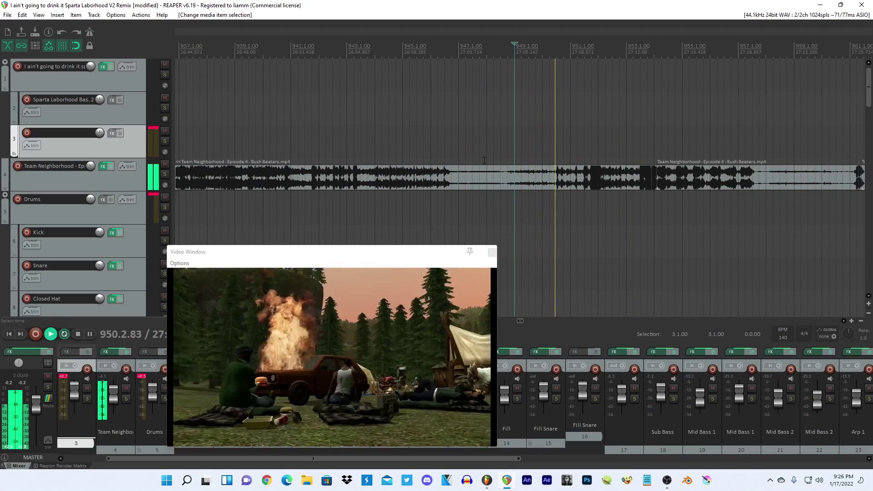
pyautogui.scroll(-1, 484, 160)
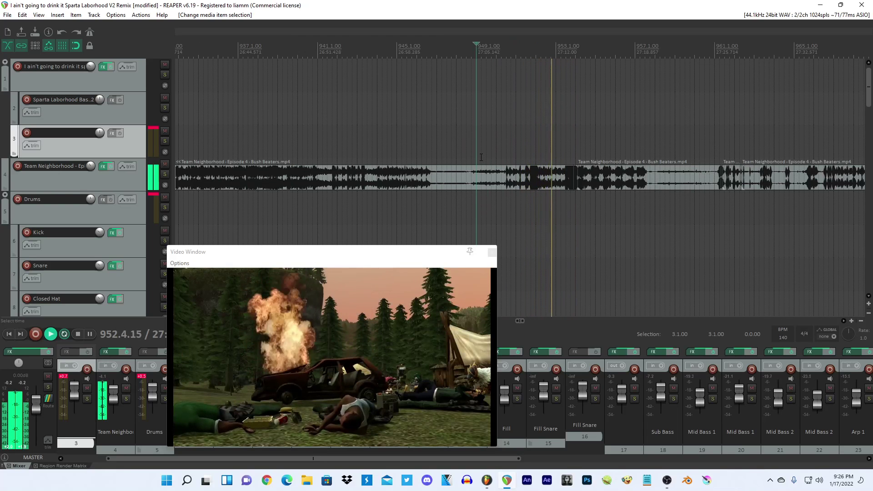
pyautogui.scroll(-2, 480, 158)
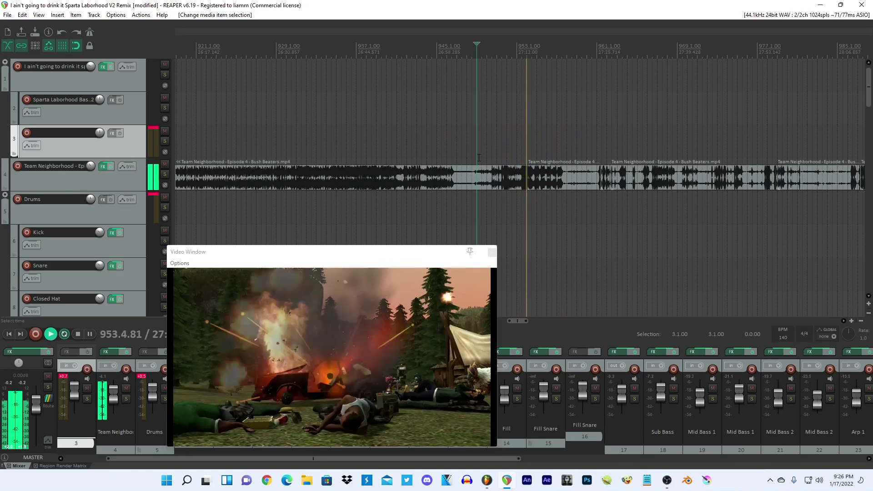
pyautogui.scroll(-1, 481, 159)
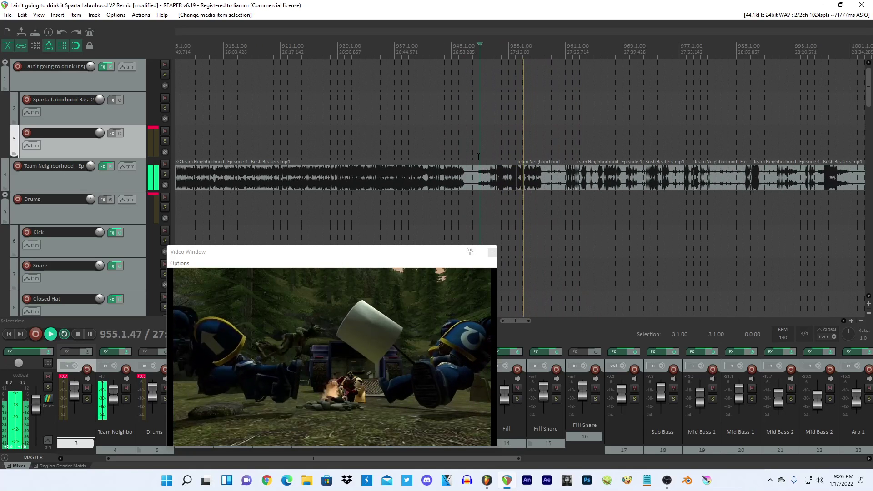
# Review the Team Neighborhood source video from about bars 961 and 1029, and around bar 711, for a usable sample.
pyautogui.click(565, 166)
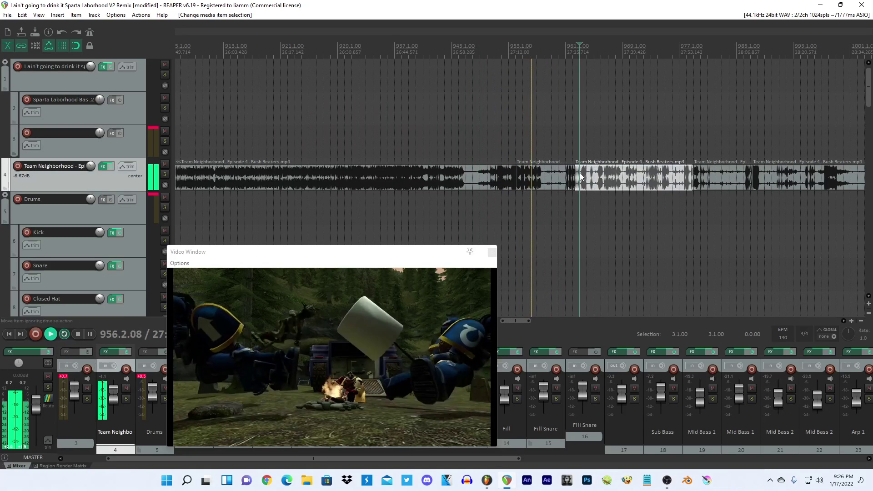
pyautogui.scroll(-1, 562, 160)
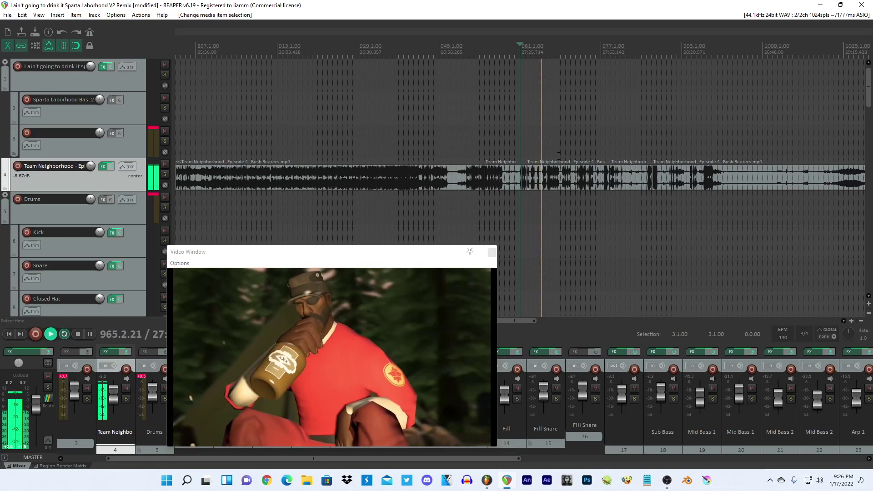
pyautogui.scroll(-1, 589, 153)
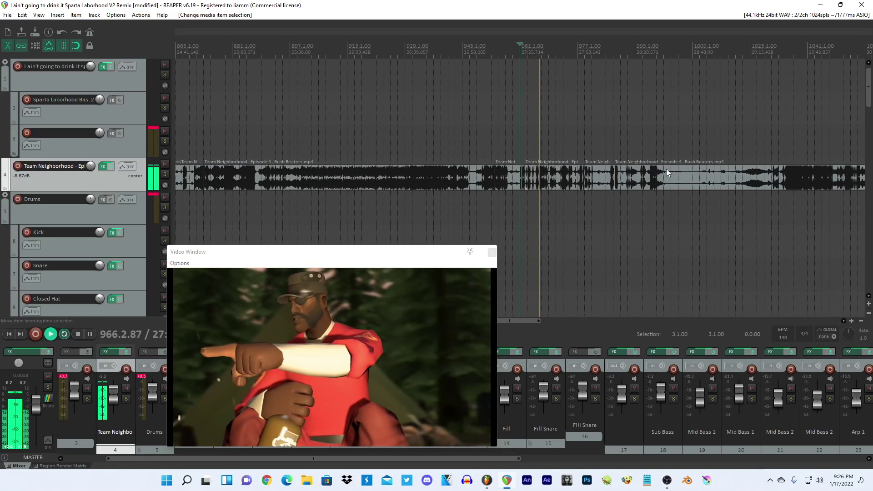
pyautogui.click(764, 138)
pyautogui.scroll(3, 764, 138)
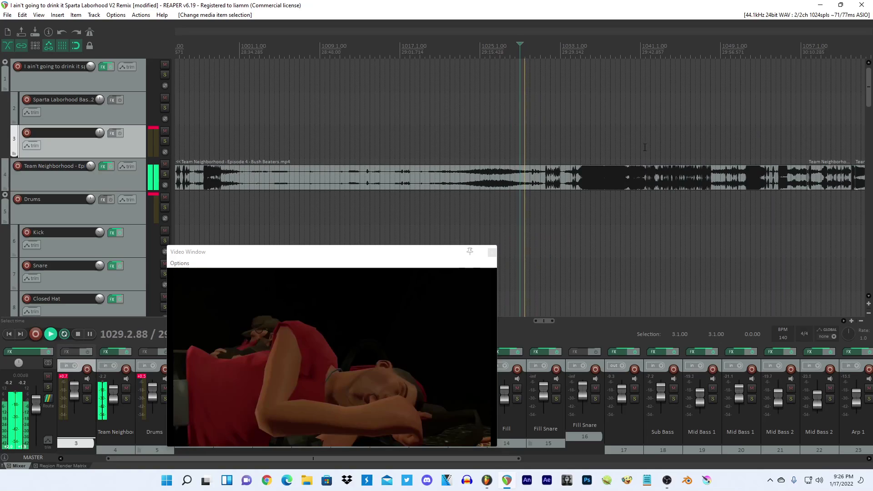
pyautogui.scroll(-7, 645, 147)
pyautogui.click(314, 131)
pyautogui.scroll(2, 333, 129)
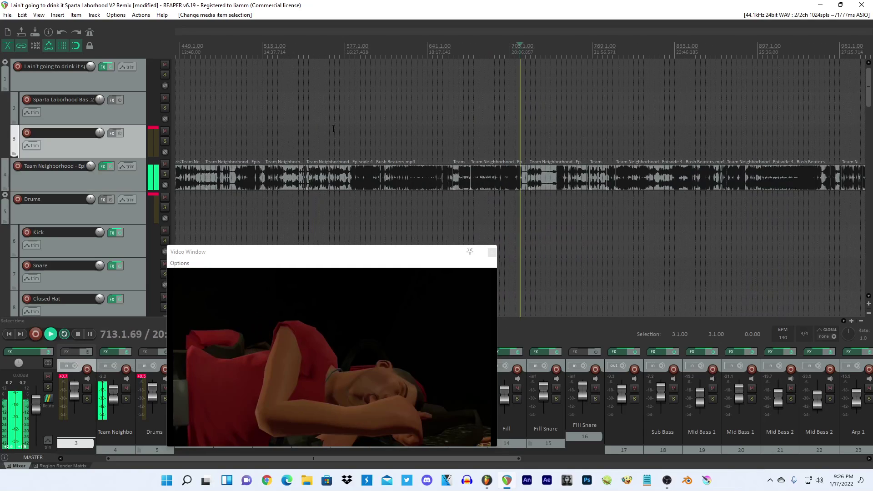
pyautogui.scroll(6, 490, 140)
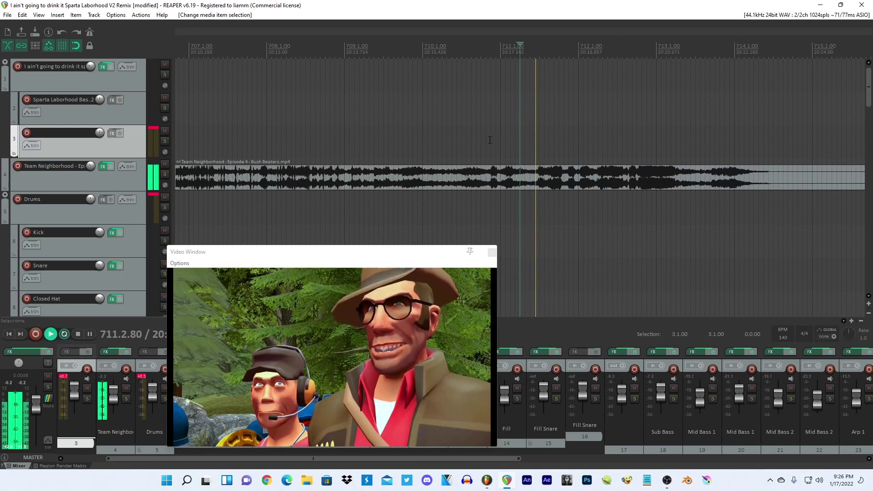
# Split a short segment out of the Team Neighborhood clip from 712.4.75 to just past 713.1.00 and copy it.
pyautogui.click(640, 178)
pyautogui.scroll(3, 630, 186)
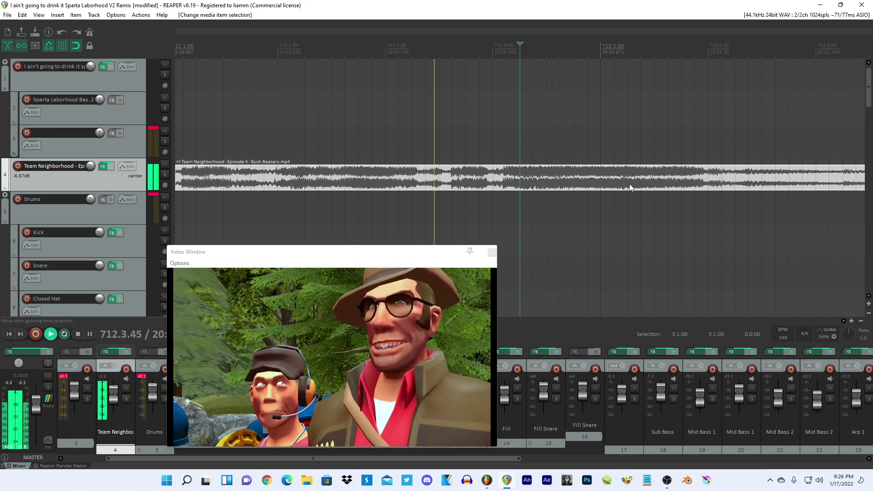
pyautogui.press('space')
pyautogui.click(570, 183)
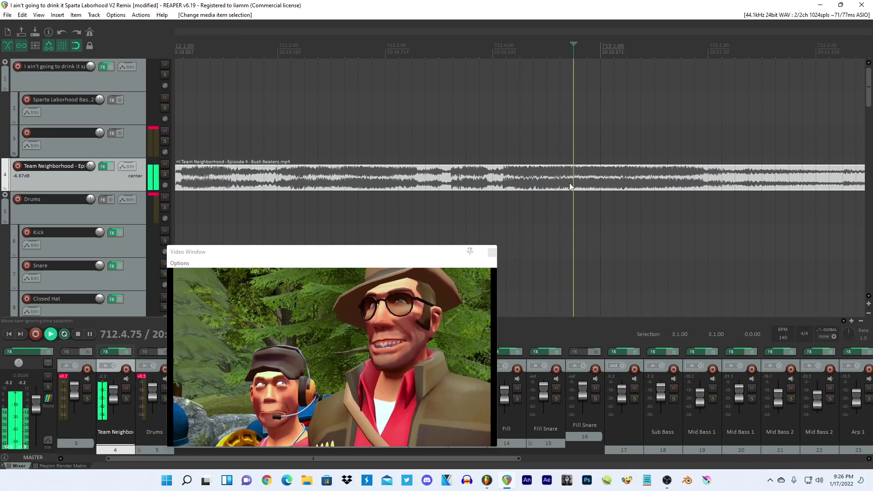
pyautogui.press('s')
pyautogui.click(628, 176)
pyautogui.press('s')
pyautogui.click(588, 178)
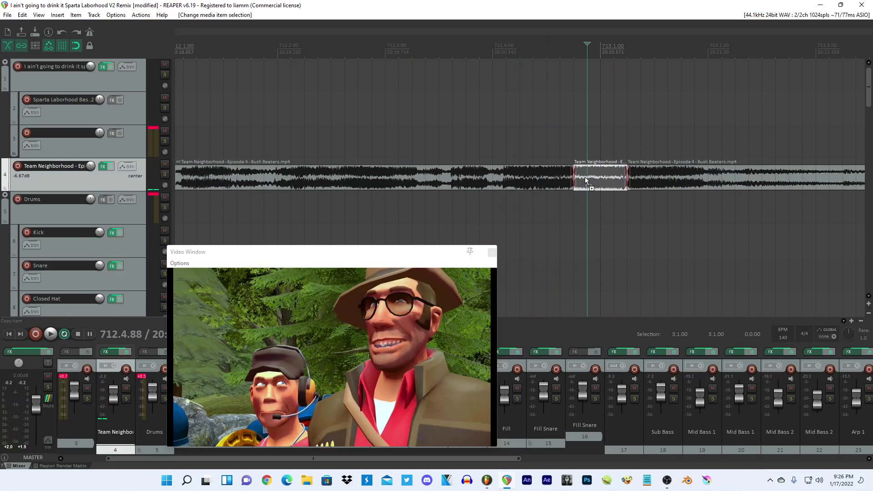
# Briefly play the source from the copied segment at 712.4.88, and close the Video Window.
pyautogui.scroll(-5, 580, 177)
pyautogui.press('space')
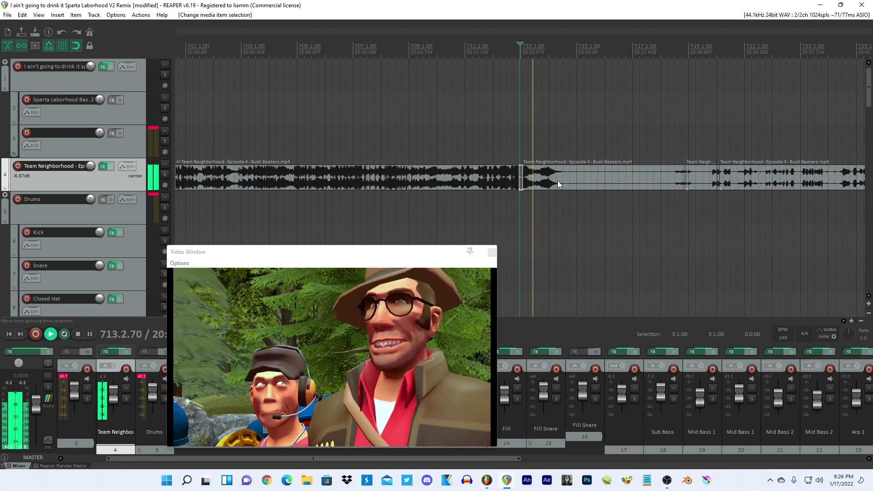
pyautogui.scroll(-10, 558, 179)
pyautogui.press('space')
pyautogui.moveTo(871, 105); pyautogui.dragTo(862, 193)
pyautogui.scroll(2, 652, 209)
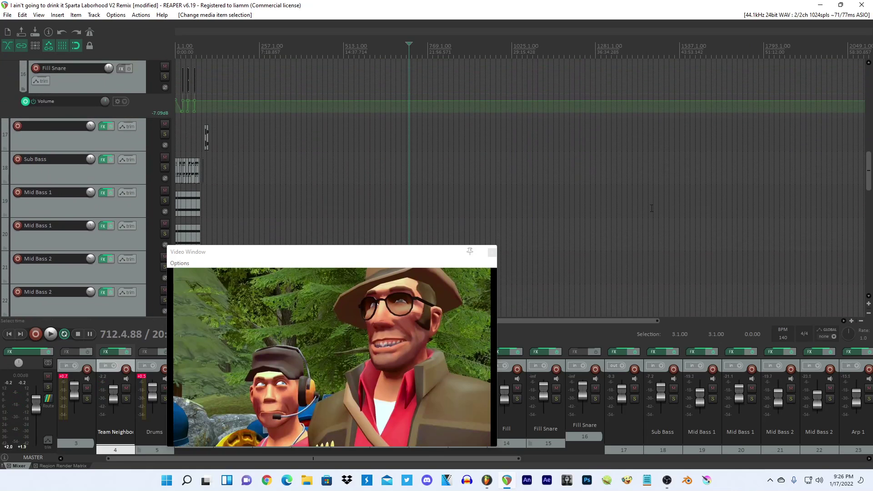
pyautogui.click(492, 252)
# Paste the copied segment onto track 17 at 102.3.00, behind the last recording.
pyautogui.click(191, 136)
pyautogui.click(207, 134)
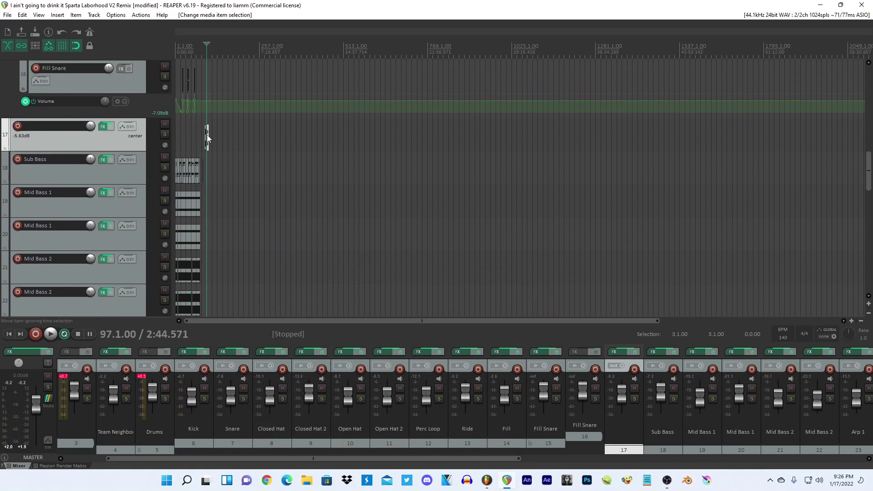
pyautogui.scroll(8, 207, 135)
pyautogui.press('space')
pyautogui.scroll(2, 491, 163)
pyautogui.click(628, 139)
pyautogui.press('space')
pyautogui.scroll(7, 577, 139)
pyautogui.hotkey('ctrl', 'v')
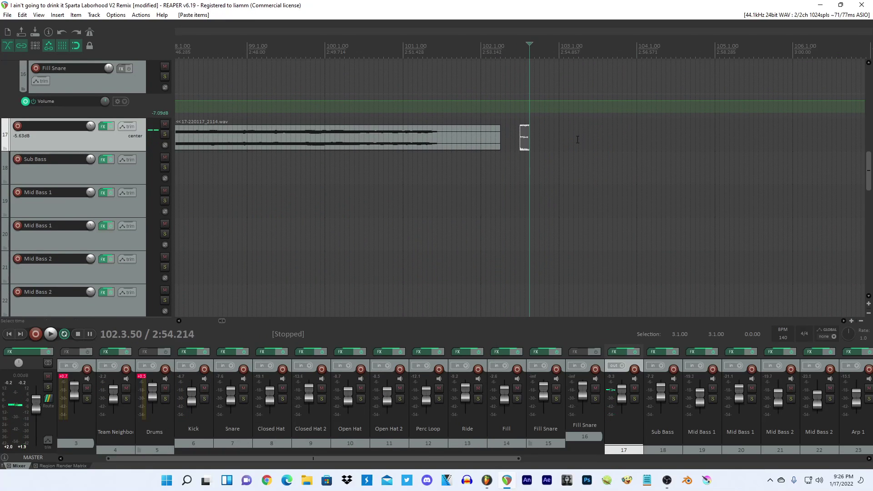
# Open Melodyne on track 17 and clear the old notes, including the long D 4 note at bars 97 to 101.
pyautogui.click(104, 127)
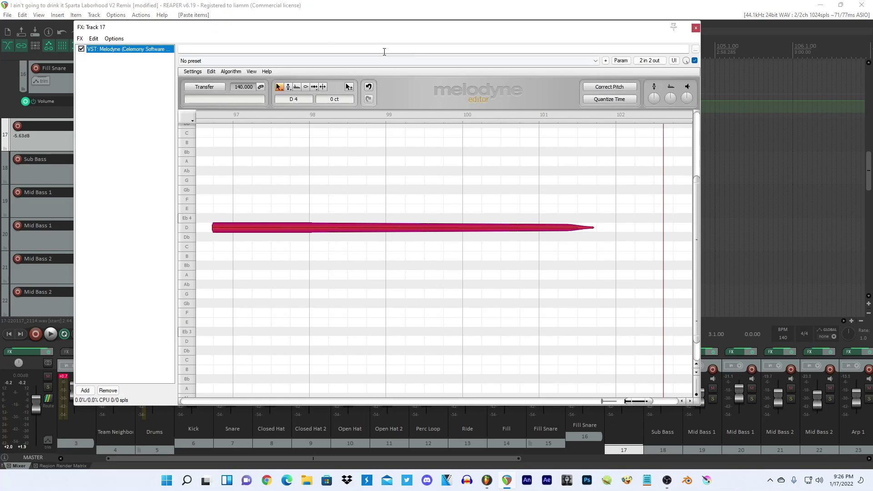
pyautogui.press('Delete')
pyautogui.scroll(-2, 558, 294)
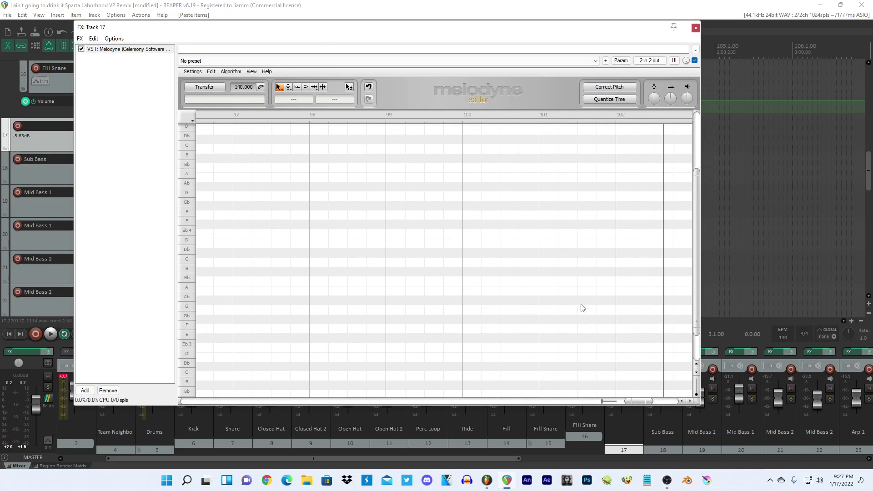
pyautogui.scroll(4, 581, 306)
pyautogui.moveTo(636, 401); pyautogui.dragTo(609, 402)
pyautogui.scroll(-1, 510, 330)
pyautogui.moveTo(563, 323)
pyautogui.mouseDown()
pyautogui.moveTo(450, 394)
pyautogui.moveTo(353, 418)
pyautogui.mouseUp()
pyautogui.press('Delete')
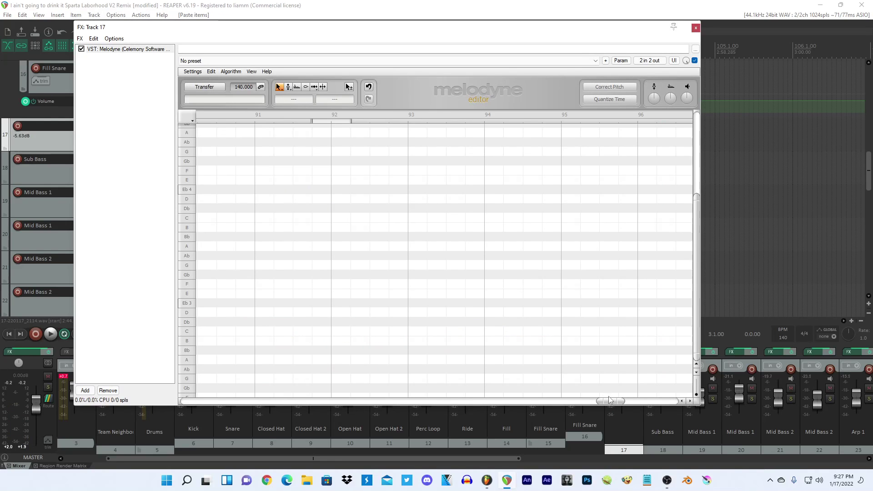
pyautogui.moveTo(610, 399); pyautogui.dragTo(652, 401)
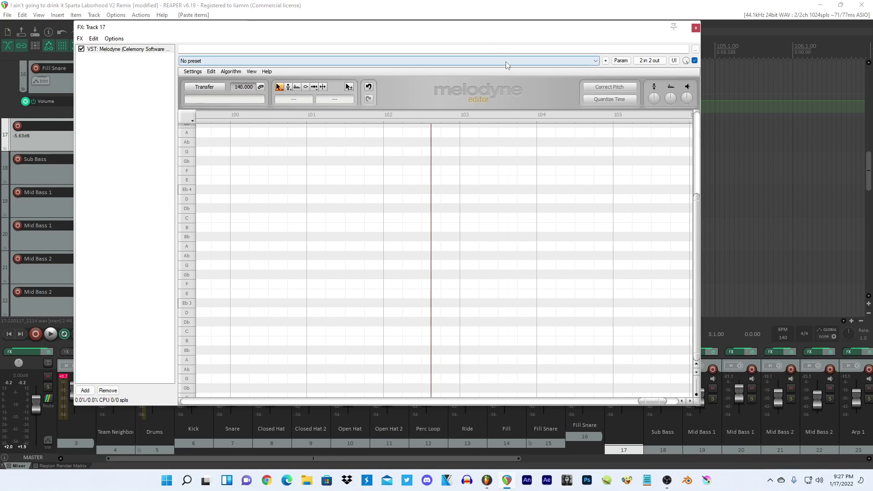
# Solo track 17 and transfer the pasted clip into Melodyne by playing it from 102.3.00.
pyautogui.moveTo(487, 28); pyautogui.dragTo(558, 149)
pyautogui.click(164, 134)
pyautogui.click(276, 204)
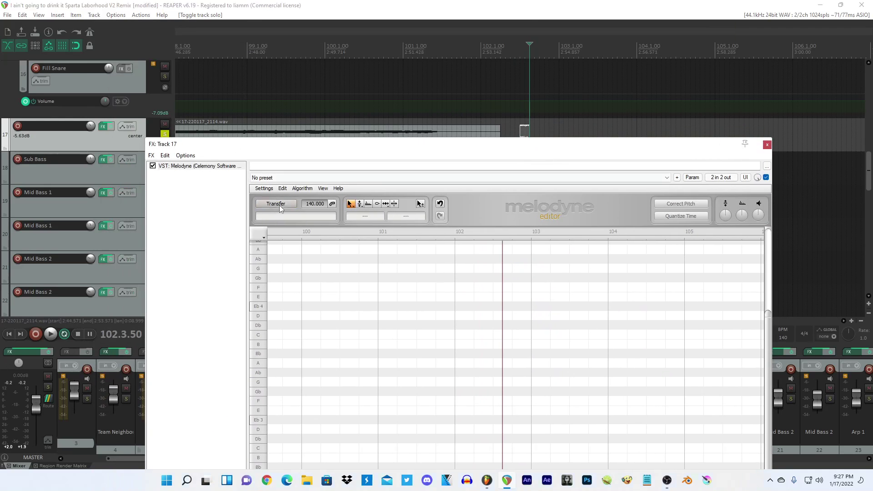
pyautogui.press('space')
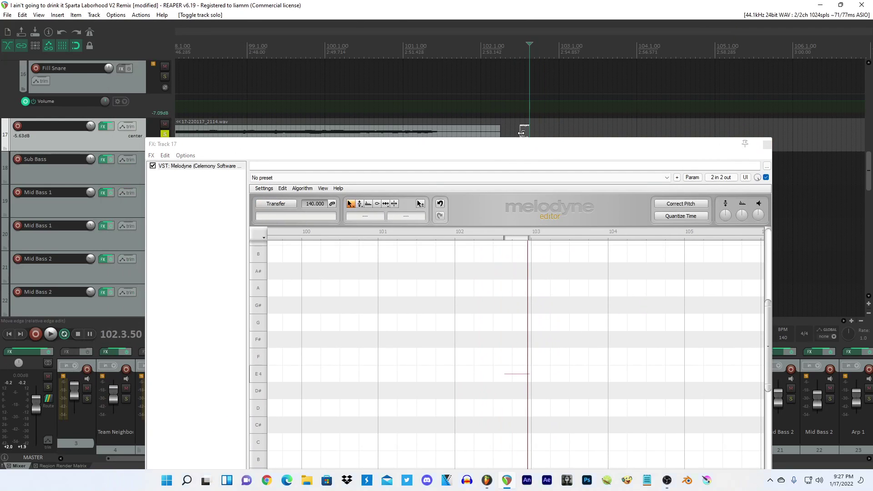
pyautogui.moveTo(549, 315); pyautogui.dragTo(504, 380)
pyautogui.click(520, 133)
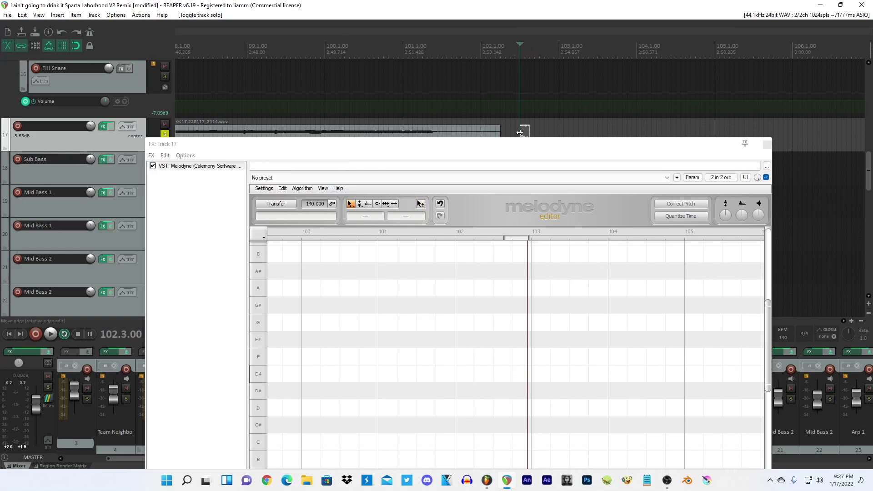
pyautogui.press('space')
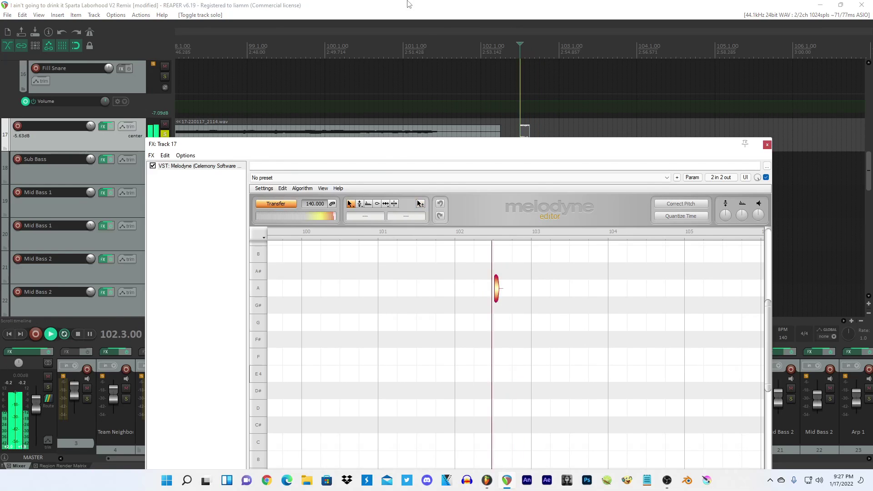
pyautogui.press('space')
# Flatten the transferred note's pitch modulation and tune it to C 4 with a 0 ct offset.
pyautogui.moveTo(553, 146); pyautogui.dragTo(531, 90)
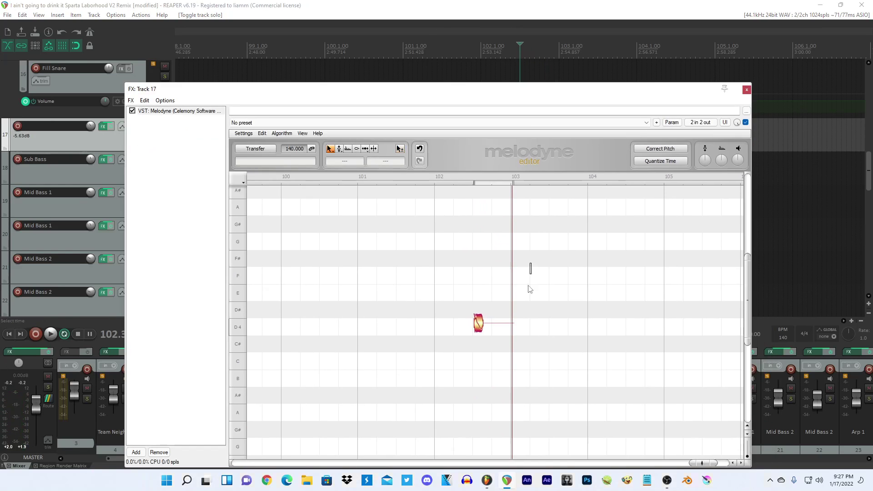
pyautogui.rightClick(508, 274)
pyautogui.click(515, 265)
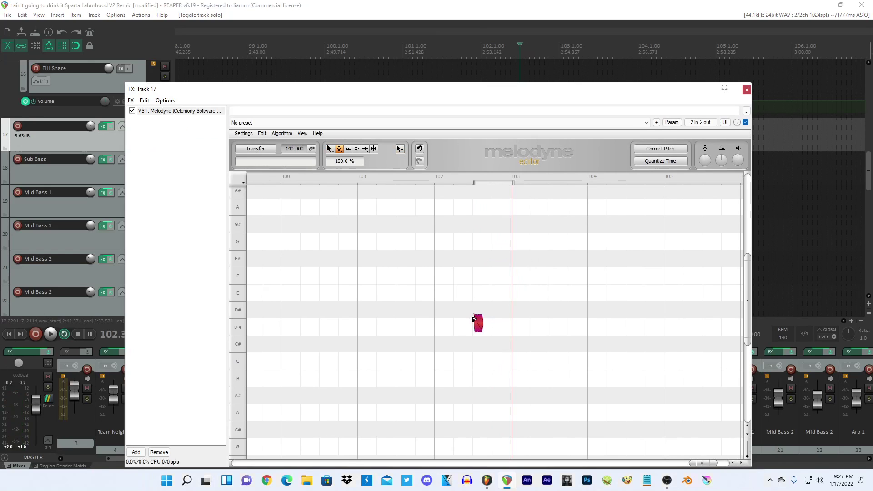
pyautogui.rightClick(502, 274)
pyautogui.click(503, 276)
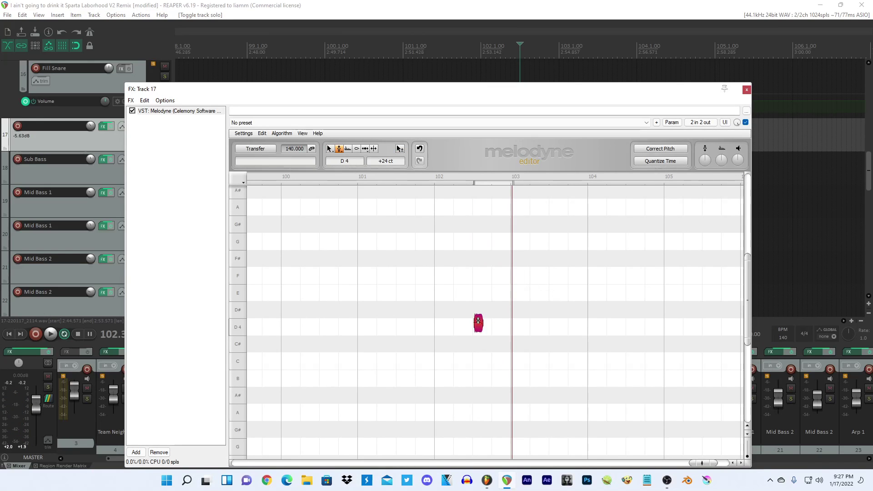
pyautogui.click(478, 321)
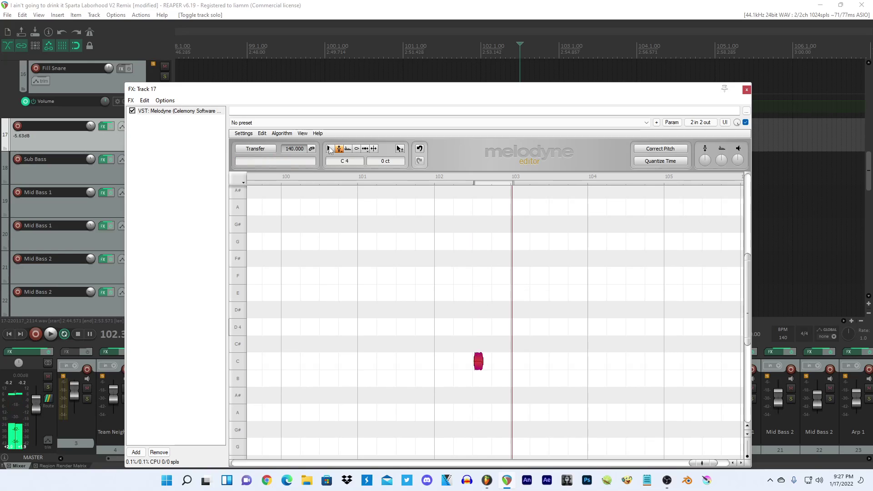
# Stretch the C 4 note's end to about the middle of bar 105, extend its start slightly earlier, and audition it.
pyautogui.moveTo(483, 359); pyautogui.dragTo(701, 340)
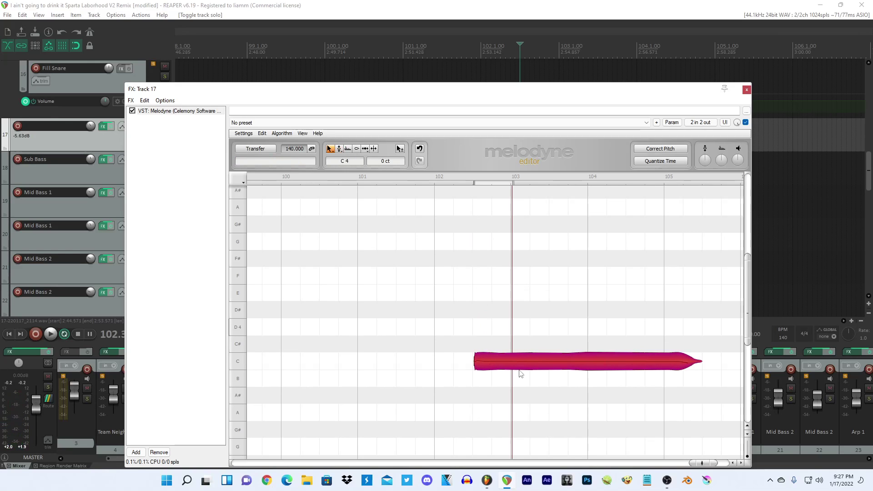
pyautogui.moveTo(473, 364); pyautogui.dragTo(469, 364)
pyautogui.press('space')
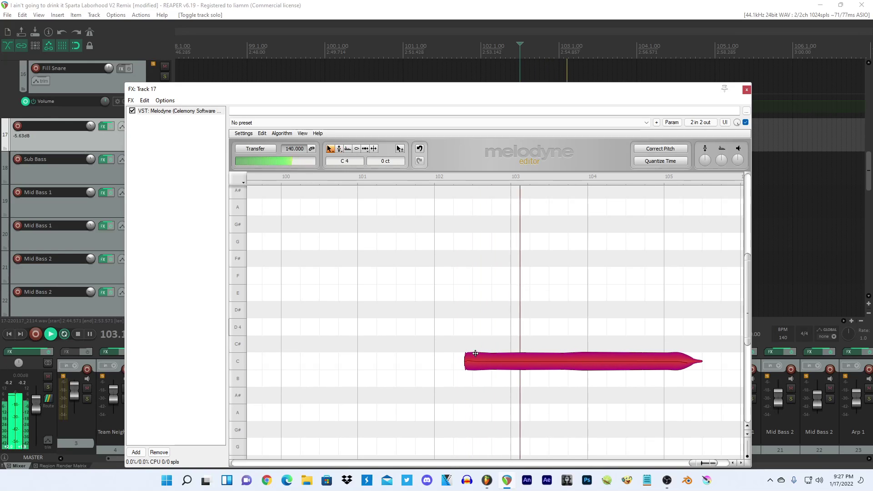
pyautogui.press('space')
# Close the track 17 effects window, move the pasted clip slightly earlier beside the previous recording, and arm track 17 for recording.
pyautogui.click(747, 90)
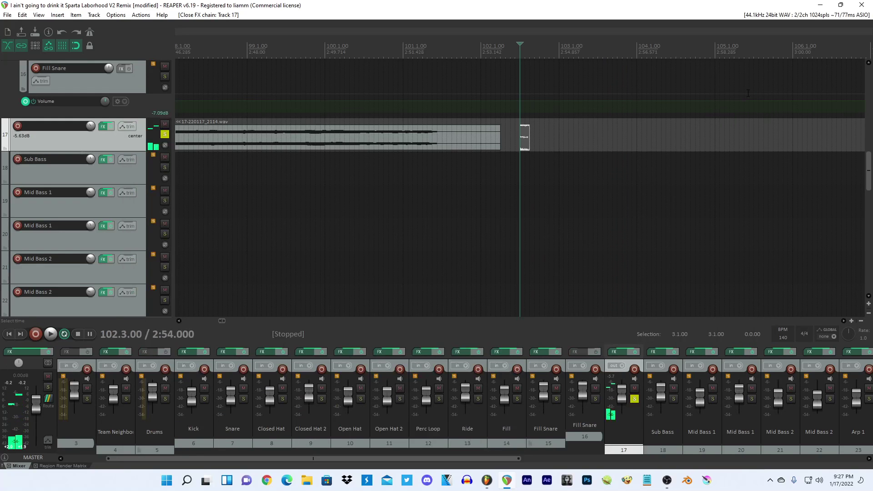
pyautogui.scroll(-3, 532, 139)
pyautogui.scroll(5, 532, 141)
pyautogui.moveTo(531, 142); pyautogui.dragTo(496, 142)
pyautogui.click(18, 126)
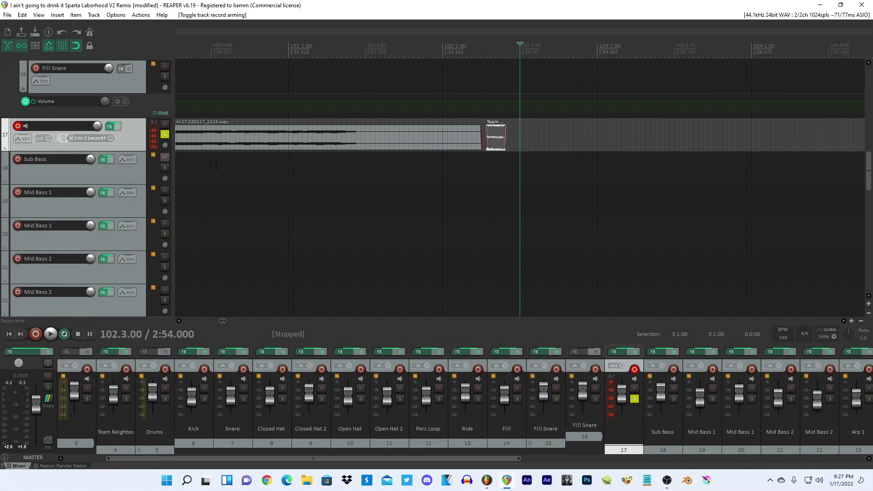
# Preview the stretched Melodyne note on the armed track 17 from 102.3.00.
pyautogui.scroll(-5, 135, 146)
pyautogui.press('space')
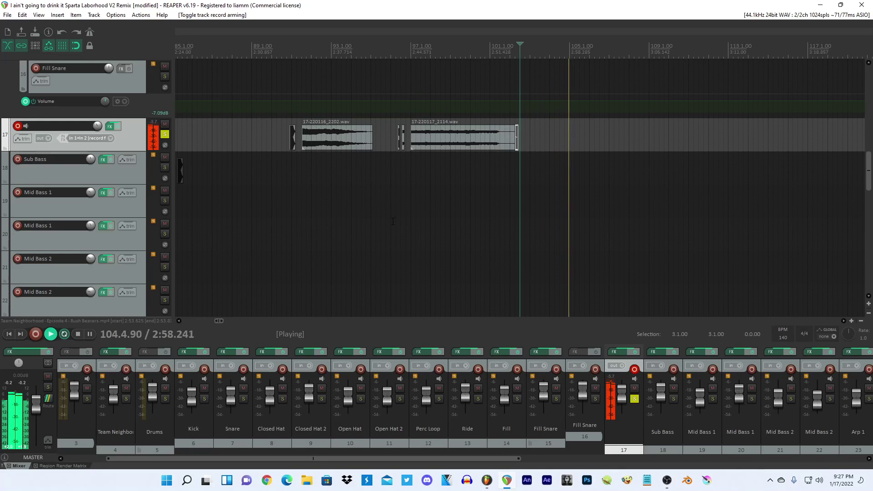
pyautogui.press('space')
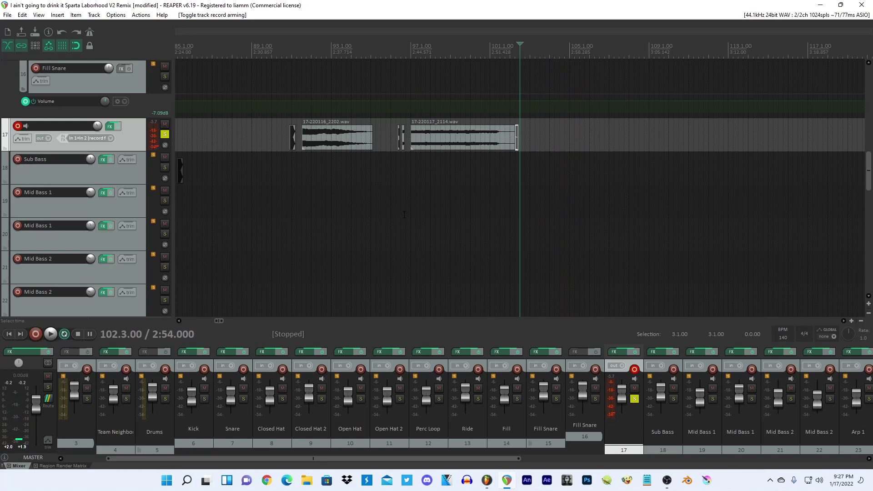
# Record the stretched note on track 17 from 102.3.00 to about bar 106, keep the take, and disarm the track.
pyautogui.scroll(4, 393, 222)
pyautogui.click(39, 337)
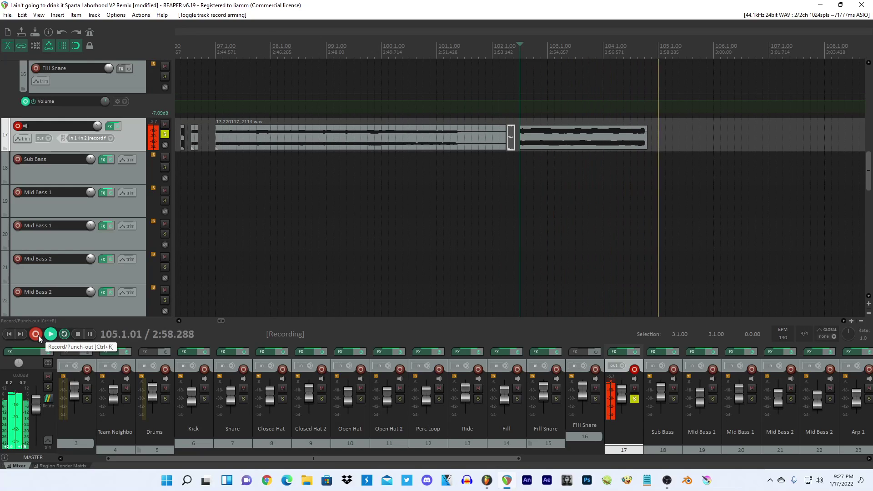
pyautogui.click(39, 337)
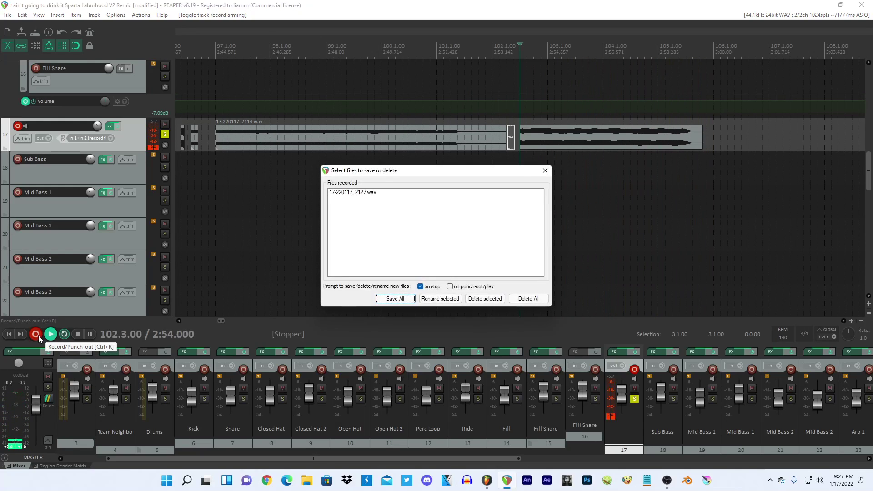
pyautogui.click(545, 171)
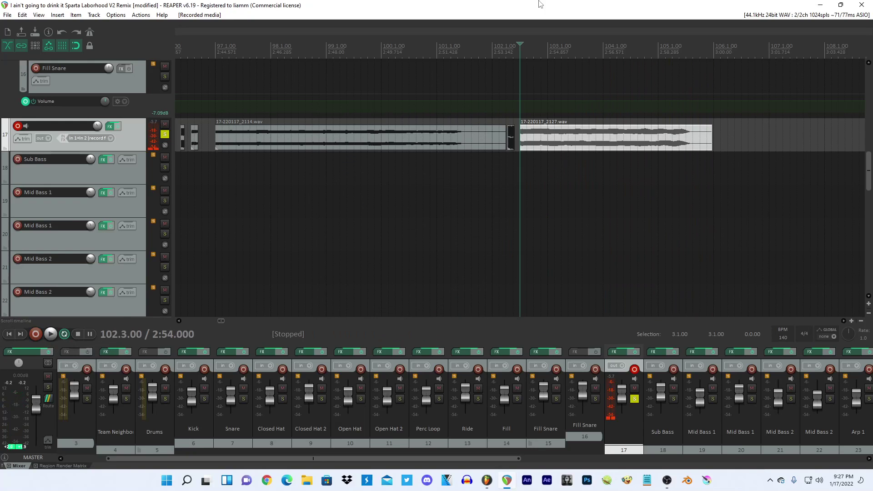
pyautogui.click(13, 128)
pyautogui.click(549, 142)
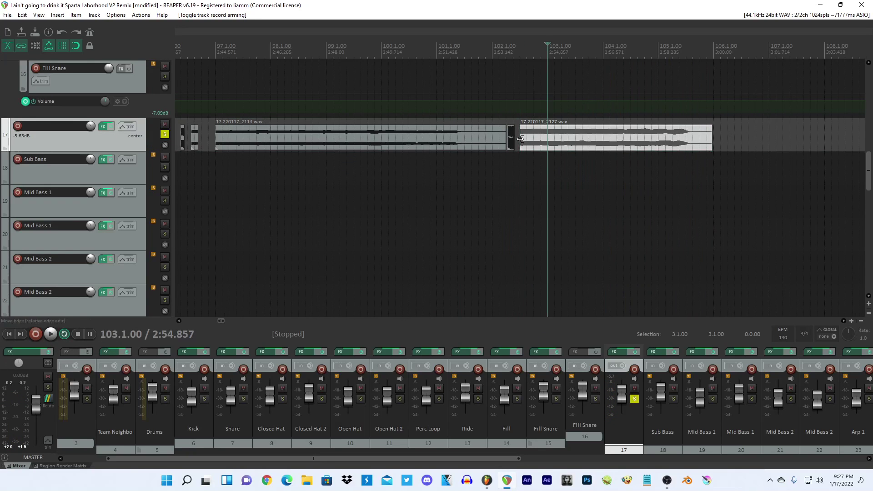
# Select the short source clip along with the new 17-220117_2127.wav recording for copying, and unsolo track 17.
pyautogui.scroll(-4, 465, 140)
pyautogui.click(515, 132)
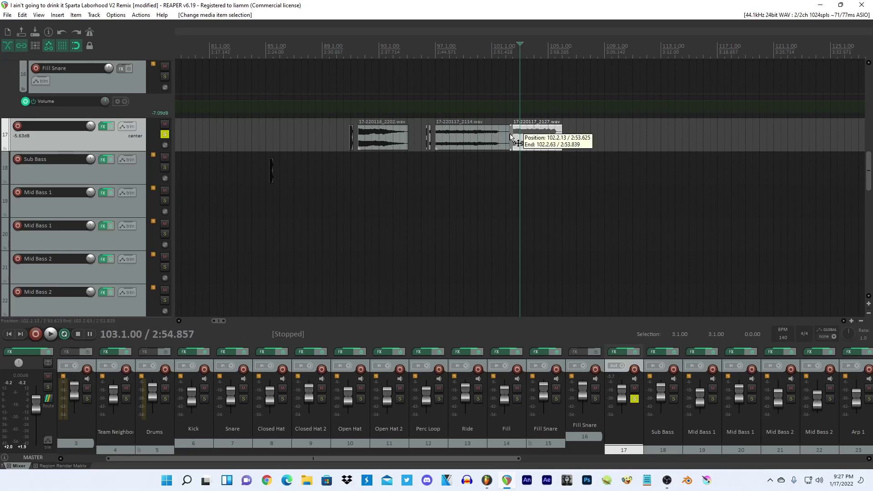
pyautogui.click(165, 135)
pyautogui.scroll(-4, 267, 156)
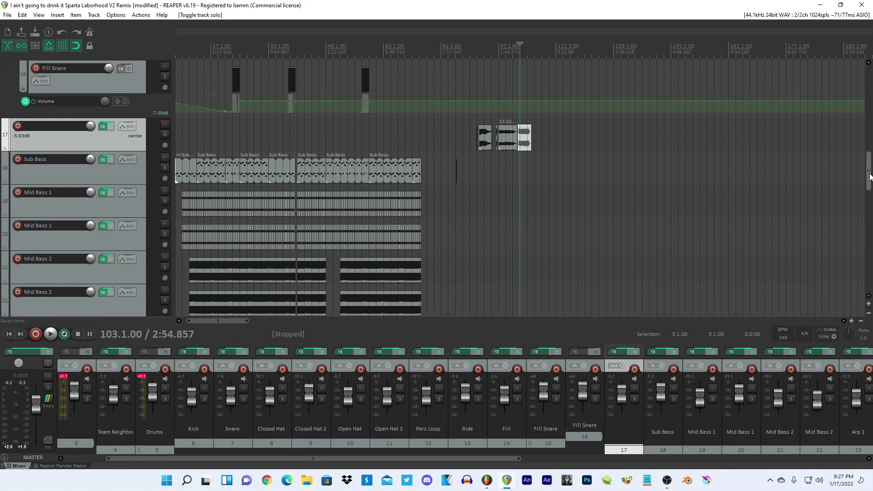
# Name the empty track 27 below Pad 1 as Pad 2.
pyautogui.moveTo(869, 177); pyautogui.dragTo(869, 210)
pyautogui.doubleClick(49, 247)
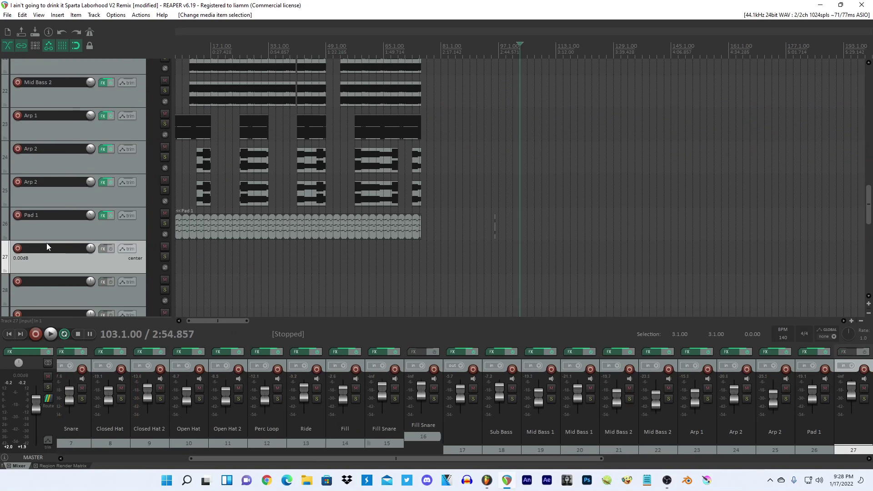
pyautogui.press('Return')
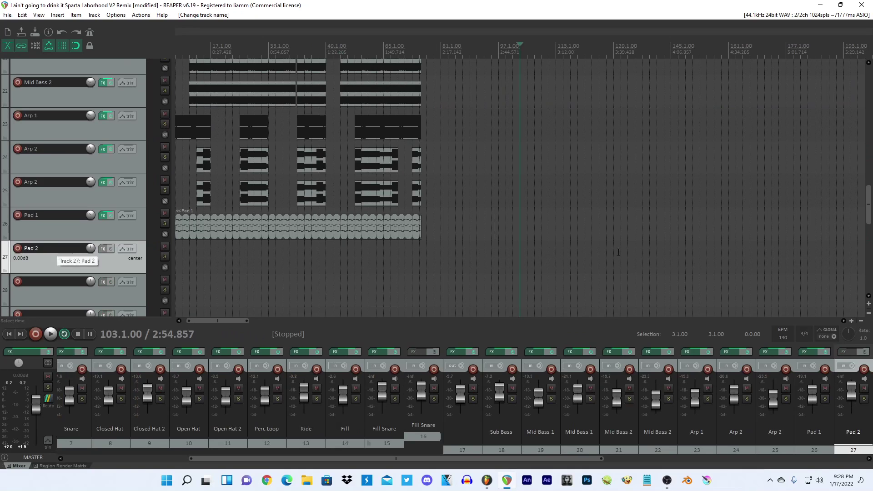
# Paste the source clip and its recording onto Pad 2 around bar 96, just after Pad 1's source clip.
pyautogui.click(501, 253)
pyautogui.scroll(6, 502, 253)
pyautogui.click(496, 254)
pyautogui.hotkey('ctrl', 'v')
pyautogui.click(511, 255)
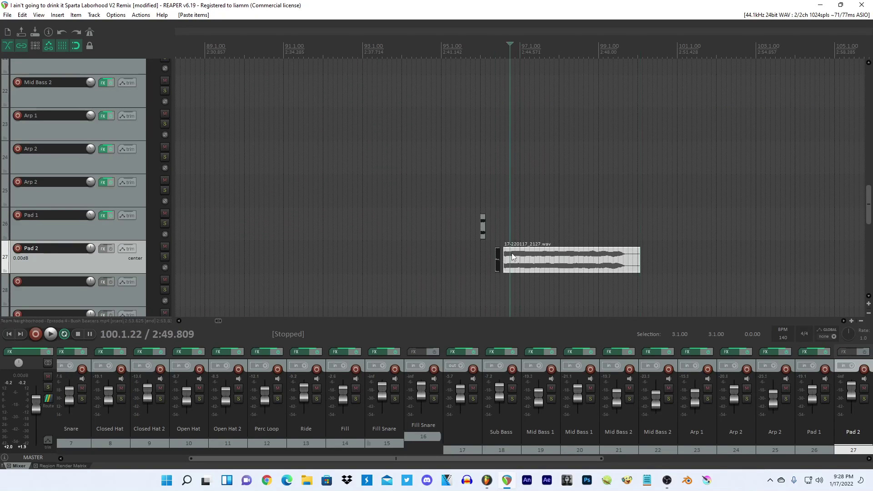
# Paste the 17-220117_2127.wav recording onto the Pad 2 track at 13.1.00.
pyautogui.scroll(-7, 495, 251)
pyautogui.scroll(-2, 489, 249)
pyautogui.click(186, 253)
pyautogui.scroll(8, 200, 253)
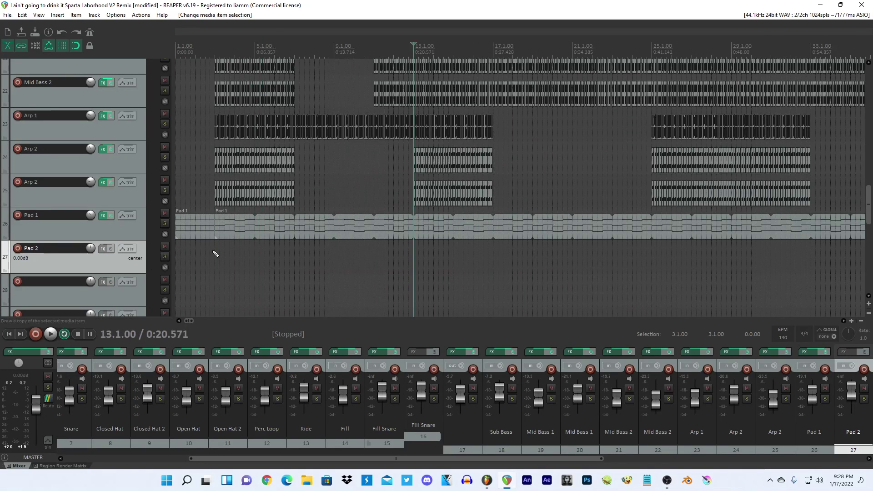
pyautogui.hotkey('ctrl', 'v')
# Insert a new MIDI item on the Pad 2 track at 3.1.00.
pyautogui.click(222, 235)
pyautogui.click(219, 254)
pyautogui.click(216, 254)
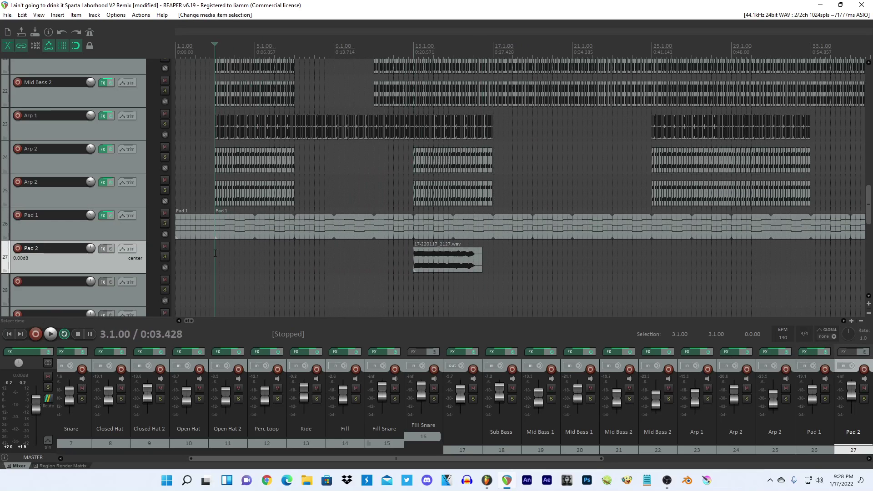
pyautogui.click(21, 15)
pyautogui.moveTo(36, 16)
pyautogui.click(70, 37)
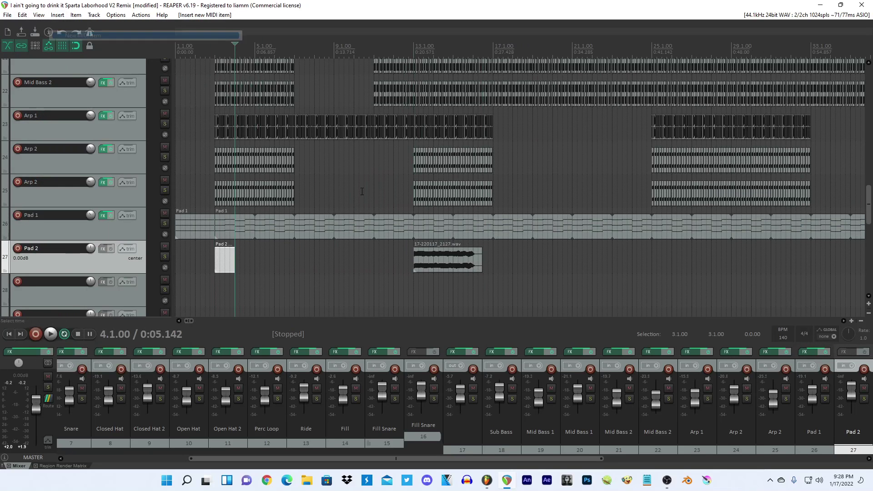
# Extend the end of the Pad 2 MIDI item exactly to 7.1.00.
pyautogui.scroll(3, 465, 271)
pyautogui.moveTo(294, 258); pyautogui.dragTo(411, 255)
pyautogui.click(410, 255)
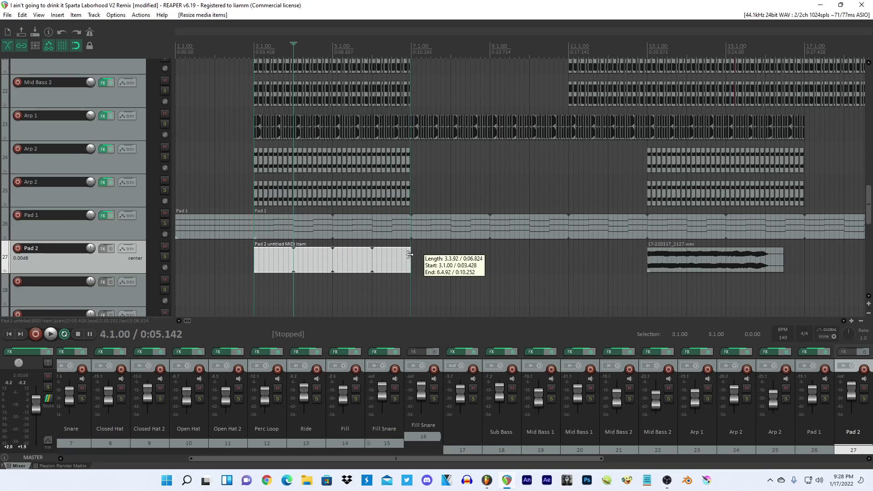
pyautogui.scroll(12, 485, 255)
pyautogui.click(549, 257)
pyautogui.moveTo(519, 257); pyautogui.dragTo(553, 257)
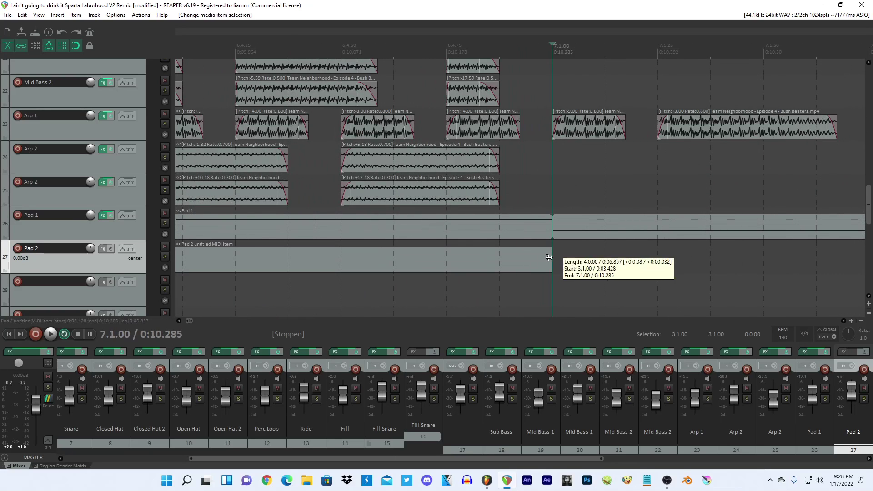
# Lengthen the MIDI item's looped source to two bars by moving its first loop end to bar 5, and close the editor.
pyautogui.doubleClick(541, 257)
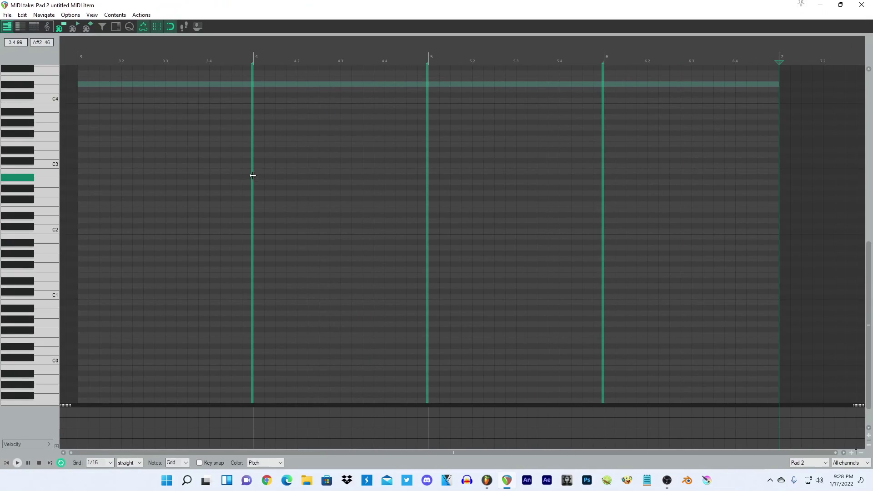
pyautogui.click(862, 4)
pyautogui.scroll(-12, 523, 219)
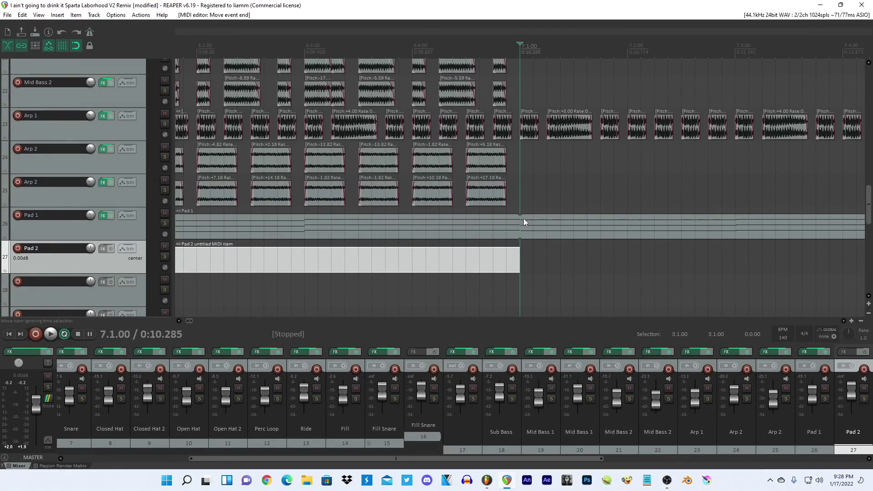
# Consult Pattern 16 in the FL Studio layout playlist, and return to the Pad 2 MIDI item in REAPER.
pyautogui.click(486, 480)
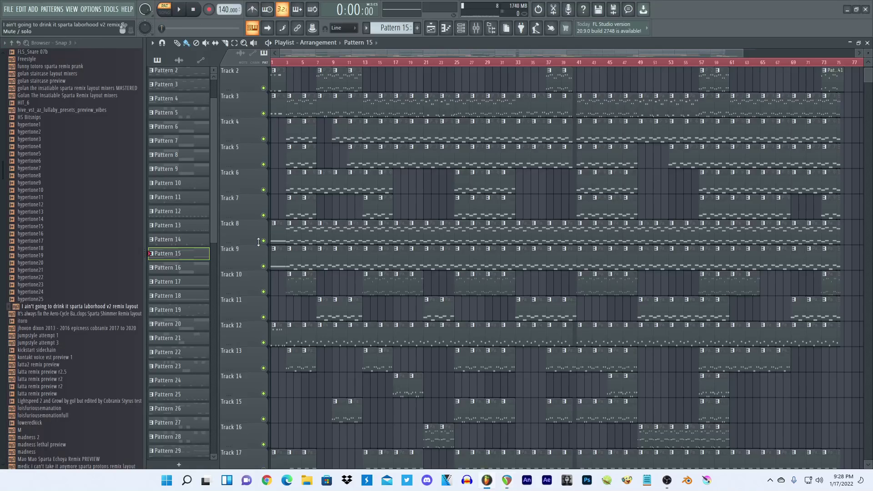
pyautogui.click(295, 258)
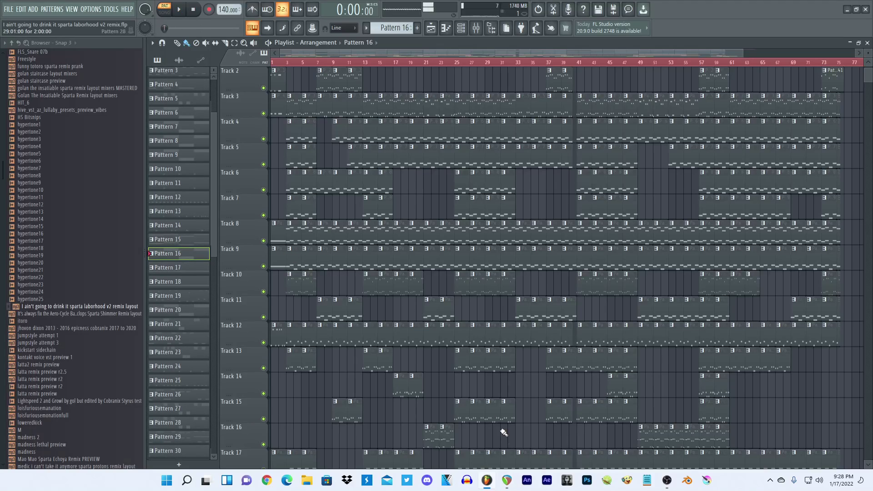
pyautogui.click(507, 479)
pyautogui.doubleClick(254, 258)
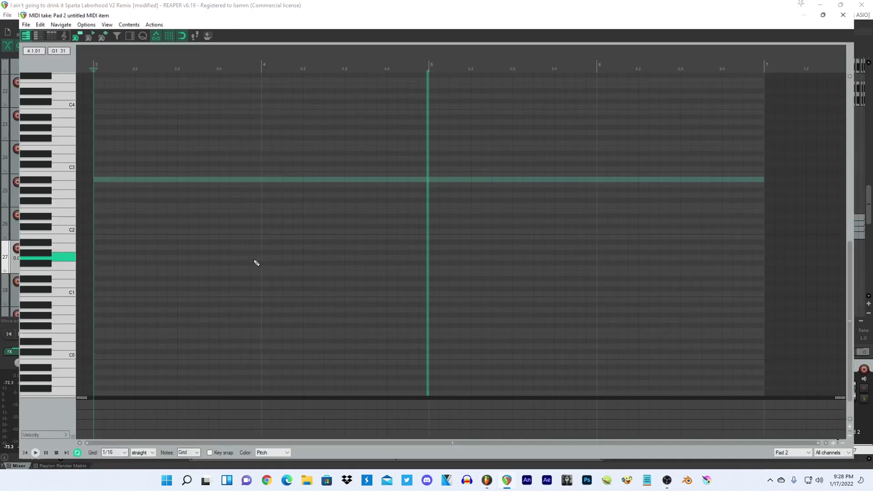
pyautogui.click(862, 5)
# Add Kontakt to the Pad 2 track and load 17-220117_2127.wav from the REAPER Media folder as its instrument.
pyautogui.click(103, 249)
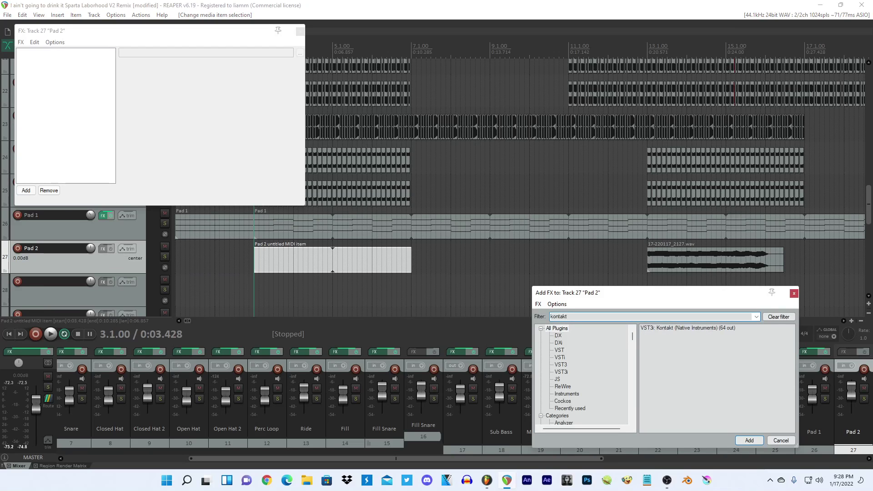
pyautogui.doubleClick(716, 328)
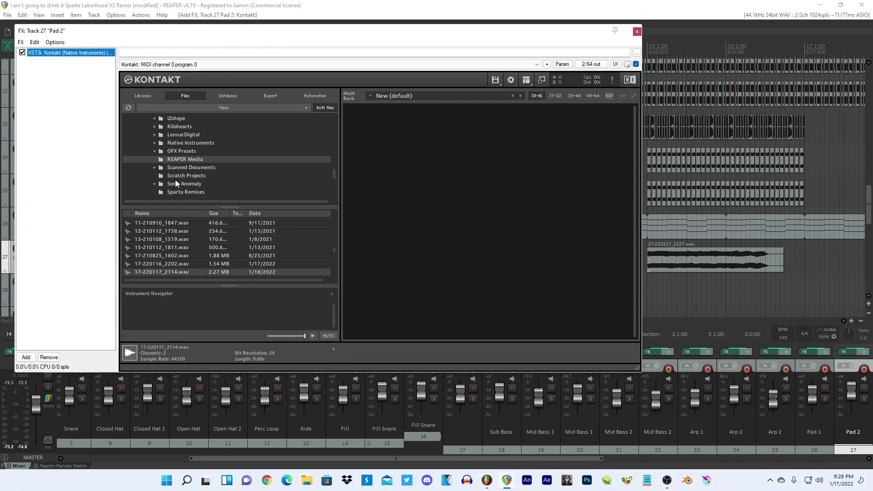
pyautogui.moveTo(173, 272); pyautogui.dragTo(413, 132)
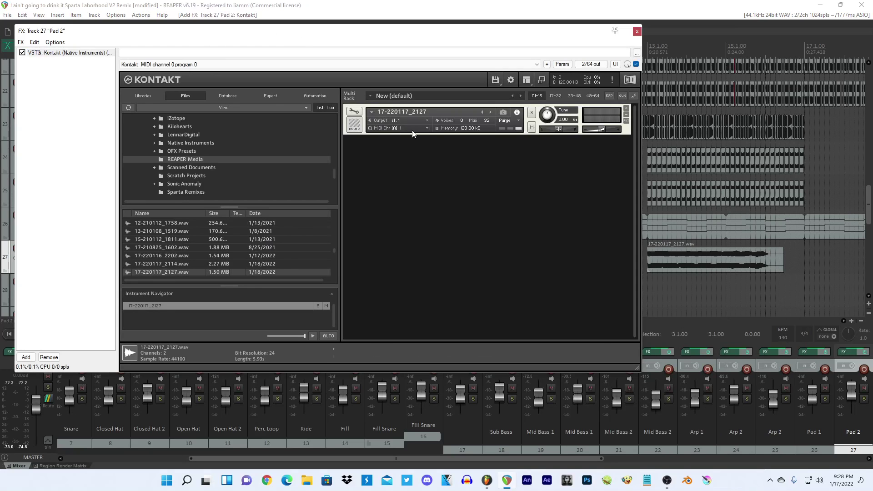
pyautogui.click(354, 112)
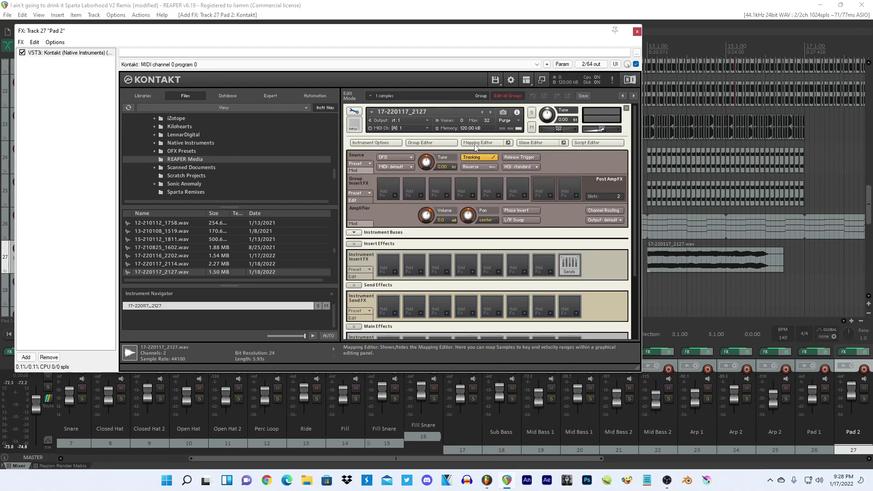
pyautogui.click(637, 31)
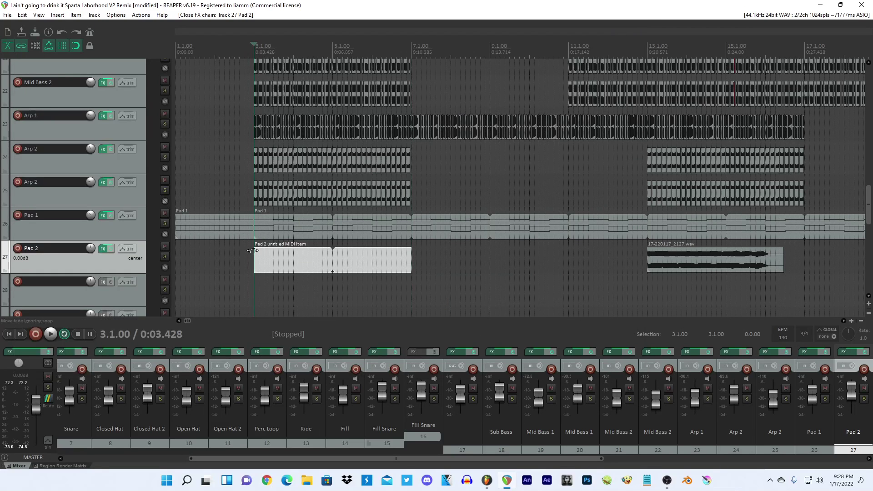
# Draw a two-beat note at C#2 from the start of bar 3 in the Pad 2 MIDI item.
pyautogui.doubleClick(266, 258)
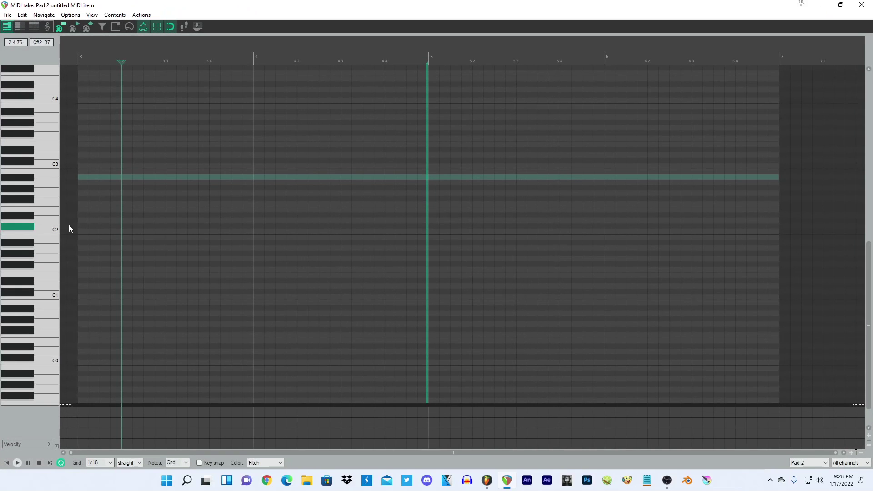
pyautogui.click(88, 166)
pyautogui.moveTo(141, 169); pyautogui.dragTo(165, 226)
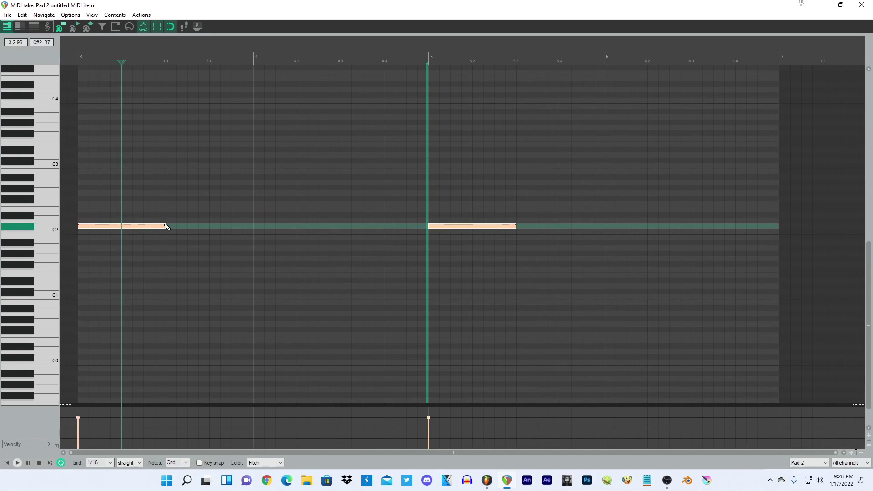
# Check the FL Studio layout, raise the note to D2 and add a copy one octave higher at D3.
pyautogui.click(485, 479)
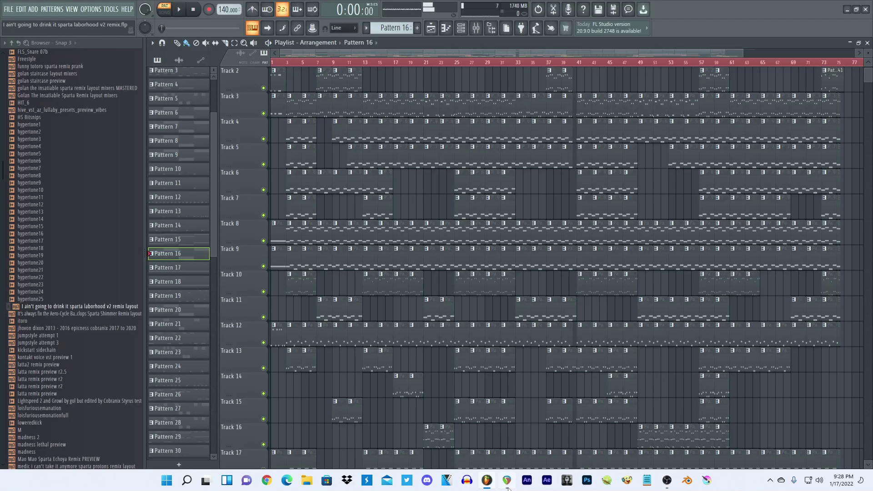
pyautogui.click(507, 485)
pyautogui.moveTo(137, 222); pyautogui.dragTo(126, 191)
pyautogui.hotkey('ctrl', 'a')
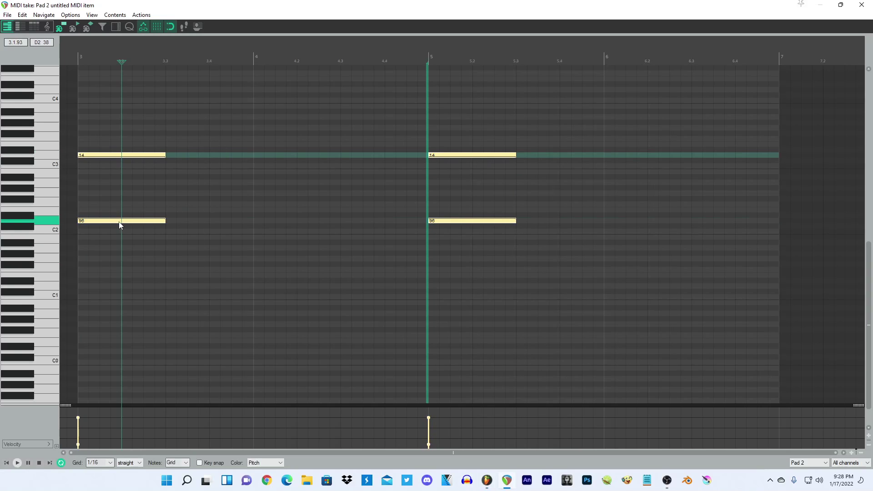
pyautogui.click(119, 223)
# Copy the octave notes along the two-bar loop as a two-beat sequence of D, D#, C and D#.
pyautogui.keyDown('ctrl'); pyautogui.moveTo(131, 221); pyautogui.dragTo(194, 220); pyautogui.keyUp('ctrl')
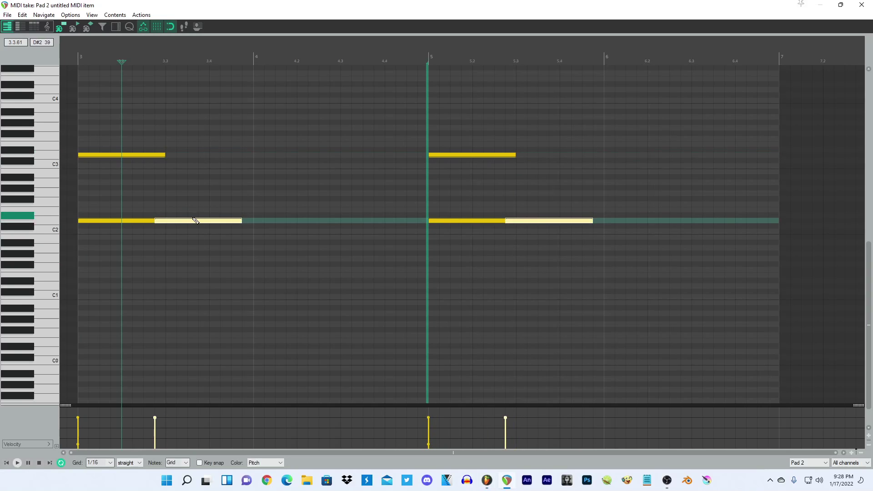
pyautogui.hotkey('ctrl', 'z')
pyautogui.hotkey('ctrl', 'a')
pyautogui.moveTo(97, 223); pyautogui.dragTo(363, 219)
# Try an upper layer of copies starting on A3, a fifth above the D3 line, audition it, and delete it.
pyautogui.moveTo(403, 141); pyautogui.dragTo(94, 117)
pyautogui.press('space')
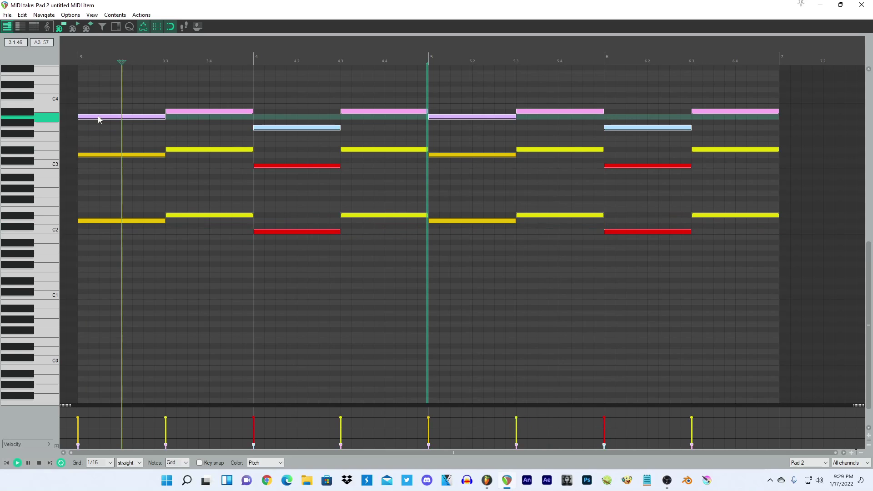
pyautogui.press('space')
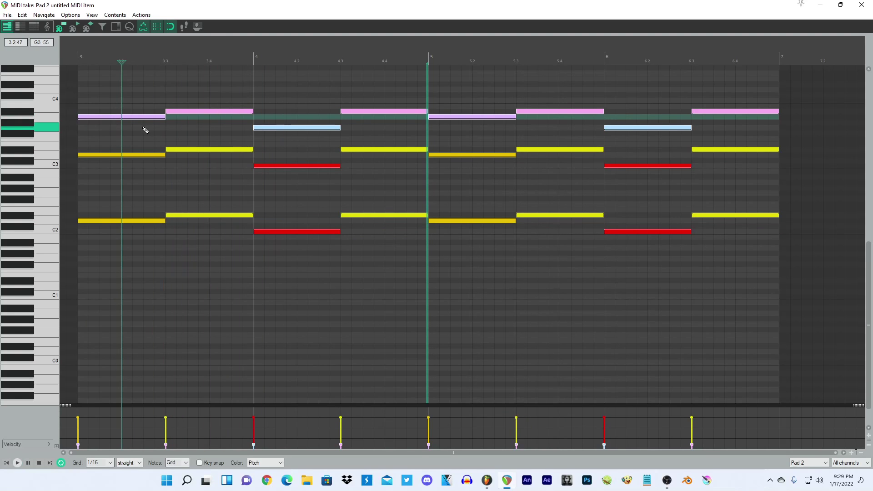
pyautogui.press('Delete')
# Close the MIDI editor, audition Pad 2 in solo, and set the time selection from 3.1.00 to 7.1.00.
pyautogui.click(861, 4)
pyautogui.click(164, 255)
pyautogui.press('space')
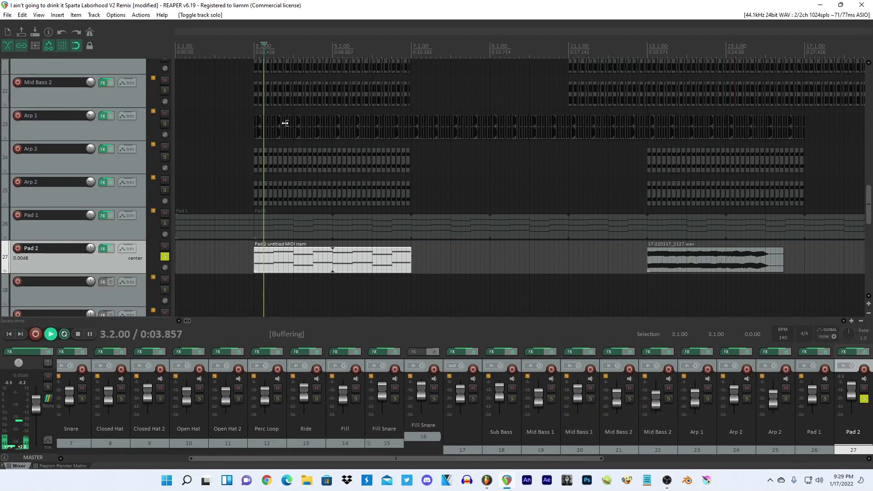
pyautogui.press('space')
pyautogui.moveTo(254, 49); pyautogui.dragTo(411, 50)
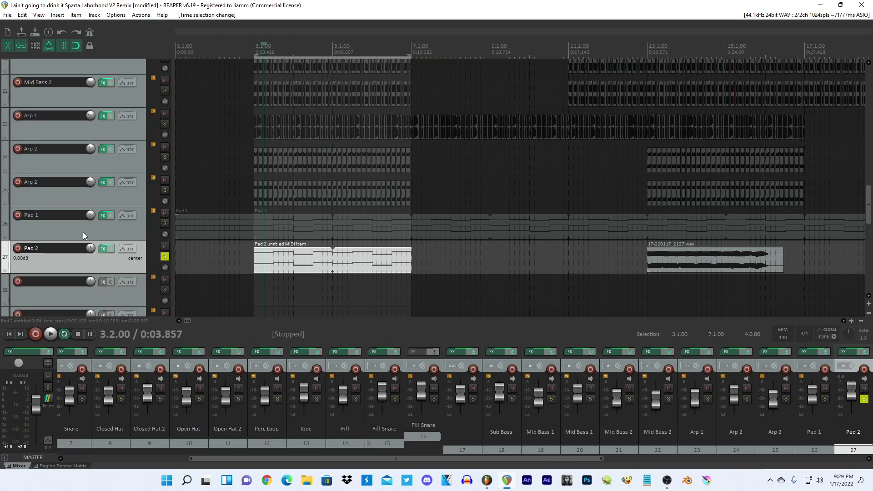
# Open the Pad 2 sample in Kontakt's Wave Editor and look through its Sample Loop, Sync/Slice and Zone Envelopes sections.
pyautogui.click(103, 249)
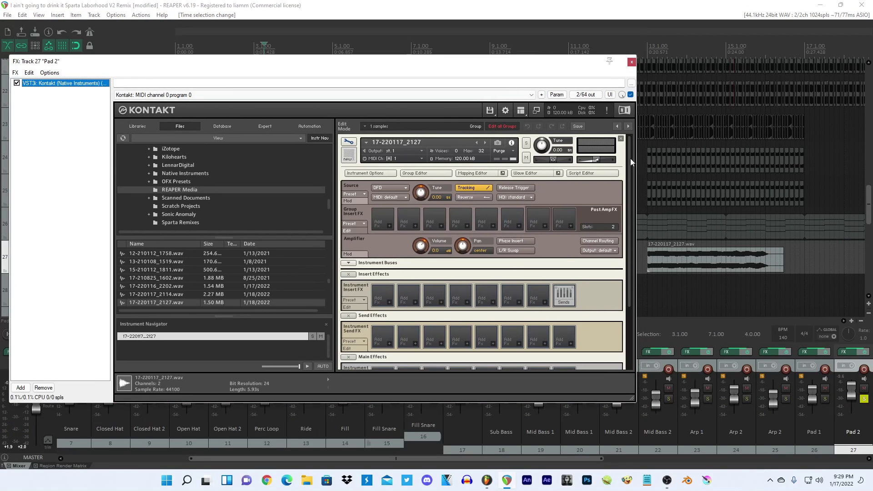
pyautogui.click(541, 174)
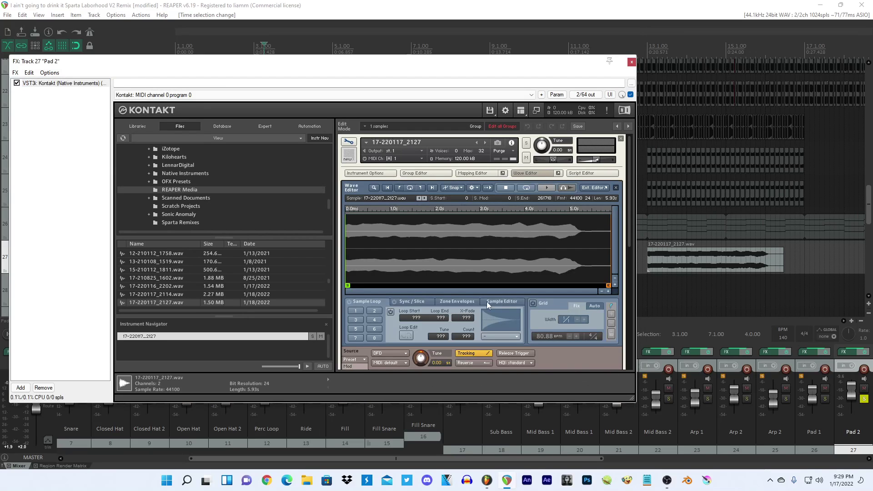
pyautogui.click(410, 302)
pyautogui.click(364, 302)
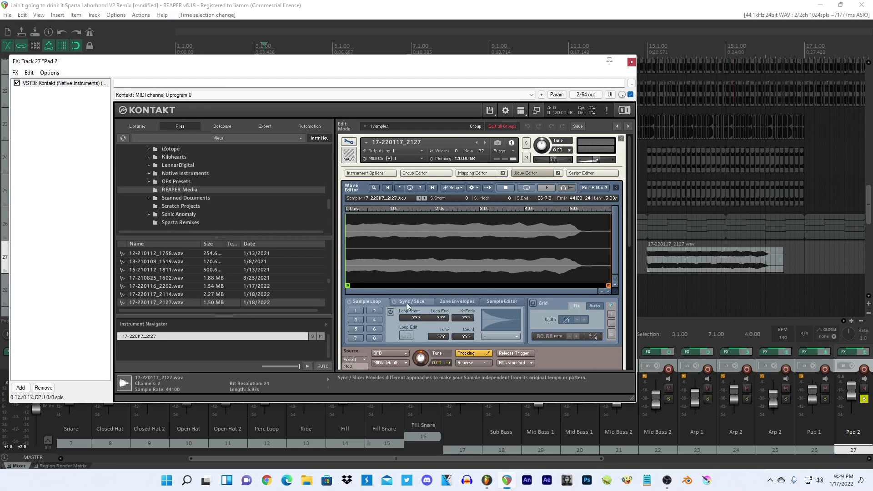
pyautogui.click(405, 302)
pyautogui.click(442, 302)
pyautogui.click(412, 302)
pyautogui.click(380, 303)
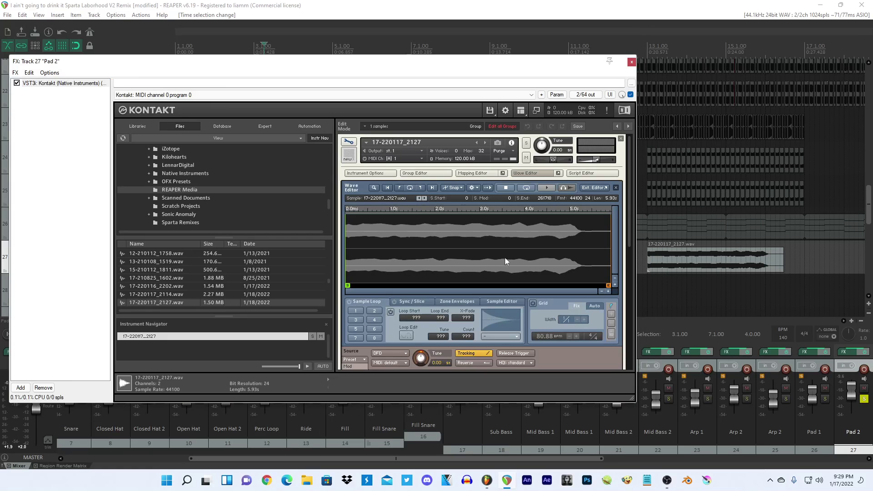
# Create sample loop 1 from about 3.0 s to 4.7 s and set its crossfade to 34300.
pyautogui.moveTo(542, 285); pyautogui.dragTo(476, 286)
pyautogui.moveTo(542, 271); pyautogui.dragTo(564, 271)
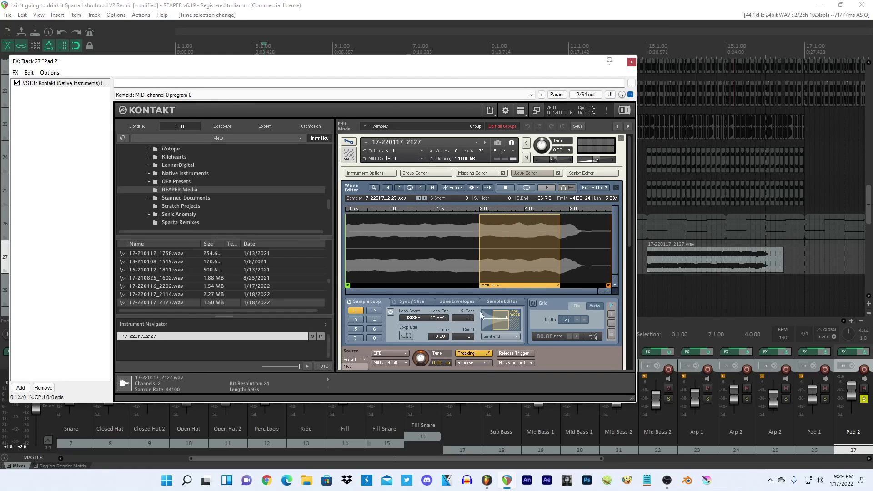
pyautogui.moveTo(463, 318); pyautogui.dragTo(471, 255)
pyautogui.moveTo(463, 321); pyautogui.dragTo(547, 262)
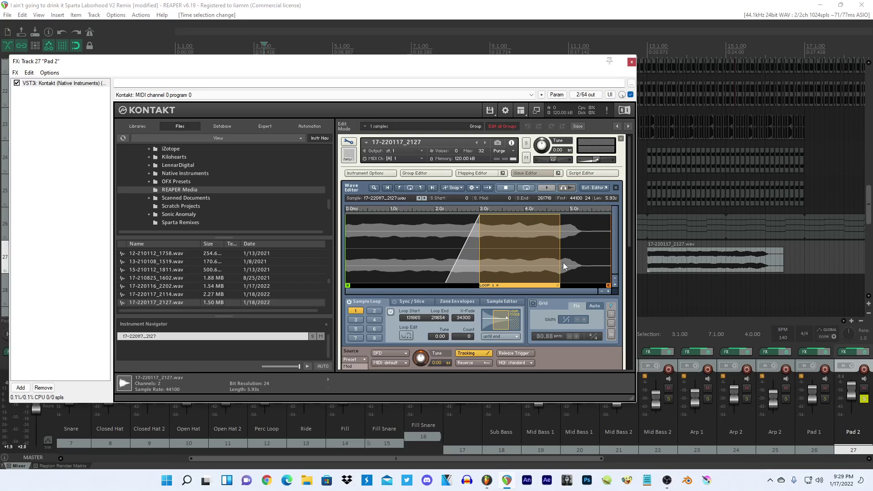
# Set sample loop 1 to start at 150639 and end at 217465, with a crossfade of 53500.
pyautogui.moveTo(464, 317); pyautogui.dragTo(514, 265)
pyautogui.moveTo(460, 317); pyautogui.dragTo(469, 277)
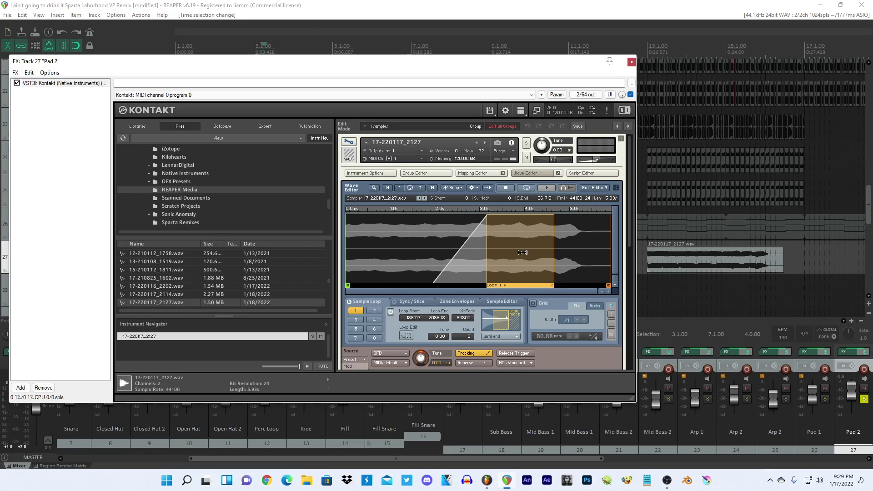
pyautogui.moveTo(522, 253); pyautogui.dragTo(528, 244)
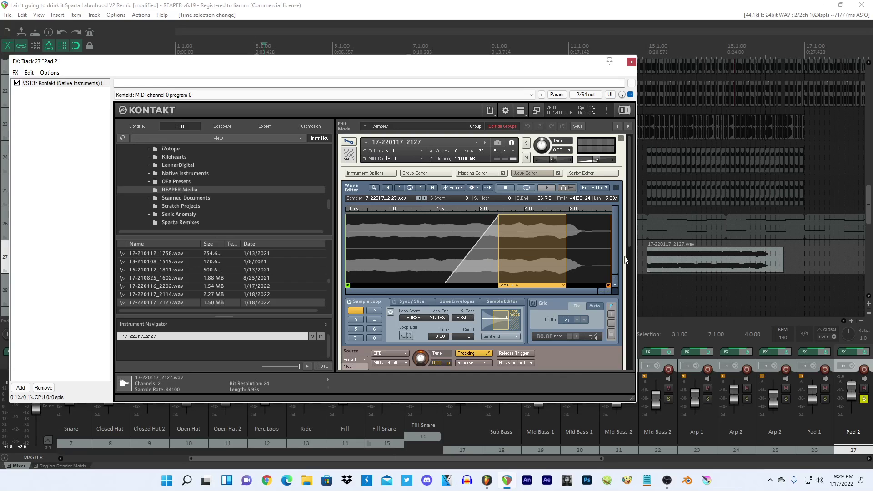
# Set the volume envelope's sustain to -15.3 dB, decay to about 3.0k ms and release to about 1.9k ms while auditioning the pad.
pyautogui.scroll(-10, 626, 260)
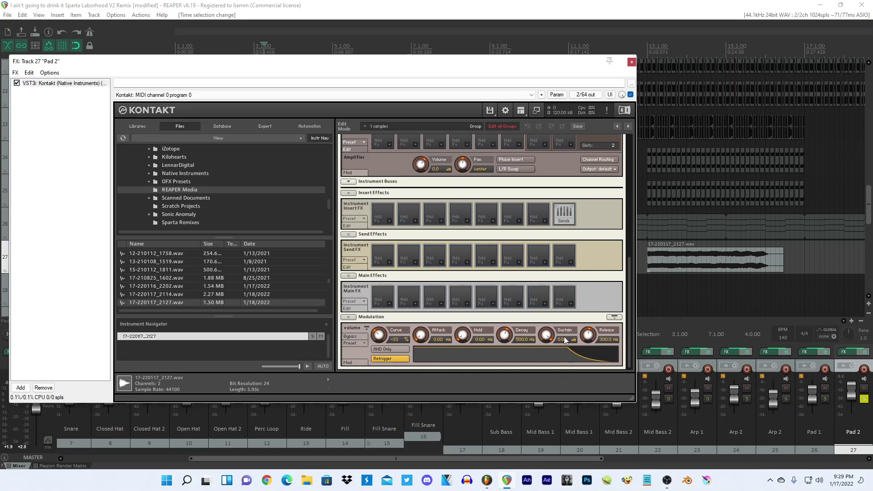
pyautogui.moveTo(534, 372); pyautogui.dragTo(534, 374)
pyautogui.moveTo(504, 336); pyautogui.dragTo(505, 323)
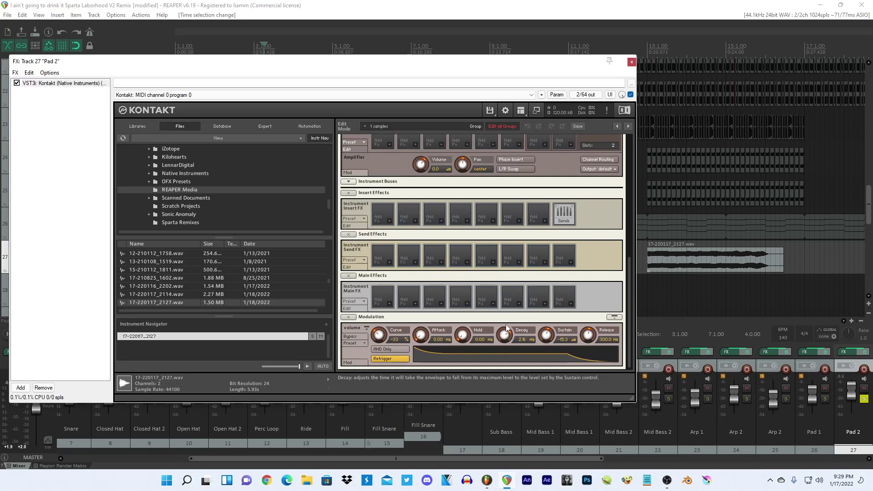
pyautogui.click(508, 2)
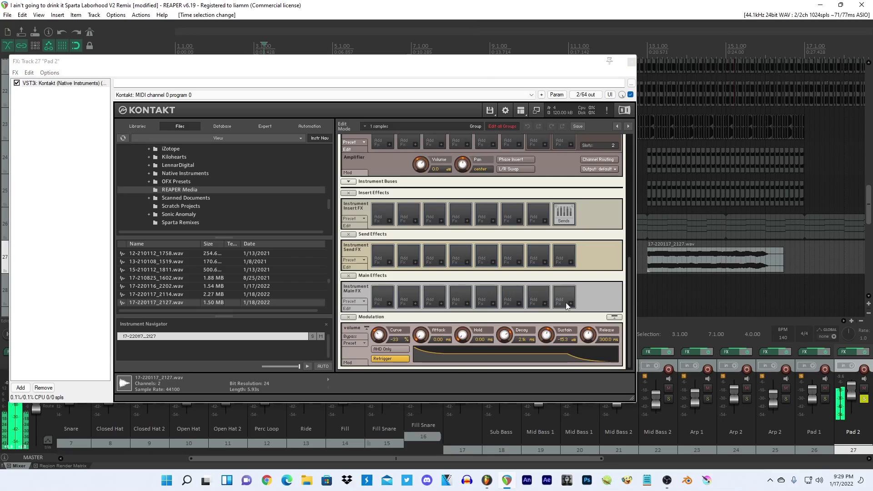
pyautogui.moveTo(588, 335)
pyautogui.mouseDown()
pyautogui.moveTo(589, 311)
pyautogui.moveTo(585, 338)
pyautogui.mouseUp()
# Add a reverb in the insert slot before Sends and set its diffusion to 85.2% and size to 68.5%.
pyautogui.click(544, 221)
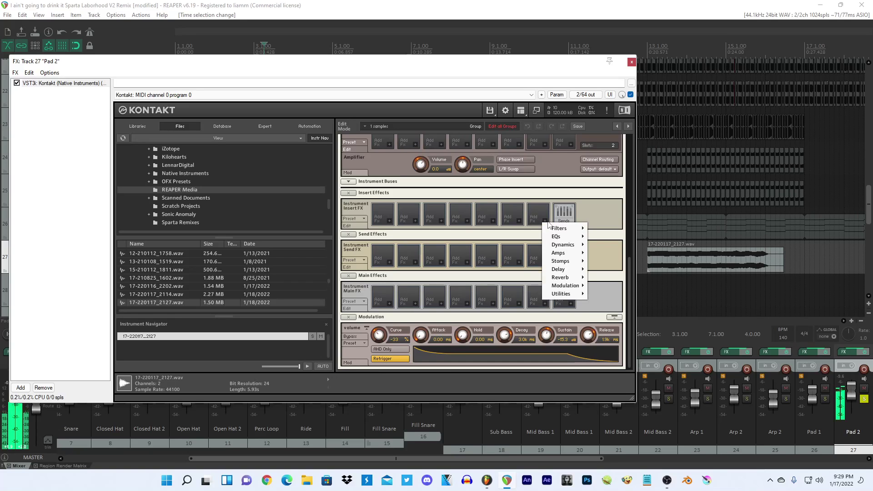
pyautogui.moveTo(564, 279)
pyautogui.click(522, 294)
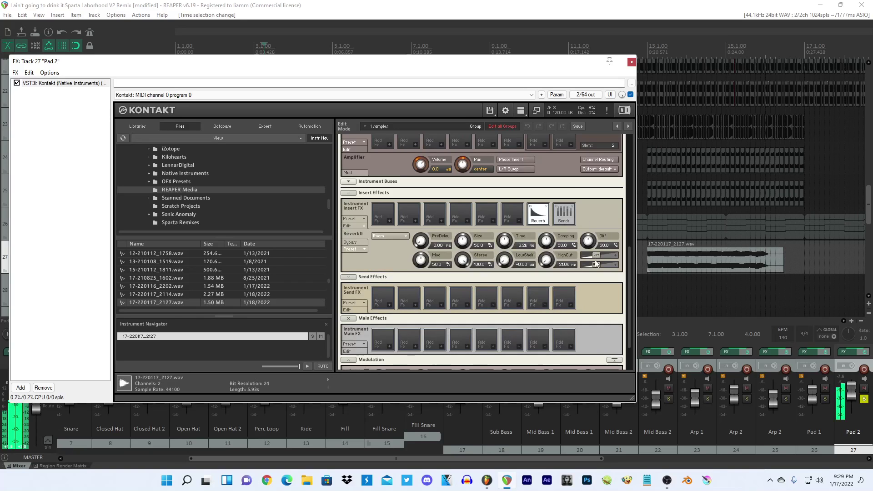
pyautogui.moveTo(588, 241); pyautogui.dragTo(588, 223)
pyautogui.moveTo(462, 241); pyautogui.dragTo(473, 226)
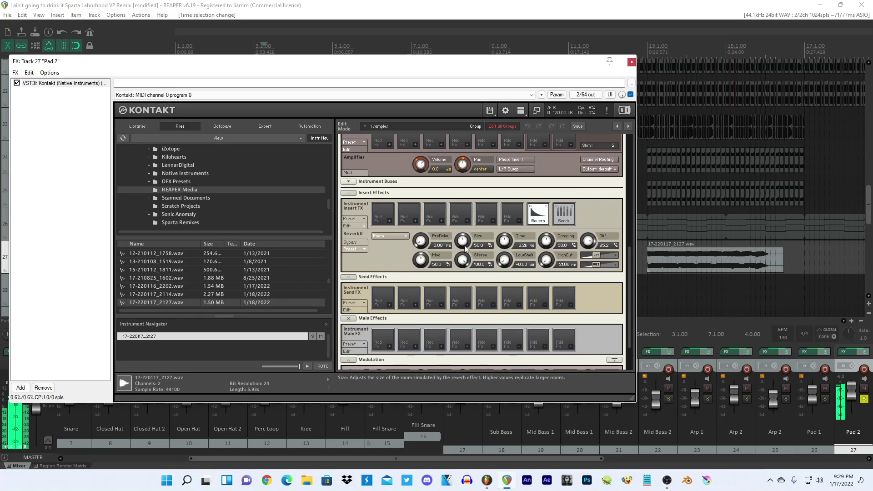
# Set the volume envelope's attack to 223 ms and curve to 59%, and set the reverb's diffusion to 86.0%.
pyautogui.moveTo(629, 265); pyautogui.dragTo(619, 312)
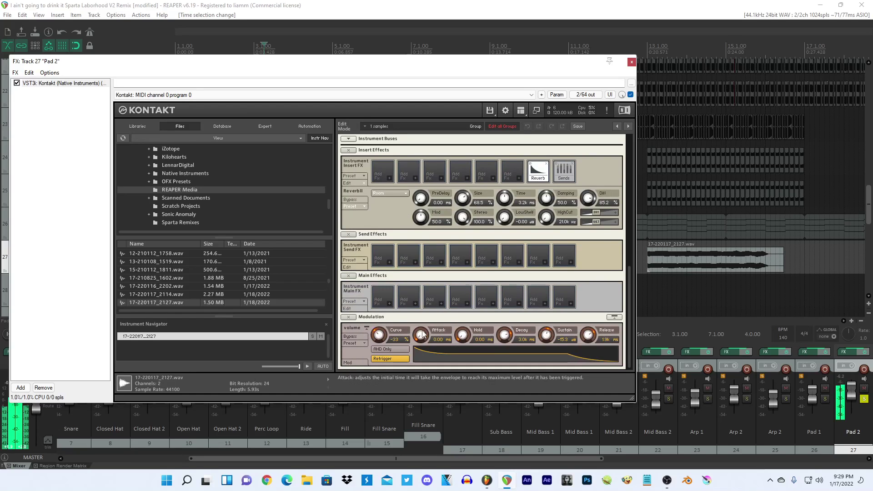
pyautogui.moveTo(421, 336); pyautogui.dragTo(389, 305)
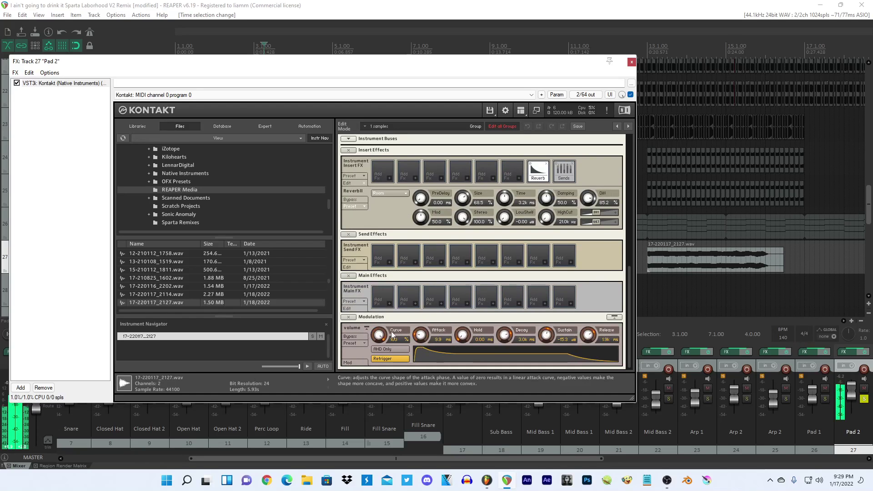
pyautogui.moveTo(419, 340)
pyautogui.mouseDown()
pyautogui.moveTo(426, 304)
pyautogui.moveTo(419, 349)
pyautogui.mouseUp()
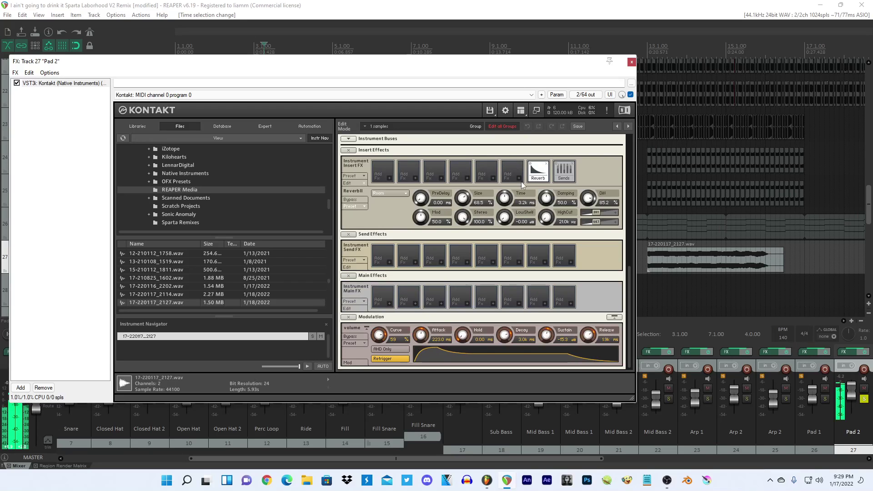
pyautogui.moveTo(593, 225); pyautogui.dragTo(591, 225)
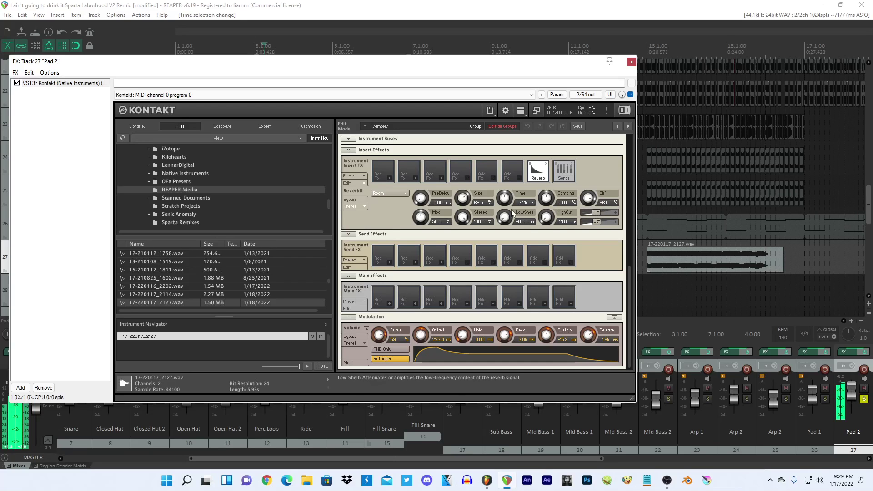
# Add a 3-band EQ in the first insert slot with 2.5 dB at 165.2 Hz, 1.2 dB at 690.4 Hz and -9.1 dB at 7.5 kHz.
pyautogui.click(388, 181)
pyautogui.moveTo(407, 195)
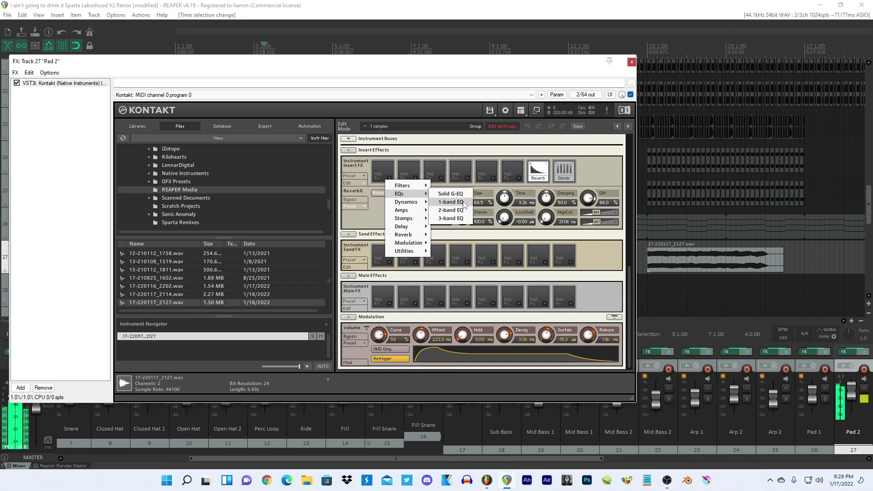
pyautogui.click(462, 220)
pyautogui.moveTo(503, 239); pyautogui.dragTo(499, 253)
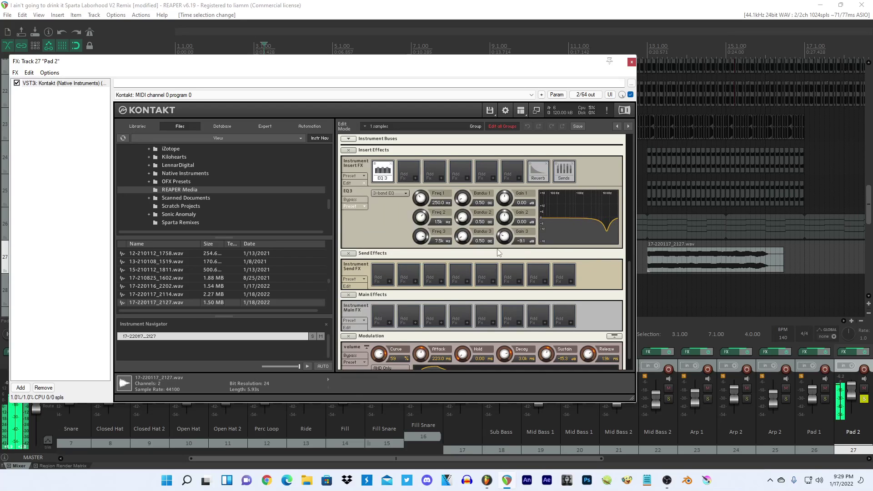
pyautogui.moveTo(501, 221); pyautogui.dragTo(500, 222)
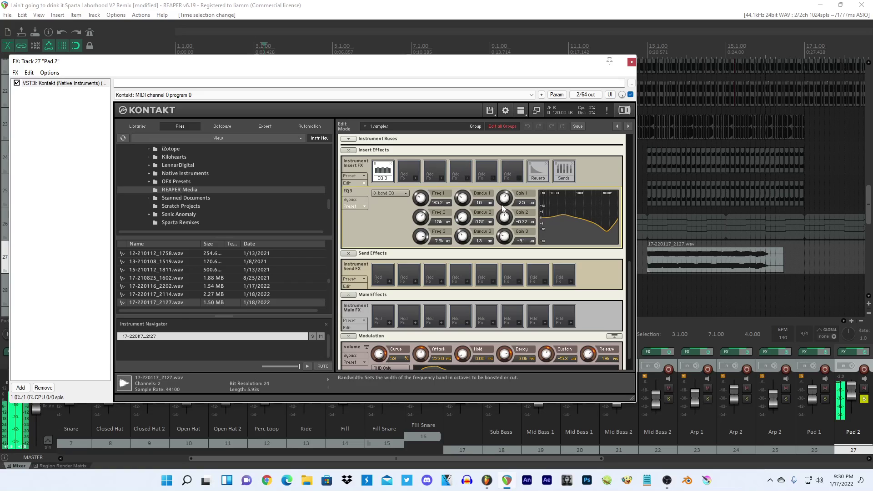
pyautogui.moveTo(421, 218); pyautogui.dragTo(468, 217)
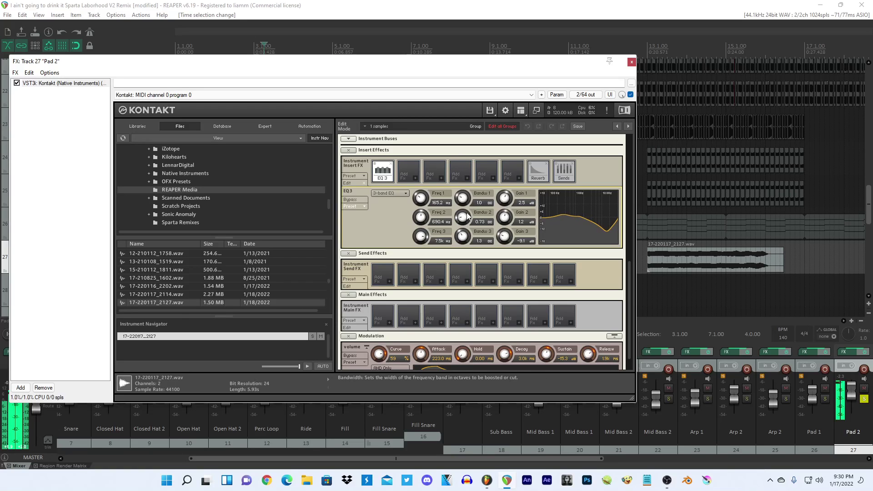
# Try an SV HP2 high-pass filter in the second insert slot, adjust its cutoff and resonance, and remove it.
pyautogui.click(412, 180)
pyautogui.moveTo(446, 187)
pyautogui.moveTo(475, 196)
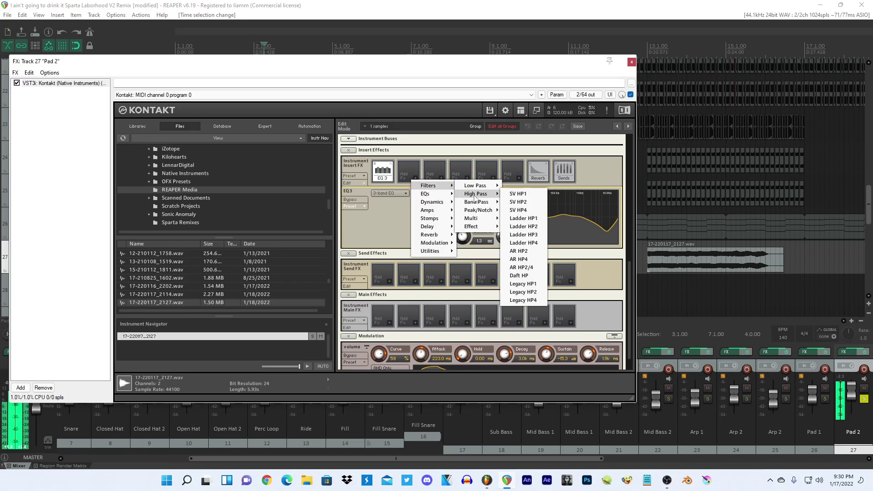
pyautogui.click(515, 203)
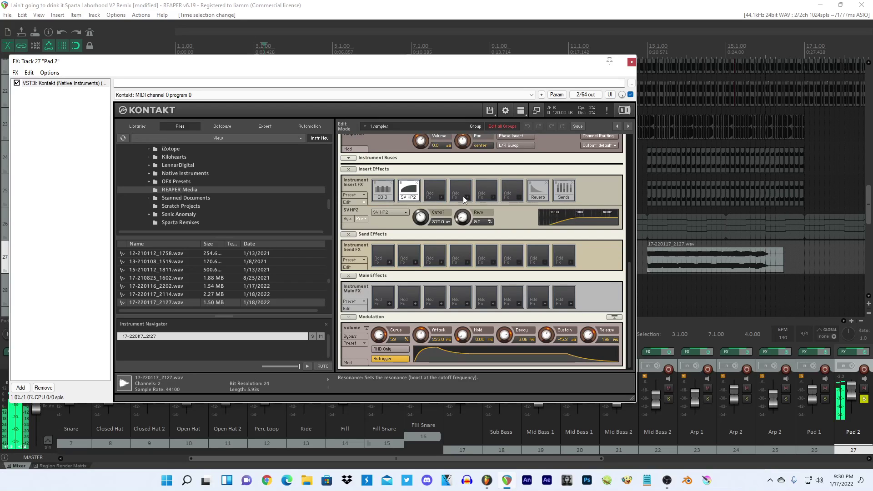
pyautogui.moveTo(421, 217); pyautogui.dragTo(420, 229)
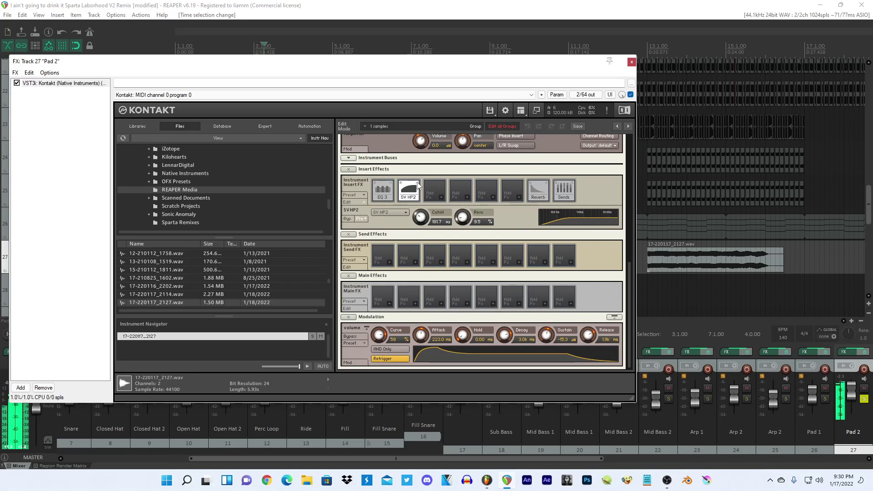
pyautogui.click(418, 183)
# Add an SV HP4 high-pass filter in the second insert slot and set its cutoff to about 100 Hz.
pyautogui.click(416, 221)
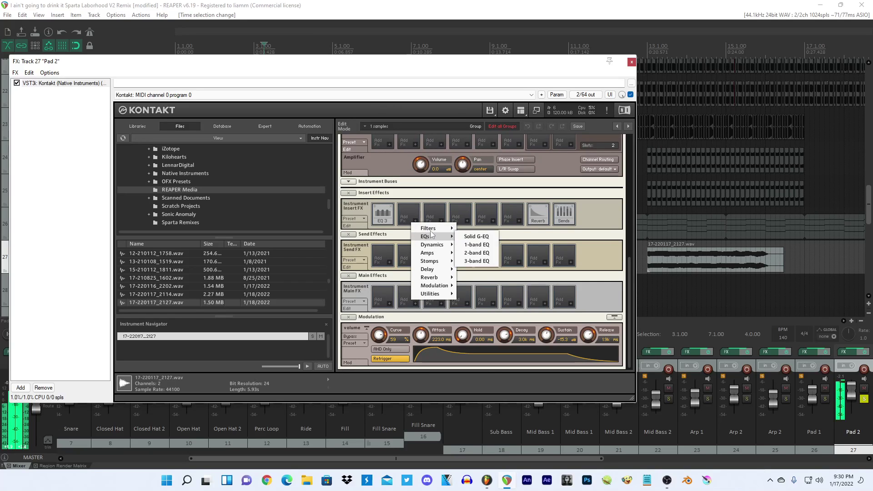
pyautogui.moveTo(454, 230)
pyautogui.moveTo(478, 236)
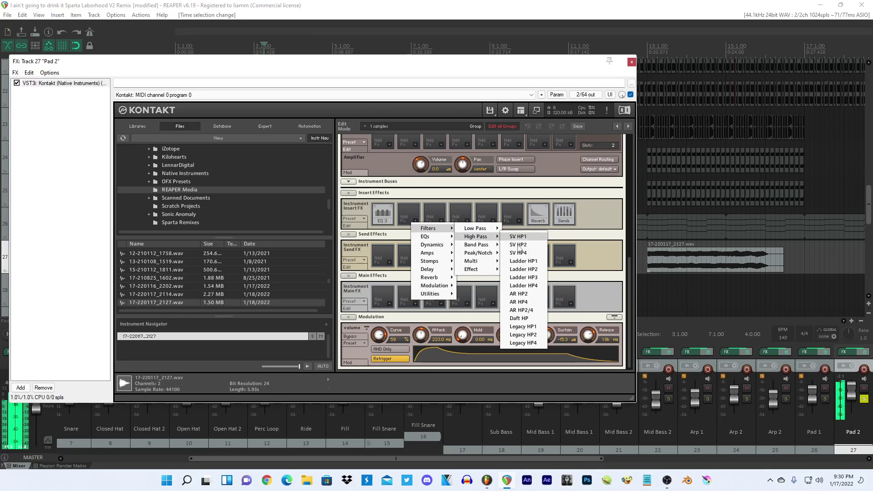
pyautogui.click(518, 253)
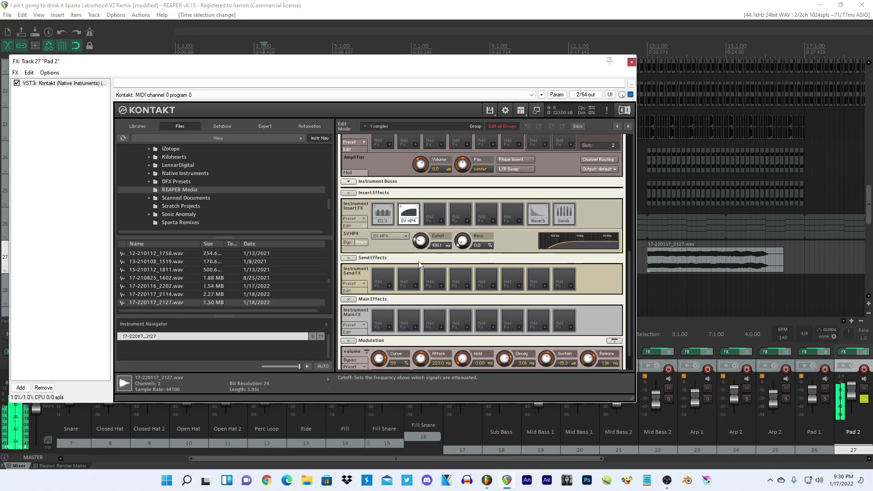
pyautogui.click(440, 222)
pyautogui.moveTo(453, 246)
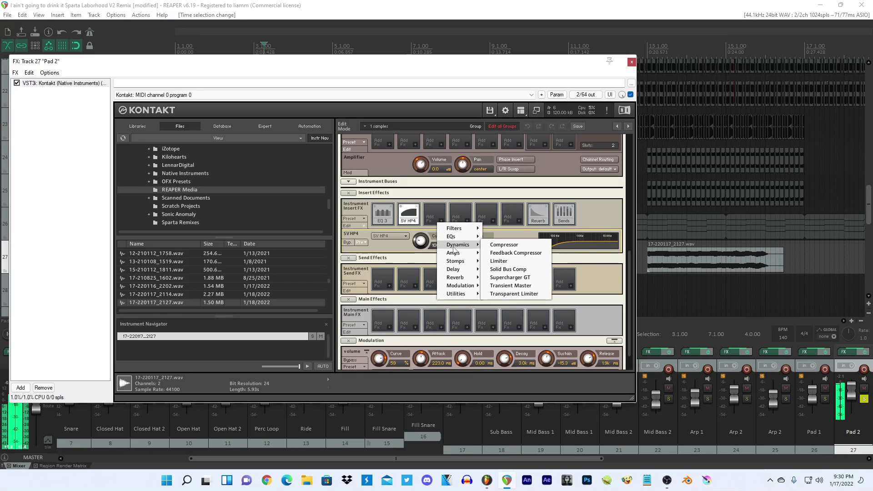
pyautogui.click(420, 240)
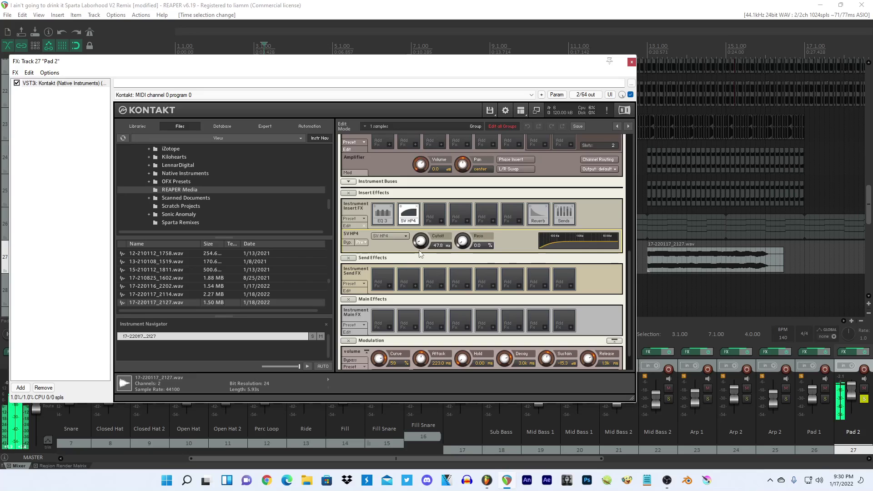
# Add a Legacy Delay in the third insert slot and load its factory preset 16th Triplet Long.
pyautogui.click(441, 221)
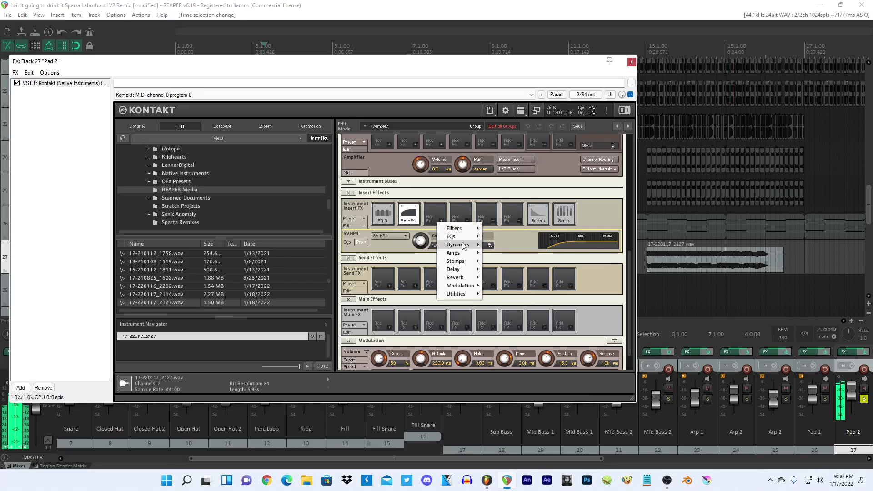
pyautogui.moveTo(459, 269)
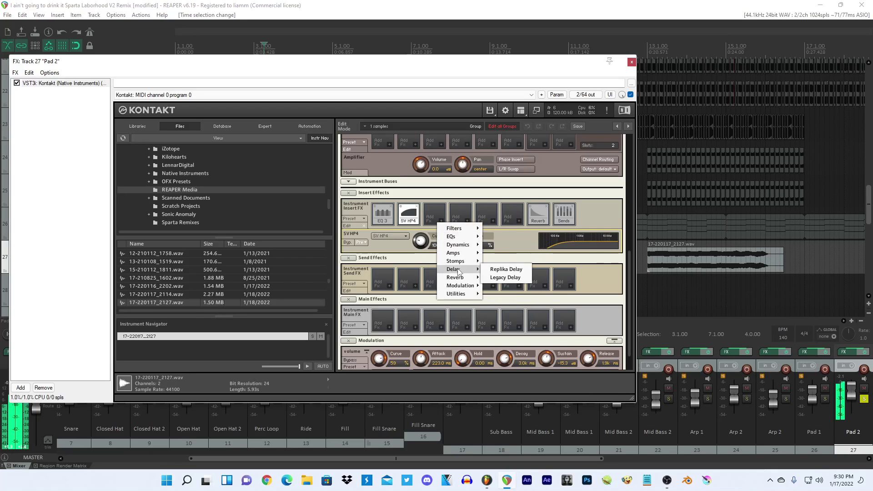
pyautogui.click(496, 277)
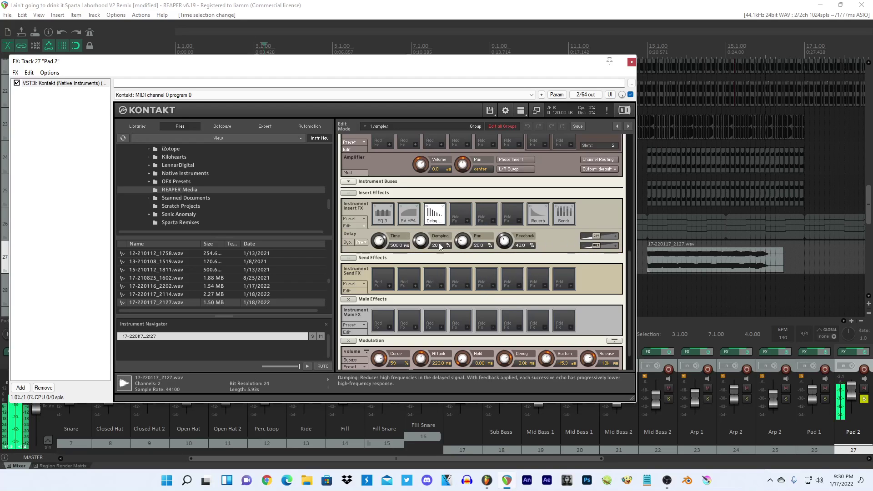
pyautogui.click(361, 242)
pyautogui.moveTo(382, 251)
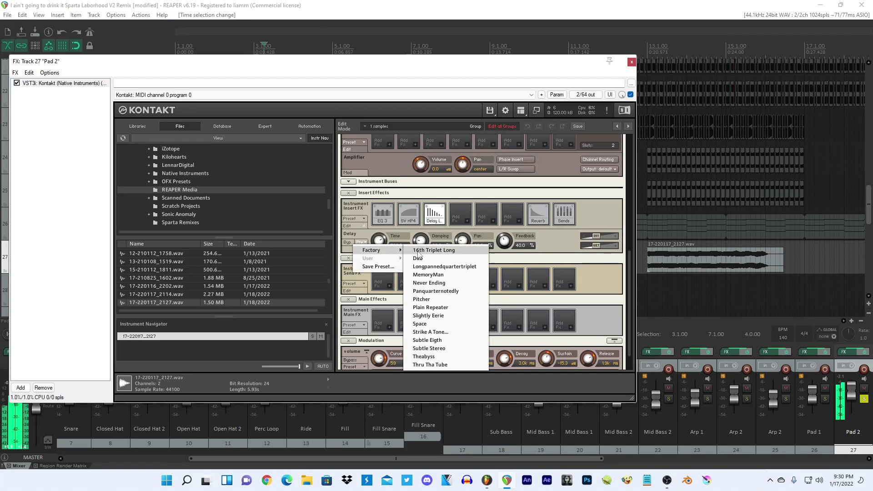
pyautogui.click(418, 251)
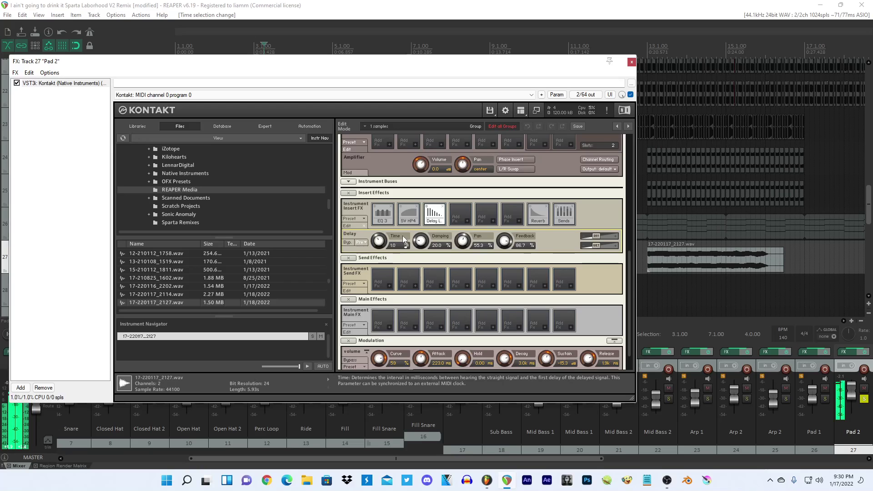
# Sync the delay time to 4 sixteenths, set pan to 72.5% and feedback to about 60.5%, and lower the wet level.
pyautogui.click(406, 245)
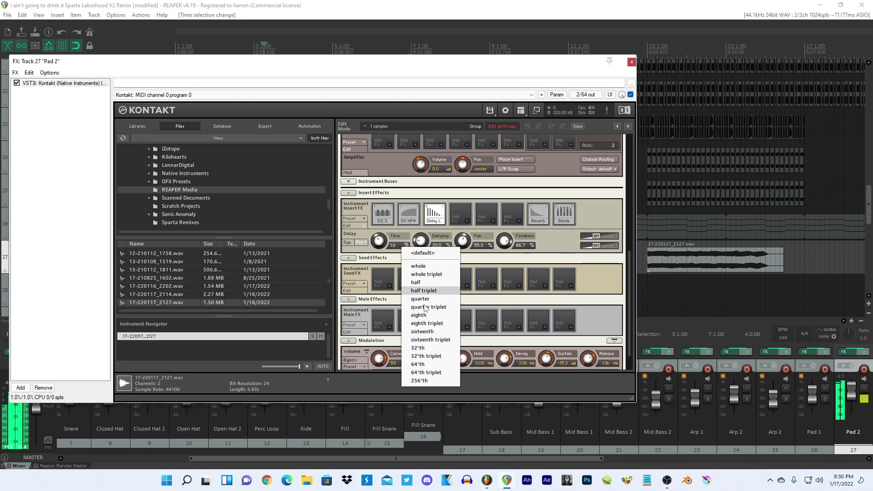
pyautogui.click(430, 331)
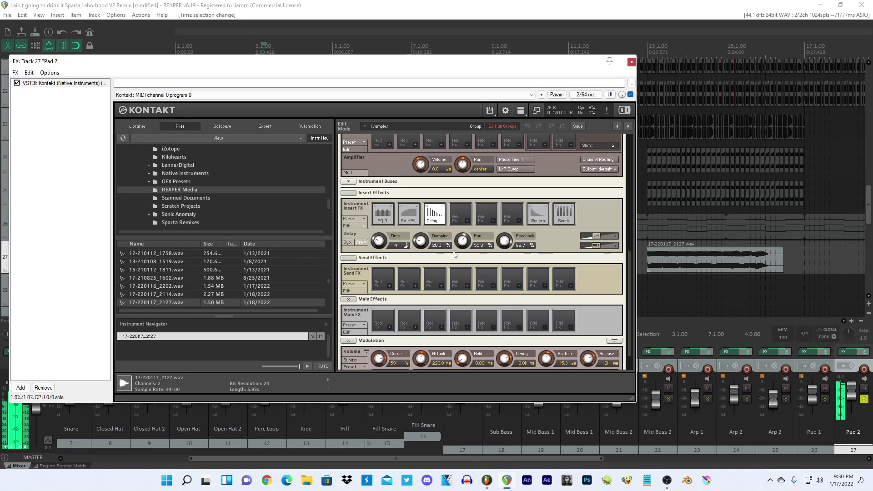
pyautogui.moveTo(462, 241); pyautogui.dragTo(489, 227)
pyautogui.moveTo(496, 265); pyautogui.dragTo(493, 268)
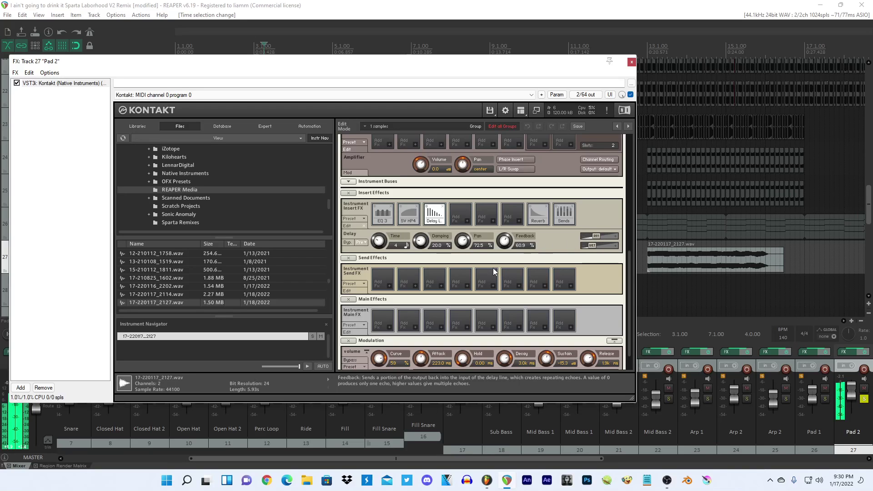
# Add a 2-band EQ in the fourth insert slot and boost band 2 by 2.8 dB at 1.5 kHz with a bandwidth of 1.6.
pyautogui.click(465, 221)
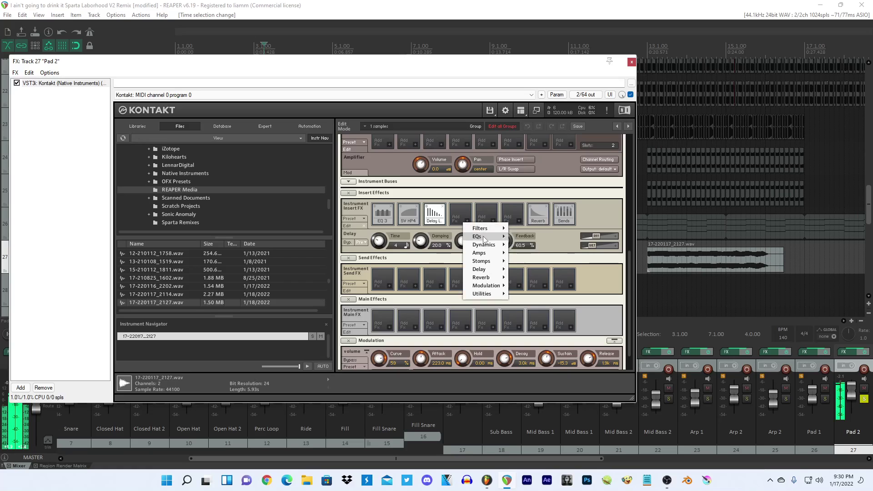
pyautogui.moveTo(493, 238)
pyautogui.click(539, 254)
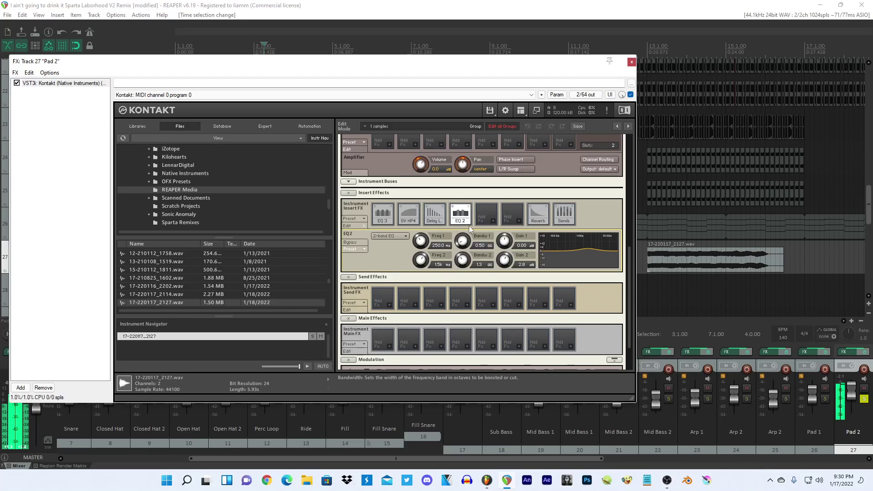
# Add Flair in the fifth insert slot with rate 0.23 Hz, 3.2 voices, feedback 9.5%, width 100% and damping 20.6%.
pyautogui.click(492, 221)
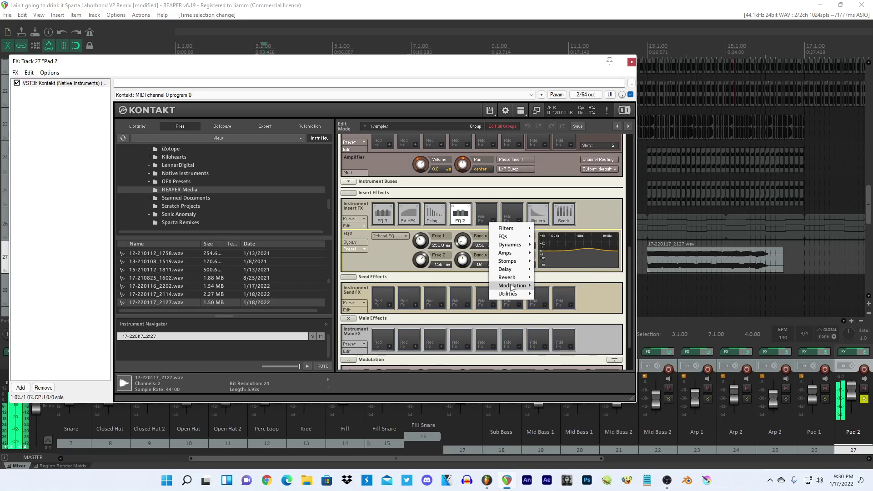
pyautogui.moveTo(513, 282)
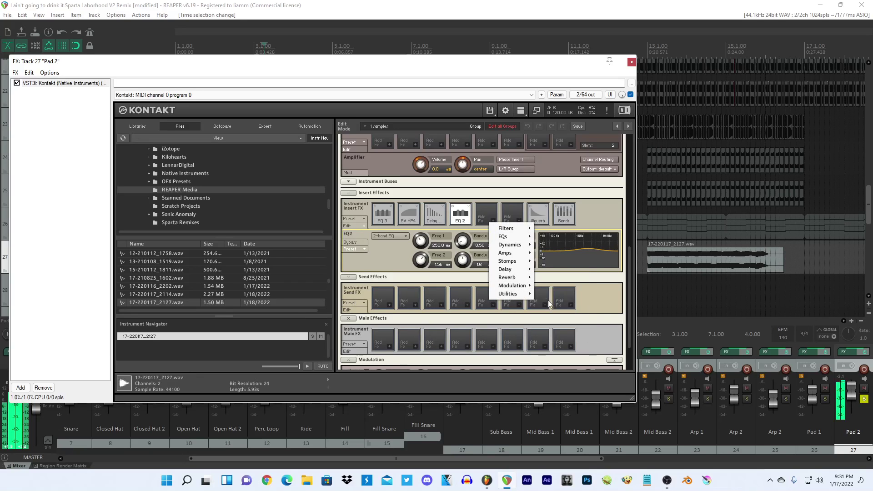
pyautogui.click(547, 294)
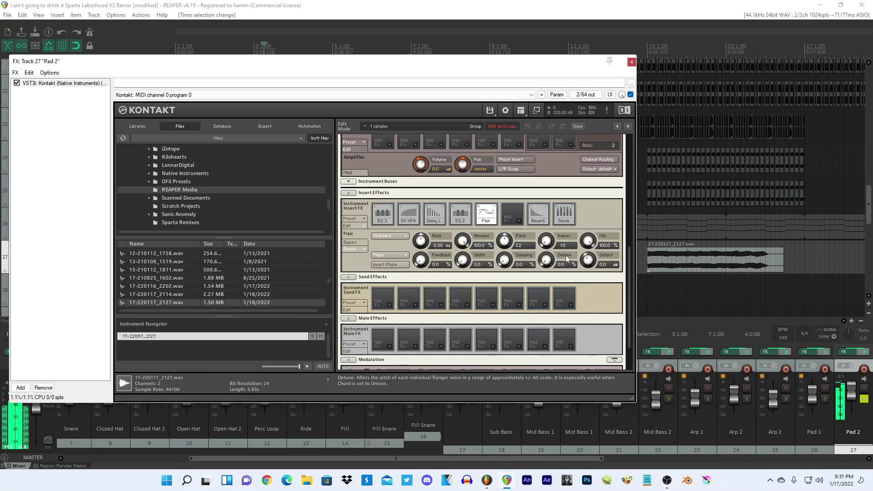
pyautogui.moveTo(545, 241); pyautogui.dragTo(546, 204)
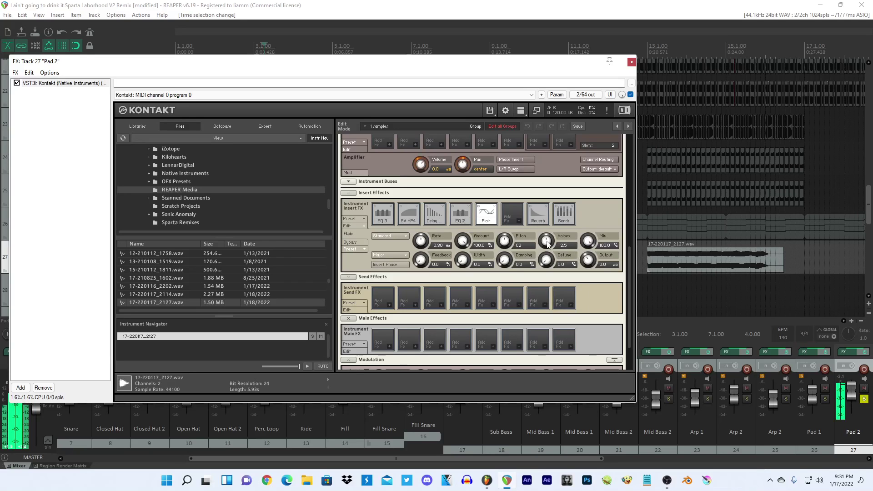
pyautogui.moveTo(504, 260); pyautogui.dragTo(527, 333)
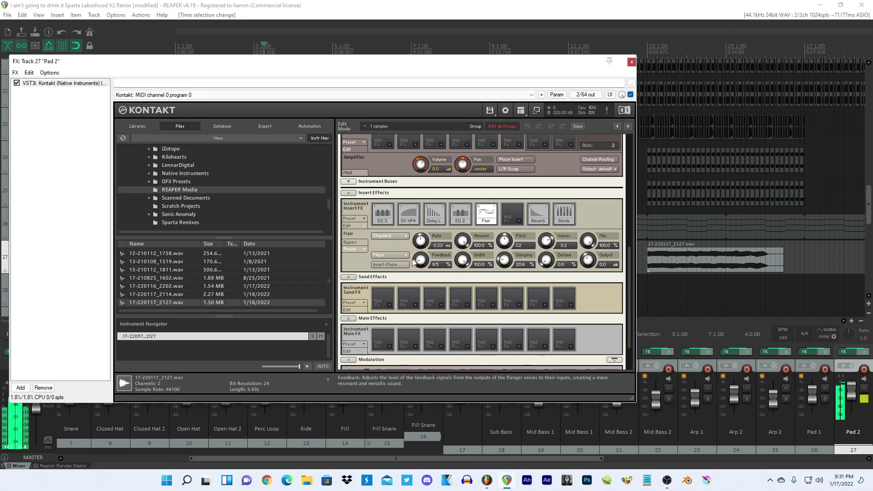
# Add FabFilter Pro-Q 3 after Kontakt on Pad 2 and place gentle bell bands across the lows and low mids.
pyautogui.click(21, 388)
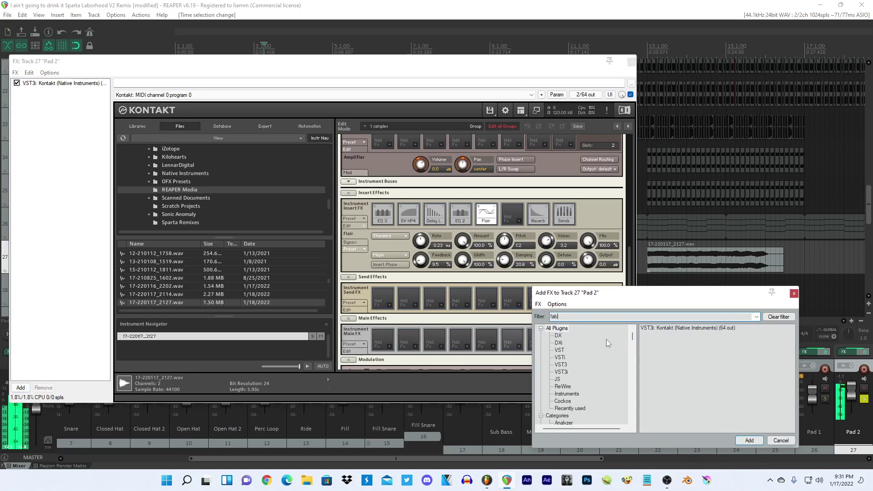
pyautogui.doubleClick(678, 398)
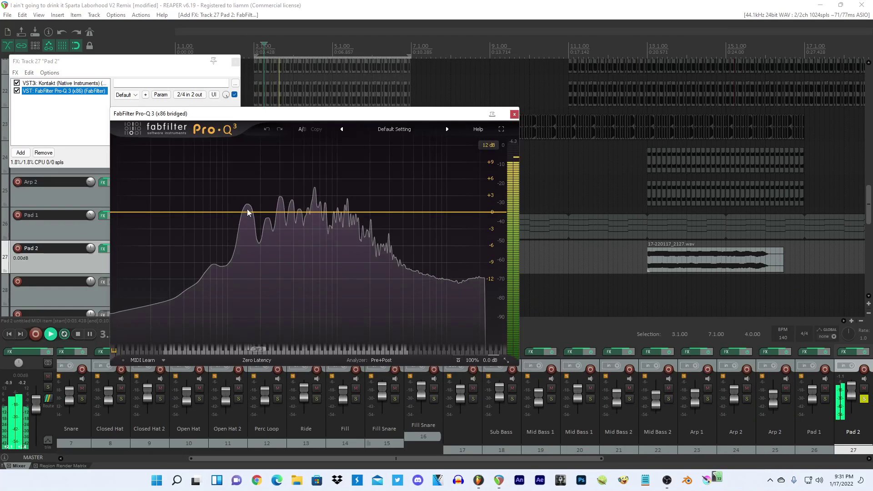
pyautogui.moveTo(241, 212); pyautogui.dragTo(241, 202)
pyautogui.moveTo(350, 213); pyautogui.dragTo(312, 219)
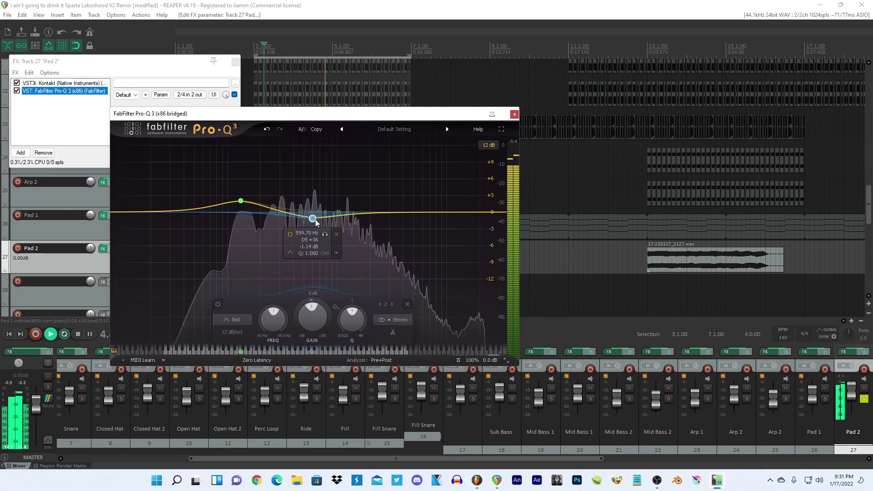
pyautogui.moveTo(241, 201); pyautogui.dragTo(249, 210)
pyautogui.click(277, 211)
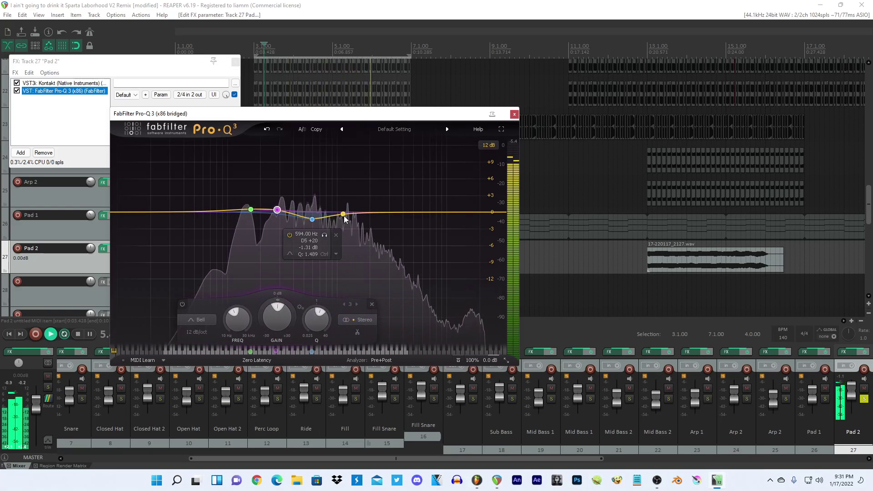
# Shape a narrow 3.51 dB boost at 623 Hz with Q 10.56 and a 5.06 dB cut at about 1215 Hz with Q 3.916.
pyautogui.moveTo(312, 219); pyautogui.dragTo(315, 193)
pyautogui.scroll(4, 321, 176)
pyautogui.scroll(2, 315, 254)
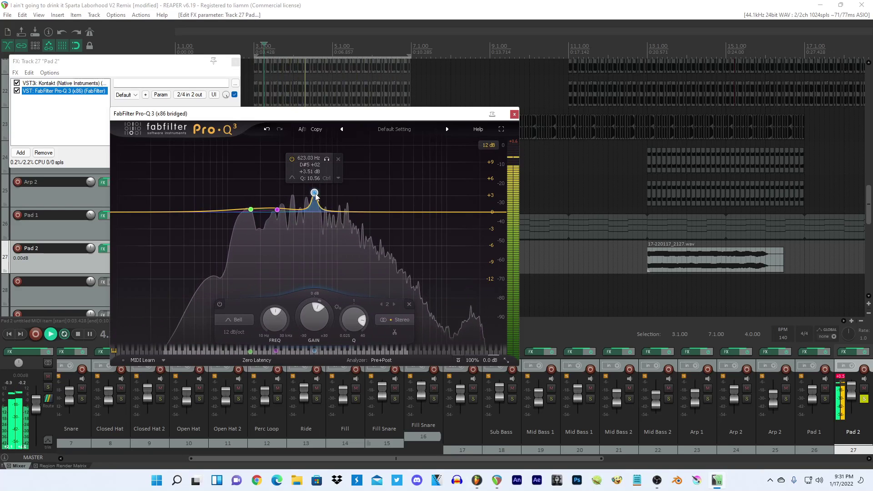
pyautogui.moveTo(360, 213); pyautogui.dragTo(347, 240)
pyautogui.scroll(5, 347, 240)
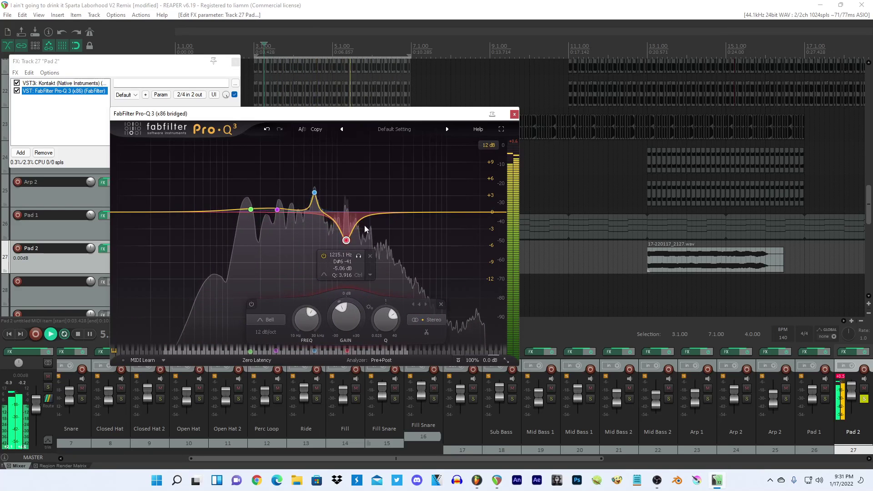
# Dip the upper mids and highs with bell bands, add a high cut, and slightly boost just below the narrow 623 Hz peak.
pyautogui.moveTo(387, 213); pyautogui.dragTo(402, 205)
pyautogui.click(380, 225)
pyautogui.click(381, 225)
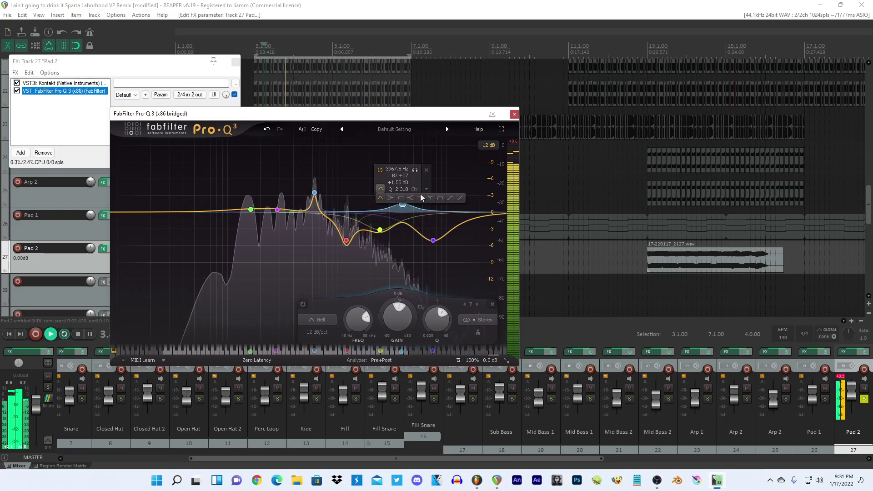
pyautogui.click(421, 198)
pyautogui.moveTo(403, 173); pyautogui.dragTo(410, 241)
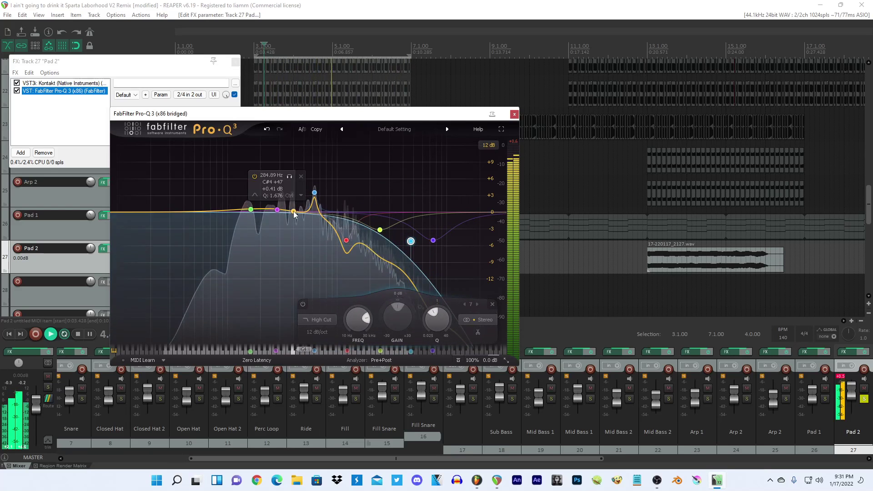
pyautogui.moveTo(293, 212); pyautogui.dragTo(301, 205)
# Add the Xfer OTT compressor after the equalizer on Pad 2 and close the floating equalizer window.
pyautogui.click(28, 156)
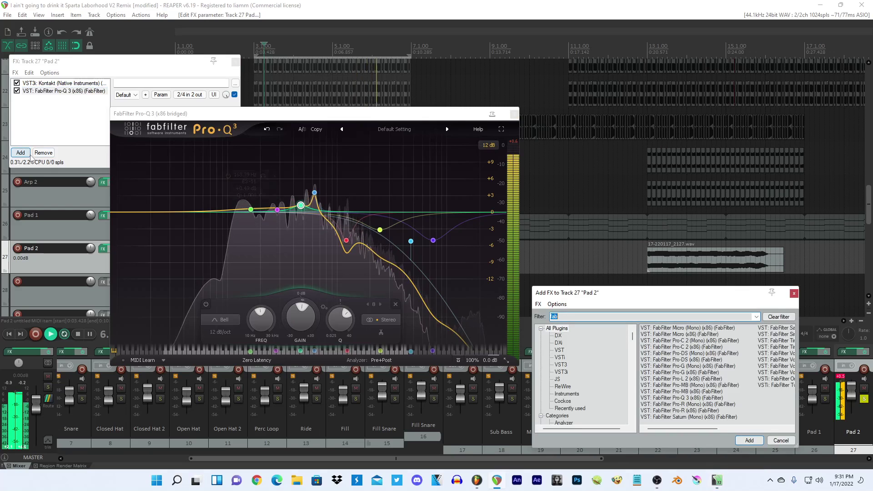
pyautogui.press('Return')
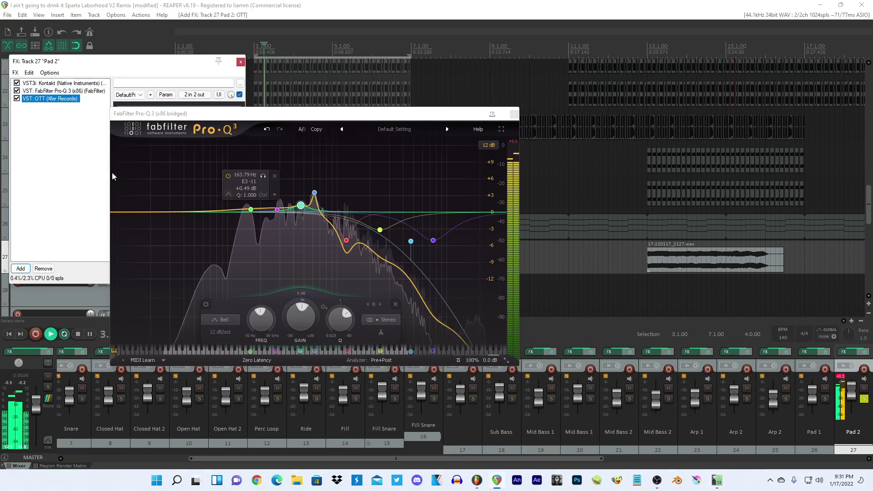
pyautogui.click(515, 113)
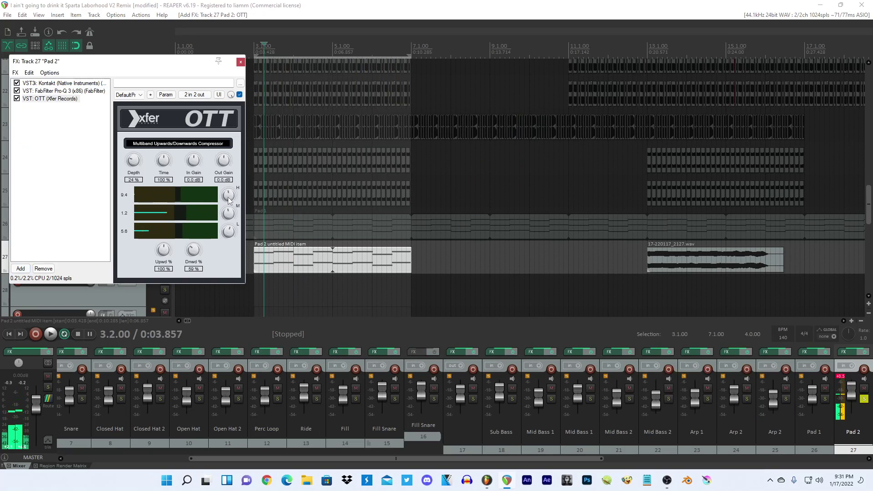
# Find the KSHMR plugins and add the VST3 KSHMR Essentials Kick after OTT on Pad 2.
pyautogui.click(20, 269)
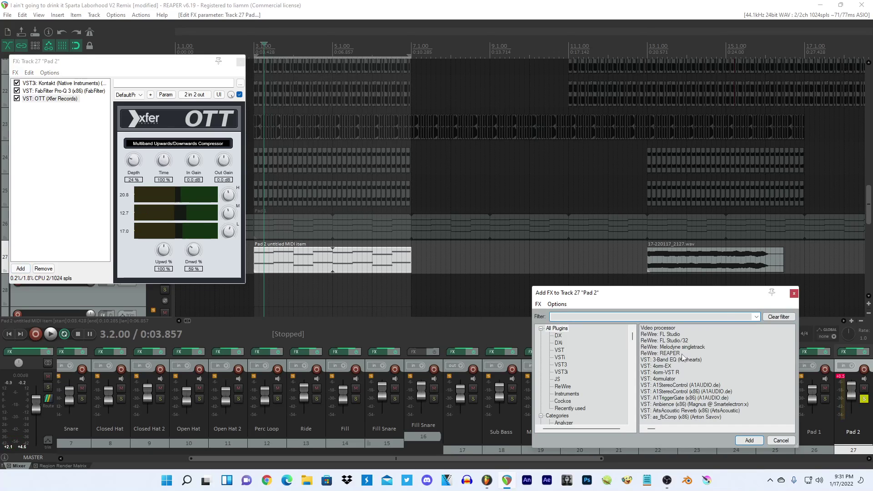
pyautogui.write('ks')
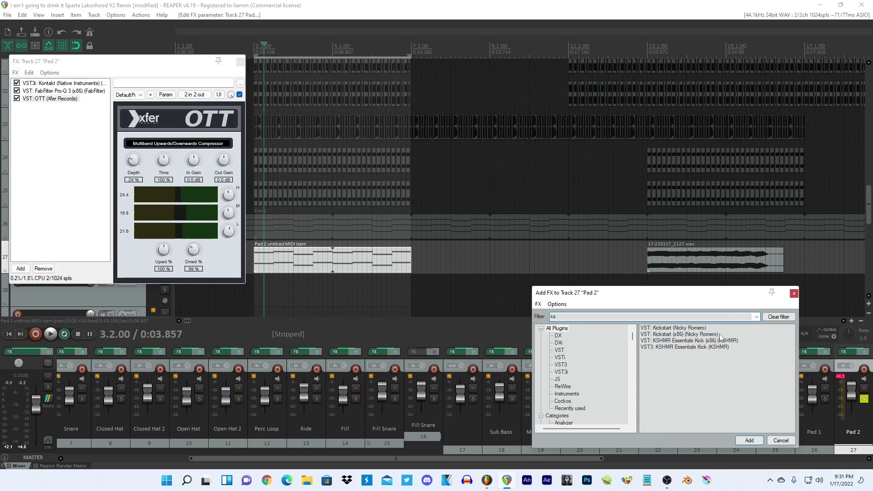
pyautogui.doubleClick(715, 347)
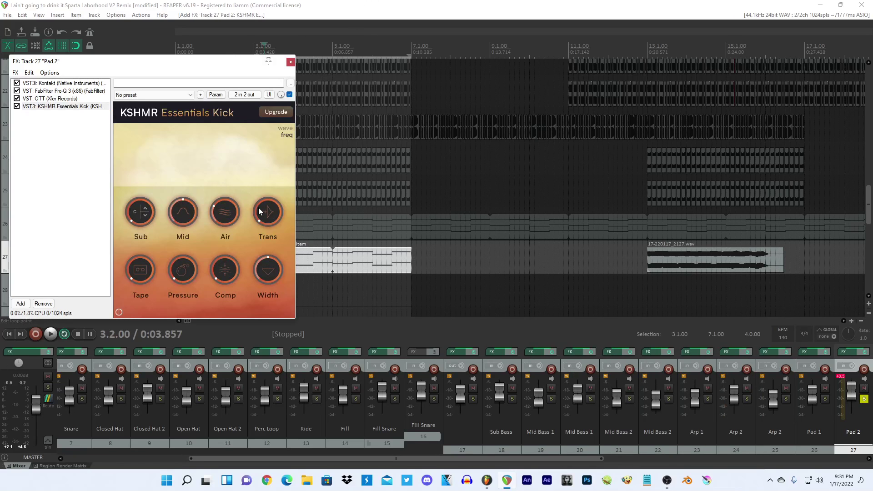
# Adjust the Pressure, Air and Trans amounts of KSHMR Essentials Kick during playback, and close the Pad 2 effects window.
pyautogui.press('space')
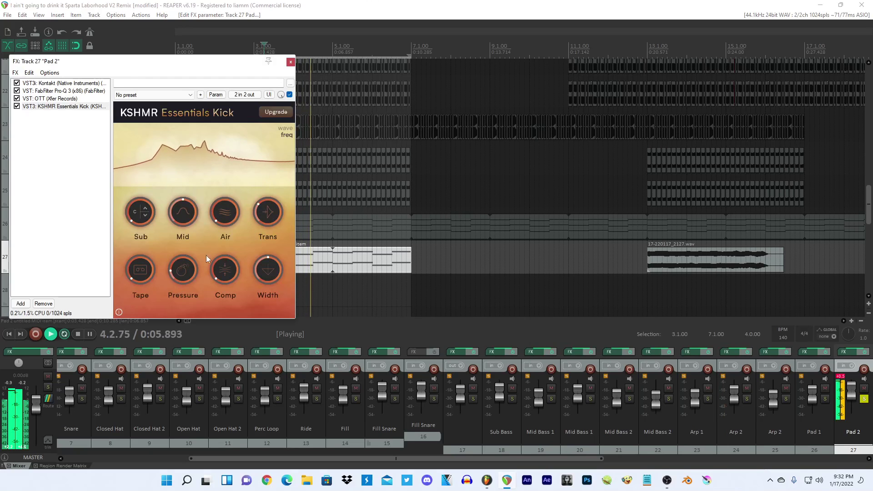
pyautogui.moveTo(197, 266); pyautogui.dragTo(198, 278)
pyautogui.moveTo(229, 214); pyautogui.dragTo(236, 138)
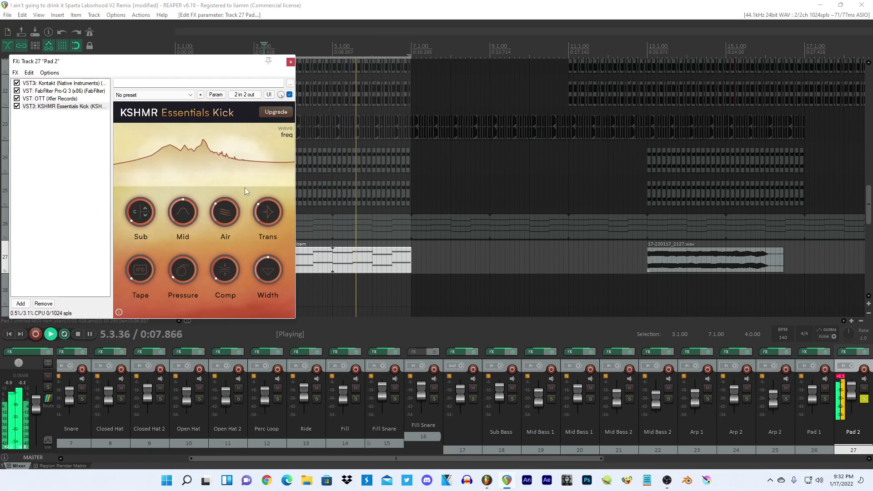
pyautogui.moveTo(268, 212); pyautogui.dragTo(263, 231)
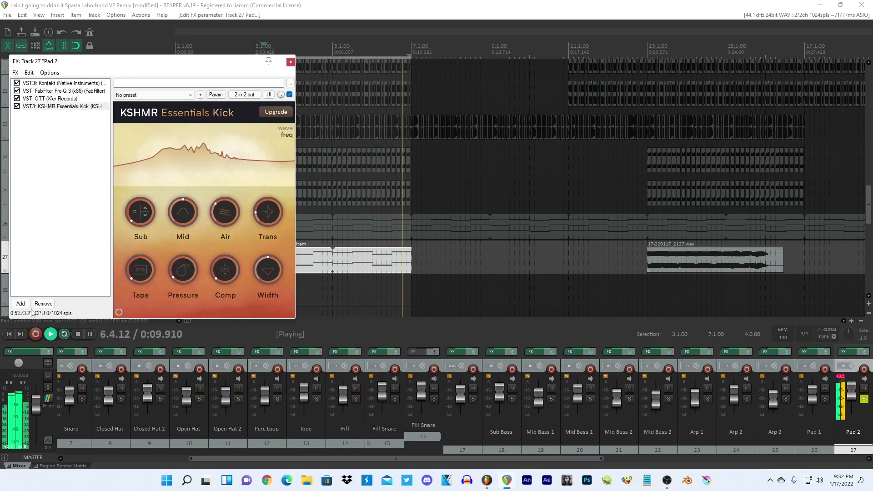
pyautogui.click(217, 5)
pyautogui.press('space')
pyautogui.click(291, 62)
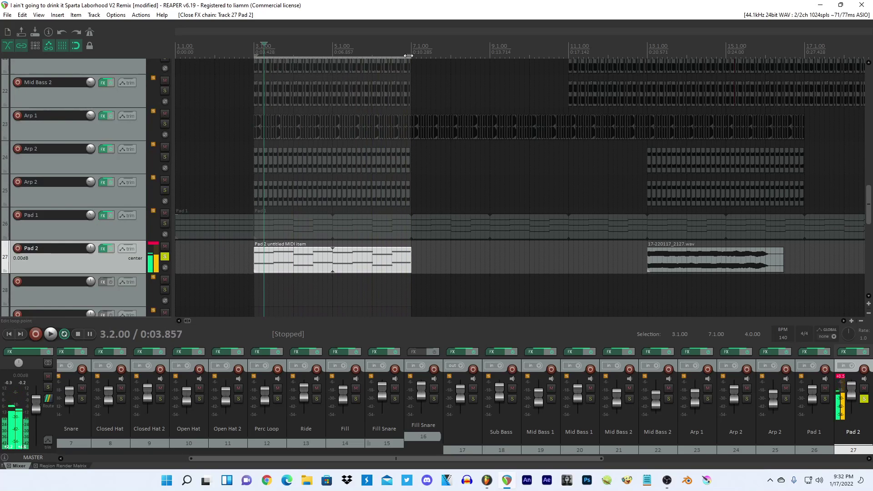
# Clear the time selection, play from bar 3, and lower the Pad 2 track volume to -7.30 dB.
pyautogui.moveTo(408, 55); pyautogui.dragTo(254, 55)
pyautogui.press('space')
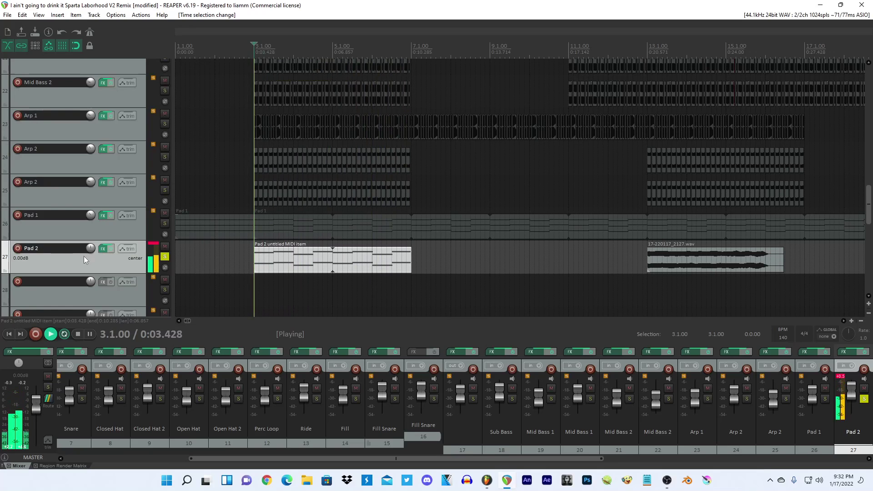
pyautogui.scroll(-5, 84, 256)
pyautogui.scroll(-2, 312, 259)
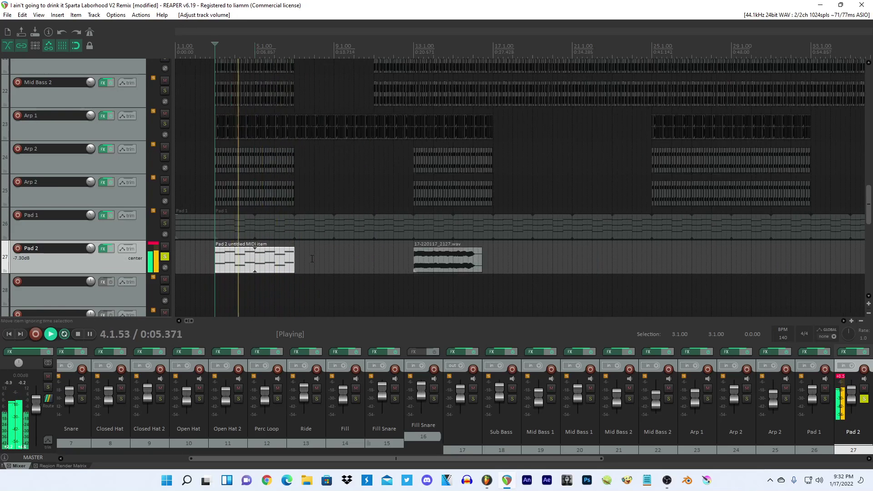
# Move the source sample item on Pad 2 past the end of the arrangement, to about bar 97.
pyautogui.scroll(-2, 312, 258)
pyautogui.click(366, 257)
pyautogui.scroll(-3, 250, 252)
pyautogui.press('Delete')
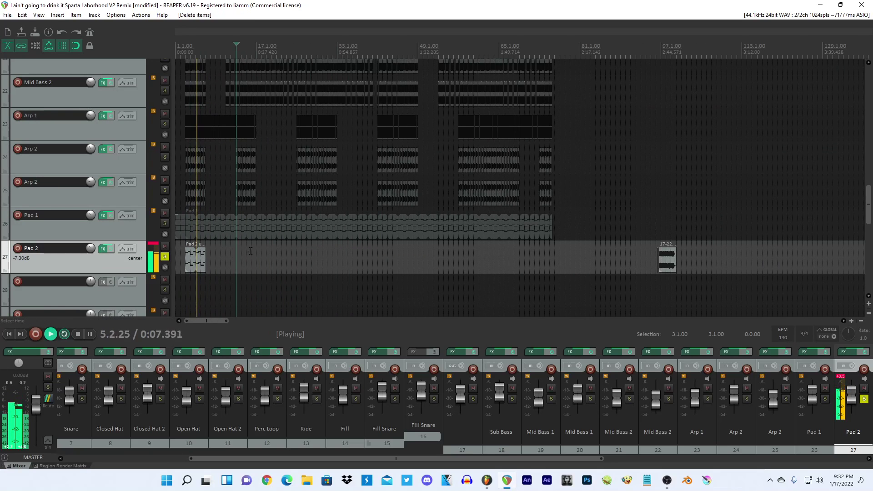
# Stop playback, check the pattern layout in the FL Studio playlist, and switch back to REAPER.
pyautogui.click(203, 258)
pyautogui.press('space')
pyautogui.click(487, 482)
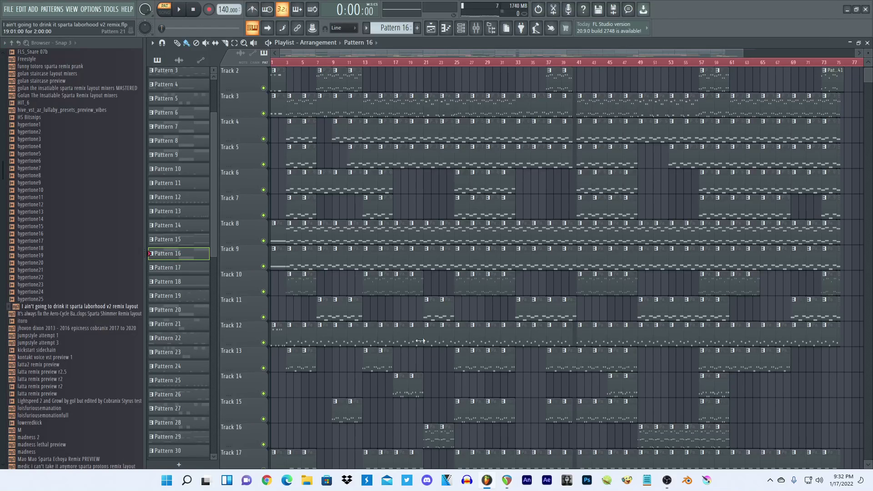
pyautogui.click(506, 480)
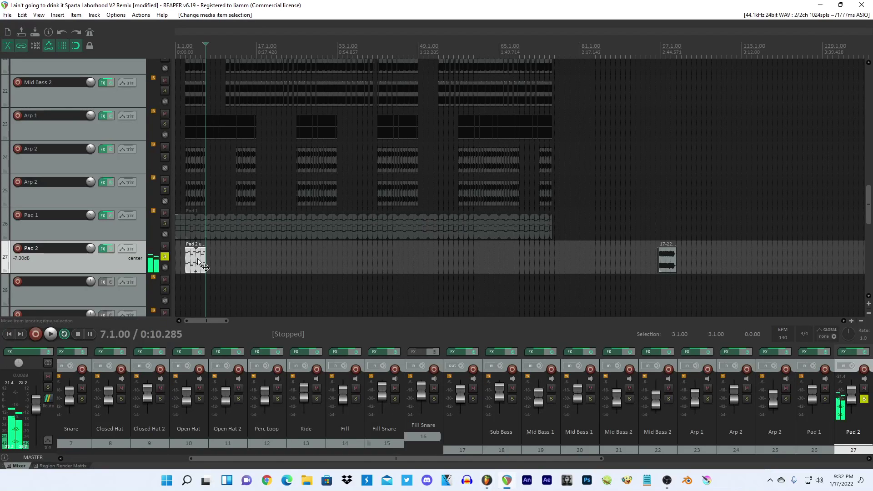
# Split the Pad 2 MIDI item at bar 5 and delete its second half.
pyautogui.scroll(5, 292, 268)
pyautogui.click(288, 269)
pyautogui.press('s')
pyautogui.press('Delete')
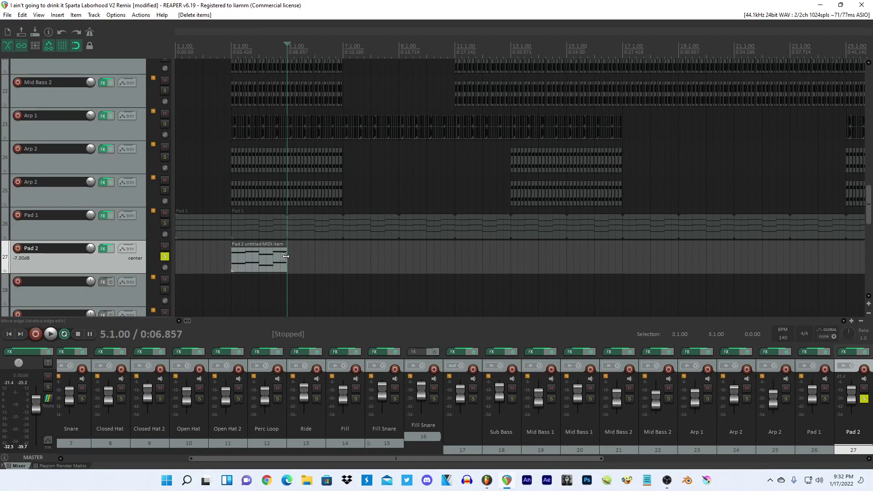
# Paste a two-bar copy of the Pad 2 MIDI item at bar 6 and open it for note editing.
pyautogui.click(284, 257)
pyautogui.click(313, 257)
pyautogui.hotkey('ctrl', 'v')
pyautogui.moveTo(287, 255); pyautogui.dragTo(308, 254)
pyautogui.click(339, 254)
pyautogui.click(340, 254)
pyautogui.doubleClick(340, 254)
# Delete all notes except the opening octave pair, extend that pair across the full two bars, and close the MIDI editor.
pyautogui.moveTo(413, 101); pyautogui.dragTo(208, 287)
pyautogui.press('Delete')
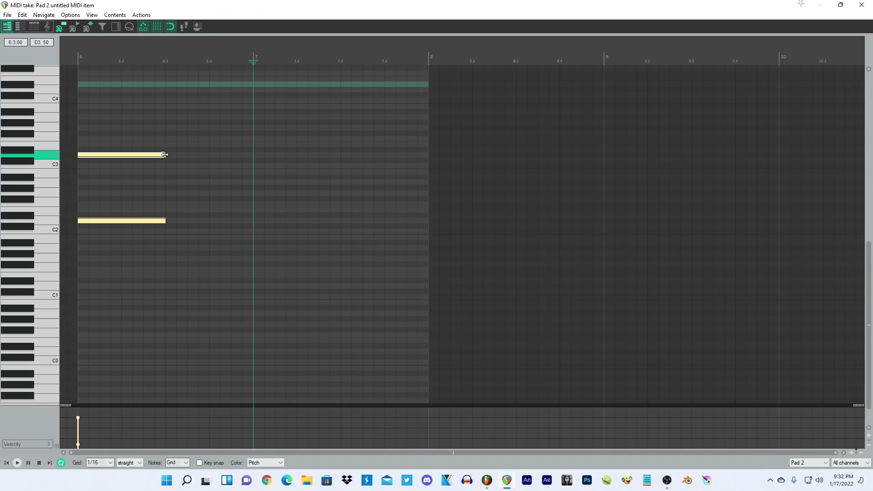
pyautogui.moveTo(164, 155); pyautogui.dragTo(435, 154)
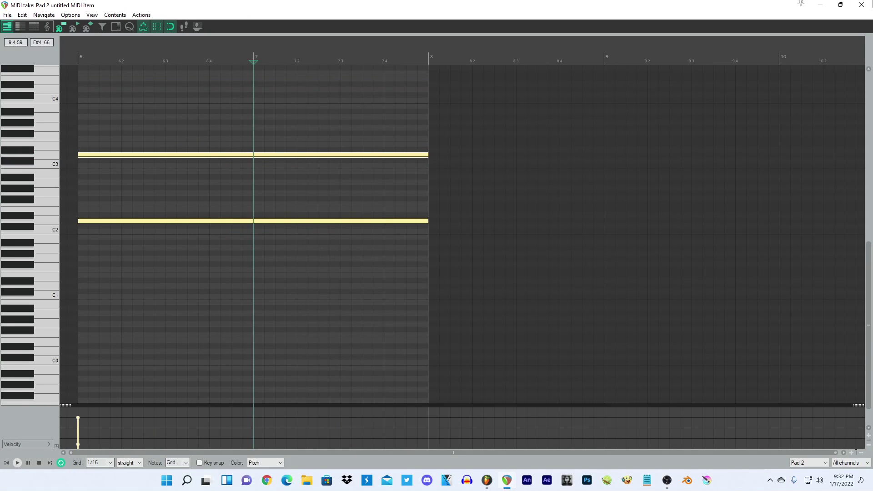
pyautogui.click(866, 4)
# Move the held-note item to bar 1 and loop the main Pad 2 item out to the song's end at 75.3.
pyautogui.moveTo(363, 261); pyautogui.dragTo(146, 258)
pyautogui.click(290, 254)
pyautogui.scroll(-4, 248, 255)
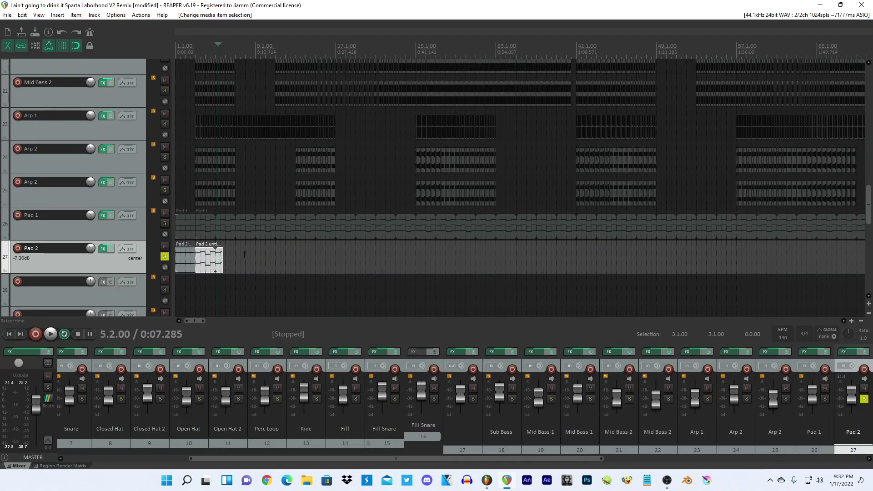
pyautogui.scroll(-2, 204, 256)
pyautogui.moveTo(199, 256); pyautogui.dragTo(510, 253)
pyautogui.click(551, 232)
pyautogui.scroll(8, 552, 232)
pyautogui.scroll(-10, 498, 252)
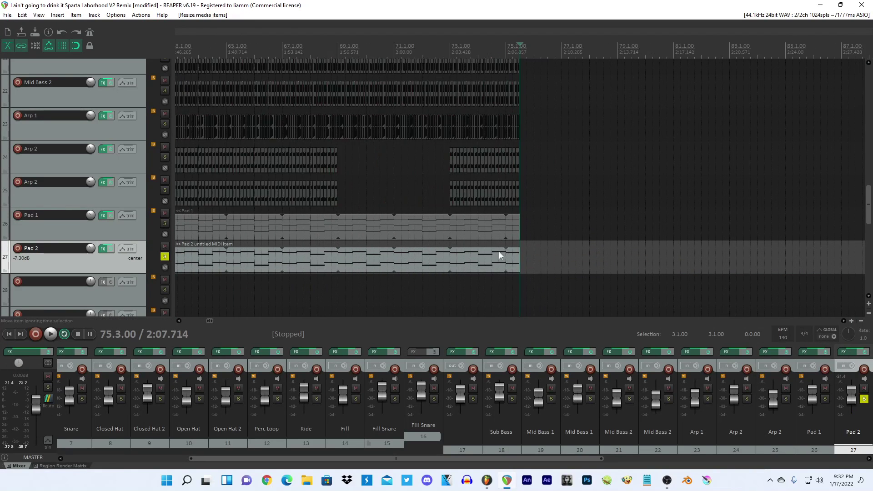
# Play Pad 1 and Pad 2 together from bar 3, set Pad 2's volume to -7.72 dB, and unsolo both tracks.
pyautogui.click(179, 254)
pyautogui.press('space')
pyautogui.click(164, 223)
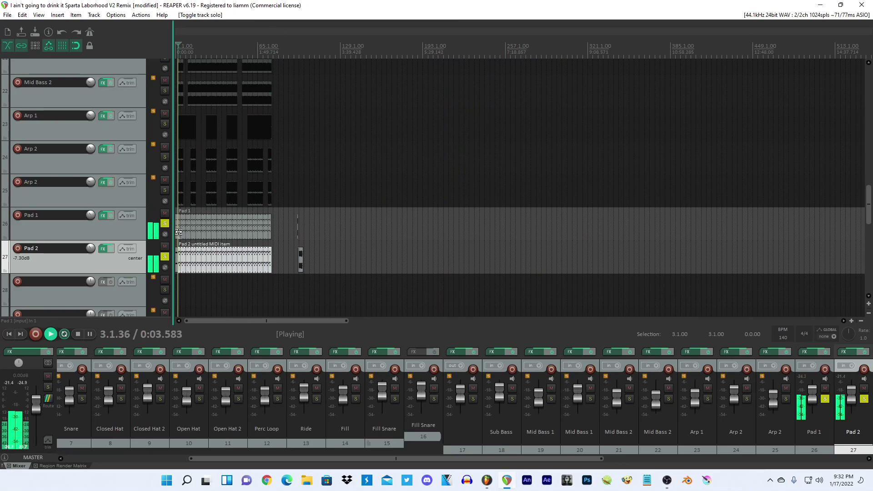
pyautogui.scroll(8, 177, 237)
pyautogui.scroll(-1, 94, 248)
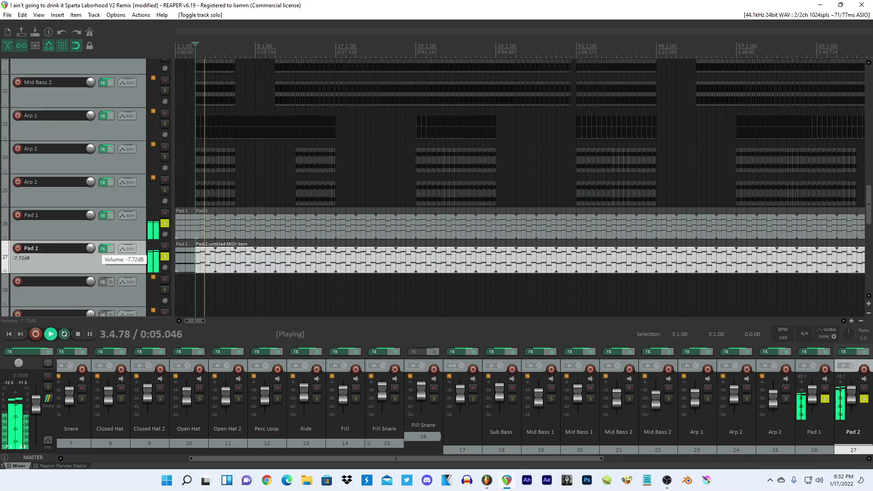
pyautogui.click(165, 258)
pyautogui.click(165, 223)
pyautogui.scroll(-2, 230, 240)
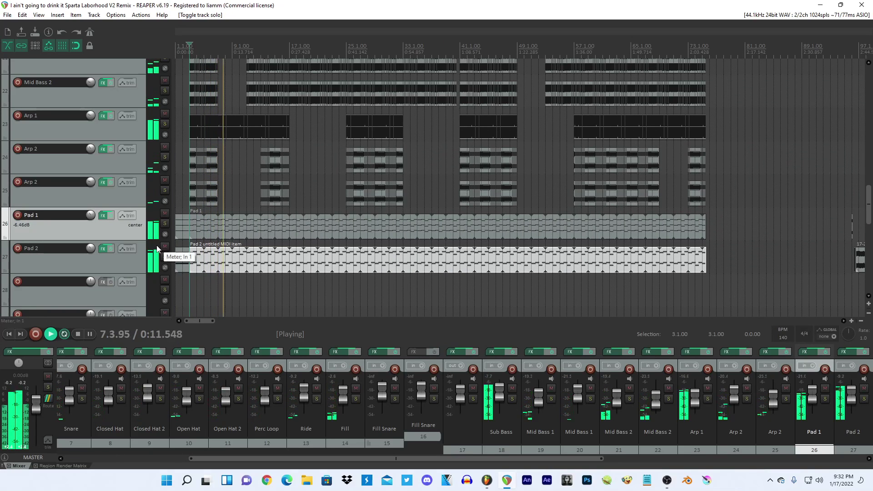
# Rename the long looped MIDI item on the Pad 2 track as Pad 2.
pyautogui.press('F2')
pyautogui.click(647, 199)
pyautogui.press('BackSpace')
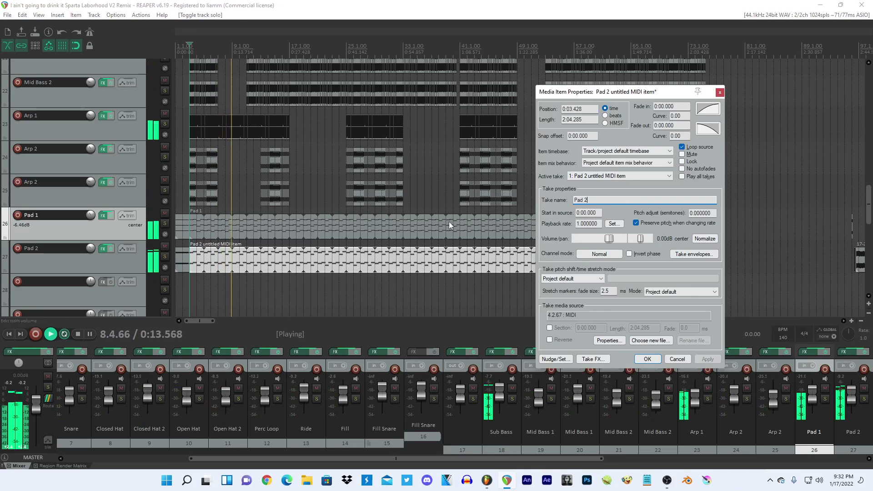
pyautogui.press('Return')
# Rename the two-bar item at the start of the Pad 2 track as Pad 2 and save the project.
pyautogui.click(186, 262)
pyautogui.scroll(3, 186, 263)
pyautogui.press('F2')
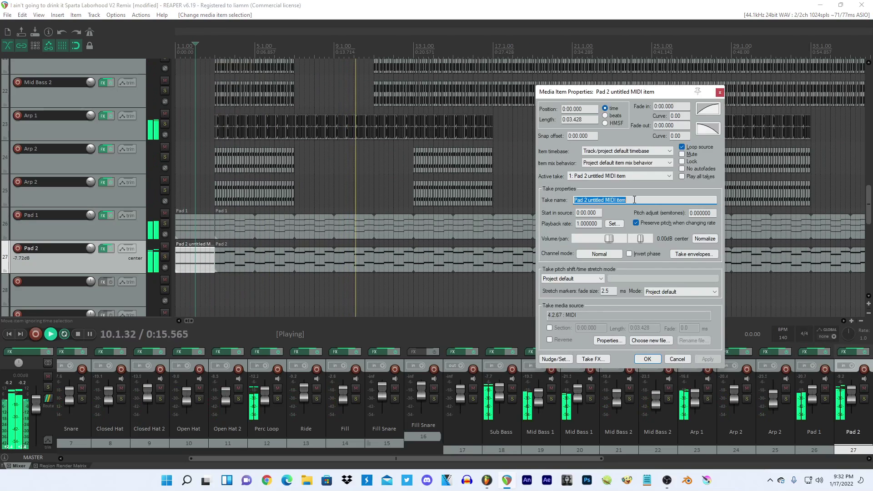
pyautogui.moveTo(634, 199); pyautogui.dragTo(588, 199)
pyautogui.press('BackSpace')
pyautogui.press('Return')
pyautogui.scroll(-3, 567, 225)
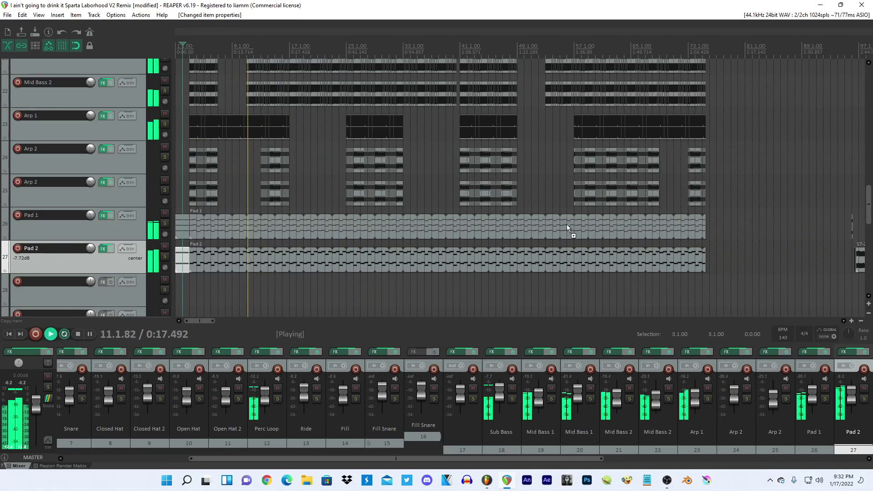
pyautogui.hotkey('ctrl', 's')
pyautogui.press('space')
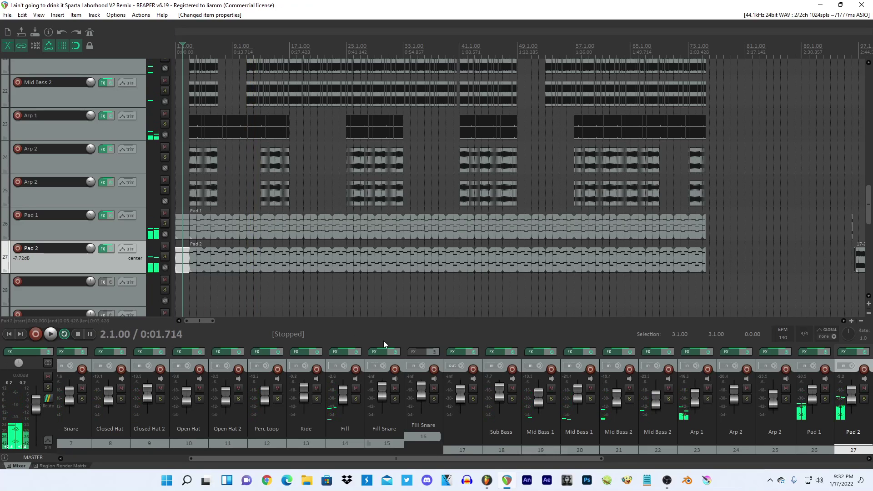
# Switch to FL Studio and audition Patterns 19, 21 and 32 in the playlist.
pyautogui.click(487, 480)
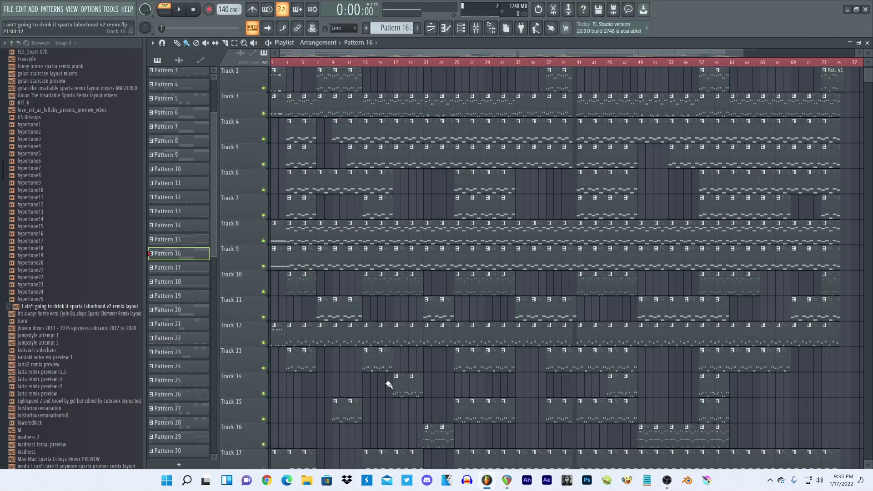
pyautogui.click(295, 284)
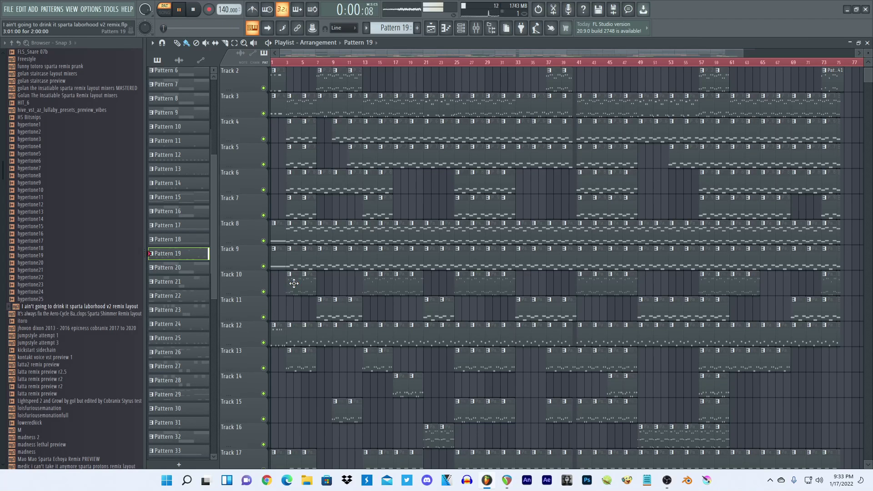
pyautogui.scroll(-3, 300, 285)
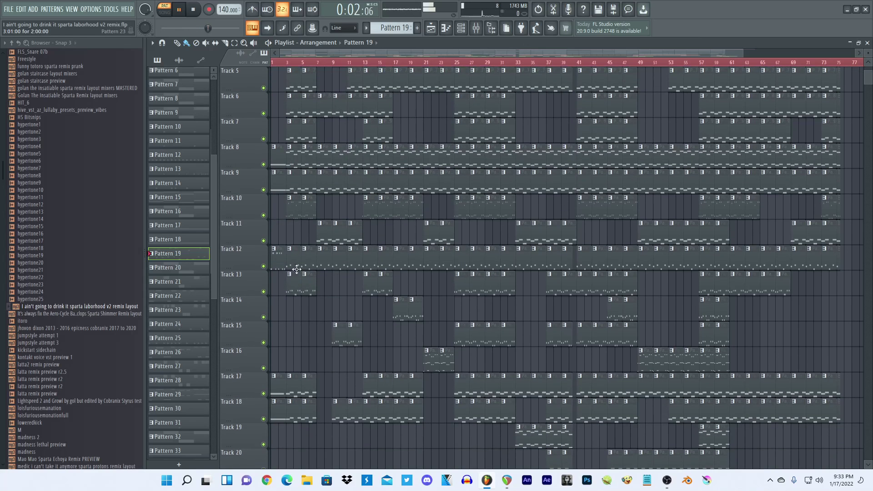
pyautogui.click(294, 263)
pyautogui.scroll(-4, 298, 265)
pyautogui.click(288, 289)
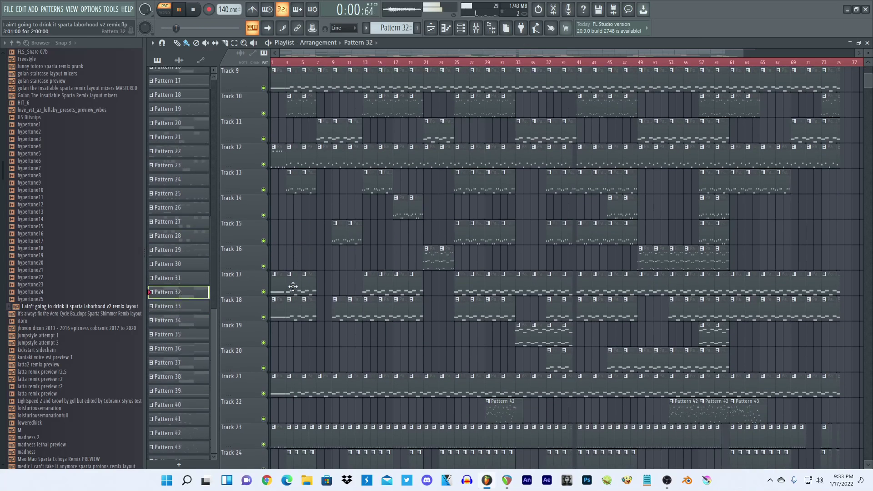
# Compare Patterns 21 and 38 in the FL Studio playlist by ear and replay Pattern 19 on Track 10.
pyautogui.scroll(3, 259, 244)
pyautogui.click(333, 162)
pyautogui.scroll(1, 346, 205)
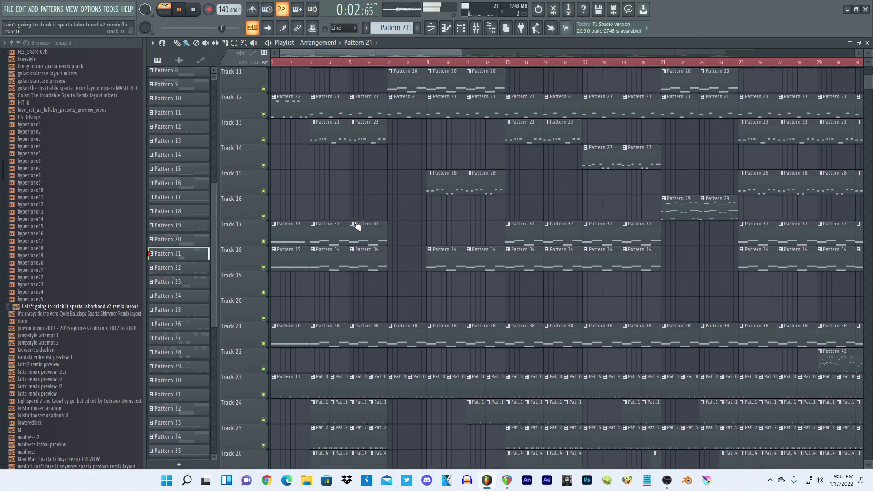
pyautogui.click(334, 407)
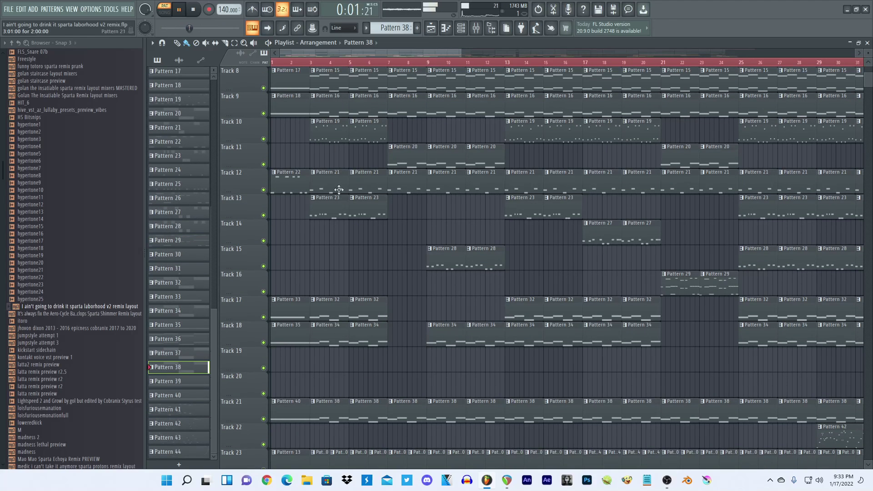
pyautogui.scroll(-3, 350, 278)
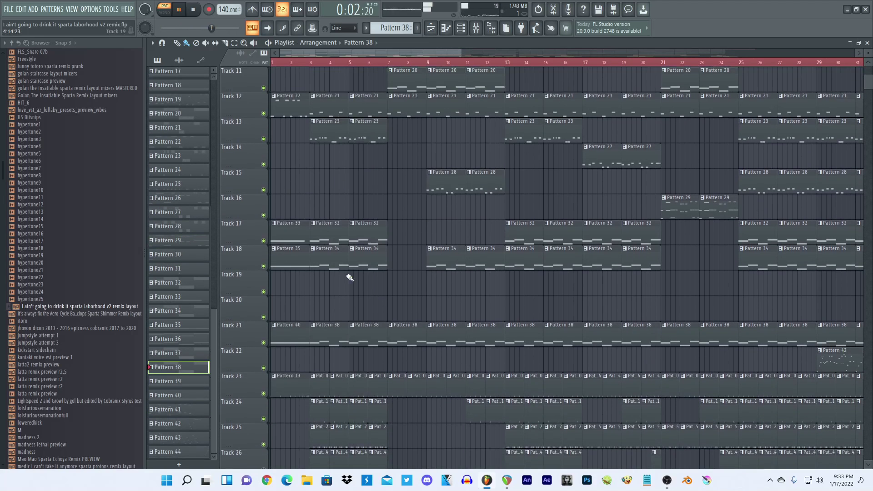
pyautogui.click(325, 104)
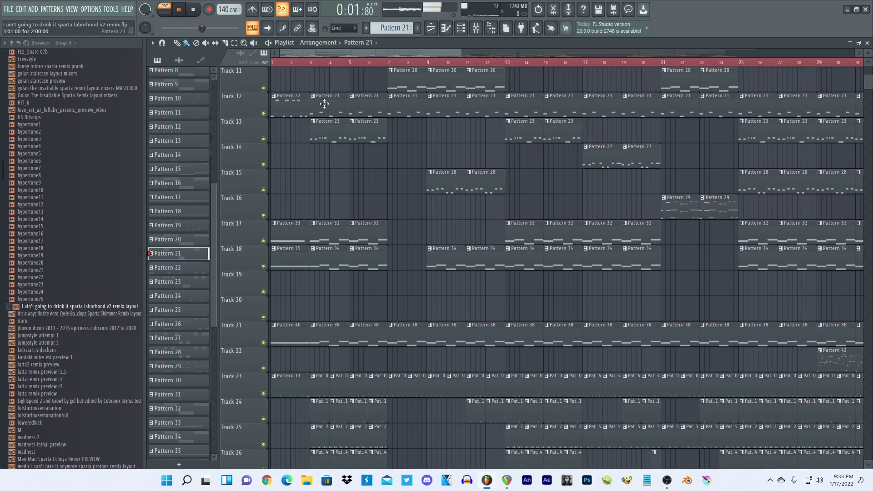
pyautogui.scroll(-3, 331, 122)
pyautogui.scroll(5, 298, 211)
pyautogui.scroll(2, 269, 237)
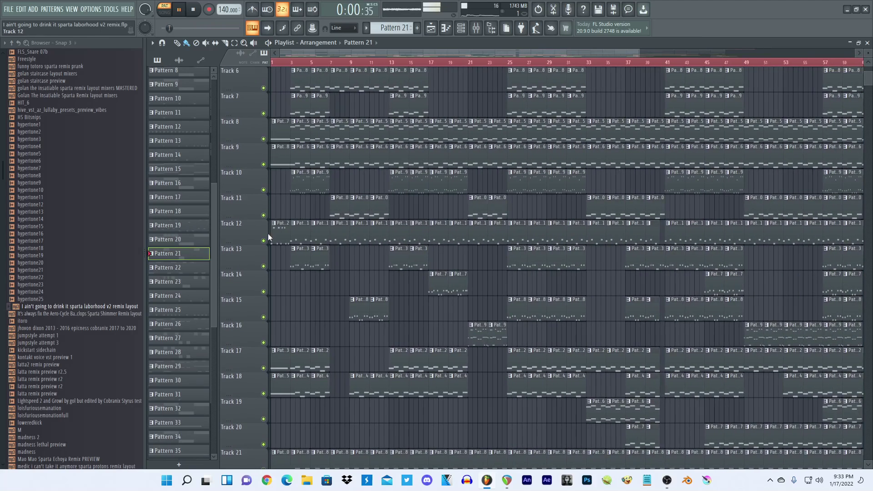
pyautogui.scroll(5, 268, 237)
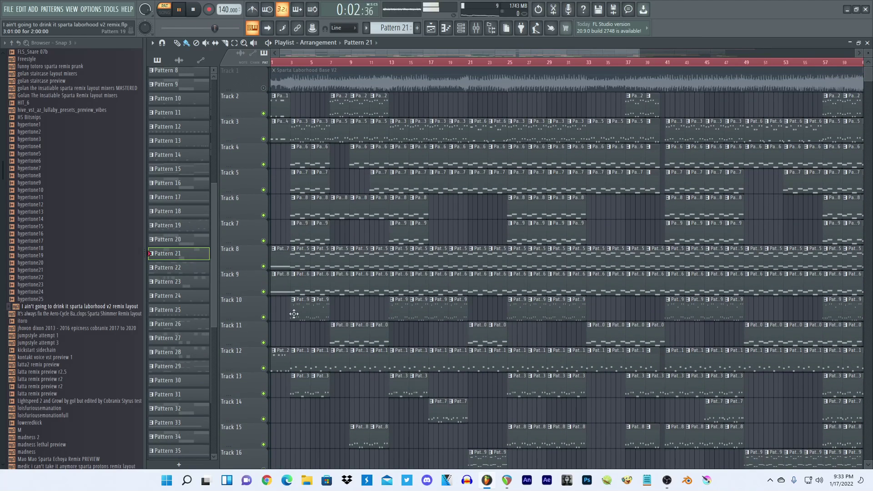
pyautogui.click(299, 308)
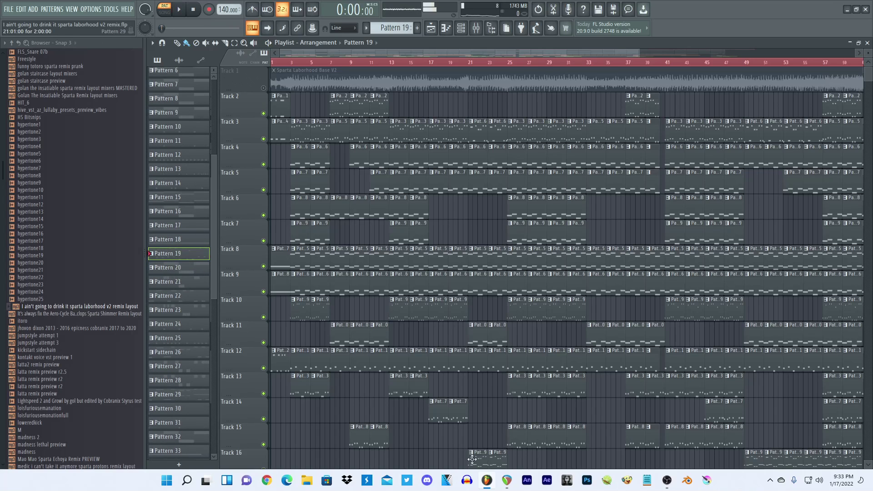
# Switch to REAPER, play the mix, and locate the Team Neighborhood source item at 546.4.00 on track 4.
pyautogui.click(506, 483)
pyautogui.press('space')
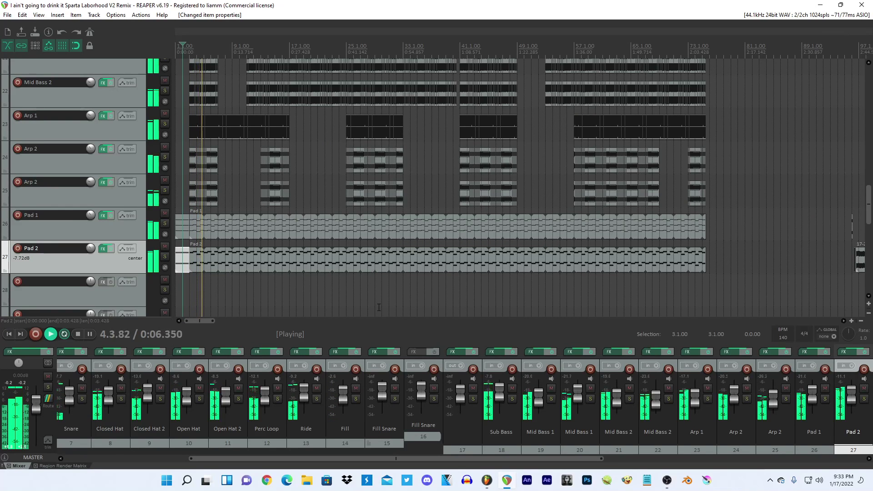
pyautogui.scroll(-2, 370, 263)
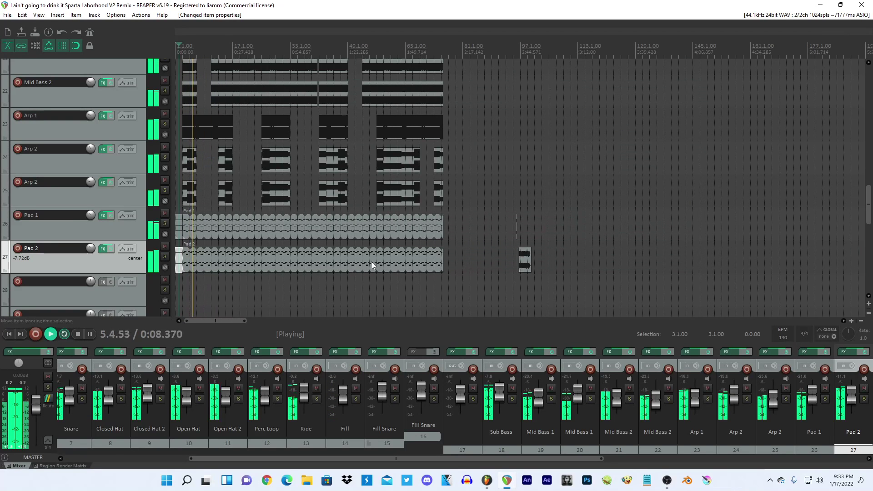
pyautogui.scroll(-1, 593, 238)
pyautogui.moveTo(868, 216); pyautogui.dragTo(868, 91)
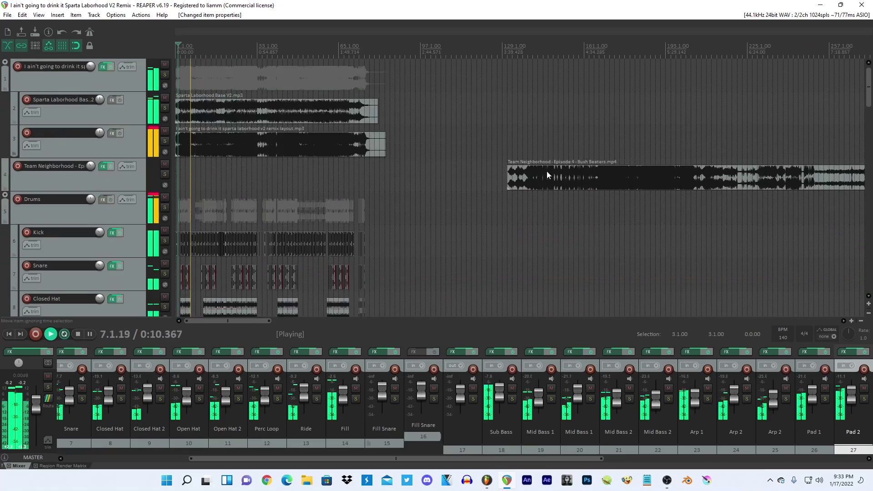
pyautogui.scroll(-4, 546, 175)
pyautogui.click(531, 181)
pyautogui.press('space')
pyautogui.scroll(4, 529, 184)
pyautogui.hotkey('shift', 'c')
pyautogui.write('V')
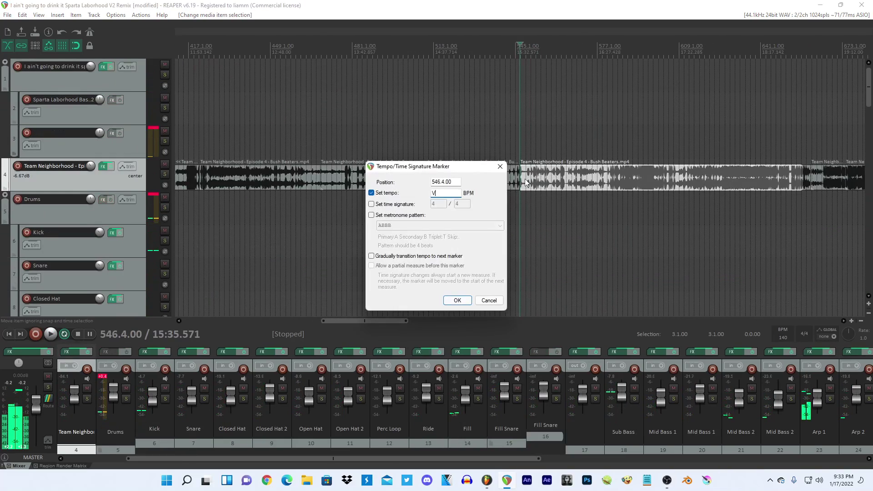
pyautogui.click(489, 300)
# Show the video preview and audition the Team Neighborhood source footage around 546.4 for a usable sound.
pyautogui.scroll(3, 486, 182)
pyautogui.hotkey('ctrl', 'shift', 'v')
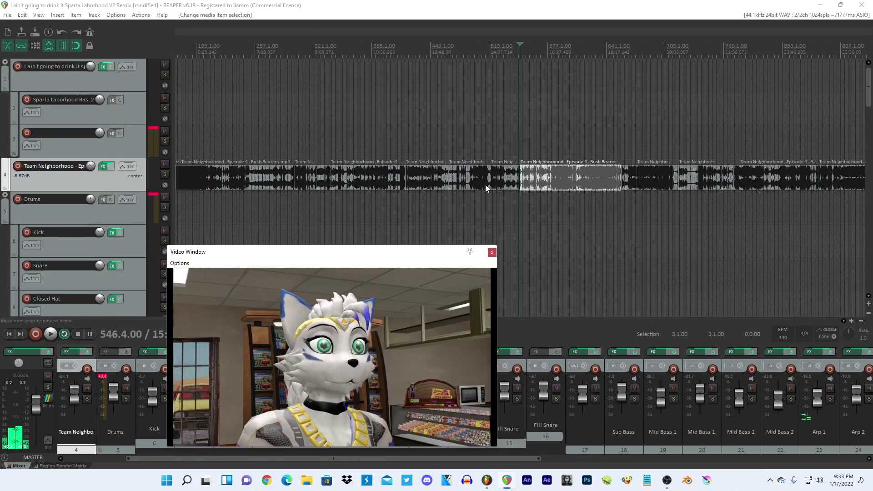
pyautogui.press('space')
pyautogui.press('space')
pyautogui.click(516, 181)
pyautogui.press('space')
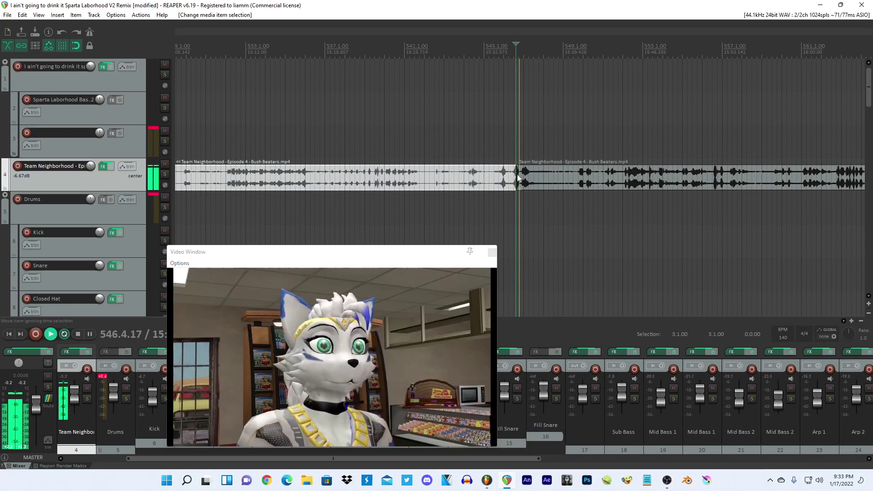
pyautogui.press('space')
pyautogui.press('s')
pyautogui.click(518, 178)
pyautogui.scroll(3, 518, 177)
pyautogui.press('space')
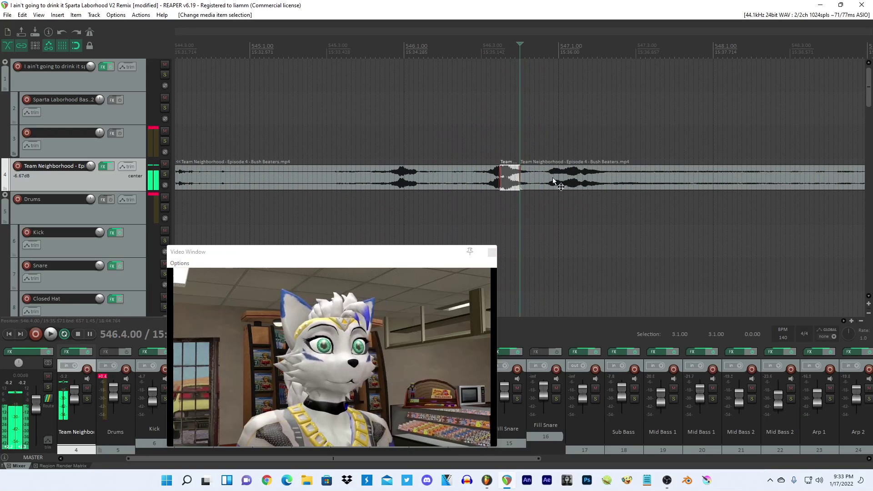
pyautogui.press('space')
# Split the Team Neighborhood source item at 546.4.79 and 547.1.21 to isolate a short slice.
pyautogui.click(508, 48)
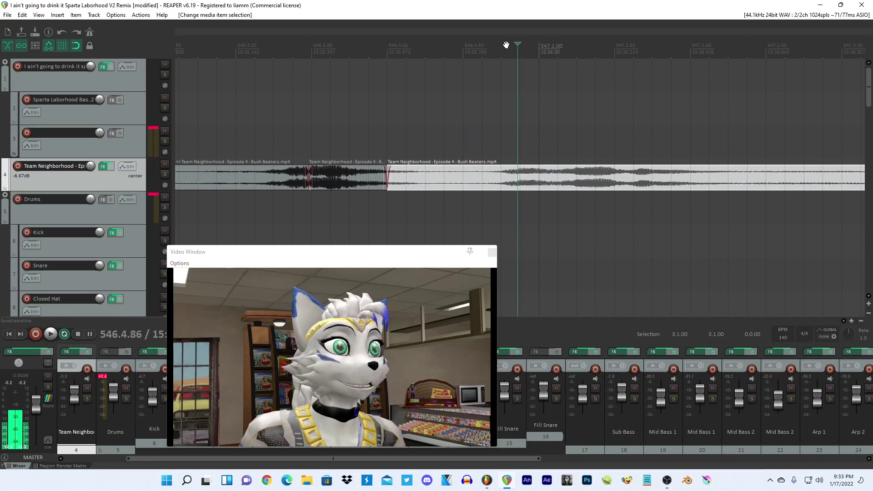
pyautogui.press('s')
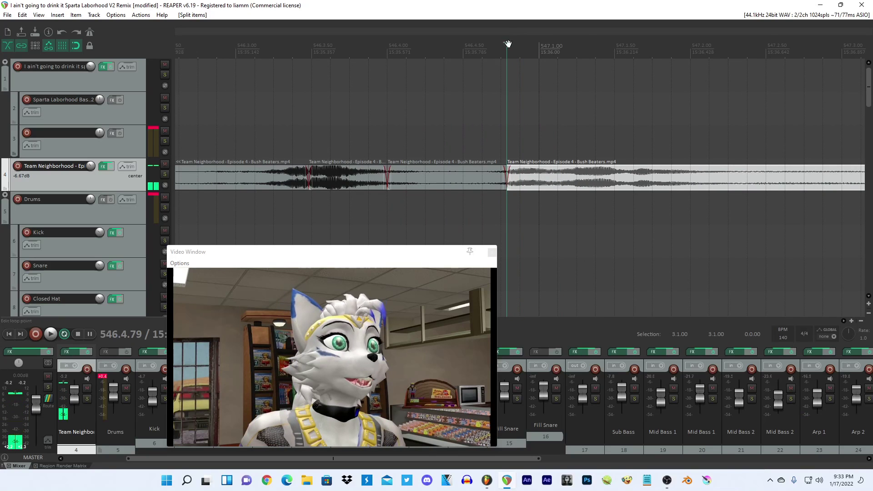
pyautogui.moveTo(508, 44); pyautogui.dragTo(571, 43)
pyautogui.press('s')
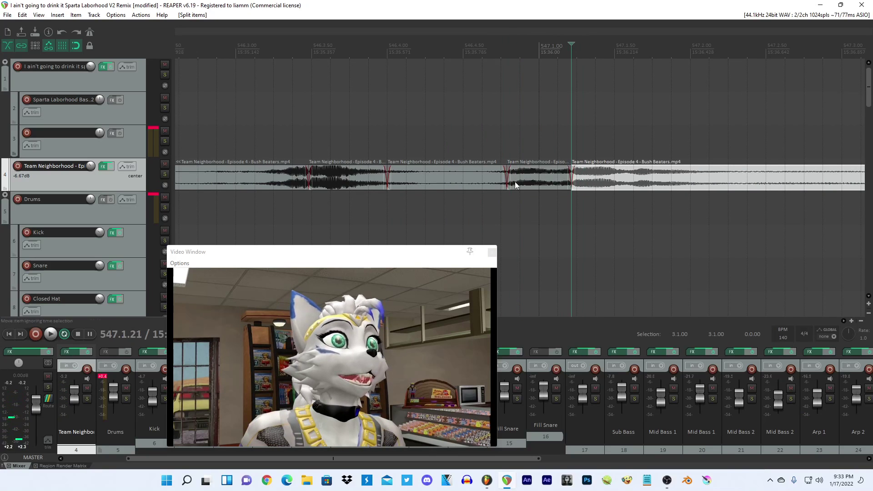
# Copy the isolated source slice to bar 3 on the empty track 28 and solo that track.
pyautogui.click(519, 185)
pyautogui.click(492, 252)
pyautogui.scroll(-20, 503, 217)
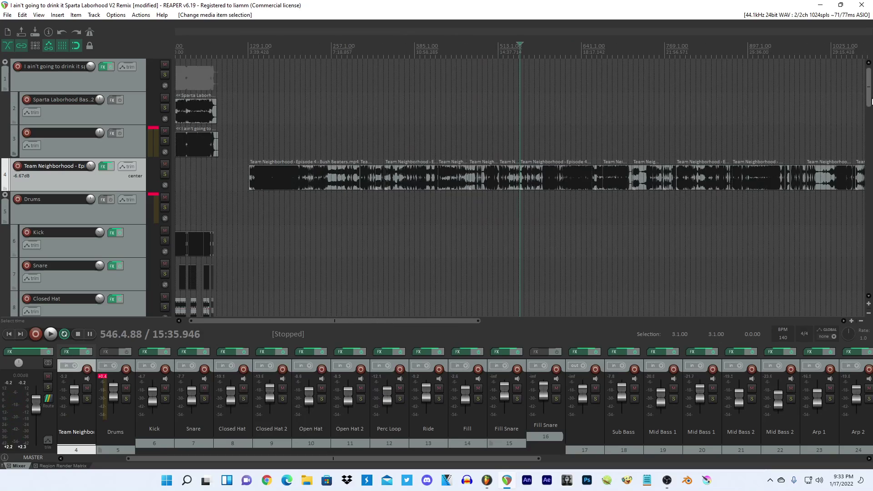
pyautogui.moveTo(870, 101); pyautogui.dragTo(869, 227)
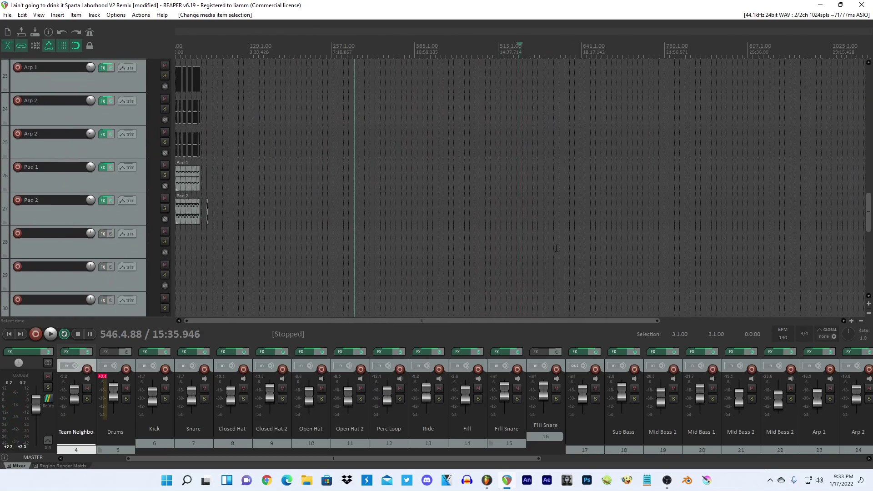
pyautogui.click(183, 233)
pyautogui.scroll(12, 182, 233)
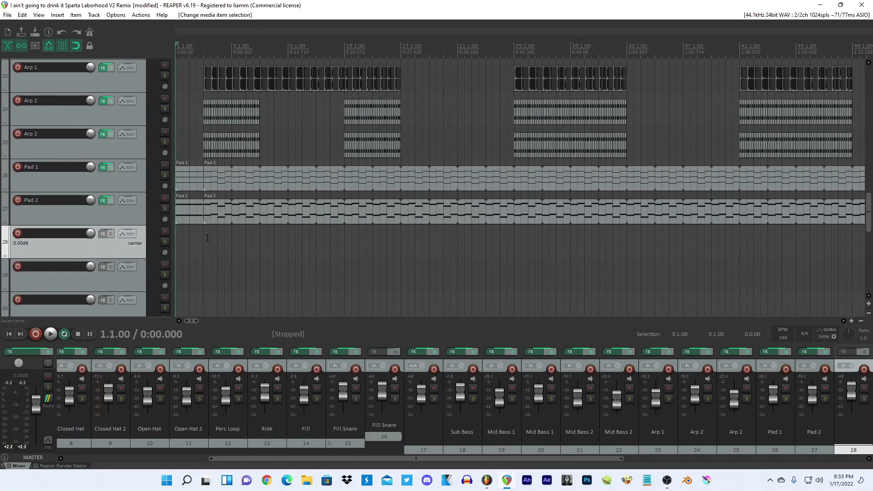
pyautogui.click(204, 237)
pyautogui.scroll(6, 205, 237)
pyautogui.click(165, 242)
pyautogui.scroll(5, 218, 247)
pyautogui.hotkey('ctrl', 'v')
# Play the pasted slice and add the VST3 Voloco effect to track 28.
pyautogui.click(476, 240)
pyautogui.press('space')
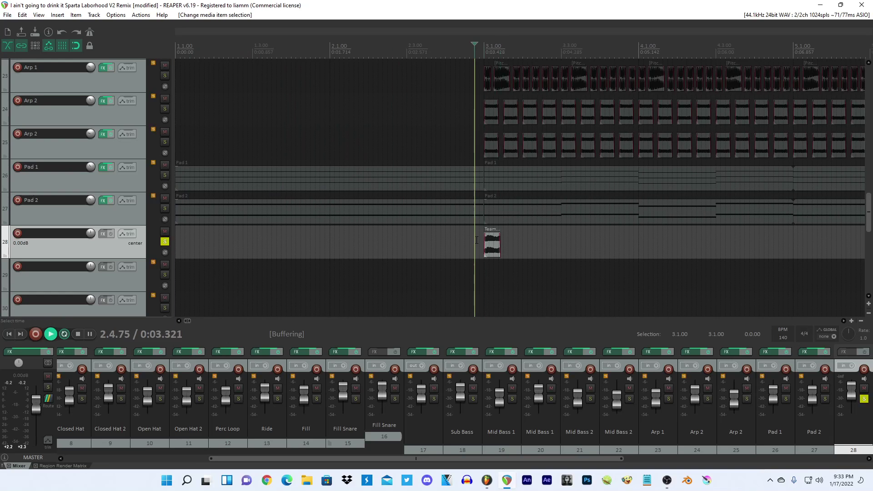
pyautogui.scroll(3, 476, 240)
pyautogui.press('space')
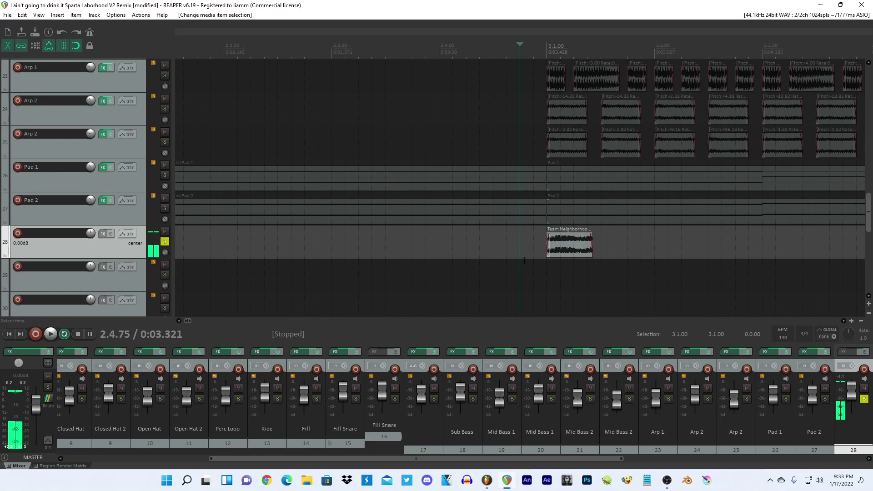
pyautogui.click(103, 234)
pyautogui.write('volo')
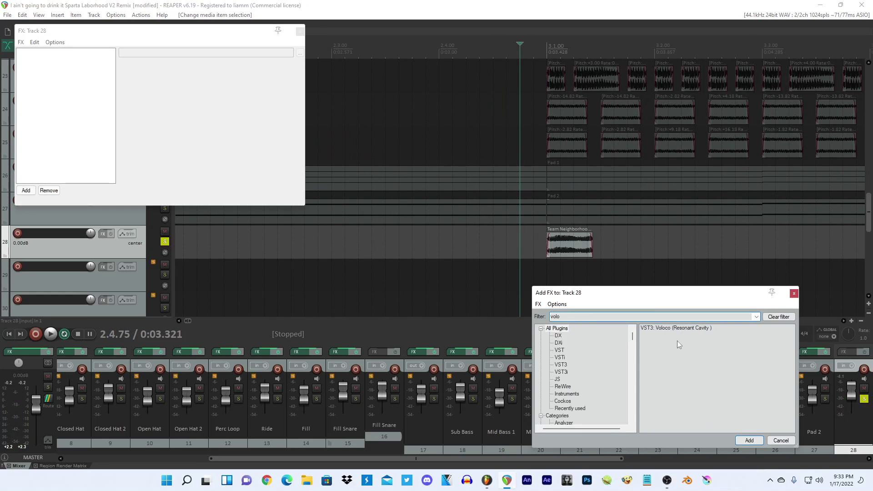
pyautogui.doubleClick(676, 328)
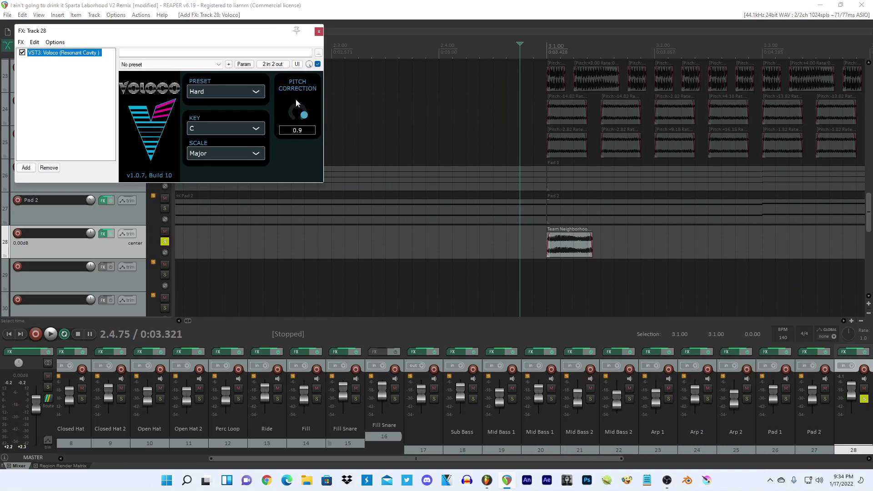
# Try Voloco's pitch correction at 0.0 on track 28 and play the slice from 3.1.00.
pyautogui.moveTo(296, 104); pyautogui.dragTo(297, 132)
pyautogui.click(404, 2)
pyautogui.press('space')
pyautogui.click(552, 244)
pyautogui.press('space')
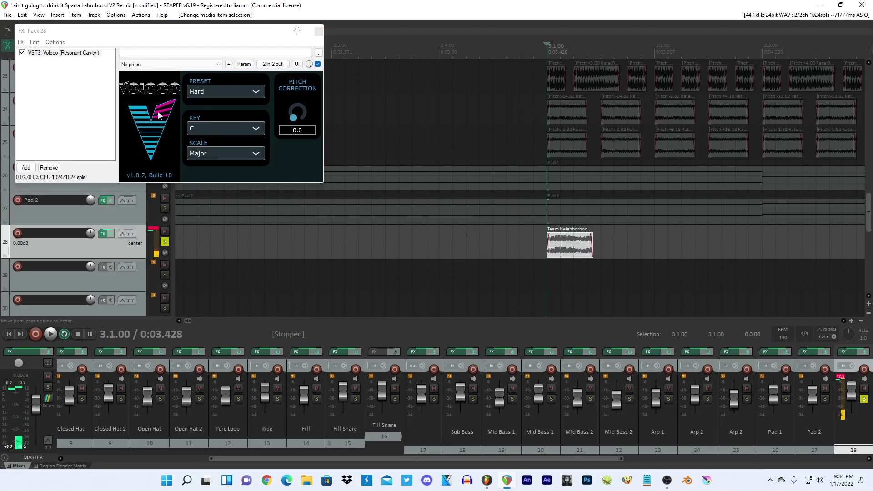
pyautogui.press('space')
pyautogui.press('space')
pyautogui.press('space')
# Set Voloco's pitch correction to 1.0 and replay the track 28 slice to compare the sound.
pyautogui.moveTo(299, 114); pyautogui.dragTo(320, 168)
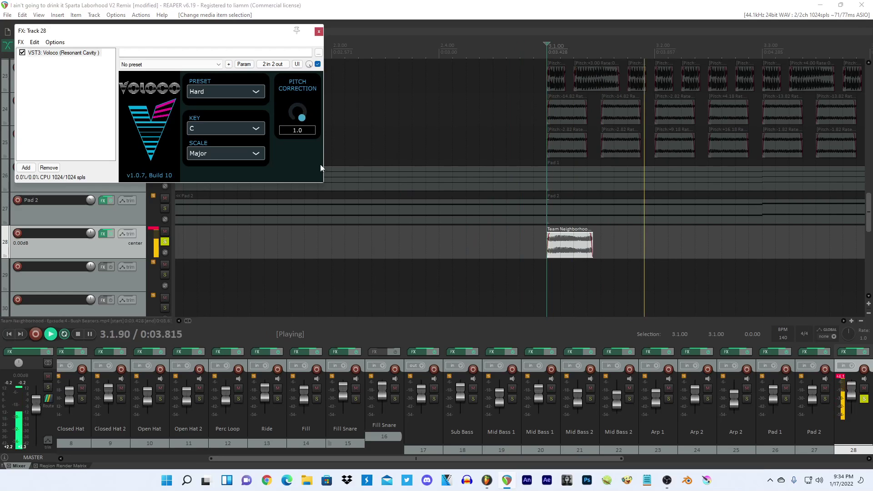
pyautogui.click(332, 5)
pyautogui.press('space')
pyautogui.press('space')
pyautogui.press('space')
pyautogui.press('space')
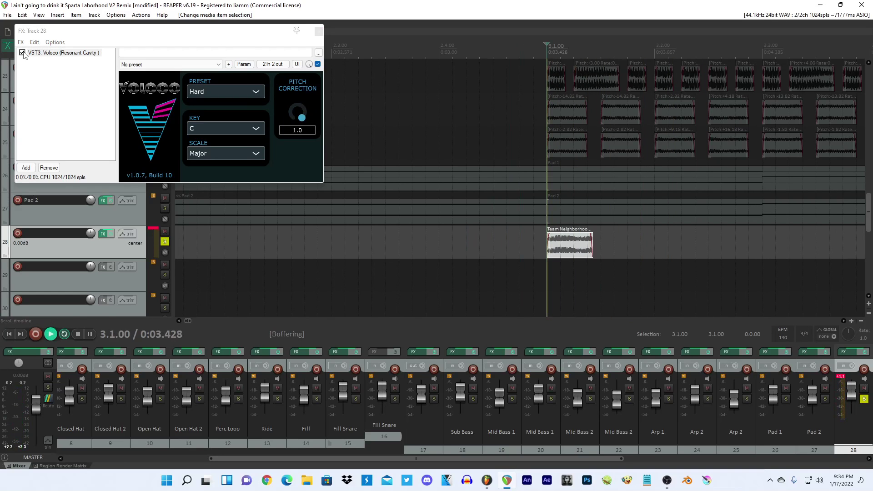
pyautogui.press('space')
# Try extending the end of the track 28 slice to just past bar 5 and listen to the longer source audio.
pyautogui.click(441, 228)
pyautogui.press('space')
pyautogui.scroll(-4, 451, 234)
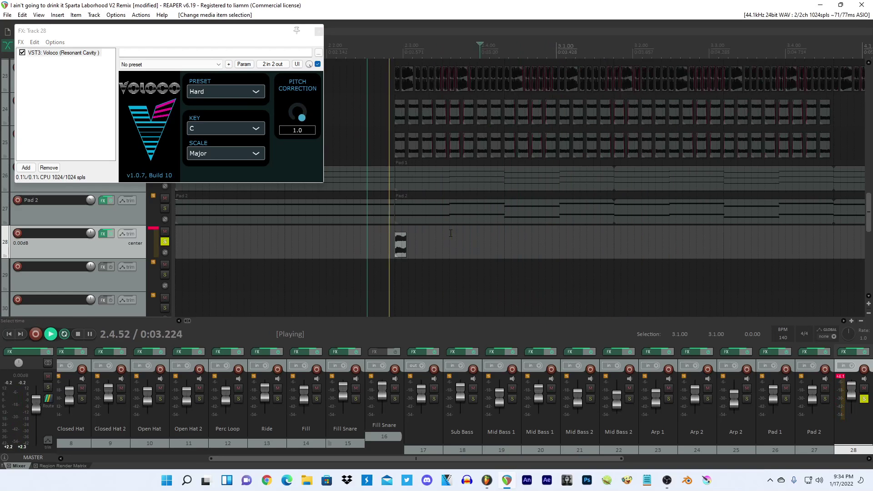
pyautogui.press('space')
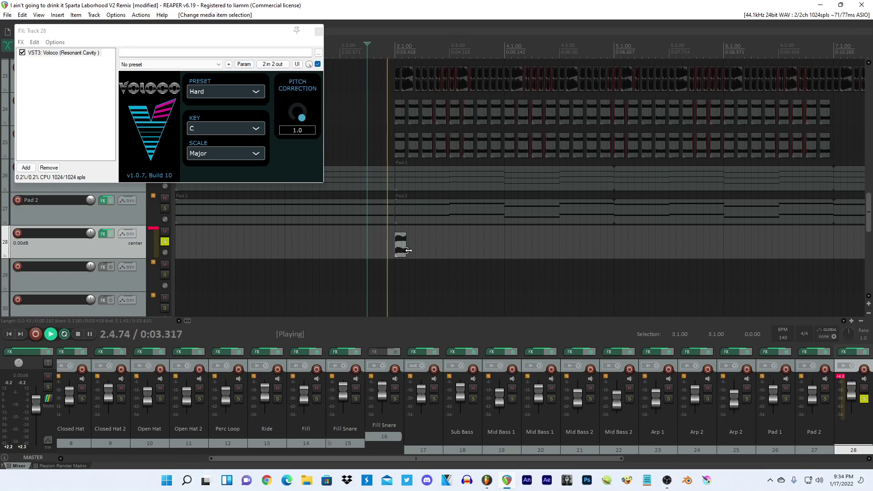
pyautogui.moveTo(407, 246); pyautogui.dragTo(632, 246)
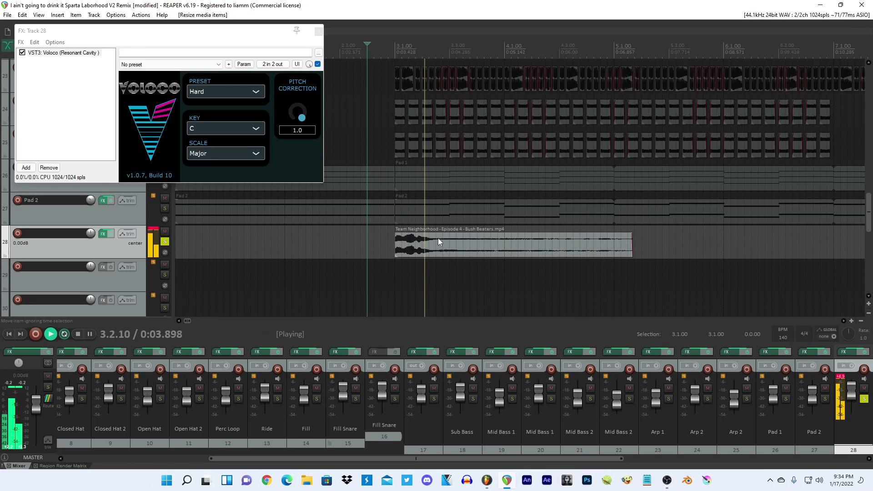
pyautogui.click(396, 246)
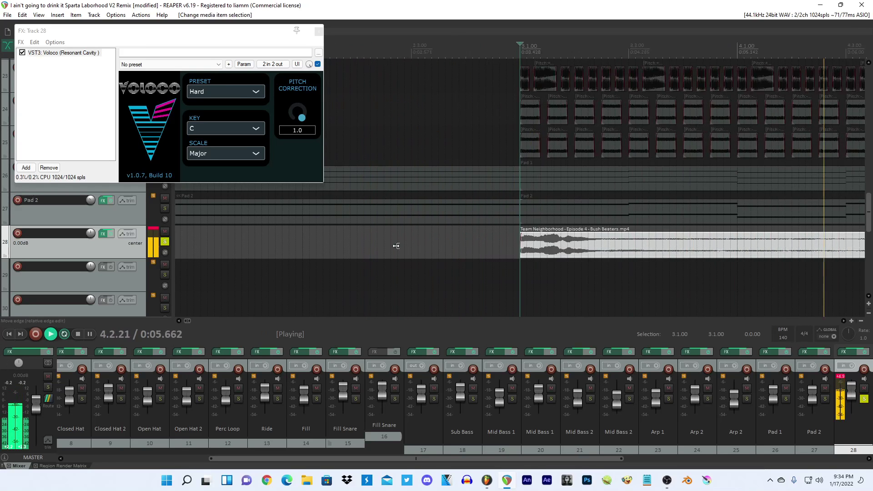
# Set Voloco's scale to Chromatic with pitch correction at 1.0 and play the extended item.
pyautogui.scroll(5, 396, 246)
pyautogui.click(226, 153)
pyautogui.click(236, 257)
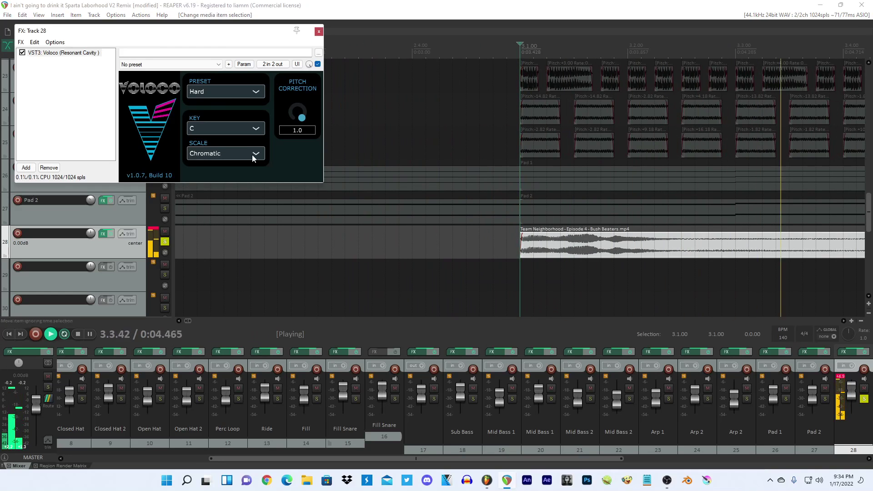
pyautogui.moveTo(298, 112); pyautogui.dragTo(322, 124)
pyautogui.click(362, 5)
pyautogui.press('space')
pyautogui.scroll(-5, 417, 212)
pyautogui.press('space')
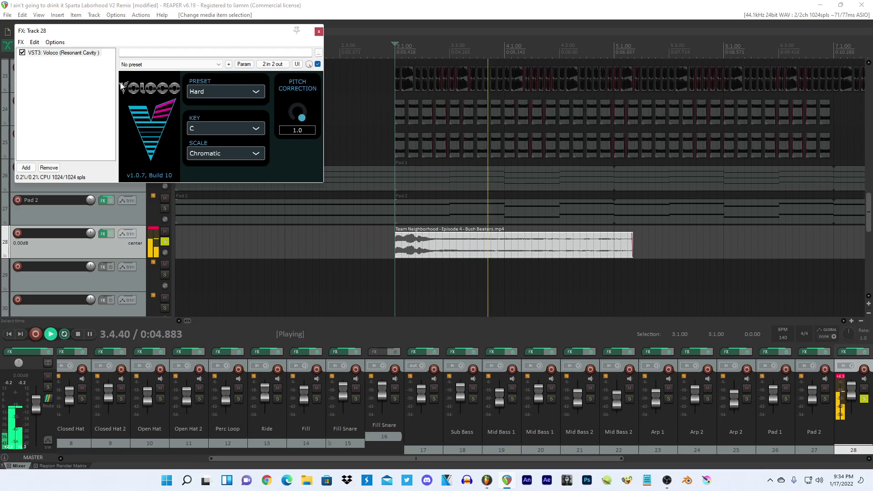
# Bypass and re-enable Voloco on track 28 and replay the item to compare the result.
pyautogui.click(21, 53)
pyautogui.click(22, 52)
pyautogui.click(189, 5)
pyautogui.press('space')
pyautogui.press('space')
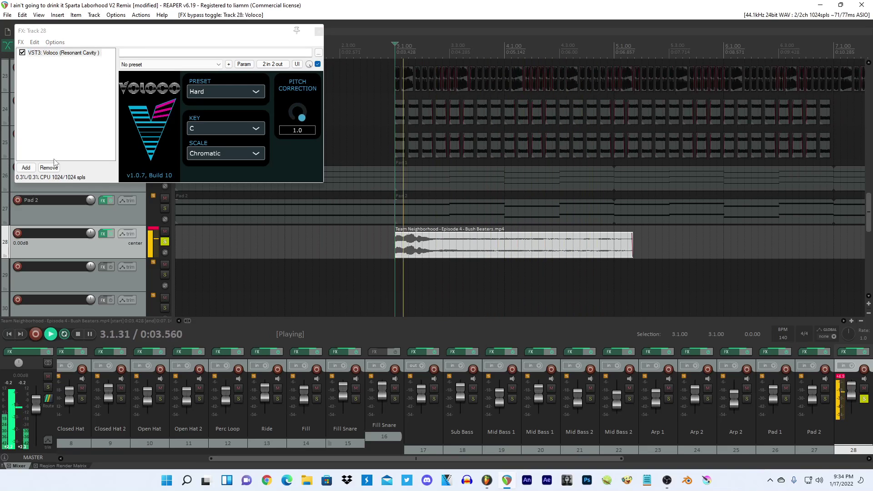
# Replace the Voloco effect on track 28 with a fresh VST3 Voloco instance and play the item.
pyautogui.click(49, 167)
pyautogui.click(26, 168)
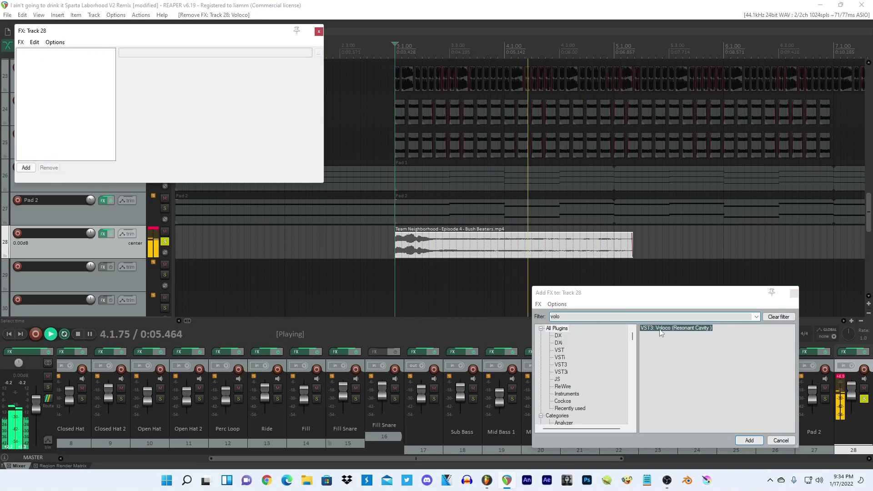
pyautogui.press('Return')
pyautogui.press('space')
pyautogui.press('space')
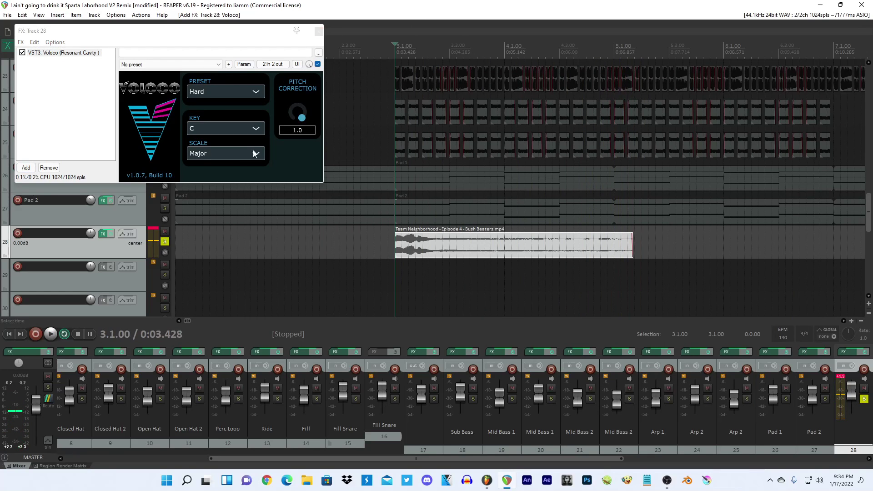
# Set the new Voloco instance's scale to Chromatic and start playback.
pyautogui.click(250, 154)
pyautogui.click(230, 256)
pyautogui.click(381, 6)
pyautogui.press('space')
# Split the track 28 item about 0.4 beat after 3.1.00, delete the remainder and audition the short slice.
pyautogui.scroll(5, 355, 246)
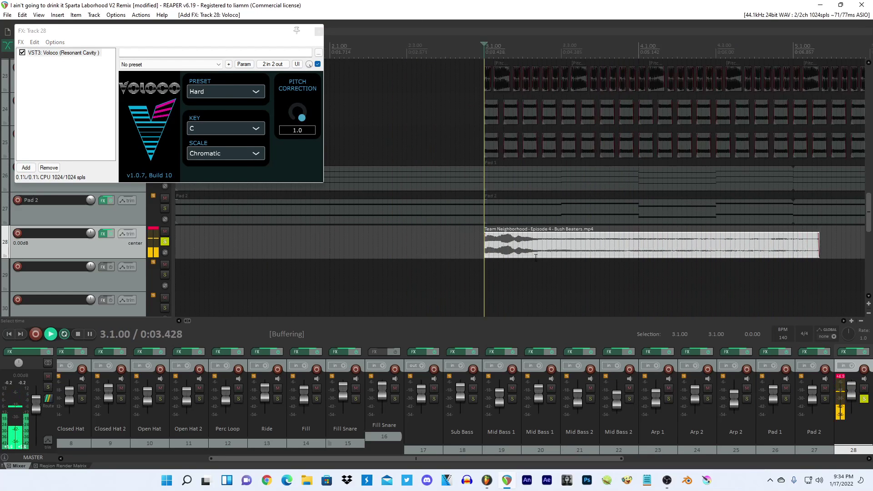
pyautogui.click(559, 245)
pyautogui.press('s')
pyautogui.press('Delete')
pyautogui.click(522, 248)
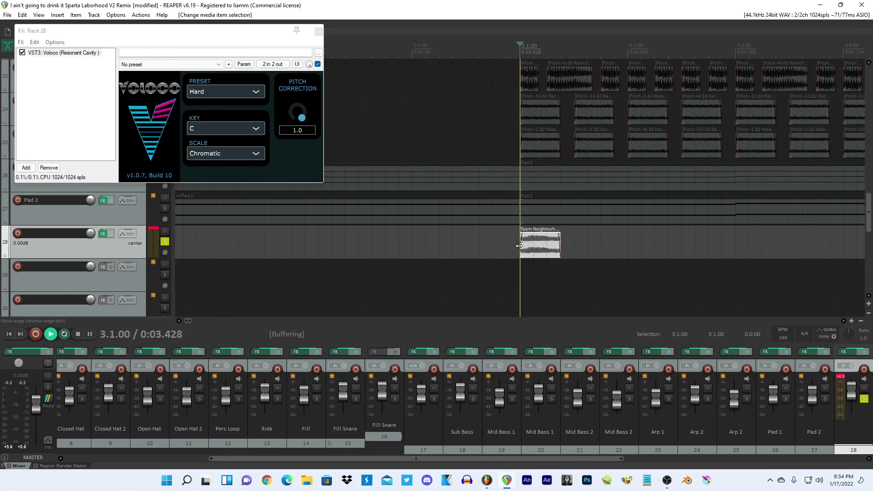
pyautogui.press('space')
pyautogui.press('space')
pyautogui.press('space')
pyautogui.press('space')
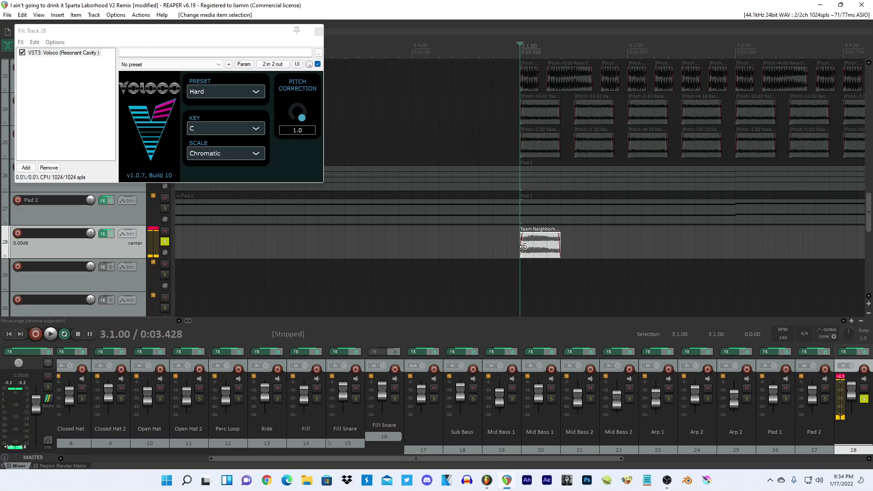
# Lower the track 28 slice's pitch to -4.00 semitones while auditioning it.
pyautogui.press('space')
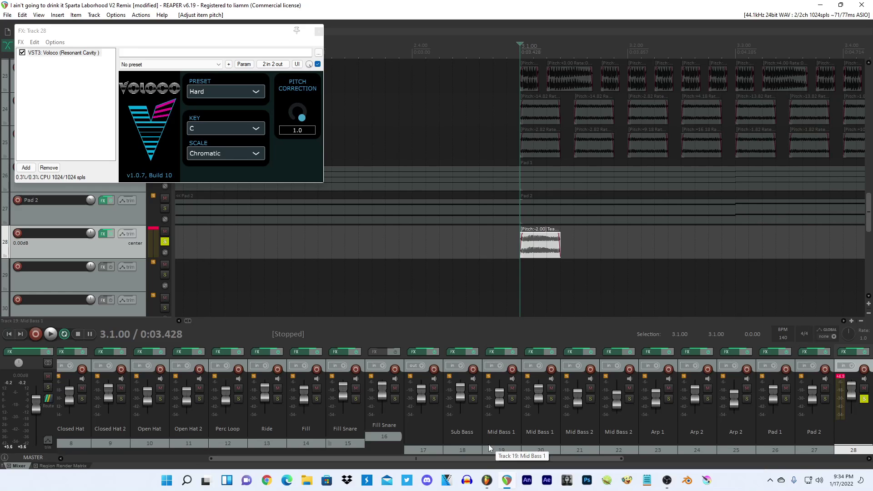
pyautogui.hotkey('shift', '9')
pyautogui.press('space')
pyautogui.press('space')
pyautogui.hotkey('shift', '9')
pyautogui.press('space')
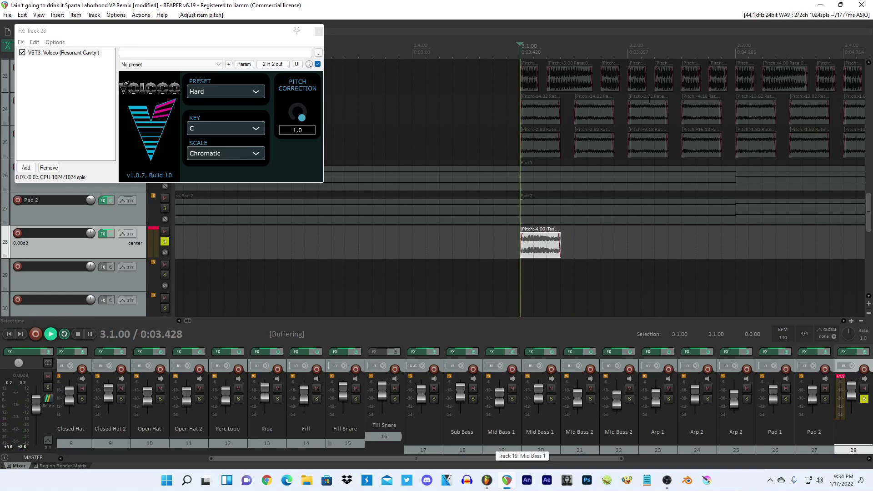
# Slip the audio contents of the track 28 slice earlier inside the item and play it back.
pyautogui.scroll(3, 649, 101)
pyautogui.press('space')
pyautogui.moveTo(591, 256); pyautogui.dragTo(561, 256)
pyautogui.press('space')
pyautogui.press('space')
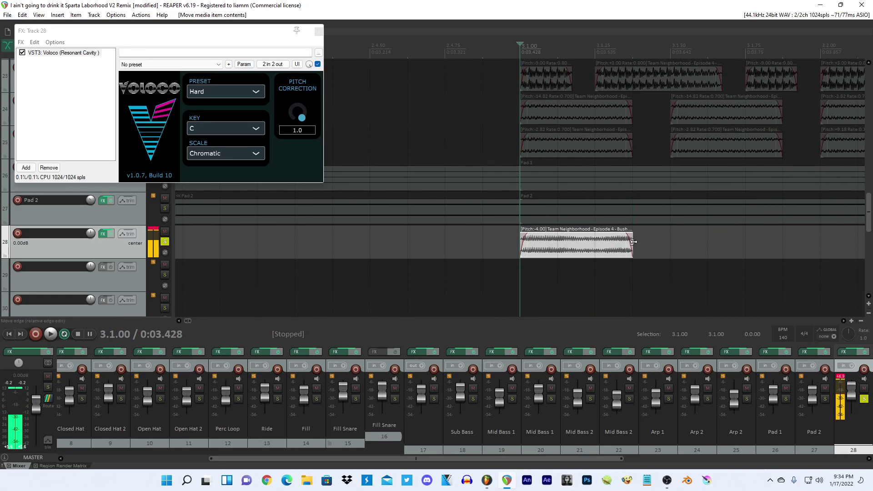
# Time-stretch the track 28 slice to a playback rate of 0.667 and audition it.
pyautogui.moveTo(634, 241)
pyautogui.mouseDown()
pyautogui.moveTo(596, 242)
pyautogui.moveTo(632, 242)
pyautogui.mouseUp()
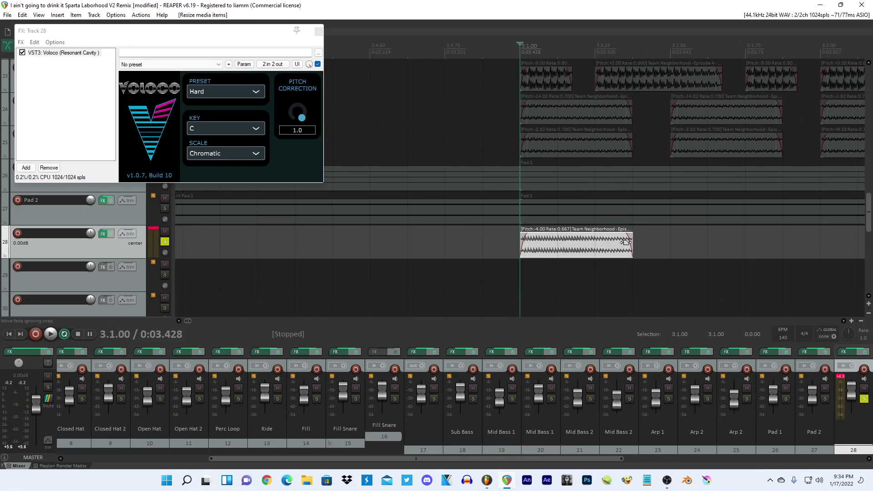
pyautogui.press('space')
pyautogui.press('space')
pyautogui.press('space')
pyautogui.press('space')
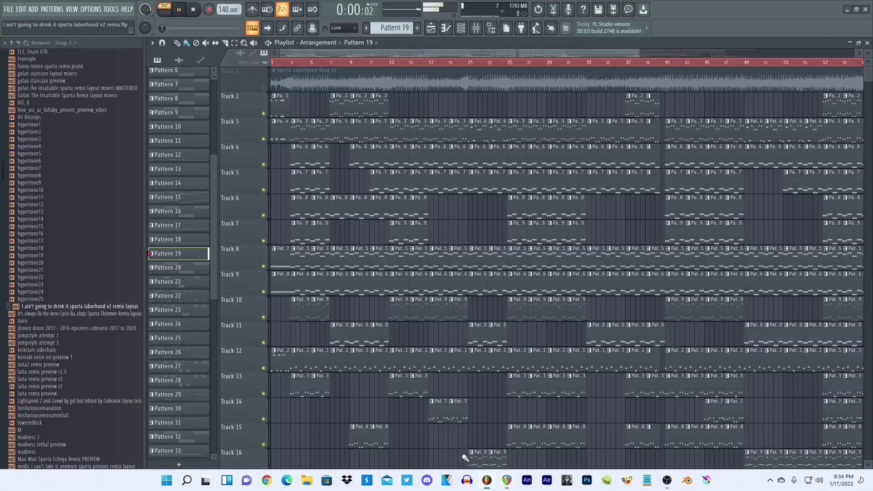
# Listen to the FL Studio arrangement for reference, then lower the track 28 slice's pitch to -16.00 in REAPER and play it.
pyautogui.click(487, 480)
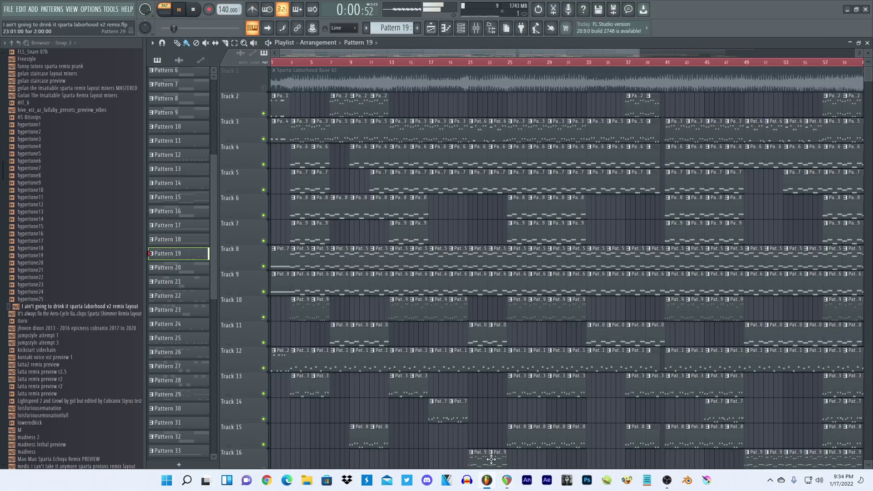
pyautogui.click(508, 478)
pyautogui.hotkey('shift', '9')
pyautogui.press('space')
pyautogui.scroll(-4, 556, 250)
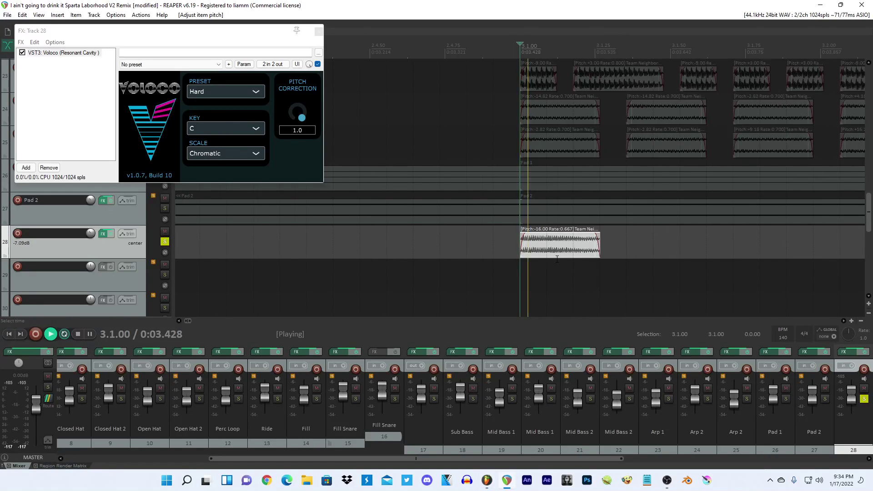
pyautogui.press('space')
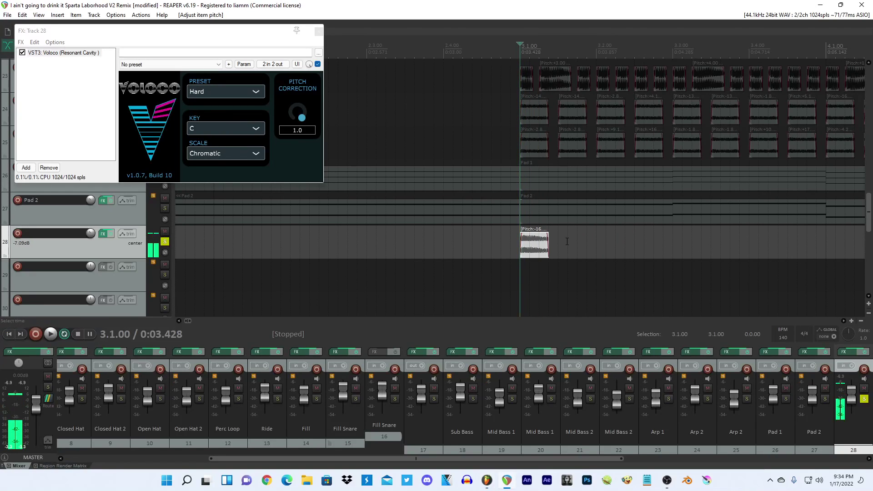
# Duplicate track 28 with its slice and Voloco effect onto track 29.
pyautogui.click(593, 240)
pyautogui.hotkey('ctrl', 'shift', 'd')
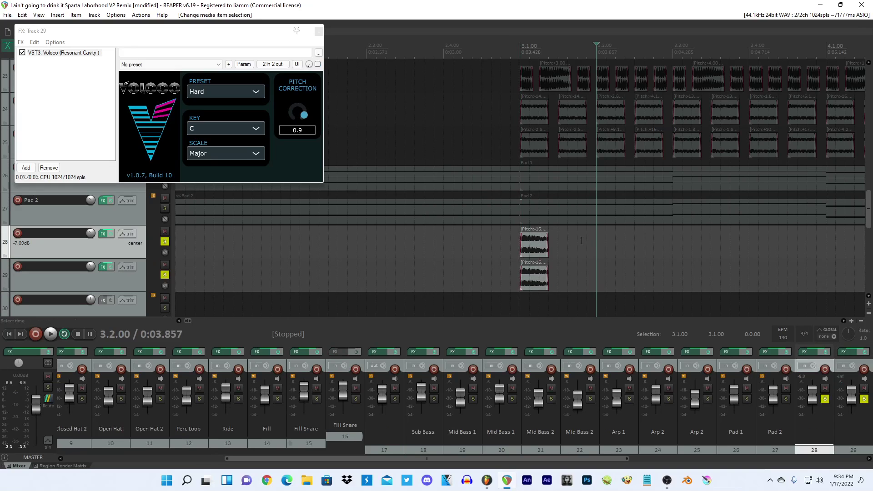
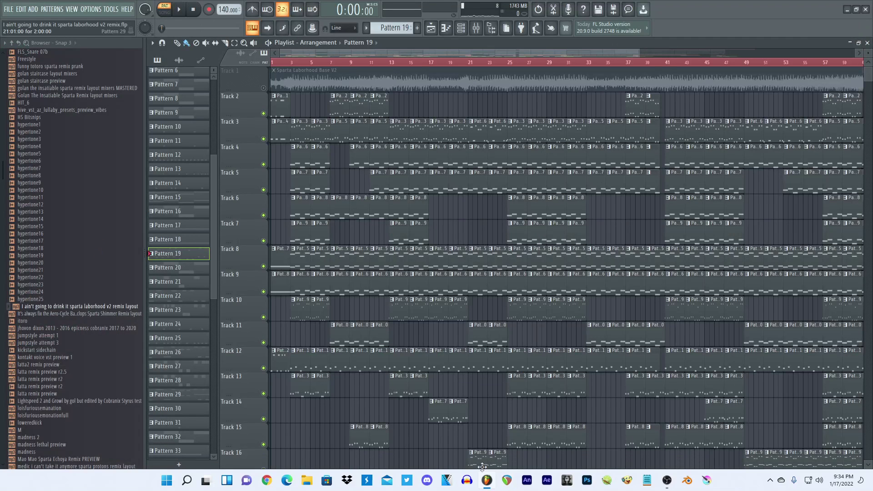
pyautogui.click(667, 480)
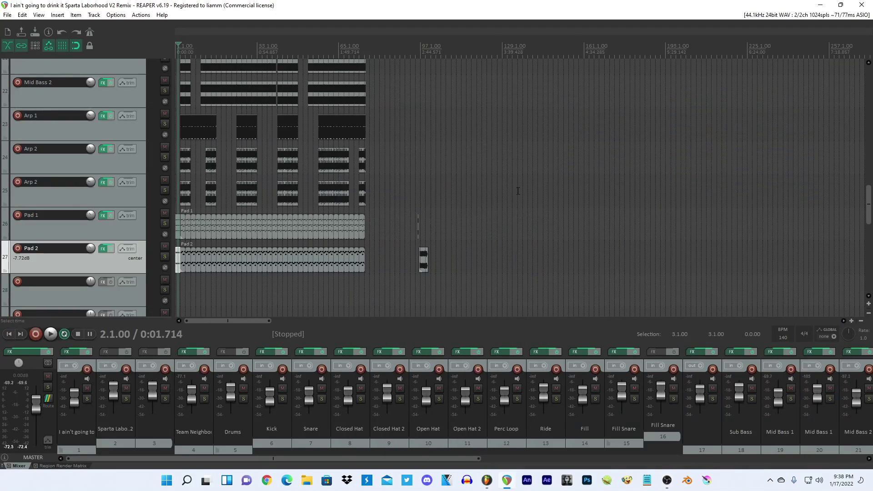
# Play the current mix and inspect the Team Neighborhood source footage on track 4 around bar 785.
pyautogui.press('space')
pyautogui.scroll(-4, 530, 201)
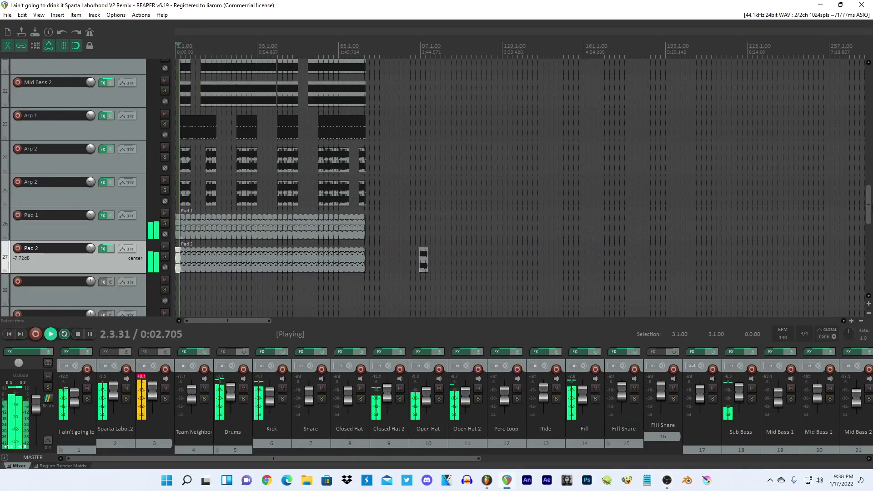
pyautogui.moveTo(869, 204); pyautogui.dragTo(868, 87)
pyautogui.scroll(-5, 618, 182)
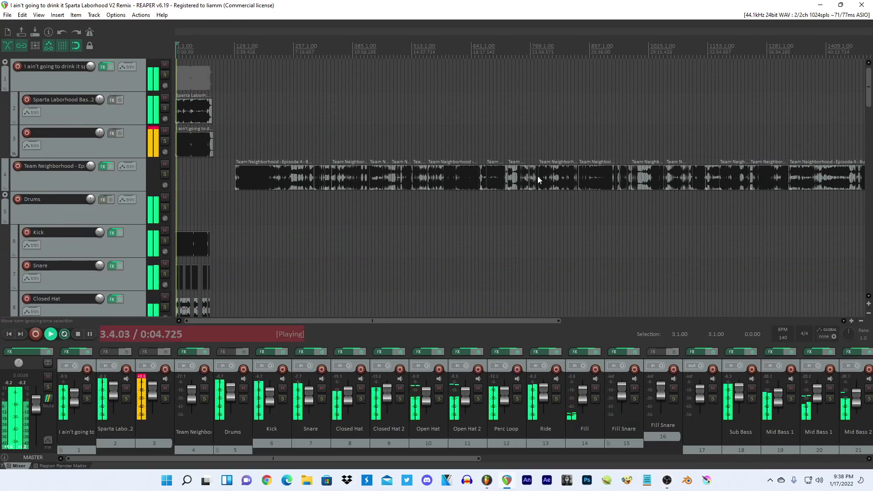
pyautogui.click(526, 178)
pyautogui.scroll(6, 510, 180)
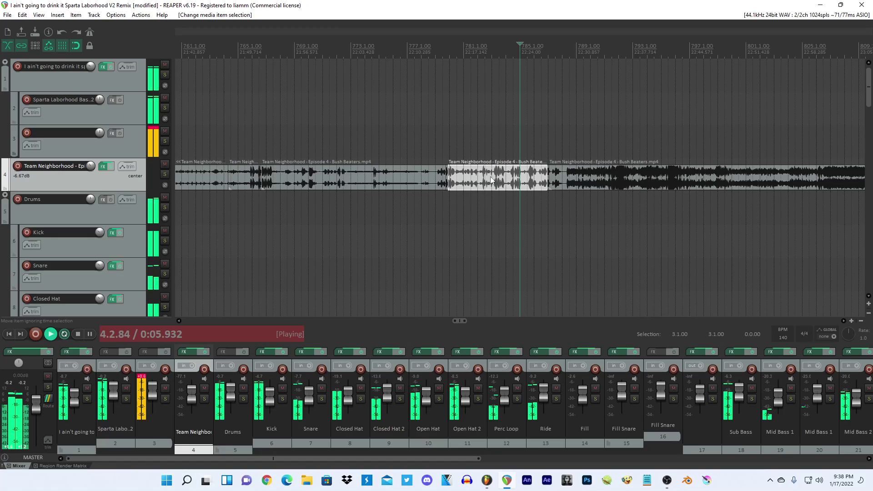
pyautogui.press('space')
# Show the video preview and inspect the Team Neighborhood source footage at 961.2.50.
pyautogui.scroll(-7, 490, 180)
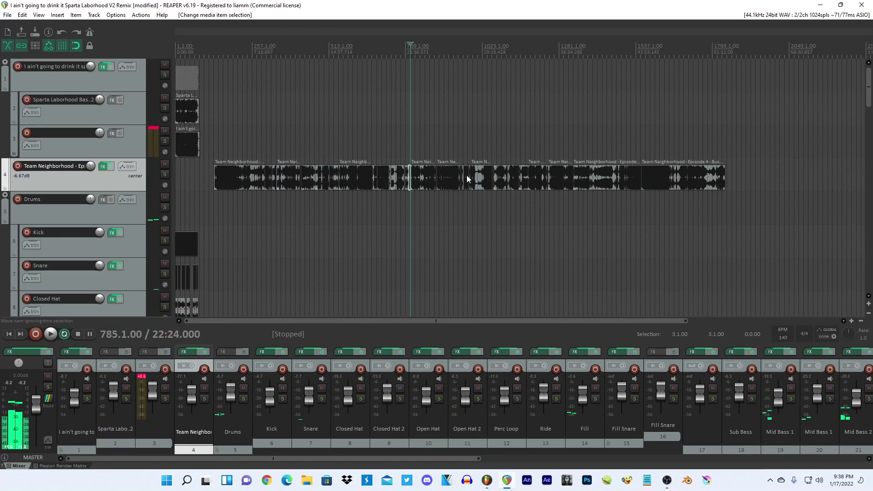
pyautogui.click(467, 179)
pyautogui.scroll(8, 469, 177)
pyautogui.click(534, 183)
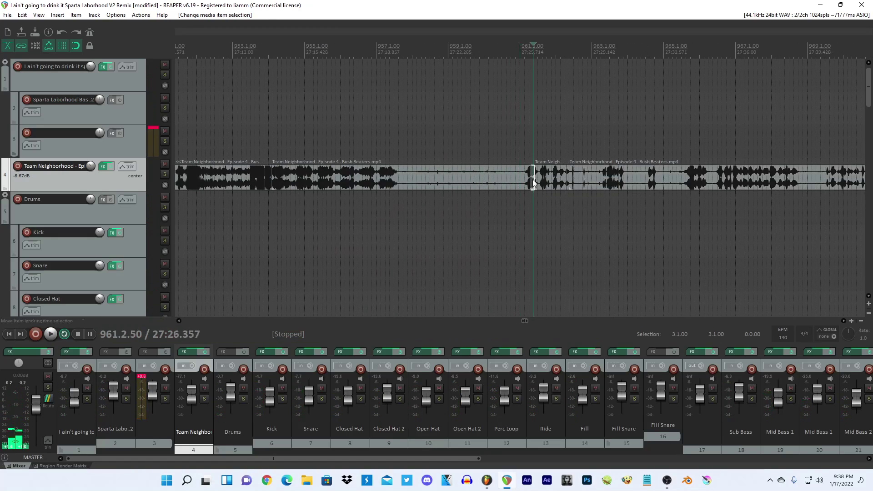
pyautogui.scroll(-2, 532, 183)
pyautogui.hotkey('ctrl', 'shift', 'v')
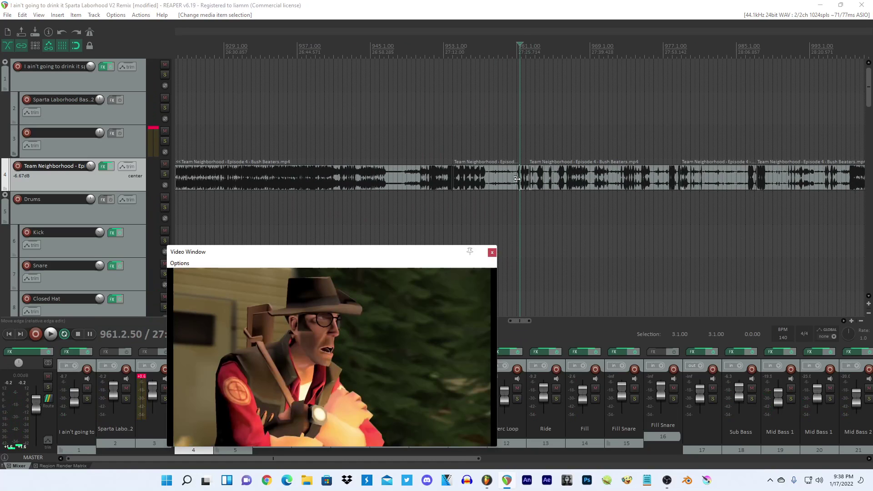
# Check the source video frame at 793.1.00, return to the instrument tracks and reset the master peak readout.
pyautogui.scroll(-3, 520, 184)
pyautogui.click(323, 143)
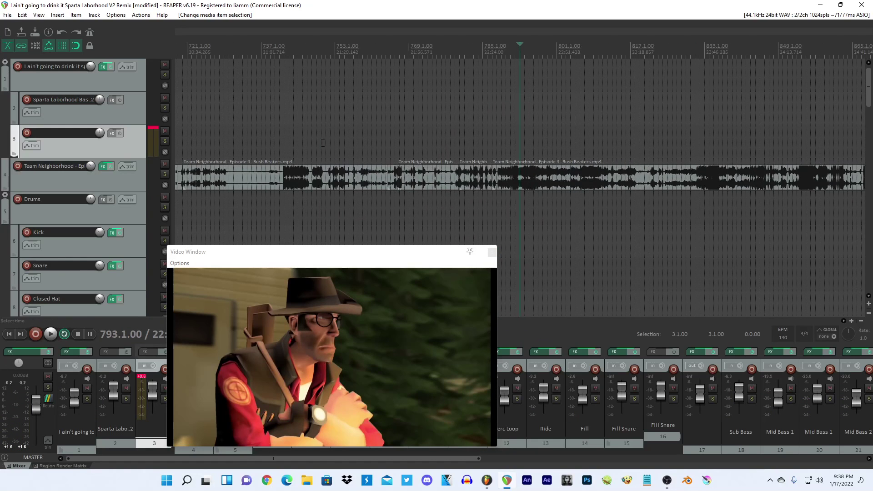
pyautogui.scroll(2, 322, 145)
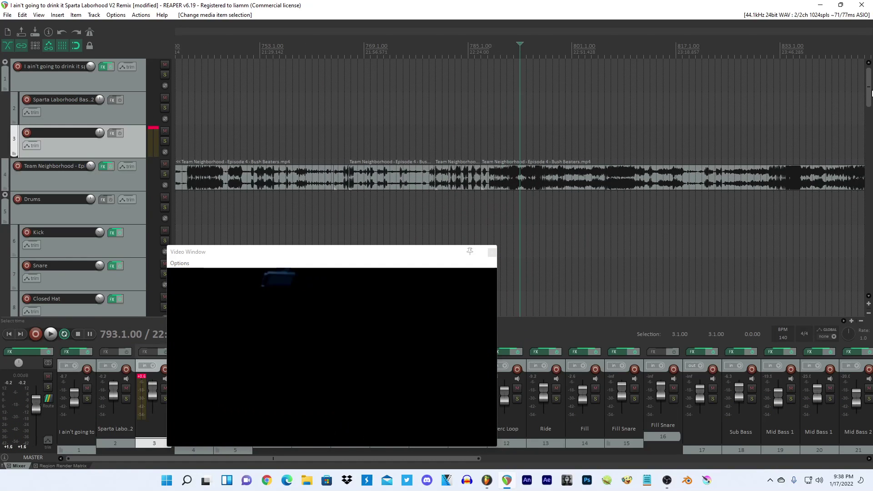
pyautogui.moveTo(872, 93); pyautogui.dragTo(845, 199)
pyautogui.click(17, 386)
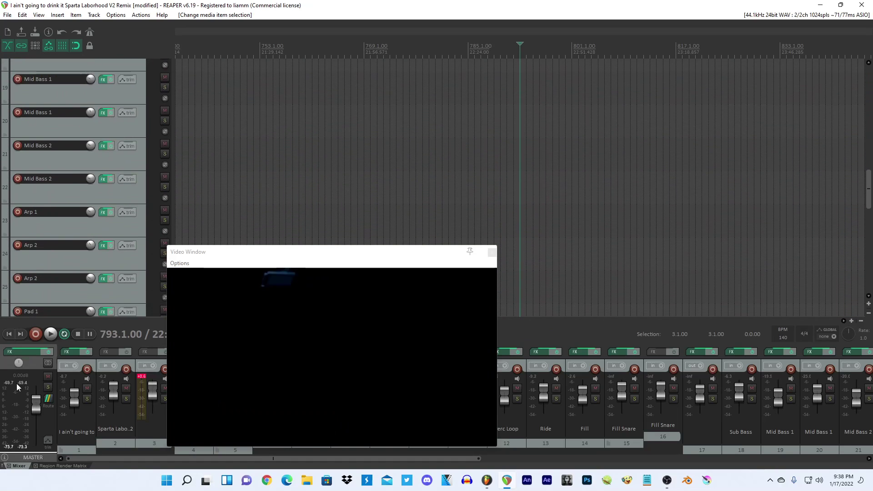
# Close the video preview and check the mixer levels across the source, drum, bass and arp tracks.
pyautogui.click(493, 253)
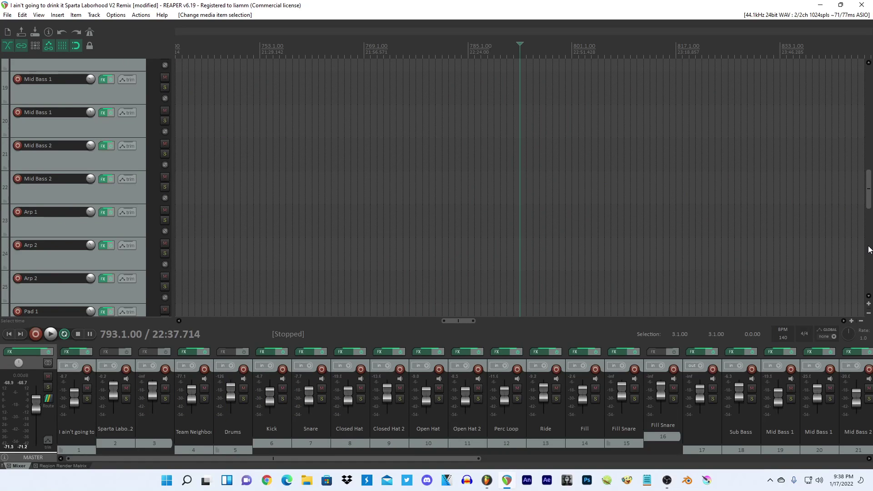
pyautogui.scroll(5, 871, 186)
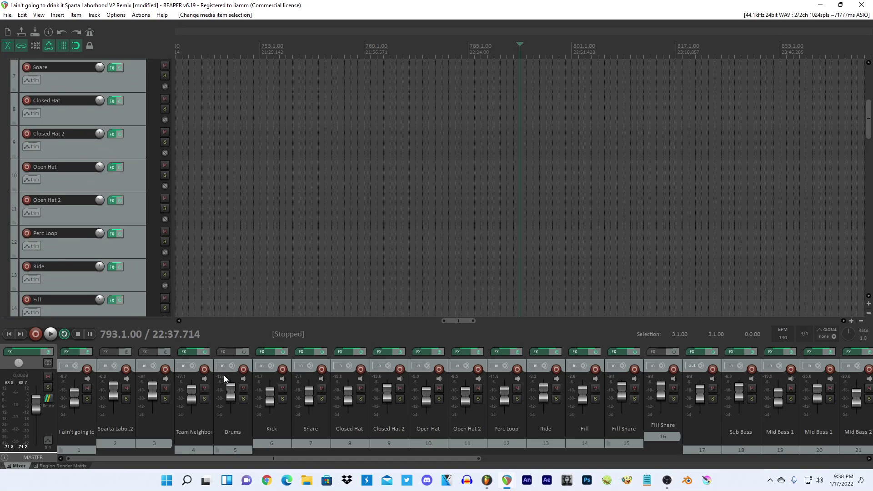
pyautogui.scroll(-5, 425, 253)
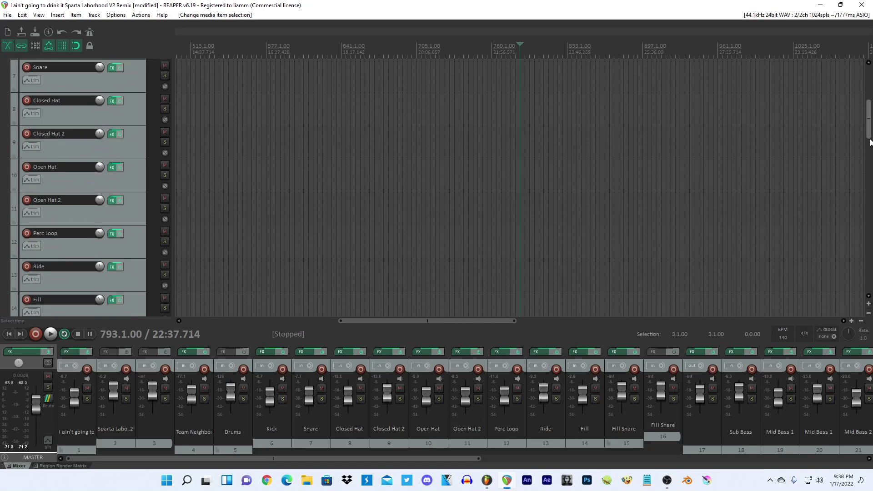
pyautogui.moveTo(871, 142); pyautogui.dragTo(871, 100)
pyautogui.press('-')
pyautogui.press('-')
pyautogui.press('-')
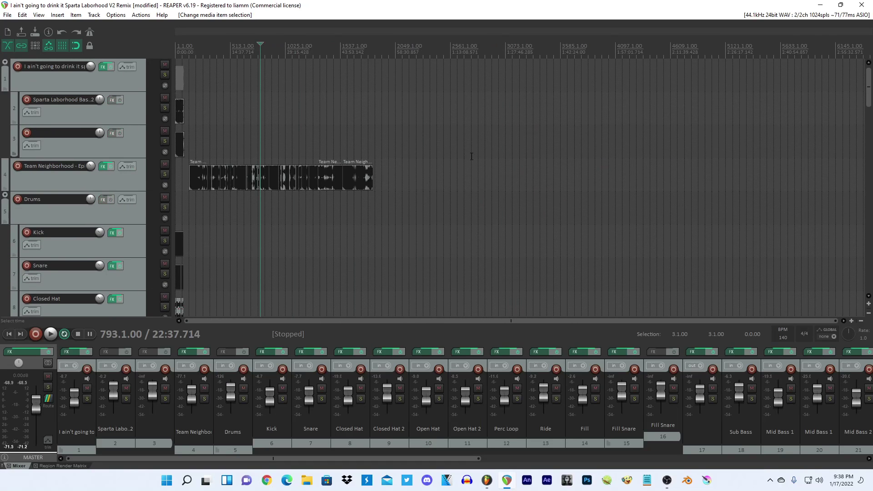
pyautogui.click(113, 169)
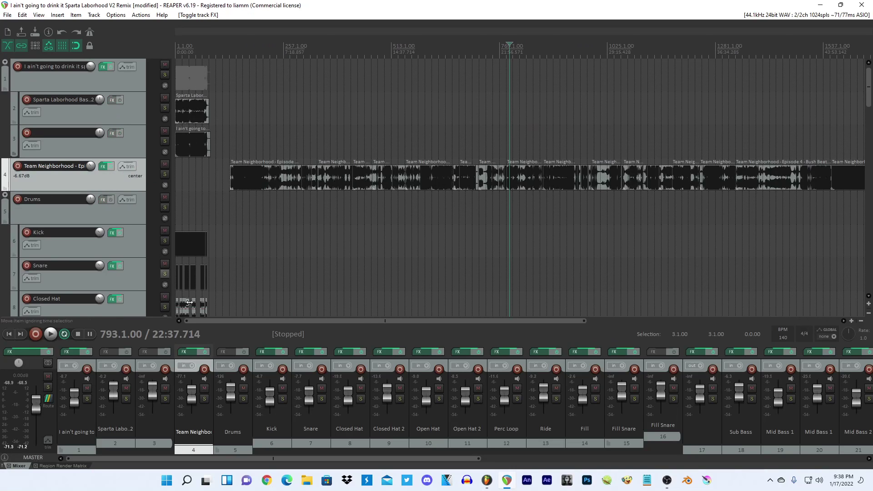
pyautogui.doubleClick(348, 379)
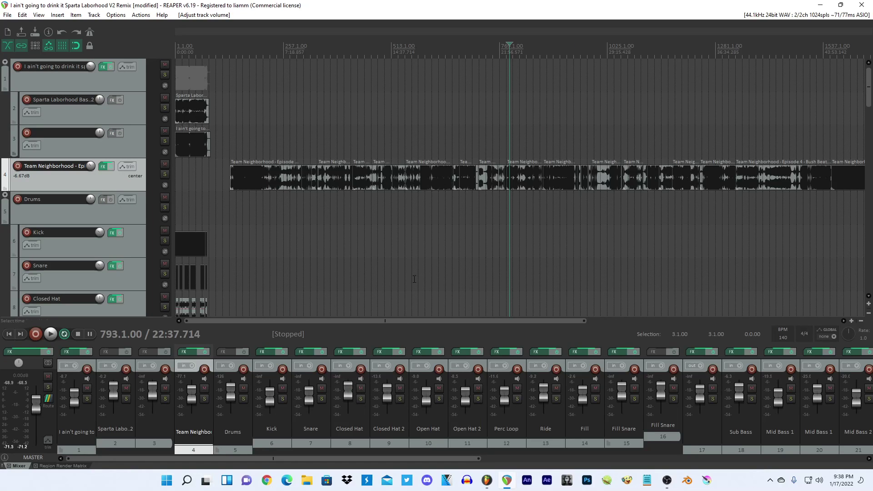
pyautogui.moveTo(400, 457); pyautogui.dragTo(613, 438)
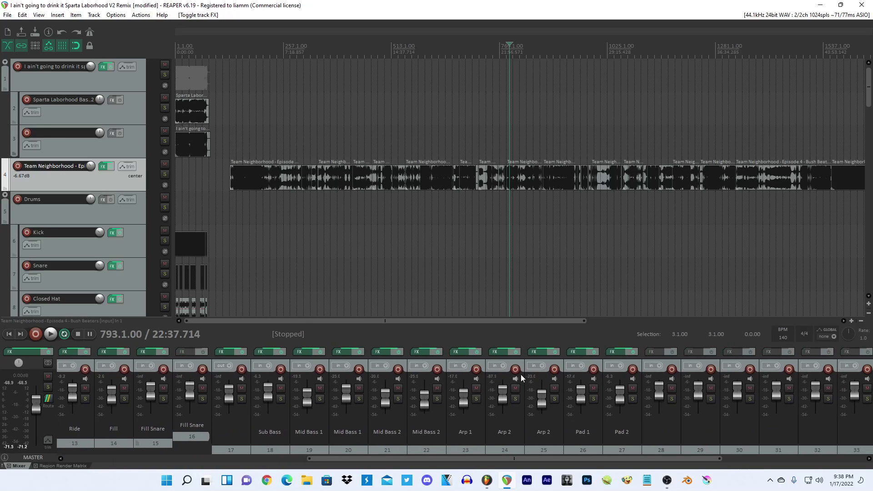
pyautogui.click(528, 375)
pyautogui.scroll(6, 496, 377)
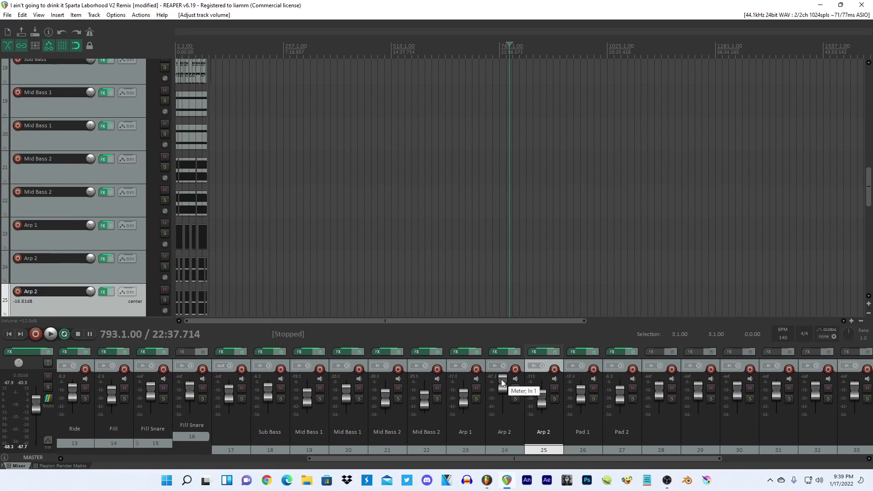
pyautogui.moveTo(502, 382); pyautogui.dragTo(505, 402)
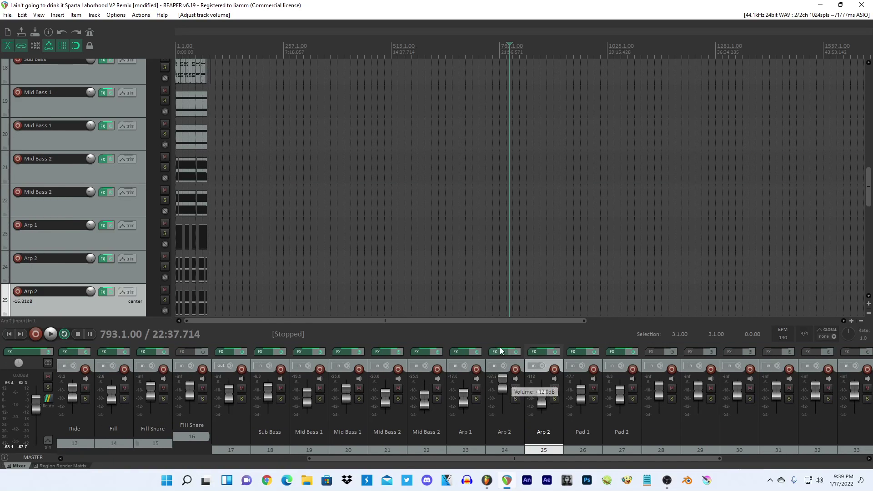
pyautogui.hotkey('ctrl', 'z')
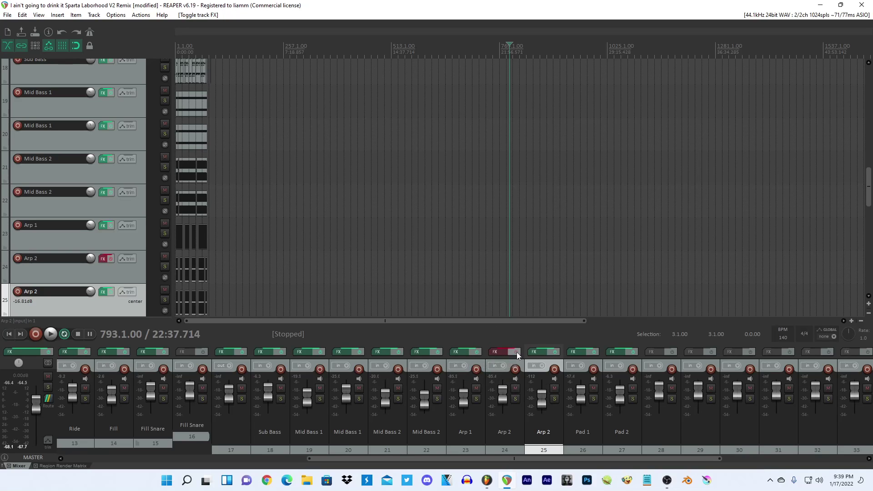
# Bypass and re-enable the effect chains on the Mid Bass, Arp and Pad 1 tracks in turn to compare their channel levels.
pyautogui.click(556, 352)
pyautogui.click(594, 352)
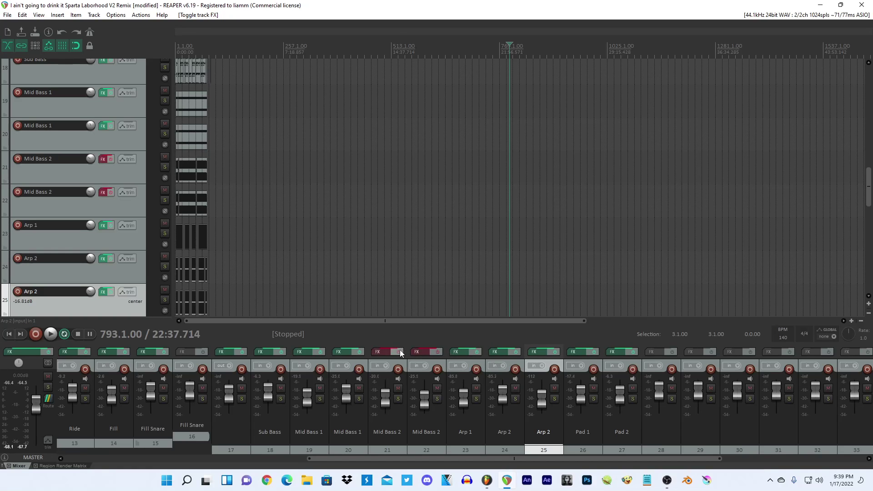
pyautogui.click(360, 351)
pyautogui.click(320, 351)
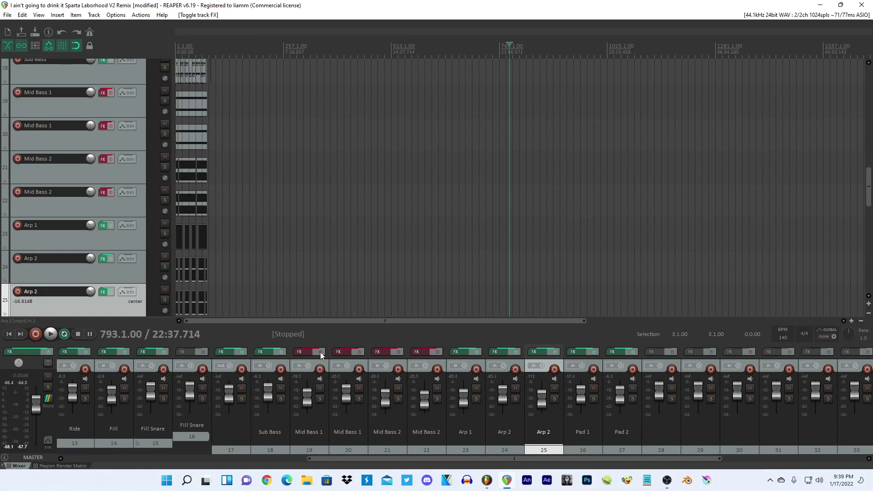
pyautogui.click(366, 352)
pyautogui.click(363, 352)
pyautogui.click(396, 352)
pyautogui.click(446, 353)
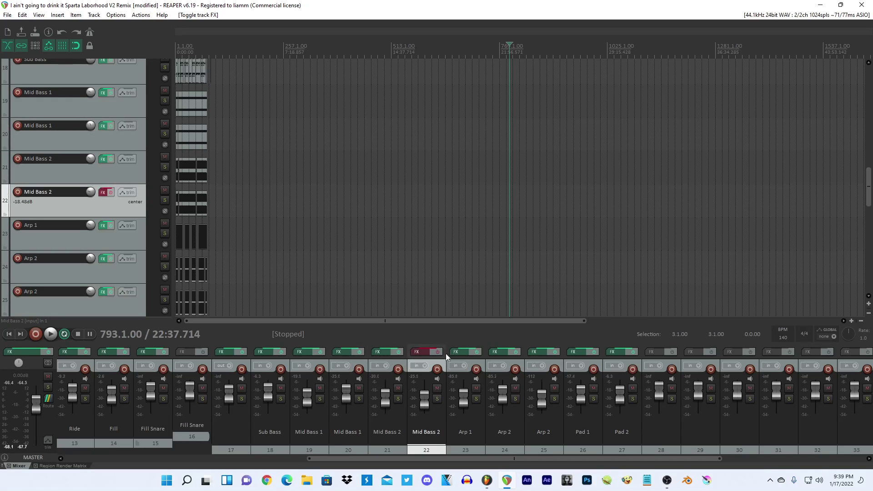
# Inspect track 19's Mid Bass 1 effect chain, bypassing and re-enabling Voloco and checking its settings, and close the chain.
pyautogui.click(304, 350)
pyautogui.click(411, 80)
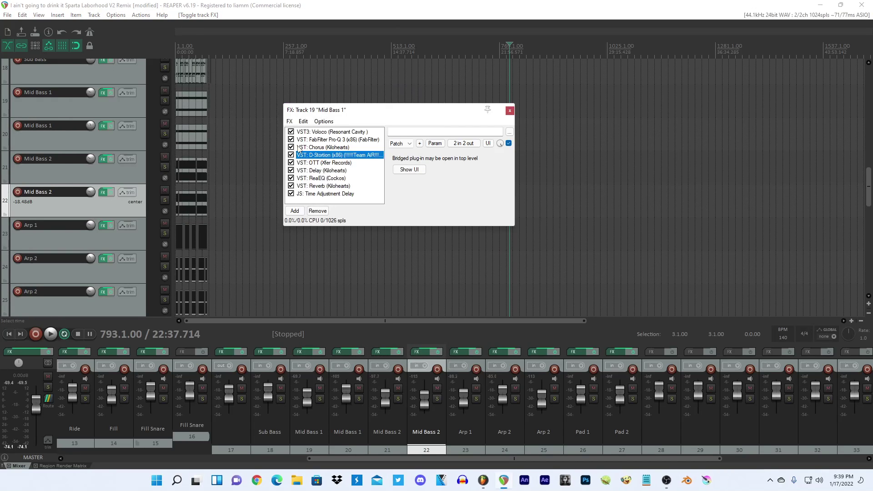
pyautogui.click(291, 155)
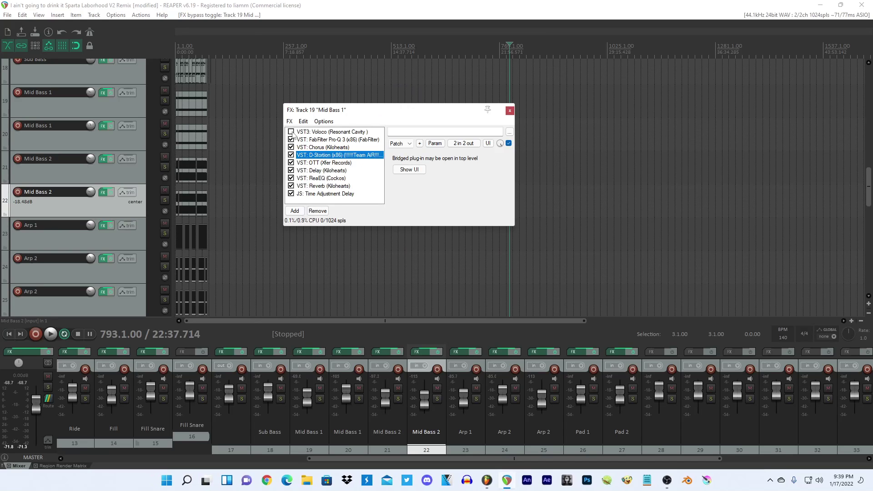
pyautogui.click(324, 133)
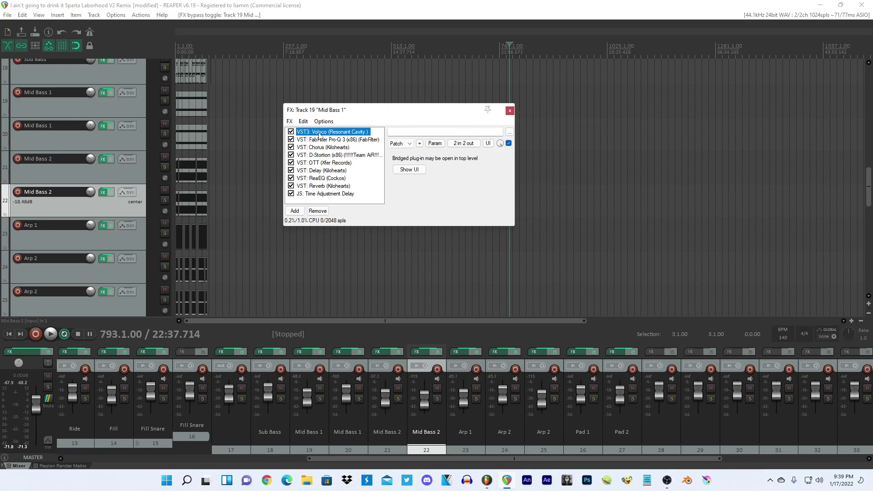
pyautogui.click(578, 194)
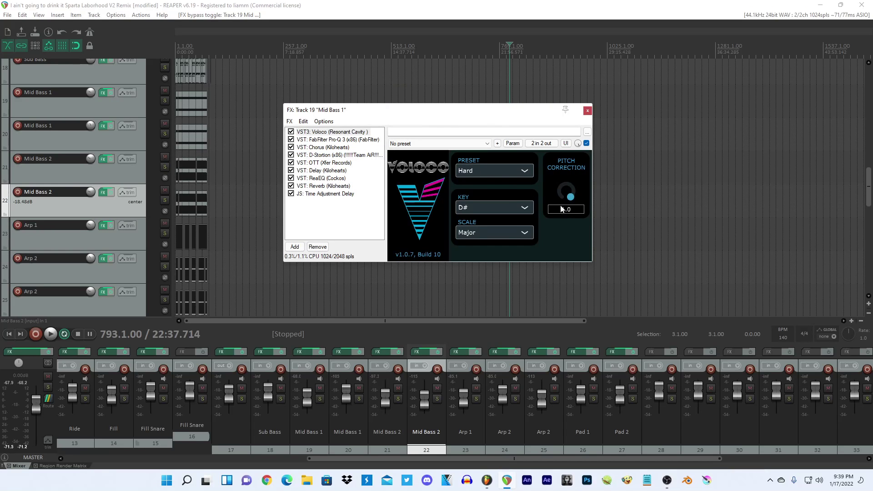
pyautogui.click(477, 6)
pyautogui.press('space')
pyautogui.press('space')
pyautogui.click(588, 110)
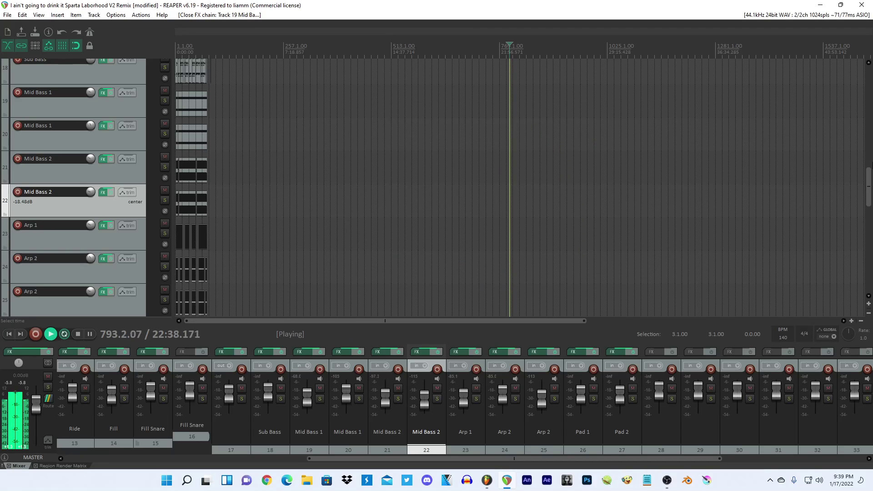
# Play the Team Neighborhood source footage on track 4 from 793.1.00 with the video preview showing.
pyautogui.moveTo(869, 182); pyautogui.dragTo(871, 80)
pyautogui.scroll(-2, 555, 90)
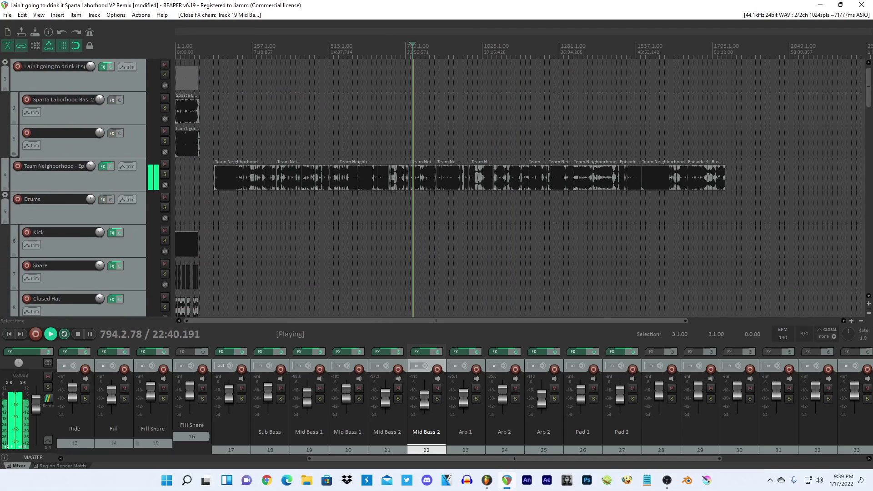
pyautogui.press('space')
pyautogui.scroll(4, 550, 184)
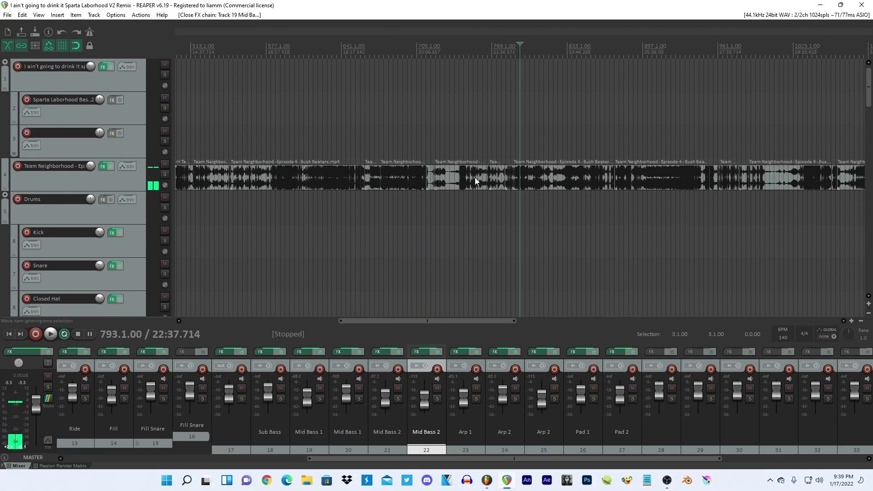
pyautogui.scroll(3, 551, 183)
pyautogui.press('space')
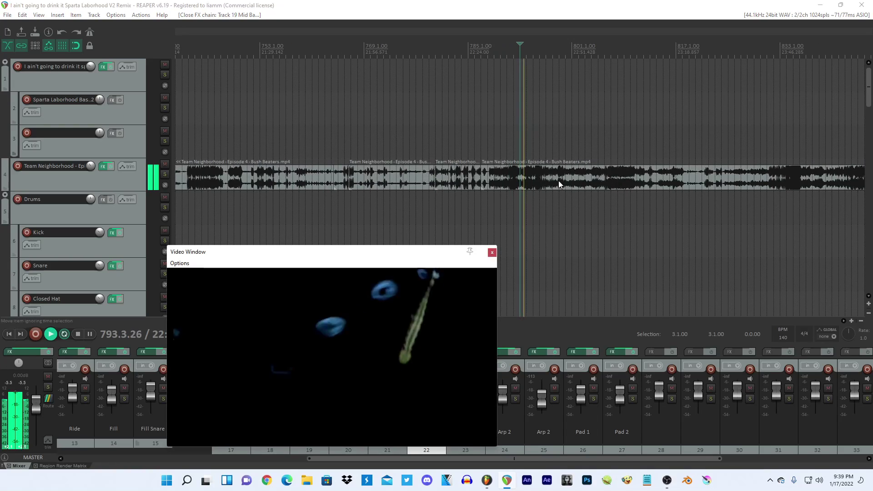
pyautogui.click(634, 202)
pyautogui.scroll(-3, 633, 201)
# Audition the source footage on track 4 around bars 735 and 736 for usable sounds.
pyautogui.click(344, 136)
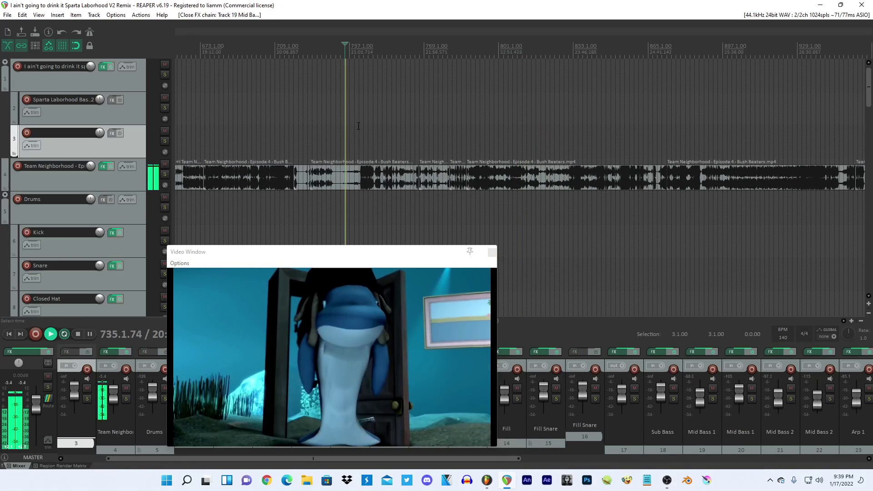
pyautogui.scroll(5, 358, 126)
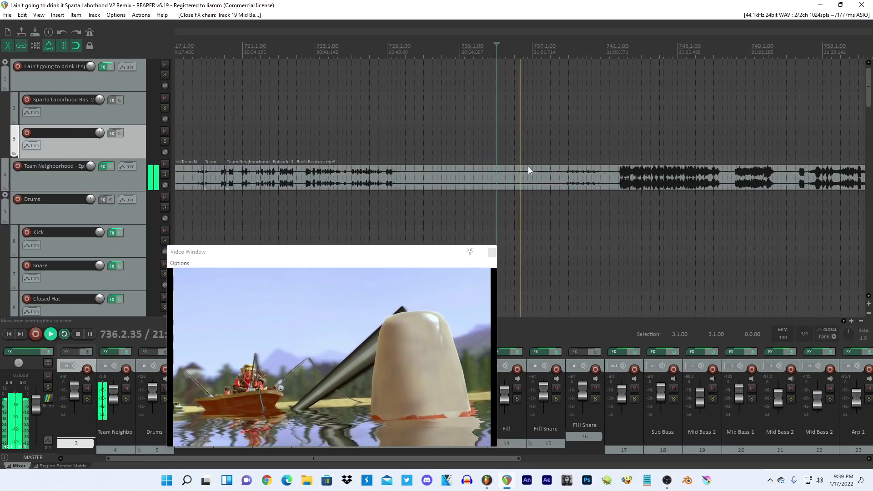
pyautogui.scroll(2, 528, 166)
pyautogui.click(521, 153)
pyautogui.scroll(3, 523, 156)
pyautogui.click(393, 148)
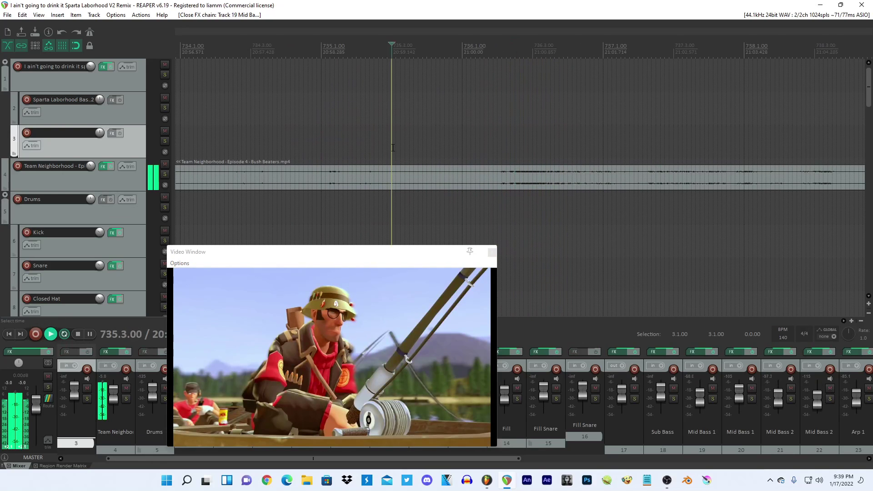
pyautogui.click(450, 155)
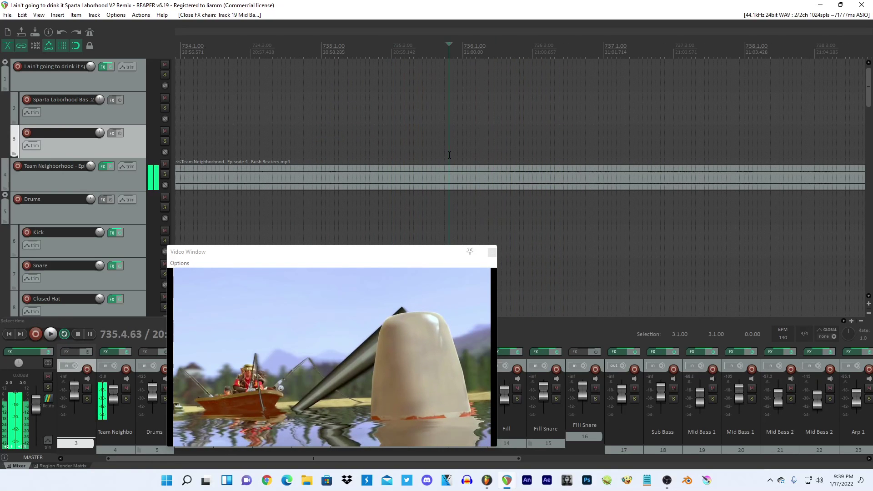
# Audition the source footage on track 4 around bars 706 and 707.
pyautogui.scroll(-8, 450, 154)
pyautogui.click(324, 150)
pyautogui.scroll(-2, 329, 150)
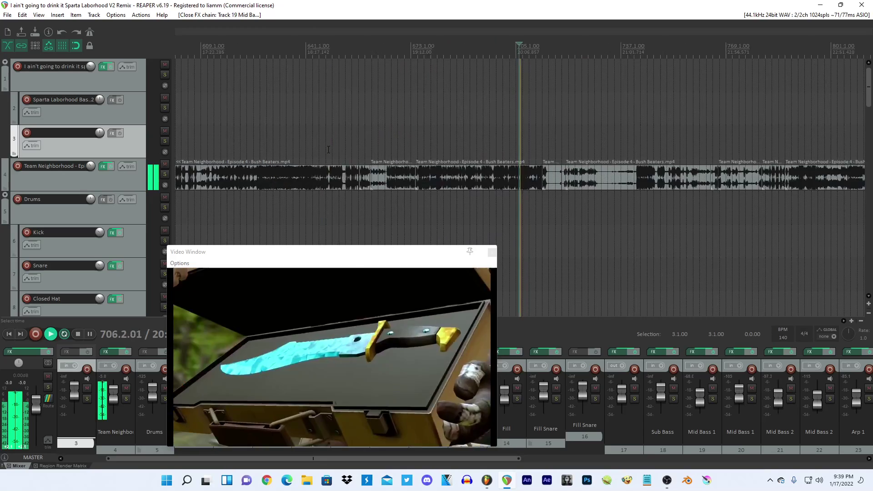
pyautogui.scroll(4, 554, 178)
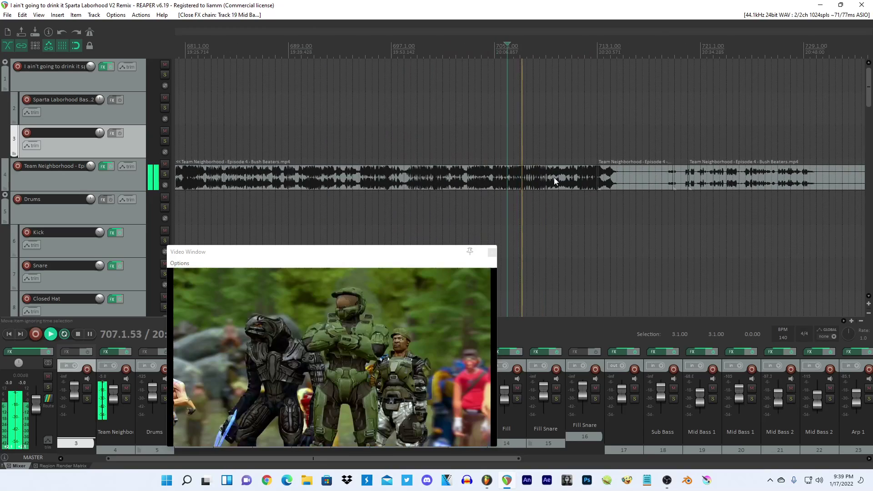
pyautogui.click(594, 175)
pyautogui.scroll(2, 594, 174)
pyautogui.scroll(-6, 594, 174)
# Play the source footage from 649.1.00 and examine the clip boundary near bar 657.
pyautogui.press('space')
pyautogui.click(369, 161)
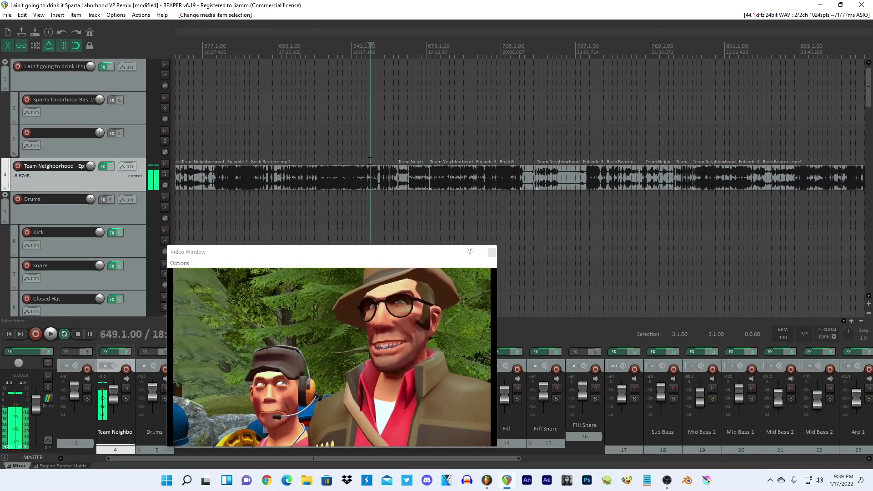
pyautogui.press('space')
pyautogui.scroll(9, 546, 193)
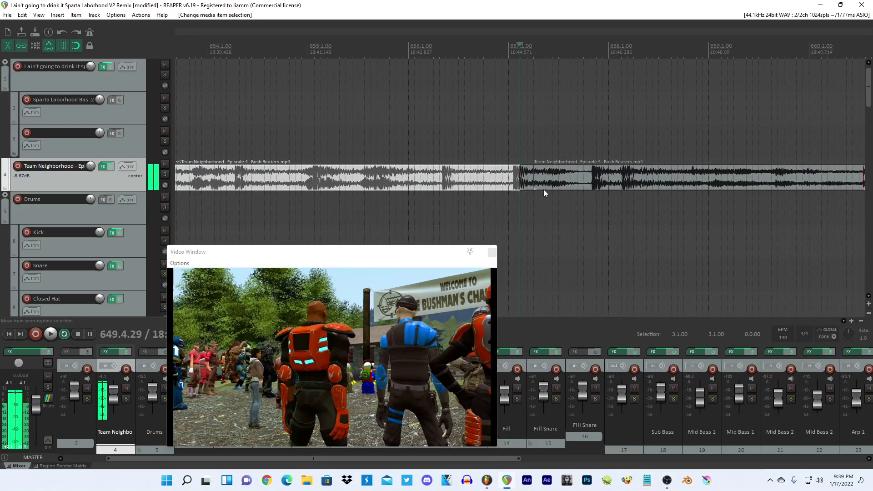
pyautogui.scroll(-10, 546, 194)
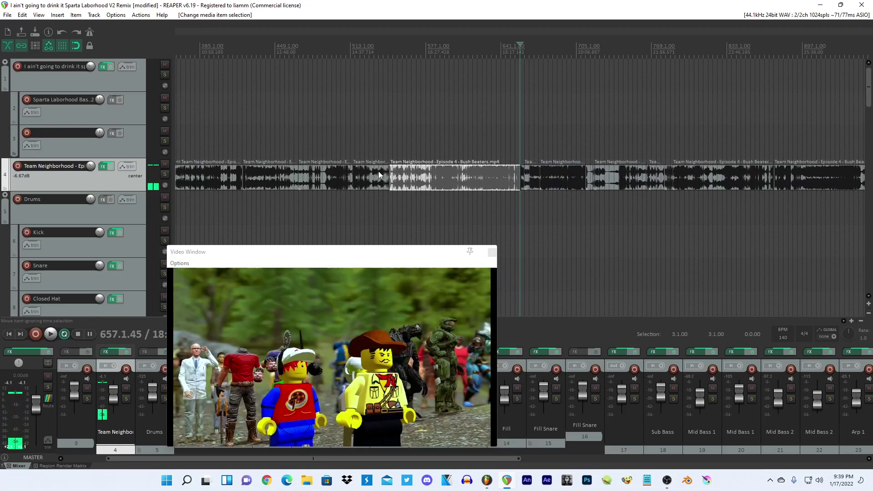
# Audition the source footage around bar 546, including the short slice at 546.3.48.
pyautogui.click(379, 172)
pyautogui.scroll(3, 379, 173)
pyautogui.press('space')
pyautogui.press('space')
pyautogui.click(572, 178)
pyautogui.scroll(5, 566, 178)
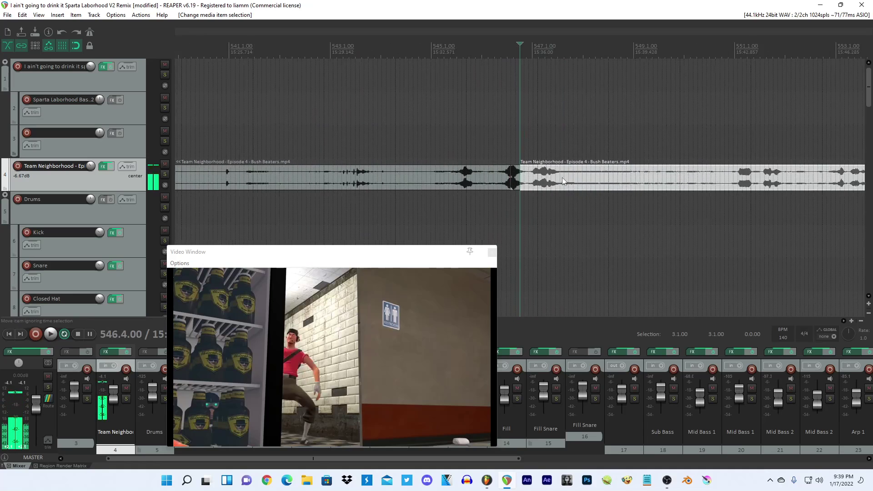
pyautogui.scroll(2, 562, 181)
pyautogui.click(507, 181)
pyautogui.scroll(4, 546, 191)
pyautogui.press('space')
pyautogui.press('space')
pyautogui.scroll(-2, 643, 193)
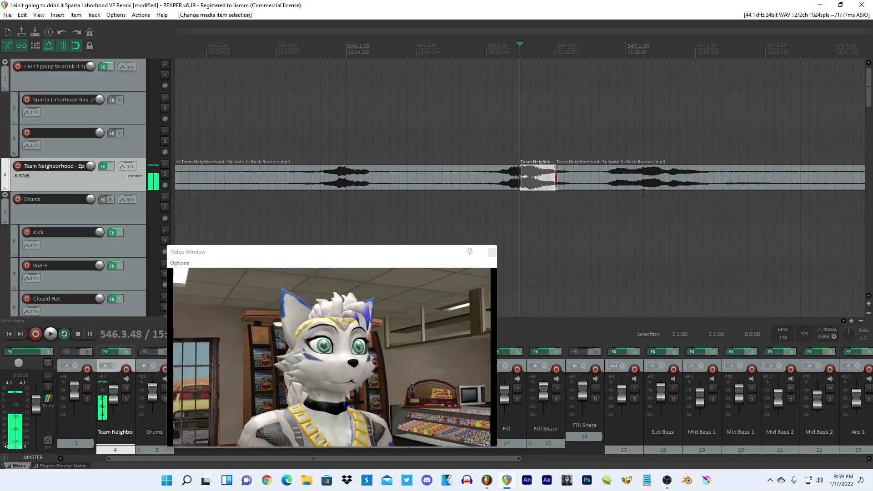
# Split the source footage on track 4 at 546.4.88 and 547.1.14, and select the short vocal slice between the cuts.
pyautogui.scroll(4, 643, 194)
pyautogui.click(554, 61)
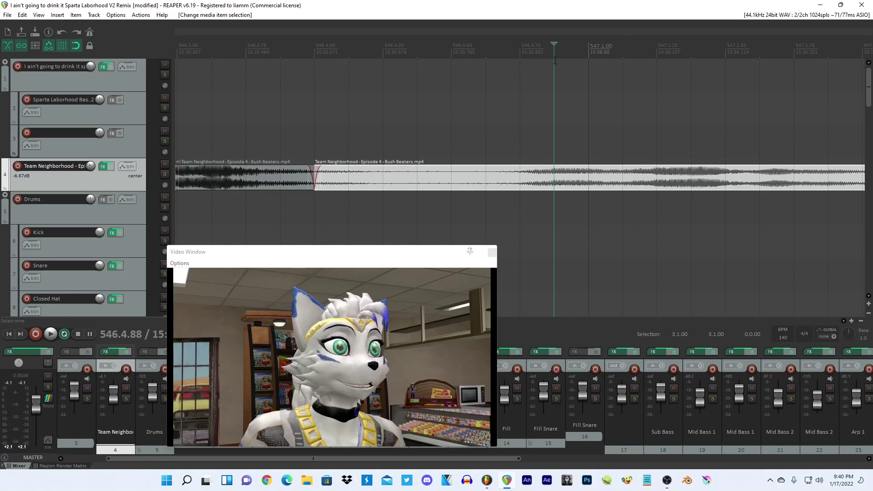
pyautogui.press('s')
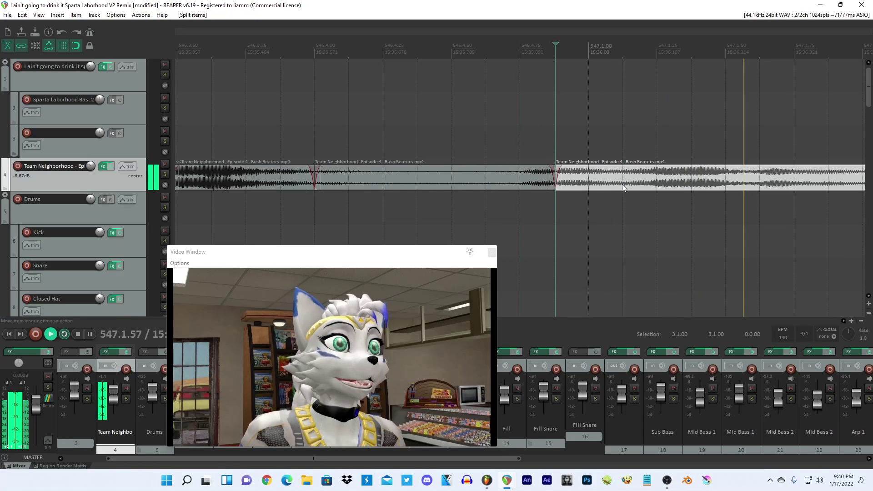
pyautogui.click(621, 70)
pyautogui.moveTo(624, 42); pyautogui.dragTo(627, 42)
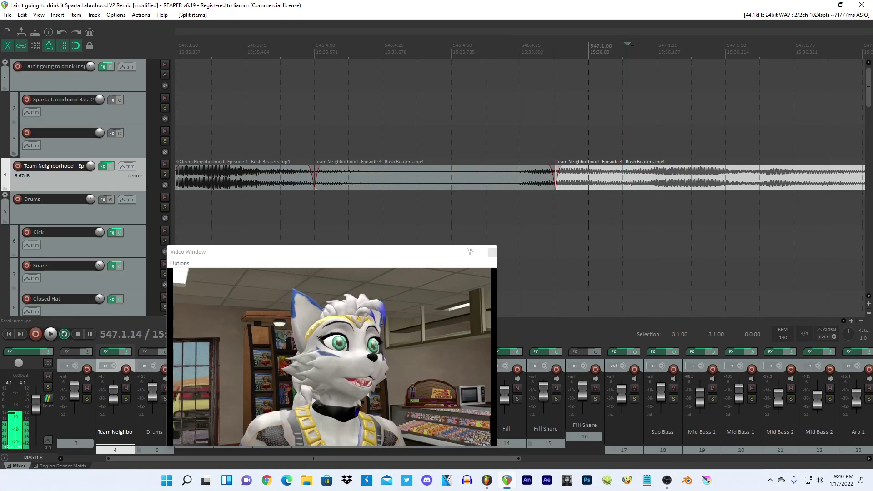
pyautogui.press('s')
pyautogui.click(571, 180)
# Close the video preview and save the project.
pyautogui.click(492, 252)
pyautogui.scroll(-15, 494, 251)
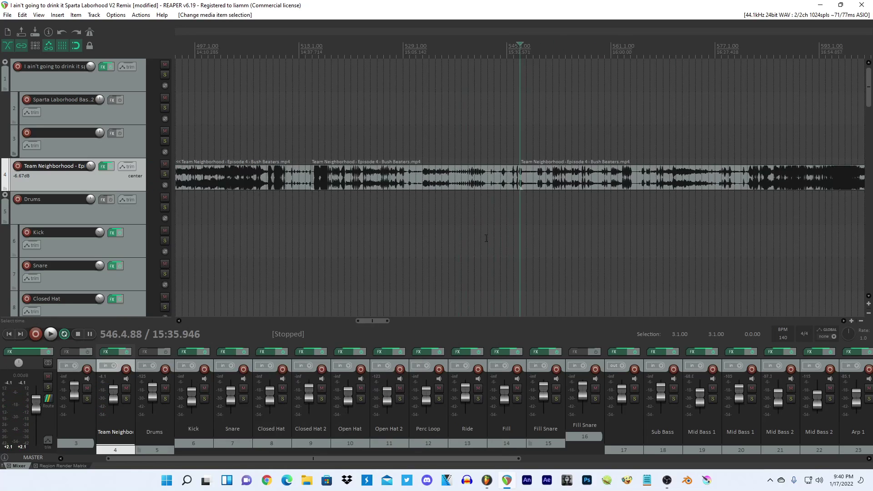
pyautogui.click(177, 178)
pyautogui.scroll(10, 178, 178)
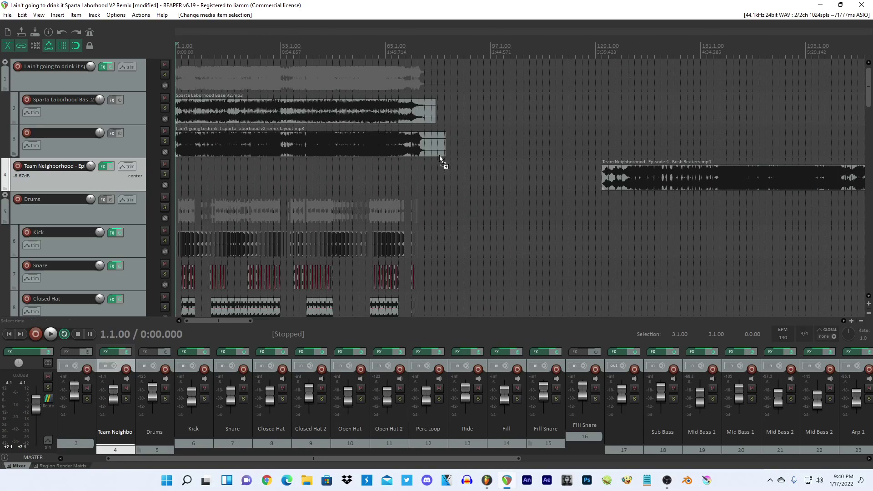
pyautogui.hotkey('ctrl', 's')
# Solo empty track 28 below Pad 2 and paste the vocal slice there at 3.1.00.
pyautogui.moveTo(869, 102); pyautogui.dragTo(869, 255)
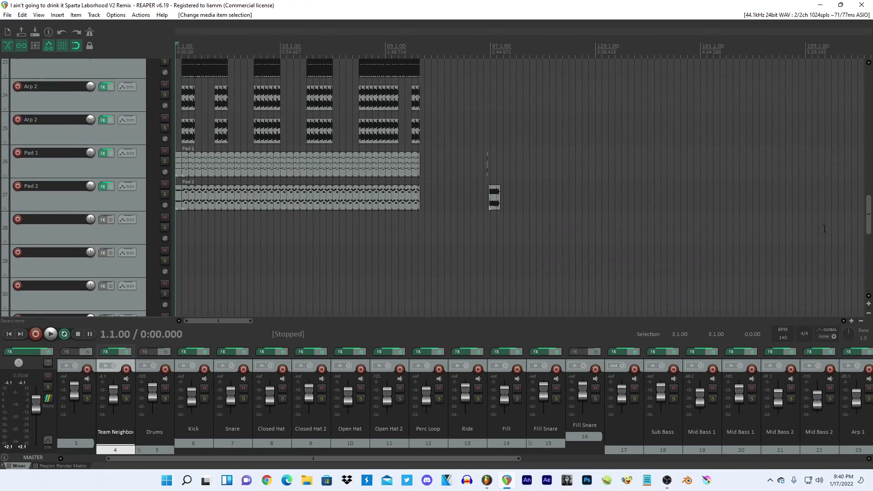
pyautogui.scroll(8, 528, 223)
pyautogui.press('space')
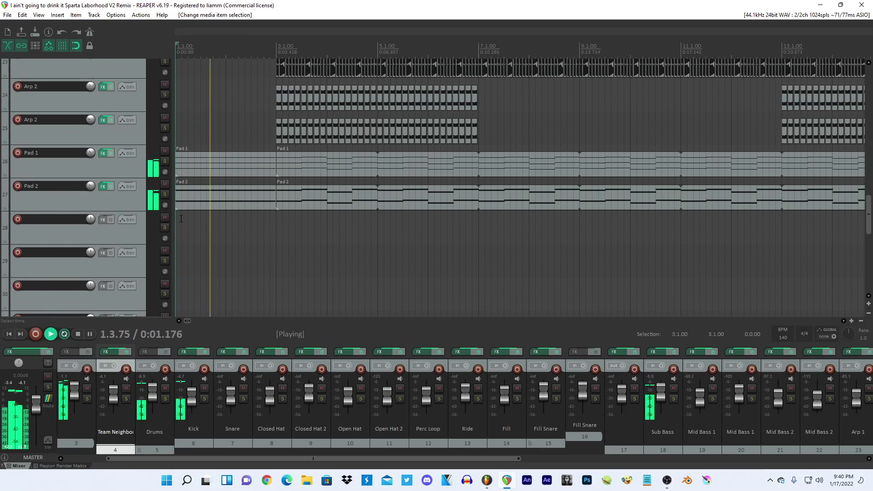
pyautogui.press('space')
pyautogui.click(165, 228)
pyautogui.click(276, 228)
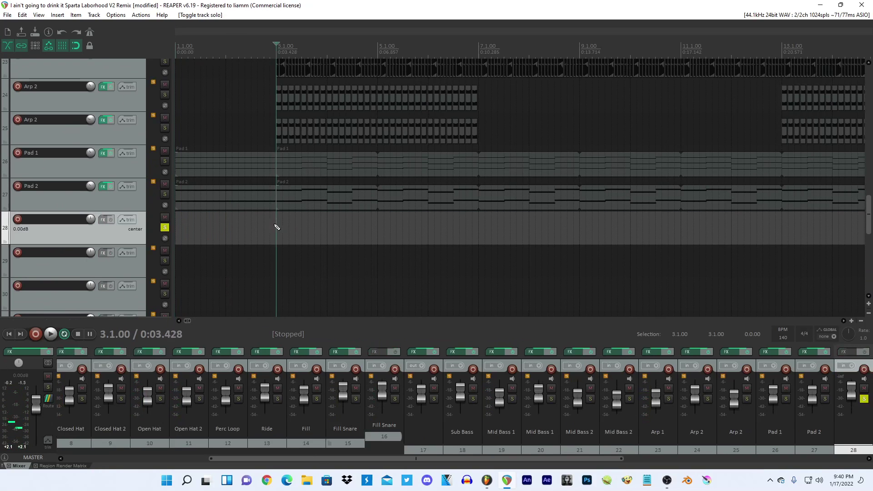
pyautogui.hotkey('ctrl', 'v')
pyautogui.scroll(8, 327, 228)
pyautogui.scroll(4, 494, 229)
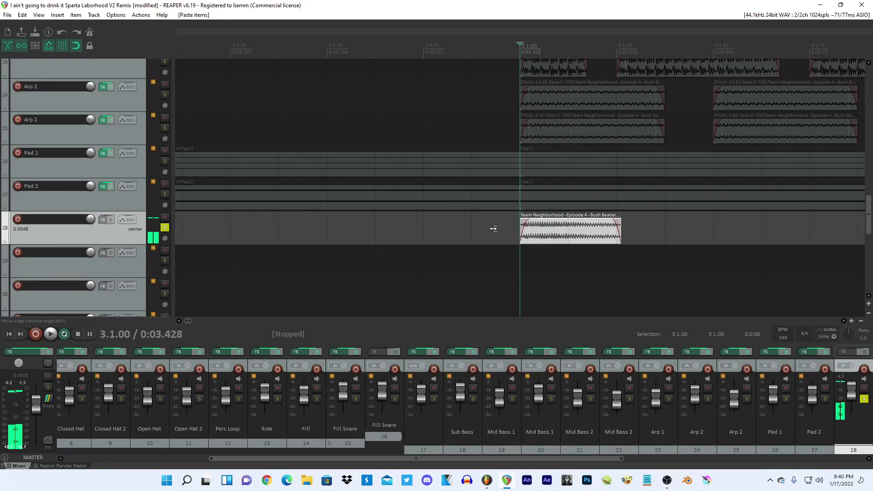
# Shift the pasted vocal slice's pitch to -4.00 semitones and audition it.
pyautogui.press('KP_9')
pyautogui.press('KP_9')
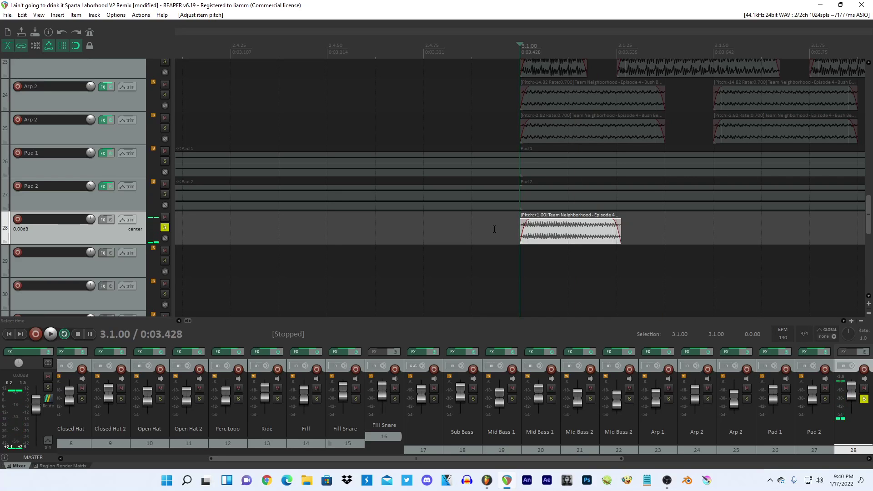
pyautogui.press('KP_3')
pyautogui.press('KP_3')
pyautogui.press('KP_3')
pyautogui.press('KP_3')
pyautogui.press('KP_3')
pyautogui.press('space')
pyautogui.press('KP_3')
pyautogui.press('KP_3')
pyautogui.press('KP_3')
pyautogui.press('space')
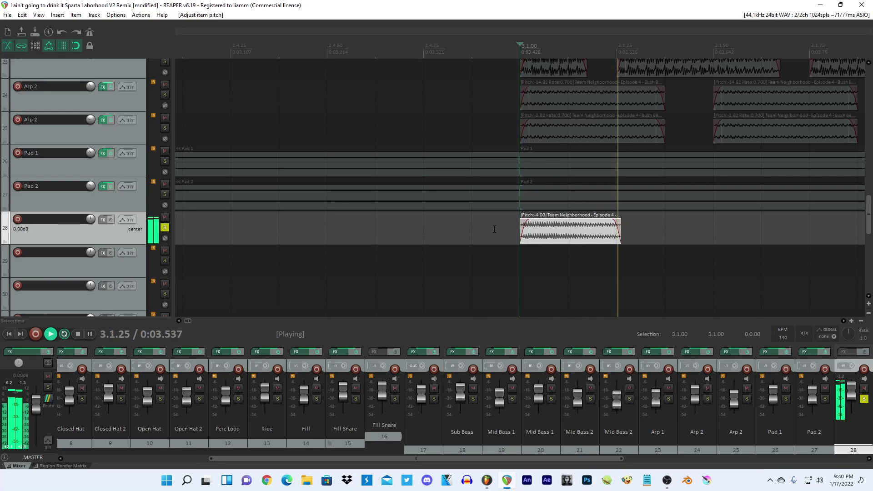
# Add the Voloco effect to track 28 with pitch correction 1.0 and the Chromatic scale.
pyautogui.click(103, 220)
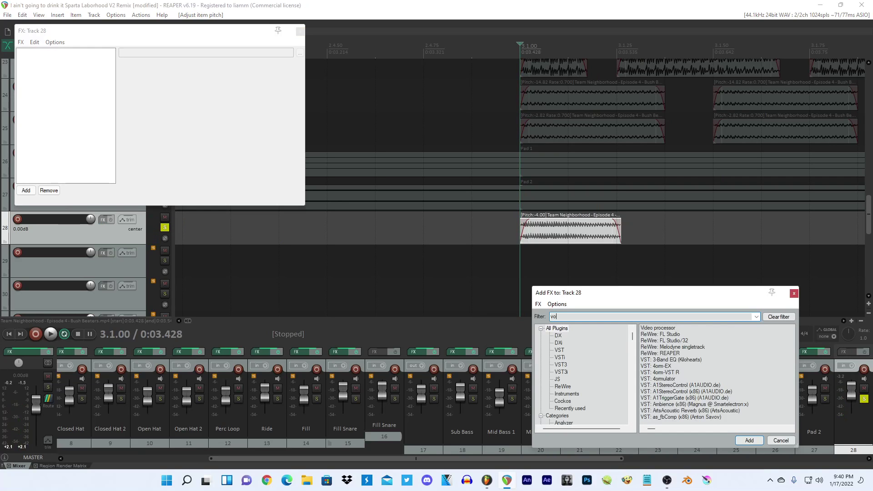
pyautogui.write('volo')
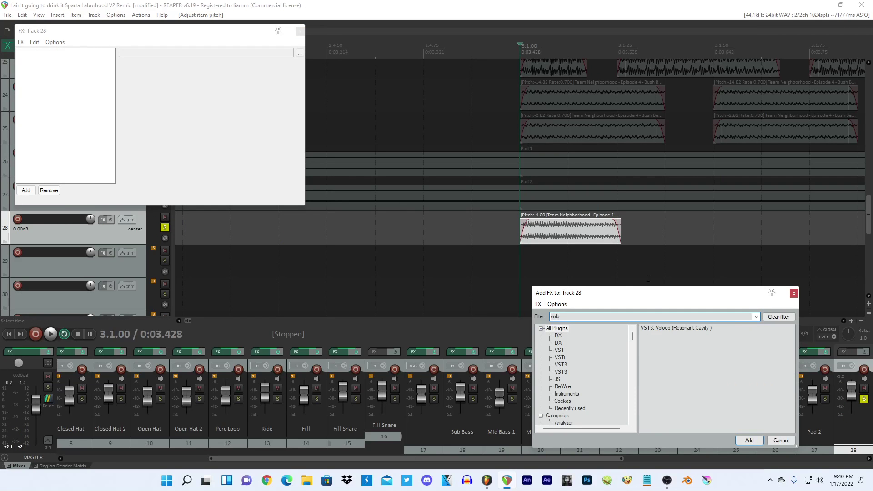
pyautogui.press('Return')
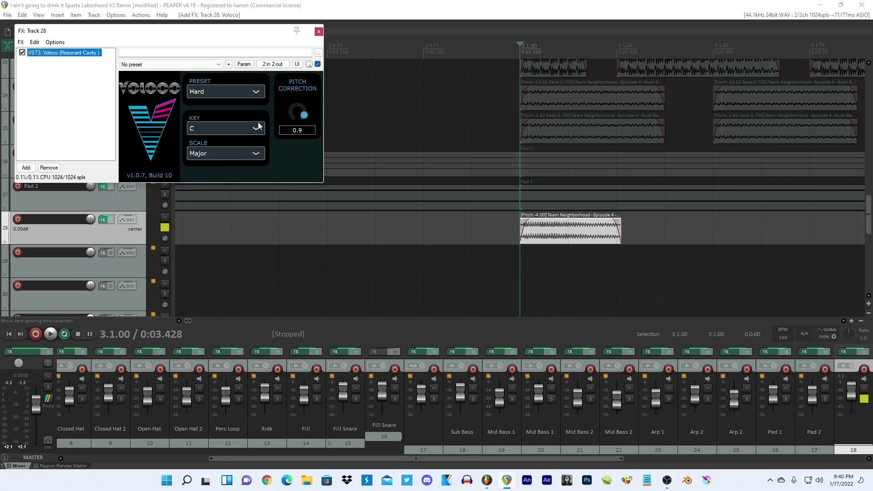
pyautogui.moveTo(302, 128); pyautogui.dragTo(303, 133)
pyautogui.click(256, 154)
pyautogui.click(225, 256)
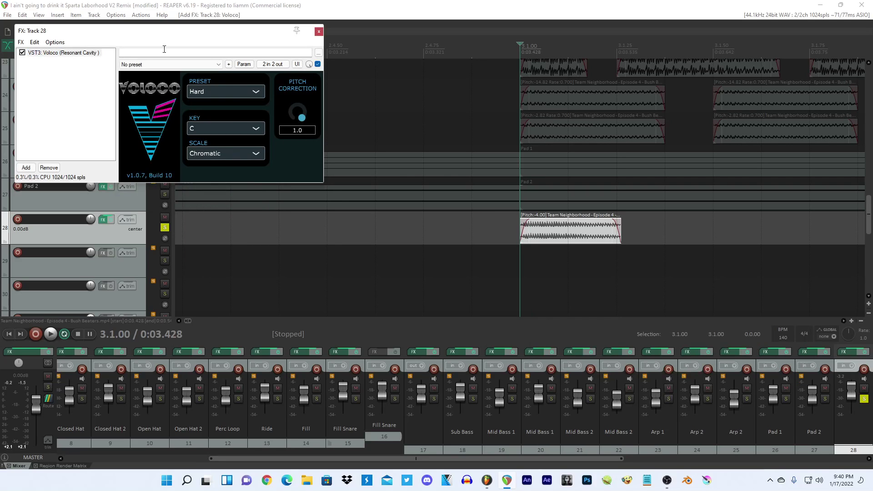
# Lower the vocal slice's pitch to -16.00 semitones and audition it, switching briefly to FL Studio for reference.
pyautogui.scroll(-3, 402, 123)
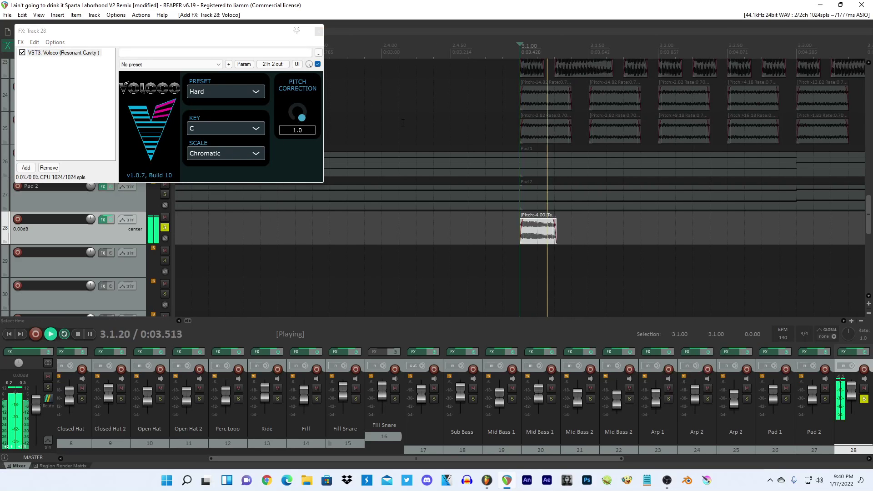
pyautogui.press('space')
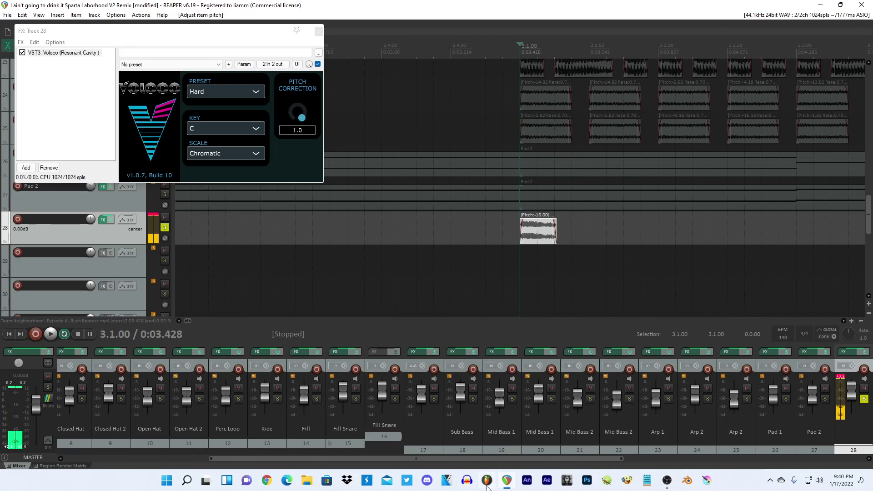
pyautogui.click(486, 486)
pyautogui.click(505, 482)
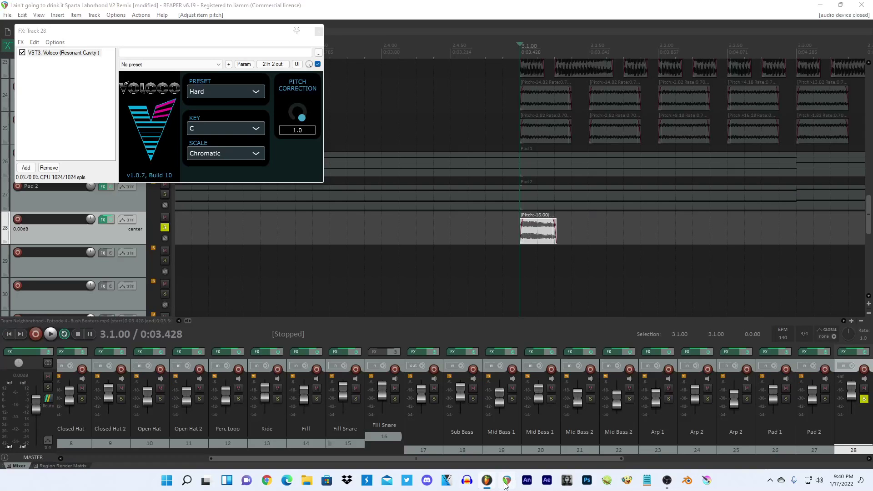
pyautogui.press('space')
pyautogui.press('space')
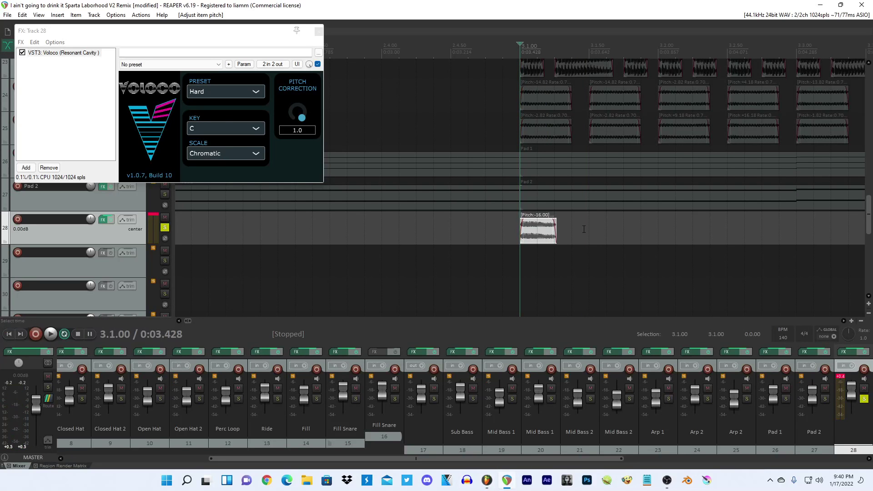
# Duplicate track 28 with its pitched vocal slice onto a new track directly below it.
pyautogui.click(584, 226)
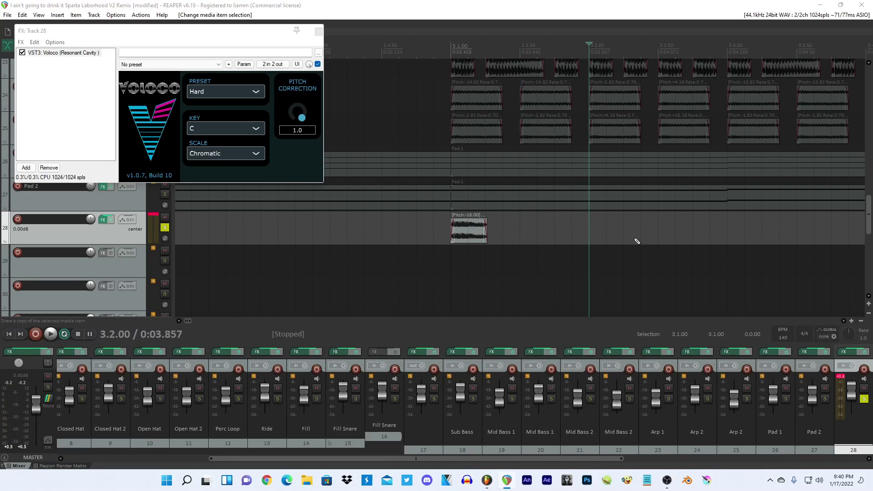
pyautogui.hotkey('ctrl', 'v')
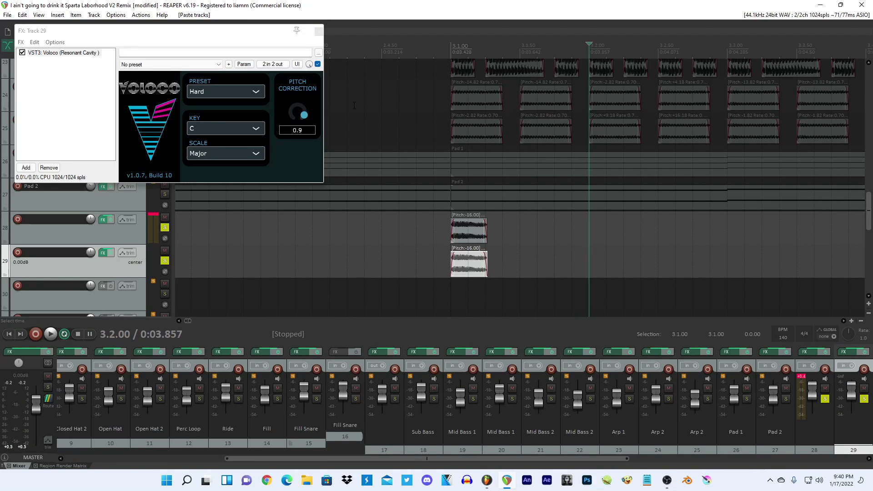
# Relaunch REAPER from FL Studio and check the recording status in OBS.
pyautogui.hotkey('alt', 'Tab')
pyautogui.click(507, 480)
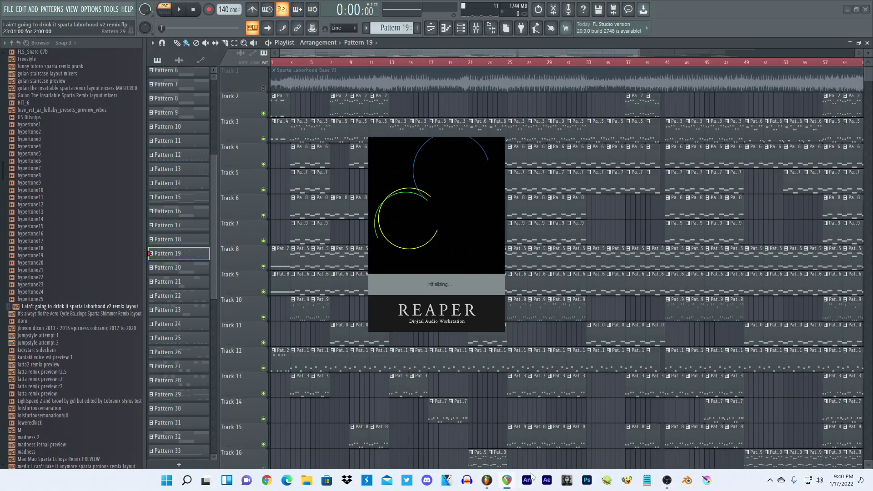
pyautogui.click(667, 480)
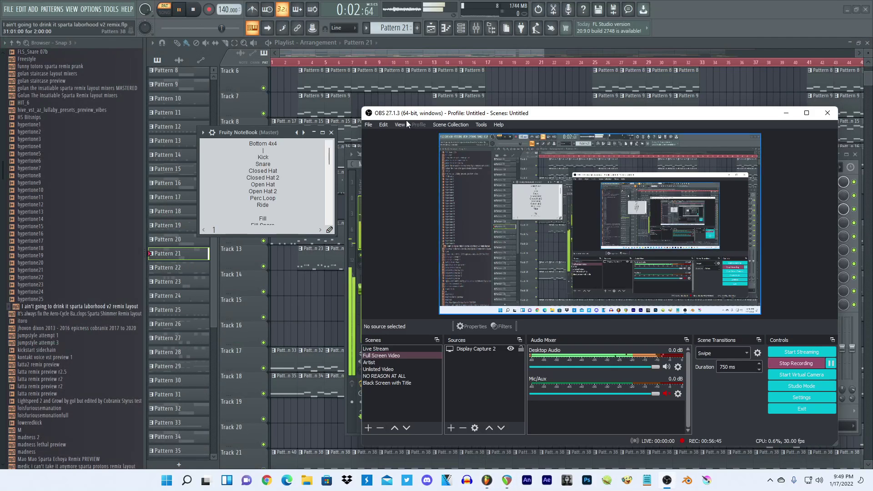
pyautogui.hotkey('alt', 'Tab')
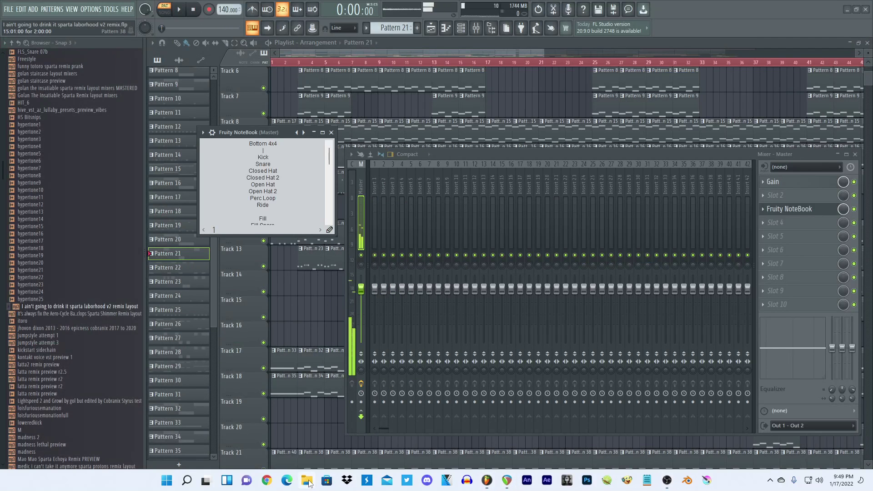
# In File Explorer, open the Documents folder inside the personal files folder and sort it by date modified, newest first.
pyautogui.click(308, 481)
pyautogui.scroll(-3, 282, 309)
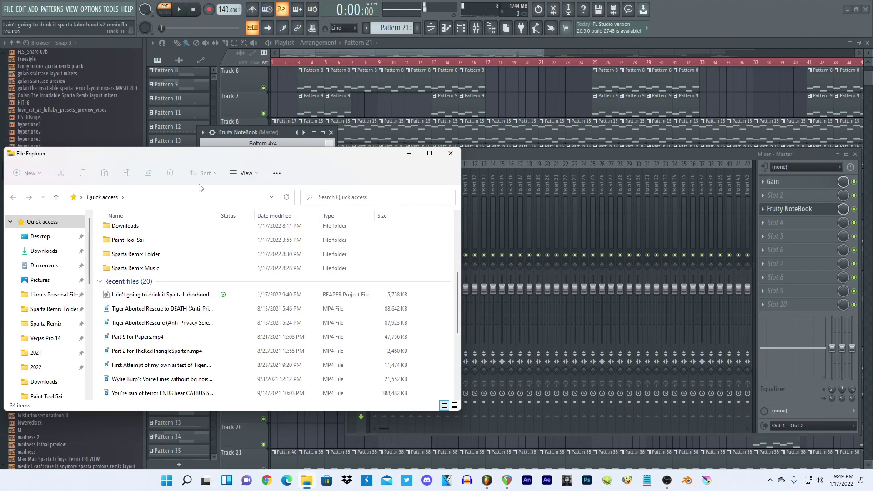
pyautogui.click(47, 294)
pyautogui.doubleClick(125, 248)
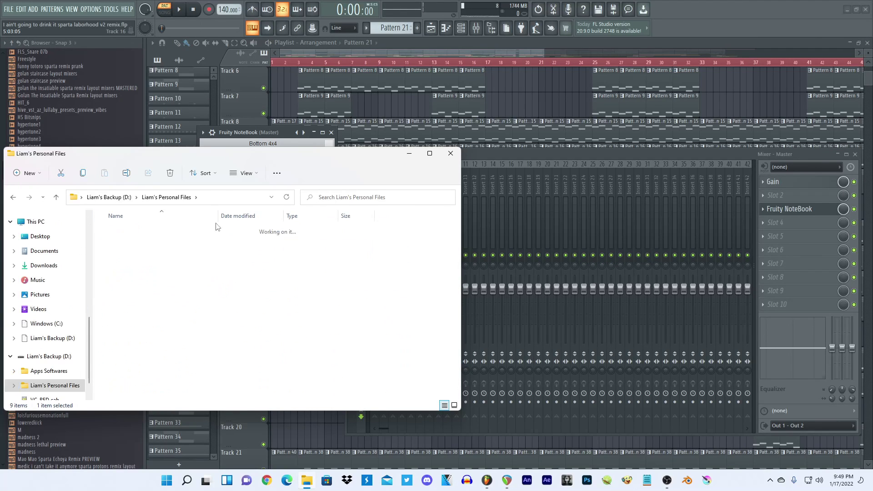
pyautogui.click(243, 217)
pyautogui.click(242, 216)
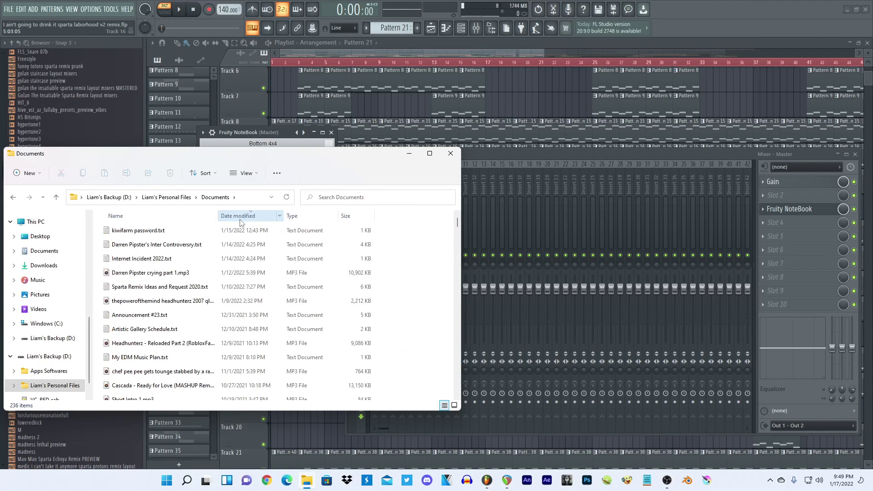
# Play the "crying part 1" MP3 from Documents, lower the player's volume and check the desktop audio level in OBS.
pyautogui.doubleClick(182, 275)
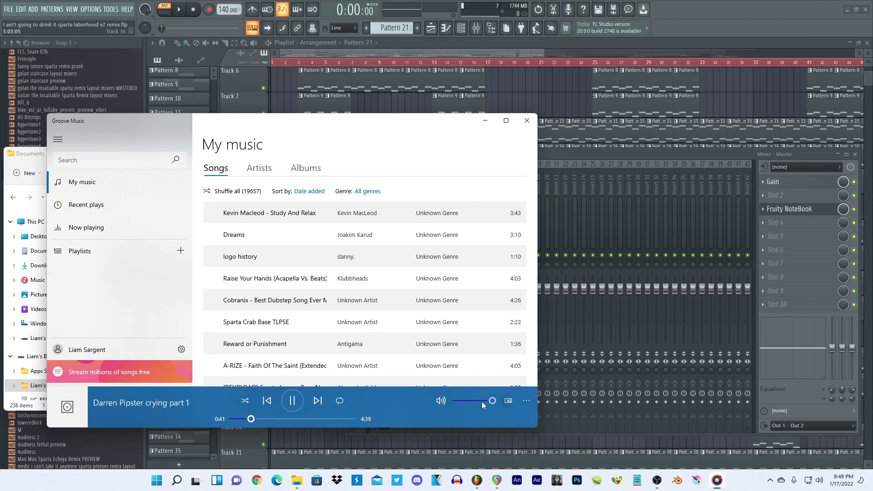
pyautogui.moveTo(472, 400); pyautogui.dragTo(466, 401)
pyautogui.click(659, 482)
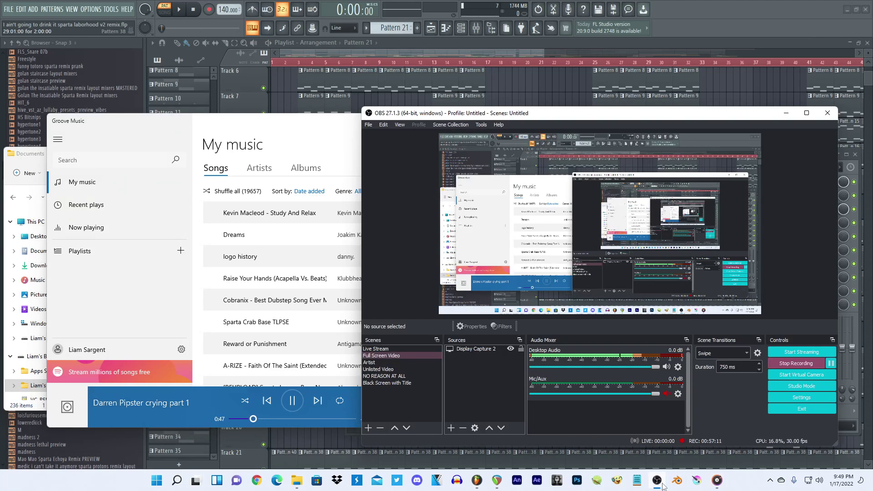
pyautogui.click(662, 485)
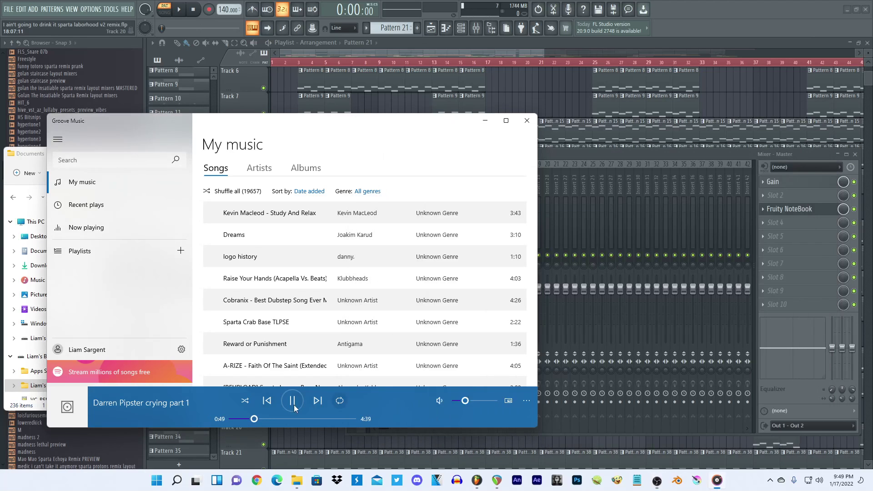
# Skim ahead through the playing MP3 to about 1:44, pause it, and minimize the music player and Documents folder.
pyautogui.moveTo(256, 420); pyautogui.dragTo(263, 421)
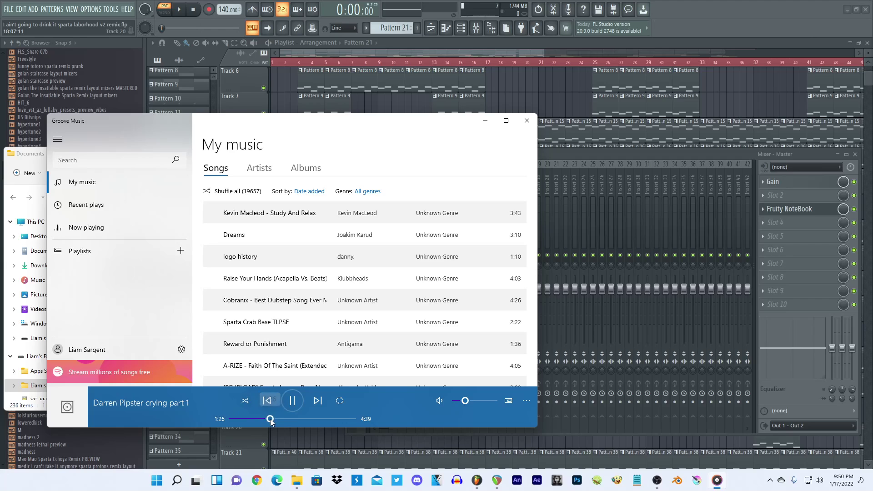
pyautogui.moveTo(269, 419); pyautogui.dragTo(271, 421)
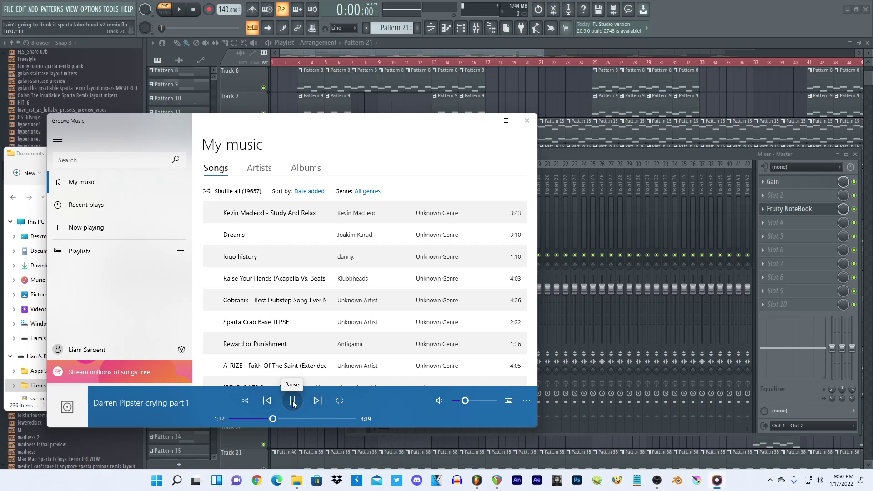
pyautogui.moveTo(274, 419); pyautogui.dragTo(276, 421)
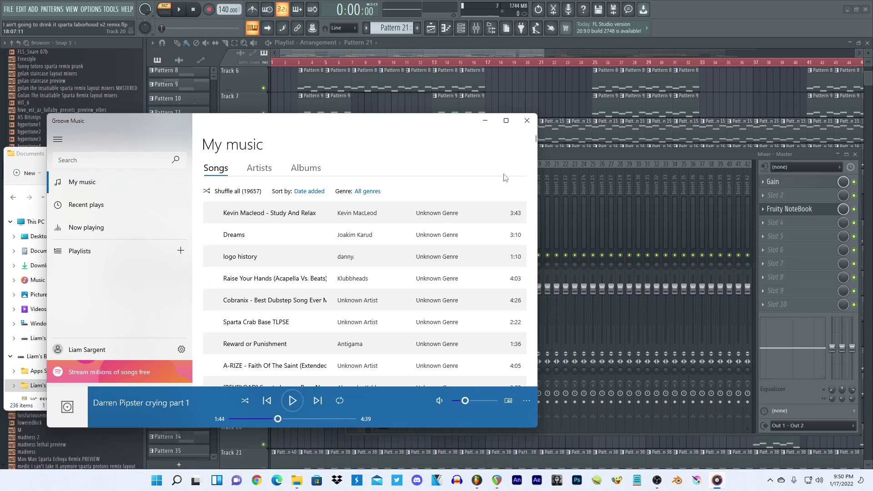
pyautogui.click(485, 120)
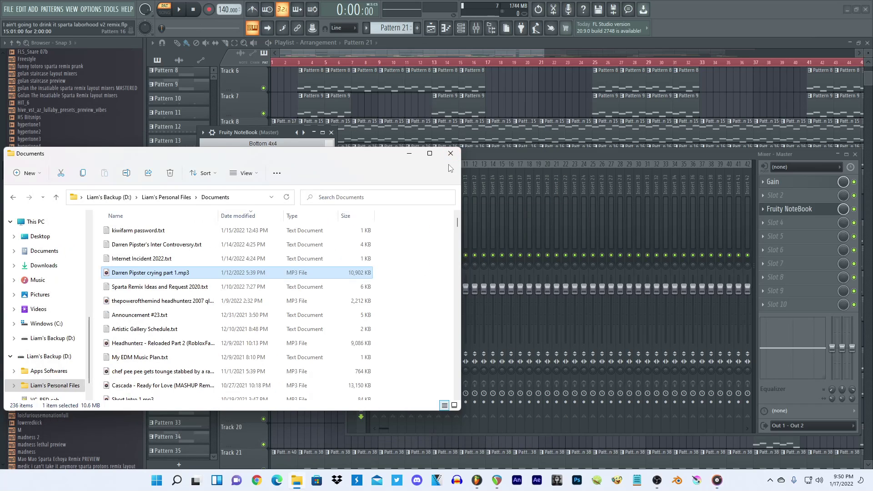
pyautogui.click(410, 154)
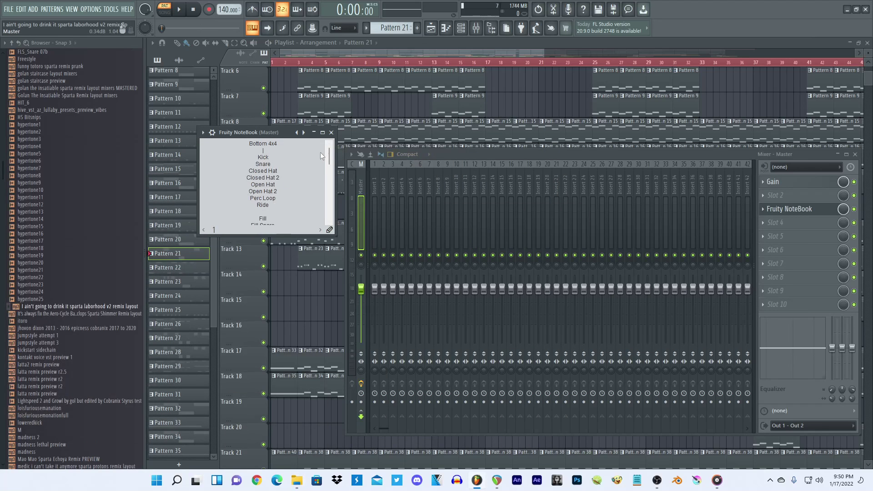
# Review the instrument list in Fruity NoteBook around the Pluck Arp and Pad Pluck entries, and check the OBS recording window.
pyautogui.scroll(-10, 321, 155)
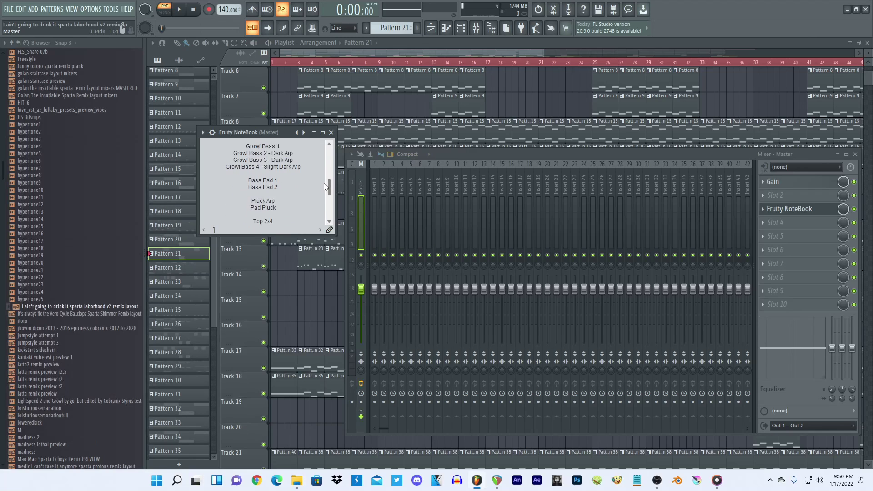
pyautogui.scroll(2, 326, 185)
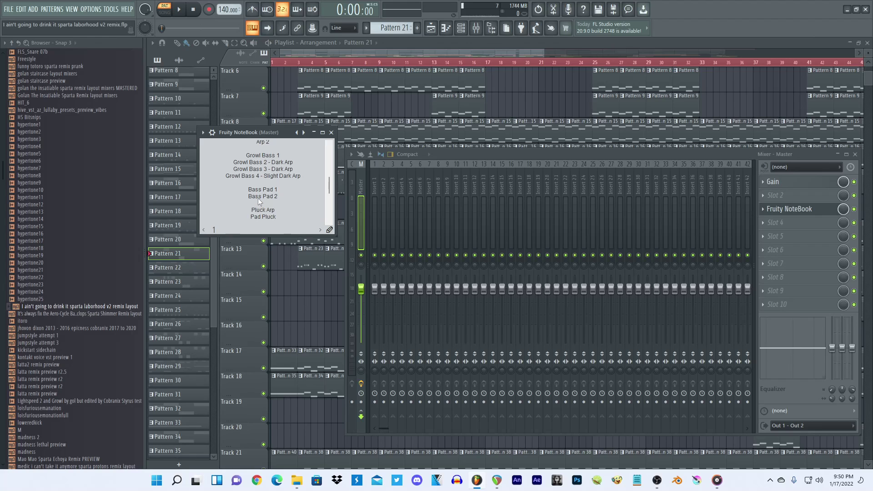
pyautogui.click(719, 481)
pyautogui.click(719, 481)
pyautogui.click(657, 481)
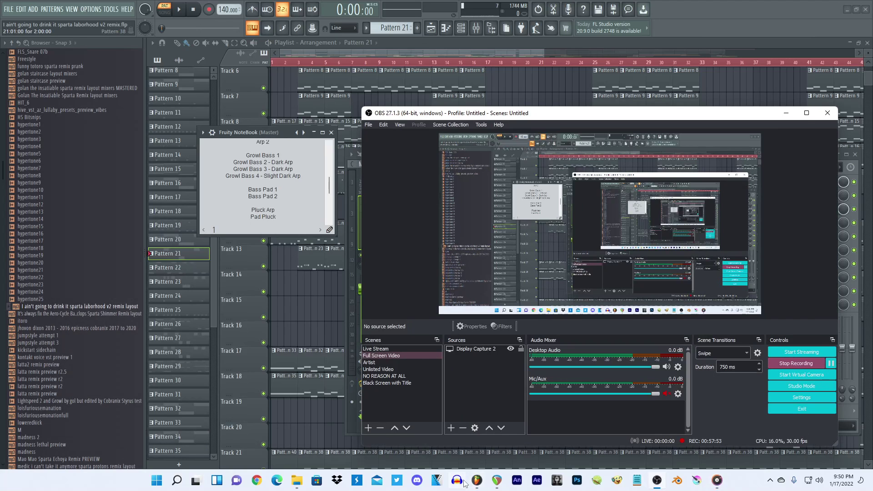
# Switch to REAPER, stop the song, and play the Team Neighborhood source footage around bars 657 to 709.
pyautogui.moveTo(498, 481)
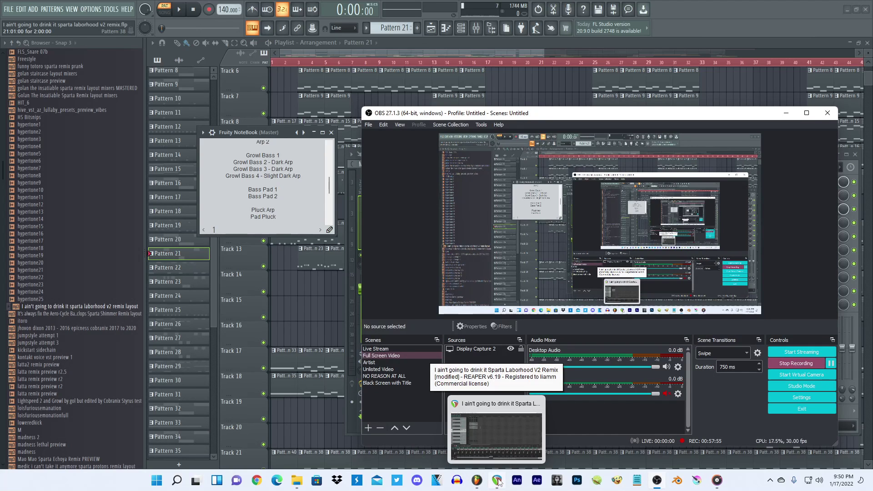
pyautogui.click(497, 435)
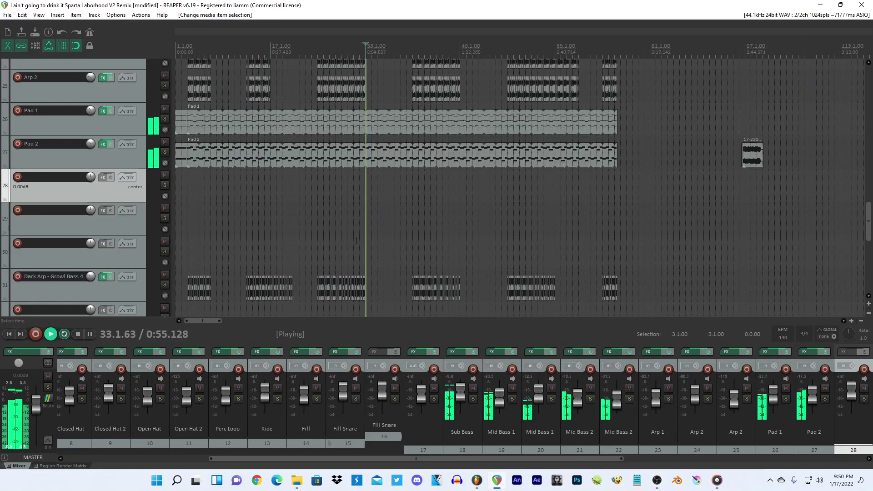
pyautogui.scroll(-2, 356, 241)
pyautogui.moveTo(869, 214); pyautogui.dragTo(872, 80)
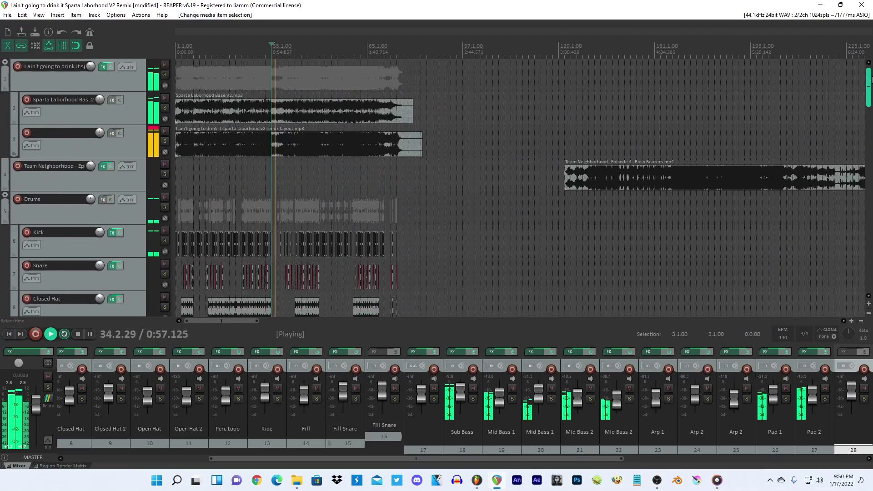
pyautogui.scroll(-6, 483, 175)
pyautogui.press('space')
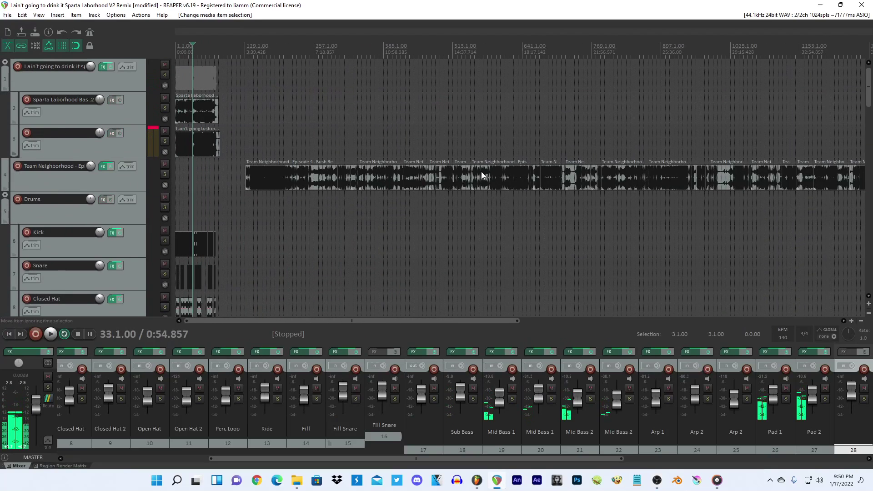
pyautogui.click(536, 180)
pyautogui.press('space')
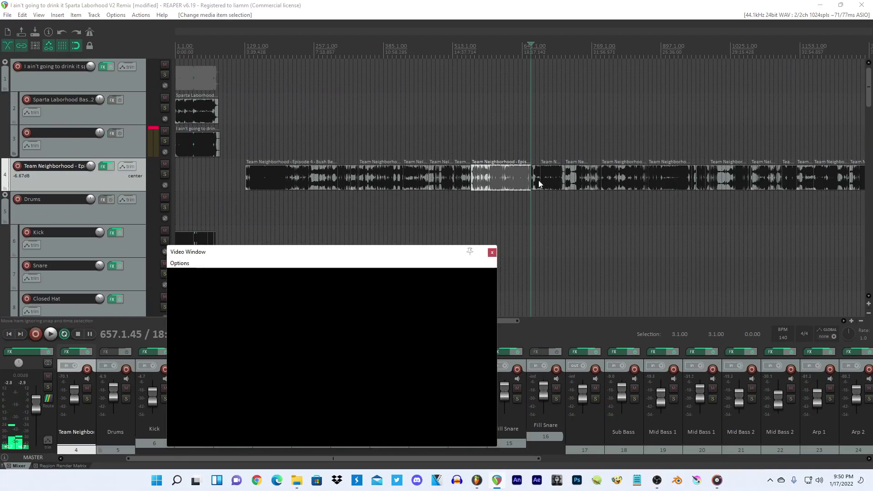
pyautogui.scroll(5, 561, 204)
pyautogui.scroll(-4, 561, 204)
pyautogui.click(575, 148)
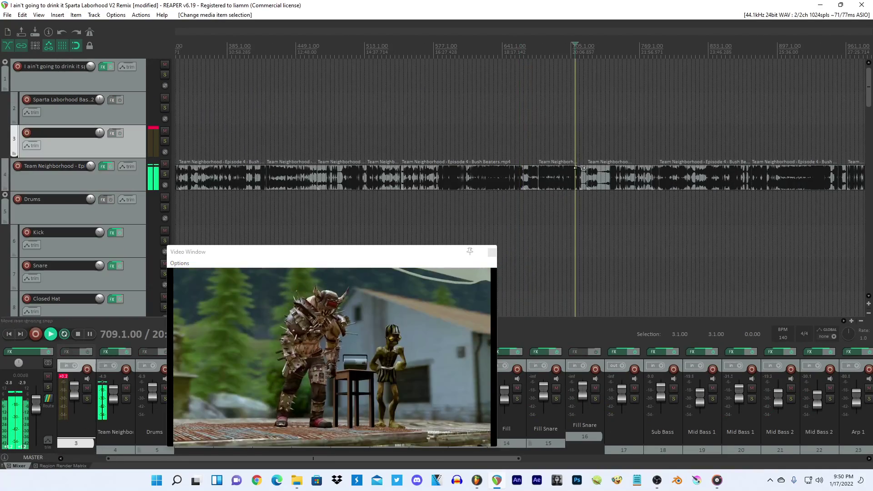
# Find and copy the short slice just before bar 780 on the Team Neighborhood track, then close the video preview and stop playback.
pyautogui.click(579, 173)
pyautogui.scroll(5, 574, 176)
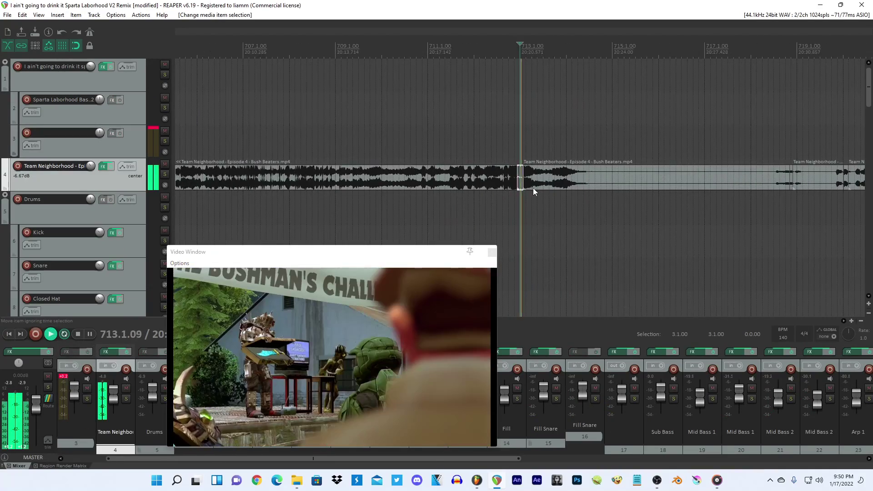
pyautogui.scroll(-3, 533, 188)
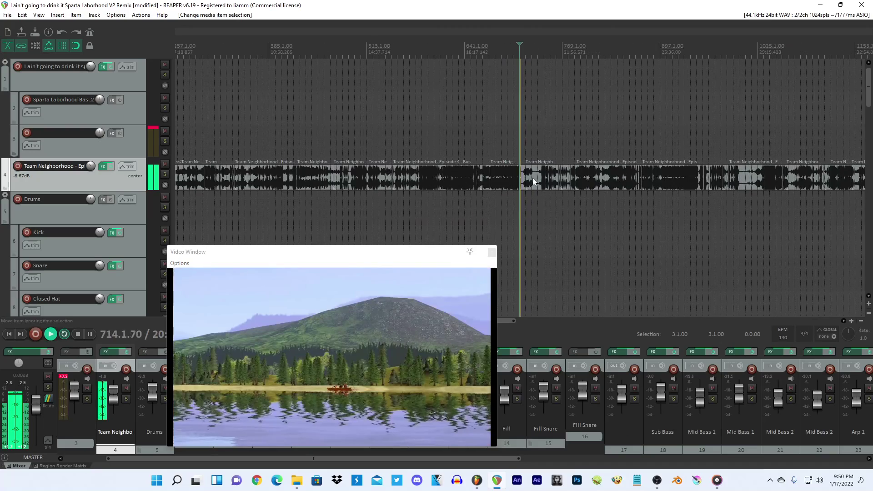
pyautogui.scroll(8, 738, 176)
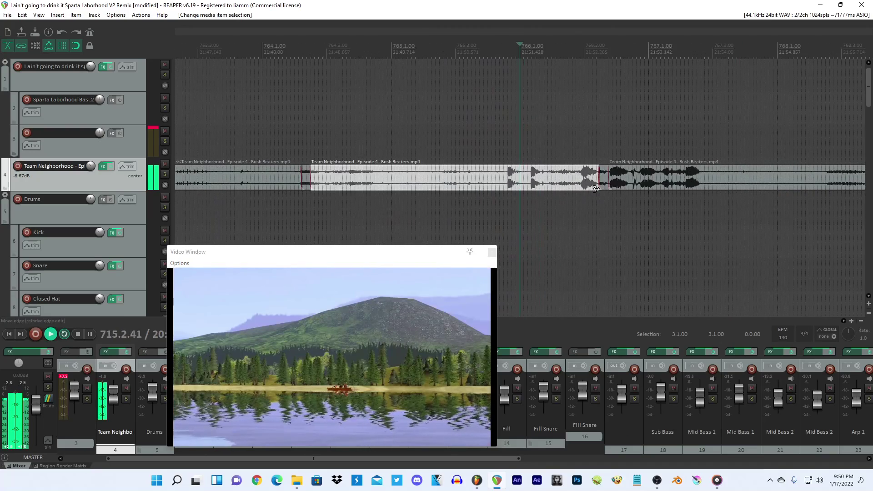
pyautogui.scroll(-8, 601, 182)
pyautogui.click(649, 171)
pyautogui.scroll(8, 517, 184)
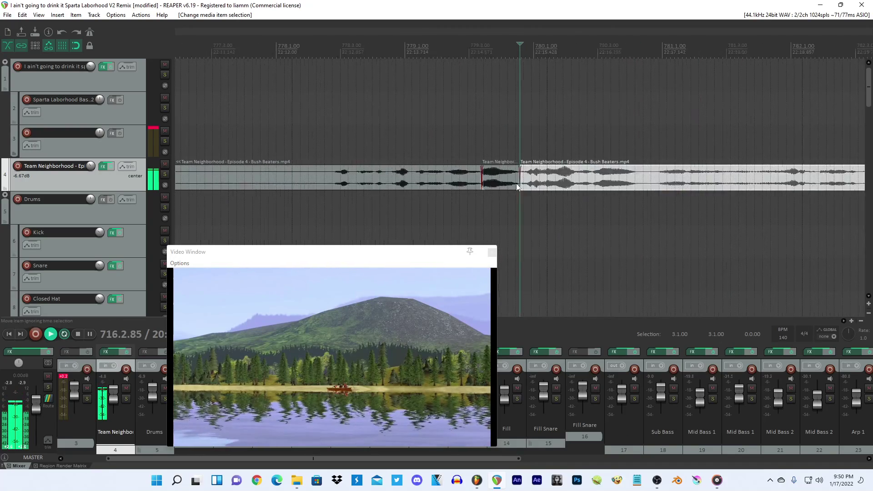
pyautogui.click(503, 184)
pyautogui.click(492, 252)
pyautogui.press('space')
pyautogui.scroll(-8, 497, 218)
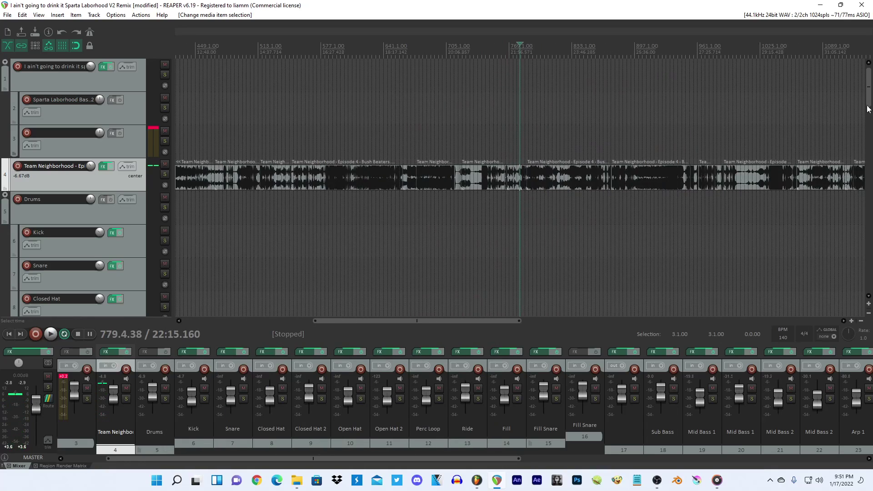
# Paste the copied slice at bar 3 on the empty track 32, directly below Dark Arp - Growl Bass 4.
pyautogui.moveTo(867, 105); pyautogui.dragTo(866, 128)
pyautogui.scroll(-5, 867, 131)
pyautogui.scroll(-5, 238, 261)
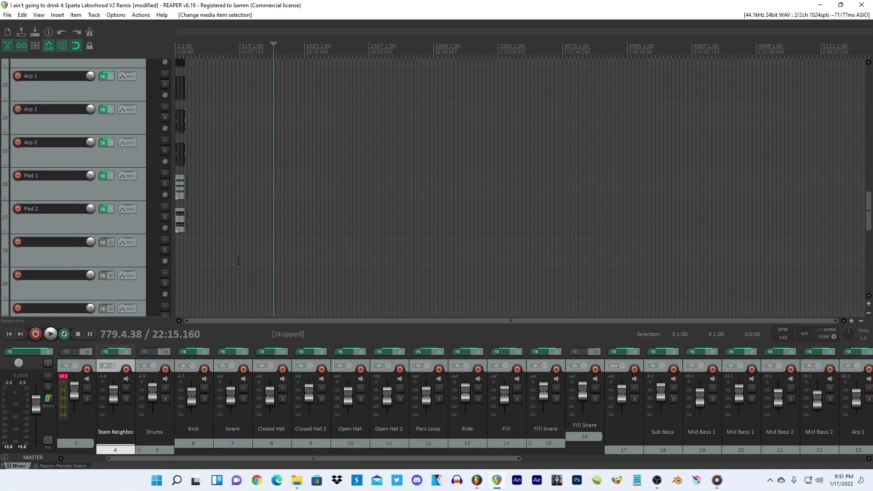
pyautogui.click(192, 250)
pyautogui.scroll(5, 316, 239)
pyautogui.click(181, 246)
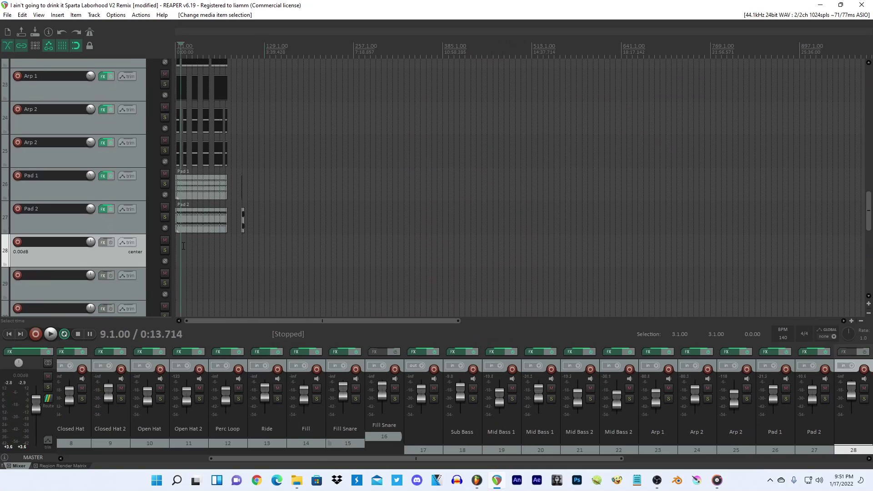
pyautogui.scroll(5, 181, 246)
pyautogui.scroll(-4, 867, 218)
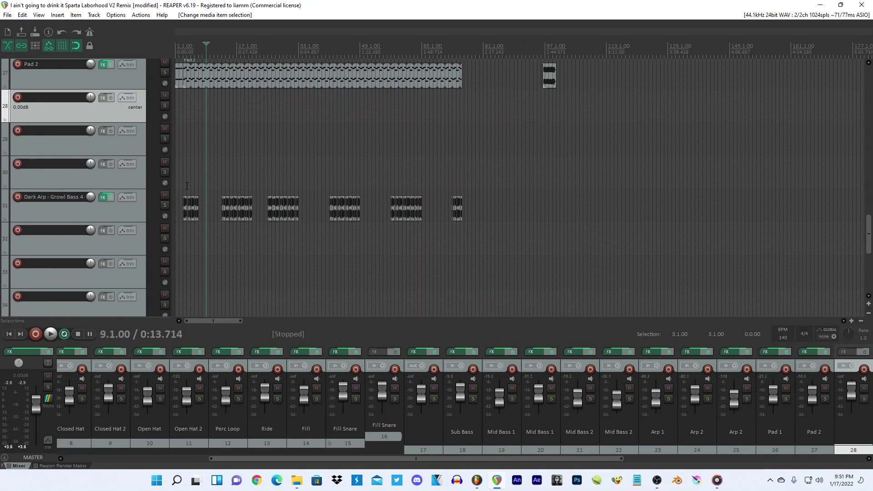
pyautogui.scroll(2, 196, 223)
pyautogui.click(197, 233)
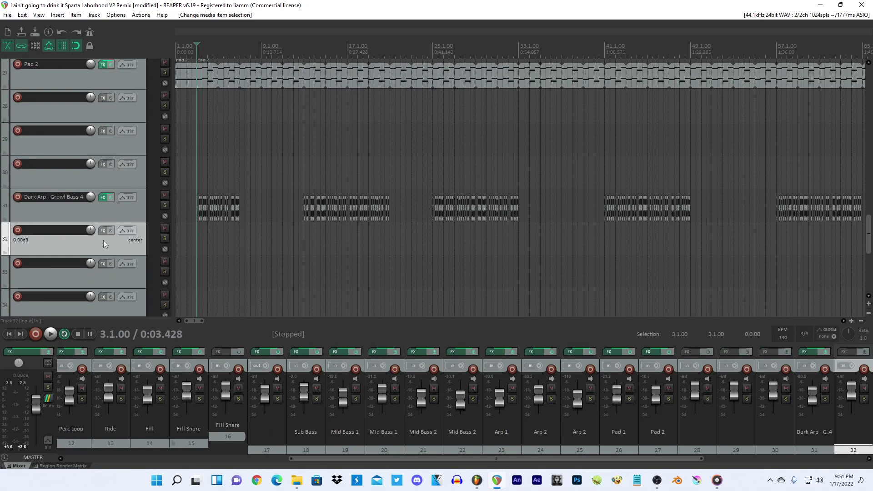
pyautogui.hotkey('ctrl', 'v')
# Rename track 31 as Pluck Arp and, following the notes in FL Studio, track 32 as Pad Pluck.
pyautogui.doubleClick(64, 197)
pyautogui.write('Plu')
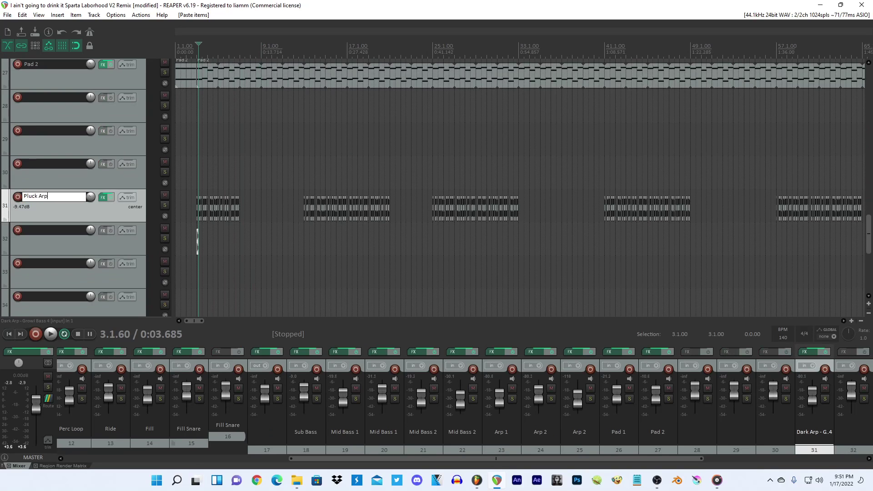
pyautogui.press('Return')
pyautogui.click(477, 480)
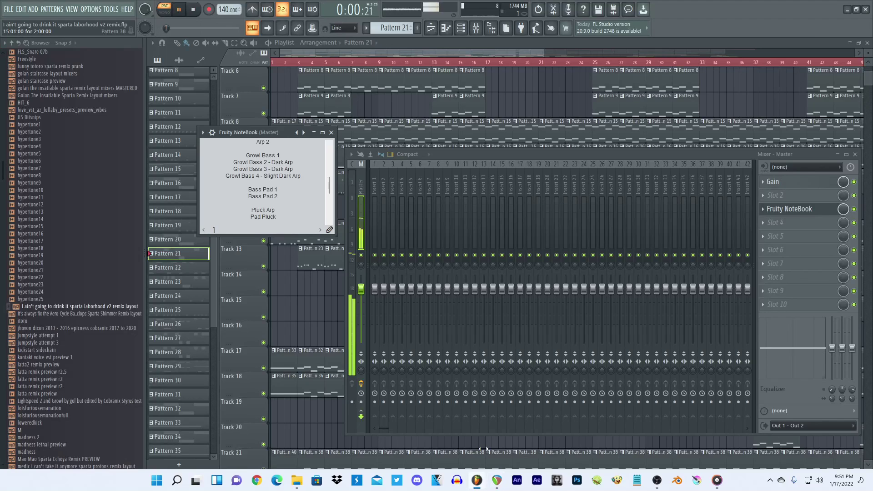
pyautogui.hotkey('alt', 'Tab')
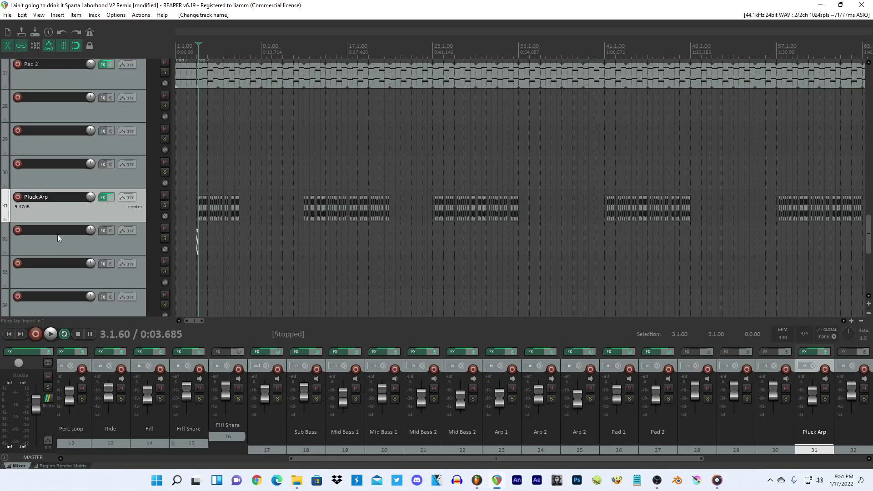
pyautogui.doubleClick(58, 230)
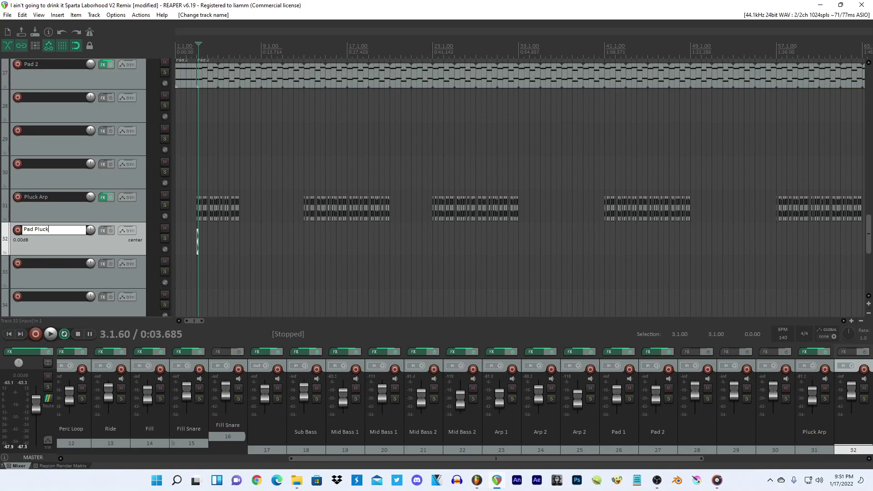
pyautogui.press('Return')
# Move the Pluck Arp and Pad Pluck tracks up together so they sit directly below Pad 2.
pyautogui.keyDown('shift'); pyautogui.click(64, 208); pyautogui.keyUp('shift')
pyautogui.moveTo(64, 209); pyautogui.dragTo(45, 108)
# Solo the Pad Pluck track at its pasted slice and filter its list of effects to add by "vol".
pyautogui.scroll(8, 500, 144)
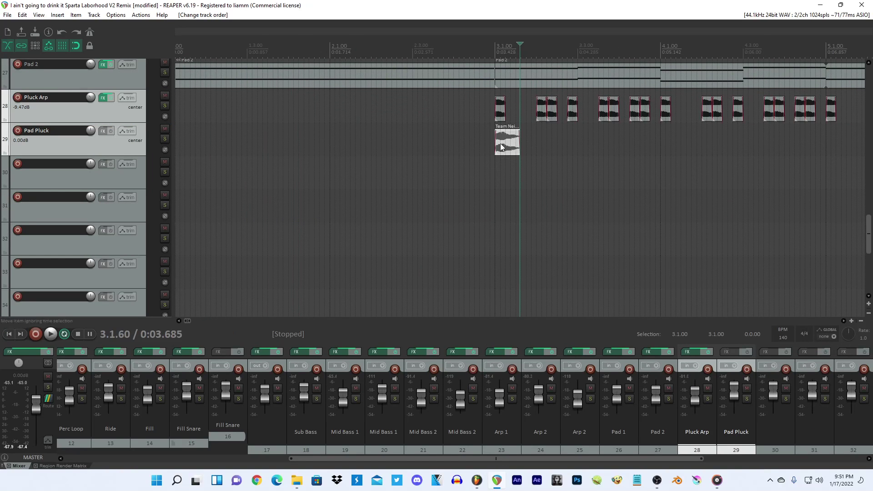
pyautogui.click(501, 143)
pyautogui.click(165, 139)
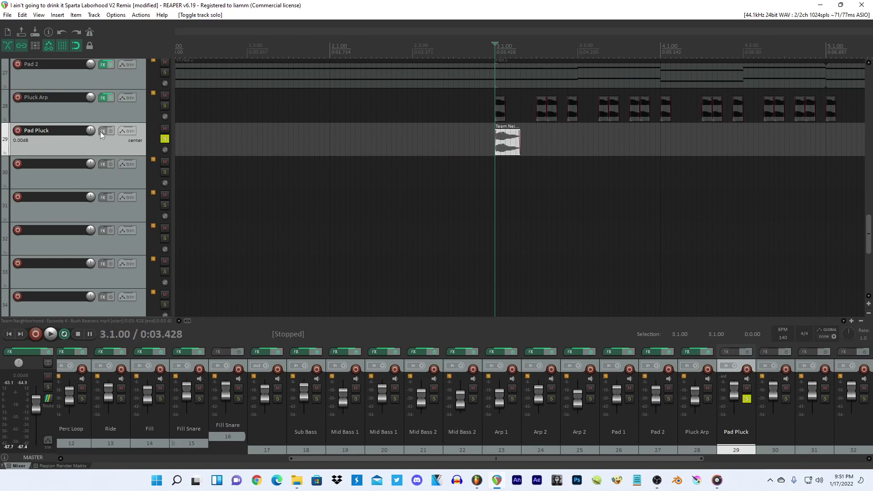
pyautogui.click(102, 131)
pyautogui.write('vo')
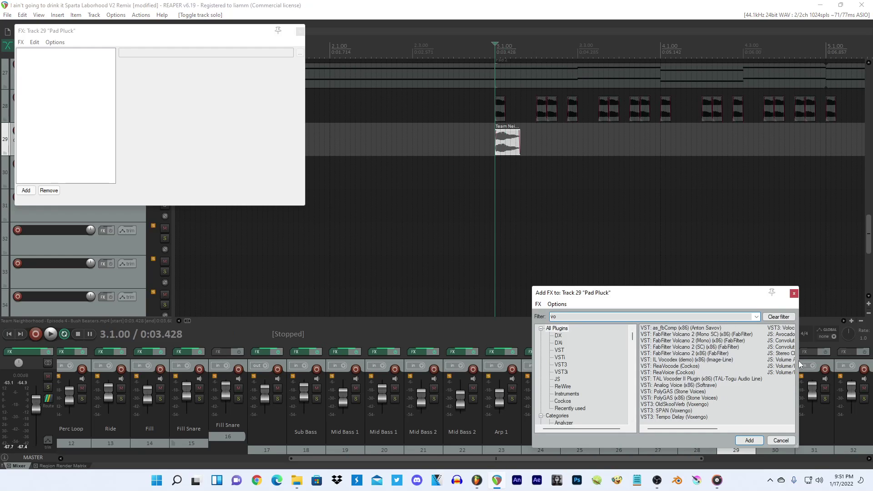
pyautogui.write('l')
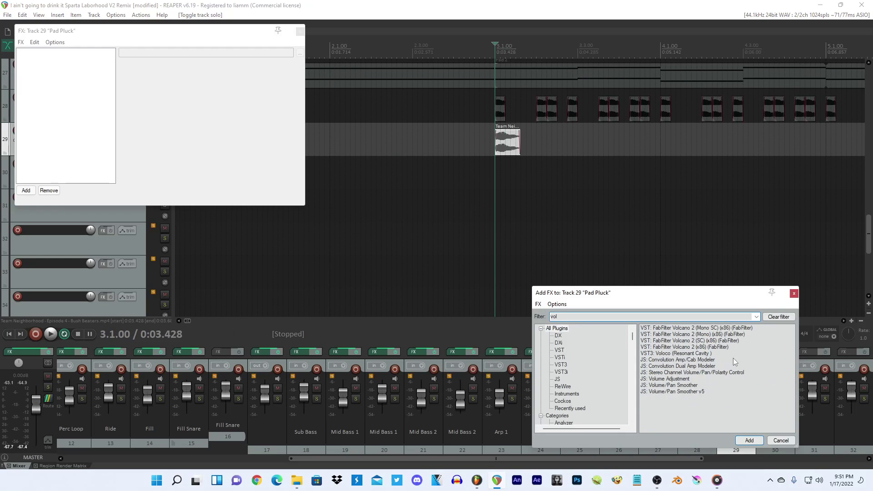
# Stop playback in FL Studio and relaunch REAPER, bringing up OBS while it loads.
pyautogui.click(477, 481)
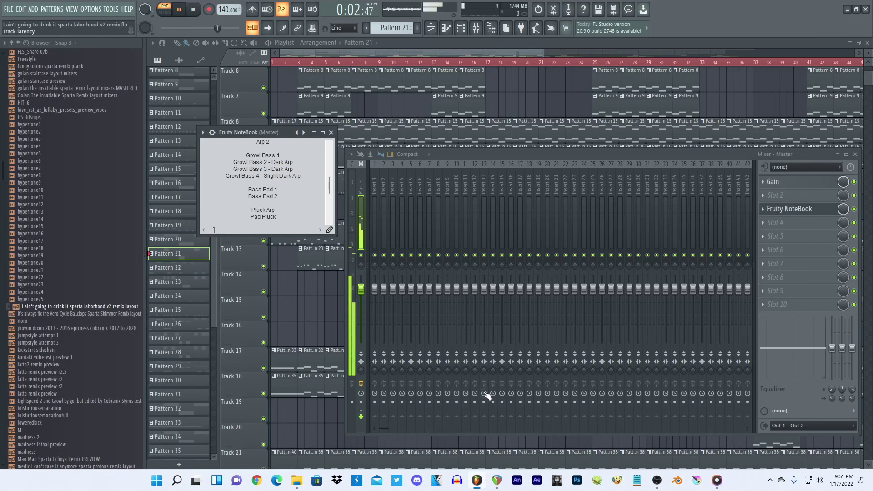
pyautogui.press('space')
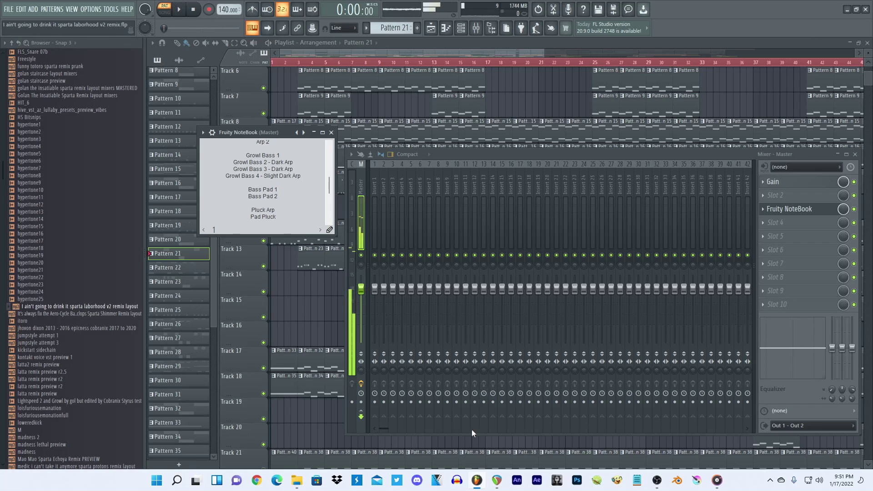
pyautogui.click(495, 484)
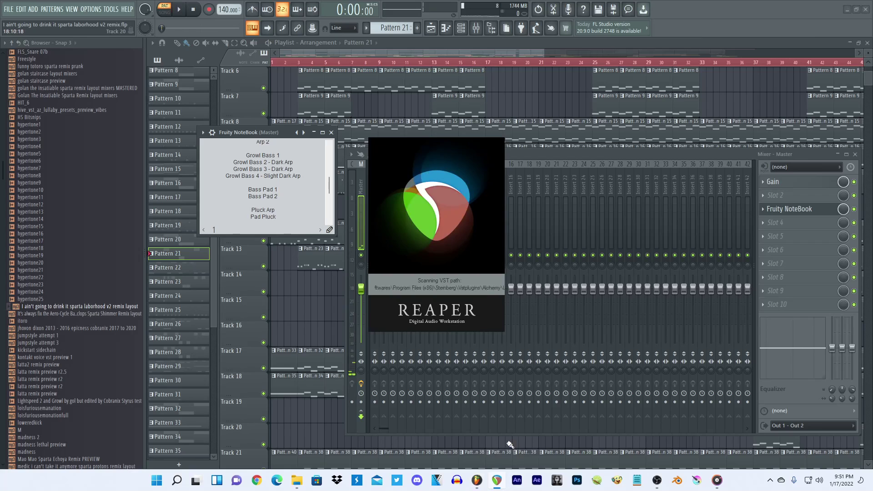
pyautogui.click(656, 480)
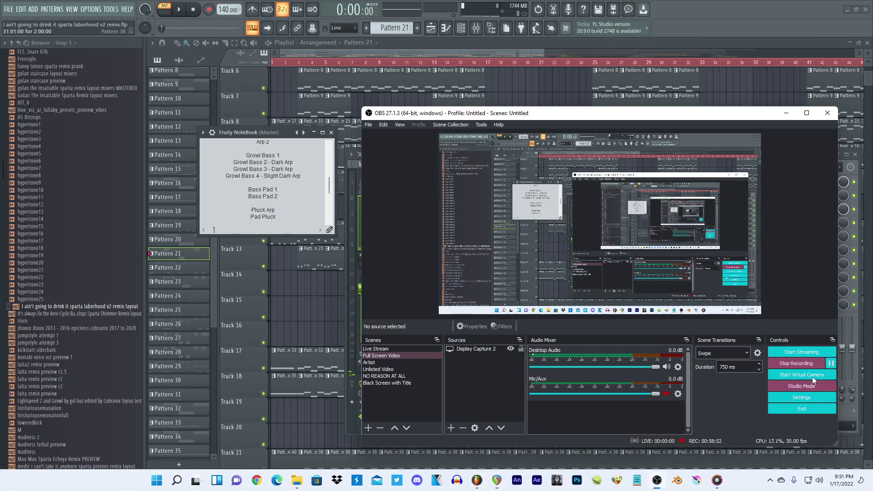
# Paste the sample slice at 3.1.00 on the empty track 32 below Dark Arp - Growl Bass 4, and solo that track.
pyautogui.click(831, 363)
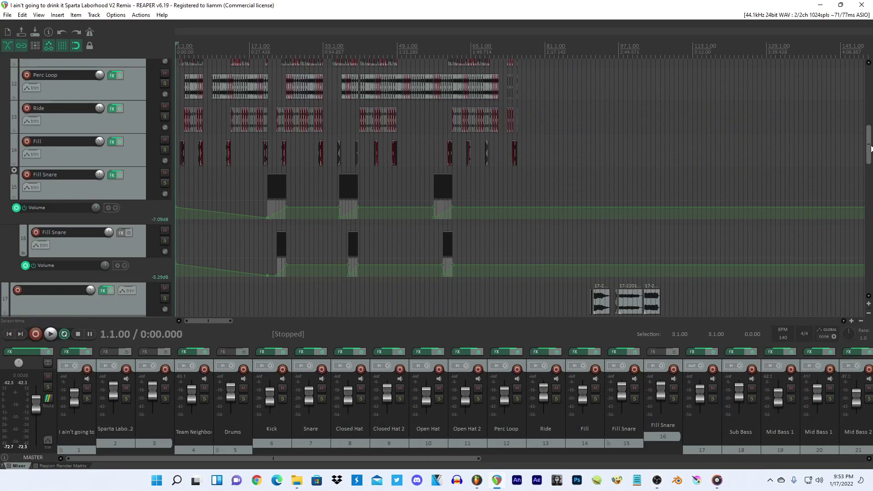
pyautogui.scroll(-10, 852, 226)
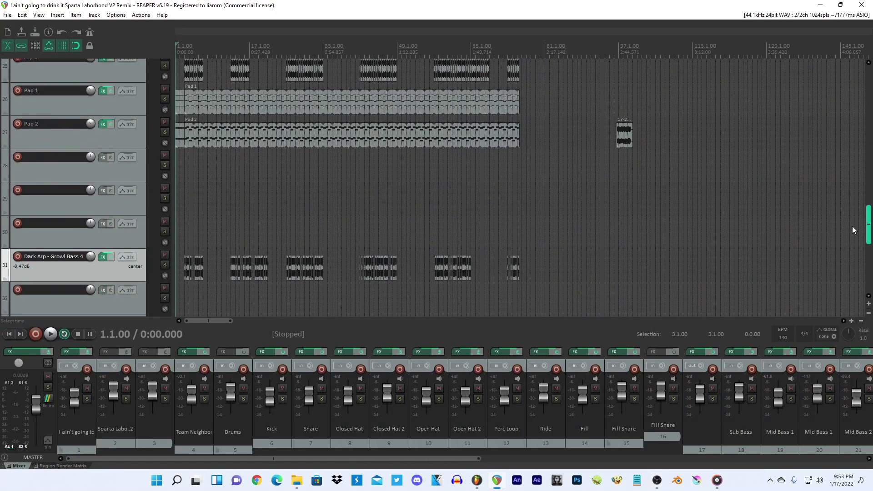
pyautogui.scroll(-4, 852, 225)
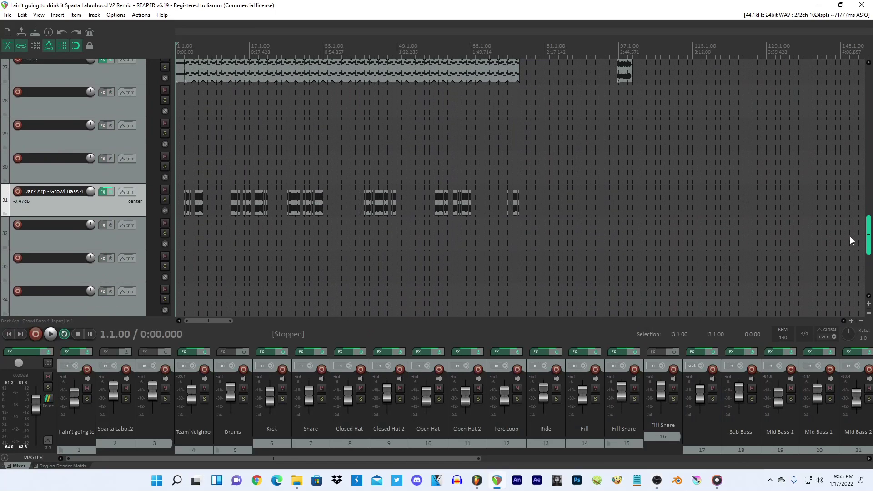
pyautogui.scroll(6, 277, 232)
pyautogui.click(228, 233)
pyautogui.hotkey('ctrl', 'v')
pyautogui.scroll(9, 228, 233)
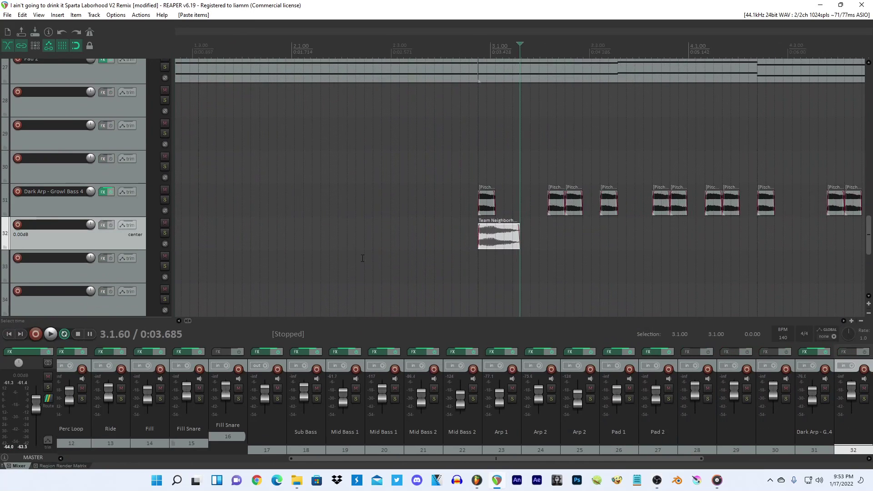
pyautogui.click(165, 233)
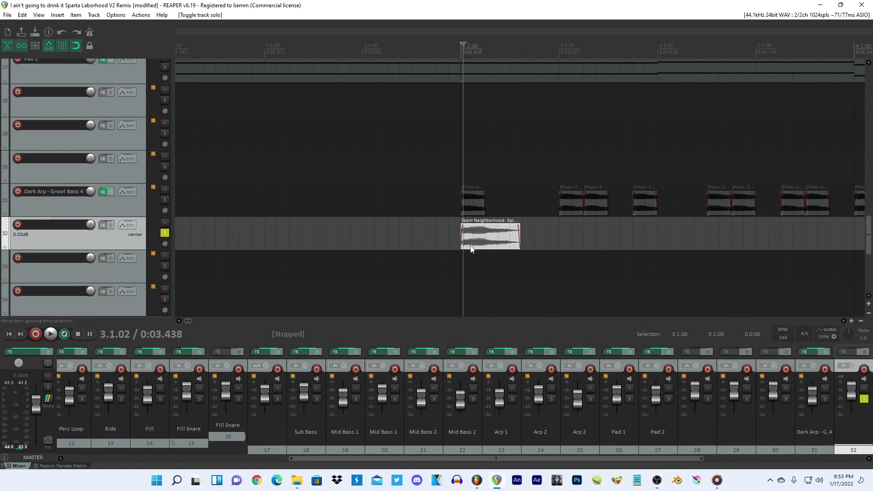
# Add the Voloco effect to track 32, finding it with the filter "volo".
pyautogui.click(102, 225)
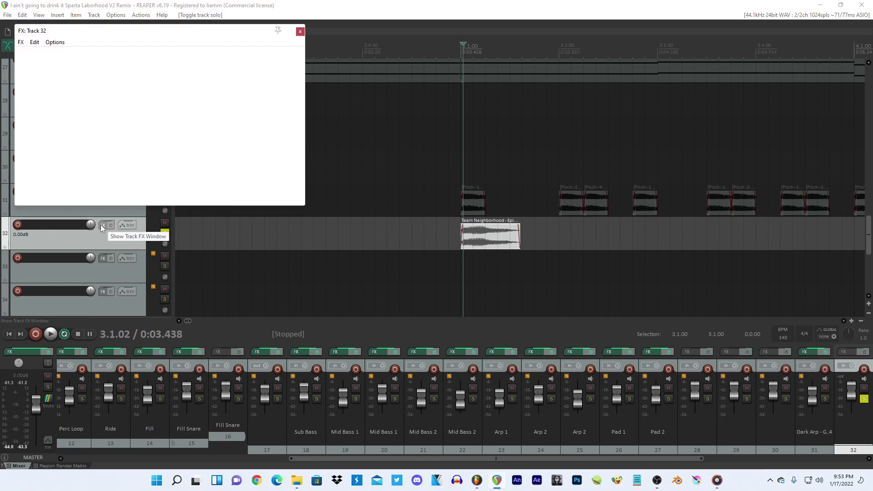
pyautogui.write('vol')
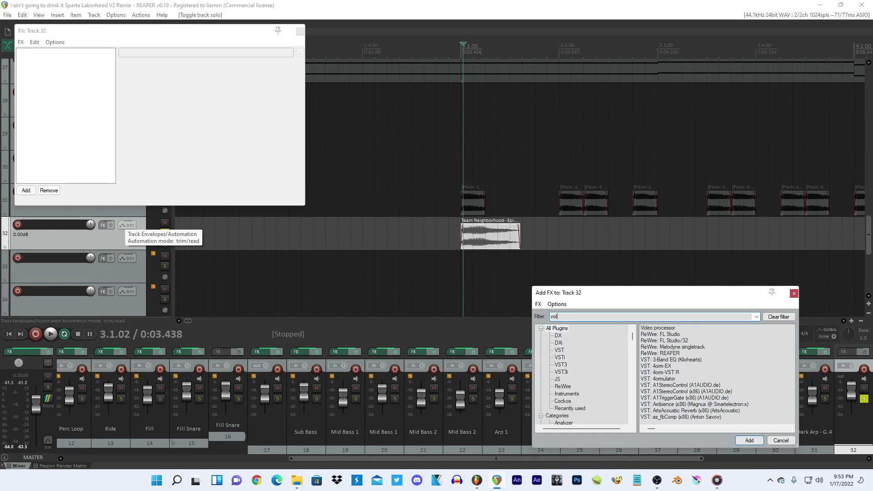
pyautogui.write('o')
pyautogui.doubleClick(647, 329)
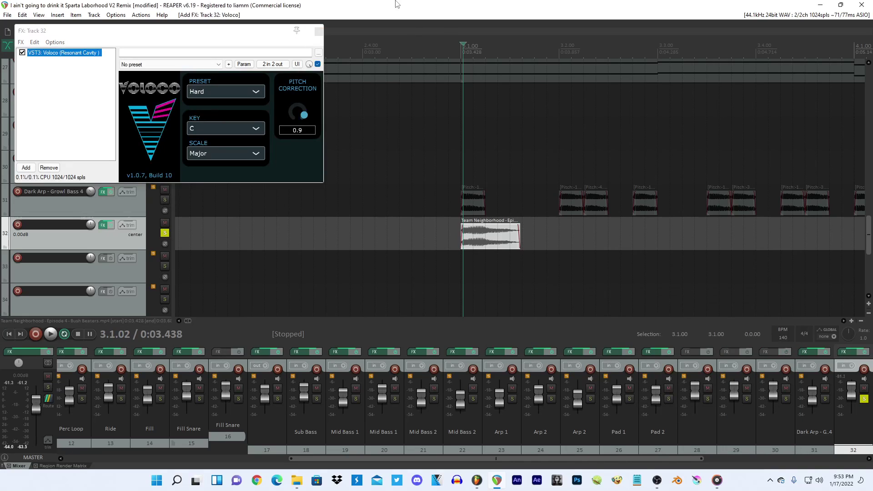
# Play the slice through Voloco and set the pitch correction to 1.0.
pyautogui.click(397, 4)
pyautogui.press('space')
pyautogui.scroll(4, 465, 231)
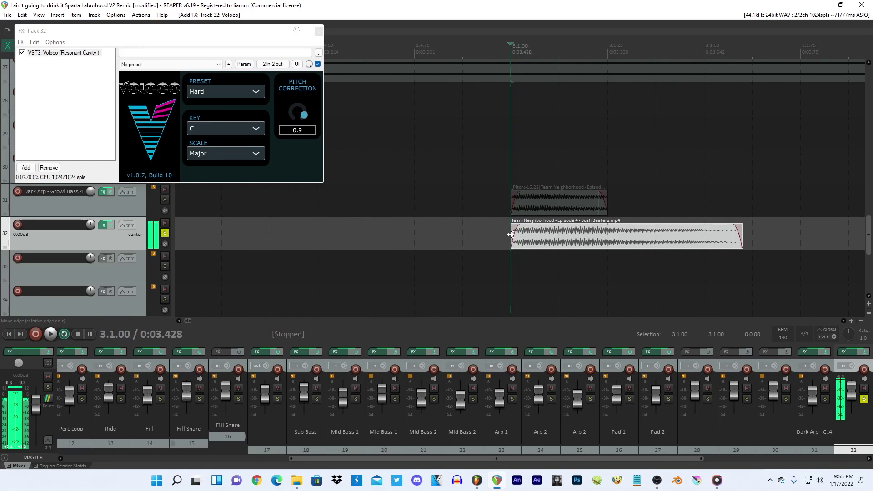
pyautogui.scroll(-3, 511, 235)
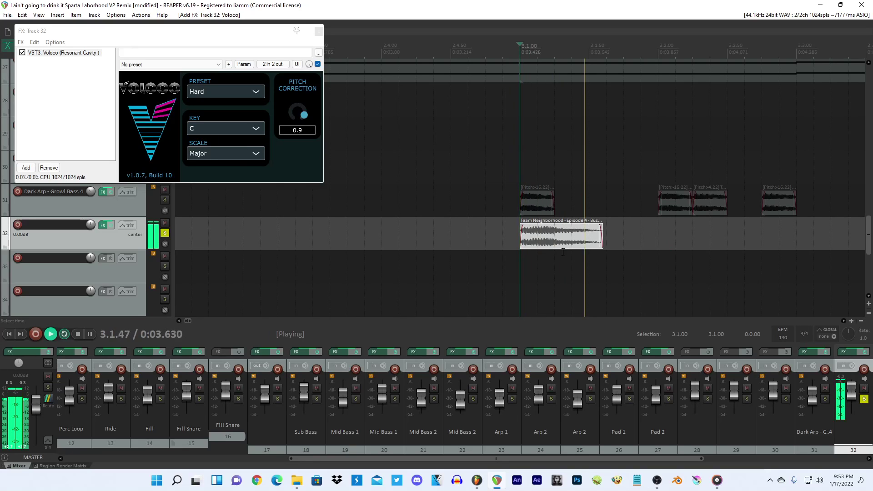
pyautogui.press('space')
pyautogui.moveTo(304, 116); pyautogui.dragTo(302, 131)
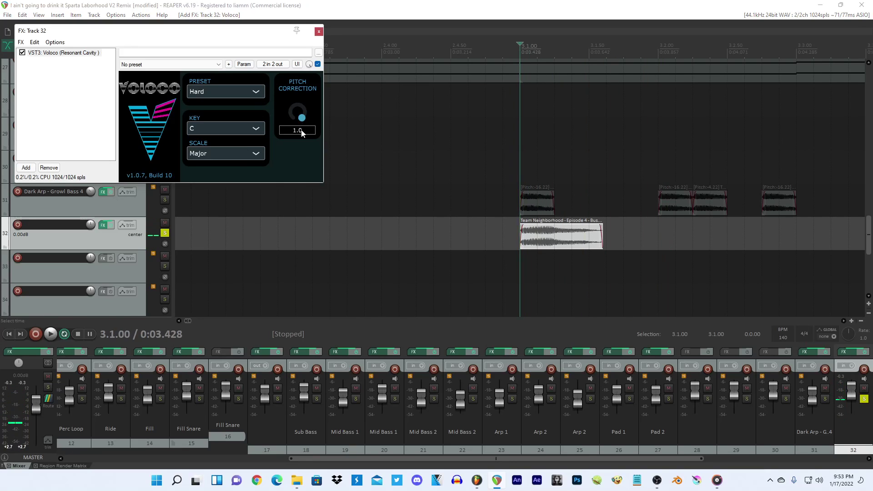
# Pitch the track 32 slice down to -5 semitones, auditioning it from 3.1.00 while adjusting.
pyautogui.click(523, 238)
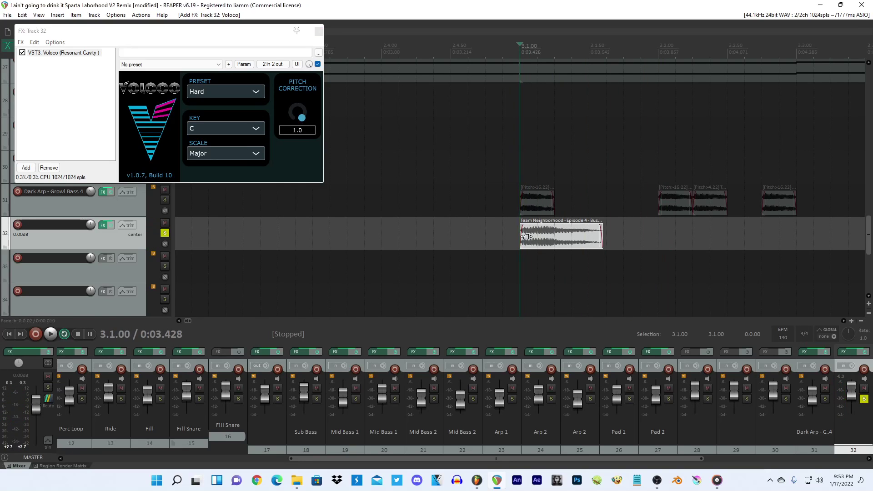
pyautogui.scroll(-1, 526, 237)
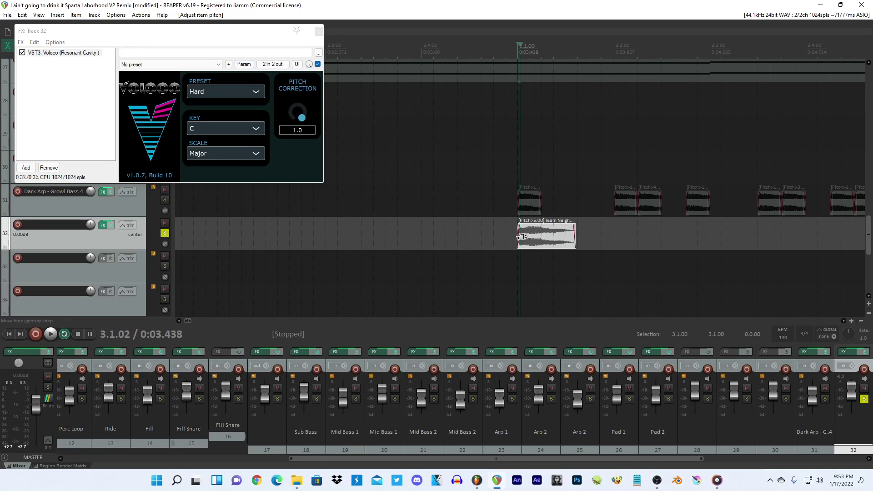
pyautogui.click(518, 236)
pyautogui.press('space')
pyautogui.scroll(3, 520, 237)
pyautogui.press('space')
pyautogui.hotkey('shift', '9')
pyautogui.hotkey('shift', '9')
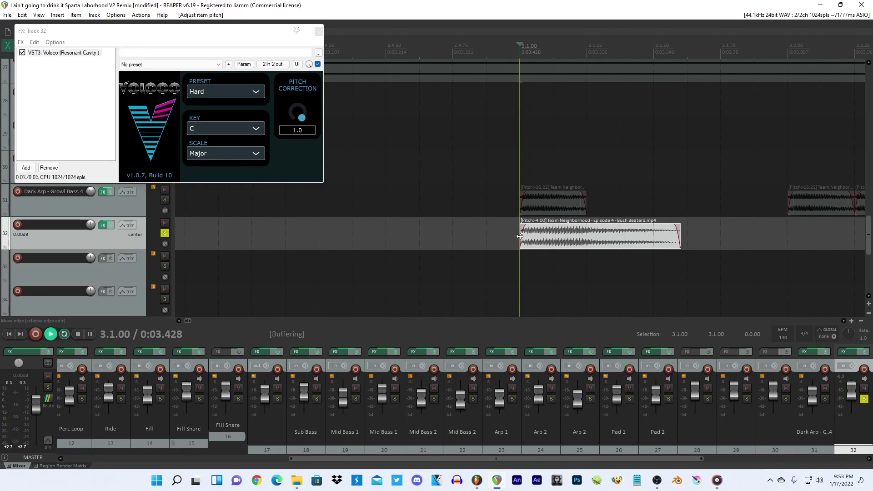
pyautogui.press('space')
pyautogui.press('space')
pyautogui.press('space')
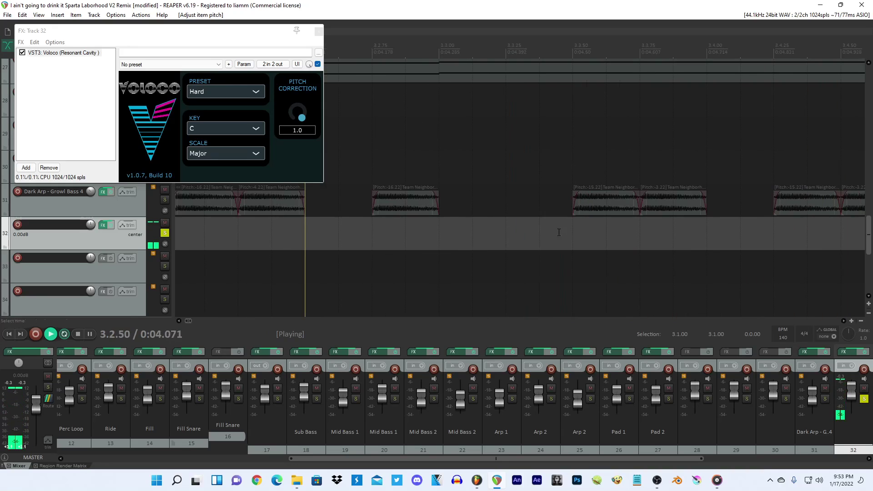
pyautogui.press('space')
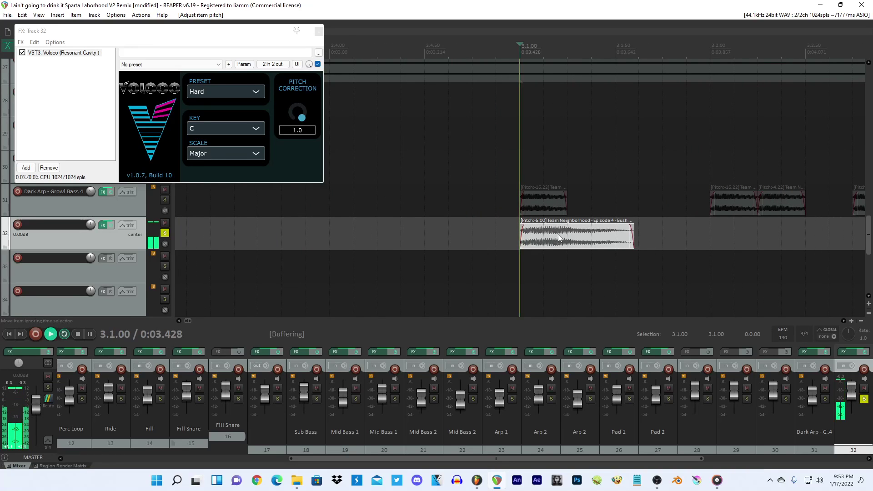
# Time-stretch the track 32 slice to a slower playback rate of about 0.65 and audition it.
pyautogui.moveTo(558, 234); pyautogui.dragTo(695, 234)
pyautogui.click(477, 480)
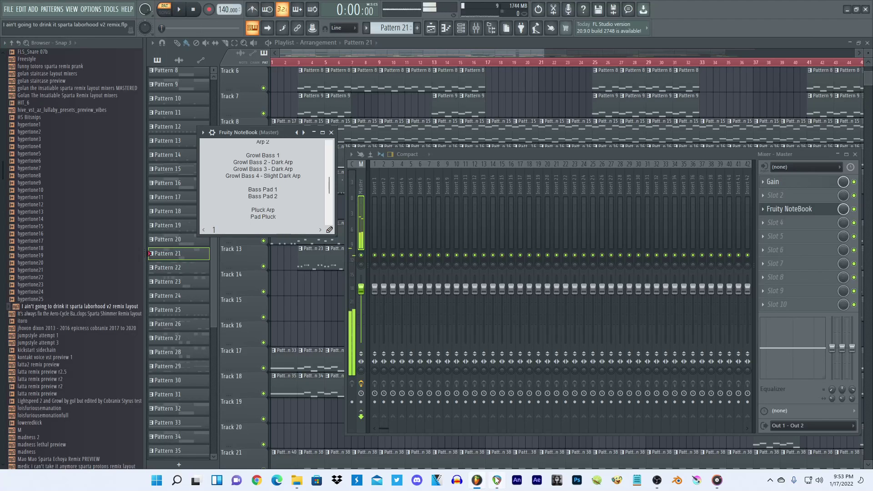
pyautogui.click(476, 480)
pyautogui.press('space')
pyautogui.scroll(-2, 595, 230)
pyautogui.press('space')
# Split the stretched slice at 3.1.50 and delete the part after the split.
pyautogui.click(565, 235)
pyautogui.press('s')
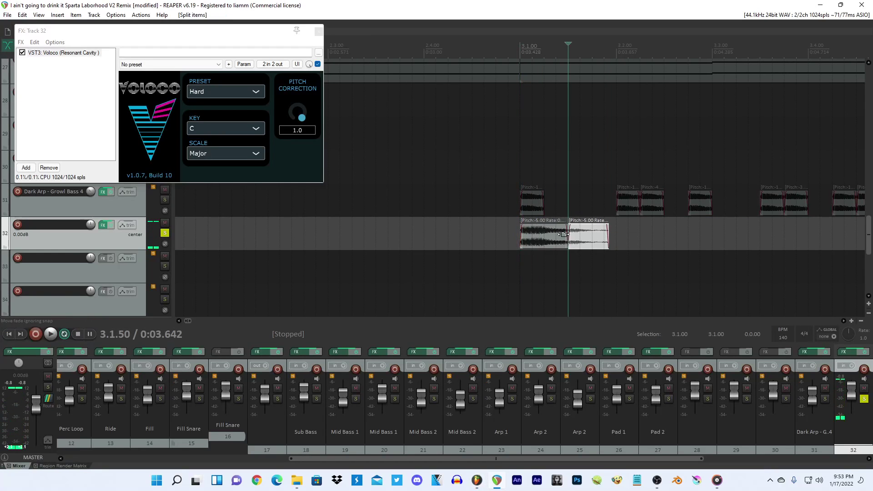
pyautogui.press('Delete')
# Raise the trimmed slice's pitch to +5 semitones, playing it from 3.1.00 to check the tuning.
pyautogui.click(521, 238)
pyautogui.hotkey('shift', '0')
pyautogui.press('space')
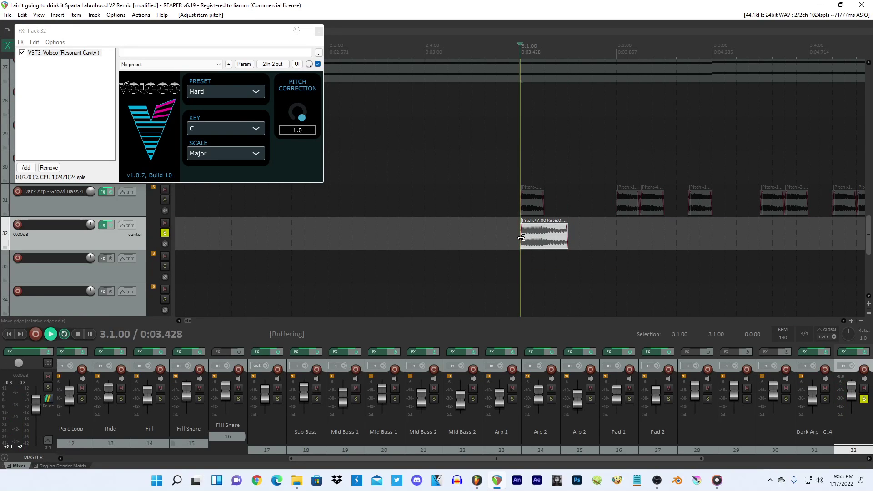
pyautogui.scroll(2, 520, 239)
pyautogui.press('space')
pyautogui.hotkey('shift', '9')
pyautogui.hotkey('shift', '9')
pyautogui.press('space')
pyautogui.scroll(-3, 518, 240)
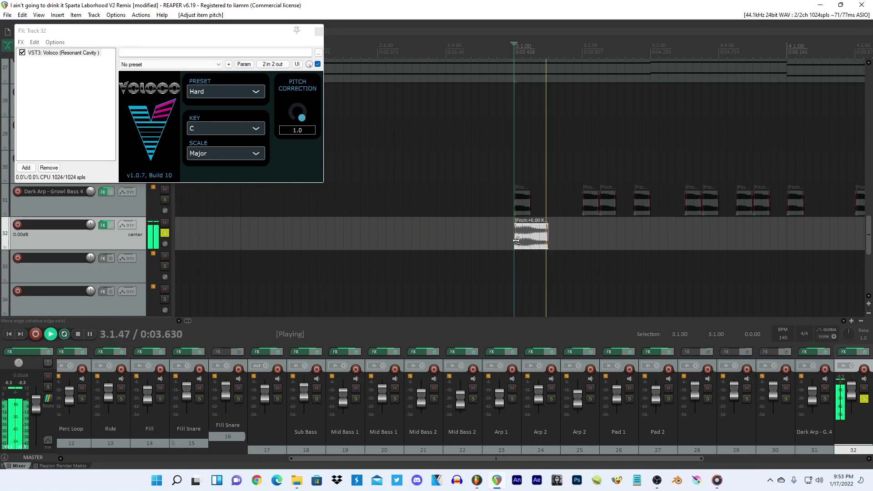
pyautogui.press('space')
# Give the slice a full-length fade-out of 0:00.214 and a fade-in of 0:00.000, and play it back.
pyautogui.doubleClick(519, 240)
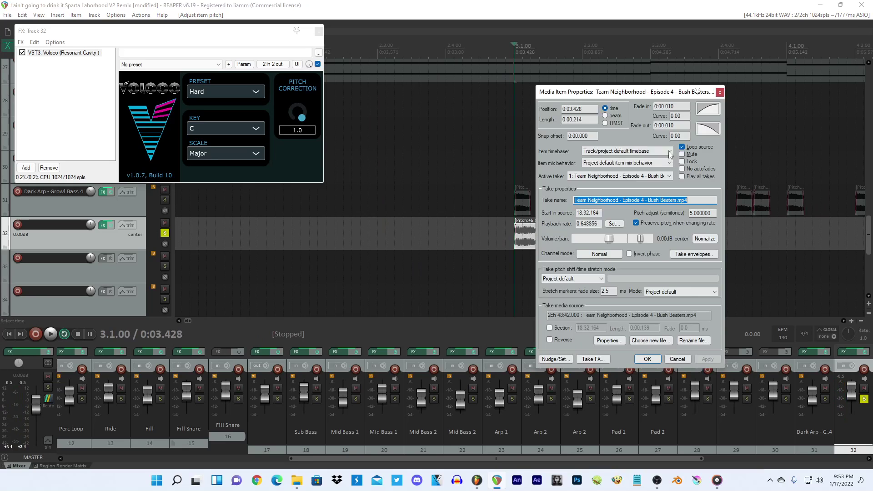
pyautogui.click(649, 359)
pyautogui.doubleClick(543, 244)
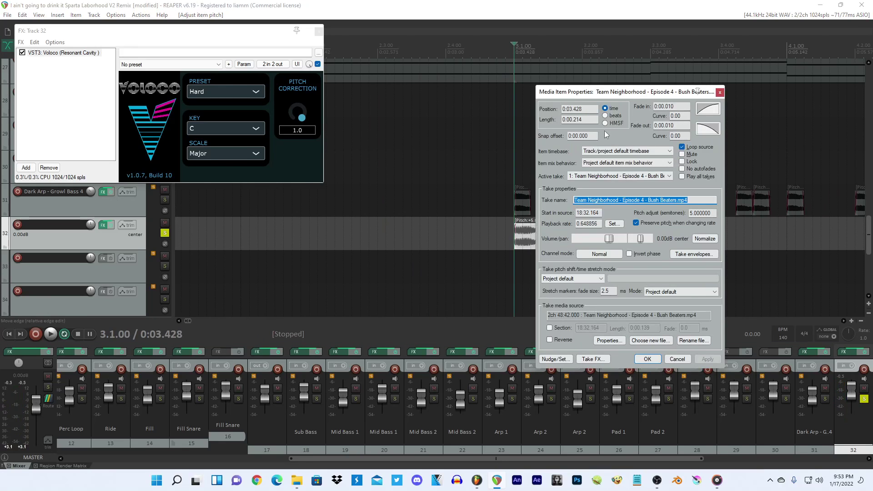
pyautogui.moveTo(684, 125); pyautogui.dragTo(650, 122)
pyautogui.write('20')
pyautogui.press('Return')
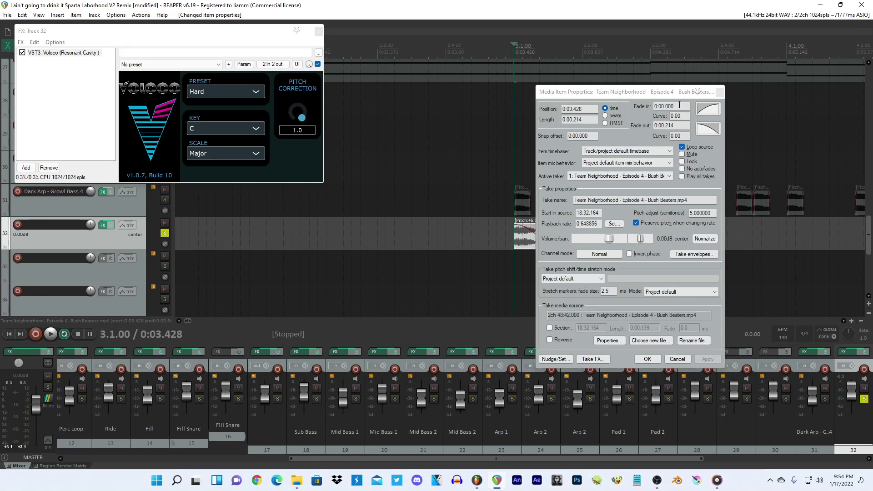
pyautogui.click(676, 107)
pyautogui.press('Return')
pyautogui.click(648, 359)
pyautogui.press('space')
pyautogui.press('space')
pyautogui.press('space')
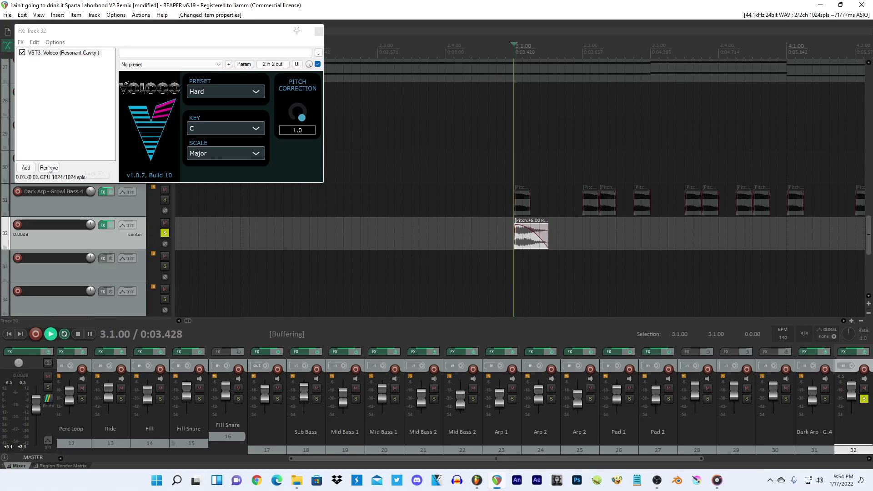
# Add the Kilohearts Reverb effect after Voloco on track 32.
pyautogui.click(26, 167)
pyautogui.write('rever')
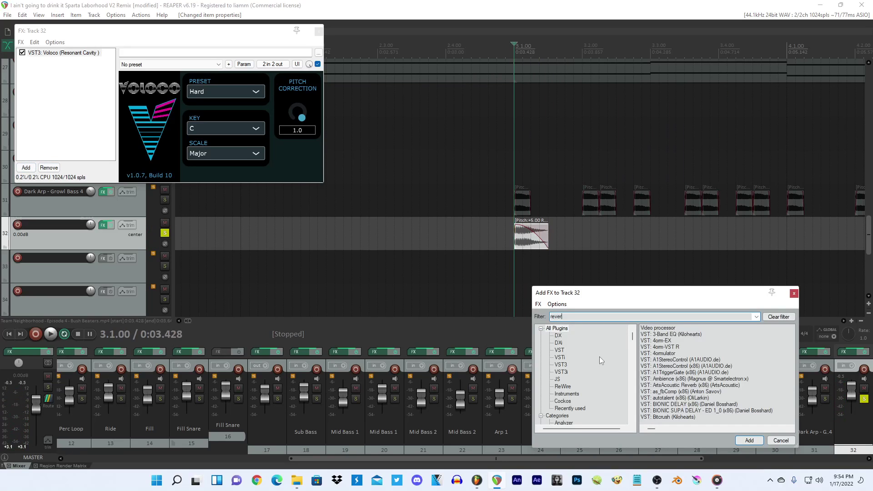
pyautogui.doubleClick(664, 340)
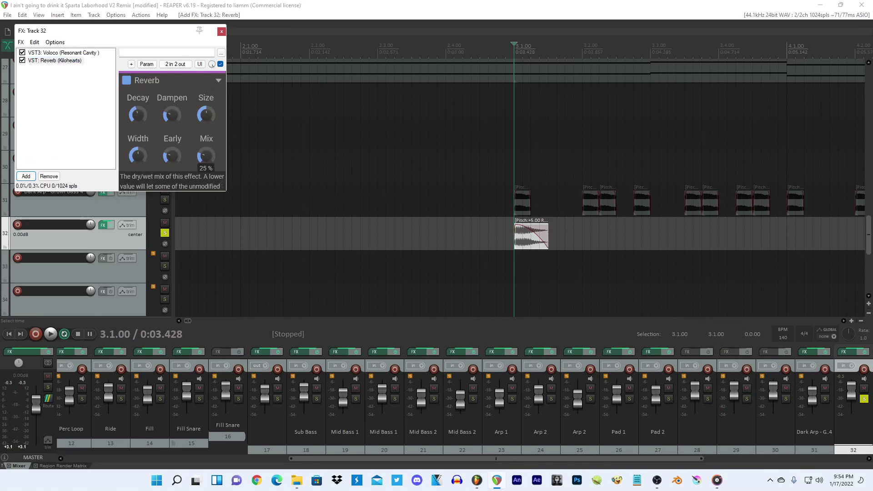
# Raise the Reverb's mix and decay on track 32 and play the slice with the new settings.
pyautogui.moveTo(206, 156); pyautogui.dragTo(206, 146)
pyautogui.moveTo(137, 115); pyautogui.dragTo(138, 99)
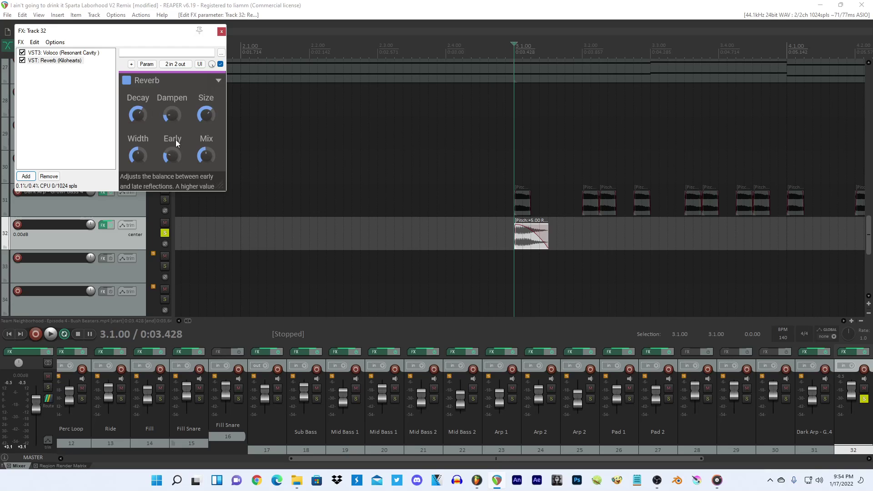
pyautogui.scroll(-3, 532, 235)
pyautogui.press('space')
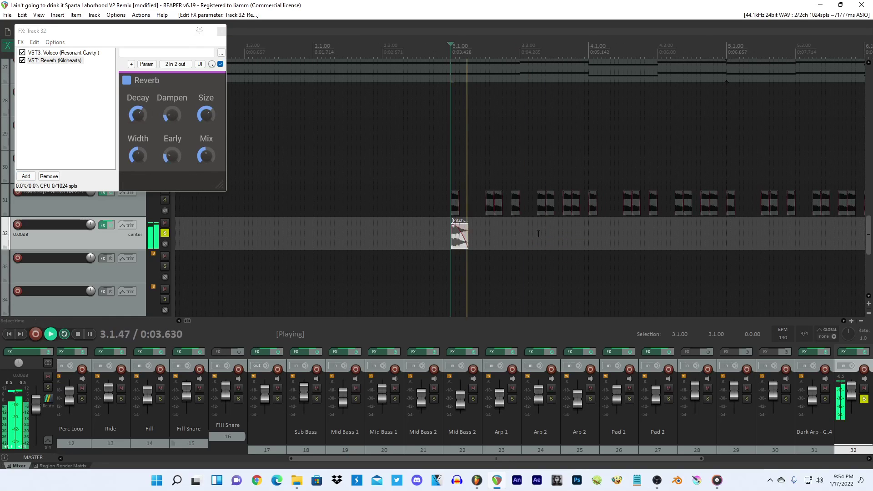
pyautogui.press('space')
# Paste copies of the faded slice at 3.3.00 and 4.1.00 on track 32 and play from 4.1.00.
pyautogui.click(524, 231)
pyautogui.click(522, 233)
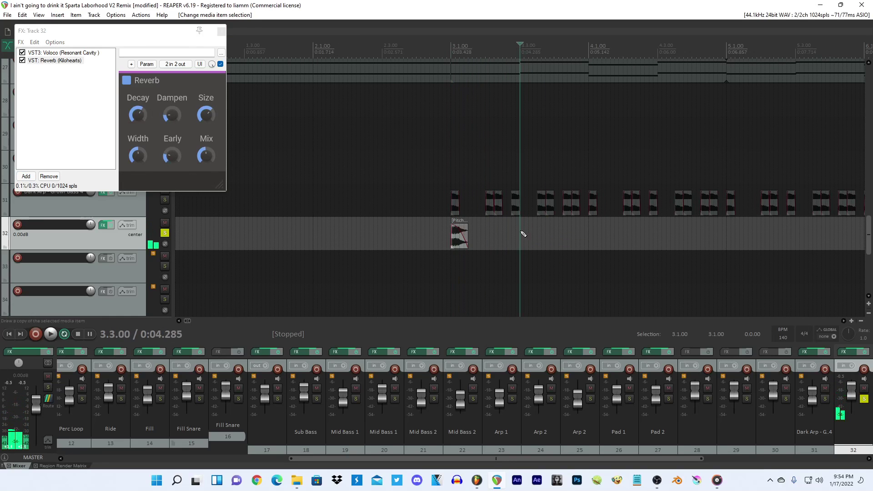
pyautogui.hotkey('ctrl', 'v')
pyautogui.hotkey('shift', '0')
pyautogui.click(588, 246)
pyautogui.hotkey('ctrl', 'v')
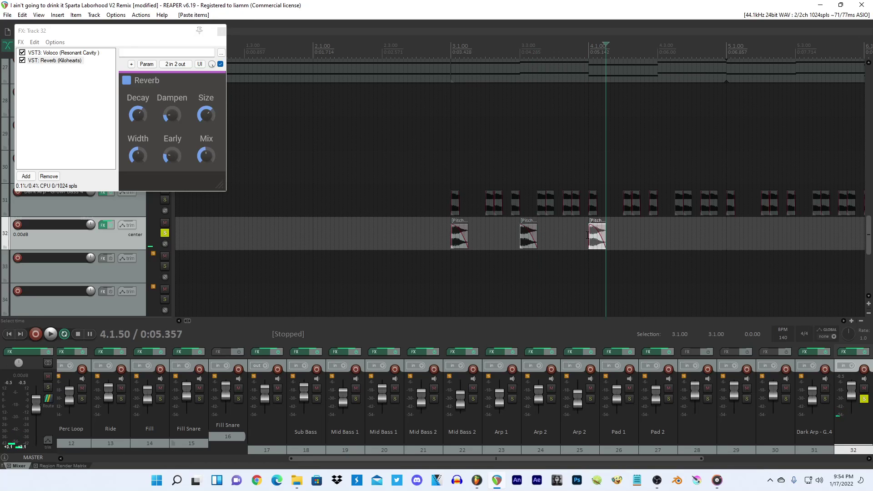
pyautogui.click(588, 236)
pyautogui.press('space')
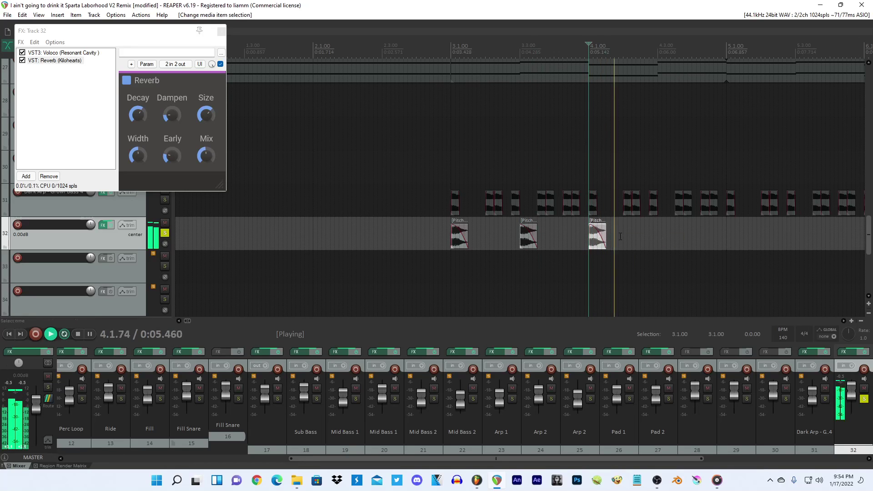
# Change Voloco's scale on track 32 to Chromatic.
pyautogui.click(521, 233)
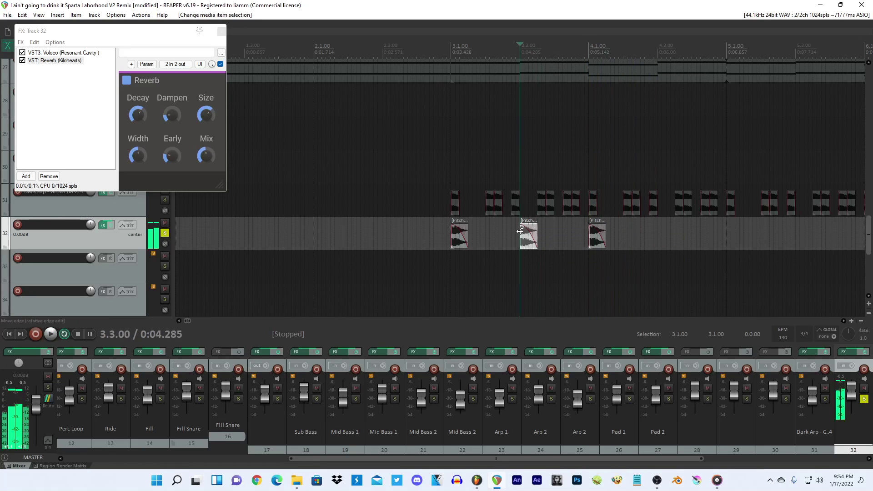
pyautogui.click(64, 53)
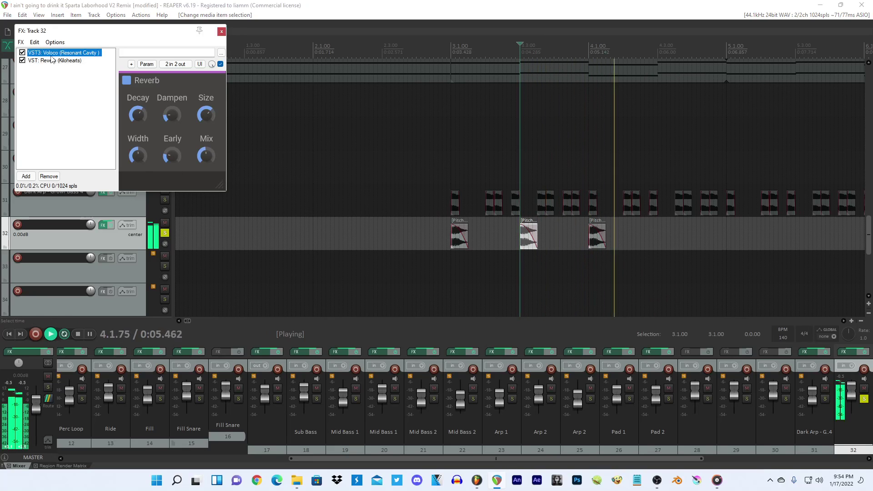
pyautogui.click(226, 153)
pyautogui.click(225, 256)
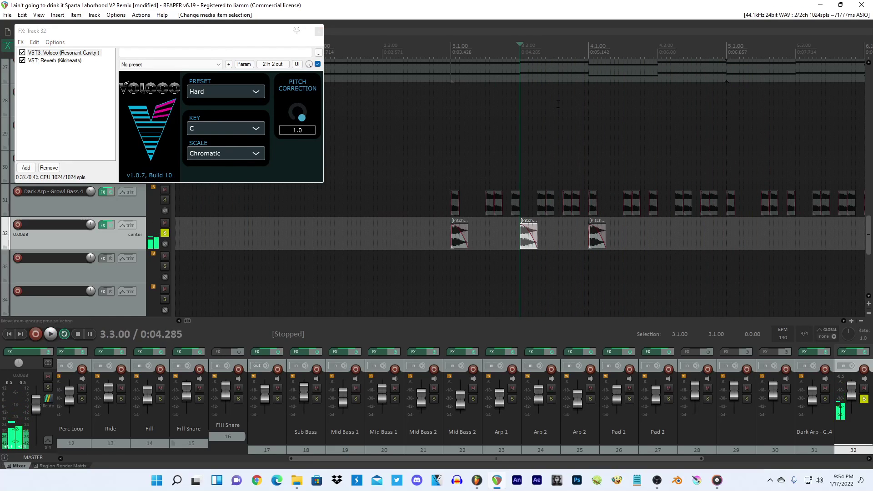
# Place a fourth copy of the slice at 4.3.00 on track 32 and play from the first slice.
pyautogui.keyDown('ctrl'); pyautogui.click(657, 227); pyautogui.keyUp('ctrl')
pyautogui.click(455, 237)
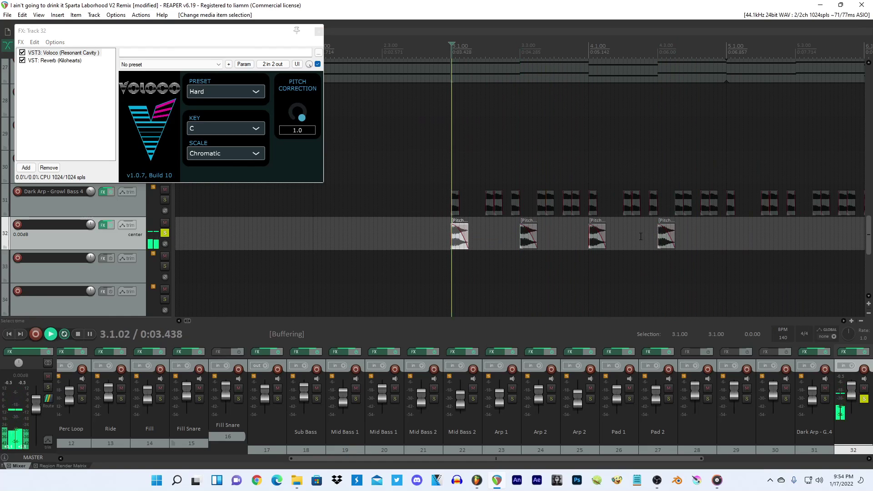
# Set the playback rate of the four slices on track 32 to 0.7 and play them from the first slice.
pyautogui.press('space')
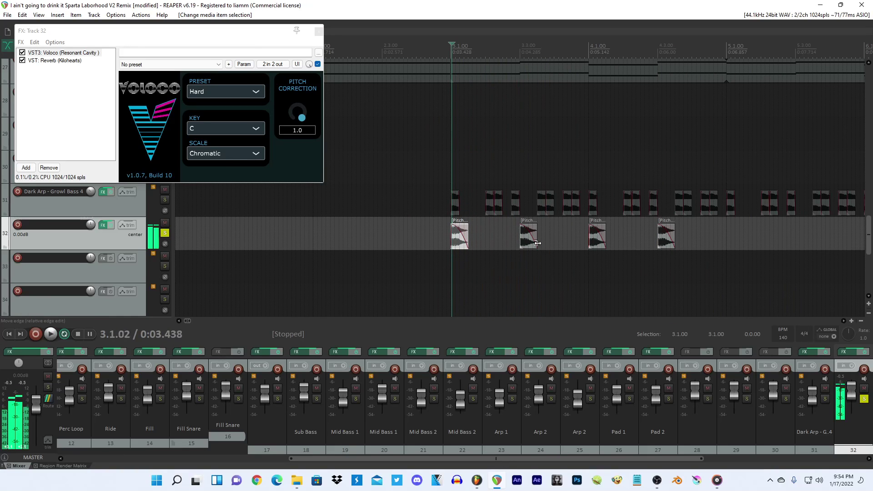
pyautogui.scroll(3, 538, 243)
pyautogui.scroll(-2, 671, 249)
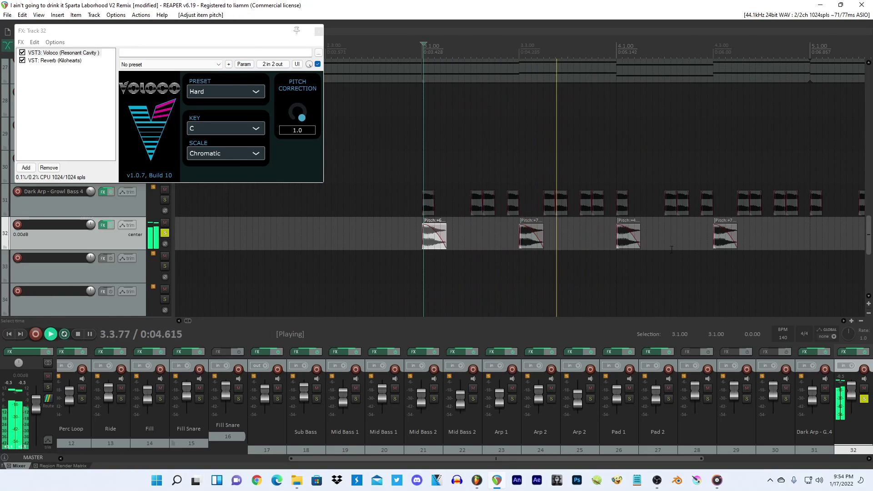
pyautogui.keyDown('shift'); pyautogui.click(719, 243); pyautogui.keyUp('shift')
pyautogui.press('F2')
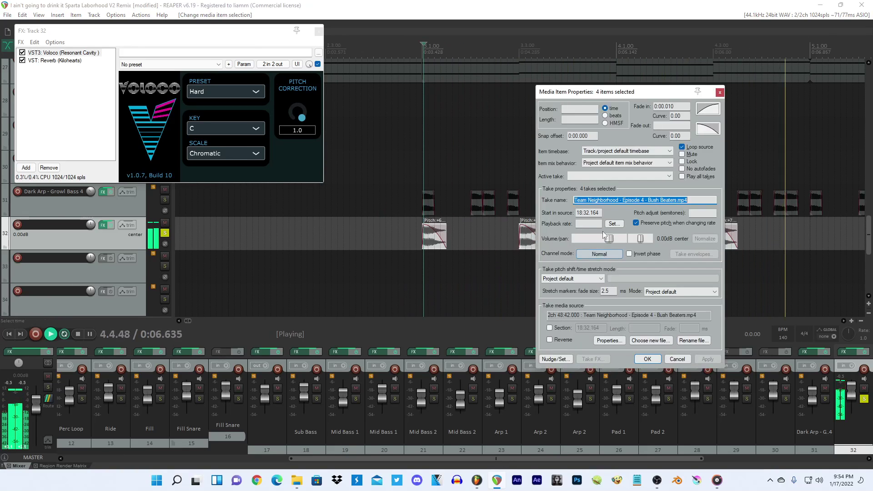
pyautogui.click(592, 223)
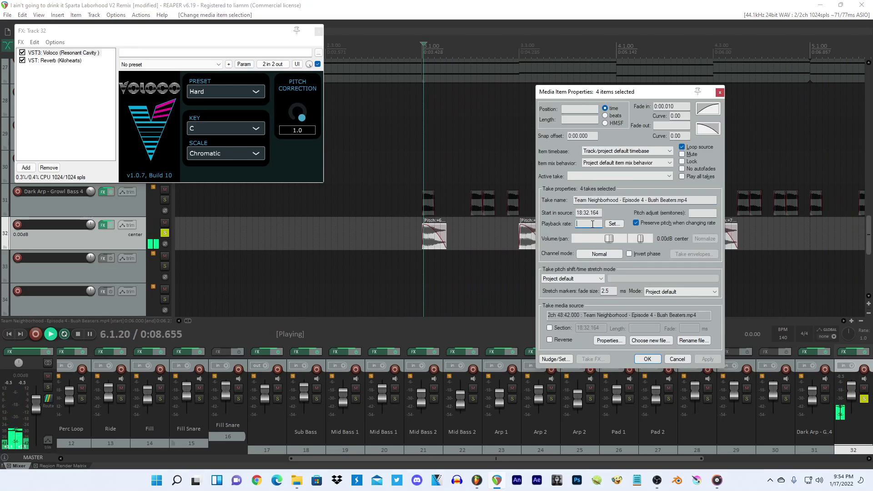
pyautogui.click(648, 359)
pyautogui.scroll(3, 536, 243)
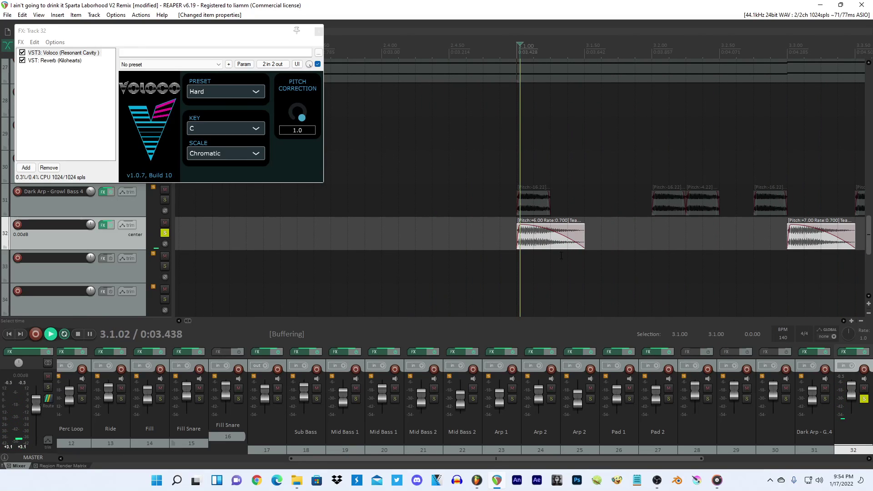
pyautogui.click(537, 243)
pyautogui.scroll(-4, 516, 232)
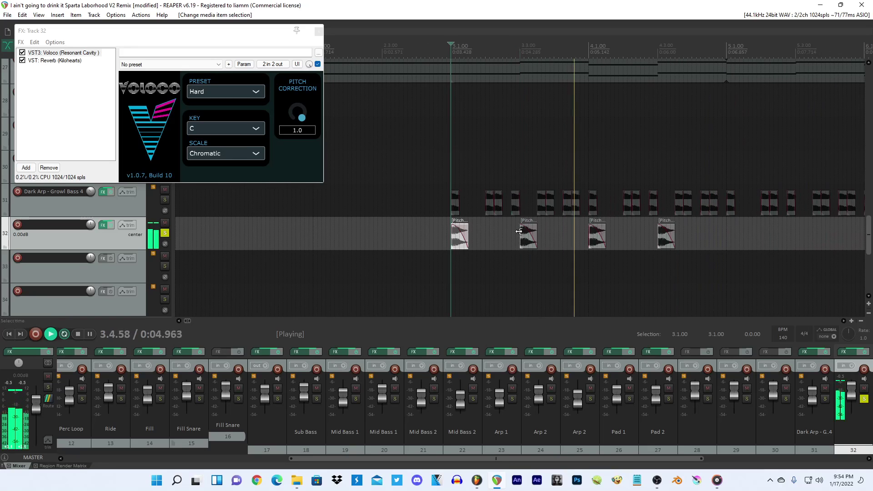
# Change the playback rate of all four slices on track 32 again and play them from 3.1.00.
pyautogui.keyDown('shift'); pyautogui.click(668, 245); pyautogui.keyUp('shift')
pyautogui.press('F2')
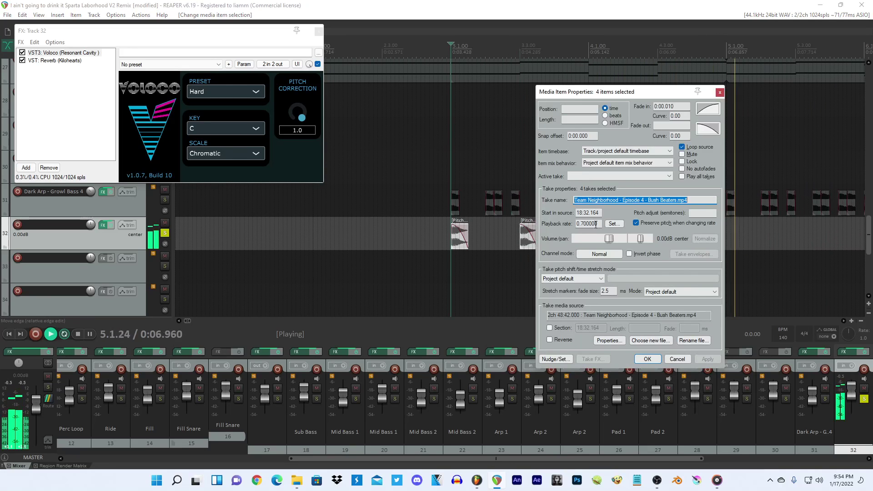
pyautogui.click(600, 223)
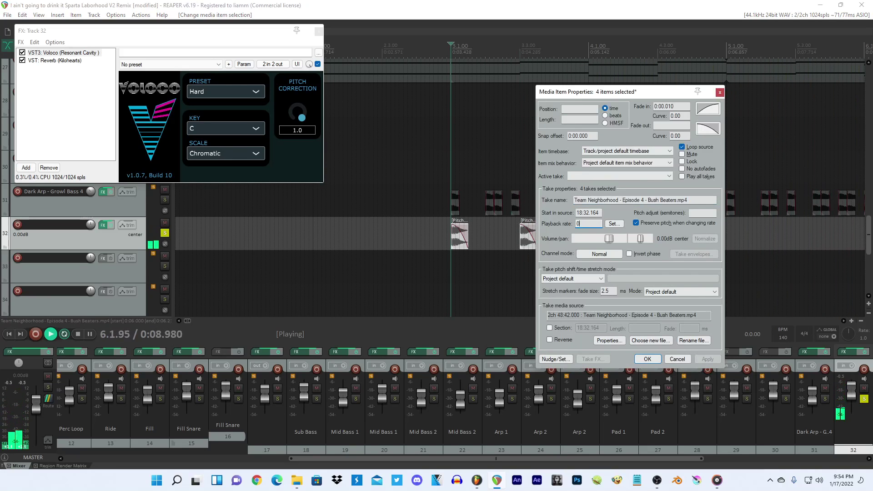
pyautogui.press('Return')
pyautogui.press('space')
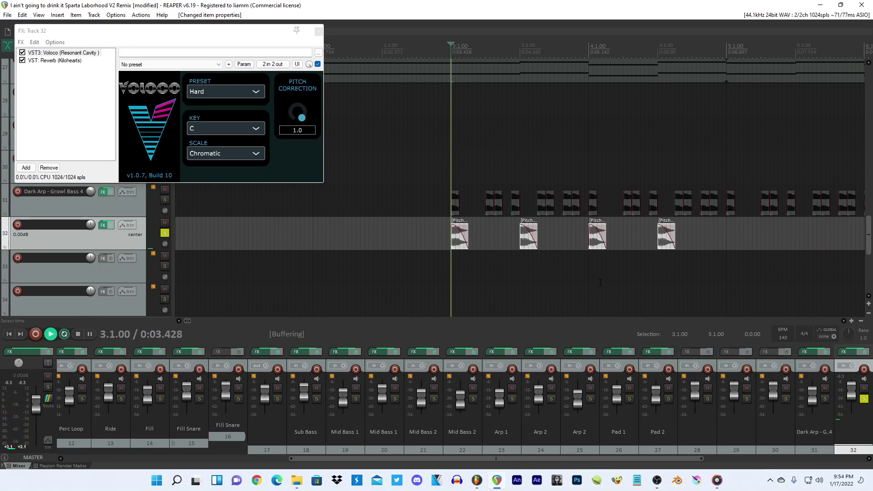
pyautogui.scroll(4, 532, 247)
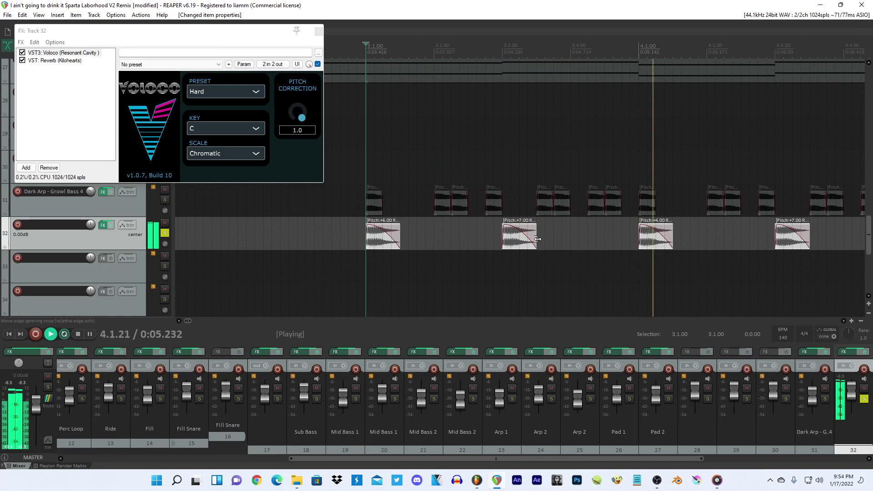
# Trim the ends of the four slices on track 32 to slightly shorter, equal lengths and play from 3.1.00.
pyautogui.moveTo(537, 239); pyautogui.dragTo(530, 237)
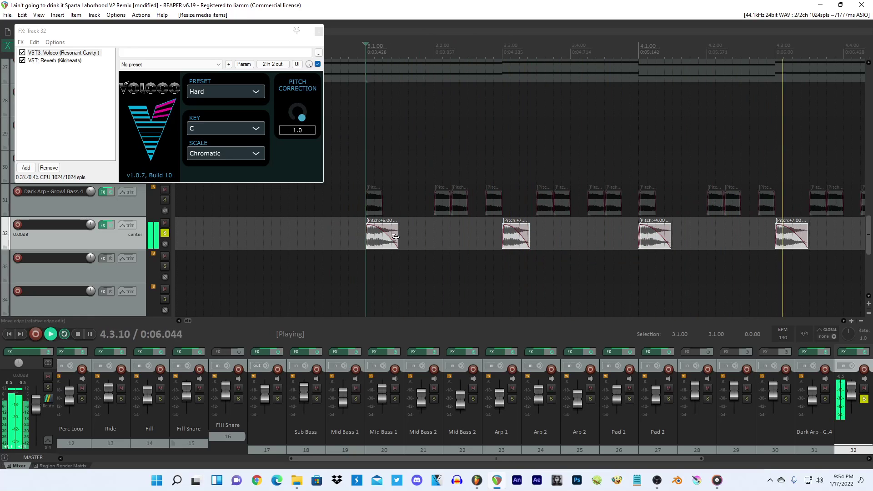
pyautogui.moveTo(398, 234); pyautogui.dragTo(396, 234)
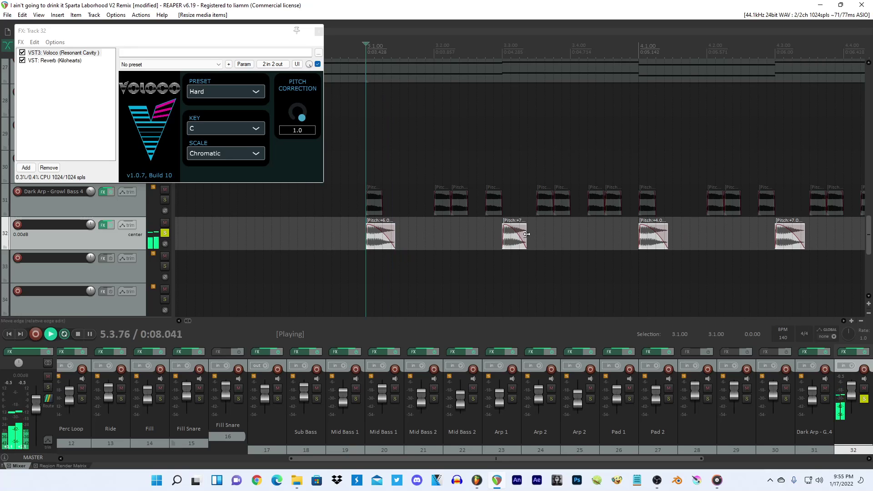
pyautogui.moveTo(527, 234); pyautogui.dragTo(531, 236)
pyautogui.press('space')
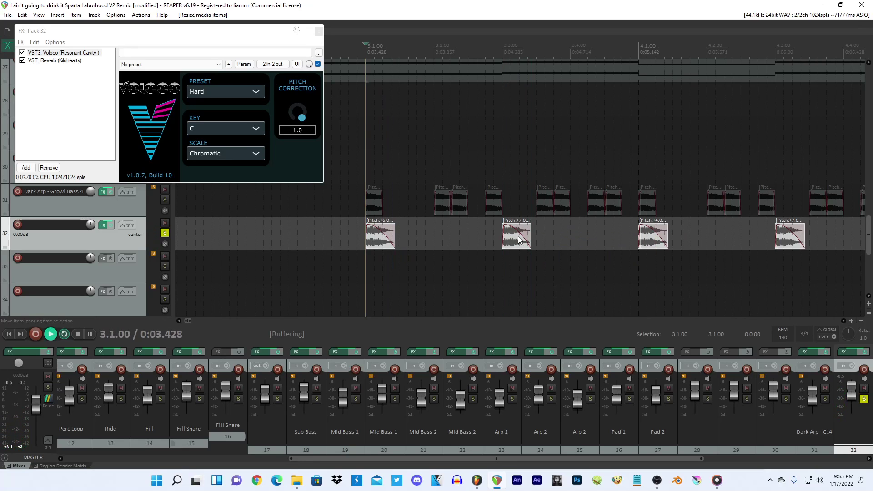
pyautogui.scroll(-2, 250, 198)
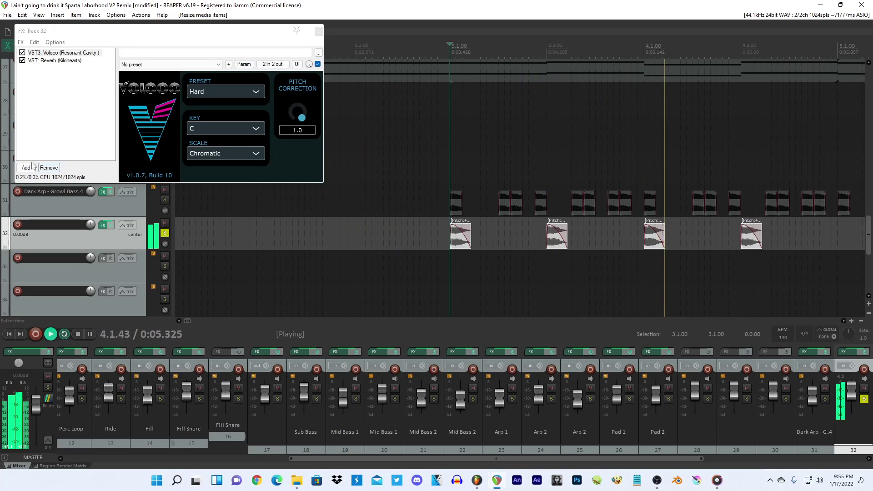
# Adjust the Reverb's mix on track 32 while playing the slices from 3.1.00.
pyautogui.click(50, 60)
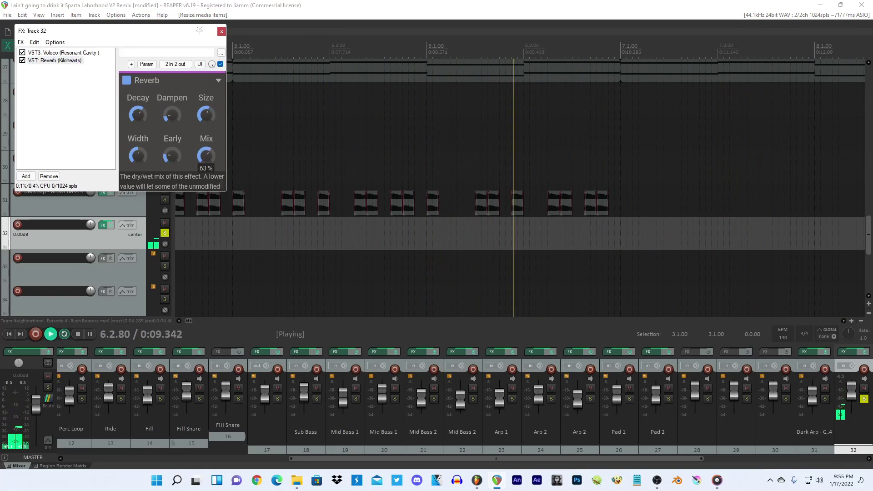
pyautogui.click(343, 2)
pyautogui.press('space')
pyautogui.press('space')
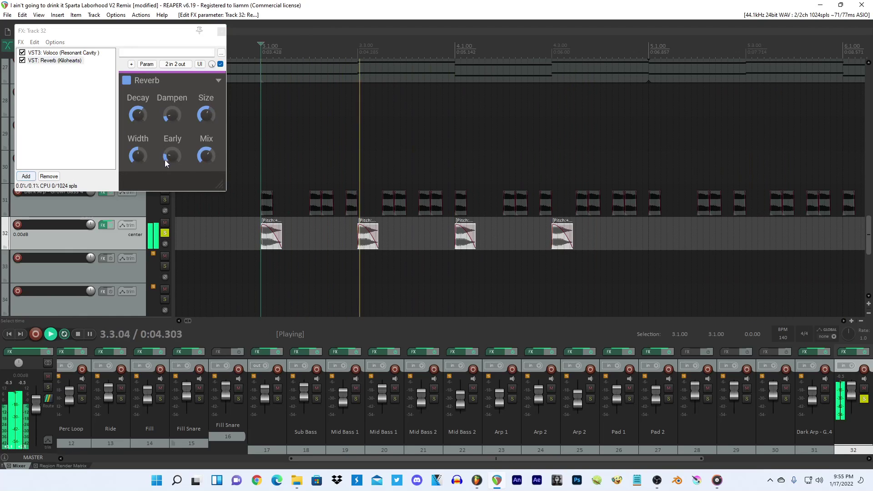
pyautogui.moveTo(206, 156); pyautogui.dragTo(205, 162)
# Add ValhallaRoom to track 32's effect chain after the Reverb.
pyautogui.click(30, 177)
pyautogui.write('val')
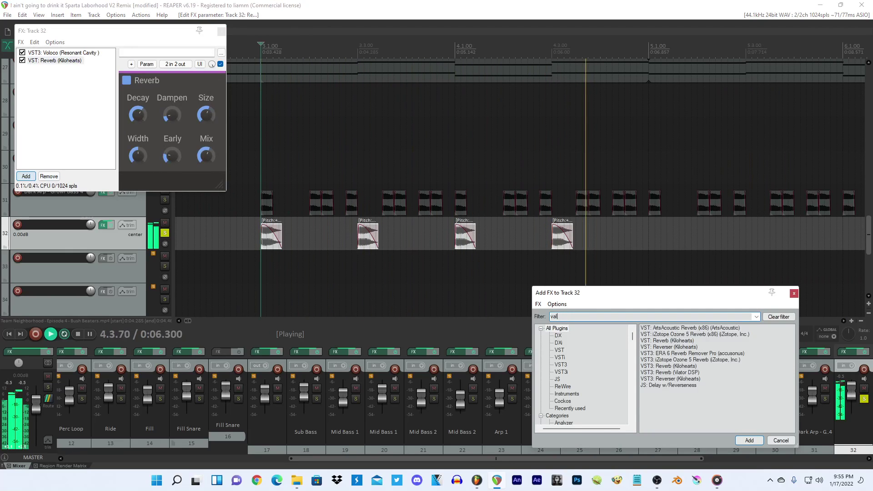
pyautogui.doubleClick(681, 366)
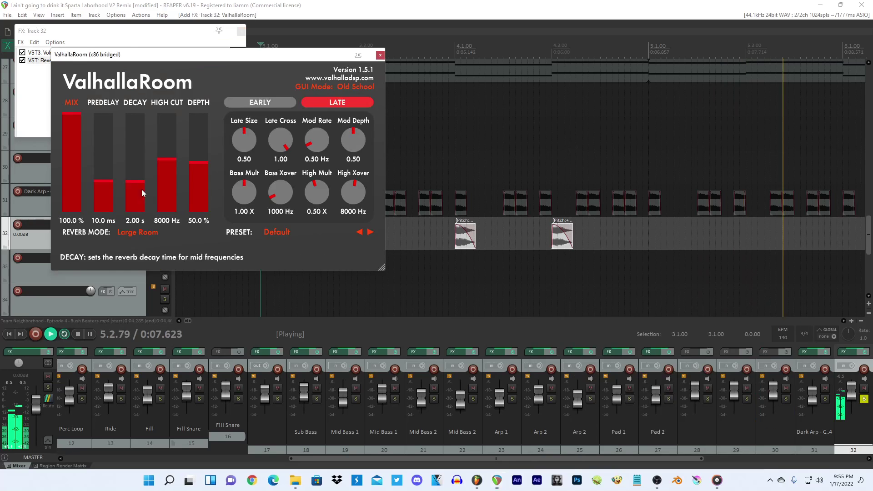
# Set ValhallaRoom to 14.3% mix, 5.03 s decay, 10950 Hz high cut, 35% depth, 0.76 Hz mod rate and 0.31 mod depth, then close the effect windows.
pyautogui.moveTo(73, 202); pyautogui.dragTo(80, 197)
pyautogui.moveTo(135, 182); pyautogui.dragTo(142, 171)
pyautogui.click(296, 38)
pyautogui.press('space')
pyautogui.press('space')
pyautogui.click(174, 143)
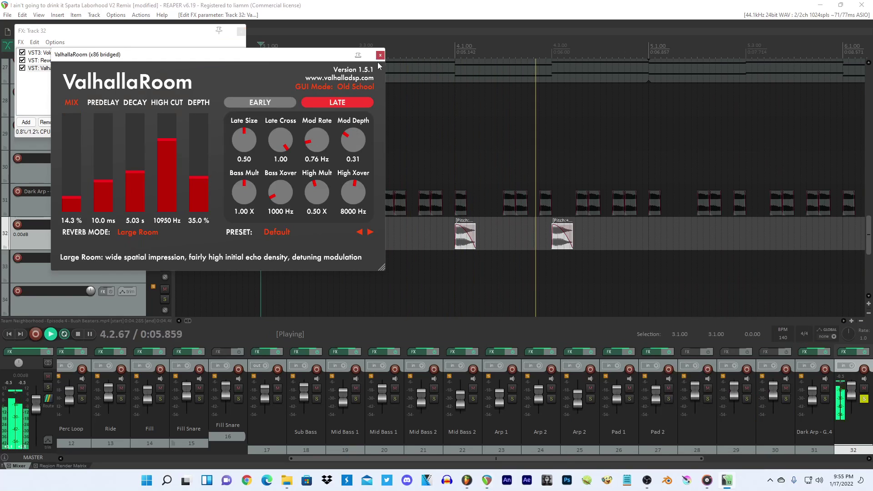
pyautogui.click(381, 55)
pyautogui.press('space')
pyautogui.click(240, 30)
pyautogui.press('space')
# Duplicate the four slices on track 32 to start at 5.1.00 and play from 3.1.00.
pyautogui.scroll(-3, 458, 229)
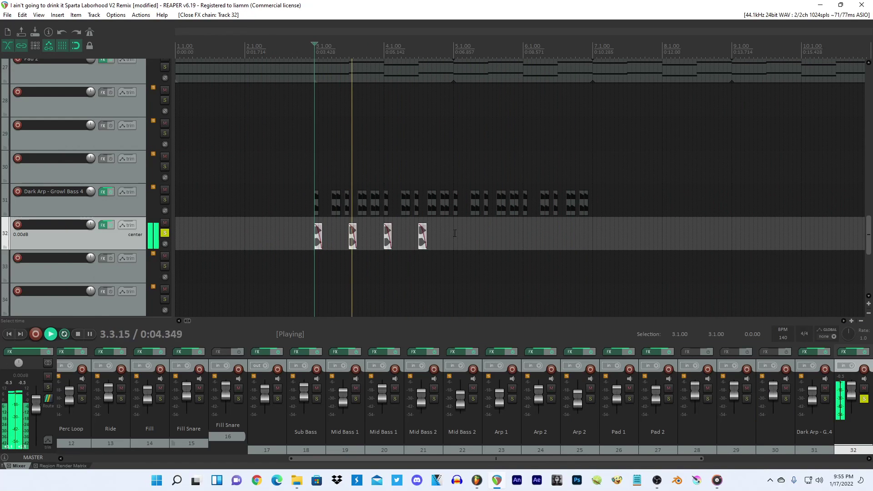
pyautogui.hotkey('ctrl', 'd')
pyautogui.click(316, 234)
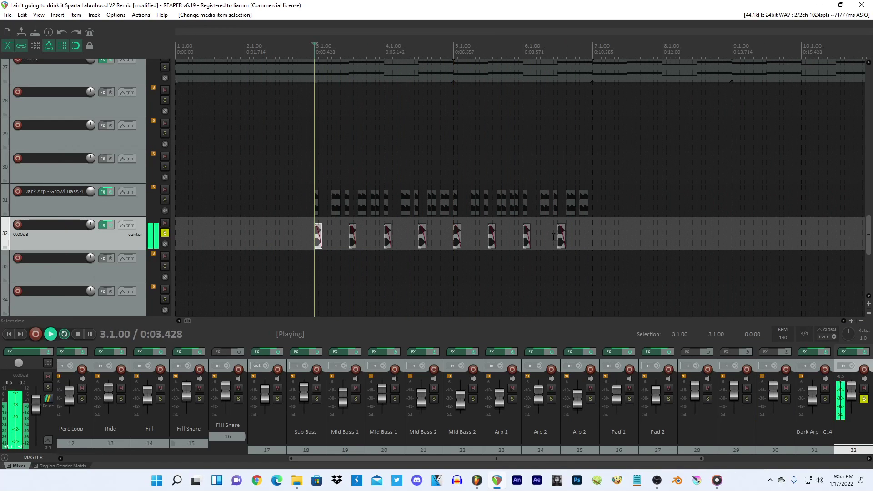
# Switch to FL Studio, examine how the patterns are laid out in the playlist, and return to REAPER.
pyautogui.scroll(-2, 445, 234)
pyautogui.click(479, 481)
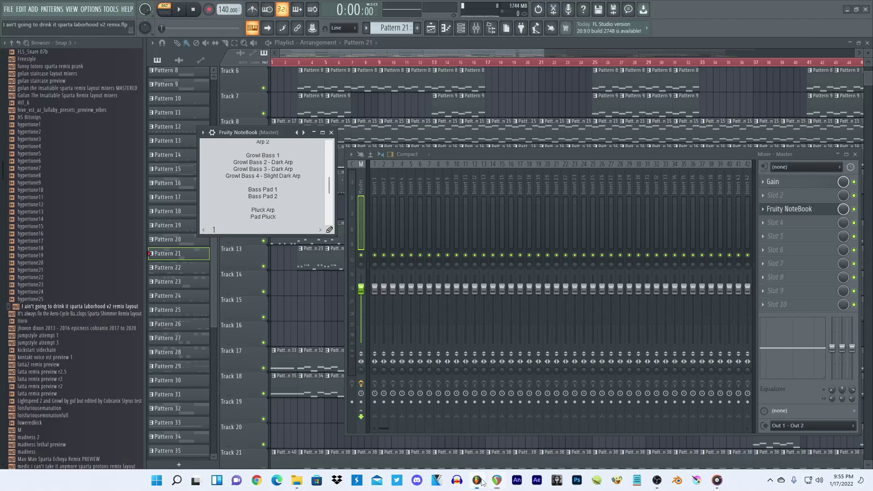
pyautogui.click(306, 317)
pyautogui.scroll(-3, 306, 314)
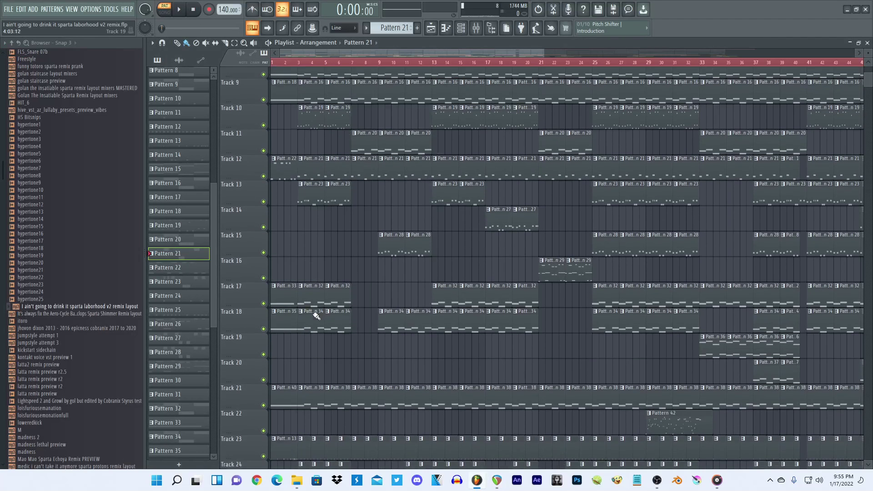
pyautogui.scroll(3, 314, 314)
pyautogui.click(500, 481)
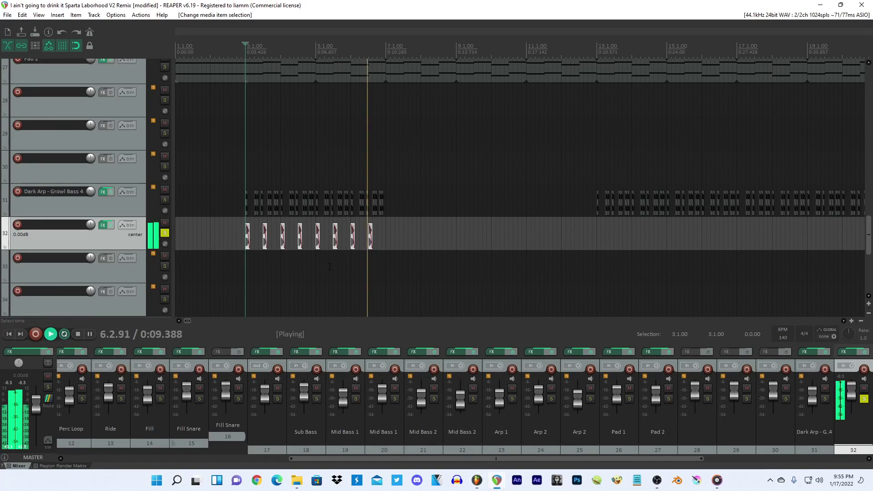
# Paste copies of the eight-slice phrase on track 32 at 7.1.00, 11.1.00 and 15.1.00.
pyautogui.click(388, 232)
pyautogui.hotkey('ctrl', 'v')
pyautogui.click(526, 232)
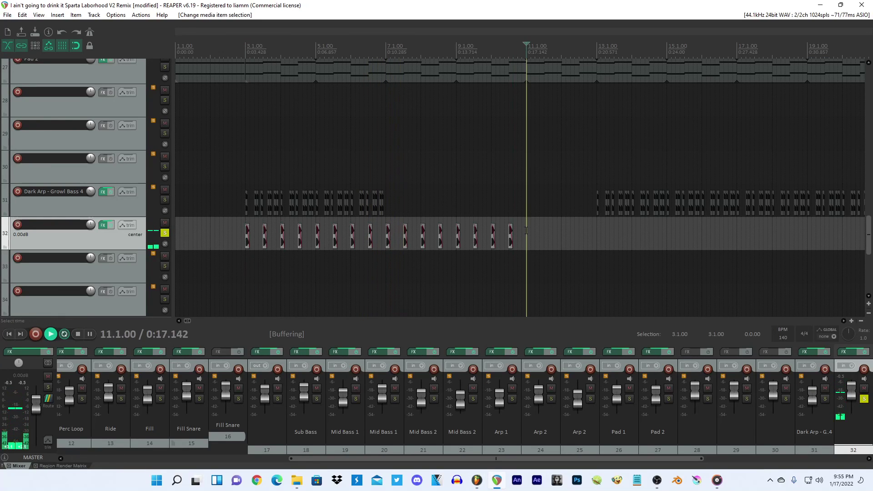
pyautogui.hotkey('ctrl', 'v')
pyautogui.click(657, 229)
pyautogui.hotkey('ctrl', 'v')
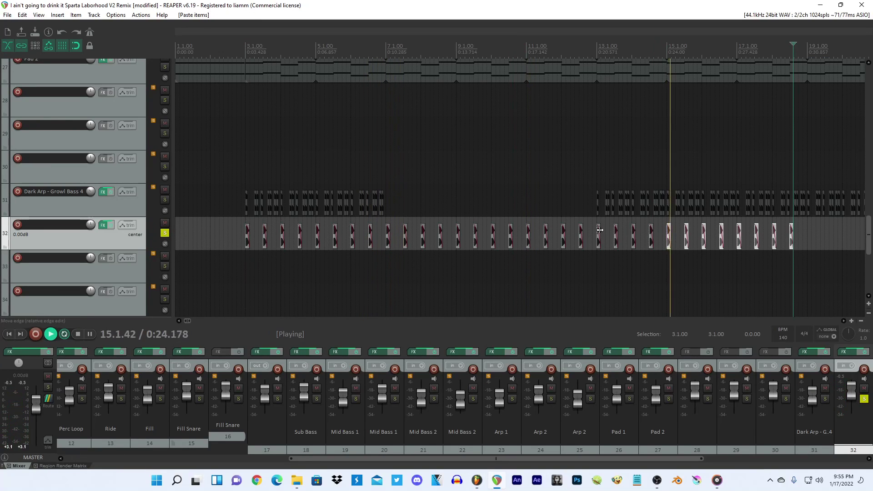
# Check the pattern layout in FL Studio's playlist and paste the eight-slice phrase at 19.1.00, 23.1.00 and 27.1.00 on REAPER's track 32.
pyautogui.scroll(-2, 542, 234)
pyautogui.click(476, 481)
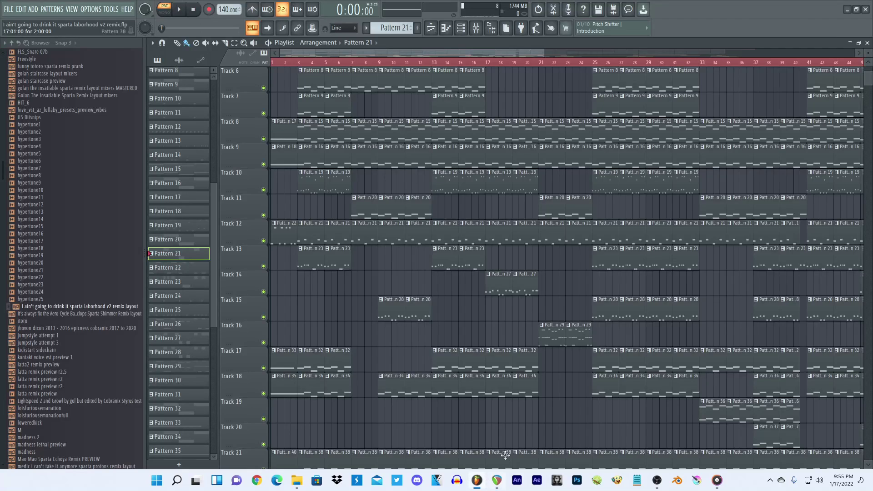
pyautogui.scroll(-3, 482, 458)
pyautogui.click(497, 481)
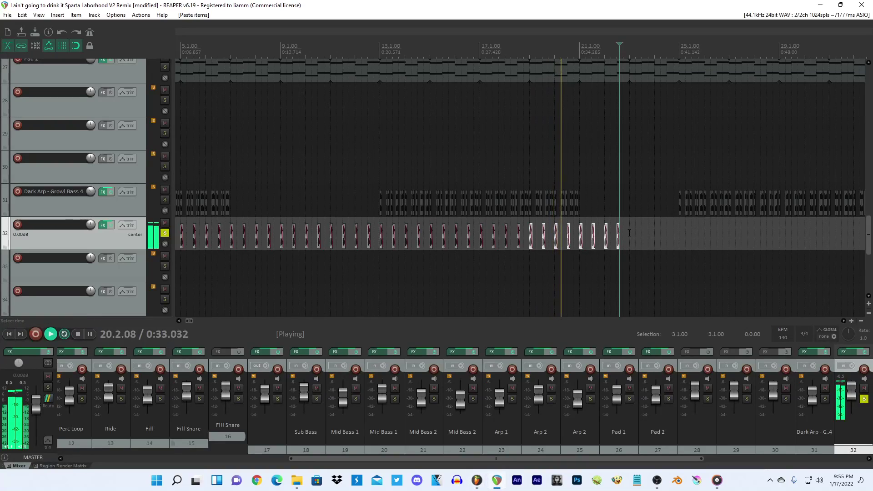
pyautogui.scroll(2, 533, 232)
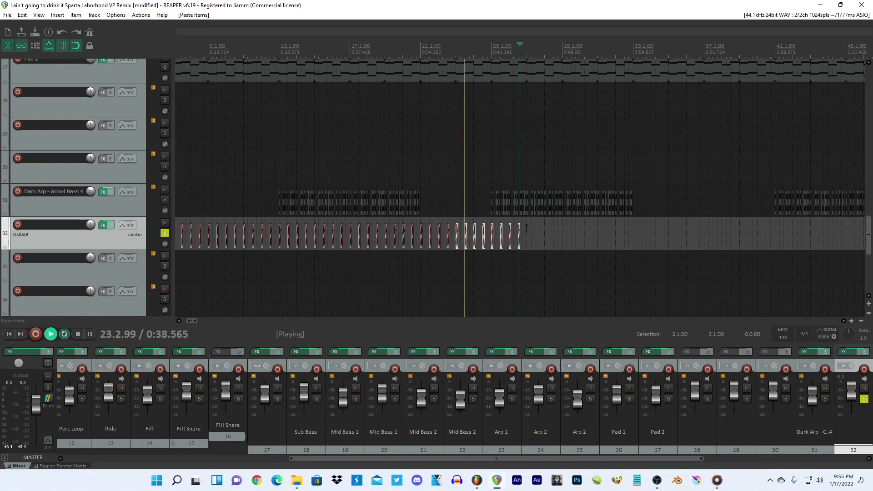
pyautogui.moveTo(867, 225)
pyautogui.mouseDown()
pyautogui.moveTo(868, 162)
pyautogui.moveTo(868, 241)
pyautogui.moveTo(868, 216)
pyautogui.mouseUp()
# Paste the eight-slice phrase on track 32 at 31.1.00 and 35.1.00.
pyautogui.click(599, 266)
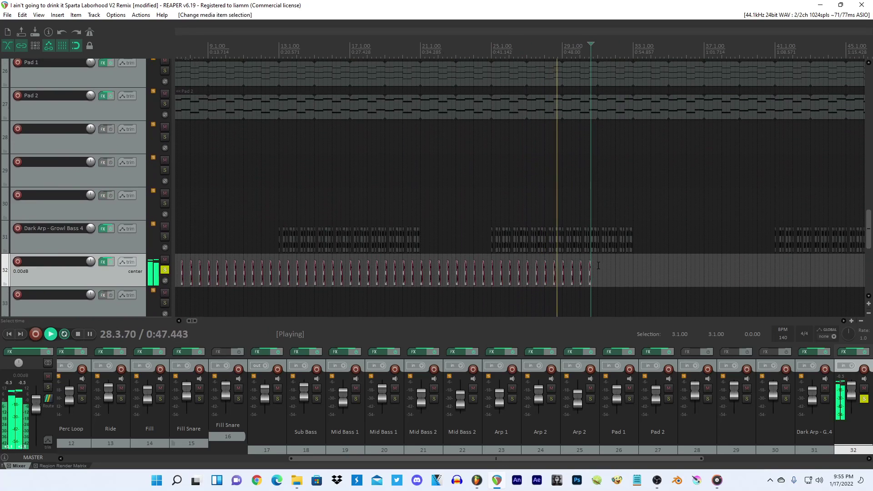
pyautogui.hotkey('ctrl', 'v')
pyautogui.click(669, 270)
pyautogui.hotkey('ctrl', 'v')
# Paste the eight-slice phrase at 39.1.00 on track 32 and delete its slice at 40.3.00.
pyautogui.scroll(4, 624, 264)
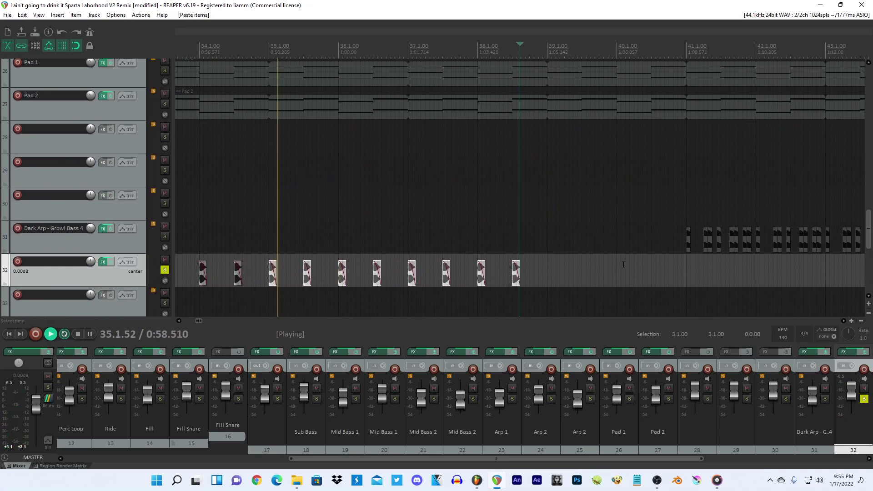
pyautogui.click(547, 264)
pyautogui.hotkey('ctrl', 'v')
pyautogui.click(656, 266)
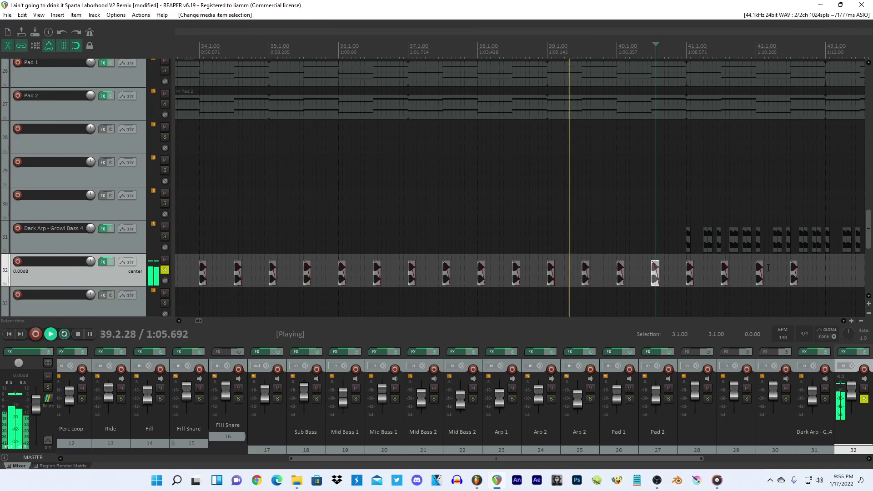
pyautogui.press('Delete')
# Paste the eight-slice phrase on track 32 at 43.1.00 and 47.1.00, and switch to FL Studio to check the playlist layout.
pyautogui.scroll(-3, 636, 250)
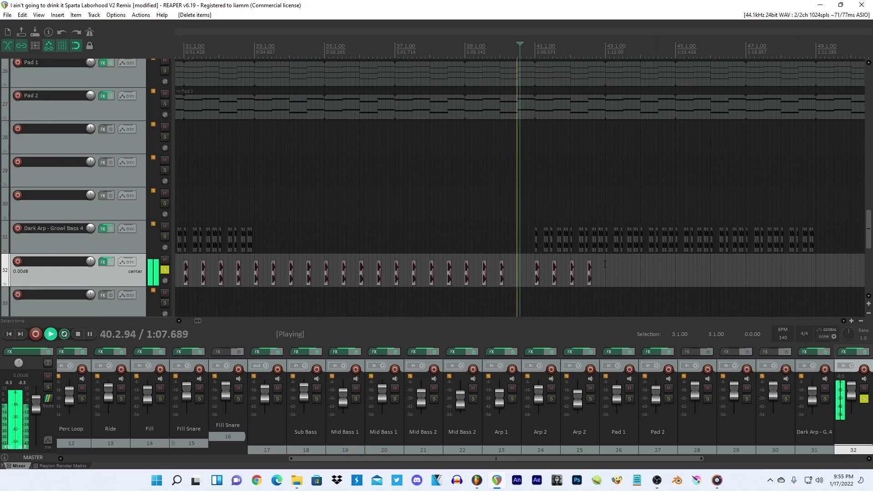
pyautogui.click(606, 269)
pyautogui.hotkey('ctrl', 'v')
pyautogui.click(744, 268)
pyautogui.scroll(-4, 745, 268)
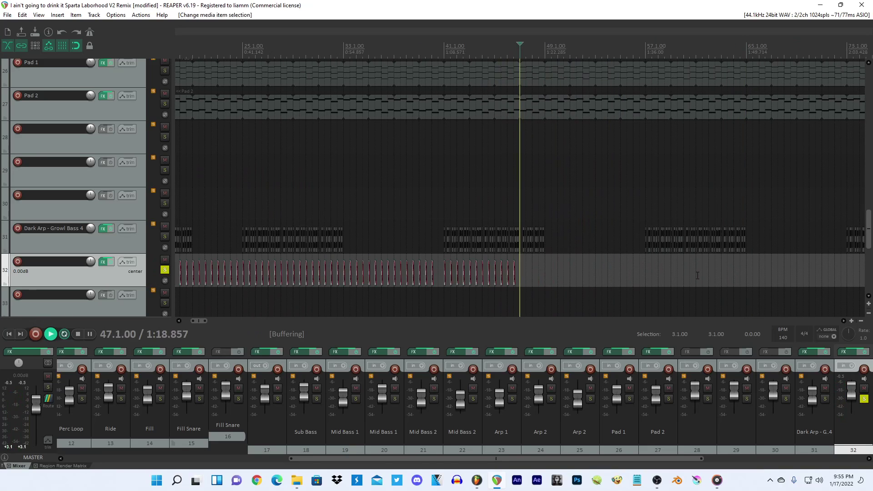
pyautogui.hotkey('ctrl', 'v')
pyautogui.click(477, 481)
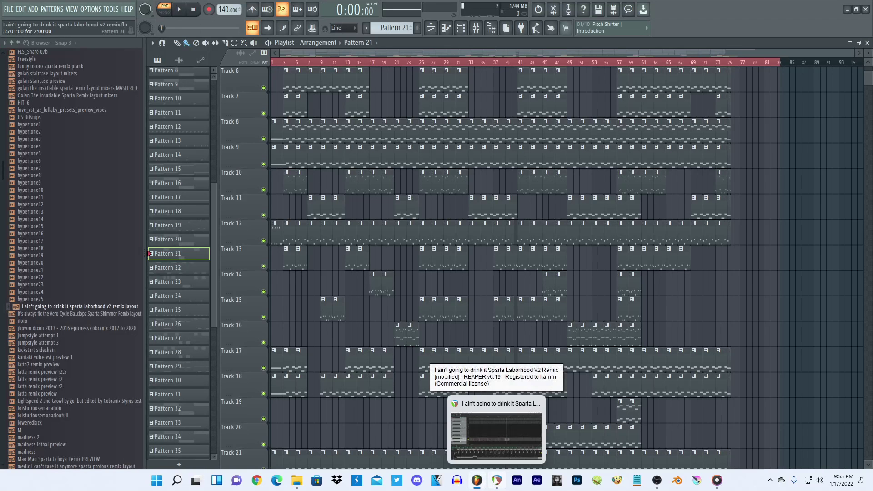
# Switch back to REAPER and paste the eight-slice phrase on track 32 at 51.1.00 and 55.1.00.
pyautogui.click(496, 481)
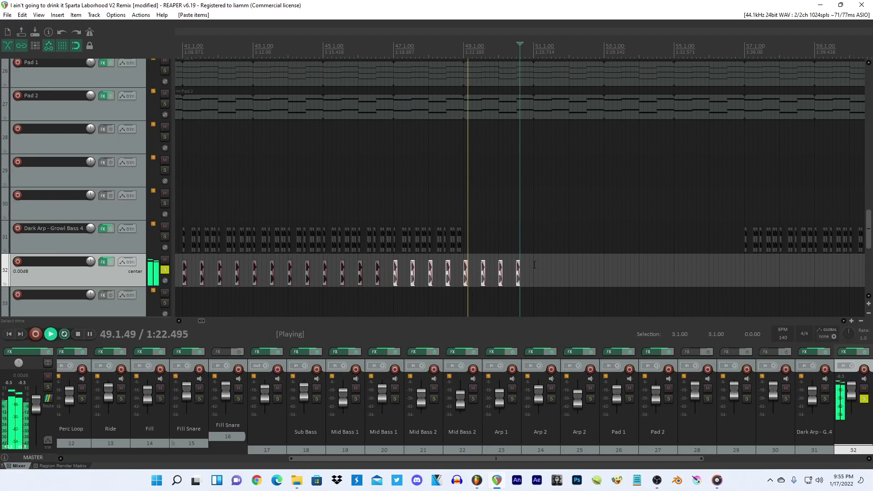
pyautogui.click(535, 264)
pyautogui.hotkey('ctrl', 'v')
pyautogui.click(674, 268)
pyautogui.scroll(-2, 674, 268)
pyautogui.hotkey('ctrl', 'v')
pyautogui.scroll(4, 608, 268)
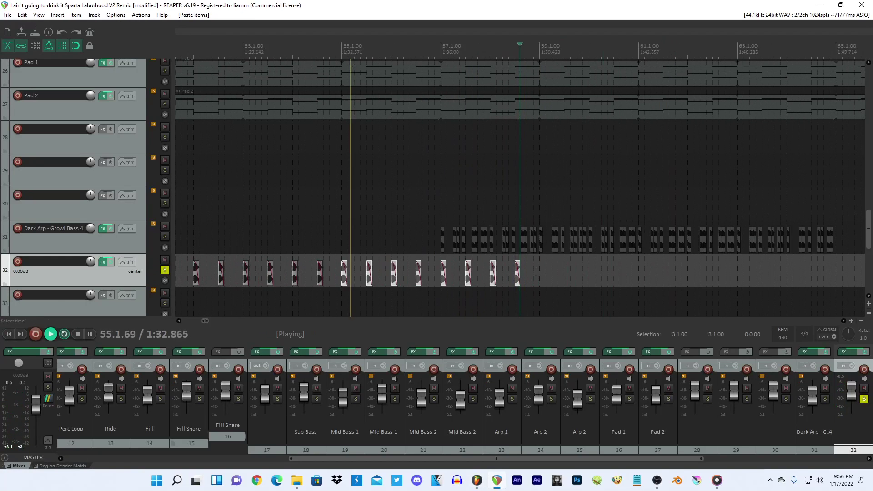
# Select the track 32 slices from 49.1.00 through 58.3.00 and paste copies at 59.1.00 and 69.1.00.
pyautogui.scroll(-3, 537, 272)
pyautogui.click(521, 269)
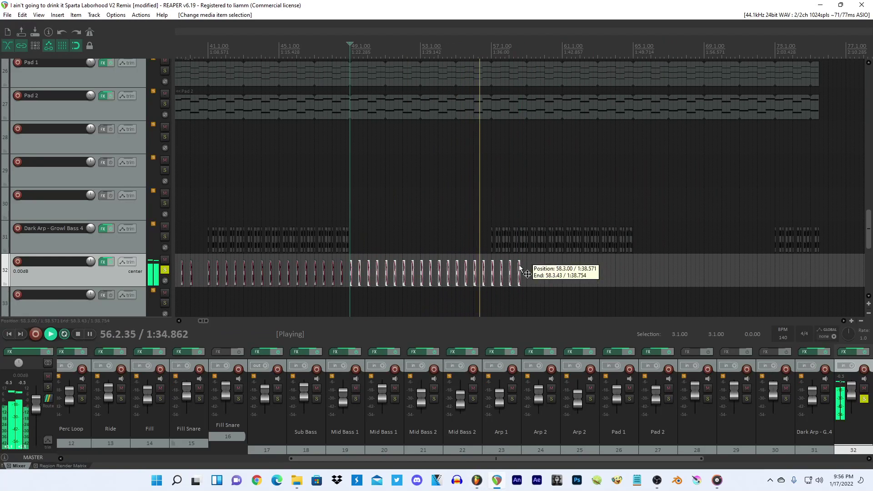
pyautogui.click(528, 264)
pyautogui.hotkey('ctrl', 'v')
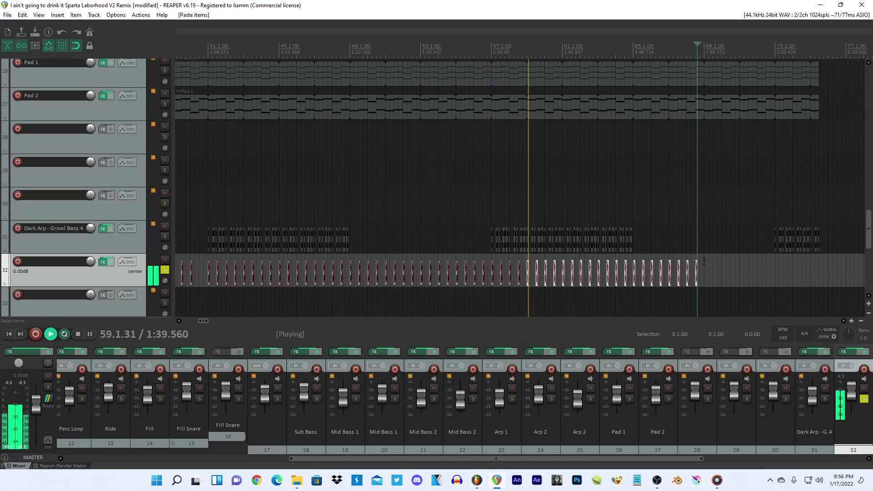
pyautogui.hotkey('ctrl', 'v')
# Delete the surplus slices on track 32 from 75.3.00 onward and play briefly from 3.1.00.
pyautogui.click(695, 270)
pyautogui.scroll(3, 687, 266)
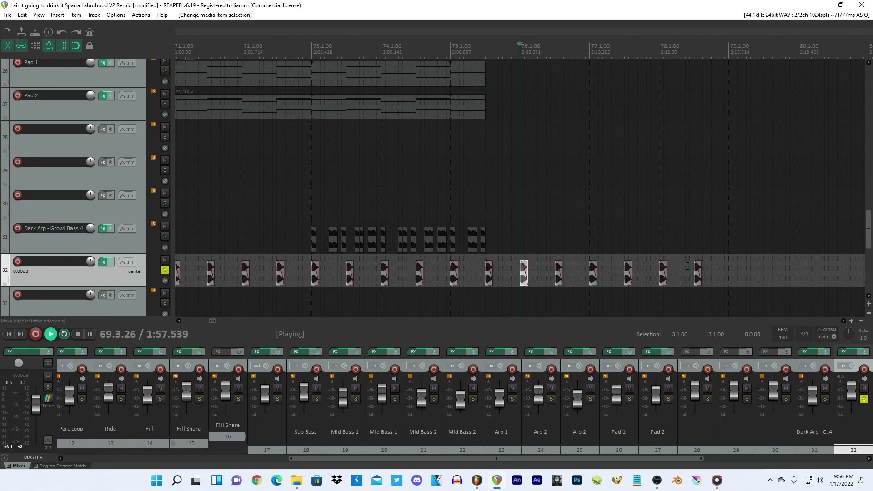
pyautogui.hotkey('ctrl', 'Left')
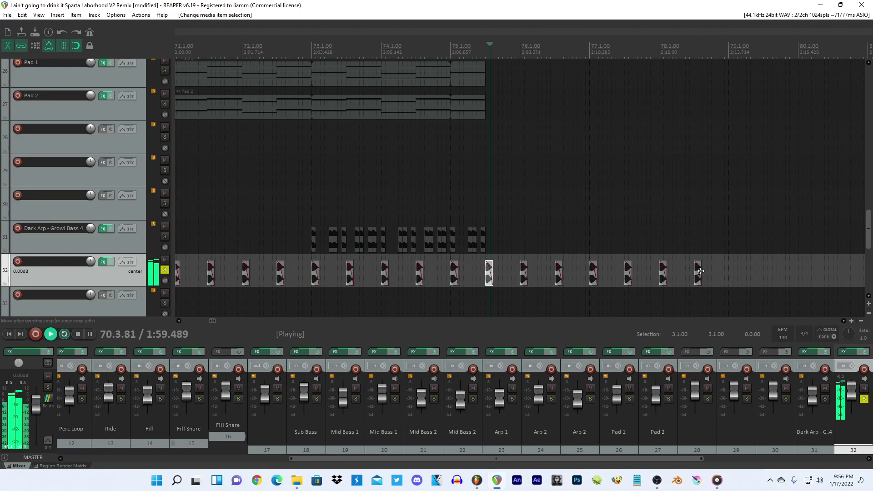
pyautogui.scroll(-6, 213, 252)
pyautogui.press('Delete')
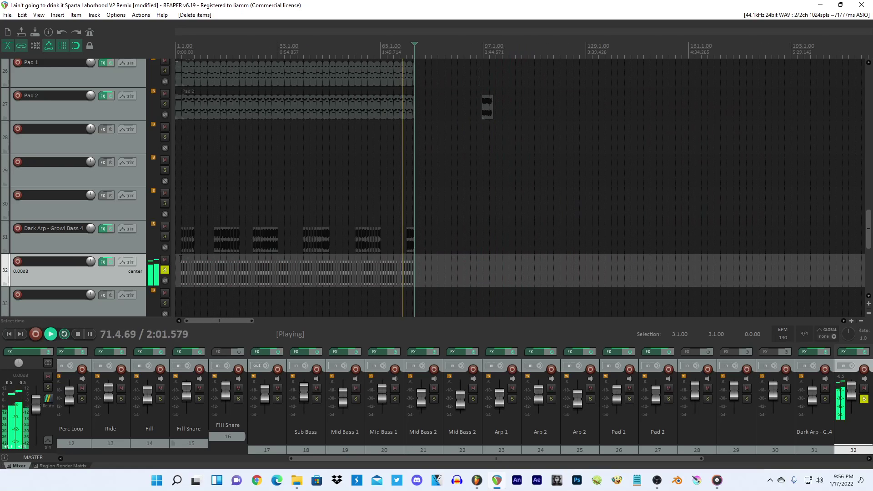
pyautogui.press('space')
pyautogui.scroll(4, 214, 243)
pyautogui.press('space')
pyautogui.press('space')
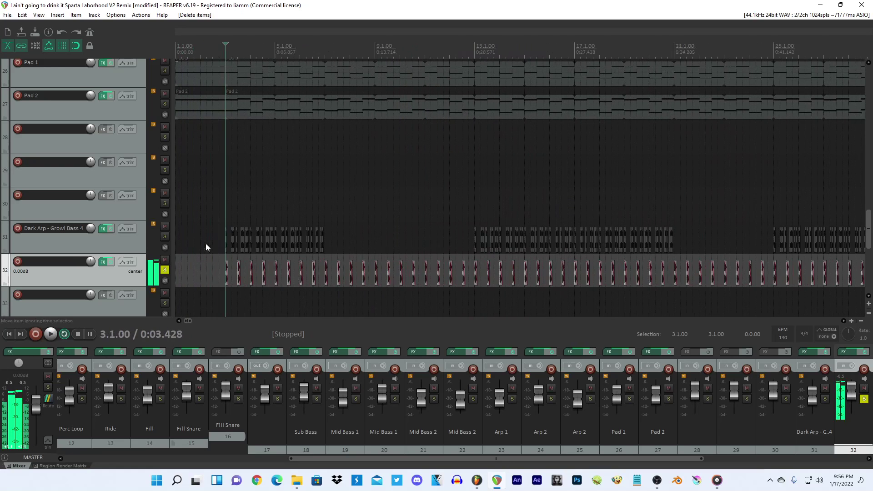
# Add the Kilohearts Delay to track 32's effects and place it directly after Voloco.
pyautogui.scroll(2, 206, 244)
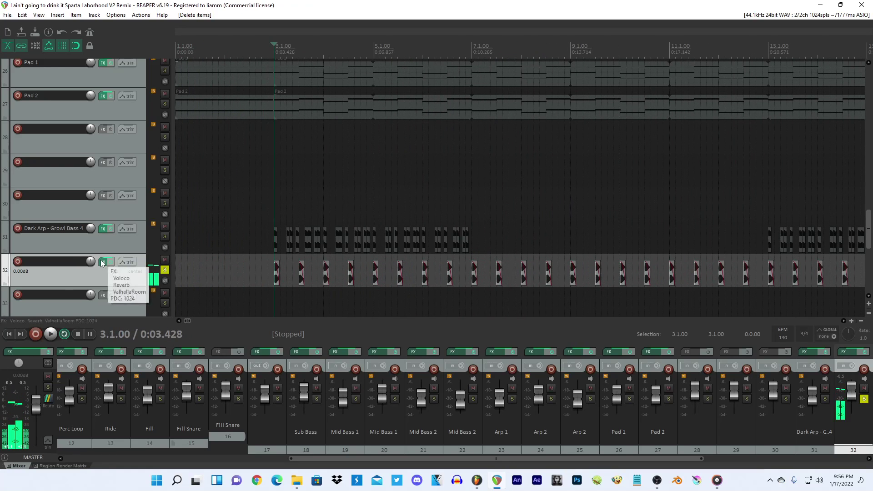
pyautogui.click(103, 262)
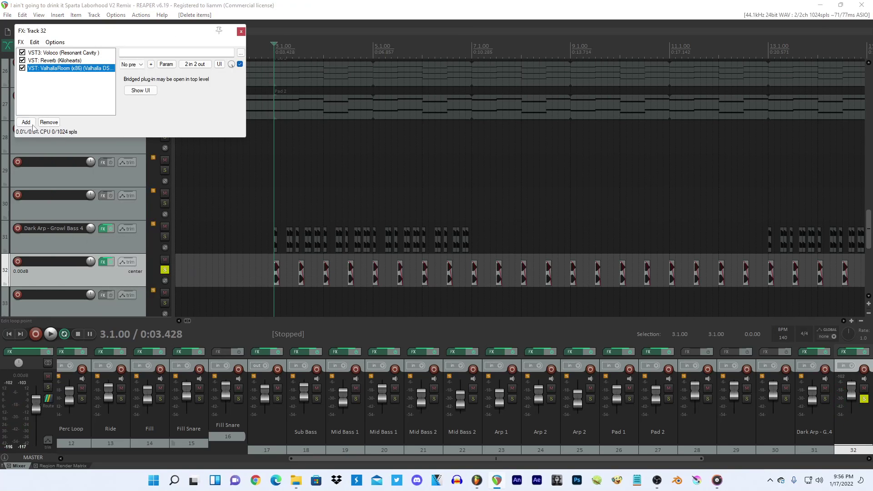
pyautogui.click(25, 123)
pyautogui.write('delay')
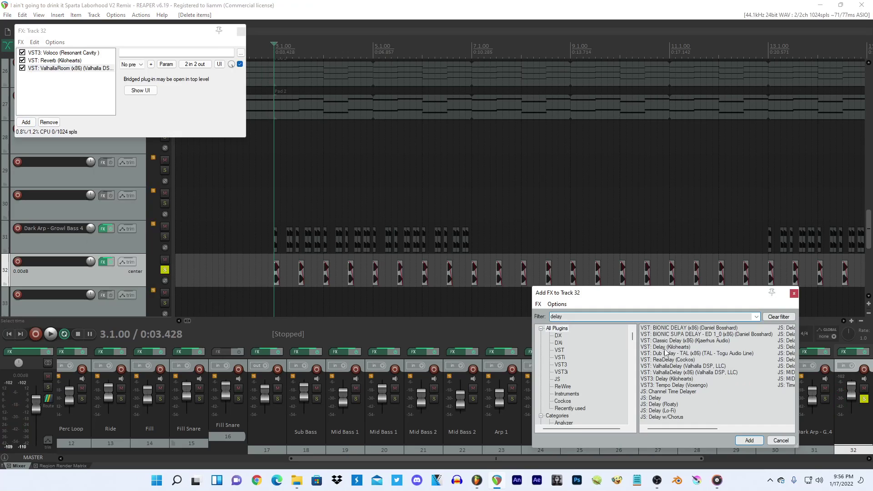
pyautogui.doubleClick(665, 348)
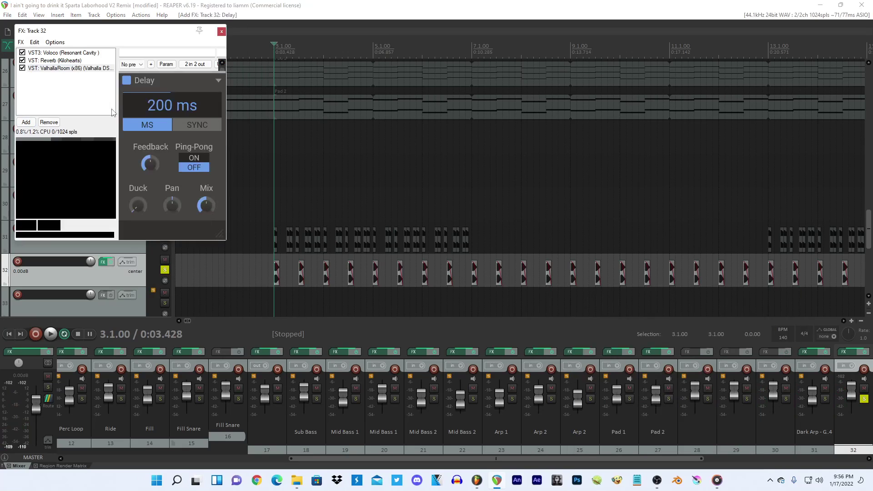
pyautogui.moveTo(47, 62); pyautogui.dragTo(48, 60)
# During playback, sync the Delay to 3/8, pan it 40 % right and enable Ping-Pong.
pyautogui.click(197, 127)
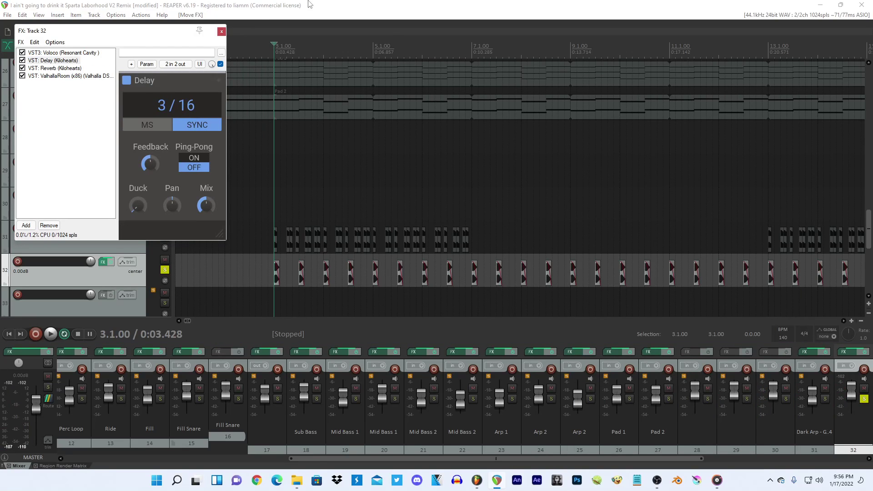
pyautogui.click(308, 5)
pyautogui.press('space')
pyautogui.moveTo(160, 112)
pyautogui.mouseDown()
pyautogui.moveTo(160, 84)
pyautogui.moveTo(159, 104)
pyautogui.moveTo(184, 107)
pyautogui.moveTo(162, 112)
pyautogui.mouseUp()
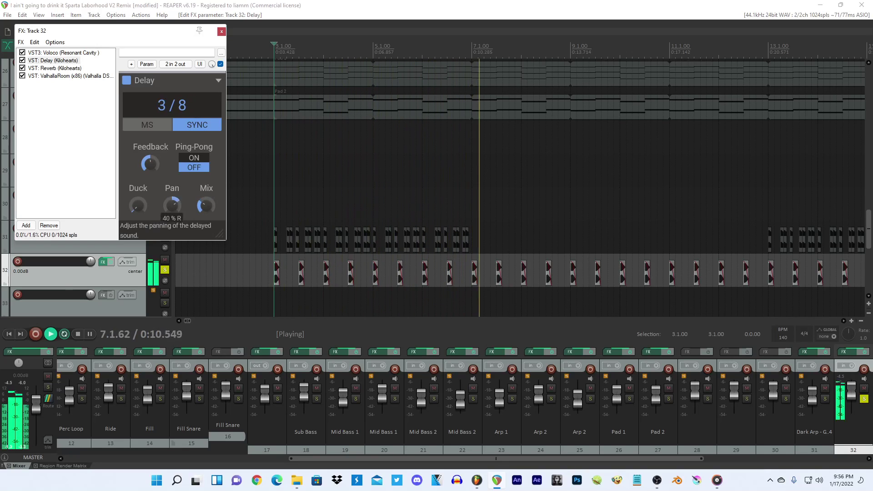
pyautogui.click(193, 158)
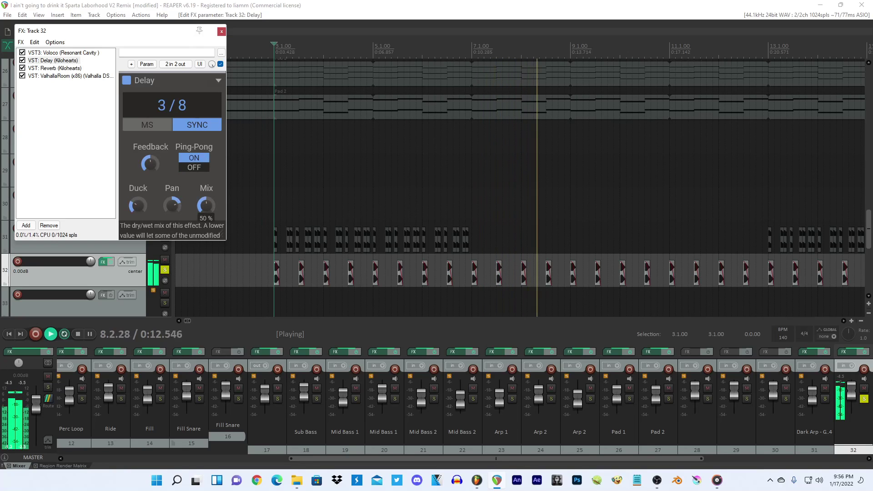
# Add FabFilter Pro-Q 3 to track 32 and place it between Voloco and Delay.
pyautogui.click(26, 226)
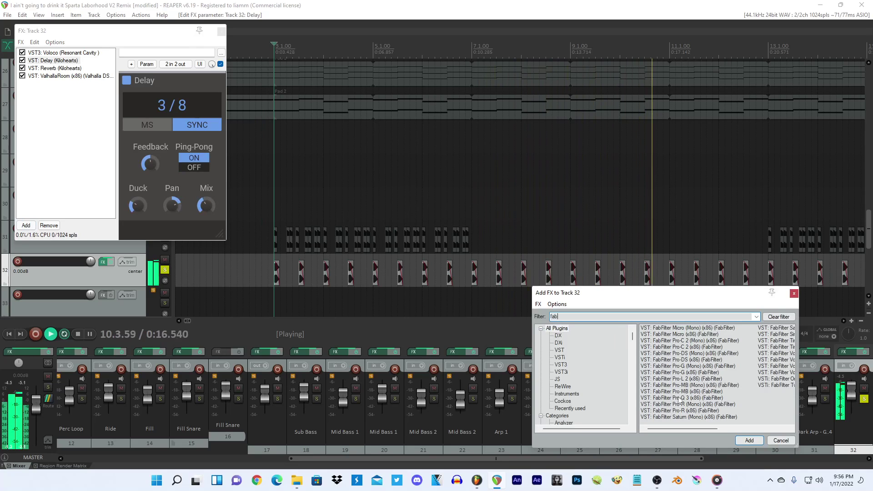
pyautogui.doubleClick(679, 398)
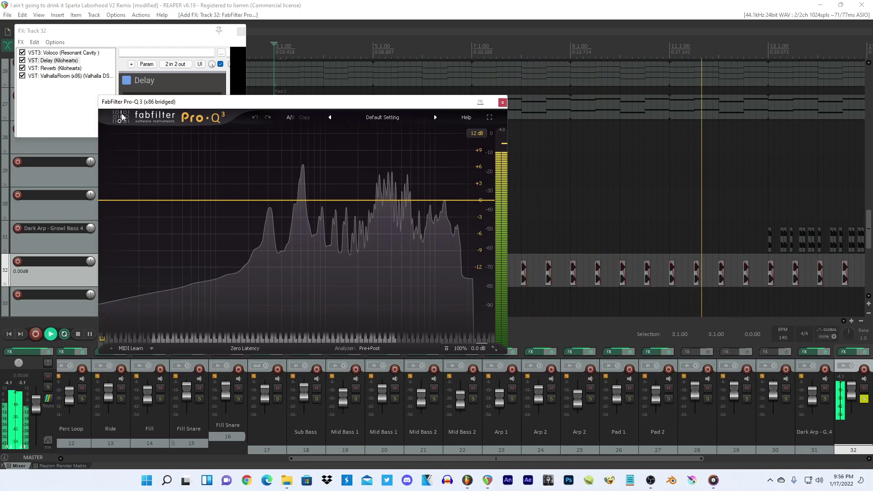
pyautogui.moveTo(52, 84); pyautogui.dragTo(49, 61)
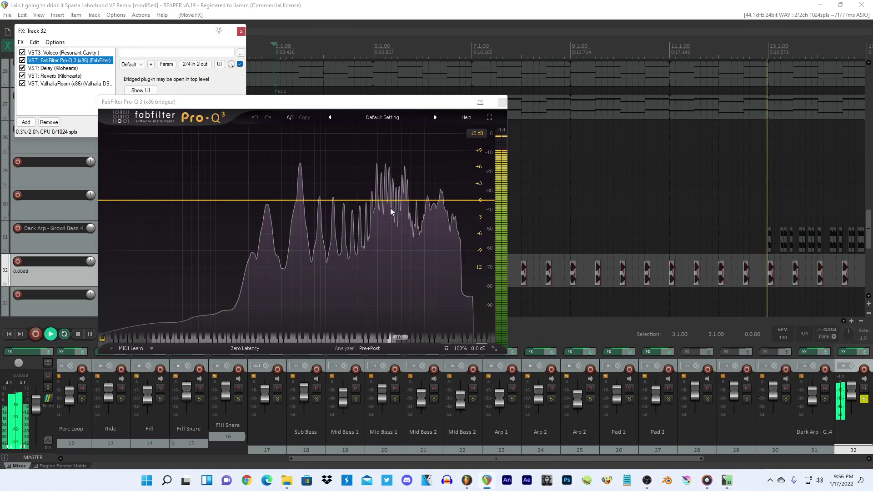
# Shape track 32's Pro-Q 3 curve with a high cut, two mid boosts and a 24 dB/oct low cut at about 138 Hz.
pyautogui.moveTo(330, 200); pyautogui.dragTo(367, 209)
pyautogui.click(311, 171)
pyautogui.click(348, 179)
pyautogui.moveTo(298, 203); pyautogui.dragTo(305, 176)
pyautogui.moveTo(227, 196)
pyautogui.mouseDown()
pyautogui.moveTo(228, 186)
pyautogui.moveTo(231, 210)
pyautogui.mouseUp()
pyautogui.click(208, 175)
pyautogui.click(226, 182)
pyautogui.scroll(1, 231, 210)
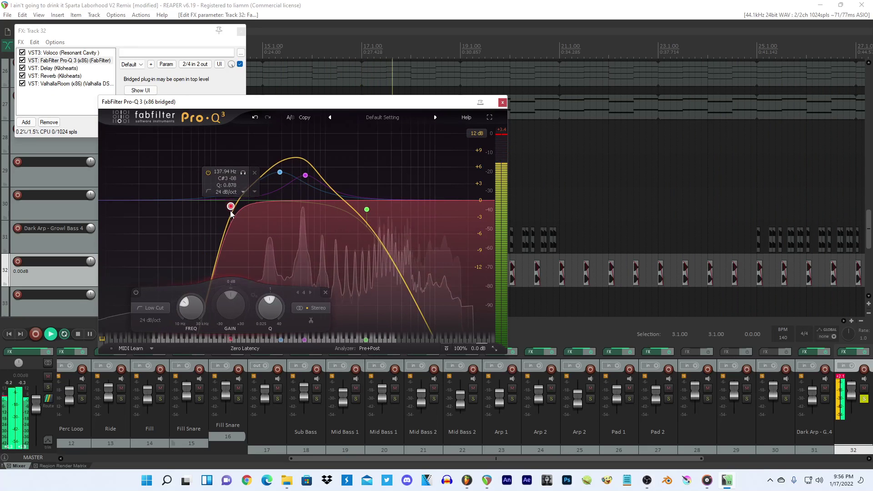
# Readjust the mid bands and move the high cut slightly lower in frequency, and close the Pro-Q 3 window.
pyautogui.doubleClick(283, 183)
pyautogui.moveTo(273, 186); pyautogui.dragTo(301, 221)
pyautogui.scroll(3, 306, 217)
pyautogui.moveTo(367, 209); pyautogui.dragTo(359, 216)
pyautogui.scroll(1, 358, 210)
pyautogui.click(502, 104)
# Add OTT at the end of track 32's chain with Depth at 50 % and reduced downward compression, and stop playback.
pyautogui.click(26, 122)
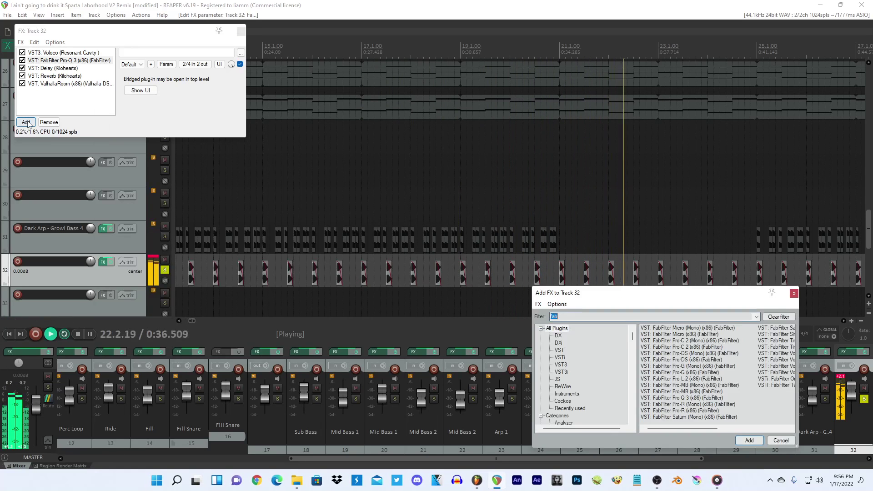
pyautogui.write('ott')
pyautogui.doubleClick(667, 334)
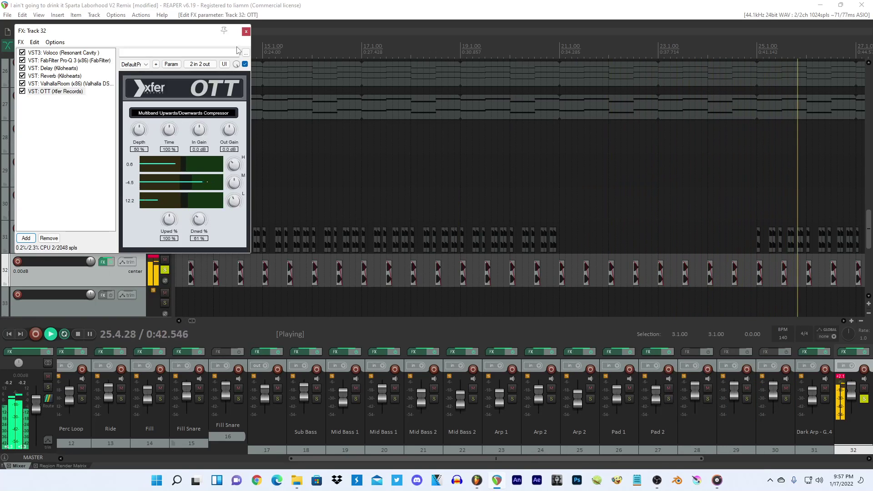
pyautogui.press('Escape')
pyautogui.press('space')
# Unsolo track 32, check FL Studio's playlist, and lower the track's volume to -16.00 dB while playing the full mix in REAPER.
pyautogui.click(164, 271)
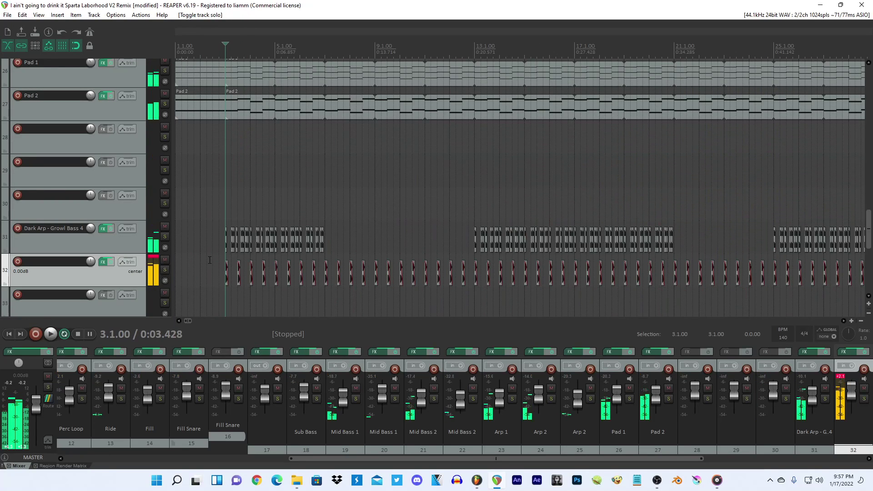
pyautogui.click(476, 481)
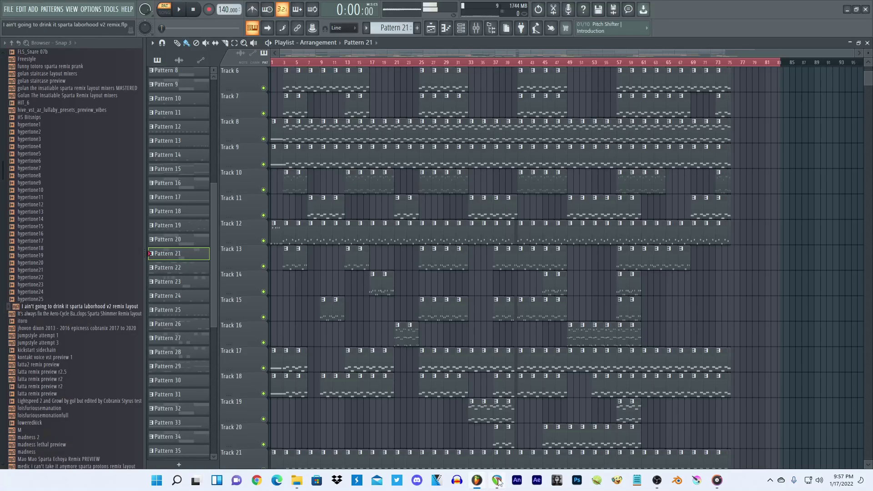
pyautogui.click(498, 480)
pyautogui.press('space')
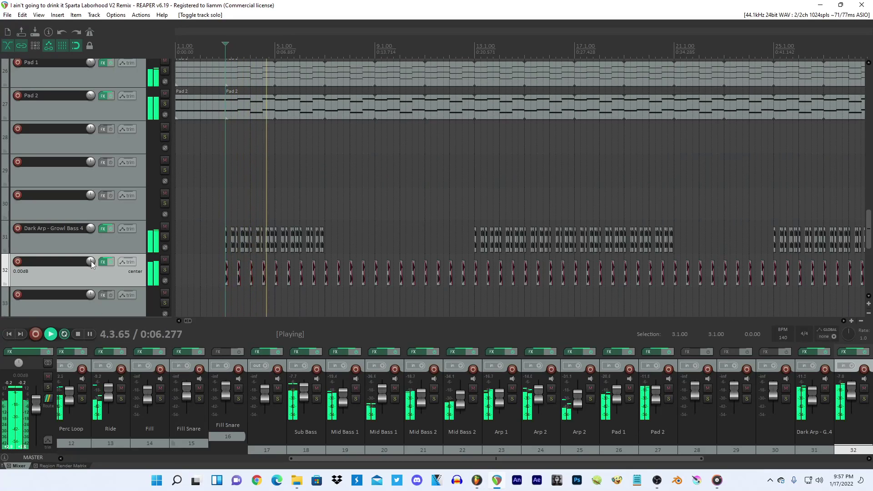
pyautogui.press('space')
pyautogui.scroll(-8, 91, 261)
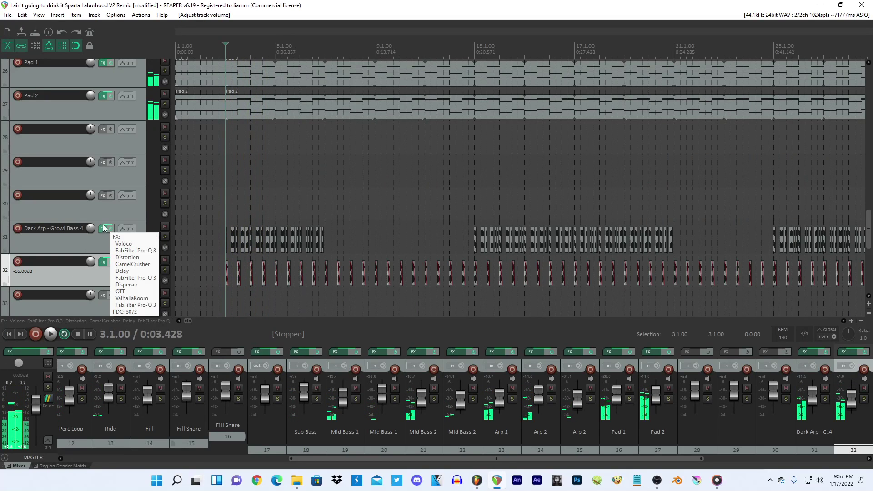
# Set the Voloco scale to Chromatic on track 31, Dark Arp - Growl Bass 4.
pyautogui.click(104, 229)
pyautogui.click(299, 171)
pyautogui.click(297, 275)
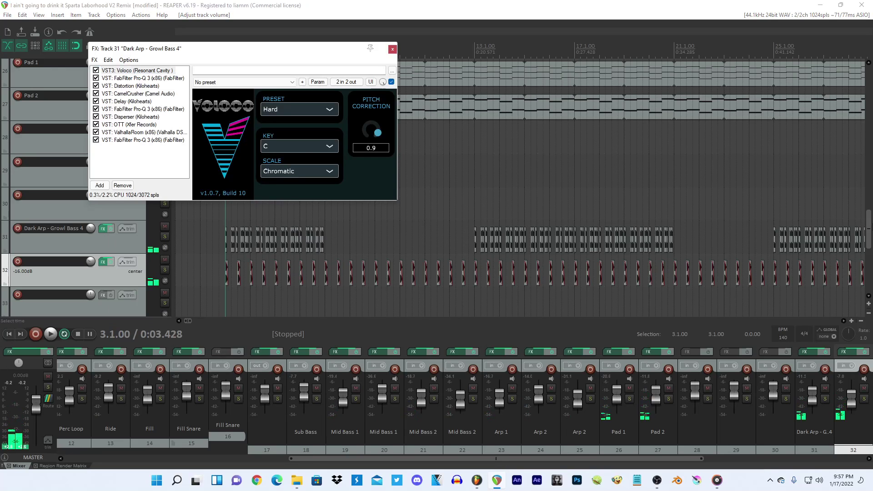
# Set the Voloco scale to Chromatic on both Arp 2 tracks, 25 and 24.
pyautogui.moveTo(870, 244); pyautogui.dragTo(866, 204)
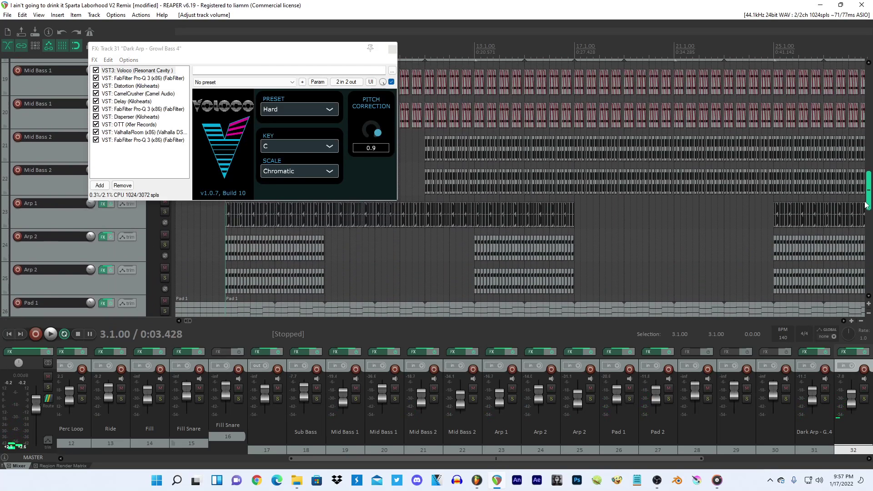
pyautogui.click(104, 270)
pyautogui.click(238, 168)
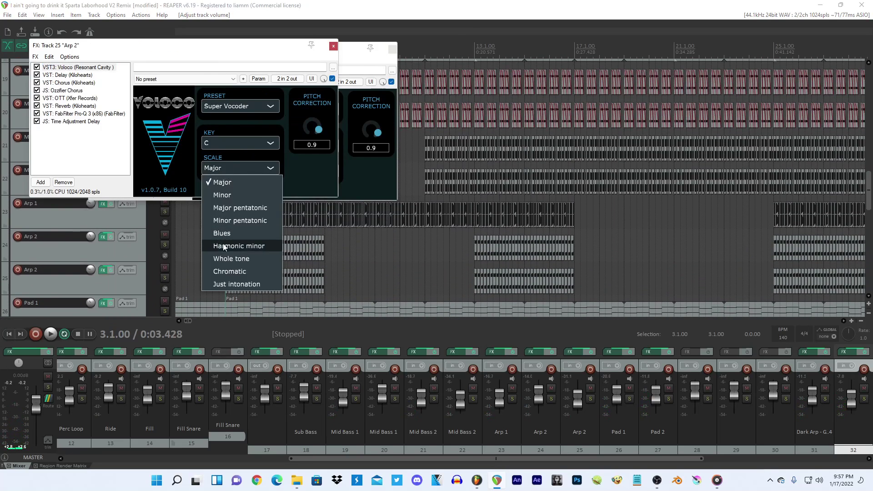
pyautogui.click(221, 271)
pyautogui.click(104, 237)
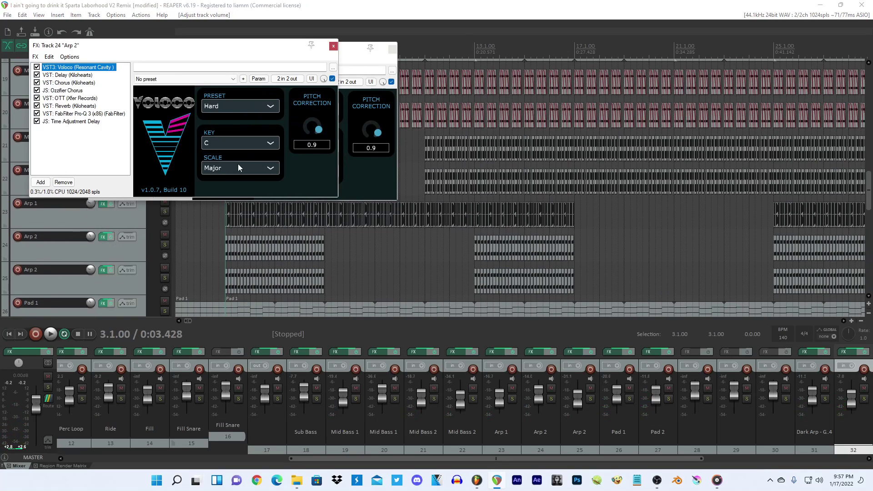
pyautogui.click(238, 168)
pyautogui.click(227, 262)
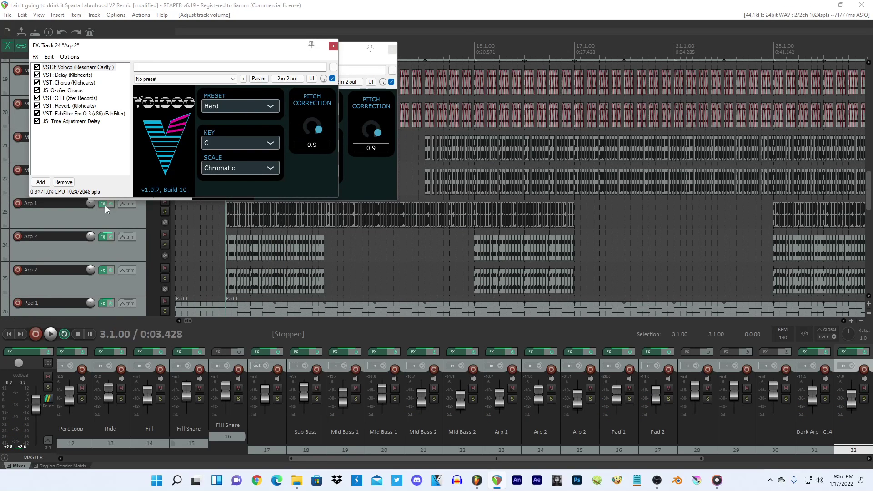
# Set the Voloco scale to Chromatic on track 23, Arp 1.
pyautogui.click(105, 206)
pyautogui.click(224, 153)
pyautogui.click(232, 246)
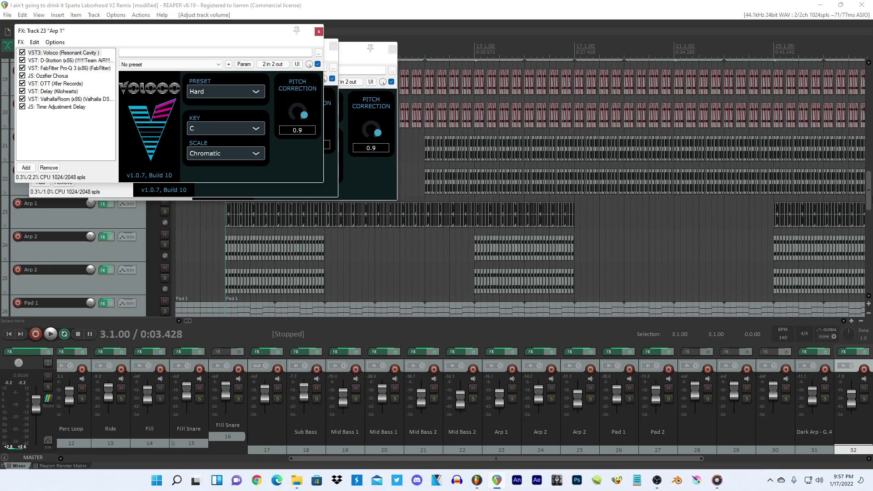
# Set the Voloco scale to Chromatic on both Mid Bass 2 tracks, 22 and 21.
pyautogui.scroll(3, 48, 314)
pyautogui.click(103, 259)
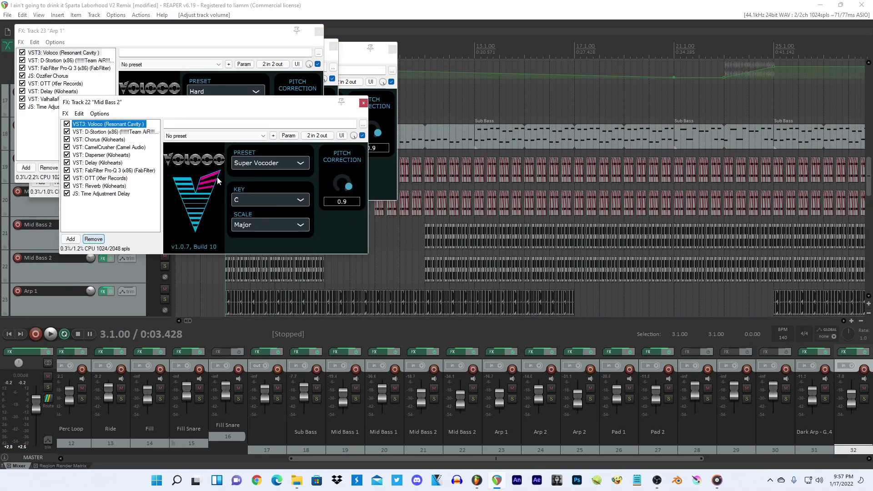
pyautogui.click(273, 224)
pyautogui.click(259, 328)
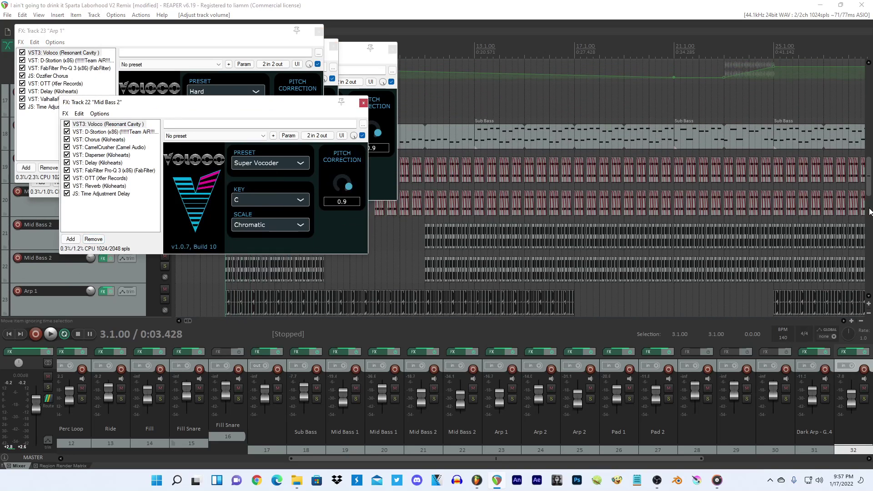
pyautogui.scroll(2, 122, 280)
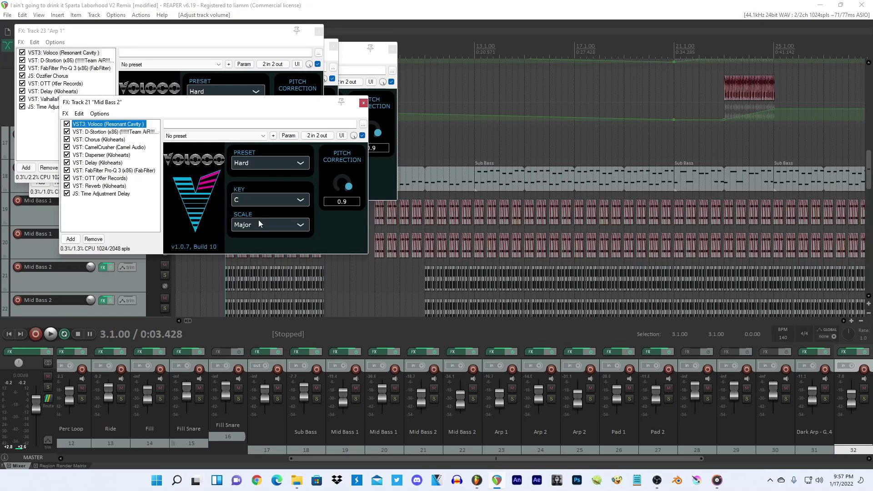
pyautogui.click(259, 223)
pyautogui.click(261, 328)
pyautogui.scroll(2, 122, 289)
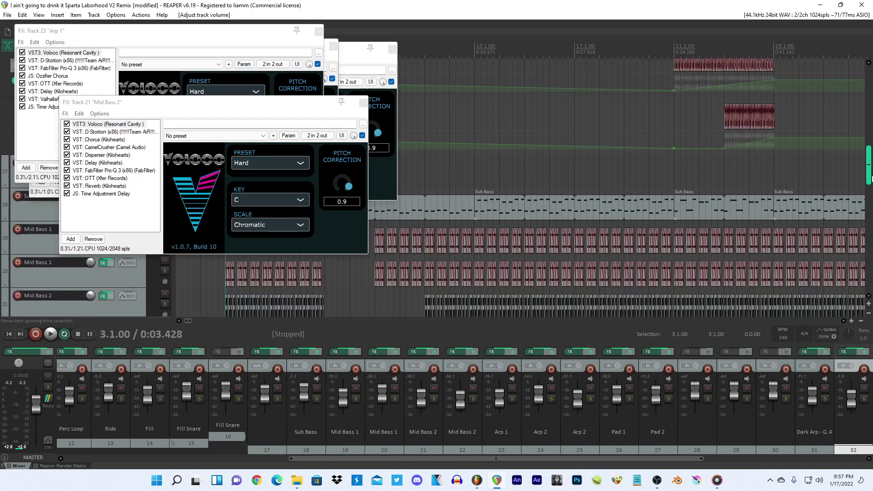
# Set the Voloco scale to Chromatic on both Mid Bass 1 tracks, 20 and 19.
pyautogui.click(109, 269)
pyautogui.click(381, 240)
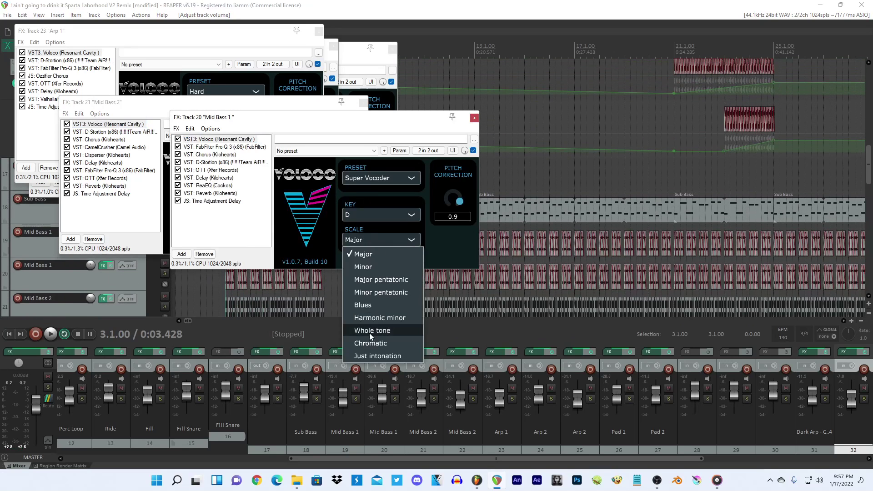
pyautogui.click(364, 335)
pyautogui.moveTo(869, 178); pyautogui.dragTo(869, 176)
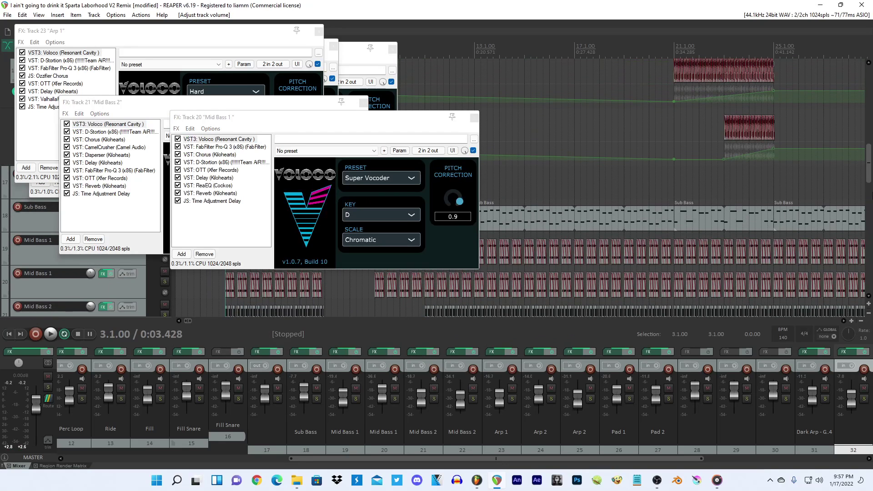
pyautogui.scroll(3, 870, 178)
pyautogui.click(104, 263)
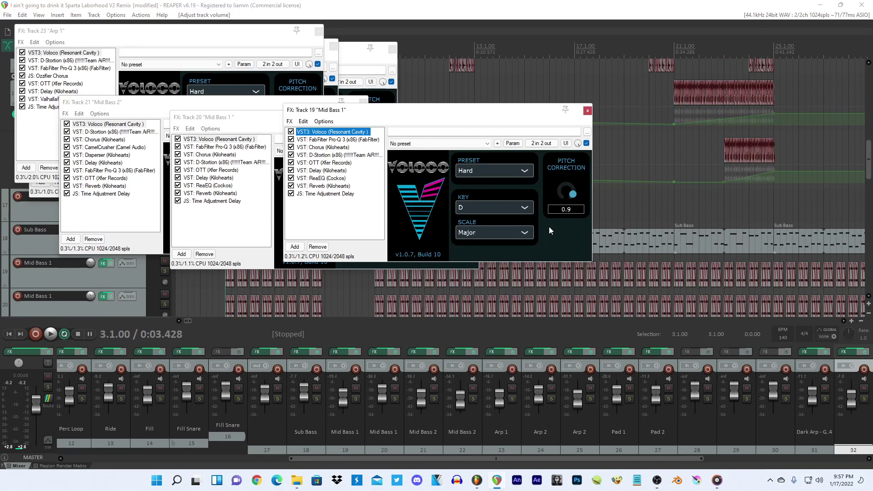
pyautogui.click(523, 232)
pyautogui.click(489, 334)
# Close all the open FX chain windows of the Mid Bass, Dark Arp and Arp tracks.
pyautogui.click(588, 111)
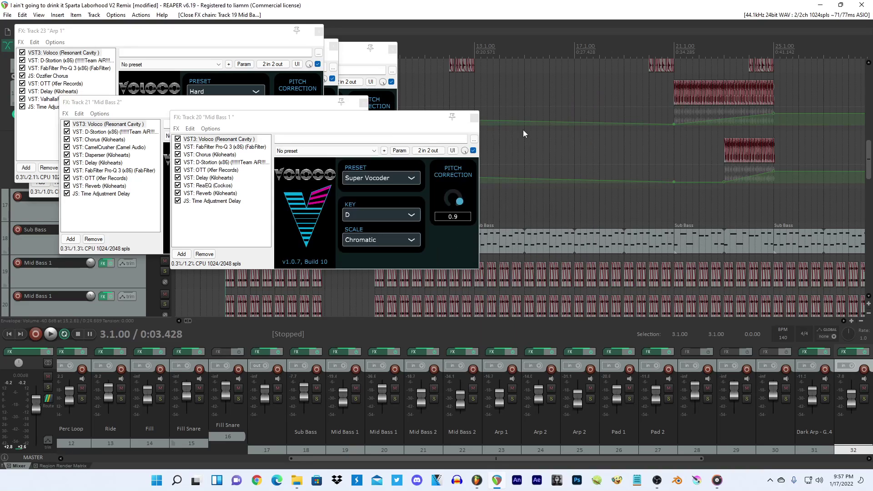
pyautogui.click(474, 119)
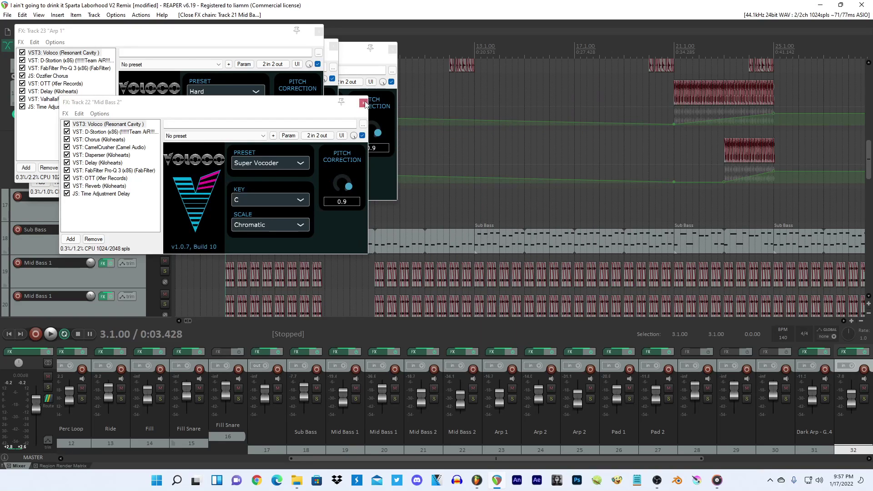
pyautogui.click(363, 103)
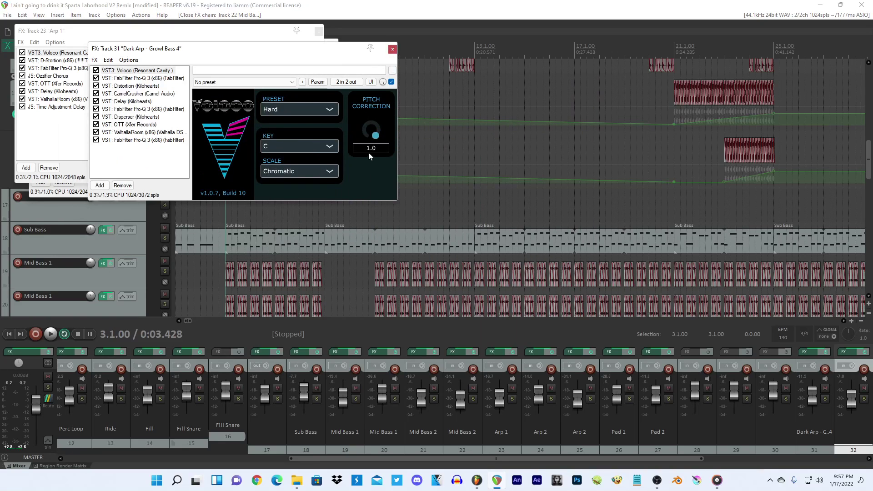
pyautogui.click(393, 49)
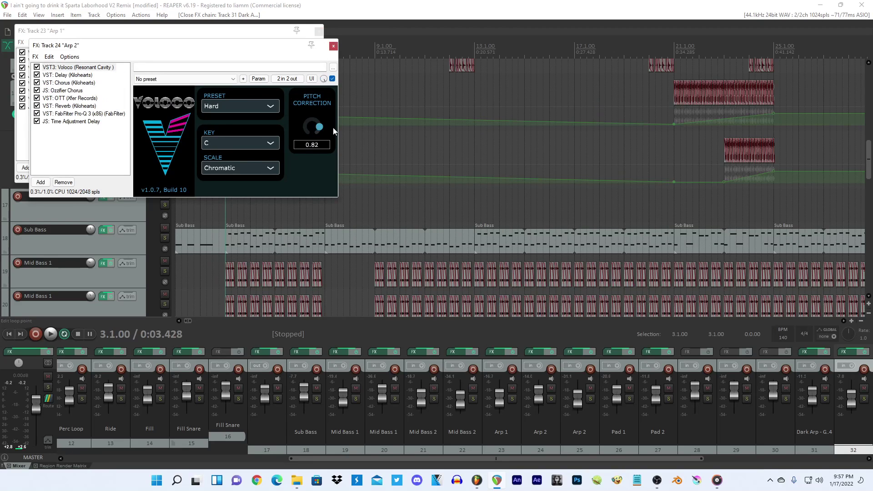
pyautogui.click(320, 32)
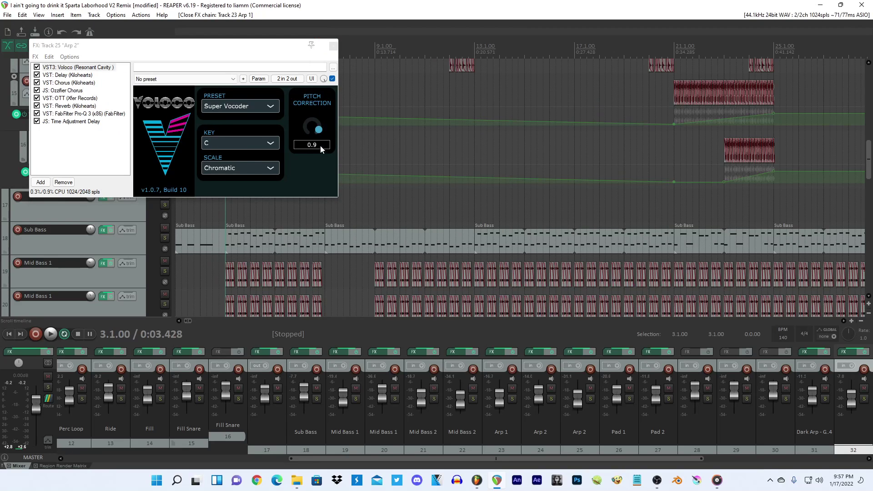
pyautogui.click(334, 46)
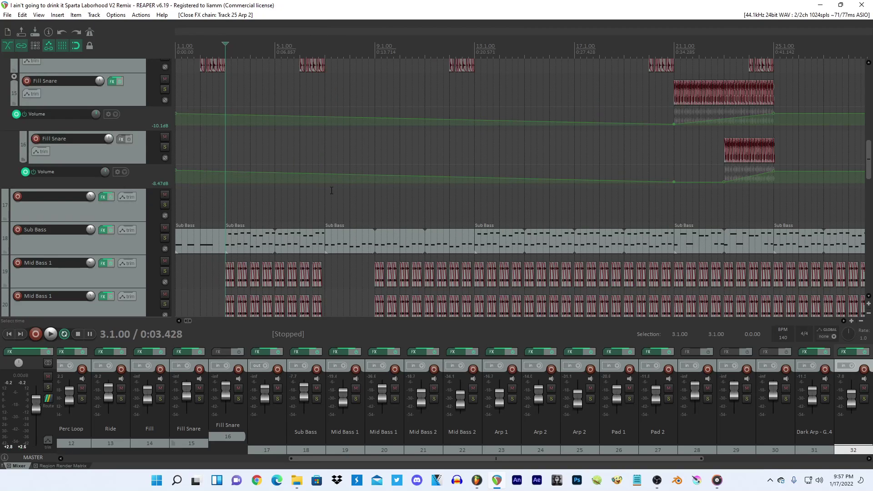
# Play the remix from its start and review the melodic tracks down to the Dark Arp while it plays.
pyautogui.scroll(-3, 332, 190)
pyautogui.click(180, 200)
pyautogui.press('space')
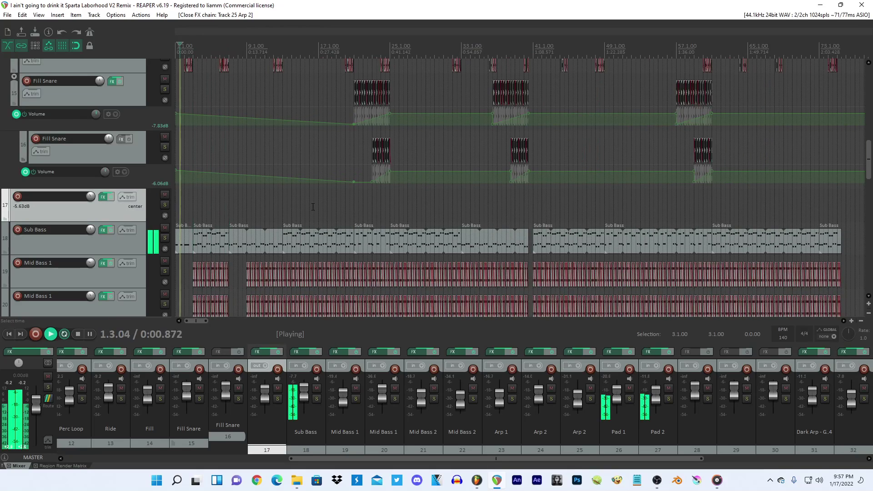
pyautogui.scroll(-1, 312, 205)
pyautogui.moveTo(868, 152); pyautogui.dragTo(861, 222)
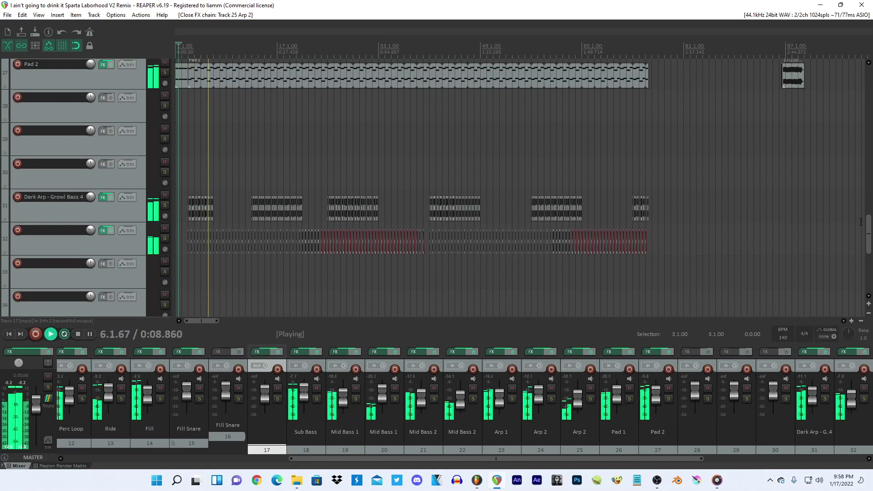
pyautogui.moveTo(869, 227); pyautogui.dragTo(869, 195)
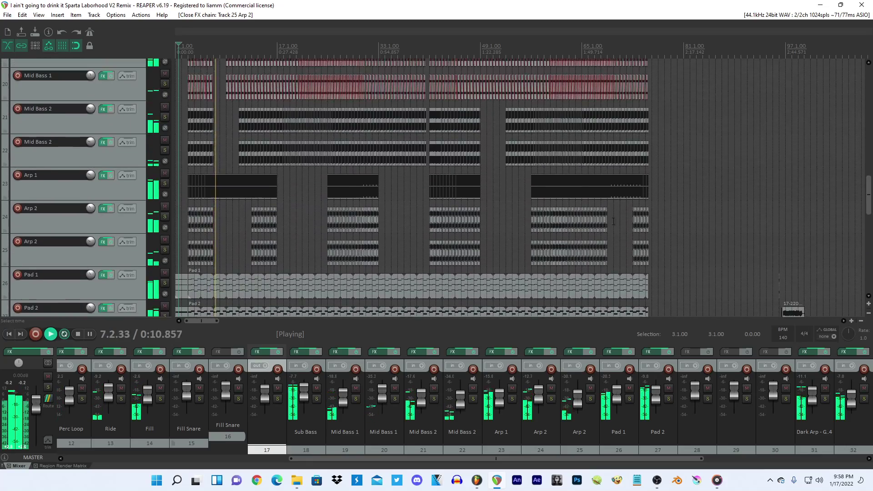
pyautogui.scroll(5, 391, 214)
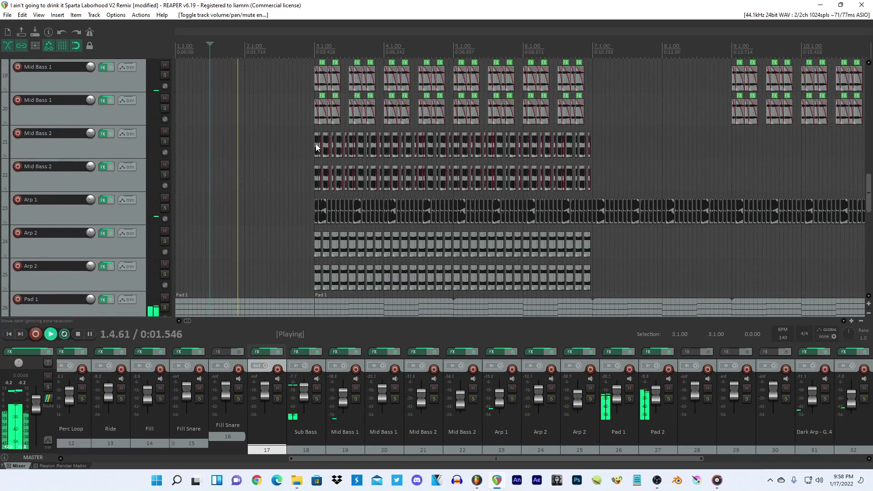
# Listen to both Mid Bass 2 tracks, 21 and 22, soloed from bar 3, and clear their solos.
pyautogui.click(316, 143)
pyautogui.scroll(3, 316, 144)
pyautogui.click(165, 142)
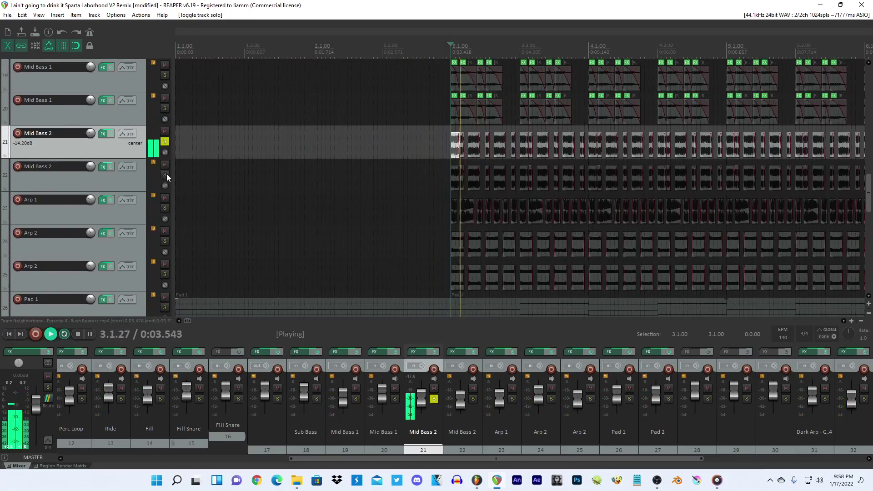
pyautogui.click(166, 173)
pyautogui.click(164, 175)
pyautogui.click(164, 143)
# Briefly solo Arp 1 and the upper Arp 2 track, and replay the full mix from bar 3.
pyautogui.click(165, 208)
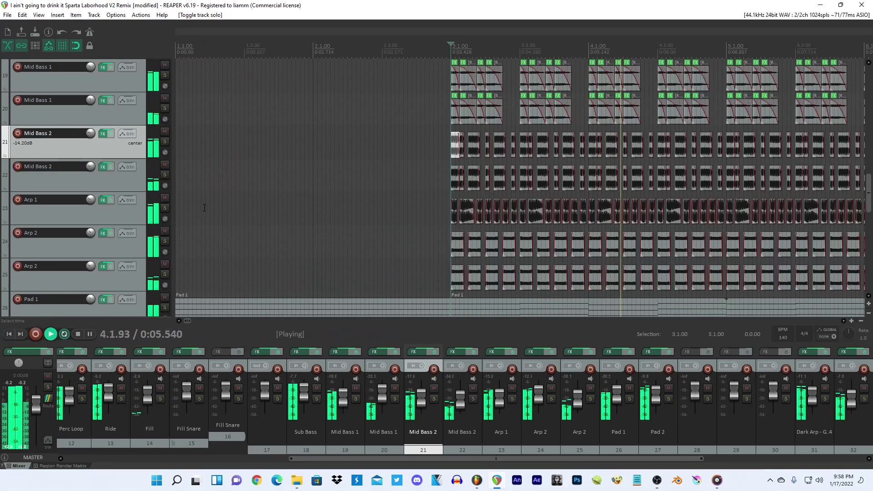
pyautogui.click(132, 206)
pyautogui.click(164, 208)
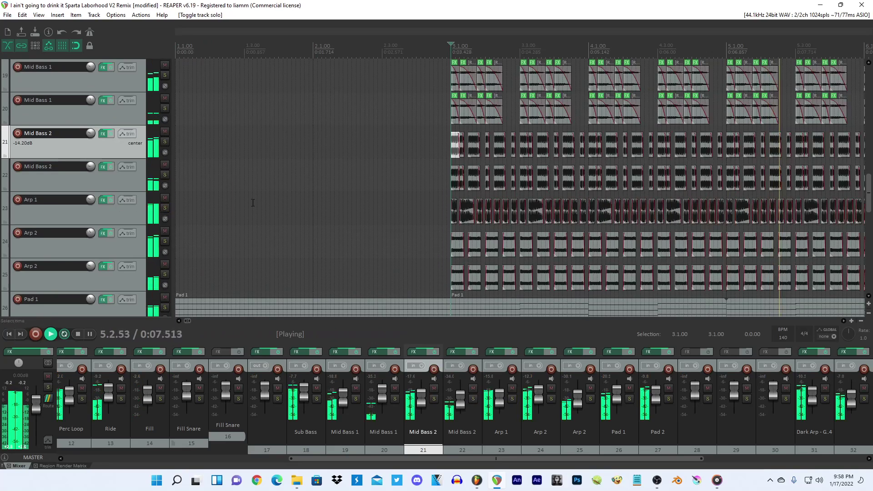
pyautogui.scroll(-3, 287, 186)
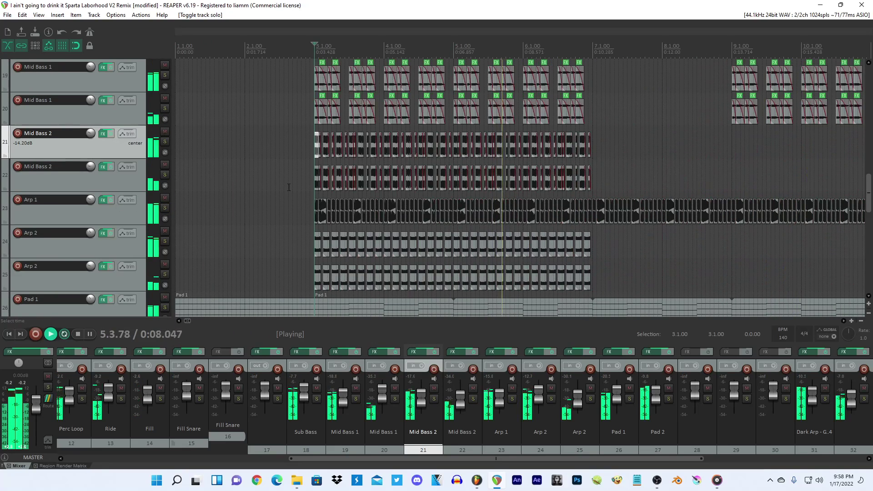
pyautogui.click(164, 242)
pyautogui.click(165, 241)
pyautogui.press('space')
pyautogui.press('space')
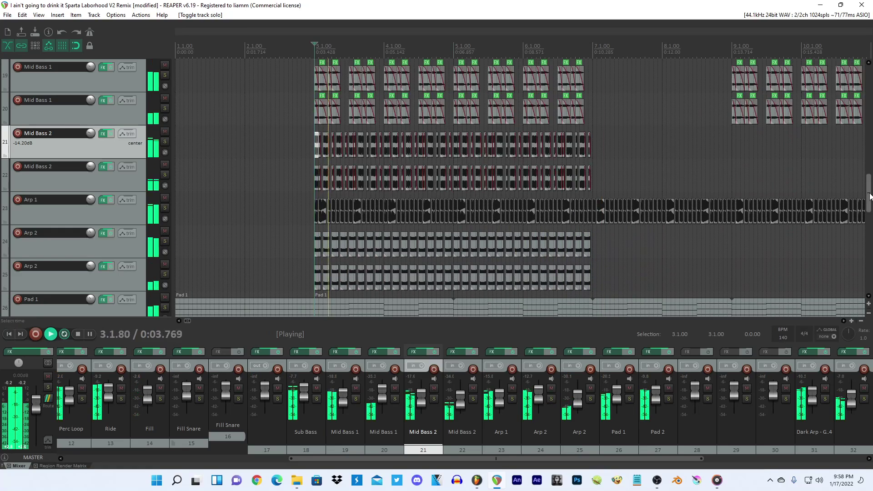
# Solo track 31, Dark Arp - Growl Bass 4, and play it from bar 3.
pyautogui.scroll(-6, 160, 214)
pyautogui.click(164, 213)
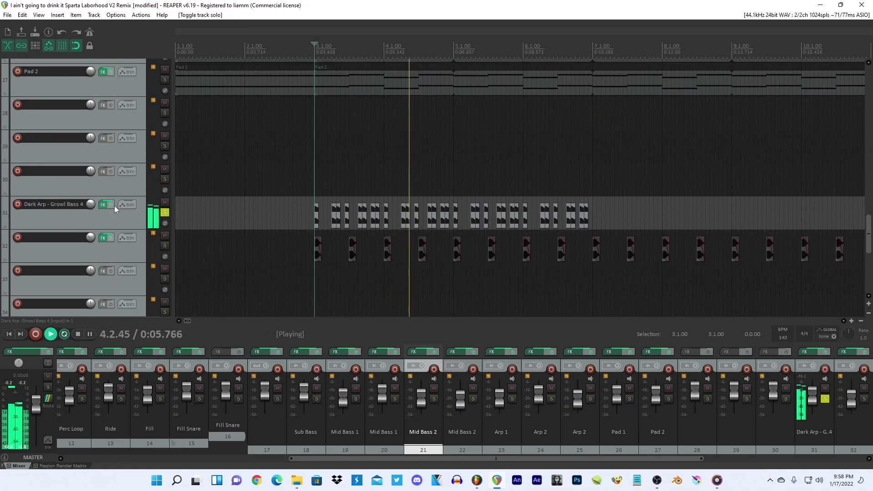
pyautogui.press('space')
pyautogui.scroll(3, 351, 263)
pyautogui.press('space')
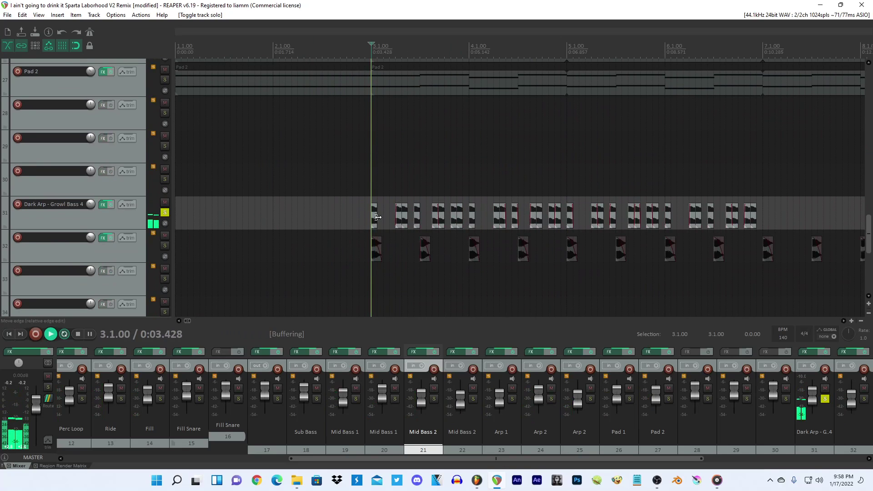
# Shift the pitch of all clips on the Dark Arp - Growl Bass 4 track and replay them from bar 3.
pyautogui.click(374, 215)
pyautogui.scroll(-8, 374, 214)
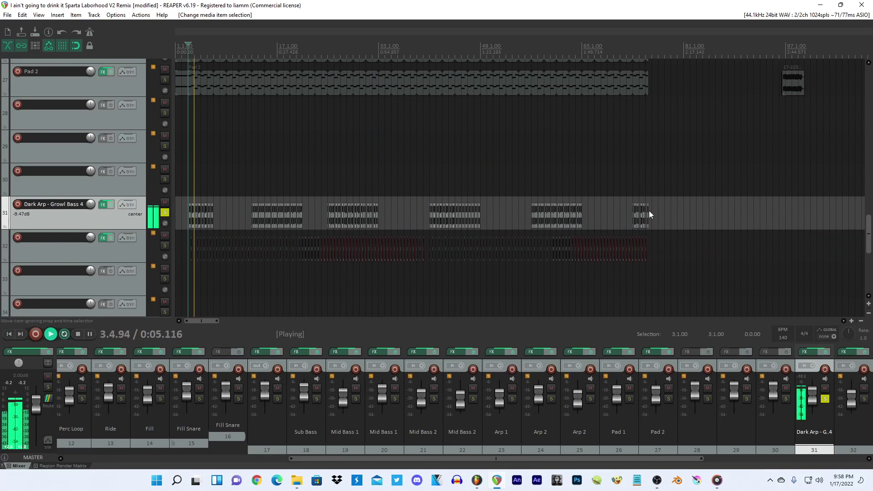
pyautogui.keyDown('shift'); pyautogui.click(649, 211); pyautogui.keyUp('shift')
pyautogui.hotkey('shift', '0')
pyautogui.press('space')
pyautogui.press('space')
pyautogui.scroll(6, 645, 209)
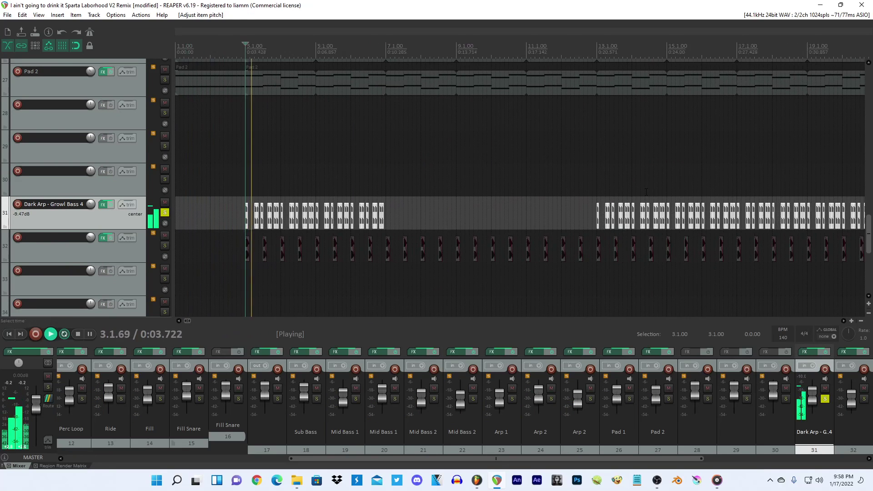
pyautogui.scroll(3, 646, 192)
pyautogui.press('space')
pyautogui.press('space')
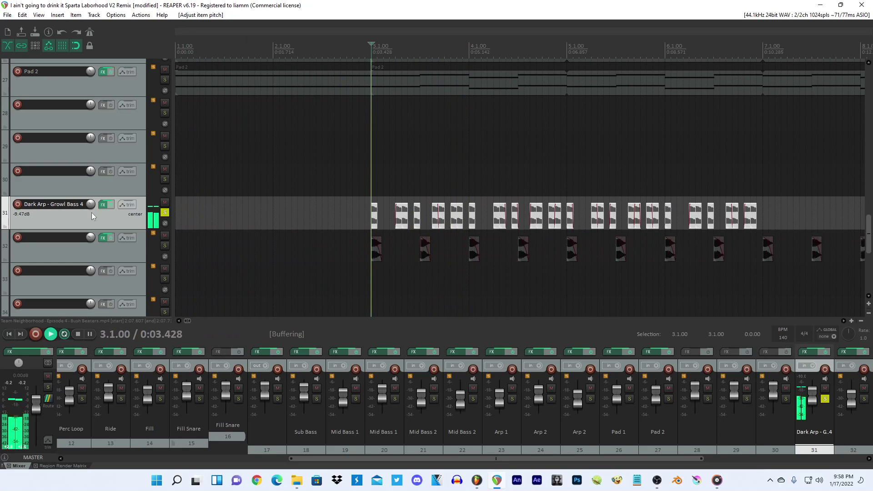
# Add JS: Time Adjustment Delay to track 31, Dark Arp - Growl Bass 4, with a 13 ms delay amount, and play it.
pyautogui.click(103, 204)
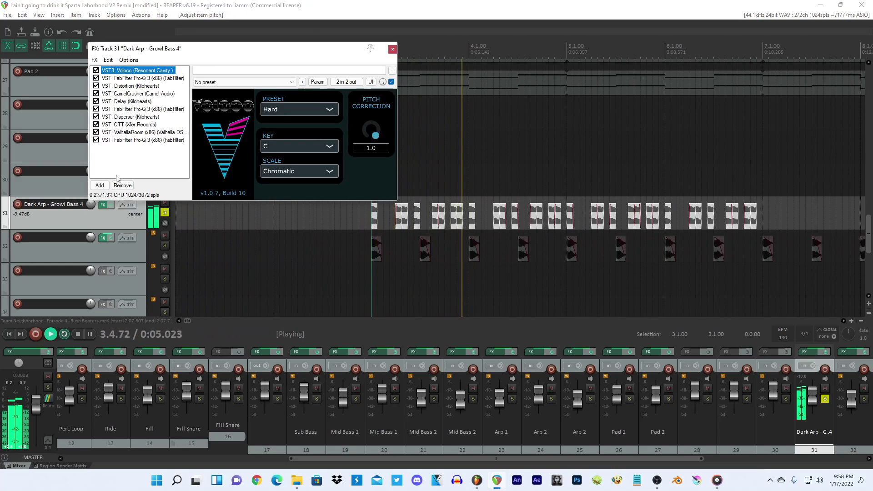
pyautogui.click(101, 185)
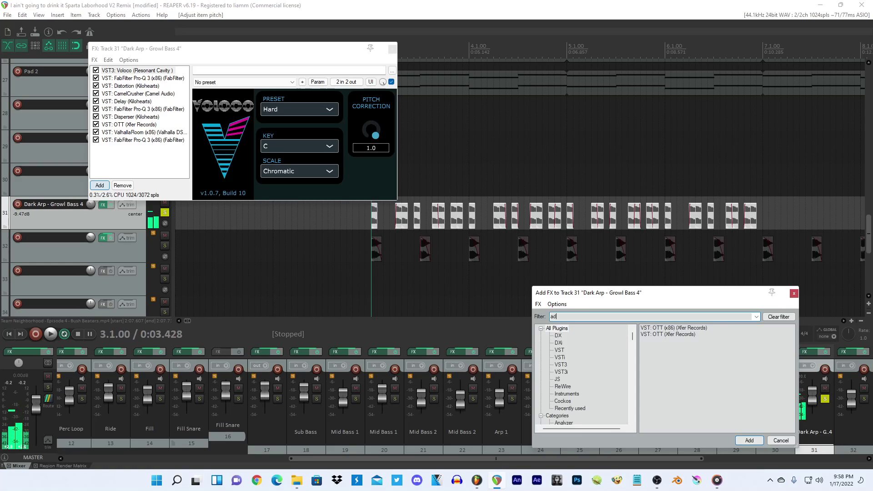
pyautogui.write('ad')
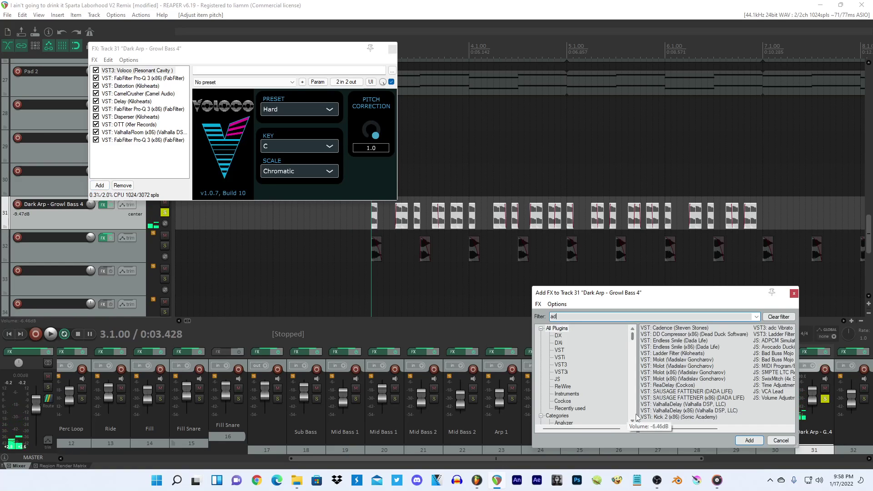
pyautogui.write('ju')
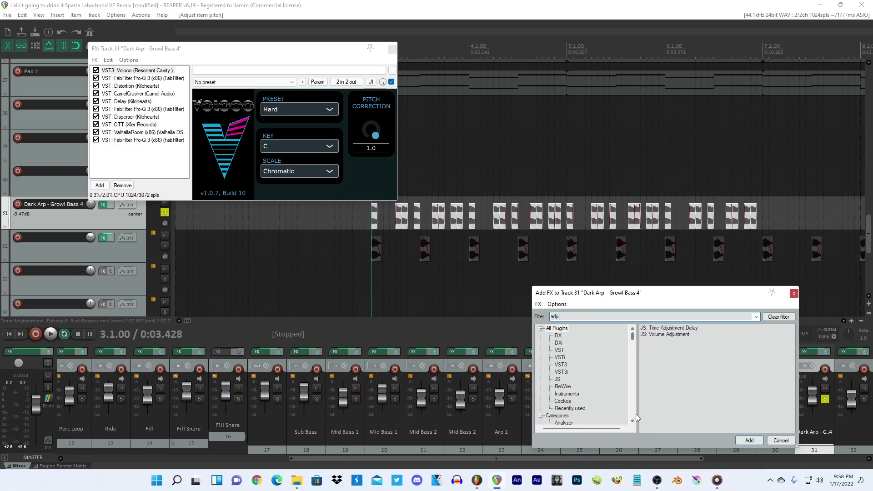
pyautogui.doubleClick(668, 328)
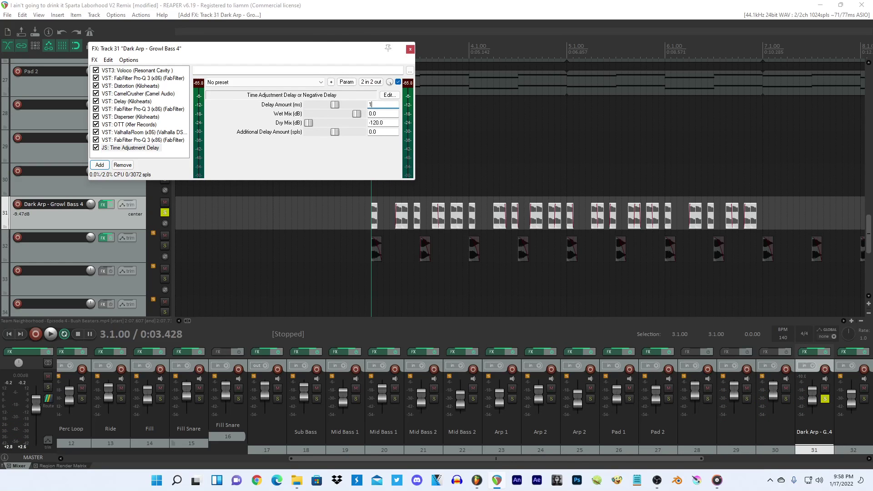
pyautogui.write('13')
pyautogui.press('Return')
pyautogui.press('space')
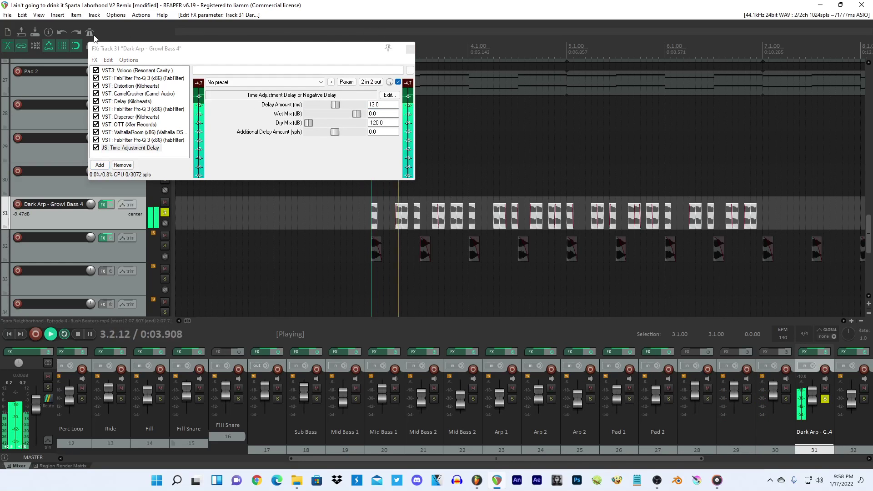
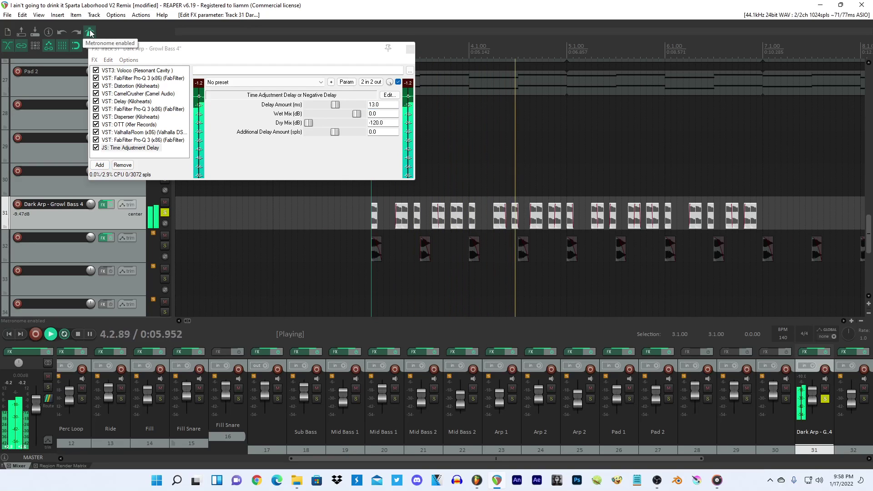
# Stop playback and duplicate the Dark Arp - Growl Bass 4 track with its clips and effects.
pyautogui.rightClick(119, 215)
pyautogui.press('Escape')
pyautogui.press('space')
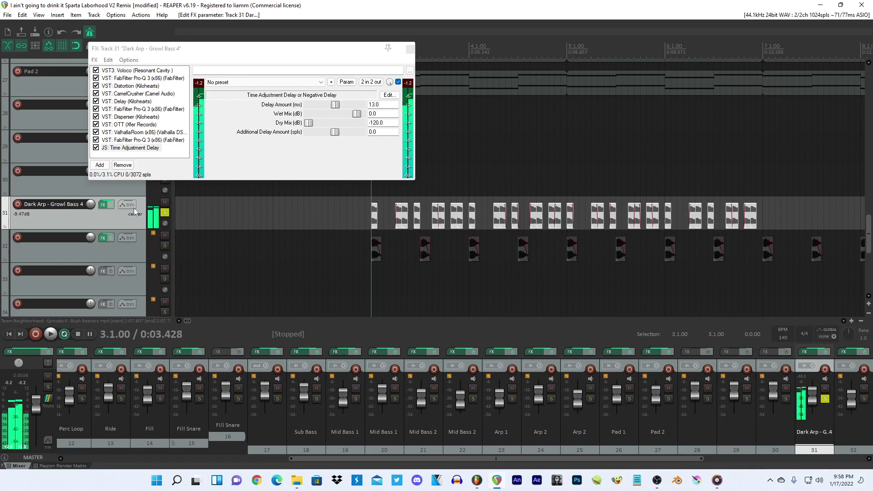
pyautogui.rightClick(110, 221)
pyautogui.click(117, 267)
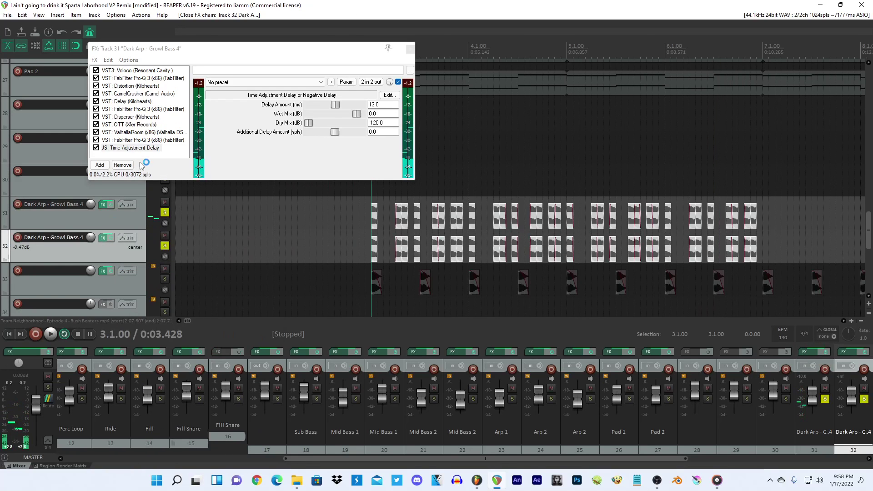
pyautogui.hotkey('alt', 'Tab')
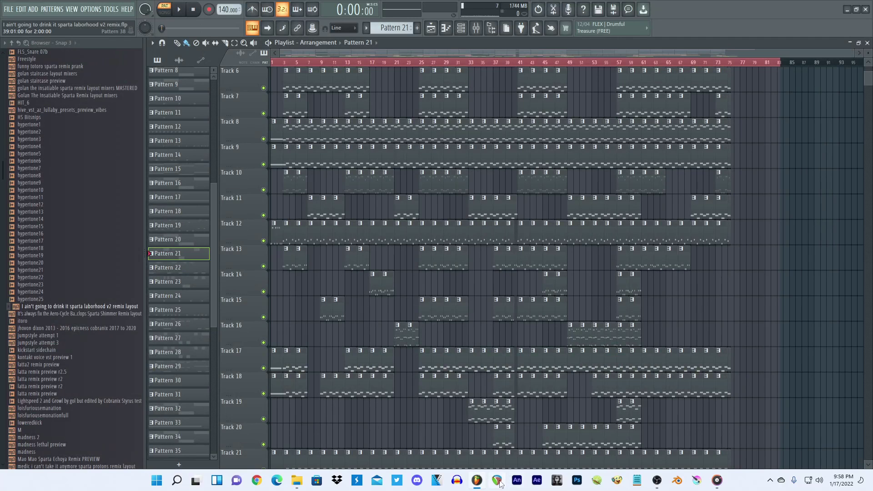
pyautogui.click(697, 480)
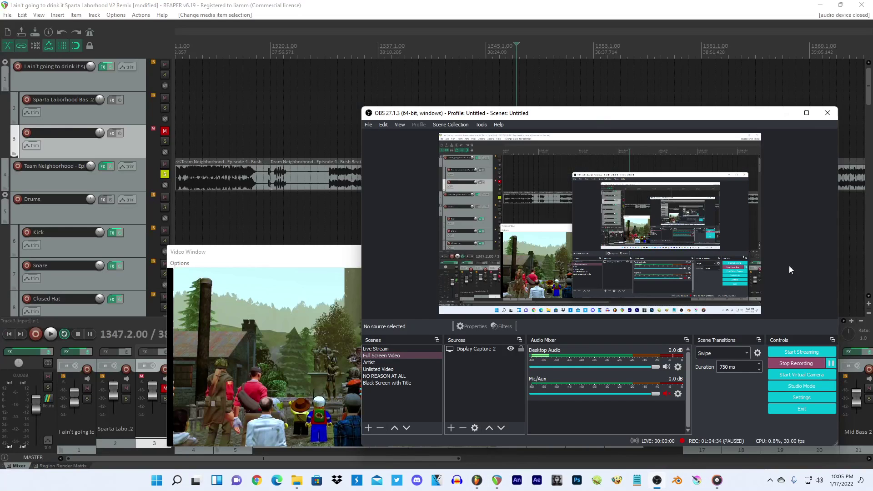
# Play through the Team Neighborhood - Episode 4 source video between bars 1303 and 1328 to look for a phrase to sample.
pyautogui.scroll(-3, 364, 177)
pyautogui.press('space')
pyautogui.scroll(2, 462, 206)
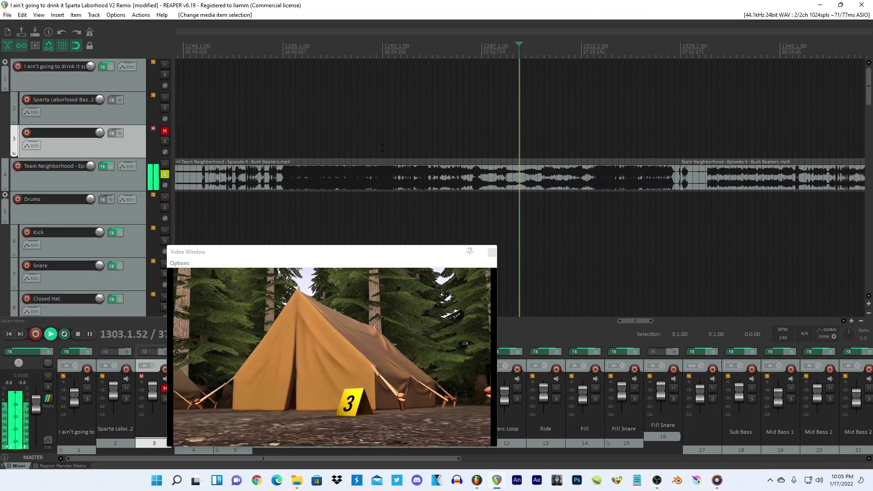
pyautogui.scroll(2, 554, 191)
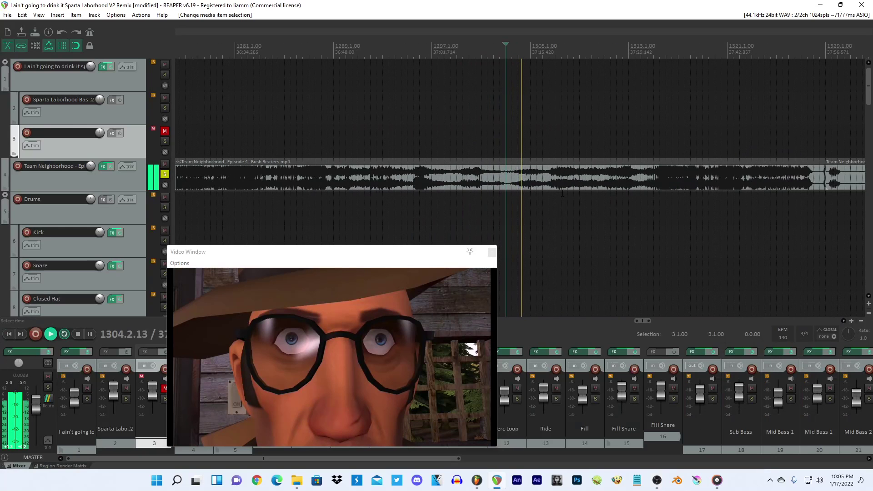
pyautogui.scroll(-3, 557, 188)
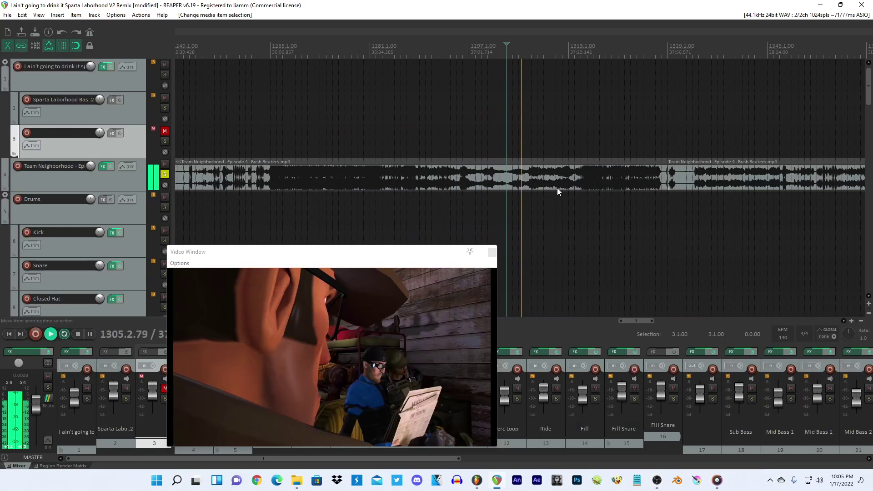
pyautogui.click(572, 142)
pyautogui.scroll(2, 572, 142)
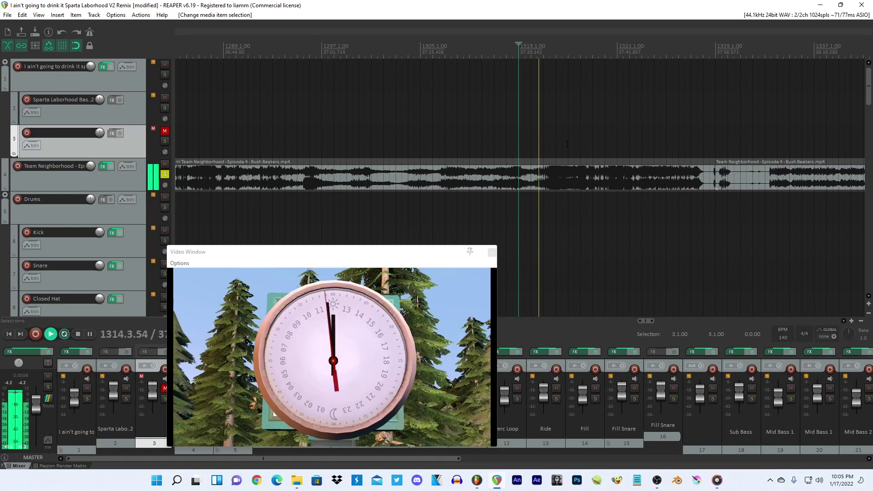
pyautogui.click(710, 144)
pyautogui.press('space')
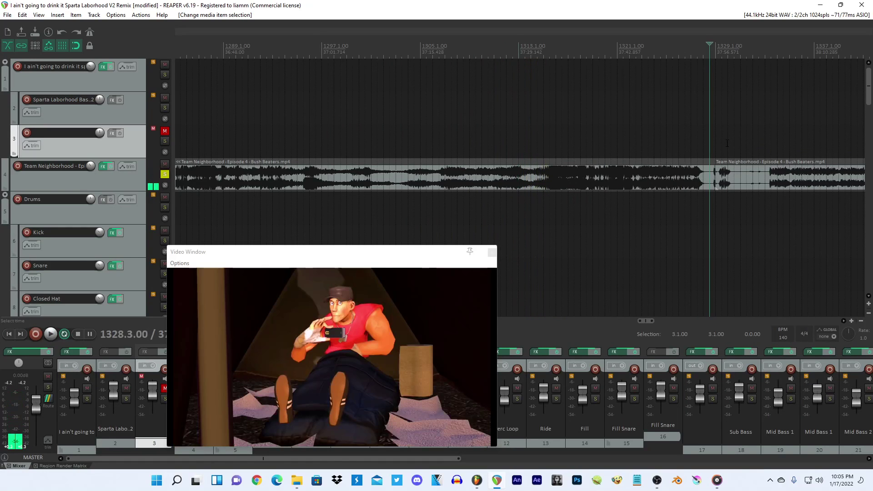
pyautogui.scroll(-5, 670, 164)
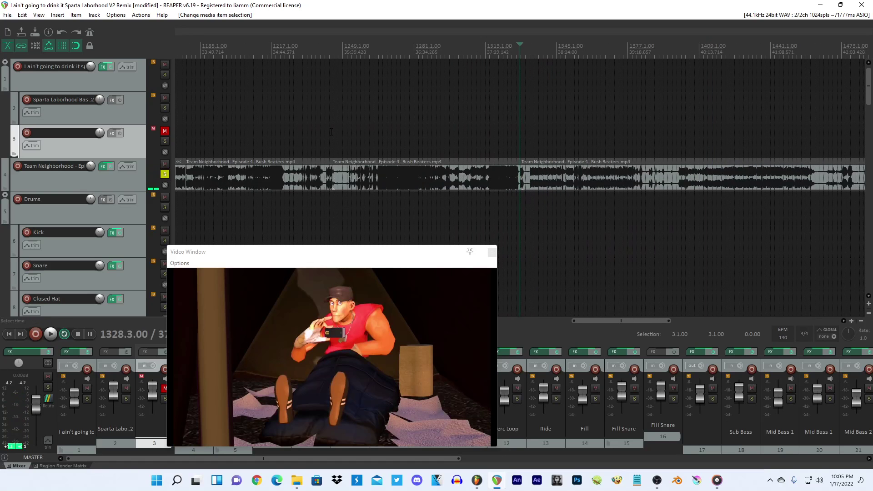
# Play the Team Neighborhood source around bars 1243 to 1244 and listen for a vocal phrase.
pyautogui.scroll(10, 493, 181)
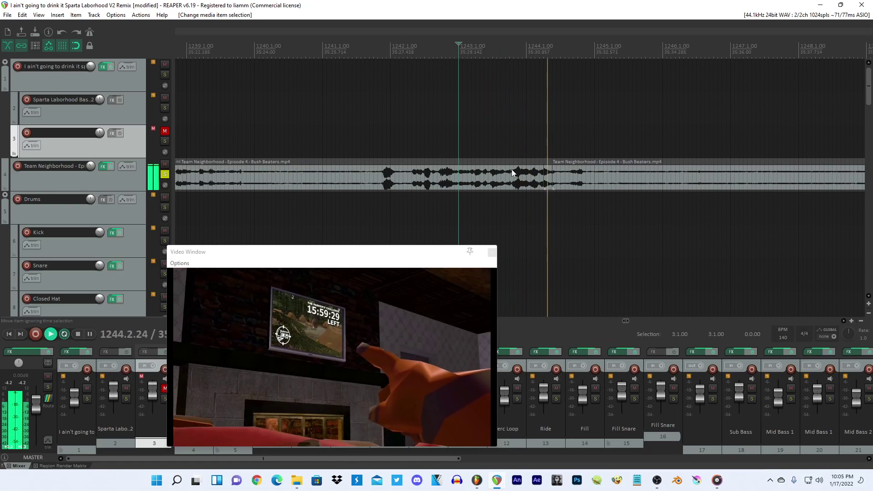
pyautogui.press('space')
pyautogui.click(547, 175)
pyautogui.press('space')
pyautogui.press('space')
pyautogui.scroll(3, 543, 174)
pyautogui.press('space')
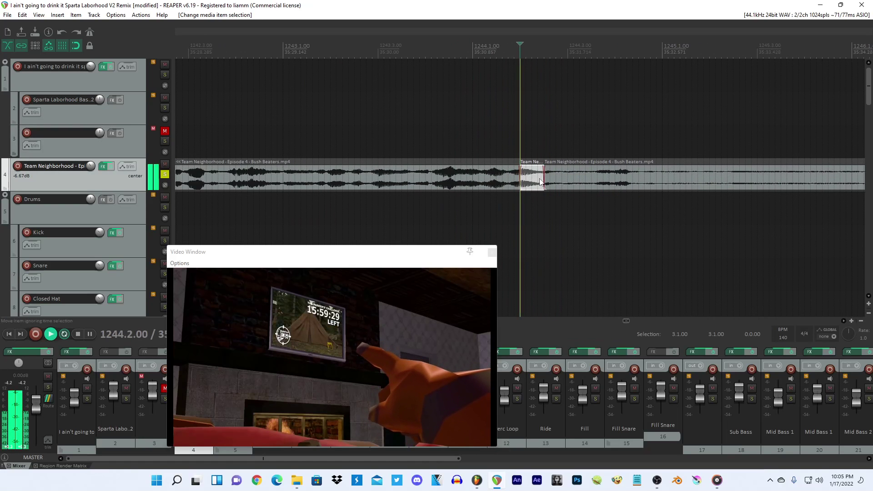
# Close the video window and select the short source clip at 1244.2.00 on the Team Neighborhood track.
pyautogui.click(493, 253)
pyautogui.scroll(-15, 499, 240)
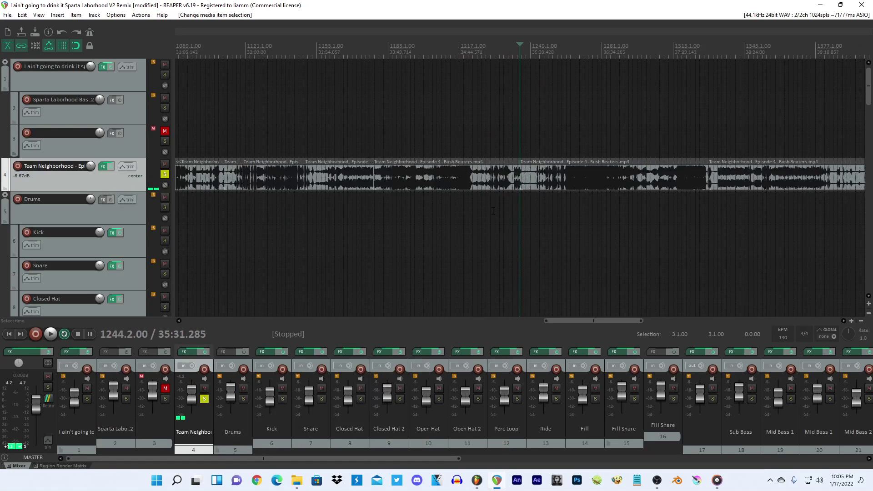
pyautogui.moveTo(868, 103); pyautogui.dragTo(868, 145)
pyautogui.scroll(4, 867, 146)
pyautogui.scroll(10, 559, 187)
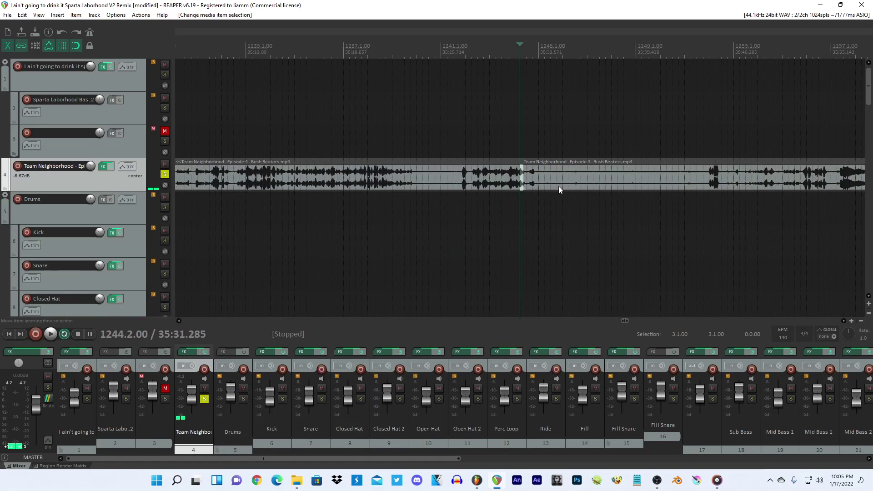
pyautogui.scroll(5, 544, 182)
pyautogui.click(521, 176)
pyautogui.scroll(5, 522, 176)
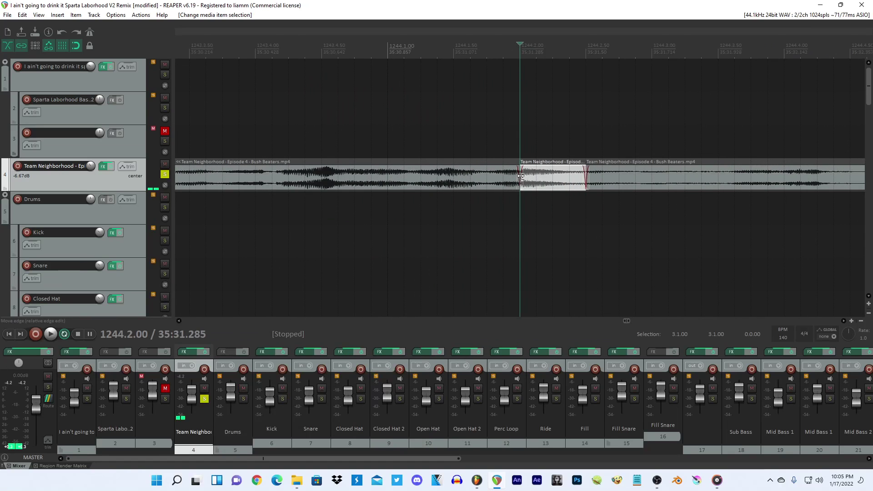
# Play the audio leading up to 1244.2.00 and try splitting the Team Neighborhood clip at 1243.4.25.
pyautogui.click(325, 178)
pyautogui.press('space')
pyautogui.scroll(-4, 324, 179)
pyautogui.press('space')
pyautogui.click(479, 178)
pyautogui.press('space')
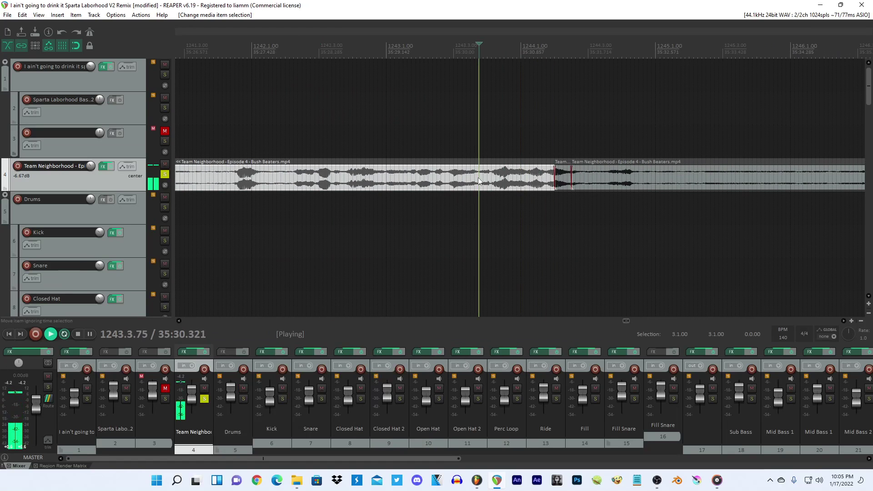
pyautogui.press('space')
pyautogui.click(492, 177)
pyautogui.scroll(3, 496, 178)
pyautogui.press('space')
pyautogui.press('space')
pyautogui.click(528, 181)
pyautogui.press('s')
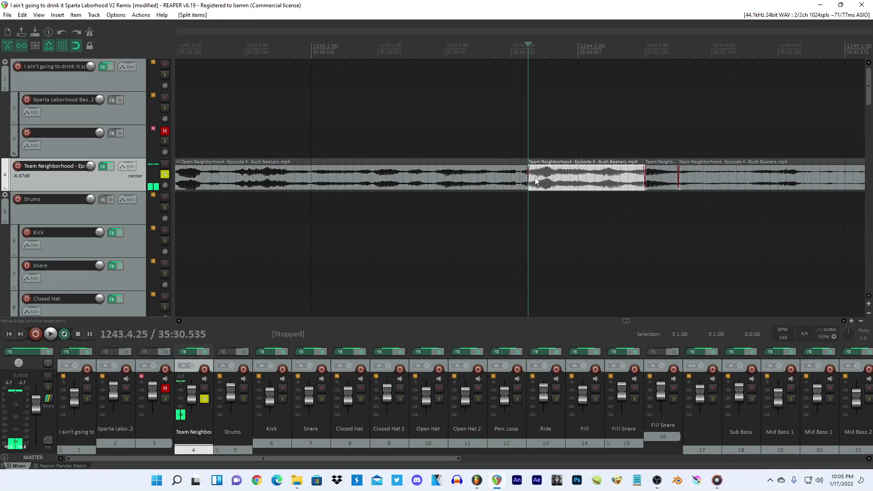
pyautogui.scroll(-3, 573, 191)
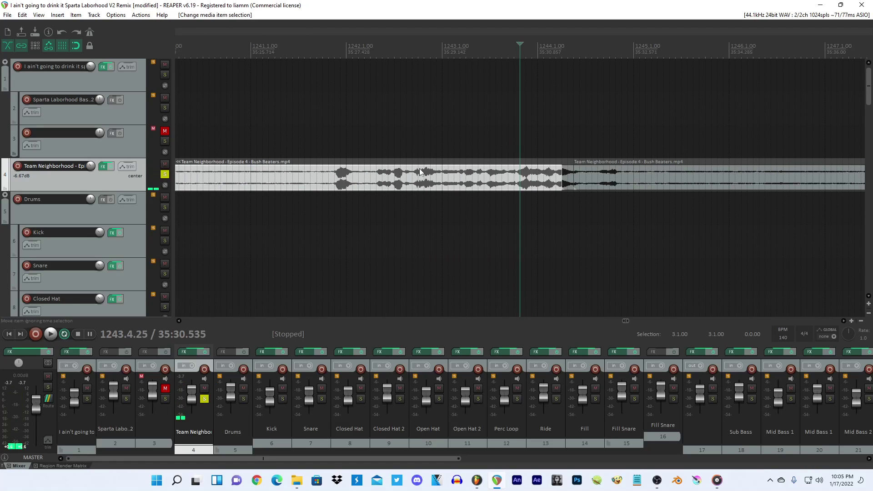
# Split the Team Neighborhood clip at 1242.4.13 and select the phrase from there through 1244.2.50 for copying.
pyautogui.click(394, 177)
pyautogui.scroll(5, 416, 178)
pyautogui.click(521, 180)
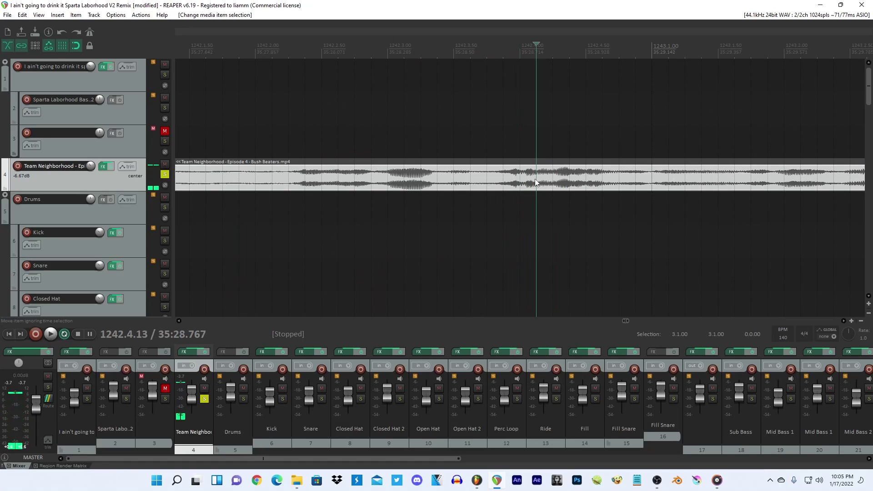
pyautogui.press('s')
pyautogui.scroll(-3, 536, 182)
pyautogui.press('space')
pyautogui.scroll(-2, 632, 178)
pyautogui.keyDown('shift'); pyautogui.click(654, 180); pyautogui.keyUp('shift')
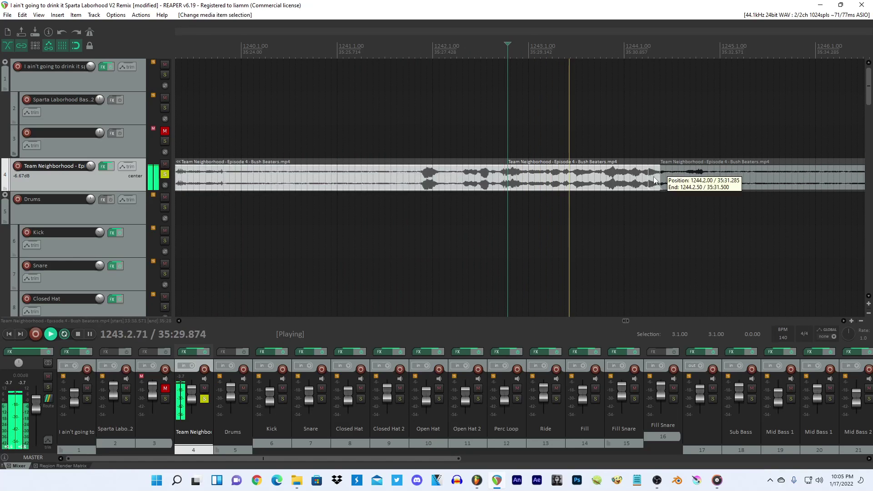
pyautogui.click(535, 185)
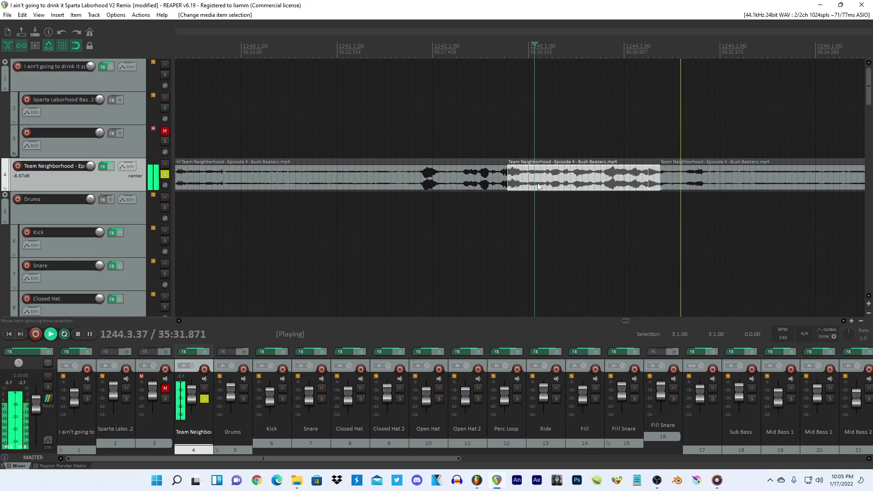
pyautogui.press('space')
# Solo the empty track 28, paste the copied phrase at 3.1.00 and play it.
pyautogui.scroll(-8, 538, 187)
pyautogui.moveTo(867, 103); pyautogui.dragTo(855, 244)
pyautogui.scroll(-4, 528, 197)
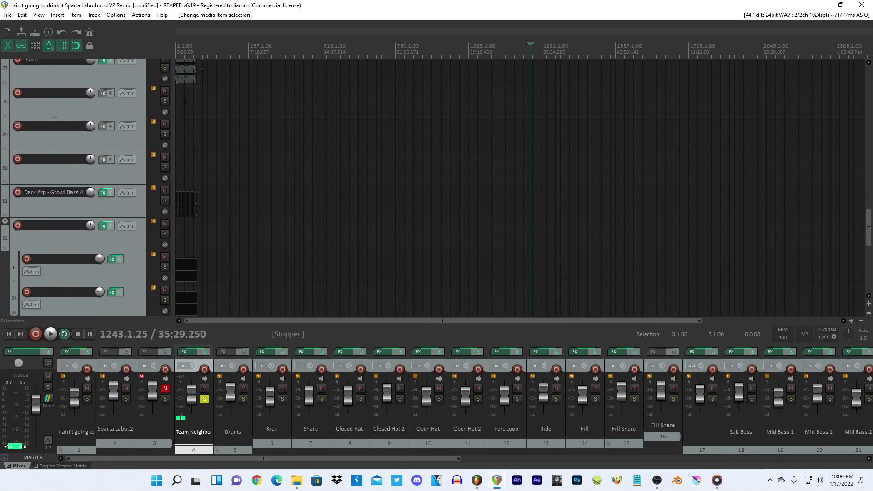
pyautogui.click(178, 102)
pyautogui.scroll(5, 177, 102)
pyautogui.click(164, 101)
pyautogui.scroll(9, 197, 103)
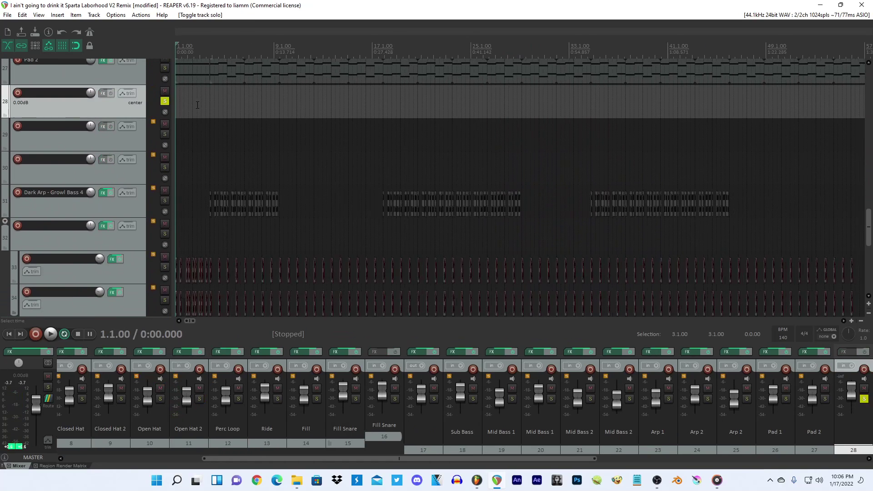
pyautogui.click(243, 104)
pyautogui.hotkey('ctrl', 'v')
pyautogui.click(240, 103)
pyautogui.press('space')
pyautogui.scroll(5, 241, 102)
pyautogui.press('space')
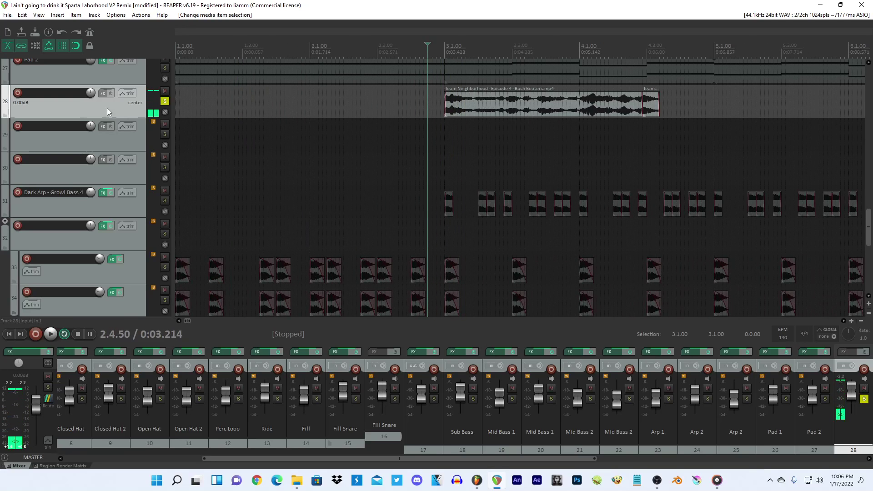
# Add VST3: Voloco to track 28 with the Super Vocoder preset and pitch correction at 1.0.
pyautogui.click(108, 94)
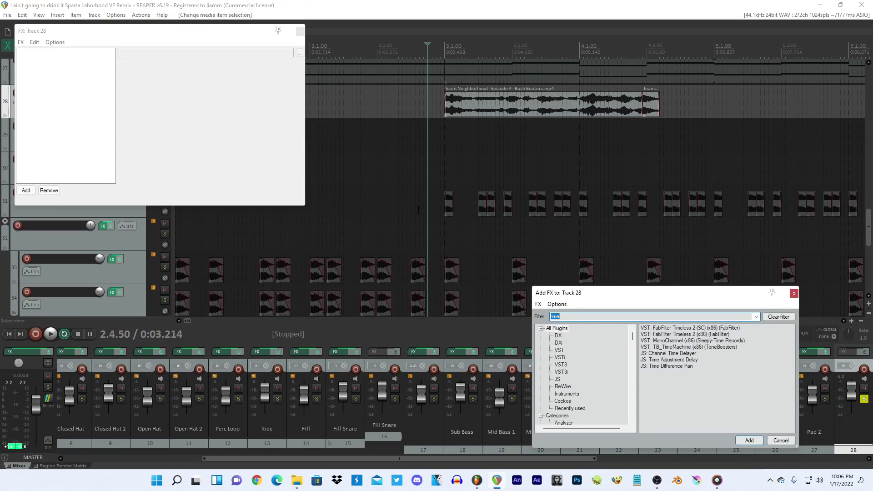
pyautogui.write('volo')
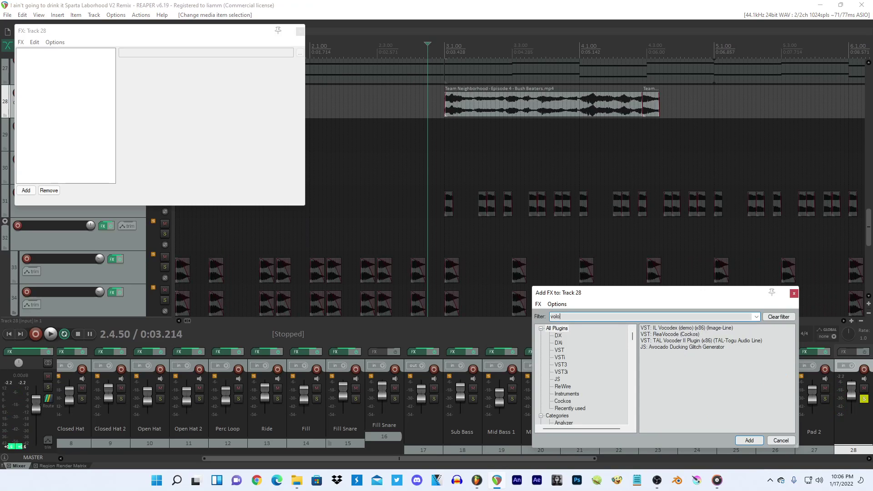
pyautogui.doubleClick(681, 329)
pyautogui.click(197, 92)
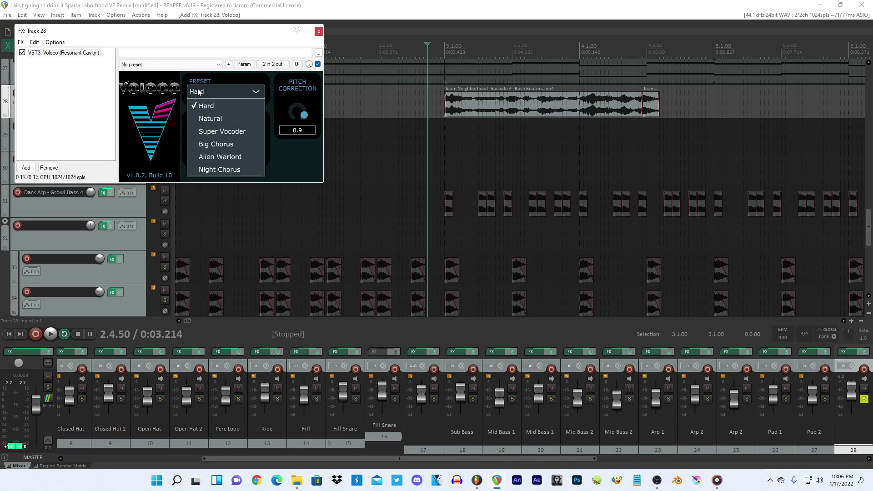
pyautogui.click(208, 131)
pyautogui.press('space')
pyautogui.moveTo(304, 114); pyautogui.dragTo(300, 129)
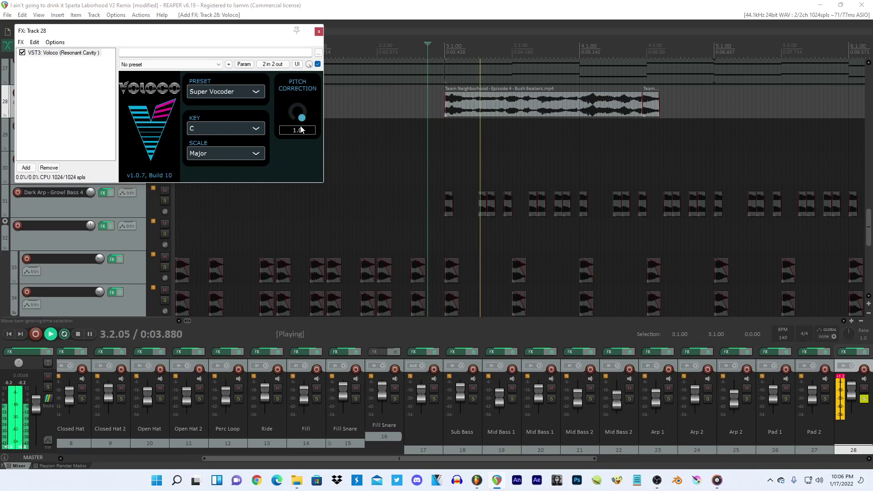
# Try Voloco's Chromatic scale during playback and set the plugin to the key of D, Major scale.
pyautogui.click(240, 152)
pyautogui.click(223, 257)
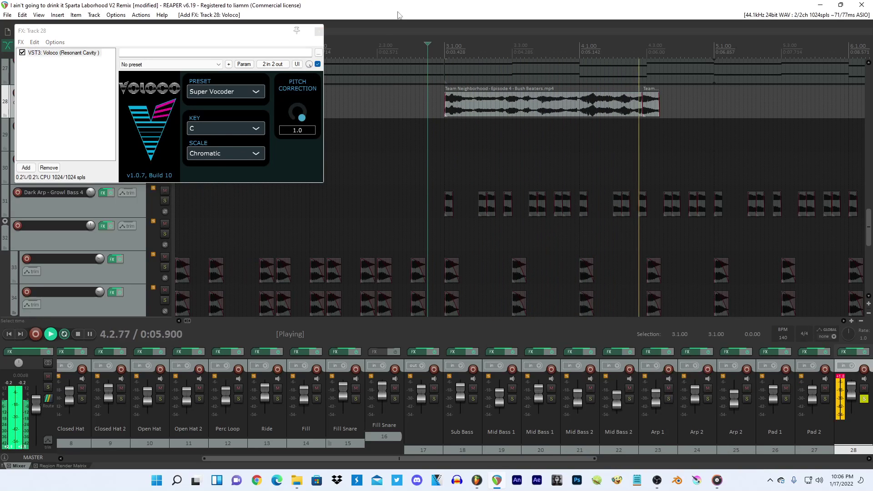
pyautogui.click(223, 150)
pyautogui.click(209, 242)
pyautogui.click(227, 127)
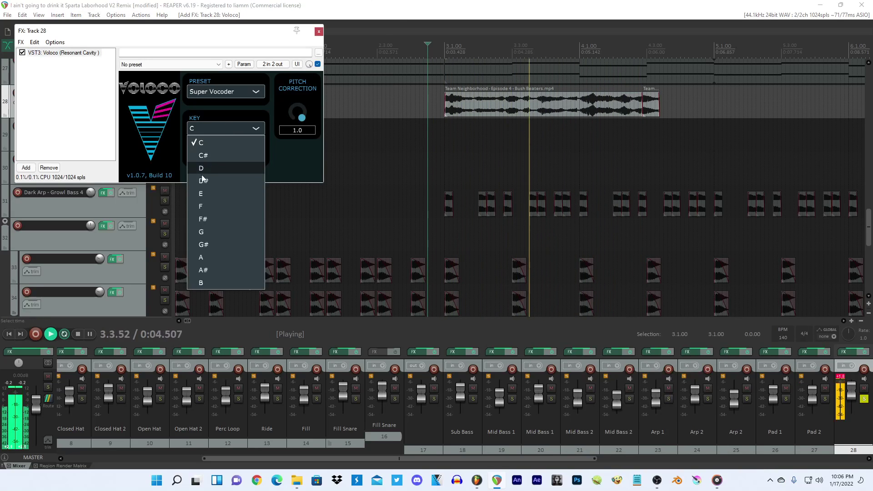
pyautogui.click(205, 168)
pyautogui.click(226, 154)
pyautogui.click(202, 164)
# Switch Voloco to the Big Chorus preset and the Chromatic scale while replaying the phrase.
pyautogui.click(225, 91)
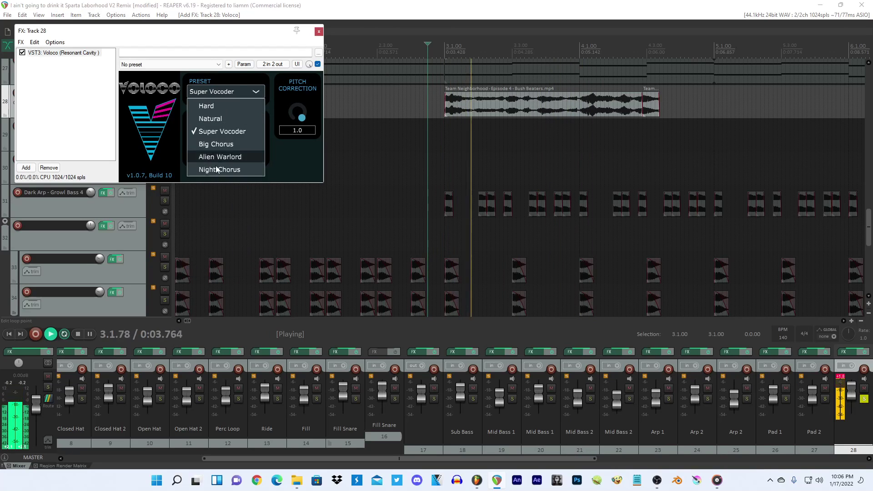
pyautogui.click(206, 150)
pyautogui.click(424, 4)
pyautogui.press('space')
pyautogui.press('space')
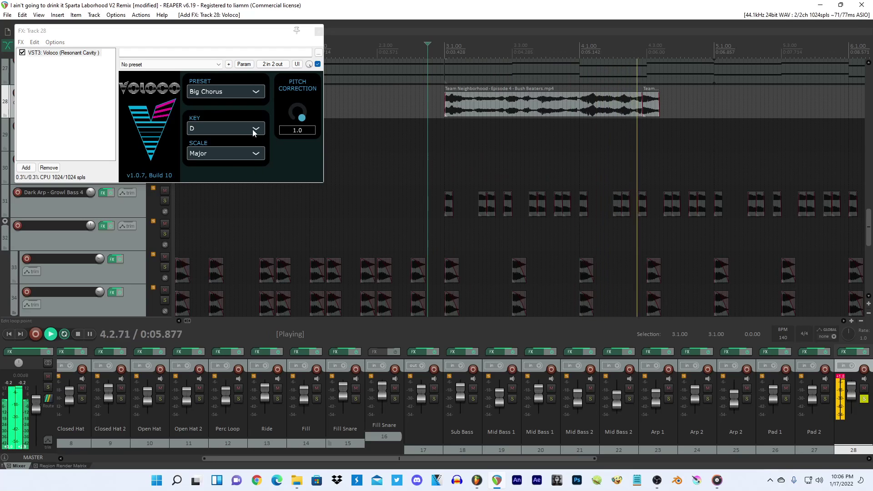
pyautogui.press('space')
pyautogui.click(232, 151)
pyautogui.click(214, 255)
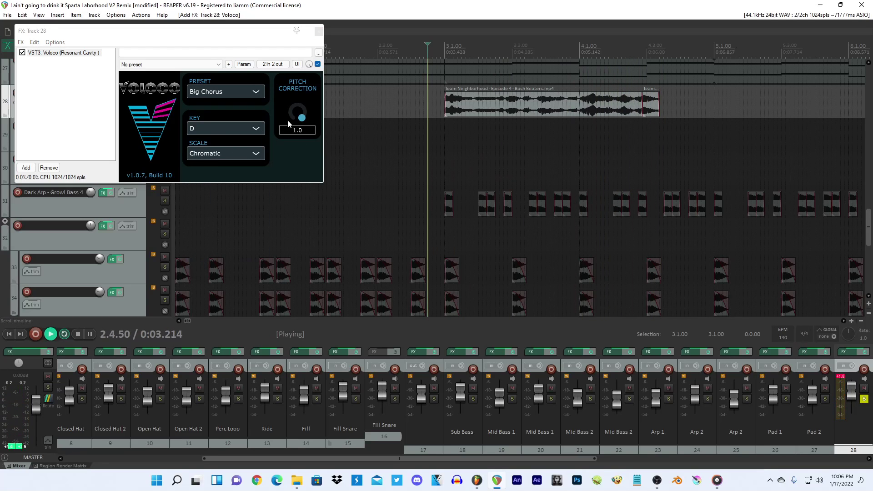
# Try Voloco's Natural preset, switch it to Hard and replay the phrase from bar 3.
pyautogui.click(218, 95)
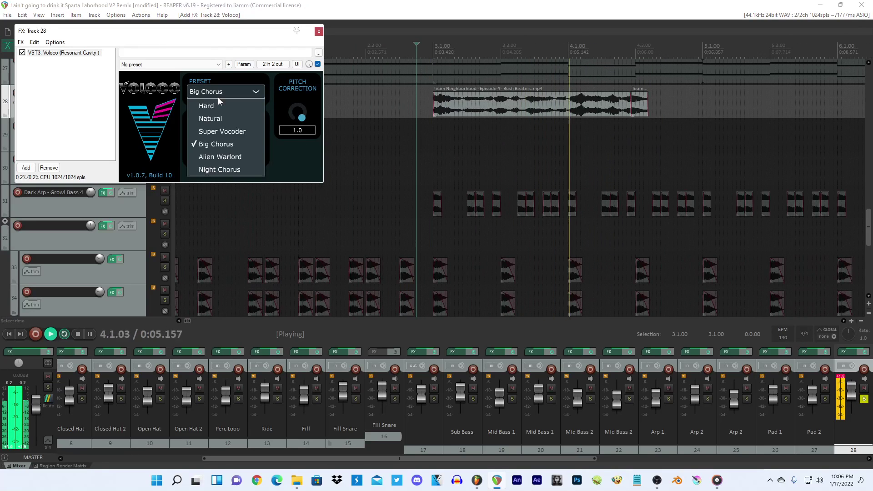
pyautogui.click(225, 119)
pyautogui.press('space')
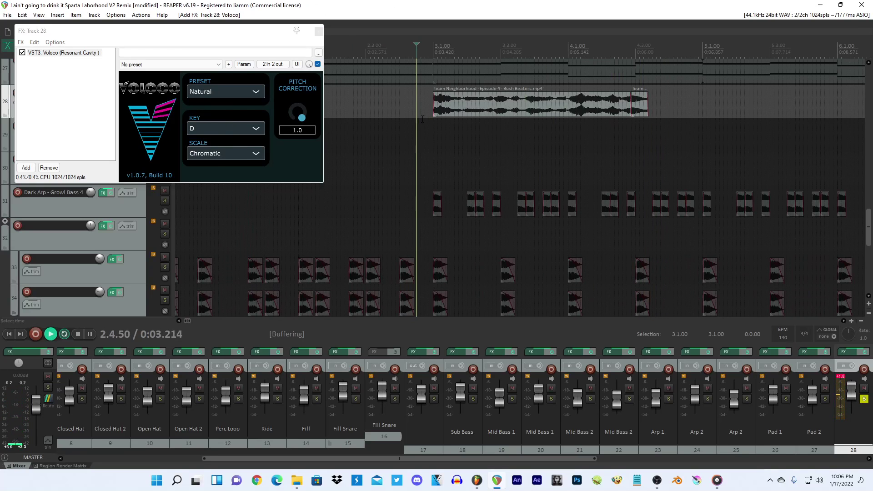
pyautogui.click(436, 105)
pyautogui.click(221, 95)
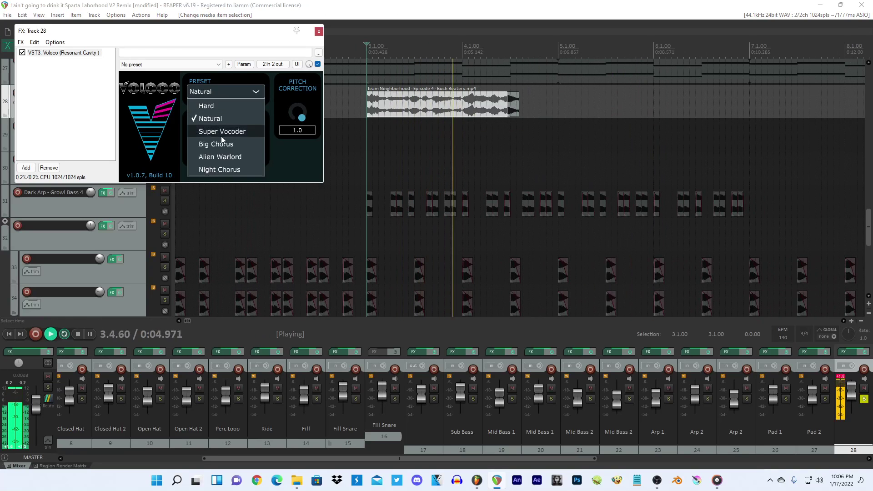
pyautogui.click(221, 136)
pyautogui.click(217, 94)
pyautogui.click(206, 106)
pyautogui.press('space')
pyautogui.press('space')
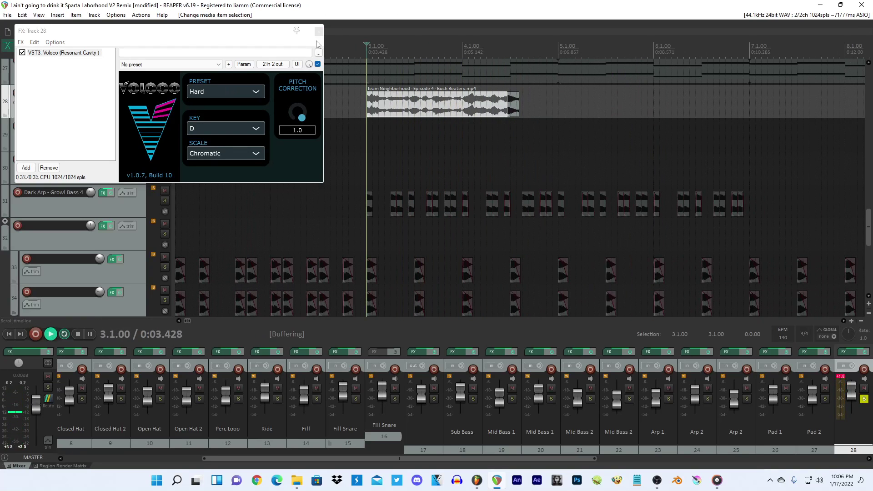
# Add VST: Graillon 2 to track 28 and restrict the allowed notes on its correction keyboard.
pyautogui.click(34, 169)
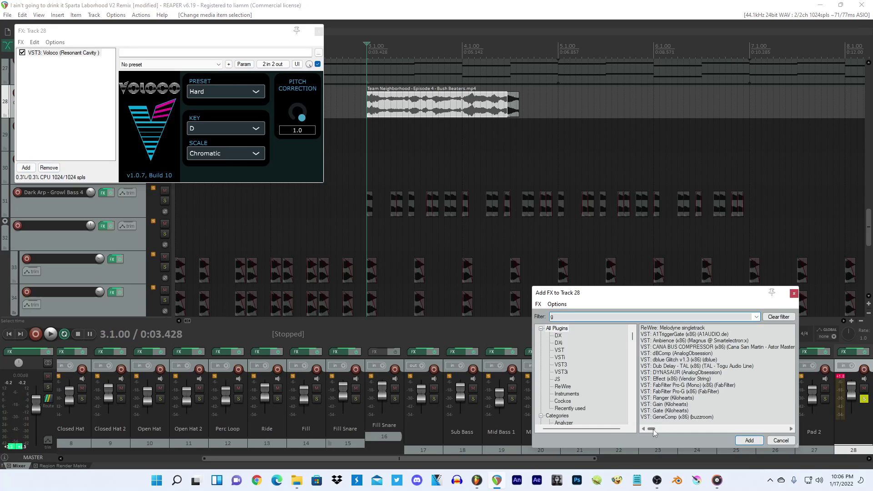
pyautogui.moveTo(653, 430); pyautogui.dragTo(661, 428)
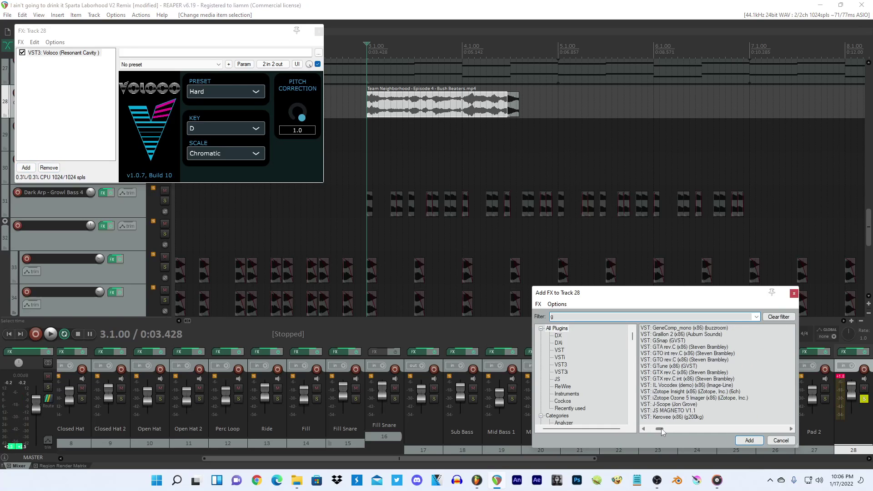
pyautogui.click(675, 337)
pyautogui.doubleClick(675, 337)
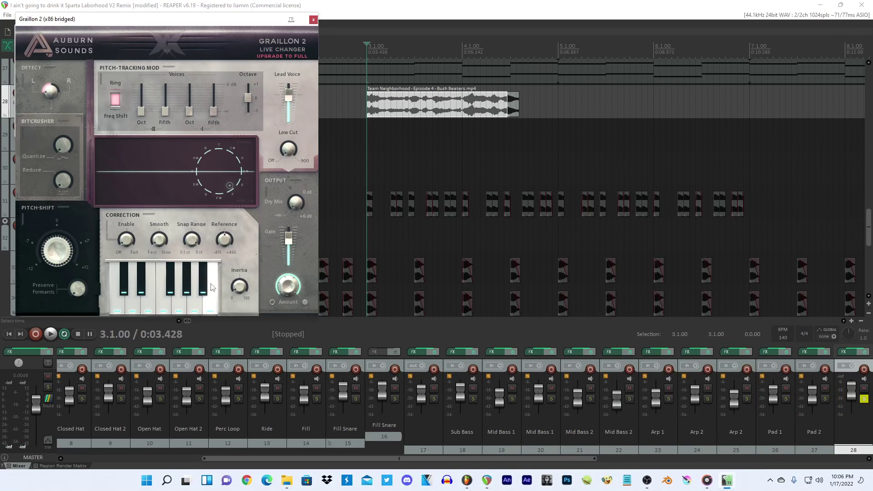
pyautogui.moveTo(211, 306)
pyautogui.mouseDown()
pyautogui.moveTo(191, 304)
pyautogui.moveTo(188, 288)
pyautogui.moveTo(183, 301)
pyautogui.moveTo(169, 289)
pyautogui.moveTo(165, 299)
pyautogui.moveTo(133, 308)
pyautogui.mouseUp()
# Replay the phrase from bar 3 while adjusting Graillon 2's inertia and correction amount.
pyautogui.press('space')
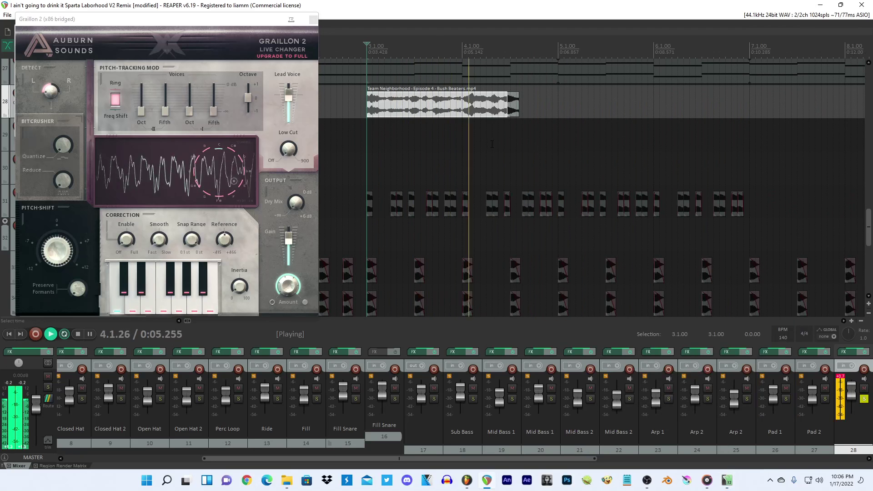
pyautogui.press('space')
pyautogui.press('space')
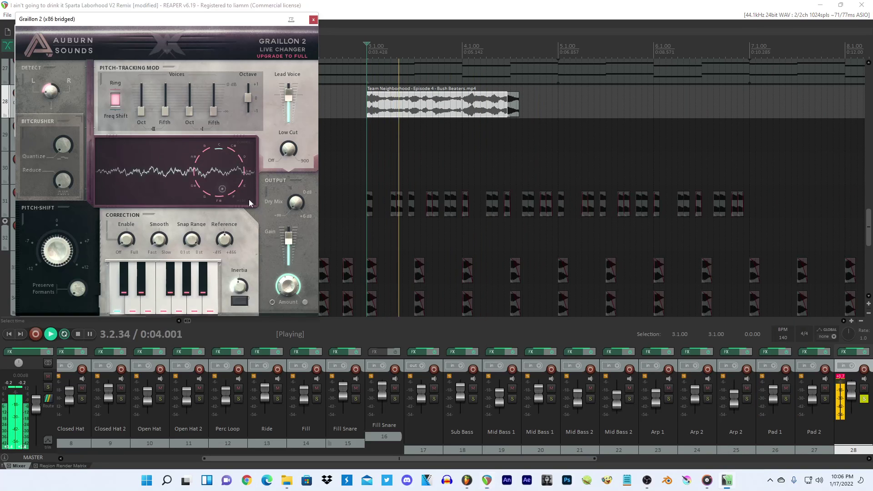
pyautogui.press('space')
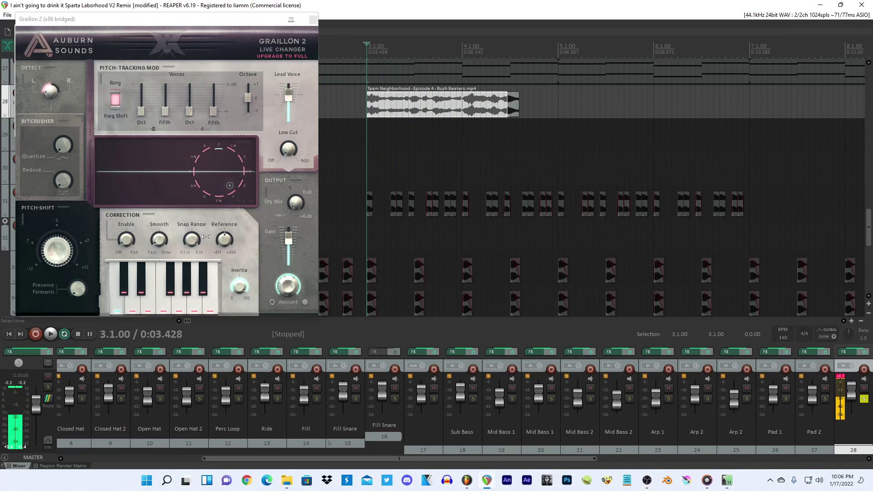
pyautogui.press('space')
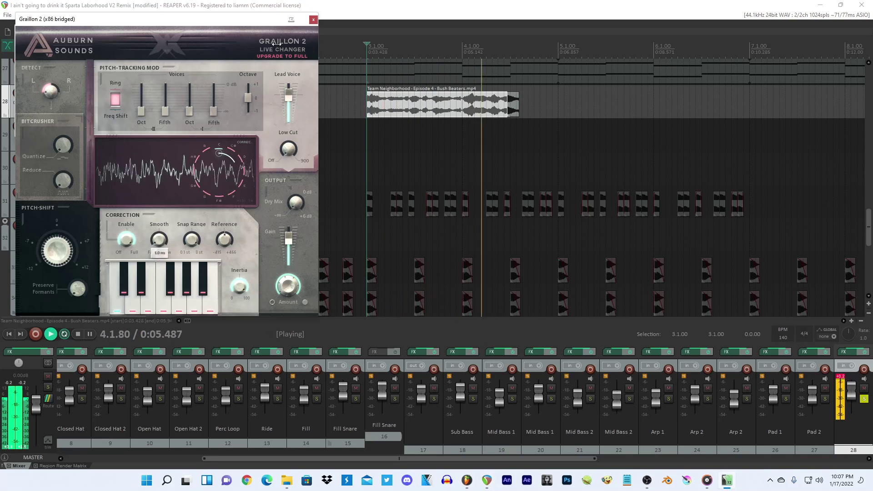
# Remove Graillon 2 from track 28 and replay the phrase through Voloco alone.
pyautogui.click(314, 19)
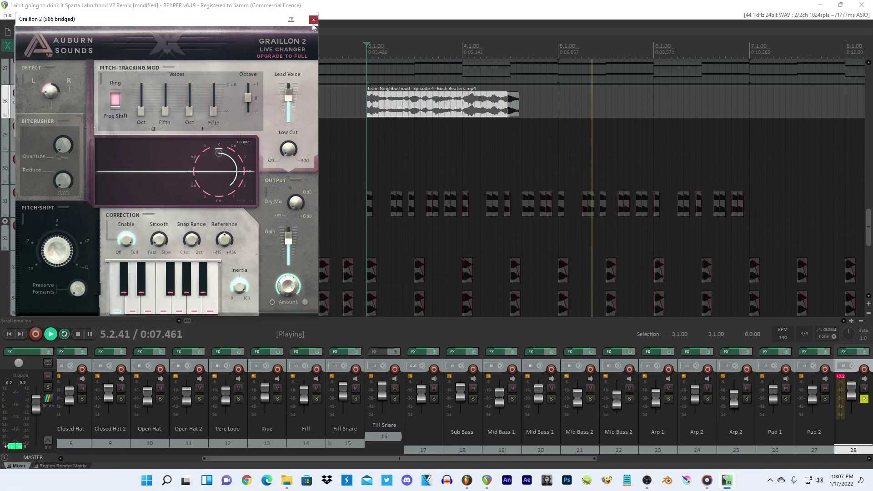
pyautogui.click(48, 121)
pyautogui.press('space')
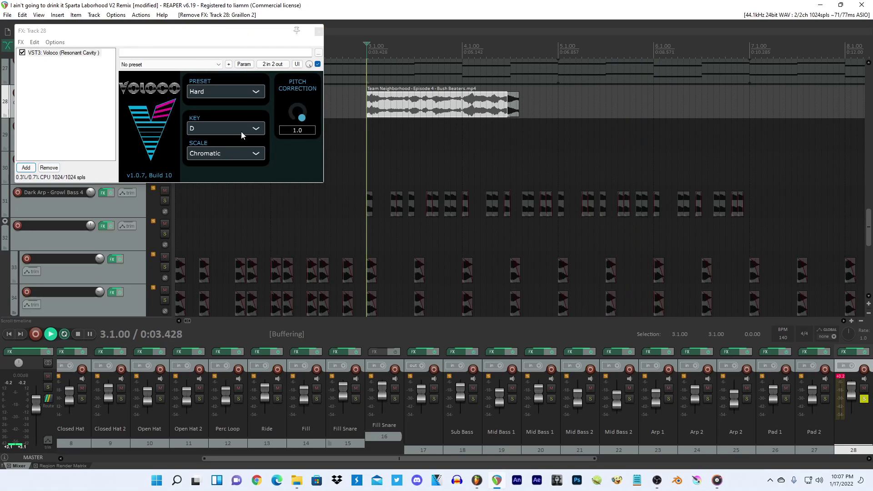
pyautogui.scroll(3, 328, 135)
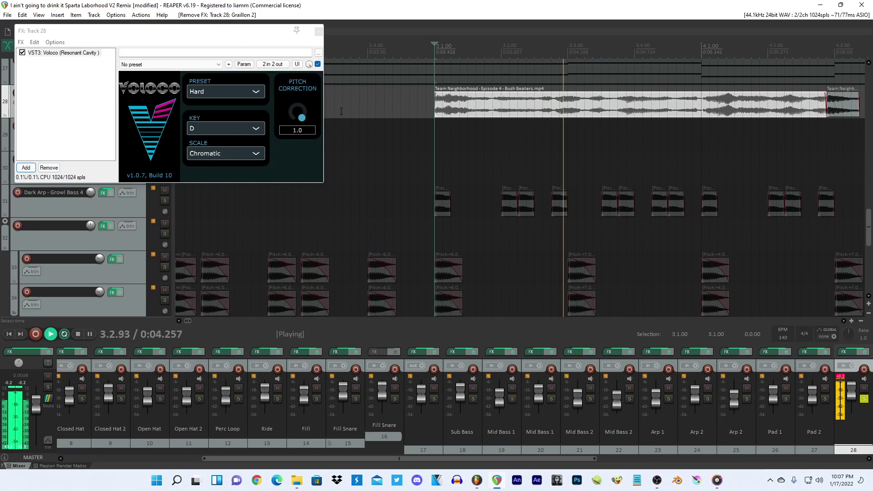
# Delete the short leftover clip after the phrase on track 28 and extend the phrase's end to 4.3.38.
pyautogui.click(320, 32)
pyautogui.scroll(-3, 343, 140)
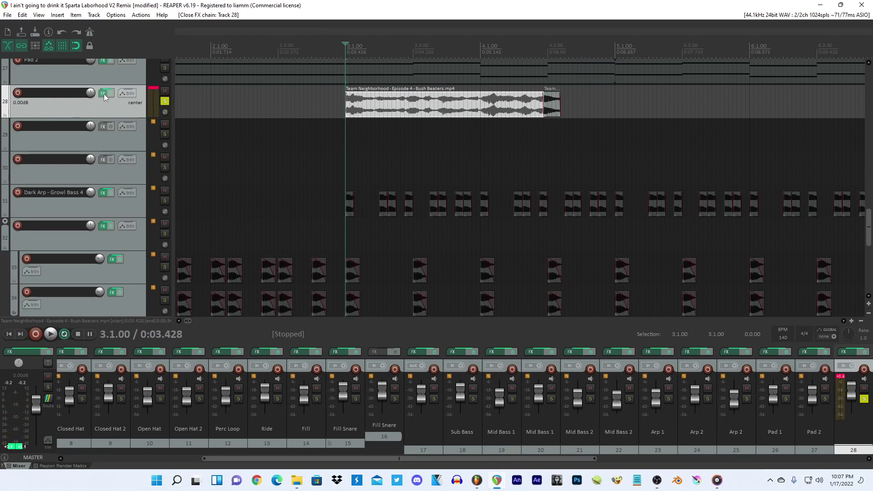
pyautogui.moveTo(558, 101); pyautogui.dragTo(560, 101)
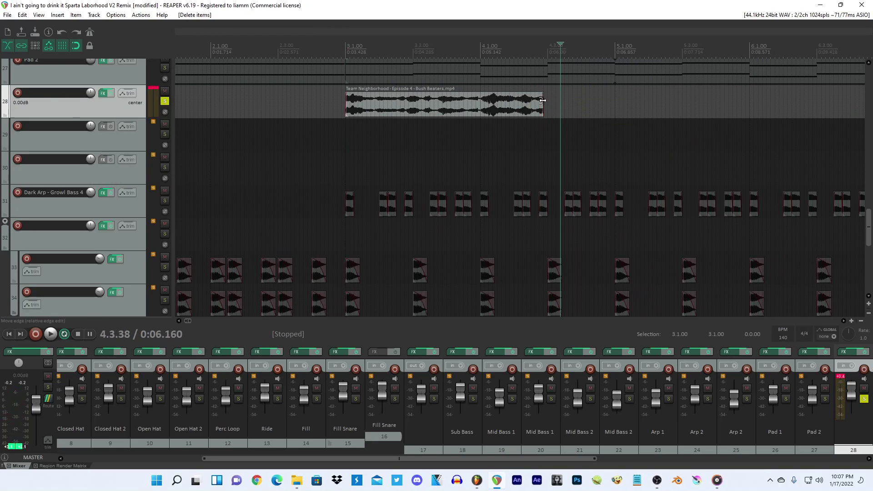
# Unsolo track 28 and remove Voloco from its effects chain.
pyautogui.click(165, 101)
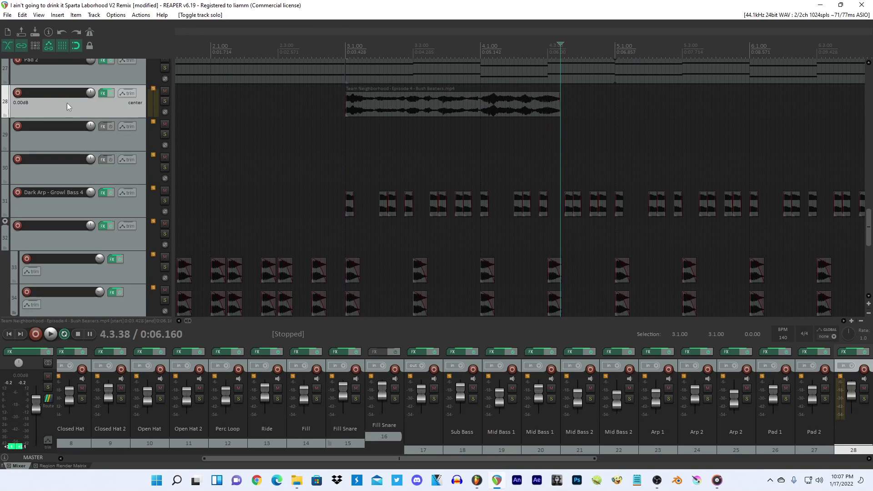
pyautogui.click(114, 93)
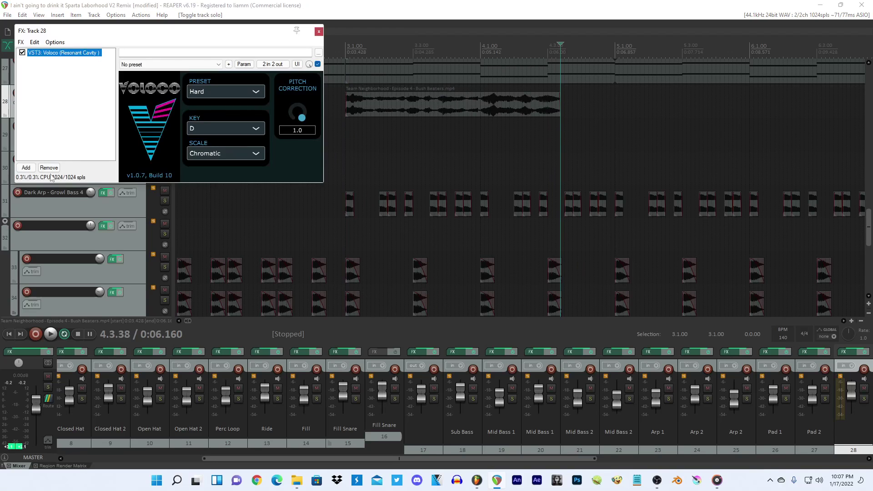
pyautogui.press('Delete')
pyautogui.click(319, 32)
# Copy the vocal phrase from track 28 and paste it onto track 17 at 106.3.00.
pyautogui.click(403, 97)
pyautogui.press('Delete')
pyautogui.scroll(-10, 403, 97)
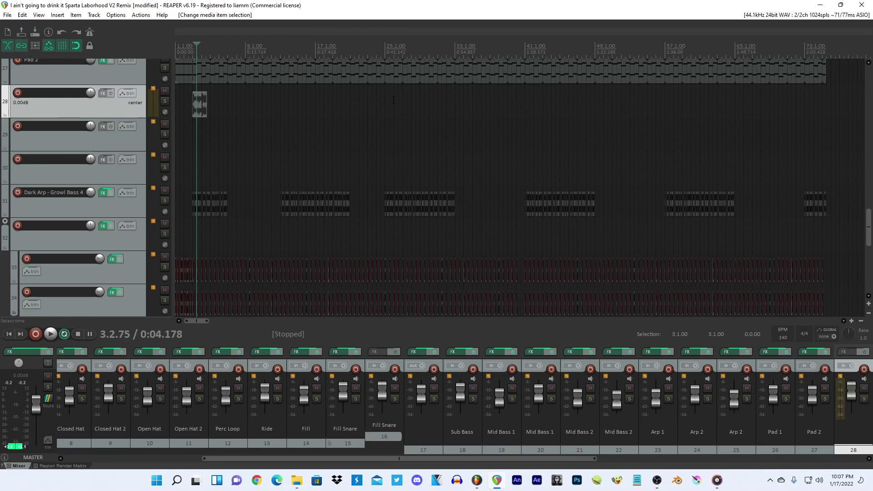
pyautogui.moveTo(869, 229); pyautogui.dragTo(868, 152)
pyautogui.click(164, 147)
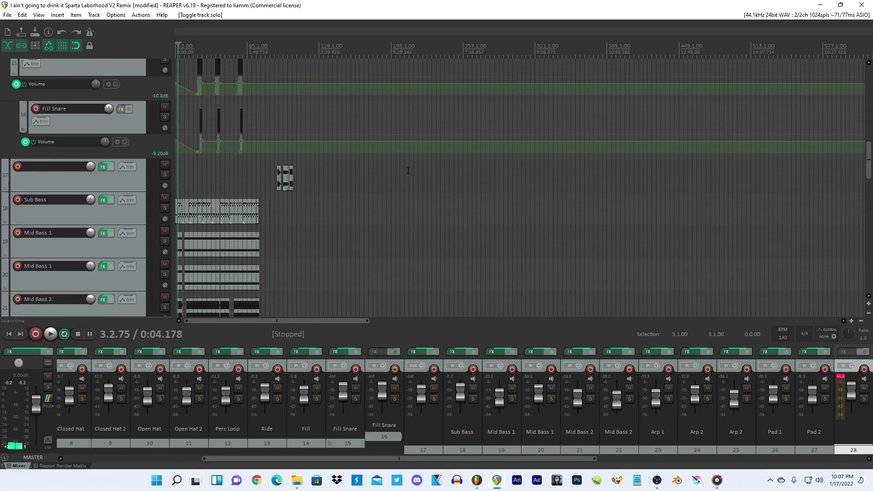
pyautogui.click(301, 178)
pyautogui.scroll(10, 301, 178)
pyautogui.click(362, 181)
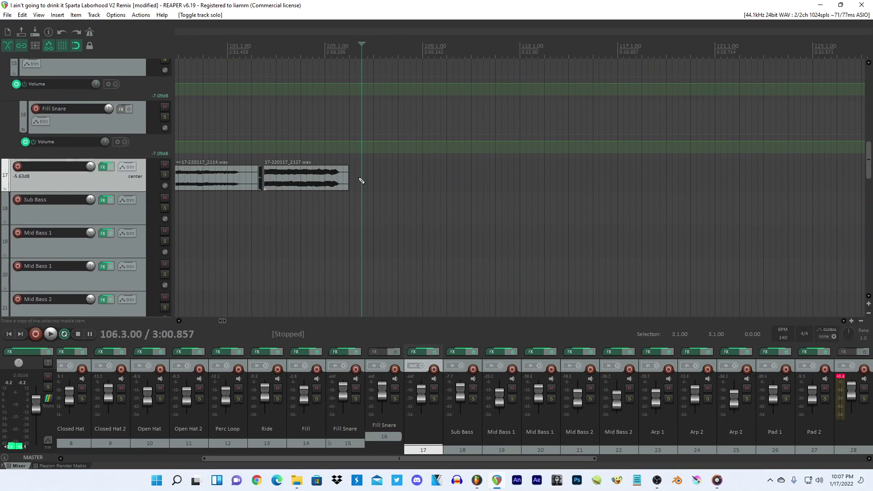
pyautogui.hotkey('ctrl', 'v')
# Solo track 17 and transfer the pasted phrase into its Melodyne plugin.
pyautogui.click(164, 175)
pyautogui.click(360, 174)
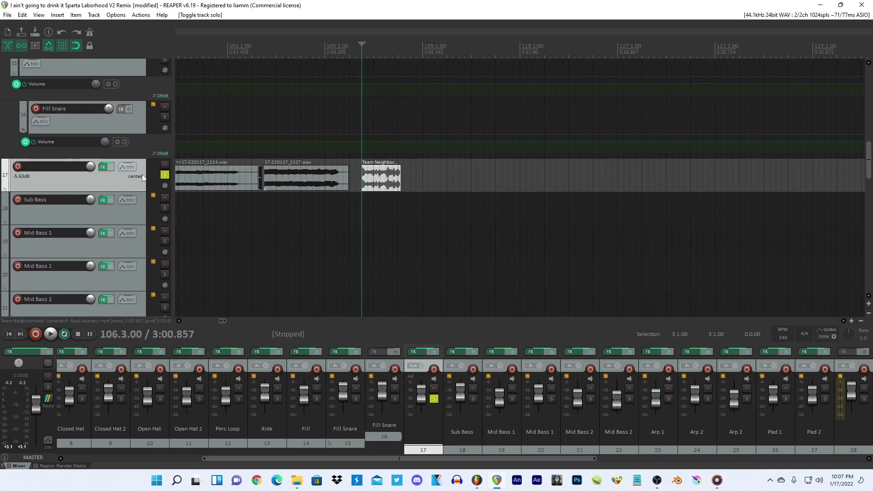
pyautogui.click(104, 167)
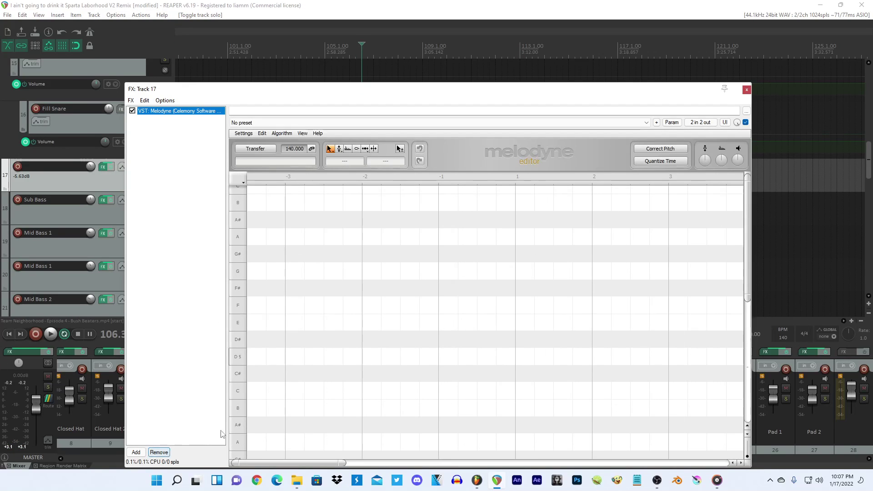
pyautogui.click(318, 11)
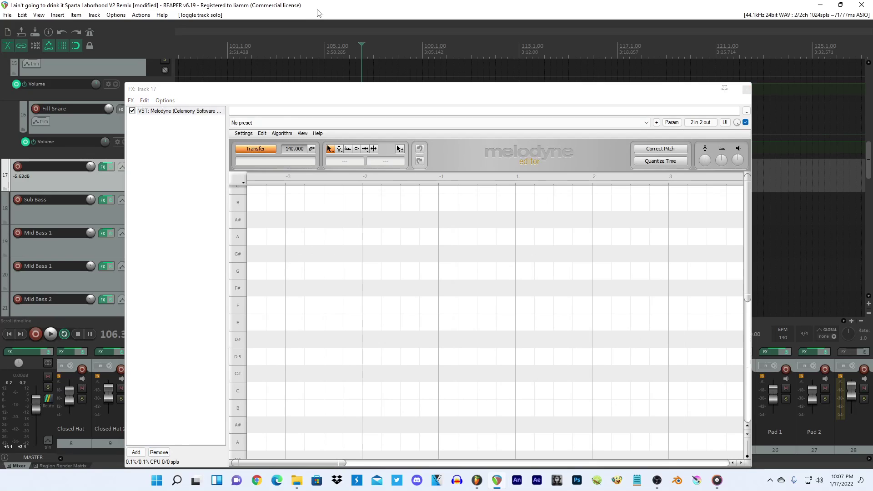
pyautogui.press('space')
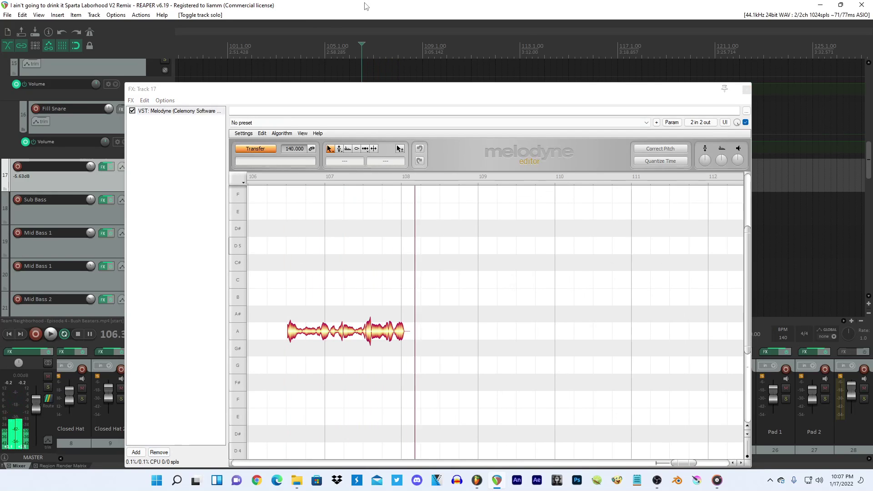
pyautogui.press('space')
# Delete the trailing silent note after bar 108 in Melodyne and activate the Pitch tool.
pyautogui.moveTo(427, 249); pyautogui.dragTo(419, 308)
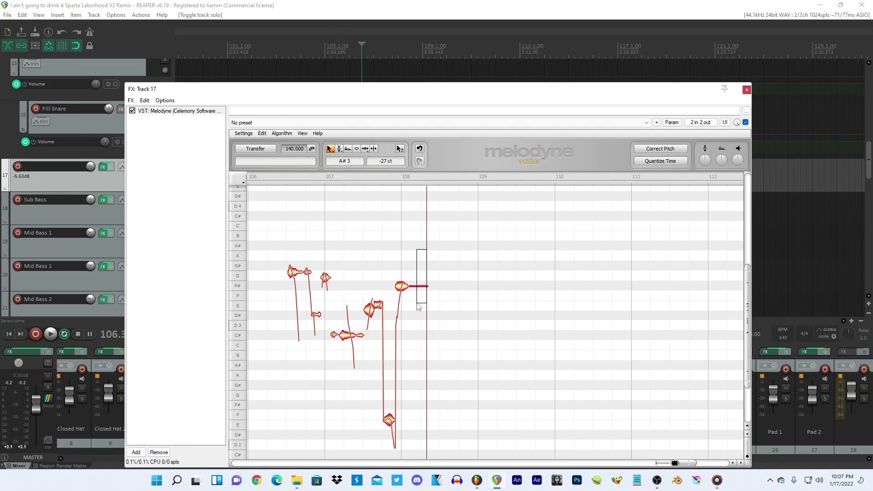
pyautogui.rightClick(423, 241)
pyautogui.click(440, 237)
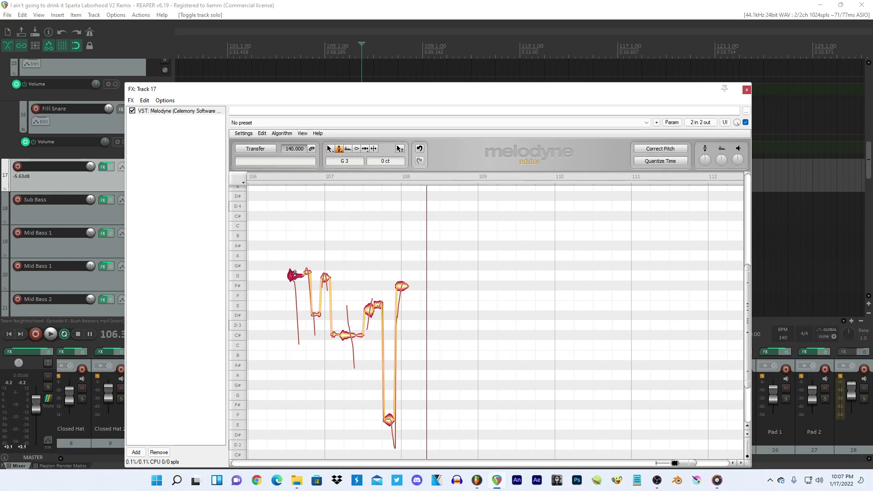
# Apply Correct Pitch with 100% center and 100% drift, and Quantize Time at 100% intensity with no groove reference.
pyautogui.click(653, 150)
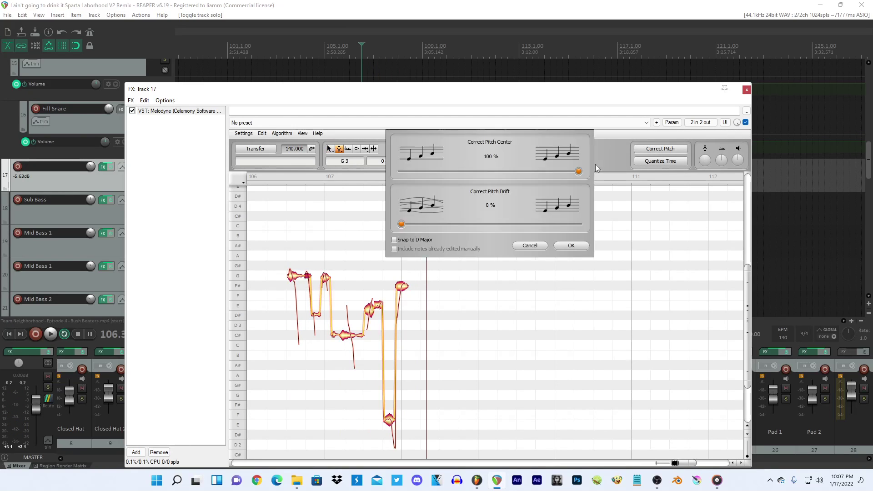
pyautogui.click(527, 246)
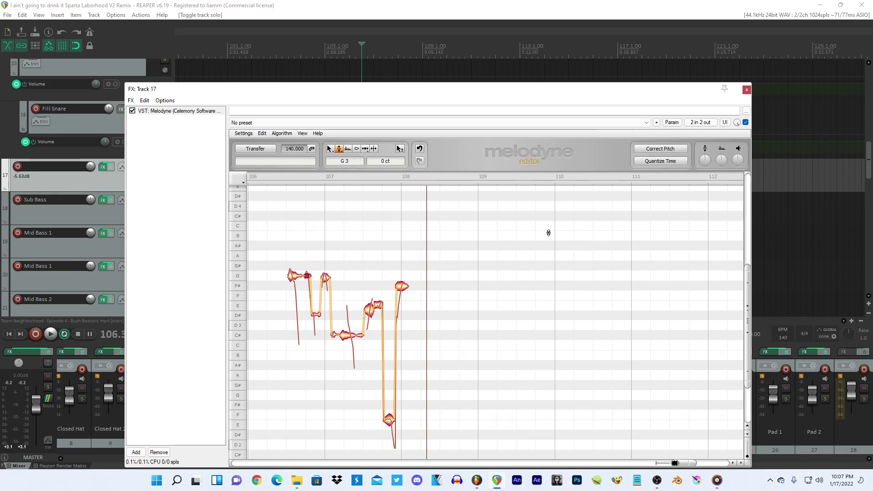
pyautogui.click(653, 150)
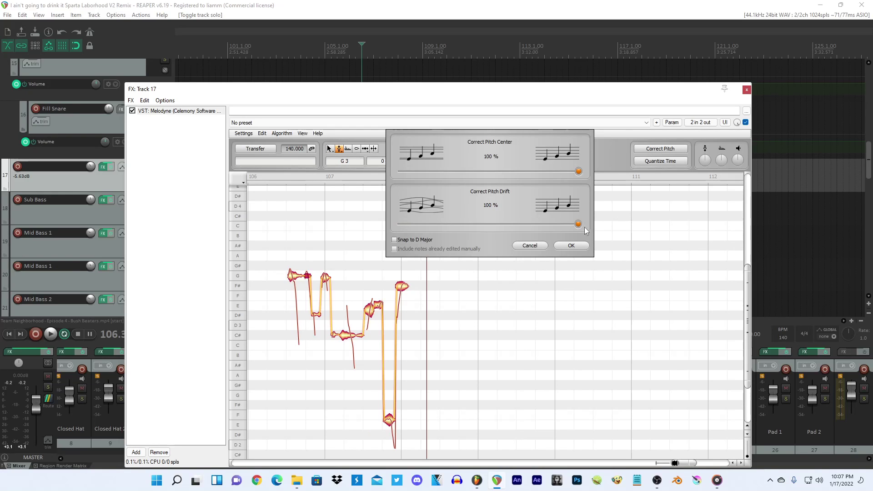
pyautogui.click(571, 245)
pyautogui.click(660, 161)
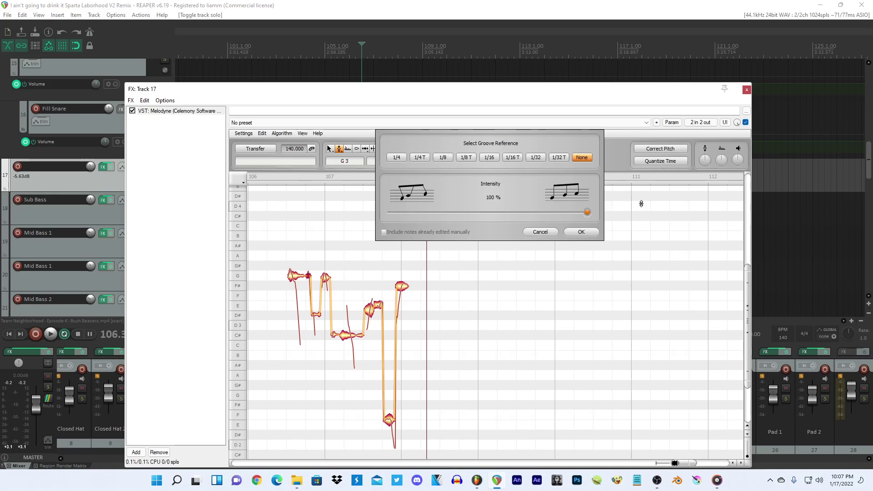
pyautogui.click(581, 232)
# Try to delete the long sustained note before the phrase in Melodyne, undo the last change and close the effects chain.
pyautogui.hscroll(-4, 671, 218)
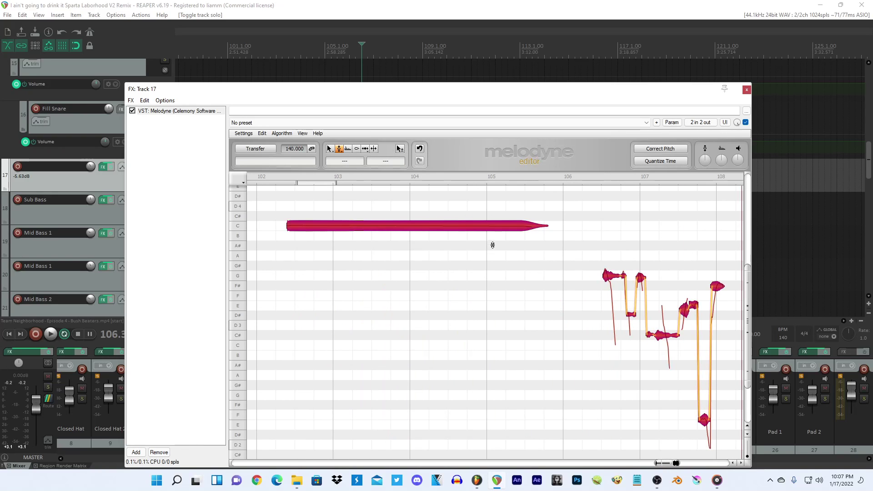
pyautogui.moveTo(628, 187); pyautogui.dragTo(317, 271)
pyautogui.press('Delete')
pyautogui.hscroll(6, 550, 233)
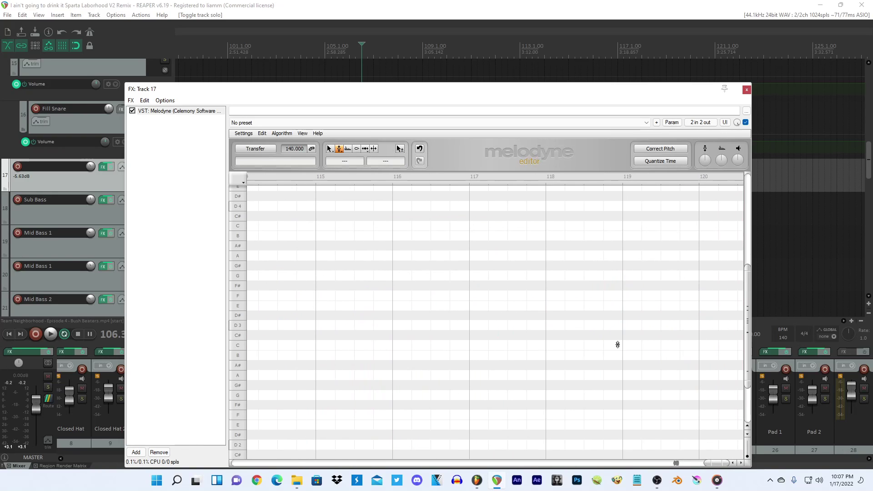
pyautogui.hotkey('ctrl', 'z')
pyautogui.moveTo(716, 463); pyautogui.dragTo(673, 464)
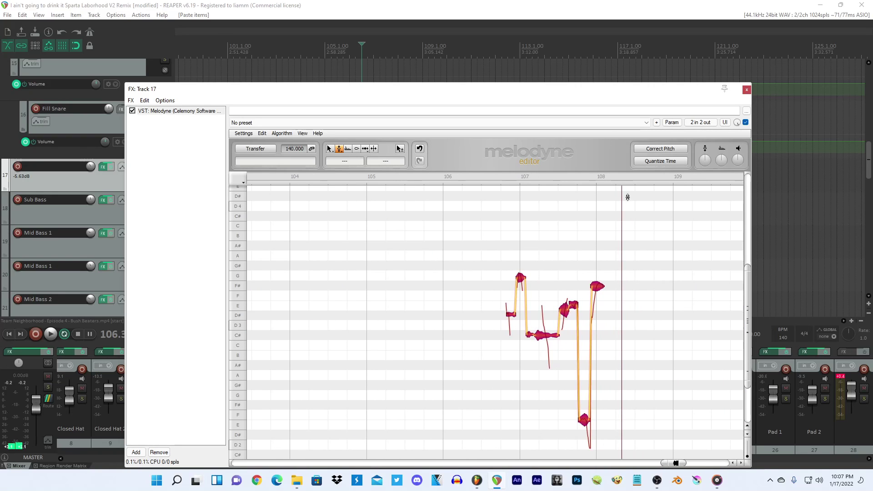
pyautogui.click(747, 90)
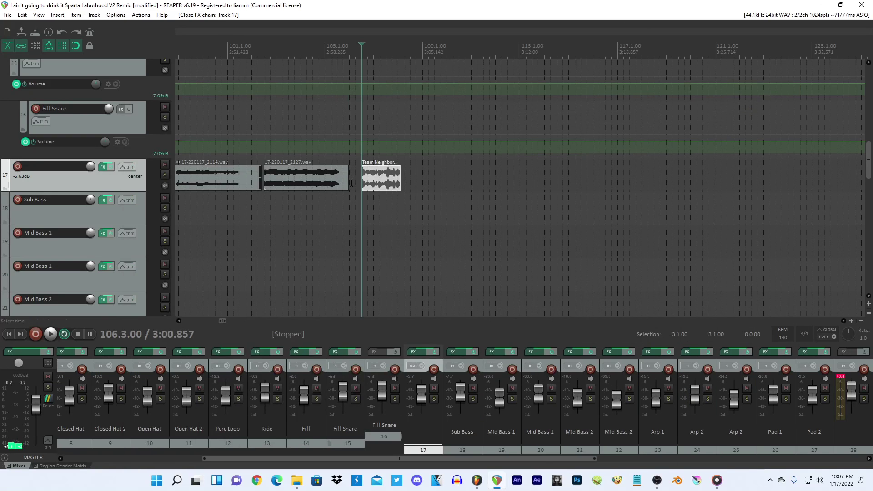
# Bypass track 17's effects and listen to the unprocessed phrase from 106.3.00.
pyautogui.press('space')
pyautogui.scroll(4, 352, 183)
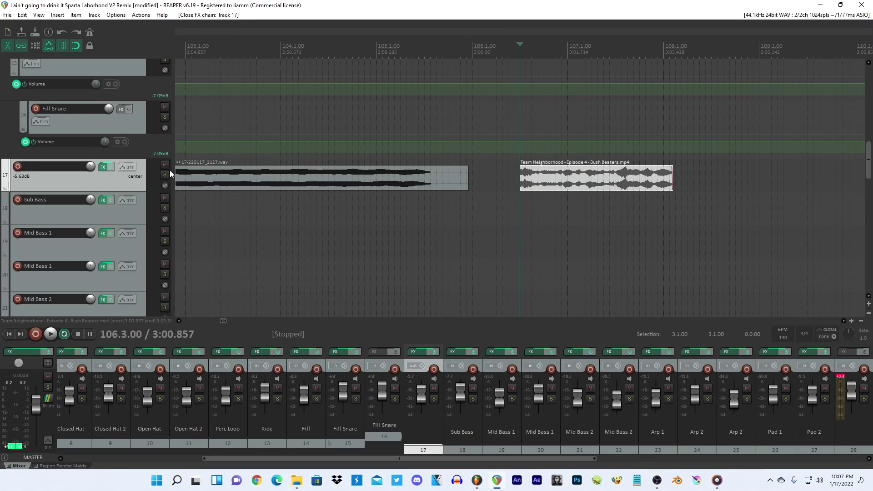
pyautogui.click(113, 166)
pyautogui.press('space')
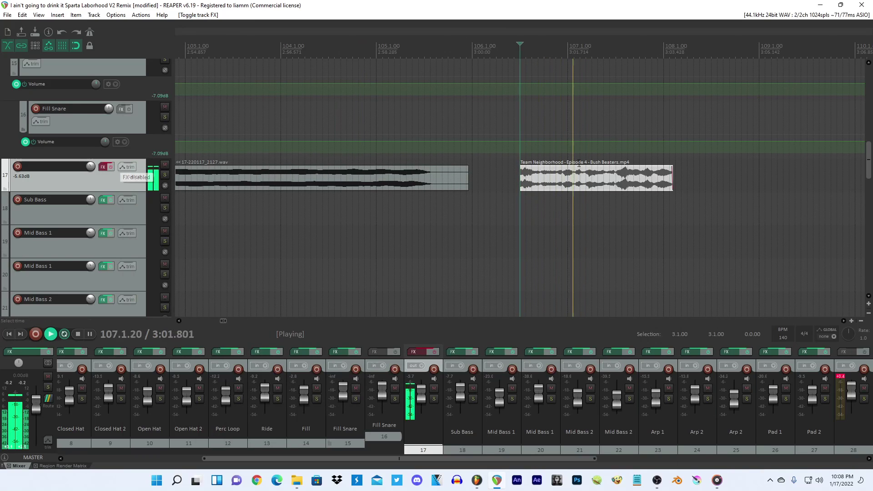
pyautogui.moveTo(672, 178); pyautogui.dragTo(681, 177)
pyautogui.press('space')
# Re-enable track 17's effects and transfer the vocal phrase from 106.3.00 into Melodyne.
pyautogui.click(104, 167)
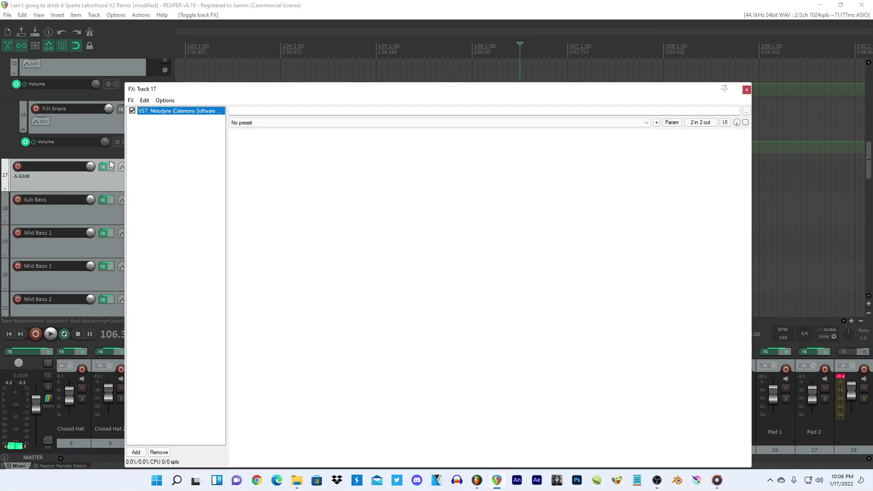
pyautogui.click(504, 4)
pyautogui.press('space')
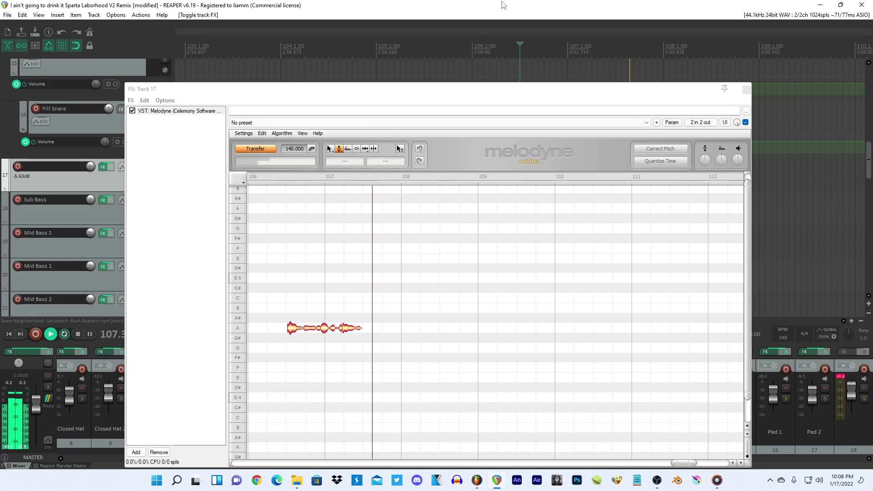
pyautogui.press('space')
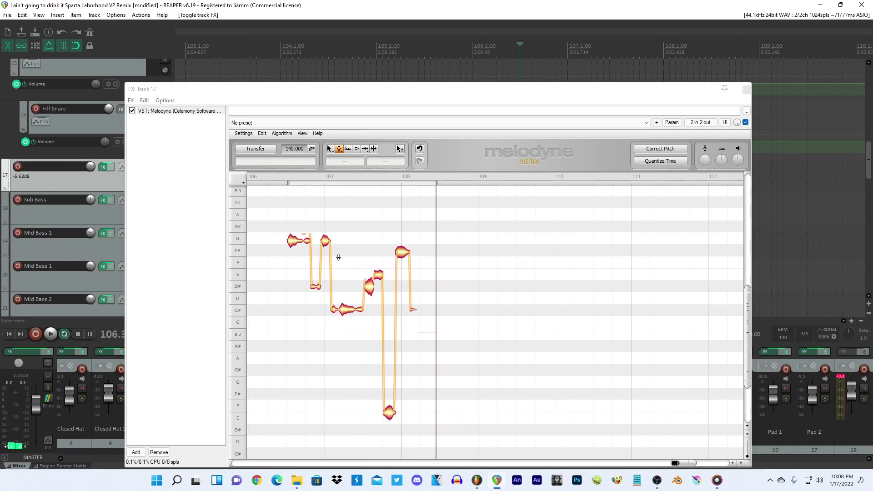
# Apply Correct Pitch with 100% center and 0% drift, and Quantize Time to 1/8 at 100% intensity.
pyautogui.click(660, 149)
pyautogui.moveTo(402, 177); pyautogui.dragTo(715, 207)
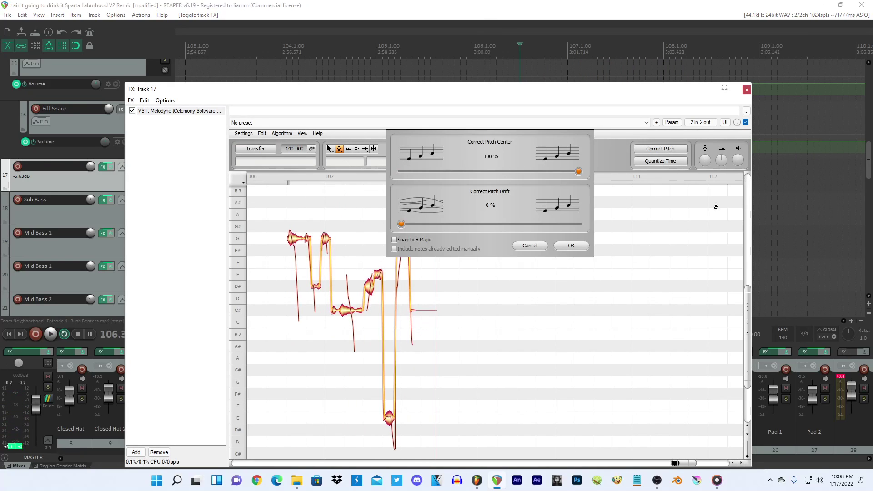
pyautogui.click(564, 246)
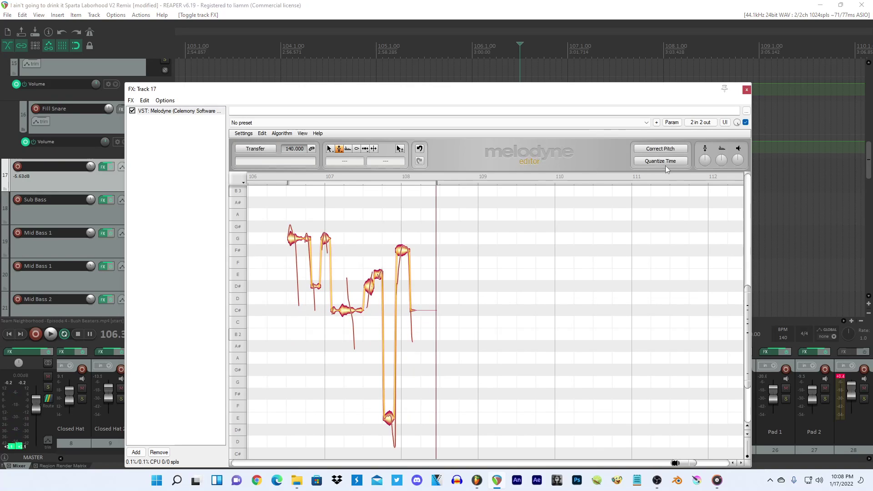
pyautogui.click(664, 162)
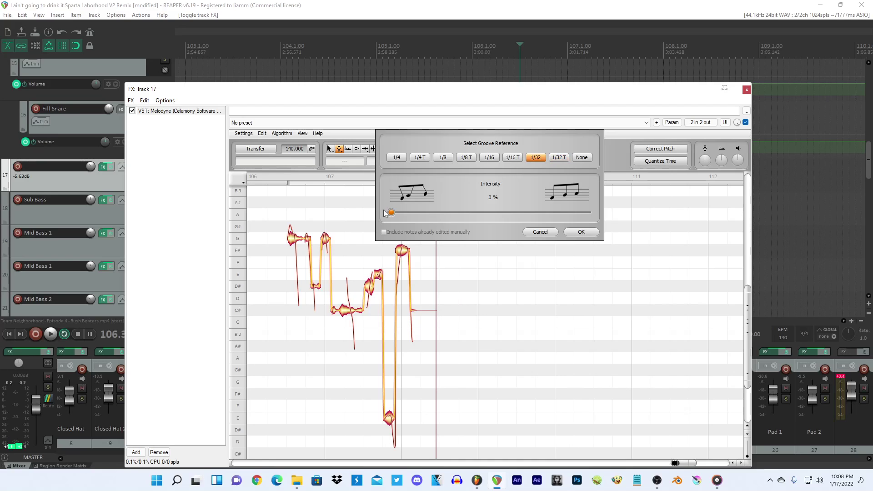
pyautogui.moveTo(403, 211); pyautogui.dragTo(649, 208)
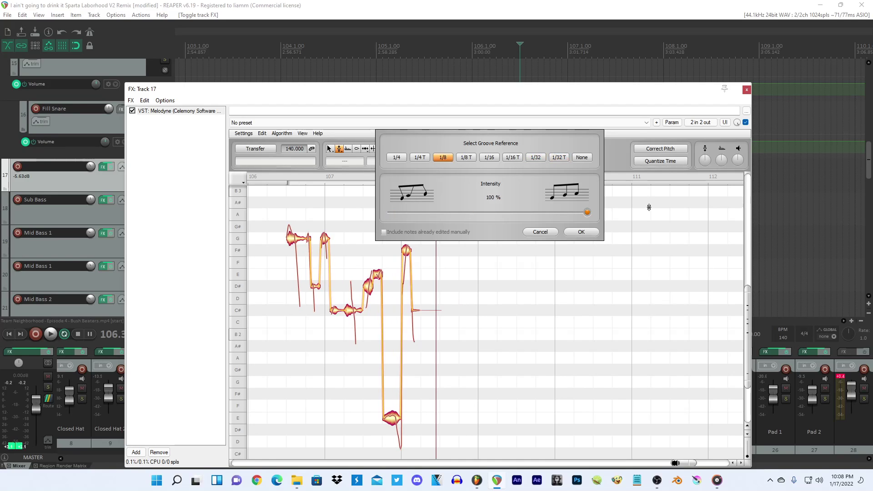
pyautogui.click(582, 232)
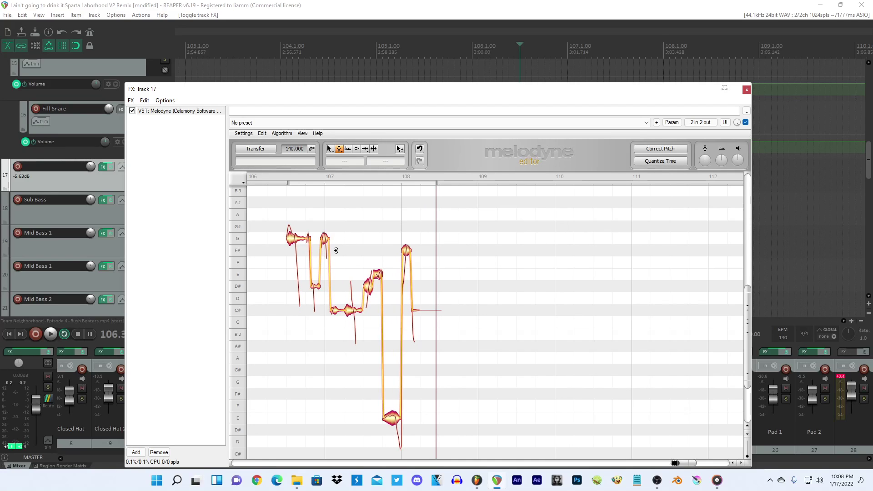
# With the Main tool, move the phrase's G, F# and E notes down to D#3.
pyautogui.scroll(3, 332, 257)
pyautogui.scroll(-2, 327, 265)
pyautogui.scroll(3, 308, 309)
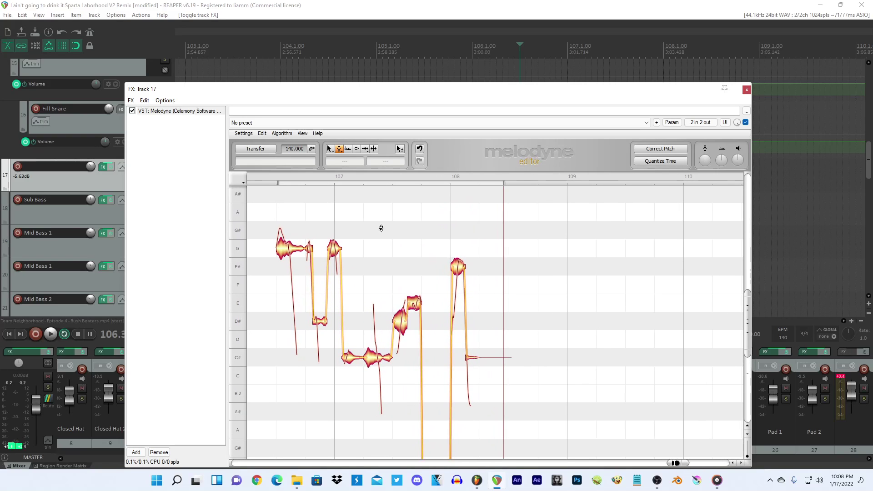
pyautogui.rightClick(367, 225)
pyautogui.click(373, 226)
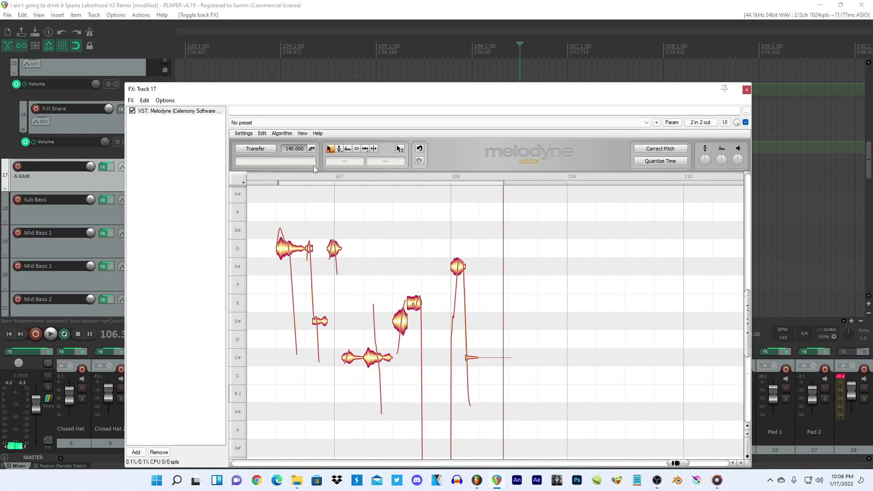
pyautogui.moveTo(312, 212); pyautogui.dragTo(383, 217)
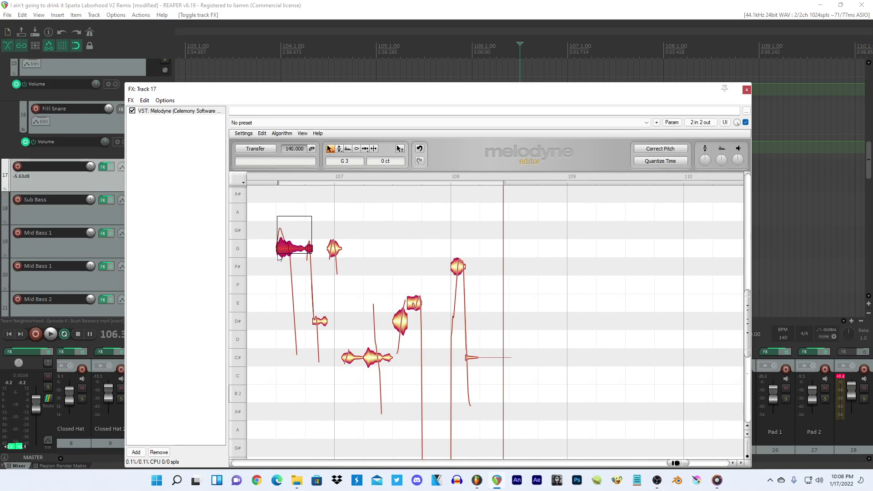
pyautogui.moveTo(259, 234); pyautogui.dragTo(521, 278)
pyautogui.moveTo(286, 252); pyautogui.dragTo(284, 318)
pyautogui.moveTo(414, 302); pyautogui.dragTo(413, 321)
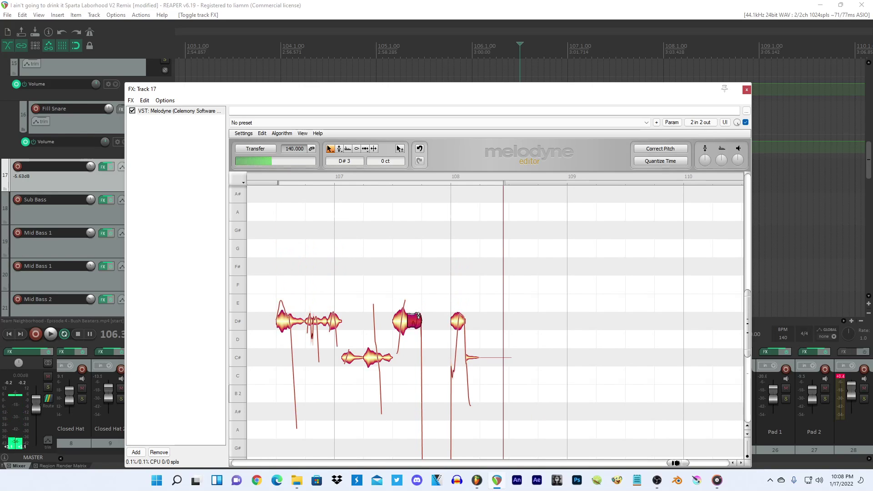
# Align all notes on C#3, including the low one before bar 108, and transpose the whole phrase to C3.
pyautogui.moveTo(547, 279); pyautogui.dragTo(287, 360)
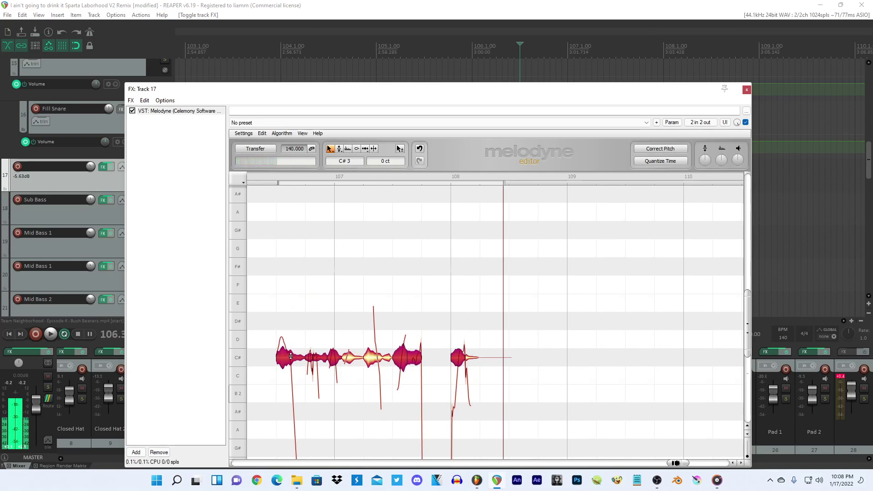
pyautogui.scroll(-5, 396, 278)
pyautogui.moveTo(430, 384); pyautogui.dragTo(430, 224)
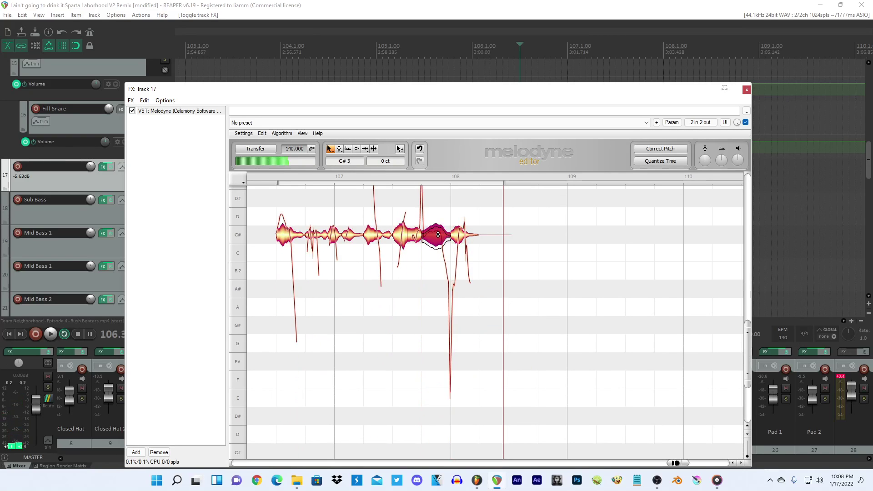
pyautogui.moveTo(573, 207); pyautogui.dragTo(409, 255)
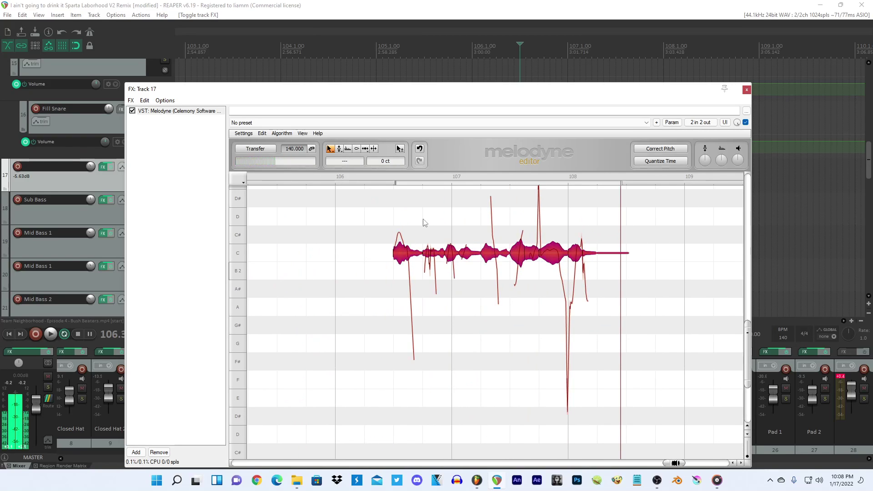
# Flatten the pitch modulation of all notes to 0%, listen to the phrase and return to the Main tool.
pyautogui.rightClick(422, 221)
pyautogui.click(429, 228)
pyautogui.doubleClick(428, 249)
pyautogui.press('space')
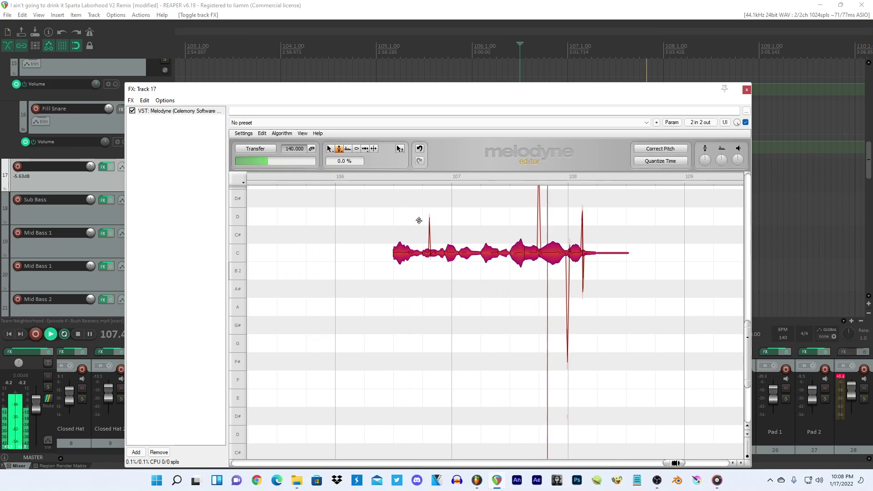
pyautogui.click(330, 148)
pyautogui.press('space')
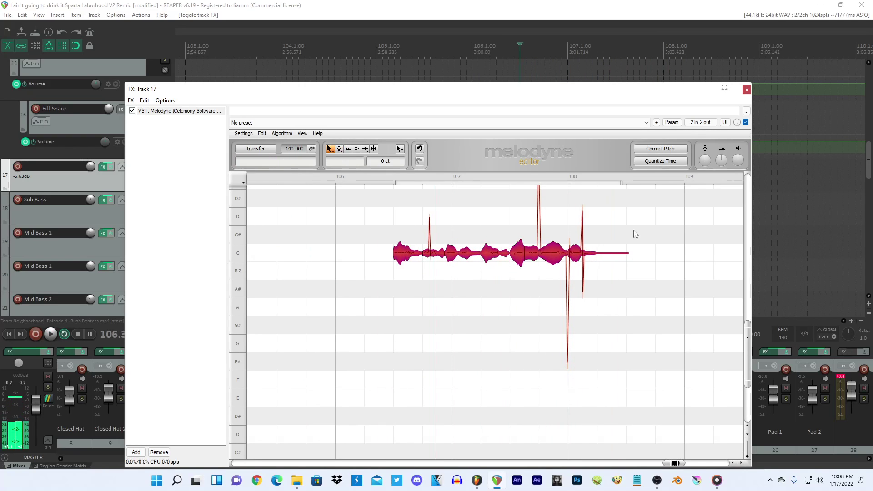
# Stretch the notes after the first so they start at bar 107 and end just past bar 110.
pyautogui.moveTo(646, 225); pyautogui.dragTo(450, 253)
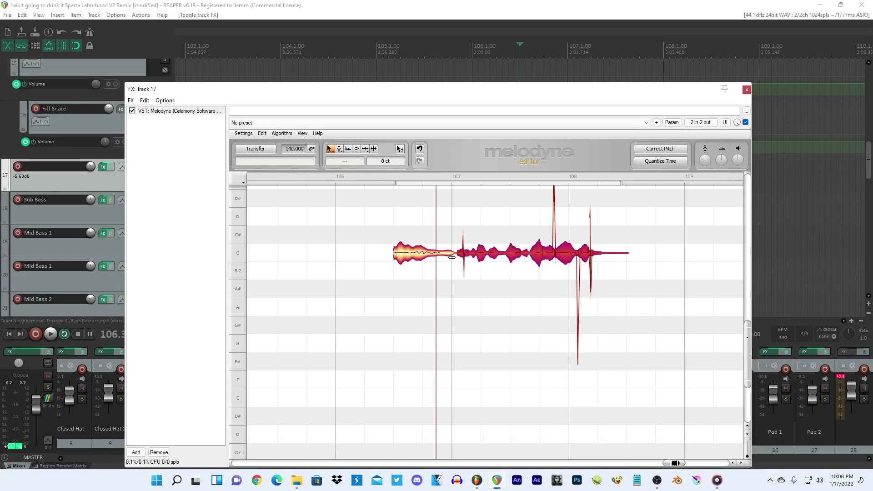
pyautogui.press('space')
pyautogui.moveTo(629, 253); pyautogui.dragTo(748, 255)
pyautogui.scroll(-2, 423, 273)
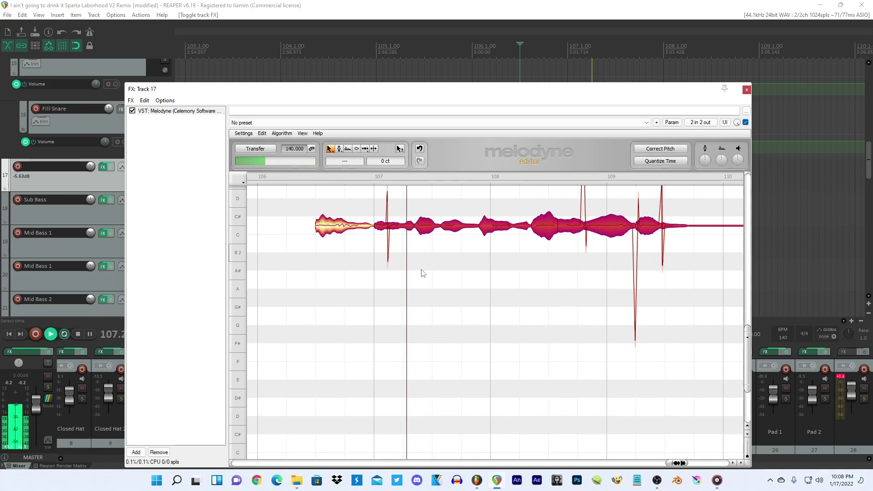
pyautogui.scroll(3, 423, 273)
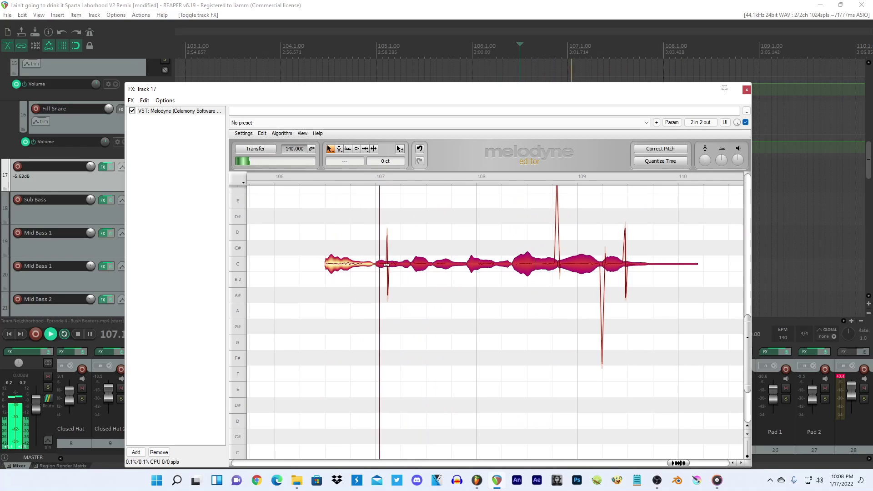
# Lengthen the note at bar 107 to about mid-bar and the following note to just past the middle of bar 108.
pyautogui.hotkey('ctrl', 'a')
pyautogui.moveTo(409, 264)
pyautogui.mouseDown()
pyautogui.moveTo(426, 263)
pyautogui.moveTo(398, 265)
pyautogui.moveTo(417, 265)
pyautogui.mouseUp()
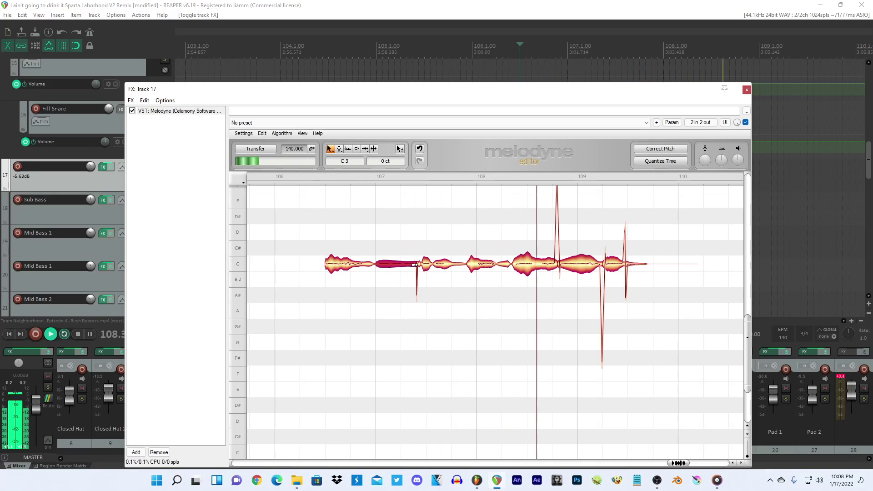
pyautogui.press('space')
pyautogui.click(446, 265)
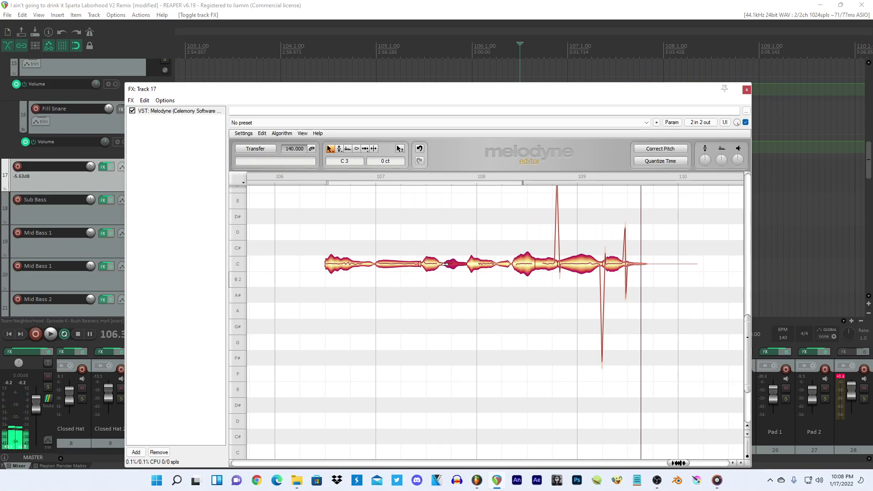
pyautogui.moveTo(559, 258); pyautogui.dragTo(535, 267)
pyautogui.press('space')
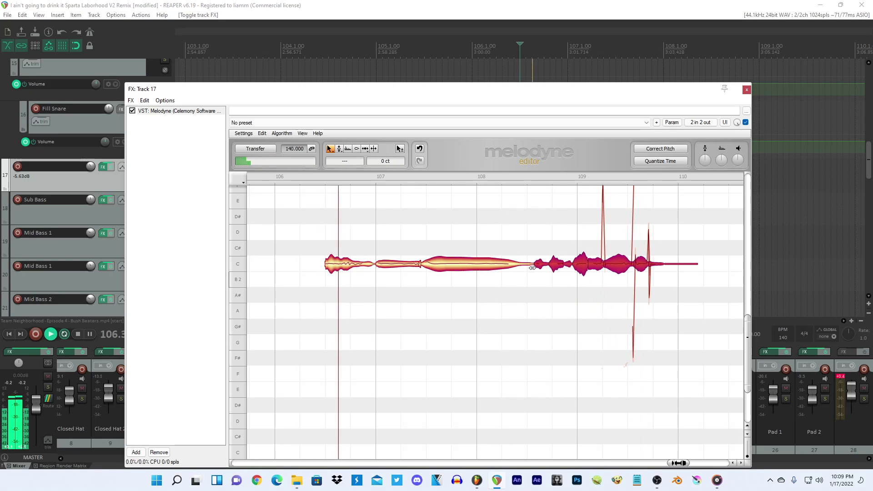
# Adjust the end of the note at bar 107 to meet the long note just past mid-bar, and play the phrase.
pyautogui.click(437, 265)
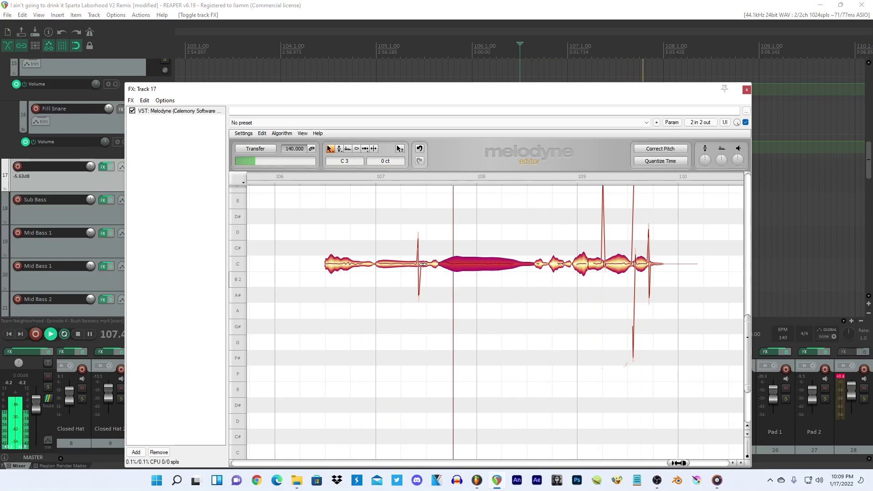
pyautogui.click(436, 263)
pyautogui.click(438, 265)
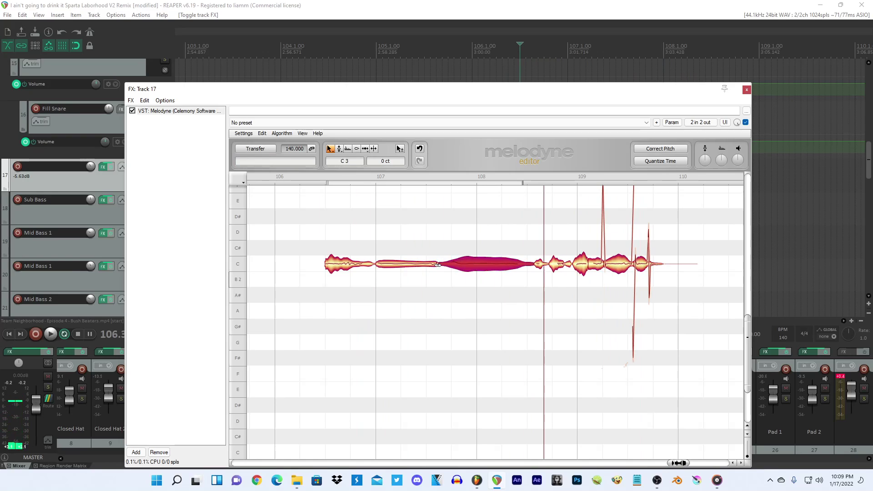
pyautogui.click(427, 265)
pyautogui.doubleClick(422, 264)
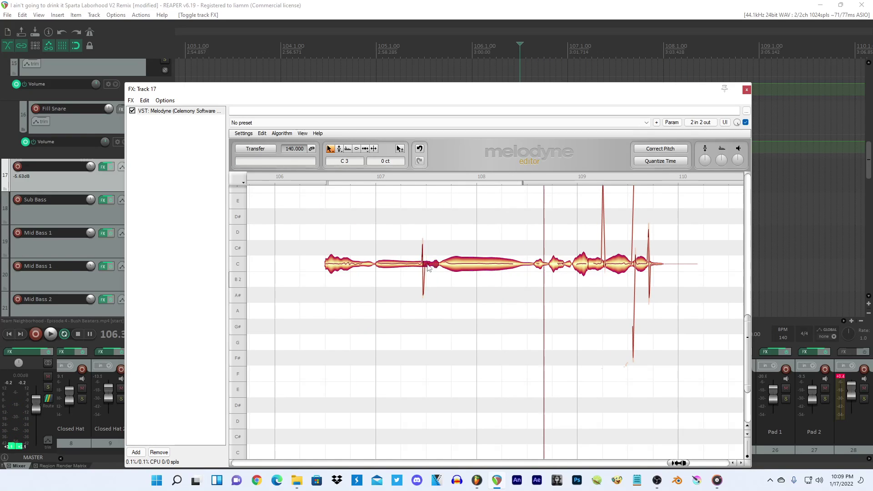
pyautogui.press('space')
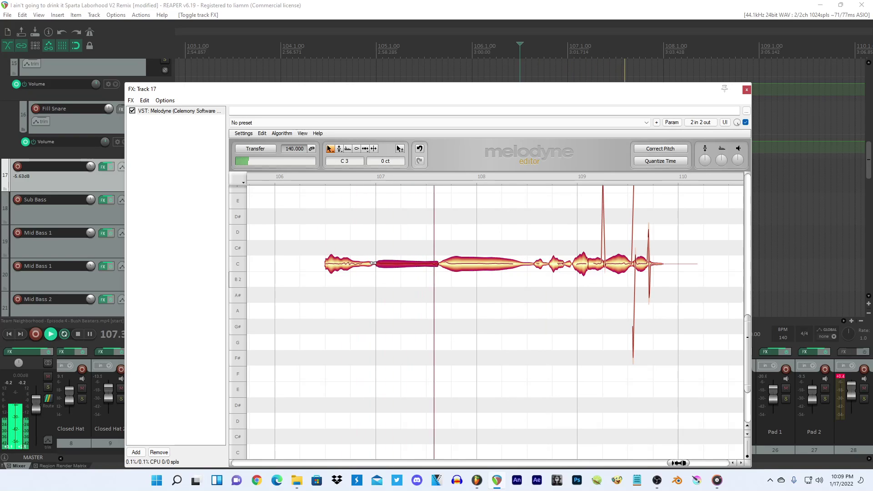
# Push the remaining notes' start to about a third into bar 109 and stretch the phrase's end to mid-bar 115.
pyautogui.moveTo(704, 244); pyautogui.dragTo(631, 264)
pyautogui.press('space')
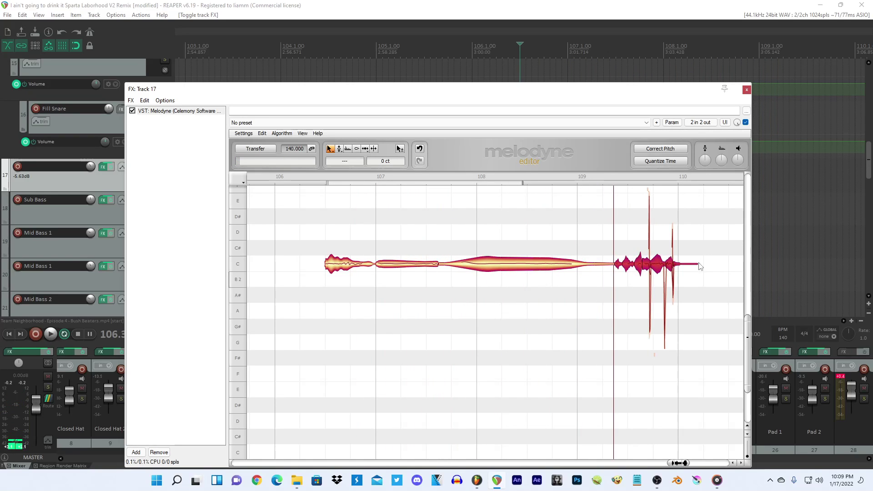
pyautogui.moveTo(789, 263); pyautogui.dragTo(801, 262)
pyautogui.scroll(2, 550, 294)
pyautogui.scroll(-4, 598, 311)
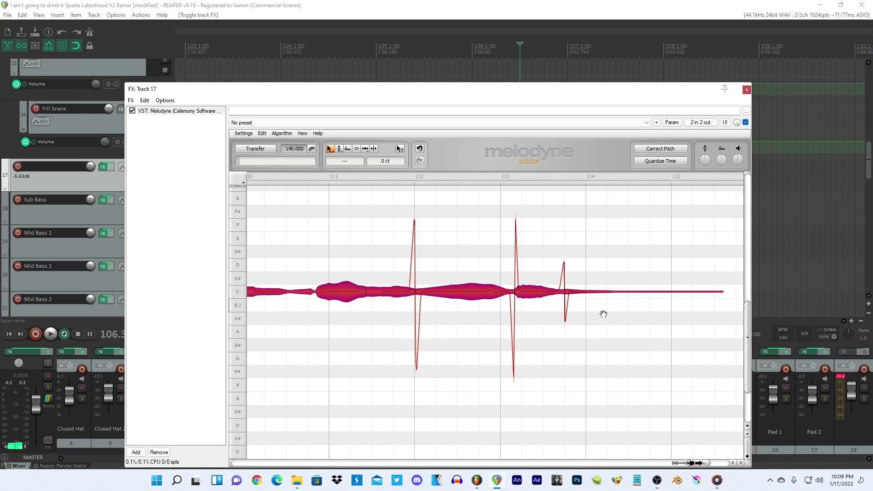
pyautogui.scroll(-2, 558, 287)
# Lengthen the note ending at bar 112 by about a quarter bar and shorten the trailing silent note to bar 115.
pyautogui.click(364, 328)
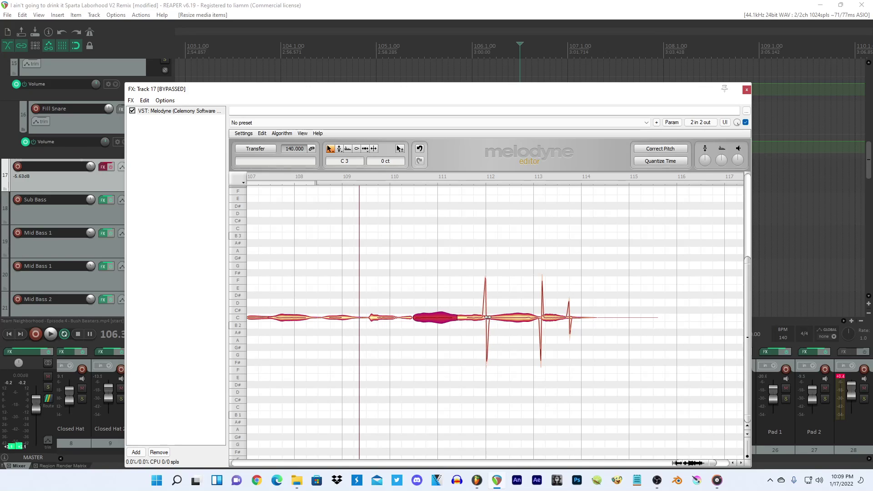
pyautogui.moveTo(487, 317); pyautogui.dragTo(546, 317)
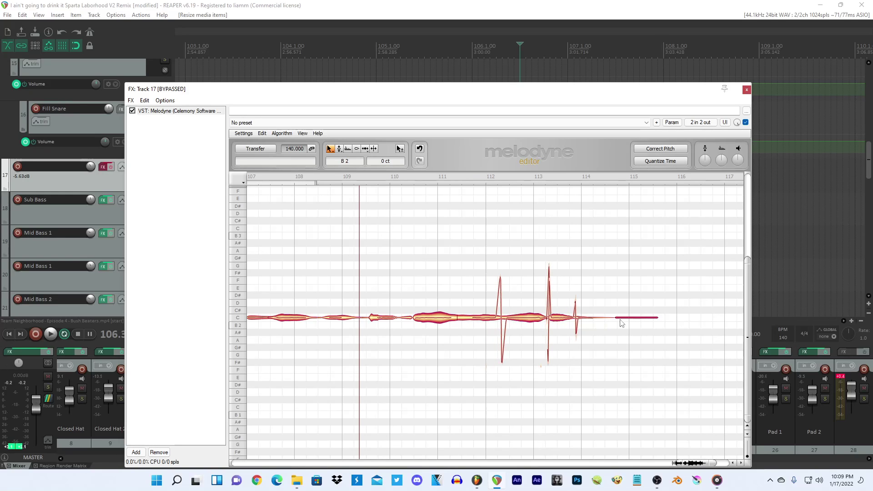
pyautogui.click(614, 316)
# Play the unprocessed phrase with the effects bypassed, and select all Melodyne notes to compare their timing from bar 106.
pyautogui.press('space')
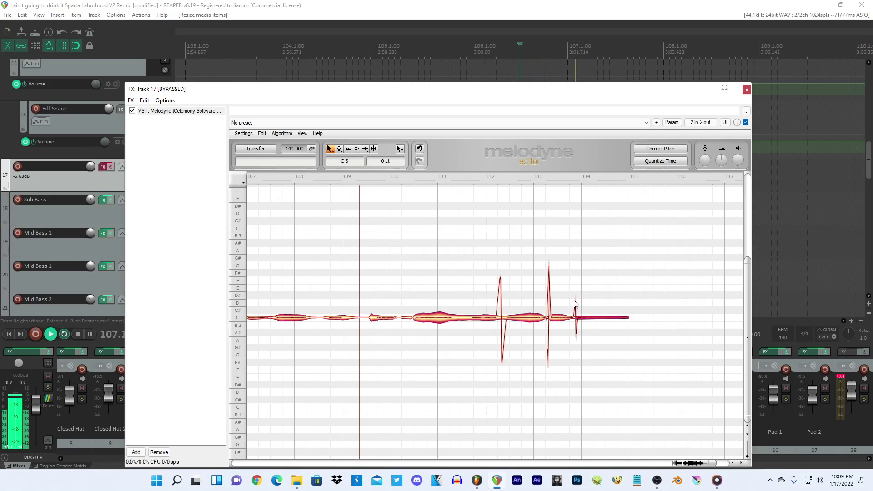
pyautogui.press('space')
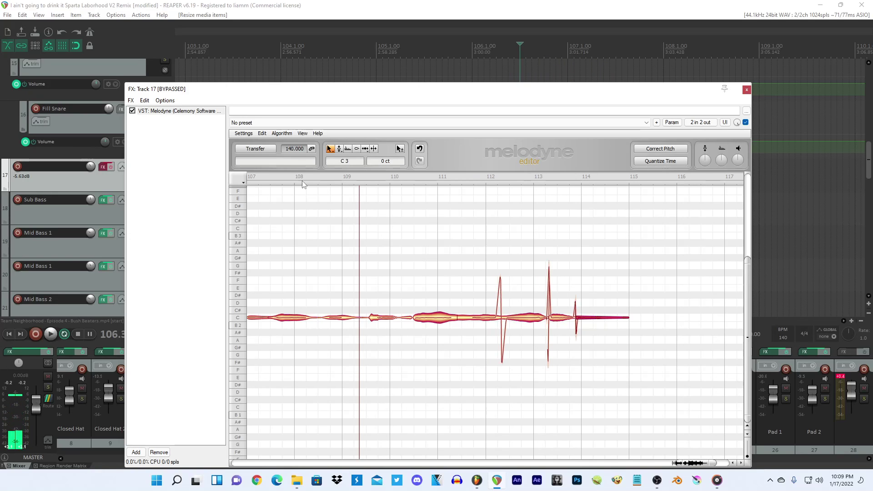
pyautogui.press('space')
pyautogui.moveTo(686, 279); pyautogui.dragTo(208, 350)
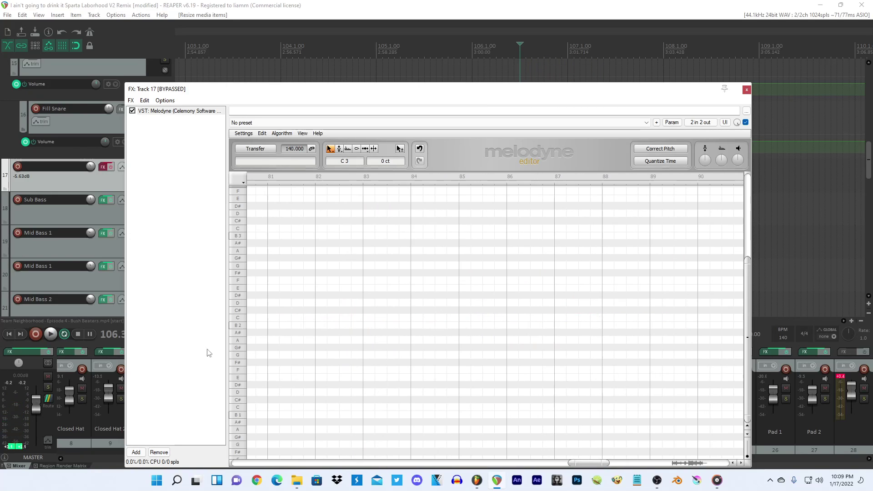
pyautogui.press('space')
pyautogui.moveTo(596, 463); pyautogui.dragTo(676, 460)
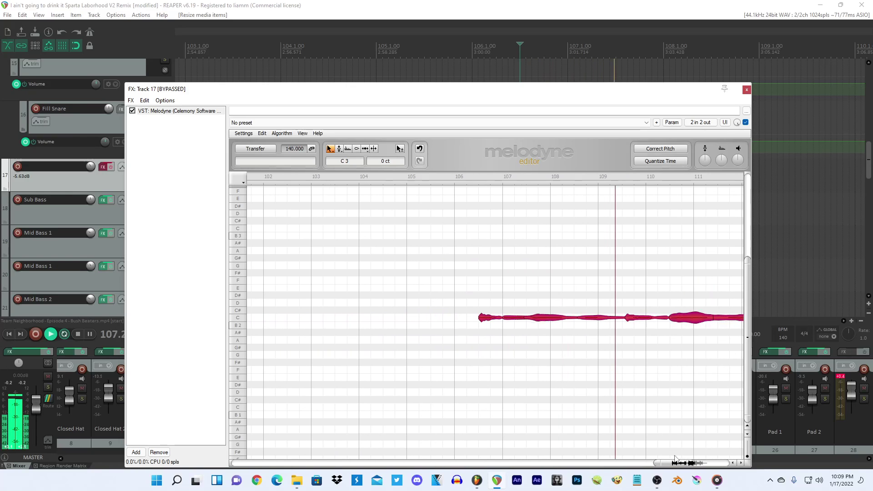
# Audition the phrase without processing, close Melodyne, and take track 17's effects out of bypass, leaving the track unmuted.
pyautogui.press('space')
pyautogui.click(488, 306)
pyautogui.press('space')
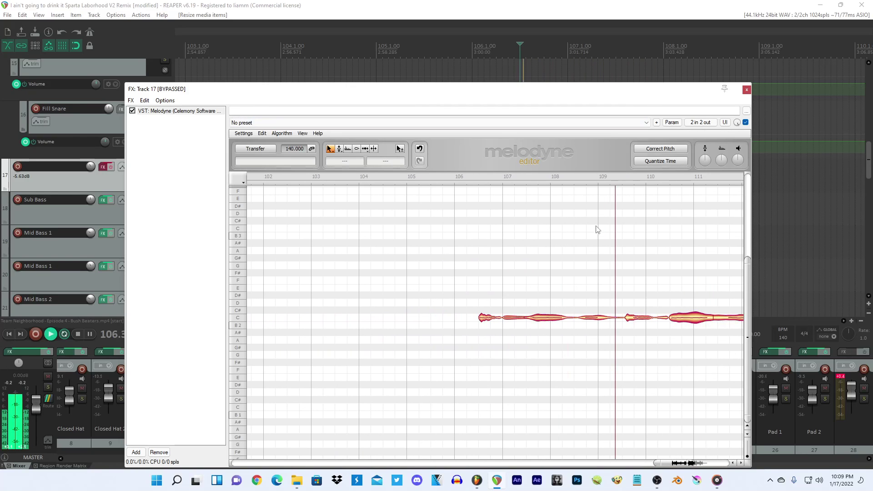
pyautogui.press('space')
pyautogui.click(747, 90)
pyautogui.press('space')
pyautogui.press('space')
pyautogui.click(165, 165)
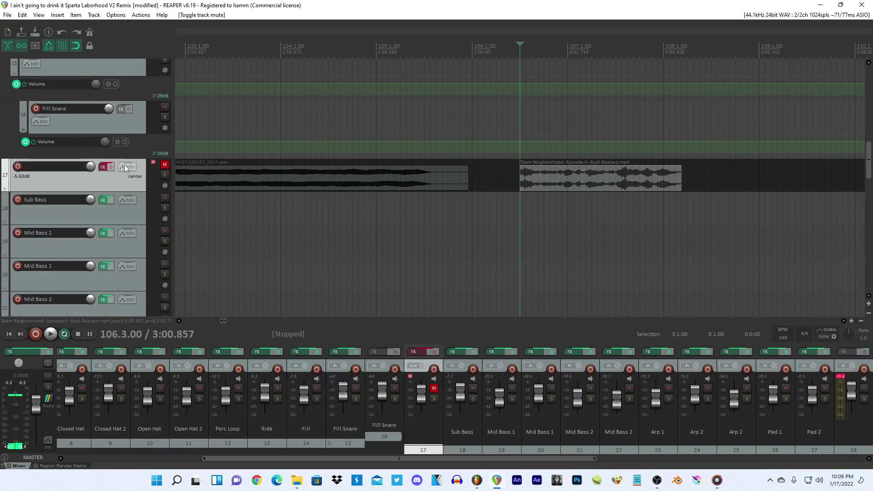
pyautogui.click(164, 165)
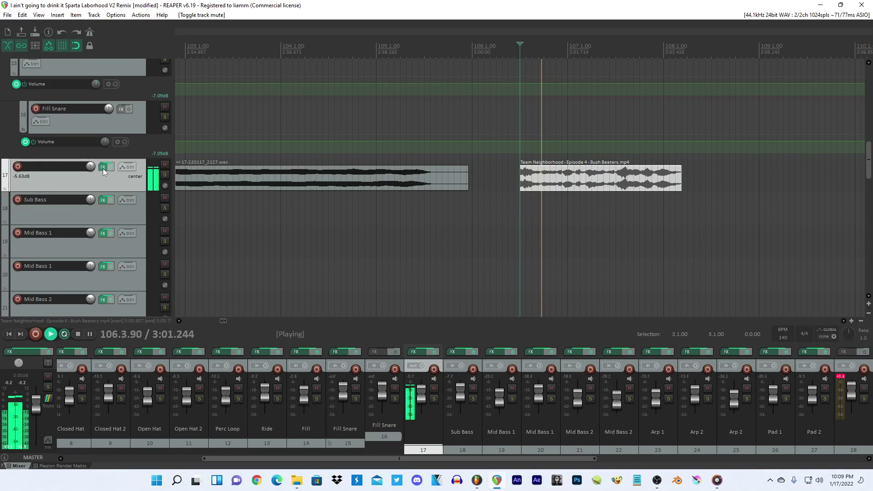
# Reopen Melodyne, stretch the sustained note after bar 111 to just past bar 113, and end the following note around mid-bar 113.
pyautogui.click(103, 167)
pyautogui.moveTo(481, 407); pyautogui.dragTo(463, 407)
pyautogui.moveTo(526, 408); pyautogui.dragTo(533, 408)
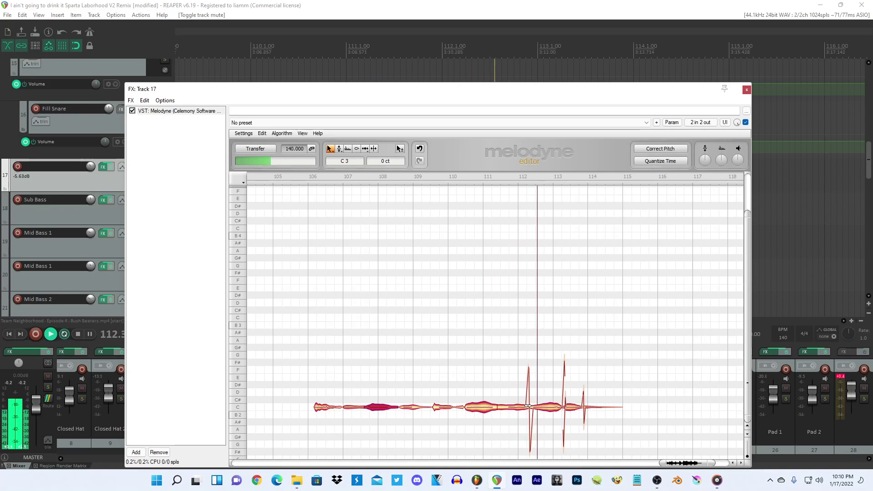
pyautogui.click(543, 409)
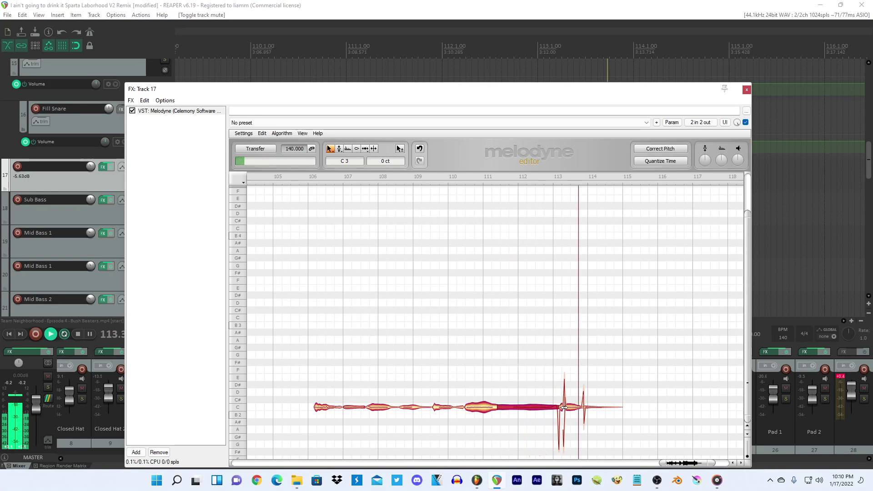
pyautogui.click(571, 409)
pyautogui.moveTo(571, 409); pyautogui.dragTo(574, 409)
pyautogui.press('space')
pyautogui.press('space')
# Extend the last two voiced notes to end near bar 114 and about three quarters into it, and play the phrase.
pyautogui.click(605, 409)
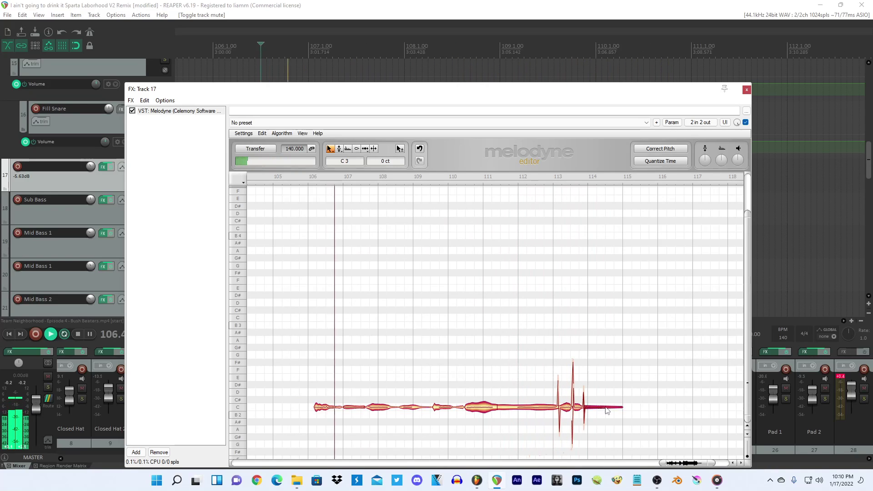
pyautogui.moveTo(662, 463); pyautogui.dragTo(667, 463)
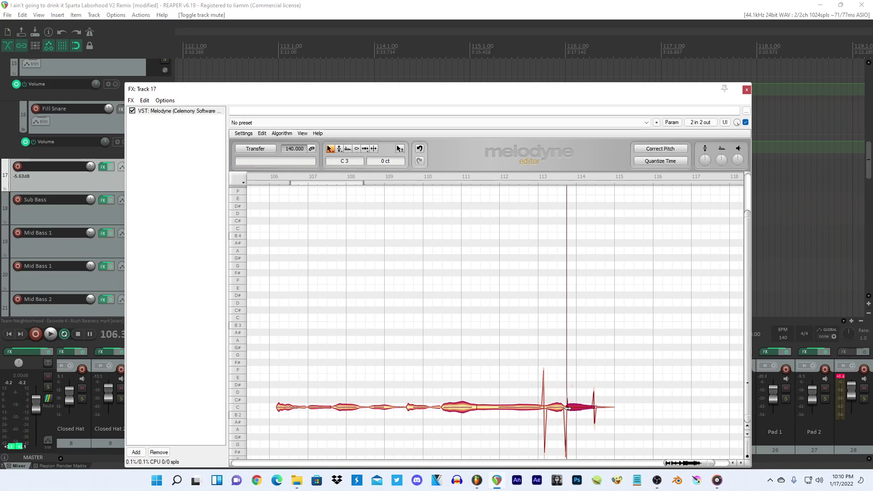
pyautogui.moveTo(595, 408); pyautogui.dragTo(609, 408)
pyautogui.press('space')
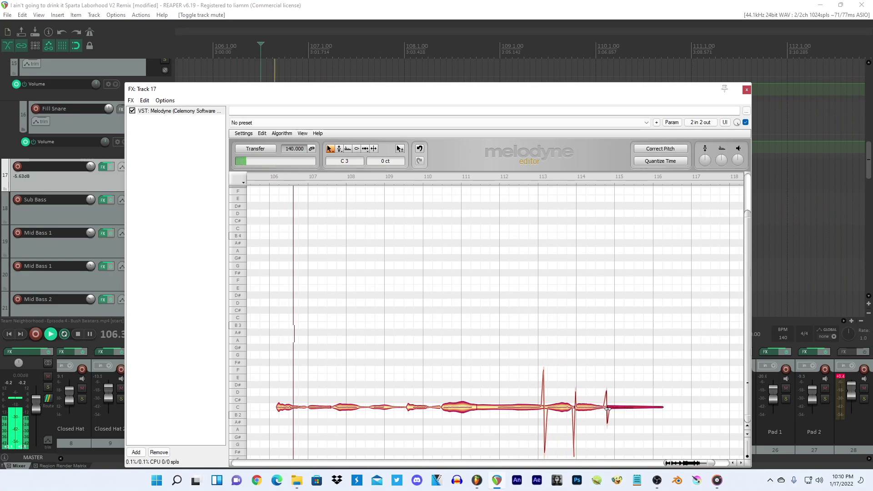
pyautogui.moveTo(545, 408); pyautogui.dragTo(546, 408)
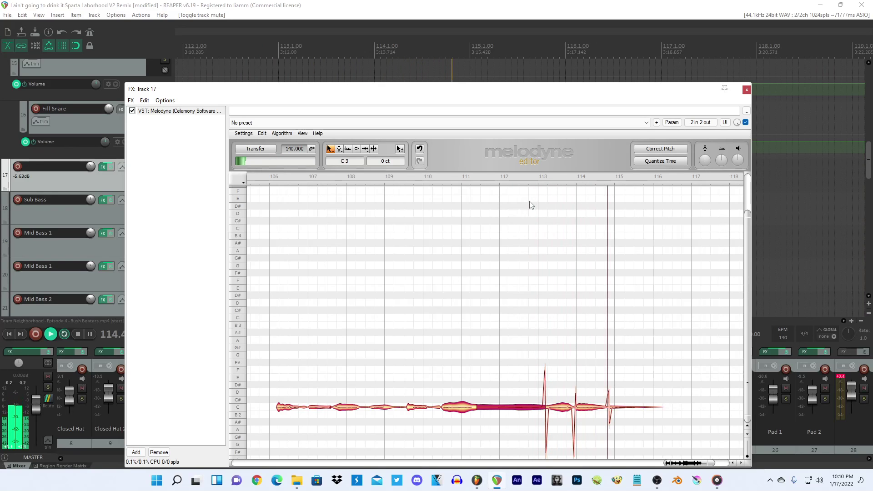
pyautogui.press('space')
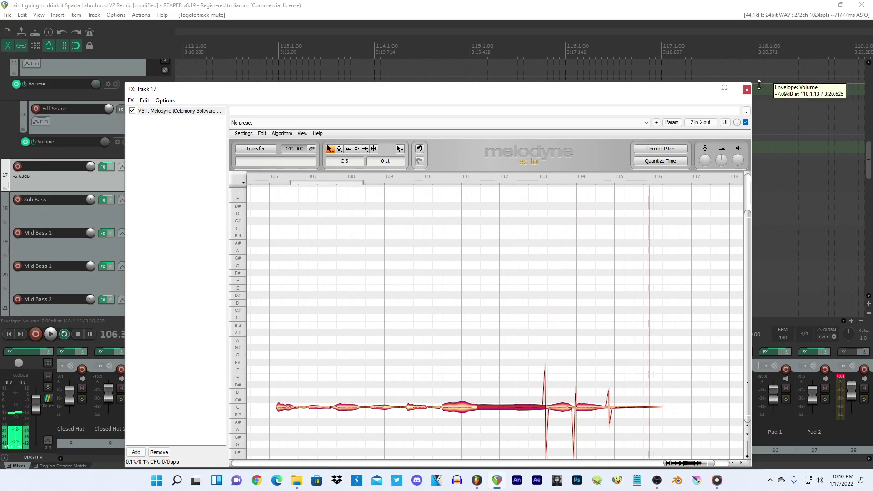
# Close the effects window, insert an empty track above Sub Bass, and place the source vocal clip on it, beneath the 17-220117_2127.wav clip.
pyautogui.click(747, 90)
pyautogui.scroll(-5, 398, 174)
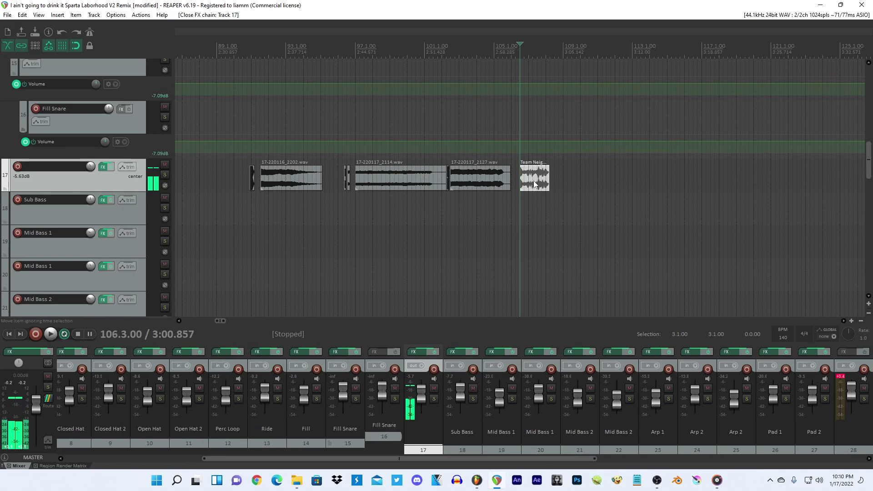
pyautogui.moveTo(534, 184); pyautogui.dragTo(483, 206)
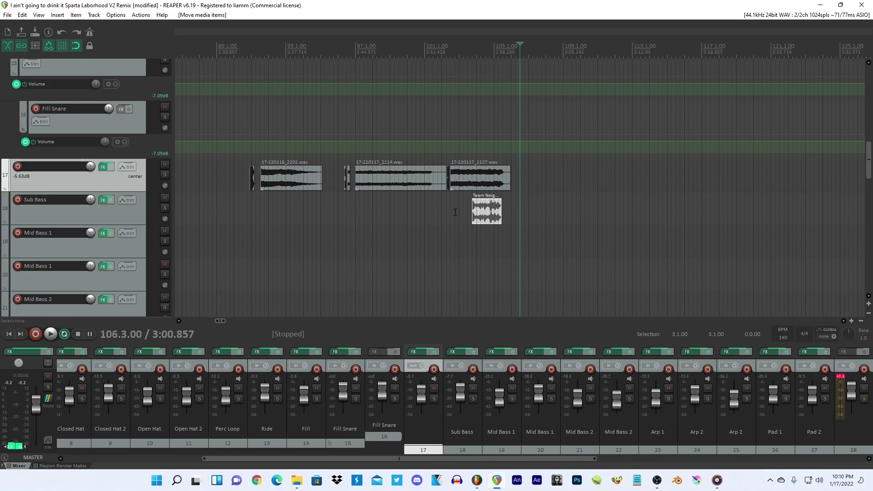
pyautogui.hotkey('ctrl', 't')
pyautogui.hotkey('ctrl', 'z')
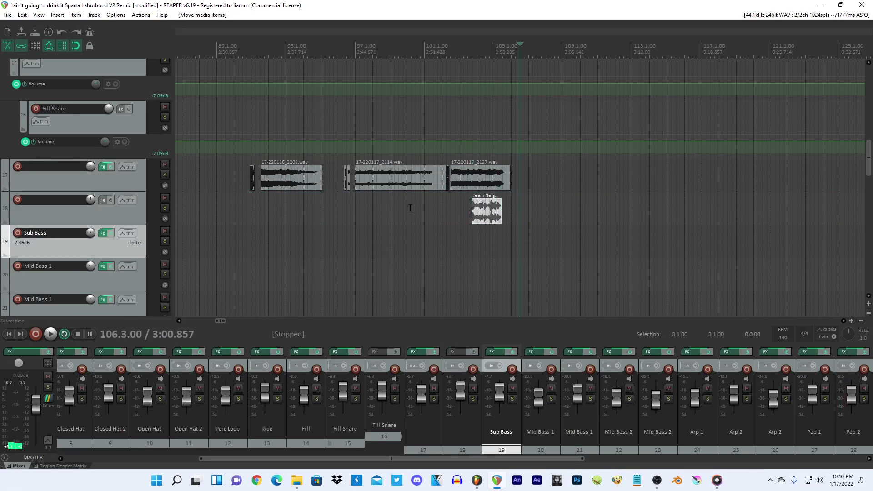
# Arm track 17 and record its Melodyne output from 106.1.00 to about bar 116.
pyautogui.click(18, 166)
pyautogui.scroll(4, 509, 189)
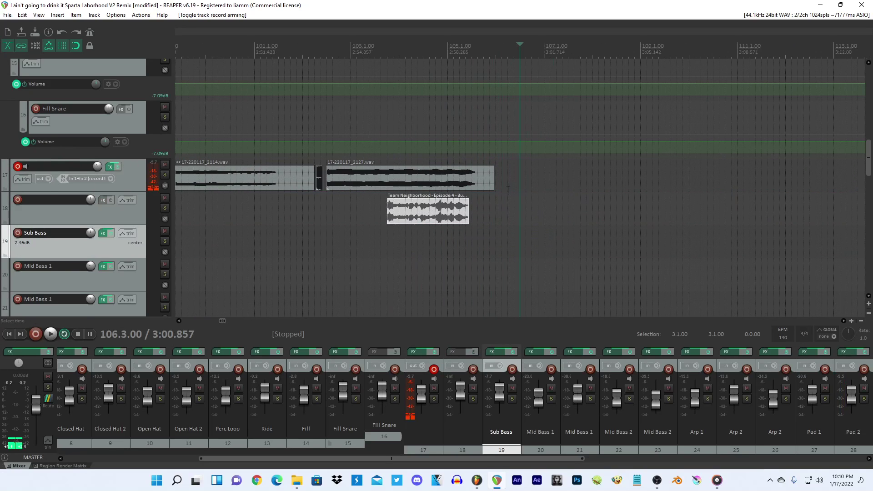
pyautogui.click(501, 175)
pyautogui.press('space')
pyautogui.press('space')
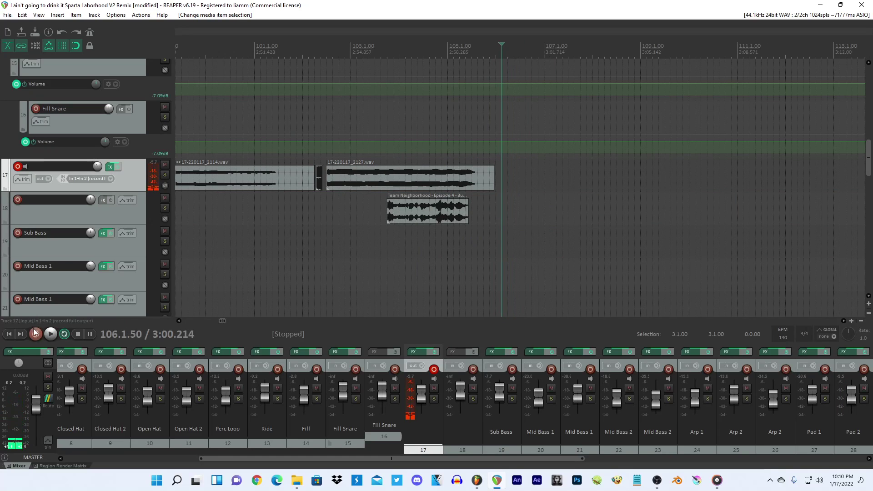
pyautogui.click(493, 177)
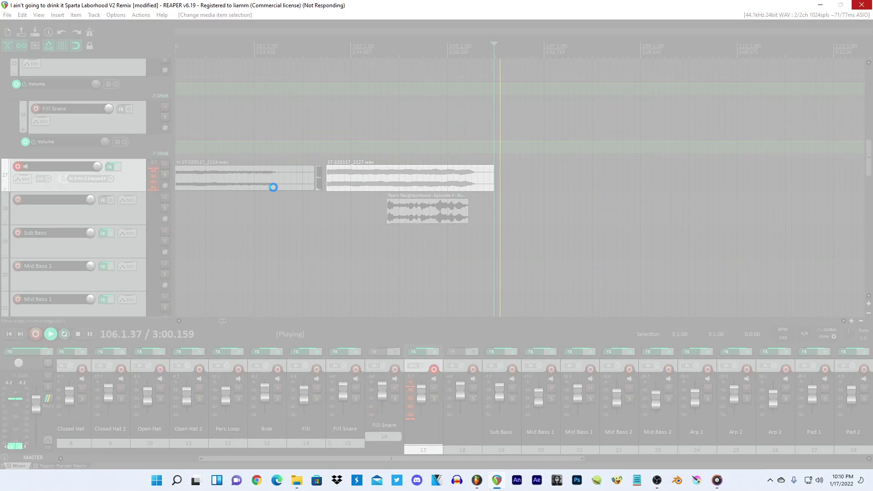
pyautogui.click(273, 187)
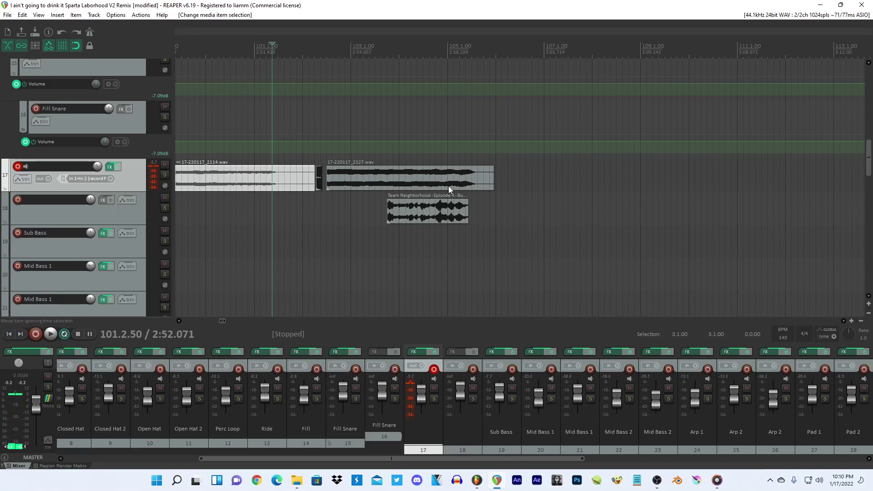
pyautogui.click(499, 184)
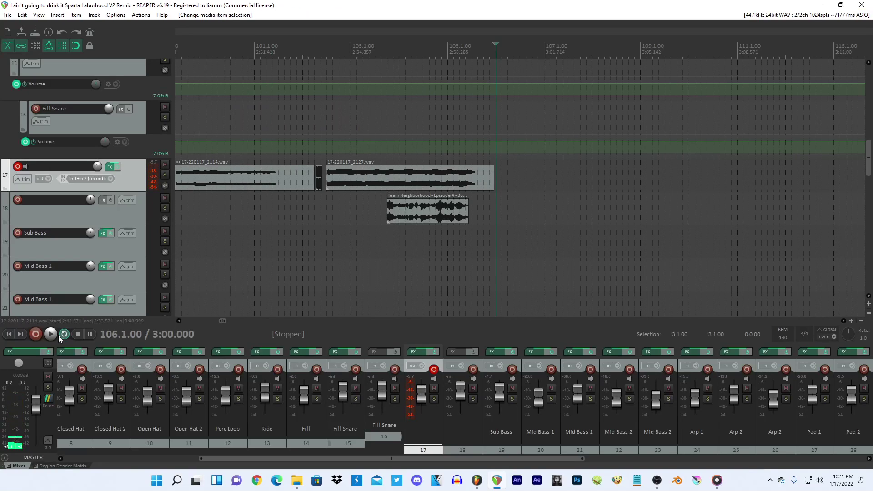
pyautogui.click(36, 335)
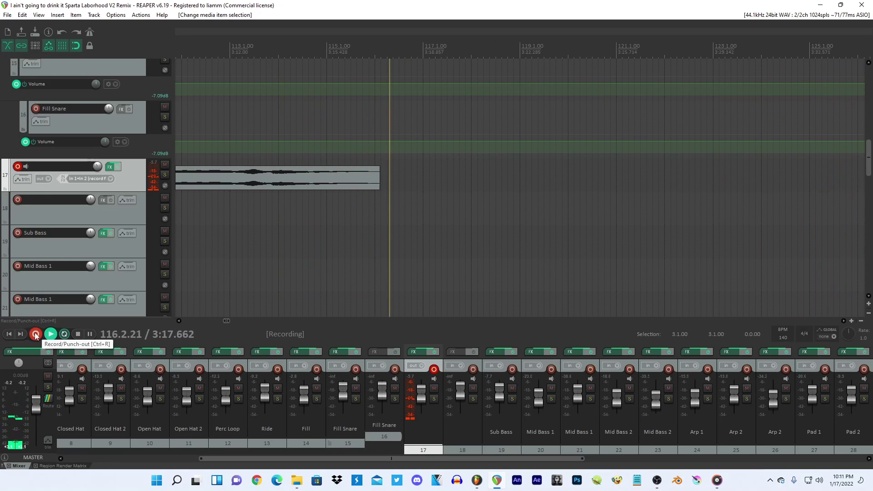
pyautogui.click(35, 335)
pyautogui.press('space')
# Copy the recorded vocal and its source clip to the empty track 29 below Pad 2, at about bar 81, and save the project.
pyautogui.scroll(-3, 504, 218)
pyautogui.moveTo(543, 180)
pyautogui.mouseDown()
pyautogui.moveTo(555, 186)
pyautogui.moveTo(547, 213)
pyautogui.moveTo(538, 182)
pyautogui.moveTo(553, 180)
pyautogui.mouseUp()
pyautogui.keyDown('shift'); pyautogui.click(494, 210); pyautogui.keyUp('shift')
pyautogui.keyDown('ctrl'); pyautogui.click(495, 183); pyautogui.keyUp('ctrl')
pyautogui.scroll(-6, 568, 189)
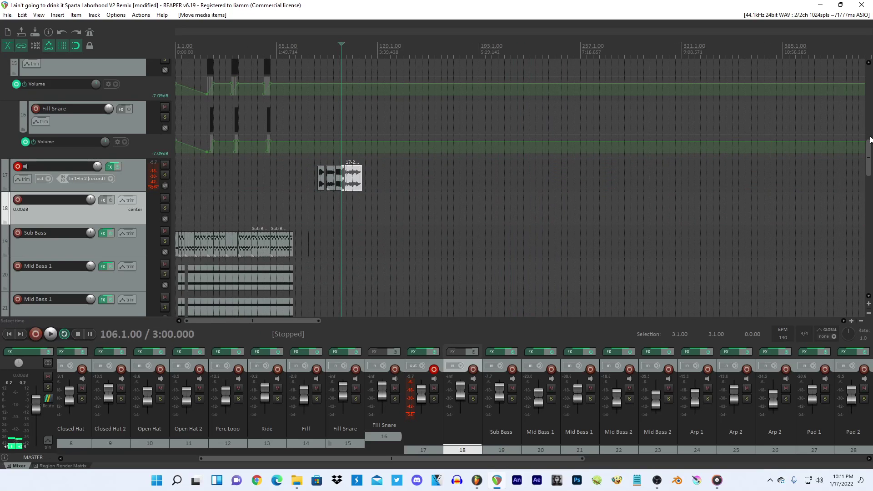
pyautogui.moveTo(867, 144); pyautogui.dragTo(859, 209)
pyautogui.click(301, 135)
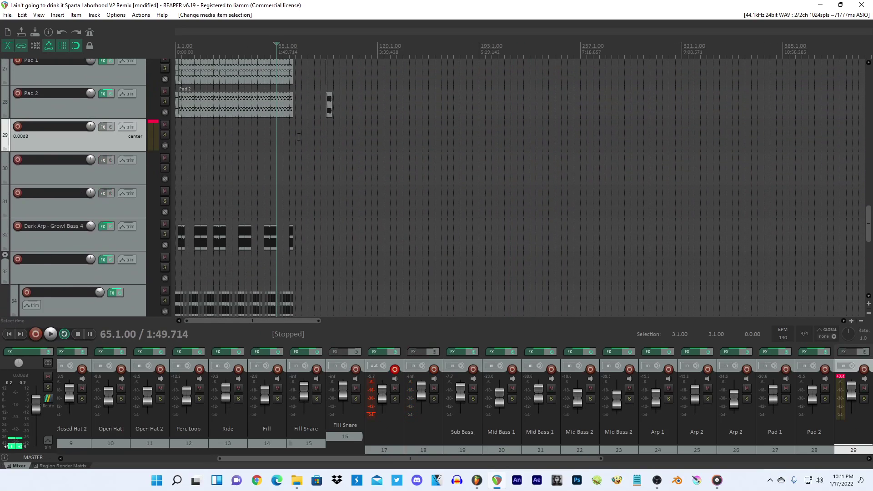
pyautogui.scroll(3, 318, 139)
pyautogui.scroll(-1, 328, 142)
pyautogui.hotkey('ctrl', 'v')
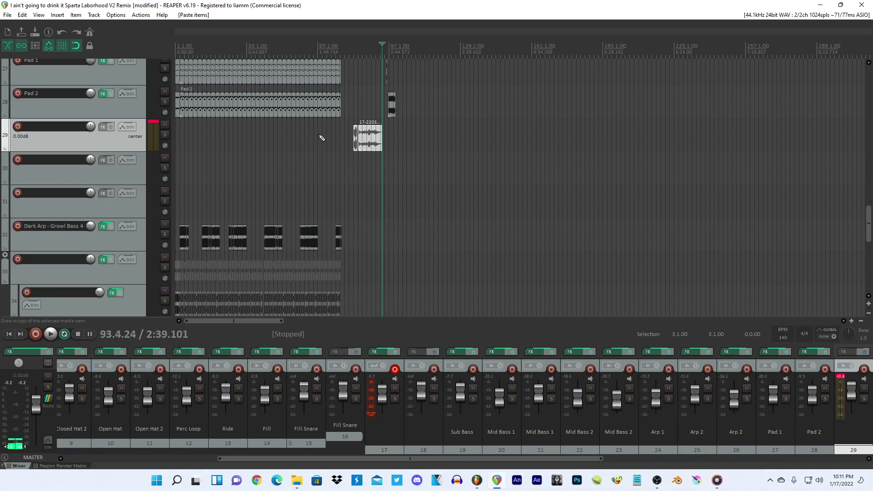
pyautogui.hotkey('ctrl', 's')
# Check the effects chain on the track 33 folder and the name of the Dark Arp - Growl Bass 4 track above it.
pyautogui.click(198, 176)
pyautogui.scroll(4, 182, 196)
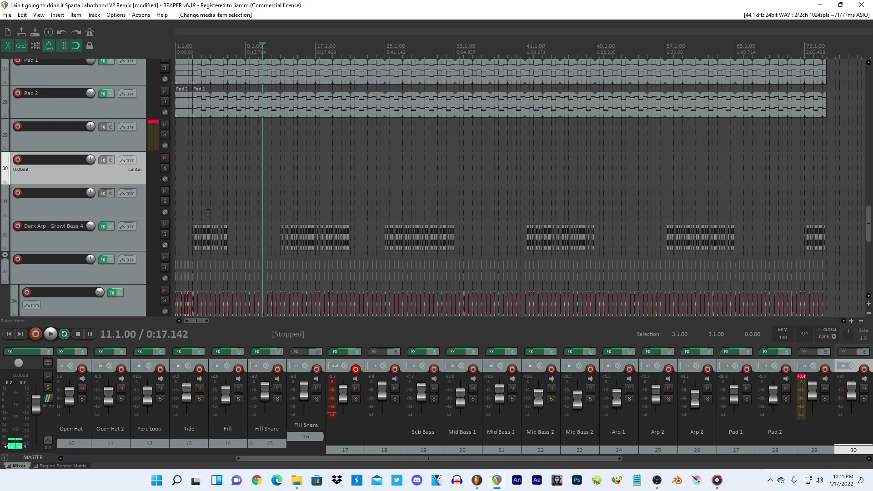
pyautogui.scroll(1, 200, 227)
pyautogui.click(197, 256)
pyautogui.scroll(3, 176, 270)
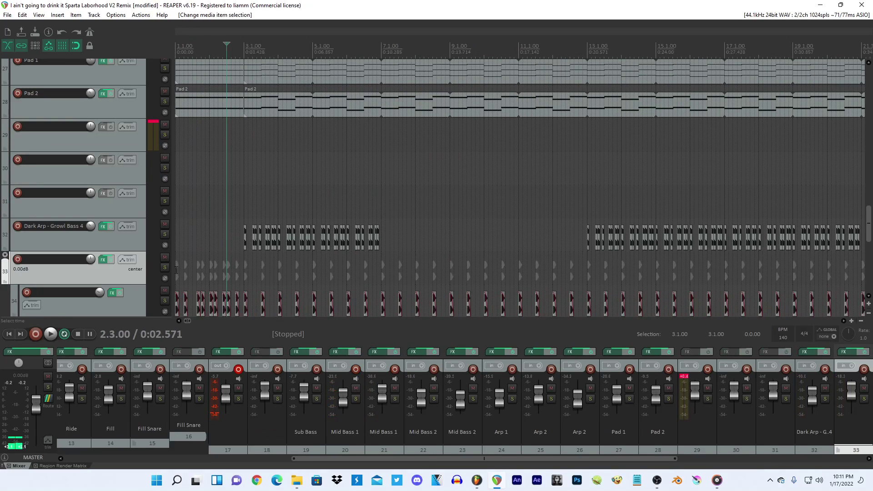
pyautogui.click(104, 261)
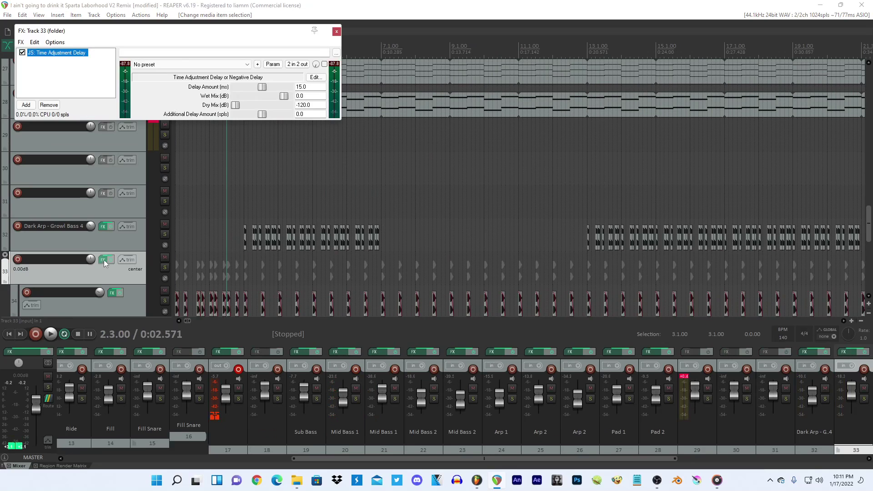
pyautogui.click(336, 31)
pyautogui.scroll(-4, 247, 204)
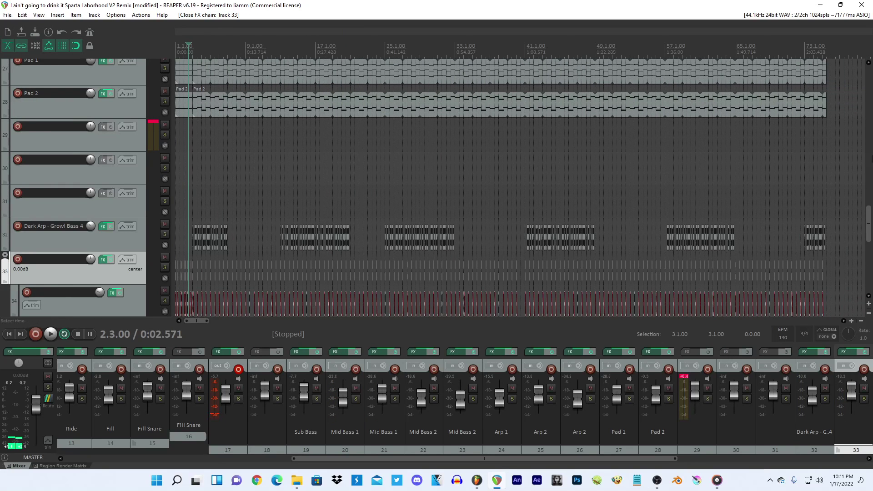
pyautogui.moveTo(870, 222); pyautogui.dragTo(869, 228)
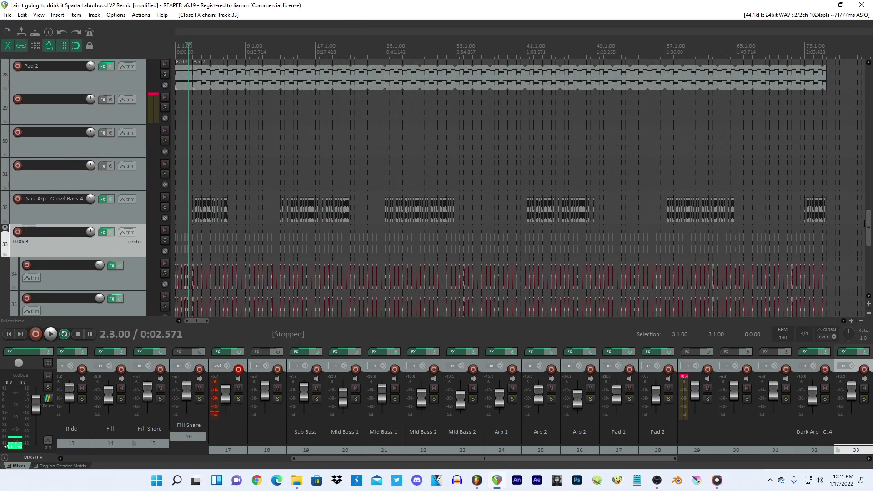
pyautogui.doubleClick(64, 198)
pyautogui.click(64, 197)
pyautogui.click(247, 162)
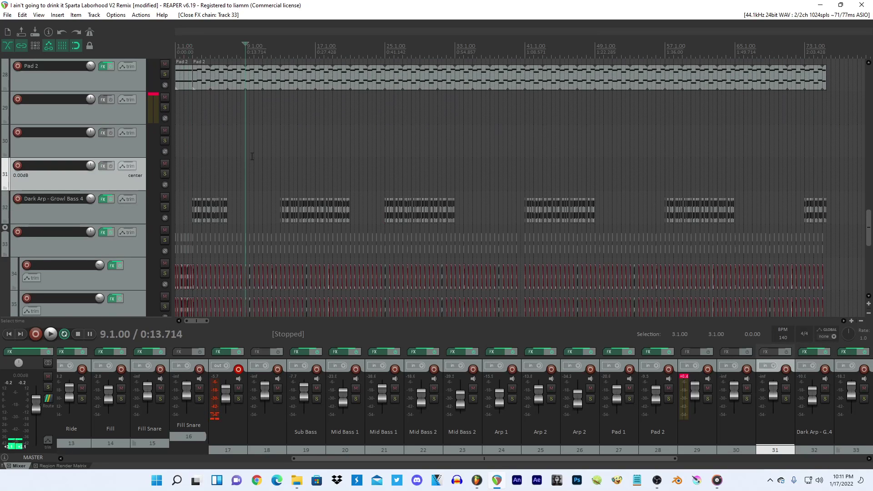
# Switch to FL Studio and read the Fruity NoteBook instrument list on the master mixer channel down to the bass pads and plucks.
pyautogui.click(476, 481)
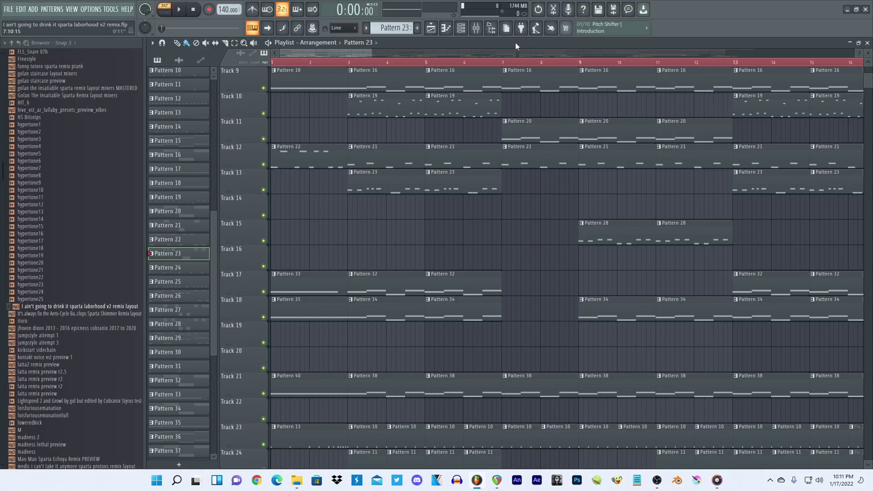
pyautogui.click(476, 27)
pyautogui.click(794, 215)
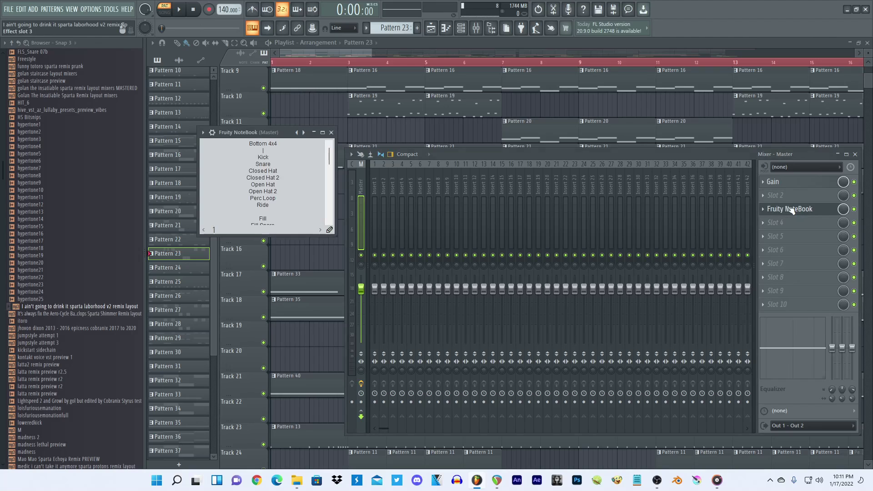
pyautogui.moveTo(330, 156); pyautogui.dragTo(331, 184)
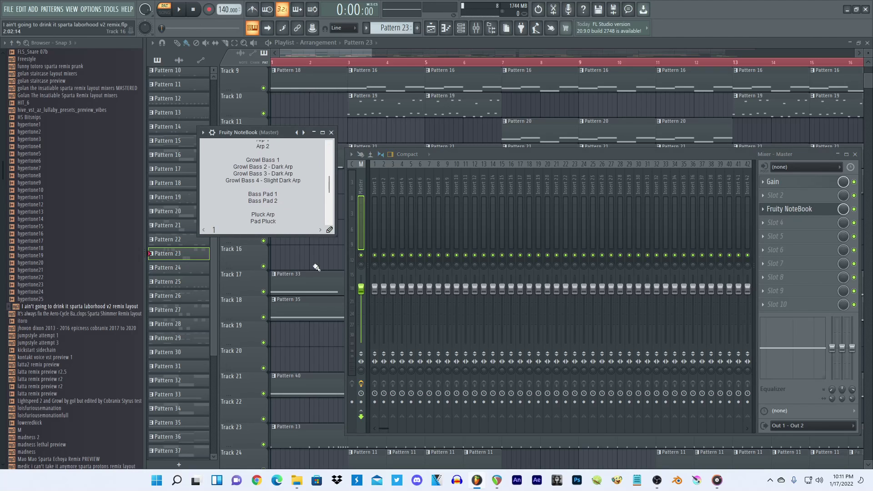
pyautogui.rightClick(318, 338)
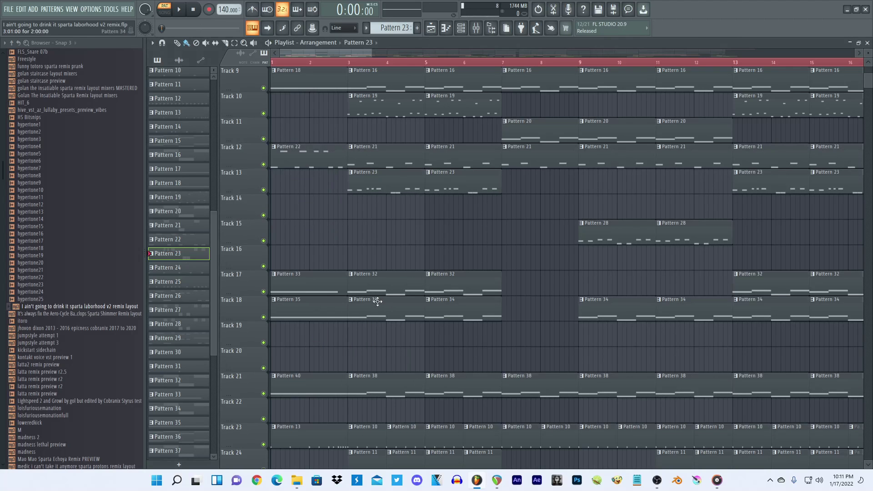
# Play Pattern 38 from Track 21 of the playlist, and select Pattern 23 on Track 13 to hear it.
pyautogui.click(373, 384)
pyautogui.press('space')
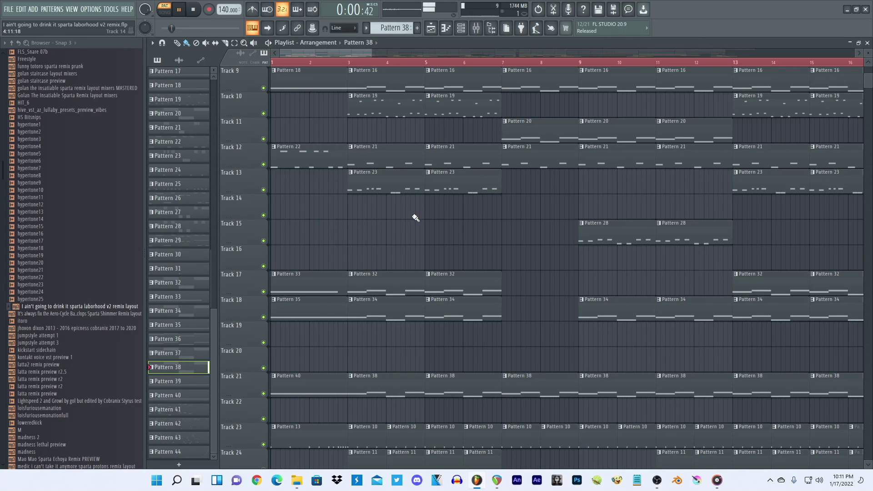
pyautogui.scroll(-2, 411, 218)
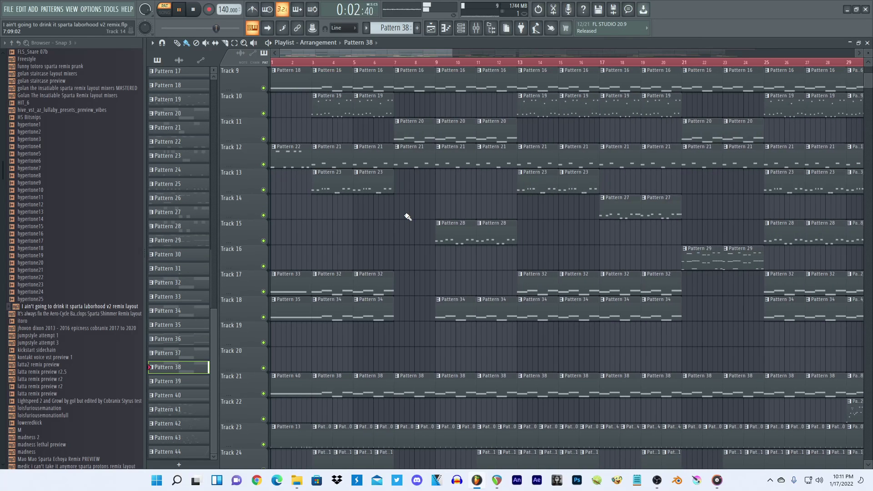
pyautogui.click(328, 186)
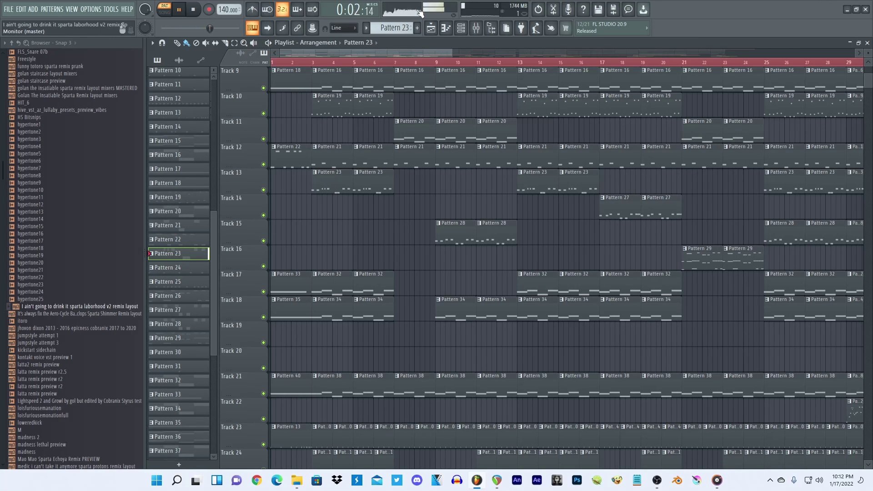
# Switch to REAPER and add the Kontakt instrument to the empty track 29 below Pad 2.
pyautogui.click(497, 481)
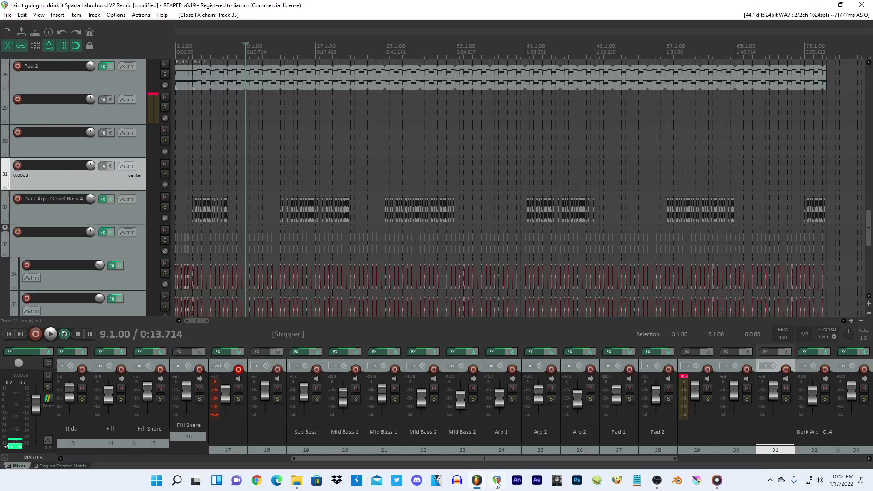
pyautogui.scroll(3, 244, 193)
pyautogui.click(223, 115)
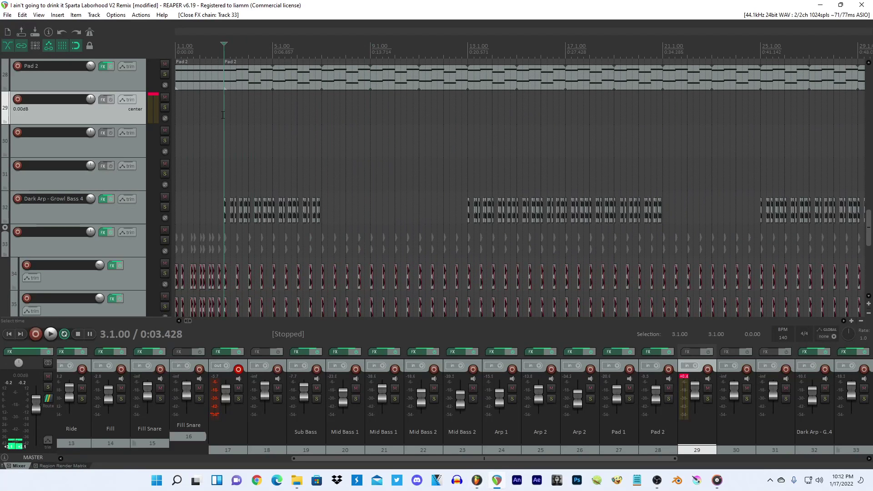
pyautogui.click(103, 99)
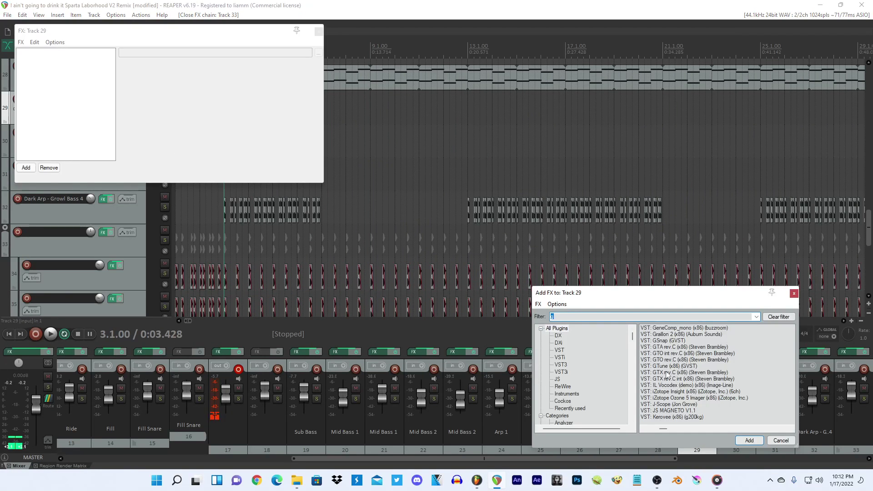
pyautogui.write('konta')
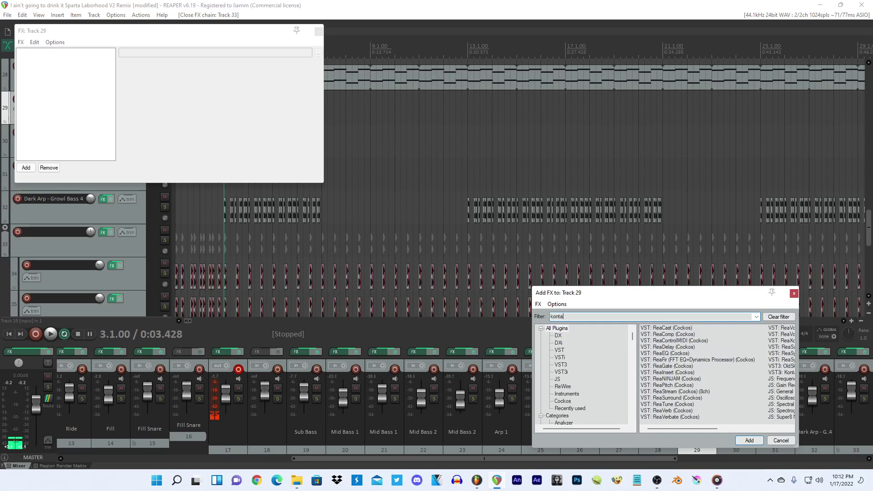
pyautogui.doubleClick(691, 327)
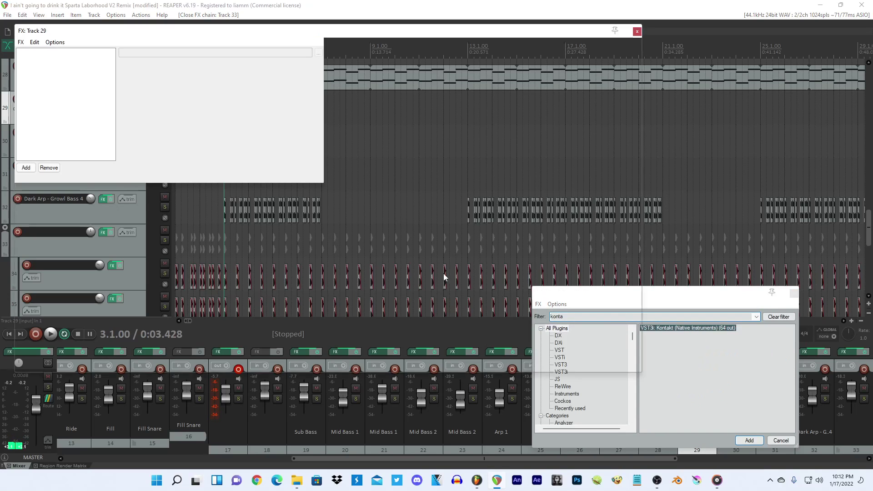
# Load 17-220117_2211.wav from the REAPER Media folder into Kontakt and open the instrument for editing.
pyautogui.scroll(-2, 171, 270)
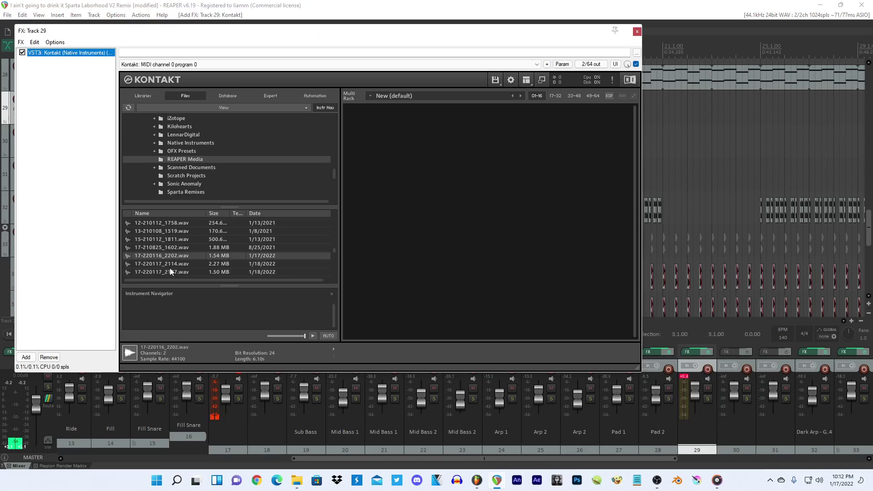
pyautogui.click(176, 266)
pyautogui.scroll(-2, 176, 267)
pyautogui.scroll(-1, 176, 264)
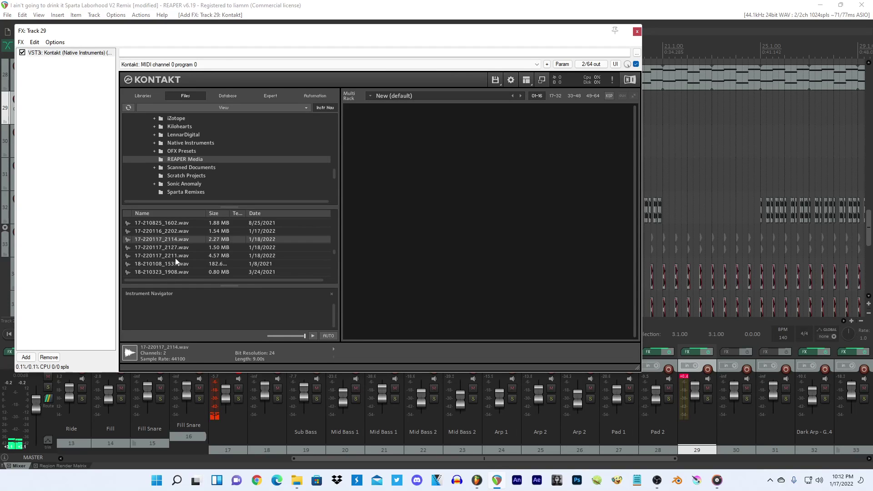
pyautogui.click(154, 258)
pyautogui.moveTo(427, 148); pyautogui.dragTo(421, 148)
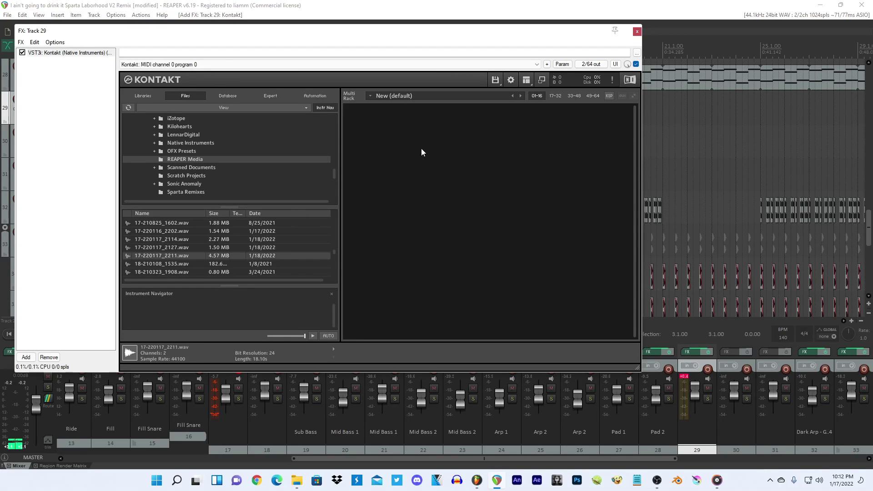
pyautogui.click(354, 111)
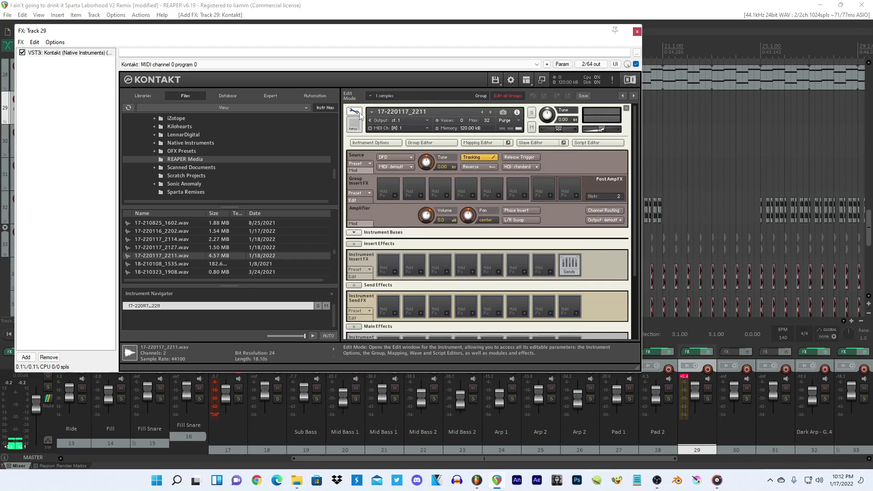
# In the wave editor, move the sample end to 71815 and enable loops 1 and 2, with loop 1 running from 4089 to 70452.
pyautogui.click(549, 143)
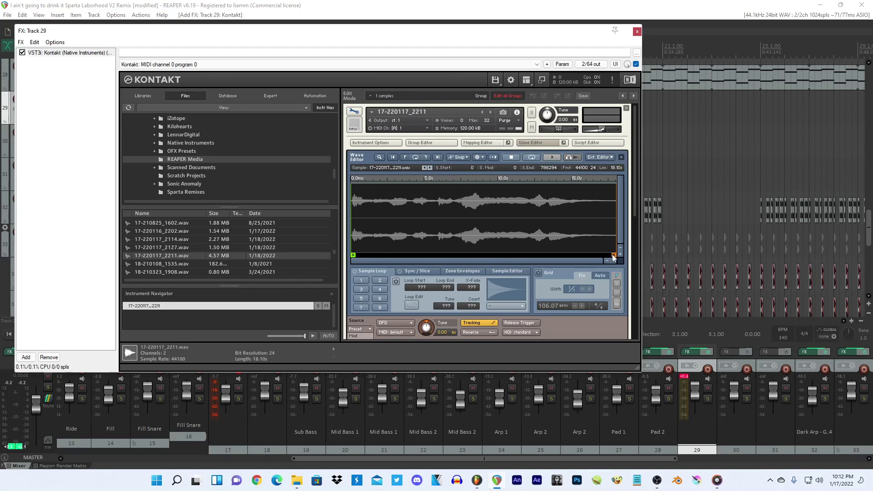
pyautogui.moveTo(614, 254); pyautogui.dragTo(372, 254)
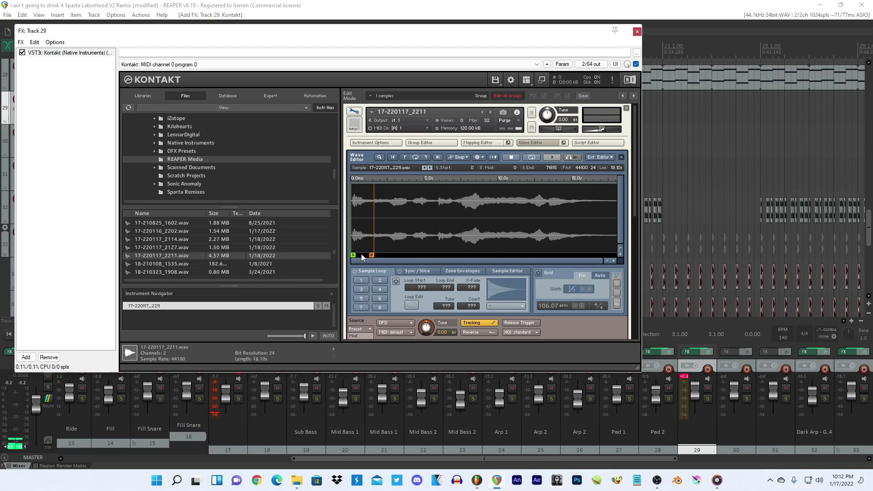
pyautogui.click(361, 280)
pyautogui.click(377, 281)
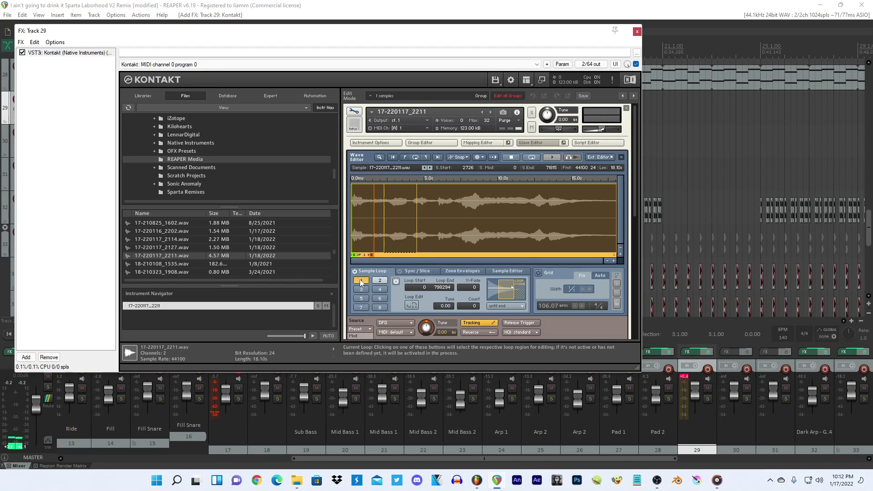
pyautogui.moveTo(615, 248); pyautogui.dragTo(356, 241)
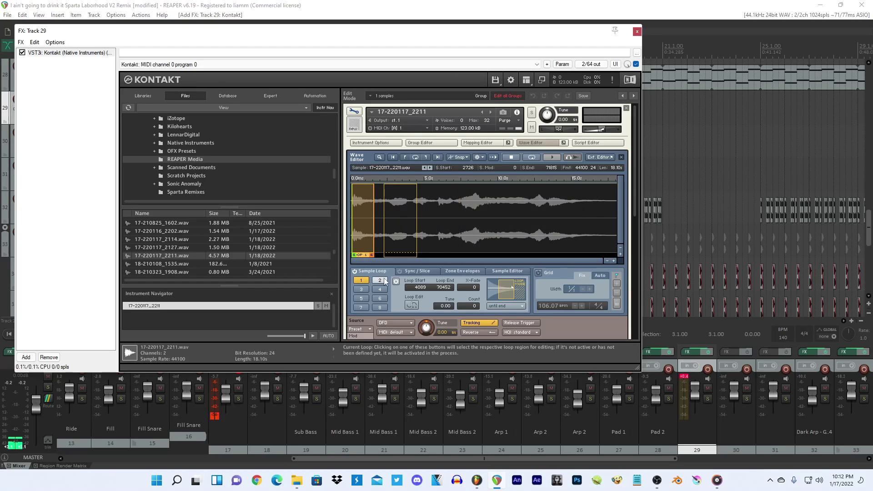
# Restore the sample end to the full length at 798294 and move the sample start to 4089, matching the start of loop 1.
pyautogui.click(411, 270)
pyautogui.click(380, 271)
pyautogui.click(415, 271)
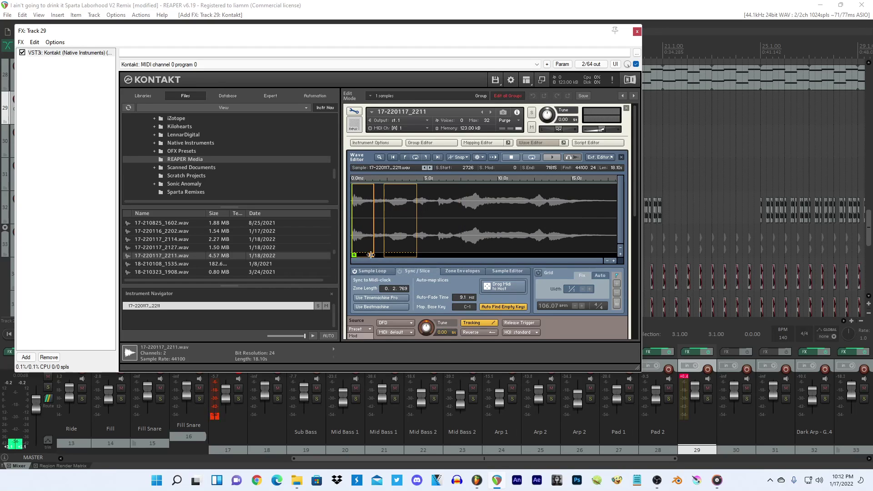
pyautogui.moveTo(371, 255); pyautogui.dragTo(614, 255)
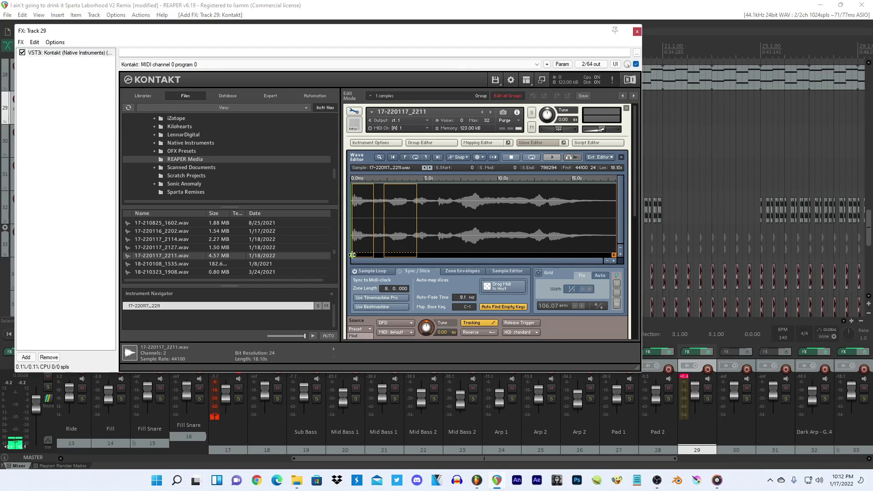
pyautogui.click(368, 271)
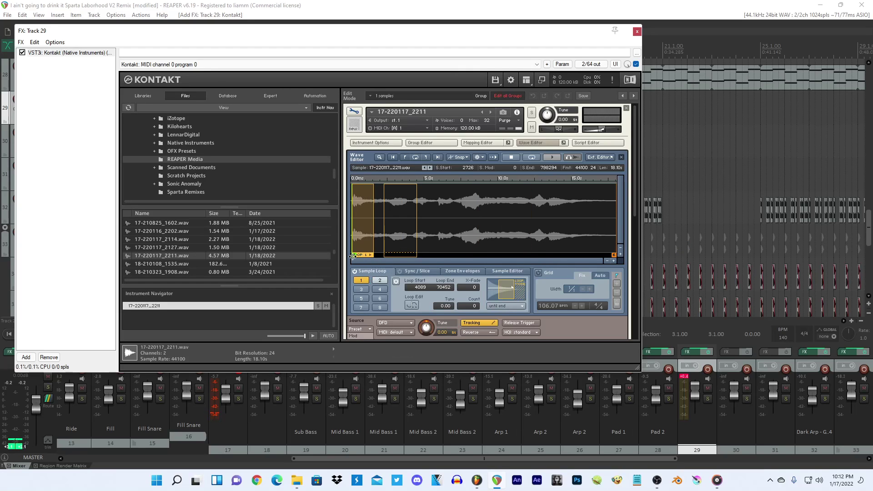
# Reposition and shorten loop 2 so that it runs from 70546 to 116612, directly after loop 1.
pyautogui.click(396, 250)
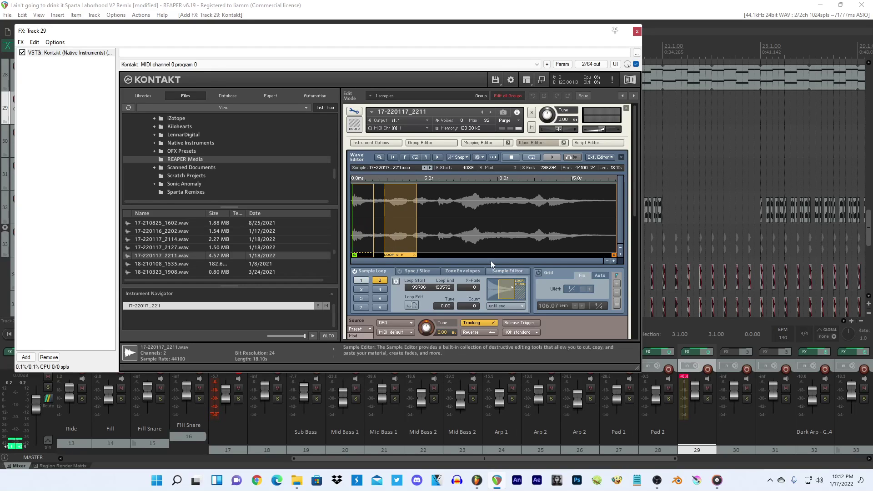
pyautogui.click(614, 261)
pyautogui.click(613, 260)
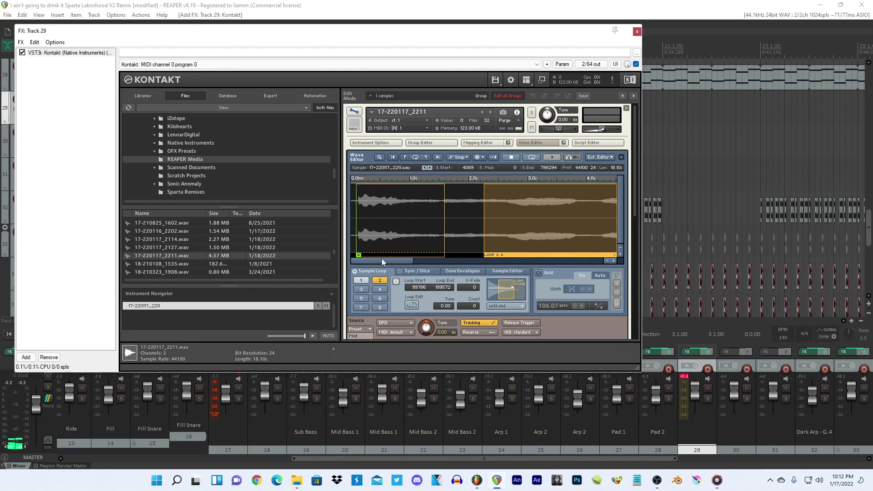
pyautogui.moveTo(381, 258); pyautogui.dragTo(390, 260)
pyautogui.moveTo(499, 222); pyautogui.dragTo(459, 226)
pyautogui.moveTo(546, 251)
pyautogui.mouseDown()
pyautogui.moveTo(498, 248)
pyautogui.moveTo(540, 246)
pyautogui.mouseUp()
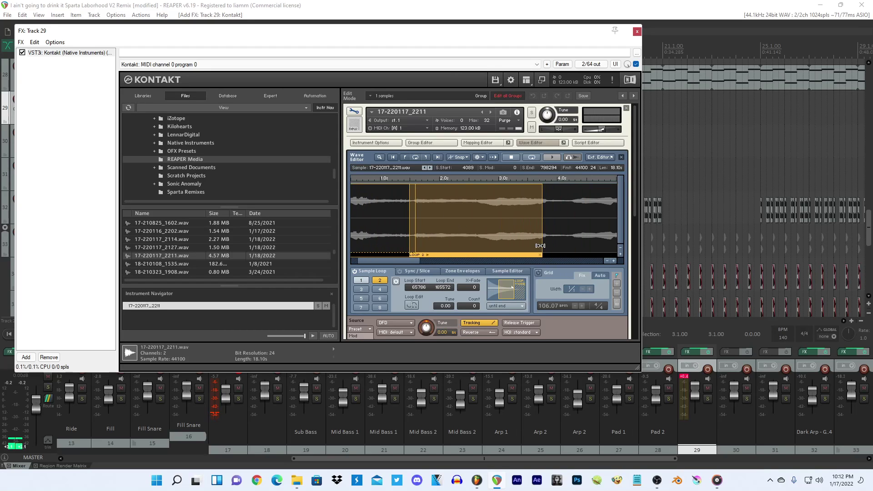
pyautogui.click(547, 1)
pyautogui.moveTo(409, 240); pyautogui.dragTo(416, 240)
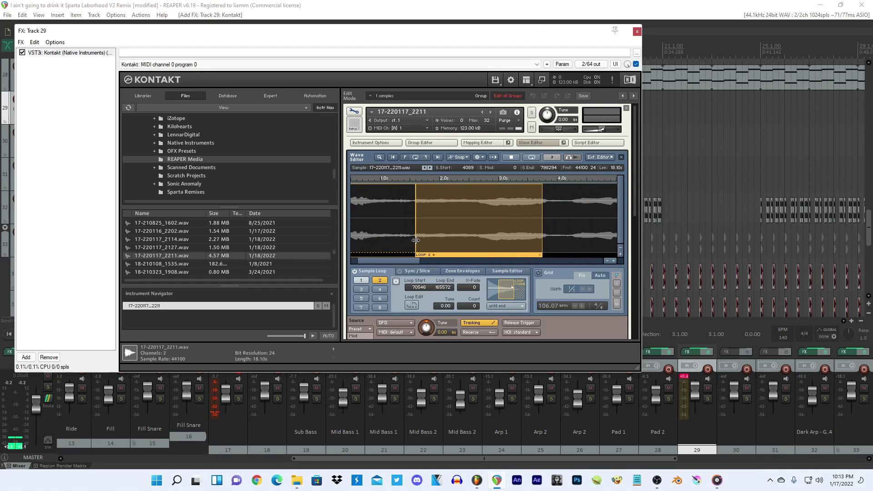
pyautogui.moveTo(542, 216); pyautogui.dragTo(476, 220)
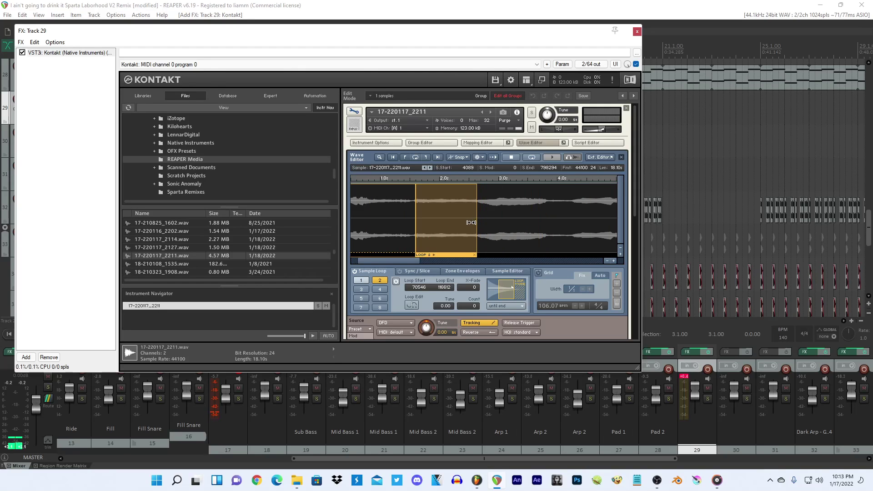
# Save the project and close the effects window of track 29.
pyautogui.click(652, 24)
pyautogui.hotkey('ctrl', 's')
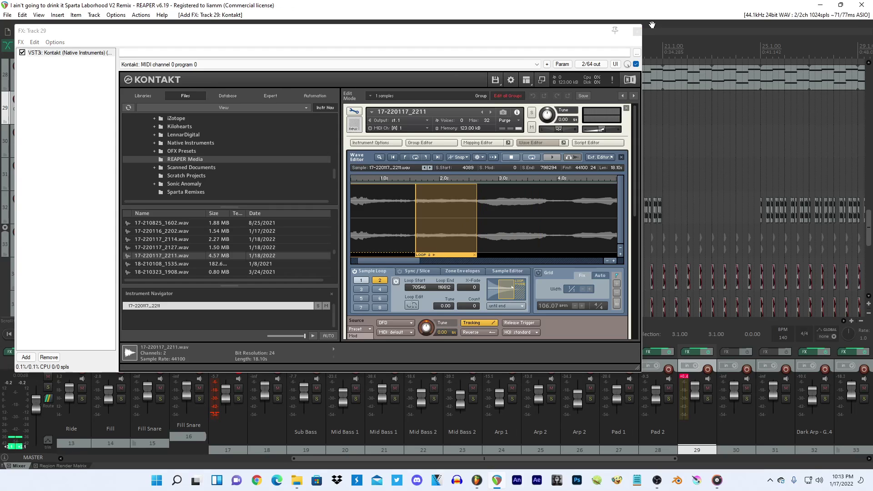
pyautogui.click(638, 31)
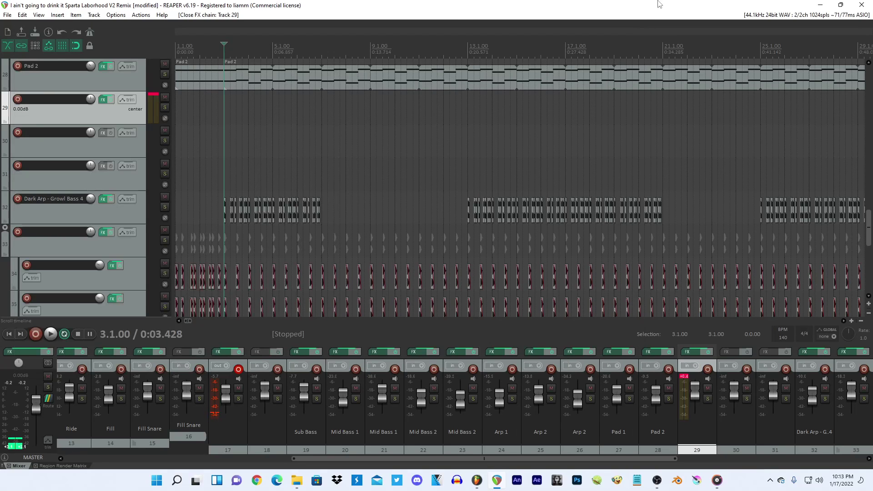
pyautogui.click(658, 481)
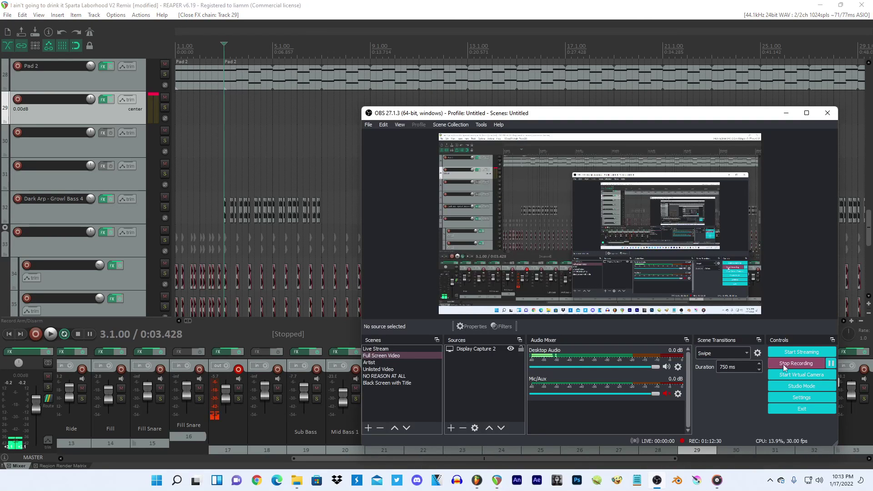